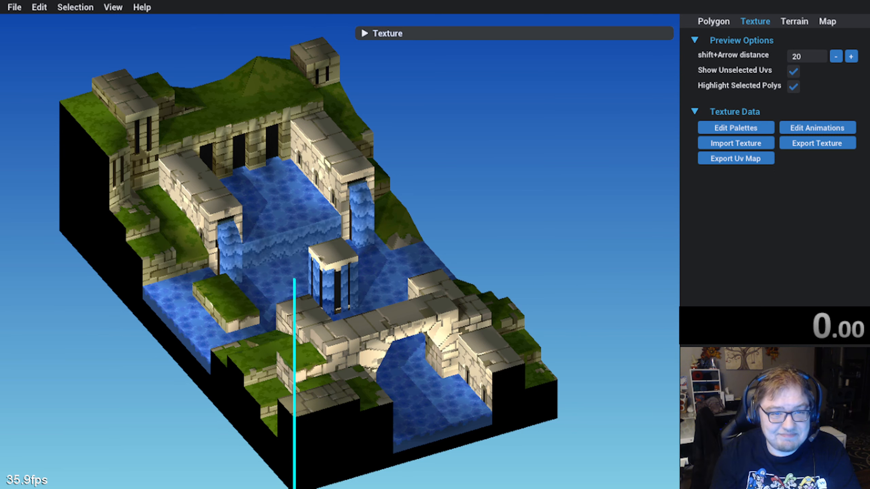
Step: Examine the stone castle and waterfall map model from several angles
scroll(266, 222, "down", 2)
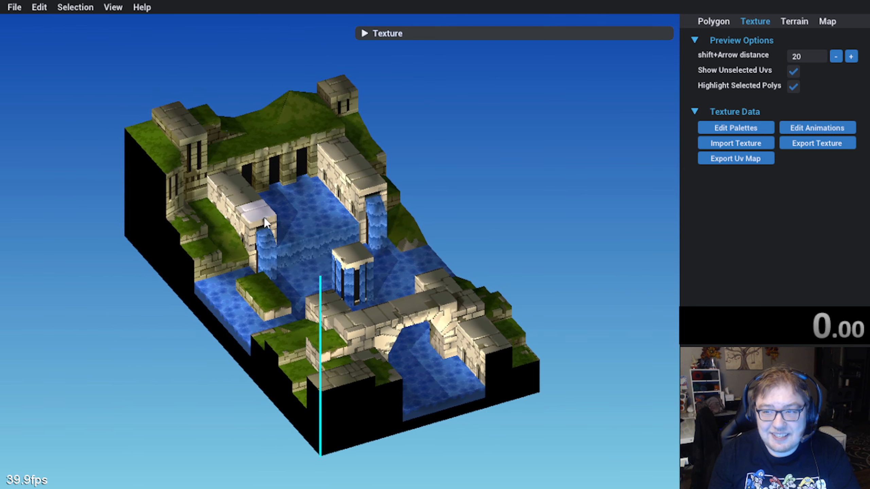
right_click_drag(266, 222, 209, 198)
middle_click_drag(208, 199, 242, 220)
right_click_drag(242, 220, 237, 228)
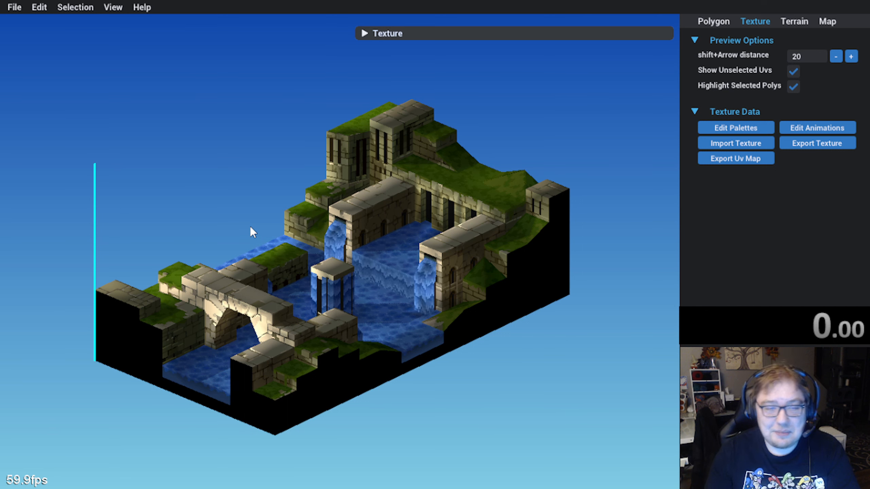
middle_click_drag(267, 236, 292, 245)
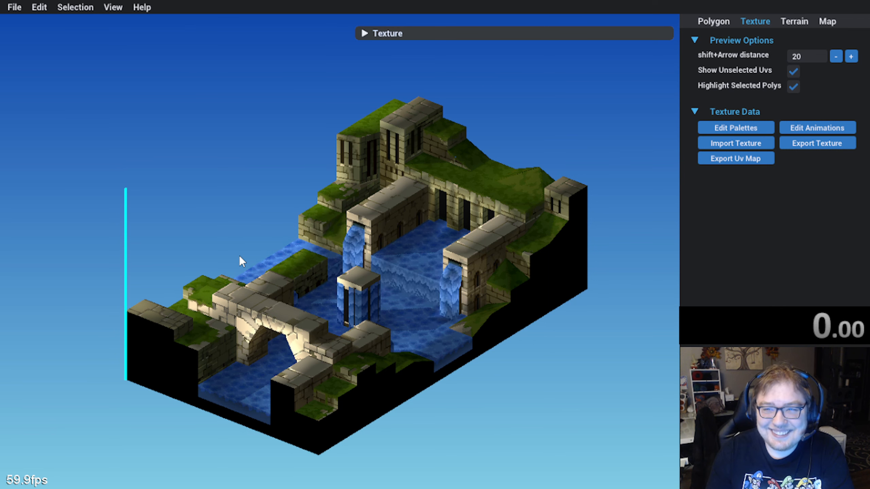
middle_click_drag(238, 256, 304, 286)
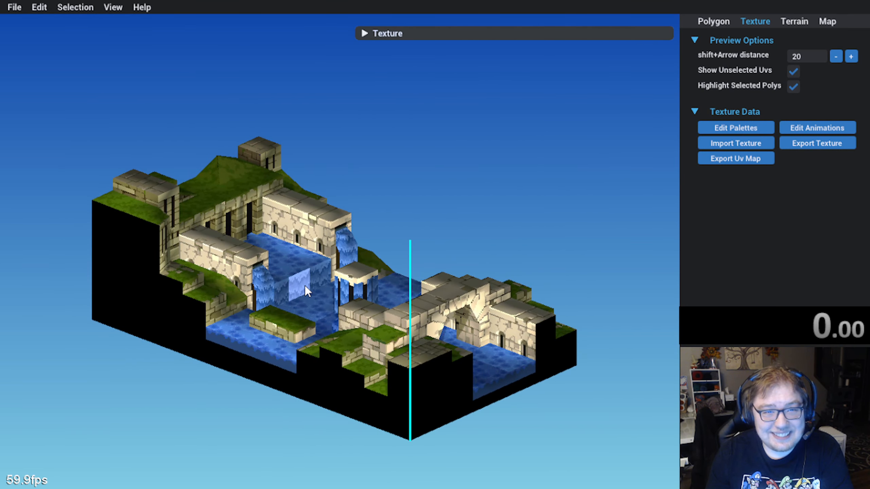
middle_click_drag(323, 283, 253, 316)
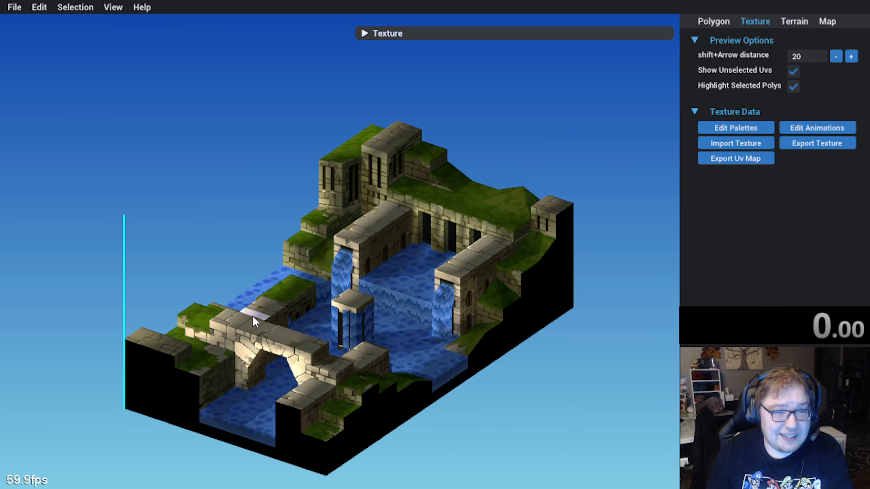
middle_click_drag(245, 323, 225, 321)
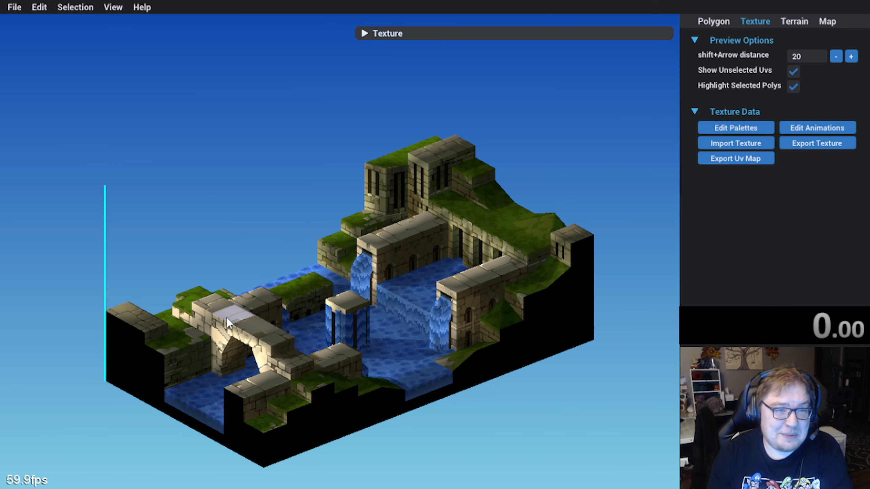
middle_click_drag(280, 310, 279, 276)
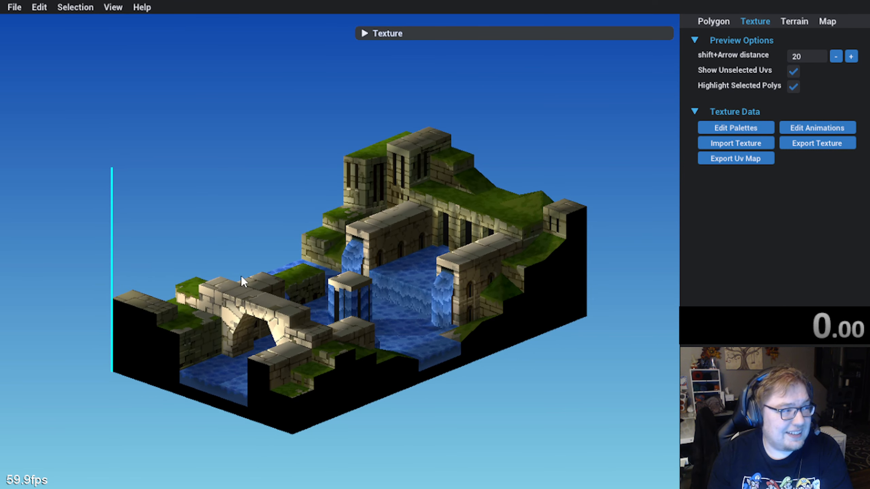
middle_click_drag(232, 241, 234, 240)
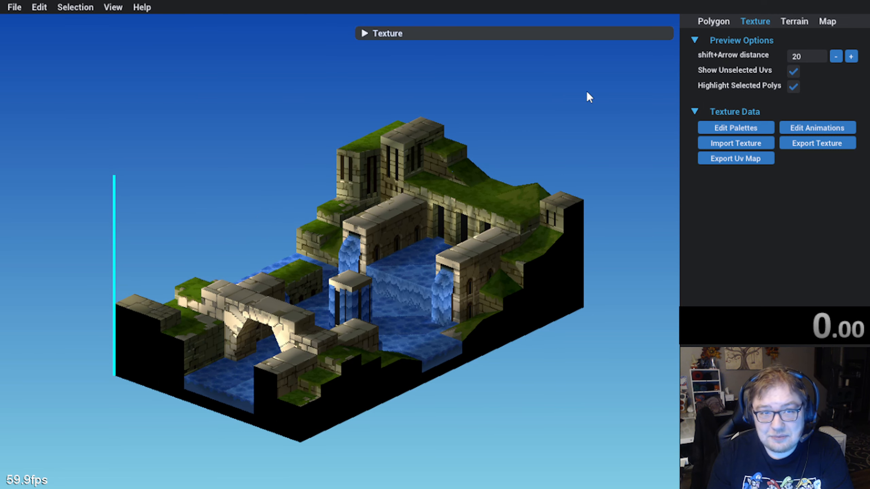
Step: Export the map's UV layout as MAP009.8.uvMap.png into the Texture folder beside MAP009.8.png
left_click(734, 162)
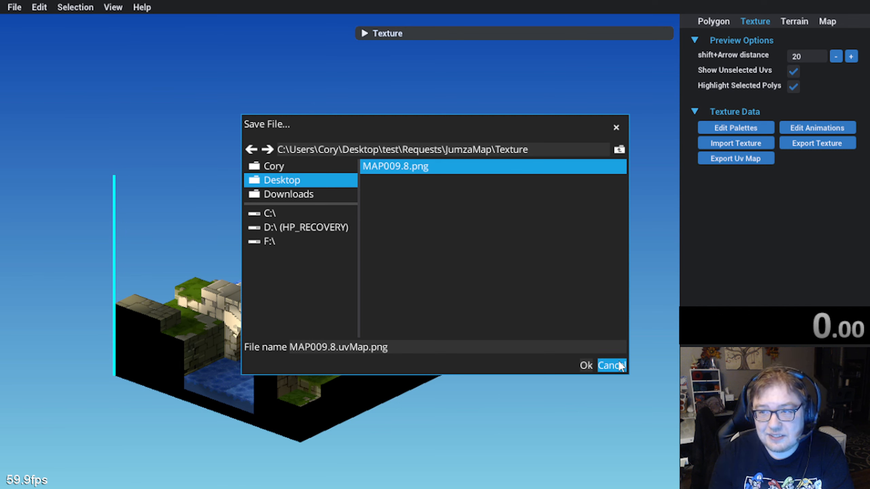
left_click(619, 150)
double_click(399, 165)
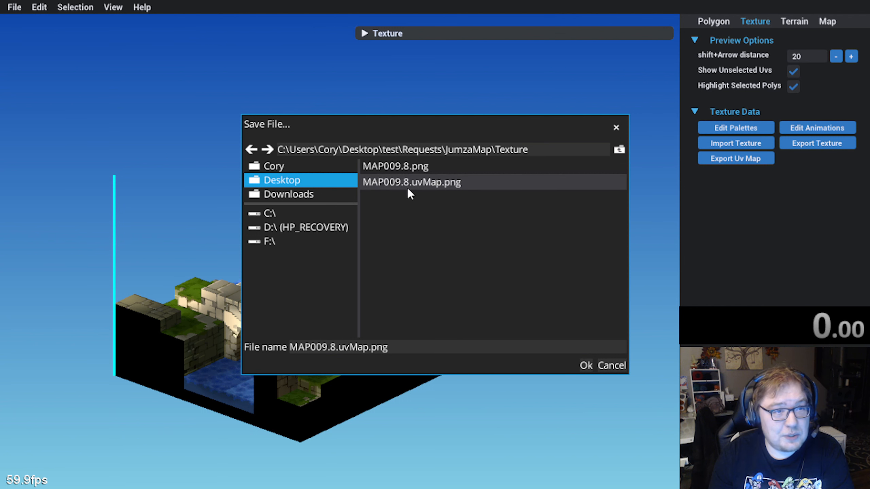
left_click(616, 127)
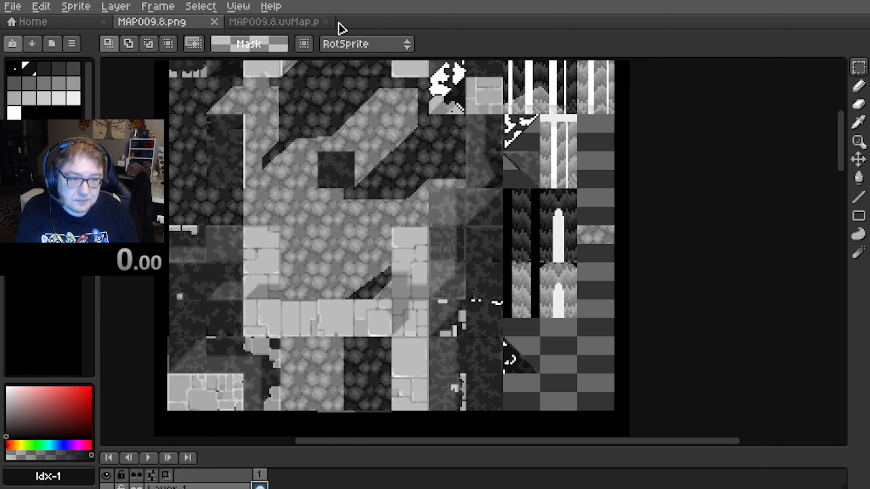
Step: Switch to Aseprite and examine the exported UV layout in MAP009.8.uvMap.png
left_click(287, 24)
scroll(441, 190, "down", 4)
scroll(442, 226, "up", 2)
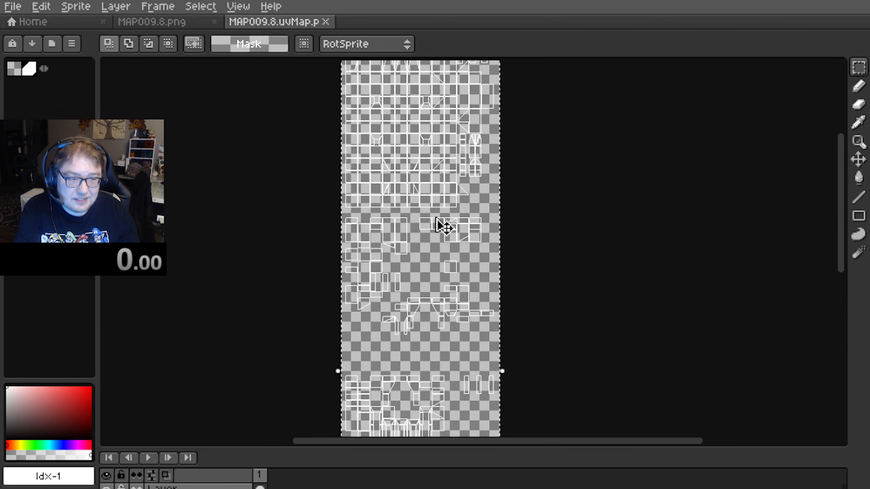
middle_click_drag(592, 192, 390, 132)
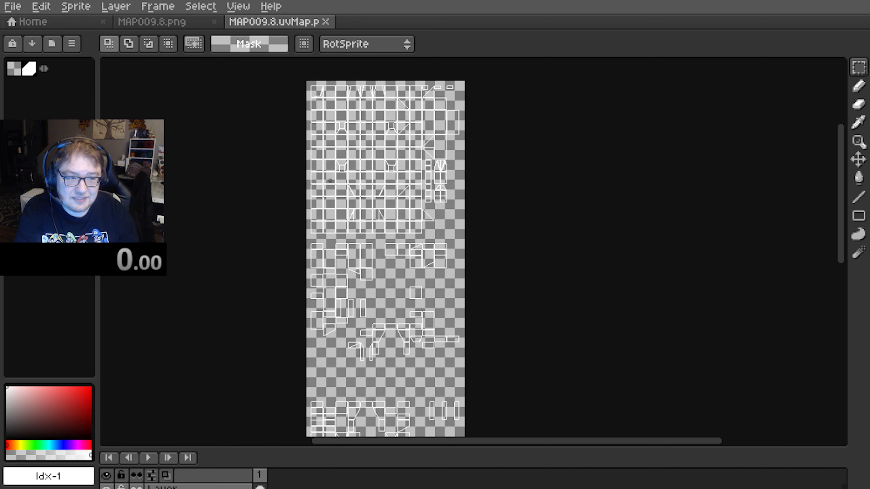
middle_click_drag(384, 241, 359, 192)
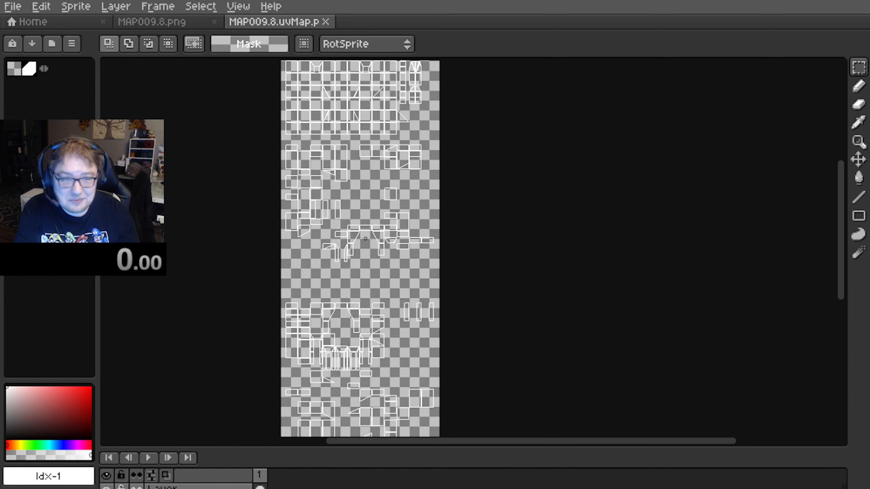
middle_click_drag(365, 239, 358, 221)
Step: Go back to the MAP009.8.png texture and show the UV outline layer on top of it
left_click(155, 24)
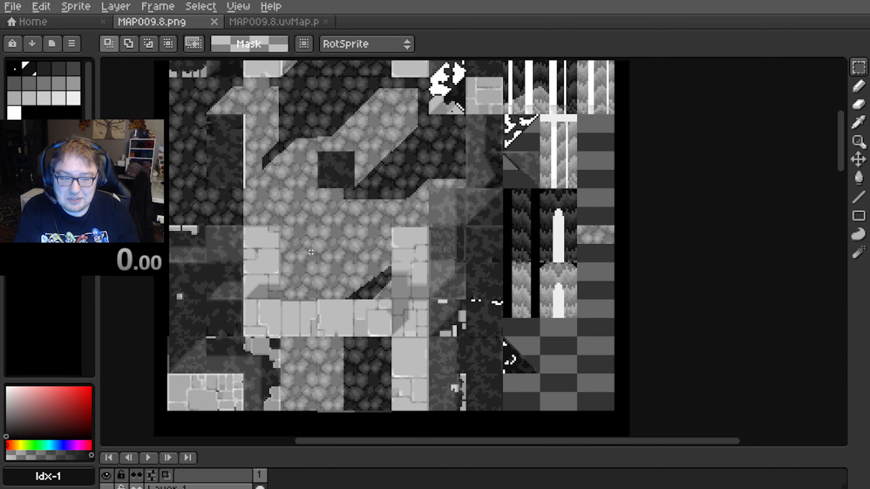
middle_click_drag(385, 165, 374, 182)
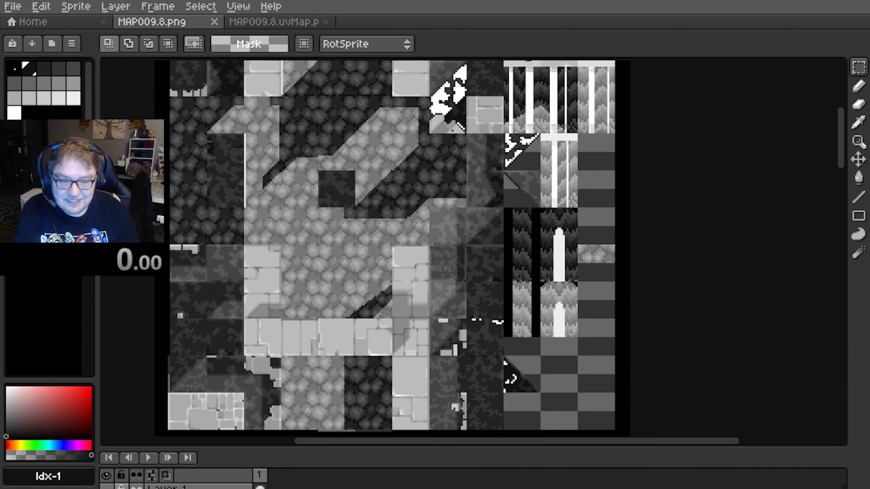
left_click(107, 486)
middle_click_drag(312, 250, 311, 198)
scroll(315, 312, "down", 1)
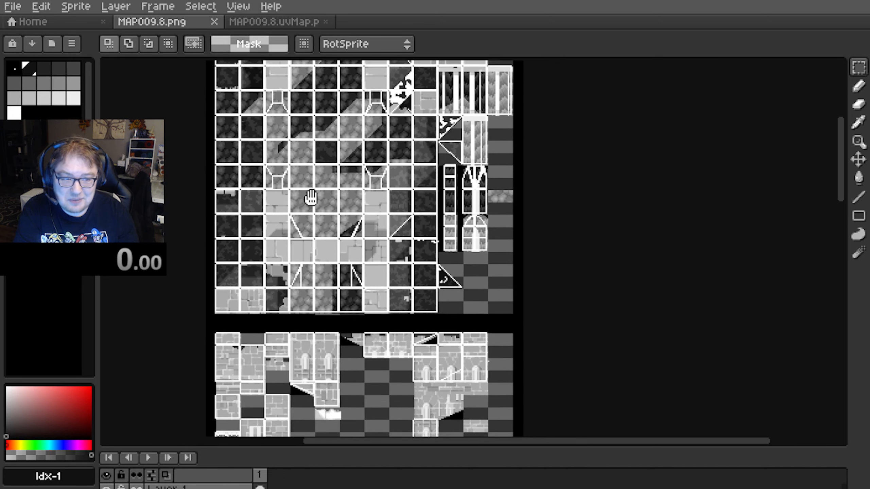
Step: Inspect how the UV outlines line up with the wall, arch and window tiles on the lower texture pages
scroll(311, 198, "down", 10)
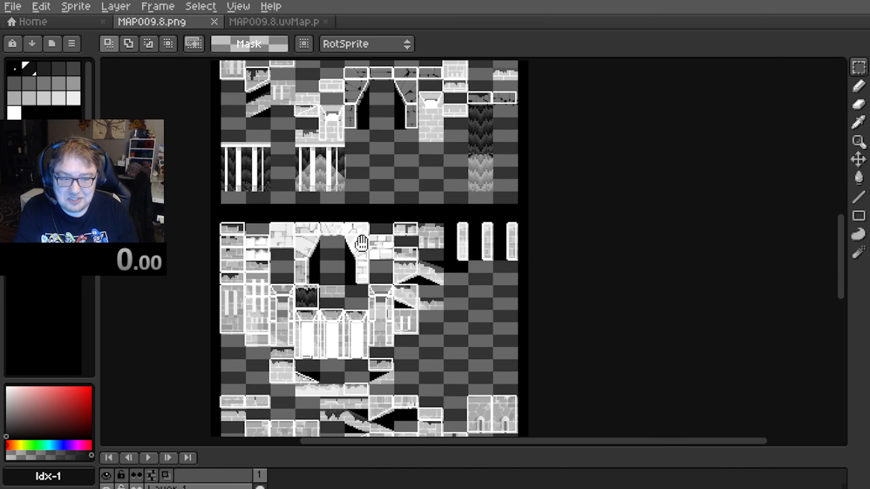
middle_click_drag(362, 244, 371, 194)
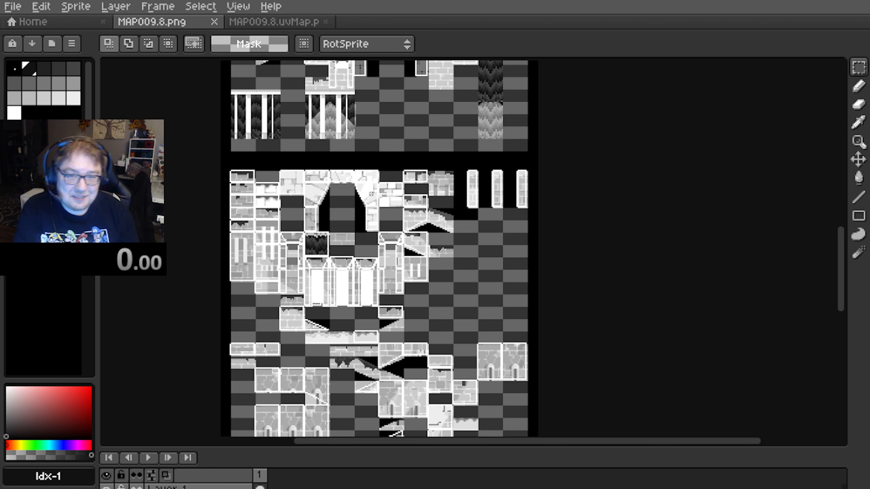
middle_click_drag(334, 185, 341, 163)
middle_click_drag(344, 301, 361, 255)
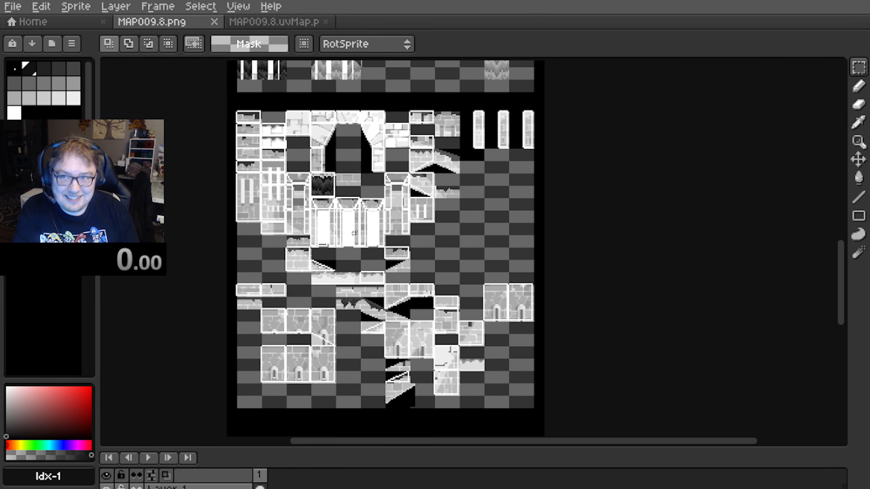
middle_click_drag(331, 192, 324, 244)
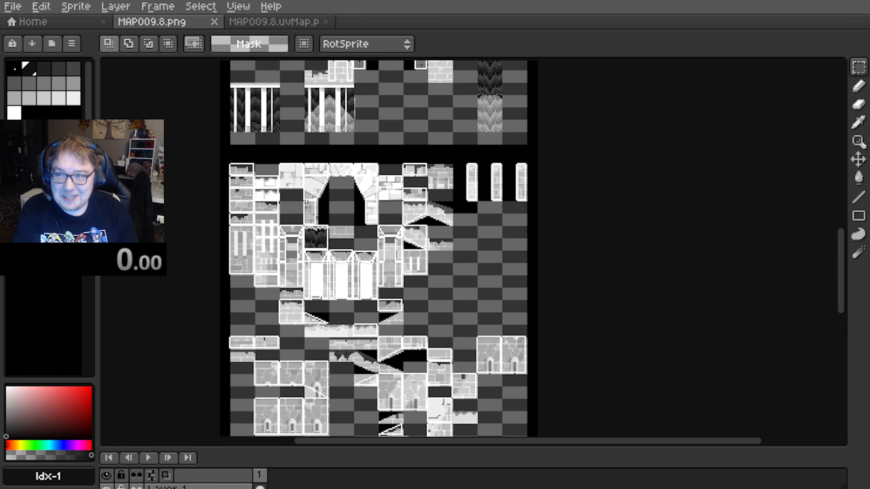
middle_click_drag(307, 202, 301, 231)
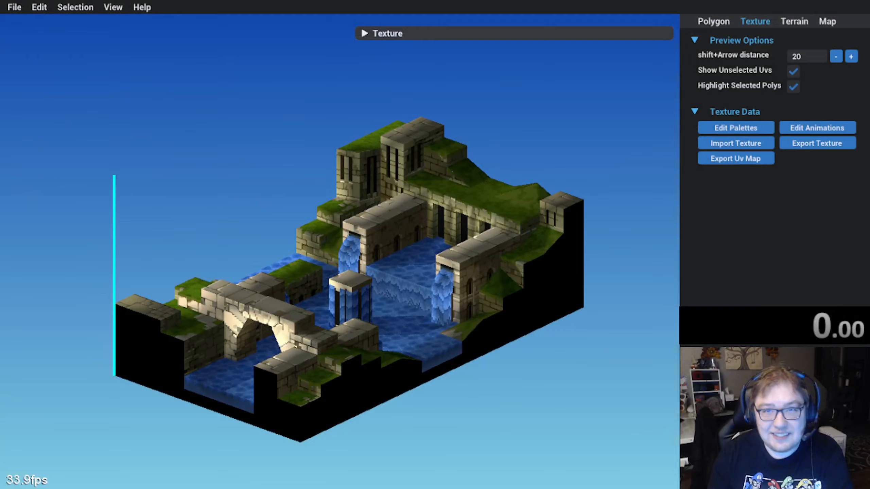
Step: Switch to the map editor, re-import the texture, and check the UV outlines on the 3D map's surfaces
left_click(39, 7)
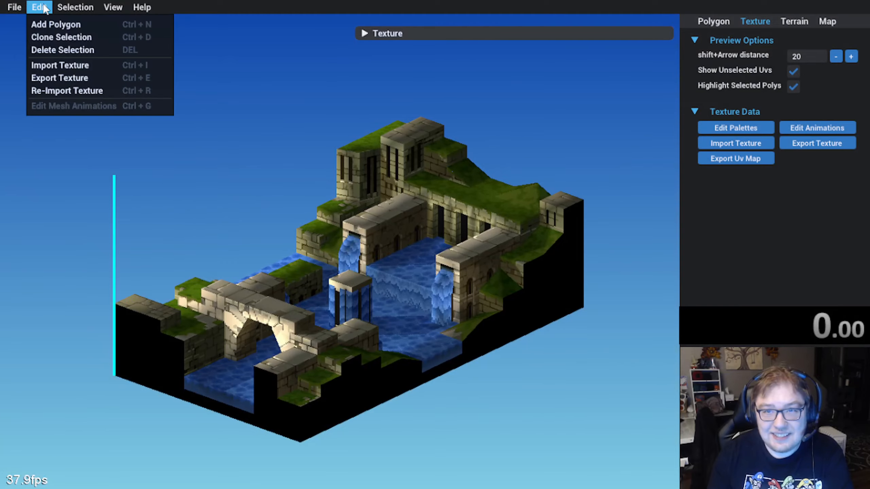
left_click(64, 90)
middle_click_drag(246, 383, 254, 320)
middle_click_drag(362, 320, 267, 367)
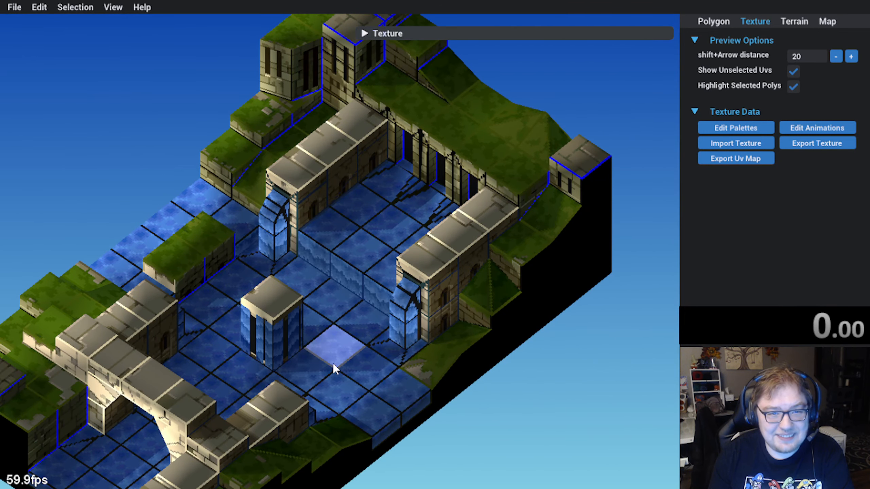
middle_click_drag(333, 364, 261, 291)
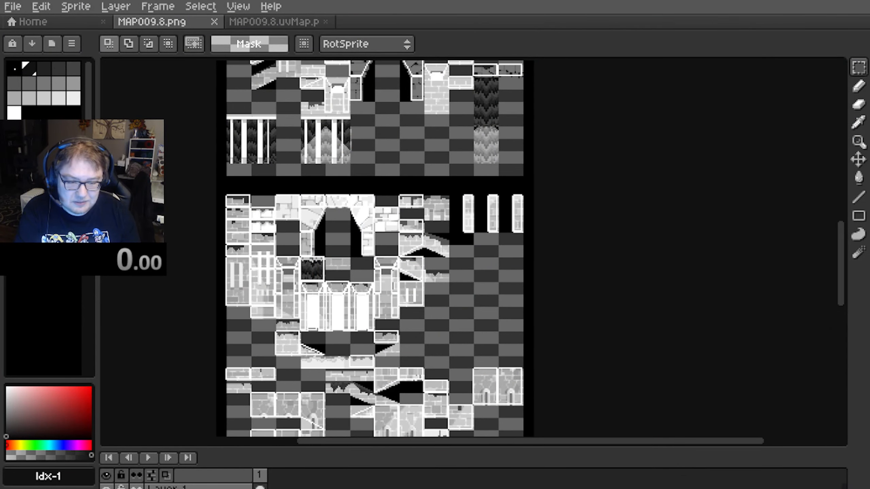
Step: Switch to Aseprite and compare the texture with and without the UV outline layer, leaving the outlines hidden
left_click(107, 487)
left_click(107, 487)
left_click(107, 487)
left_click(106, 487)
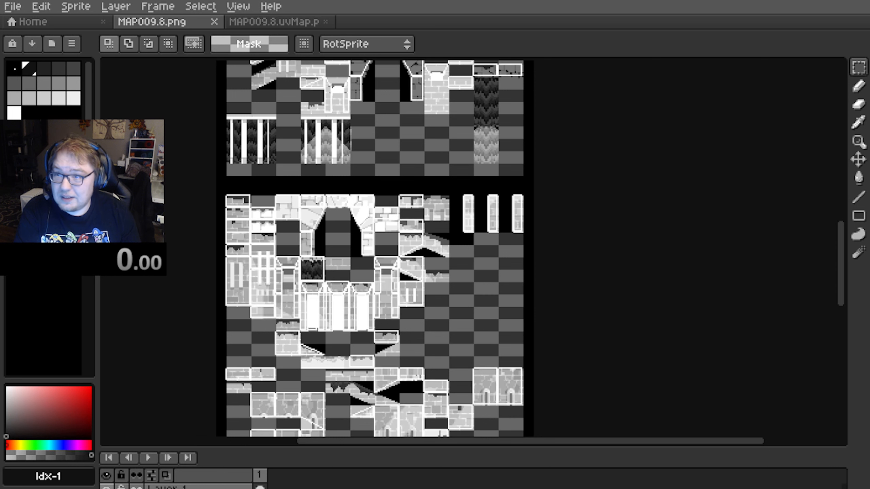
left_click(107, 486)
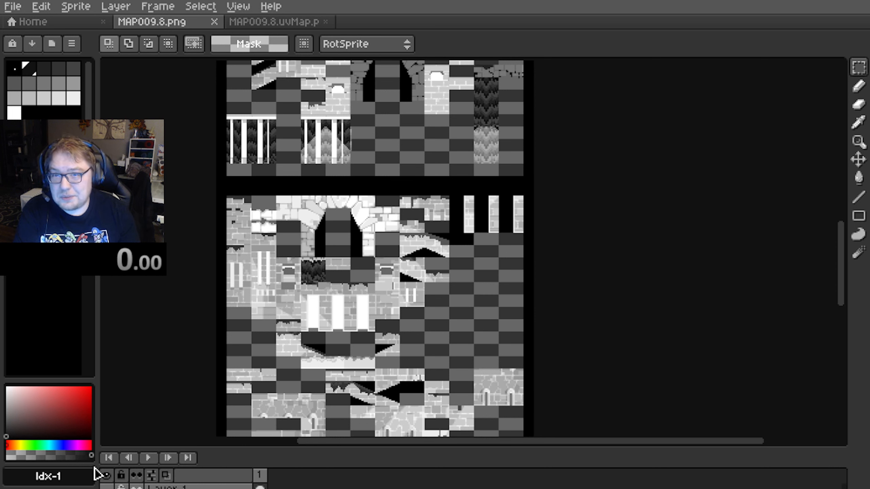
left_click(107, 487)
left_click(106, 487)
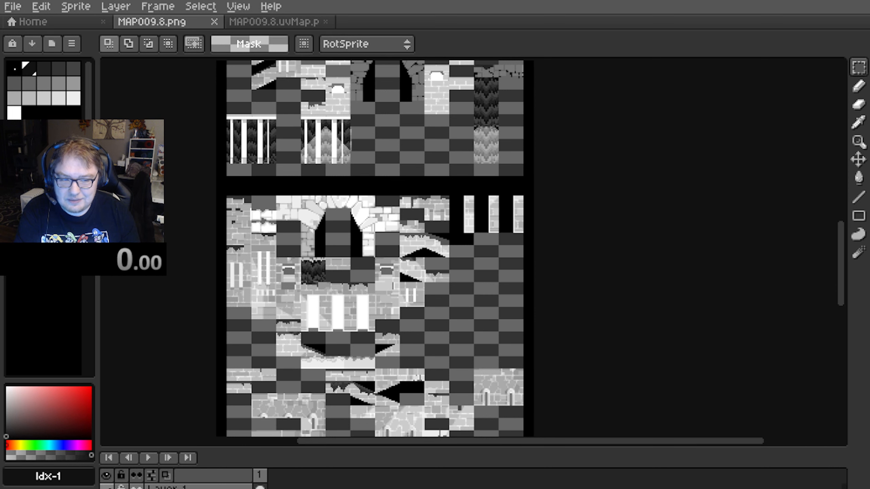
Step: Show the UV outline layer again and inspect the outlines around the tall white window tiles below the arch
middle_click_drag(352, 292, 382, 209)
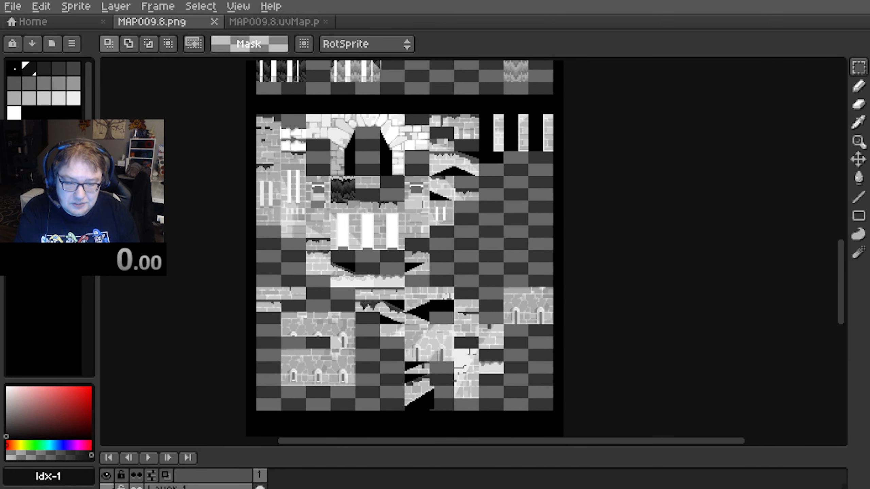
left_click(106, 487)
scroll(287, 259, "up", 2)
middle_click_drag(475, 152, 412, 175)
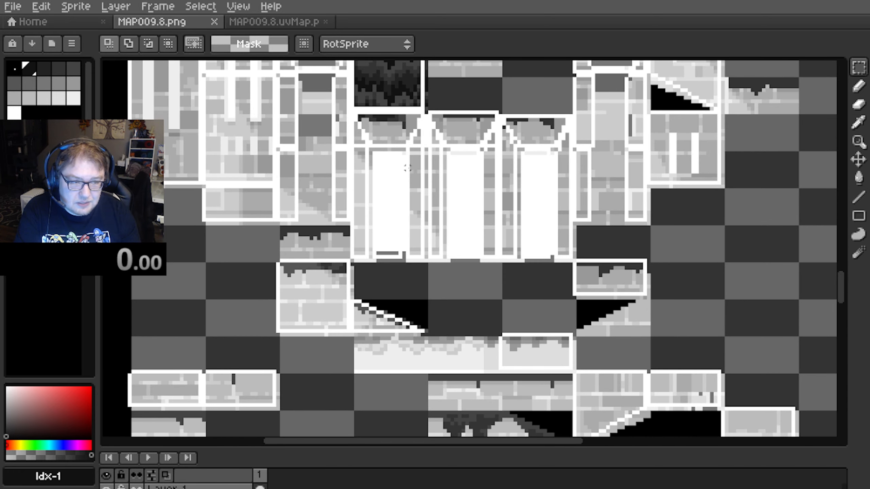
middle_click_drag(501, 193, 366, 239)
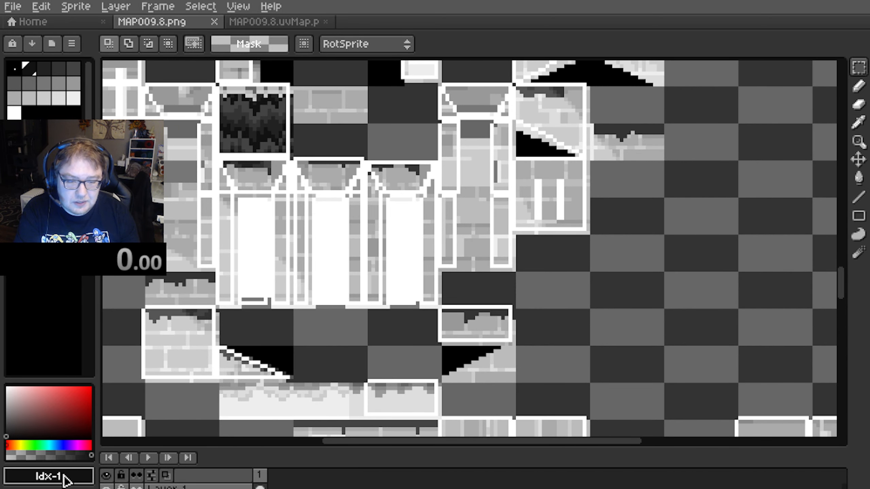
Step: Compare the stone wall tiles beside the windows with the UV outlines hidden and shown, leaving the outlines shown
left_click(106, 487)
middle_click_drag(529, 63, 445, 146)
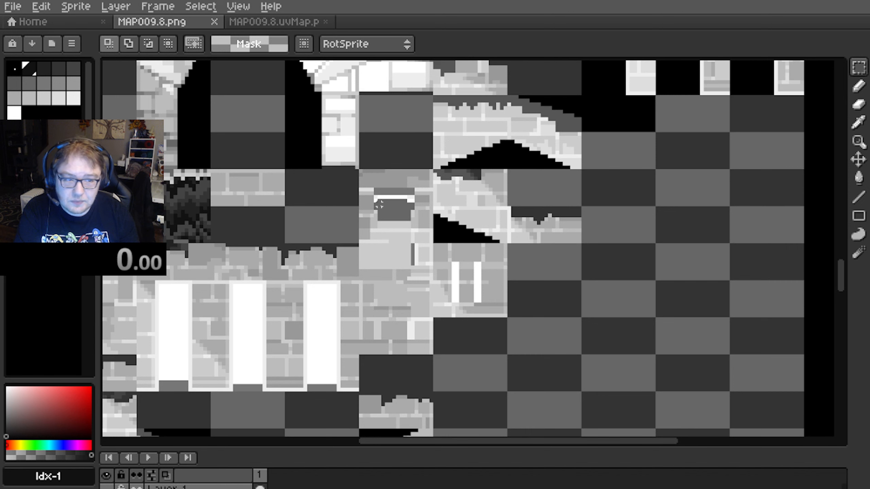
left_click(107, 486)
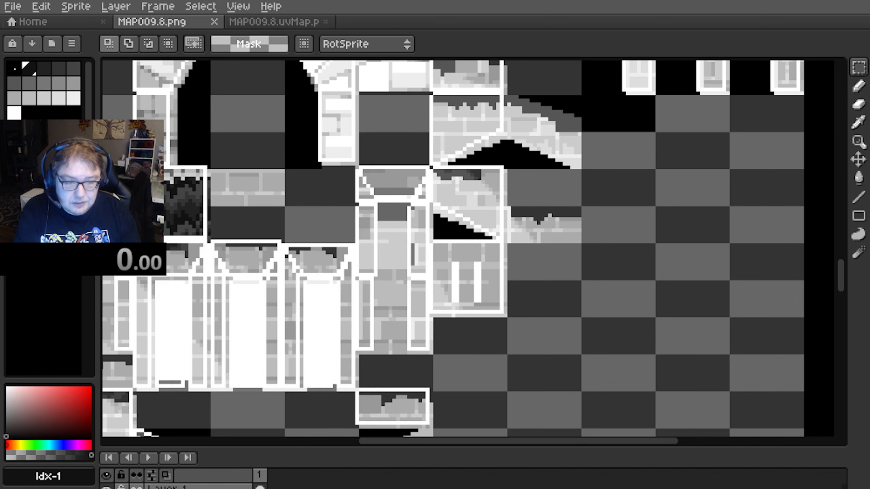
scroll(310, 208, "up", 4)
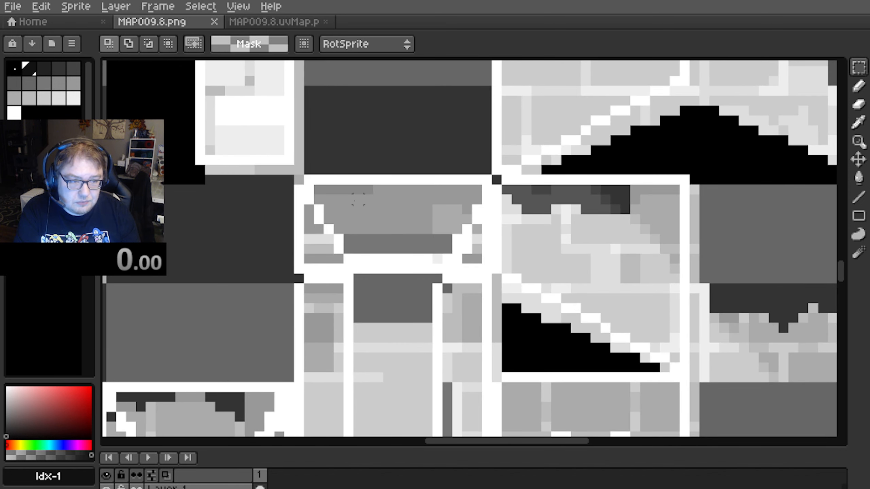
scroll(358, 199, "down", 5)
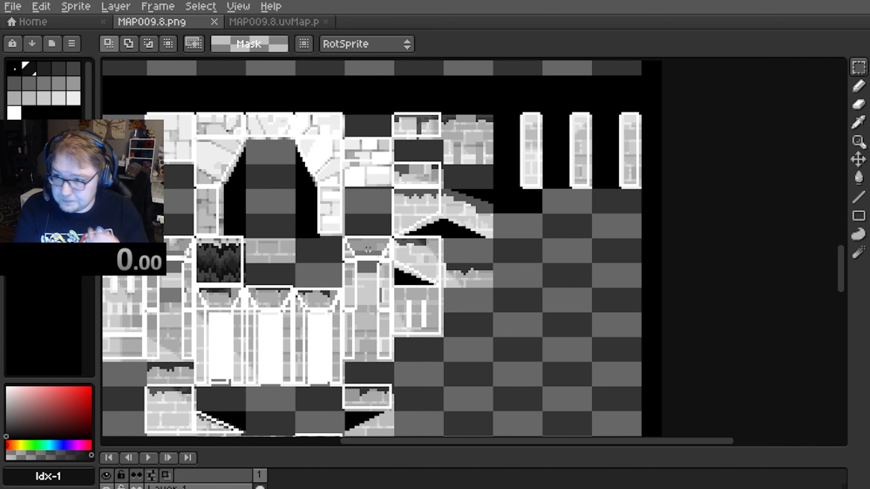
Step: Examine the sloped wall tile and its neighbours in the texture, comparing them with the UV outlines shown and hidden
scroll(367, 249, "up", 5)
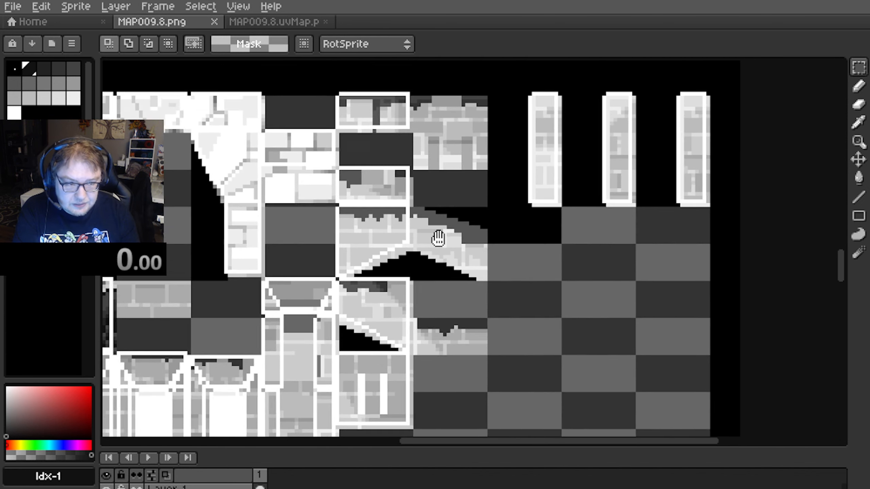
scroll(275, 272, "up", 2)
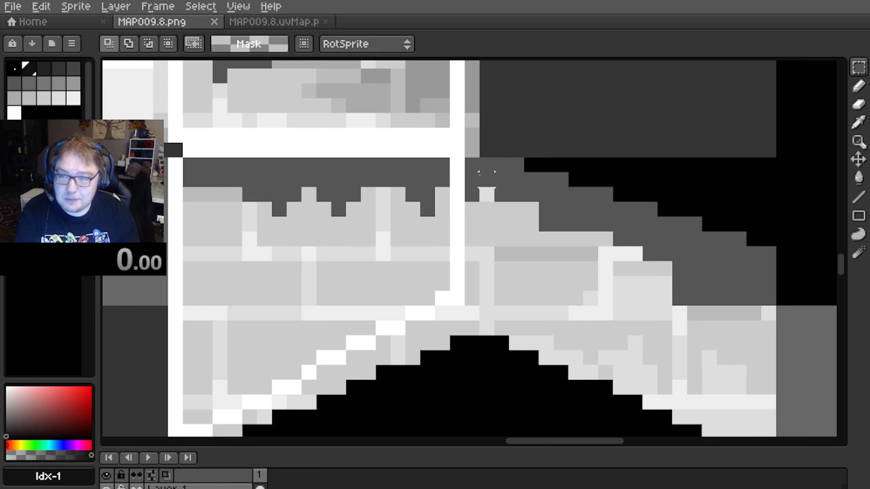
scroll(370, 176, "down", 1)
mouse_move(240, 226)
middle_mouse_down()
mouse_move(289, 153)
mouse_move(270, 215)
mouse_move(252, 232)
middle_mouse_up()
scroll(346, 193, "up", 1)
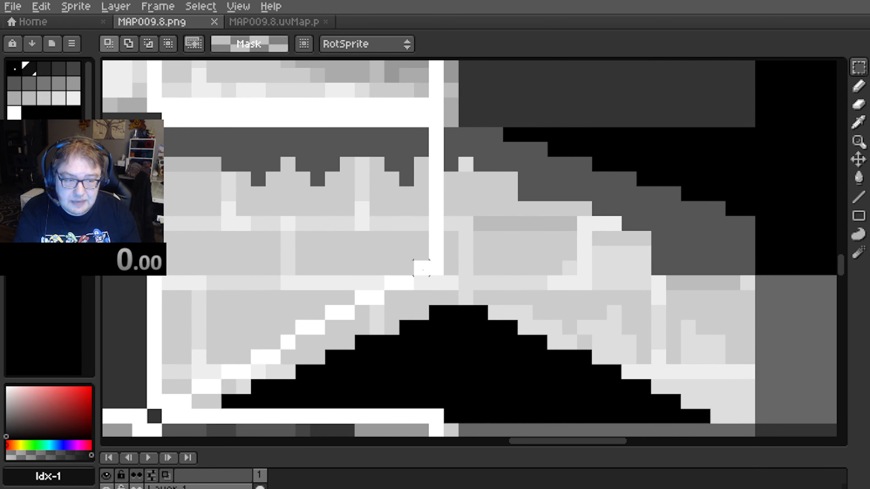
middle_click_drag(240, 358, 328, 235)
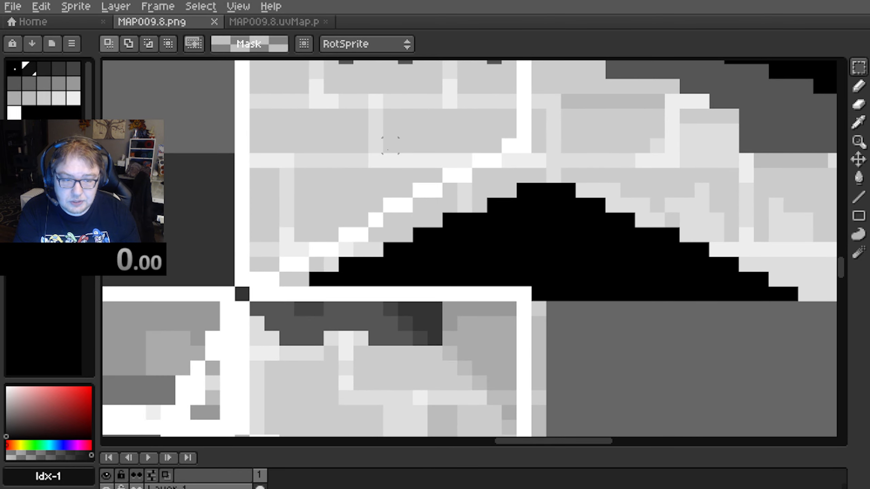
middle_click_drag(391, 145, 320, 258)
scroll(306, 262, "down", 1)
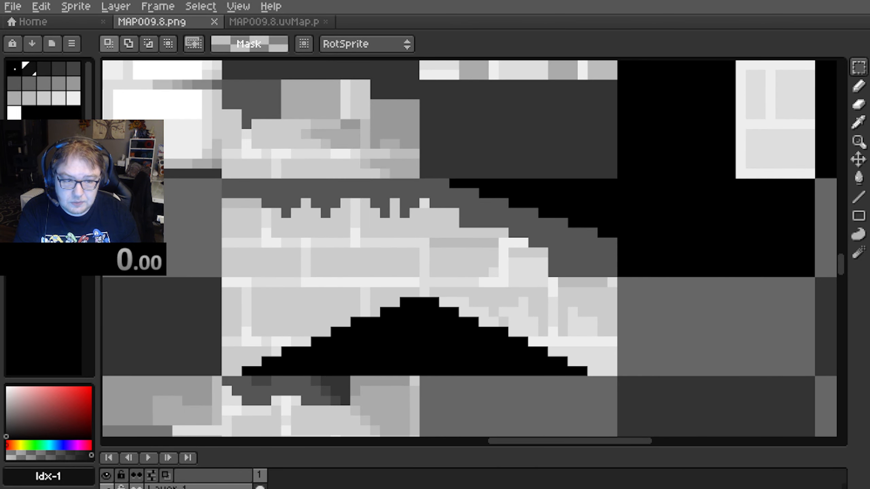
middle_click_drag(185, 395, 259, 347)
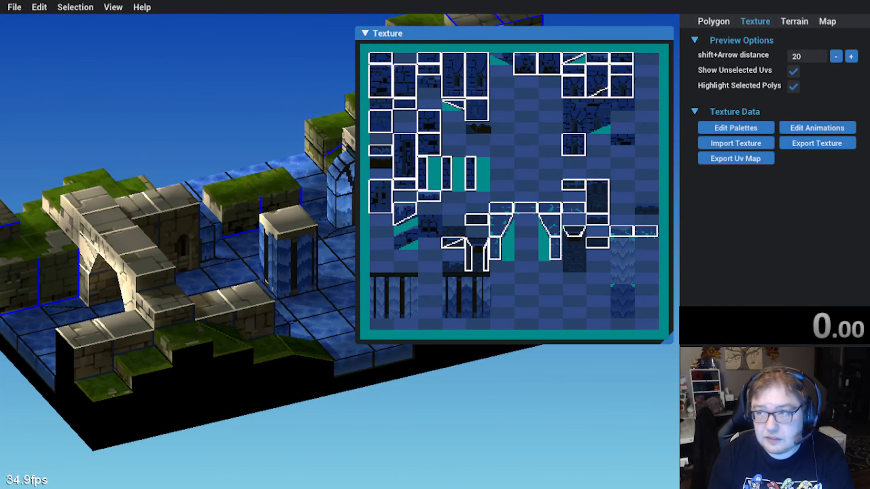
Step: Switch to the map editor, select the polygon on top of the arch, and inspect its UV area in the Texture window
left_click(113, 215)
scroll(463, 181, "up", 4)
middle_click_drag(468, 216, 501, 179)
scroll(502, 178, "up", 4)
scroll(502, 183, "up", 6)
middle_click_drag(504, 275, 481, 138)
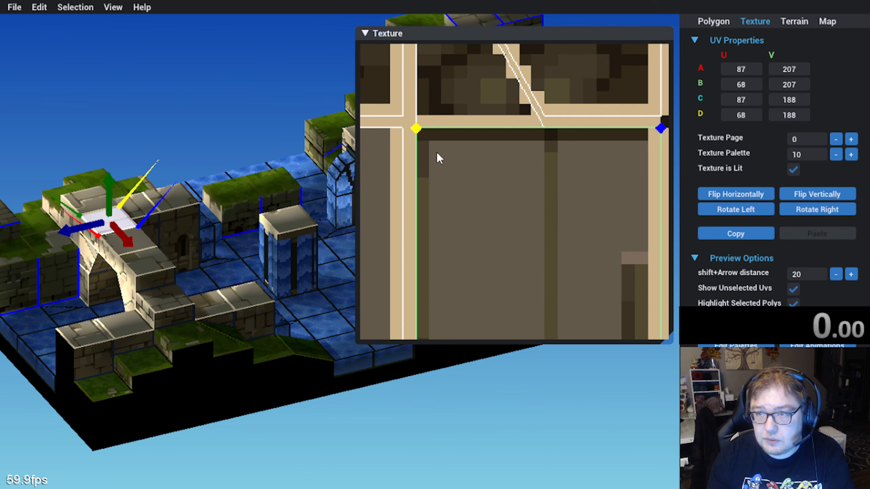
scroll(439, 159, "down", 2)
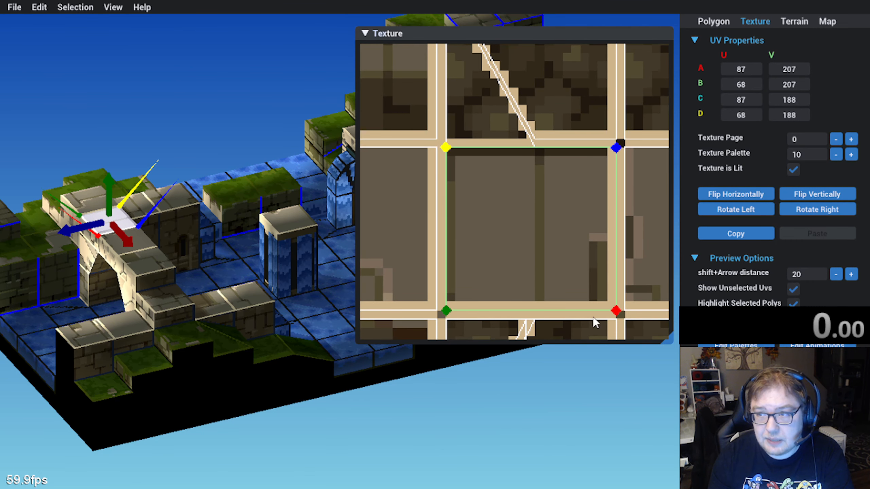
Step: Select the top polygon of the low wall beside the arch and inspect its UV area and the neighbouring tiles
right_click_drag(168, 298, 177, 332)
left_click(216, 346)
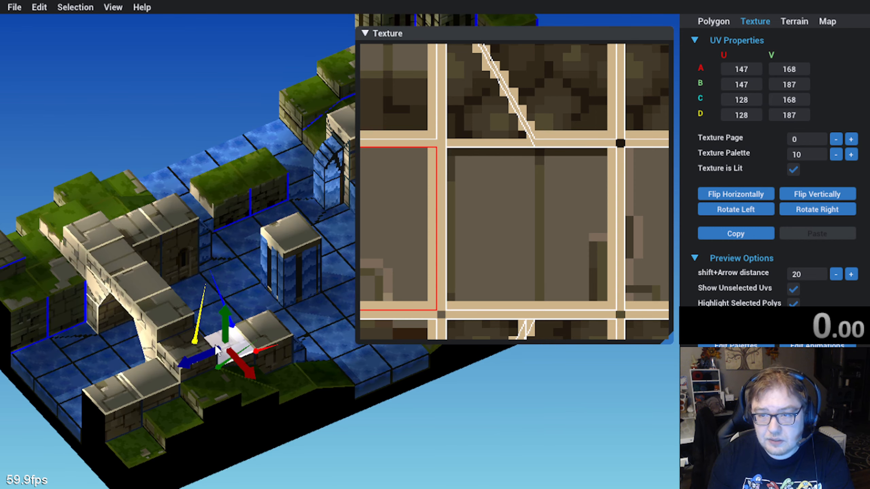
scroll(524, 219, "down", 6)
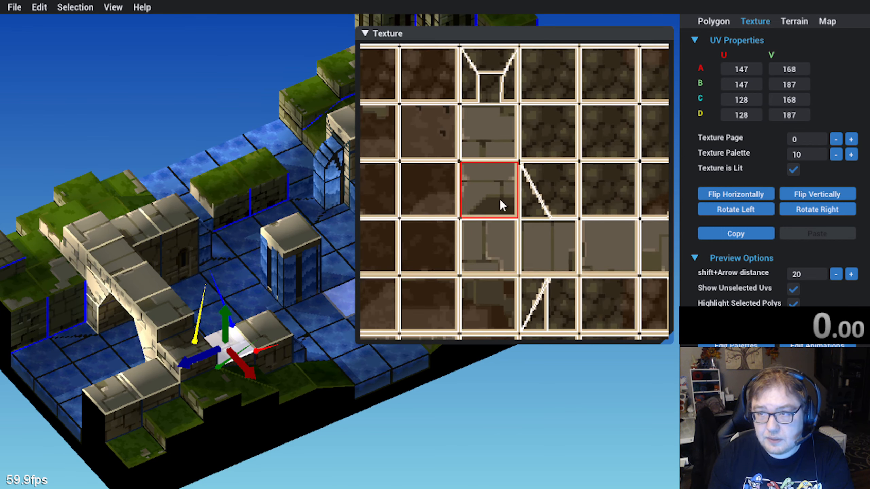
scroll(463, 258, "up", 4)
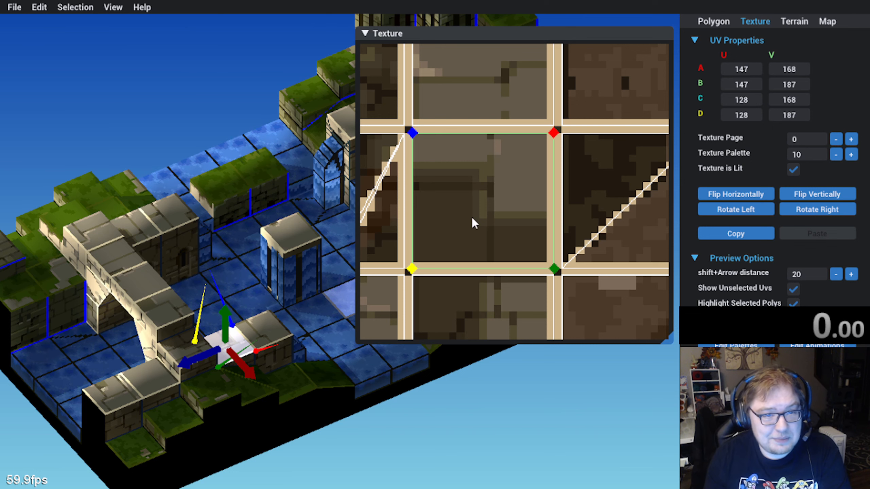
scroll(462, 228, "down", 3)
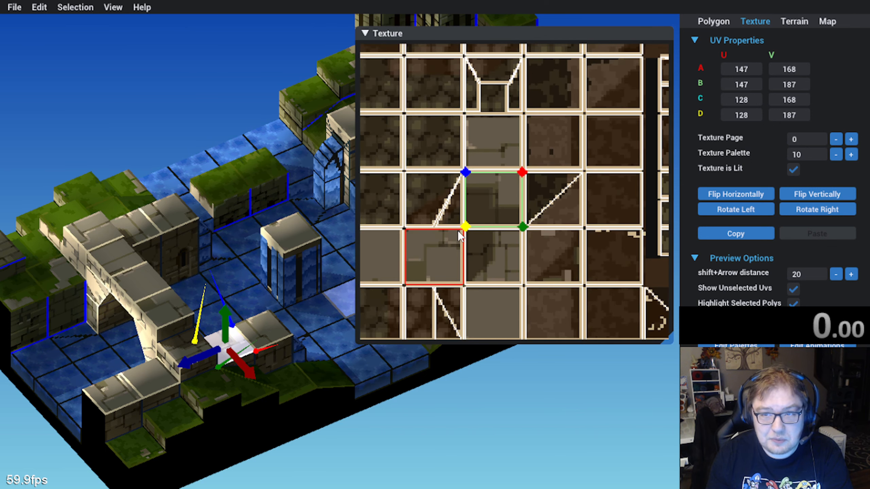
Step: Examine the UV outlines on the walls, arch, pillar and water surfaces of the 3D map from several angles
right_click_drag(179, 271, 181, 296)
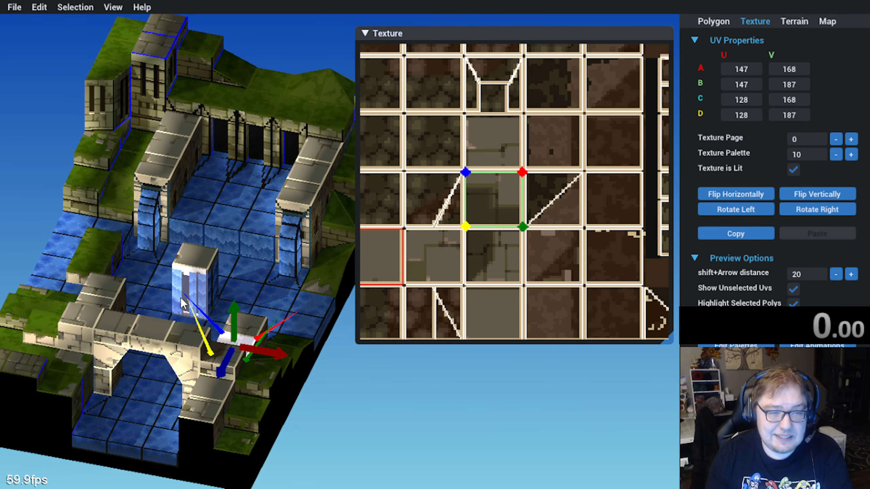
right_click_drag(147, 268, 164, 320)
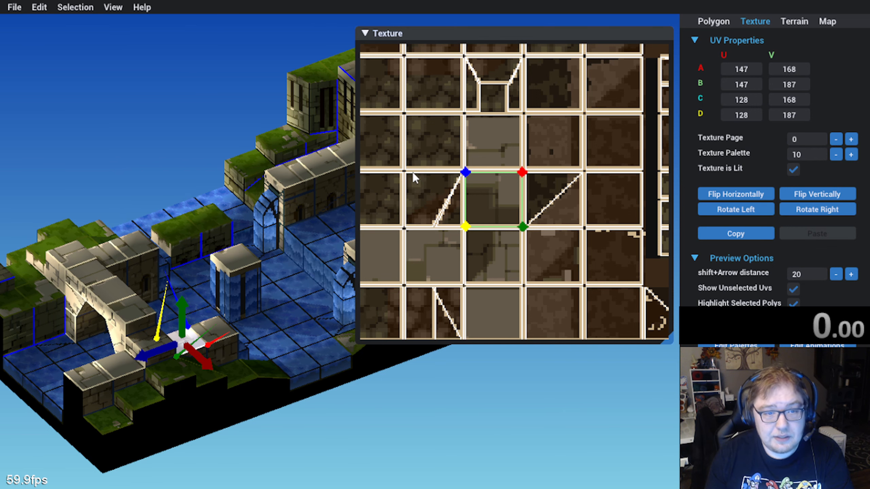
middle_click_drag(100, 265, 206, 307)
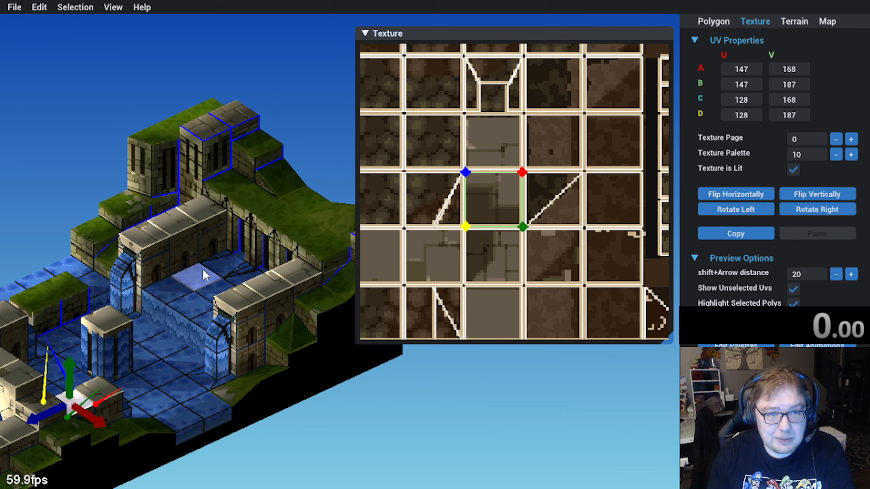
middle_click_drag(169, 294, 249, 309)
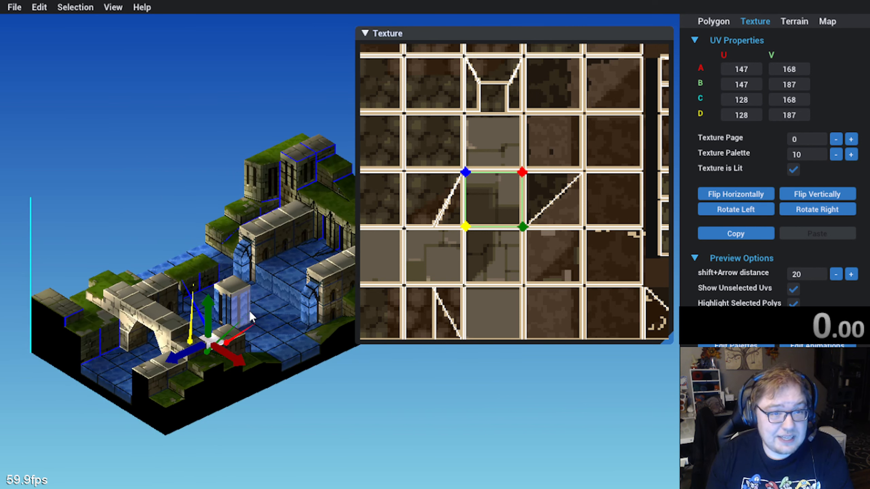
middle_click_drag(217, 289, 272, 264)
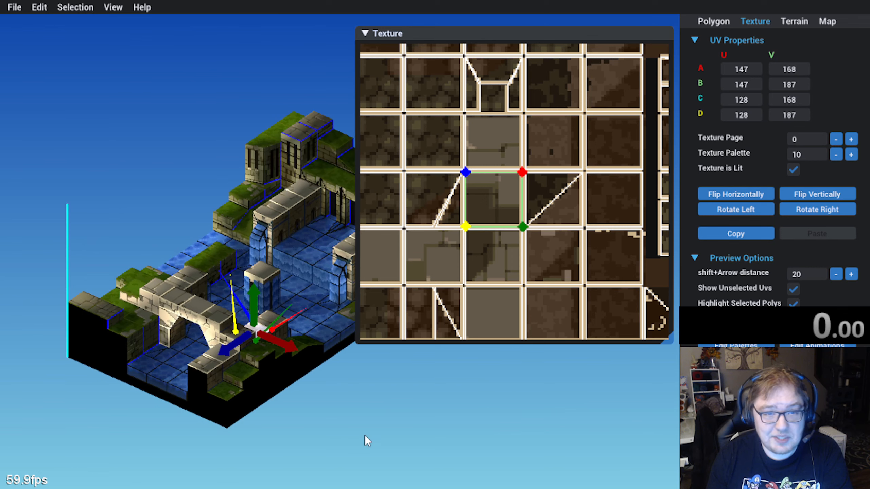
middle_click_drag(187, 324, 206, 327)
scroll(205, 327, "up", 2)
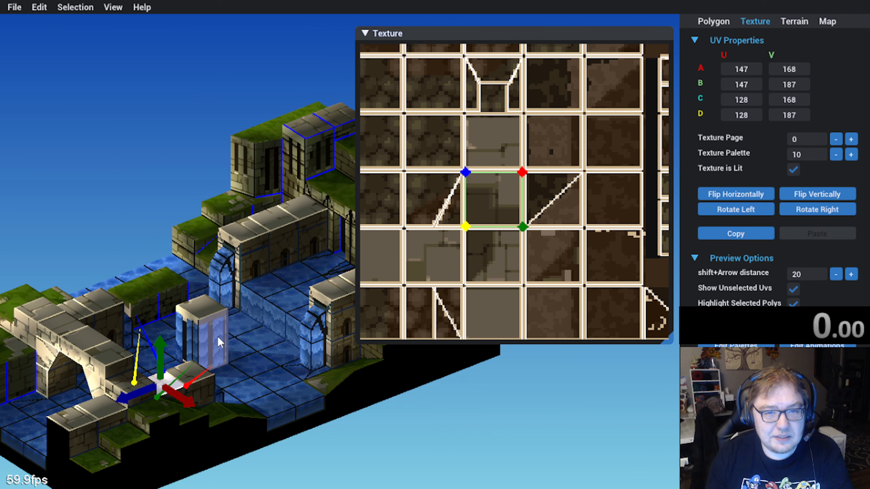
scroll(206, 316, "down", 2)
middle_click_drag(206, 316, 220, 333)
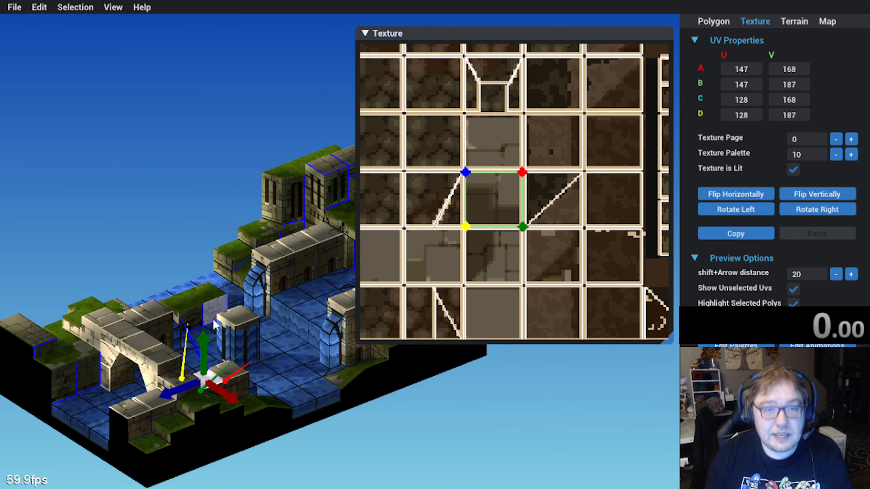
mouse_move(220, 333)
right_mouse_down()
mouse_move(222, 324)
mouse_move(220, 333)
right_mouse_up()
middle_click_drag(220, 333, 213, 351)
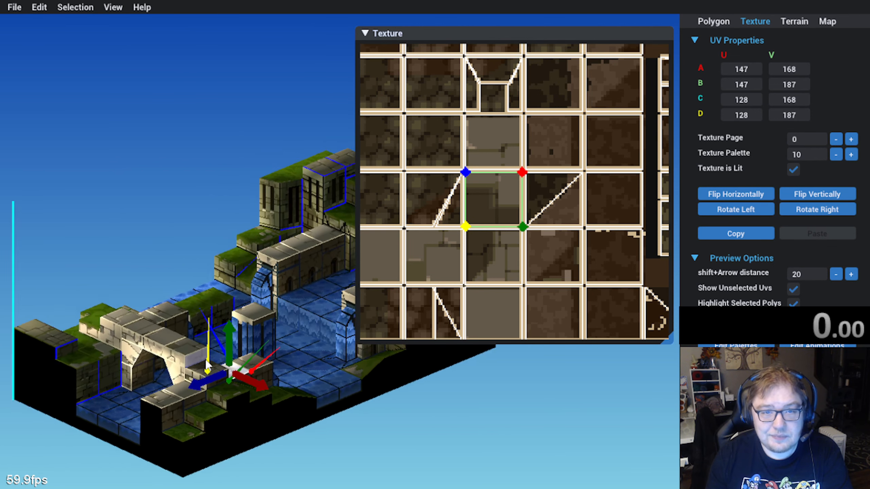
right_click_drag(213, 350, 223, 341)
middle_click_drag(275, 355, 176, 340)
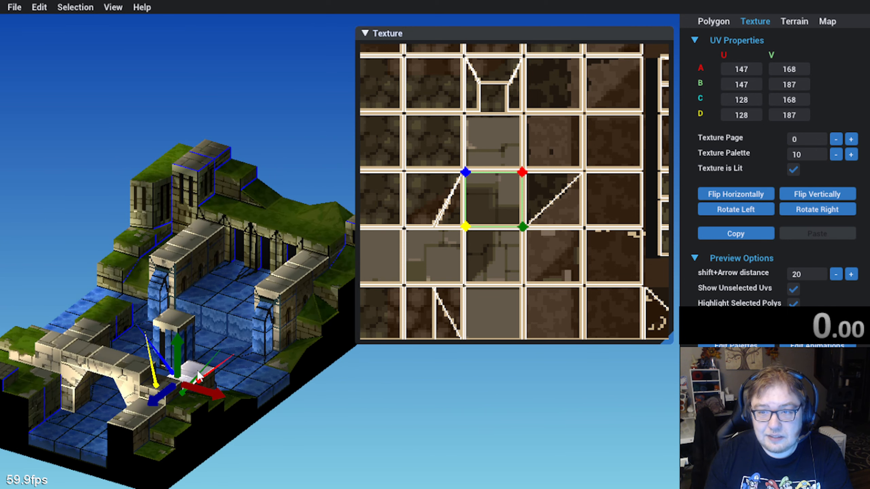
right_click_drag(176, 340, 212, 353)
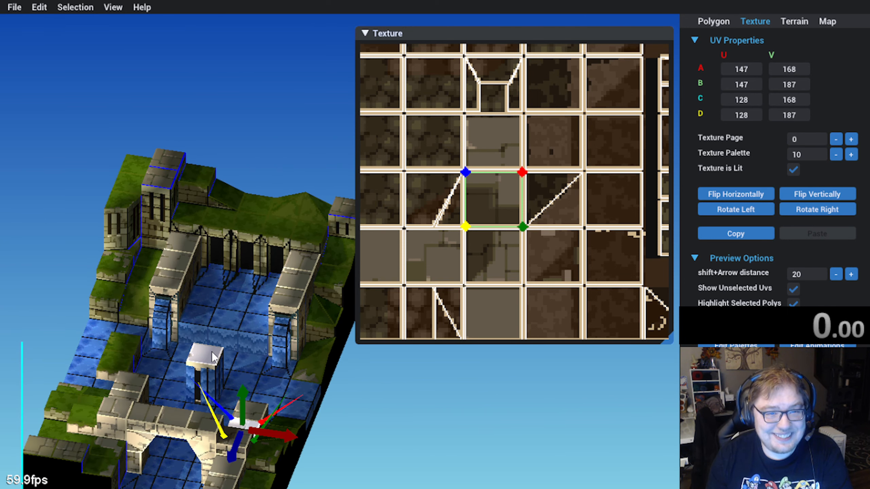
right_click_drag(277, 349, 218, 354)
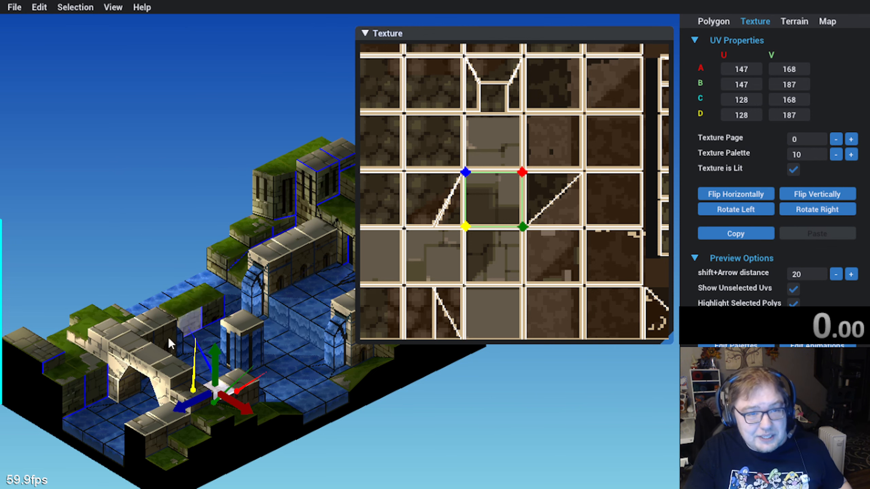
right_click_drag(167, 335, 180, 341)
middle_click_drag(181, 341, 146, 283)
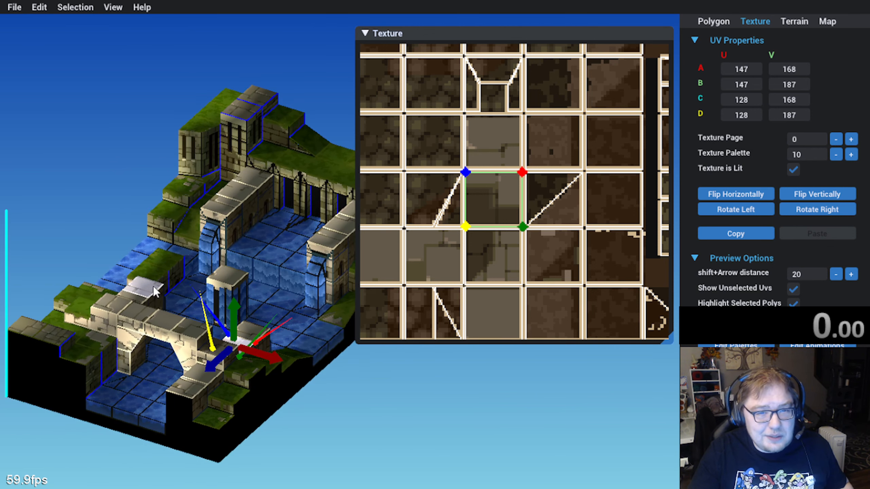
right_click_drag(151, 285, 200, 299)
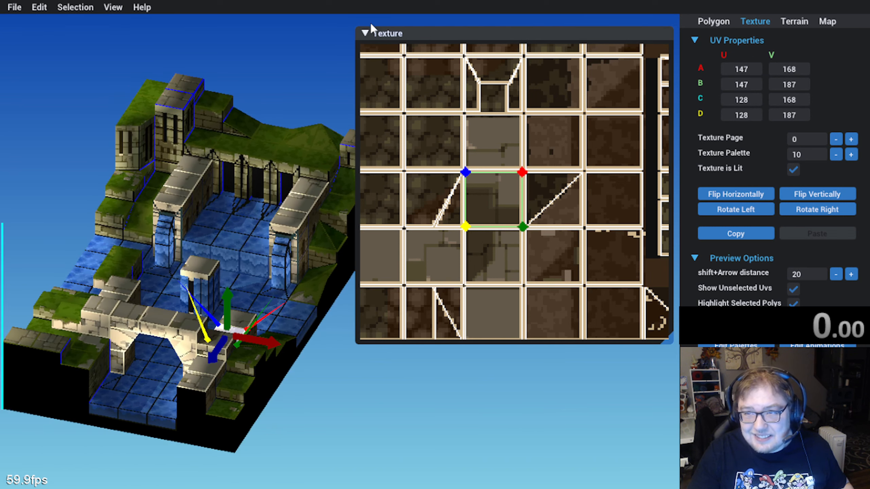
Step: Collapse the Texture window and inspect the whole map with the UV outlines drawn on its surfaces
left_click(365, 33)
right_click_drag(314, 134, 324, 205)
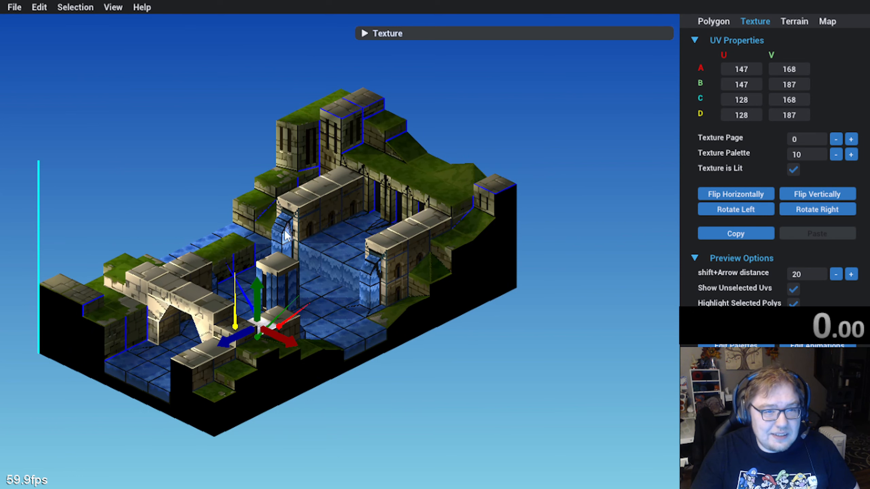
right_click_drag(300, 242, 267, 254)
middle_click_drag(267, 255, 230, 231)
mouse_move(230, 236)
right_mouse_down()
mouse_move(273, 226)
mouse_move(229, 250)
right_mouse_up()
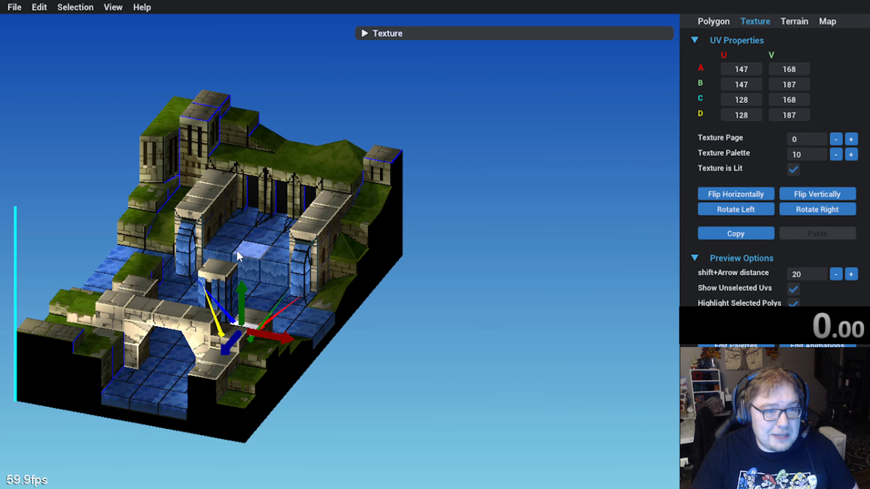
right_click_drag(237, 250, 267, 245)
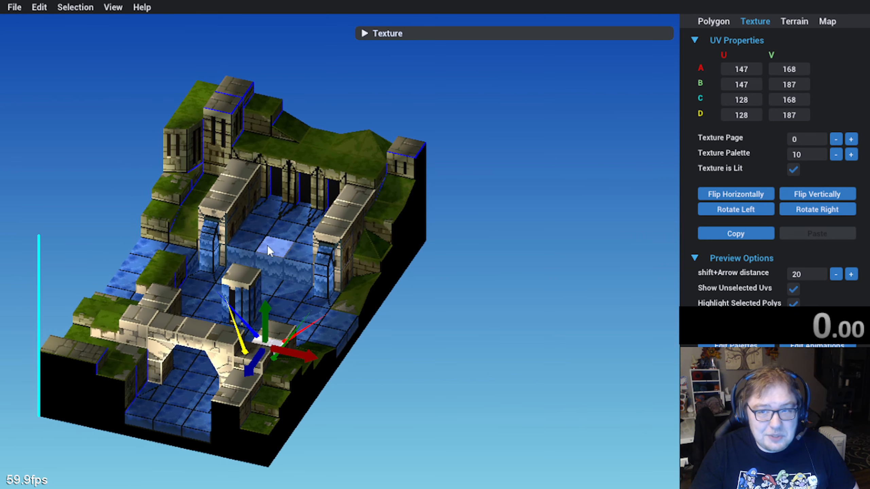
Step: Re-import the texture without the UV outlines onto the map
left_click(42, 9)
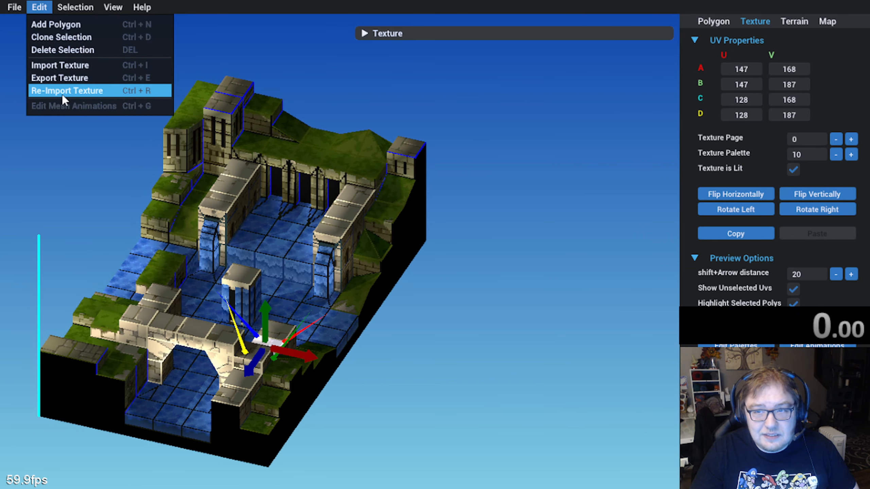
left_click(62, 93)
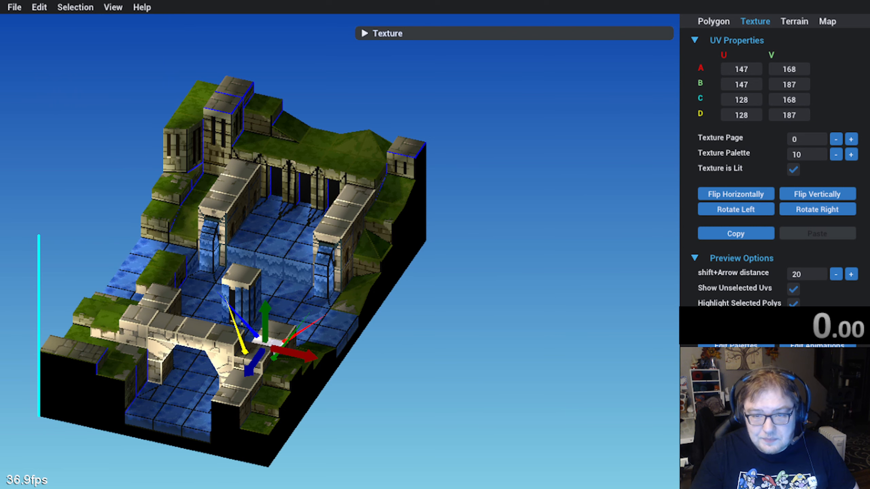
left_click(39, 7)
left_click(62, 90)
Step: Check the whole map's surfaces with the outline-free texture from several angles
right_click_drag(223, 361, 258, 402)
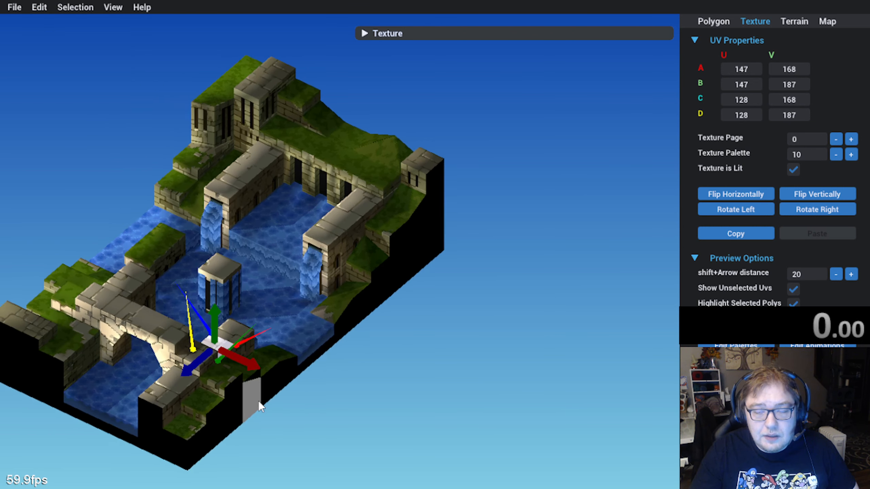
middle_click_drag(258, 402, 312, 409)
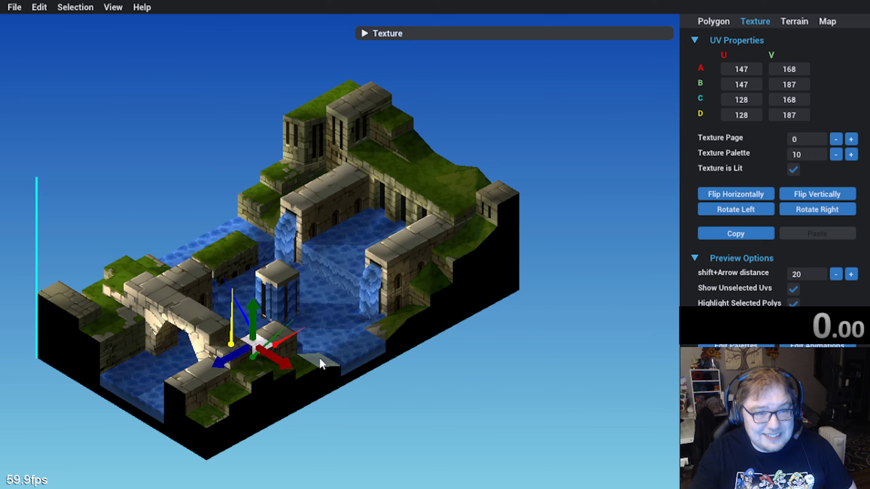
middle_click_drag(307, 349, 288, 360)
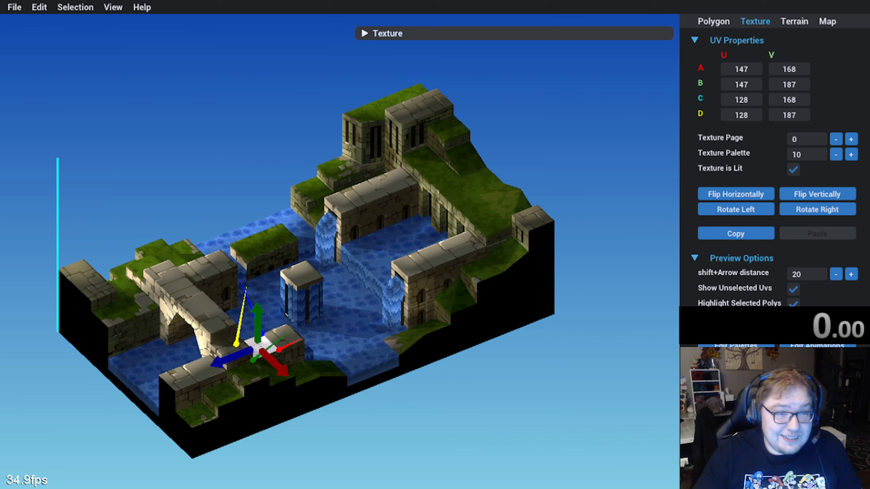
right_click_drag(183, 300, 217, 291)
middle_click_drag(176, 291, 199, 281)
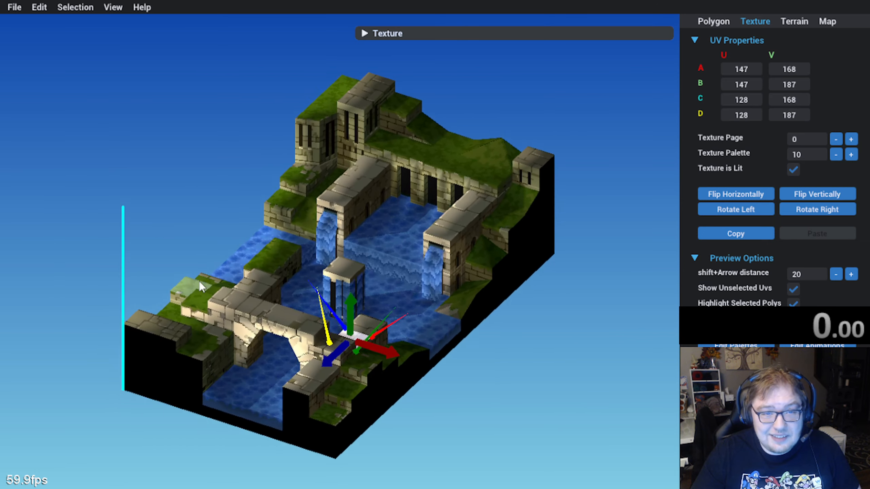
right_click_drag(199, 282, 217, 265)
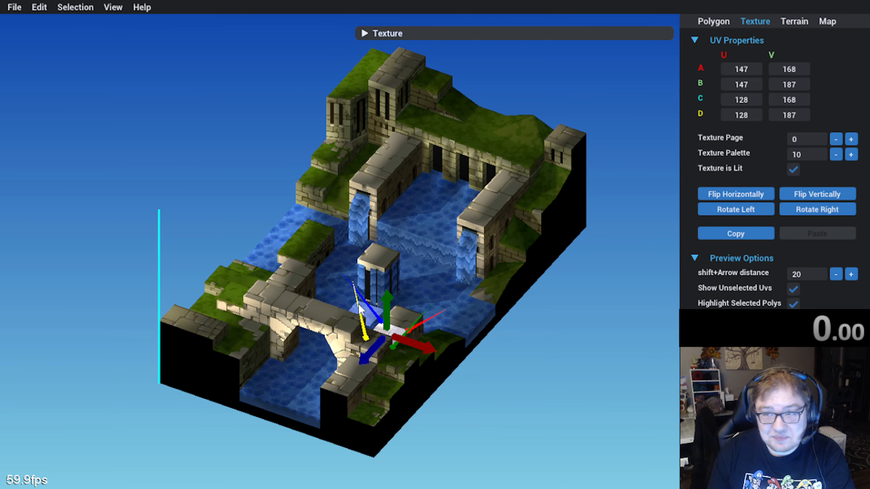
Step: Inspect the map's waterfalls, pools, arch and stepped grass walls from opposite sides
middle_click_drag(358, 305, 331, 267)
left_click(345, 178)
middle_click_drag(345, 178, 272, 239)
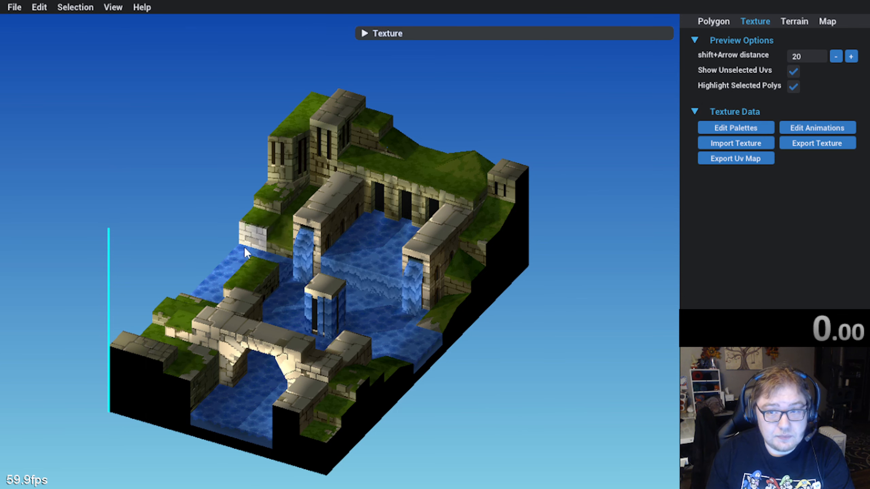
middle_click_drag(244, 247, 281, 206)
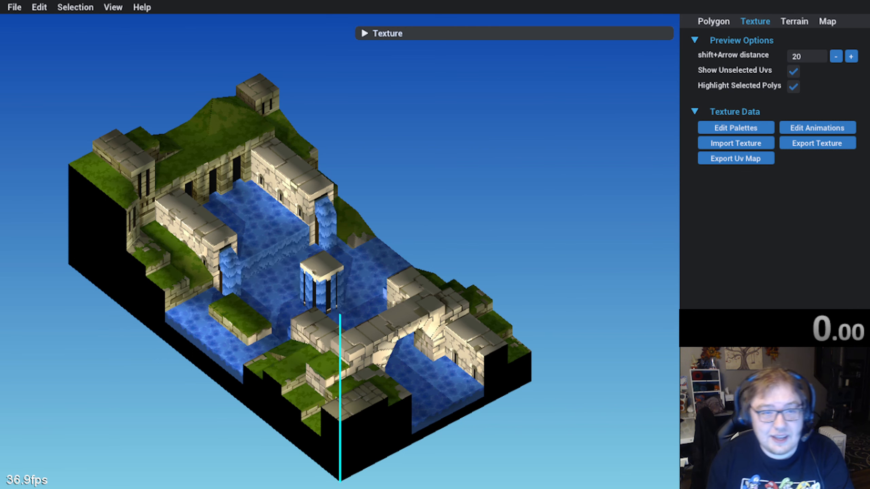
mouse_move(325, 264)
right_mouse_down()
mouse_move(345, 269)
mouse_move(332, 267)
right_mouse_up()
left_click(339, 262)
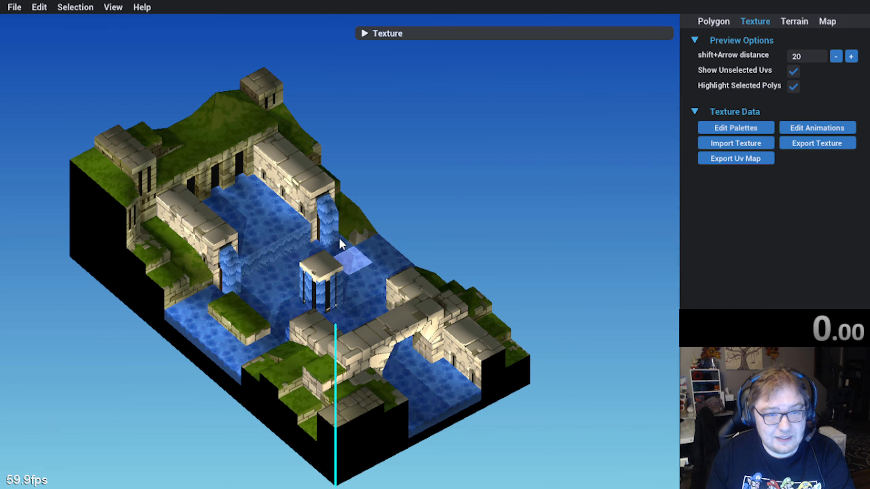
middle_click_drag(309, 301, 354, 239)
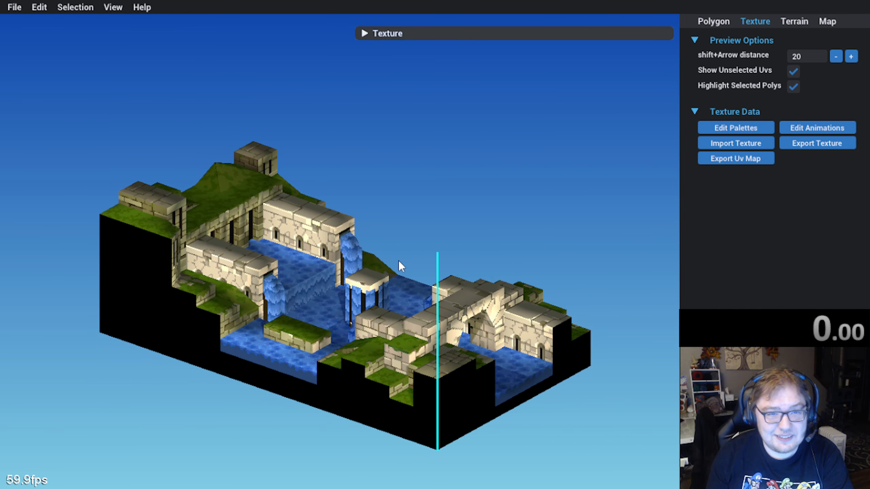
middle_click_drag(398, 260, 302, 275)
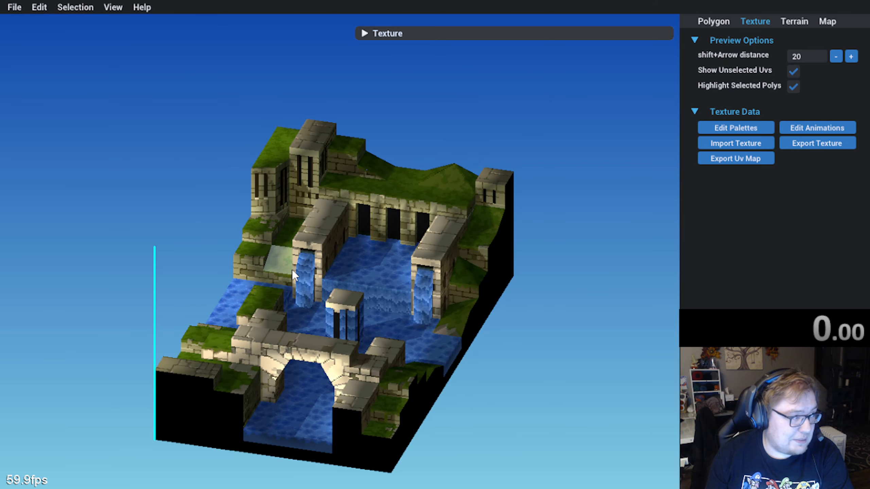
middle_click_drag(348, 291, 326, 279)
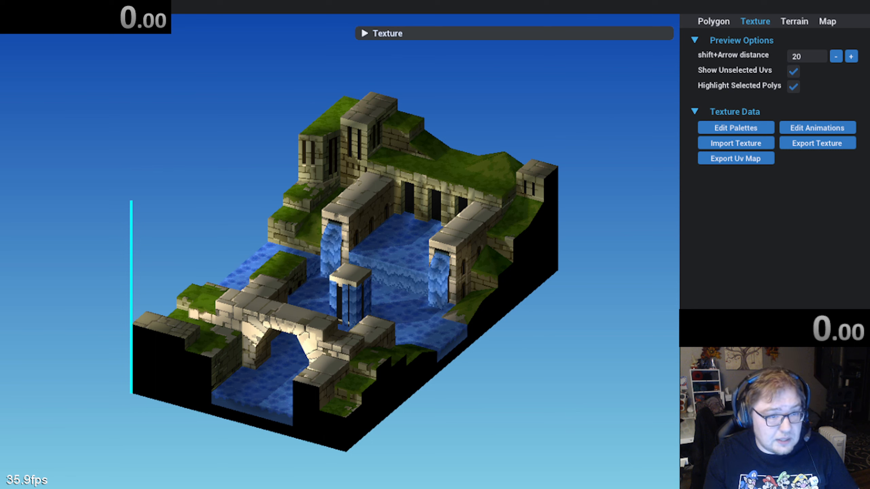
Step: Switch to the browser's YouTube video of the Oceanid boss fight, mute it and show it in theater mode
key("alt+Tab")
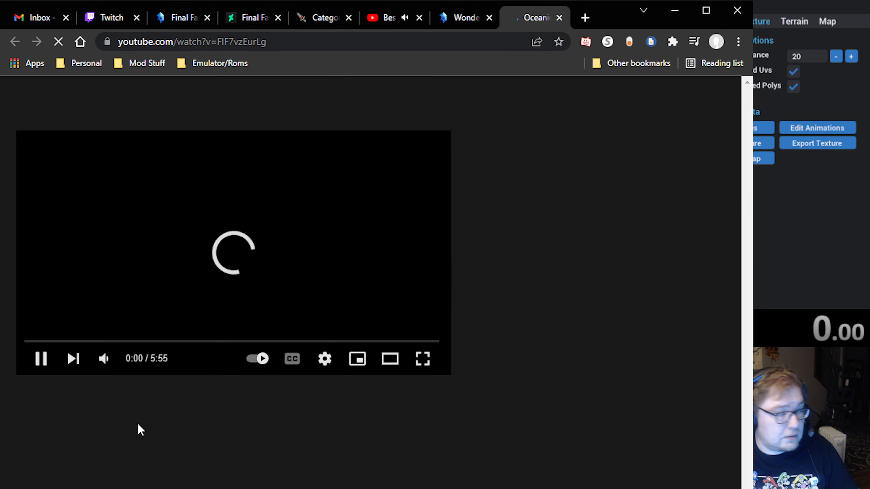
left_click(103, 358)
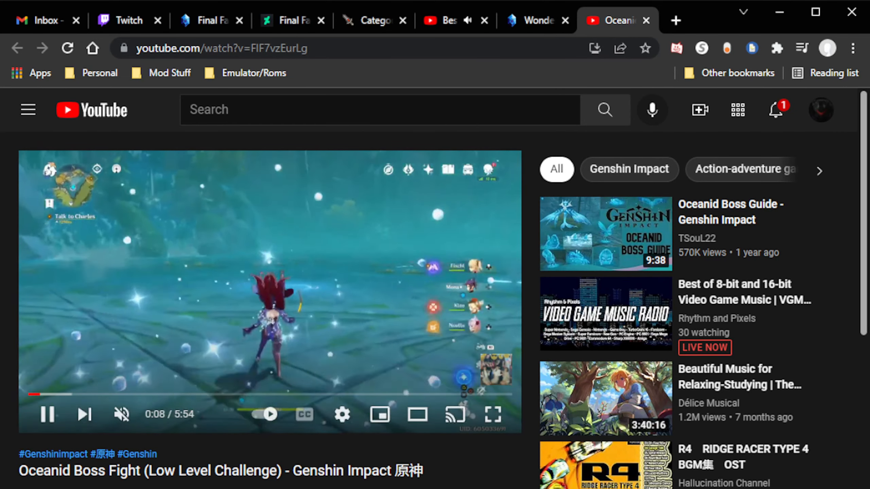
left_click(240, 252)
left_click(343, 289)
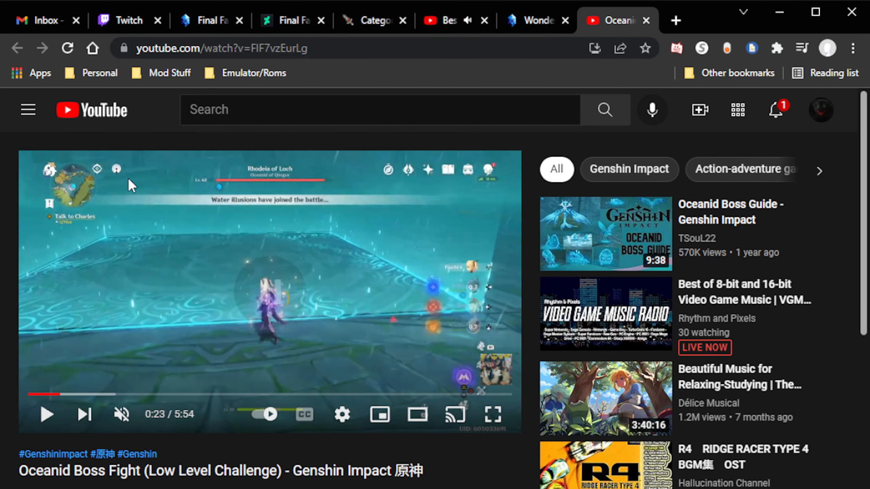
left_click(164, 292)
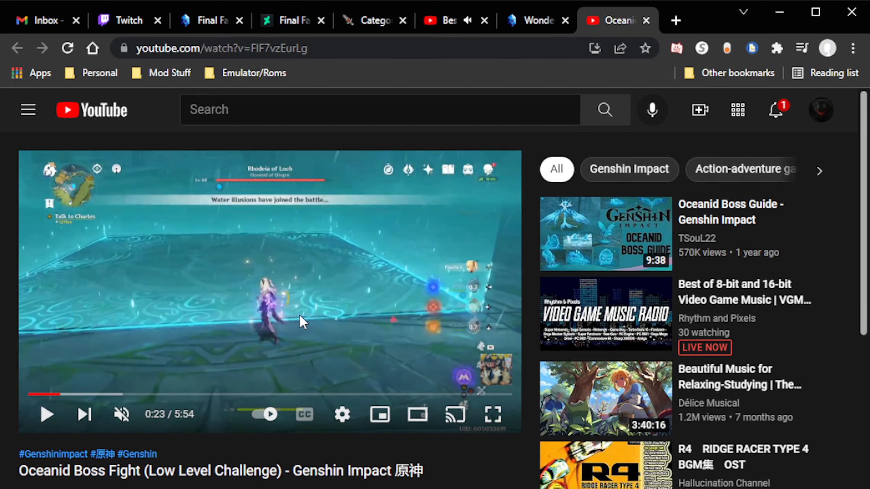
left_click(417, 414)
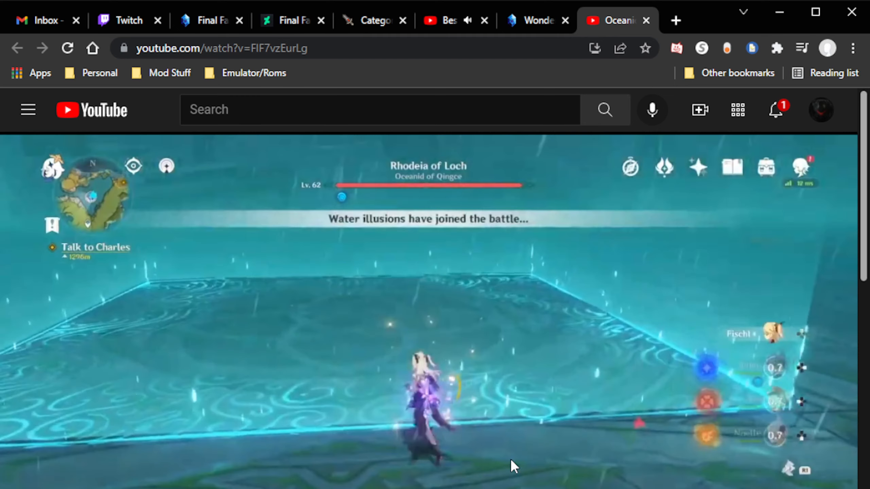
Step: Resume the boss fight video and set its playback speed to 2
left_click(597, 401)
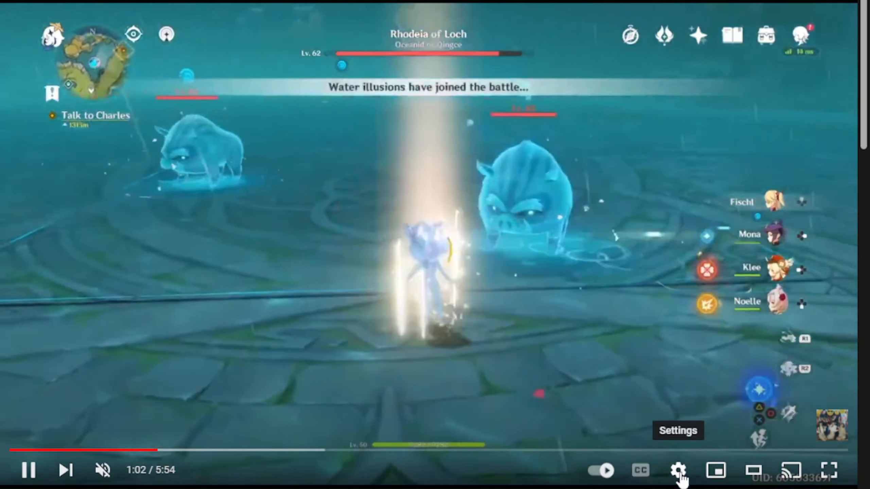
left_click(679, 472)
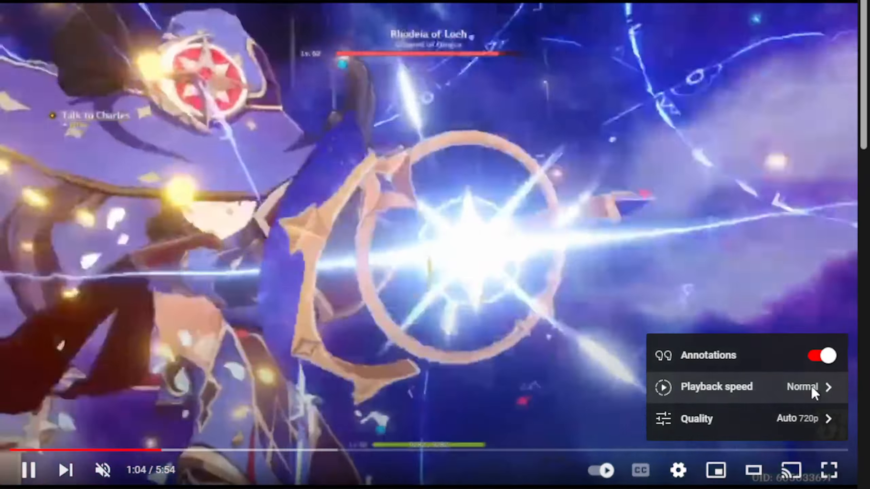
left_click(811, 386)
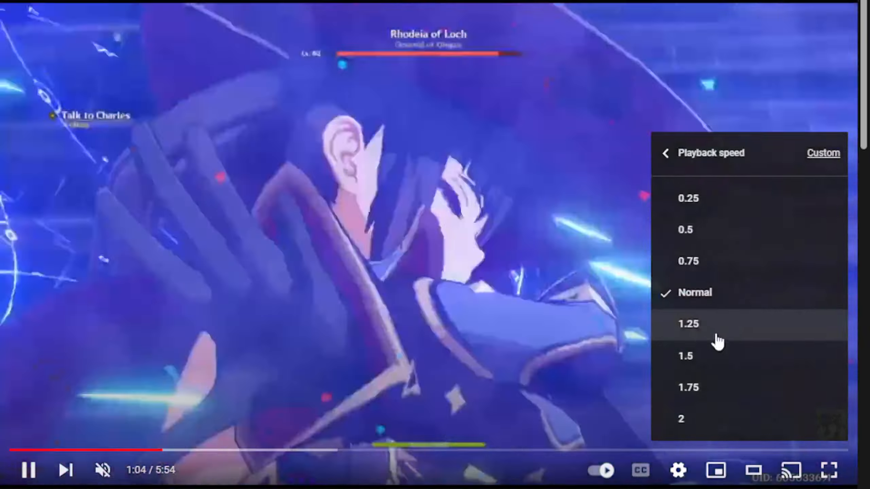
left_click(697, 423)
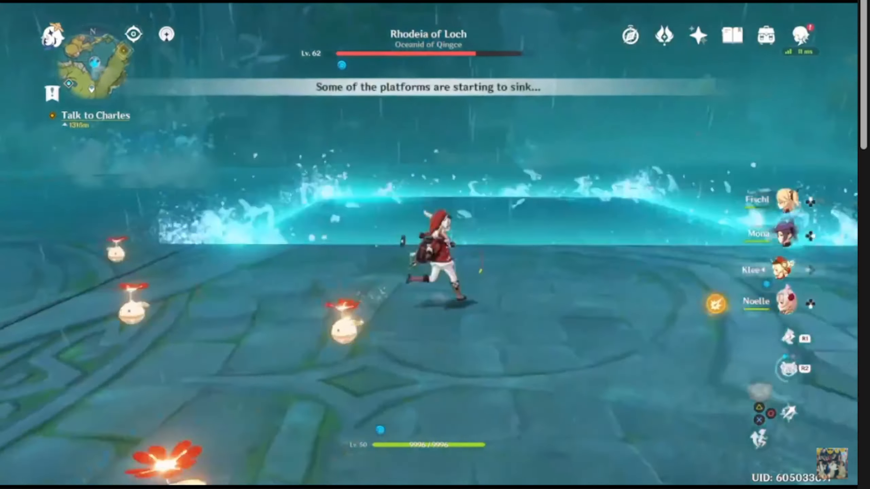
Step: Replay the boss fight from 1:12 and examine the arena while its platforms start to sink
left_click(285, 291)
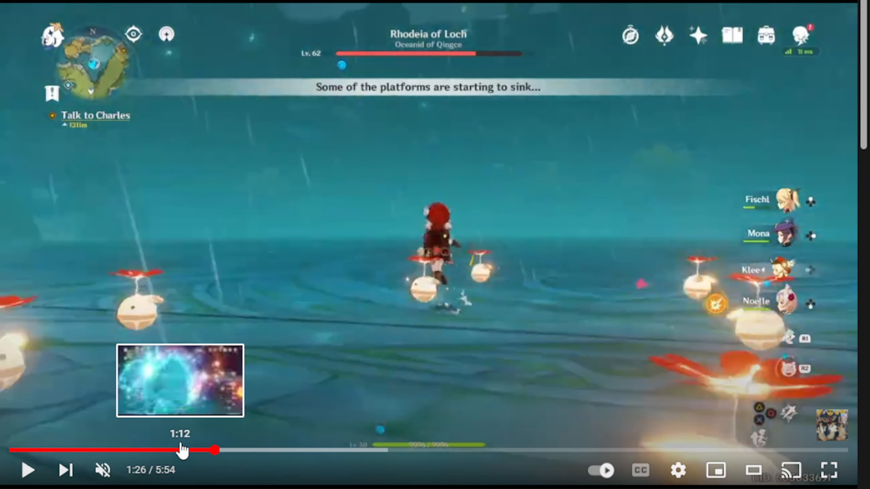
left_click(182, 450)
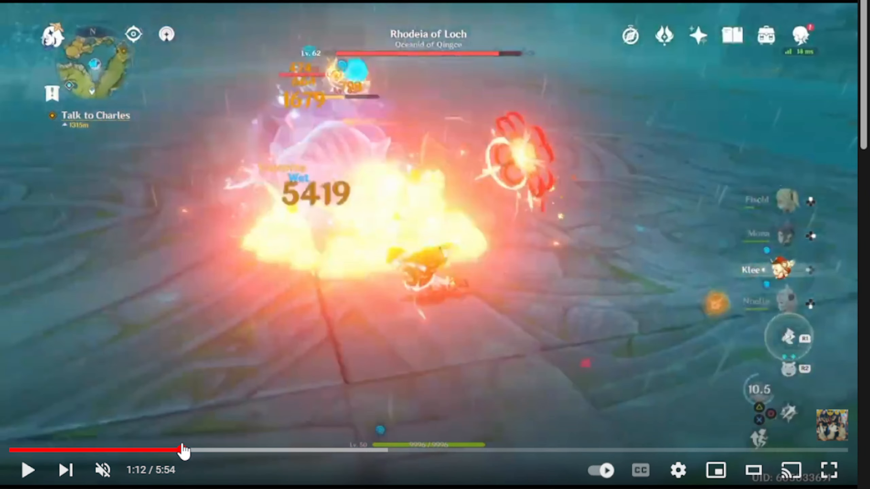
left_click(318, 282)
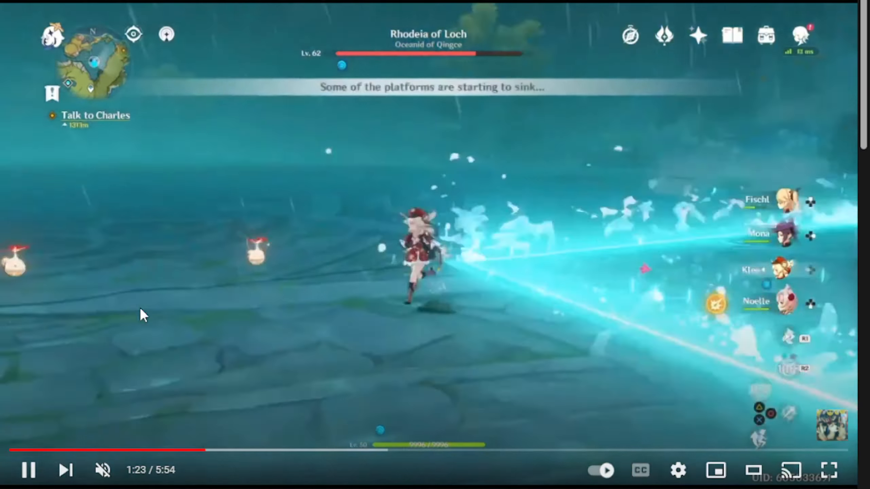
left_click(574, 220)
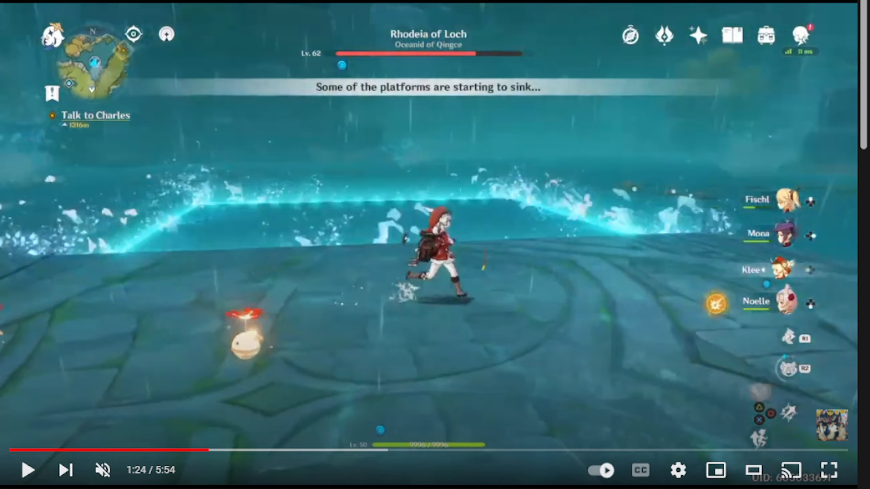
left_click(367, 122)
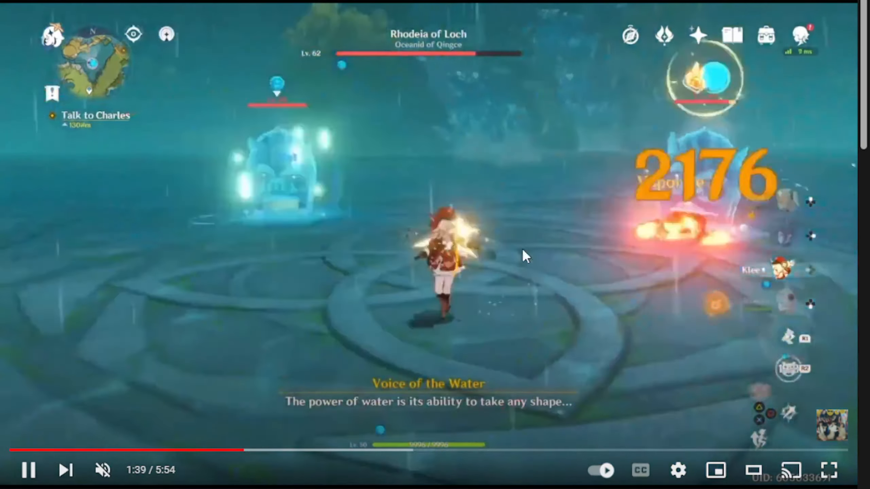
left_click(506, 215)
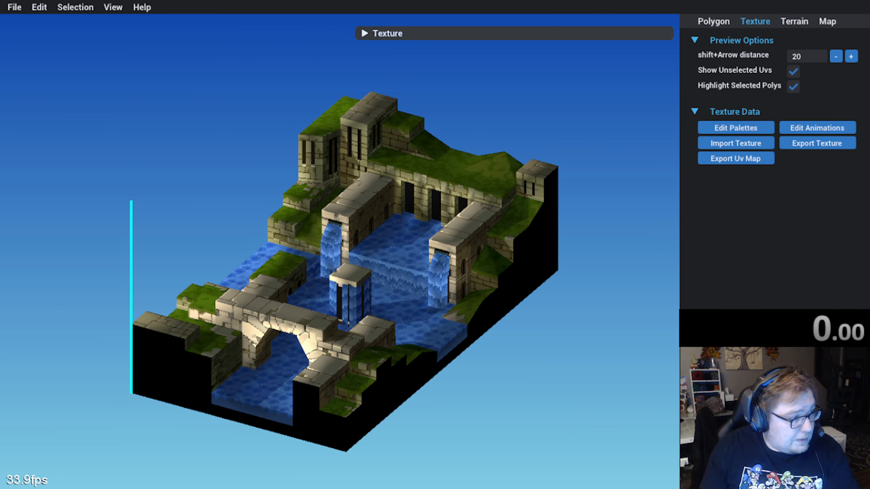
Step: Back in the map editor, delete every polygon except one water tile at the map's edge
middle_click_drag(330, 321, 271, 311)
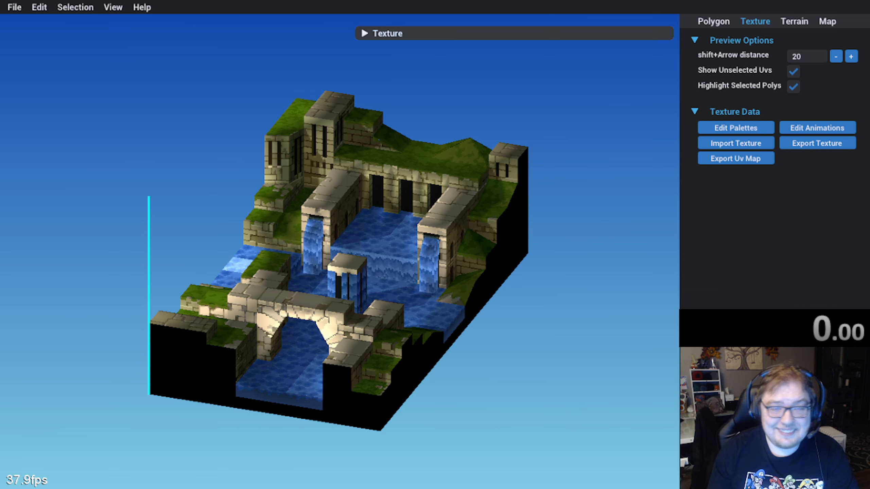
middle_click_drag(369, 257, 364, 260)
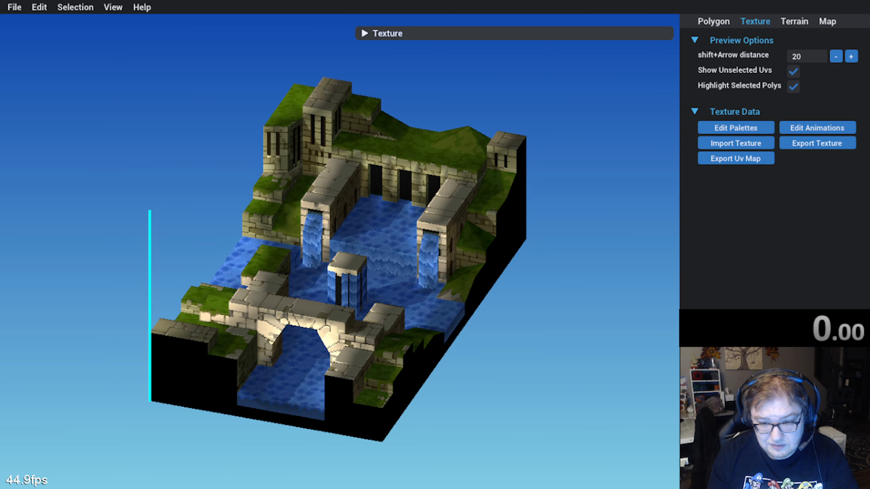
middle_click_drag(202, 272, 271, 246)
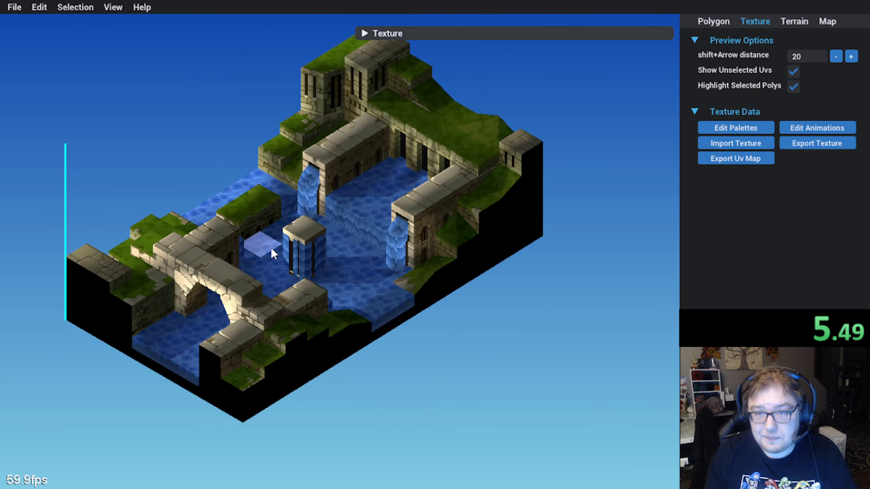
middle_click_drag(189, 336, 249, 424)
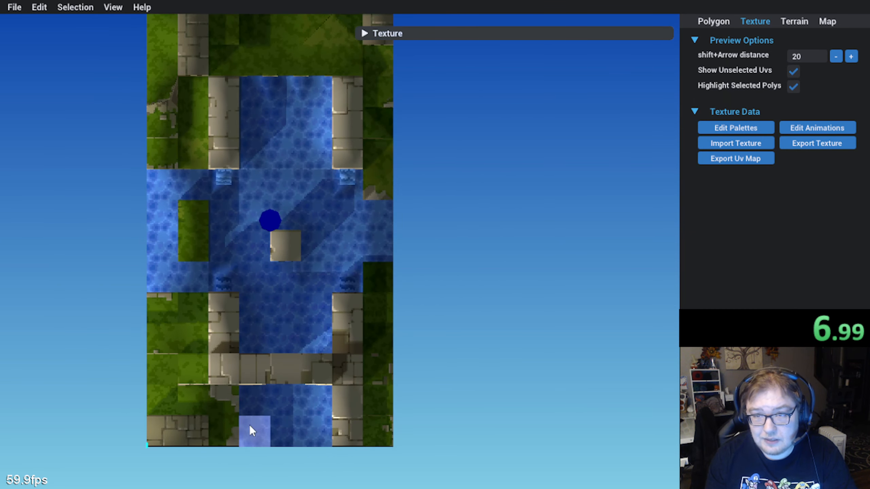
left_click(150, 281)
middle_click_drag(182, 312, 171, 293)
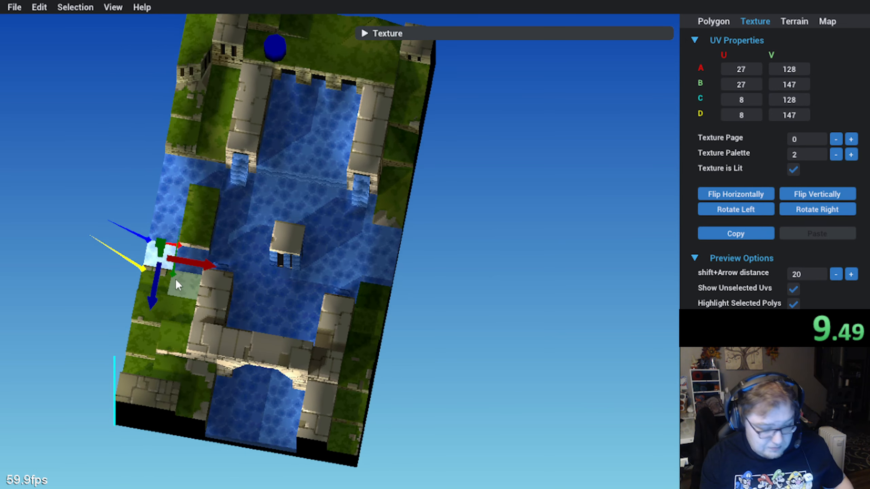
key("ctrl+a")
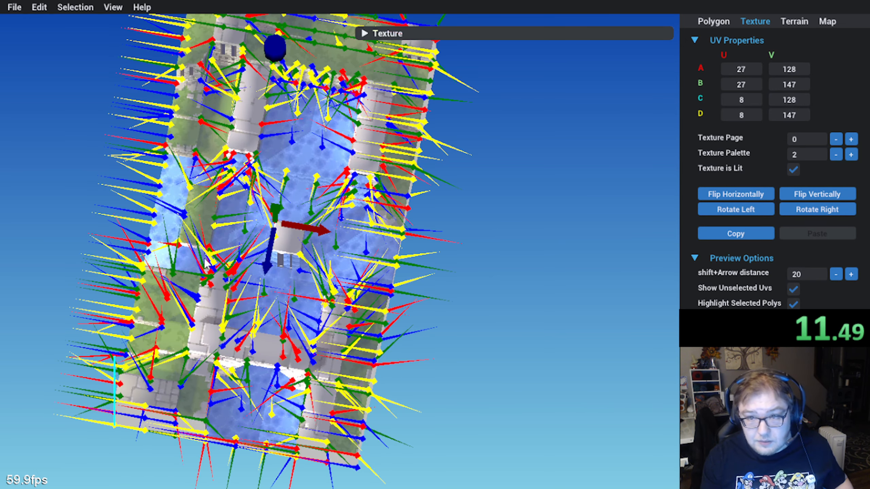
left_click(160, 256, "ctrl")
key("Delete")
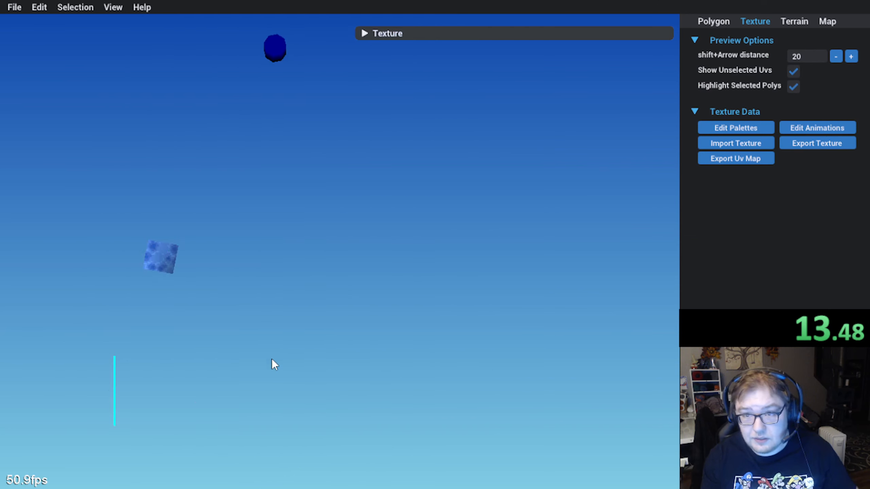
Step: Place the remaining water tile at the map's corner and lower it to the base level
left_click(163, 286)
middle_click_drag(146, 359, 376, 311)
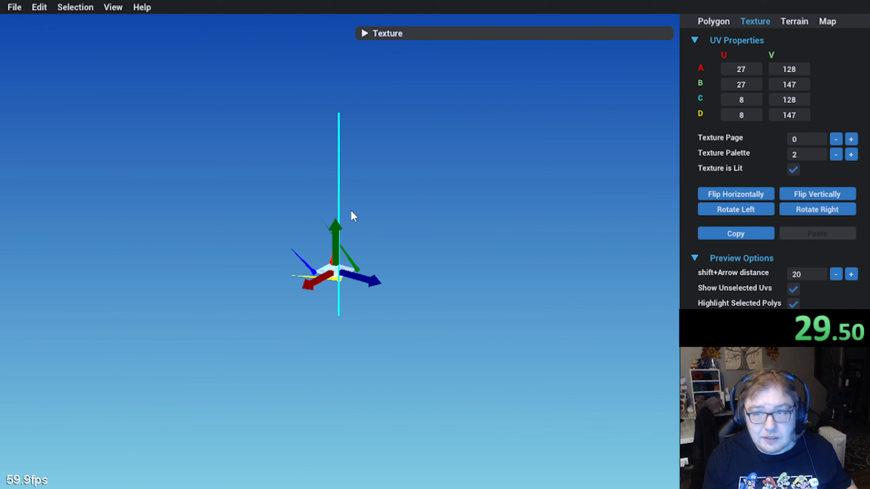
left_click_drag(336, 226, 337, 250)
left_click(409, 268)
middle_click_drag(410, 268, 238, 275)
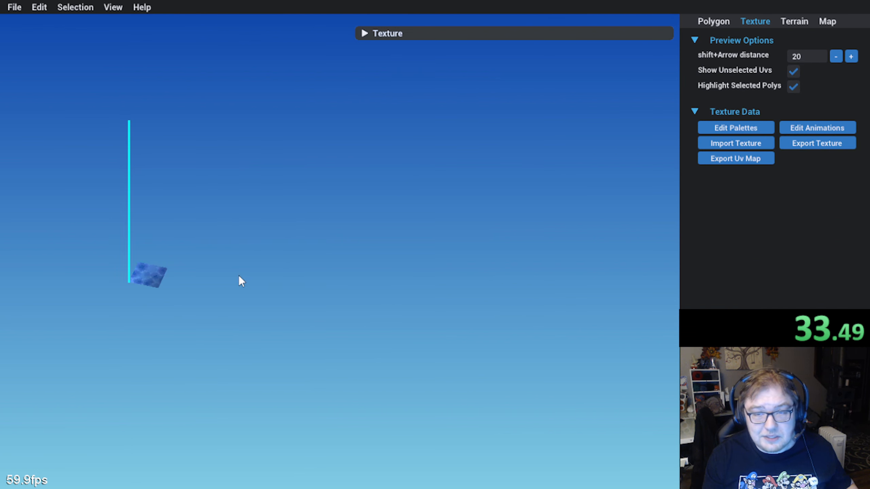
left_click(149, 277)
key("f")
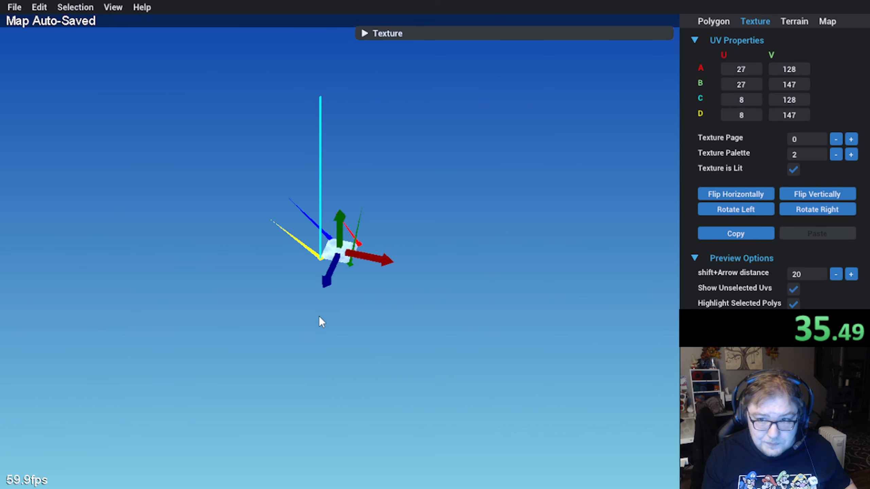
left_click(319, 316)
left_click(346, 252)
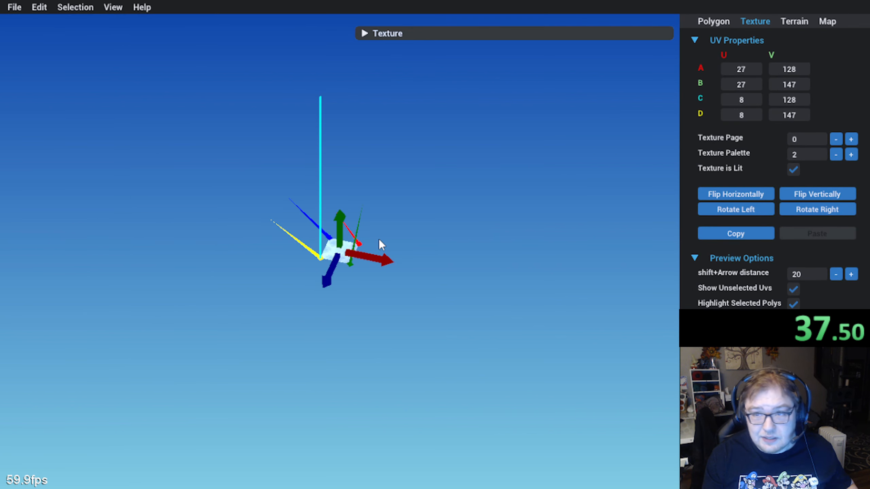
middle_click_drag(379, 239, 259, 279)
Step: Switch to terrain editing and view the map's terrain from directly above
left_click(788, 24)
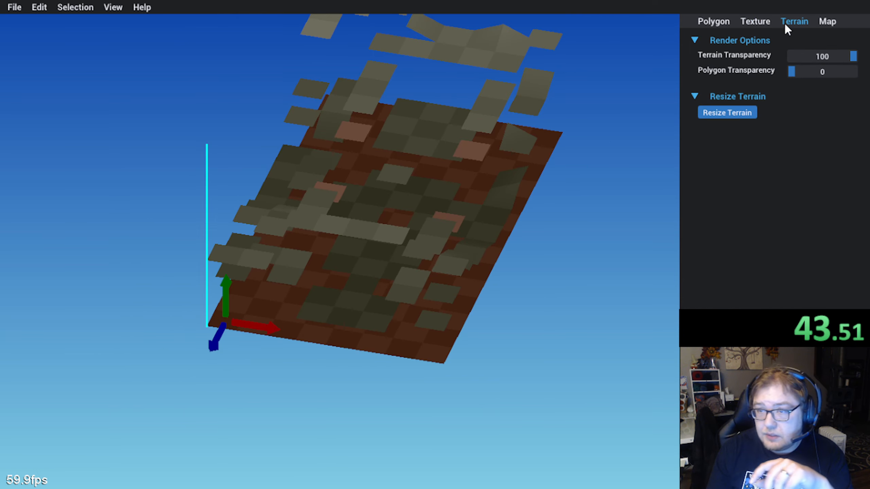
middle_click_drag(513, 155, 331, 356)
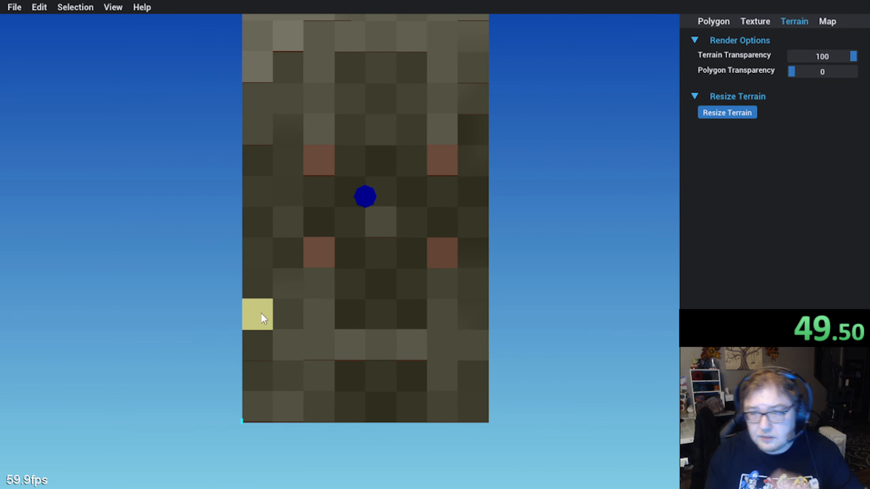
Step: Select a three-tile-deep band across the full width of the terrain, covering rows z 2 to 4
left_click(268, 319)
left_click_drag(315, 321, 451, 312)
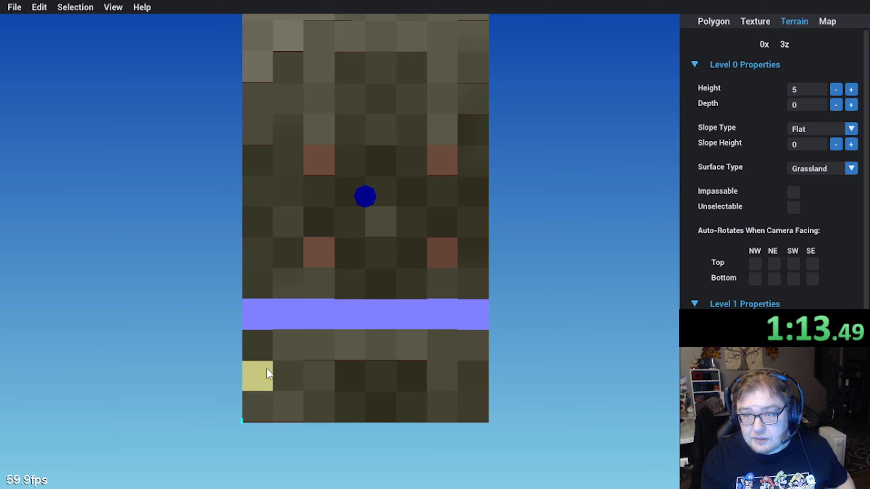
left_click(258, 357)
left_click_drag(277, 352, 332, 345)
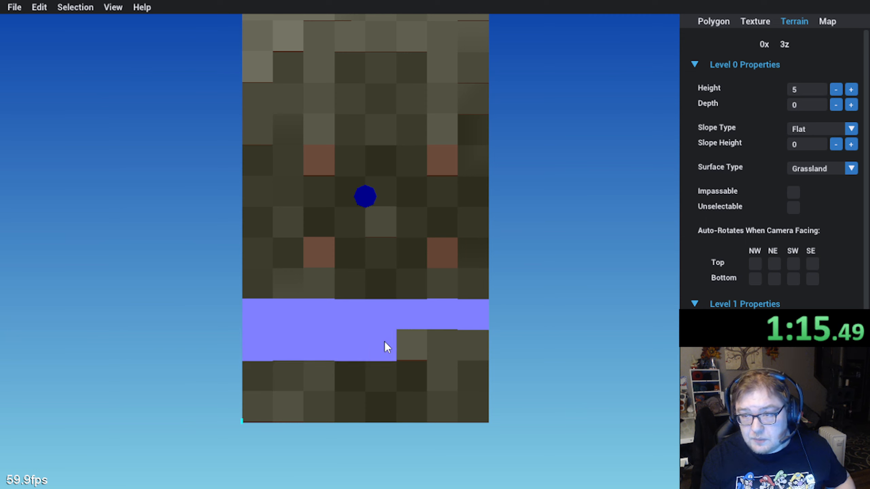
mouse_move(385, 342)
left_mouse_down()
mouse_move(439, 346)
mouse_move(473, 283)
mouse_move(327, 291)
left_mouse_up()
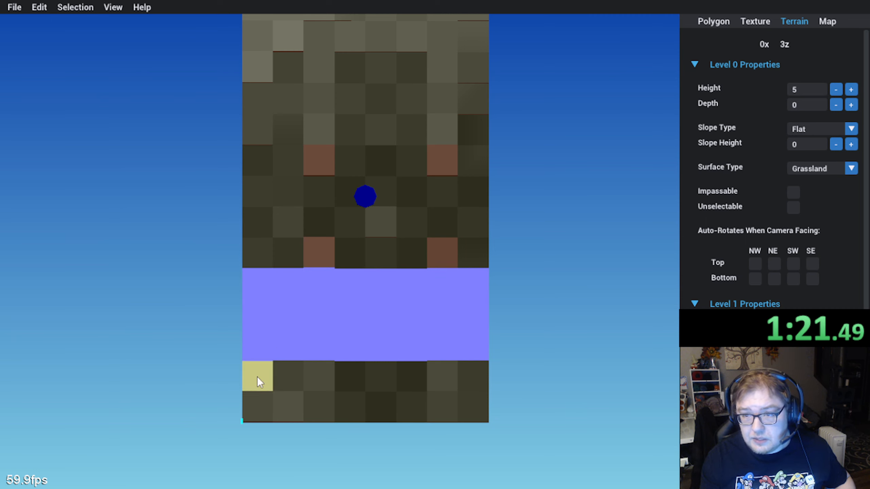
Step: Select the terrain row at z 1 together with the three highest-x columns of tiles up to z 9
mouse_move(257, 376)
left_mouse_down()
mouse_move(369, 383)
mouse_move(436, 374)
mouse_move(434, 320)
mouse_move(468, 298)
left_mouse_up()
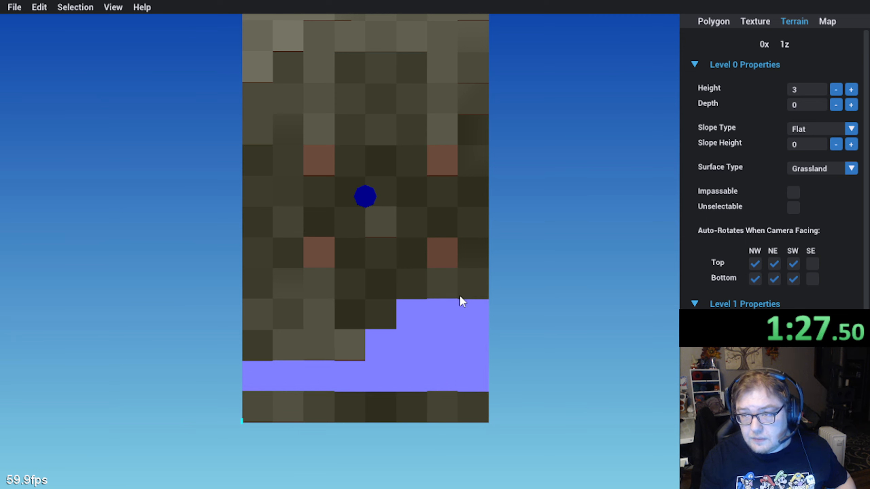
mouse_move(468, 366)
left_mouse_down()
mouse_move(427, 342)
mouse_move(466, 292)
left_mouse_up()
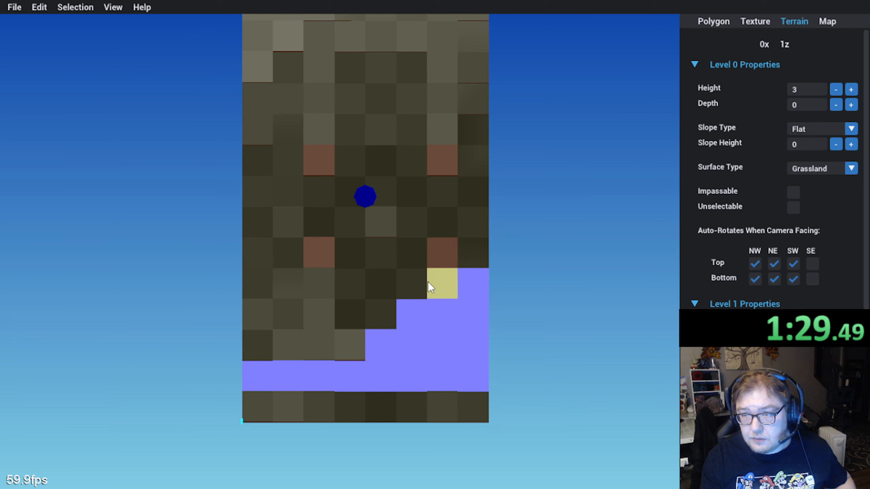
left_click(416, 254)
mouse_move(437, 252)
left_mouse_down()
mouse_move(461, 253)
mouse_move(411, 222)
left_mouse_up()
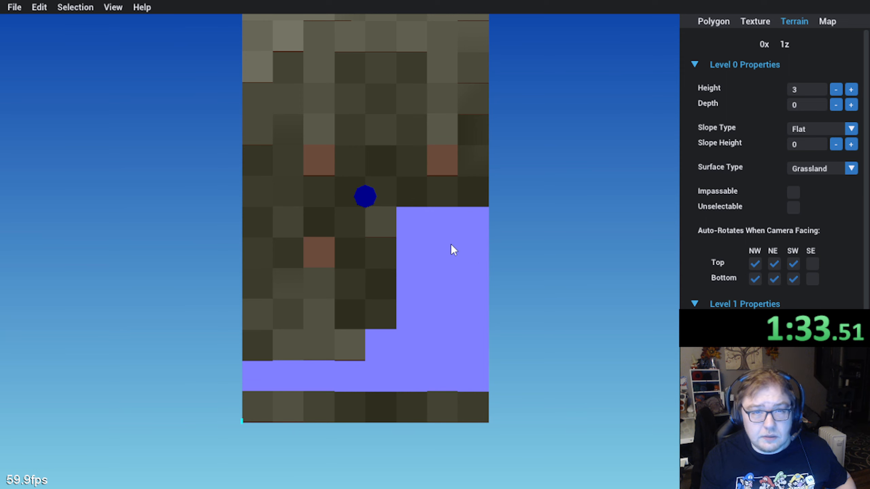
mouse_move(438, 216)
middle_mouse_down()
mouse_move(426, 226)
mouse_move(418, 176)
mouse_move(362, 227)
mouse_move(369, 243)
mouse_move(381, 243)
mouse_move(372, 253)
mouse_move(408, 315)
middle_mouse_up()
mouse_move(396, 275)
left_mouse_down()
mouse_move(377, 244)
mouse_move(425, 242)
left_mouse_up()
left_click_drag(430, 190, 382, 188)
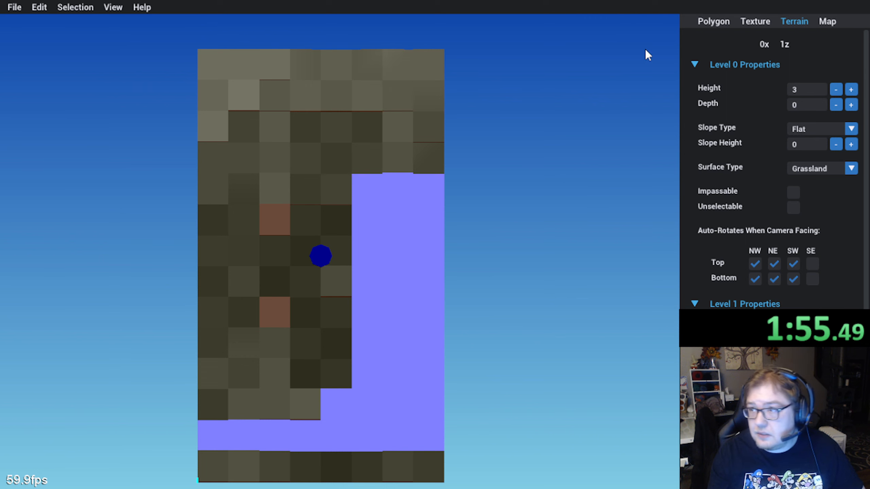
Step: Clear the tile selection and resize the terrain to X 10 and Z 10
left_click(755, 22)
left_click(794, 21)
left_click(695, 64)
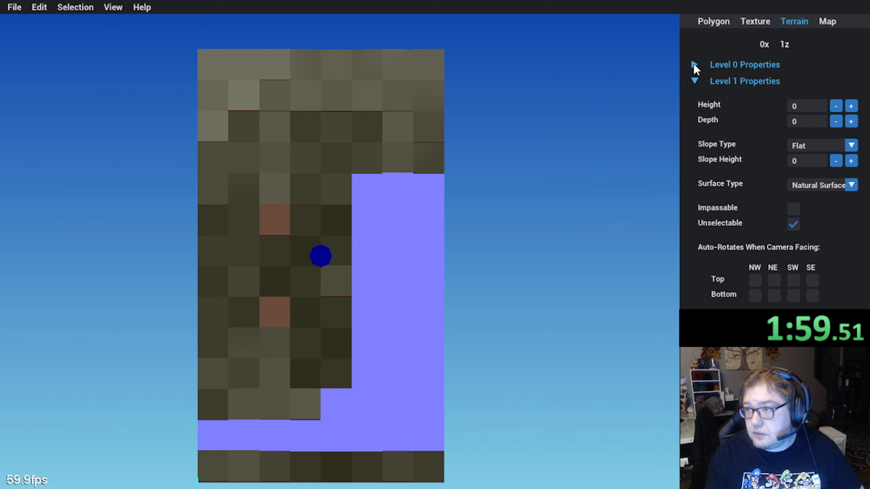
key("Escape")
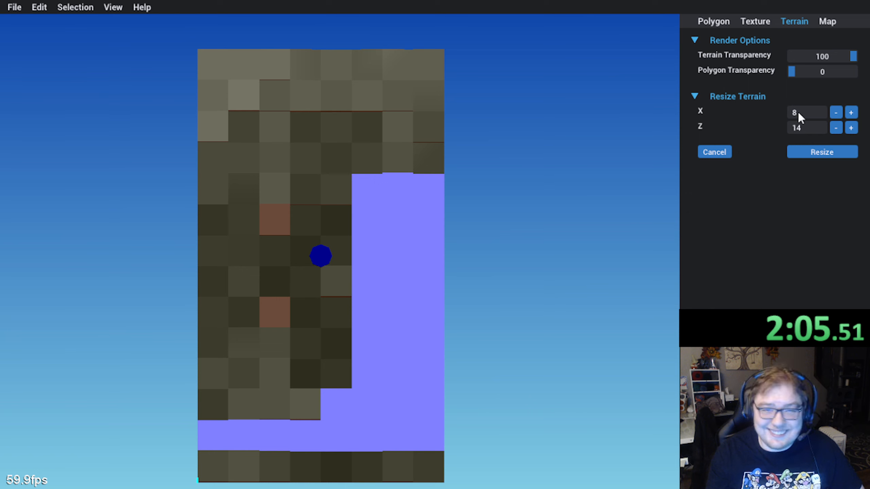
type("10")
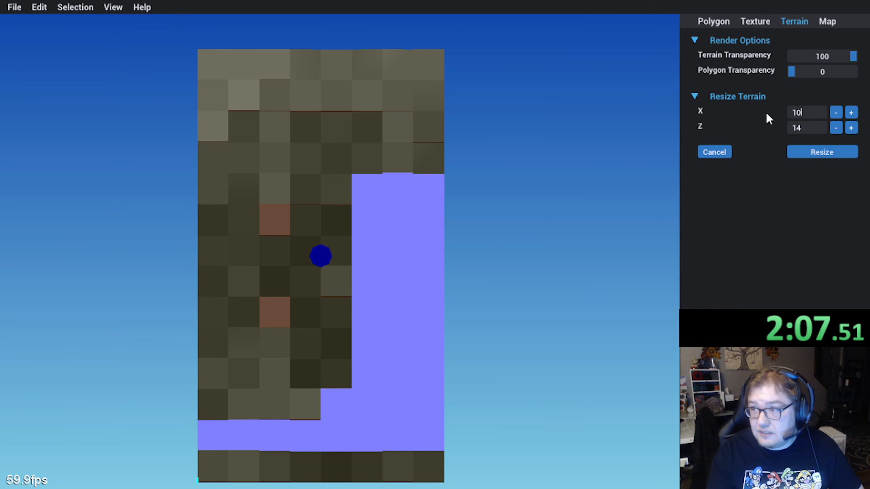
double_click(803, 129)
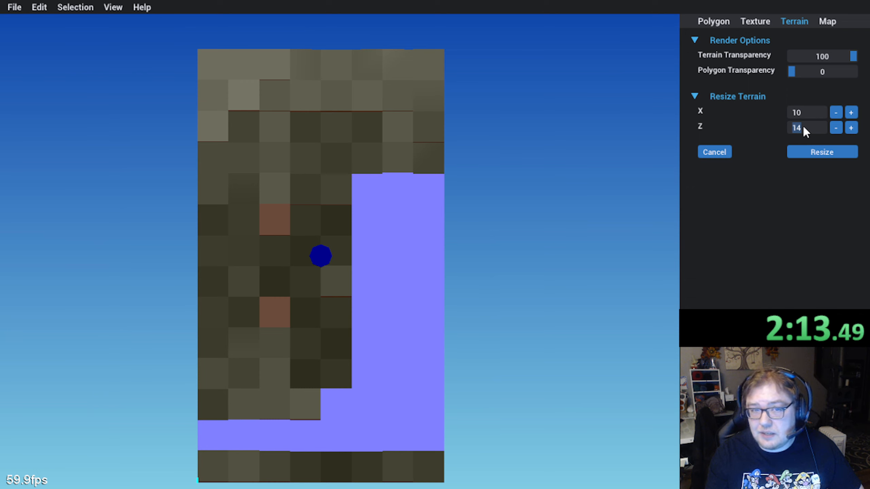
type("10")
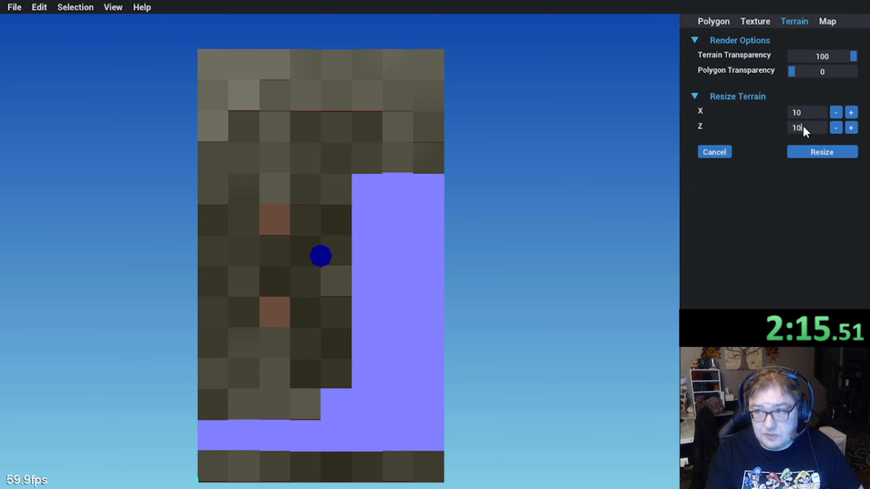
left_click(806, 155)
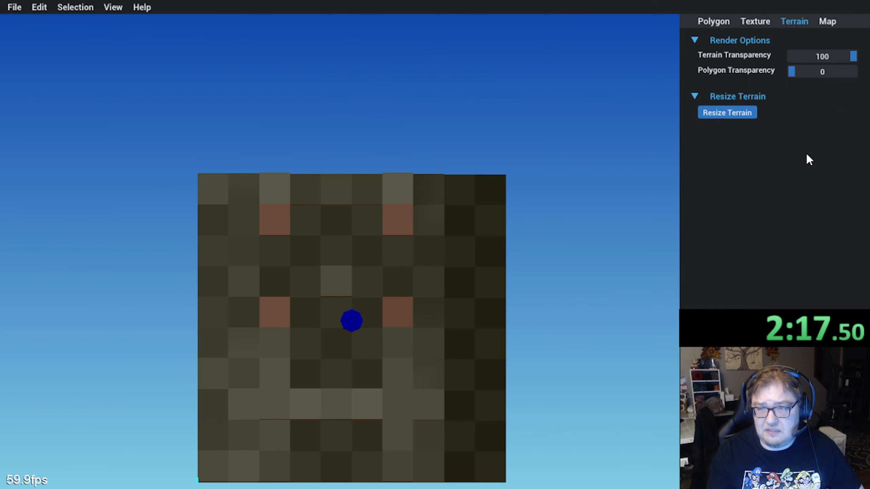
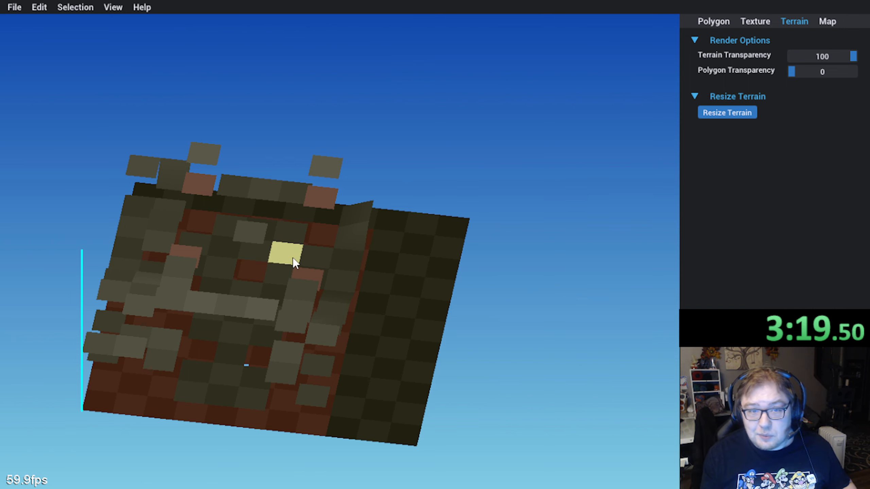
Step: Shrink the terrain to a single tile by resizing it to X 1 and Z 1
left_click(732, 117)
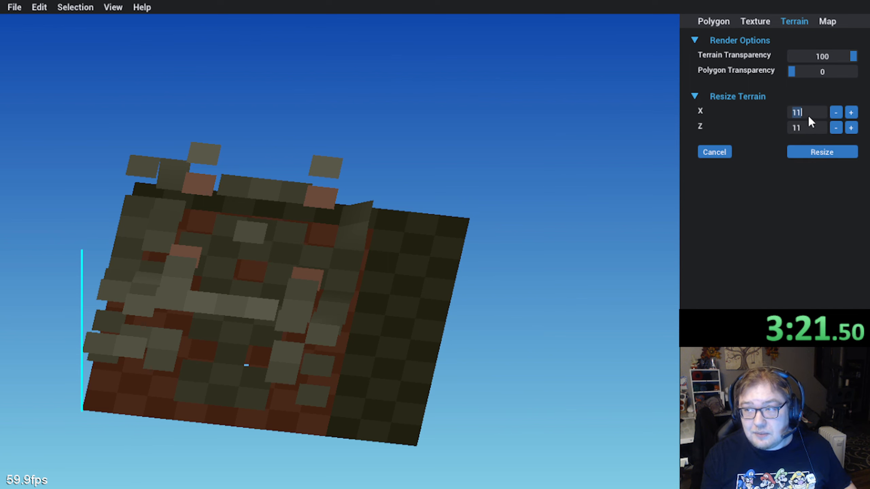
type("1")
key("Tab")
type("1")
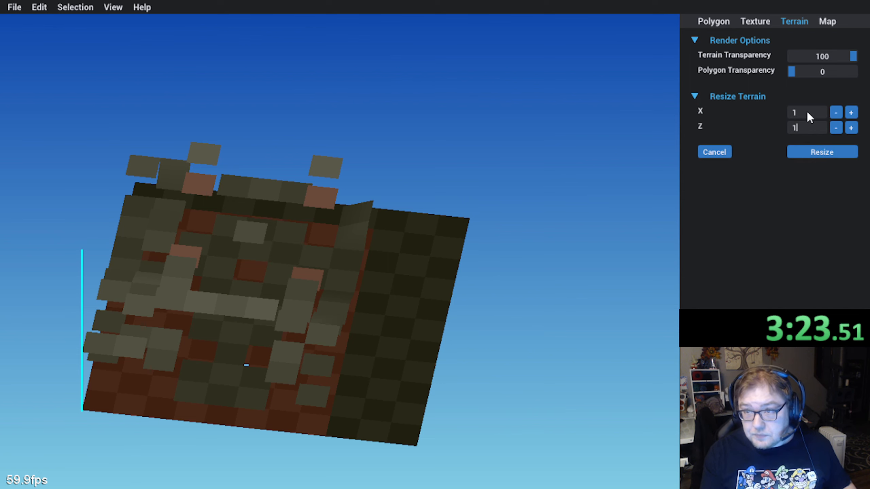
left_click(851, 152)
Step: Resize the one-tile terrain to X 11 and Z 11
left_click(739, 111)
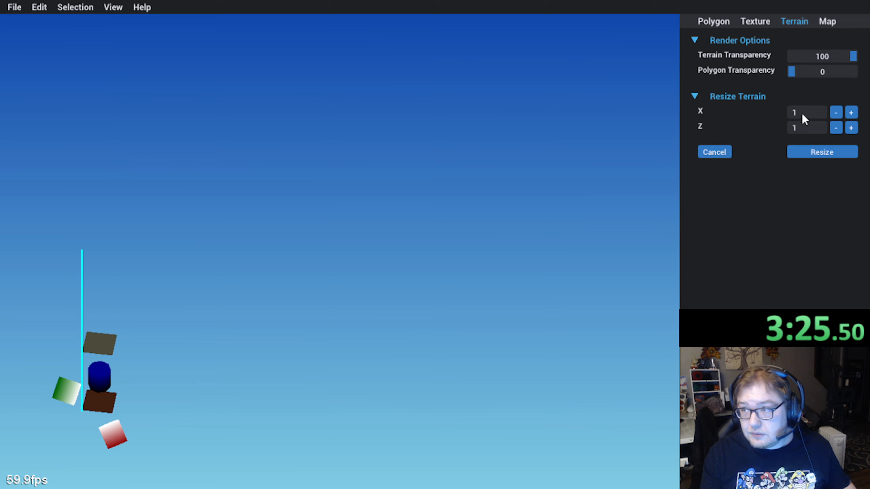
double_click(812, 112)
type("1")
key("Tab")
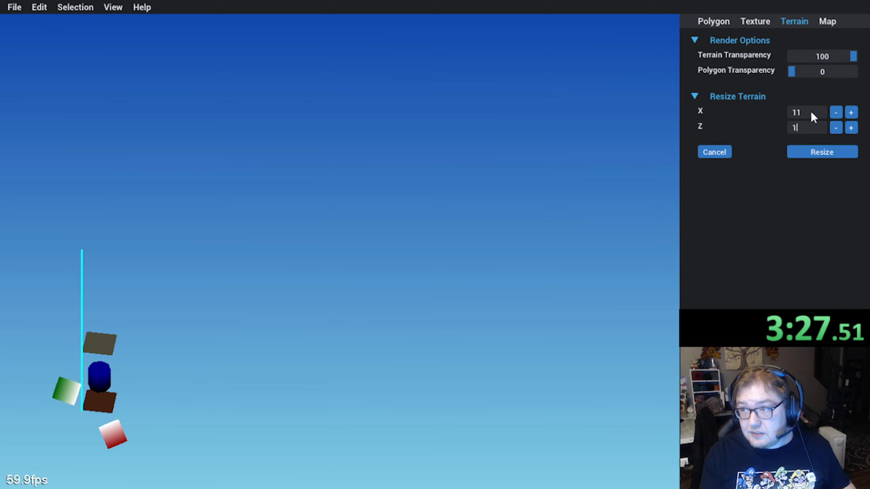
type("1")
left_click(822, 152)
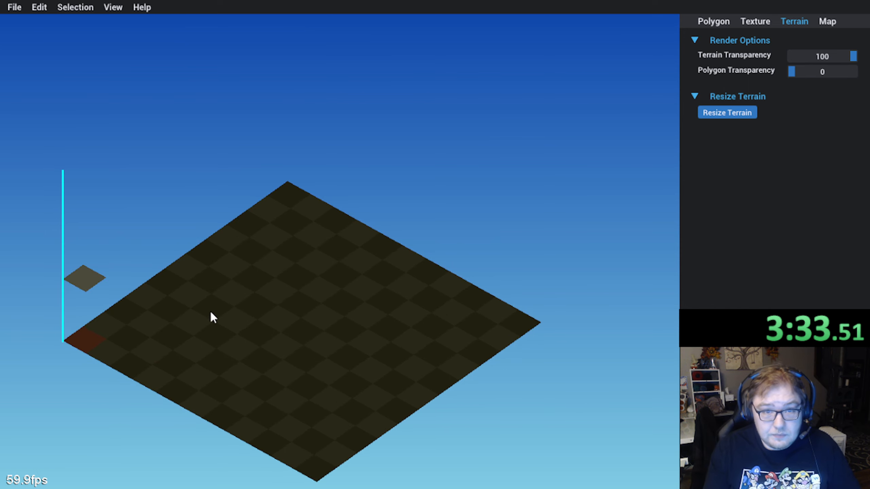
Step: Select all terrain tiles and make their level 1 unselectable, checking the result on a single tile
middle_click_drag(211, 313, 251, 302)
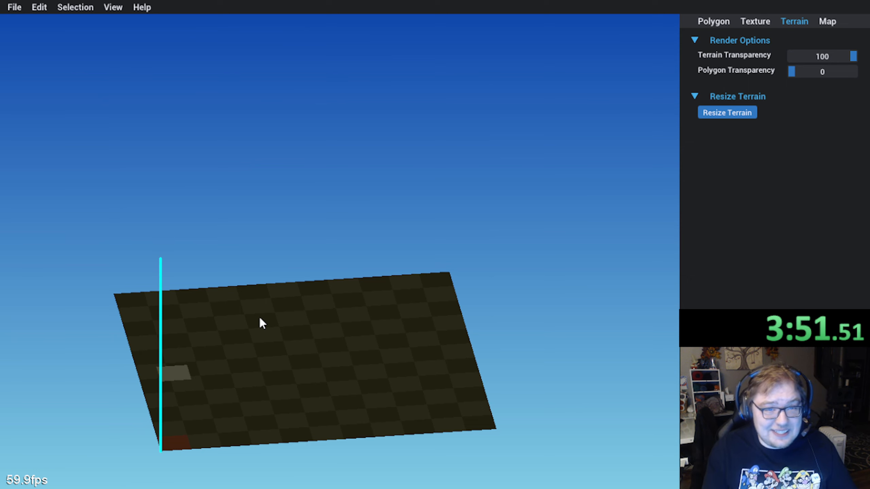
mouse_move(234, 328)
middle_mouse_down()
mouse_move(215, 328)
mouse_move(233, 334)
middle_mouse_up()
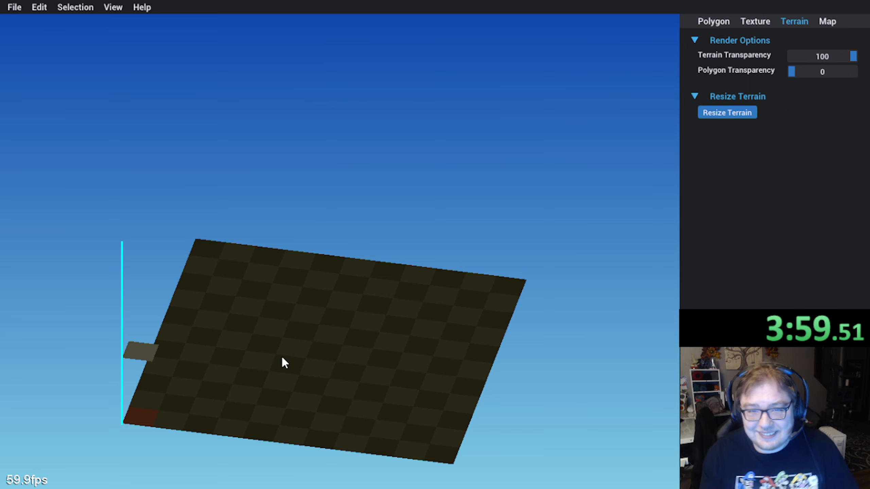
middle_click_drag(275, 307, 267, 301)
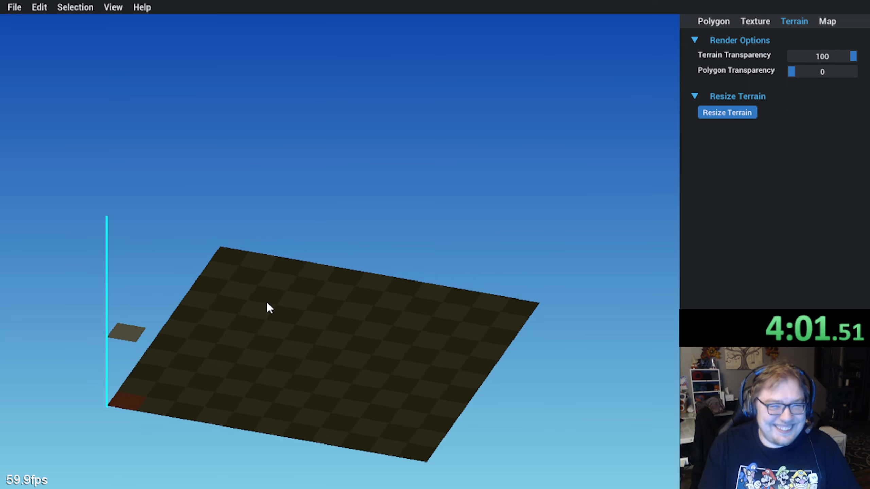
middle_click_drag(245, 303, 134, 339)
left_click(124, 342)
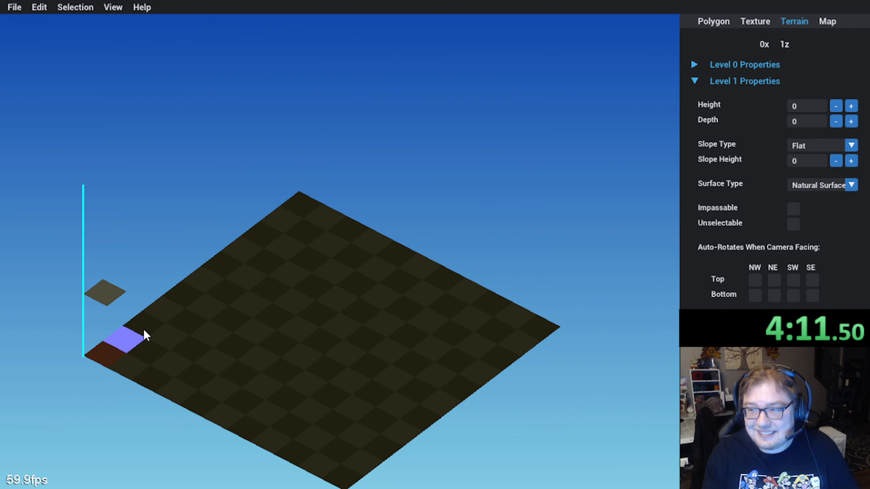
middle_click_drag(228, 348, 238, 340)
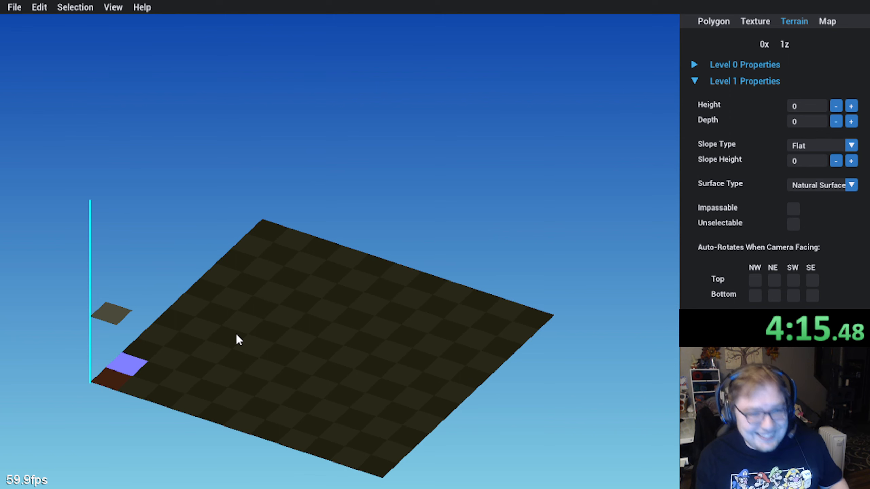
key("ctrl+a")
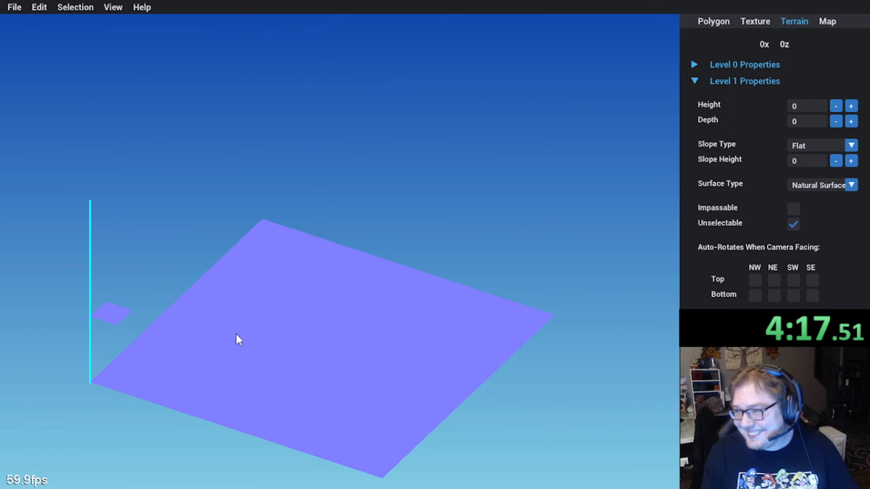
left_click(694, 65)
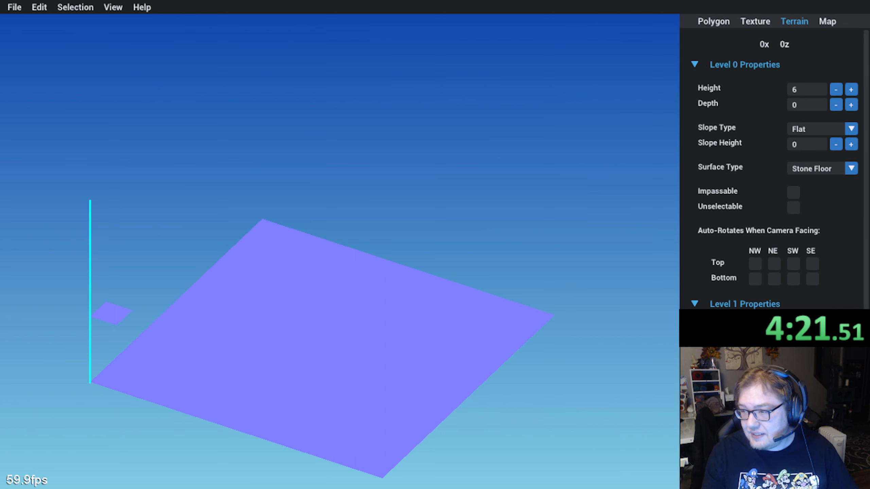
left_click(549, 428)
left_click(251, 390)
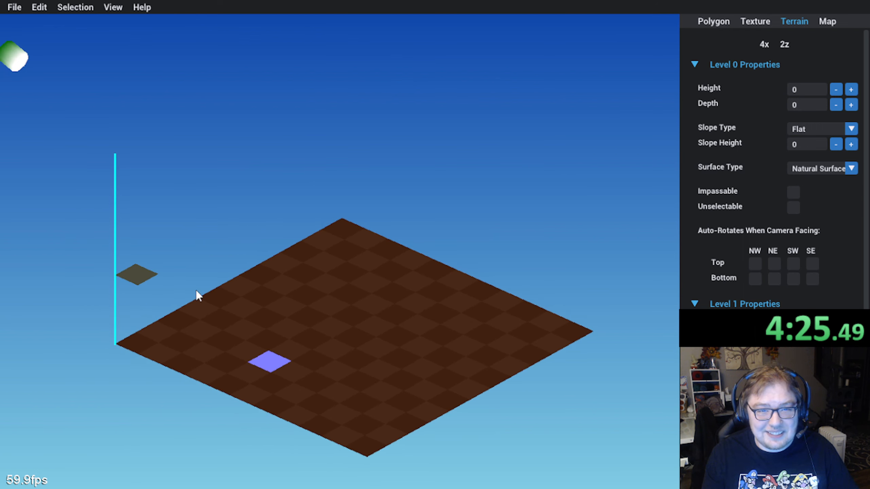
Step: Lower the raised corner tile at 0x 0z to a level 0 height of 0 and deselect it
left_click(140, 294)
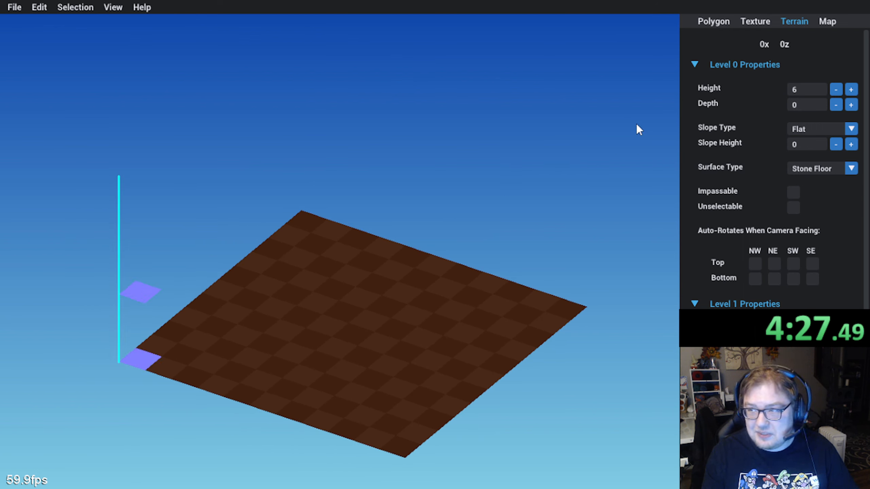
left_click(835, 89)
left_click(835, 89)
left_click(836, 89)
left_click(835, 89)
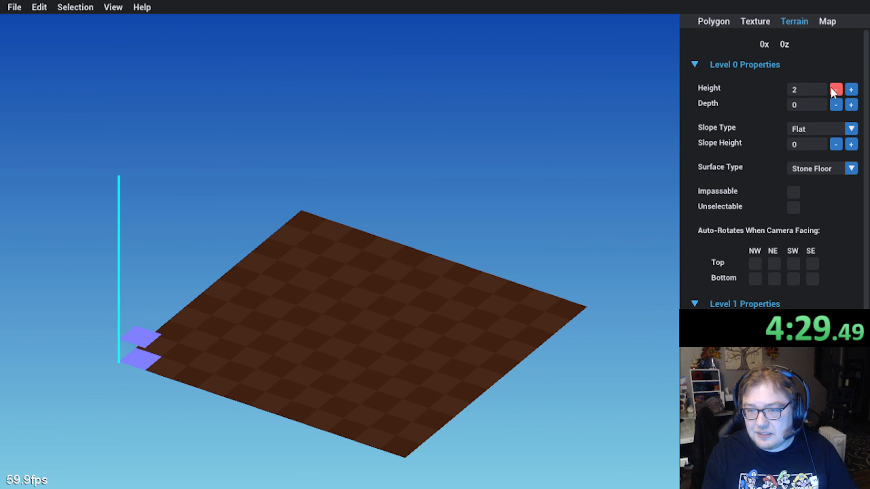
left_click(835, 90)
left_click(835, 89)
left_click(170, 433)
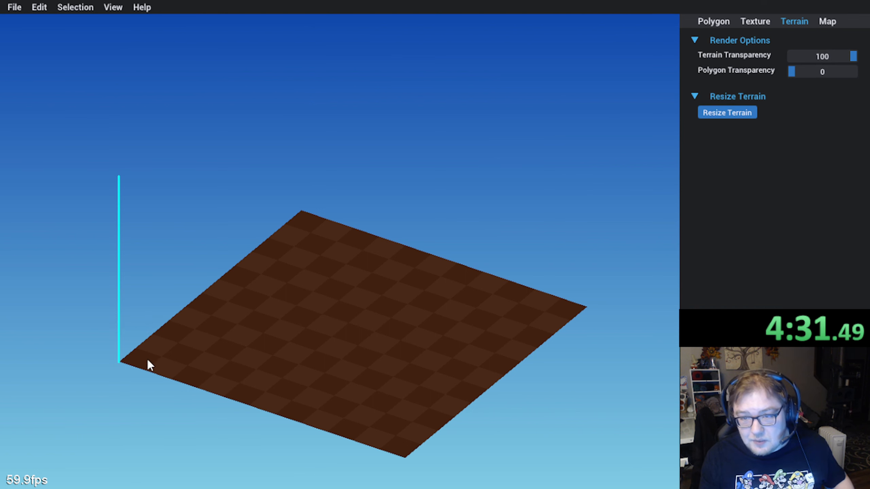
Step: Select the one-tile-wide ring of border tiles around the terrain and set its level 0 depth to 1
left_click_drag(150, 365, 268, 257)
left_click(333, 222)
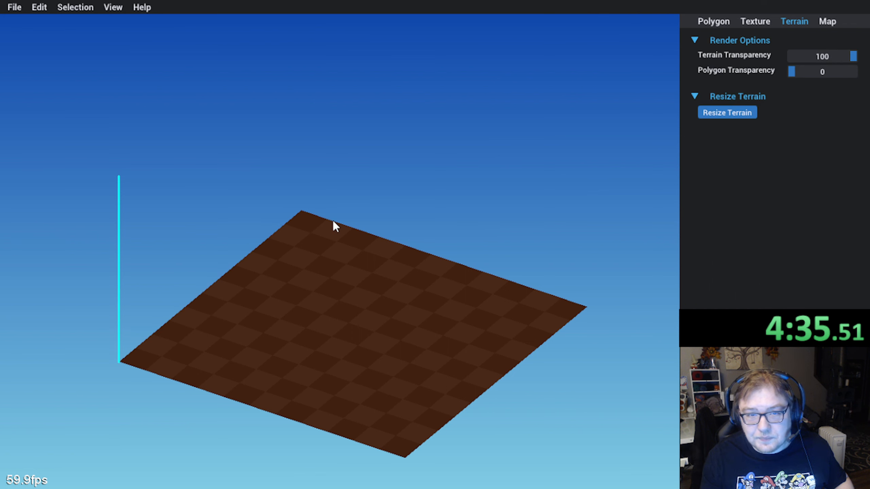
left_click(309, 223)
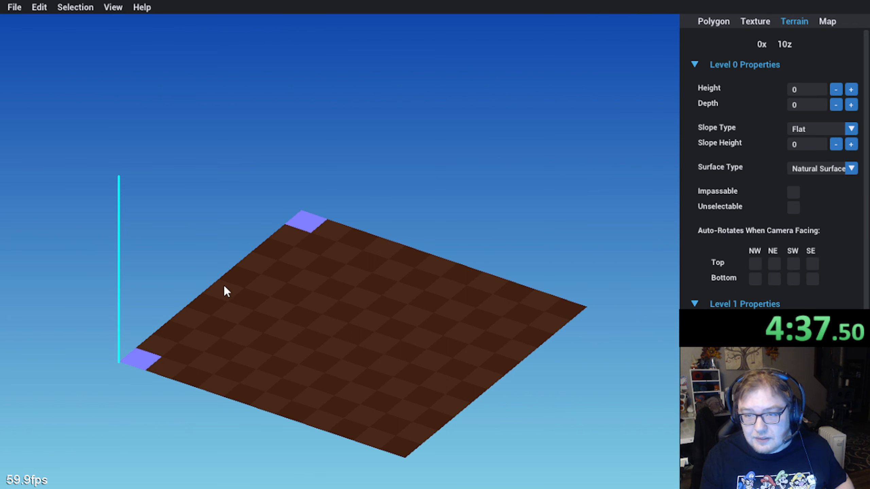
left_click_drag(167, 348, 192, 324)
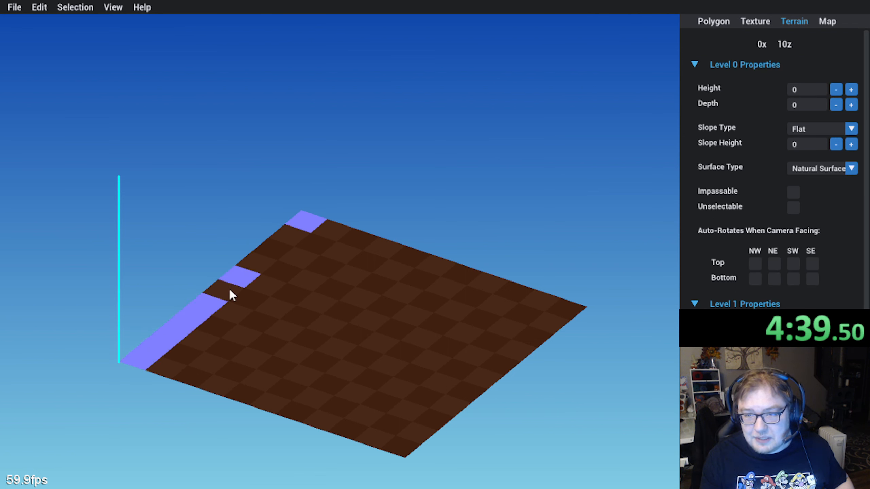
mouse_move(230, 291)
left_mouse_down()
mouse_move(285, 245)
mouse_move(367, 248)
mouse_move(557, 317)
mouse_move(527, 342)
left_mouse_up()
mouse_move(492, 367)
left_mouse_down()
mouse_move(413, 446)
mouse_move(344, 430)
left_mouse_up()
left_click_drag(296, 414, 176, 373)
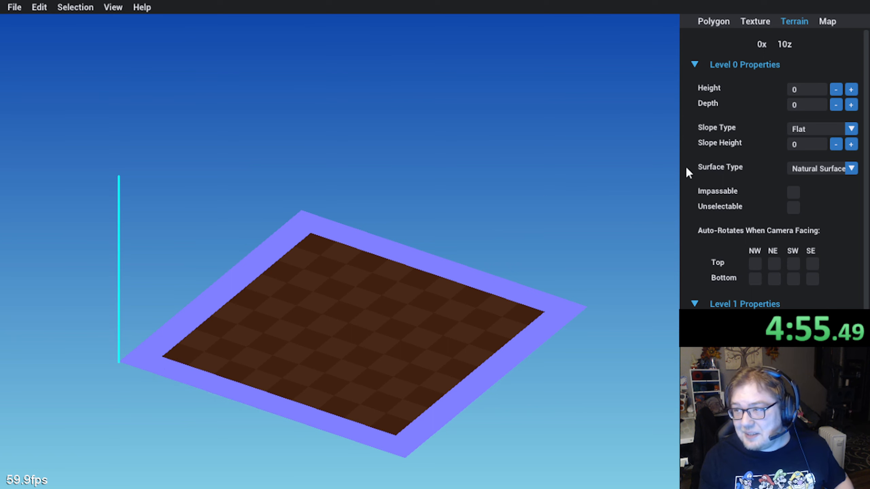
left_click(850, 105)
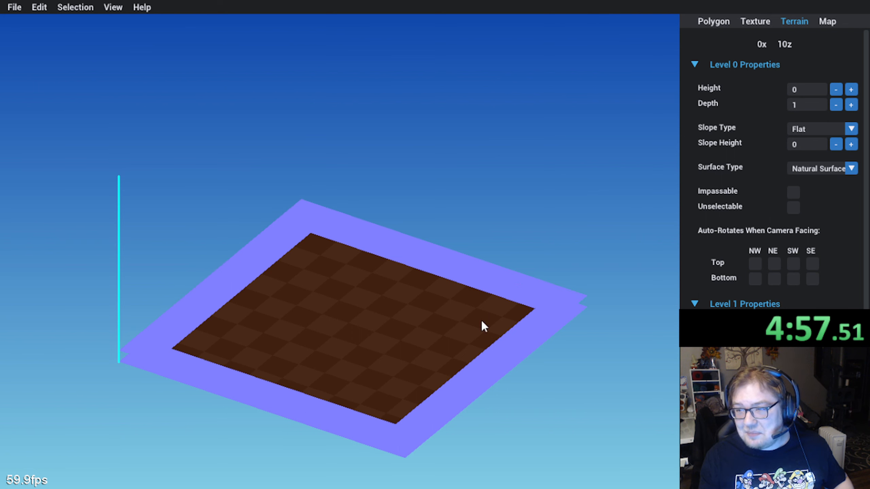
middle_click_drag(482, 321, 474, 304)
left_click(513, 267)
mouse_move(473, 275)
middle_mouse_down()
mouse_move(439, 262)
mouse_move(447, 267)
middle_mouse_up()
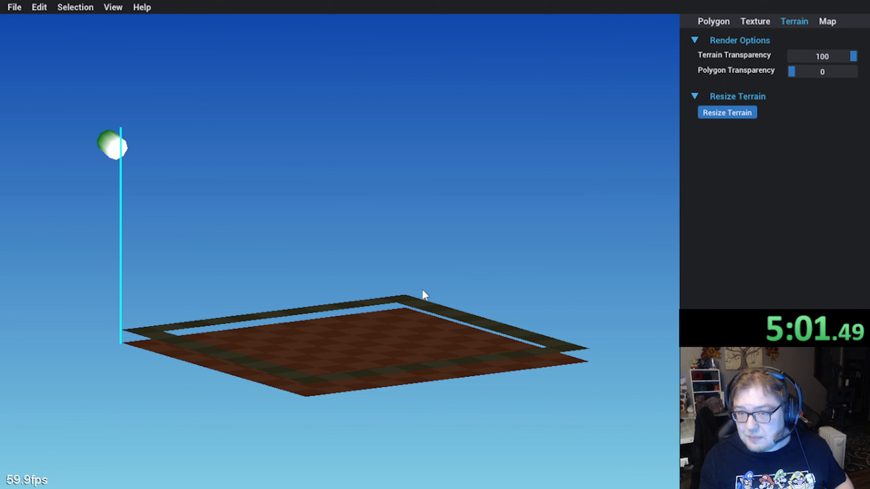
left_click(397, 299)
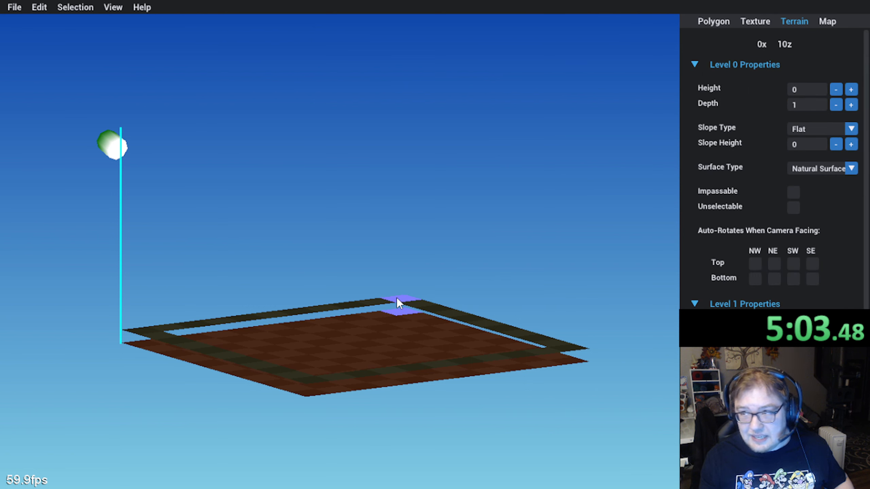
middle_click_drag(395, 299, 185, 332)
left_click(185, 332)
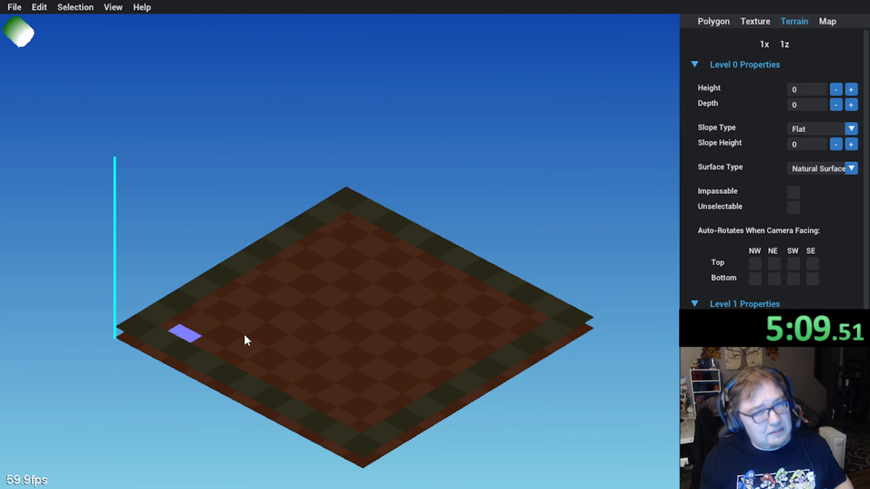
Step: Raise the two 3 by 3 blocks at 1x–3x and 7x–9x, 4z–6z, to a level 0 height of 2 and deselect them
right_click_drag(224, 331, 305, 196)
mouse_move(306, 171)
left_mouse_down()
mouse_move(356, 185)
mouse_move(347, 226)
mouse_move(335, 201)
left_mouse_up()
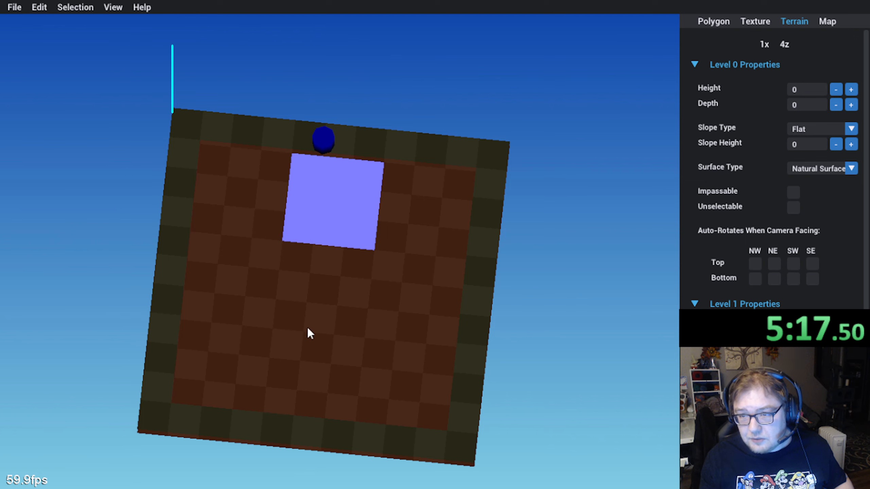
mouse_move(284, 362)
left_mouse_down()
mouse_move(283, 397)
mouse_move(341, 409)
left_mouse_up()
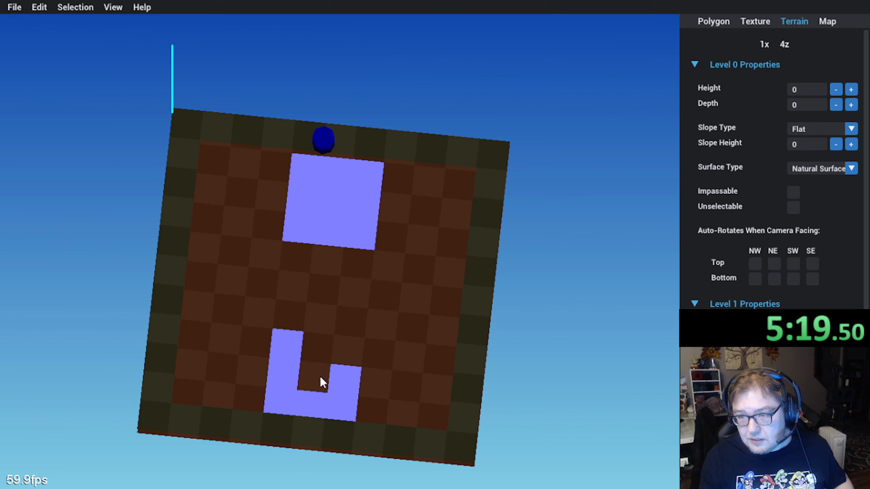
middle_click_drag(268, 393, 665, 163)
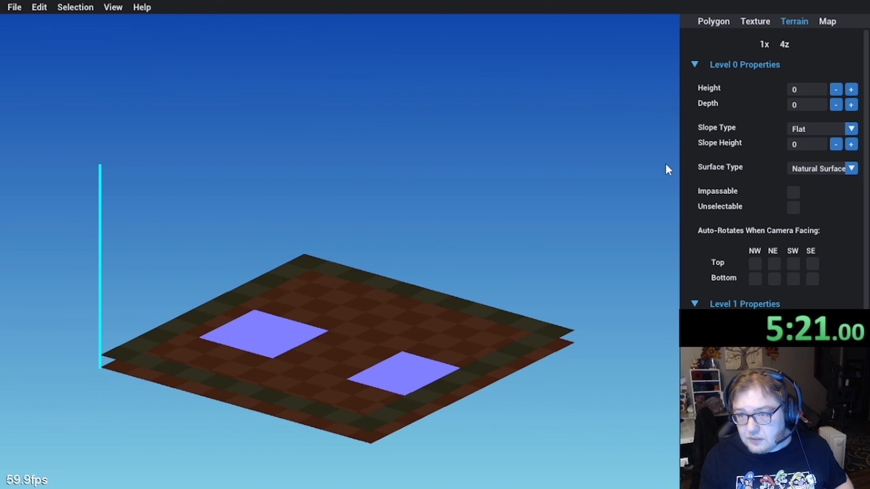
left_click(850, 89)
left_click(851, 90)
left_click(575, 374)
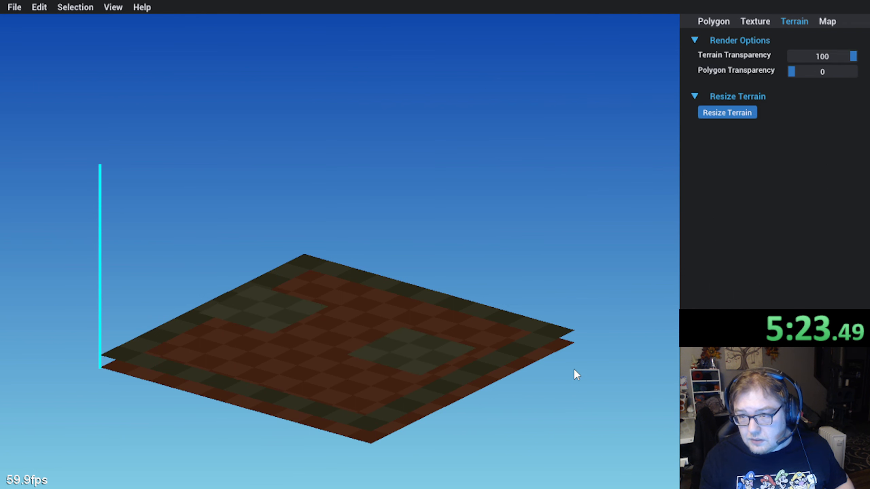
Step: Select the four 3 by 3 corner blocks just inside the border and set their level 0 height to 3
mouse_move(573, 369)
middle_mouse_down()
mouse_move(423, 297)
mouse_move(357, 363)
middle_mouse_up()
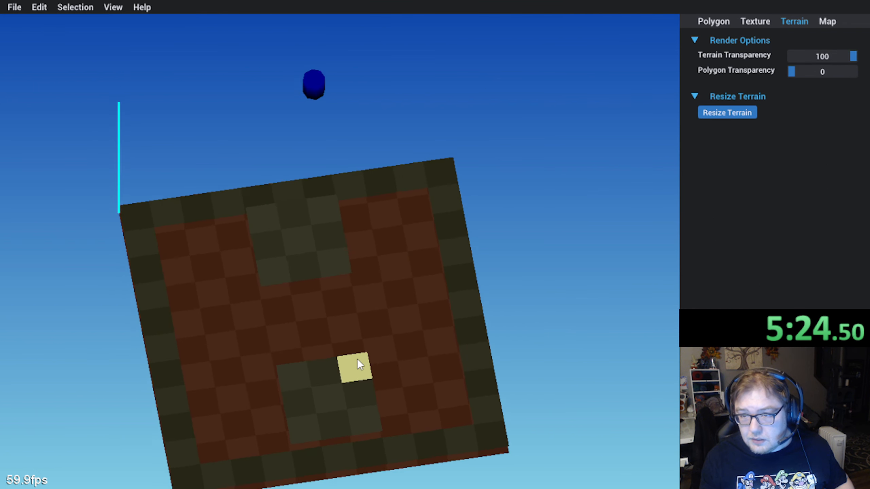
left_click(234, 254)
left_click_drag(213, 239, 182, 271)
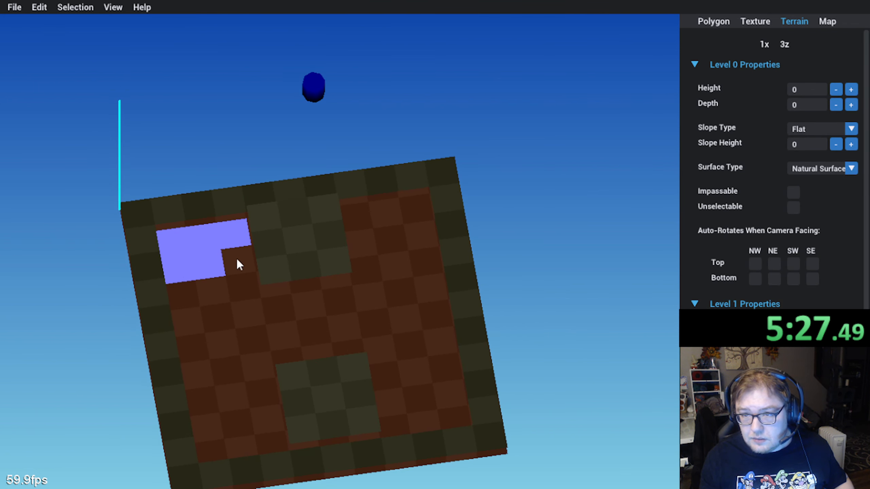
left_click_drag(237, 260, 215, 287)
left_click_drag(201, 319, 202, 312)
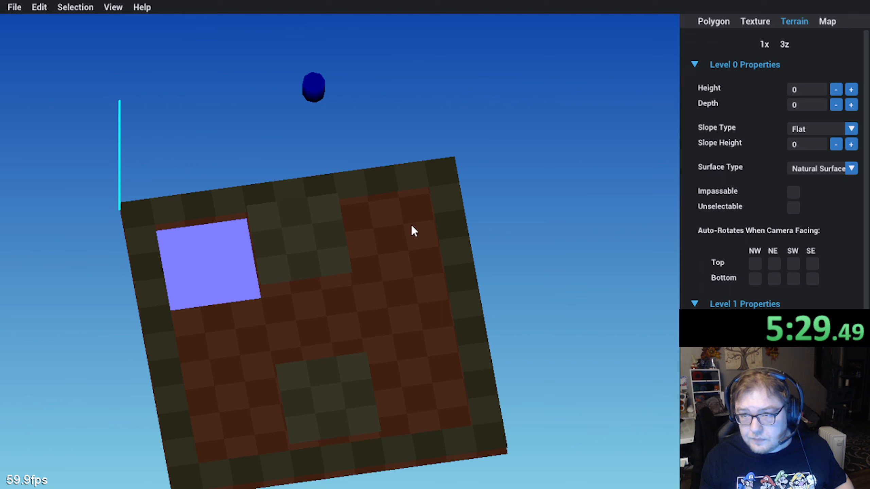
left_click(363, 217)
mouse_move(380, 241)
left_mouse_down()
mouse_move(390, 268)
mouse_move(435, 278)
left_mouse_up()
mouse_move(443, 366)
left_mouse_down()
mouse_move(386, 377)
mouse_move(393, 405)
mouse_move(407, 401)
left_mouse_up()
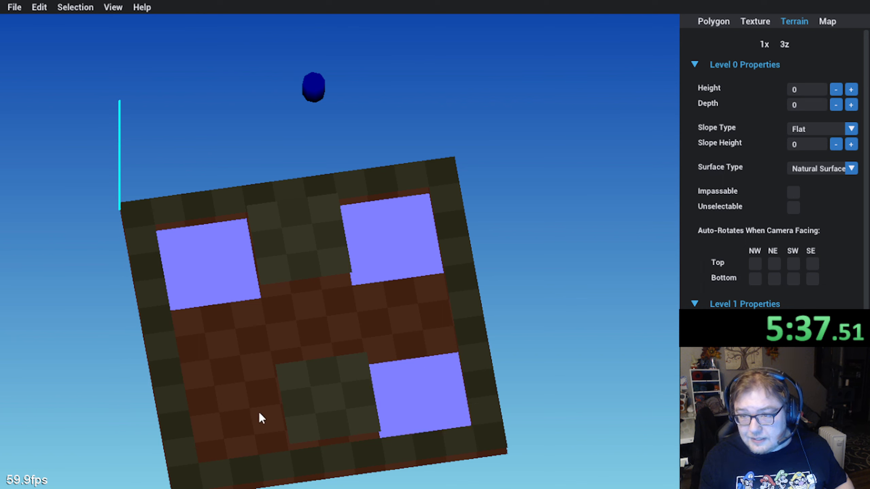
left_click(262, 394)
left_click_drag(251, 422, 276, 435)
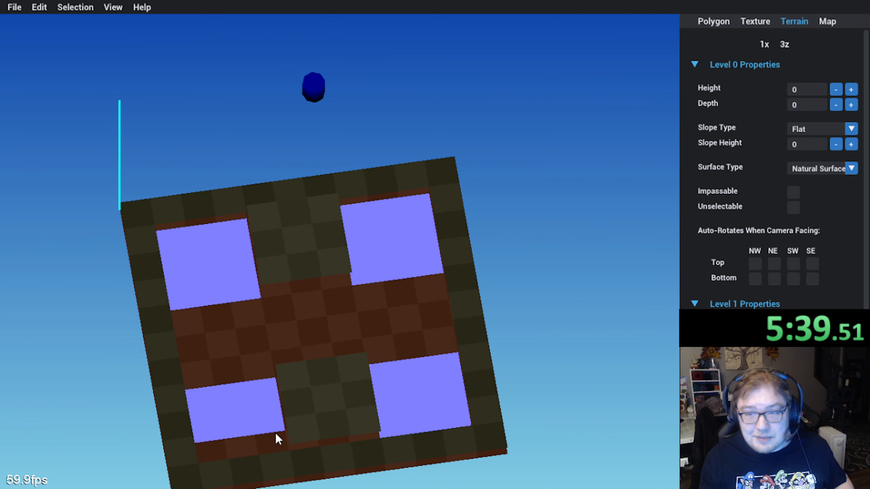
left_click(220, 446, "ctrl")
middle_click_drag(247, 428, 276, 399)
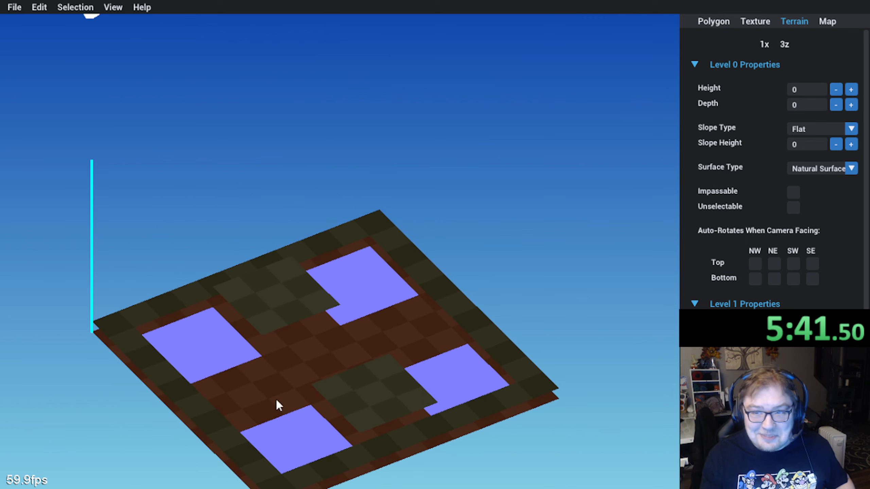
middle_click_drag(460, 293, 449, 277)
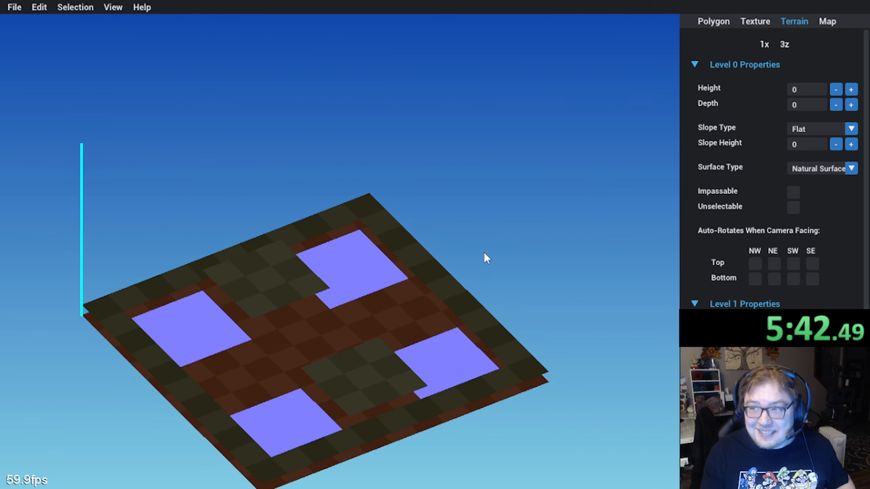
left_click(850, 90)
left_click(851, 90)
left_click(851, 90)
middle_click_drag(310, 282, 260, 291)
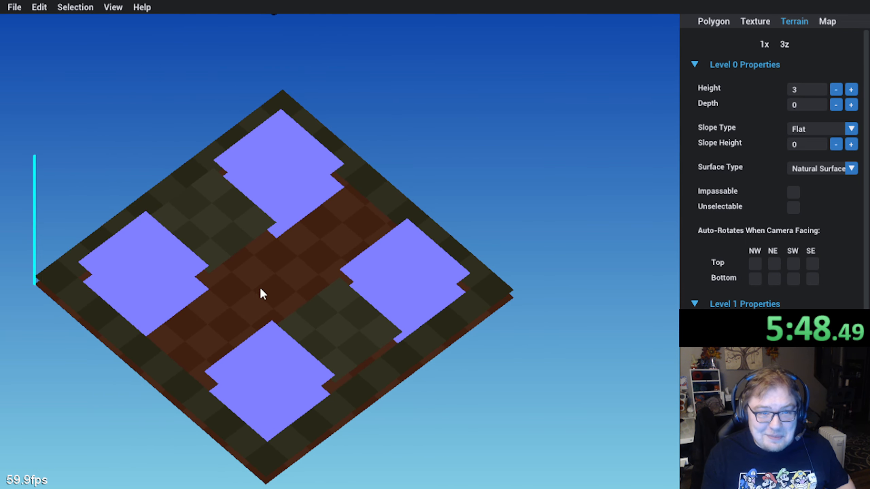
left_click(404, 154)
Step: Set the level 0 height of the two remaining 3 by 3 side blocks, at 4x–6x beside the centre, to 4
middle_click_drag(369, 208, 219, 307)
left_click(220, 306)
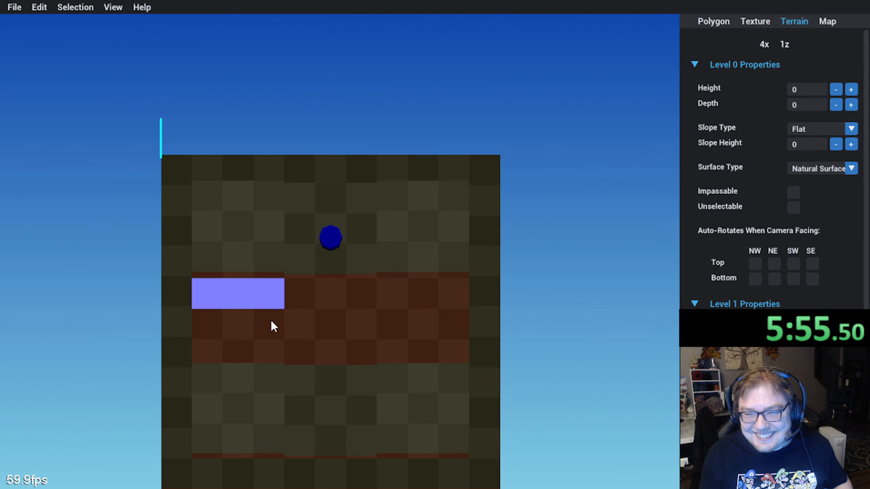
left_click_drag(213, 330, 263, 353)
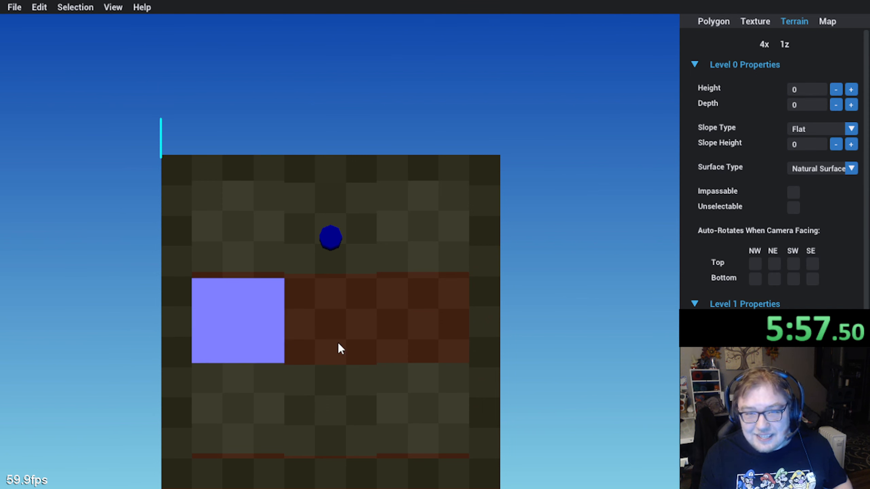
left_click_drag(394, 304, 450, 320)
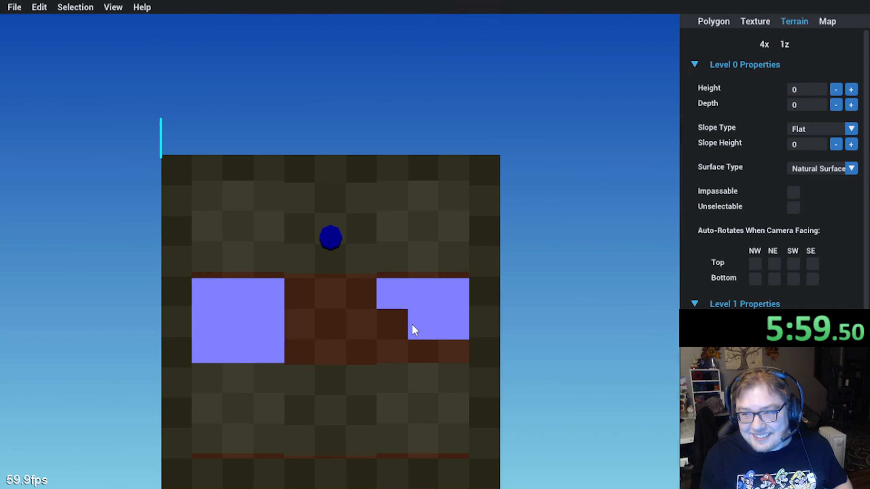
left_click_drag(398, 349, 431, 352)
middle_click_drag(377, 367, 462, 291)
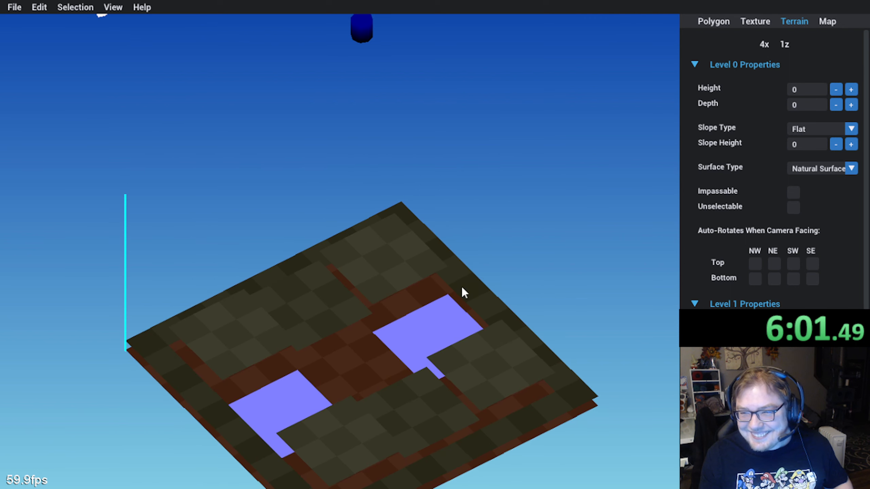
left_click(850, 89)
left_click(850, 89)
left_click(849, 89)
left_click(850, 90)
left_click(850, 89)
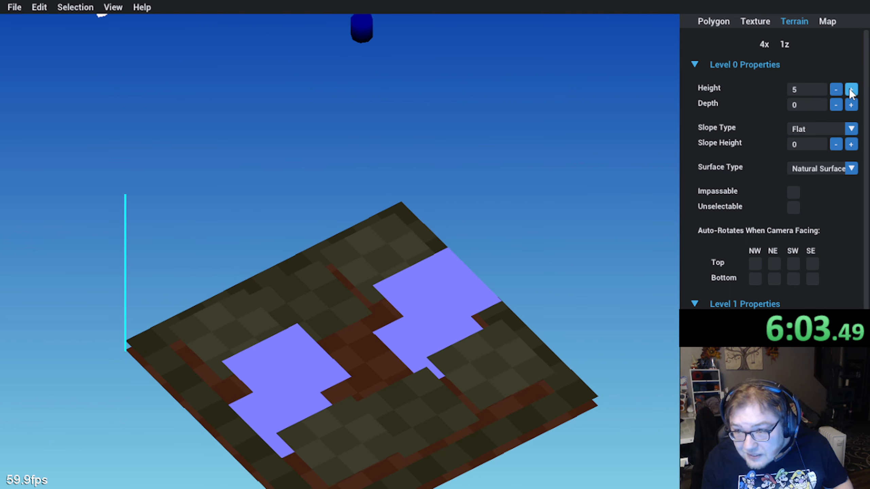
left_click(835, 90)
left_click(548, 216)
Step: Raise the 3 by 3 block in the middle of the terrain to a level 0 height of 5 and deselect it
middle_click_drag(479, 267, 326, 334)
left_click(290, 292)
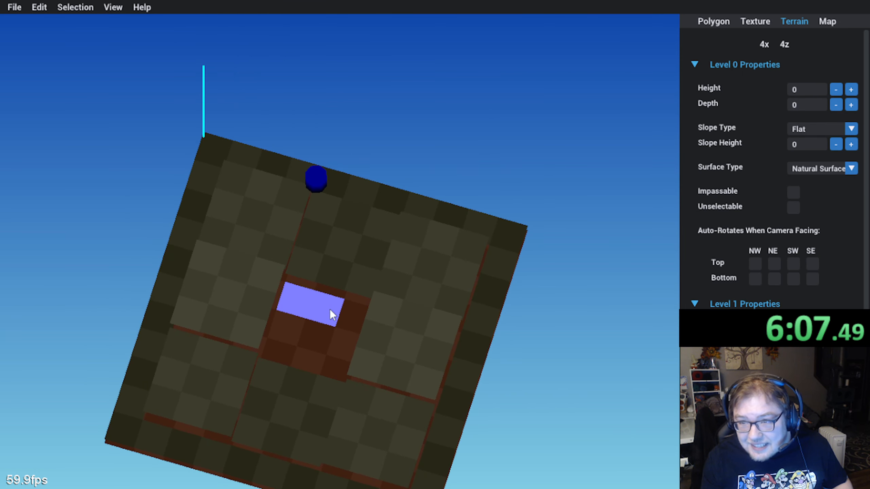
left_click_drag(331, 311, 287, 356)
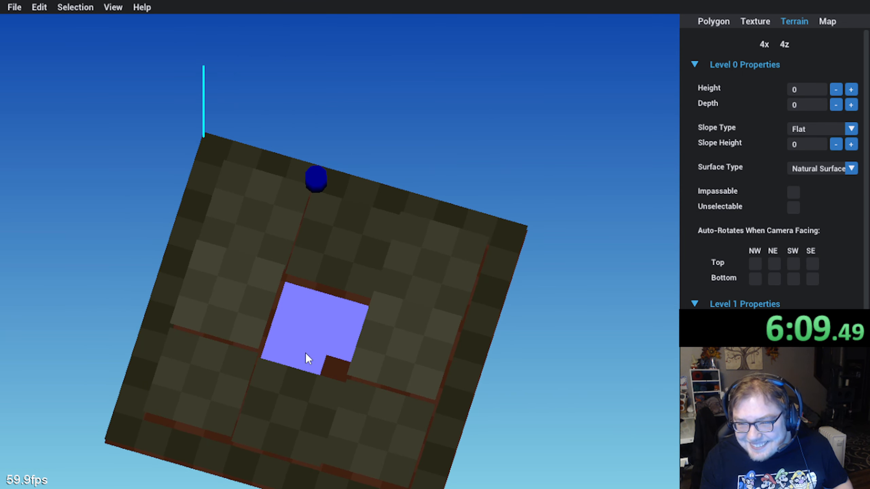
middle_click_drag(320, 366, 359, 324)
left_click(851, 89)
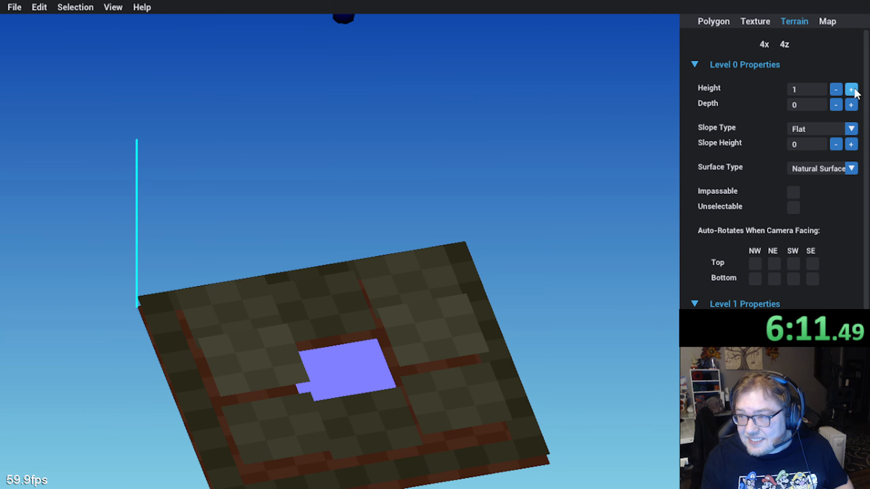
left_click(851, 89)
left_click(851, 90)
left_click(854, 89)
left_click(854, 89)
middle_click_drag(463, 223, 411, 208)
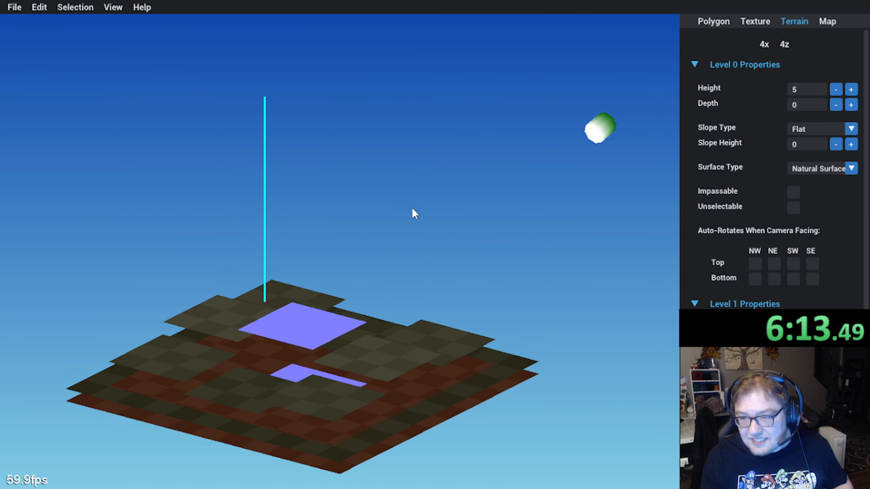
left_click(414, 211)
Step: Examine the stepped block layout from several sides, checking the raised tiles at 6x 5z and 5x 5z
middle_click_drag(483, 285, 388, 334)
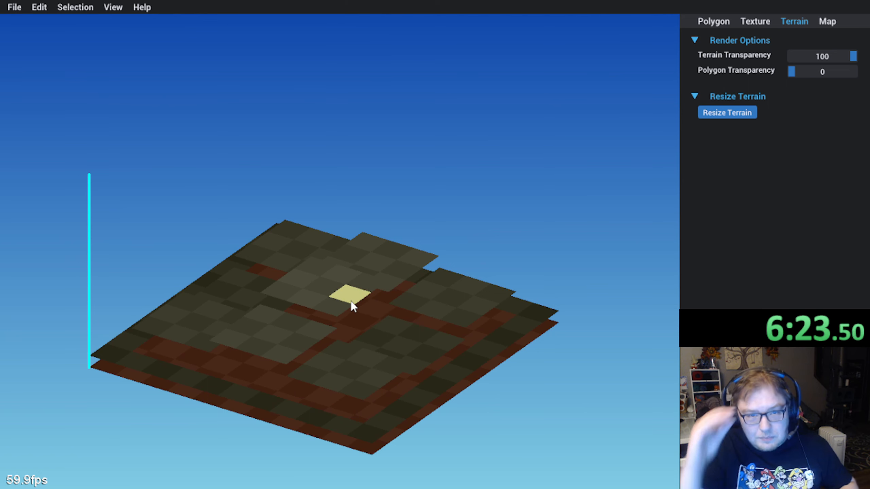
middle_click_drag(390, 328, 337, 318)
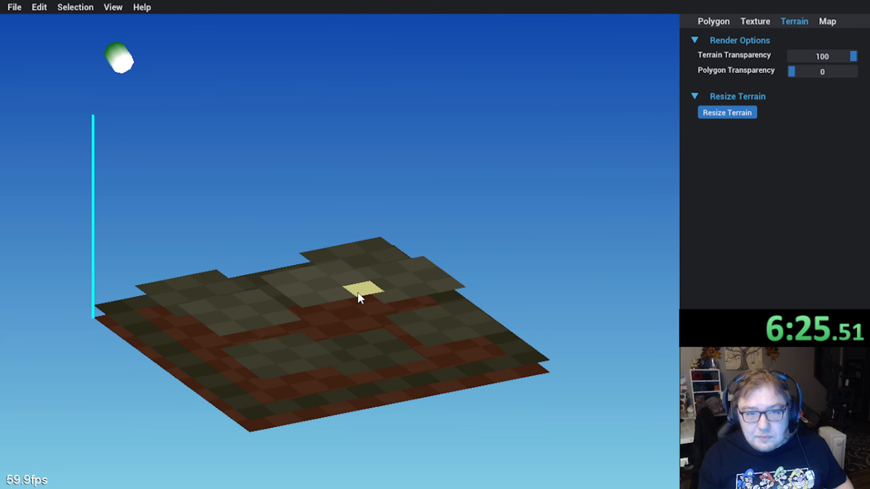
left_click(335, 291)
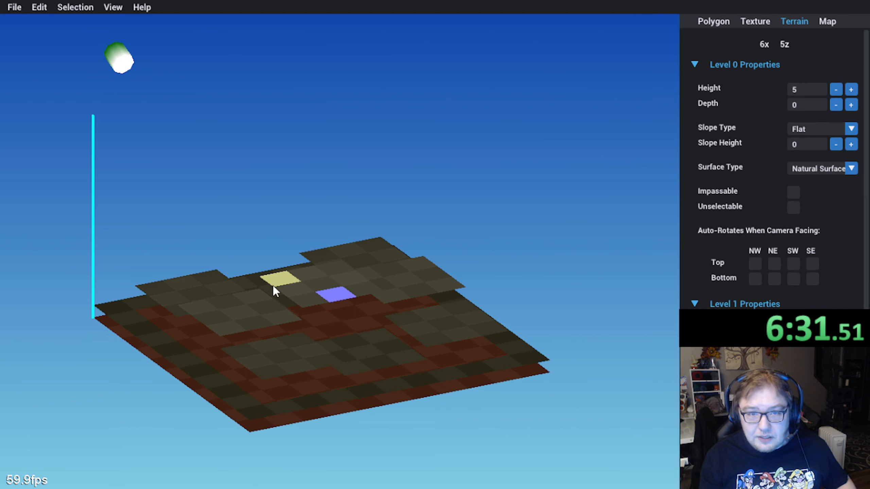
middle_click_drag(323, 277, 329, 304)
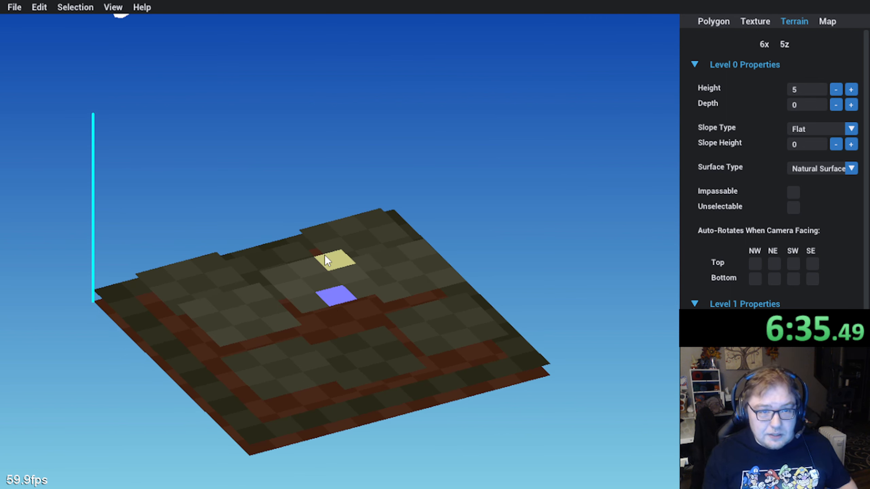
left_click(322, 280)
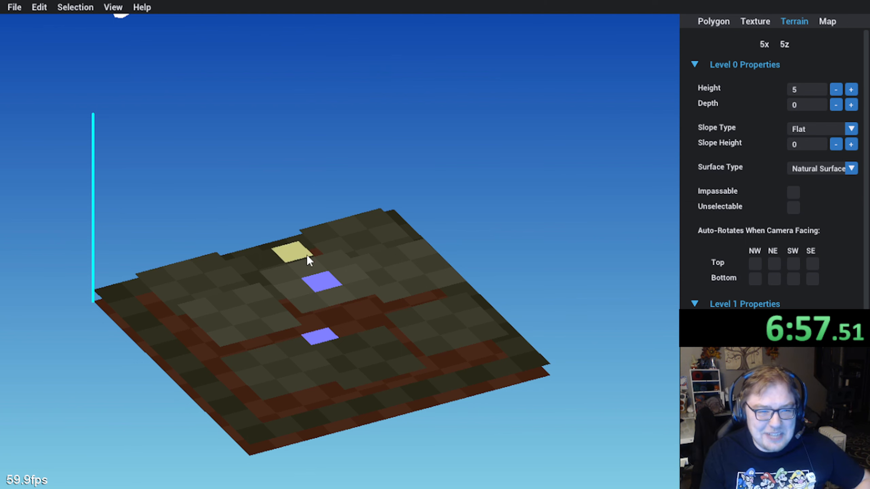
middle_click_drag(307, 255, 317, 300)
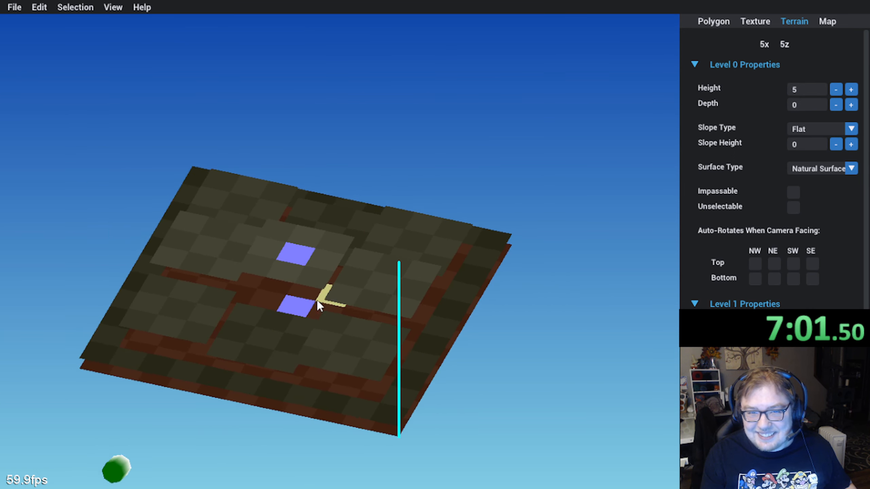
Step: Deselect the terrain tiles, switch to polygon editing and select the single water tile at the map's origin
middle_click_drag(264, 317, 345, 290)
left_click(501, 216)
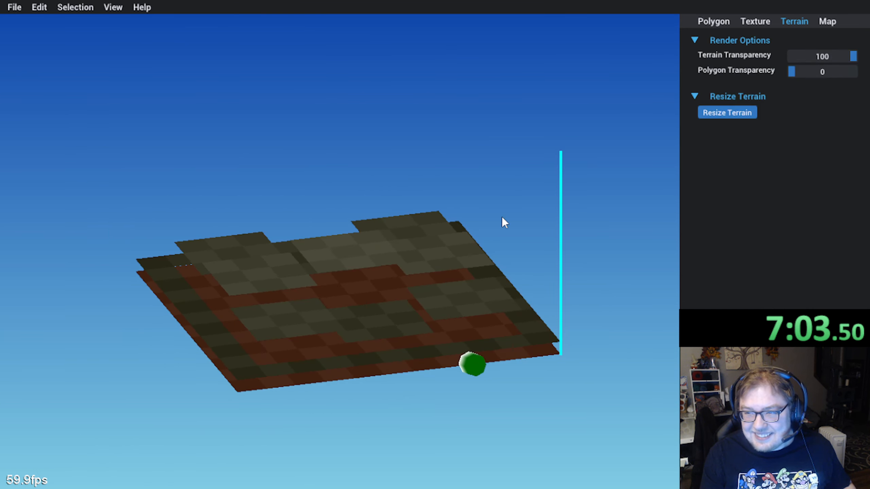
middle_click_drag(477, 263, 229, 316)
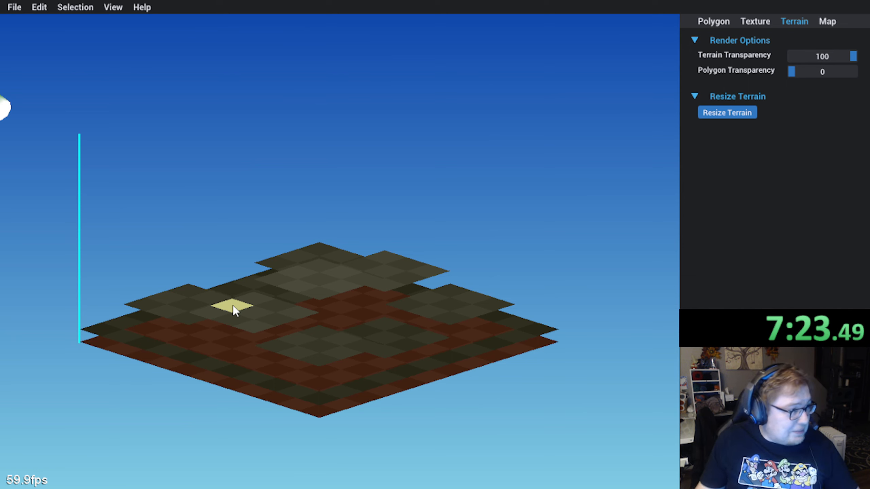
middle_click_drag(271, 233, 277, 233)
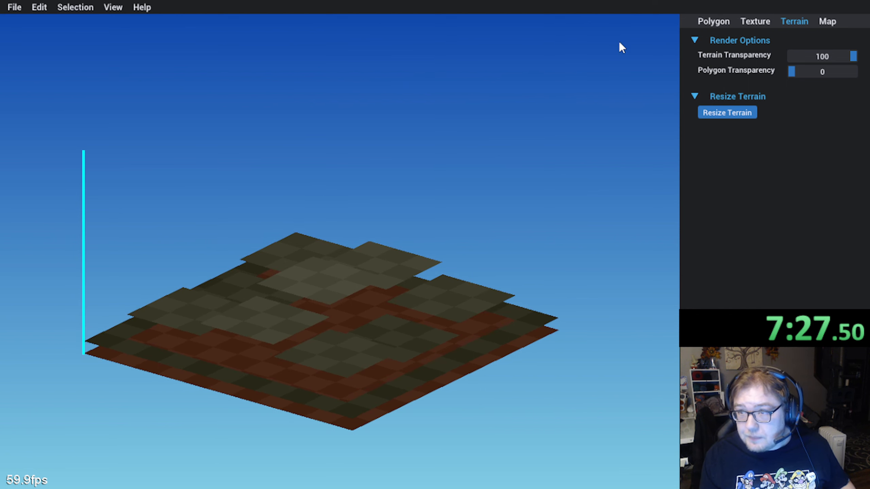
left_click(713, 21)
middle_click_drag(90, 316, 107, 346)
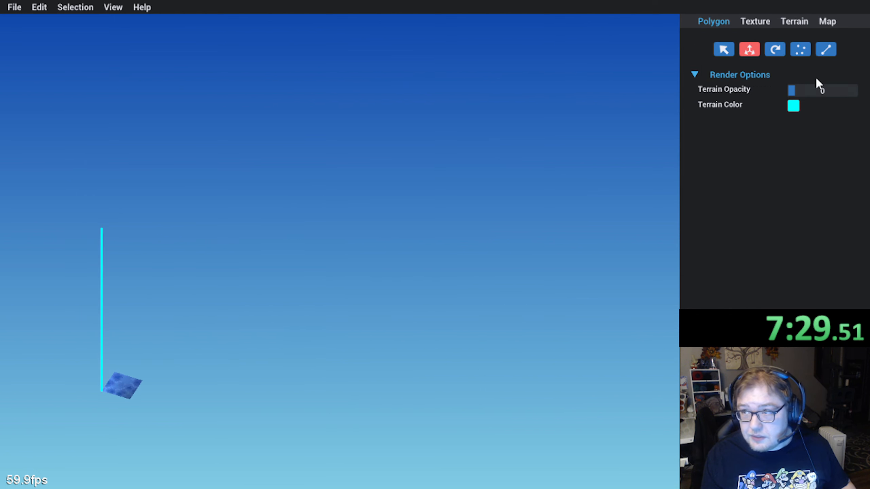
middle_click_drag(405, 315, 287, 339)
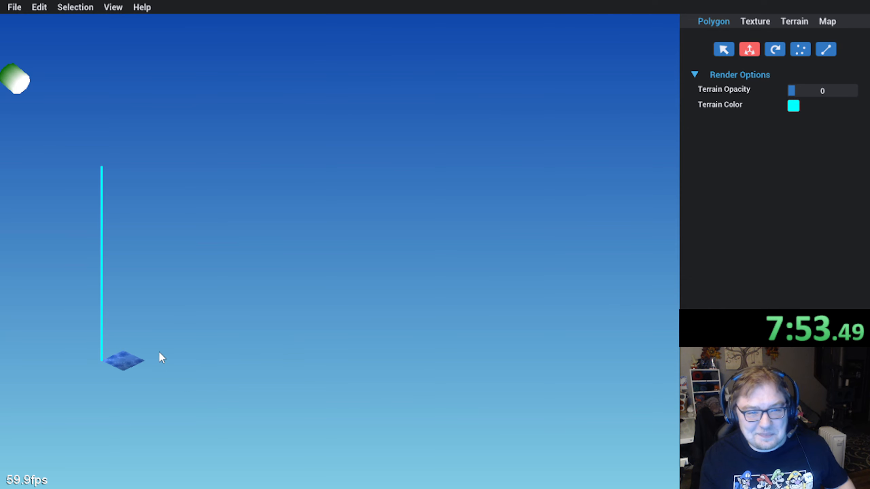
left_click(125, 360)
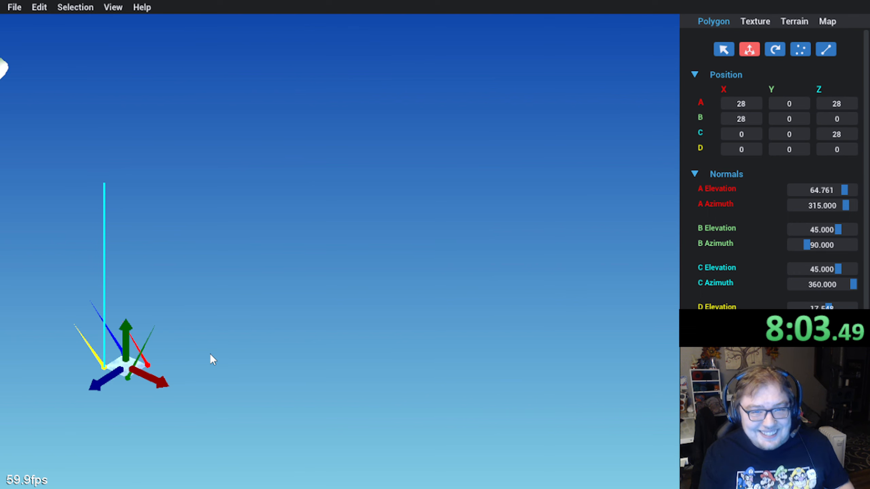
Step: Duplicate the water tile and place the copy directly beside the original along the Z axis, then deselect it
middle_click_drag(199, 364, 218, 359)
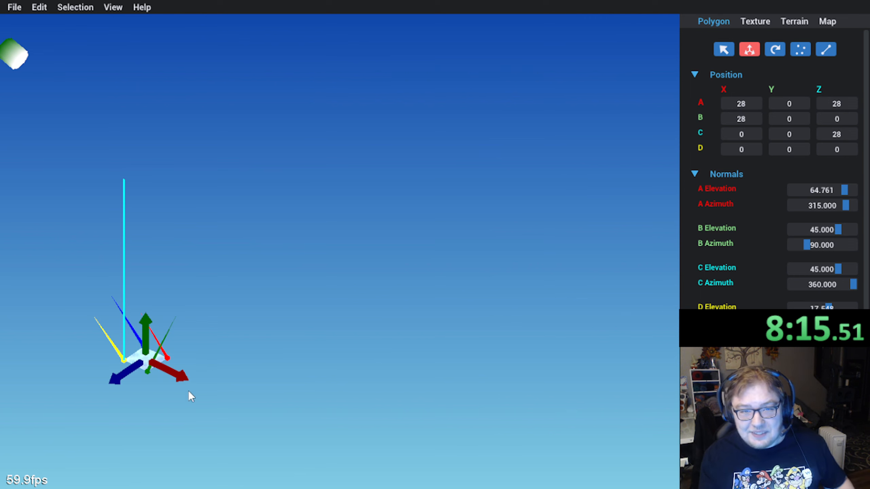
middle_click_drag(188, 377, 186, 345)
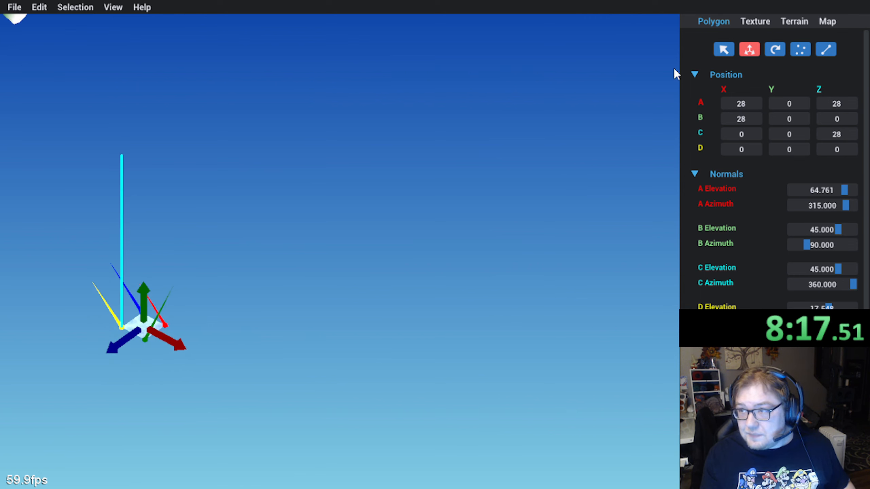
middle_click_drag(190, 253, 203, 296)
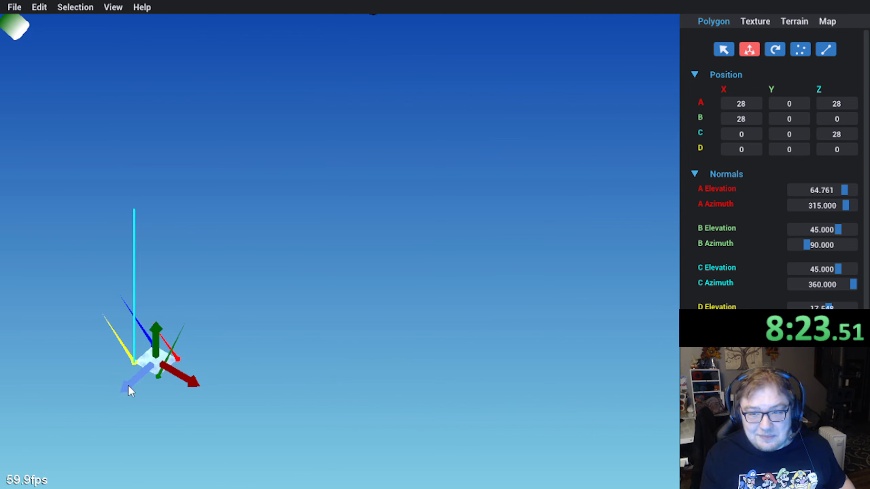
mouse_move(128, 385)
left_mouse_down()
mouse_move(146, 380)
mouse_move(132, 378)
left_mouse_up()
left_click(309, 374)
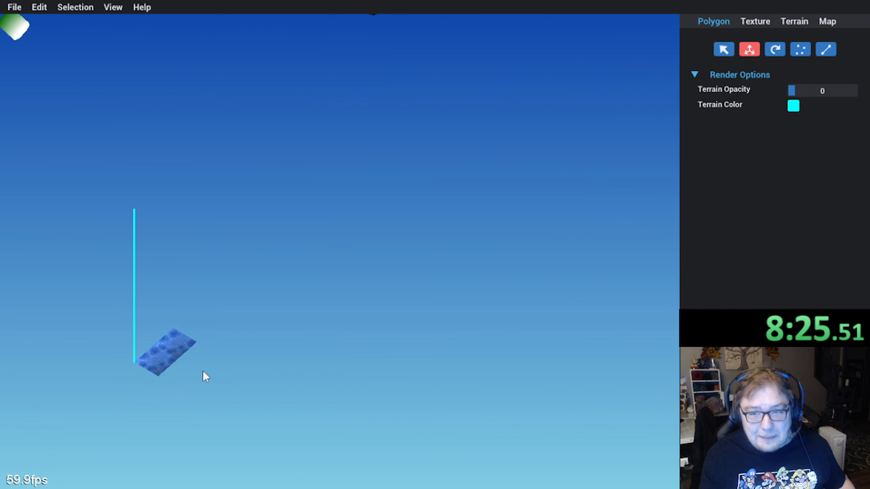
Step: Select both water tiles and duplicate them along Z to Z 56–84, making a strip of four
middle_click_drag(203, 371, 185, 382)
left_click(152, 325)
left_click(182, 321)
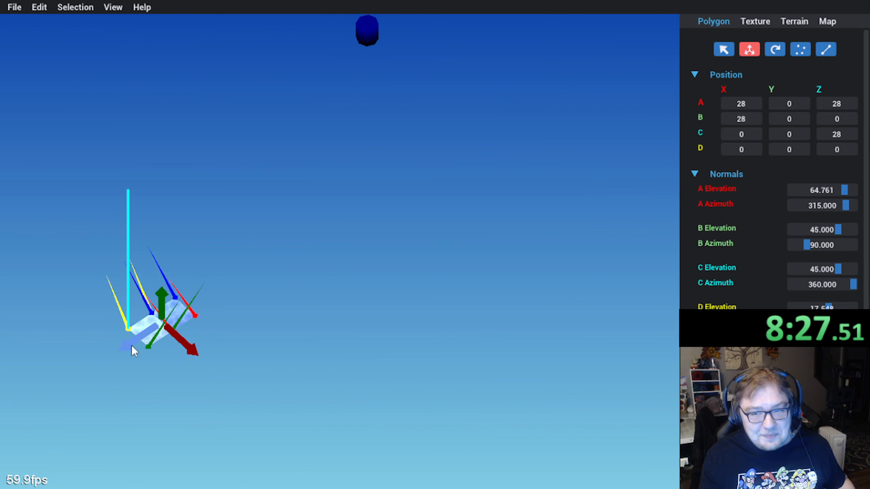
left_click_drag(136, 346, 156, 339)
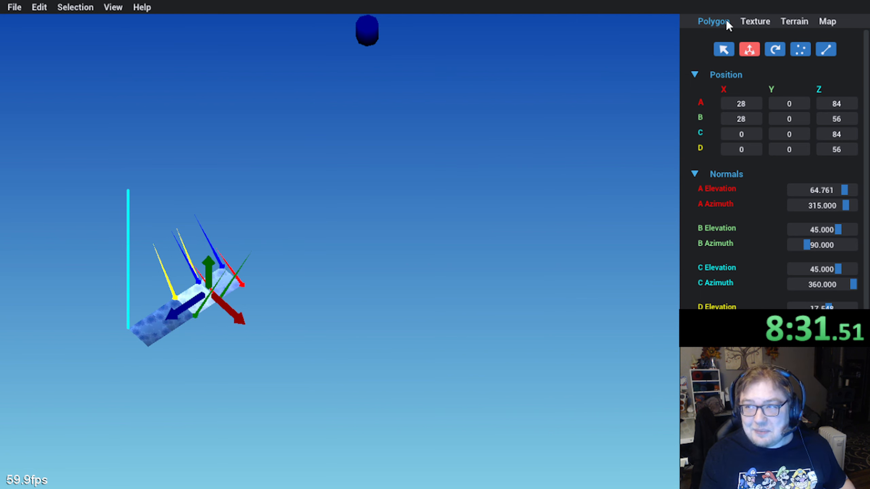
Step: Display the terrain overlay in the polygon view and change its color to red
scroll(699, 171, "down", 1)
scroll(699, 174, "down", 5)
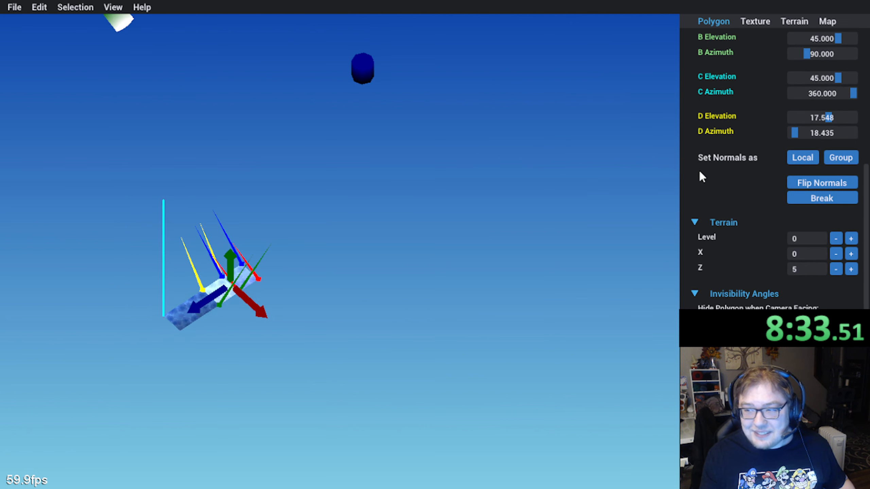
key("t")
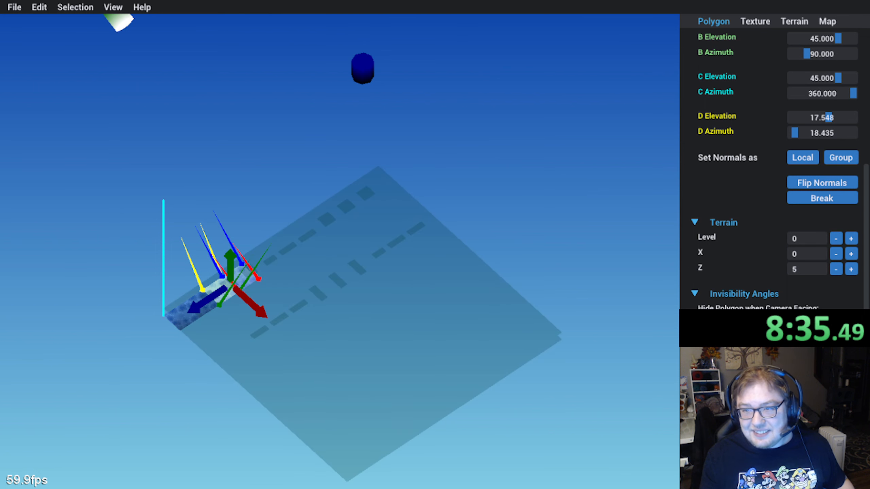
middle_click_drag(536, 436, 551, 396)
middle_click_drag(326, 372, 383, 381)
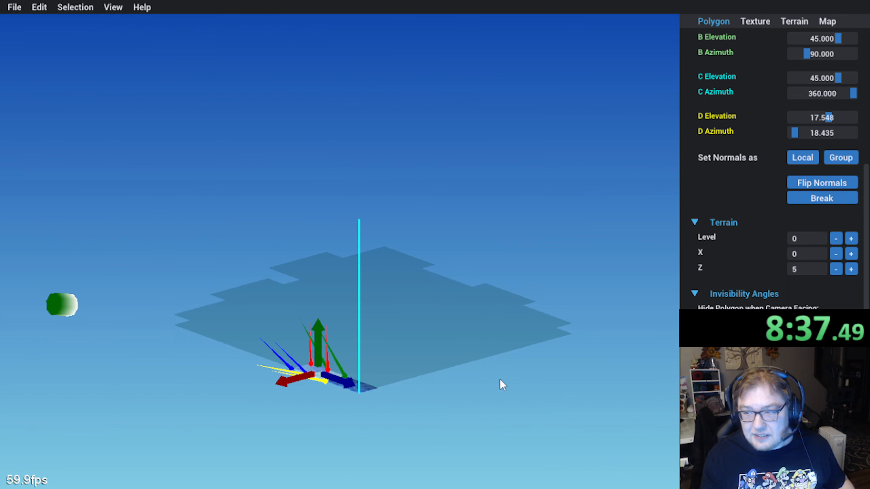
left_click(822, 394)
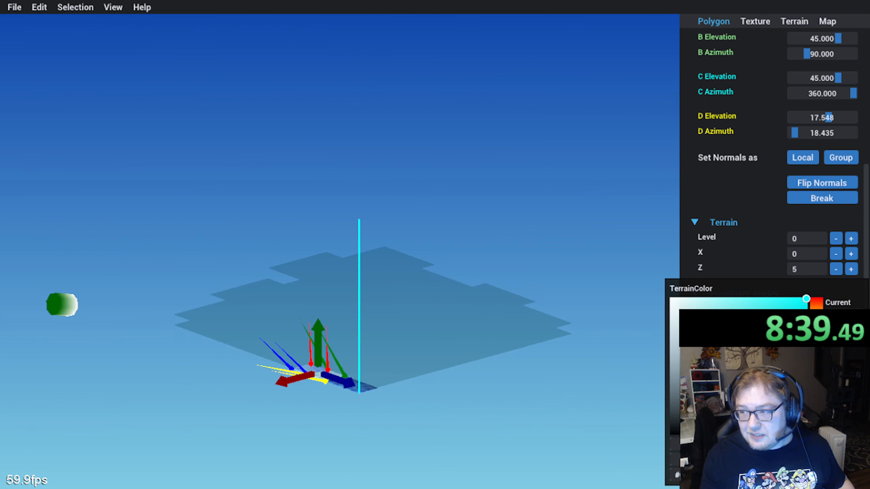
left_click_drag(817, 342, 815, 295)
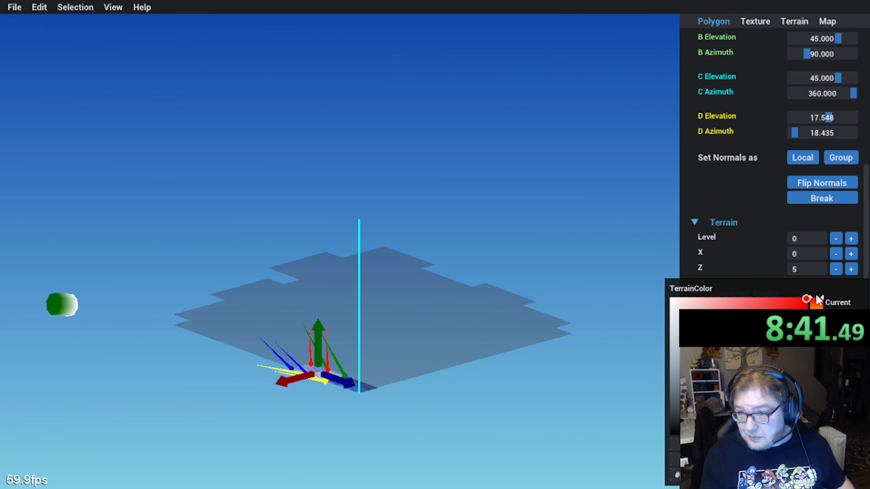
left_click(442, 363)
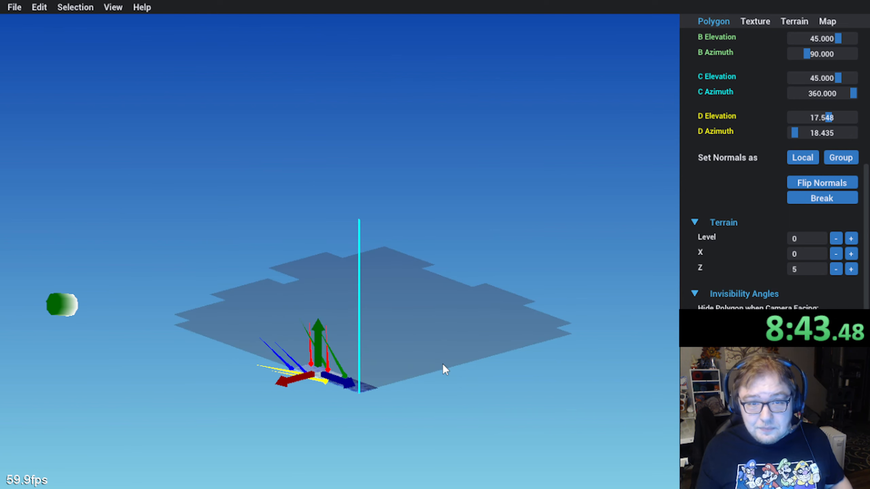
Step: Select all four water tiles of the strip and duplicate them along Z, extending the strip to eight tiles
middle_click_drag(443, 363, 328, 424)
left_click(301, 414)
scroll(310, 394, "up", 2)
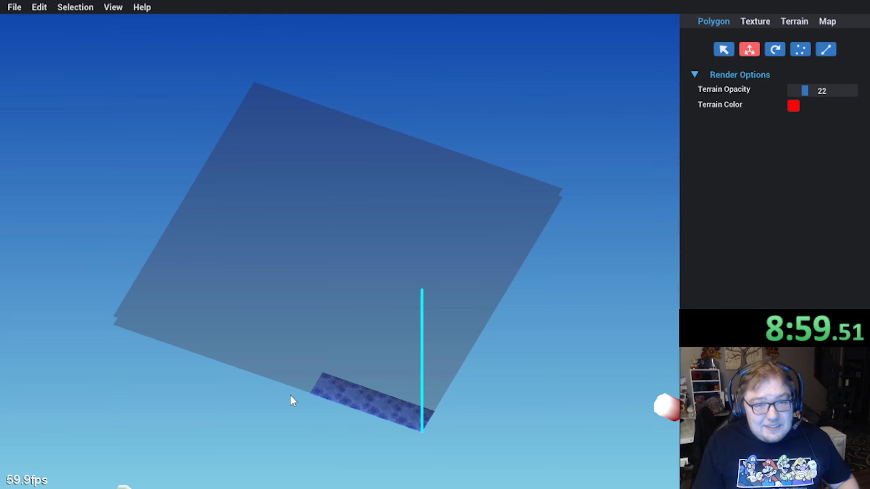
middle_click_drag(291, 396, 280, 310)
scroll(283, 379, "up", 3)
left_click(422, 393)
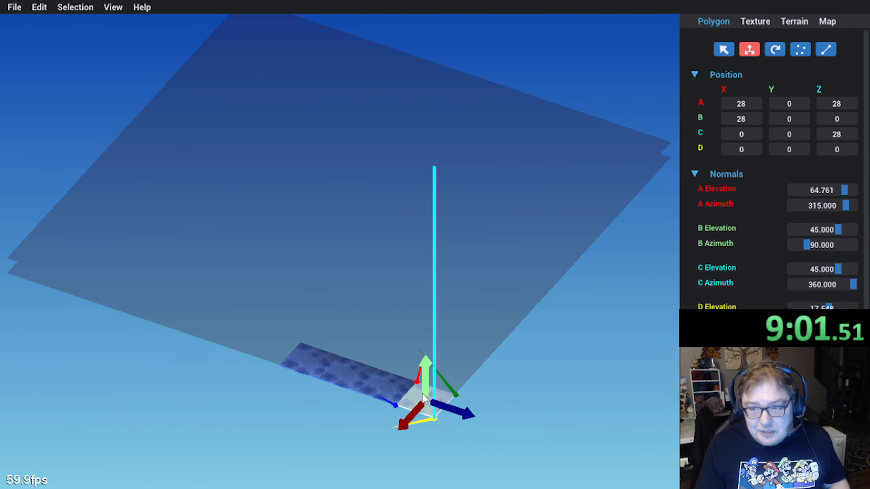
left_click(386, 381, "shift")
left_click(335, 375, "shift")
left_click(304, 364, "shift")
middle_click_drag(269, 399, 279, 397)
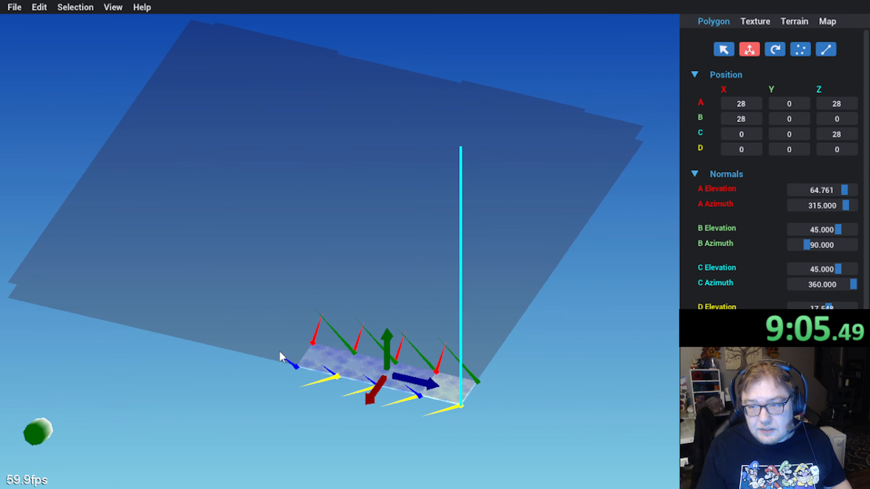
left_click_drag(437, 385, 302, 365)
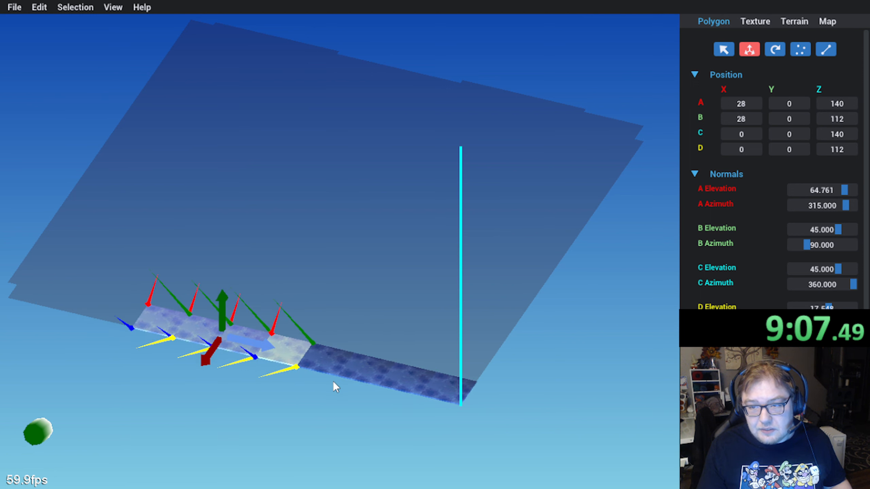
Step: Duplicate the four tiles once more along Z and delete the end tile that overshoots the terrain edge
key("a")
left_click_drag(348, 348, 234, 310)
left_click(67, 290)
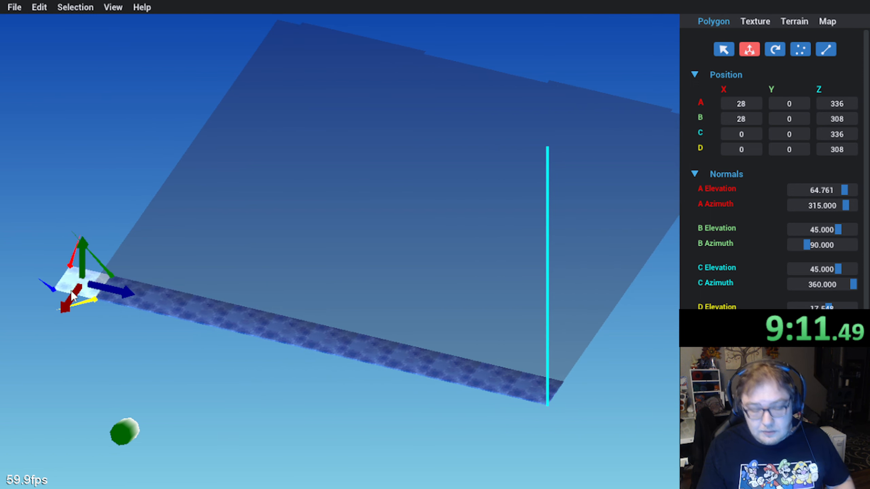
key("Delete")
middle_click_drag(201, 395, 284, 411)
left_click(262, 426)
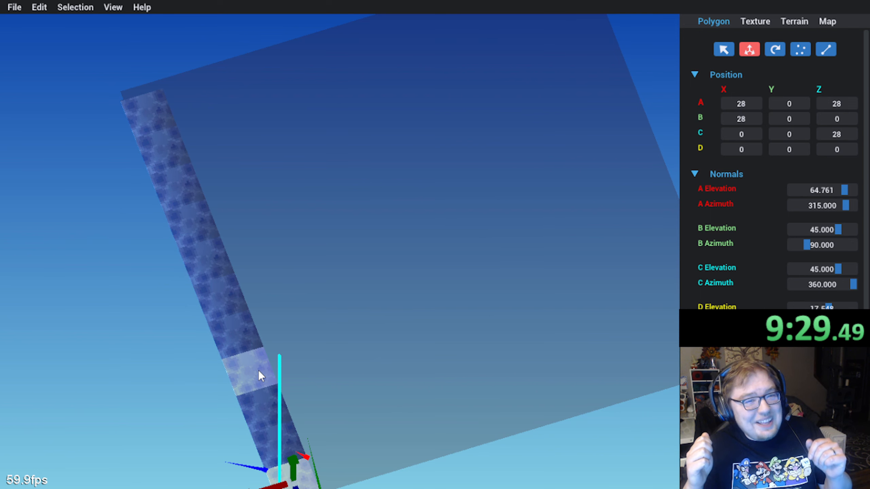
middle_click_drag(257, 307, 98, 293)
left_click(132, 253)
left_click_drag(160, 253, 409, 409)
middle_click_drag(410, 409, 234, 342)
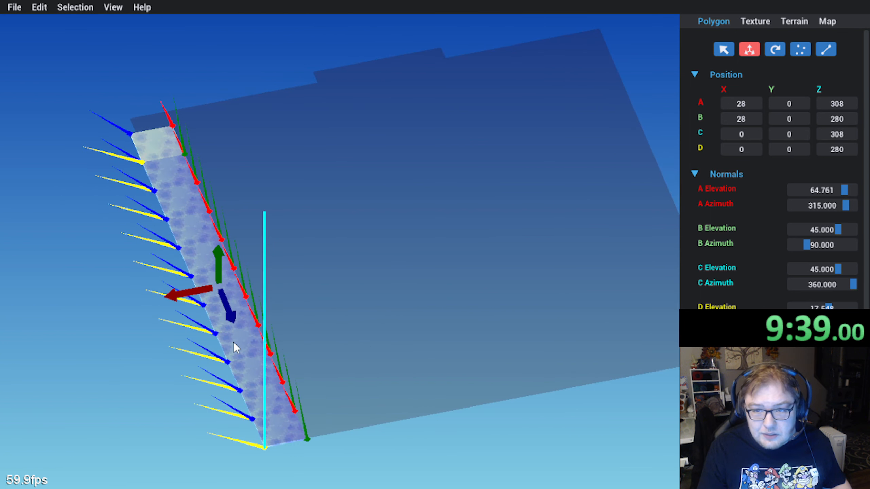
Step: View the strip from straight above and set the terrain Z coordinate of its second tile to 1
left_click(225, 415)
left_click(275, 429)
middle_click_drag(275, 430, 421, 391)
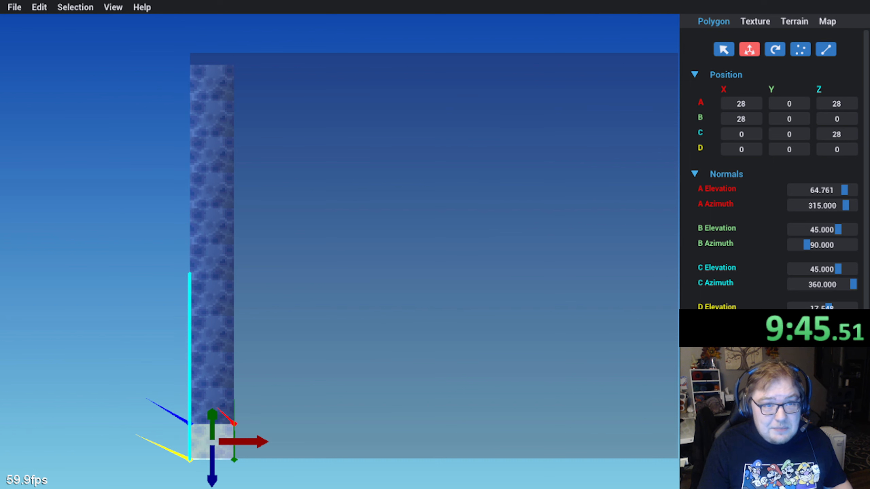
scroll(740, 200, "down", 5)
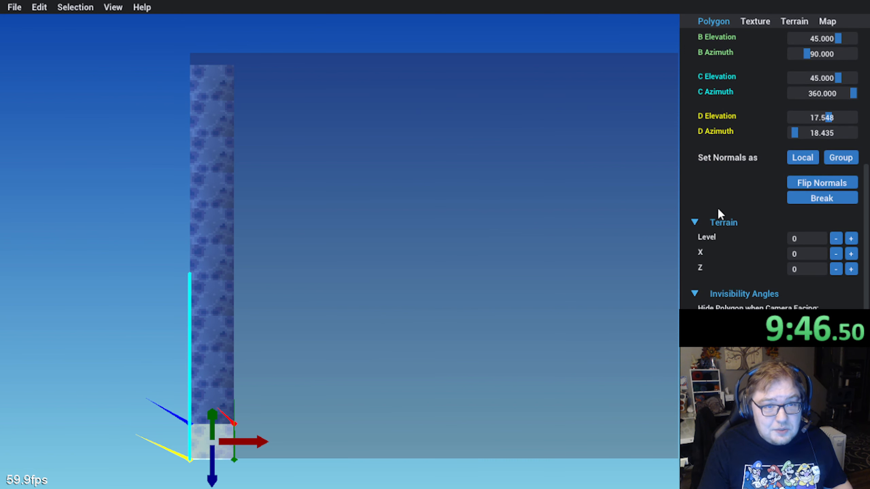
left_click(804, 270)
type("1")
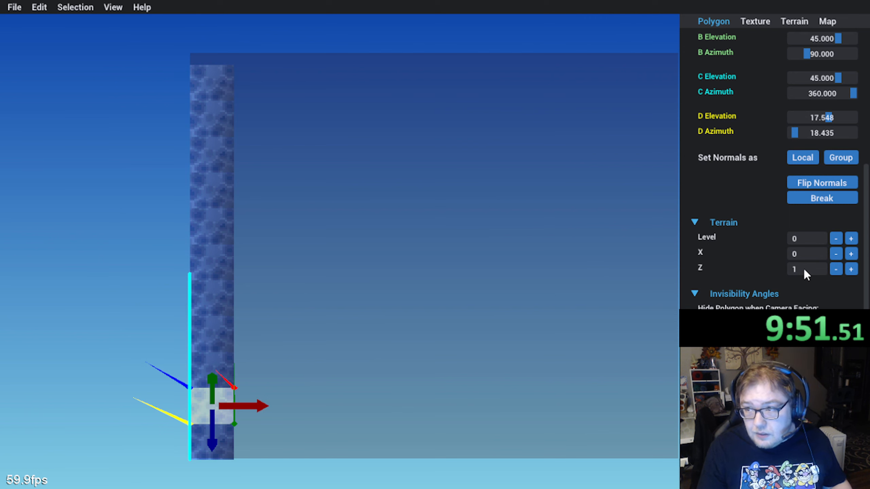
Step: Update the terrain Z coordinate of the strip's third tile and set the fourth tile's to 3
left_click(227, 364)
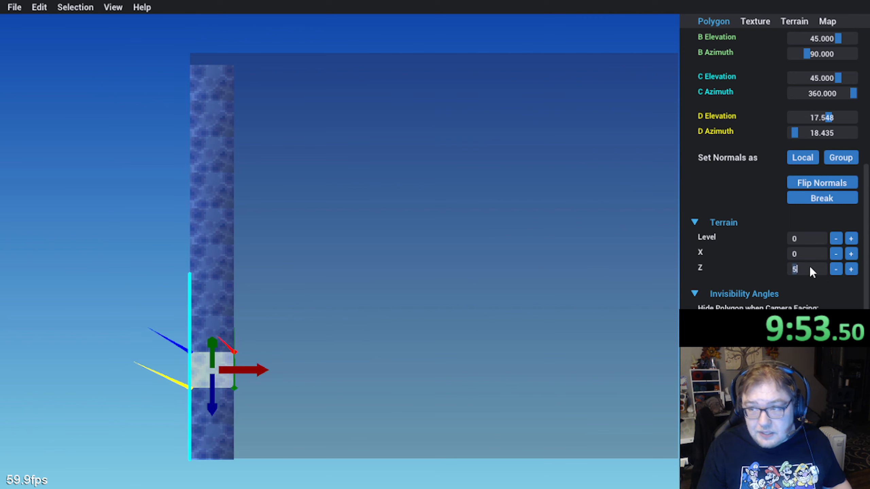
left_click(251, 320)
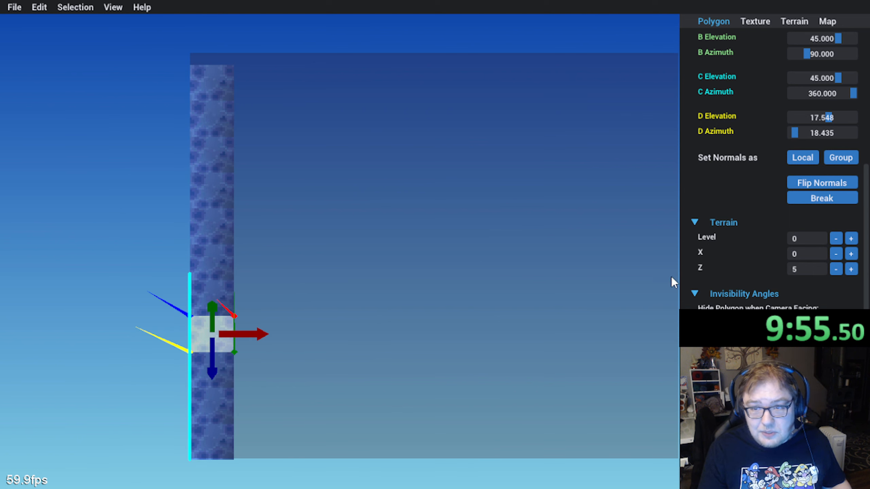
double_click(809, 266)
type("3")
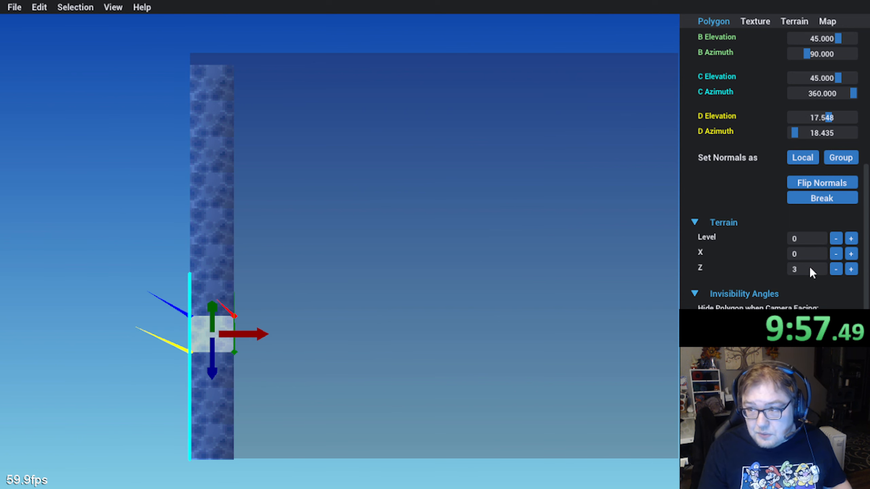
Step: Check the terrain coordinates of the strip's first five tiles and set the fifth tile's terrain Z to 4
left_click(297, 318)
double_click(801, 272)
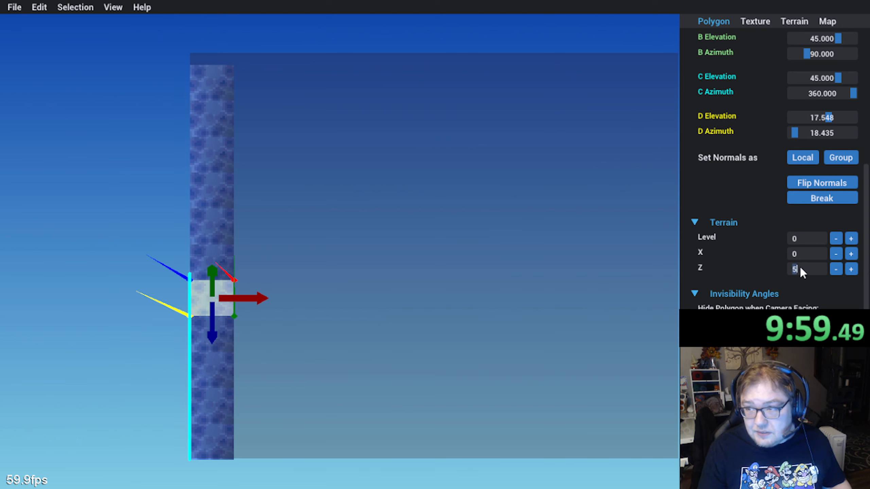
type("5")
left_click(216, 443)
left_click(223, 406)
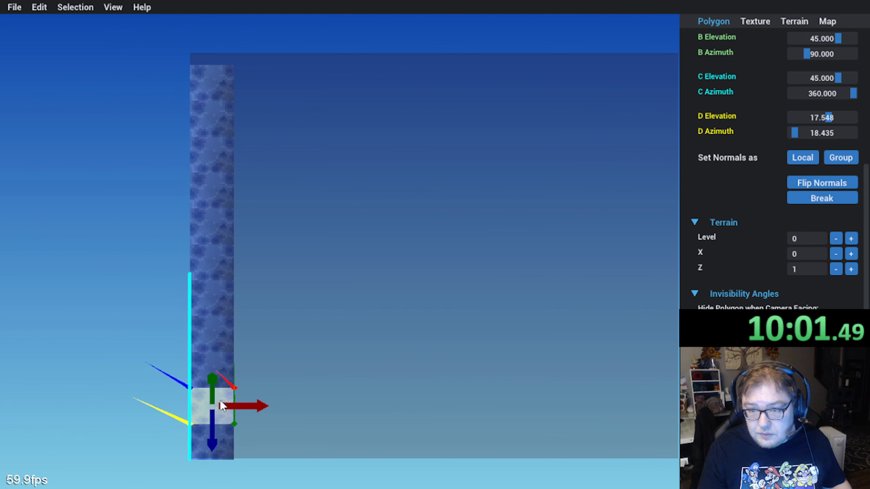
left_click(227, 353)
left_click(222, 334)
left_click(222, 298)
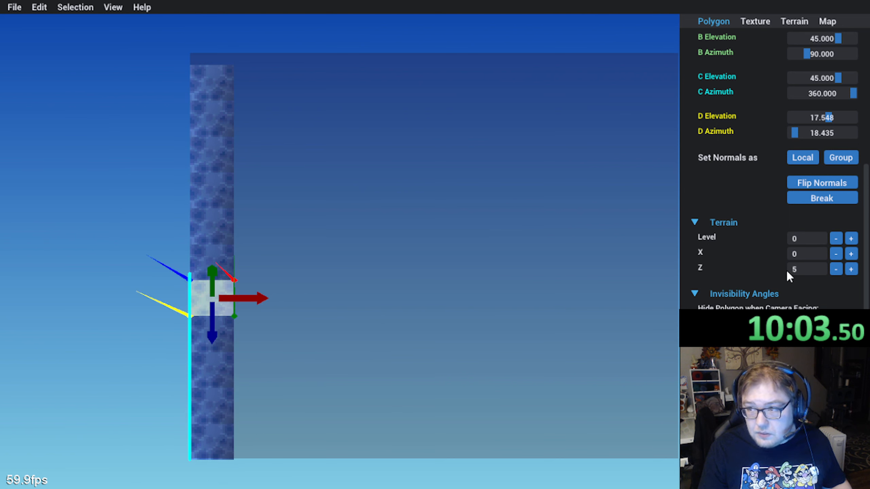
double_click(803, 266)
type("4")
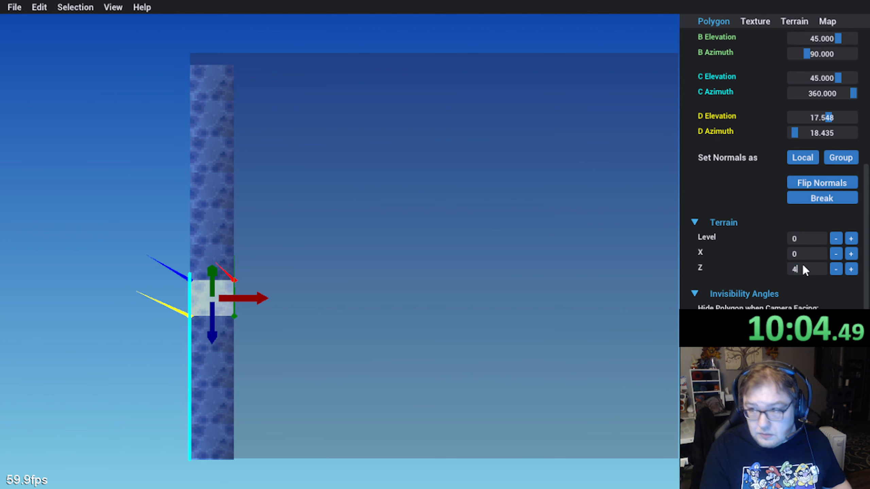
Step: Update the terrain Z coordinate of the strip's seventh tile and set the eighth tile's to 7
left_click(209, 271)
left_click(219, 228)
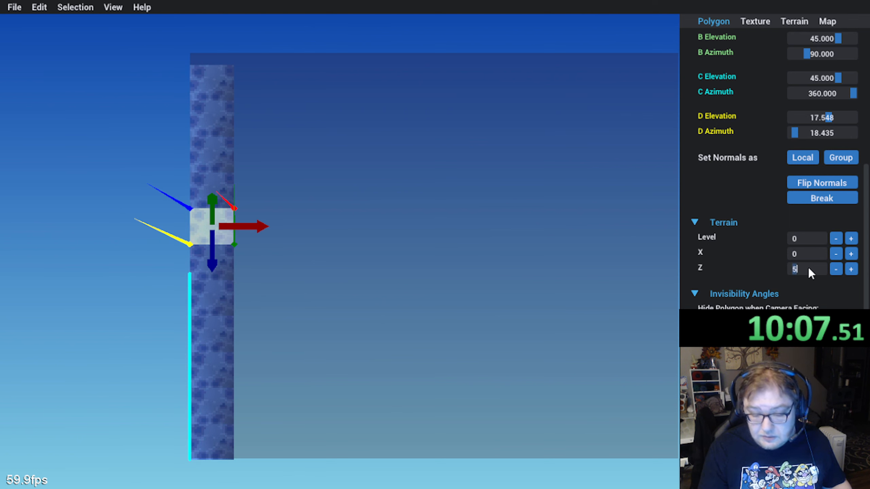
left_click(229, 195)
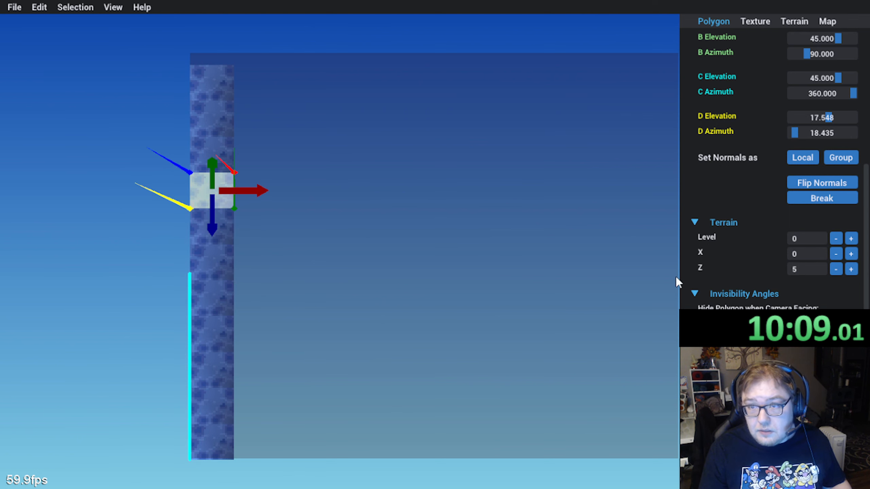
double_click(820, 268)
type("7")
key("Return")
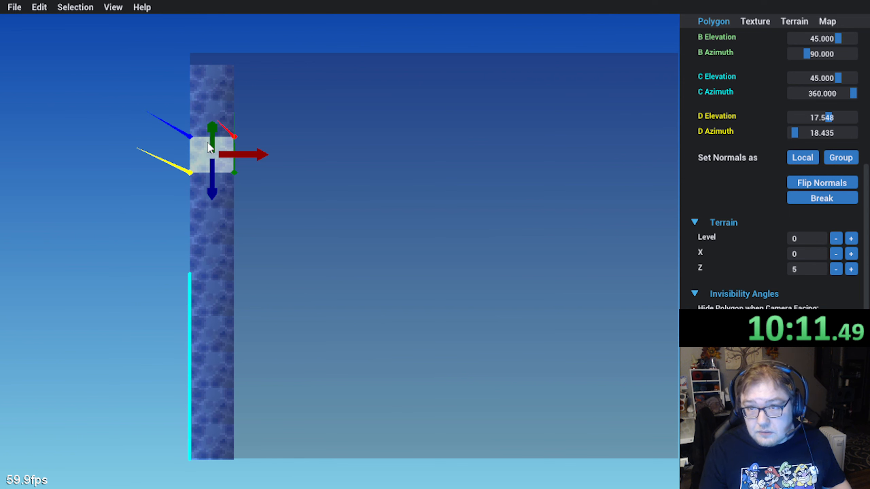
Step: Set the terrain Z coordinates of the strip's last three tiles to 8, 9 and 10 in order
type("8")
key("Return")
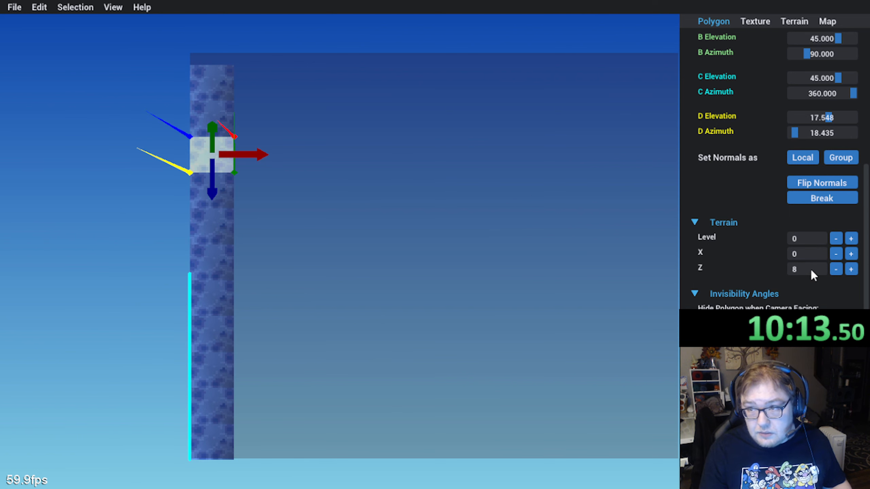
left_click(224, 122)
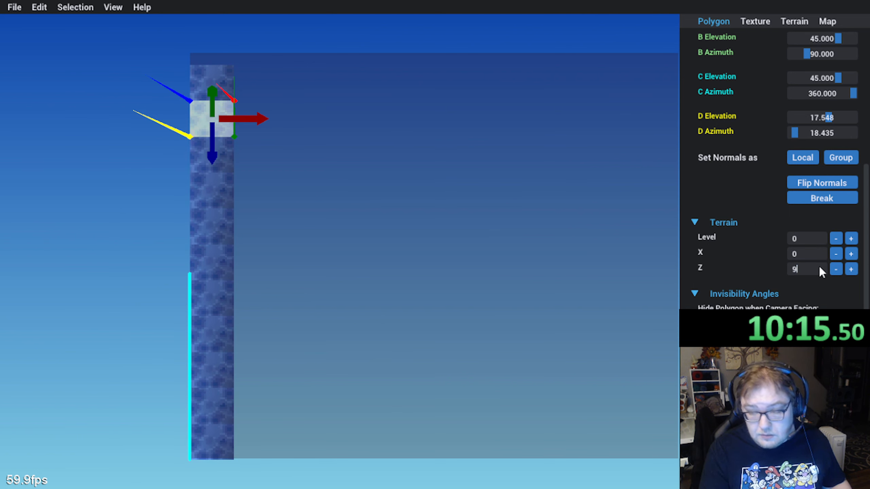
key("Return")
left_click(221, 84)
left_click(799, 270)
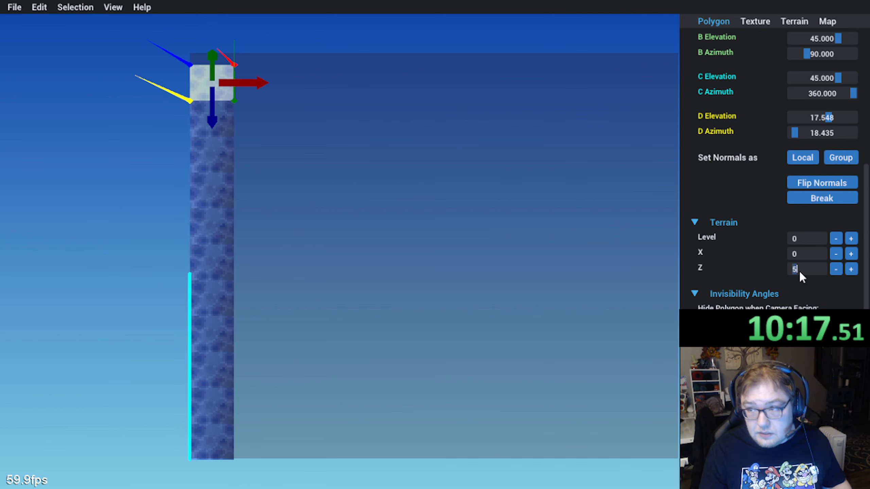
type("10")
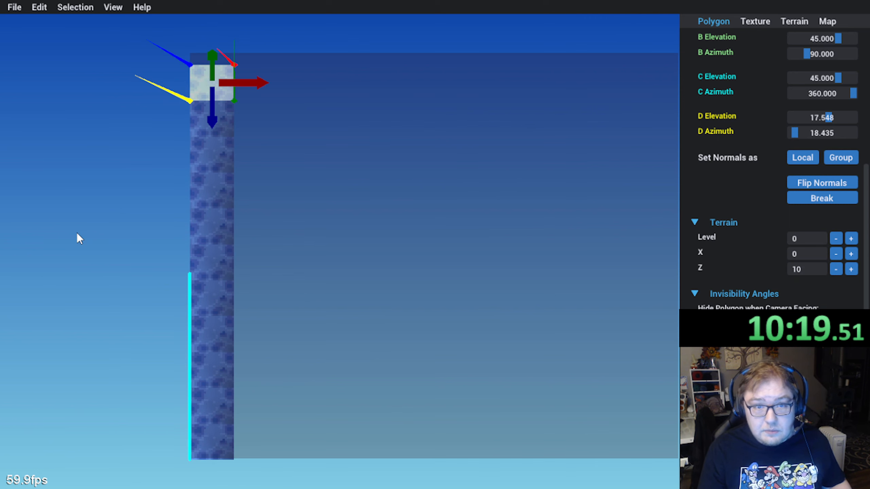
Step: Duplicate all eleven tiles of the strip one tile over along X and set the copies' terrain X to 1
left_click(76, 233)
middle_click_drag(110, 260, 133, 209)
left_click(240, 41)
middle_click_drag(237, 41, 215, 104)
scroll(664, 182, "down", 2)
scroll(720, 181, "down", 4)
scroll(260, 250, "up", 3)
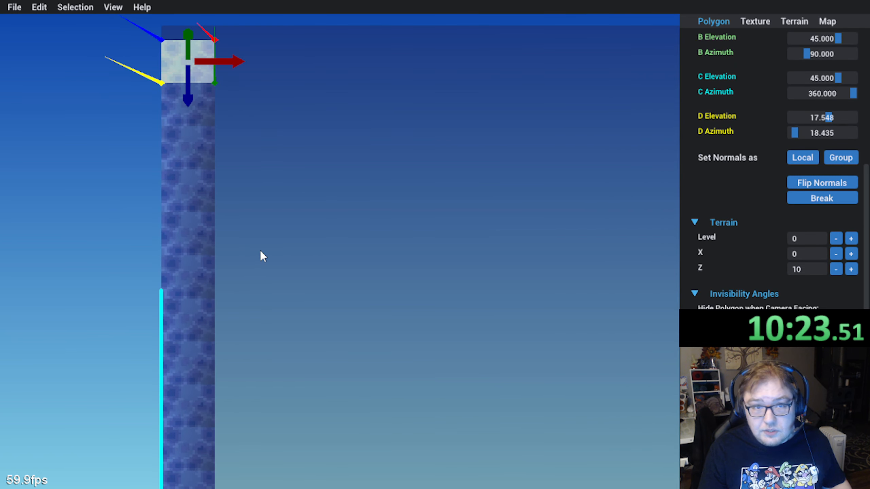
scroll(236, 218, "down", 2)
left_click(249, 152, "shift")
left_click(251, 182, "shift")
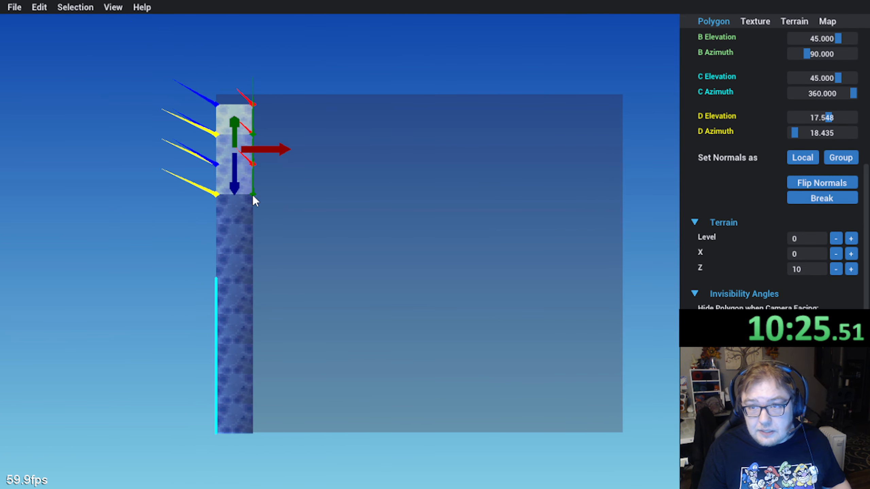
left_click(250, 209, "shift")
left_click(247, 228, "shift")
left_click(244, 259, "shift")
left_click(246, 291, "shift")
left_click(249, 318, "shift")
left_click(249, 351, "shift")
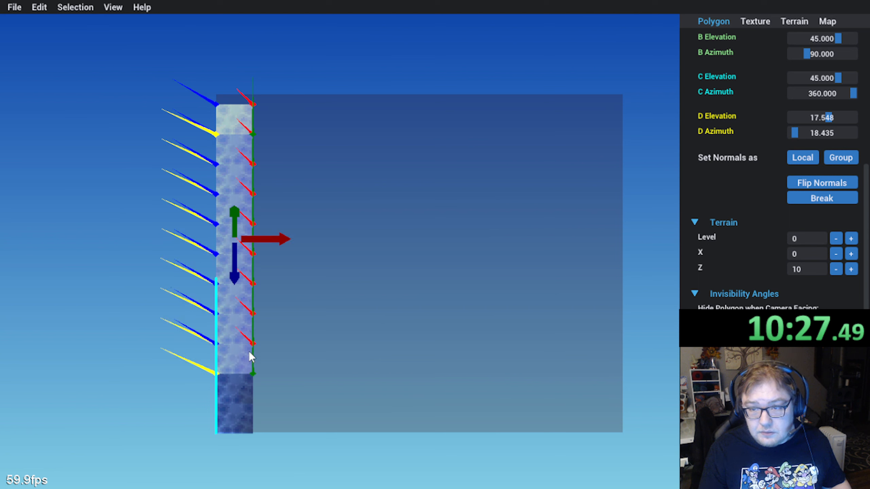
left_click(246, 389, "shift")
left_click(244, 412, "shift")
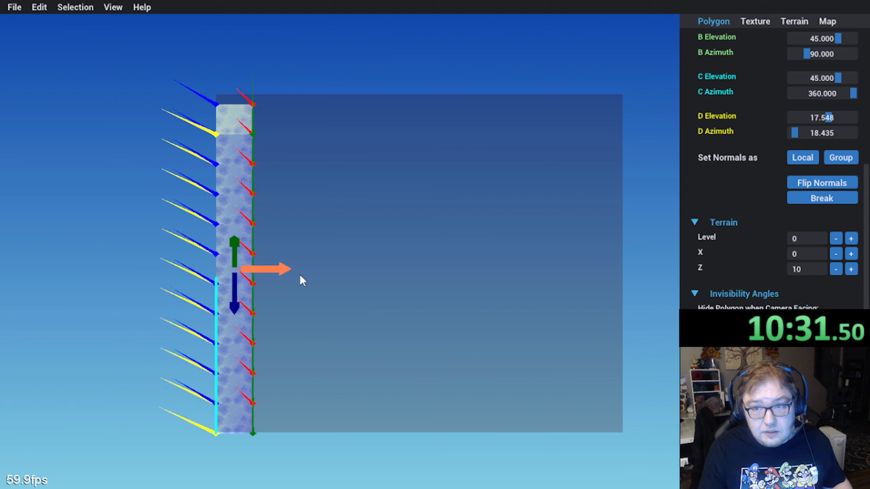
left_click_drag(300, 277, 305, 279)
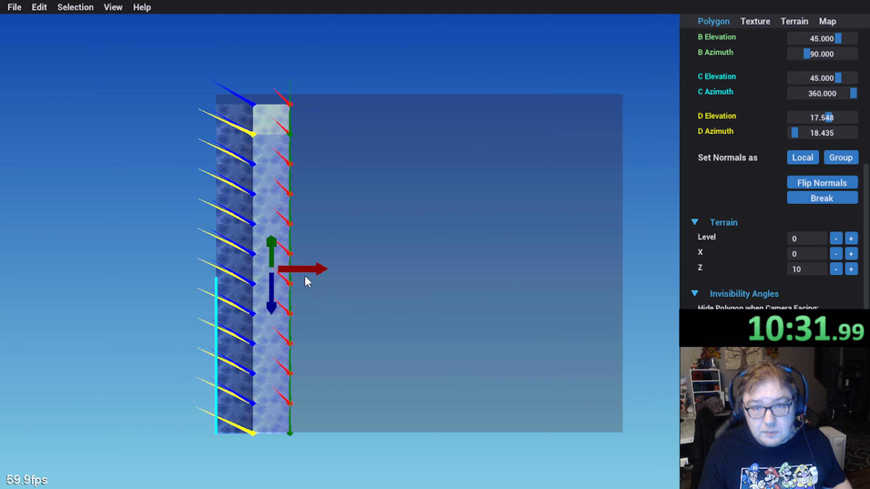
left_click(851, 254)
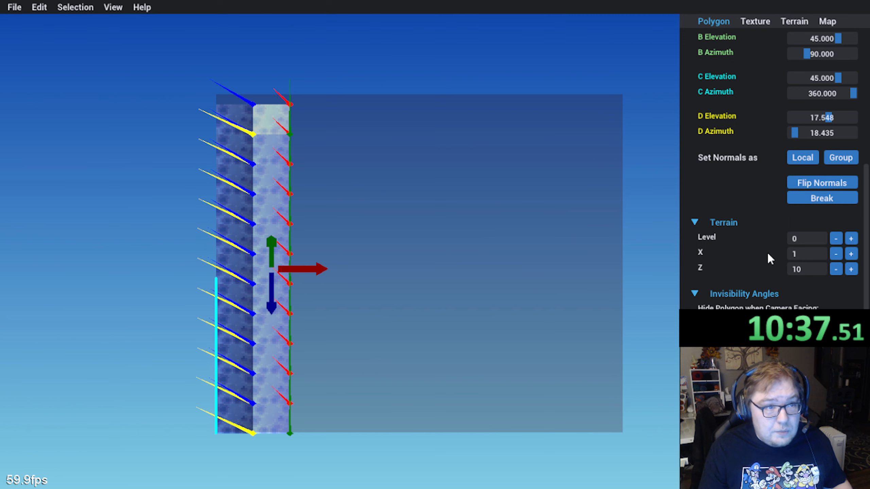
Step: Add two more adjoining copies of the column along X, with terrain X set to 2 and 3
left_click_drag(322, 268, 346, 276)
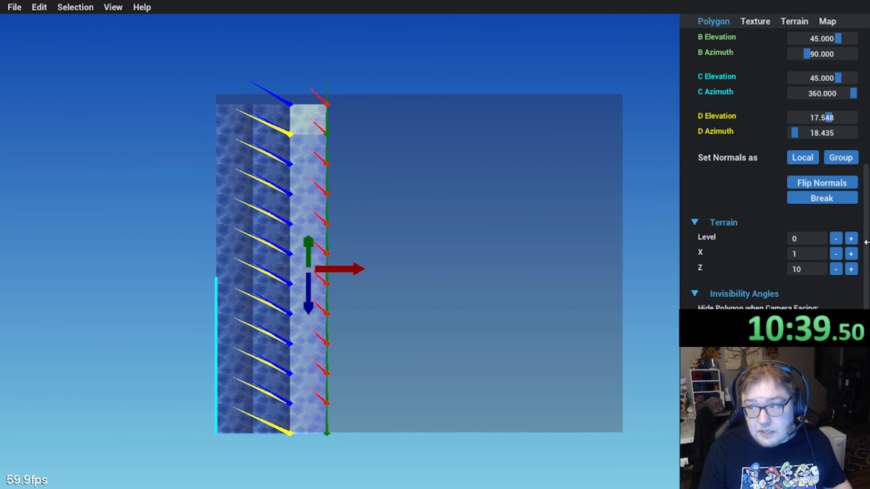
left_click(851, 254)
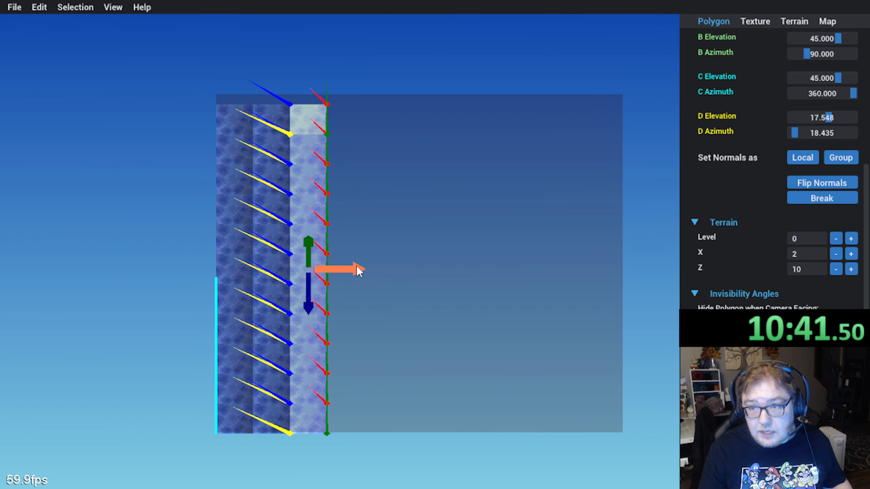
left_click_drag(356, 270, 378, 267)
left_click(850, 254)
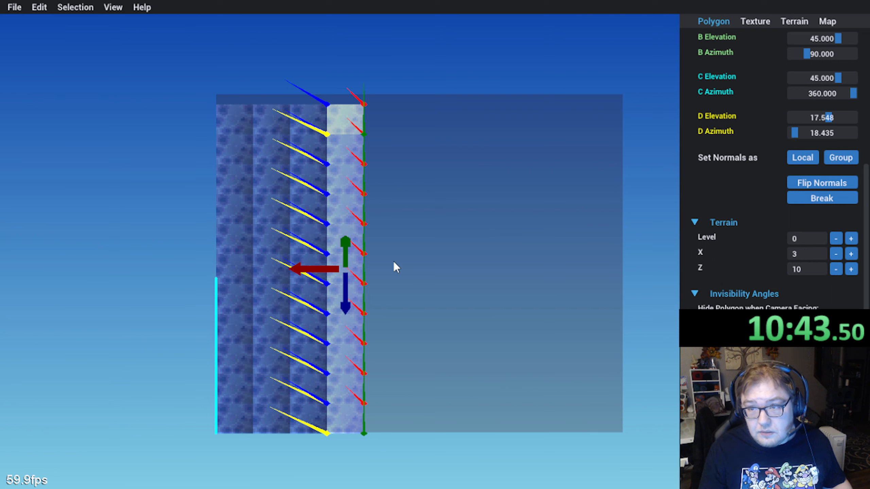
Step: Continue duplicating the column along X for four more columns, raising terrain X by one each time up to 7
left_click_drag(295, 271, 458, 276)
left_click(851, 254)
left_click(851, 254)
left_click(851, 254)
left_click(851, 254)
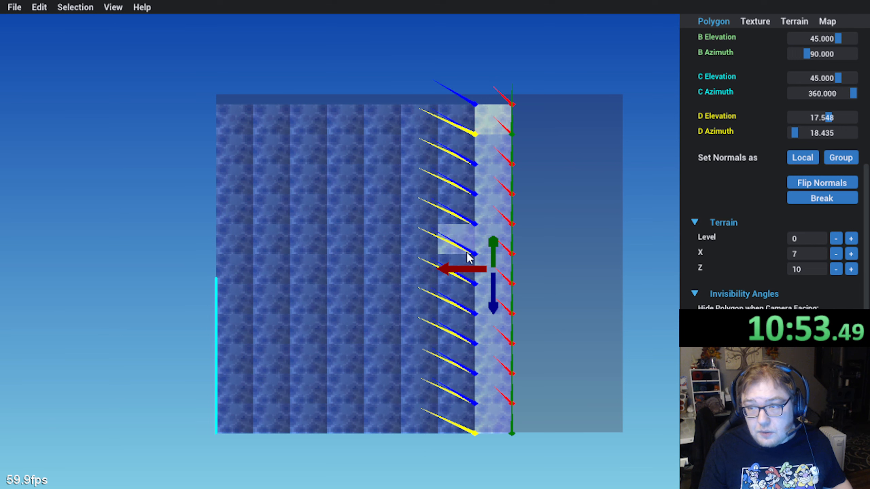
Step: Duplicate the column three more times to reach the terrain's far edge, setting terrain X to 8, 9 and 10
left_click_drag(443, 271, 478, 271)
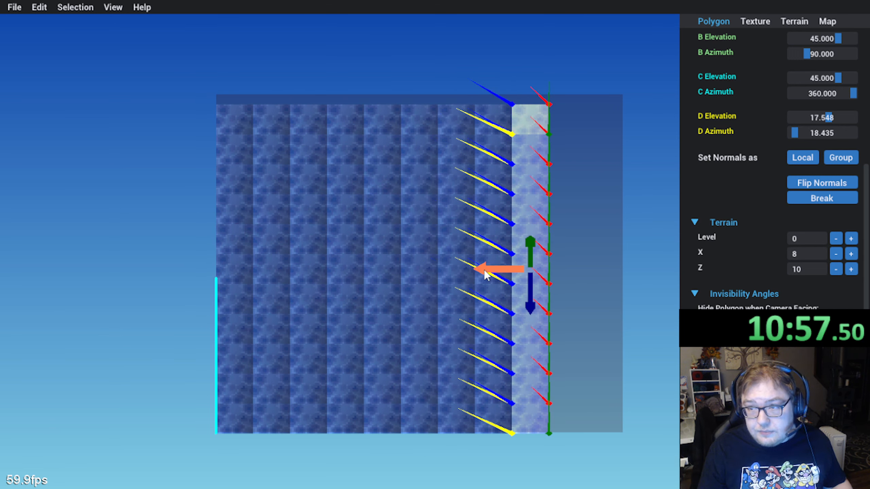
mouse_move(483, 270)
left_mouse_down()
mouse_move(545, 269)
mouse_move(493, 267)
left_mouse_up()
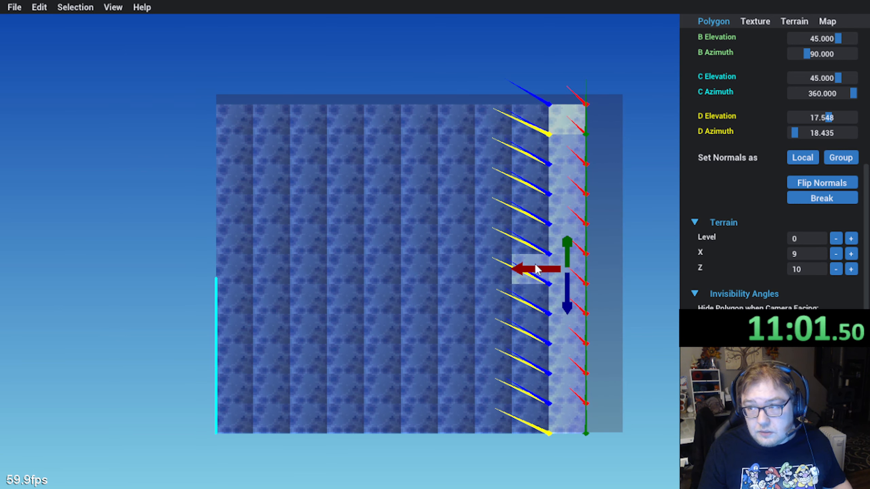
left_click_drag(536, 270, 573, 270)
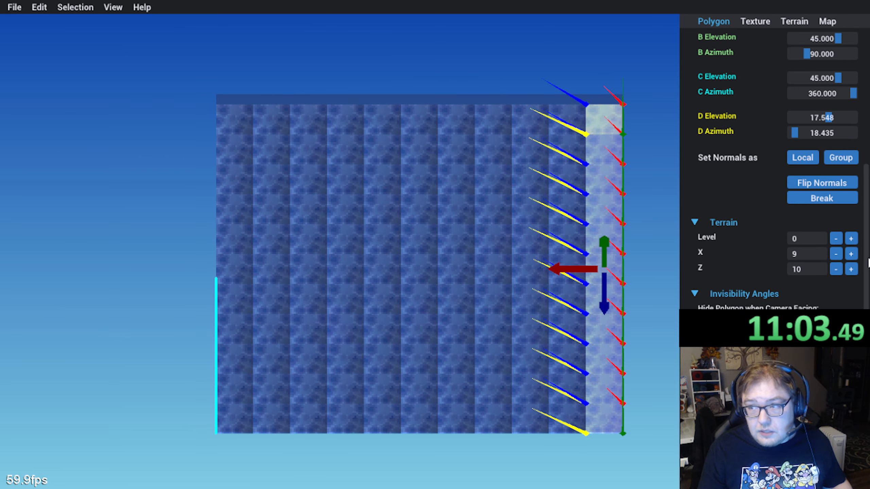
left_click(851, 255)
Step: Check the terrain X and Z coordinates of the two corner tiles in the last column
middle_click_drag(355, 345, 299, 354)
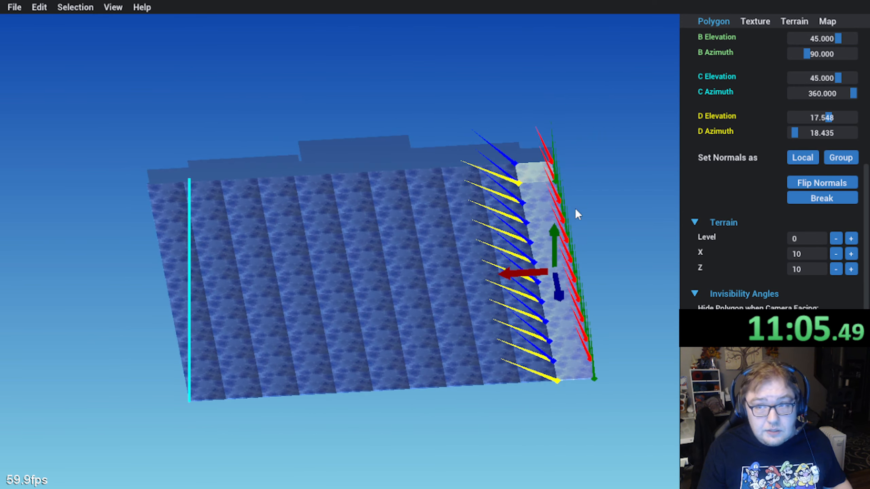
left_click(610, 203)
middle_click_drag(610, 202, 570, 231)
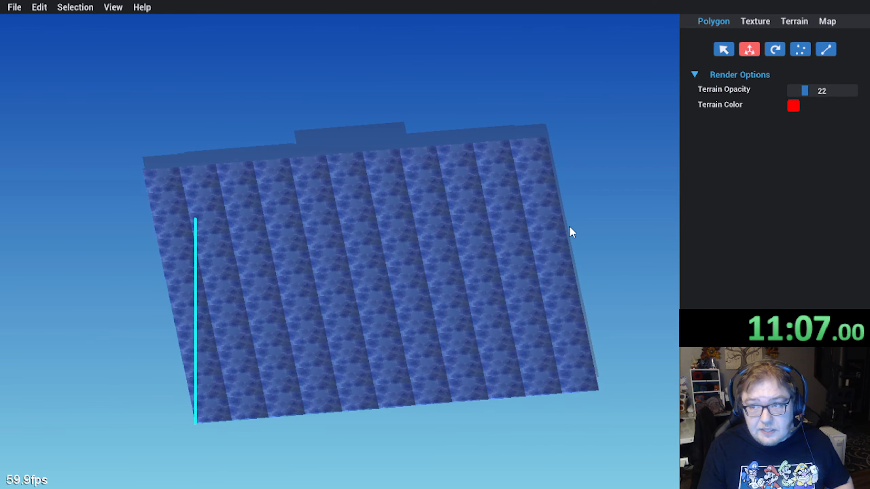
left_click(535, 151)
scroll(697, 167, "down", 5)
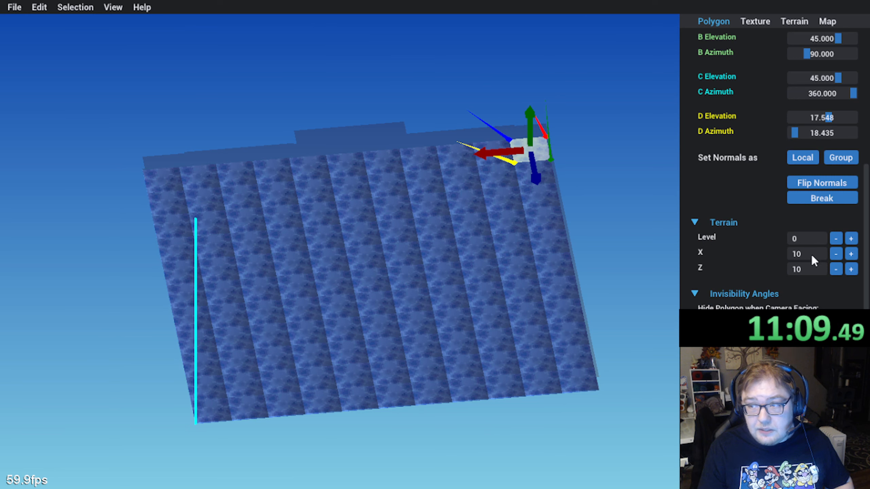
left_click(578, 380)
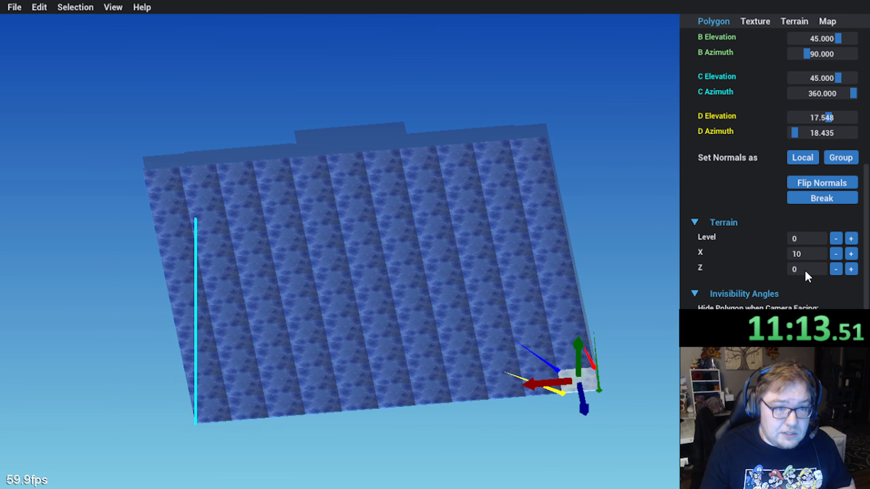
middle_click_drag(410, 263, 401, 276)
middle_click_drag(358, 234, 402, 215)
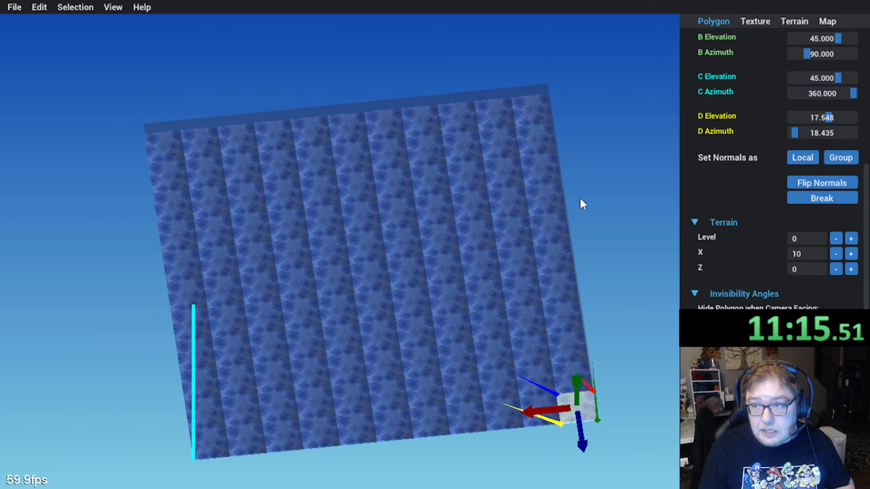
Step: Set the normals of all water tiles as a group and reduce the terrain opacity to 0
key("ctrl+a")
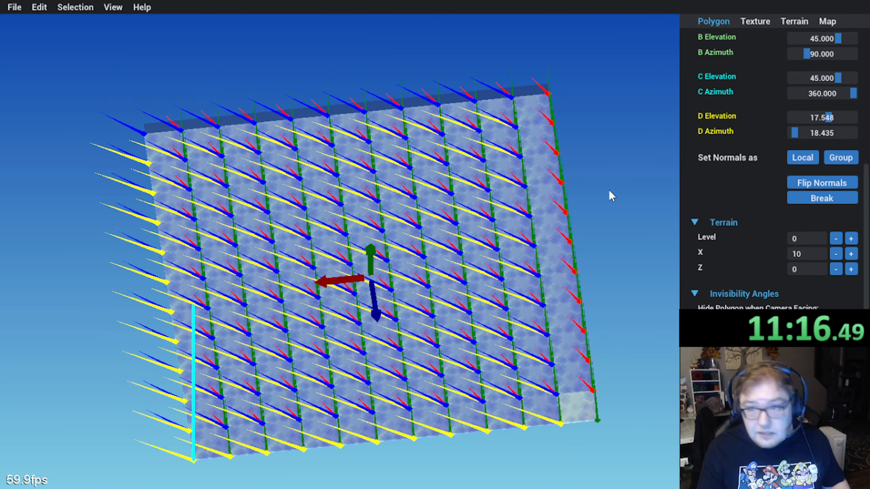
left_click(847, 161)
left_click(596, 248)
middle_click_drag(552, 331, 558, 320)
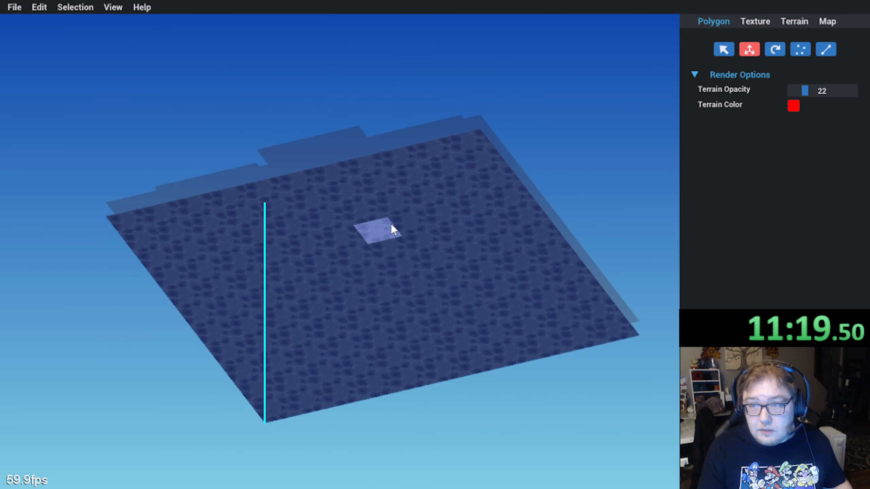
left_click_drag(805, 91, 746, 92)
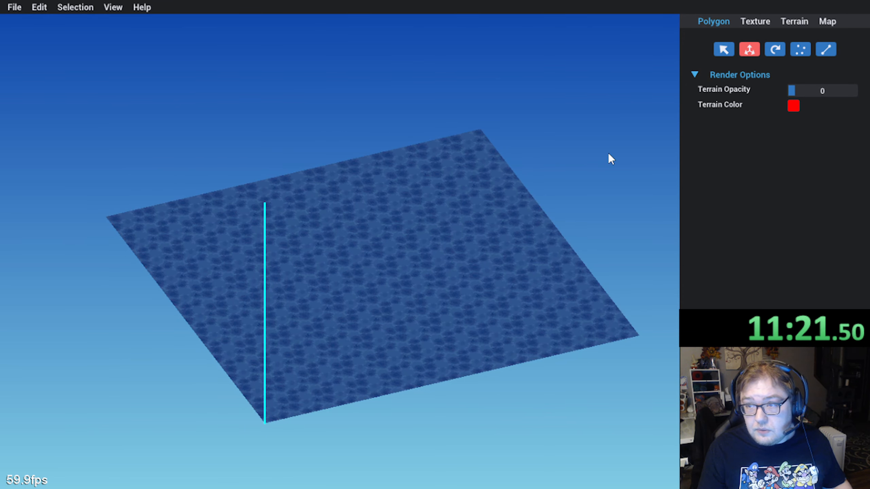
middle_click_drag(608, 153, 503, 247)
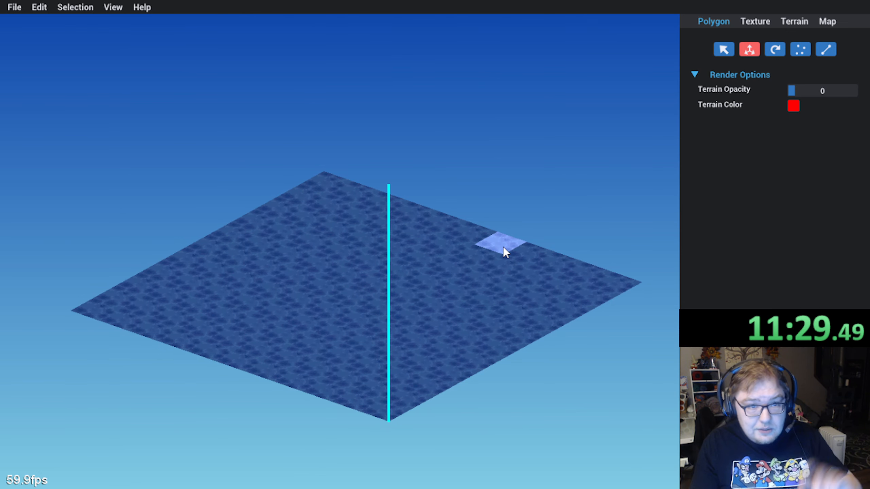
Step: Examine one edge tile's position and normals and view the finished water surface from several angles
left_click(261, 348)
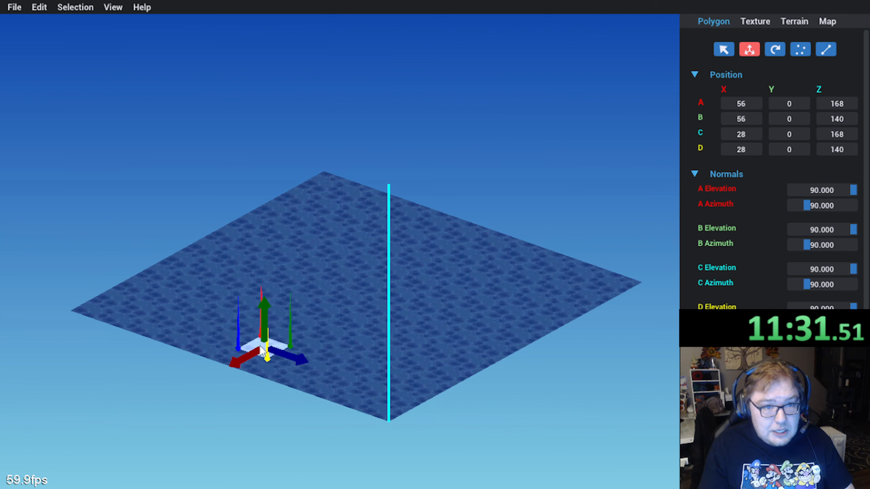
middle_click_drag(308, 263, 186, 321)
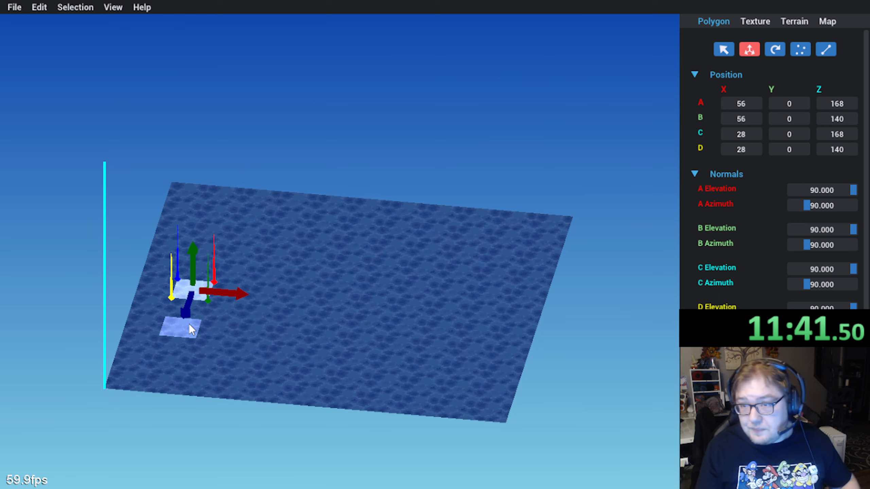
middle_click_drag(189, 324, 328, 300)
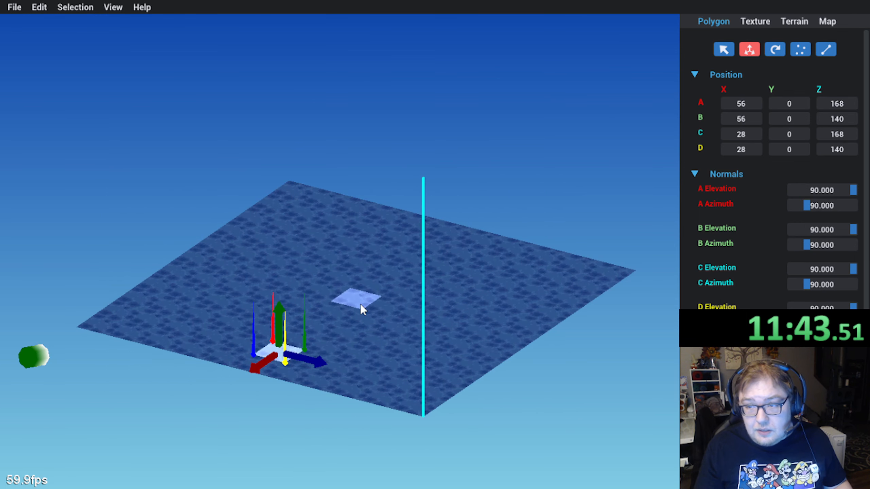
left_click(489, 209)
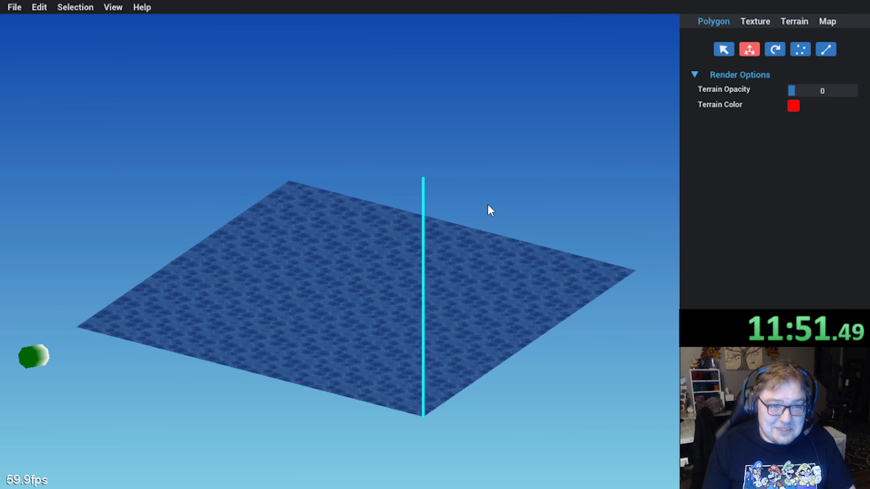
middle_click_drag(488, 204, 248, 375)
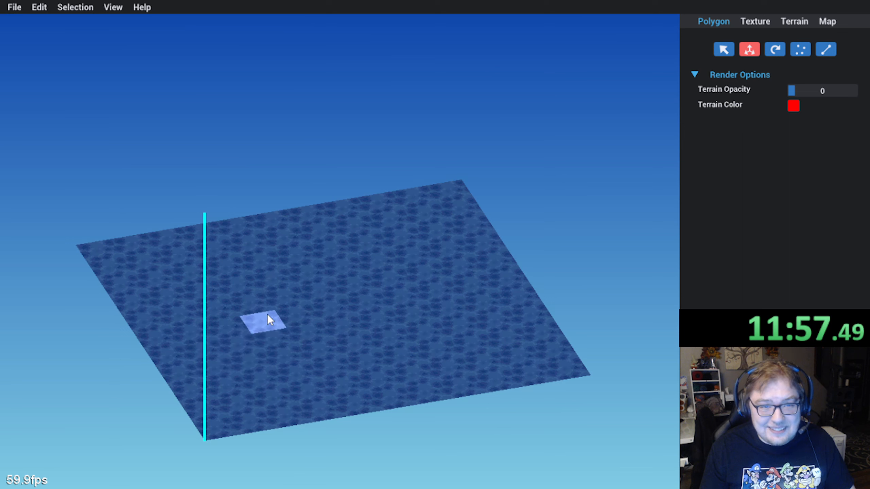
Step: Save the map with the finished water surface
left_click(13, 11)
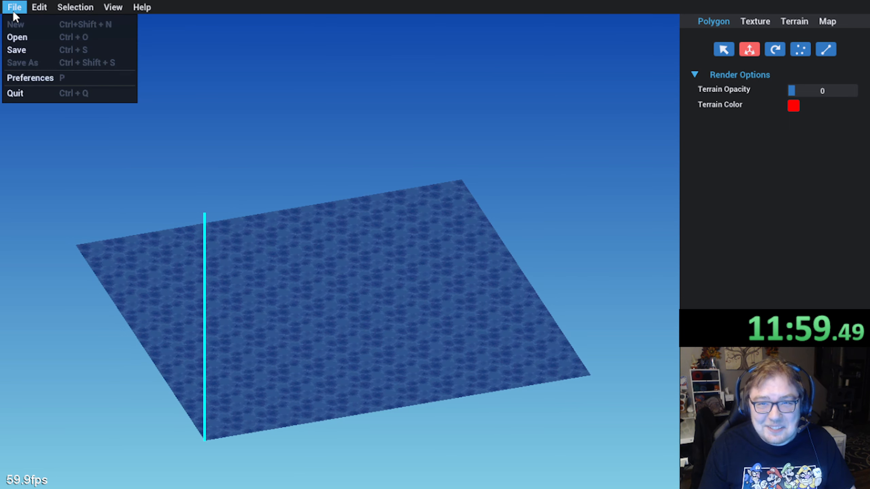
left_click(23, 8)
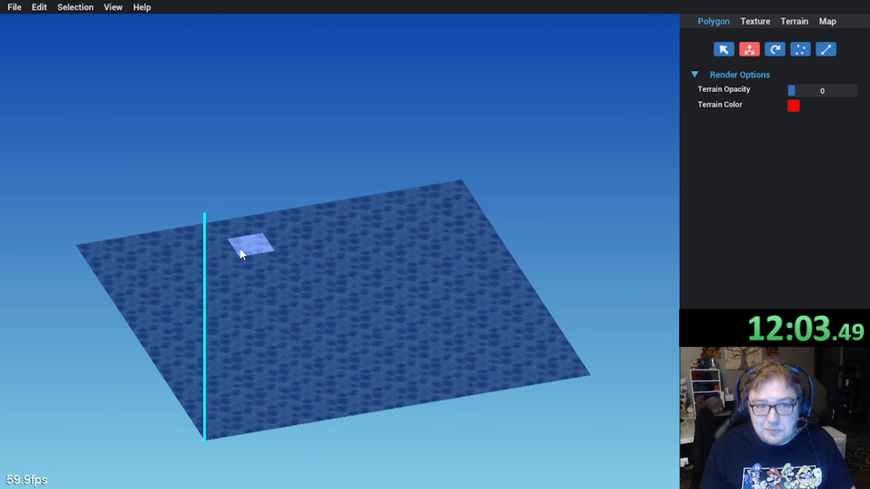
left_click(8, 10)
left_click(28, 52)
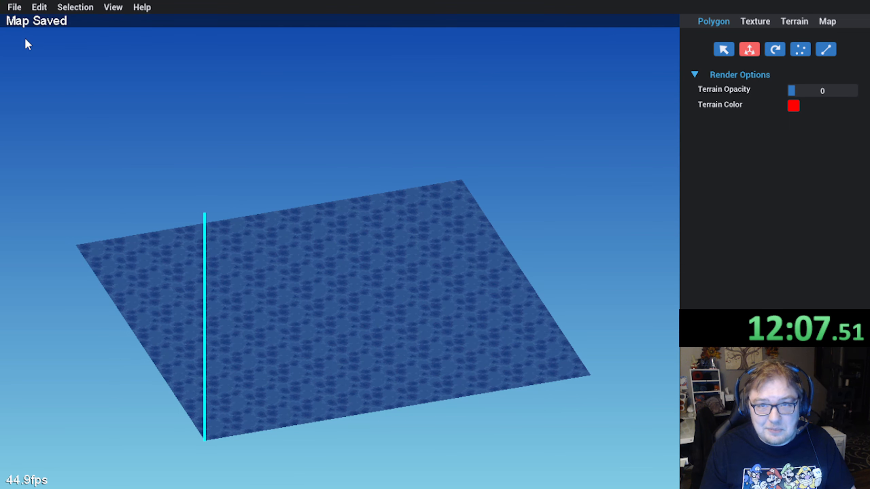
Step: Open MAP009.GNS from the JumzaMap folder inside Requests to check the saved map
left_click(14, 7)
left_click(27, 35)
scroll(392, 230, "up", 3)
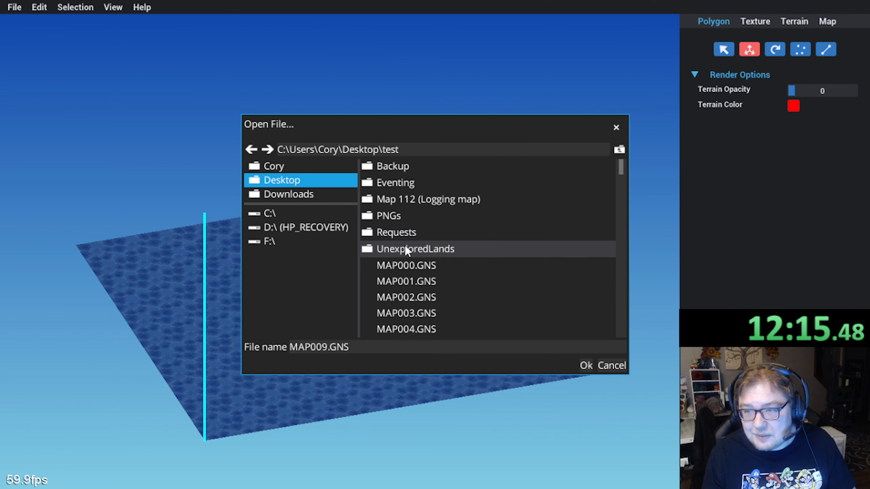
double_click(396, 232)
double_click(397, 199)
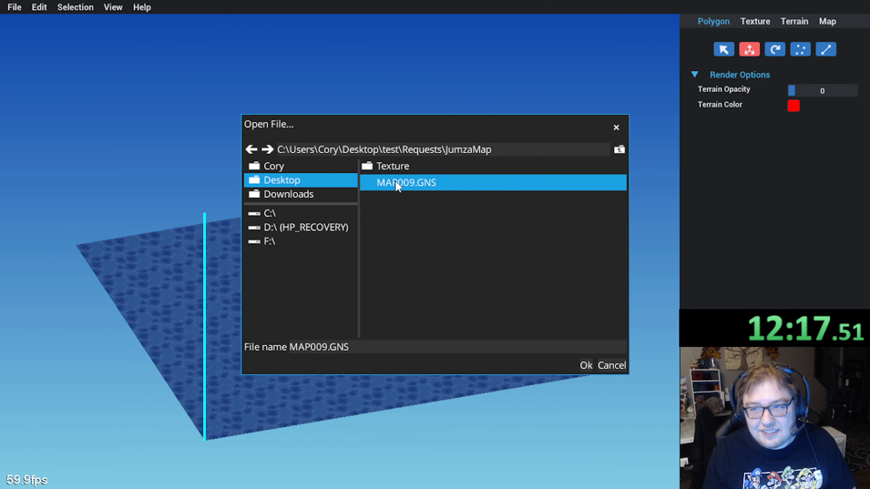
double_click(397, 183)
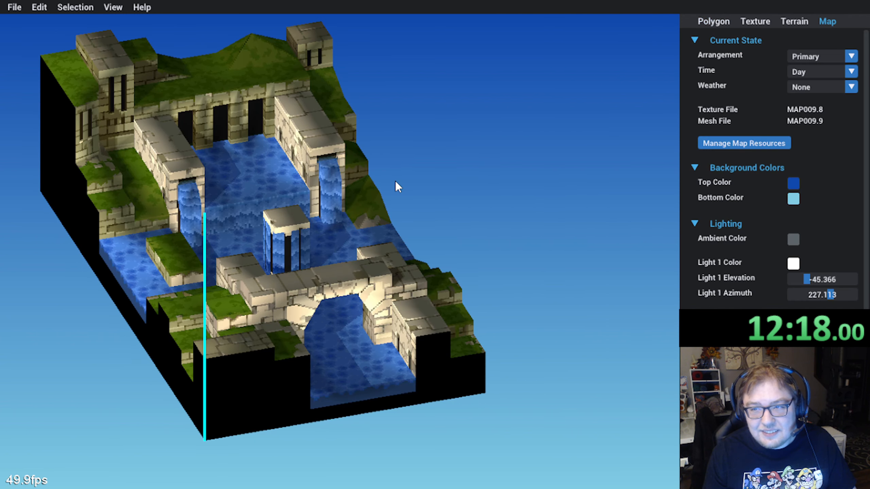
Step: Go up to the Requests folder, re-enter JumzaMap and load its MAP009.GNS again
left_click(16, 8)
left_click(20, 8)
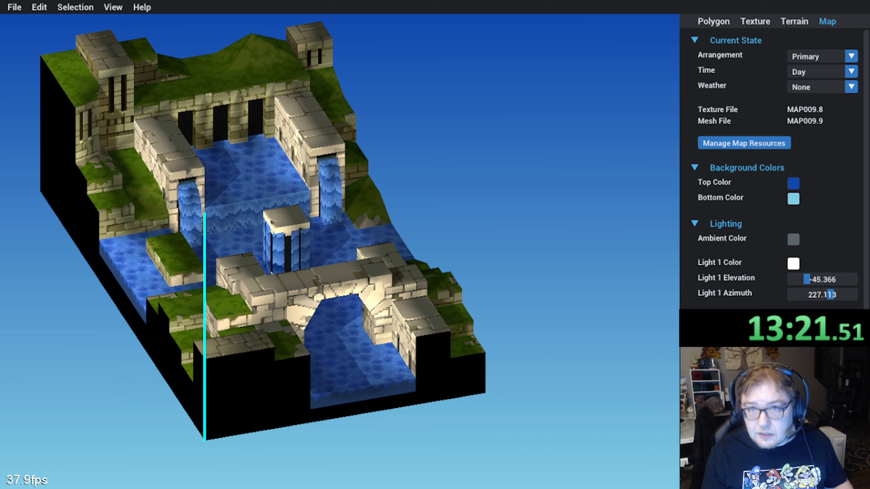
left_click(14, 7)
left_click(20, 35)
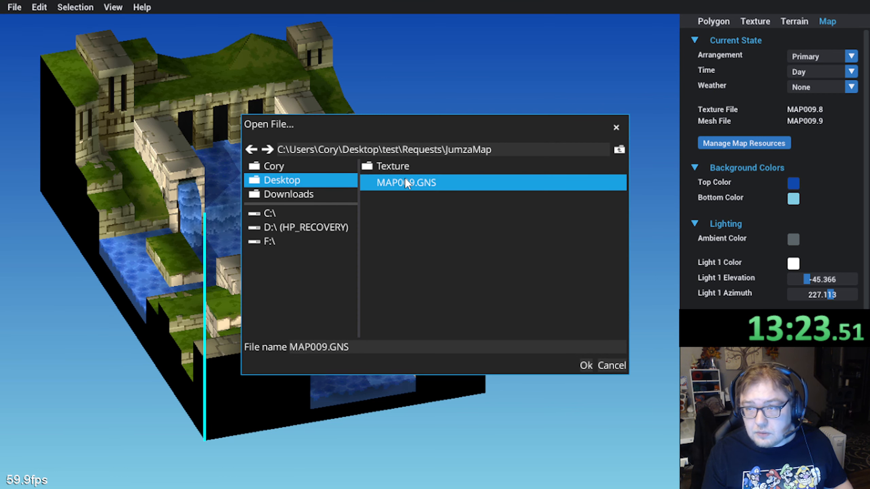
left_click(619, 150)
double_click(401, 194)
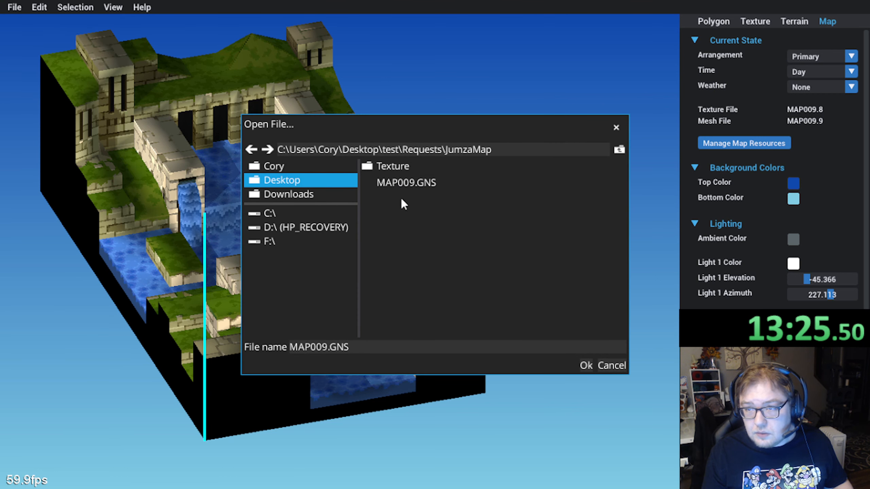
left_click(390, 187)
double_click(390, 186)
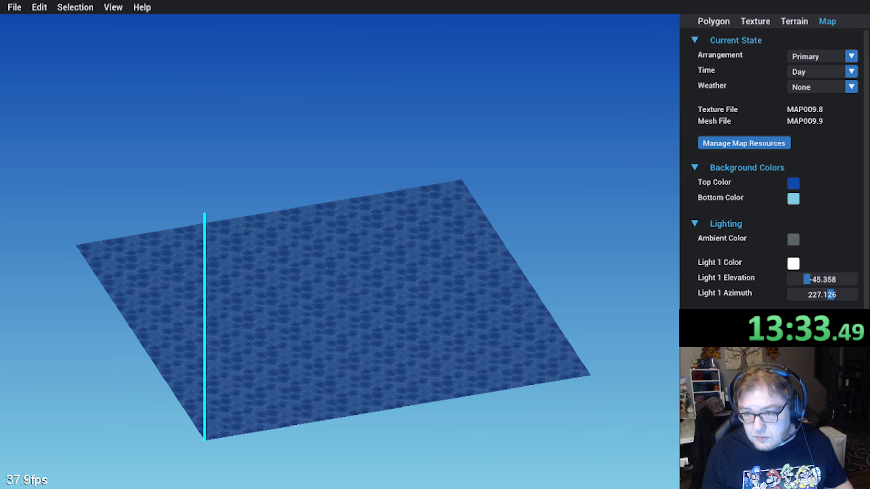
Step: Open the original MAP009.GNS from the test folder for comparison
left_click(14, 7)
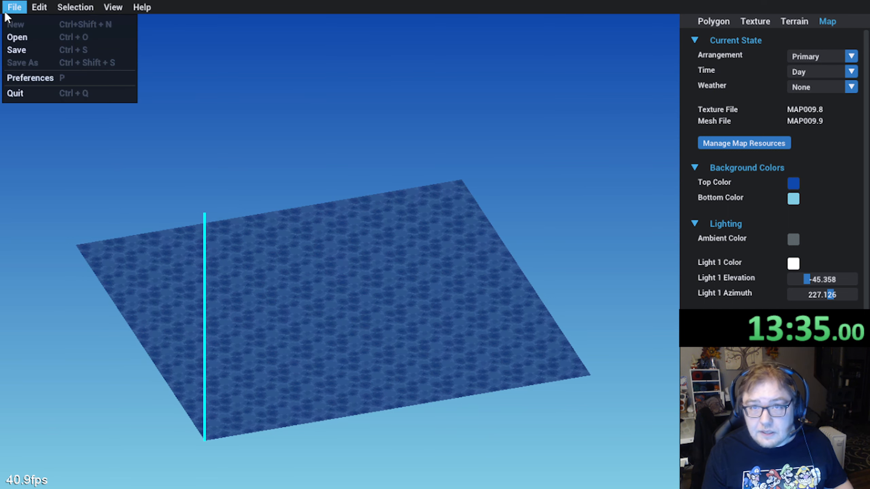
left_click(15, 34)
left_click(619, 150)
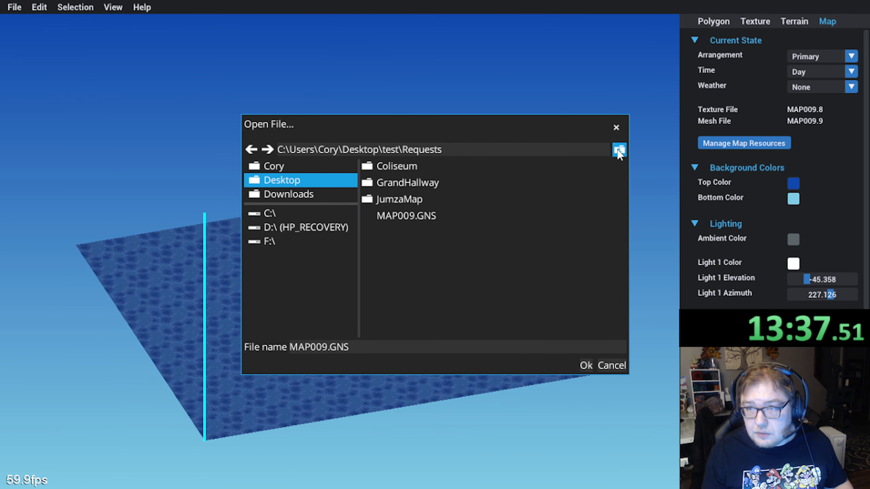
left_click(619, 150)
scroll(433, 258, "down", 9)
scroll(429, 253, "up", 6)
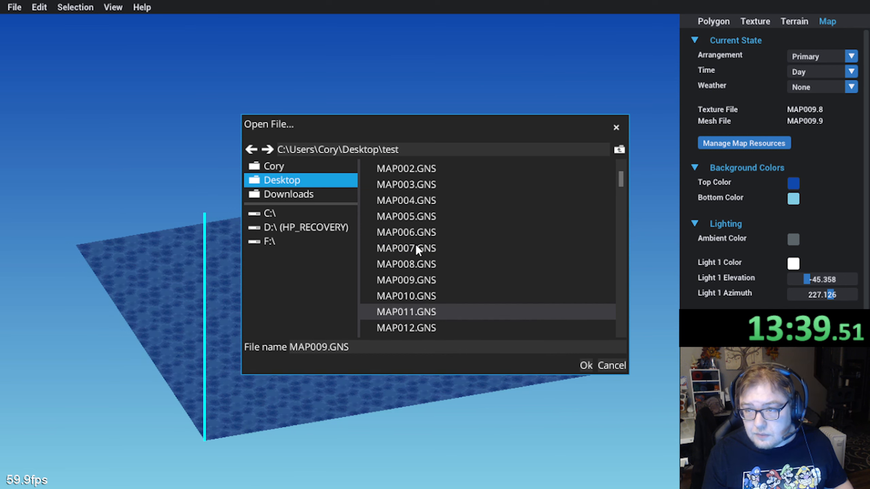
left_click(426, 278)
left_click(585, 365)
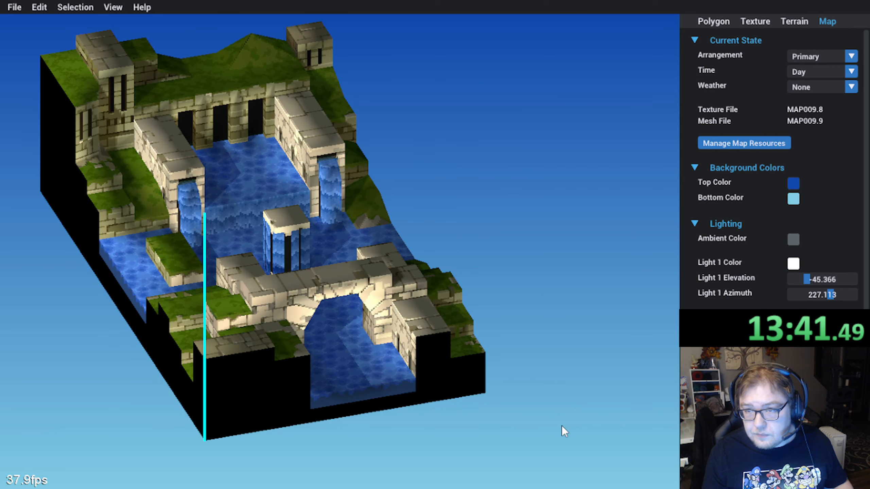
Step: Return to the water arena by opening MAP009.GNS in the Requests\JumzaMap folder
left_click(39, 7)
left_click(27, 33)
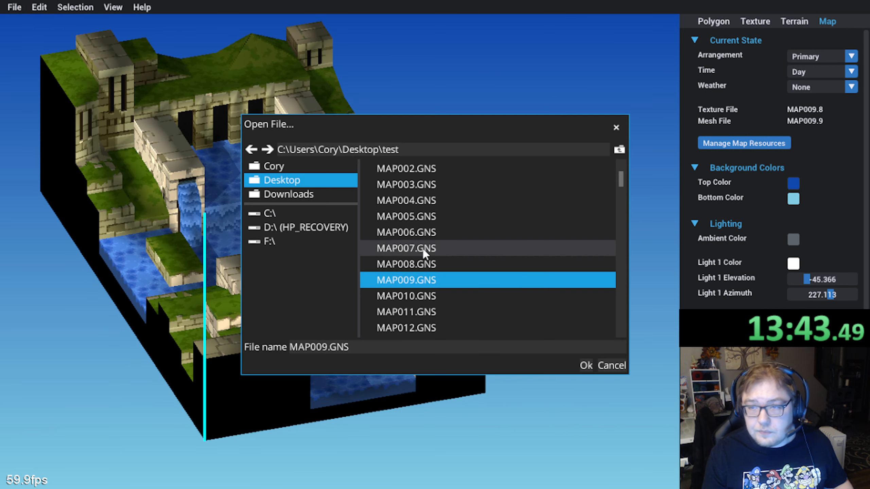
scroll(536, 190, "up", 3)
double_click(404, 249)
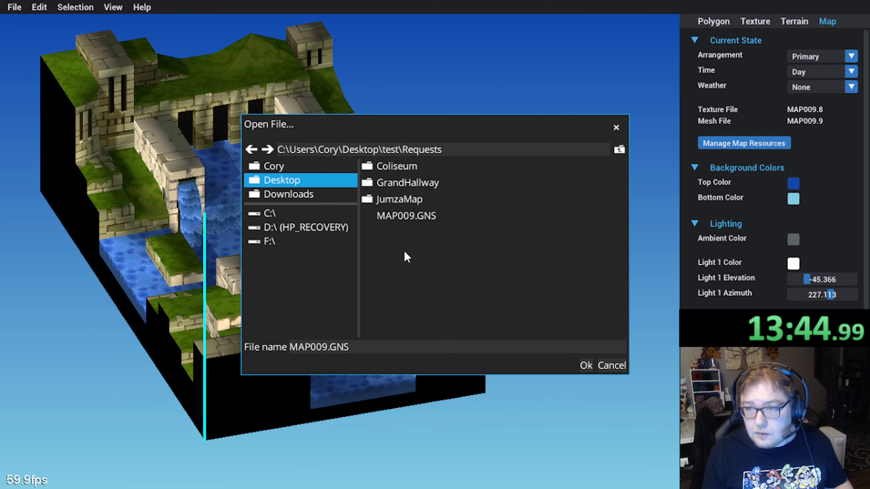
double_click(411, 200)
double_click(410, 182)
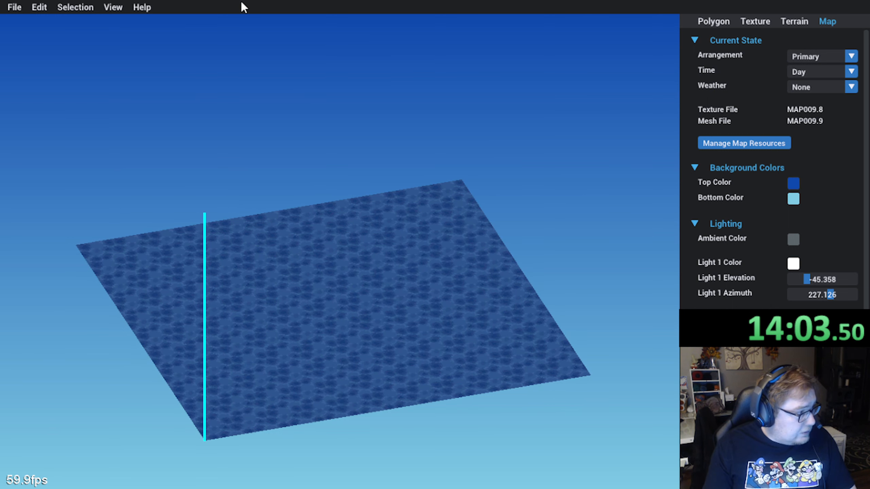
Step: Examine the position, normals and terrain coordinates of the tile at terrain X 1, Z 1 with the terrain overlay shown
middle_click_drag(367, 273, 318, 270)
middle_click_drag(226, 269, 254, 290)
left_click(201, 395)
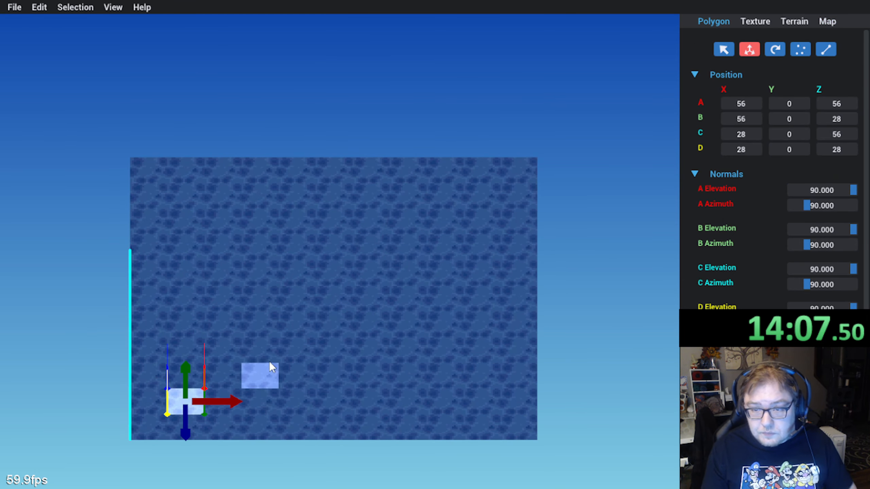
middle_click_drag(210, 369, 514, 271)
scroll(756, 147, "down", 5)
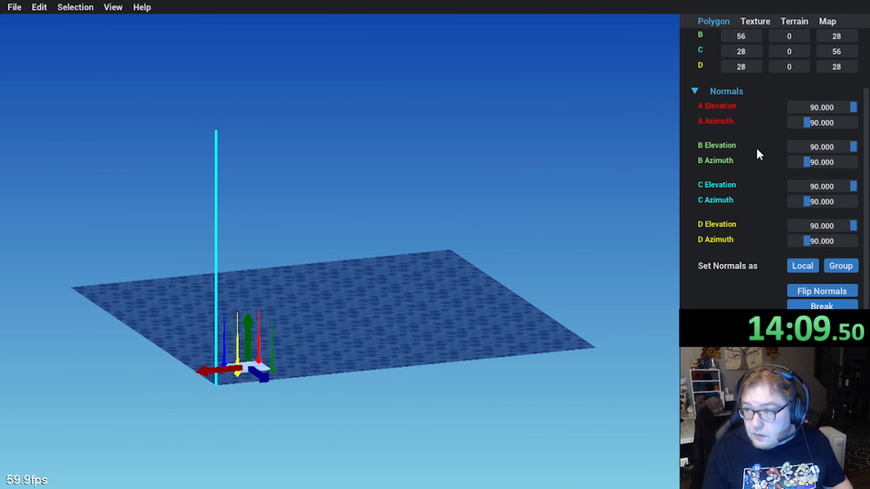
key("t")
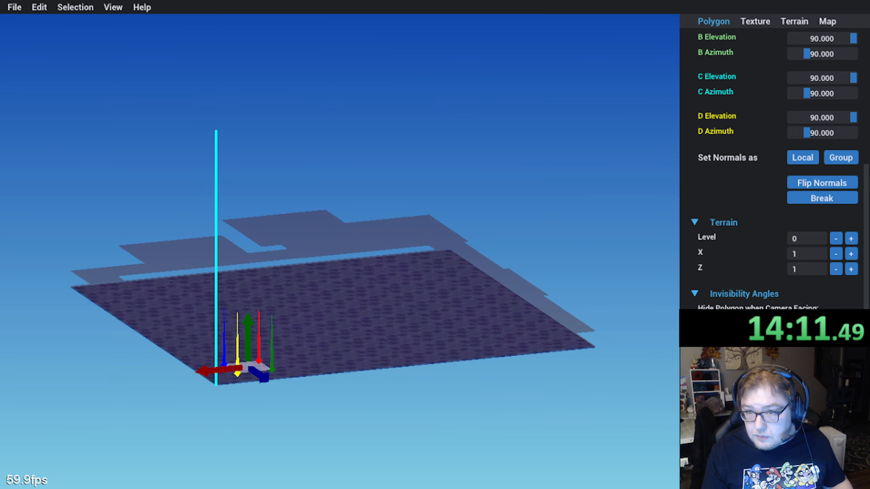
middle_click_drag(465, 295, 351, 297)
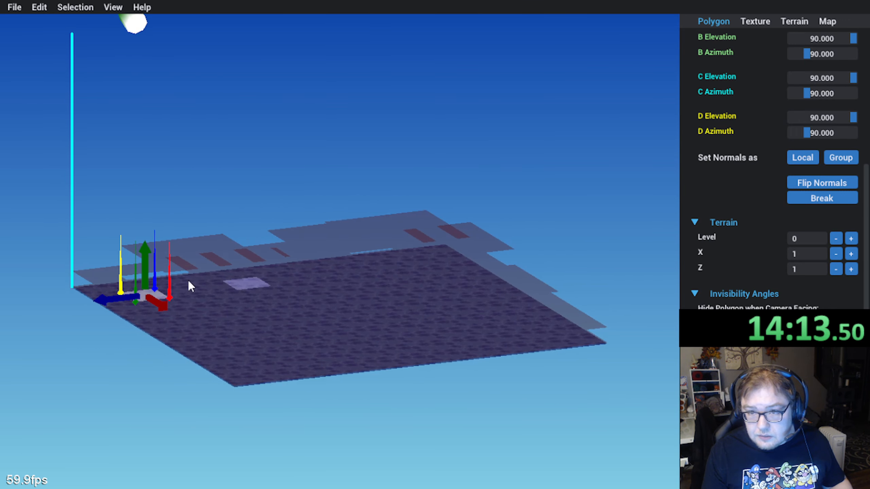
middle_click_drag(189, 281, 208, 404)
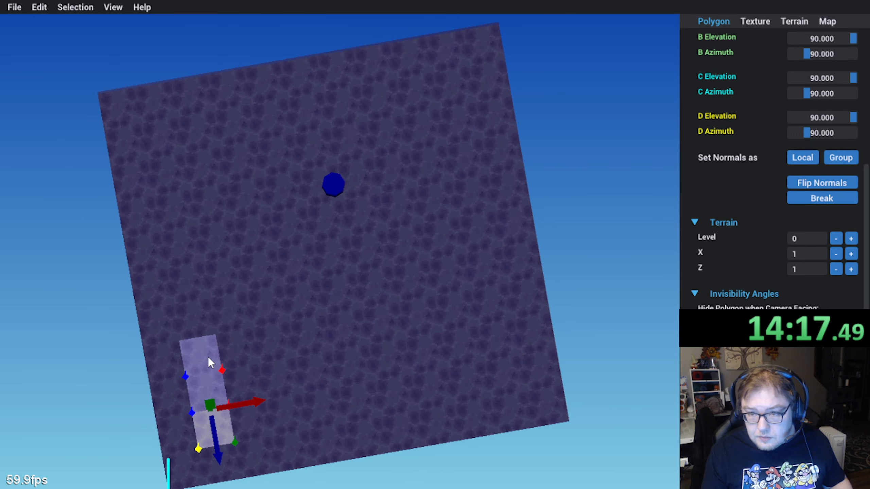
left_click(208, 357, "ctrl")
left_click(241, 347, "ctrl")
left_click(275, 344, "ctrl")
left_click(280, 370, "ctrl")
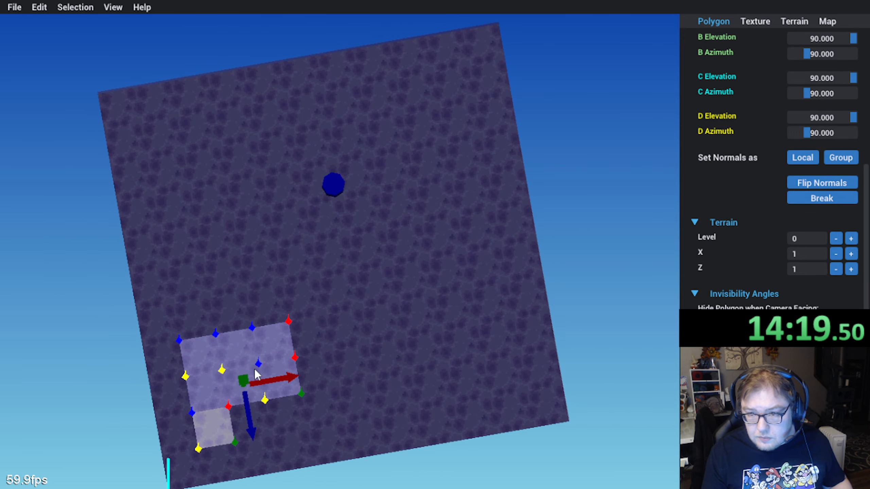
left_click(580, 276)
middle_click_drag(580, 276, 179, 276)
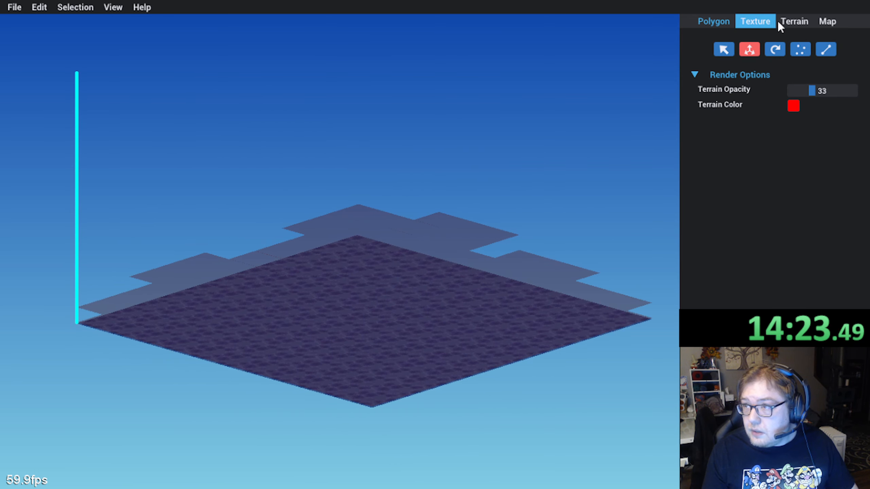
Step: Save the map and bring up the mesh resource manager
left_click(14, 6)
left_click(29, 54)
left_click(828, 21)
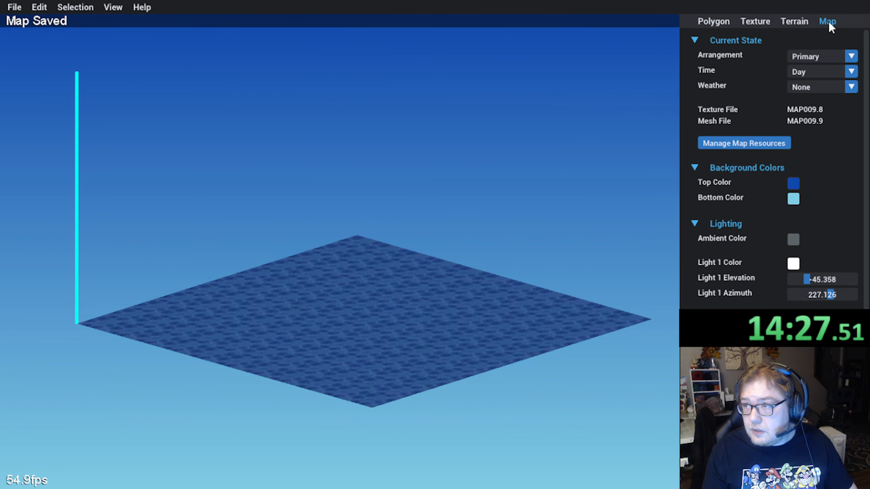
left_click(706, 143)
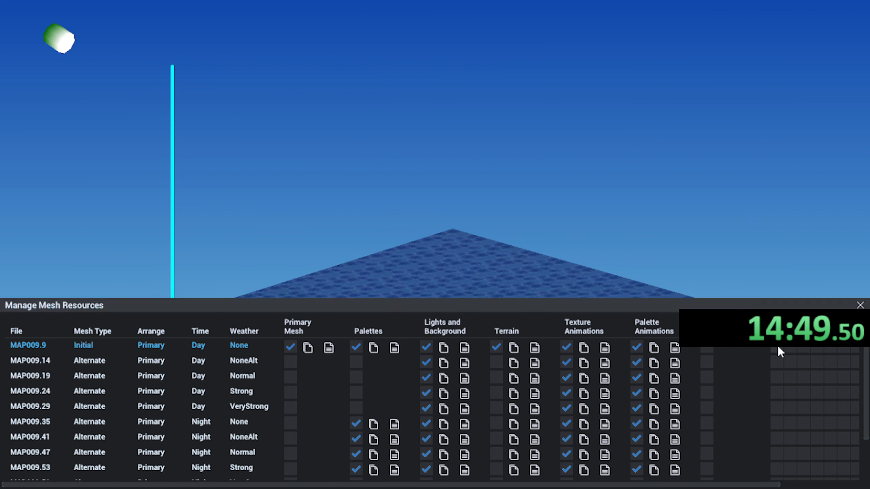
Step: Enable all eight animated meshes for the initial state MAP009.9 and close the resource manager
left_click(777, 347)
left_click(792, 350)
left_click(805, 349)
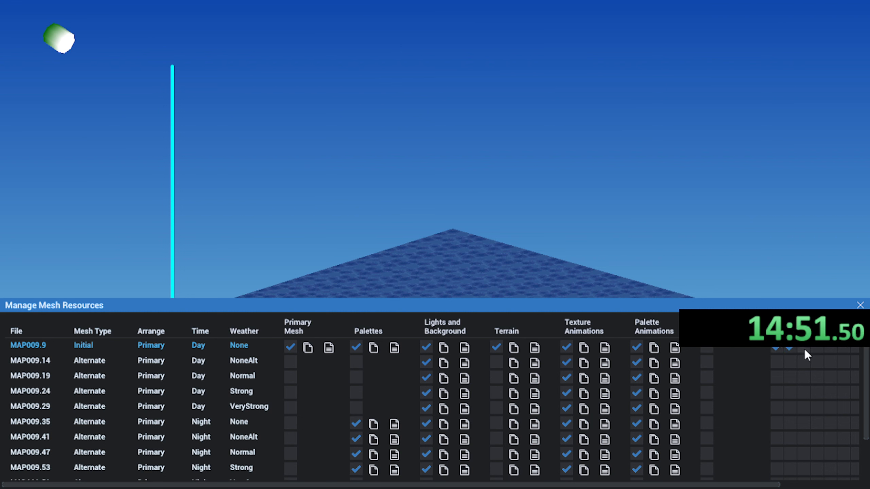
left_click(814, 349)
left_click_drag(749, 486, 832, 485)
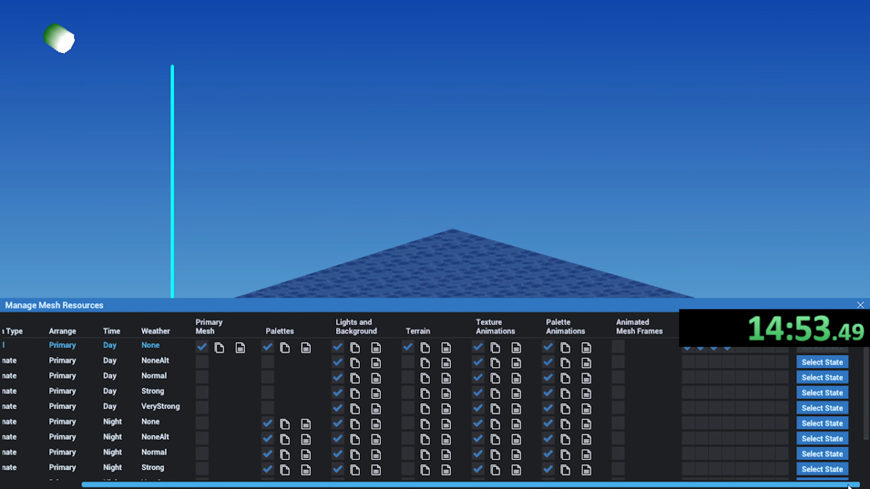
left_click(741, 348)
left_click(754, 348)
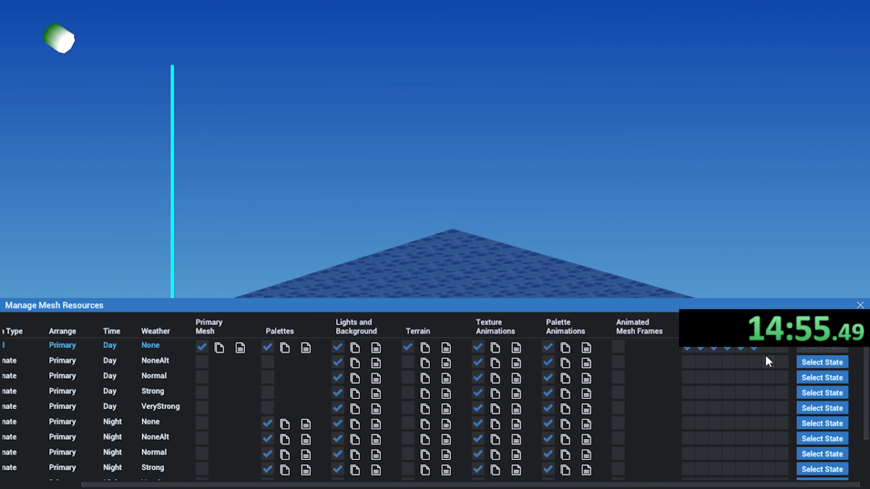
left_click(767, 348)
left_click(781, 348)
left_click_drag(617, 486, 537, 485)
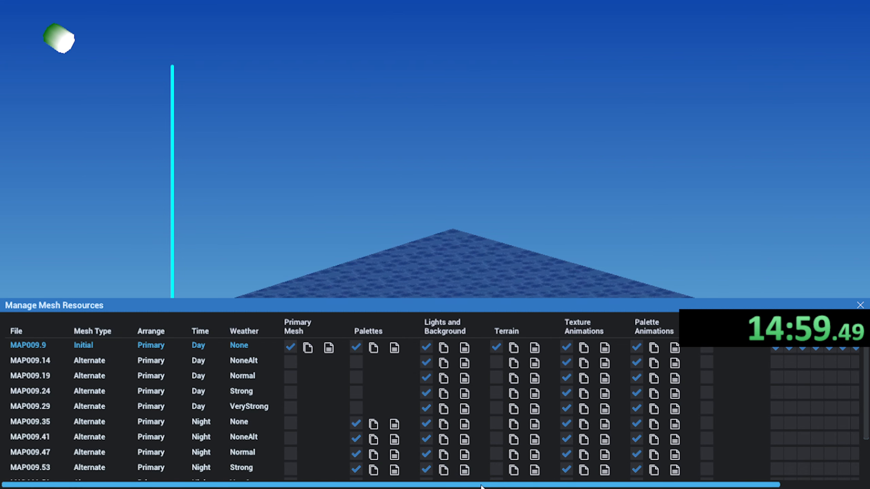
left_click(860, 305)
Step: Check which animated meshes are available for polygon editing and view the water surface and terrain overlay from several angles
scroll(379, 256, "up", 3)
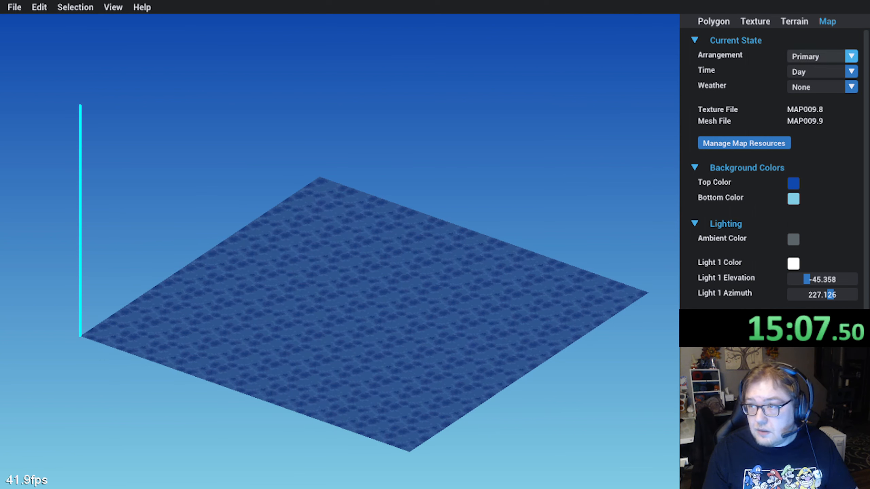
left_click(714, 20)
left_click(851, 40)
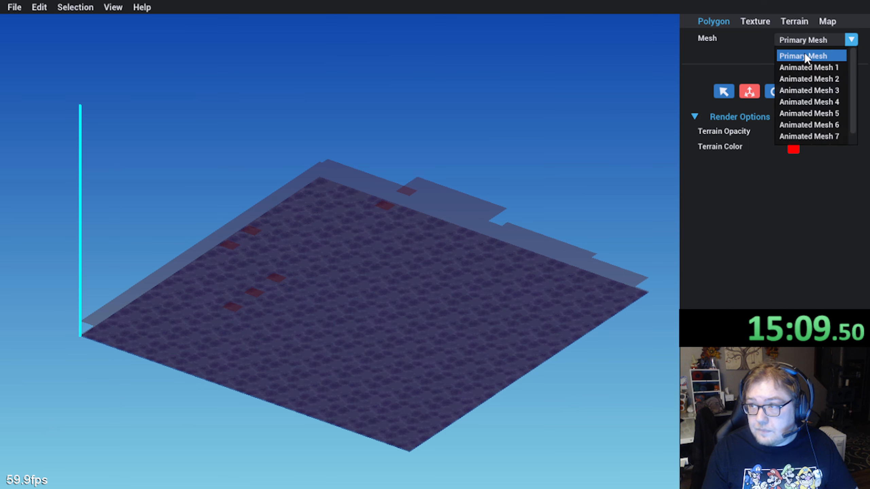
scroll(817, 68, "up", 1)
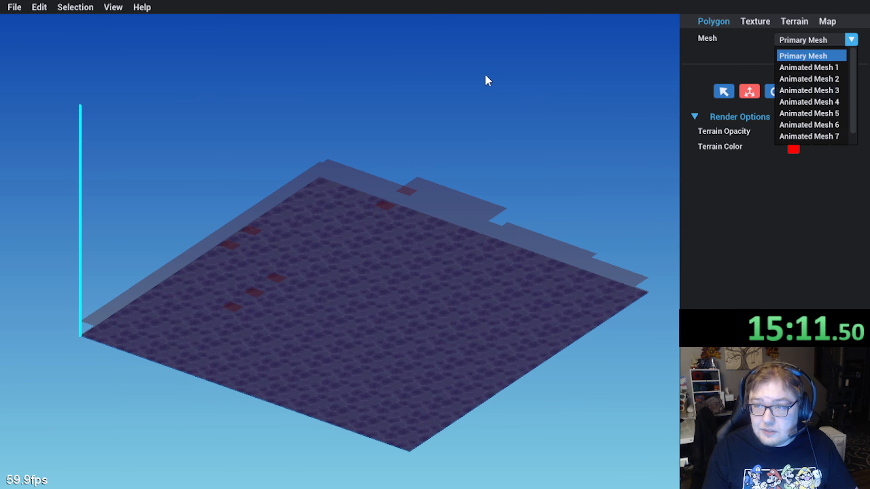
right_click_drag(363, 240, 370, 216)
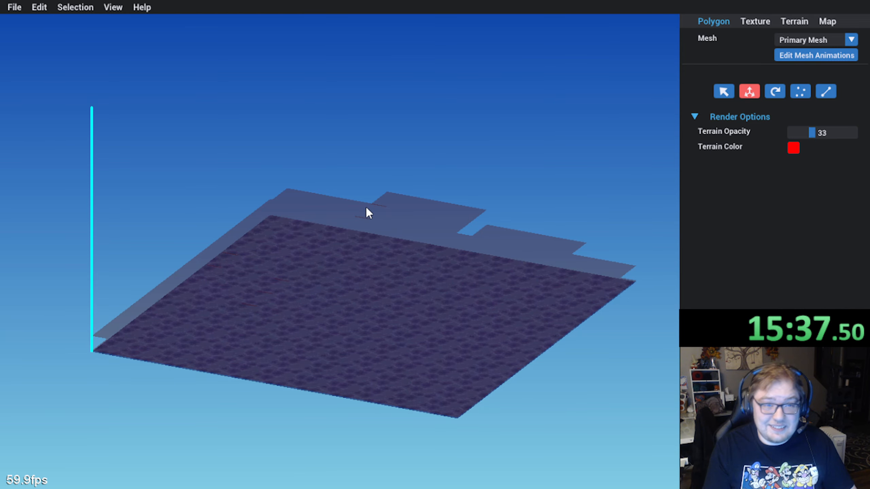
middle_click_drag(367, 207, 249, 295)
middle_click_drag(456, 183, 319, 233)
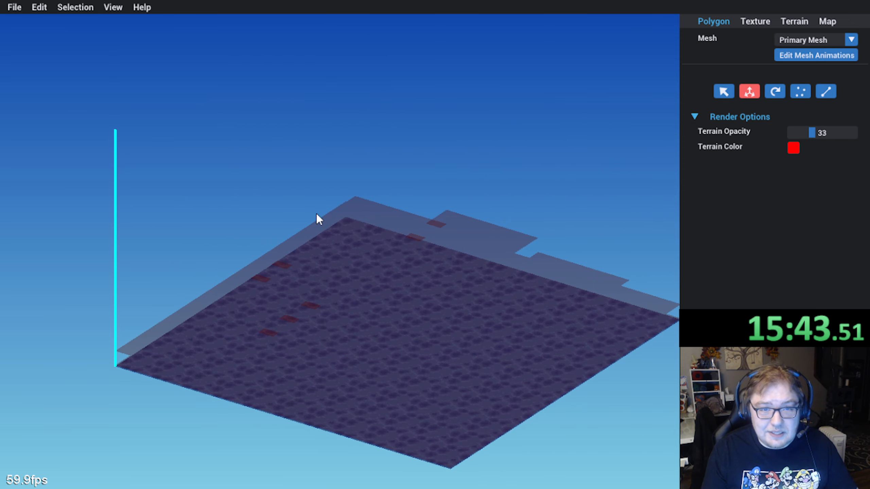
Step: Try to open the mesh animation editor for Animated Mesh 1
left_click(847, 39)
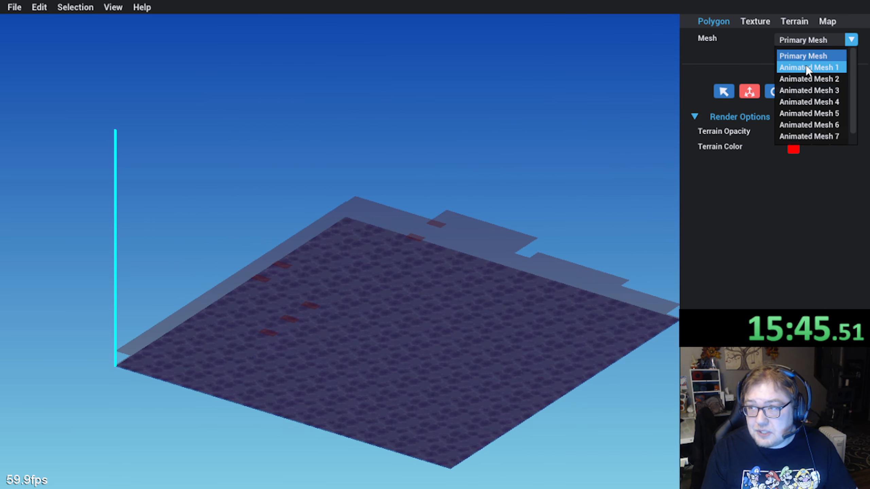
left_click(805, 68)
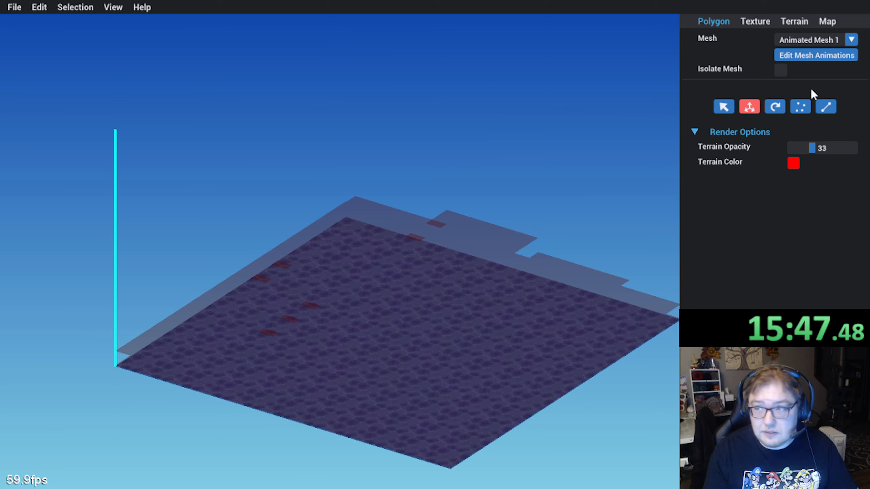
left_click(798, 56)
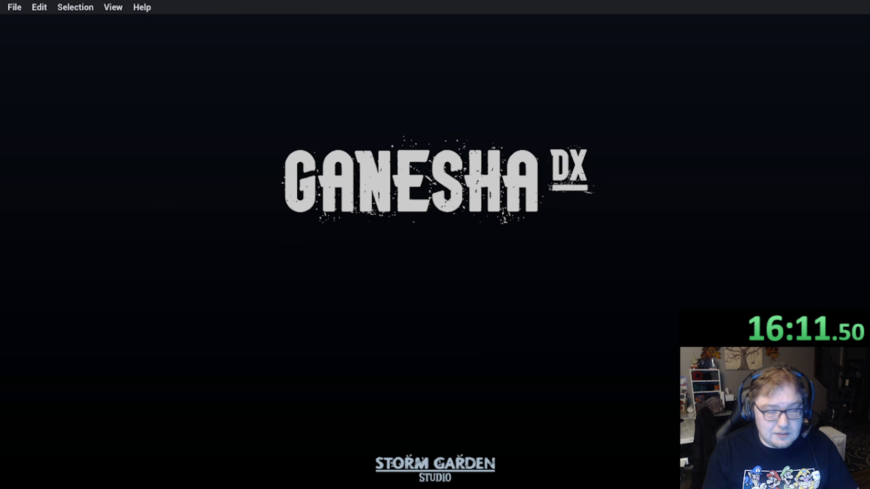
Step: Open the map file MAP009.GNS and bring the whole arena into view
left_click(15, 9)
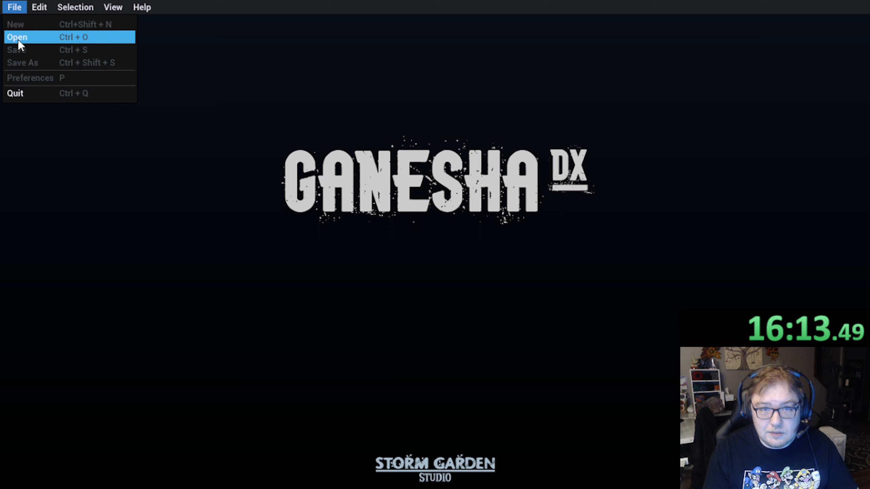
left_click(18, 39)
left_click(408, 183)
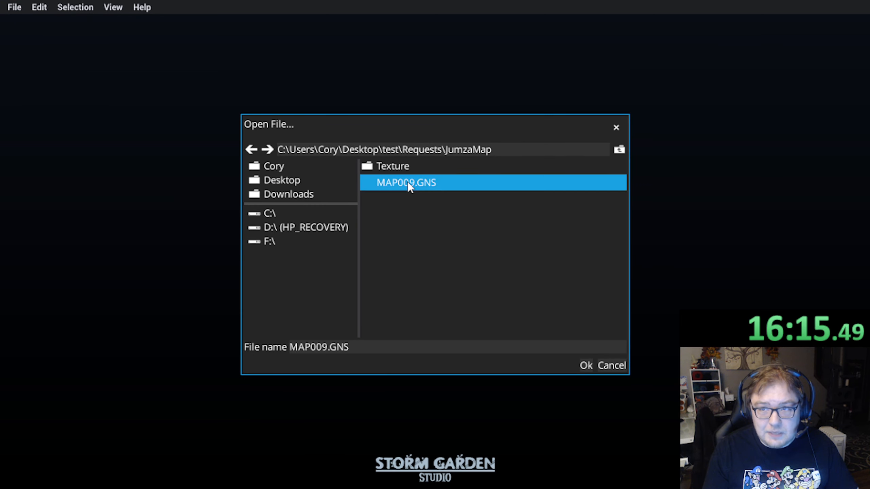
double_click(408, 182)
middle_click_drag(401, 183, 360, 284)
scroll(212, 250, "up", 5)
middle_click_drag(359, 285, 330, 263)
Step: Enable animated meshes for the initial state MAP009.9 and close the mesh resource manager
left_click(720, 25)
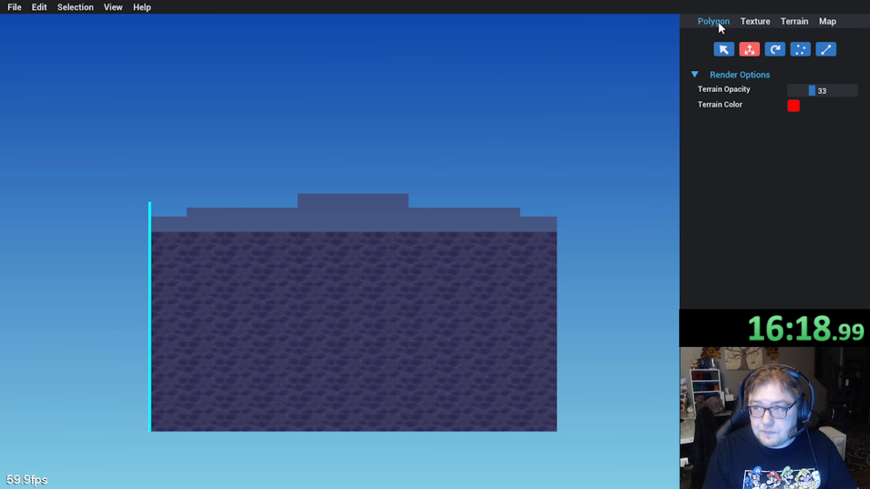
left_click(822, 20)
left_click(746, 141)
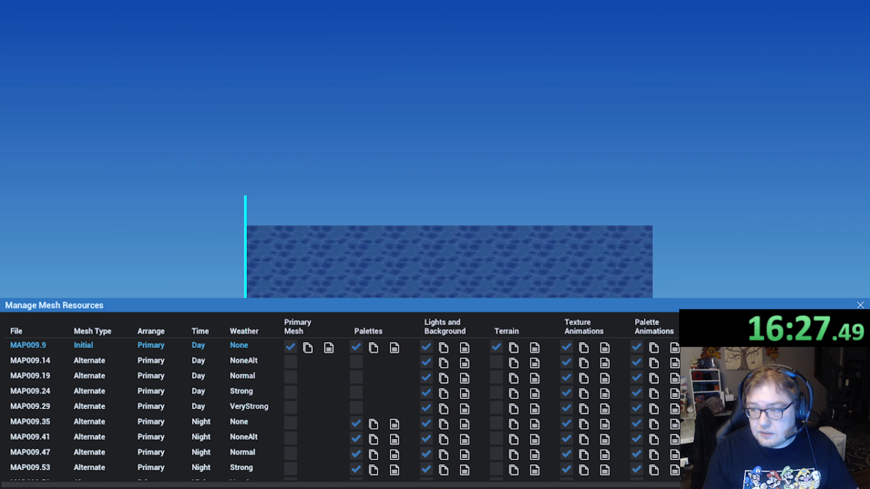
scroll(340, 395, "right", 3)
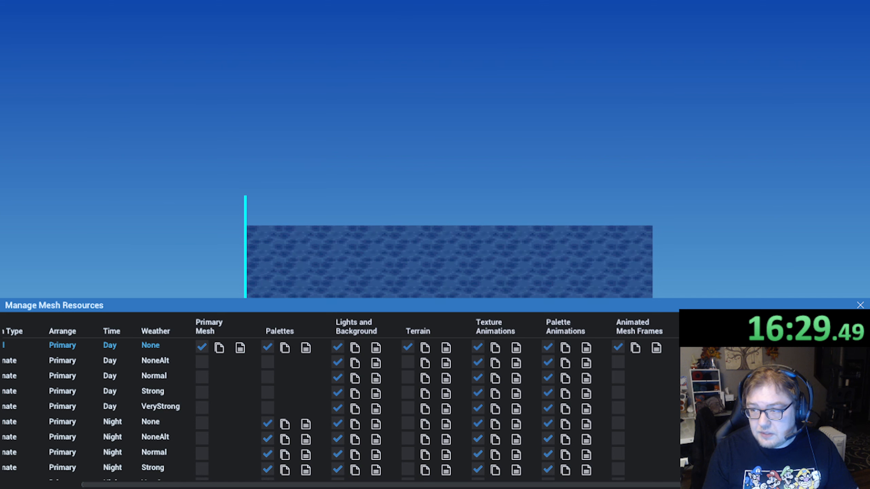
left_click(860, 305)
Step: Switch to Animated Mesh 1 and add a textured quad polygon to it
left_click(725, 14)
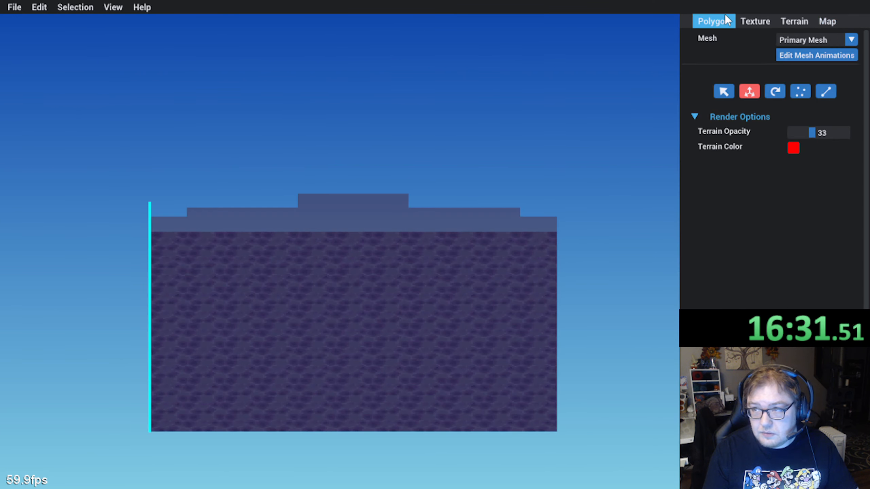
left_click(829, 38)
left_click(815, 65)
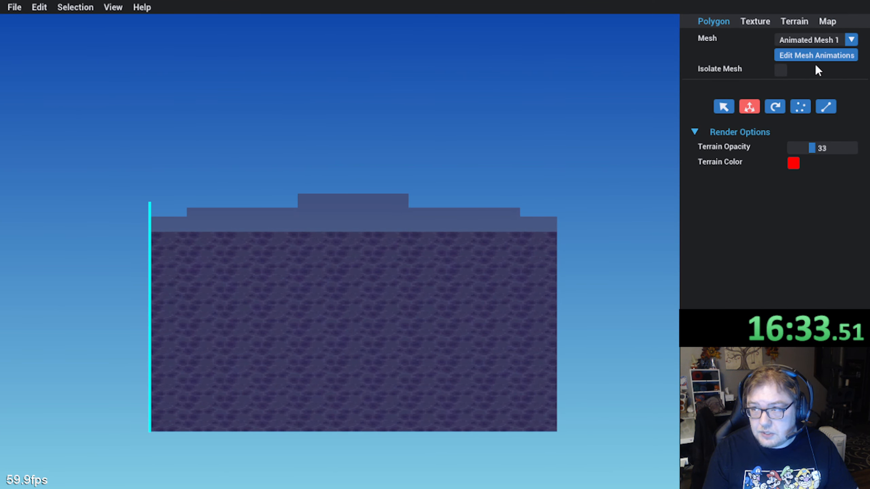
left_click(39, 7)
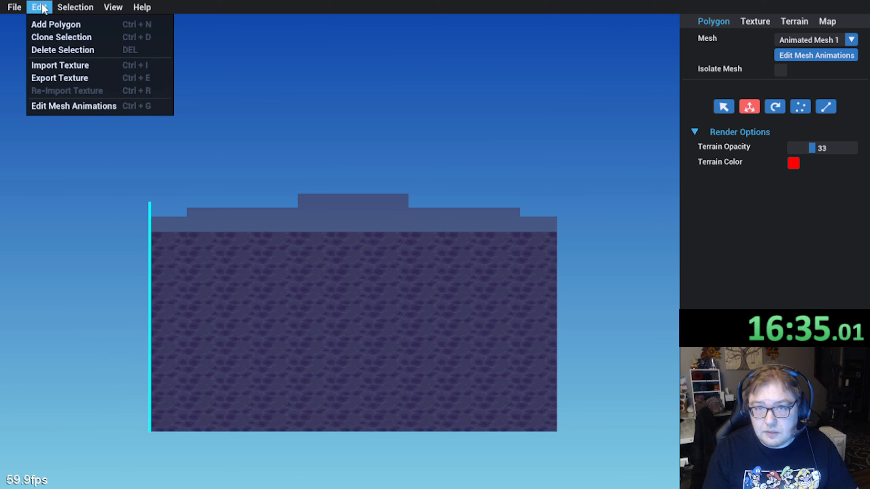
left_click(52, 24)
left_click(115, 106)
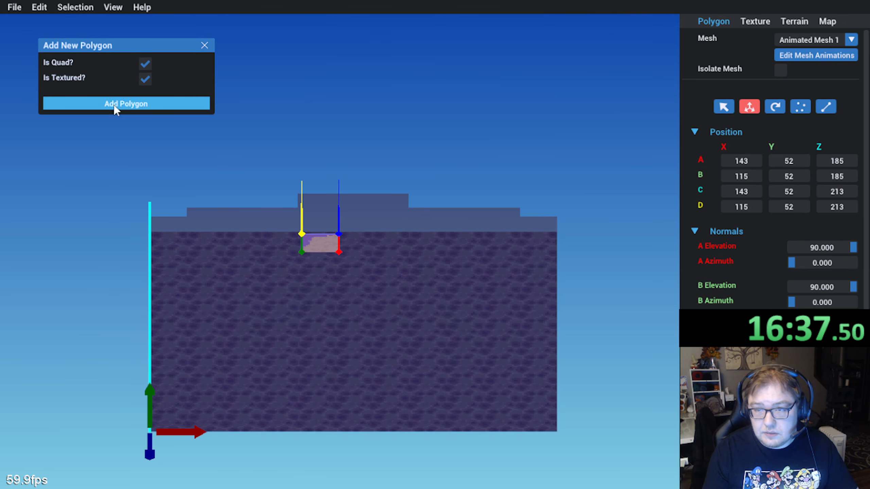
left_click(205, 46)
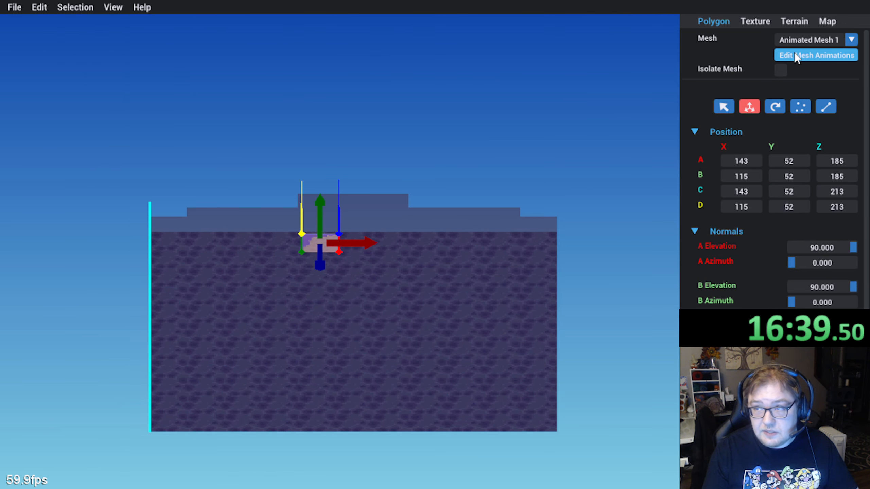
Step: Stop animation playback in the mesh animation settings of Animated Mesh 1 and close them
left_click(816, 55)
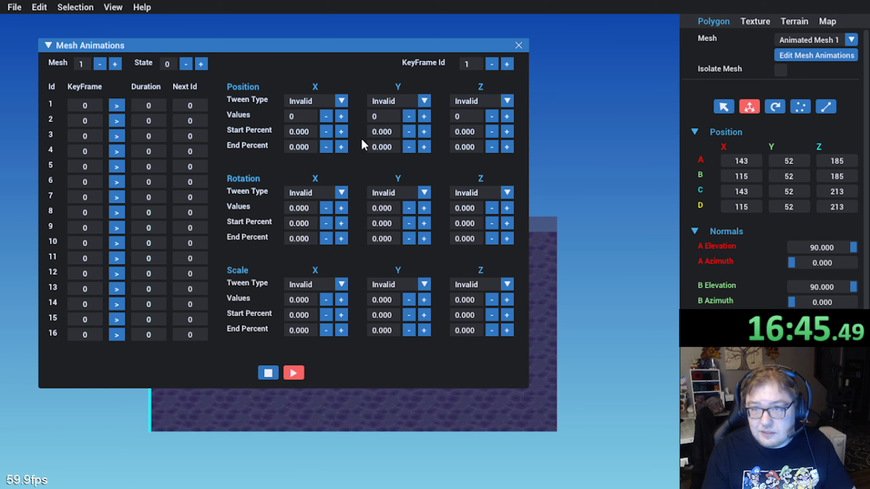
left_click(268, 373)
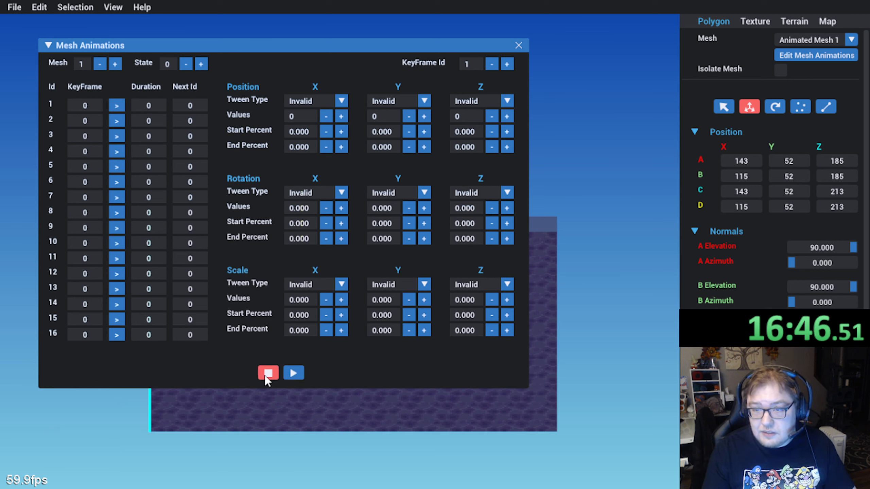
left_click(519, 45)
Step: Move the new quad along Z to the arena's near edge, with its vertices at Z -1 and 27
left_click(337, 120)
middle_click_drag(337, 121, 319, 222)
left_click(322, 229)
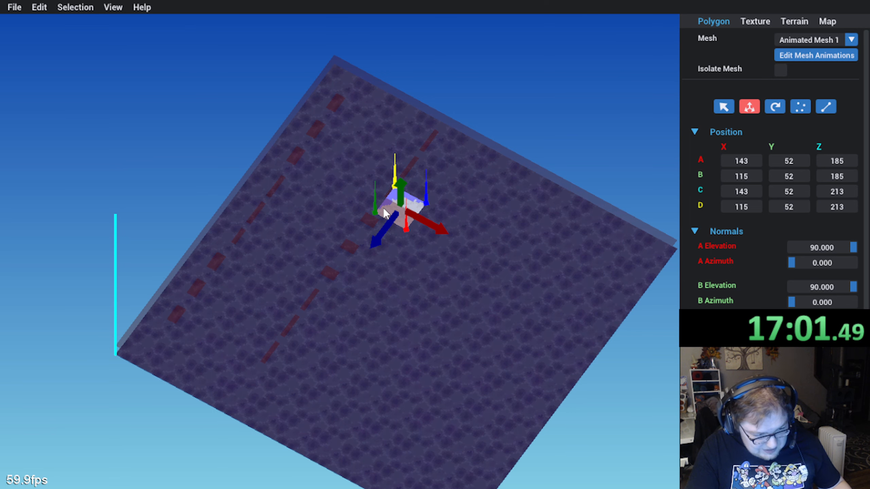
middle_click_drag(349, 263, 388, 222)
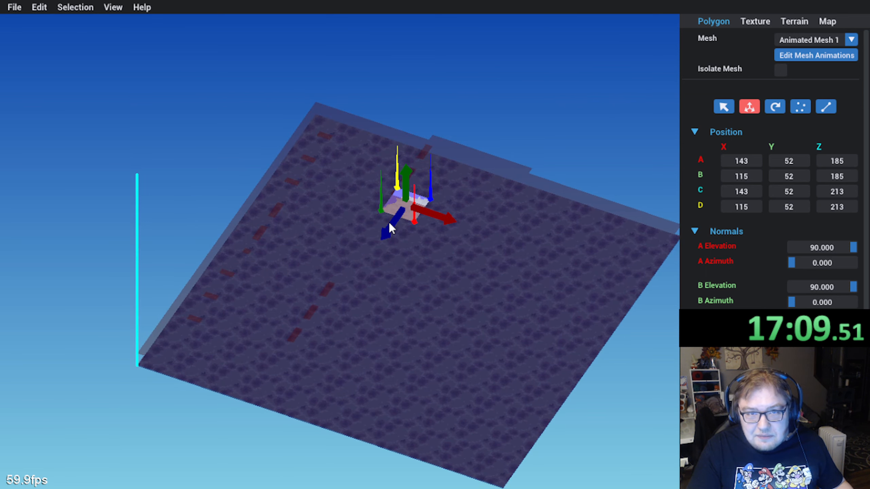
middle_click_drag(390, 225, 356, 205)
left_click_drag(406, 204, 285, 248)
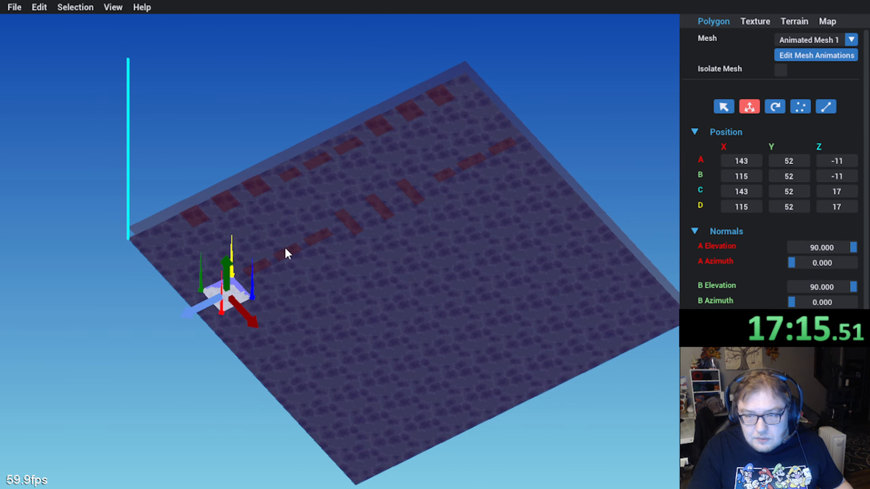
middle_click_drag(285, 248, 291, 310)
middle_click_drag(330, 411, 313, 477)
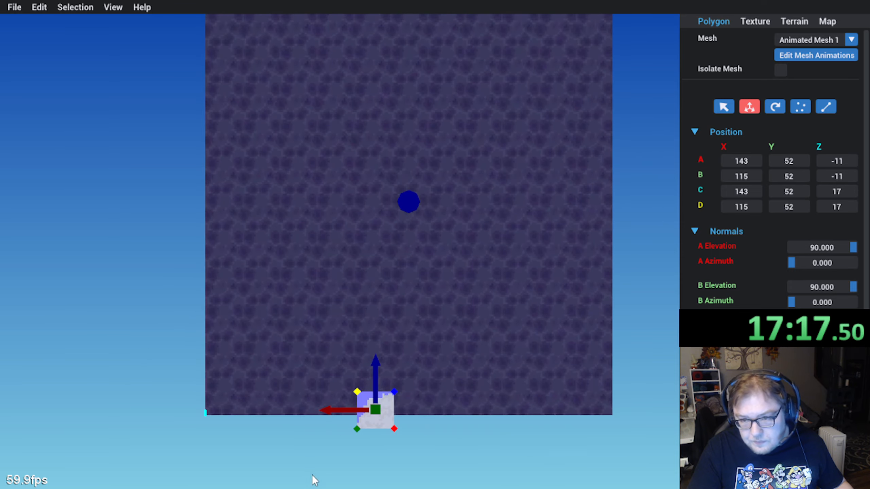
left_click_drag(375, 362, 380, 347)
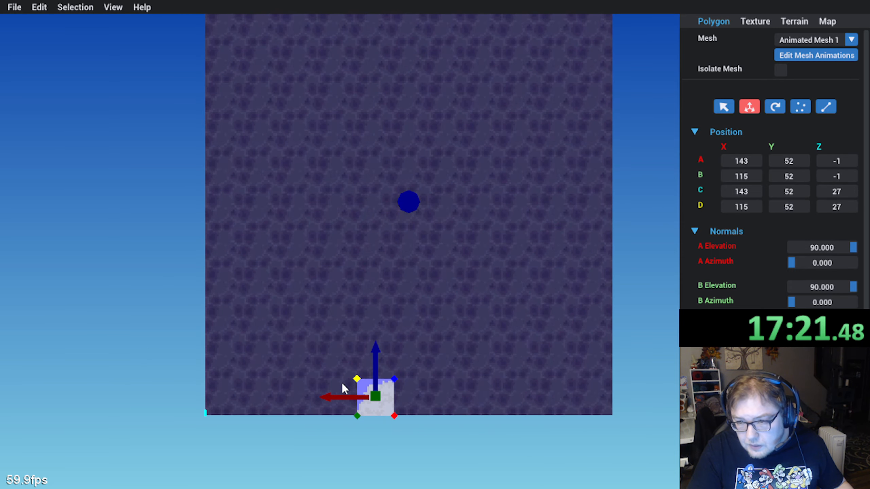
Step: Lower the quad to Y 0 and align it along Z so its vertices sit at 0 and 28
middle_click_drag(341, 380, 201, 106)
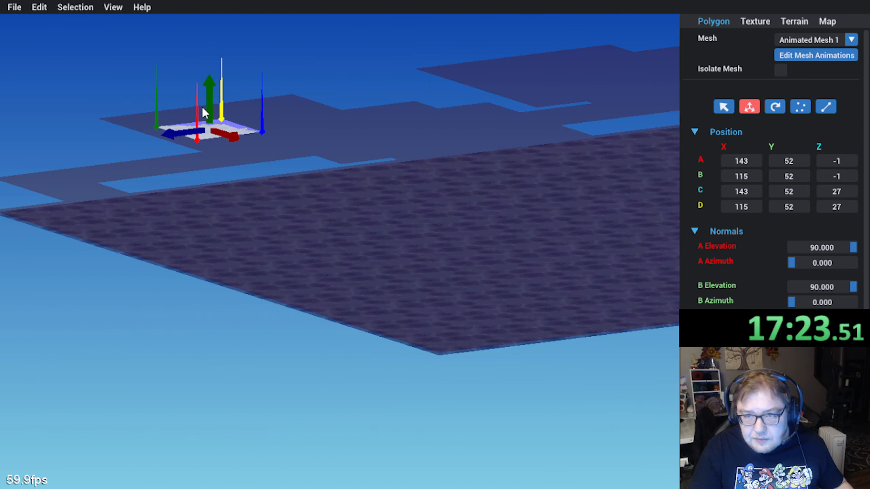
left_click_drag(211, 99, 210, 226)
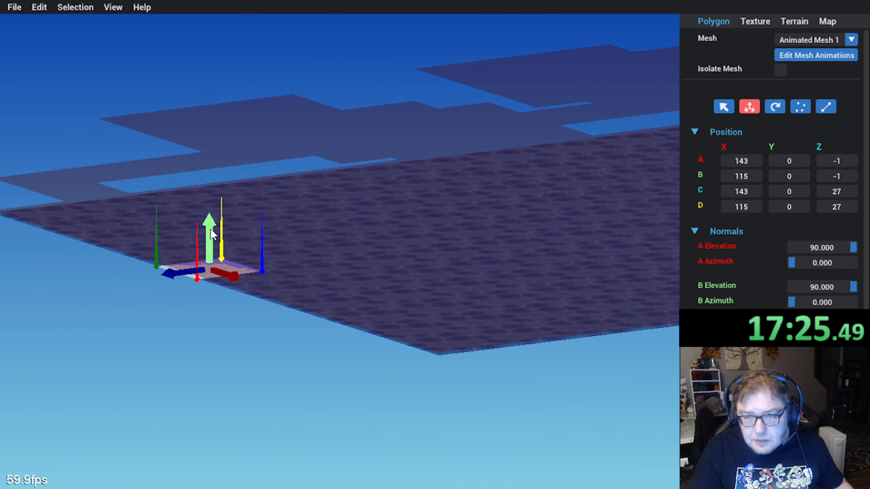
scroll(211, 239, "up", 3)
middle_click_drag(211, 238, 299, 317)
left_click_drag(298, 265, 304, 266)
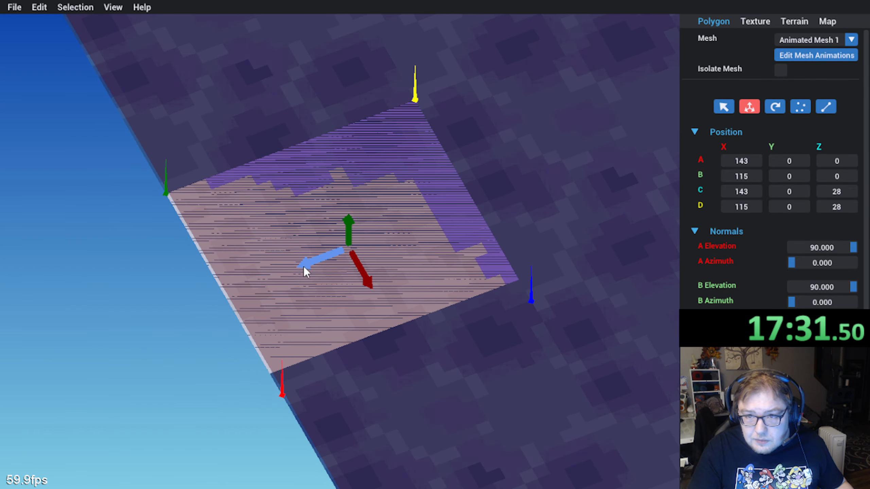
Step: Move the quad along X into the arena's origin corner, with its vertices at X 0 and 28
middle_click_drag(303, 267, 390, 315)
left_click_drag(400, 307, 287, 279)
middle_click_drag(254, 281, 311, 320)
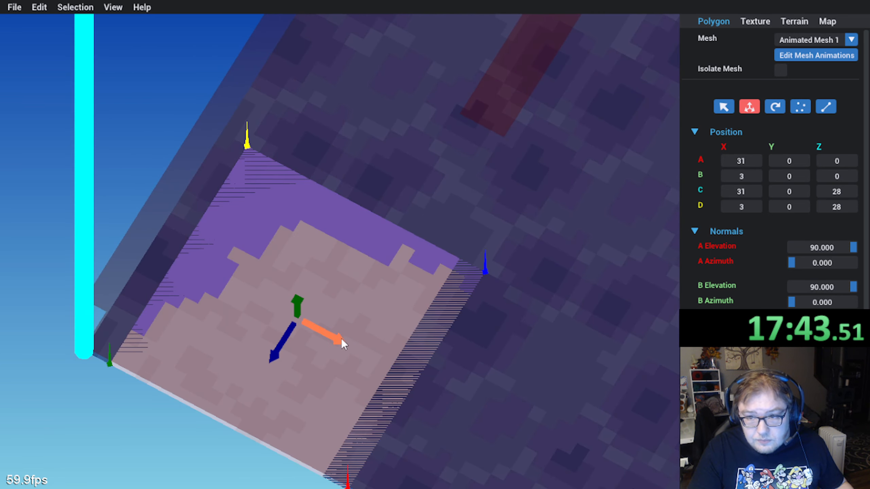
left_click_drag(341, 338, 324, 331)
middle_click_drag(324, 331, 300, 316)
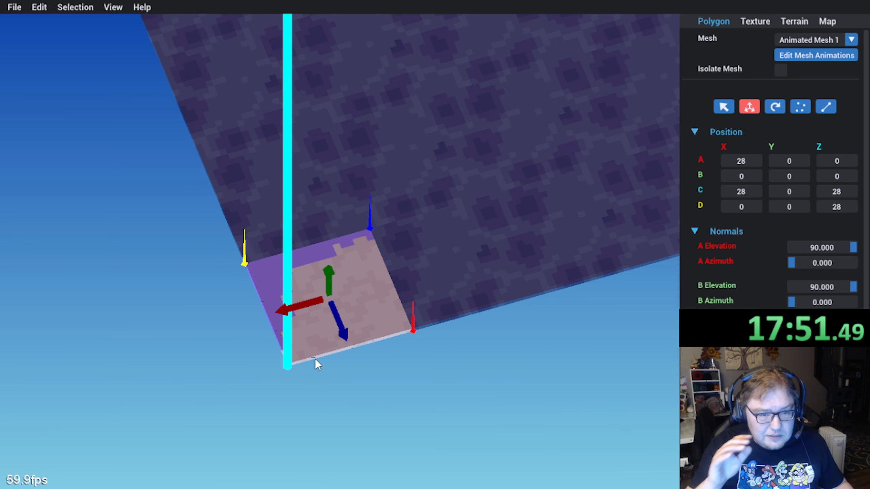
Step: Examine the quad's placement at the origin corner against the water surface and terrain overlay from several angles
middle_click_drag(315, 359, 259, 318)
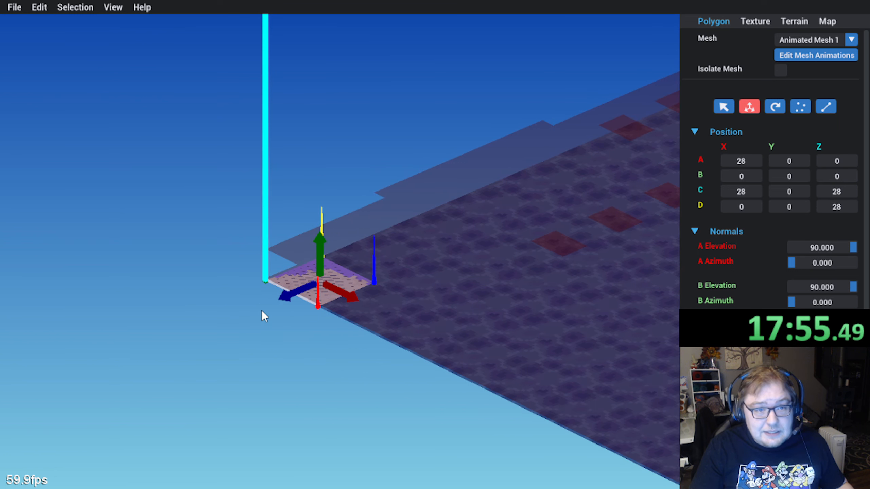
middle_click_drag(264, 263, 257, 317)
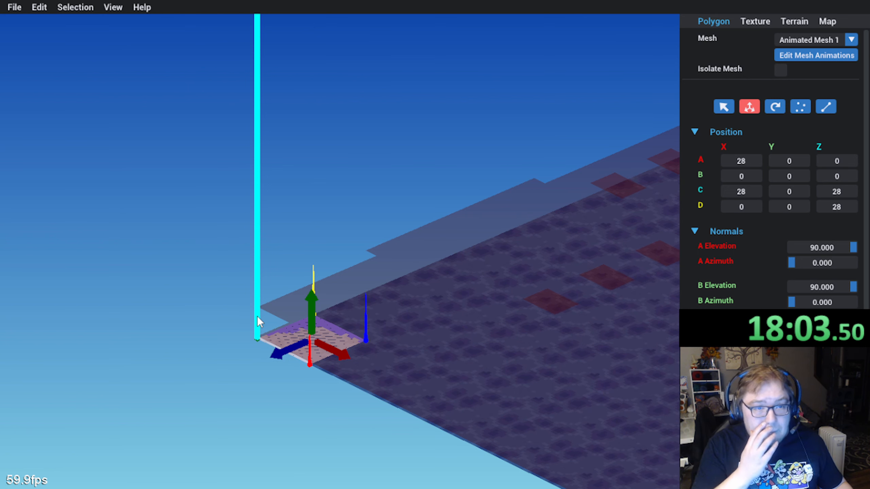
scroll(257, 312, "down", 1)
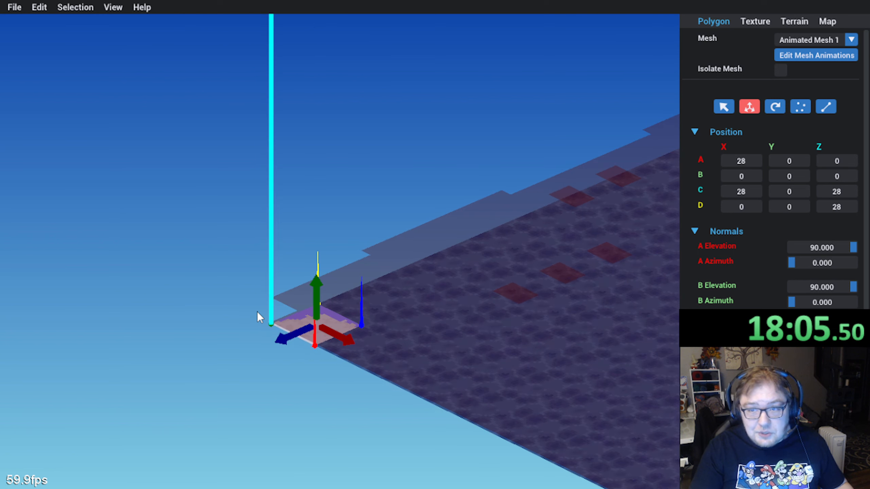
middle_click_drag(259, 299, 224, 318)
right_click_drag(224, 318, 230, 319)
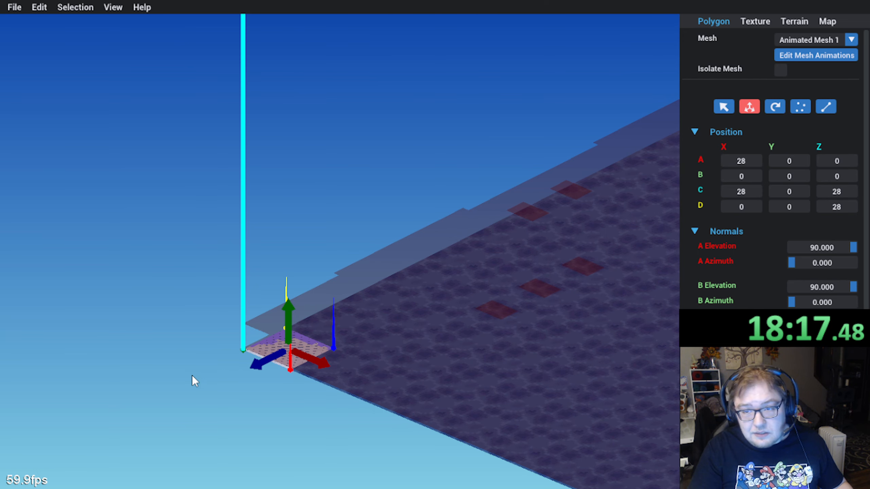
middle_click_drag(151, 371, 92, 376)
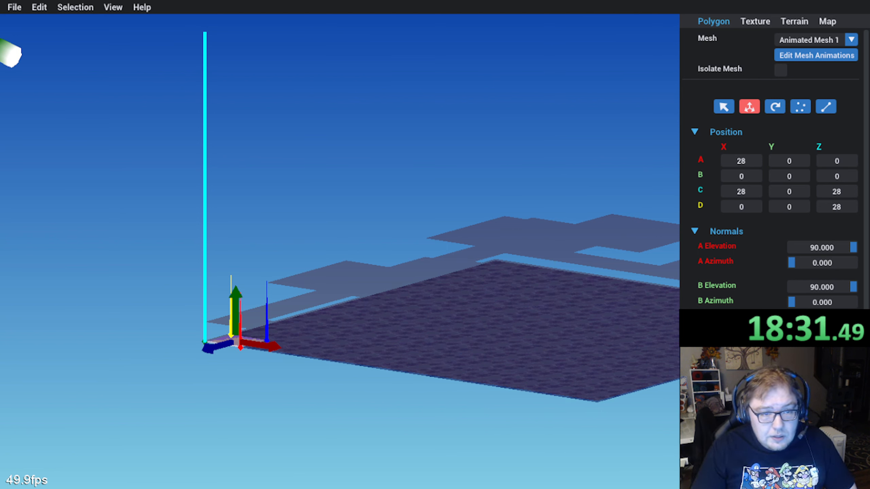
key("Up")
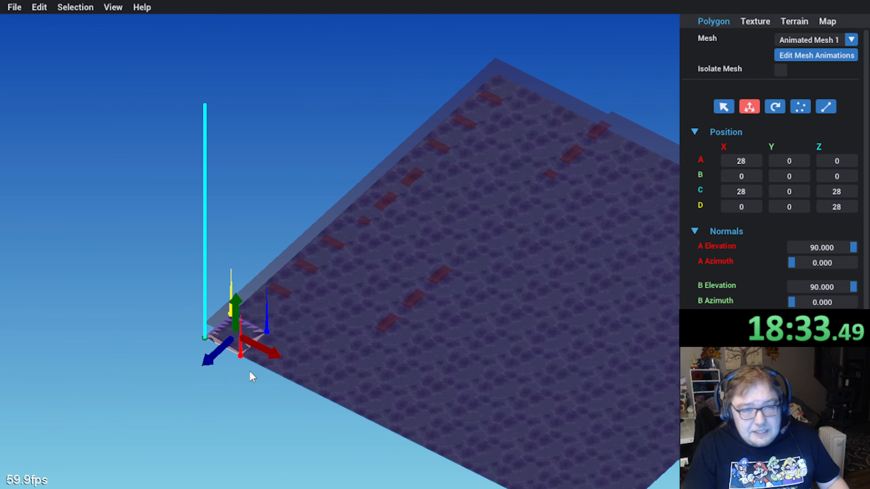
middle_click_drag(250, 371, 295, 425)
middle_click_drag(341, 319, 385, 284)
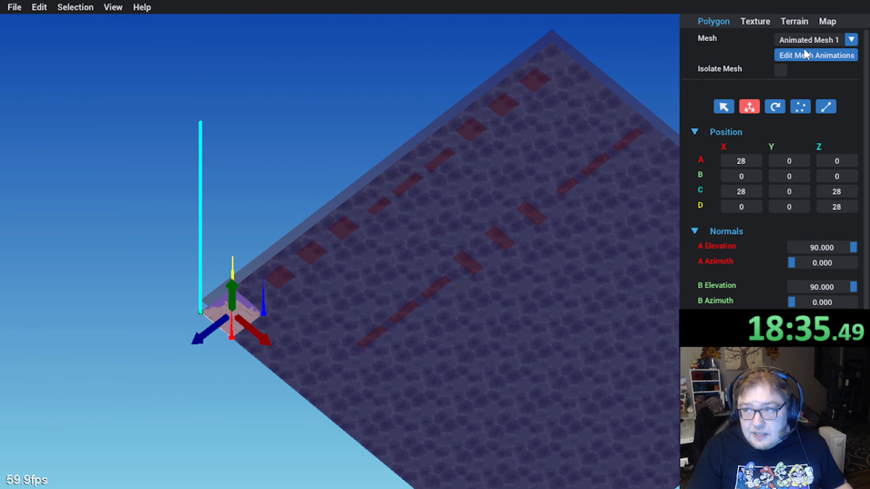
Step: Look through texture pages 1, 2 and 3 for the selected quad, trying texture palette 1
left_click(752, 23)
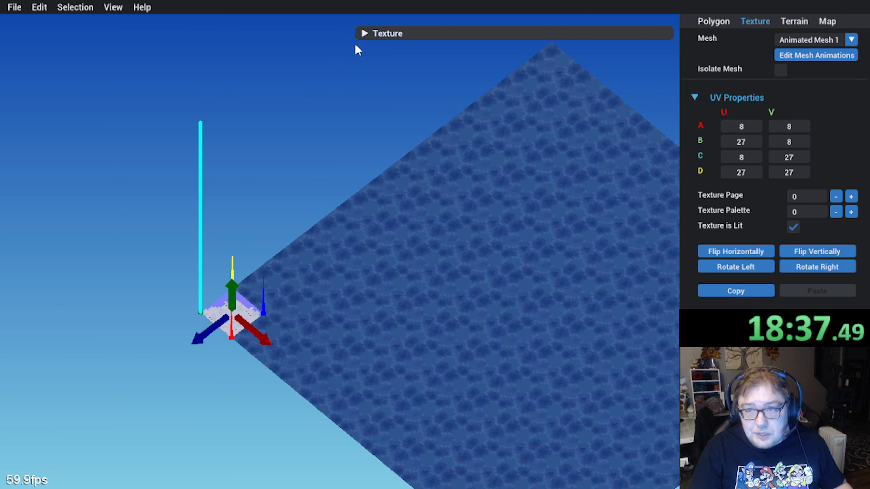
left_click(364, 33)
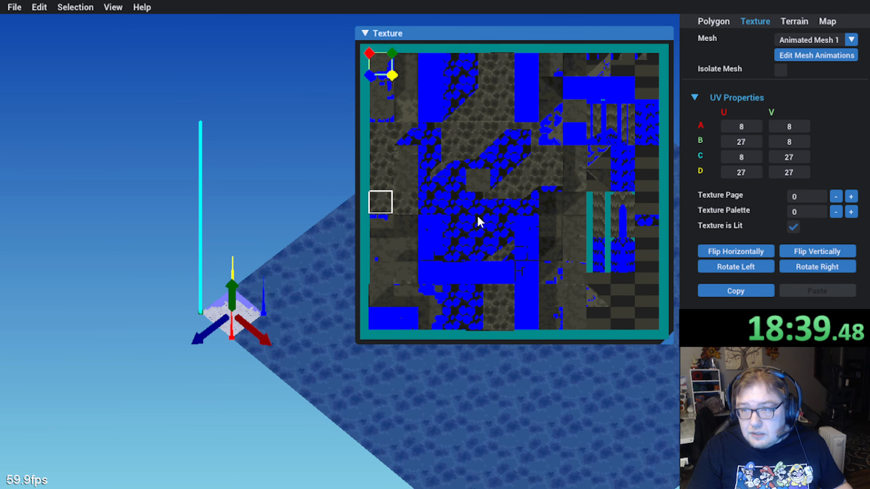
left_click(851, 196)
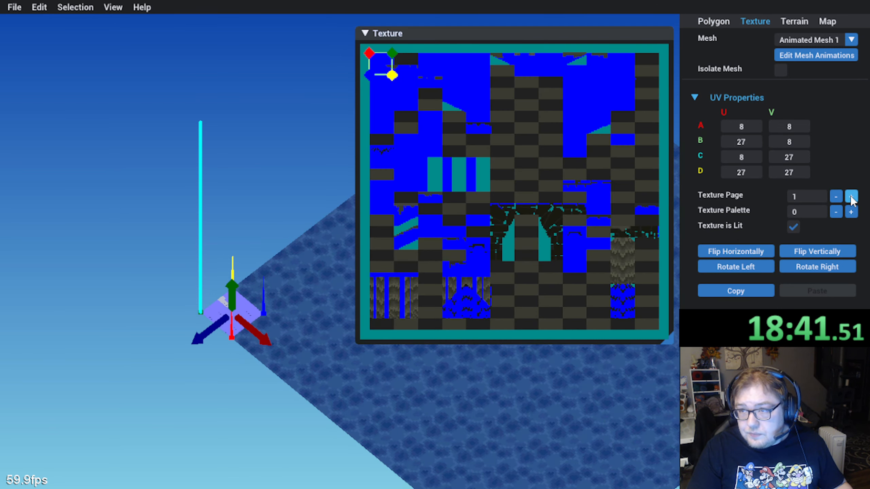
left_click(851, 212)
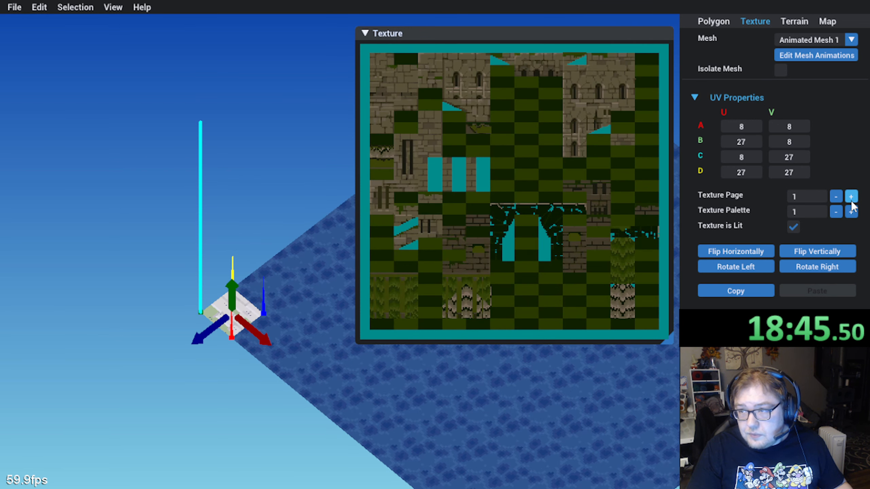
left_click(851, 199)
left_click(836, 198)
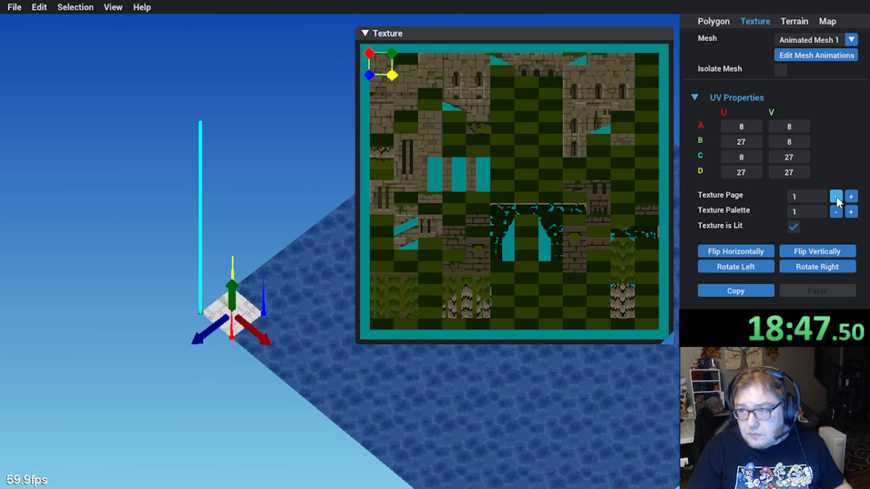
left_click(851, 198)
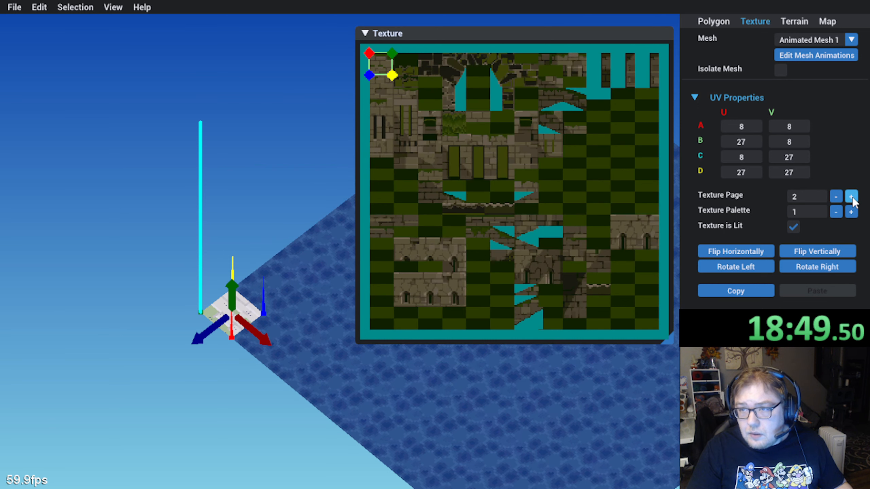
left_click(852, 200)
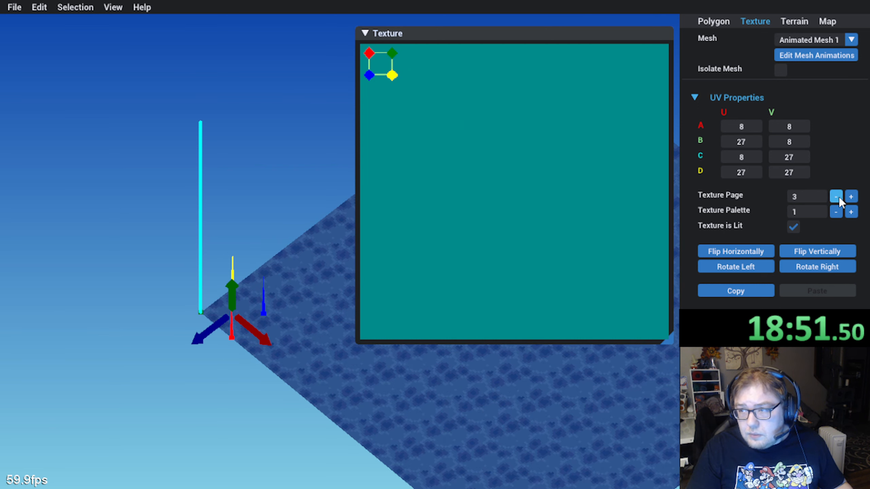
left_click(836, 197)
Step: Compare texture palettes 2 through 10 on texture page 2
left_click(851, 212)
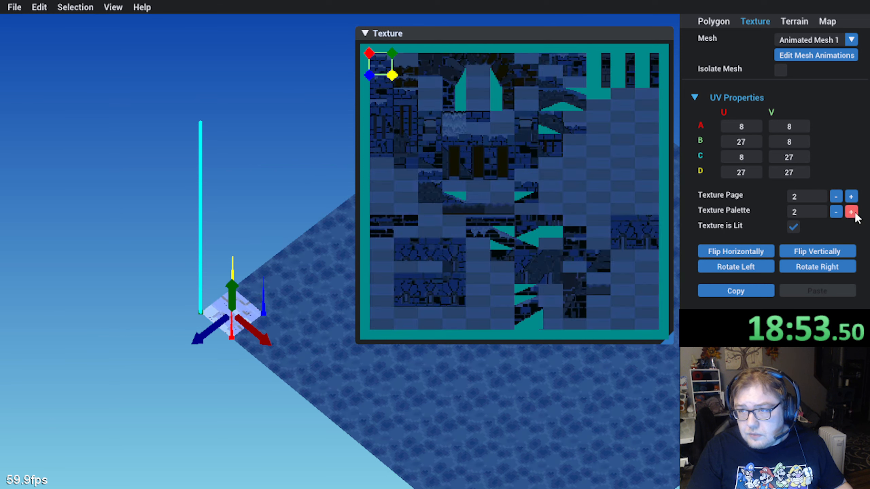
left_click(853, 214)
left_click(853, 213)
left_click(853, 214)
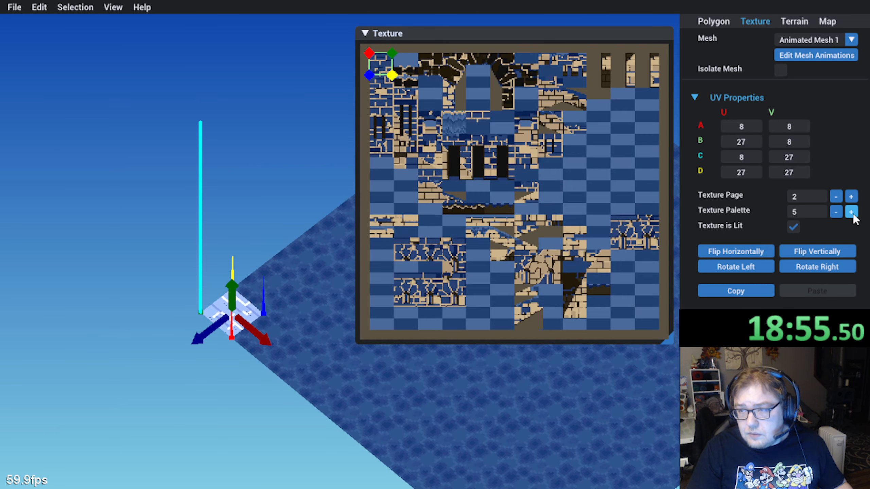
left_click(852, 213)
left_click(853, 213)
left_click(852, 213)
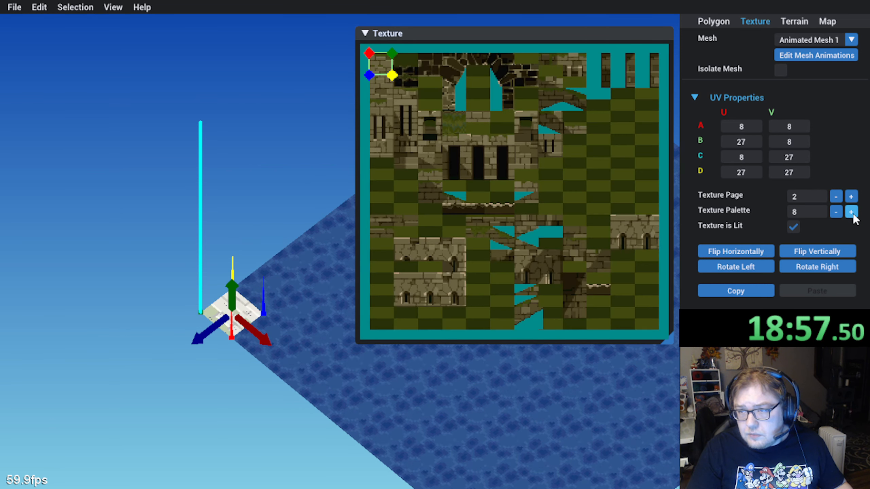
left_click(852, 213)
left_click(852, 214)
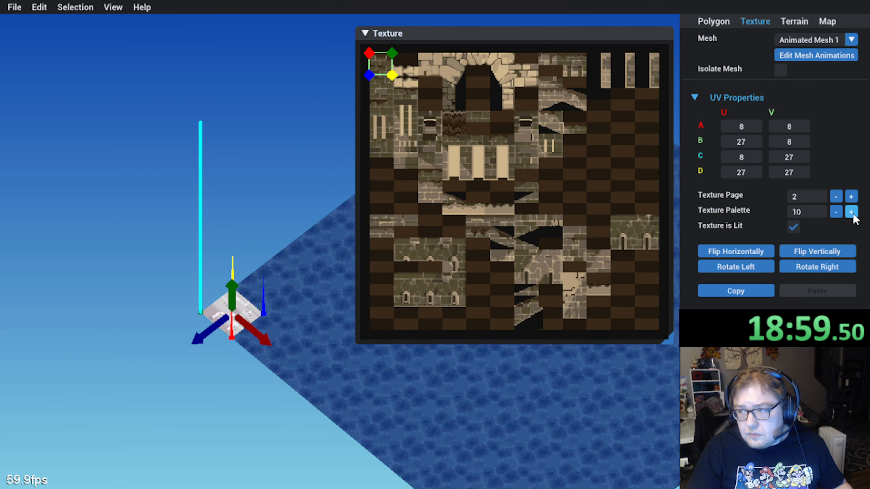
Step: Try texture palette 4 and return the quad to texture page 0
left_click(836, 211)
left_click(836, 212)
left_click(835, 212)
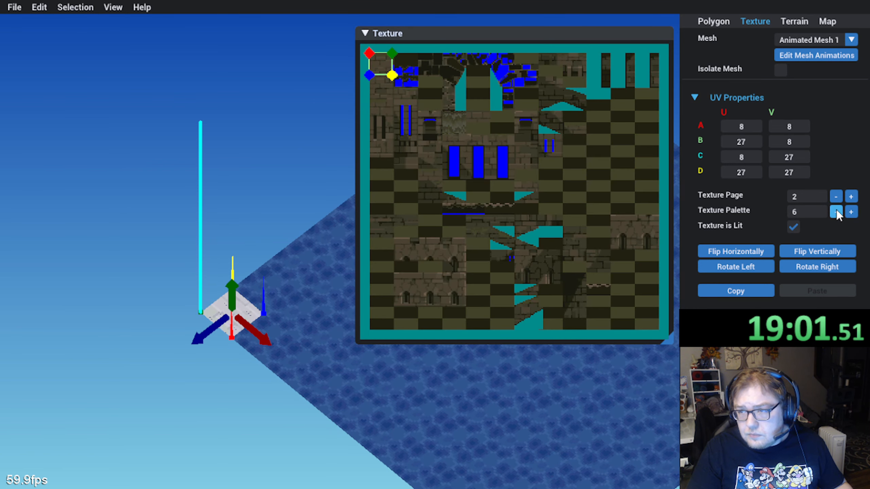
left_click(836, 211)
left_click(835, 211)
left_click(836, 212)
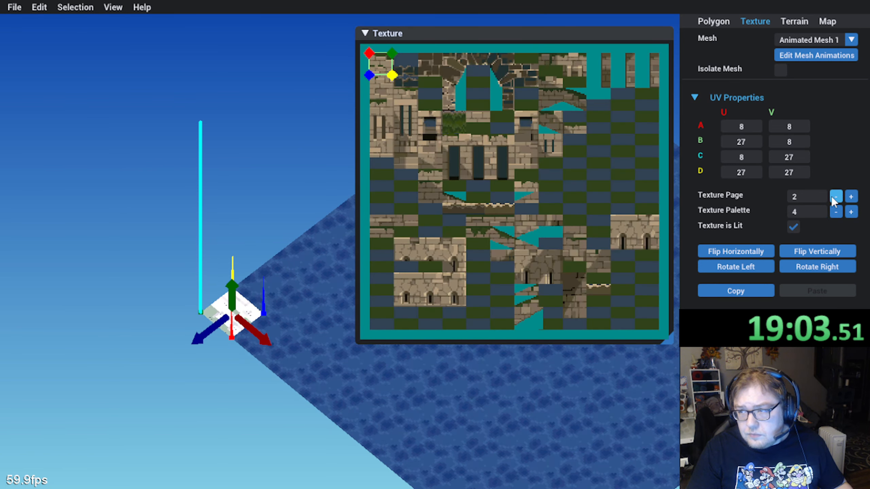
left_click(831, 196)
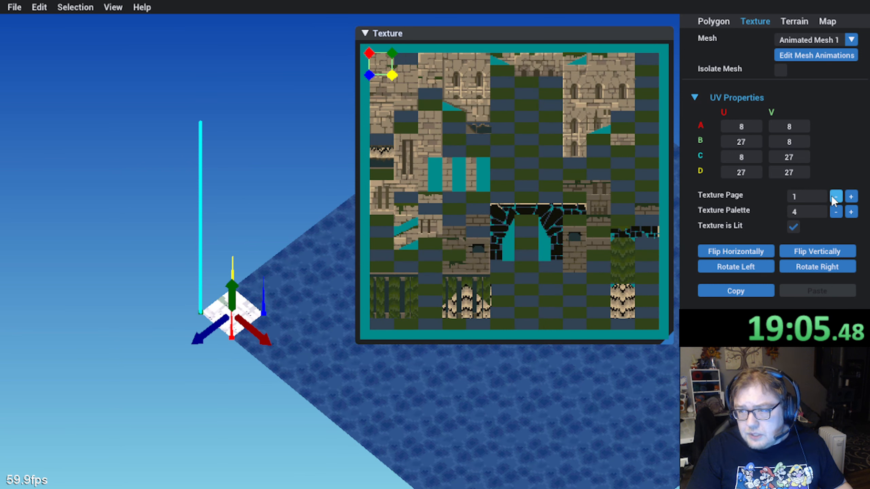
left_click(836, 197)
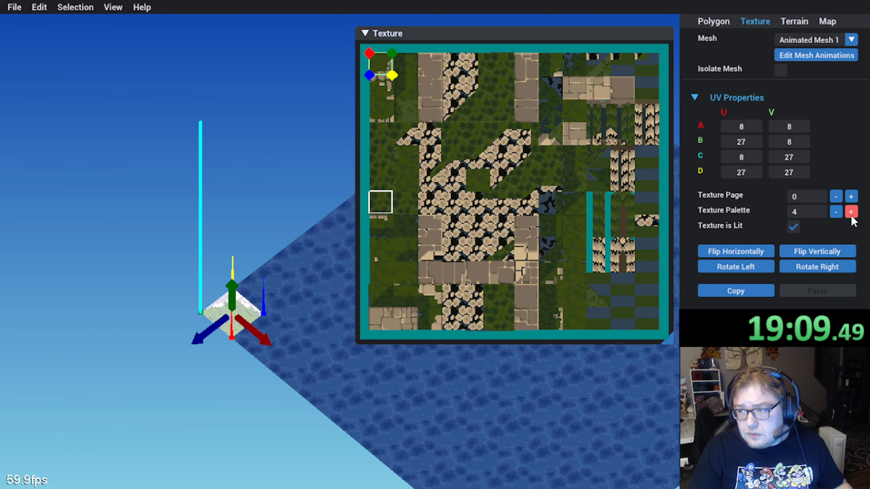
Step: Preview the lower texture palettes on texture page 0, going back down to palette 0
left_click(851, 212)
left_click(835, 212)
left_click(835, 212)
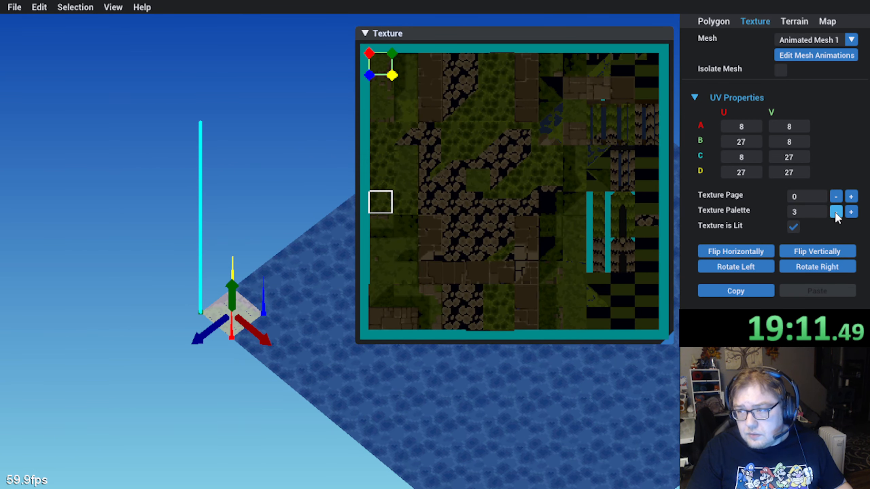
left_click(836, 212)
left_click(835, 212)
left_click(835, 212)
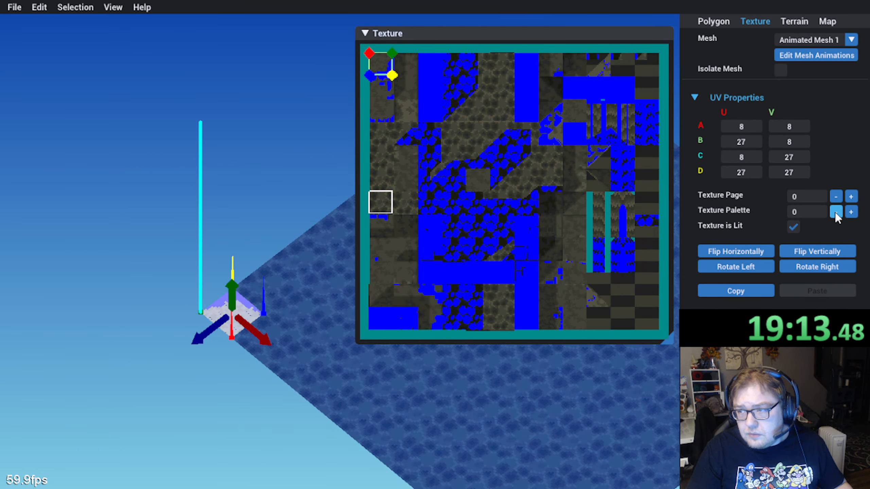
Step: Set the quad's texture palette to 10 on texture page 0
left_click(852, 212)
left_click(851, 212)
left_click(851, 212)
left_click(851, 212)
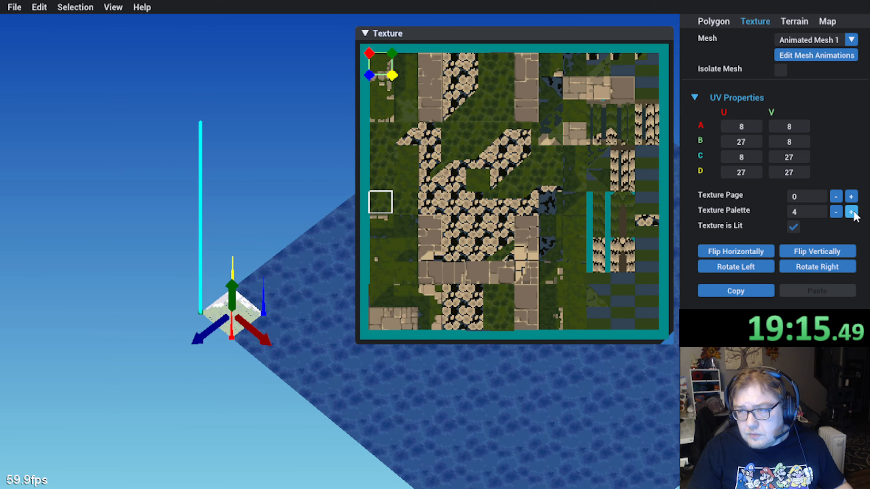
left_click(852, 212)
left_click(852, 212)
left_click(851, 212)
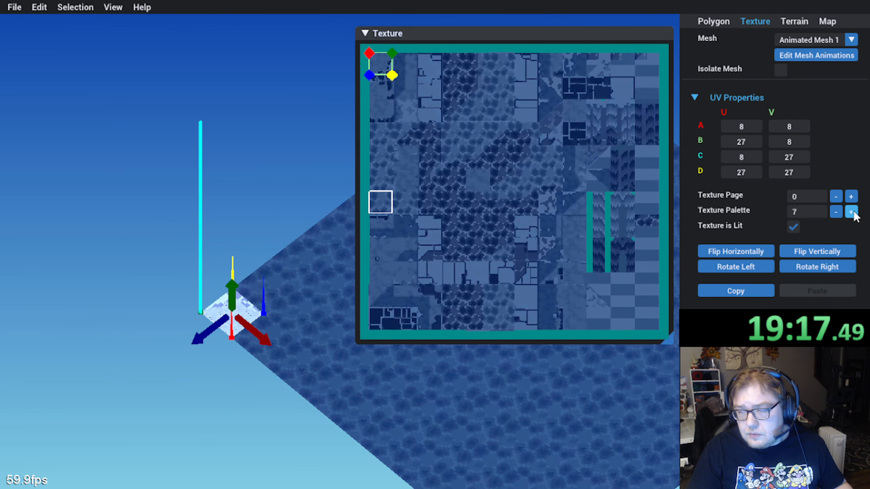
left_click(852, 212)
left_click(852, 212)
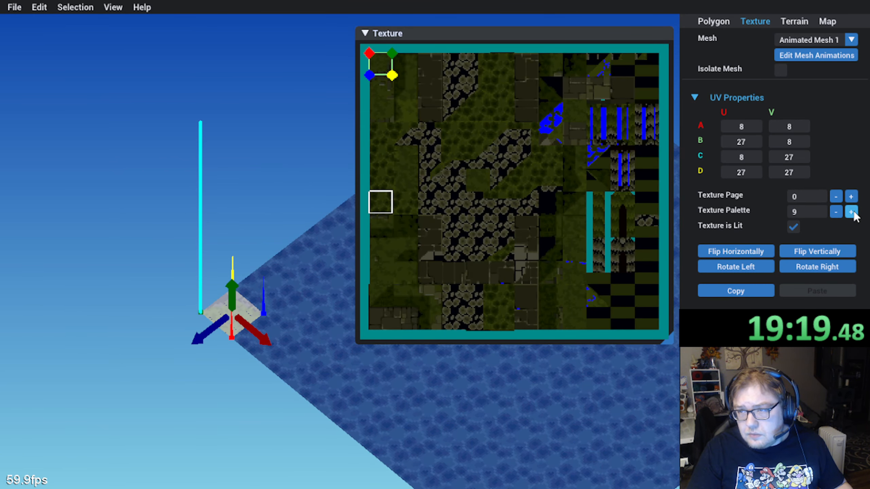
left_click(852, 212)
Step: Move the quad's UV square onto the grey stone paving tile, spanning U 49 to 68 and V 188 to 207
scroll(447, 143, "up", 5)
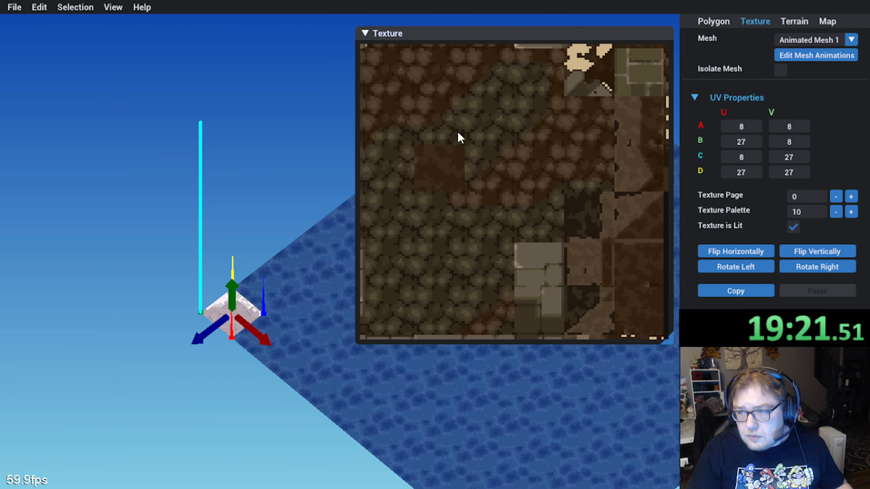
middle_click_drag(469, 206, 537, 122)
middle_click_drag(509, 190, 566, 113)
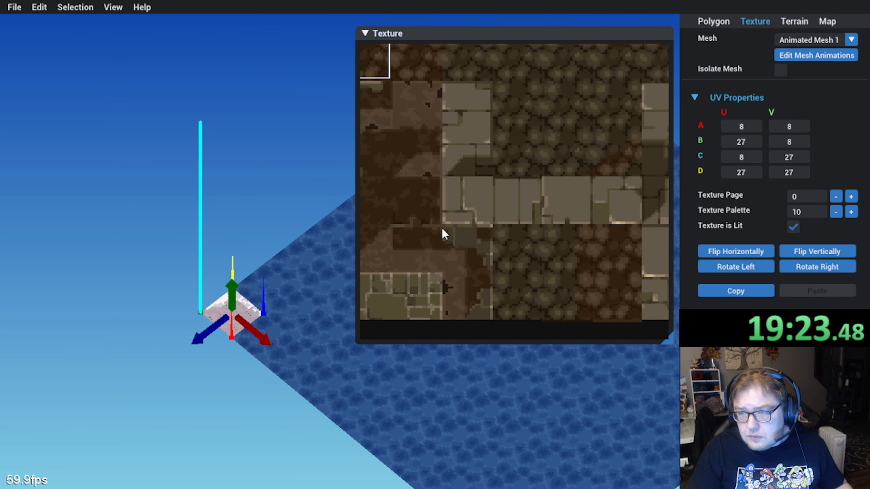
scroll(445, 230, "down", 1)
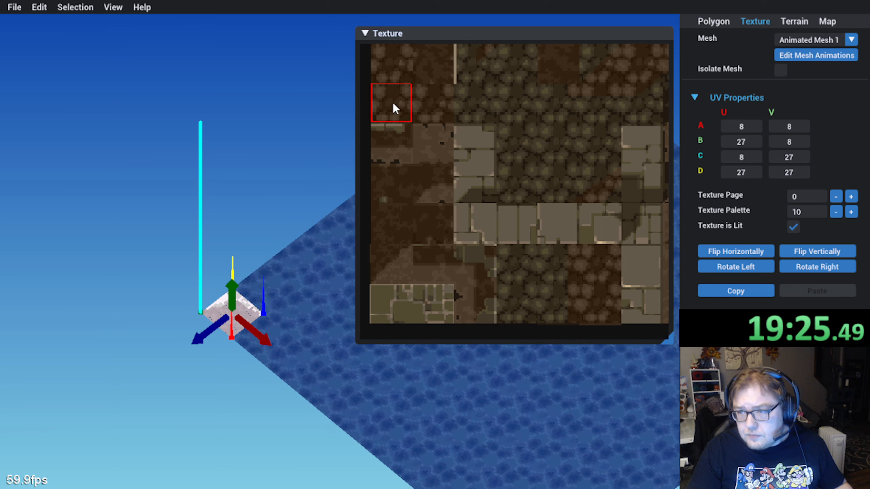
scroll(419, 142, "down", 4)
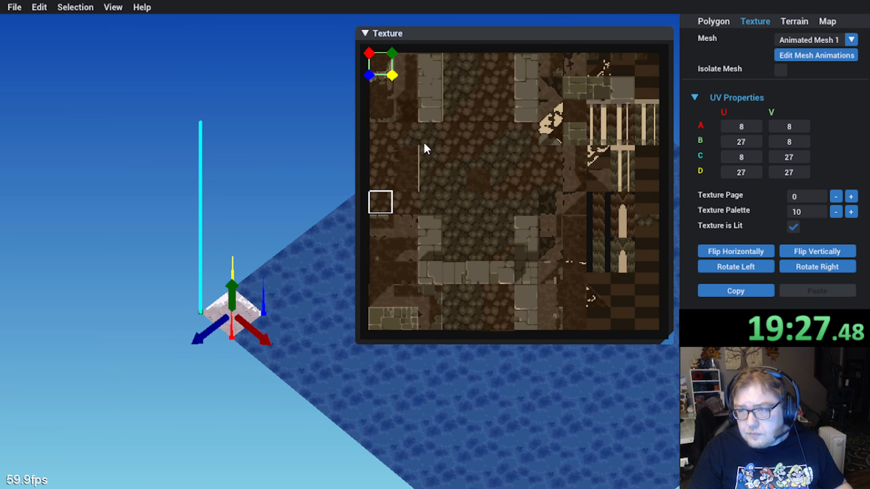
left_click_drag(376, 68, 433, 254)
scroll(428, 281, "up", 4)
middle_click_drag(418, 312, 548, 172)
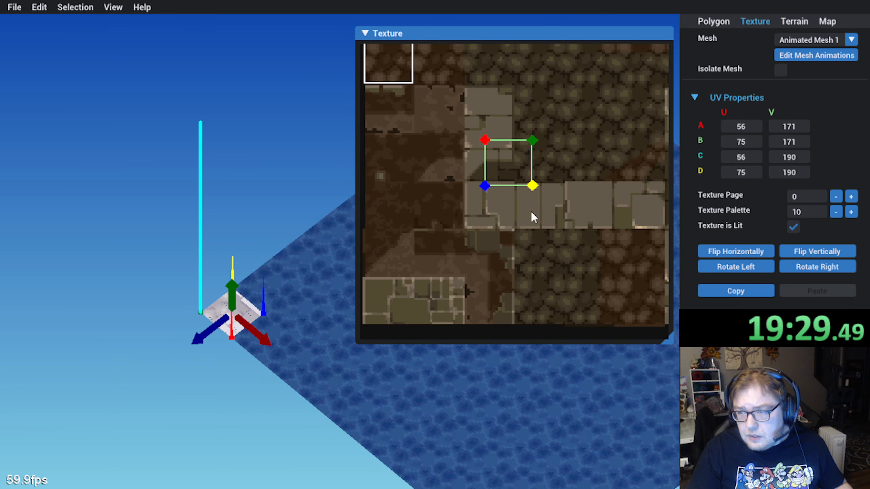
left_click(784, 51)
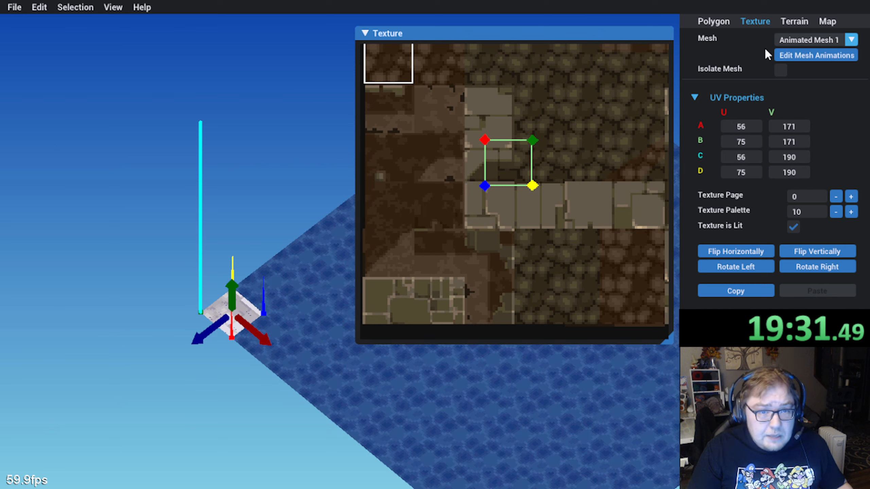
scroll(519, 211, "up", 2)
left_click_drag(510, 143, 477, 212)
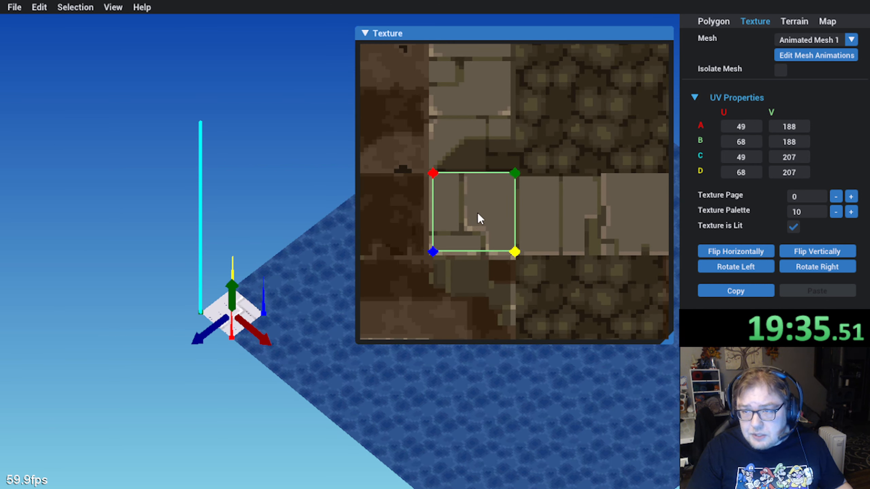
Step: Deselect the quad, collapse the texture preview and examine the stone tile's overlap with the water surface from several angles
left_click(159, 291)
middle_click_drag(159, 291, 202, 302)
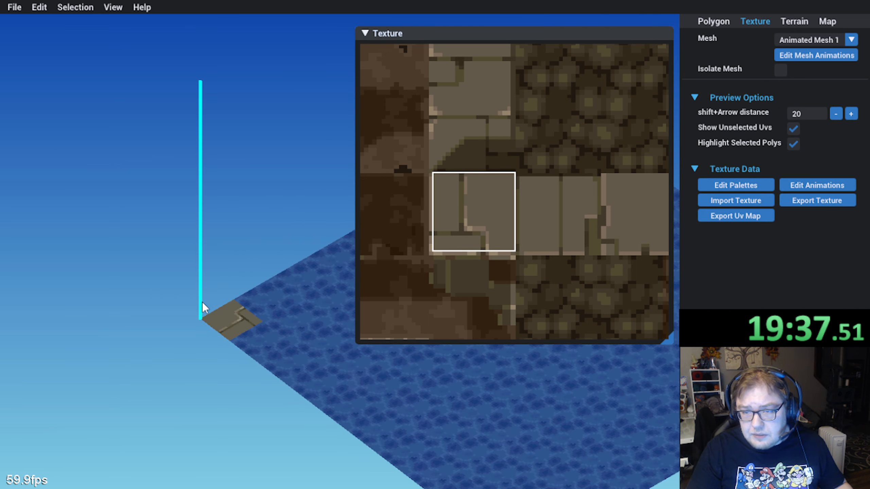
left_click(360, 32)
scroll(253, 183, "down", 3)
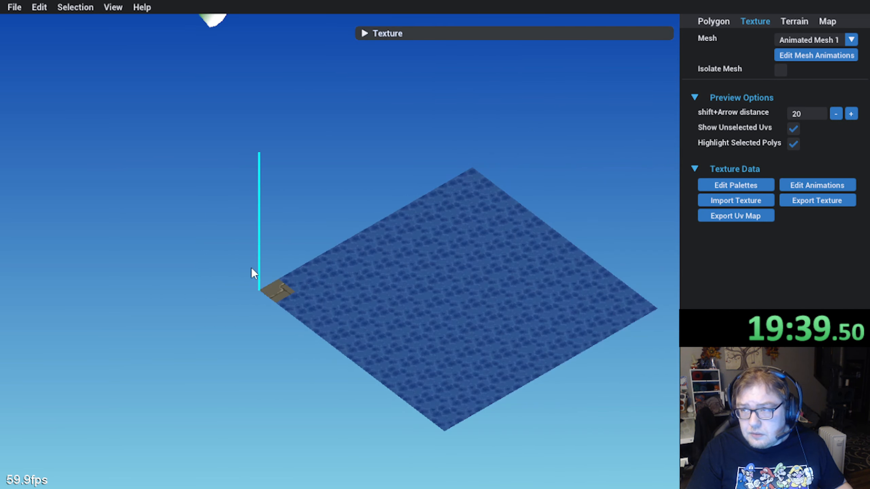
middle_click_drag(252, 269, 259, 253)
scroll(254, 255, "up", 3)
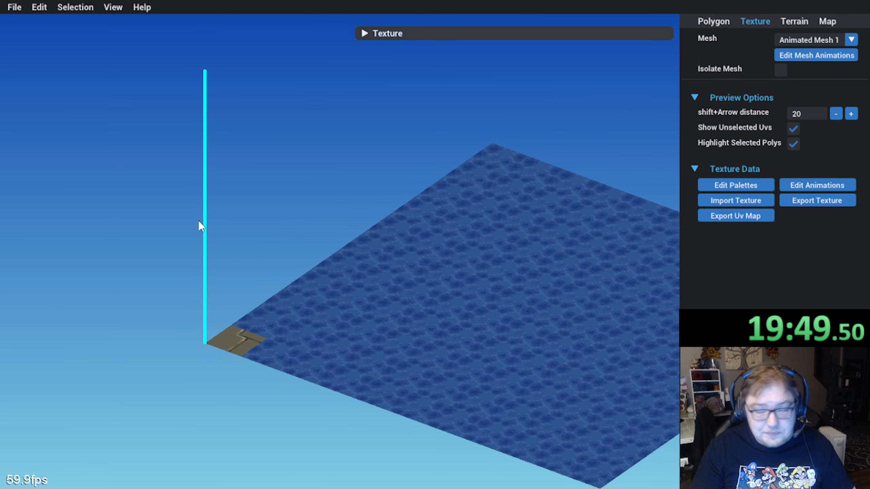
middle_click_drag(198, 220, 181, 234)
middle_click_drag(199, 266, 213, 280)
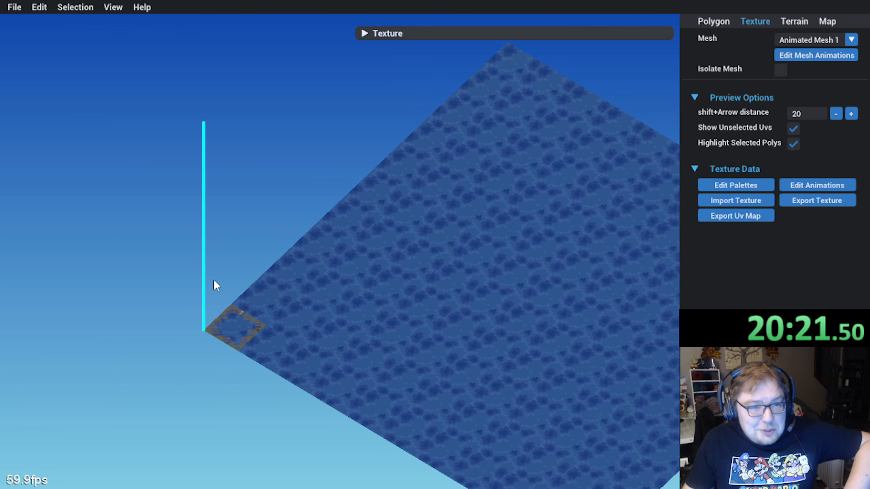
right_click_drag(242, 329, 236, 321)
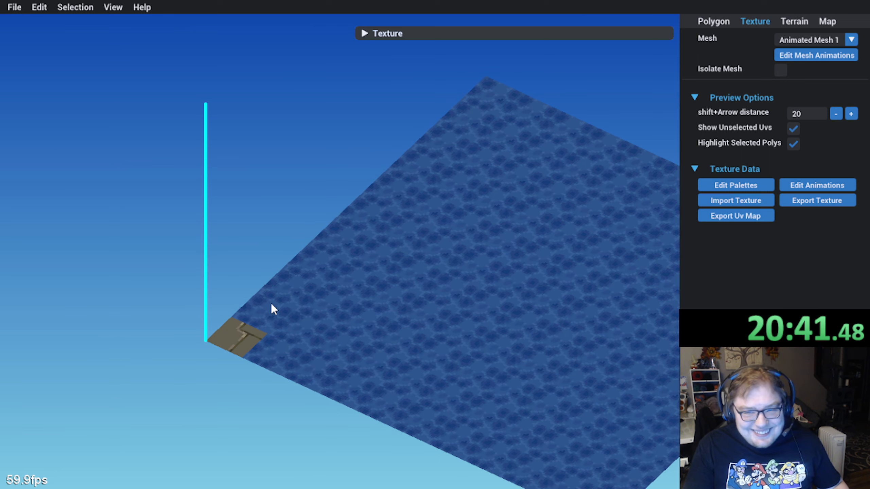
Step: Select the stone quad and move it one tile outward along Z and X, so it sits diagonally outside the arena's origin corner
middle_click_drag(270, 303, 267, 350)
left_click(255, 355)
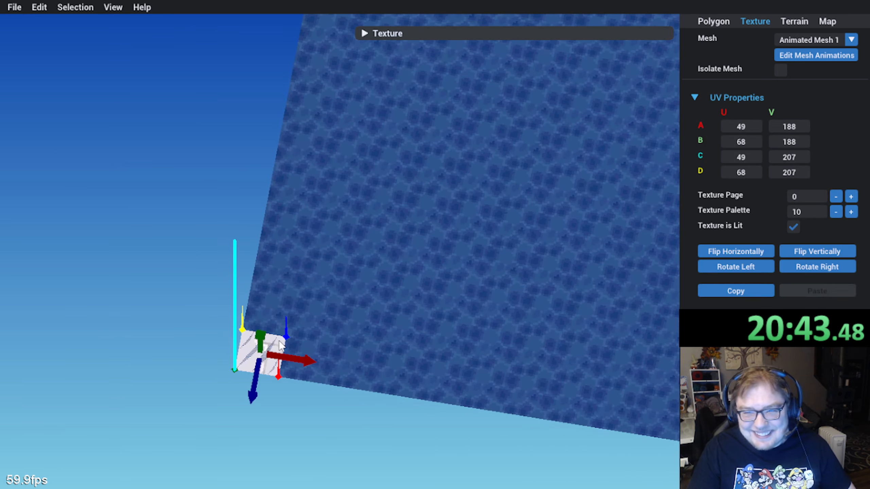
mouse_move(286, 297)
middle_mouse_down()
mouse_move(288, 309)
mouse_move(277, 295)
mouse_move(288, 278)
mouse_move(287, 287)
middle_mouse_up()
left_click_drag(279, 428, 280, 432)
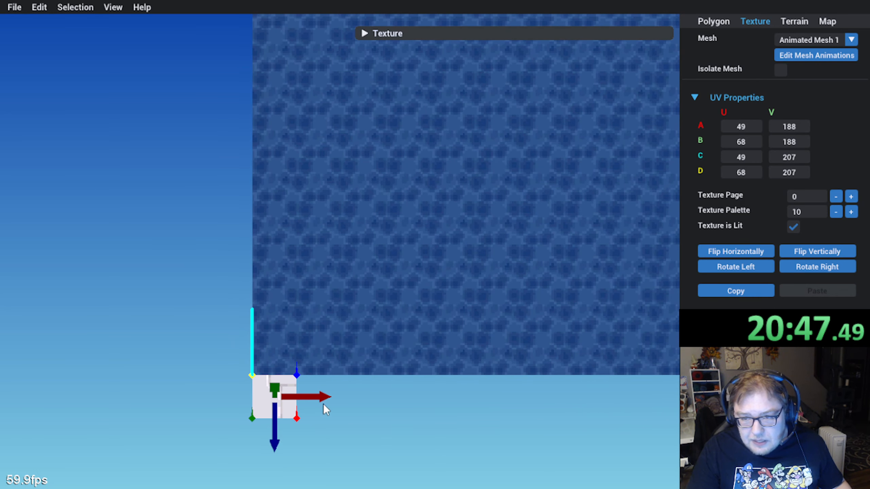
left_click_drag(308, 397, 284, 399)
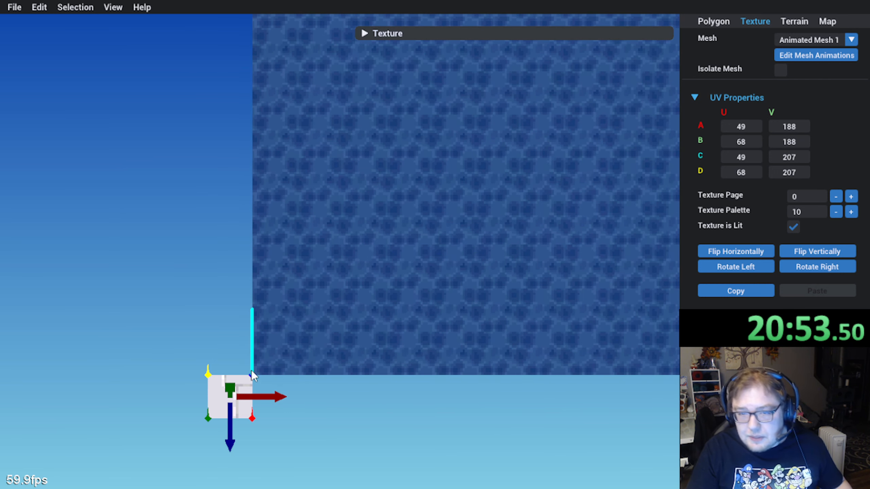
Step: Duplicate the stone quad twice along Z to form a column of three adjacent tiles at the arena's corner
middle_click_drag(251, 371, 206, 366)
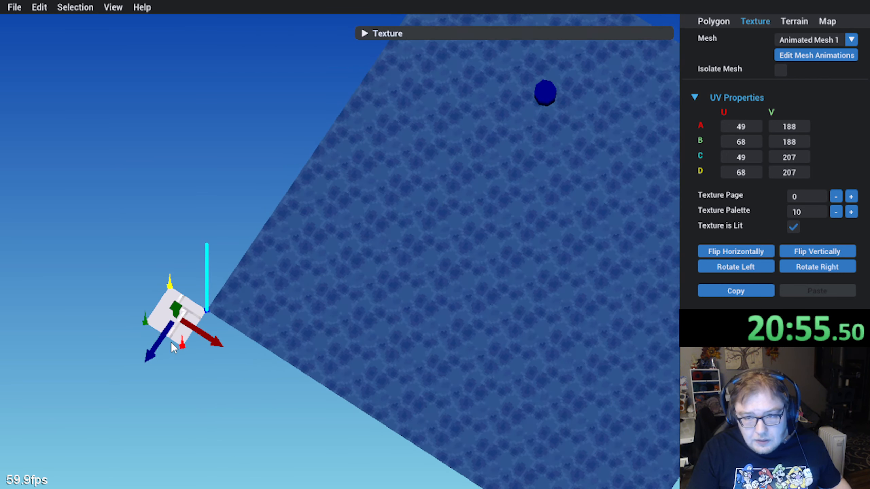
middle_click_drag(171, 342, 189, 331)
key("ctrl+d")
left_click_drag(178, 405, 230, 323)
key("ctrl+d")
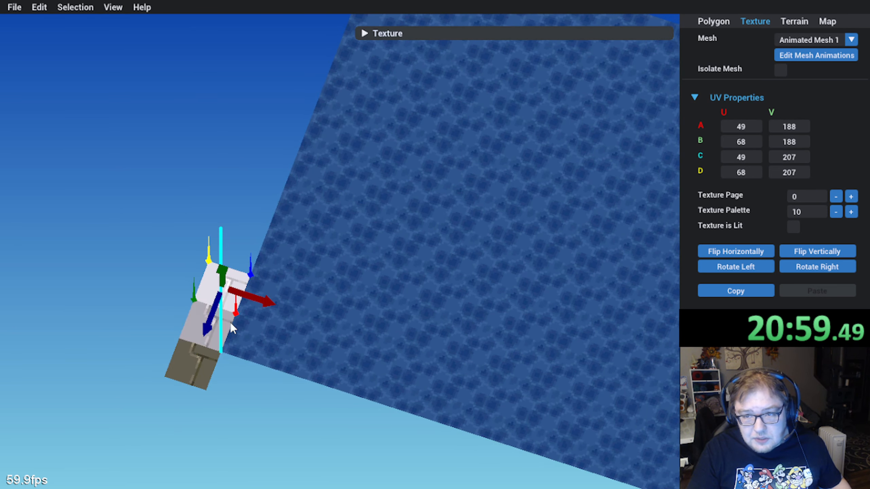
Step: Select all three stone tiles and duplicate the column twice along X to complete a 3 by 3 platform
left_click(210, 338, "shift")
left_click(197, 369, "shift")
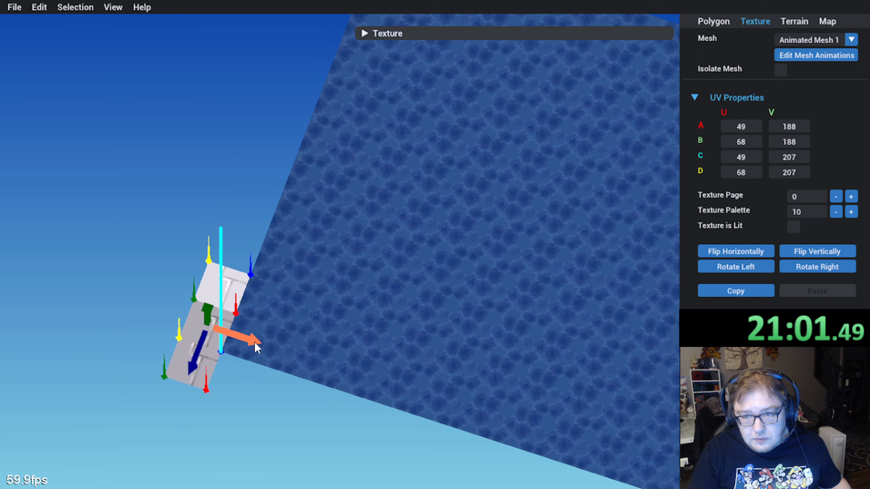
key("ctrl+d")
left_click_drag(256, 343, 327, 373)
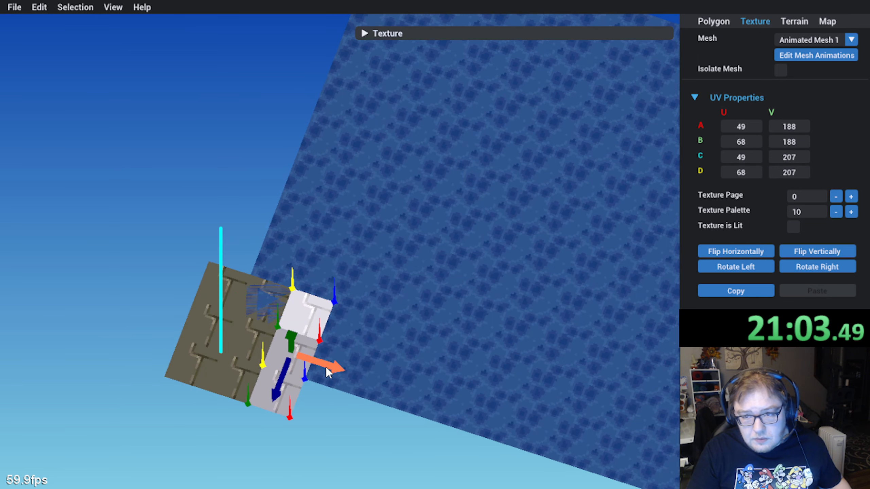
Step: Examine the 3 by 3 stone platform's overlap with the water from several angles, leaving nothing selected
right_click_drag(276, 387, 291, 358)
left_click(384, 428)
right_click_drag(384, 427, 304, 381)
right_click_drag(207, 307, 232, 365)
left_click(233, 362)
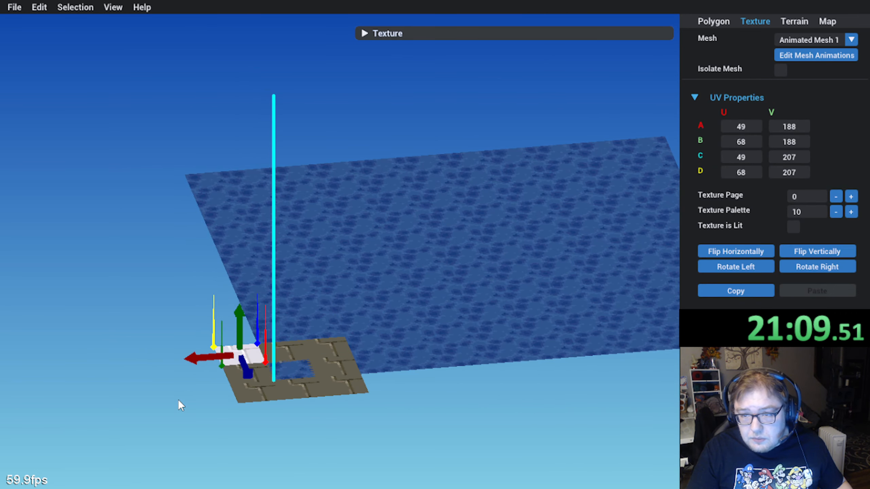
left_click(250, 416)
right_click_drag(250, 416, 197, 380)
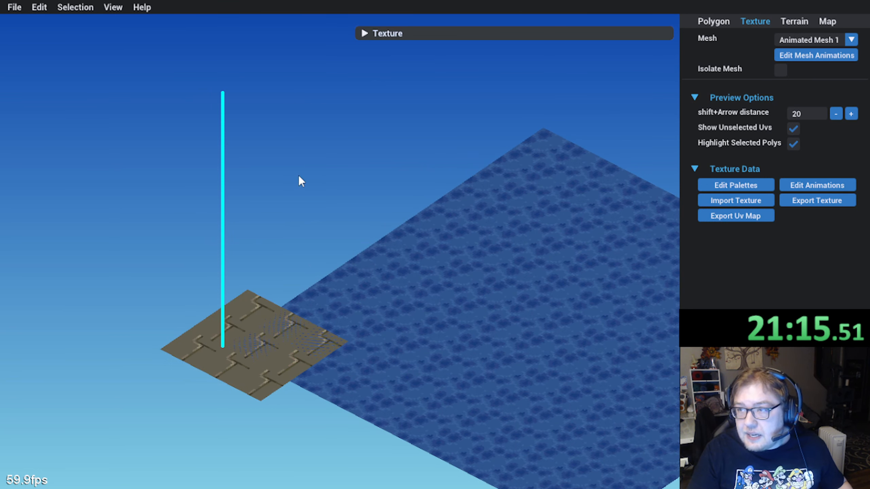
right_click_drag(298, 176, 315, 181)
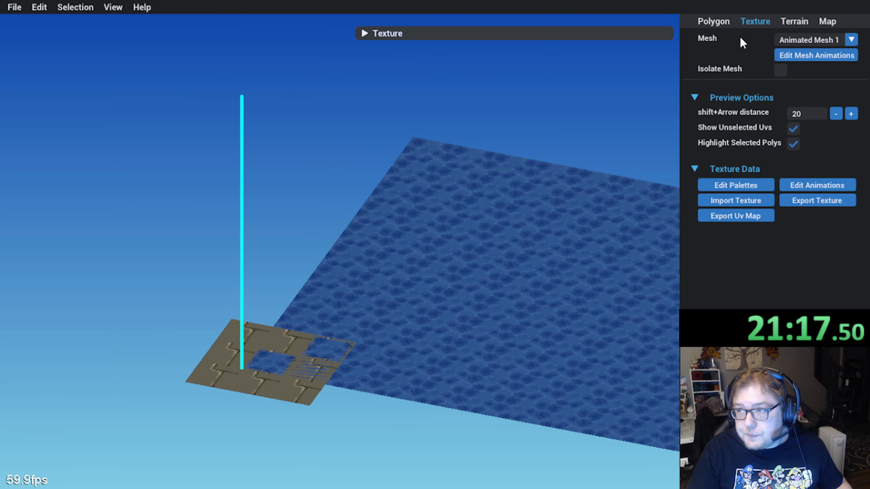
Step: Open the mesh animation editor for Animated Mesh 1 and save the map
left_click(835, 55)
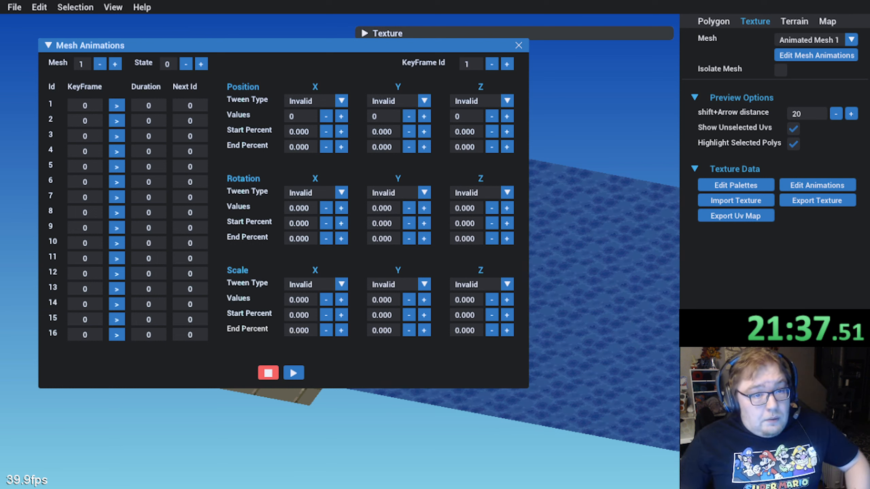
left_click(14, 7)
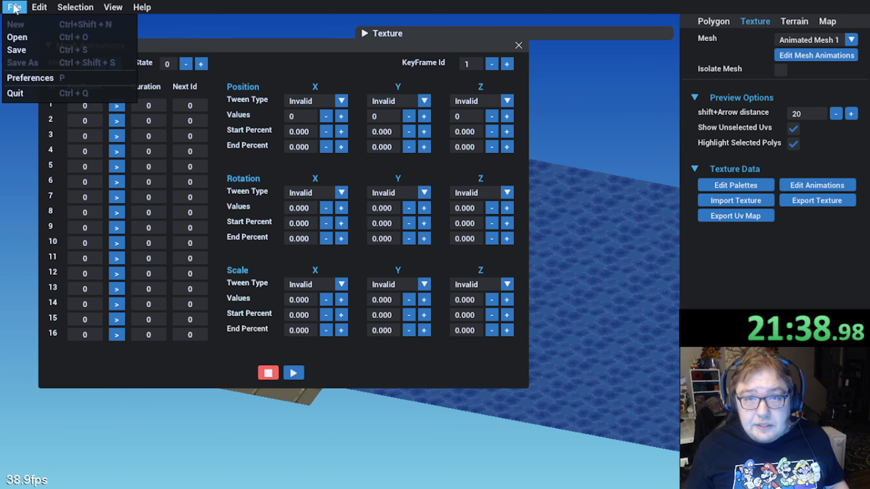
left_click(21, 52)
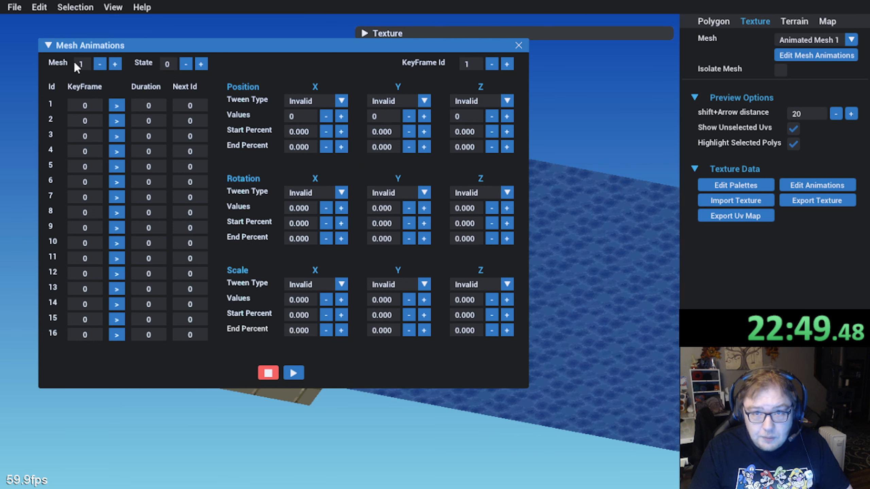
Step: Set animation row 1 of mesh 1, state 0, to keyframe 1 with duration 10 and next Id 1
double_click(90, 104)
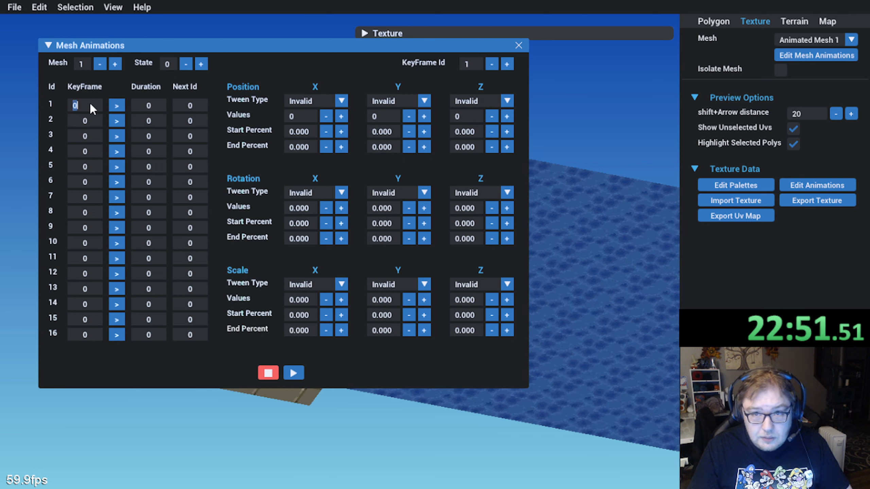
type("1")
key("Return")
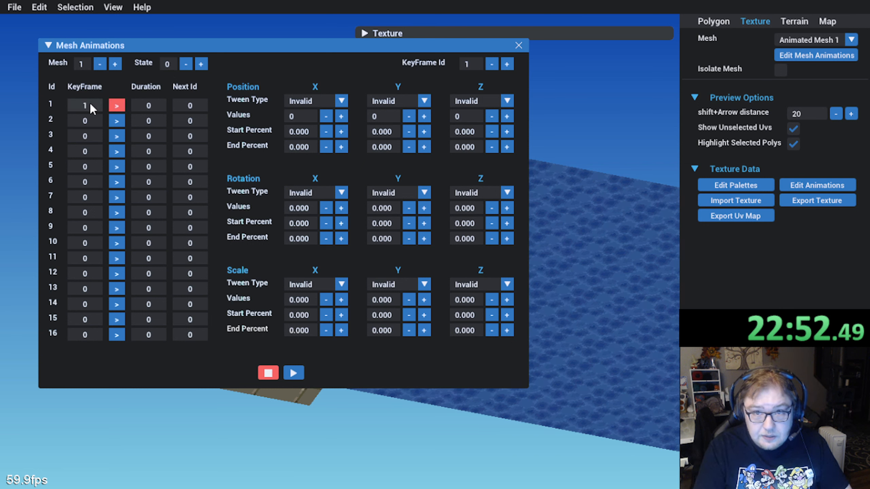
double_click(160, 104)
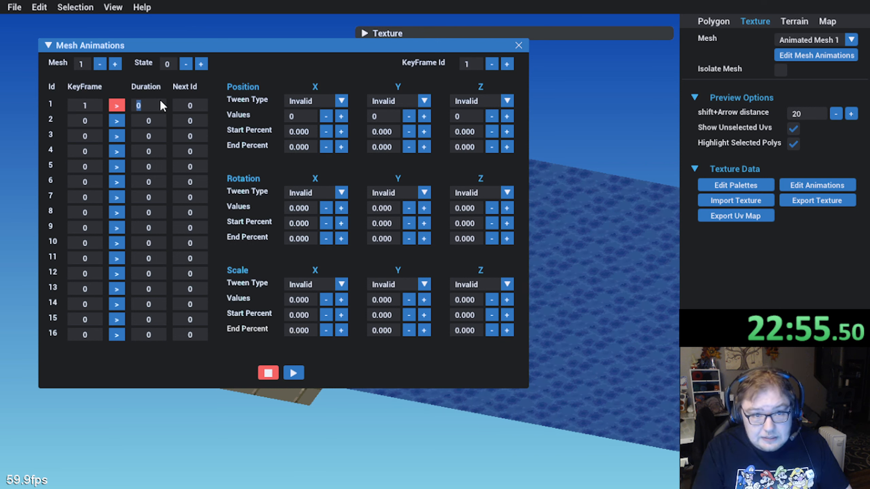
type("10")
key("Return")
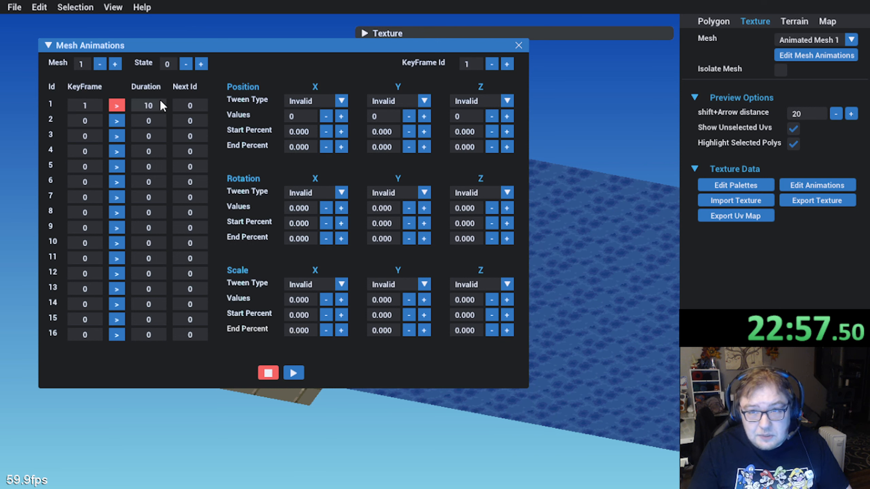
double_click(199, 105)
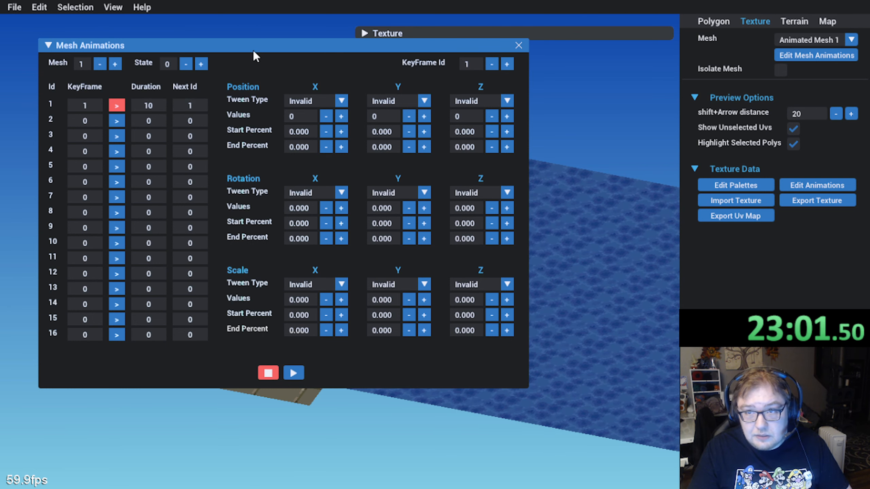
Step: Reposition the Mesh Animations window clear of the stone platform and view the platform from straight above
left_click_drag(256, 55, 236, 28)
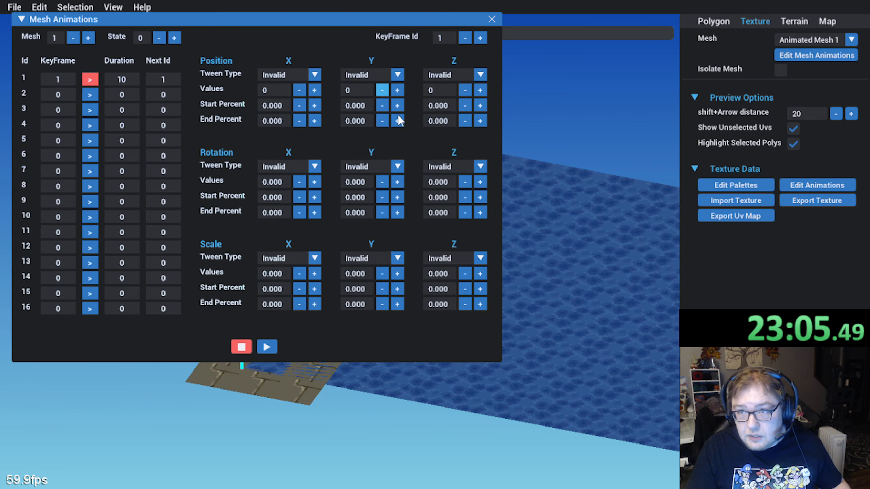
left_click_drag(323, 20, 696, 77)
left_click_drag(691, 18, 702, 19)
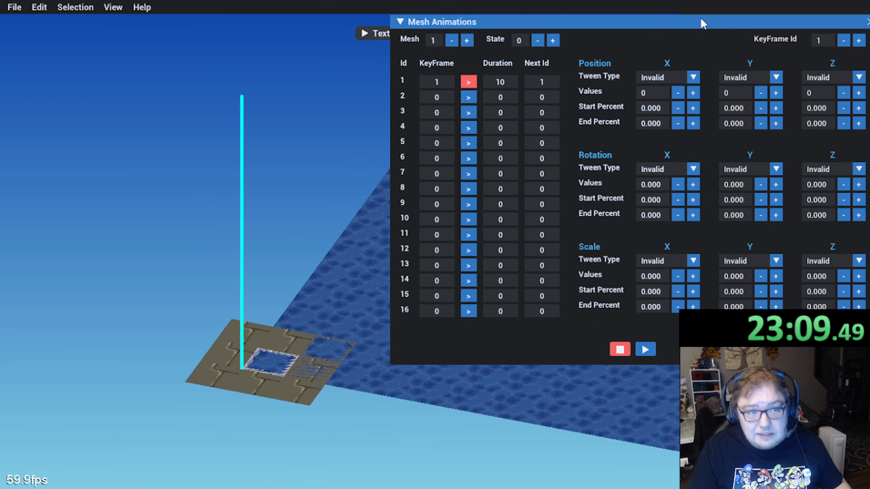
middle_click_drag(276, 267, 211, 421)
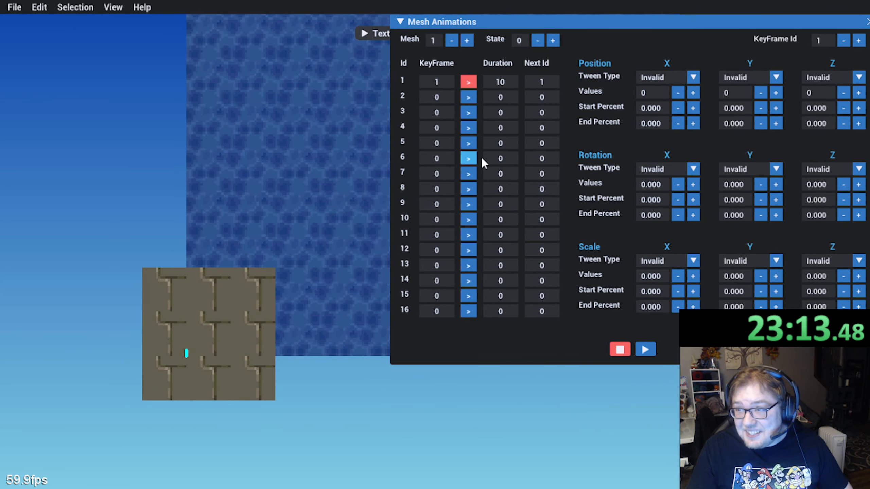
Step: Set keyframe 1's position tween type to Tween To for X, Y and Z
left_click(693, 78)
left_click(672, 89)
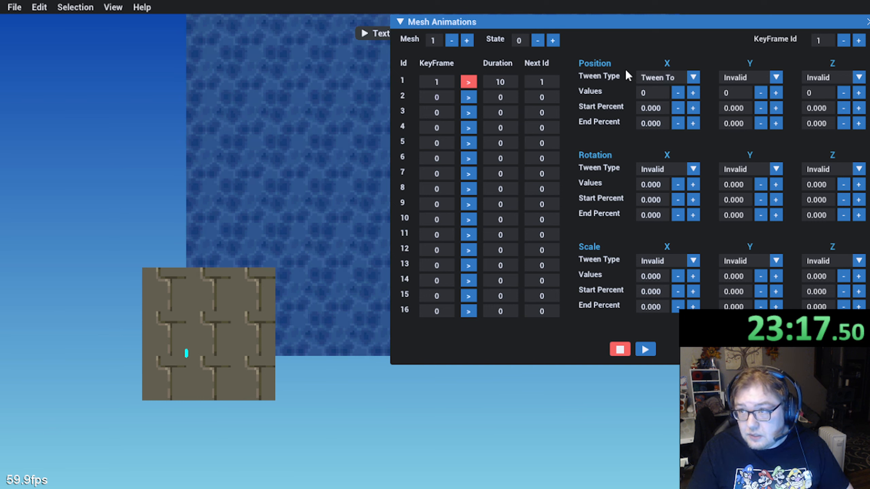
left_click(772, 75)
left_click(772, 75)
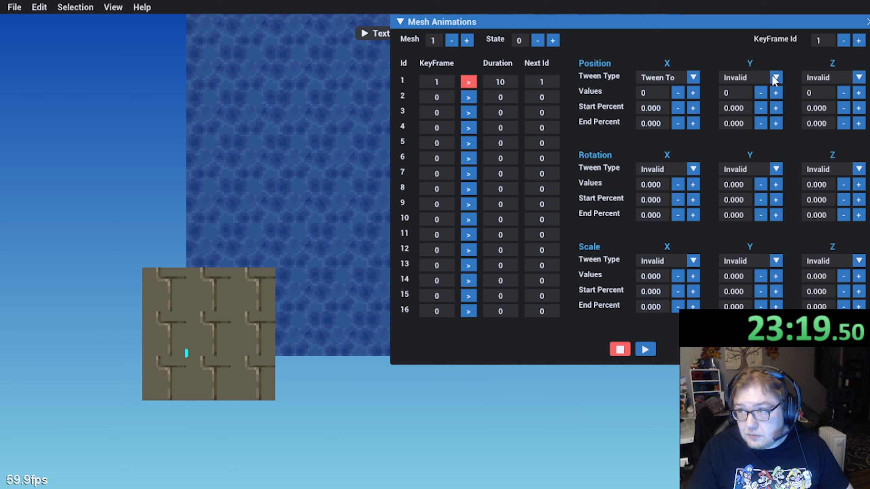
left_click(776, 78)
left_click(741, 93)
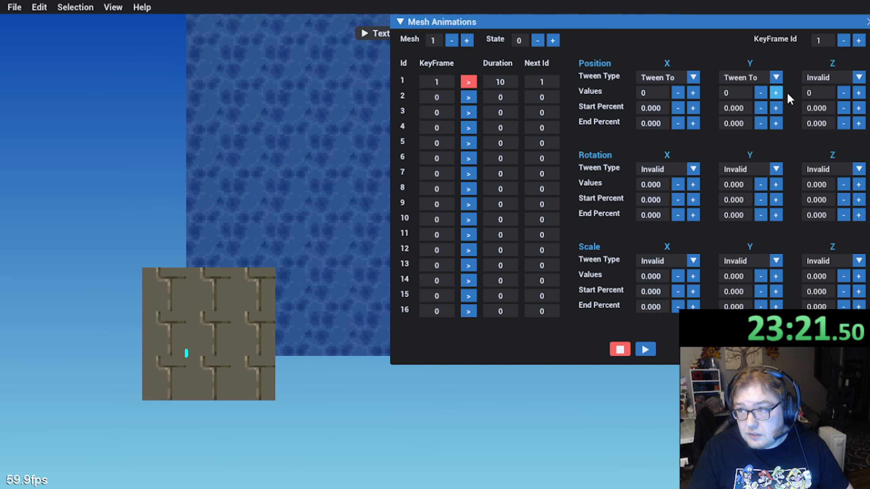
left_click(860, 78)
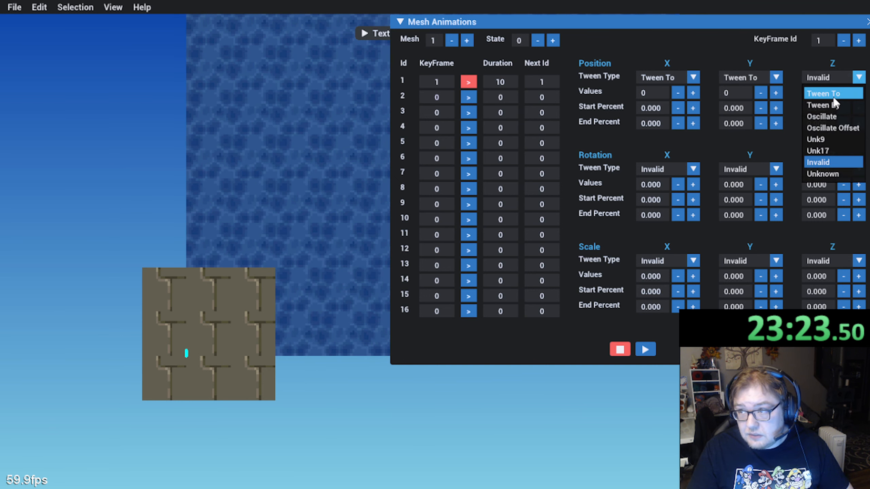
left_click(832, 94)
Step: Set keyframe 1's scale tween type to Tween To for X, Y and Z
middle_click_drag(215, 344, 223, 401)
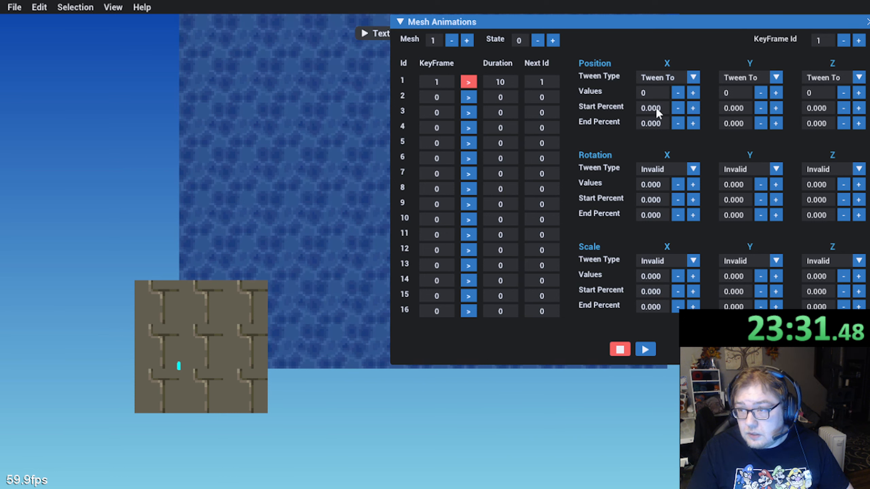
left_click(693, 262)
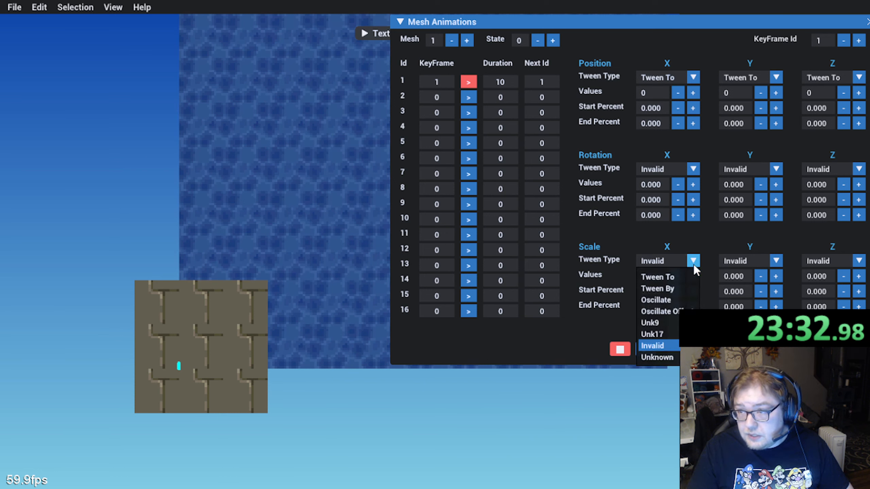
left_click(674, 279)
left_click(776, 261)
left_click(756, 278)
left_click(859, 261)
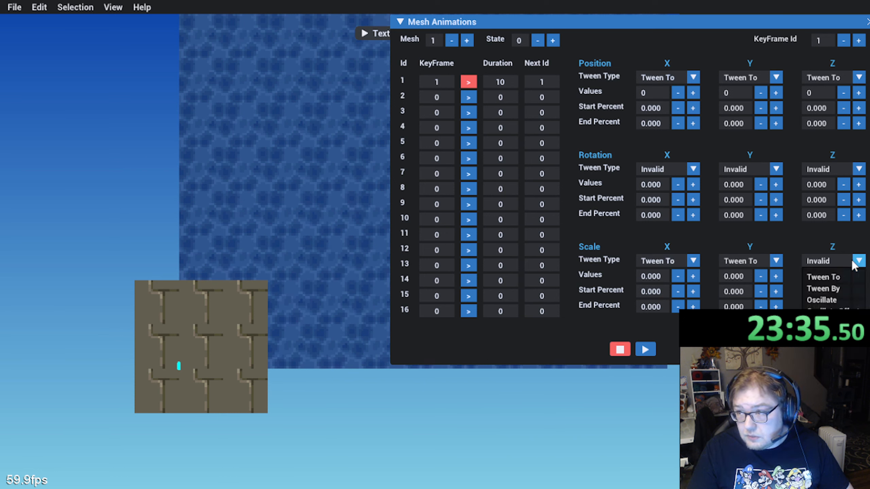
left_click(823, 276)
Step: Set keyframe 1's scale values to 1 for X, Y and Z
left_click(652, 276)
type("1")
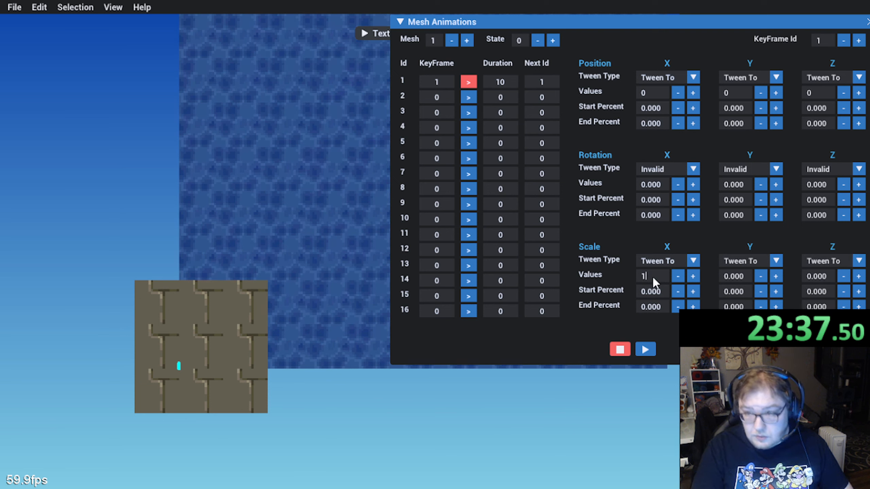
key("Return")
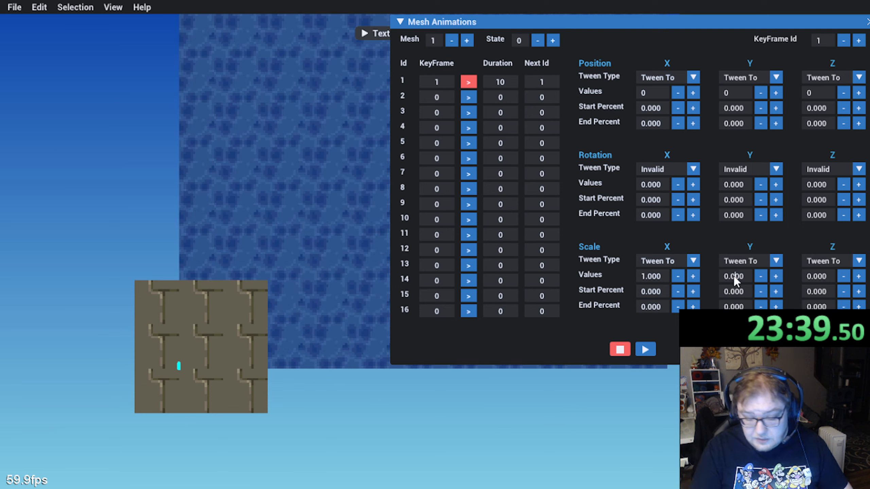
left_click(734, 277)
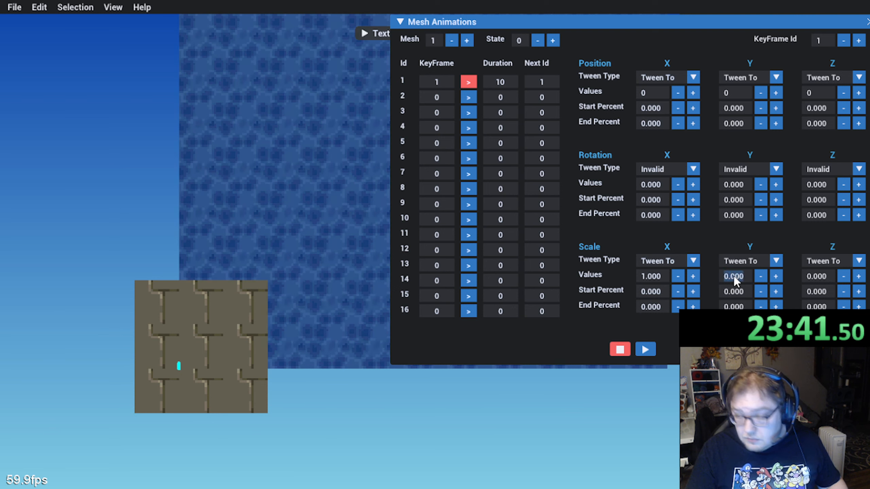
type("1")
key("Return")
left_click(812, 278)
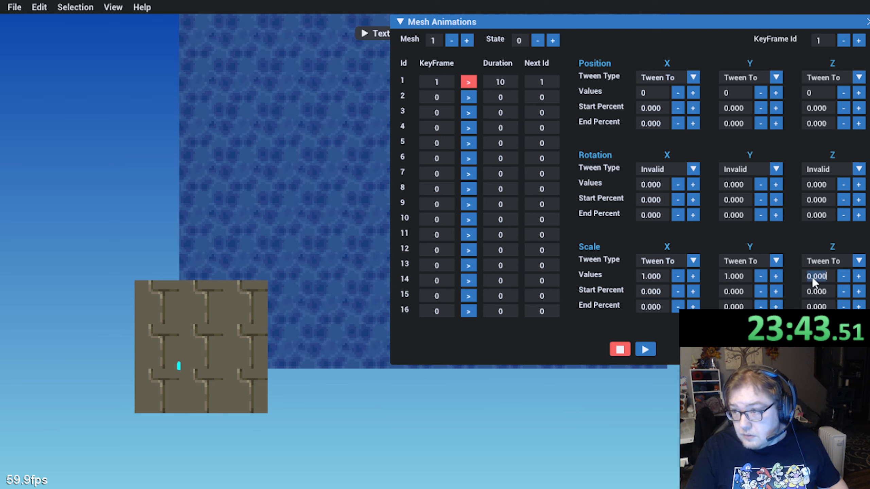
type("1")
key("Return")
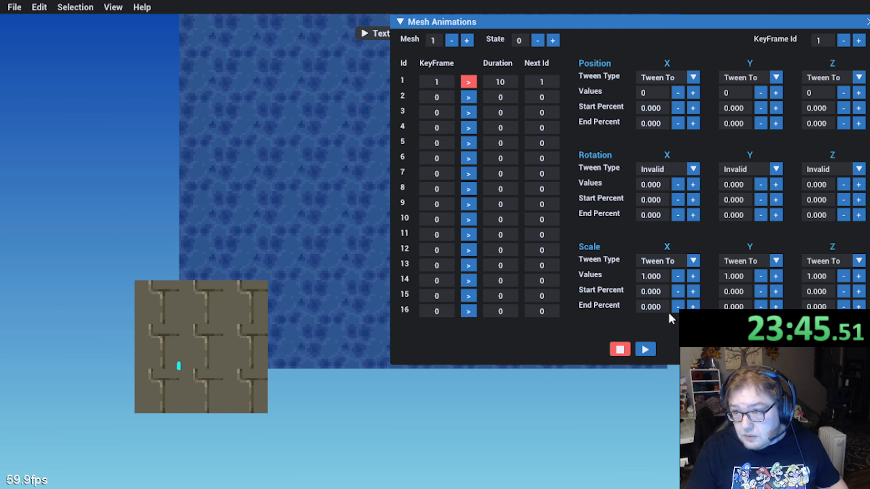
Step: Play the mesh animation preview, stop it and play it again to check the stone platform's motion
left_click(649, 352)
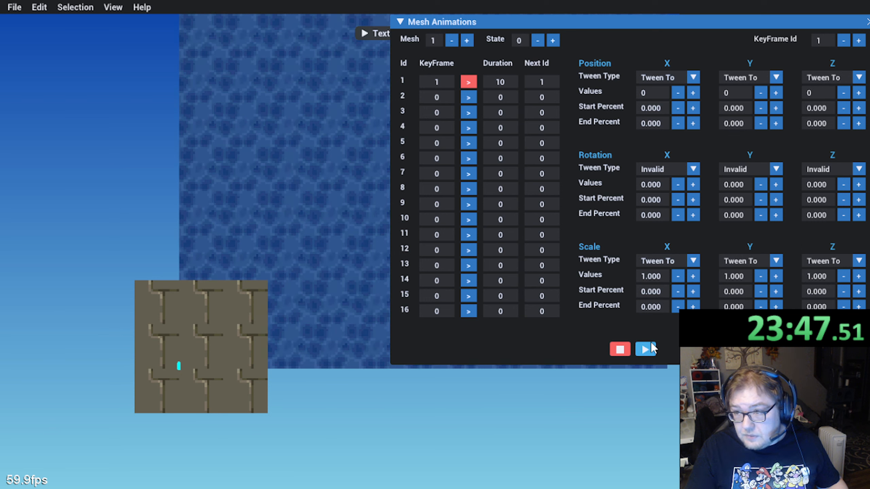
left_click(620, 350)
left_click(644, 353)
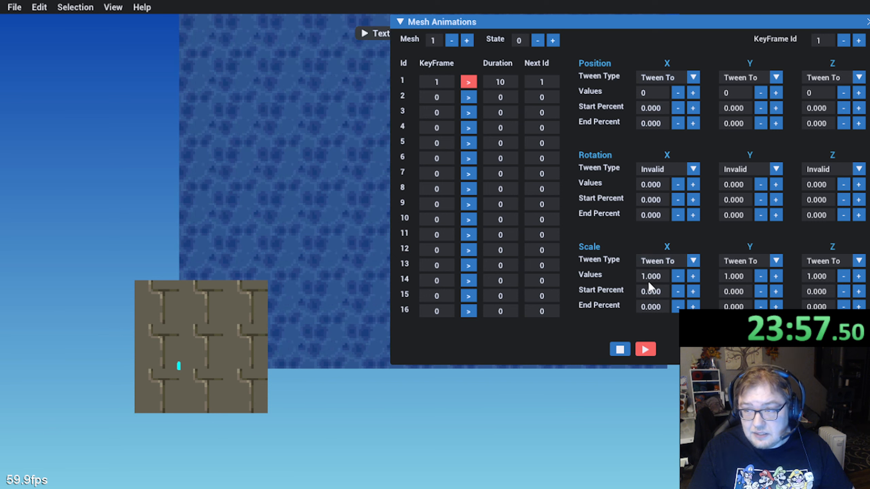
Step: Set keyframe 1's scale start percent to 100 for X, Y and Z
left_click(651, 292)
type("100")
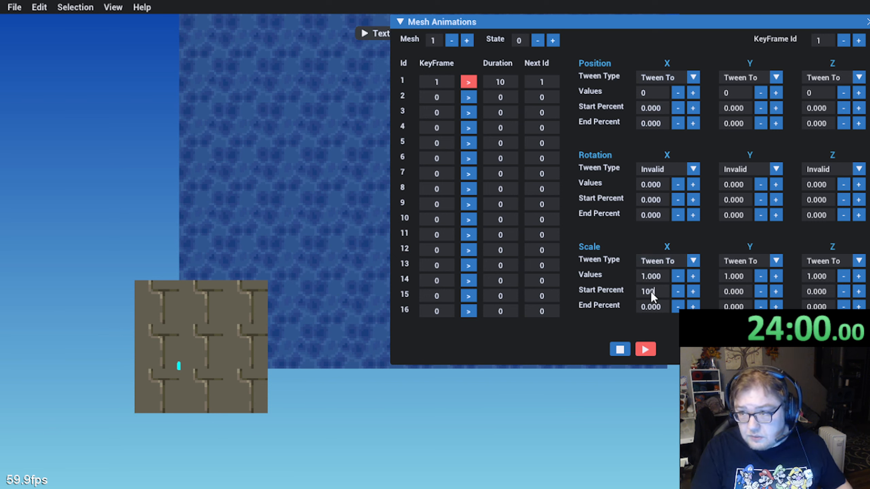
key("Tab")
type("100")
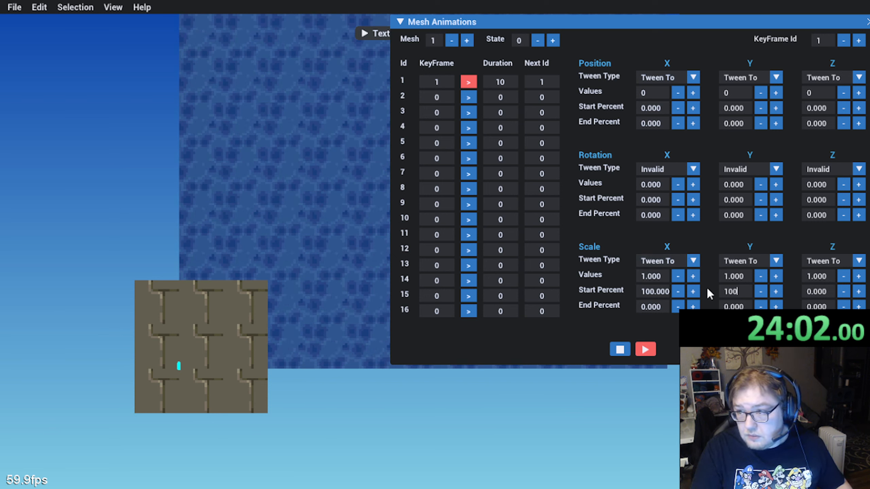
key("Tab")
type("100")
key("Tab")
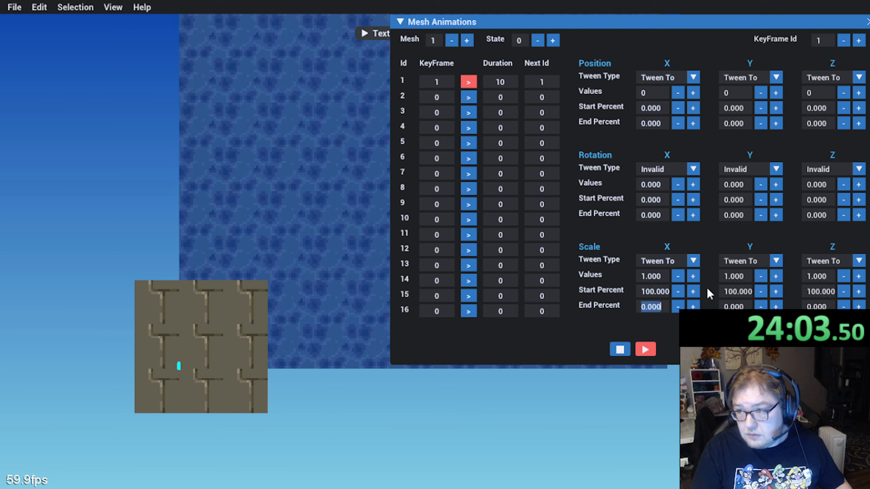
Step: Set keyframe 1's scale end percent to 100 for X, Y and Z, and stop the animation preview
type("100")
key("Tab")
type("100")
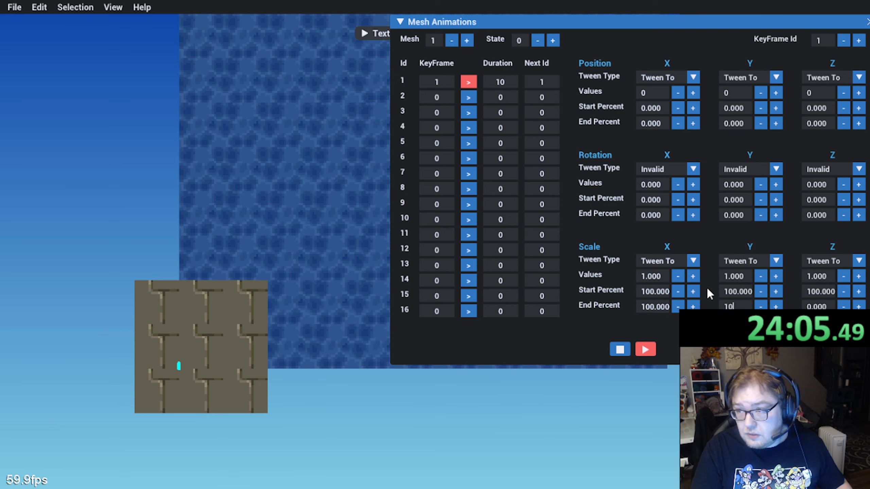
key("Tab")
type("100")
key("Tab")
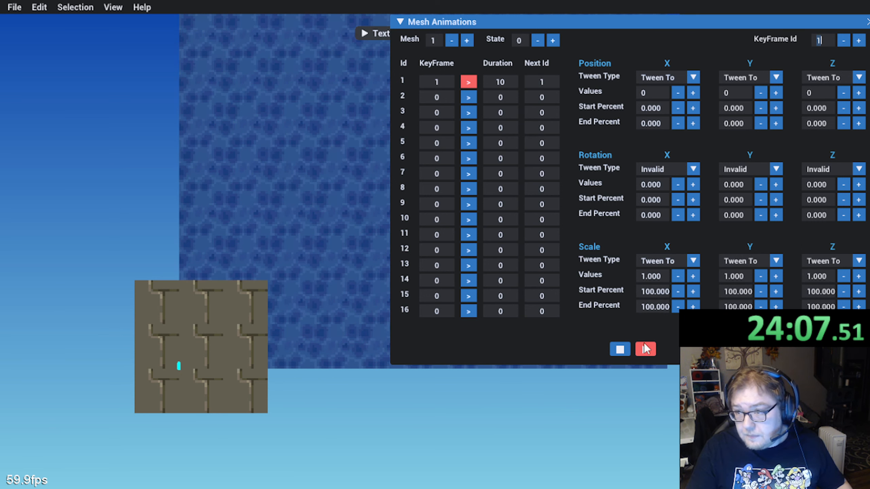
left_click(620, 349)
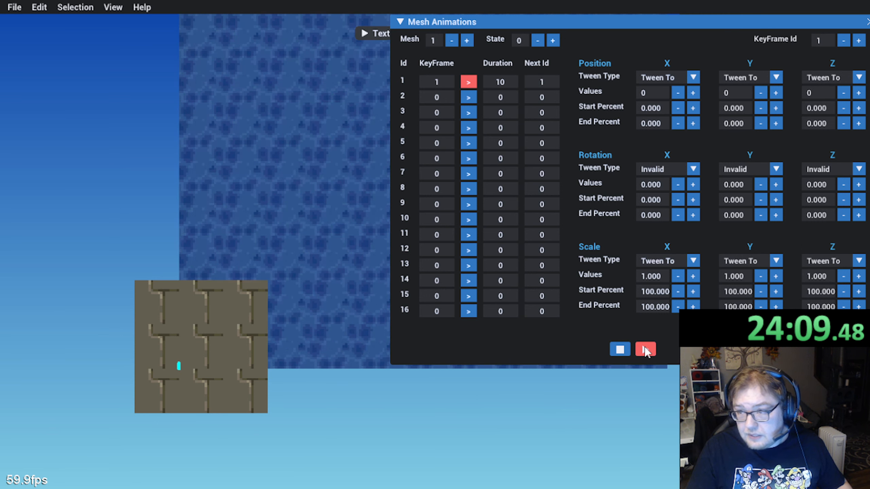
Step: Set keyframe 1's X position value to 28 to shift the stone platform along the water's edge
middle_click_drag(260, 226, 273, 263)
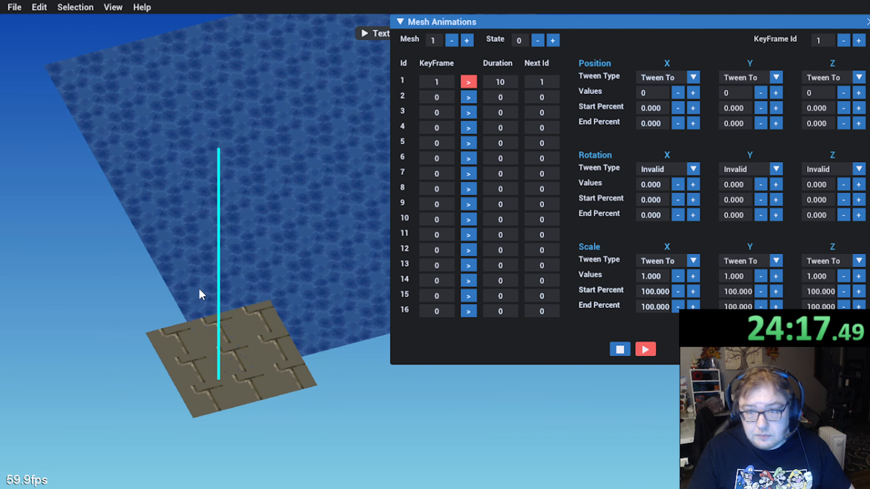
middle_click_drag(198, 287, 203, 335)
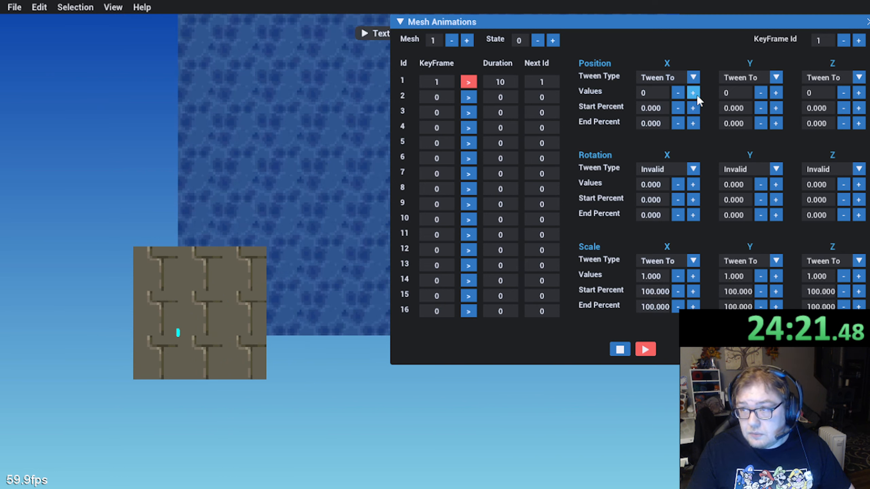
left_click_drag(694, 92, 694, 92)
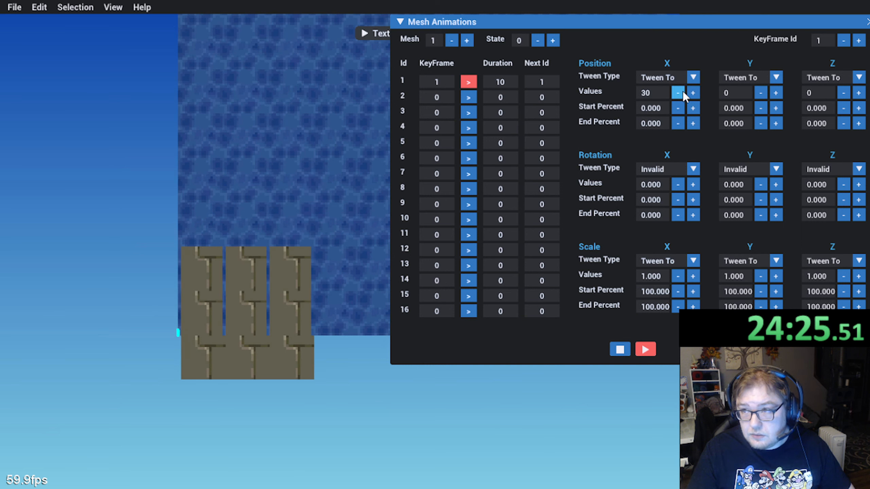
left_click(681, 91)
left_click(681, 91)
left_click(689, 92)
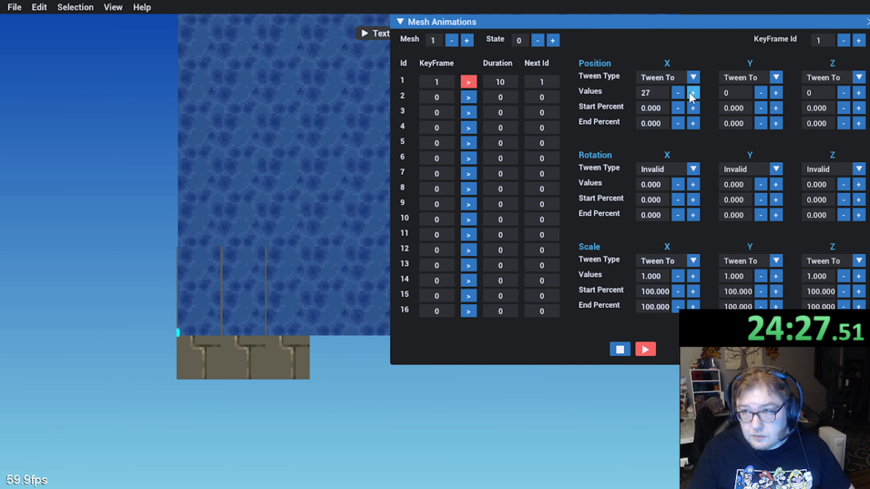
left_click(689, 92)
Step: Set keyframe 1's Z position value to 28 to bring the stone platform into the corner of the water area
middle_click_drag(310, 202, 324, 221)
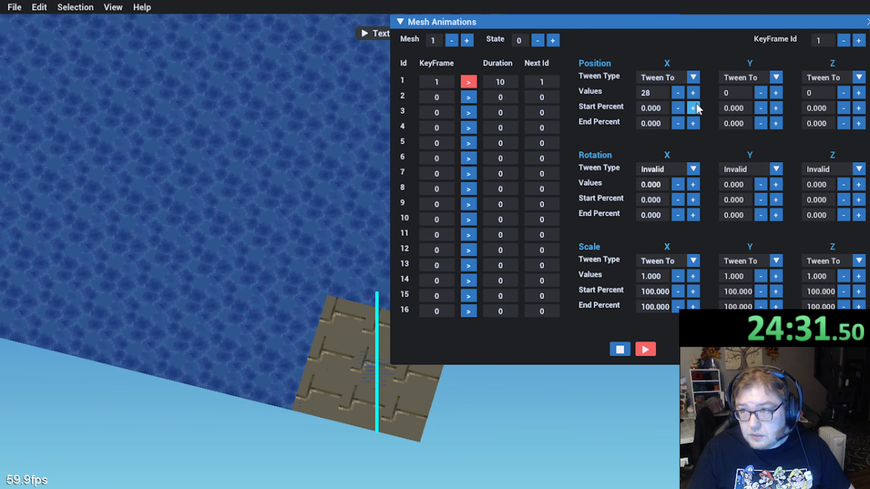
left_click(859, 92)
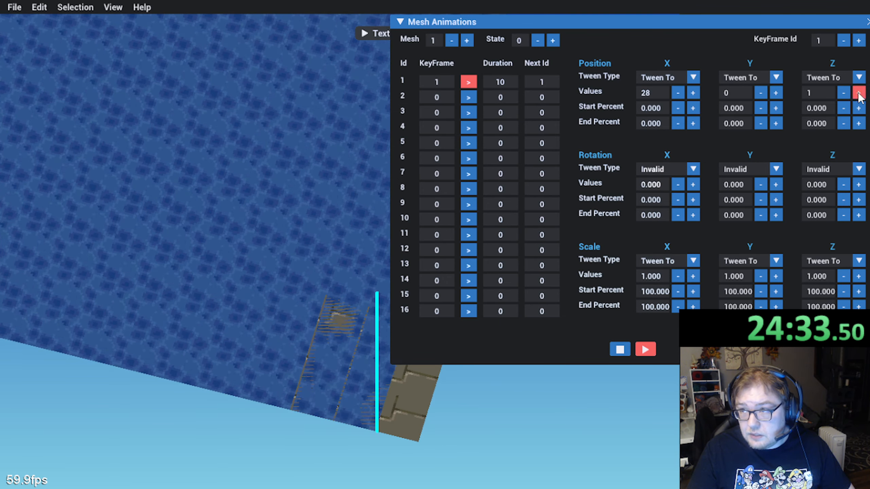
left_click(859, 92)
left_click(859, 92)
left_click(858, 92)
left_click(858, 93)
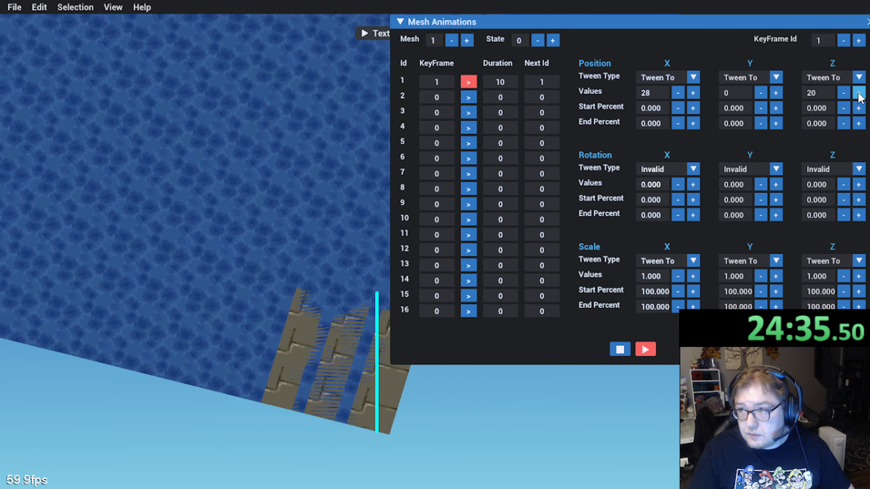
left_click(858, 93)
left_click(858, 92)
left_click(859, 92)
left_click(858, 92)
left_click(858, 93)
left_click(859, 92)
left_click(858, 93)
left_click(858, 93)
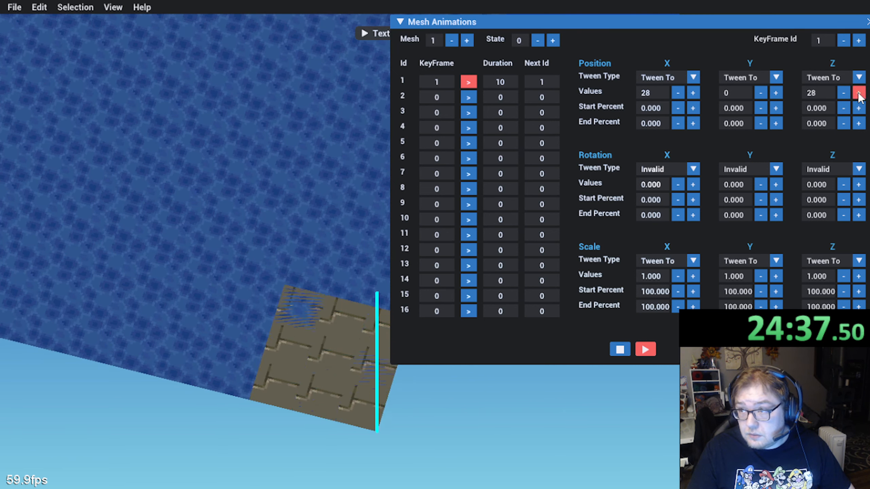
left_click(859, 93)
left_click(843, 93)
Step: Set keyframe 1's X and Z position values to 56 to offset the stone platform one tile in from the water's corner
middle_click_drag(318, 344, 253, 359)
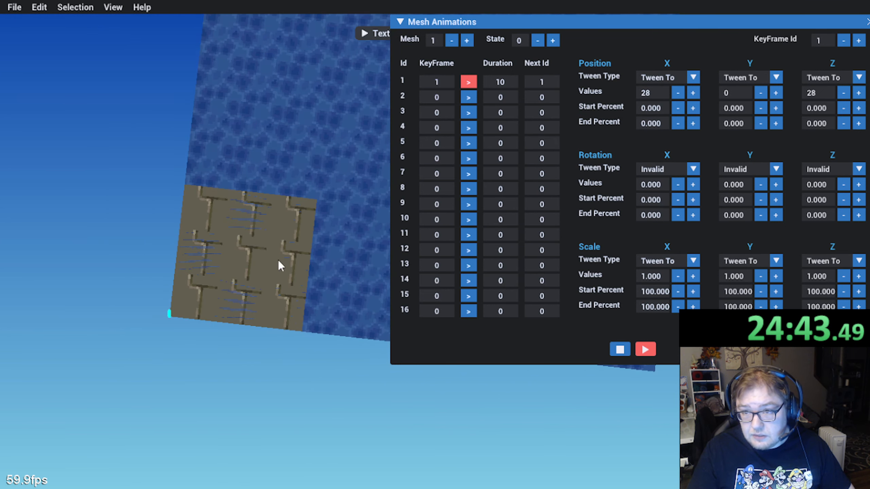
middle_click_drag(278, 260, 414, 199)
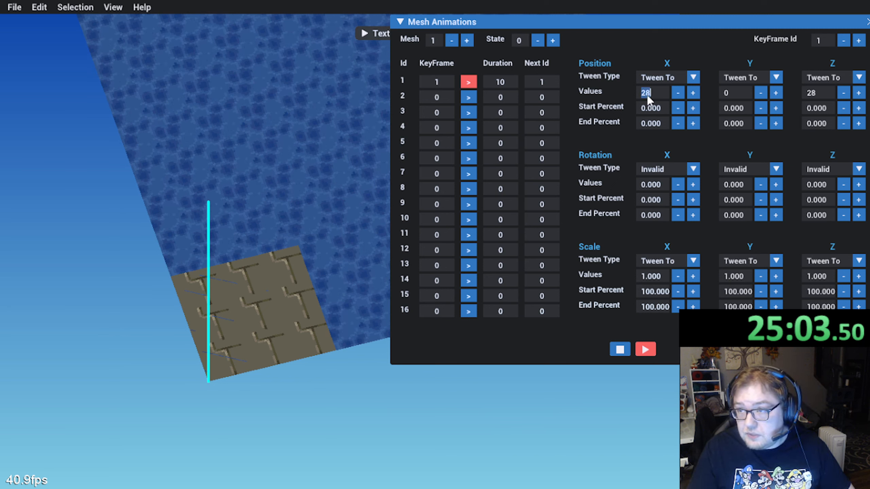
type("56")
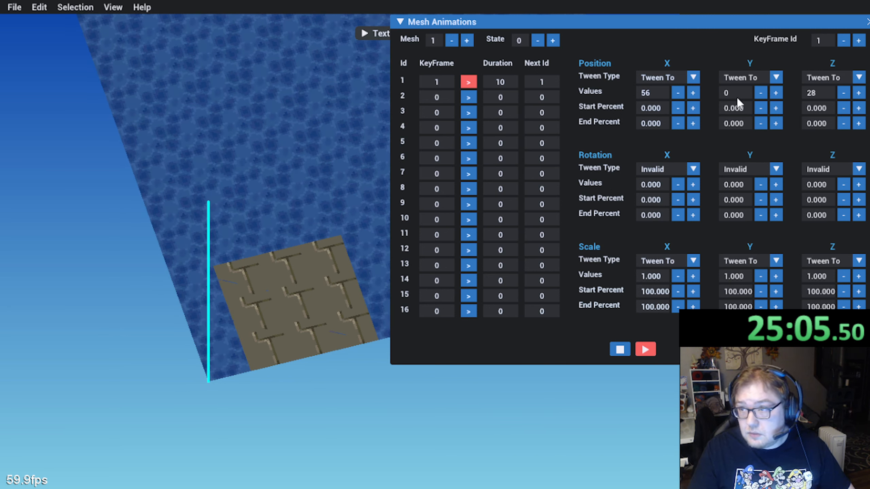
left_click(822, 88)
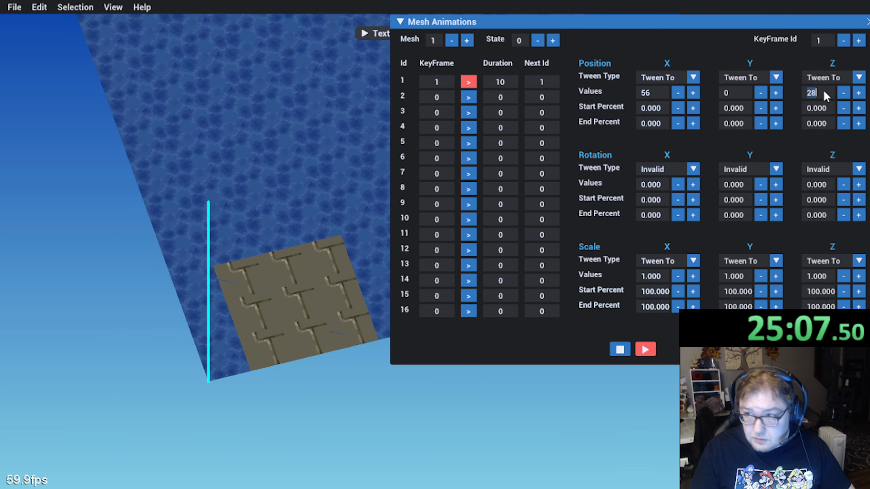
type("56")
middle_click_drag(271, 311, 183, 349)
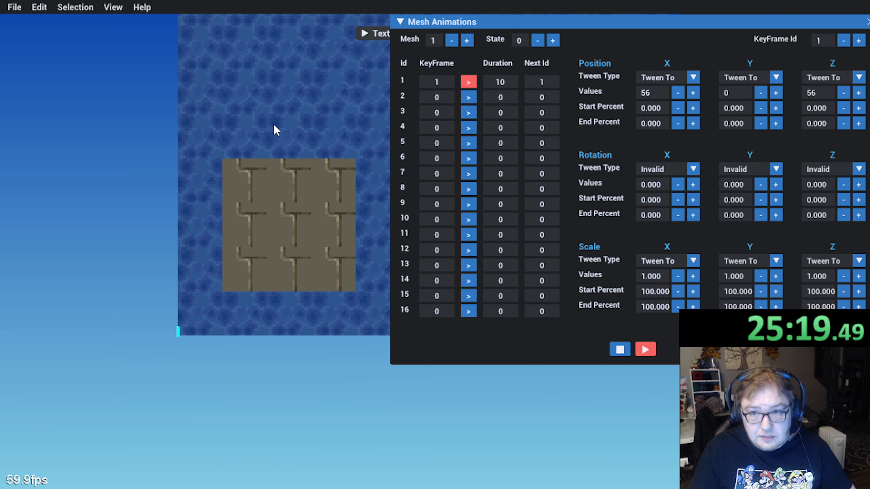
middle_click_drag(255, 103, 250, 166)
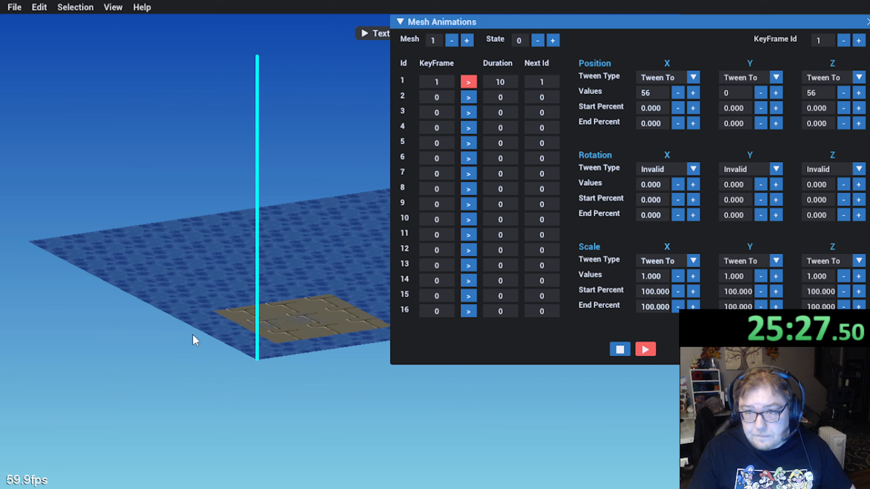
Step: Set the Position Y value of keyframe 1 to 36 for animated mesh 1, raising the stone tile
left_click_drag(840, 20, 808, 19)
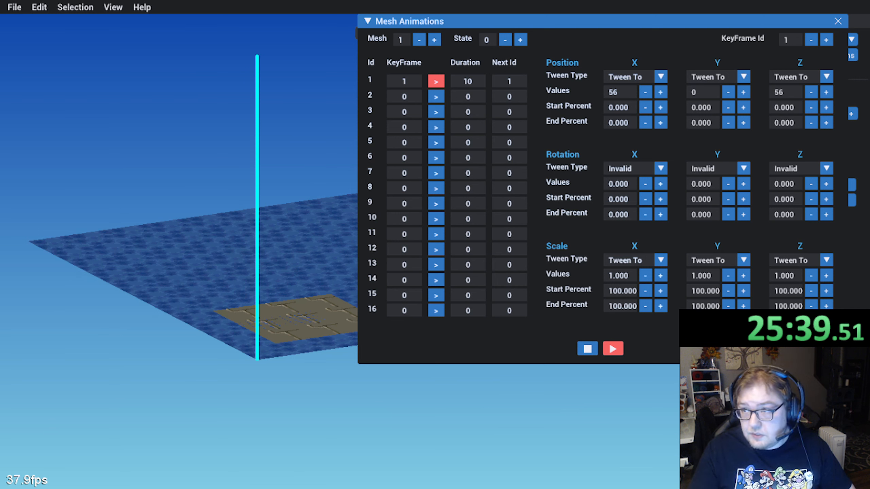
left_click(695, 92)
type("36")
key("Return")
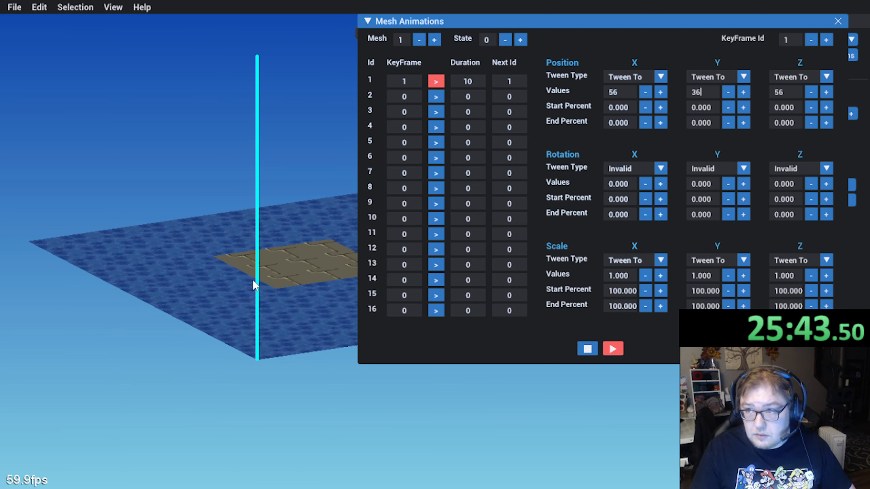
left_click(310, 332)
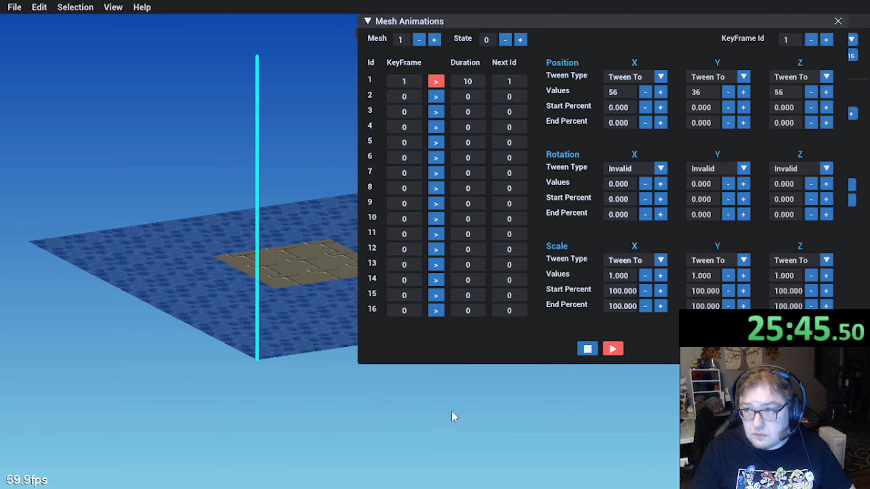
middle_click_drag(451, 411, 272, 404)
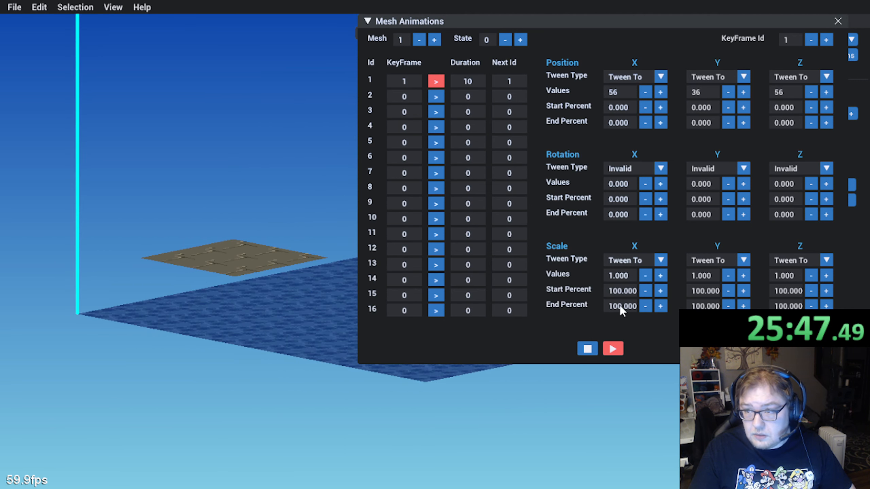
Step: Close the mesh animations and switch to polygon editing to compare the stone tile with the terrain from several angles
left_click(837, 21)
middle_click_drag(410, 260, 424, 324)
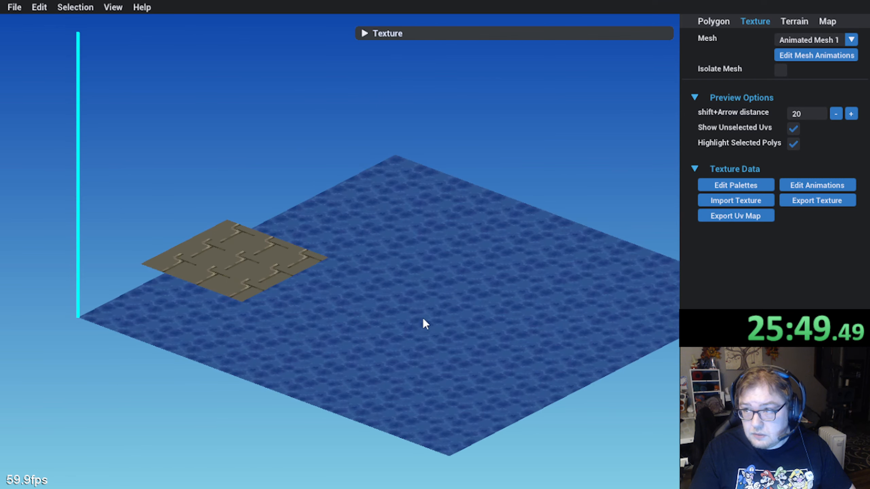
left_click(714, 20)
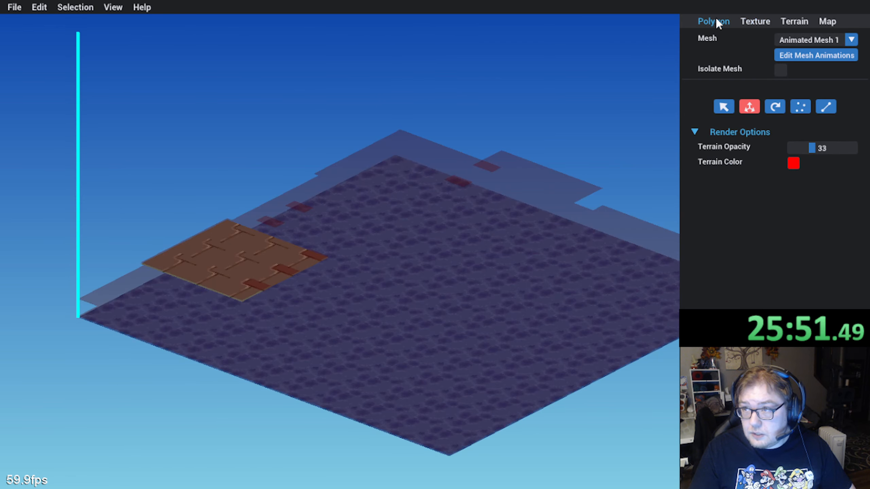
middle_click_drag(411, 281, 499, 279)
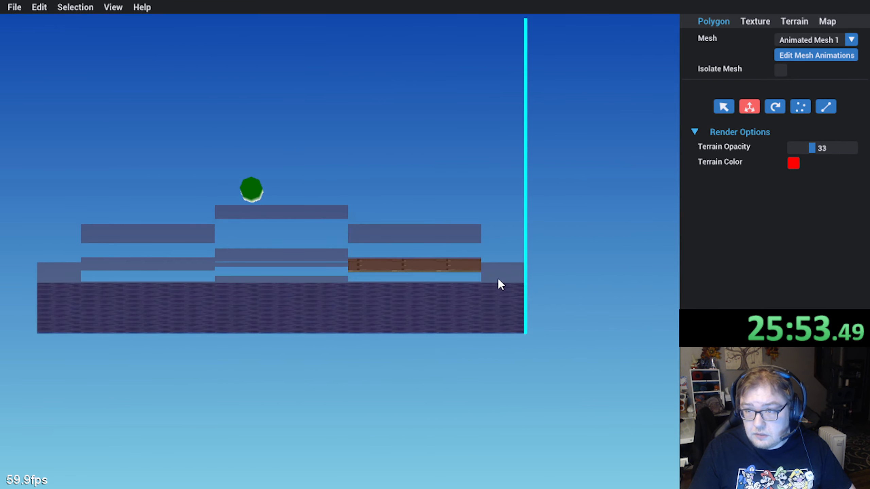
middle_click_drag(421, 274, 264, 319)
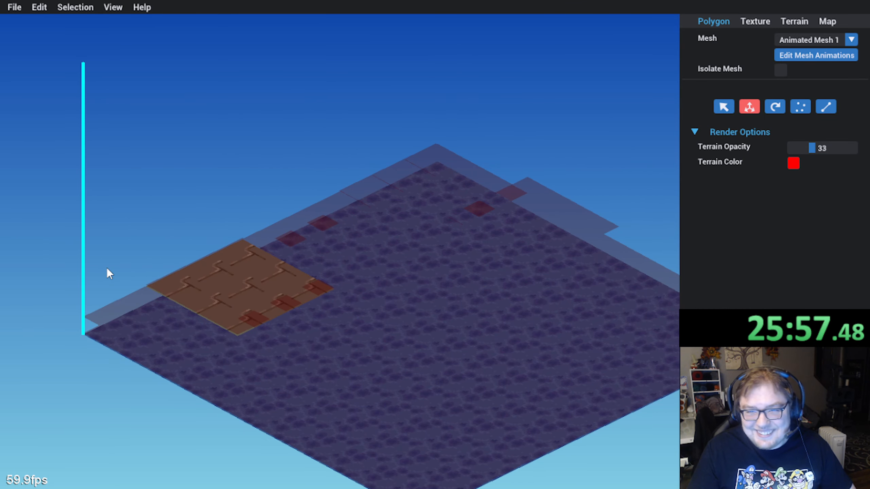
middle_click_drag(151, 305, 246, 373)
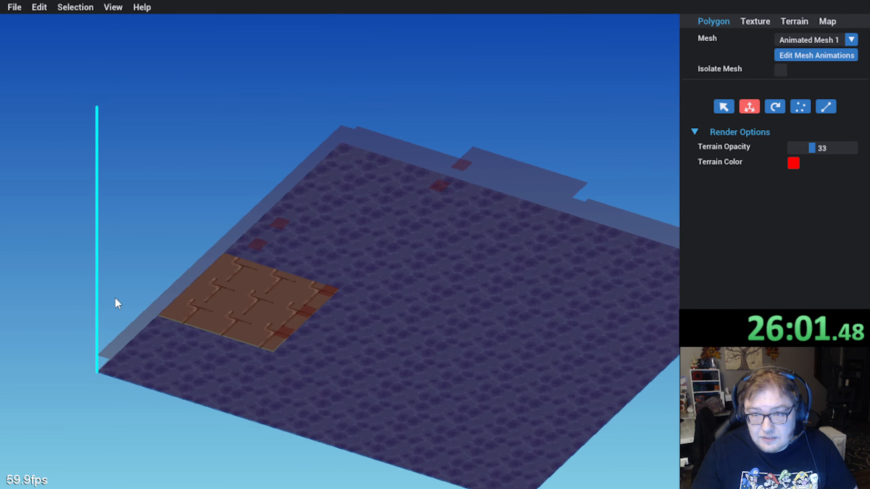
middle_click_drag(116, 301, 248, 318)
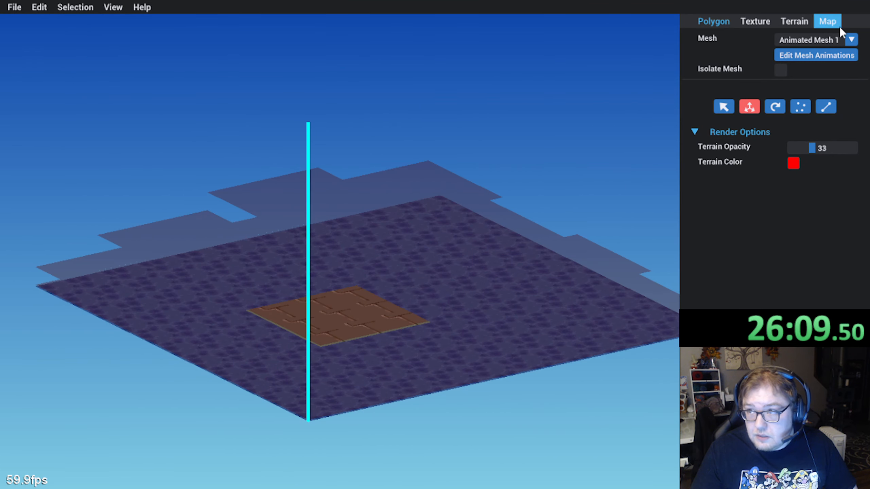
Step: Reopen the mesh animations of Animated Mesh 1 and review its keyframe list alongside the stone tile
left_click(805, 56)
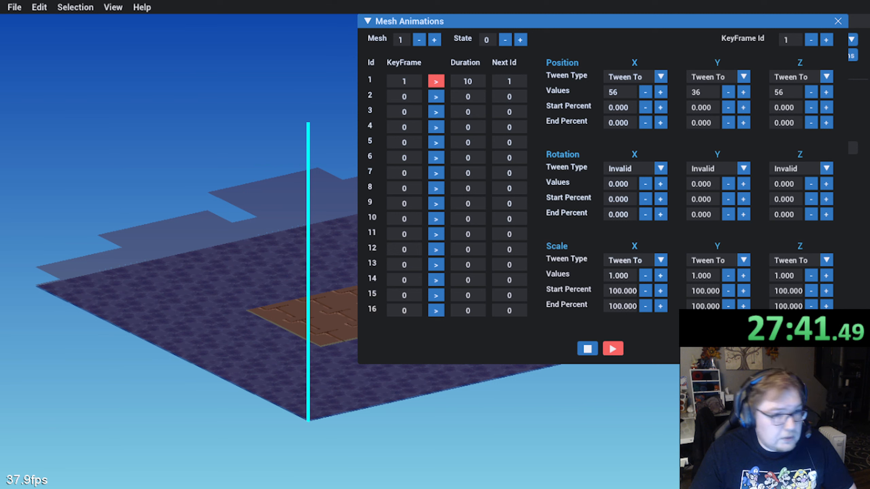
middle_click_drag(178, 236, 203, 282)
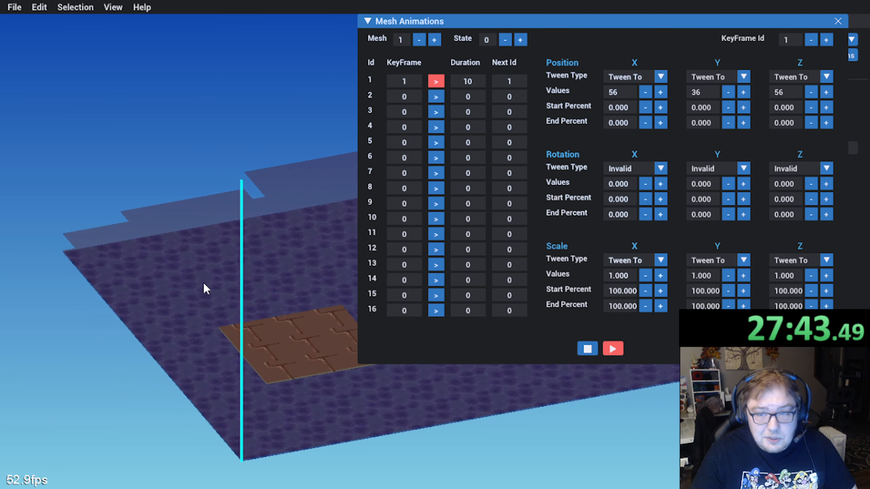
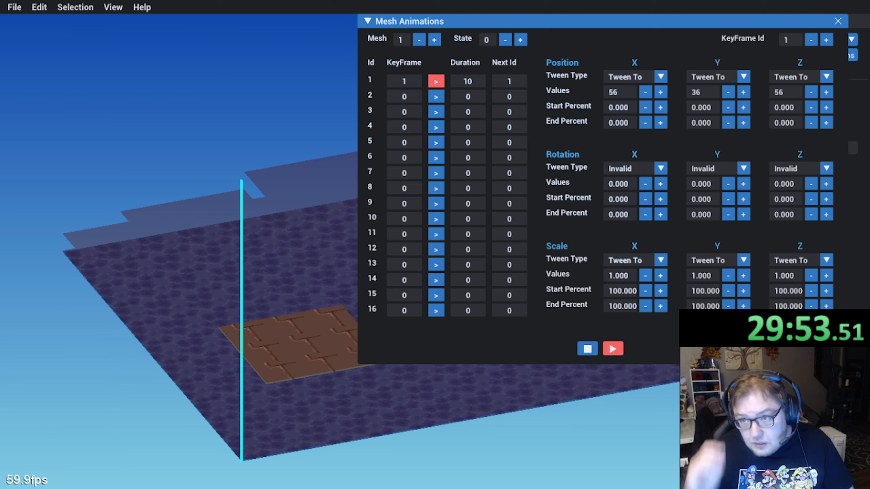
middle_click_drag(190, 334, 190, 265)
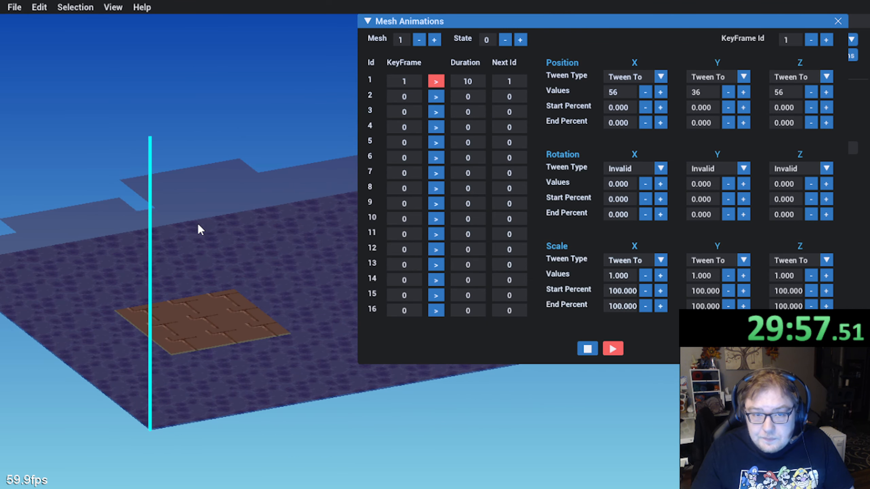
double_click(391, 97)
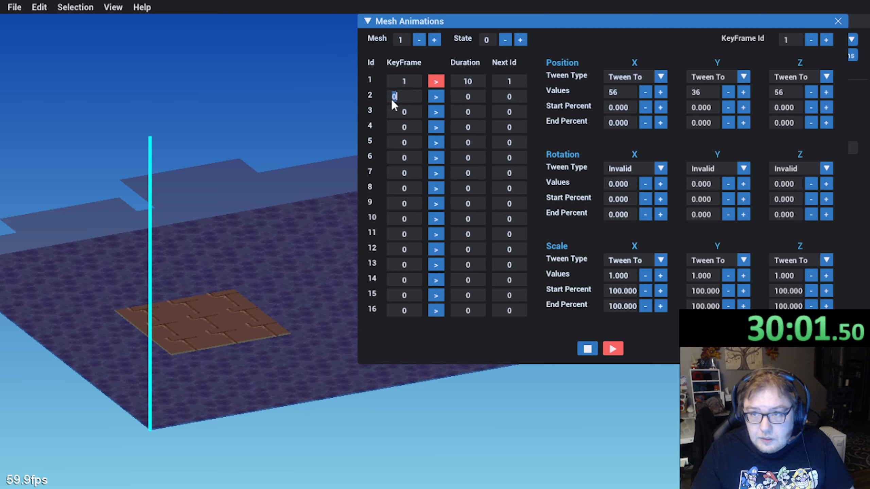
left_click(404, 111)
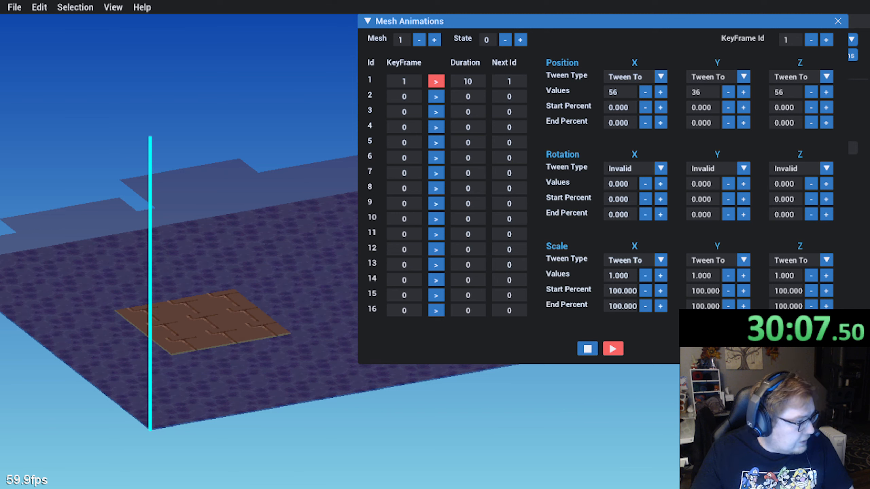
Step: Save the map and close the mesh animation settings
left_click(14, 7)
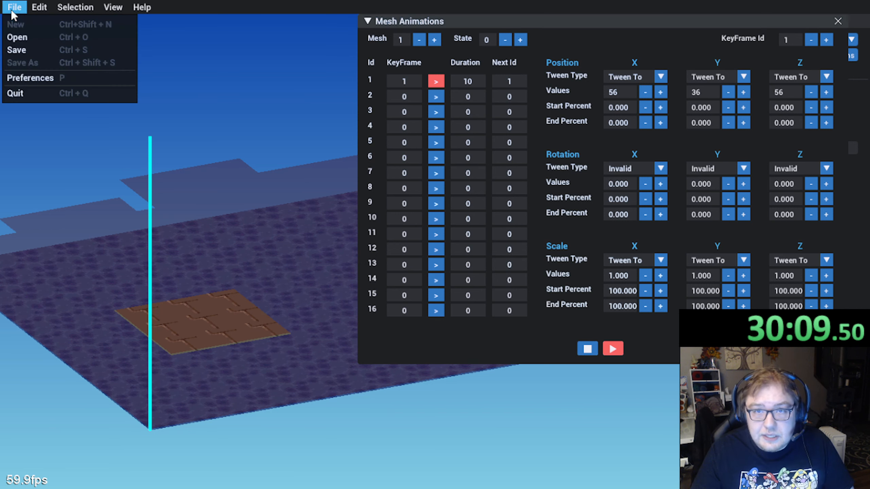
left_click(19, 50)
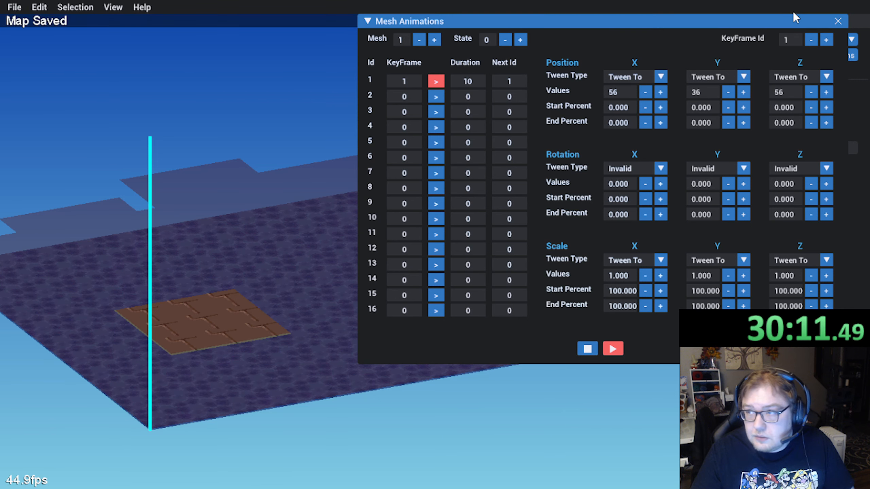
left_click(831, 22)
Step: Open the map MAP103.GNS from the test folder, two levels above the current map's folder
left_click(15, 8)
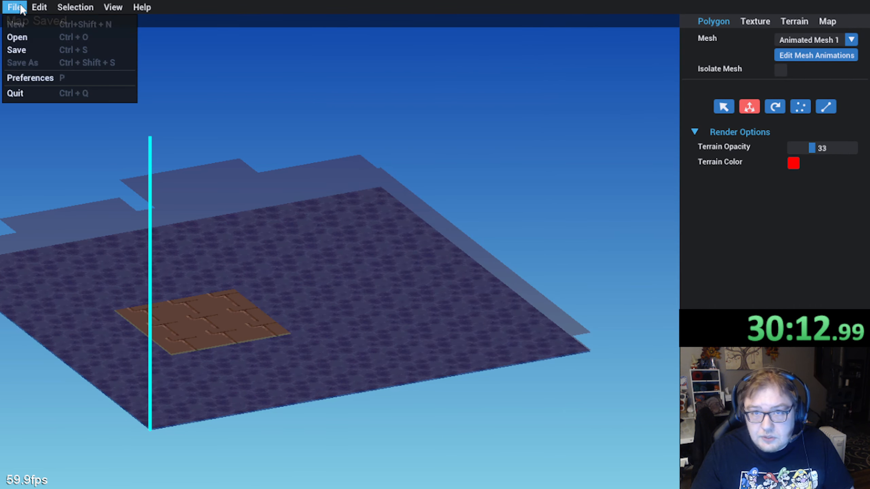
left_click(19, 38)
left_click(619, 150)
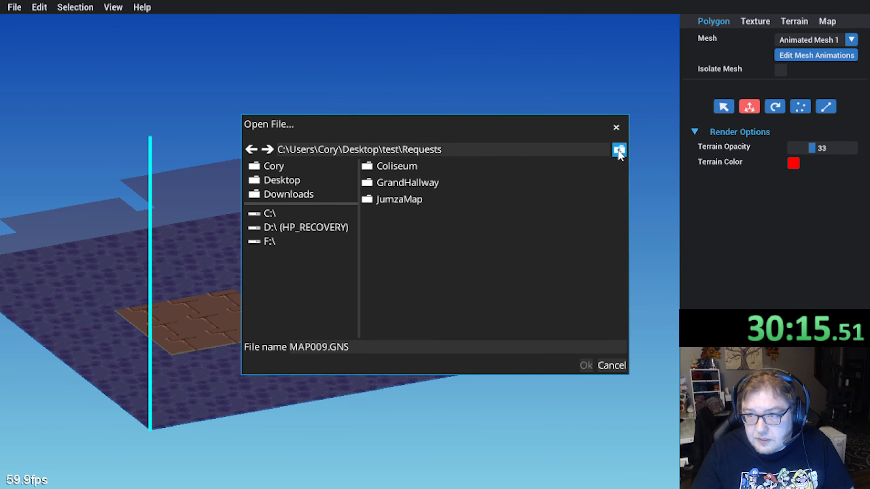
left_click(619, 151)
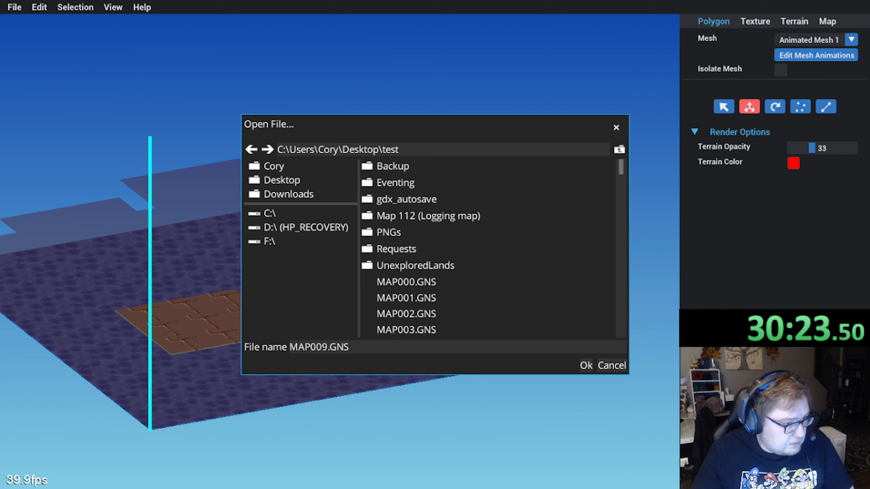
scroll(486, 282, "down", 20)
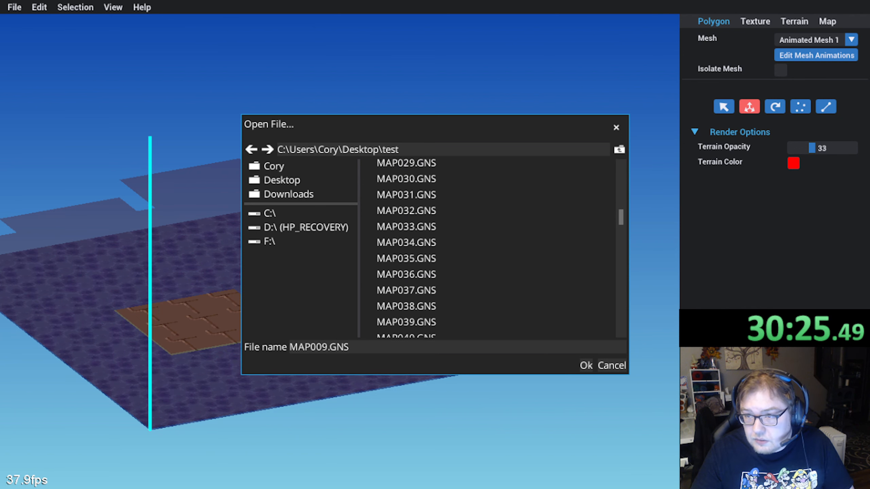
scroll(486, 250, "down", 12)
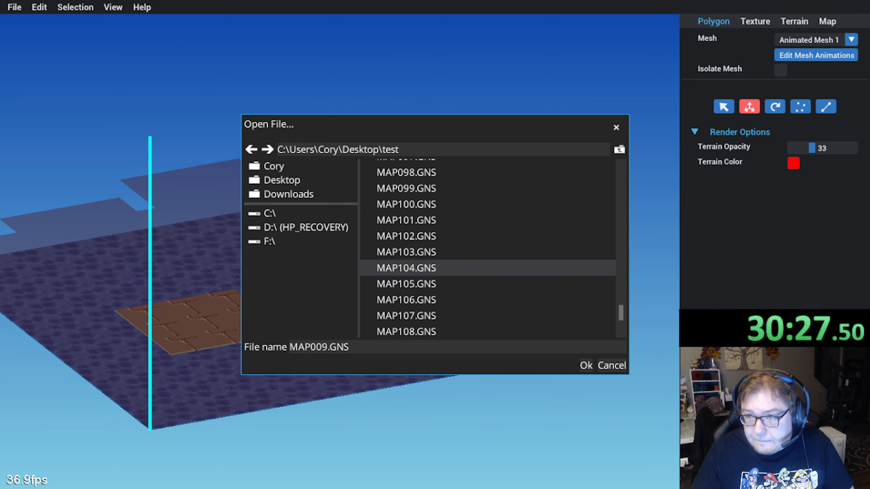
double_click(413, 250)
Step: Switch to polygon editing and bring up the windmill's mesh animation settings to examine its keyframe values
middle_click_drag(499, 178, 402, 278)
left_click(697, 27)
left_click(821, 54)
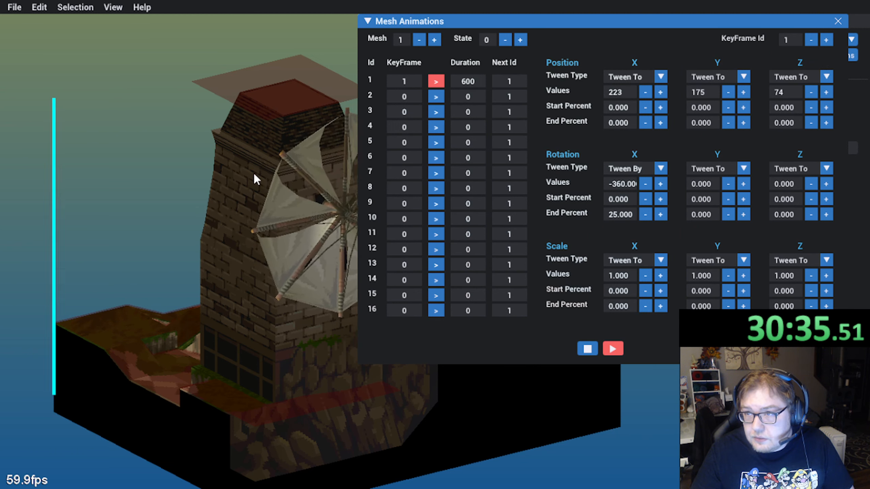
middle_click_drag(253, 172, 301, 196)
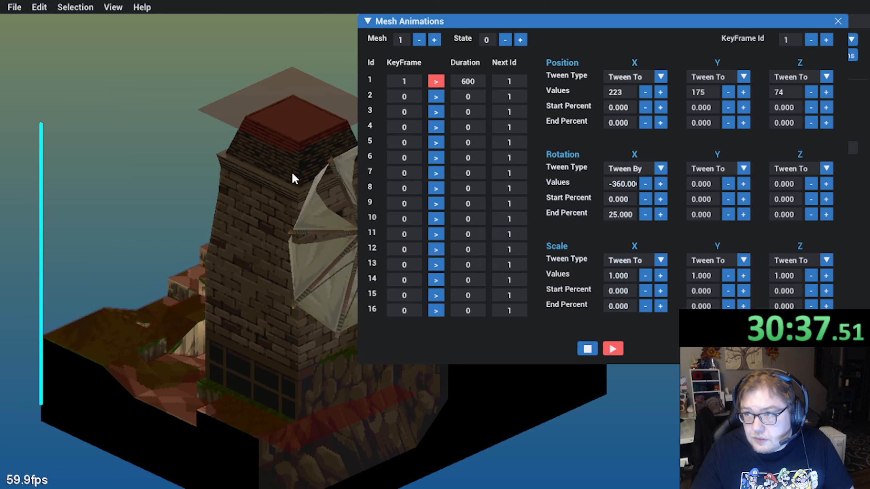
Step: Stop the mesh animation playback and examine where the windmill sails sit without animation
left_click(588, 351)
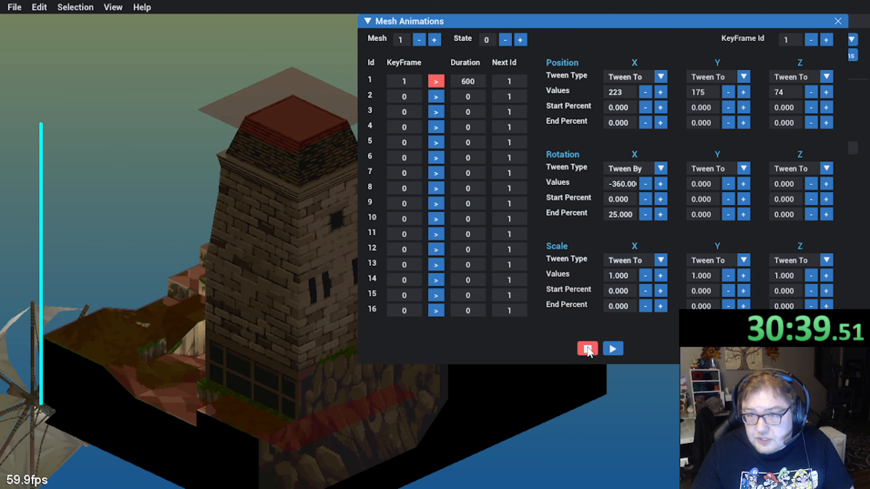
middle_click_drag(191, 296, 121, 345)
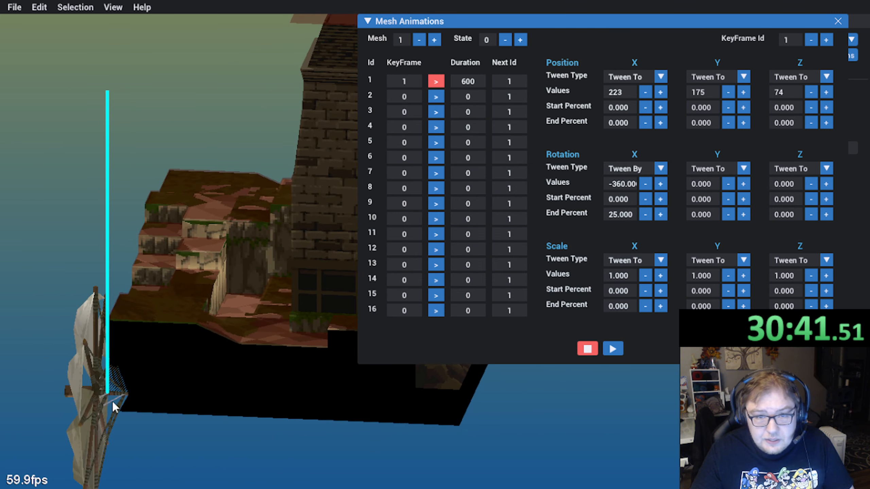
middle_click_drag(158, 388, 122, 384)
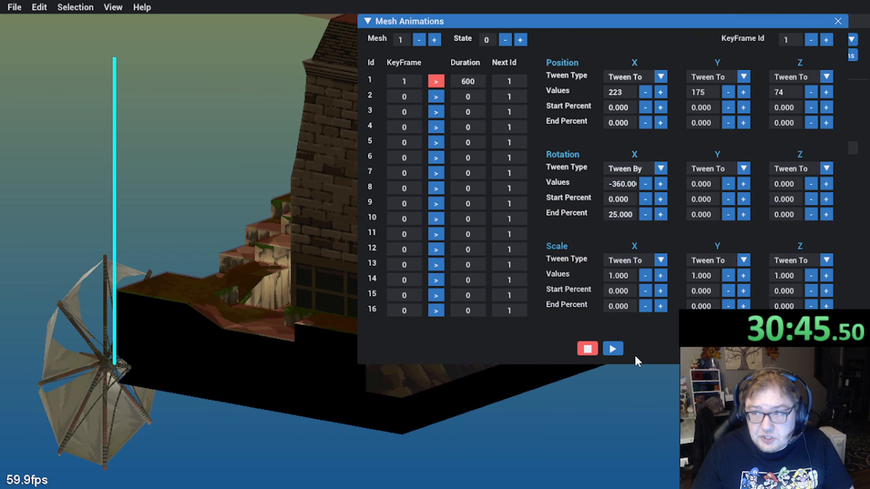
Step: Resume the mesh animation playback, examine the windmill sails from several angles, and close the mesh animation settings
left_click(613, 350)
middle_click_drag(230, 325, 383, 219)
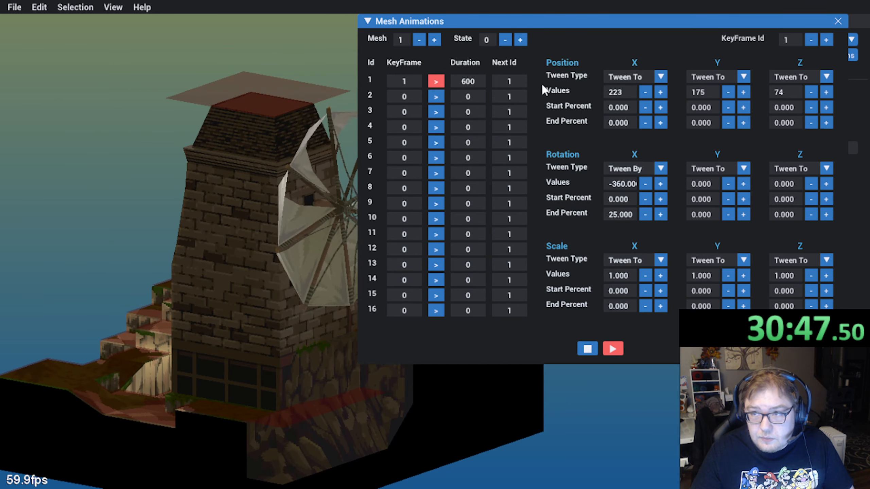
middle_click_drag(185, 256, 618, 94)
middle_click_drag(200, 221, 236, 246)
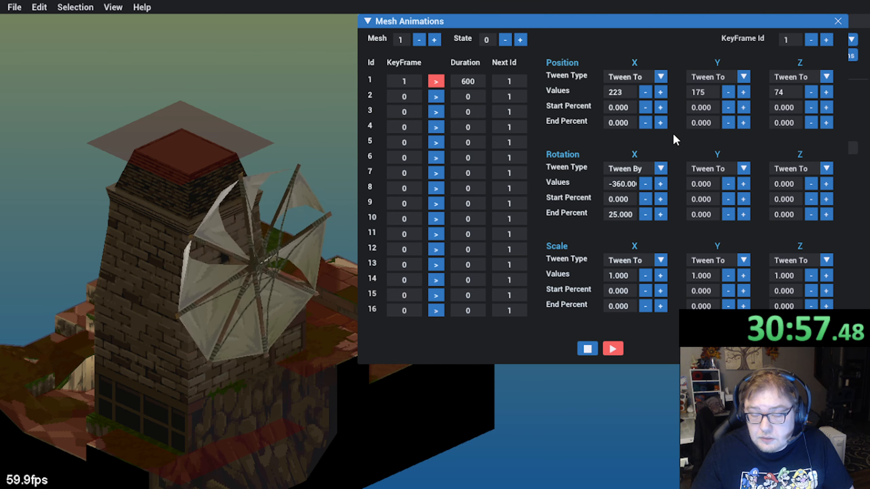
left_click(838, 21)
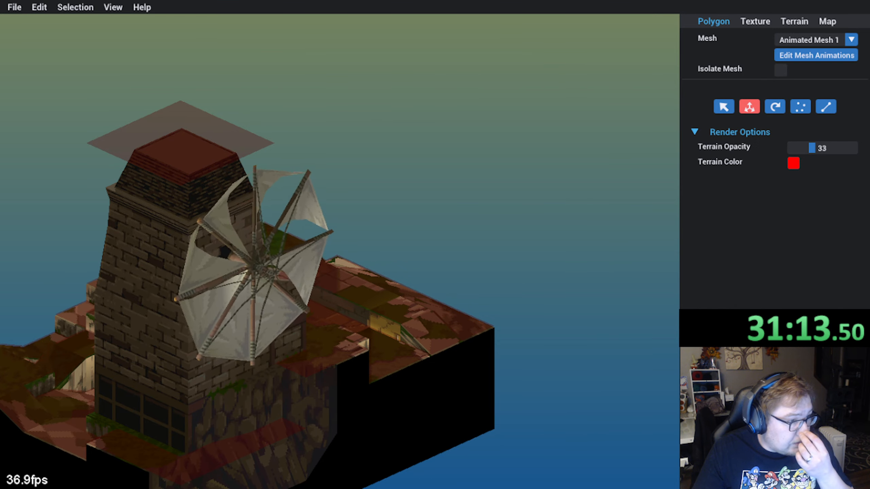
Step: Open the map MAP073.GNS from the test folder
left_click(14, 7)
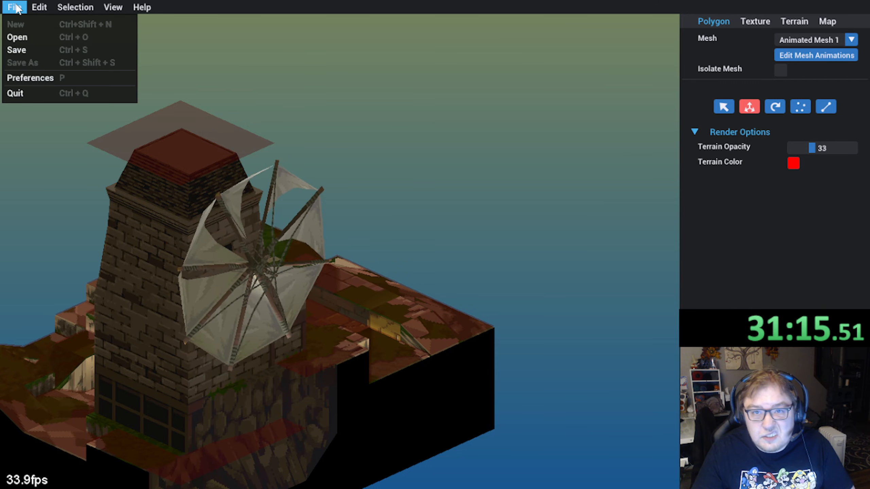
left_click(31, 36)
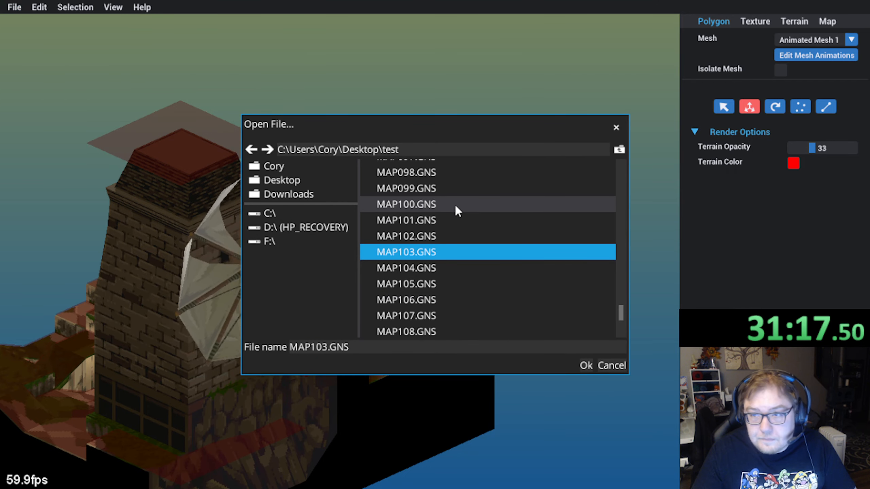
scroll(442, 219, "up", 5)
scroll(432, 233, "up", 5)
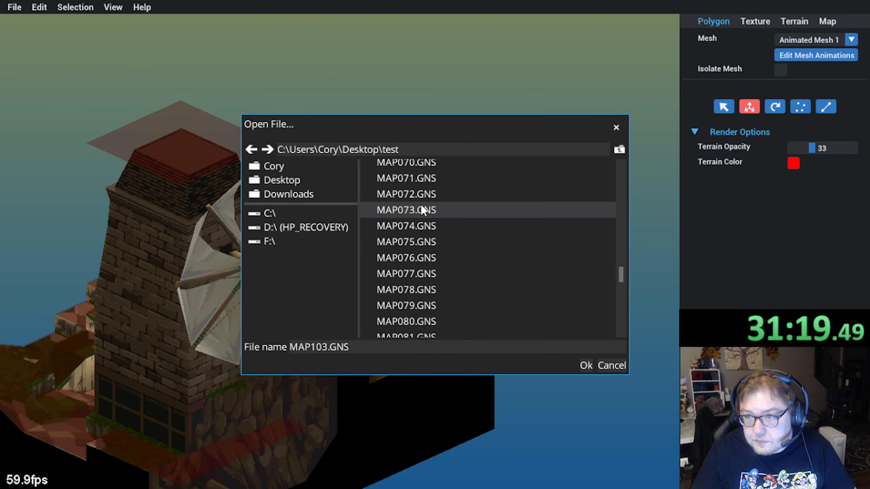
left_click(423, 209)
double_click(423, 210)
middle_click_drag(264, 318, 342, 270)
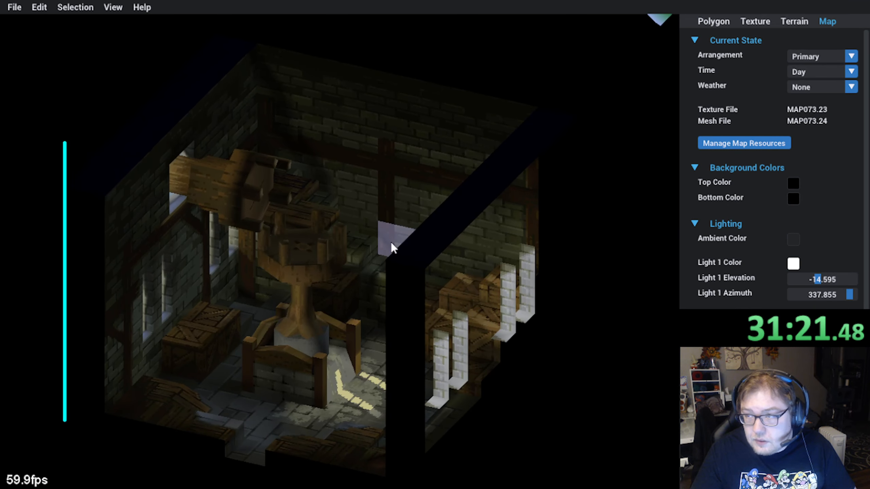
Step: Switch to polygon editing, open the mesh animation settings for Animated Mesh 1, and examine its keyframe values alongside the turning gears
middle_click_drag(390, 246, 492, 216)
left_click(713, 22)
left_click(830, 38)
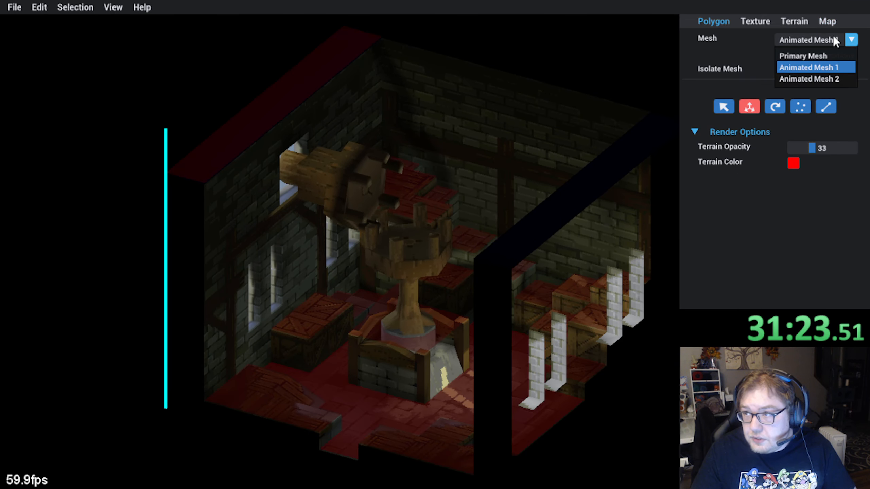
left_click(834, 38)
left_click(803, 56)
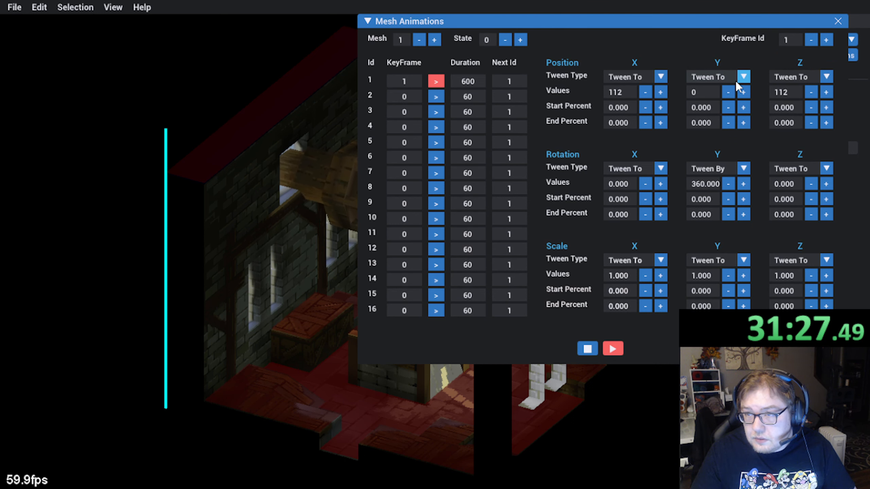
middle_click_drag(341, 283, 216, 309)
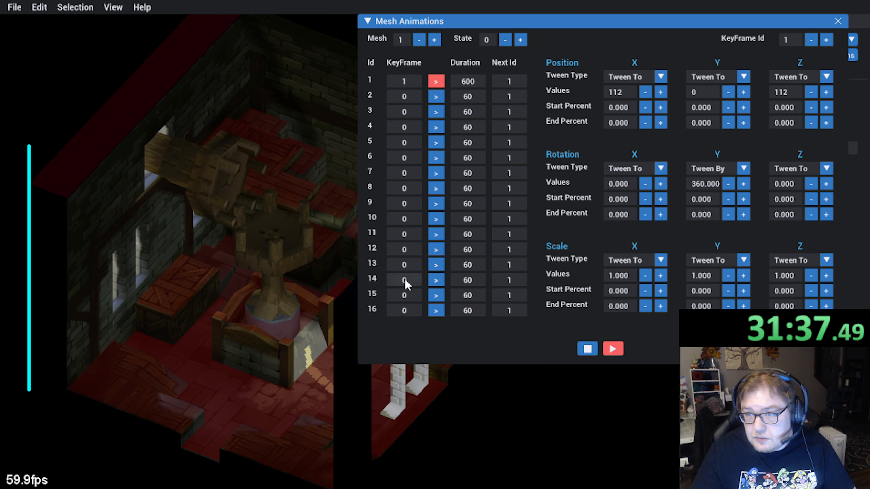
middle_click_drag(226, 368, 233, 271)
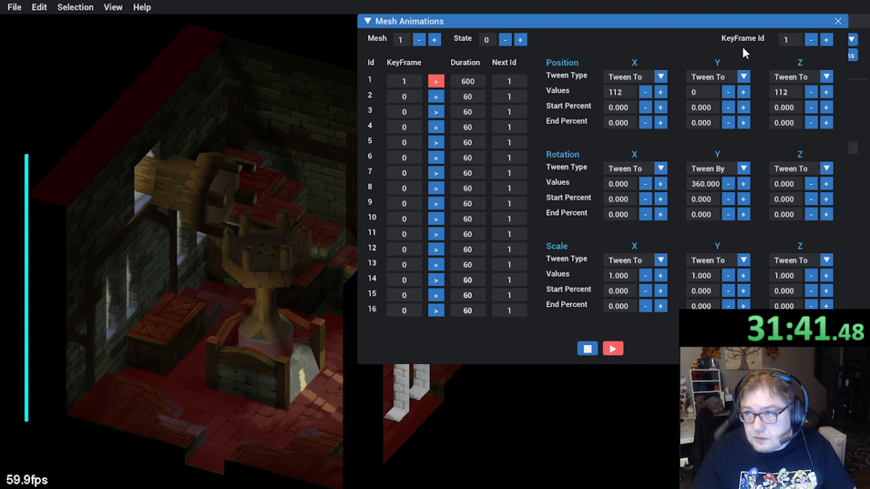
Step: Close the mesh animation settings, select Animated Mesh 2 as the mesh, and reopen the mesh animation settings
left_click(838, 21)
left_click(852, 40)
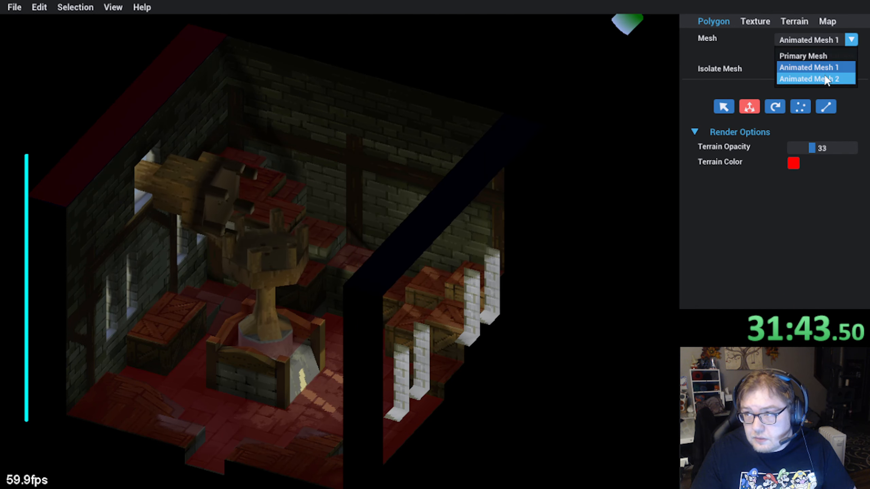
left_click(821, 75)
left_click(794, 56)
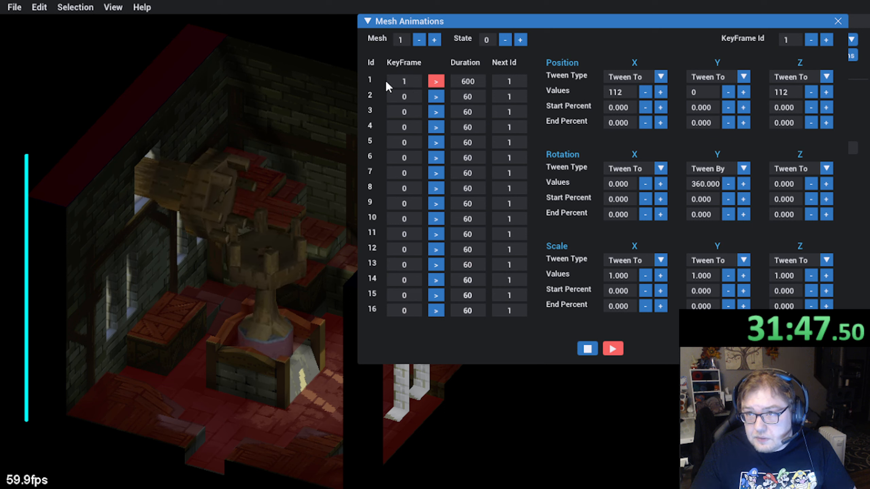
Step: Compare the keyframe values of mesh 1 and mesh 2 in state 0, ending on mesh 2
left_click(434, 40)
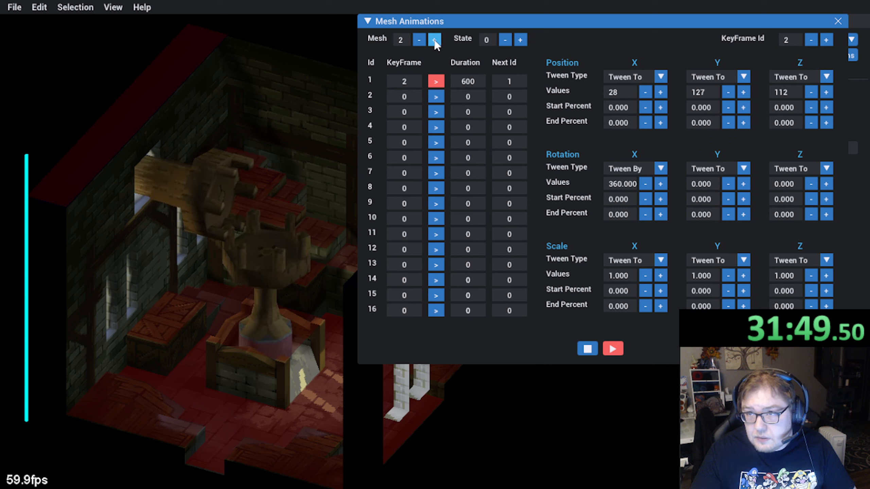
left_click(420, 39)
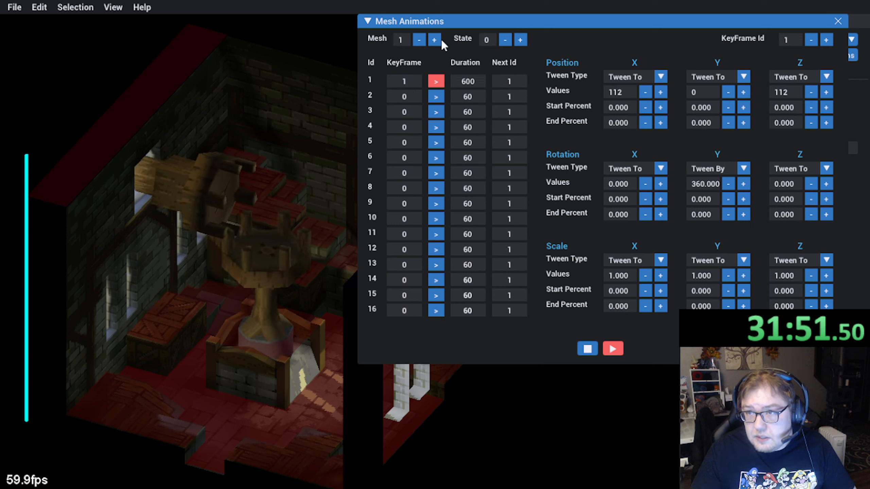
left_click(434, 39)
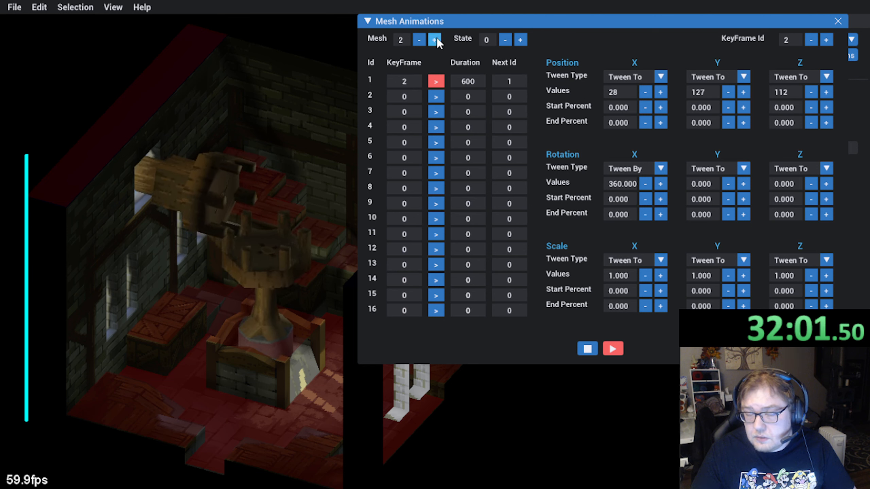
left_click(419, 40)
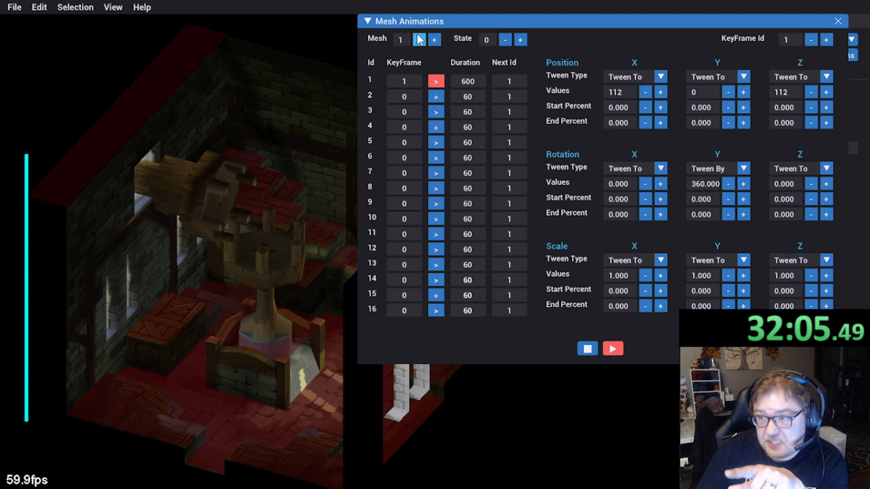
left_click(435, 40)
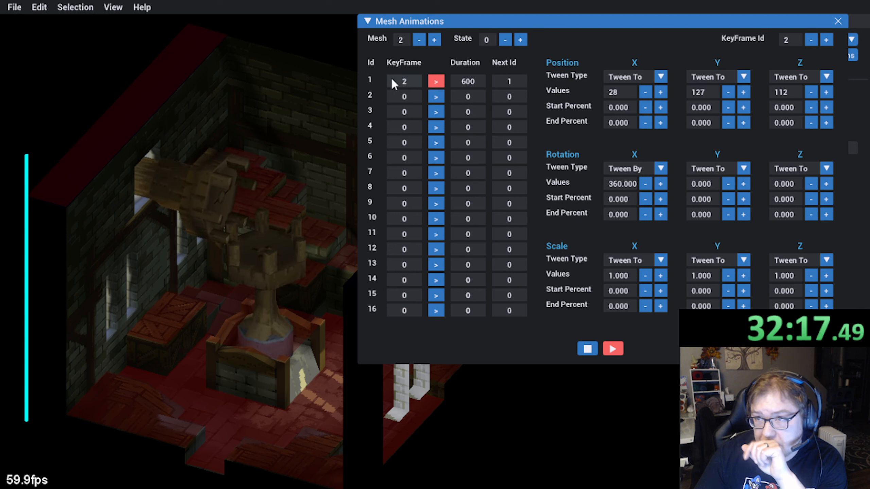
Step: Set the X rotation value of mesh 2's keyframe to 720 and examine the gears' motion from several angles
middle_click_drag(268, 281, 238, 273)
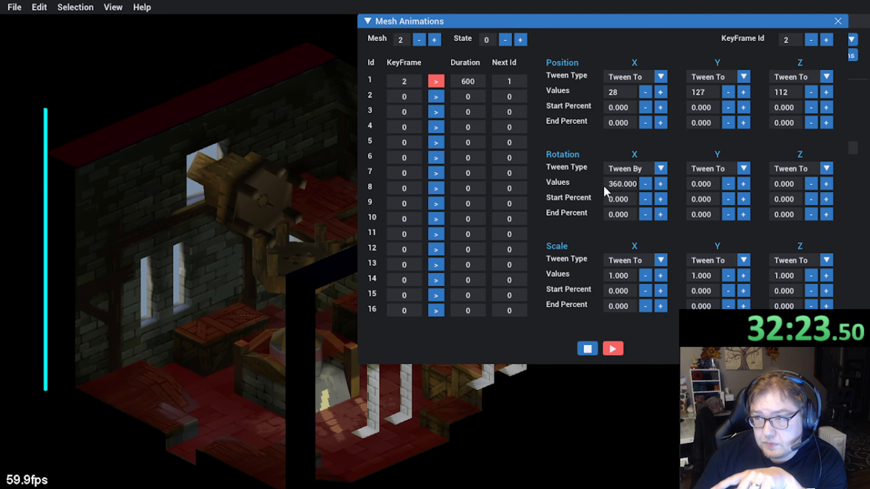
left_click(619, 183)
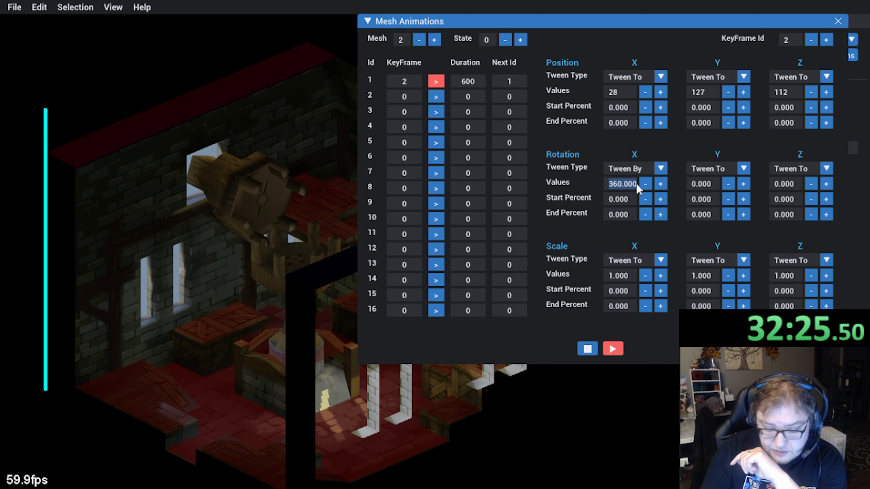
type("720")
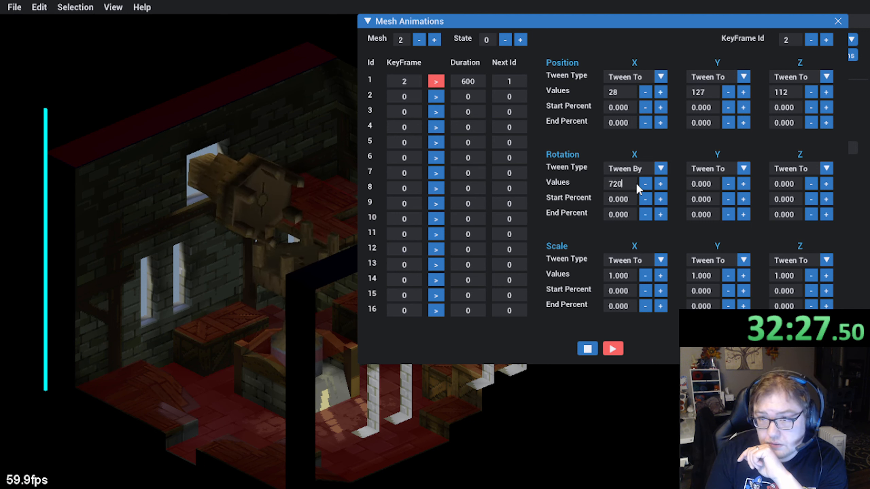
key("Return")
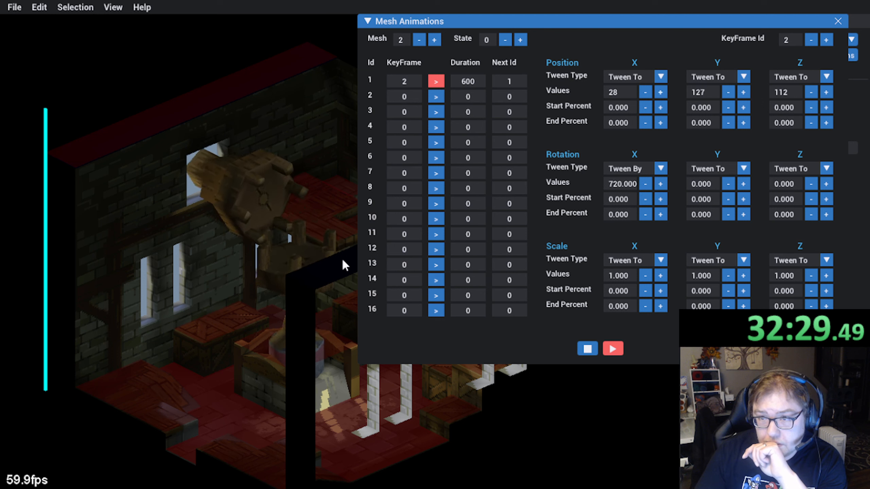
middle_click_drag(342, 258, 280, 271)
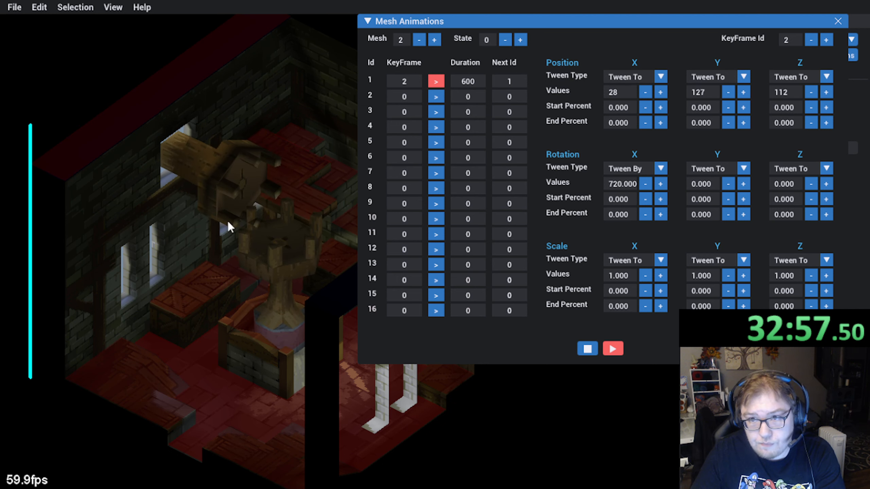
scroll(171, 276, "up", 3)
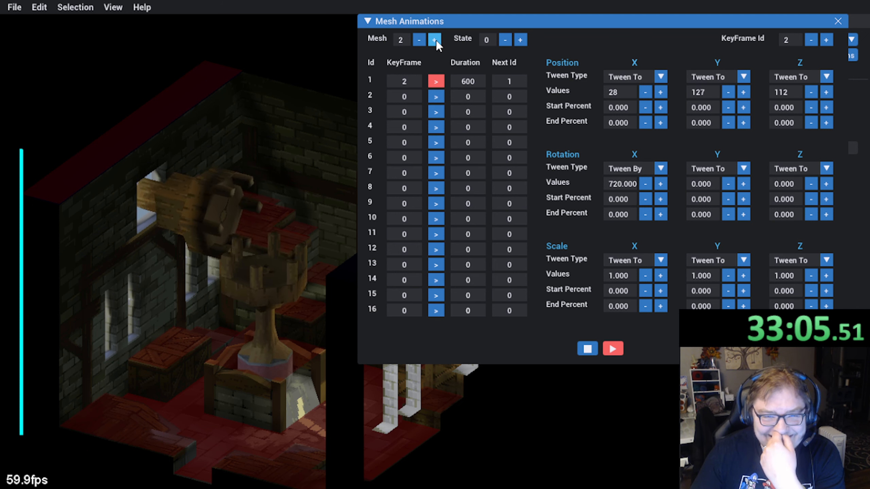
middle_click_drag(253, 260, 216, 240)
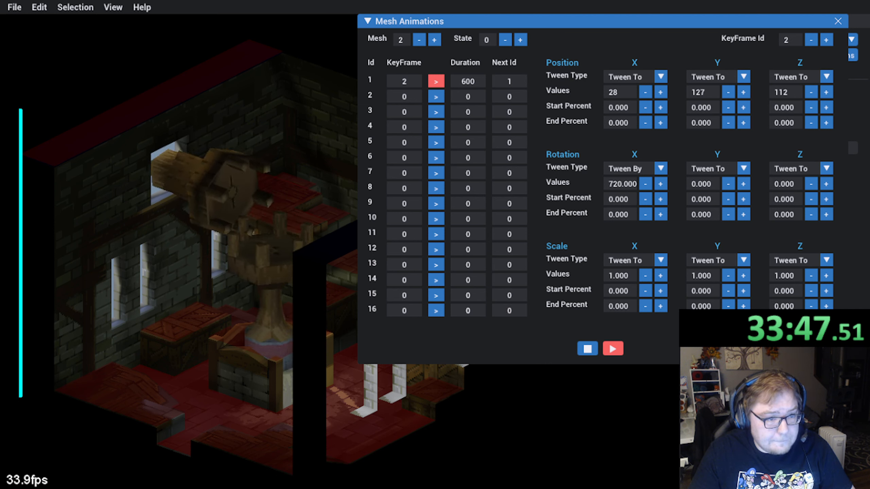
Step: Switch to the Final Fantasy Hacktics wiki and open the {54} Use3DObject entry from the Event Instructions table
key("alt+Tab")
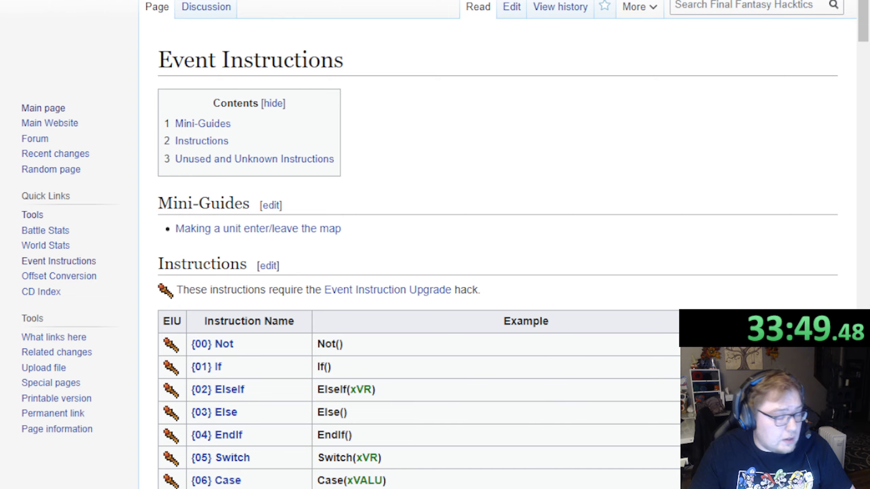
scroll(435, 244, "down", 5)
scroll(435, 245, "down", 3)
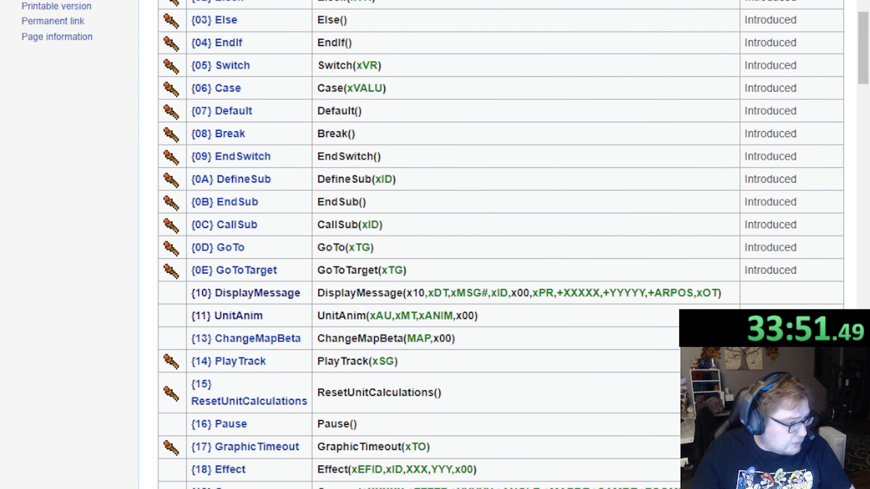
scroll(435, 245, "down", 9)
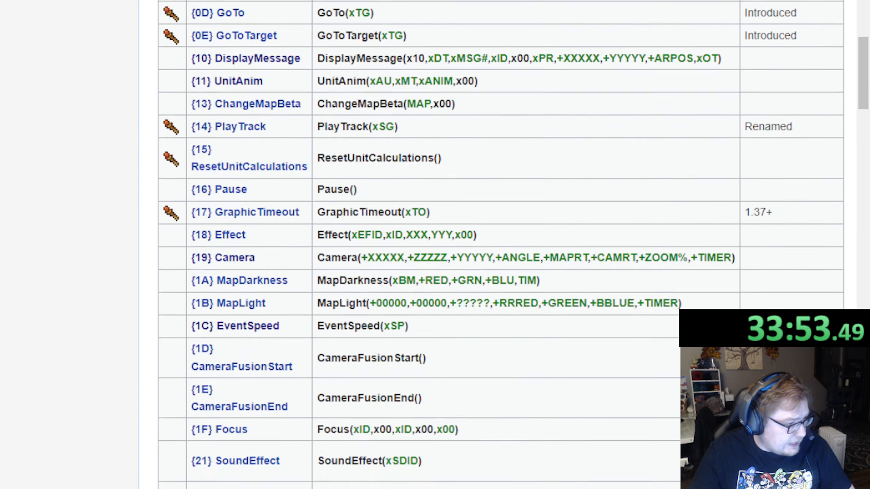
scroll(435, 245, "down", 9)
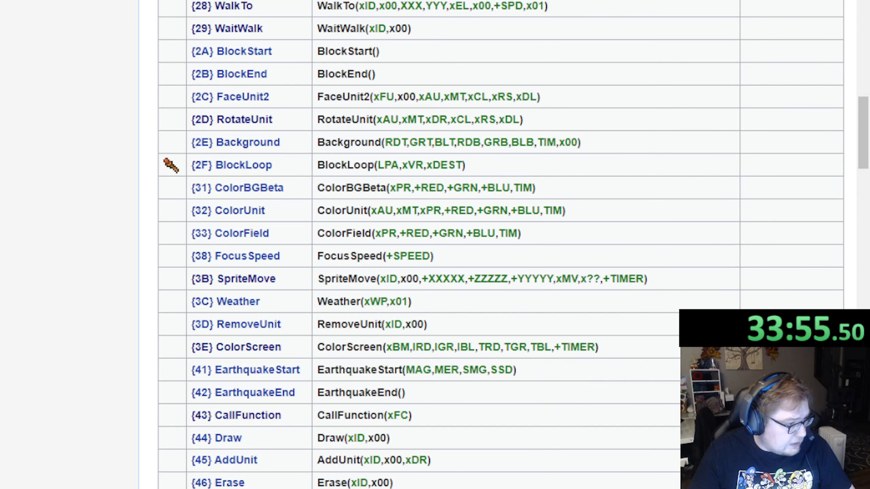
scroll(165, 81, "down", 9)
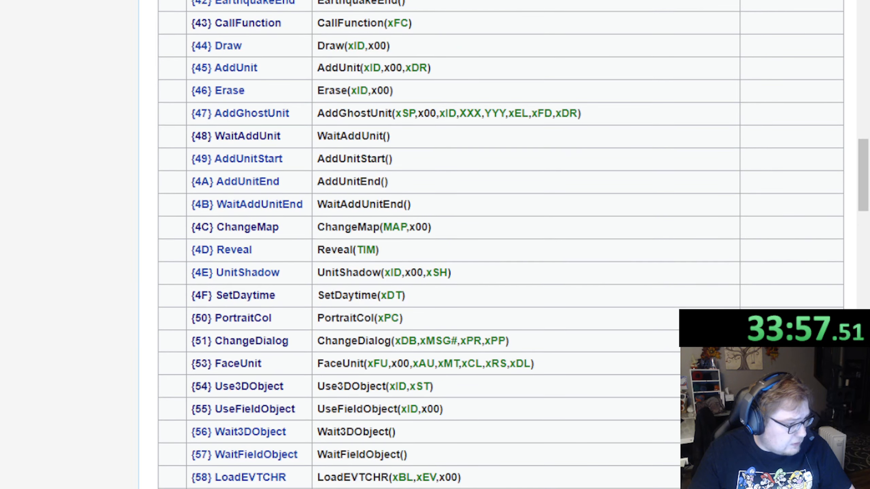
scroll(435, 244, "down", 1)
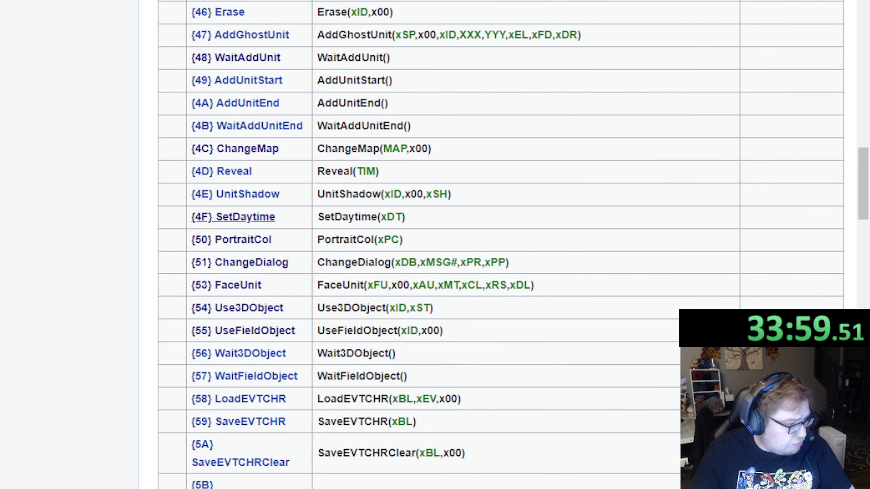
left_click(264, 309)
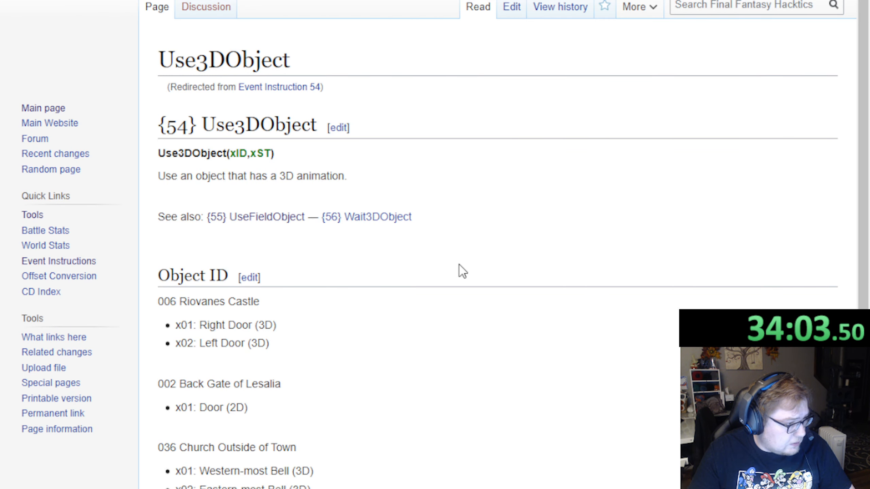
Step: Read the Use3DObject page's object IDs and states, and examine the xST parameter in the instruction's syntax
scroll(459, 264, "down", 2)
scroll(459, 258, "down", 3)
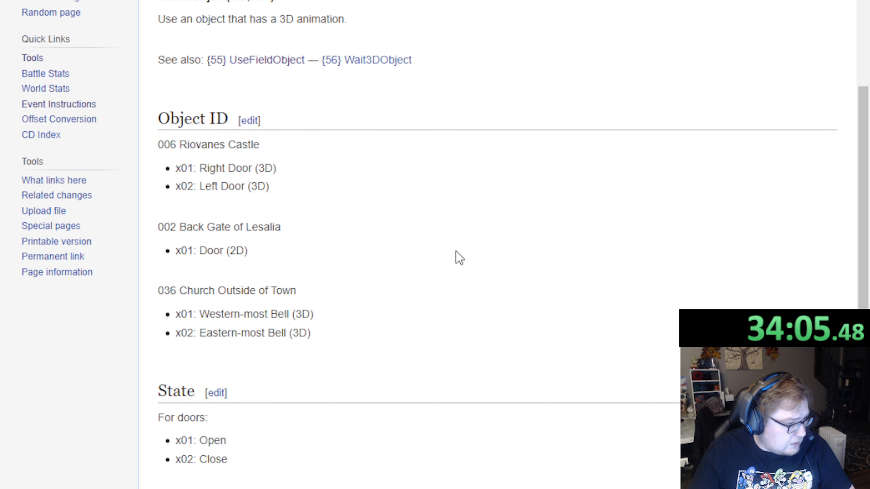
scroll(459, 258, "up", 2)
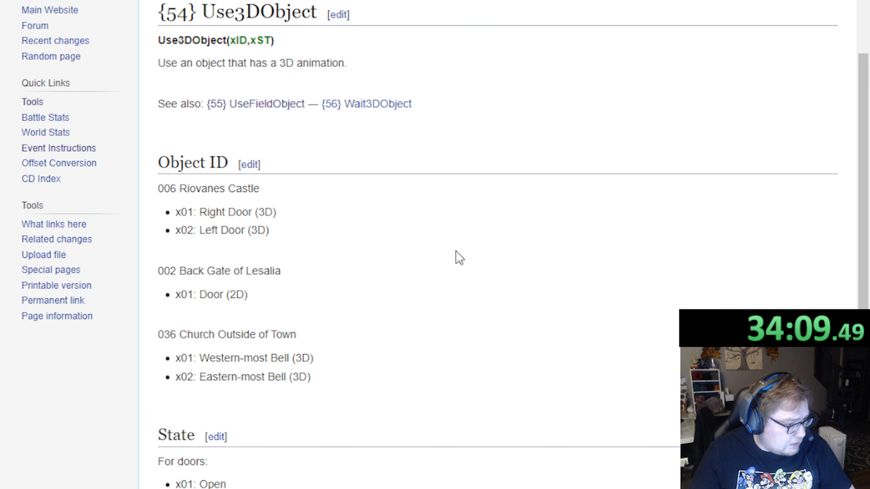
scroll(459, 258, "up", 2)
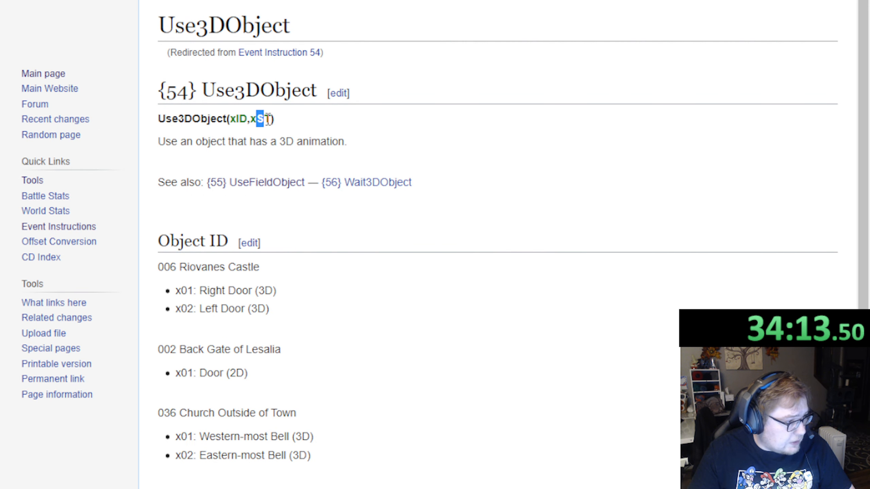
left_click(283, 137)
left_click_drag(252, 119, 274, 118)
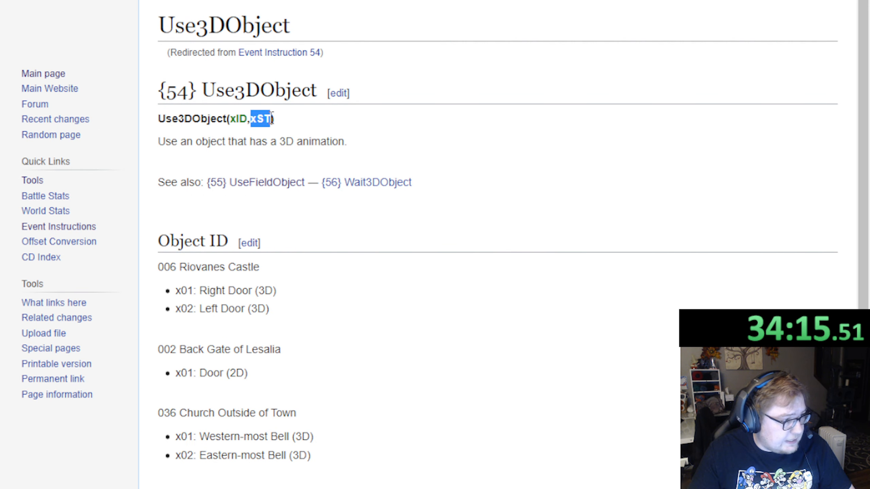
left_click(269, 117)
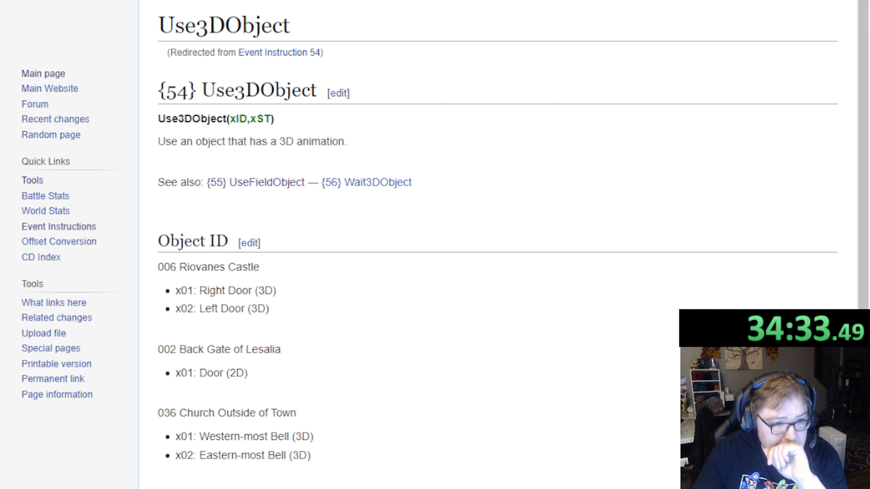
Step: Return to the map editor, close the mesh animation settings, and open the map MAP006.GNS from the test folder
key("alt+Tab")
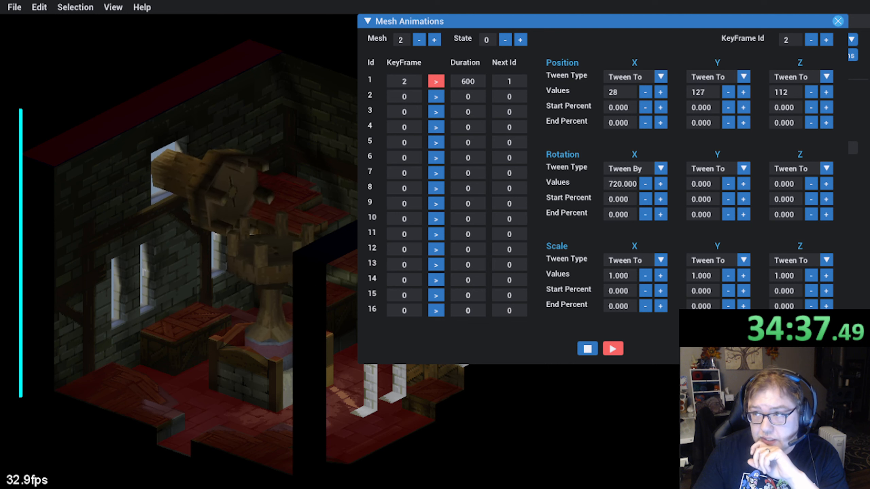
left_click(838, 21)
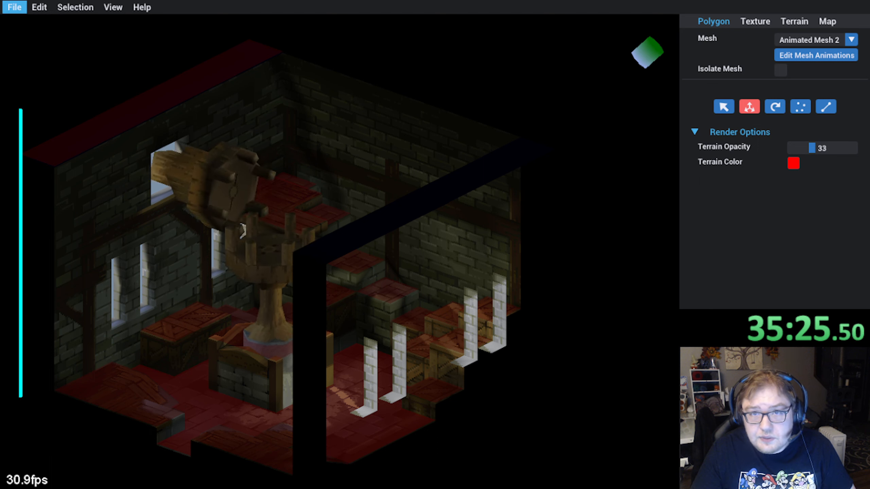
left_click(14, 8)
left_click(17, 37)
scroll(451, 209, "up", 20)
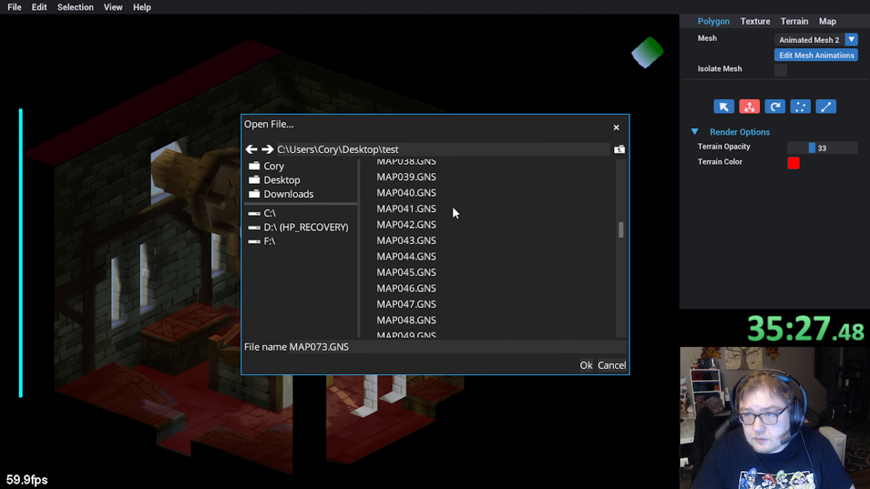
scroll(446, 211, "up", 3)
double_click(425, 230)
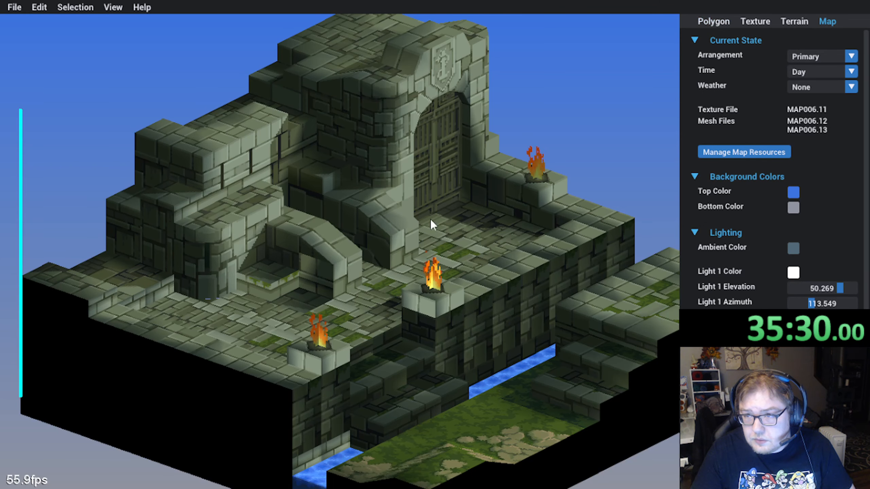
middle_click_drag(430, 219, 345, 231)
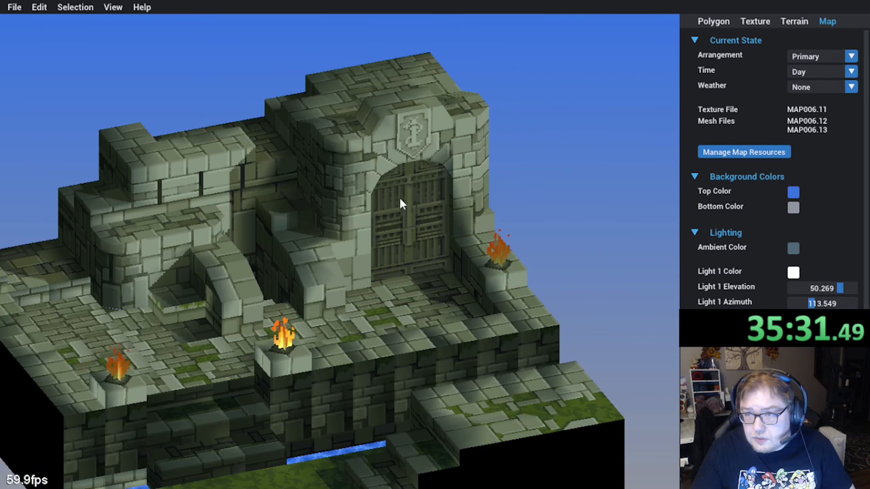
Step: Select the Primary Mesh for polygon editing and open the mesh animation settings
scroll(400, 198, "down", 5)
left_click(709, 21)
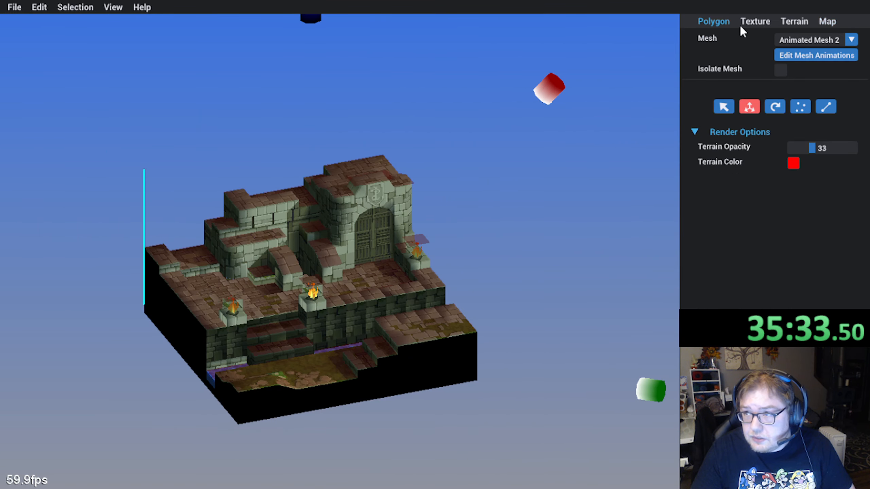
left_click(851, 40)
left_click(815, 54)
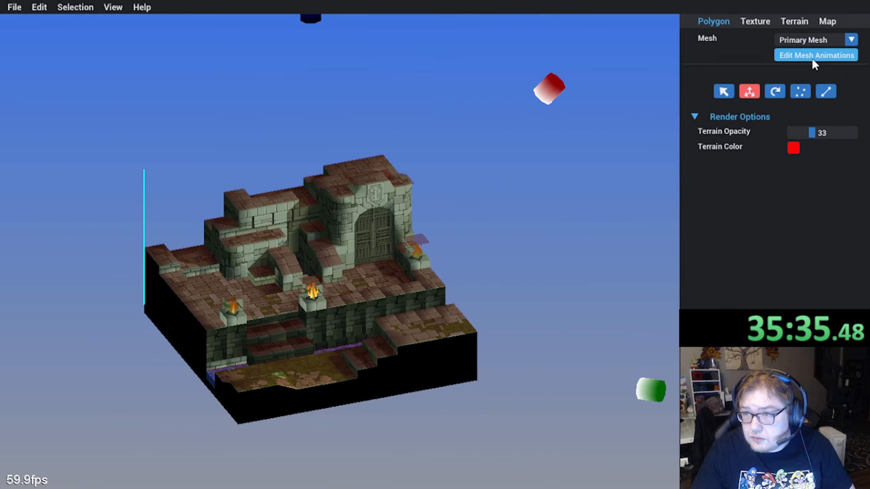
left_click(806, 57)
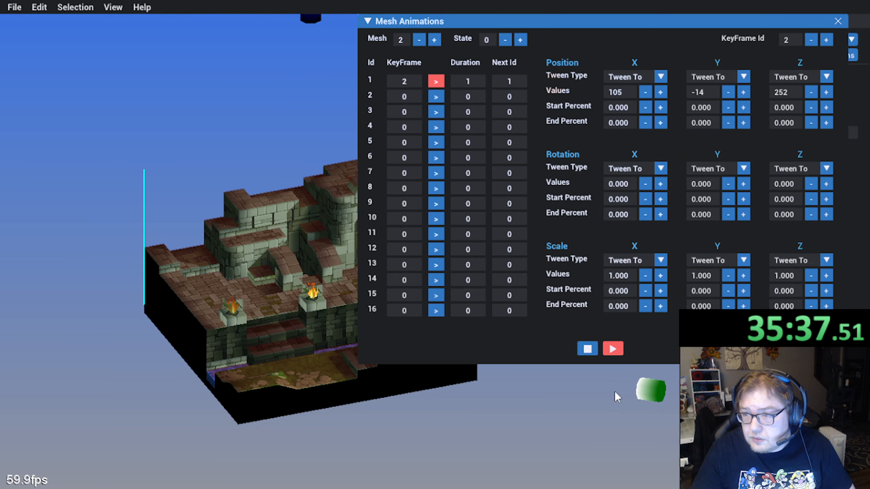
Step: Stop the mesh animation playback and examine where the gate doors sit when they are not animated
left_click(588, 348)
right_click_drag(182, 380, 236, 349)
scroll(222, 312, "up", 5)
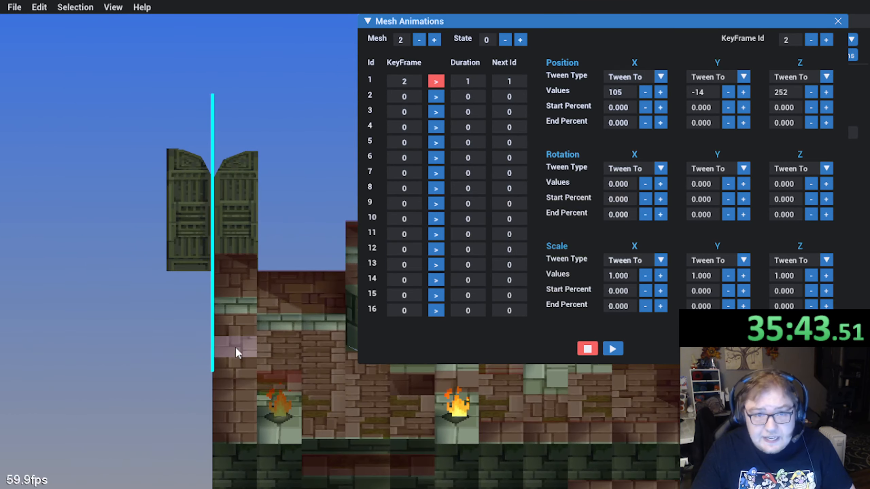
right_click_drag(202, 246, 233, 249)
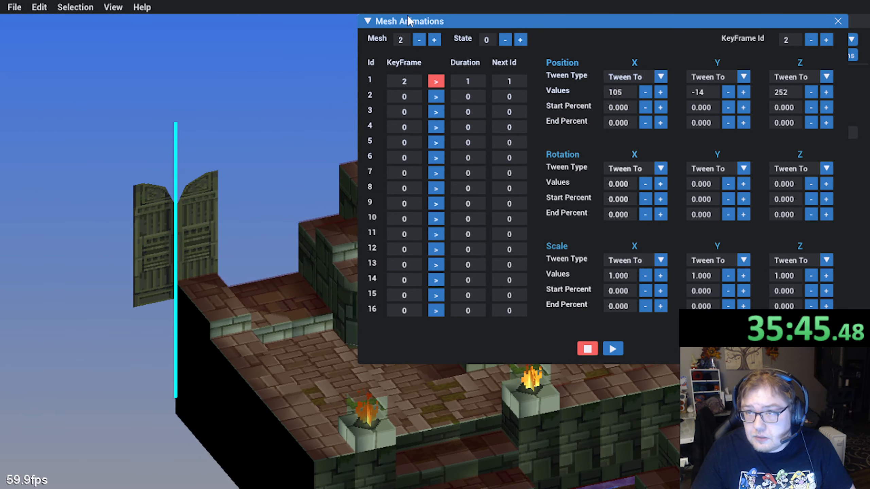
Step: Compare the keyframes, durations and next IDs of mesh 1 between state 0 and state 1
left_click(420, 40)
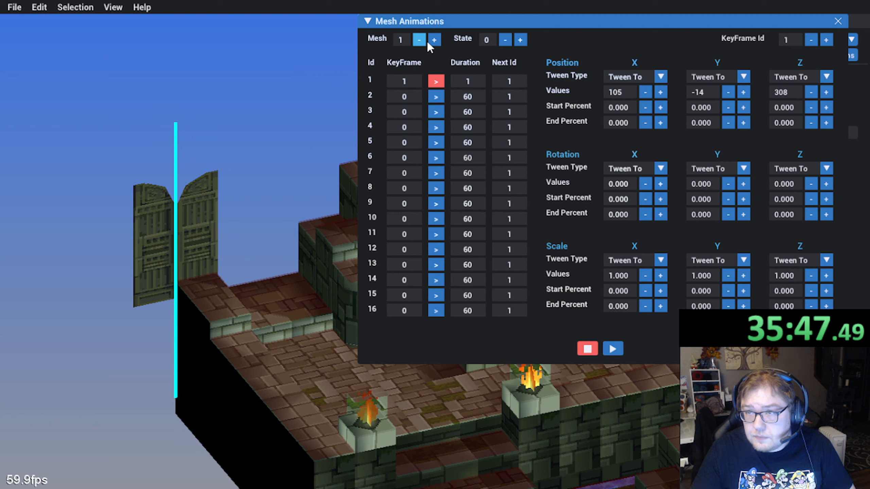
left_click(520, 39)
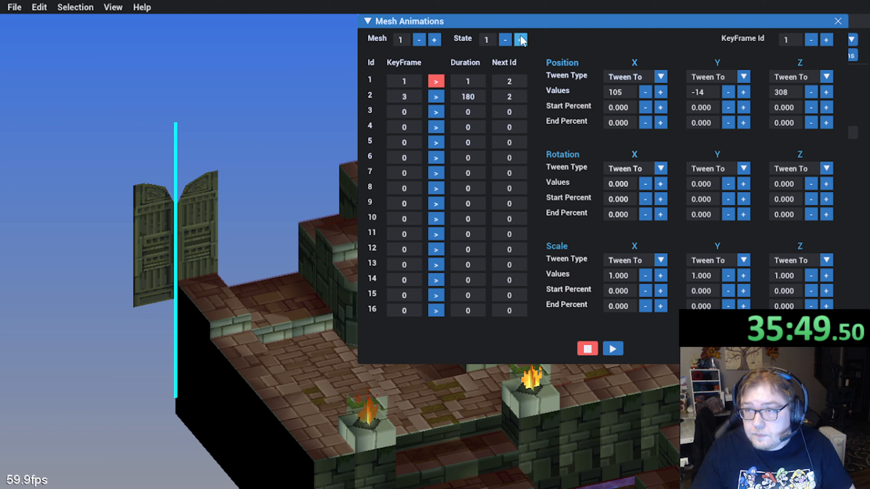
left_click(506, 39)
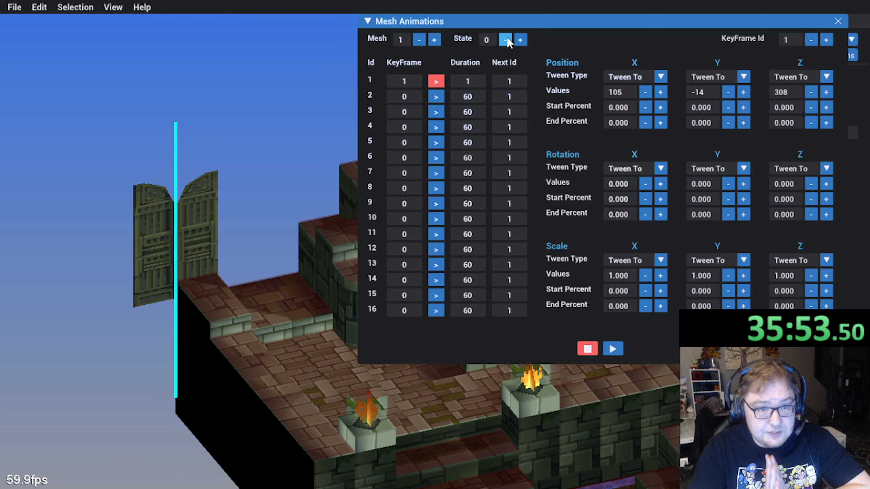
left_click(521, 39)
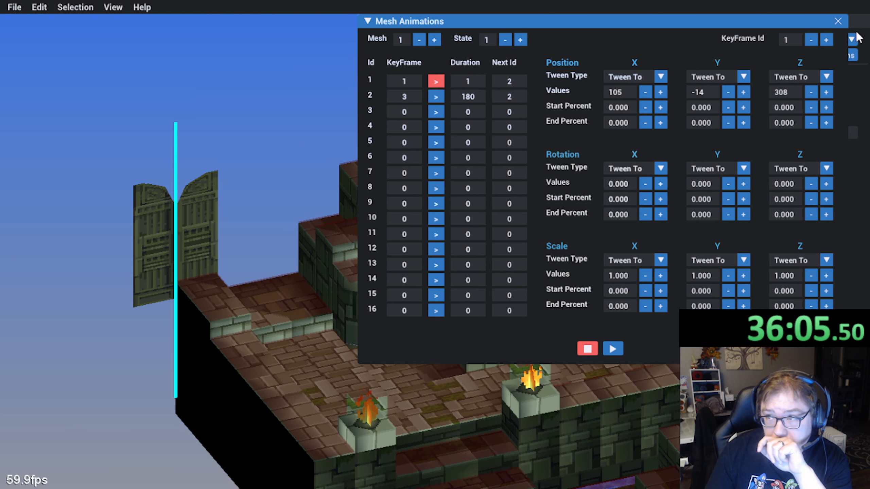
Step: Examine the stone gateway and the detached gate doors while the animation is stopped
middle_click_drag(265, 209, 212, 233)
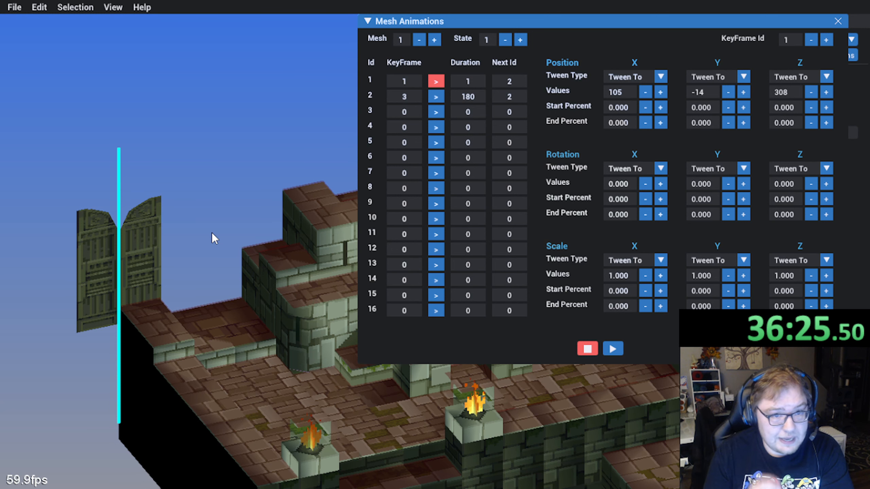
middle_click_drag(196, 228, 99, 235)
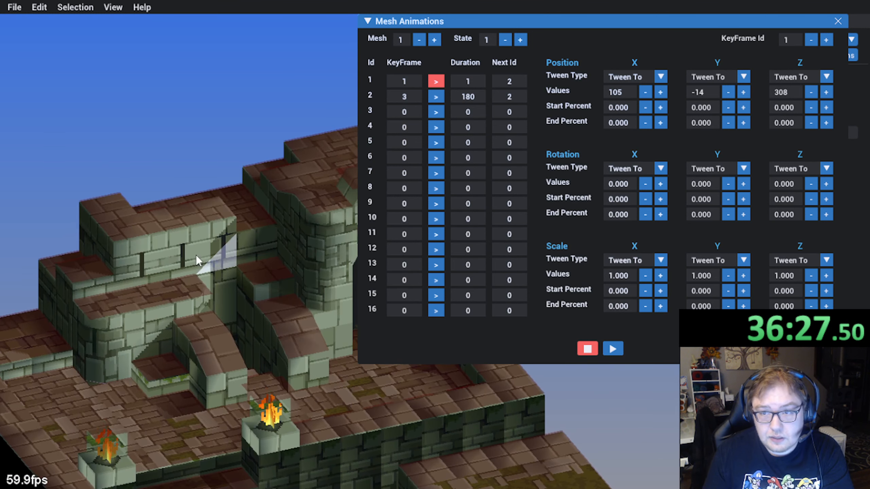
middle_click_drag(197, 255, 93, 240)
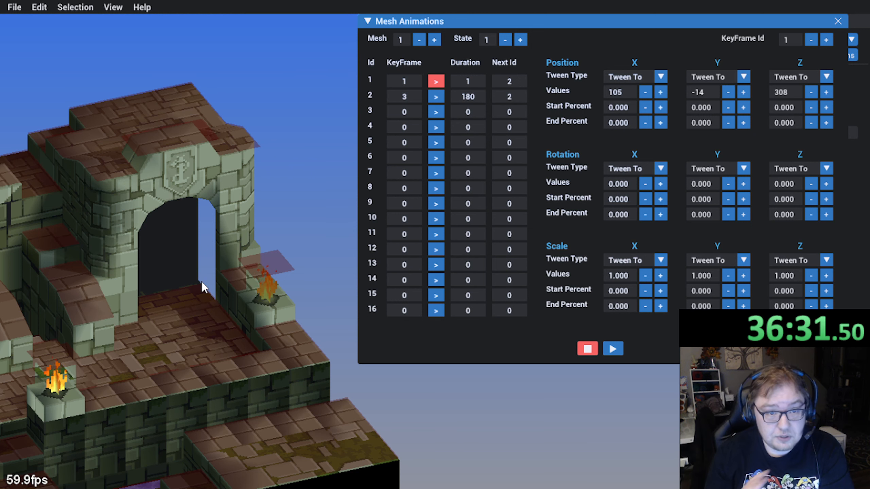
middle_click_drag(127, 286, 270, 307)
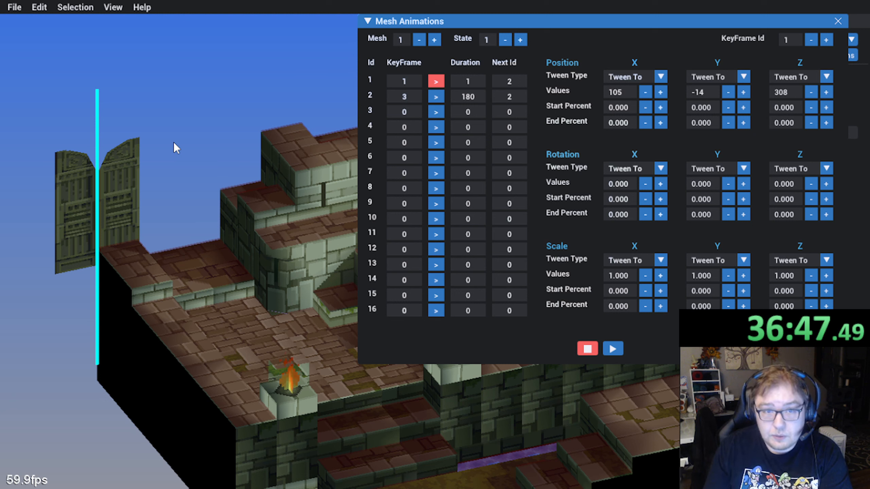
Step: Compare the state 1 keyframe sequences of mesh 1 and mesh 2
left_click(434, 39)
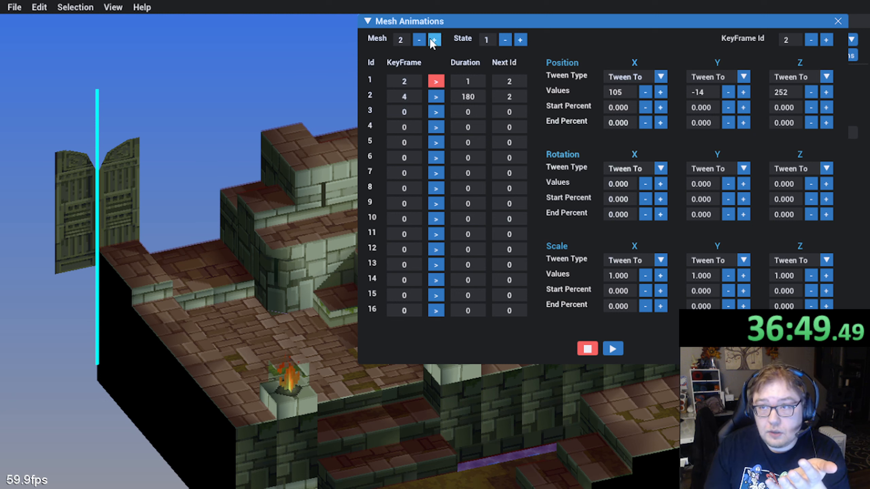
left_click(419, 41)
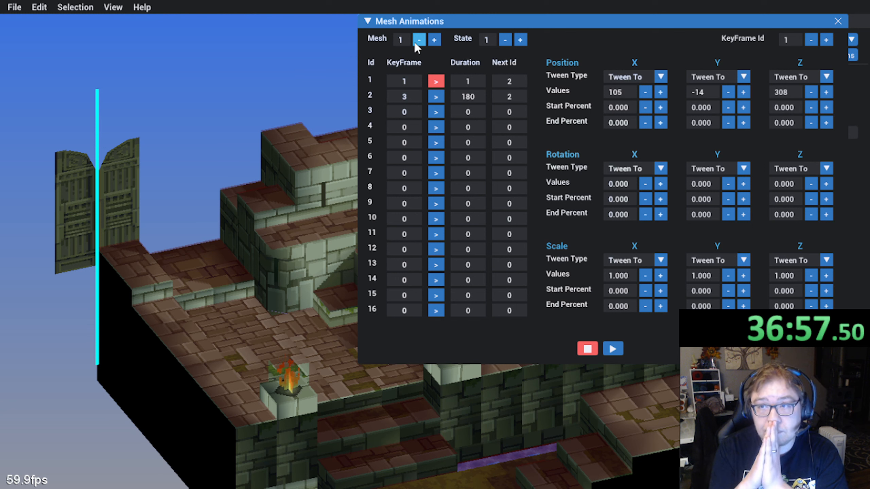
left_click(434, 40)
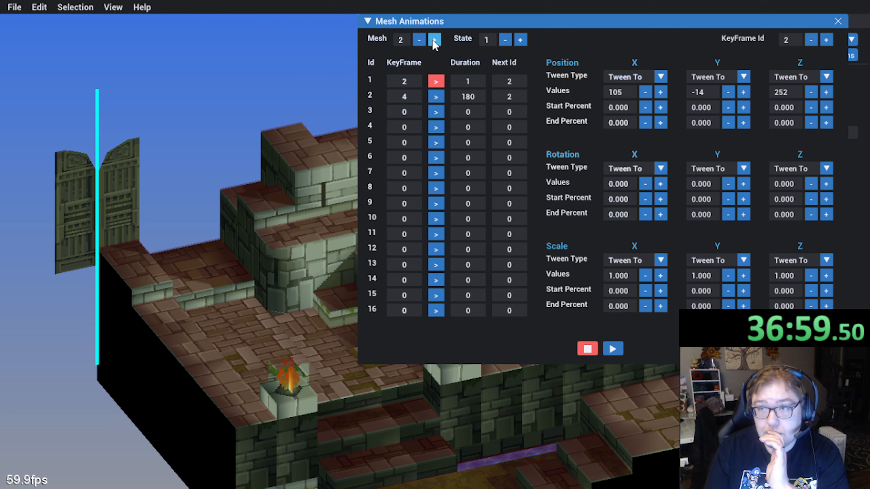
left_click(420, 40)
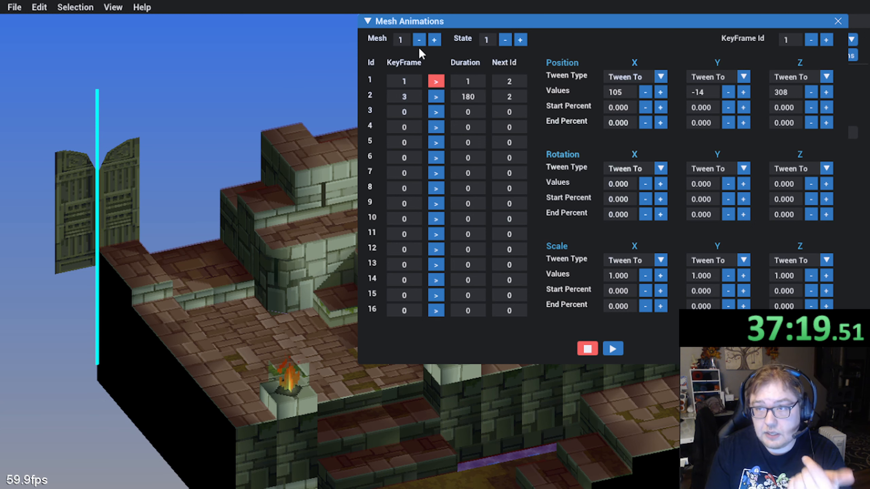
Step: Play the mesh animation with mesh 1 in state 1 and examine the gate doors
left_click(613, 349)
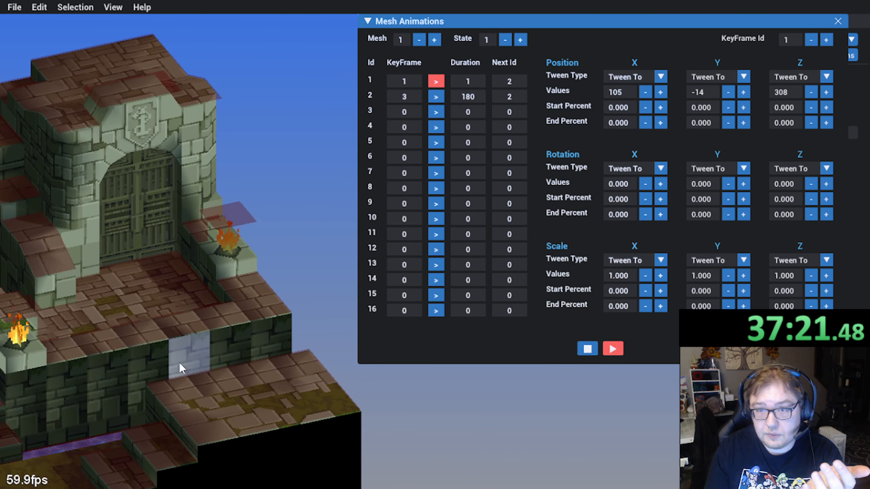
right_click_drag(180, 362, 140, 303)
middle_click_drag(140, 304, 200, 323)
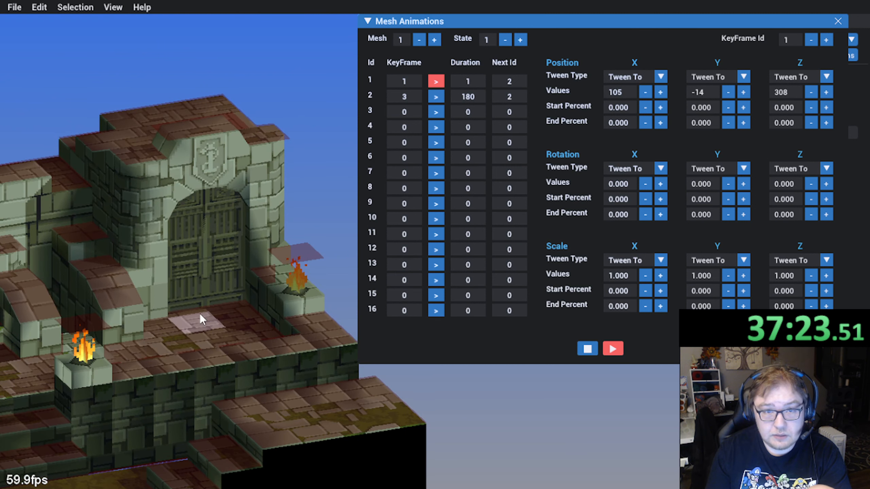
Step: Display state 2 of mesh 1 and restart the animation playback to check the gate doors
left_click(520, 40)
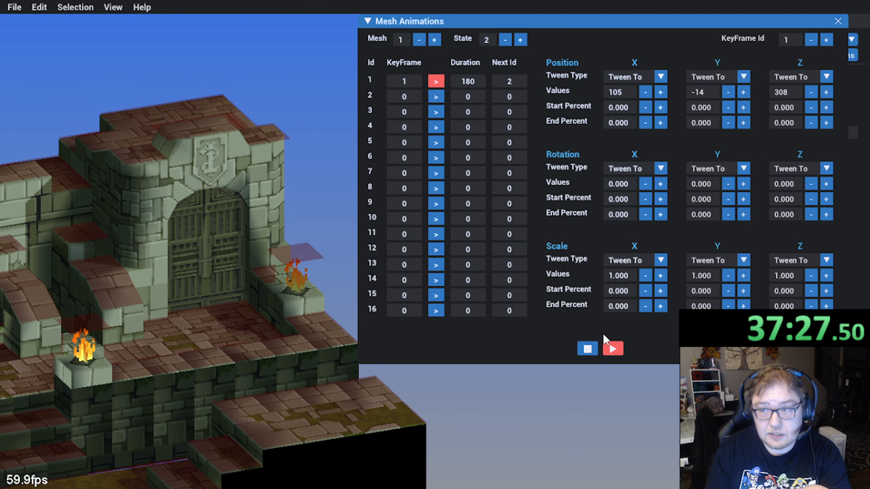
left_click(594, 348)
left_click(609, 347)
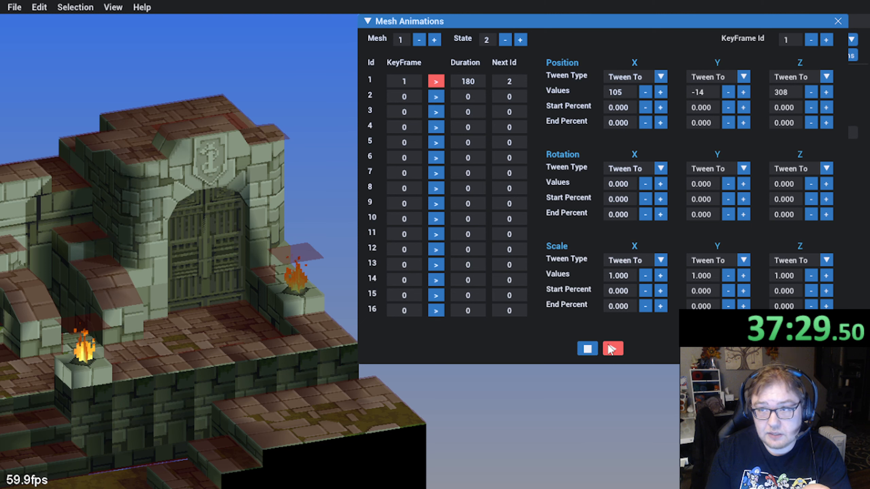
left_click(587, 349)
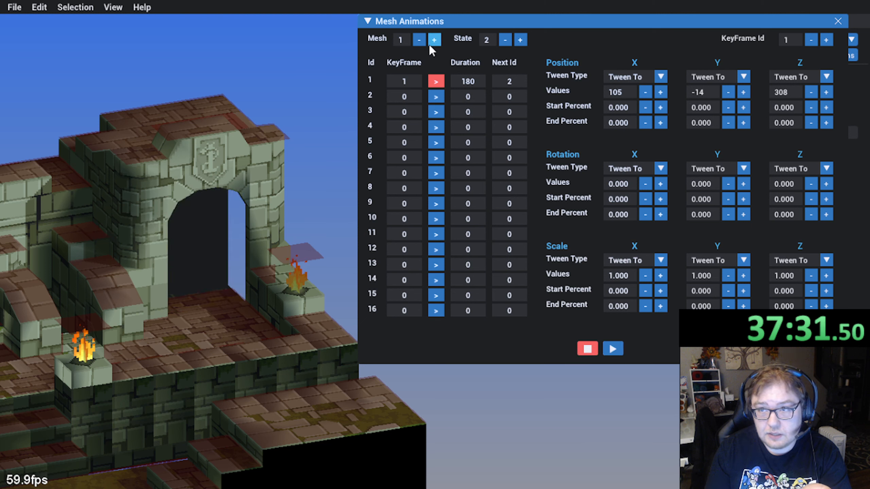
left_click(613, 348)
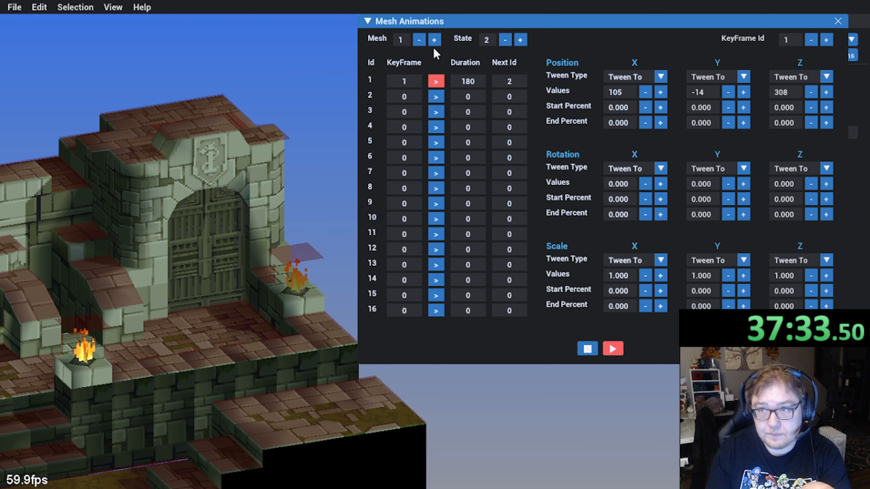
Step: Restart the animation with mesh 2 in state 1, and stop playback on its state 2
left_click(433, 40)
left_click(504, 40)
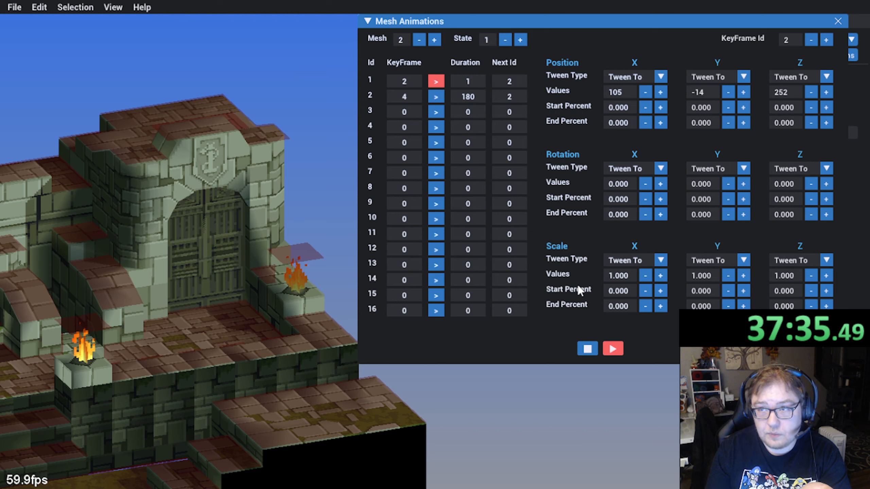
left_click(588, 348)
left_click(613, 349)
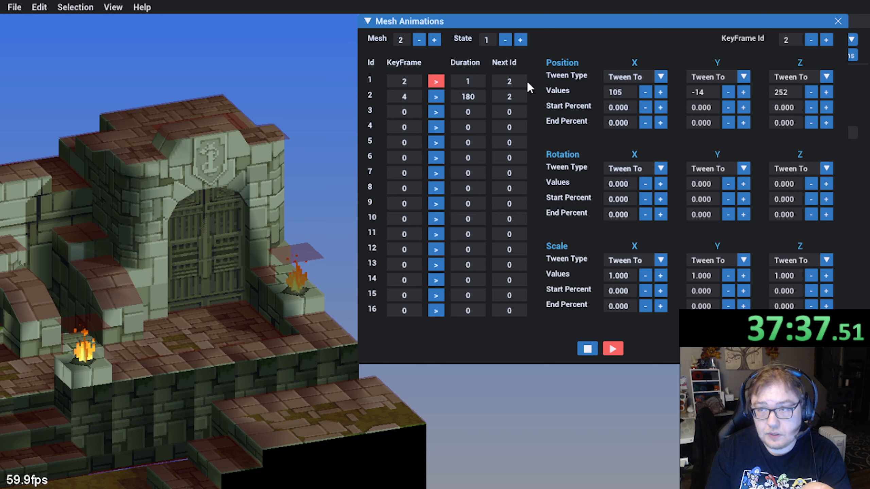
left_click(519, 45)
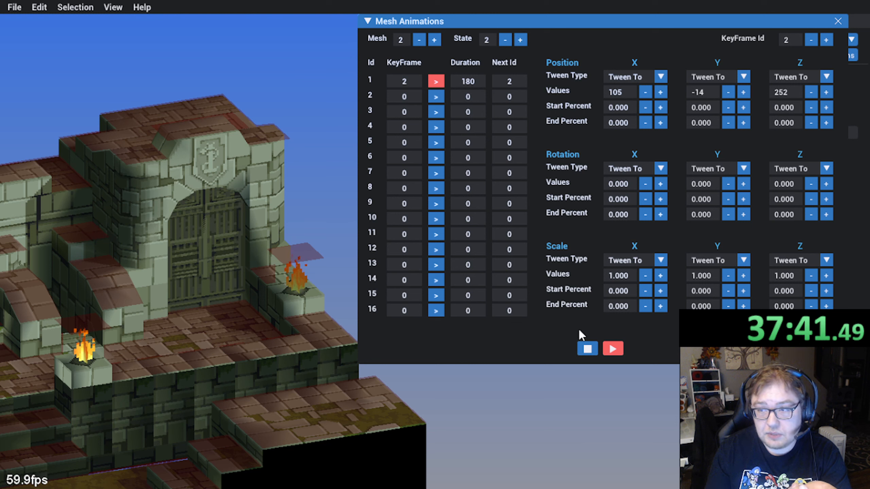
left_click(586, 349)
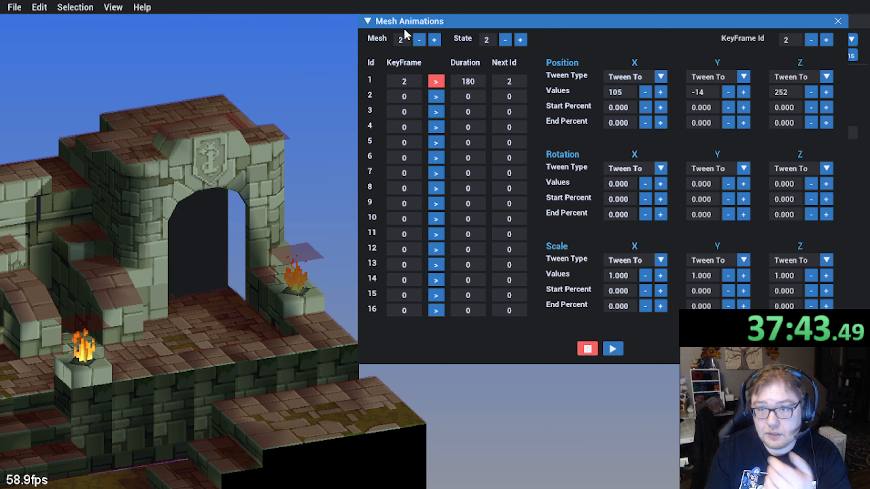
Step: Review the keyframes of mesh 2 in states 1 and 0 with playback stopped
left_click(418, 40)
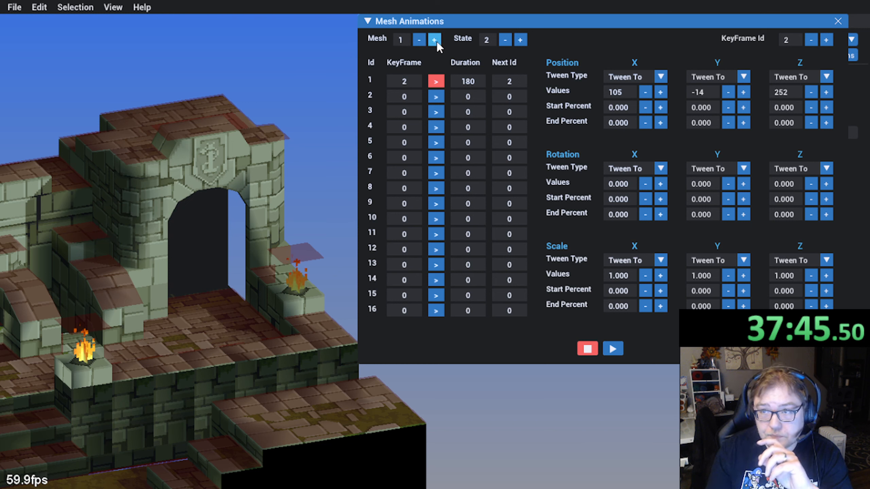
left_click(433, 39)
left_click(505, 40)
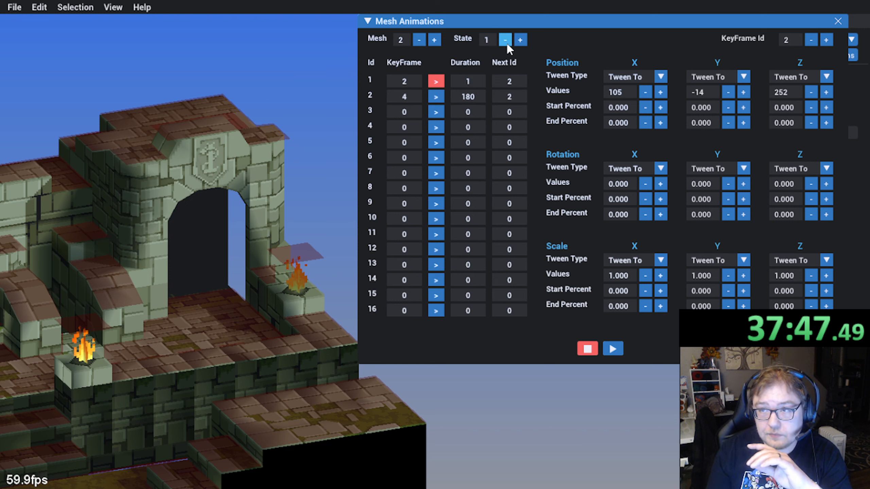
left_click(505, 41)
left_click(516, 41)
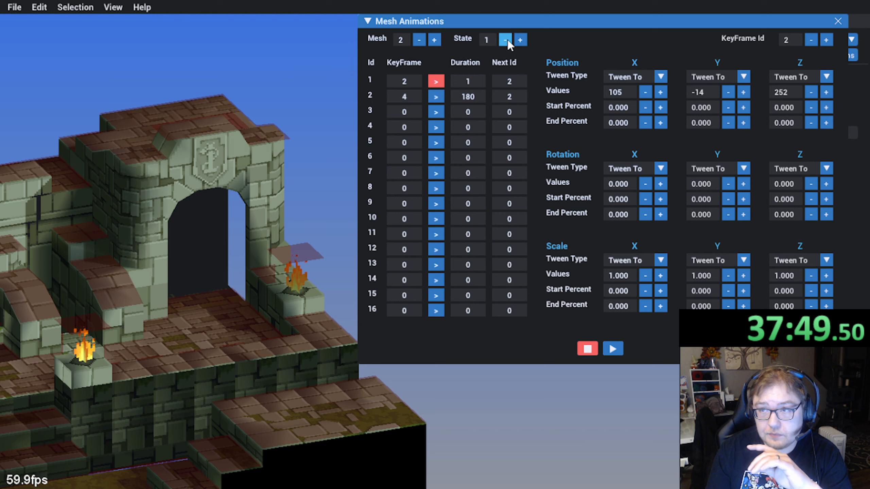
Step: Play the animation with mesh 2 in state 0 and compare its keyframes with state 1
left_click(506, 40)
left_click(612, 348)
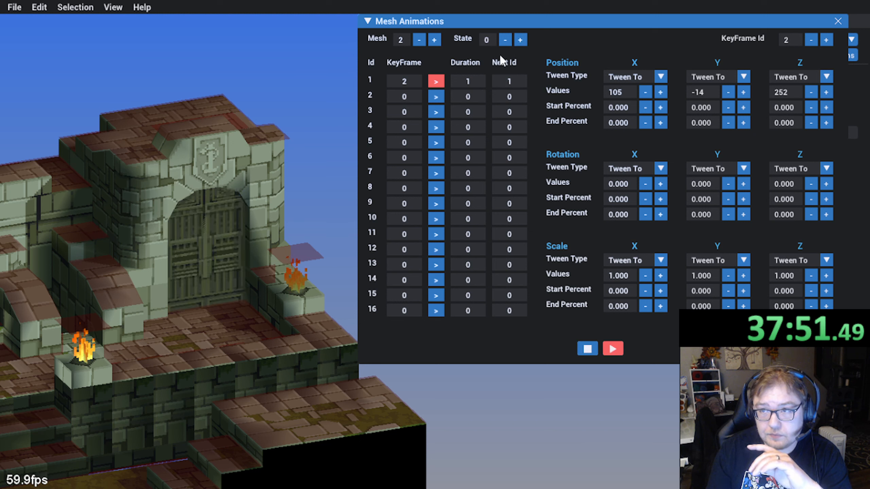
left_click(519, 40)
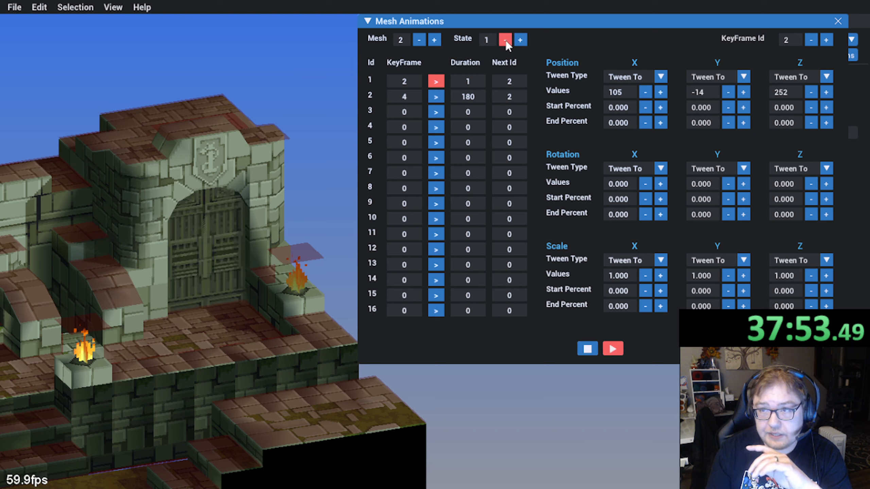
left_click(506, 40)
Step: Stop the playback, display state 0 of mesh 1, and examine the gateway from another angle
left_click(587, 350)
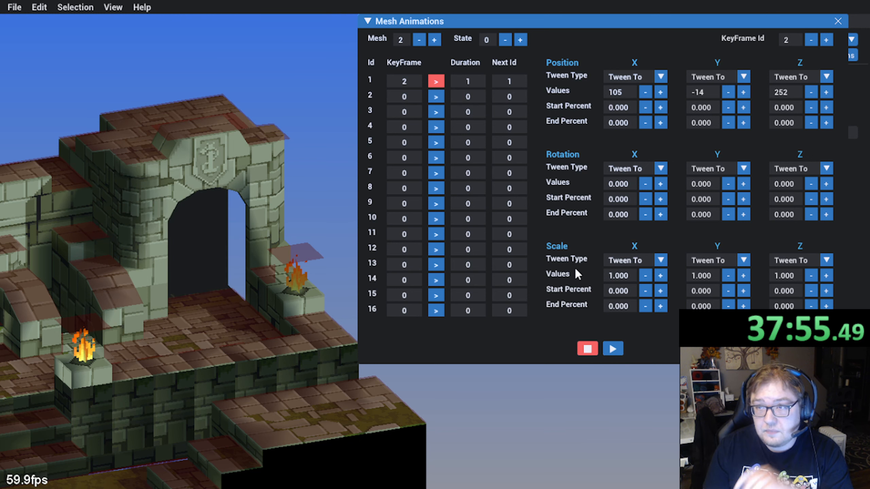
left_click(425, 37)
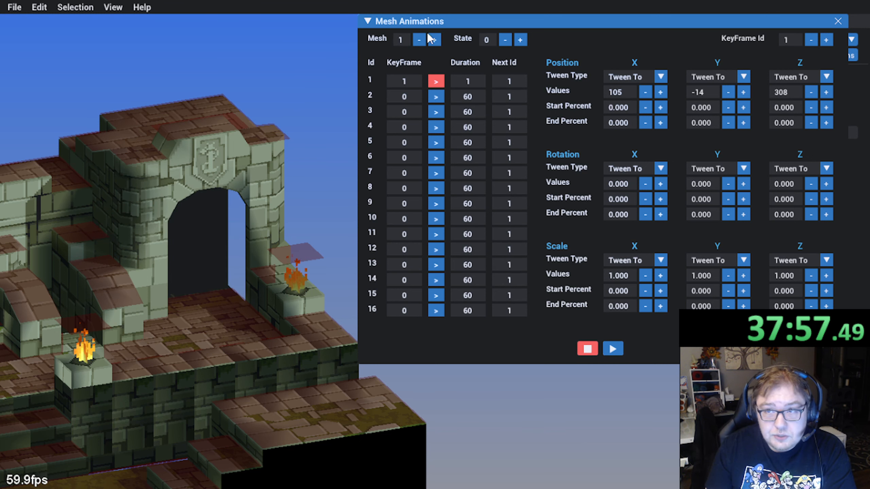
right_click_drag(122, 322, 297, 306)
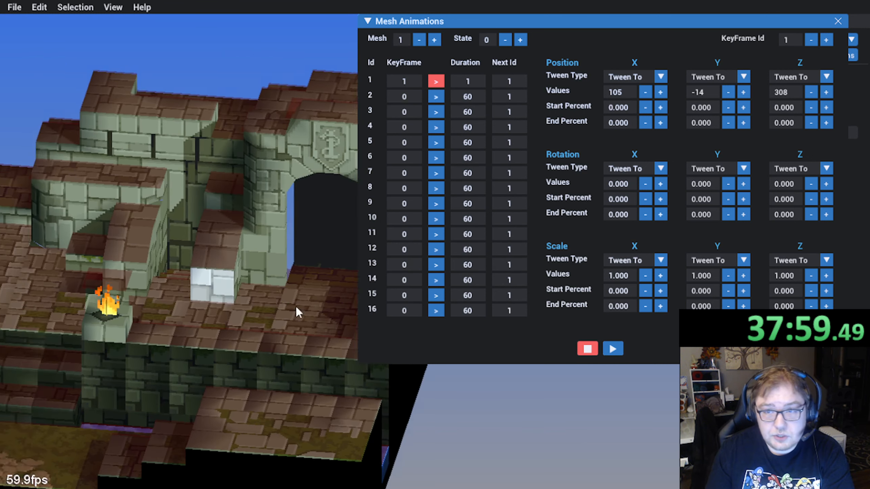
Step: Isolate Animated Mesh 1 to identify which gate door it is, and show the whole map again
left_click(837, 21)
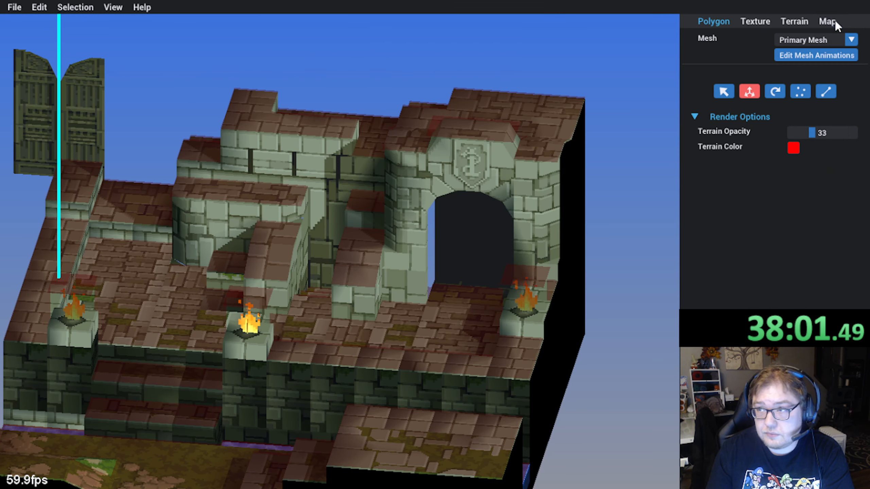
left_click(847, 40)
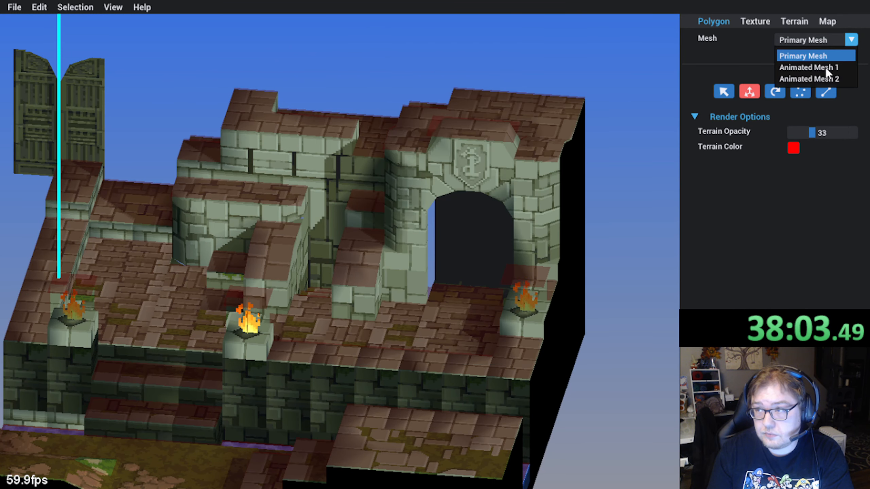
left_click(825, 67)
left_click(779, 71)
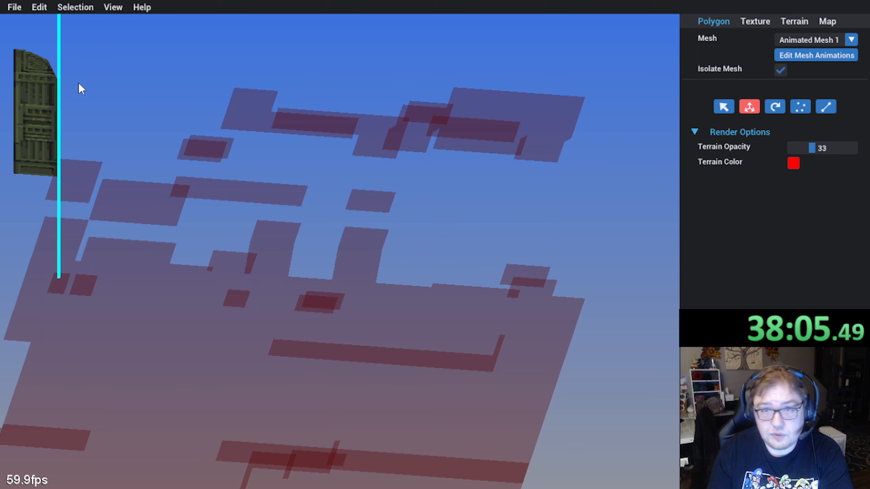
left_click(780, 70)
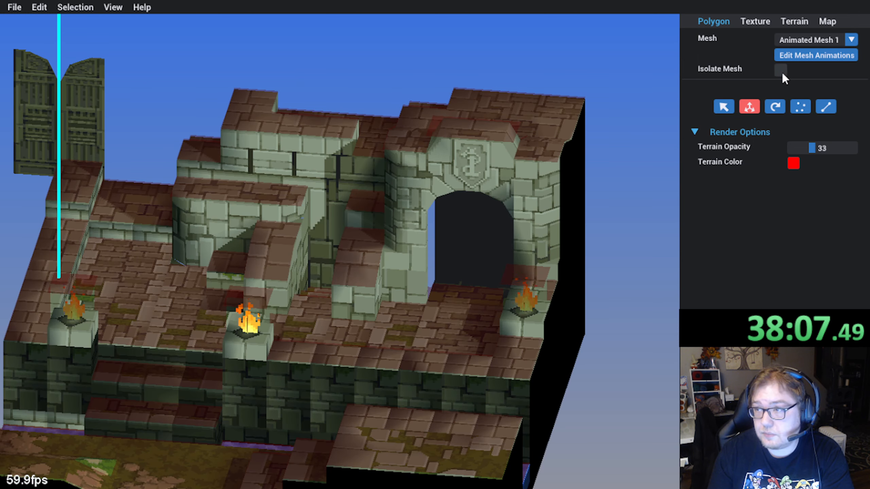
left_click(851, 40)
left_click(833, 65)
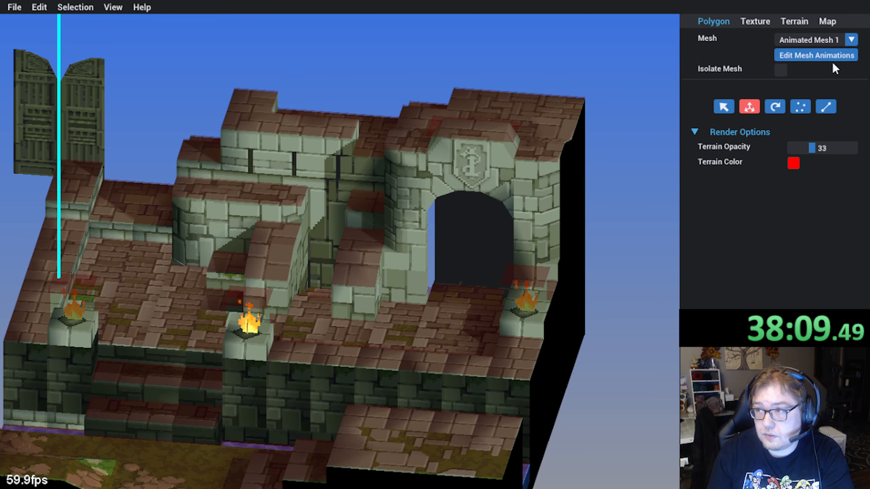
Step: Open the mesh animations again and play mesh 1's state 0 while viewing the gateway doors
left_click(834, 56)
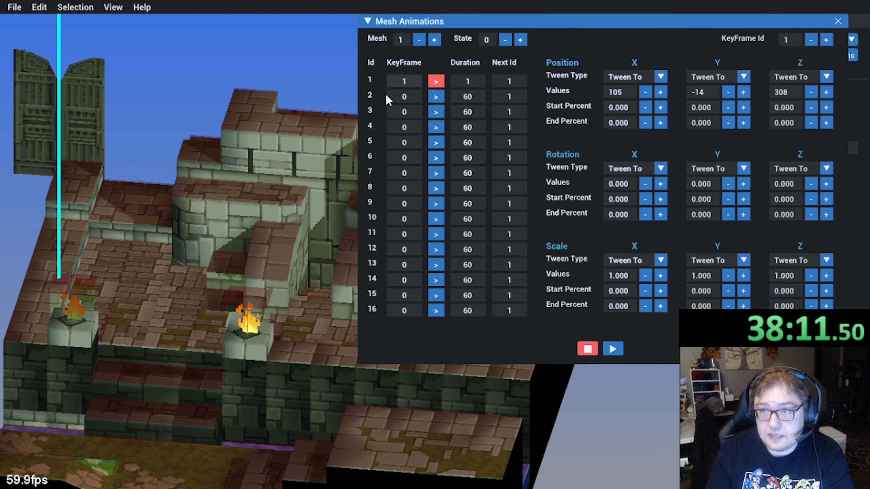
middle_click_drag(156, 174, 201, 189)
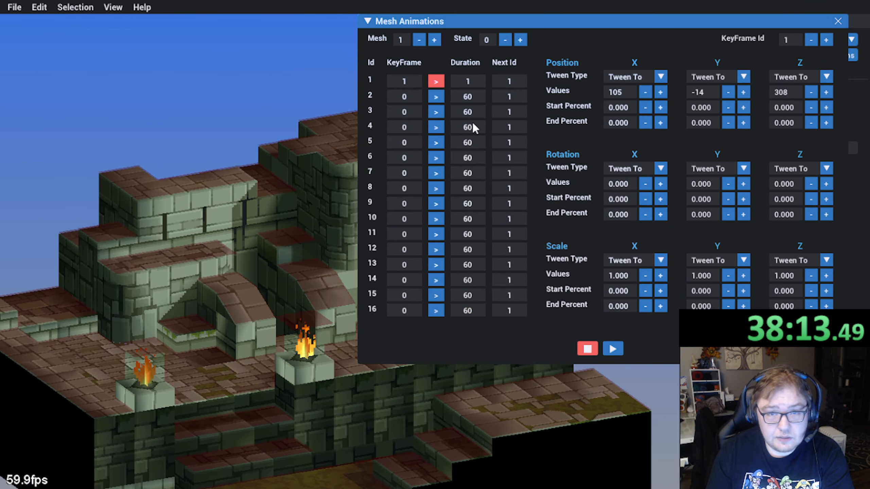
left_click(612, 350)
middle_click_drag(330, 394, 130, 430)
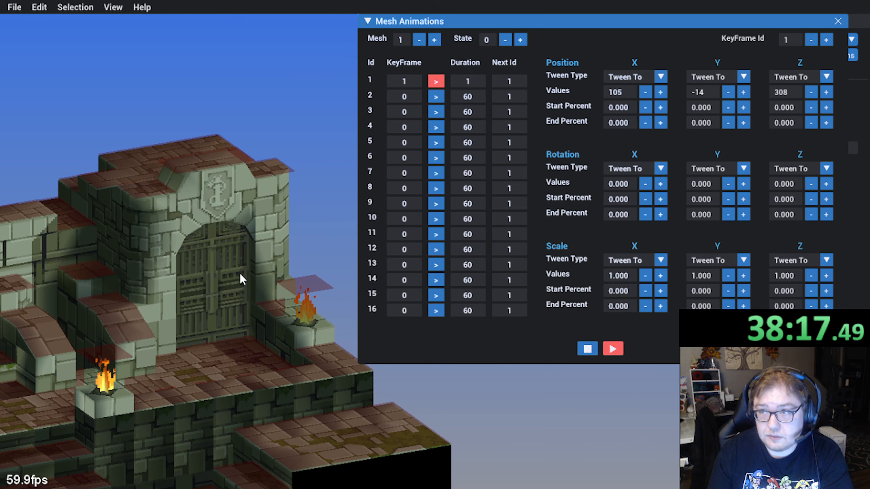
Step: Try lower X position values on keyframe 1 during playback, and restore the value to 105
left_click(645, 92)
left_click(645, 92)
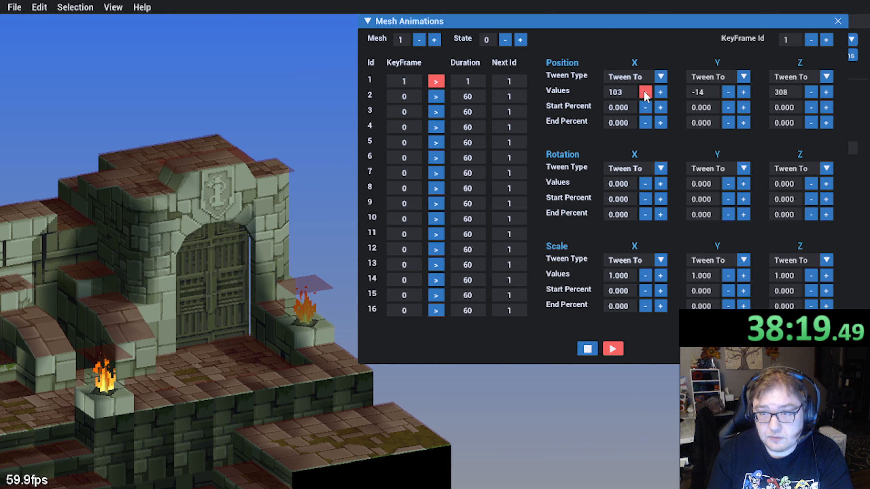
left_click(644, 92)
left_click(660, 91)
left_click(660, 91)
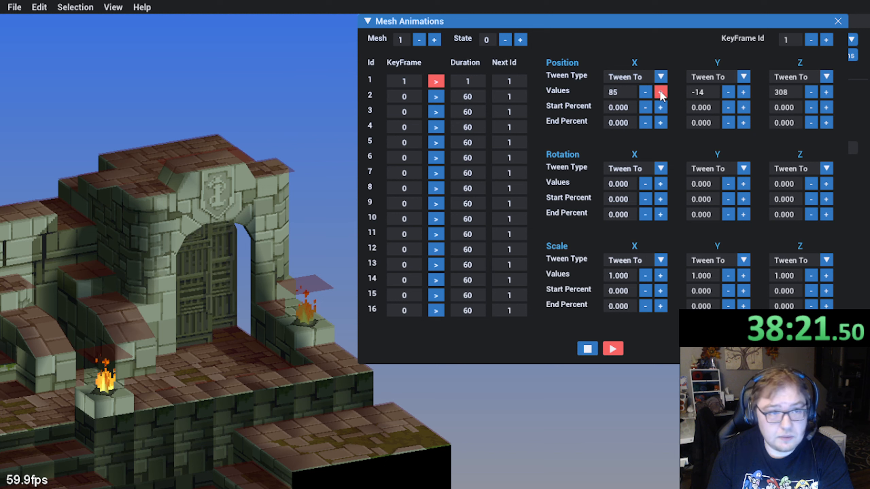
left_click(660, 91)
left_click(660, 91)
left_click(660, 91)
left_click(660, 91)
left_click(660, 91)
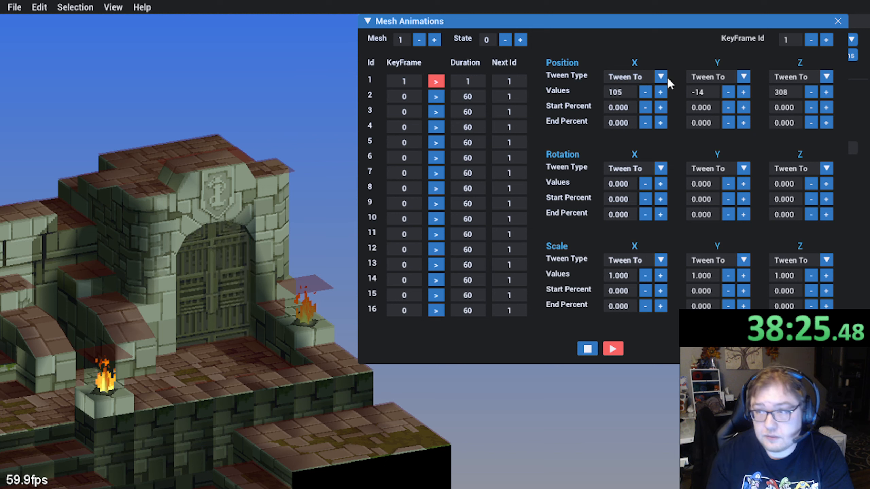
Step: Display state 1 of mesh 1, stop playback, and compare keyframe 3 with the preceding keyframes
left_click(519, 40)
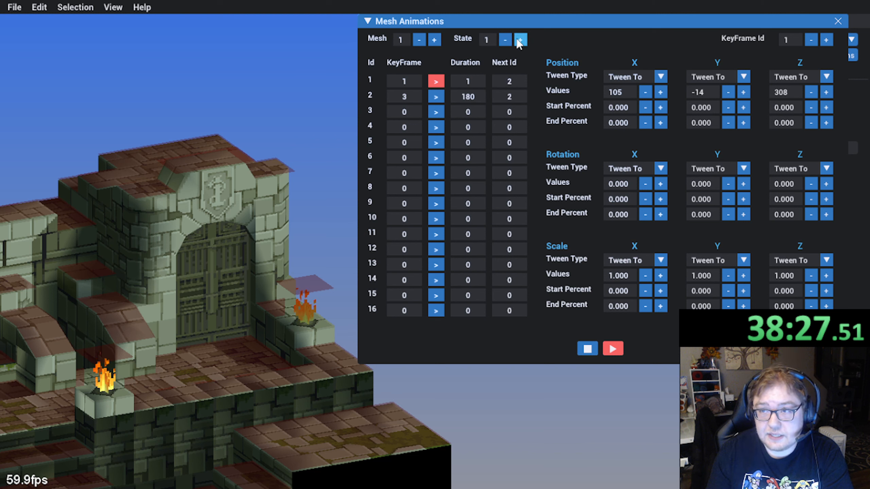
left_click(586, 348)
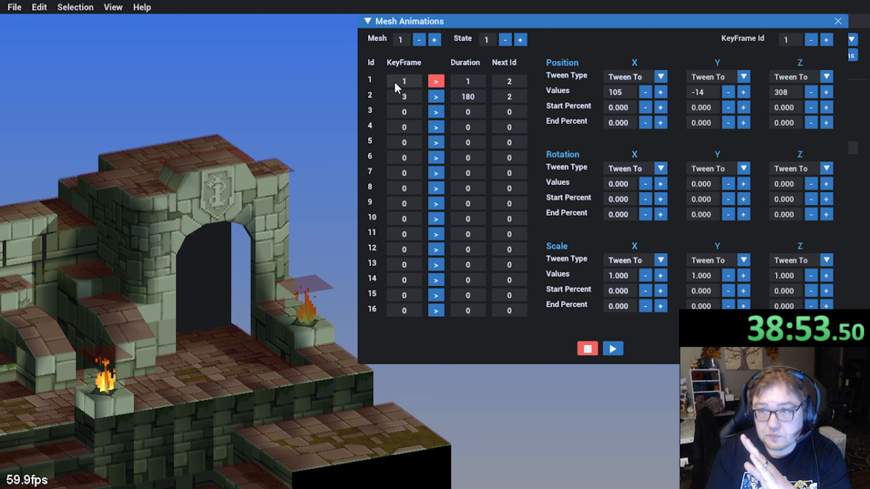
left_click(826, 40)
left_click(827, 40)
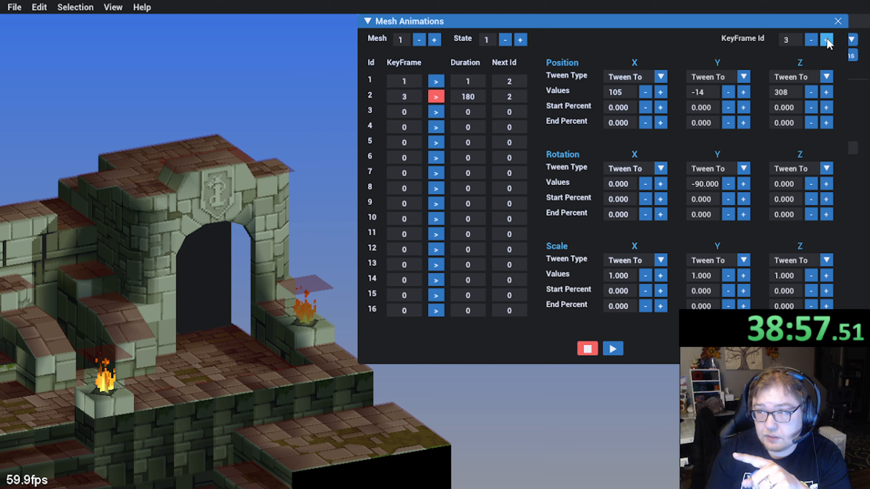
left_click(810, 39)
left_click(824, 37)
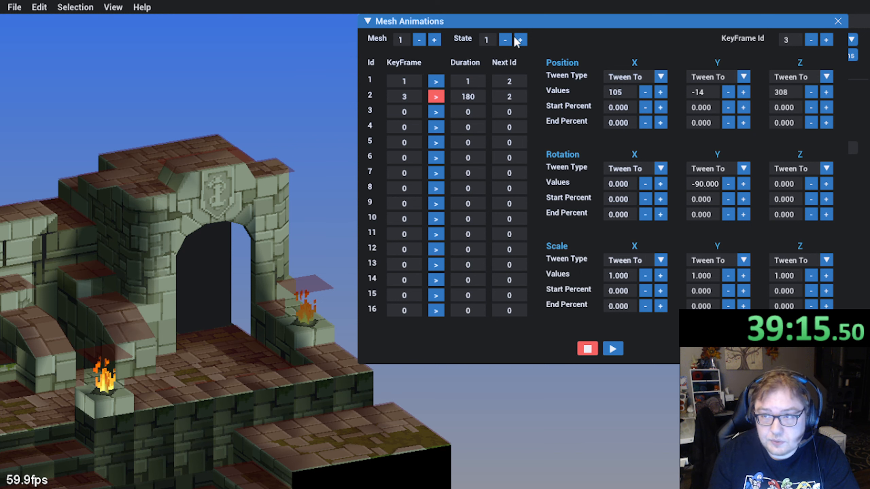
Step: Display state 1 of mesh 2 and compare the position and rotation values of keyframes 2, 3 and 4
left_click(505, 40)
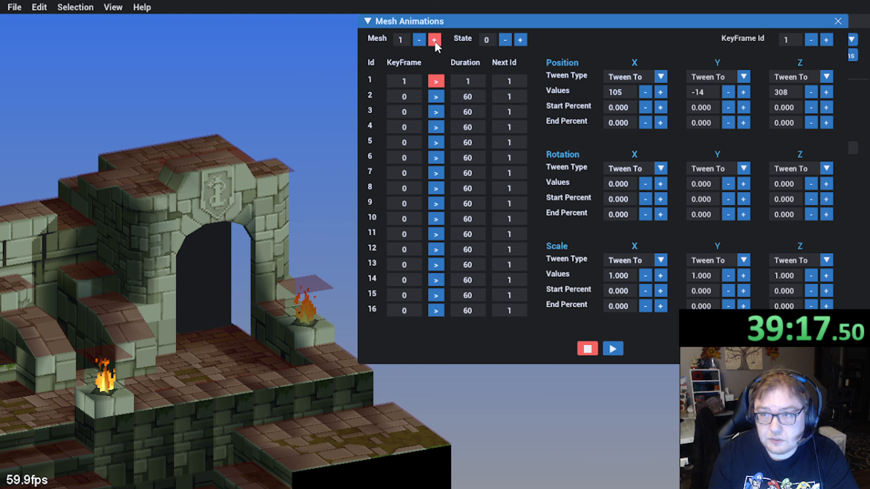
left_click(434, 40)
left_click(521, 40)
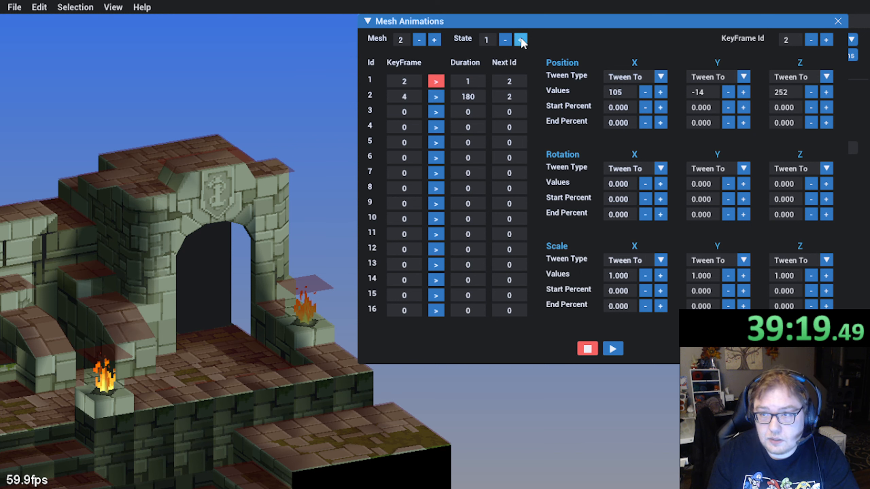
type("4")
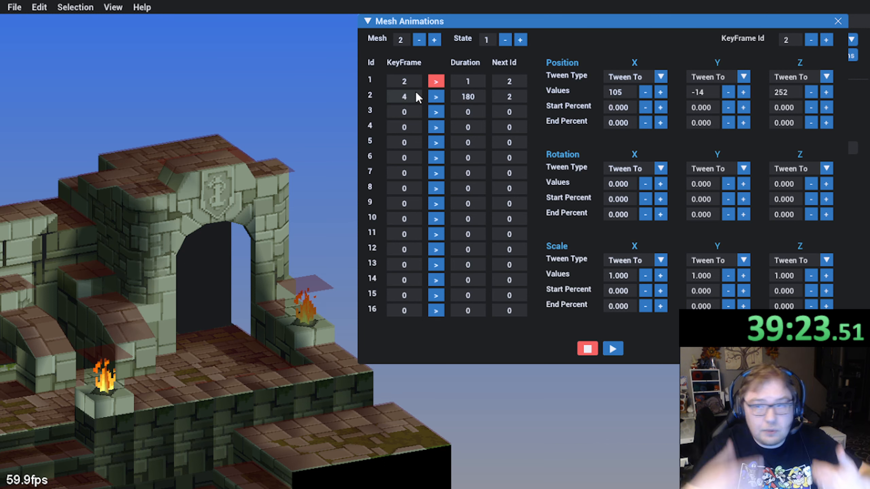
left_click(827, 40)
left_click(827, 41)
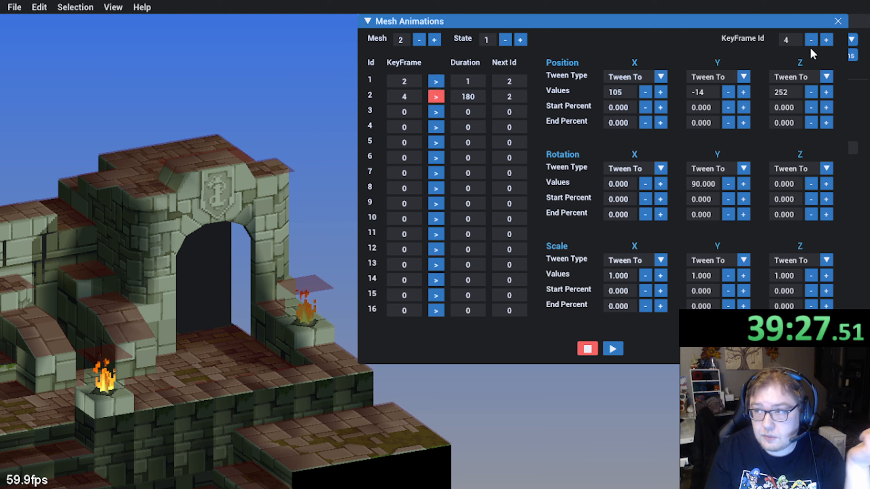
left_click(810, 41)
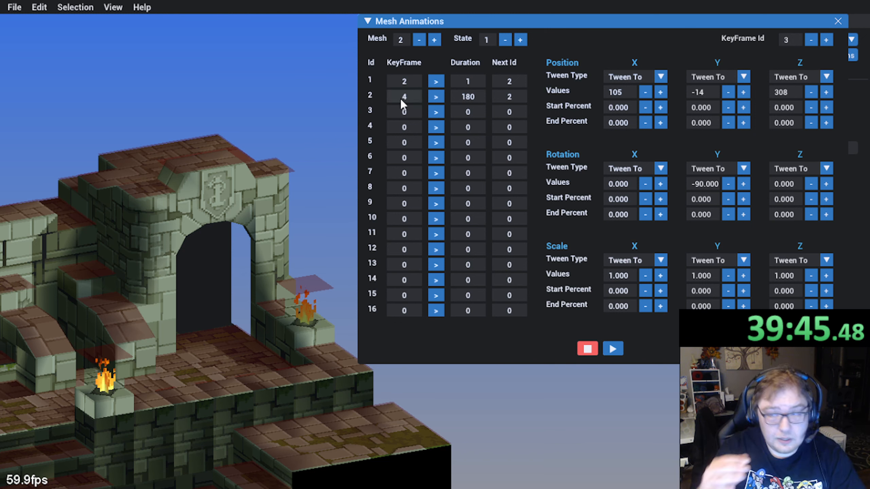
left_click(831, 41)
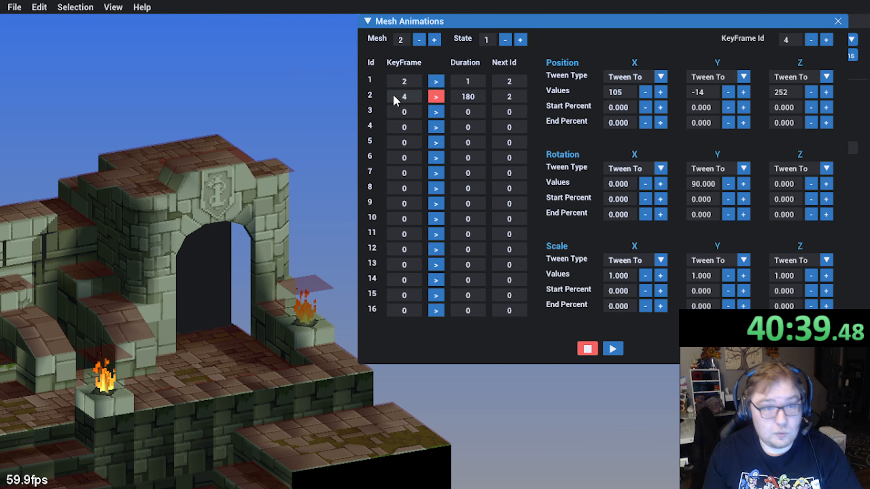
Step: Close the mesh animations and open MAP009.GNS from the Requests\JumzaMap folder
left_click(837, 21)
left_click(14, 7)
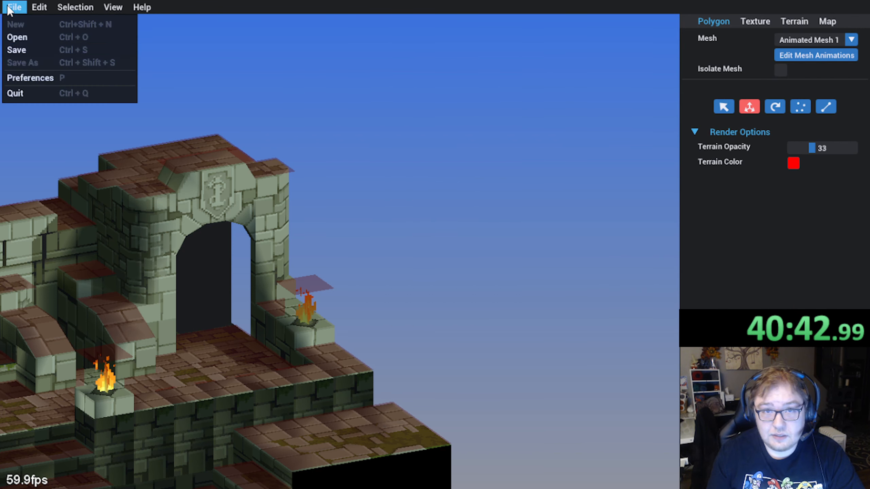
left_click(32, 36)
scroll(479, 212, "up", 3)
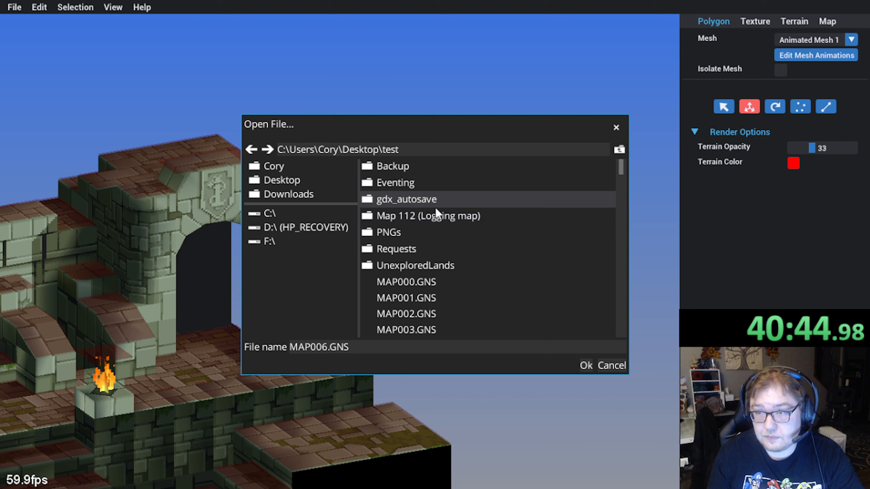
left_click(410, 248)
double_click(411, 248)
double_click(403, 204)
double_click(403, 187)
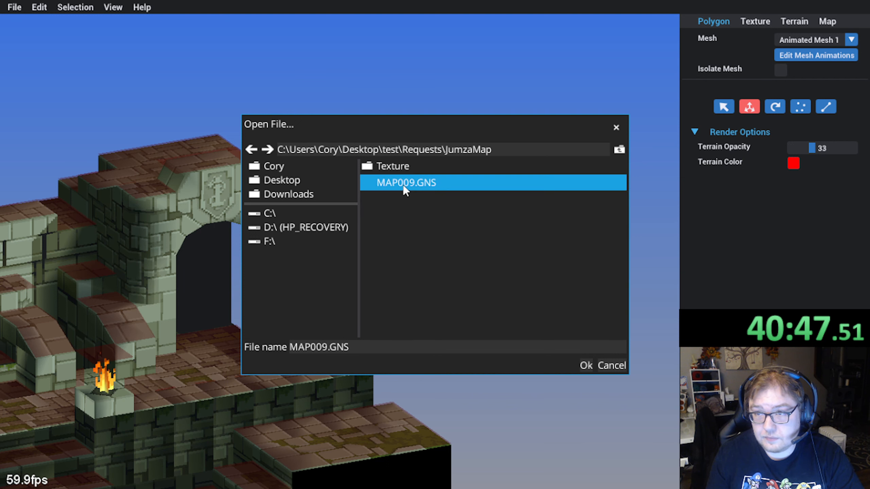
scroll(325, 238, "down", 5)
middle_click_drag(323, 231, 276, 274)
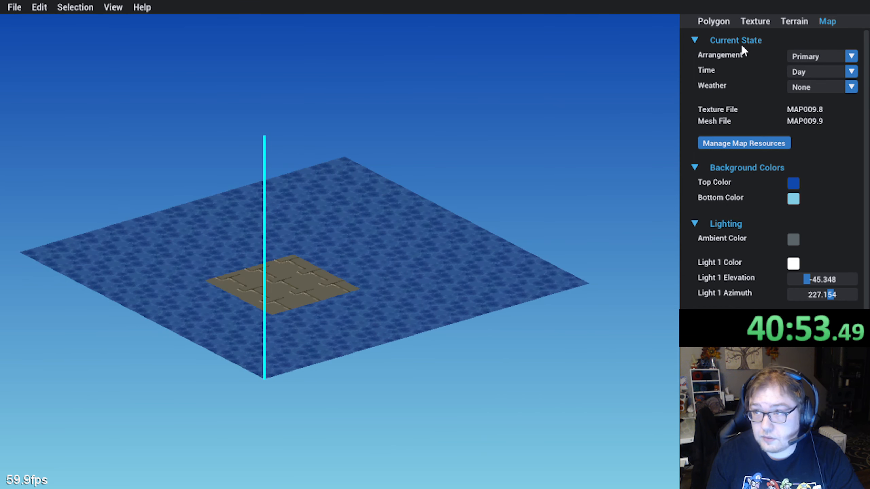
Step: Open the mesh animations of MAP009 and review keyframe 1 and state 0 of mesh 1
left_click(712, 22)
left_click(828, 56)
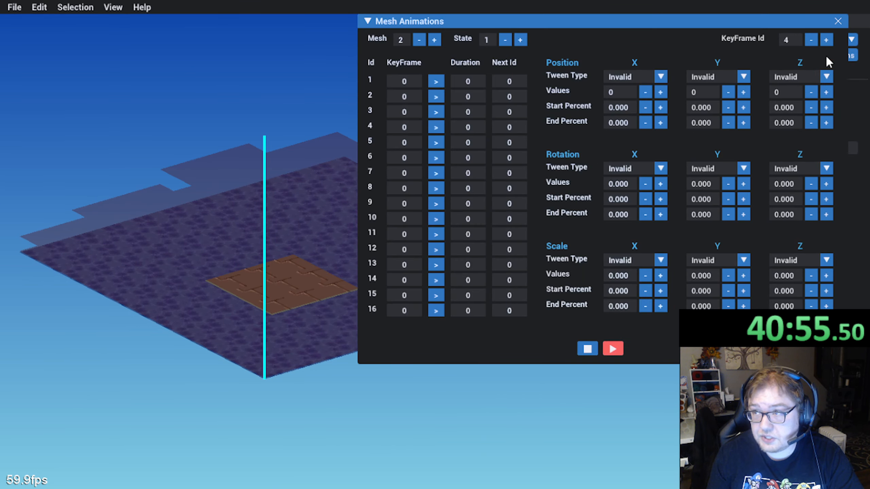
left_click(811, 40)
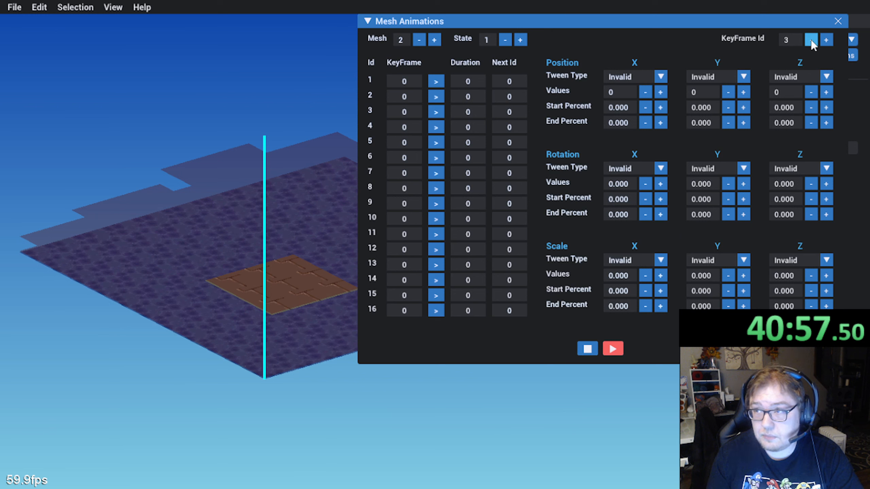
left_click(810, 40)
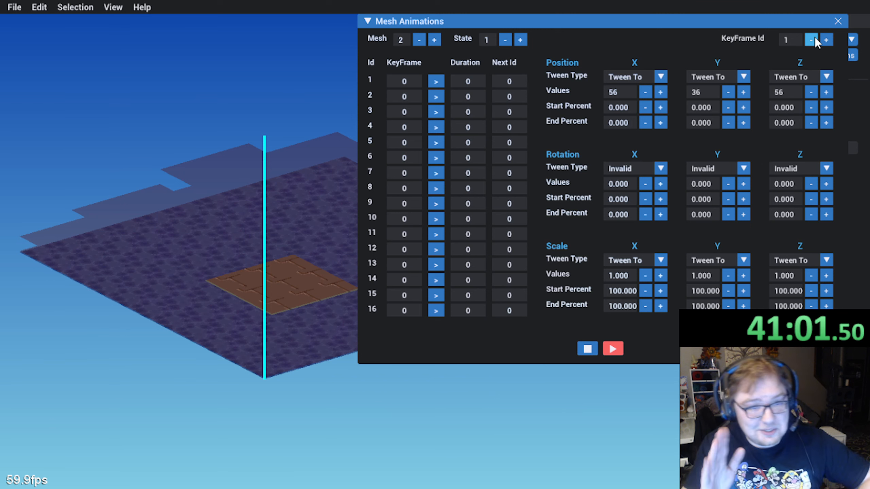
left_click(420, 40)
left_click(504, 40)
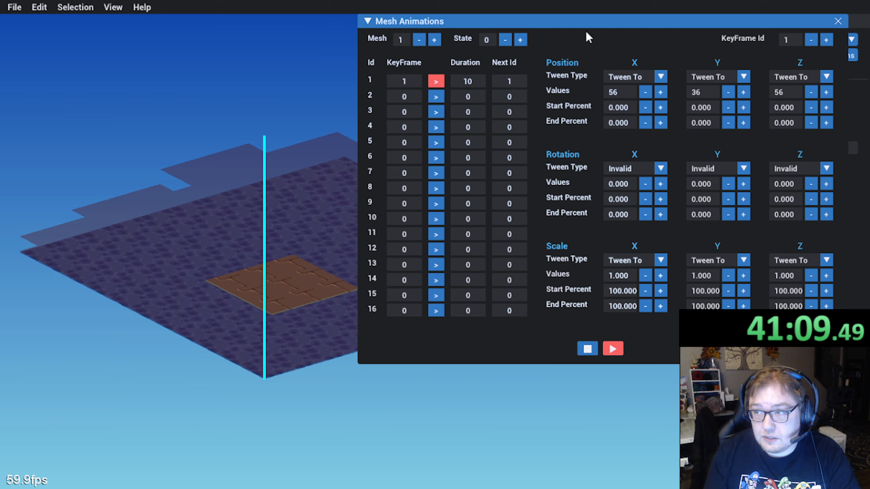
Step: In state 1 of mesh 1, set row 1 to keyframe 1, duration 1 and next id 2
left_click(519, 40)
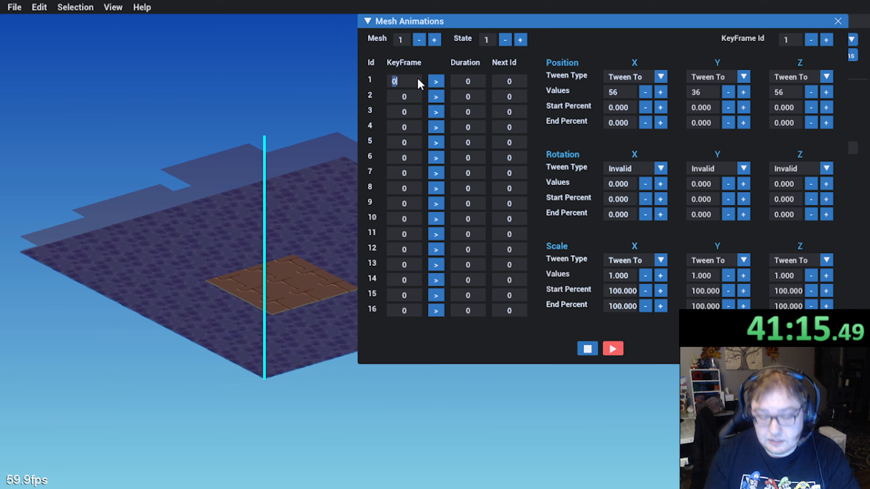
type("1")
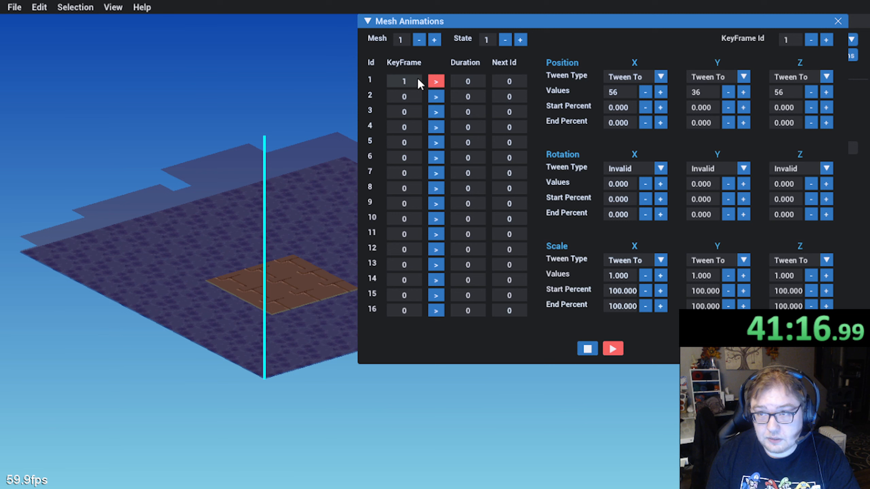
left_click(477, 81)
type("1")
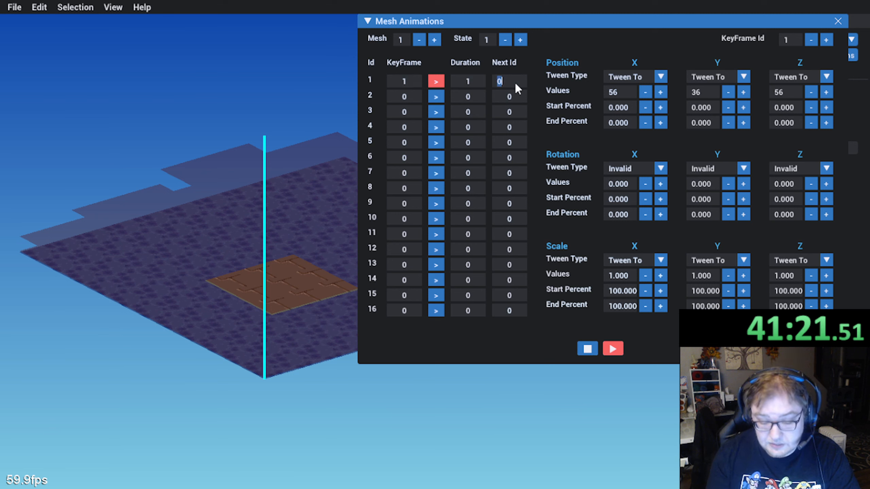
type("2")
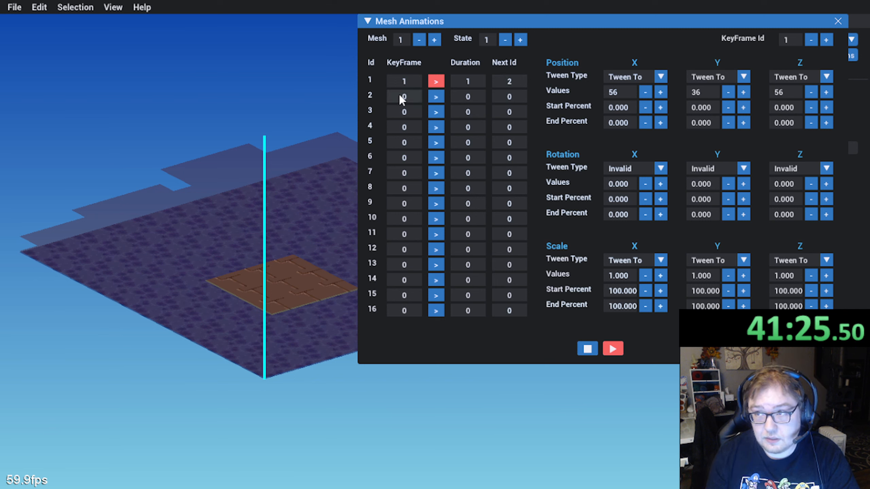
Step: Assign keyframe 2 to row 2 of state 1 and set keyframe 2's Y position tween type to Tween By
left_click(826, 40)
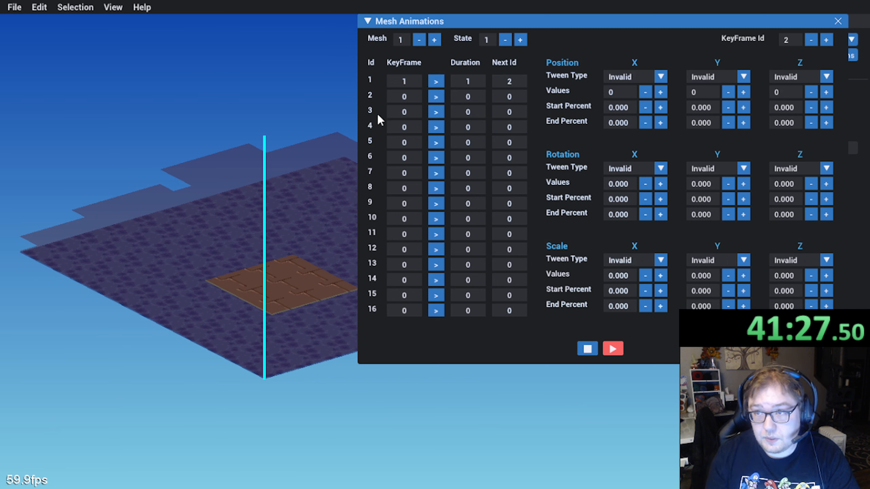
left_click(397, 97)
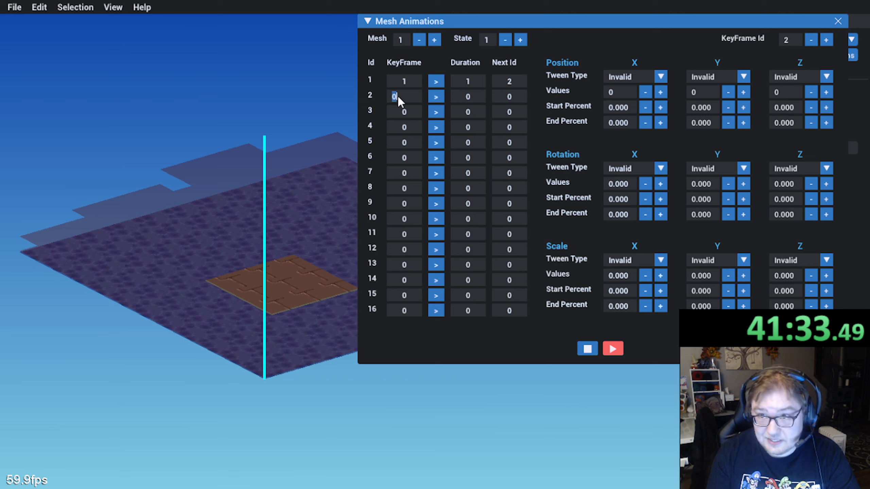
type("2")
key("Return")
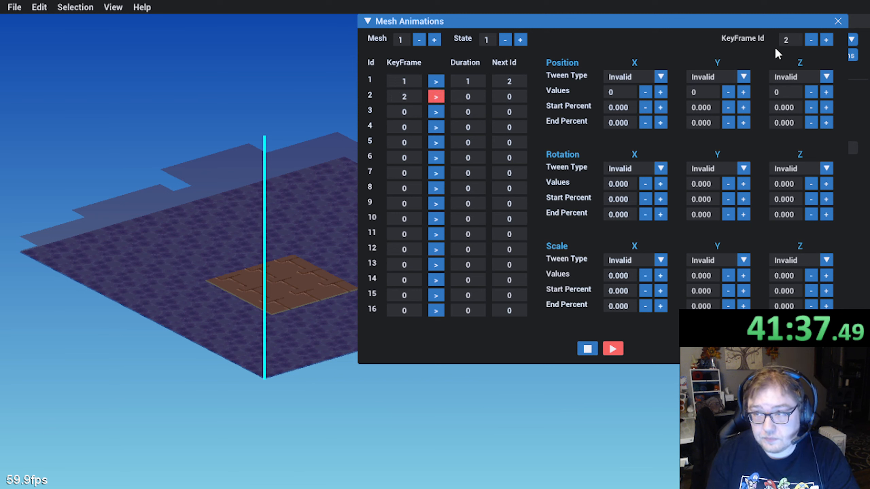
left_click(743, 77)
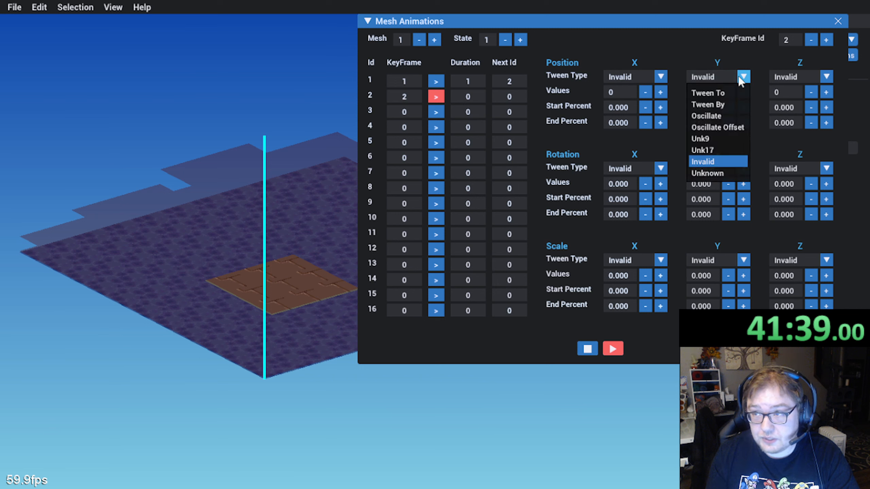
left_click(737, 103)
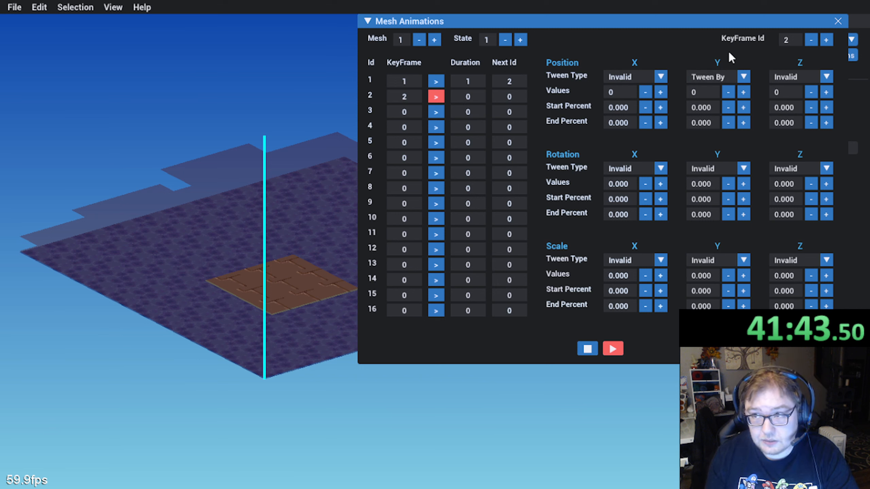
middle_click_drag(291, 281, 220, 266)
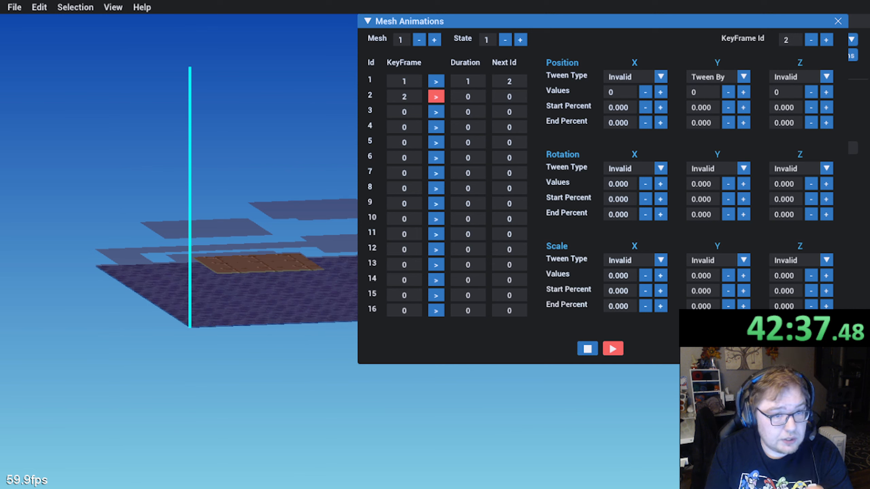
Step: Switch to the browser, look through the event instruction list for the 3D object instruction, and open the {54} Use3DObject page
key("alt+Tab")
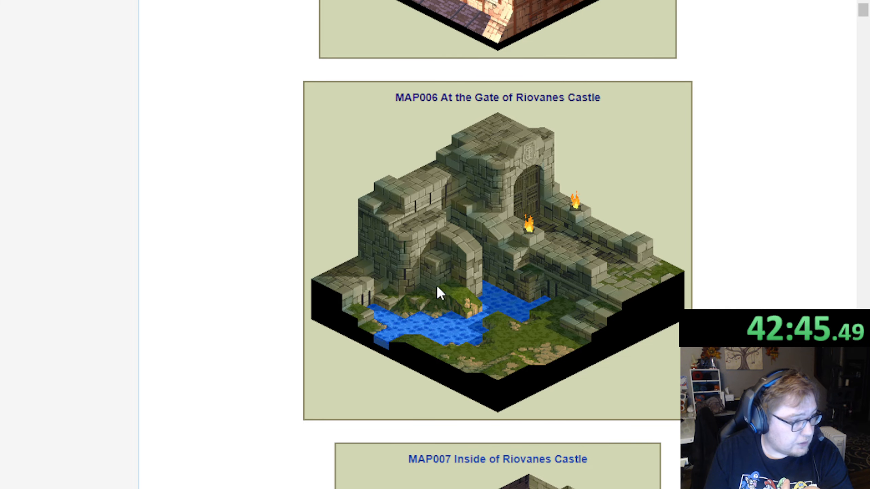
key("ctrl+Tab")
scroll(250, 226, "down", 20)
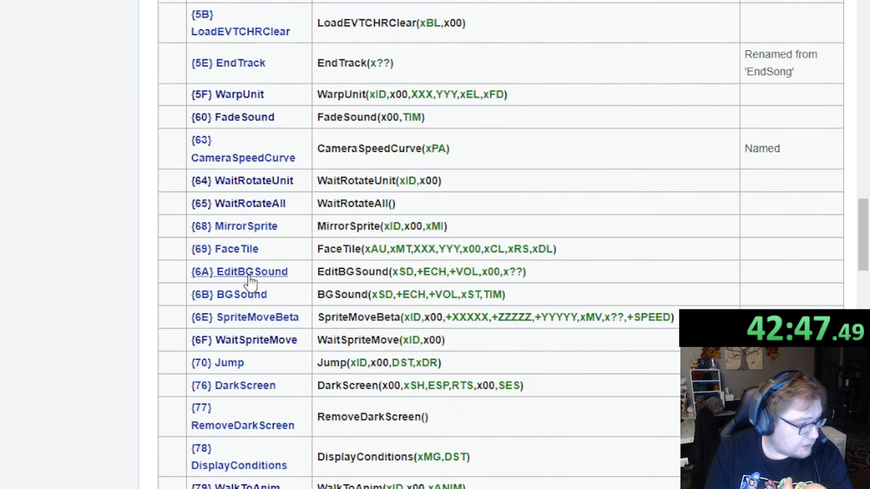
scroll(250, 281, "down", 20)
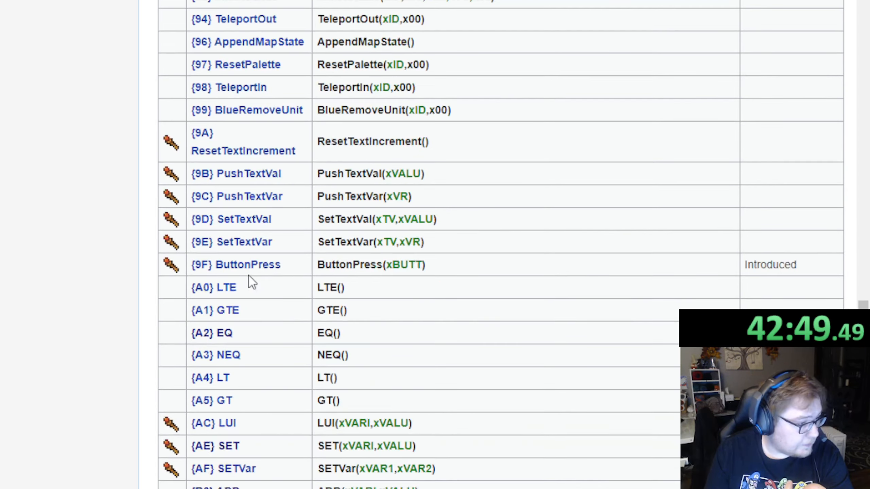
scroll(249, 281, "down", 10)
scroll(274, 285, "down", 7)
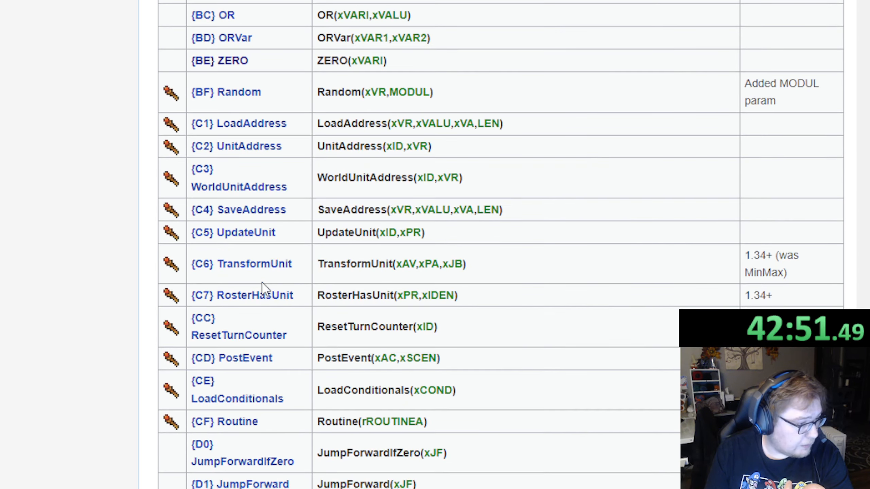
scroll(282, 286, "down", 12)
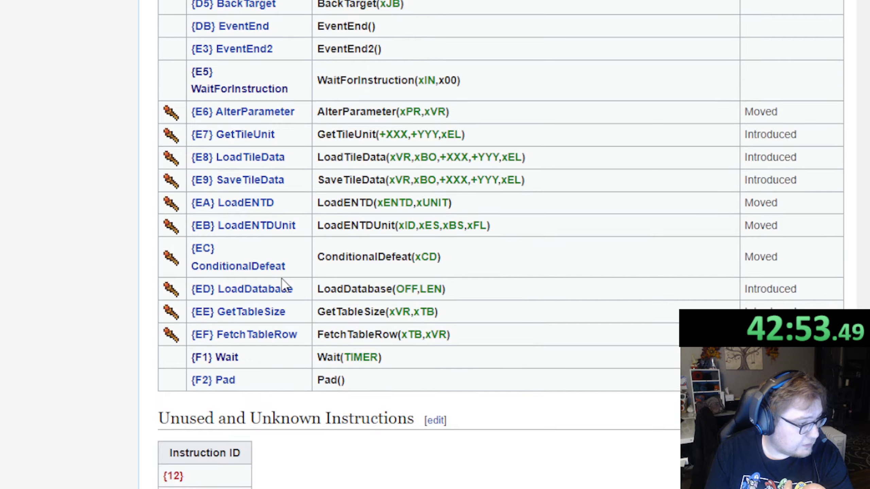
scroll(286, 271, "up", 19)
scroll(288, 262, "up", 20)
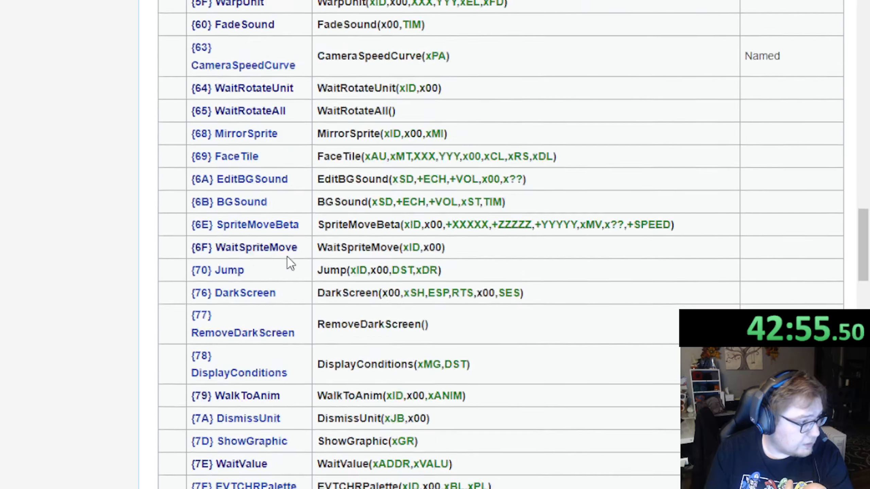
scroll(290, 263, "up", 5)
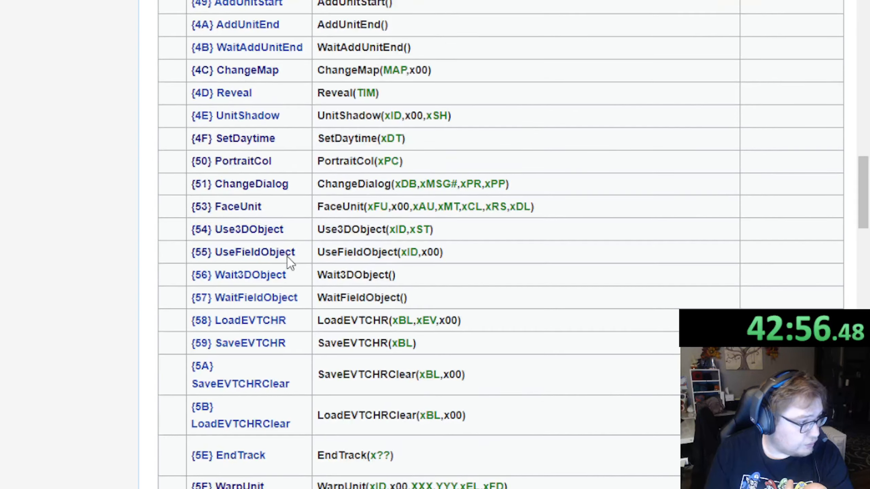
left_click(240, 229)
Step: Examine the xID and xST parameters of Use3DObject and the object IDs listed for Riovanes Castle
left_click_drag(275, 153, 230, 154)
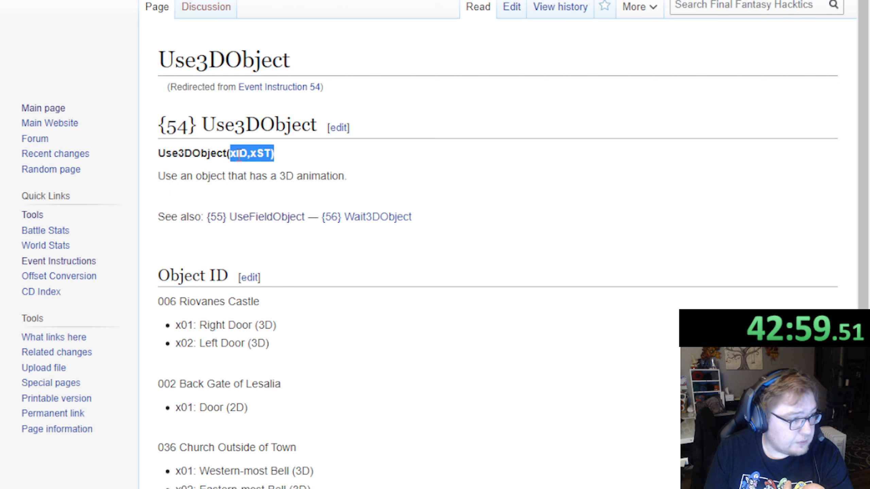
left_click(253, 176)
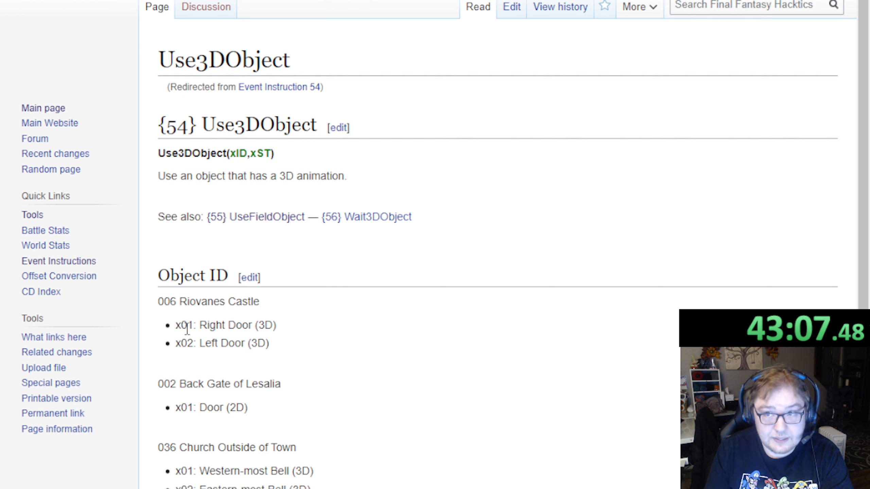
left_click_drag(265, 155, 269, 155)
left_click(267, 155)
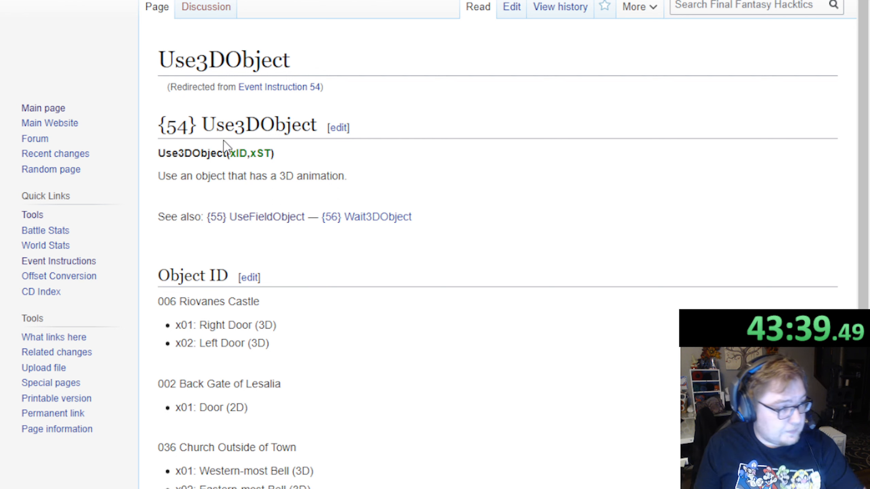
Step: Switch back to the map editor and set the duration of row 2 in state 1 of mesh 1 to 100
key("alt+Tab")
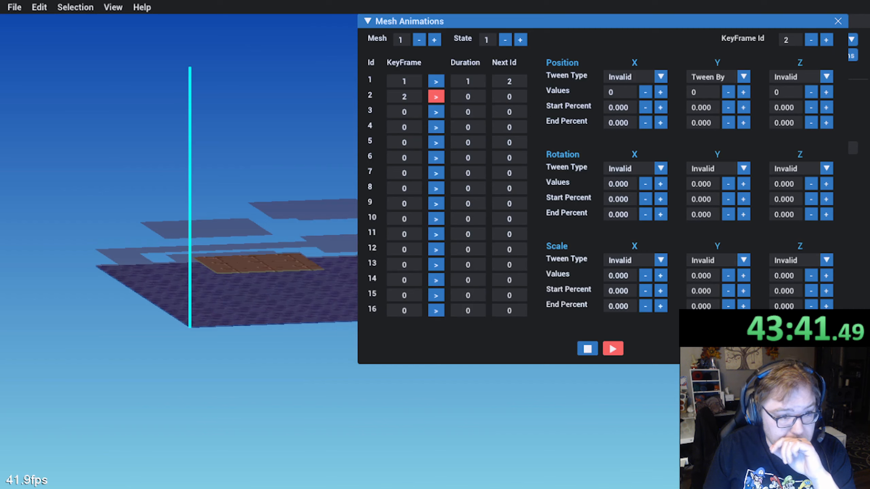
middle_click_drag(192, 225, 159, 276)
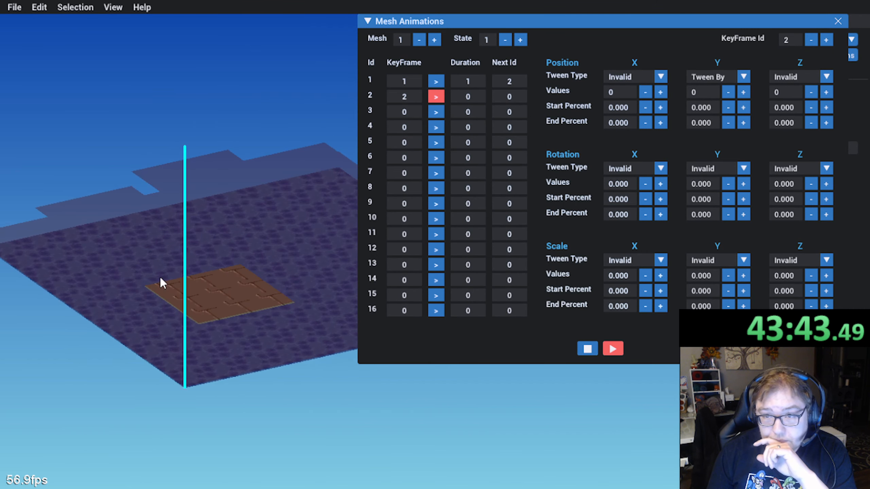
middle_click_drag(194, 252, 204, 256)
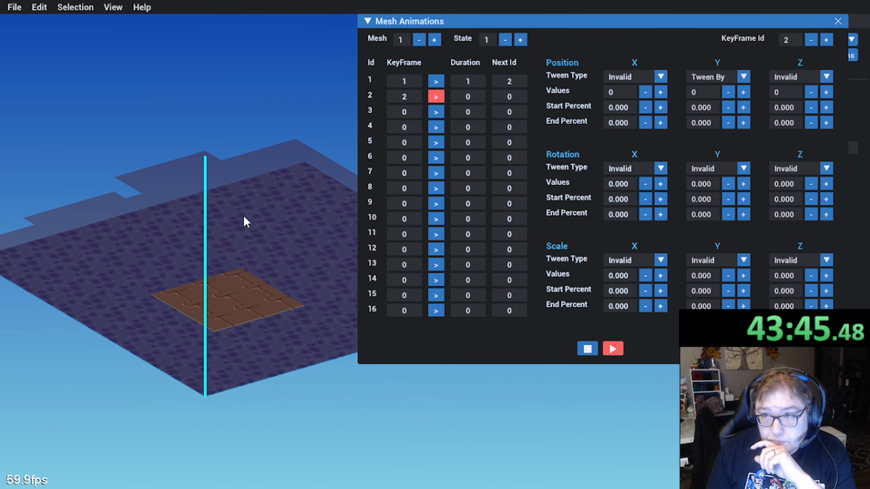
left_click(509, 39)
left_click(524, 40)
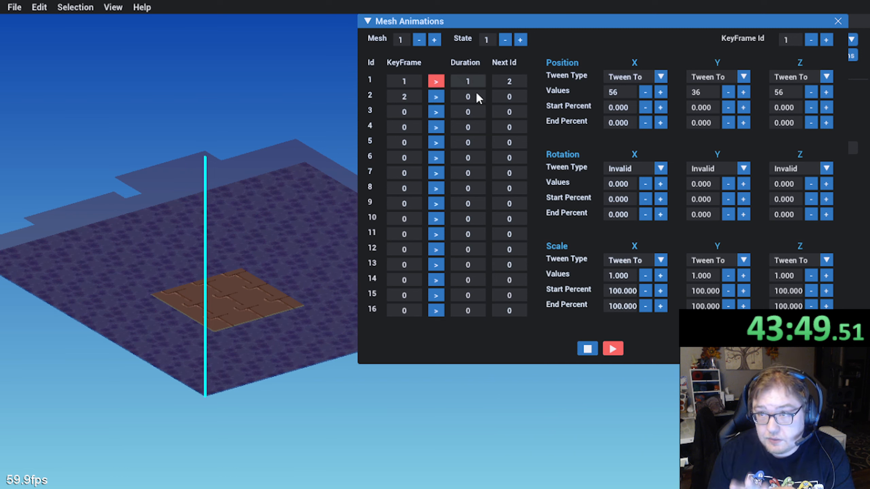
middle_click_drag(322, 211, 284, 238)
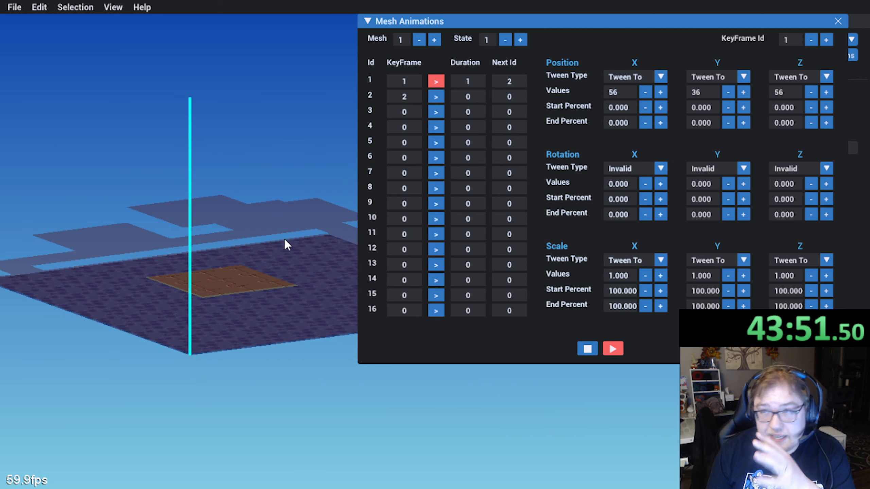
type("100")
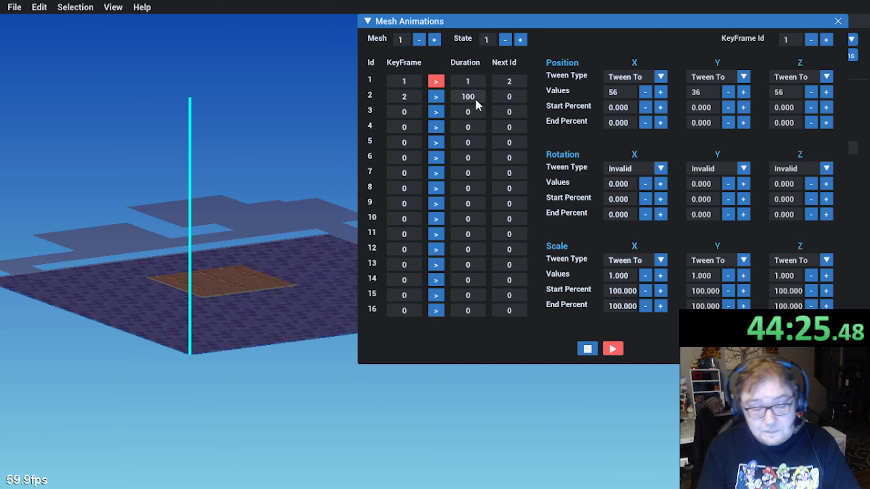
middle_click_drag(281, 154, 272, 170)
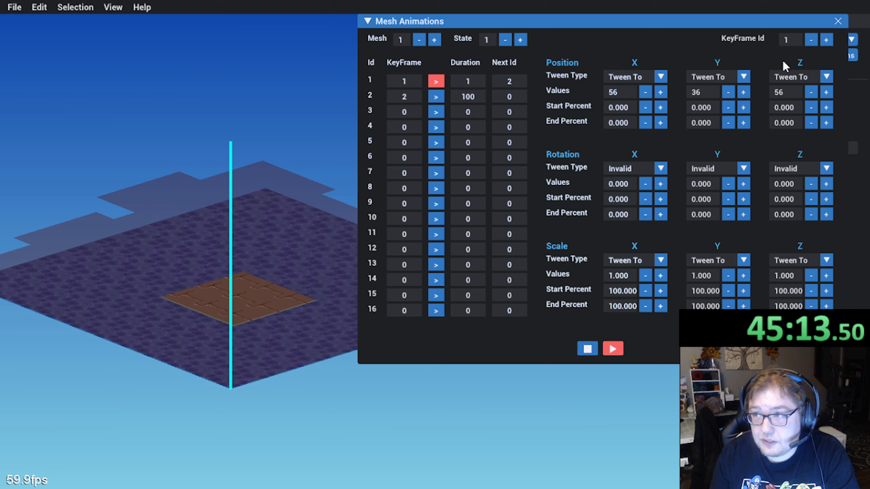
Step: Display keyframe 2 and try a Y position value of -1
left_click(826, 40)
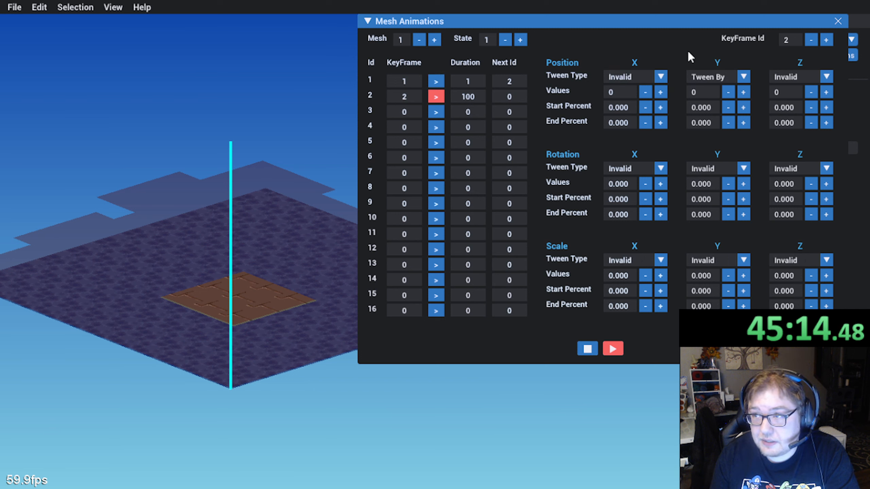
left_click(744, 77)
left_click(743, 77)
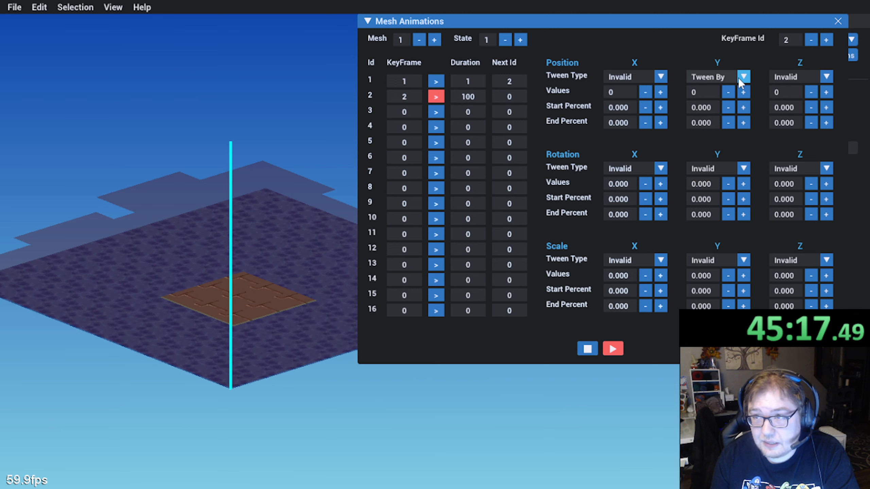
left_click(732, 94)
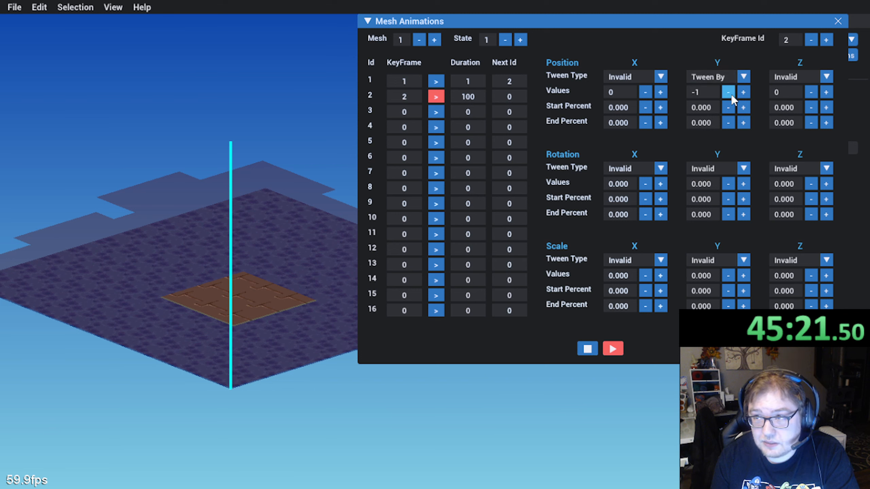
left_click(746, 91)
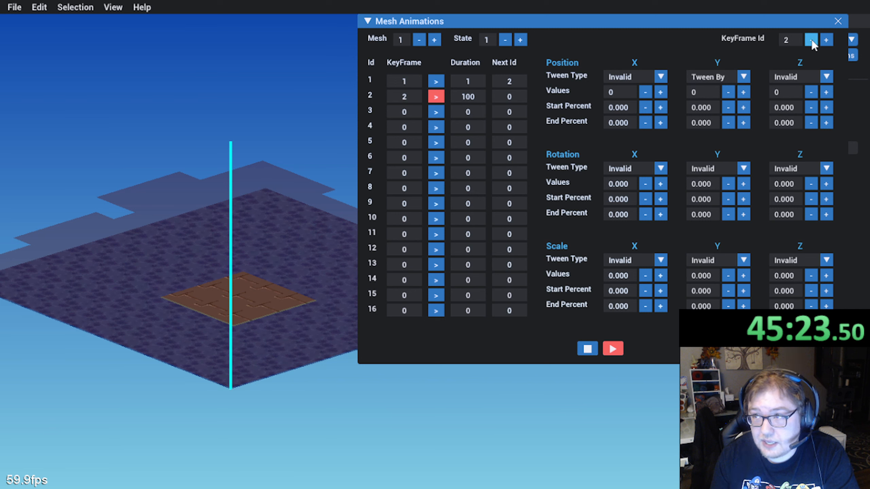
Step: Compare the position values of keyframes 1 and 2, and set keyframe 2's Y position value to -48
left_click(811, 40)
left_click(830, 40)
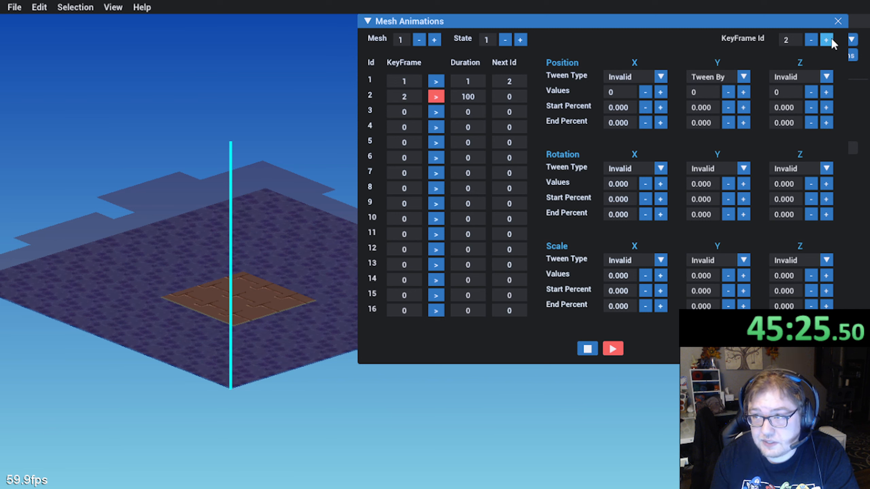
left_click(705, 92)
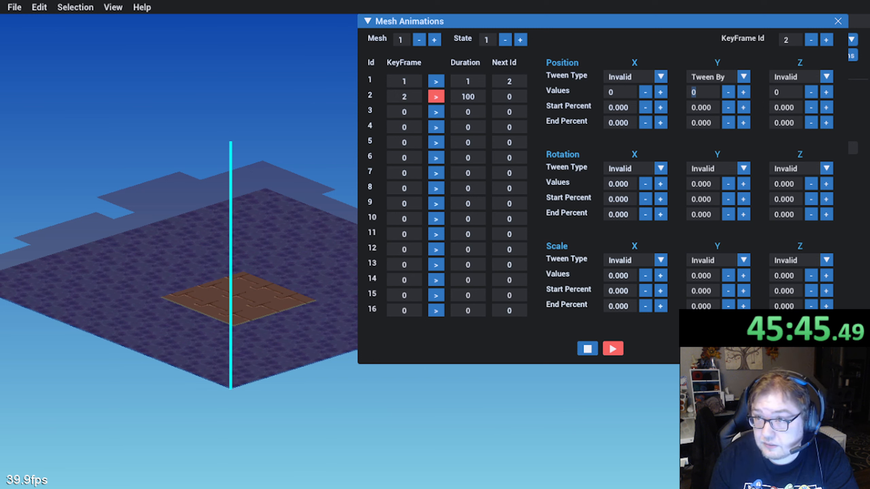
left_click(811, 40)
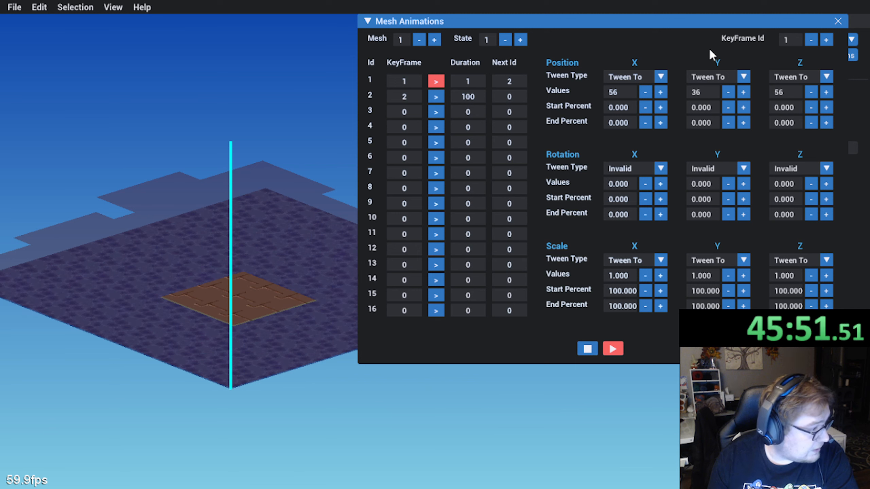
left_click(826, 40)
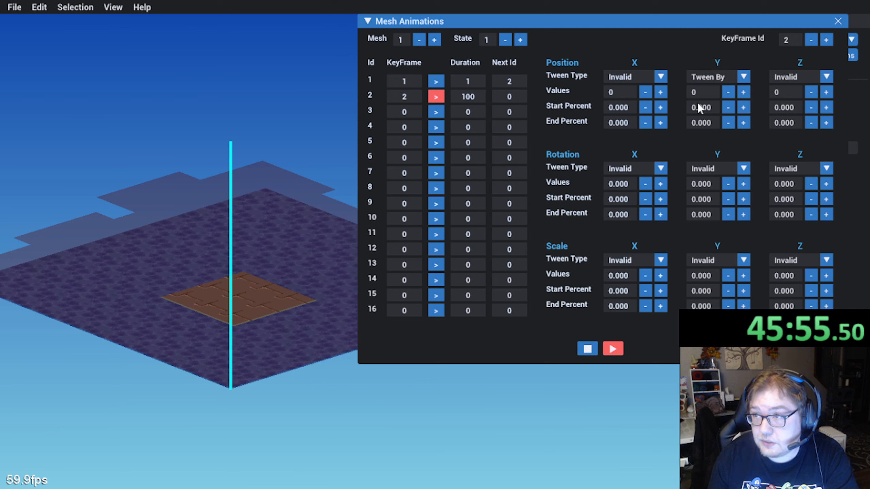
left_click(811, 40)
left_click(826, 40)
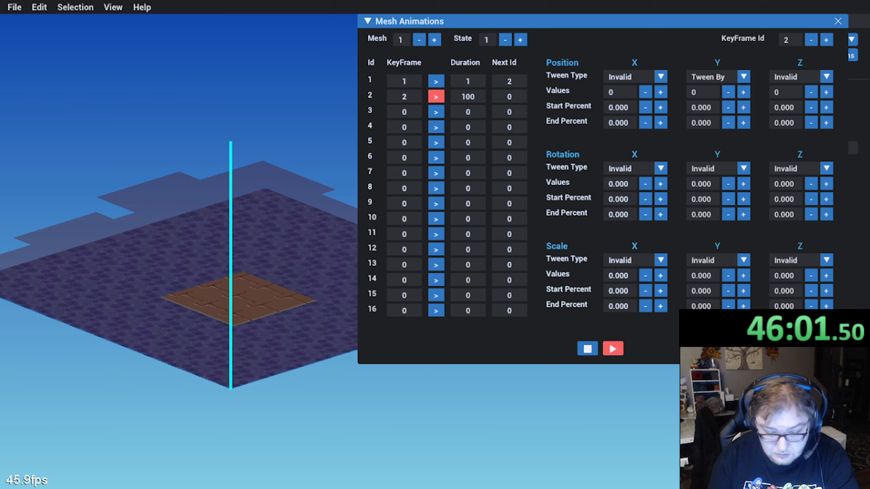
left_click(707, 92)
type("-48")
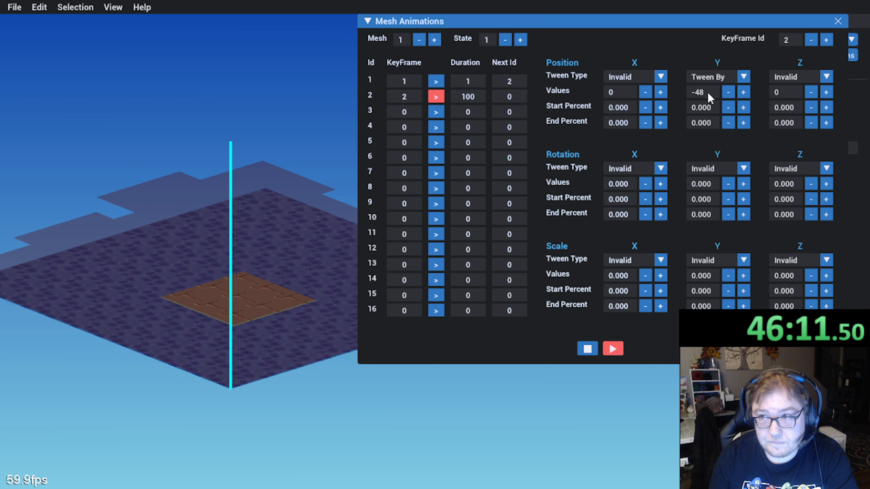
Step: Set keyframe 2's X scale tween type to Tween To
middle_click_drag(166, 296, 217, 359)
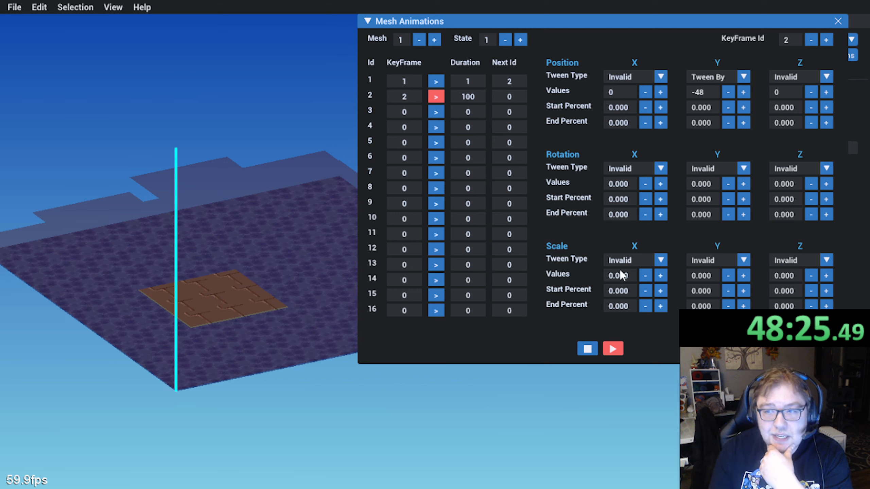
left_click(661, 261)
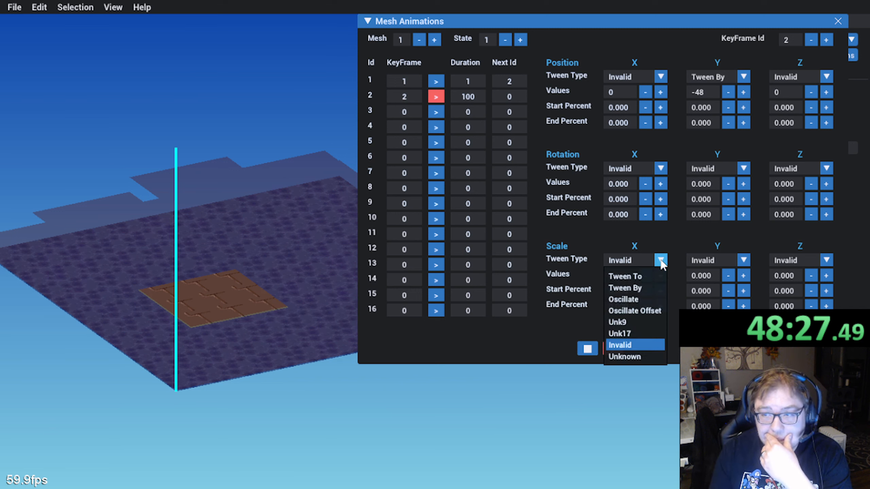
left_click(654, 271)
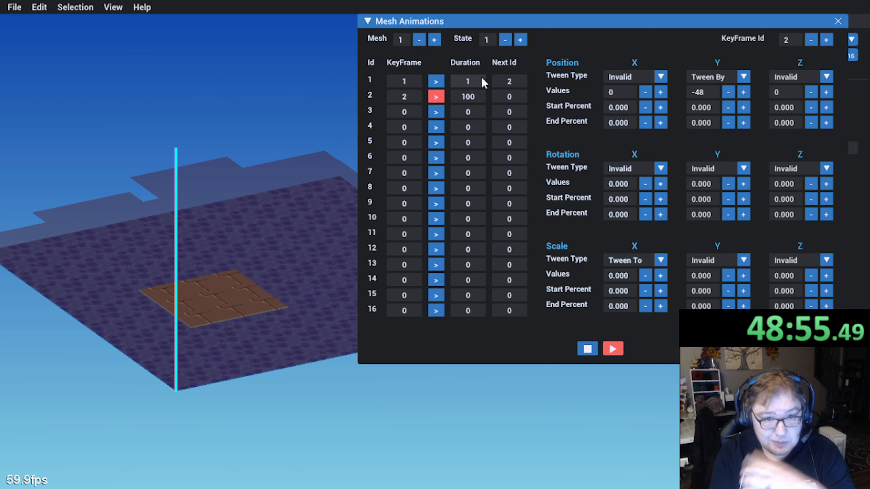
Step: Set the Next Id of row 2 in state 1 of mesh 1 to 2
middle_click_drag(292, 272, 254, 326)
middle_click_drag(99, 384, 102, 384)
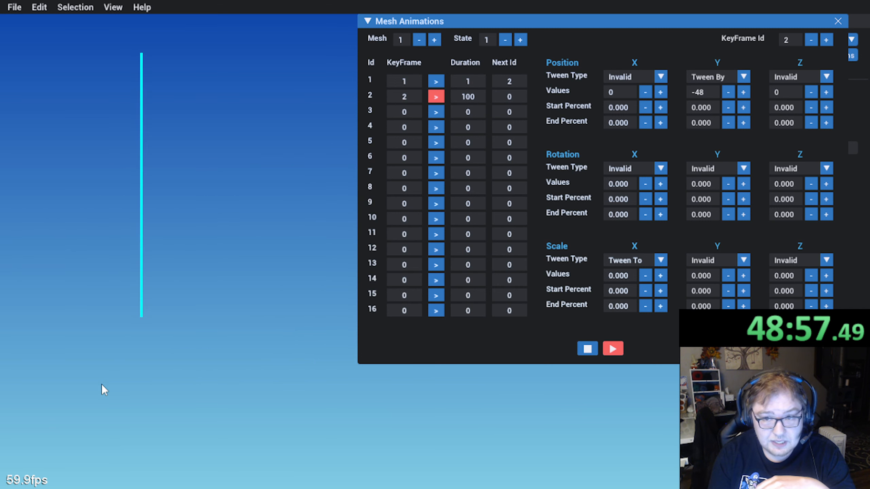
middle_click_drag(221, 372, 242, 397)
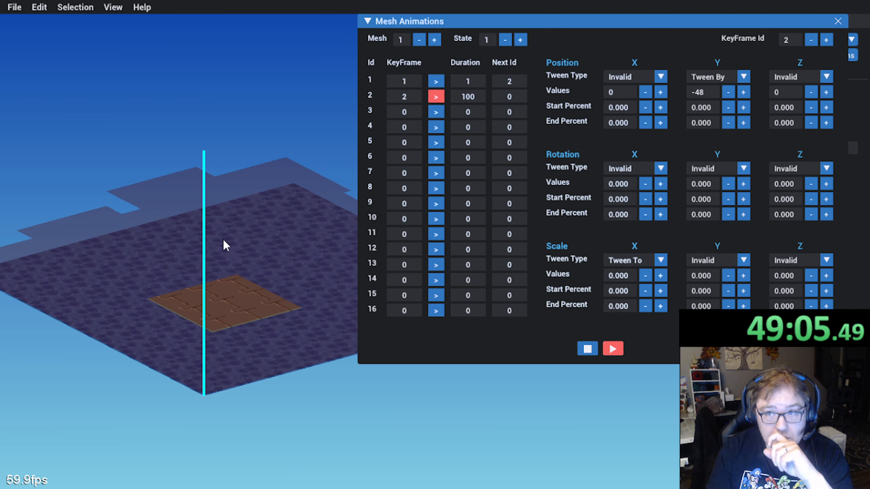
double_click(510, 95)
type("2")
key("Return")
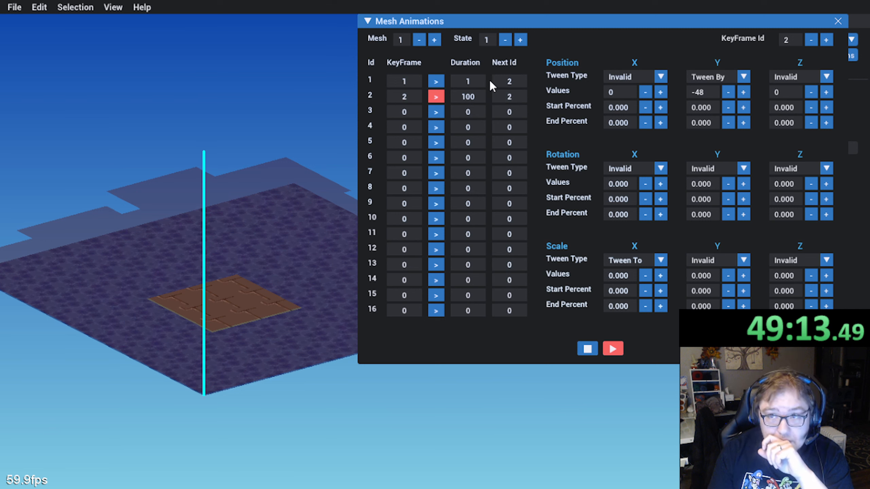
Step: Set keyframe 2's Y and Z scale tween types to Tween To
left_click(743, 261)
left_click(743, 261)
left_click(743, 260)
left_click(707, 276)
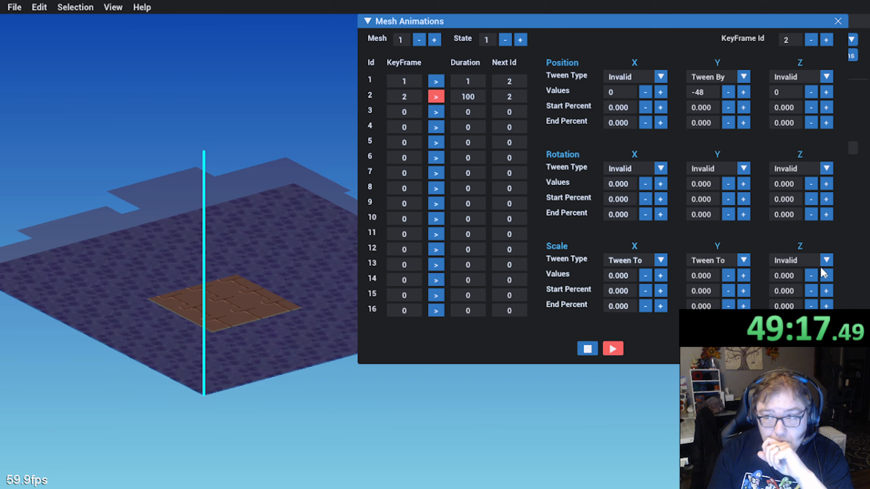
left_click(826, 261)
left_click(813, 277)
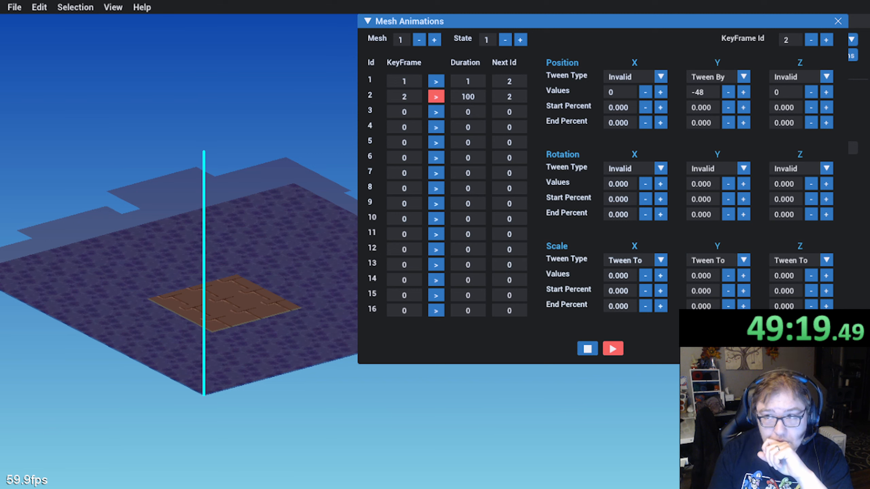
middle_click_drag(229, 319, 243, 328)
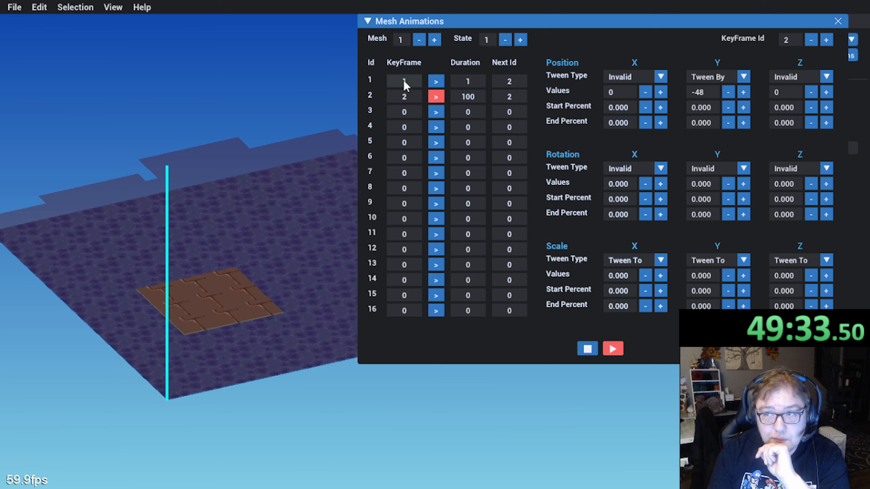
Step: Check mesh 1's state 0 and keyframe 1 settings, and return to keyframe 2 in state 1
left_click(505, 40)
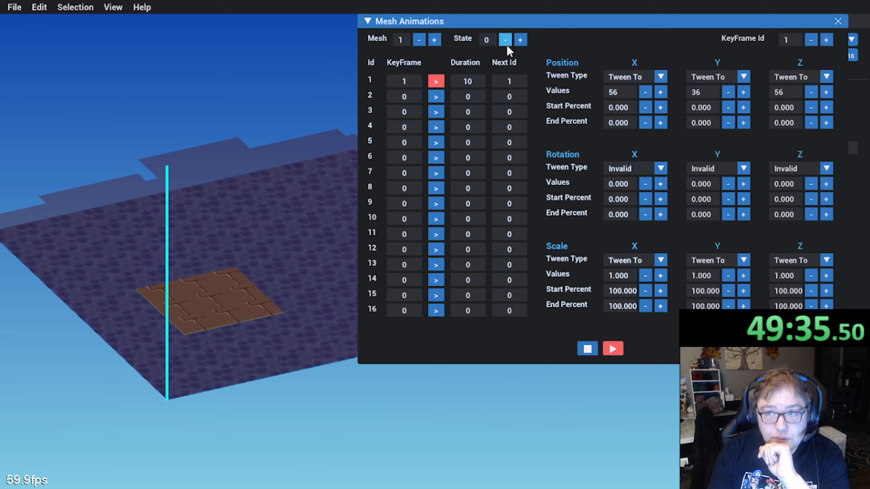
left_click(519, 40)
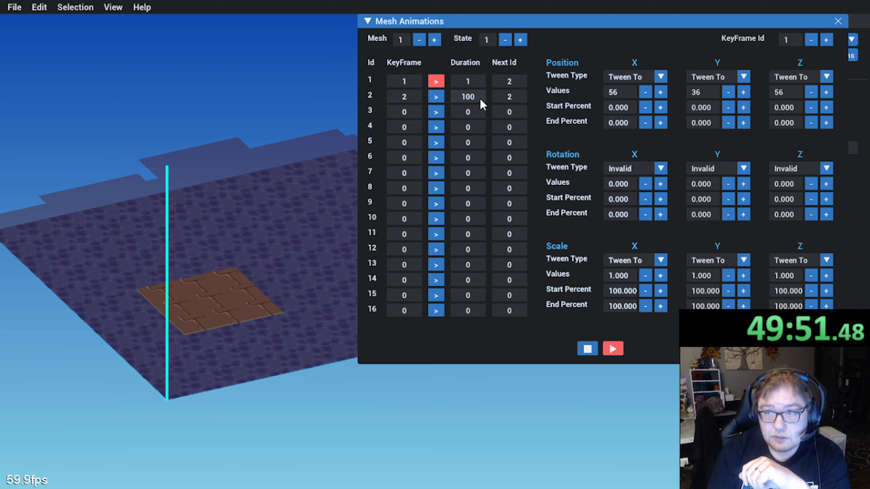
left_click(826, 40)
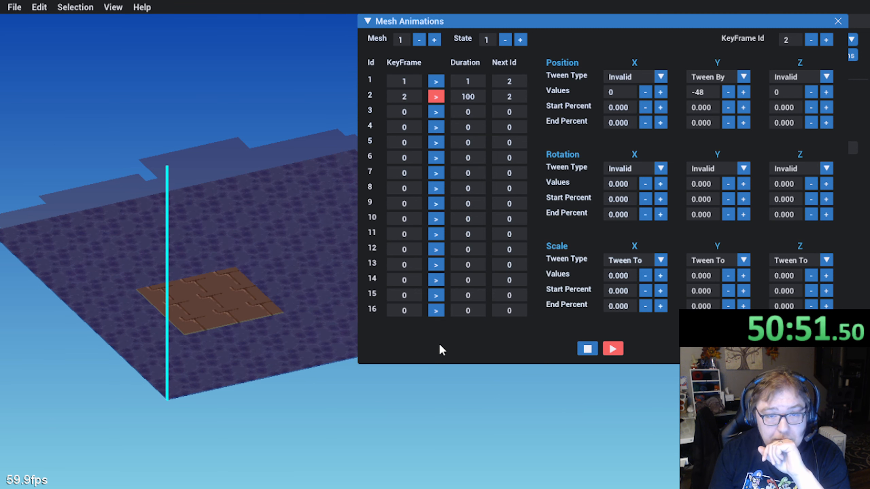
Step: Examine the brown tile mesh and the surrounding floor from several angles and distances
middle_click_drag(313, 296, 258, 301)
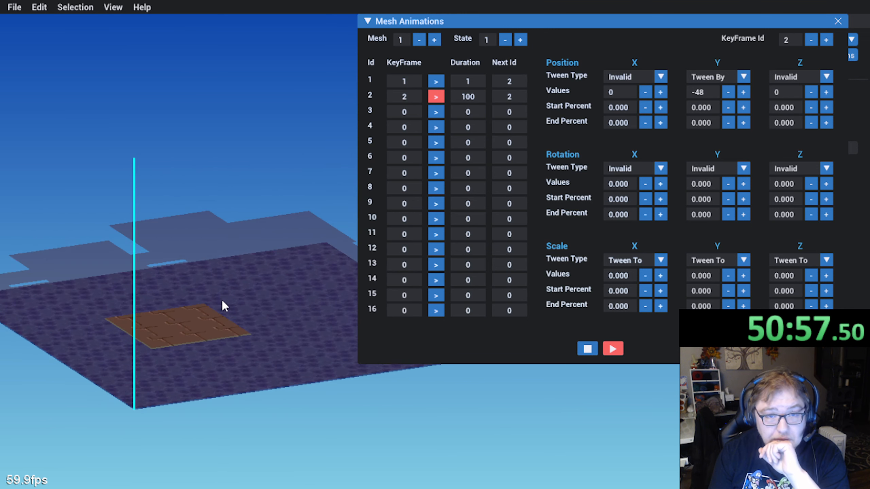
middle_click_drag(223, 305, 248, 285)
right_click_drag(245, 281, 256, 369)
middle_click_drag(208, 381, 163, 358)
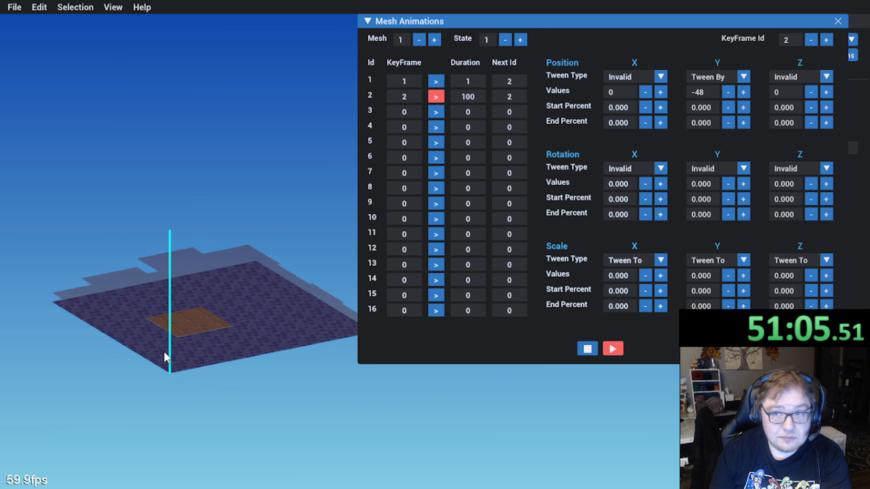
middle_click_drag(165, 354, 195, 357)
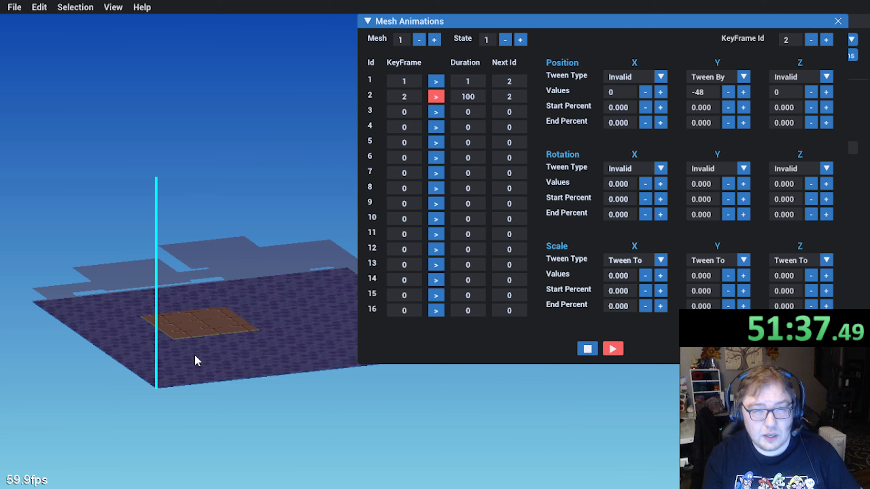
mouse_move(182, 311)
middle_mouse_down()
mouse_move(186, 322)
mouse_move(179, 291)
mouse_move(159, 324)
mouse_move(181, 314)
mouse_move(187, 325)
mouse_move(175, 304)
middle_mouse_up()
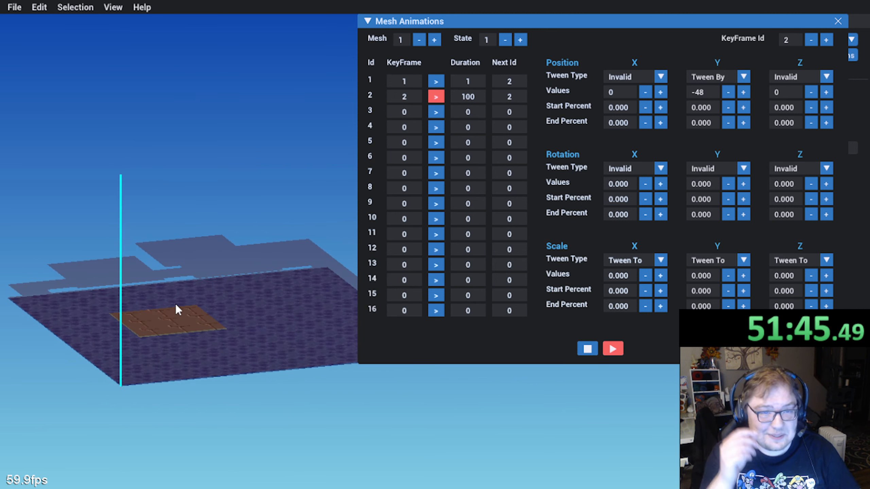
middle_click_drag(175, 304, 147, 373)
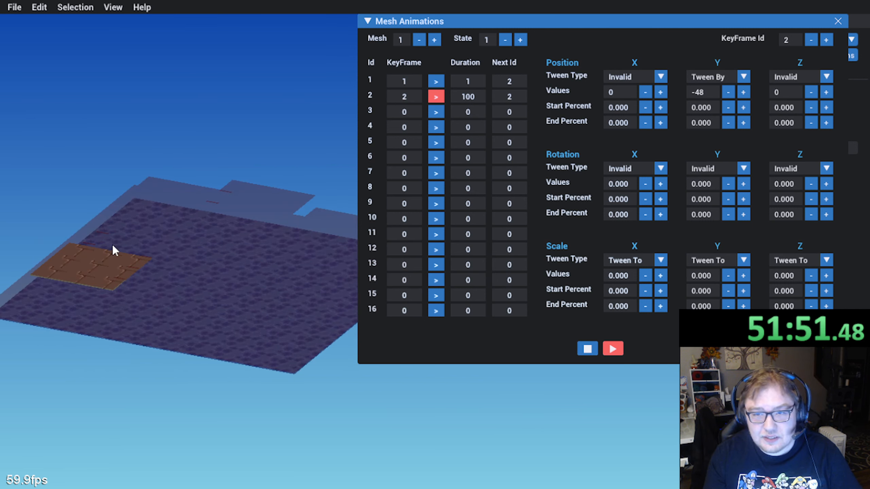
middle_click_drag(112, 245, 137, 227)
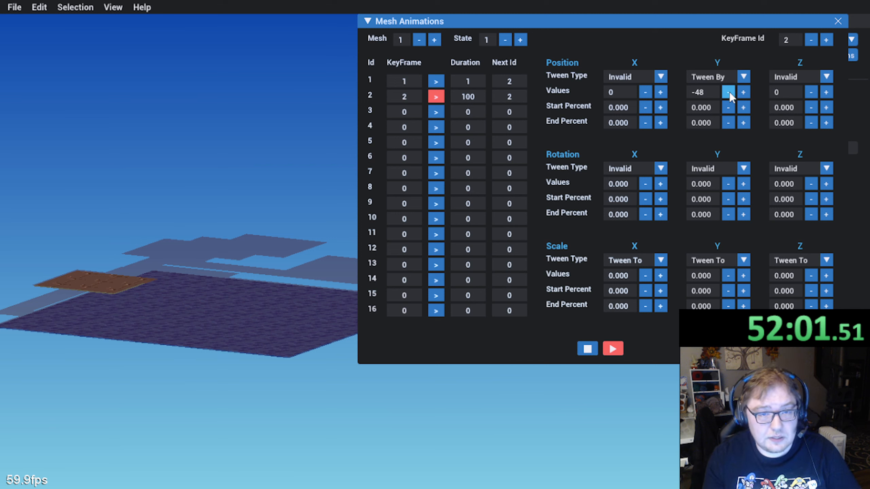
middle_click_drag(225, 229, 90, 291)
middle_click_drag(291, 360, 190, 327)
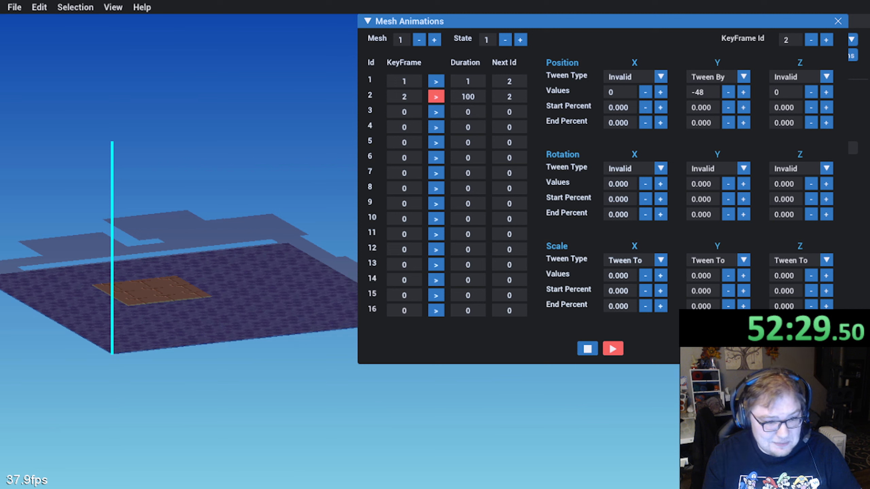
middle_click_drag(171, 290, 203, 284)
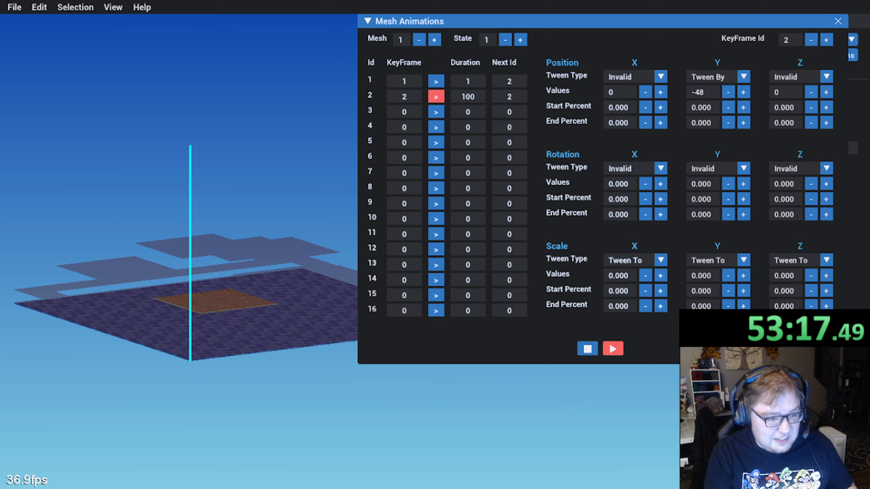
Step: Reset keyframe 2's X, Y and Z scale tween types to Invalid
middle_click_drag(115, 219, 199, 252)
left_click(623, 261)
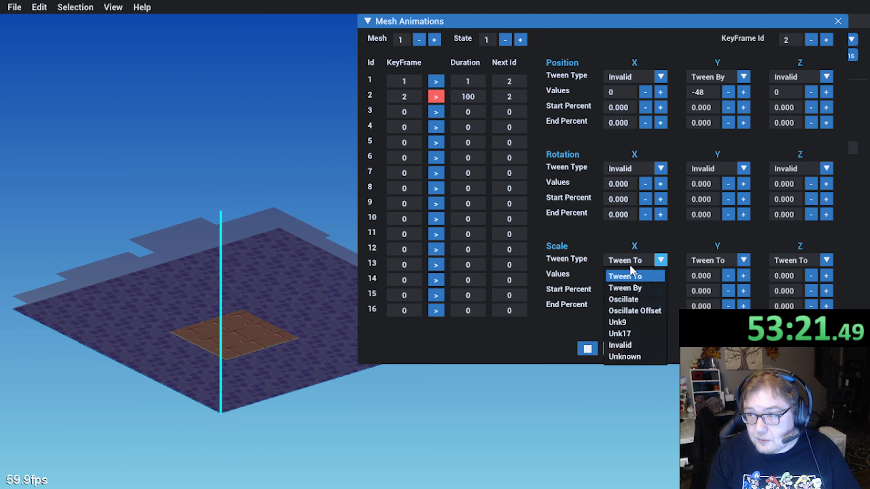
left_click(620, 345)
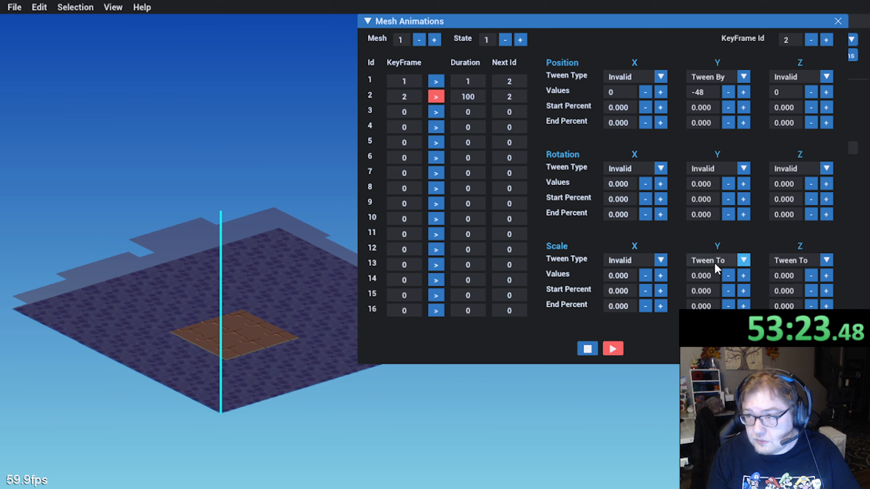
left_click(714, 261)
left_click(714, 345)
left_click(795, 260)
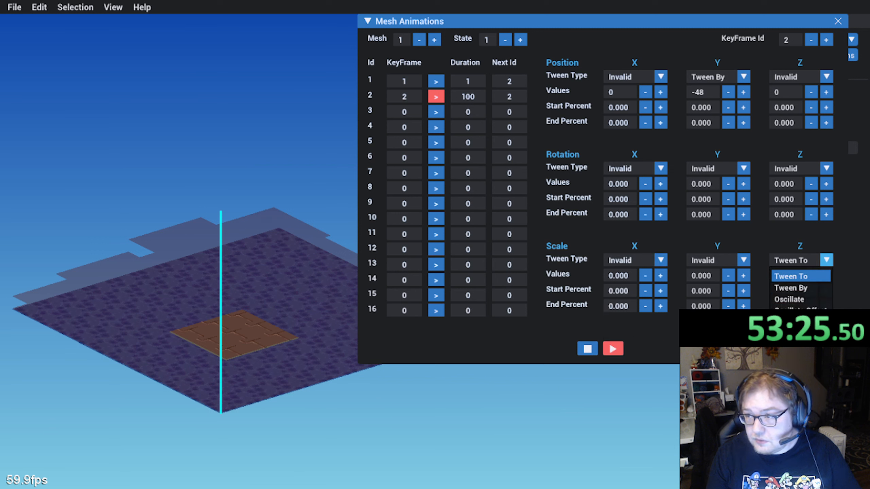
left_click(795, 345)
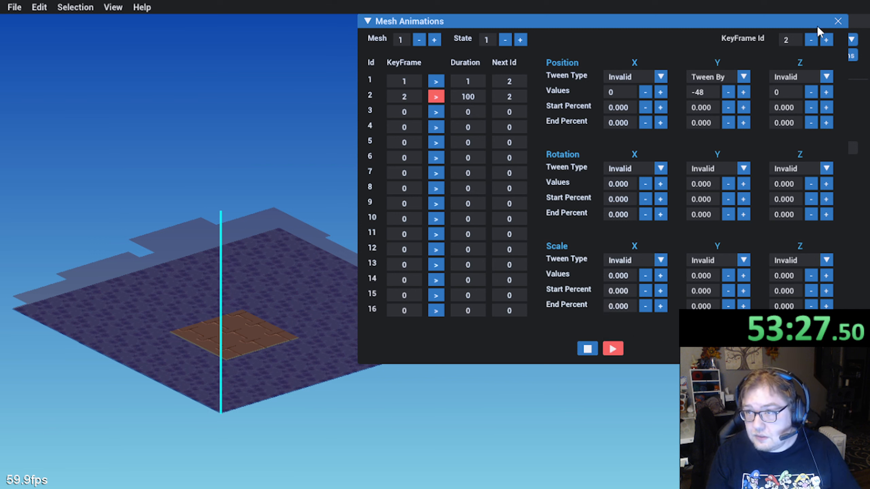
Step: Close the Mesh Animations window and save the map
left_click(839, 25)
middle_click_drag(482, 227, 434, 198)
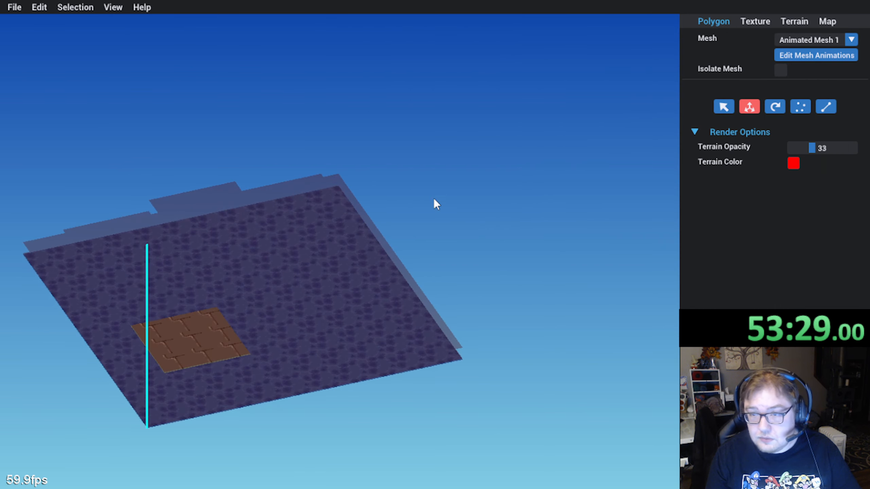
left_click(15, 11)
left_click(24, 51)
middle_click_drag(107, 220, 348, 199)
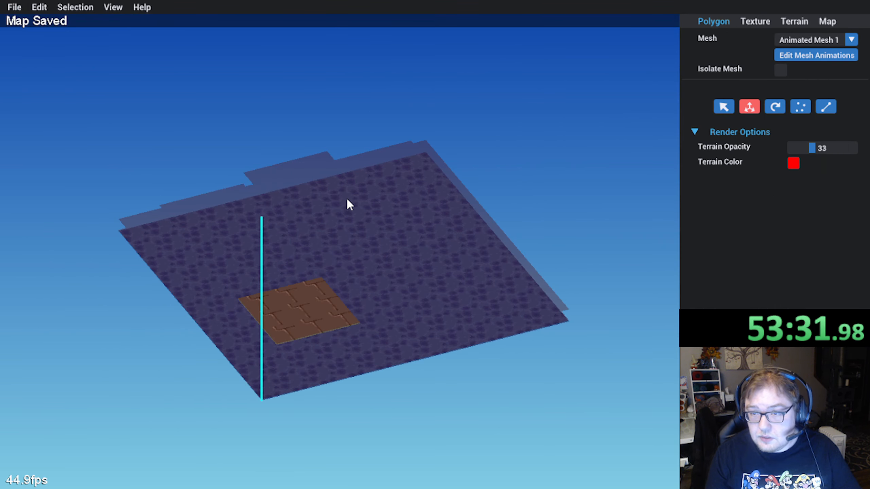
Step: Make Animated Mesh 2 the active mesh and inspect the map
left_click(848, 42)
left_click(833, 71)
middle_click_drag(356, 312, 314, 335)
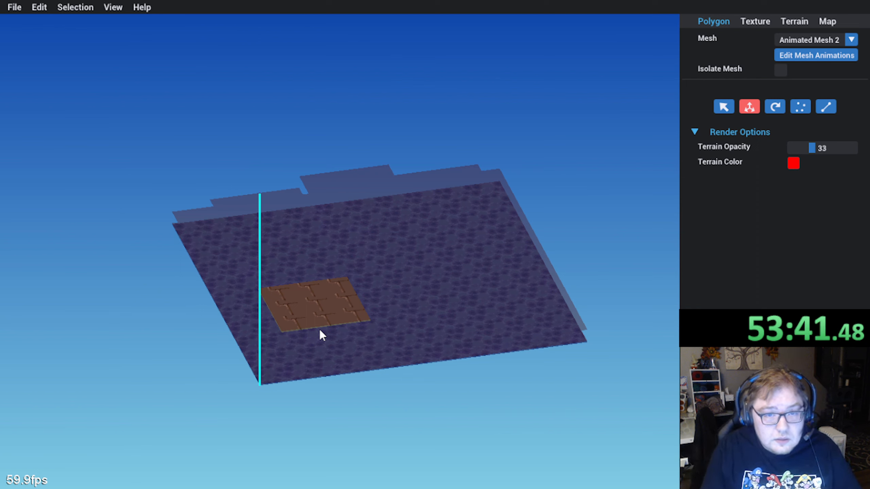
middle_click_drag(208, 287, 240, 291)
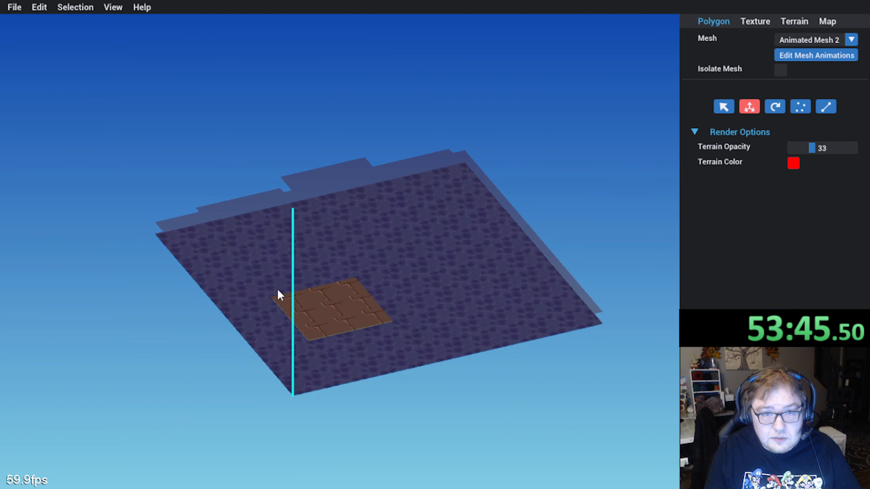
Step: Reopen the mesh animations with Animated Mesh 1 active, and set keyframe 2's Y position tween type to Invalid with value 0
left_click(851, 40)
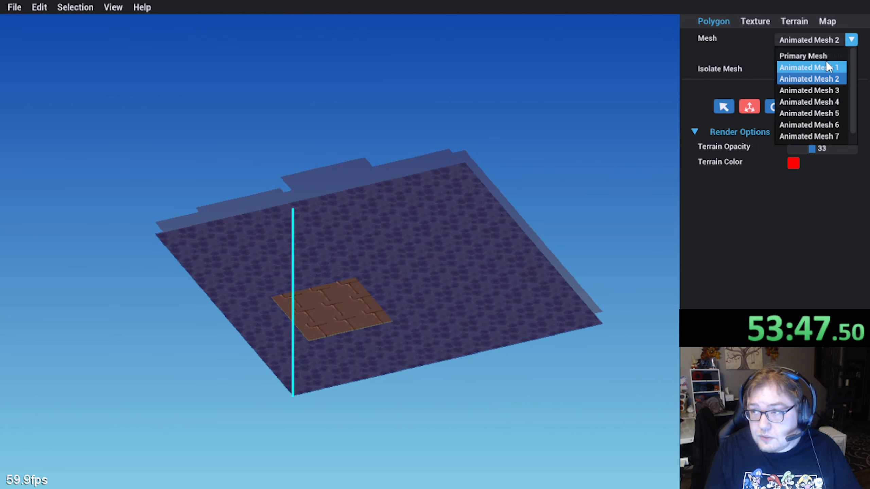
left_click(827, 64)
left_click(836, 55)
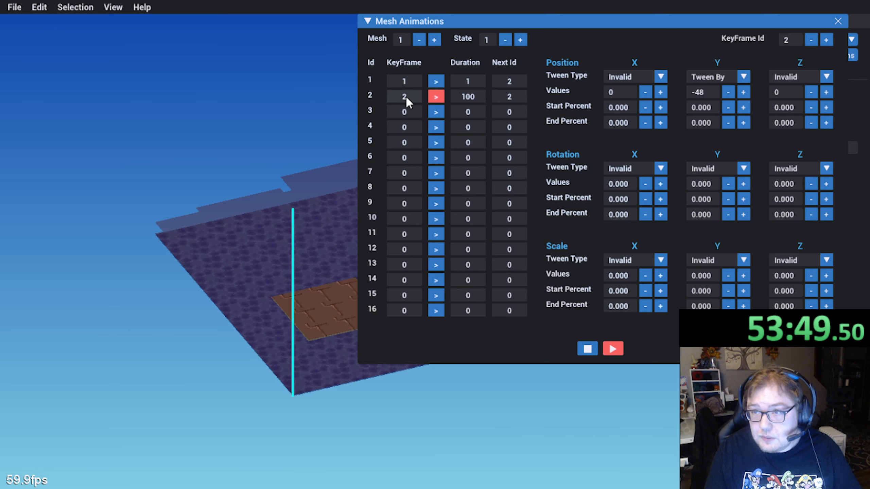
left_click(744, 76)
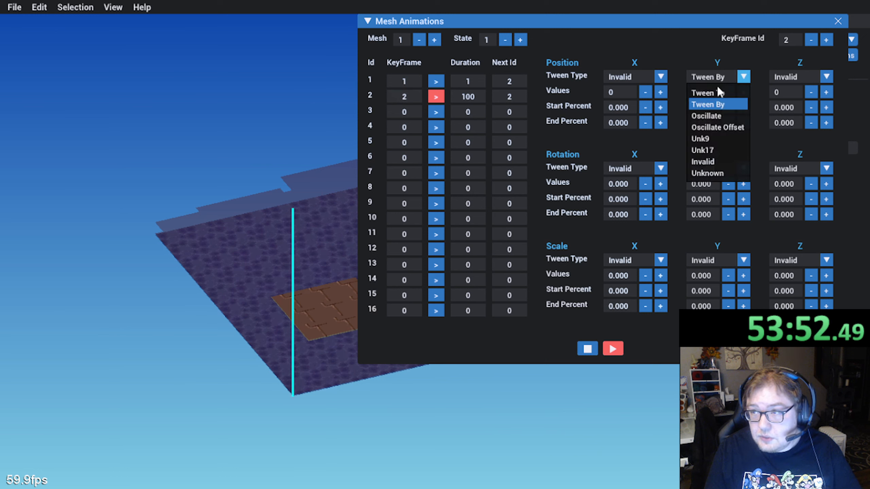
left_click(709, 161)
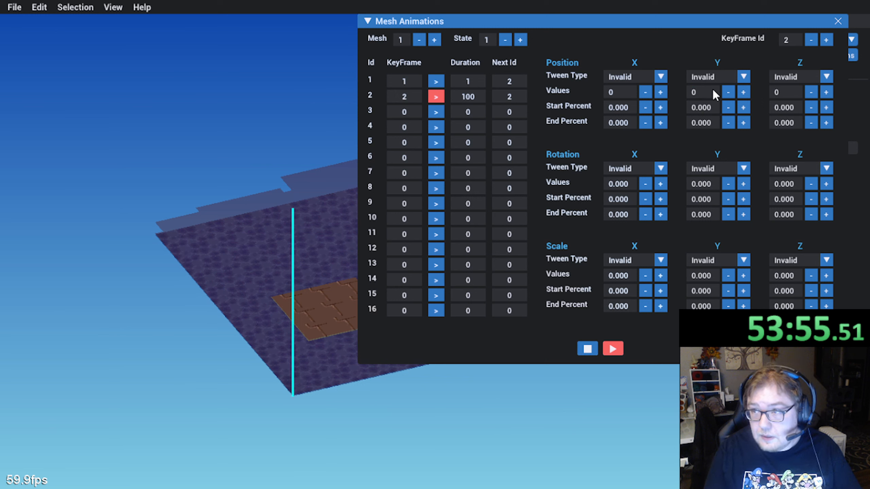
Step: Set keyframe 10's Y position to Tween By with value -48, and assign keyframe 10 to the animation's second row
left_click(826, 39)
left_click(826, 40)
left_click(826, 40)
left_click(826, 40)
left_click(826, 39)
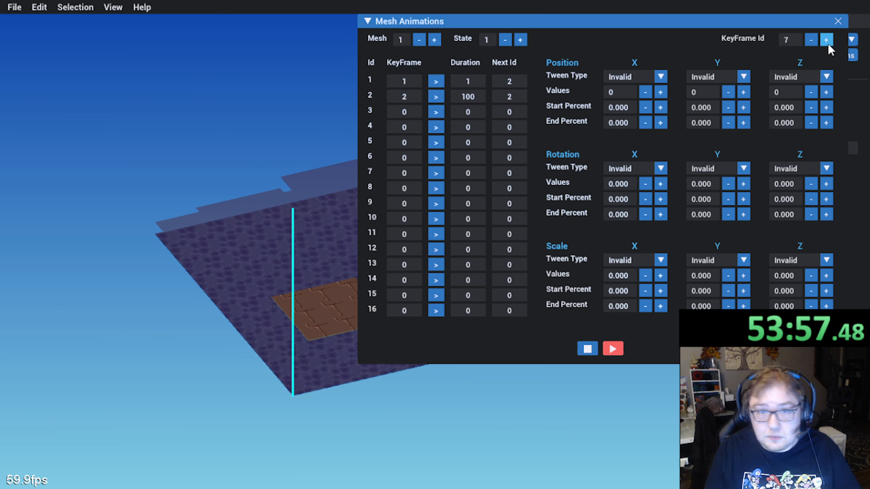
left_click(826, 40)
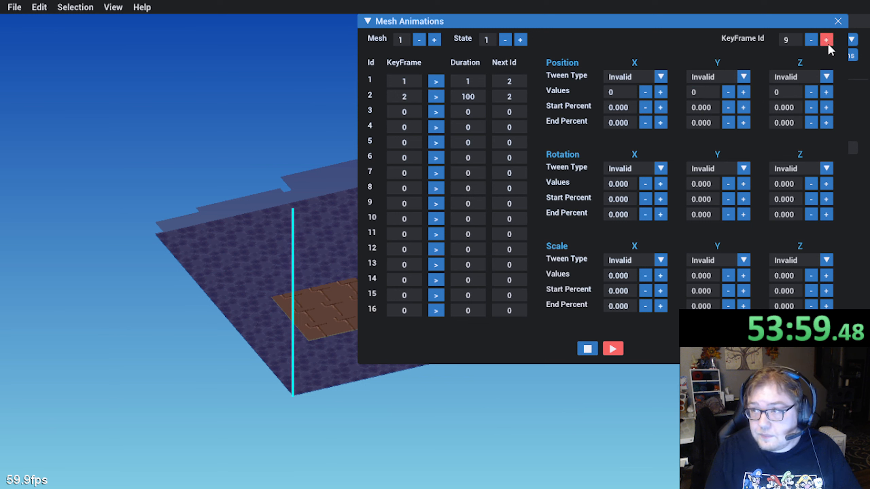
left_click(826, 39)
left_click(826, 40)
left_click(712, 77)
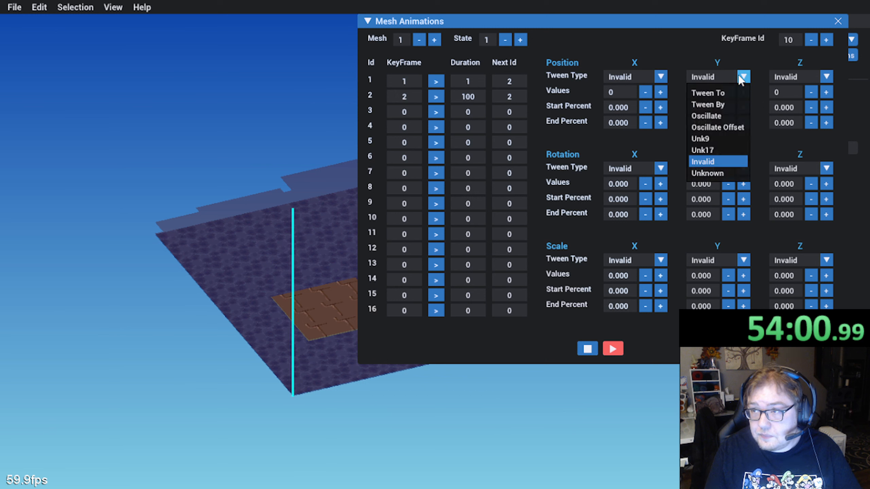
left_click(722, 104)
left_click(702, 90)
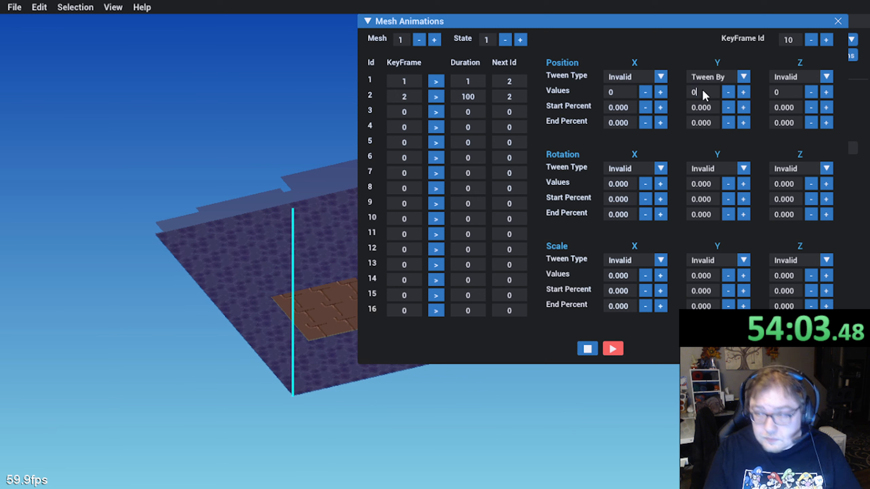
type("-48")
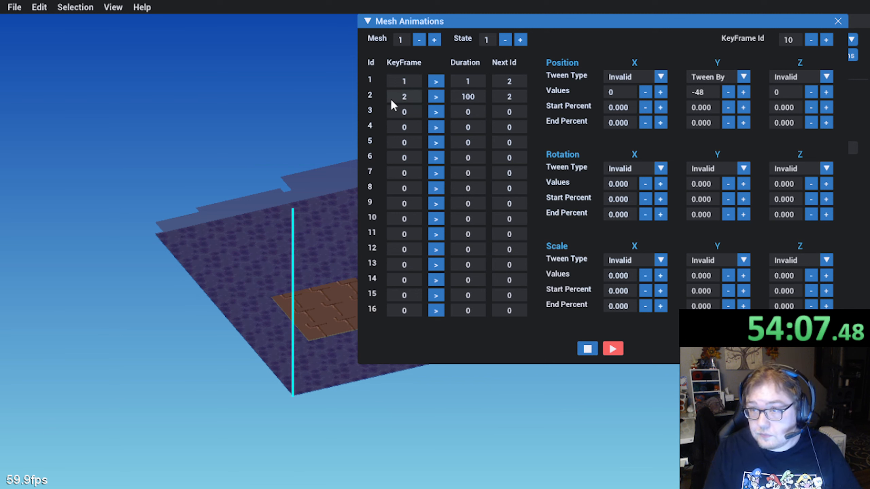
type("10")
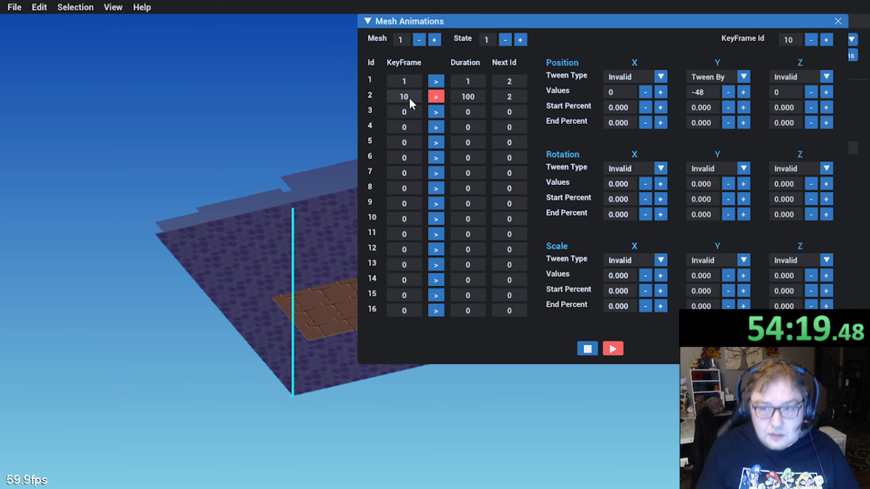
Step: Assign keyframe 11 to the second row of the state 1 animation
middle_click_drag(289, 317, 276, 296)
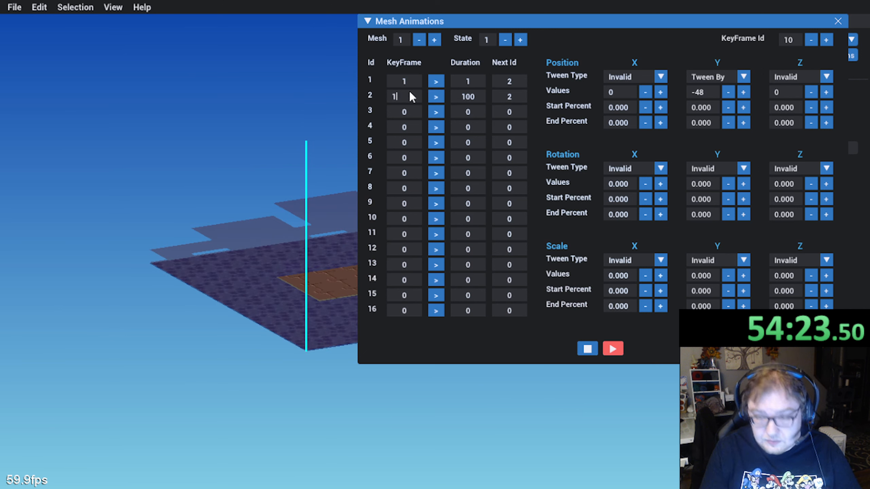
type("11")
key("Return")
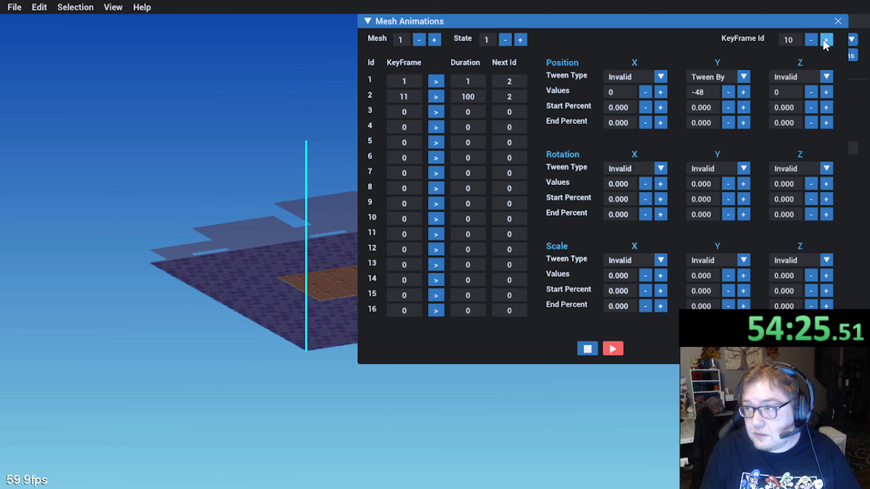
Step: Clear keyframe 10's Y position tween, setting its value to 0 and its tween type to Invalid
left_click(720, 77)
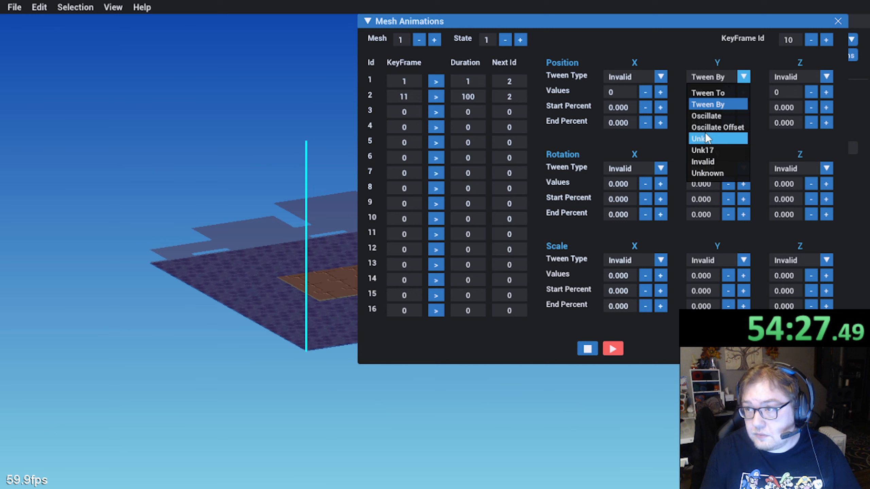
left_click(717, 173)
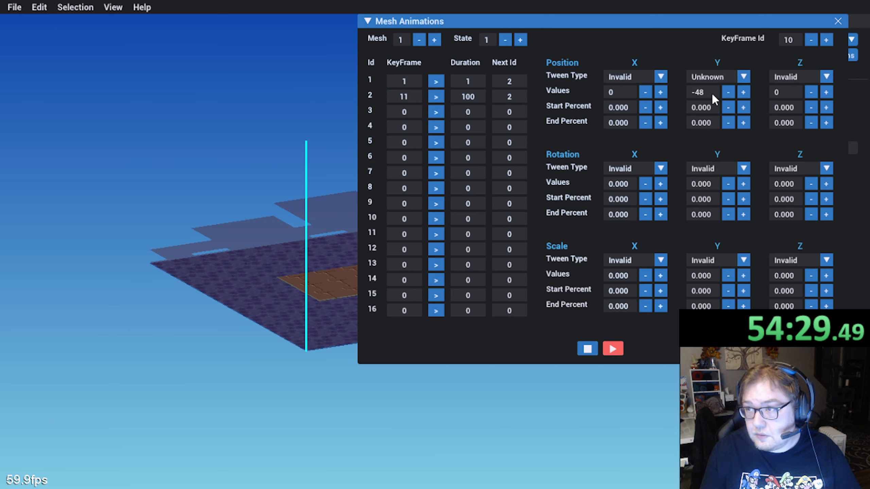
type("0")
key("Return")
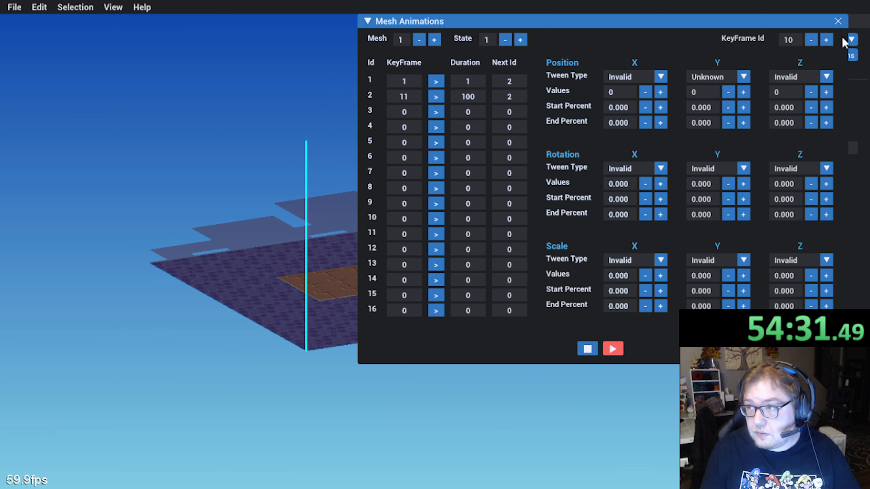
left_click(826, 39)
left_click(734, 76)
left_click(734, 75)
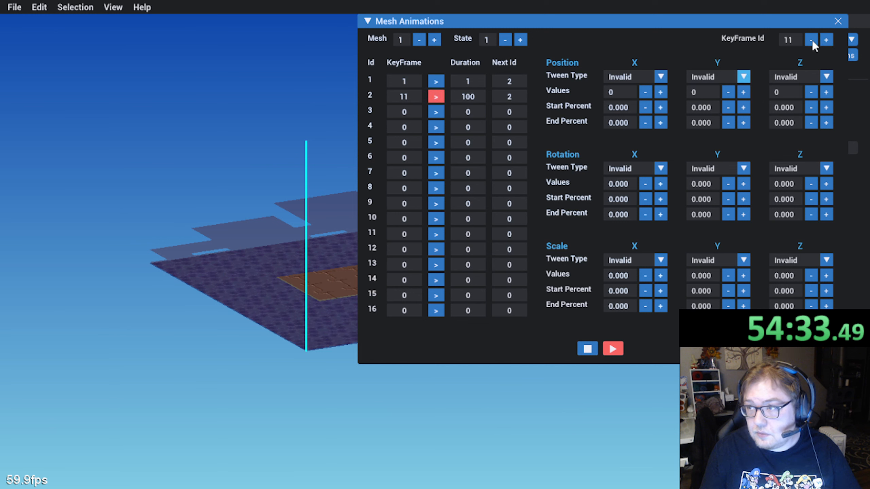
left_click(811, 40)
left_click(743, 78)
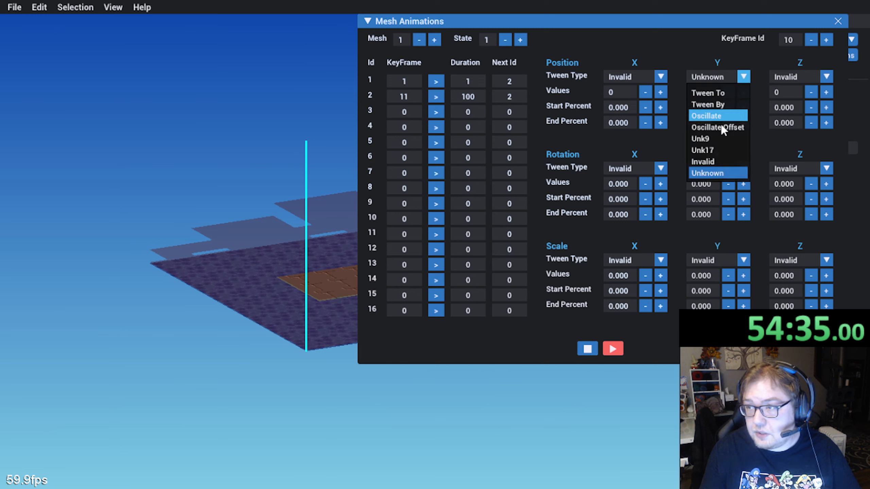
left_click(724, 163)
Step: Set keyframe 11's Y position to Tween By with value -48
left_click(826, 40)
left_click(740, 77)
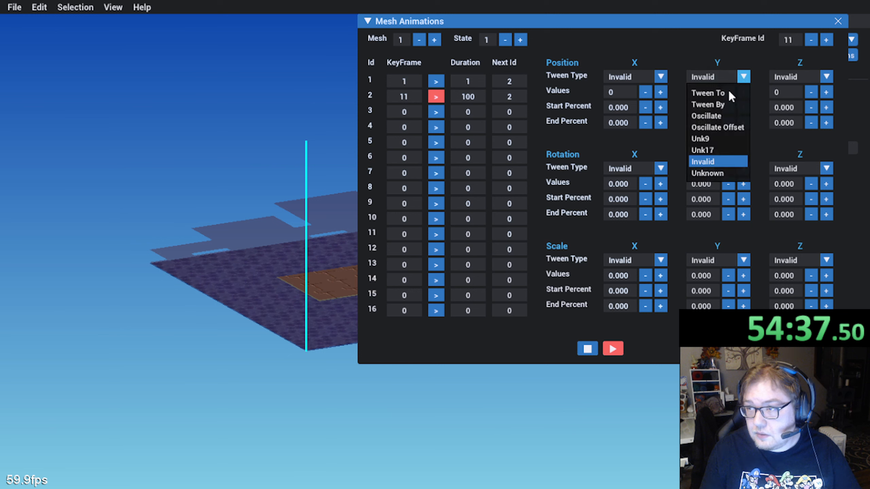
left_click(709, 102)
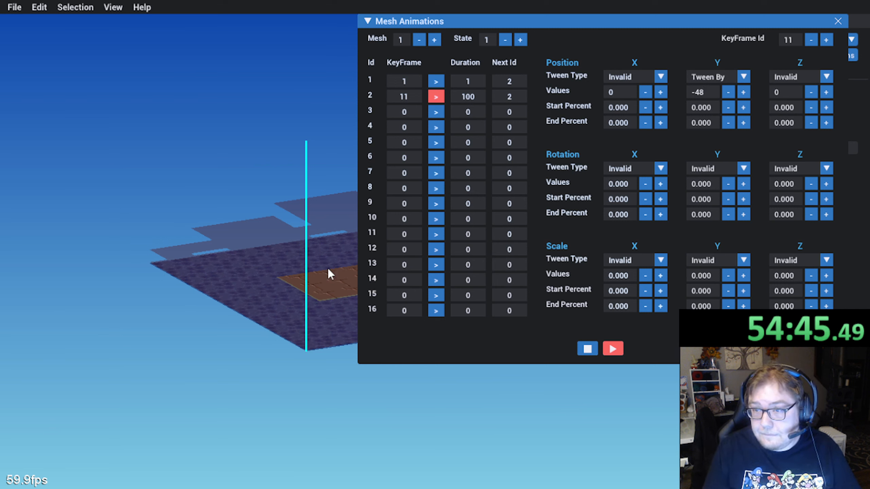
middle_click_drag(328, 267, 244, 223)
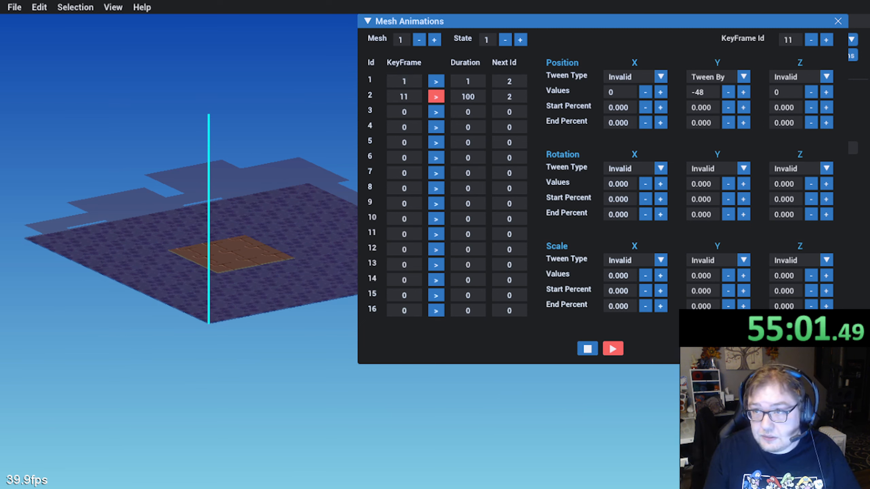
Step: Save the map and close the Mesh Animations window
left_click(19, 6)
left_click(25, 48)
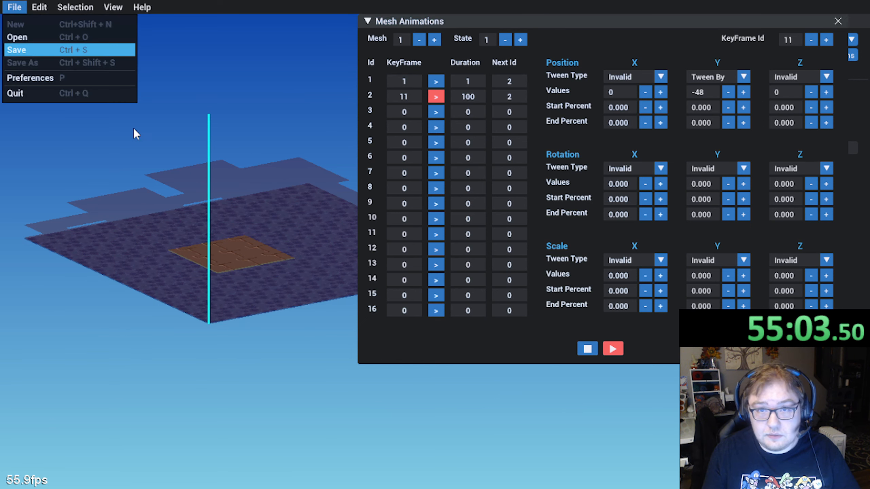
left_click(838, 22)
Step: Make Animated Mesh 2 the active mesh and add a textured quad polygon to it
left_click(852, 40)
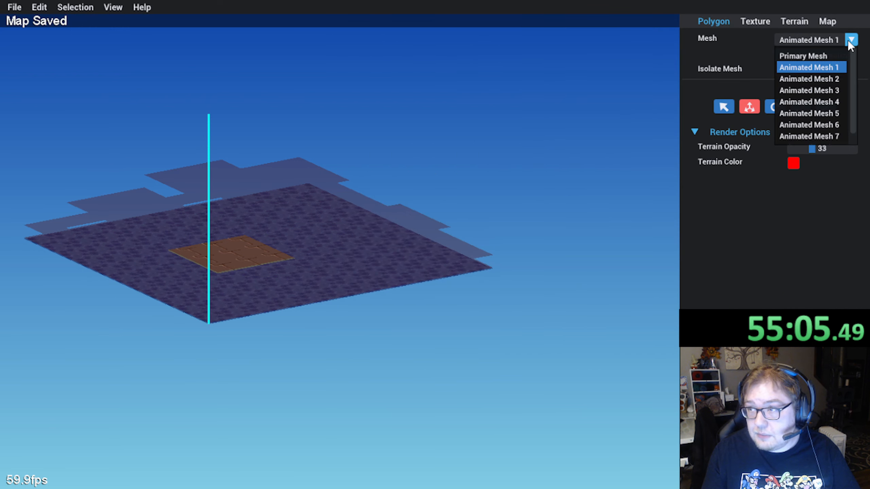
left_click(838, 80)
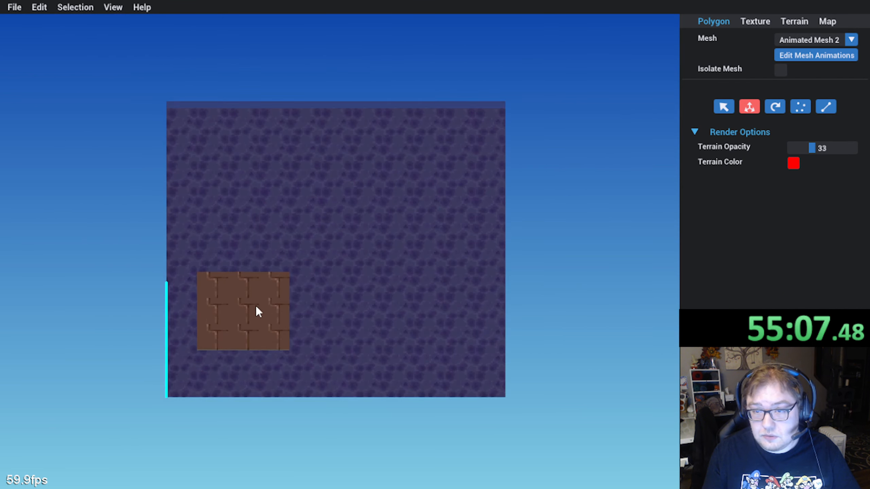
left_click(39, 6)
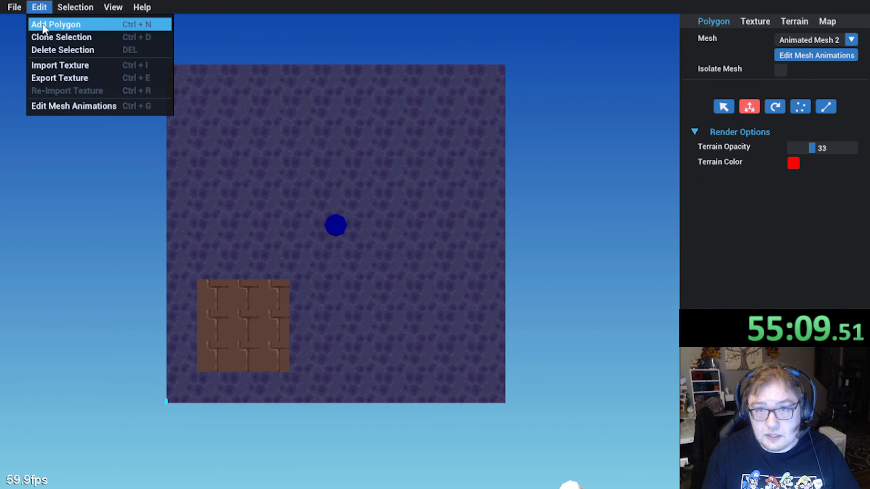
left_click(44, 23)
left_click(82, 108)
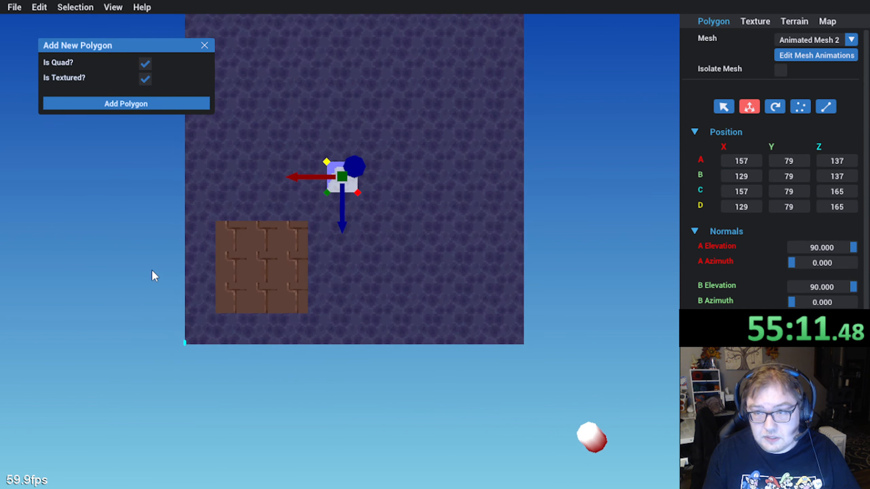
Step: Move the new polygon horizontally to the map's origin corner, spanning about X 2 to 30 and Z -1 to 27
scroll(318, 223, "up", 2)
left_click_drag(344, 207, 119, 334)
scroll(130, 337, "up", 5)
middle_click_drag(114, 379, 216, 304)
right_click_drag(215, 304, 170, 340)
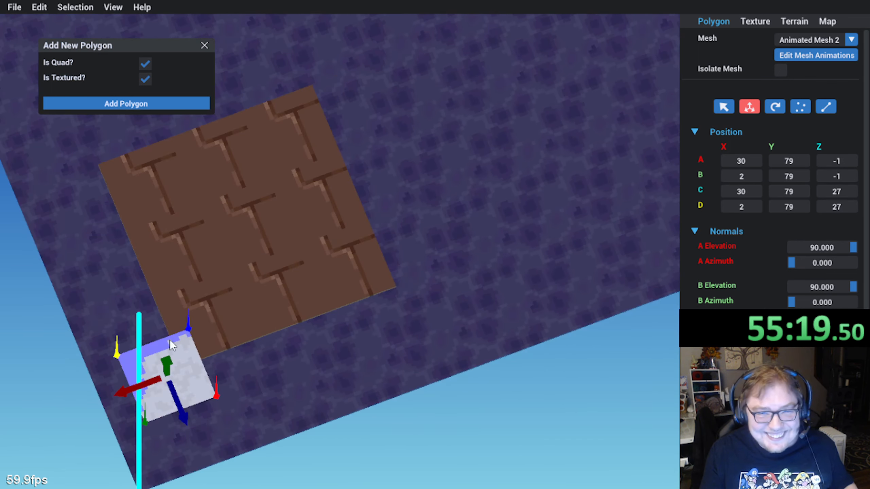
middle_click_drag(170, 340, 280, 260)
right_click_drag(280, 260, 255, 324)
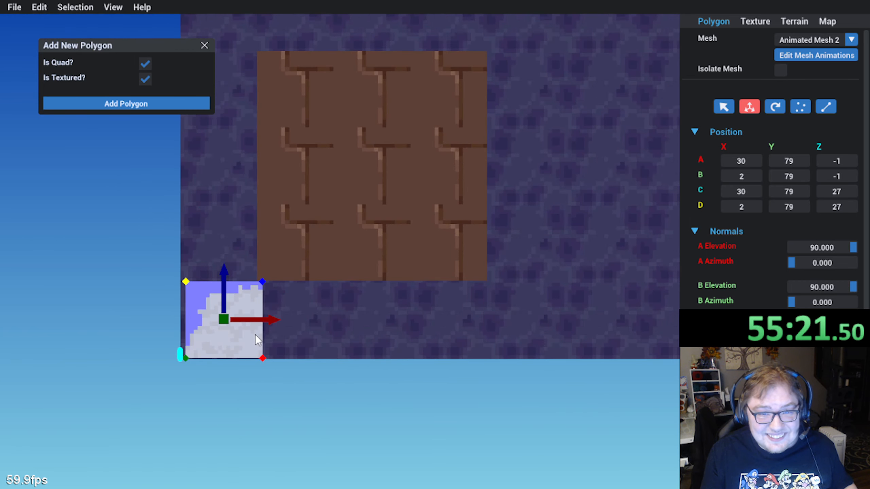
Step: Nudge the polygon so it spans X 0 to 28 and Z -2 to 26
scroll(255, 325, "up", 8)
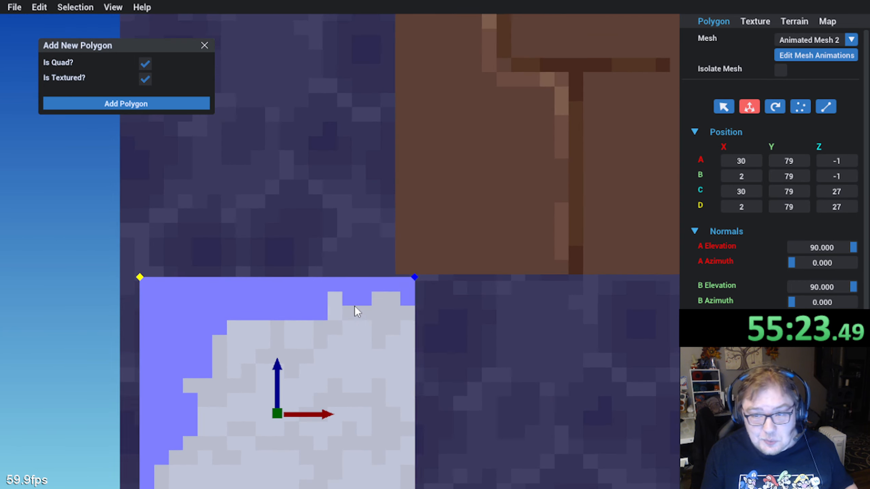
middle_click_drag(280, 358, 301, 265)
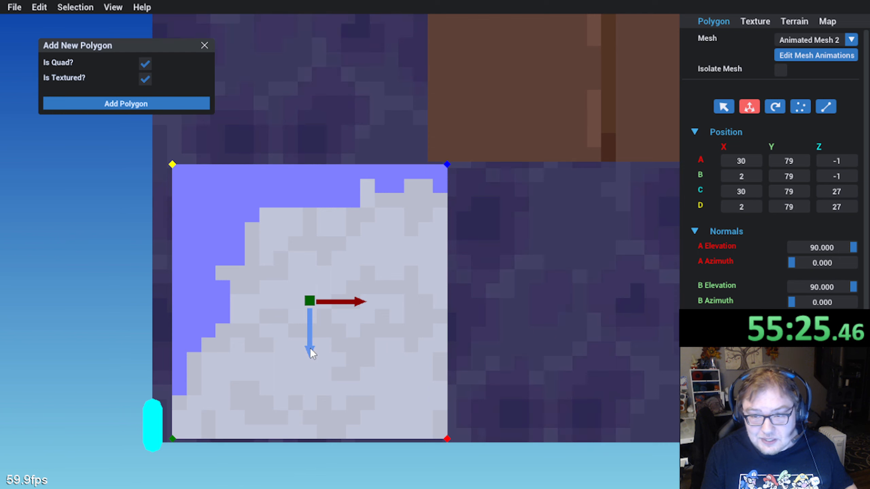
left_click_drag(311, 349, 313, 354)
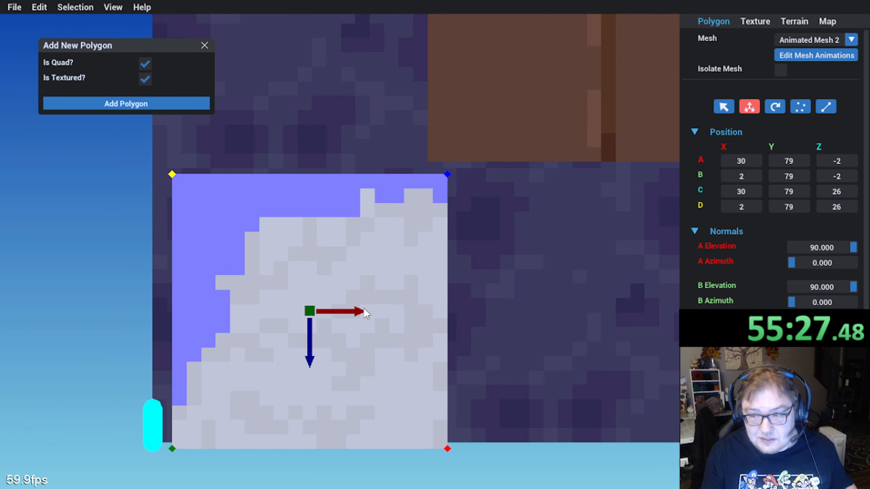
mouse_move(360, 313)
left_mouse_down()
mouse_move(338, 314)
mouse_move(350, 314)
left_mouse_up()
Step: Lower the polygon to Y 0 and shift it along Z so it spans 0 to 28
middle_click_drag(278, 344, 258, 182)
left_click_drag(300, 26, 283, 328)
middle_click_drag(266, 326, 264, 272)
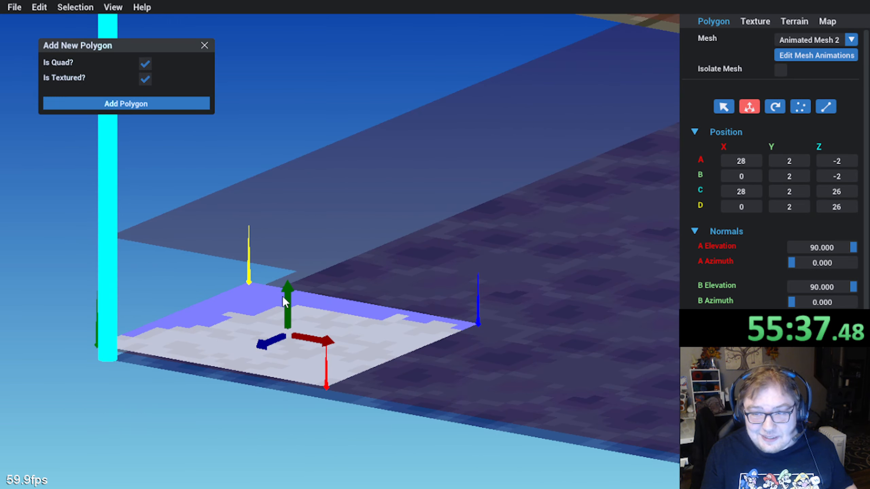
left_click_drag(287, 295, 289, 305)
middle_click_drag(288, 304, 247, 340)
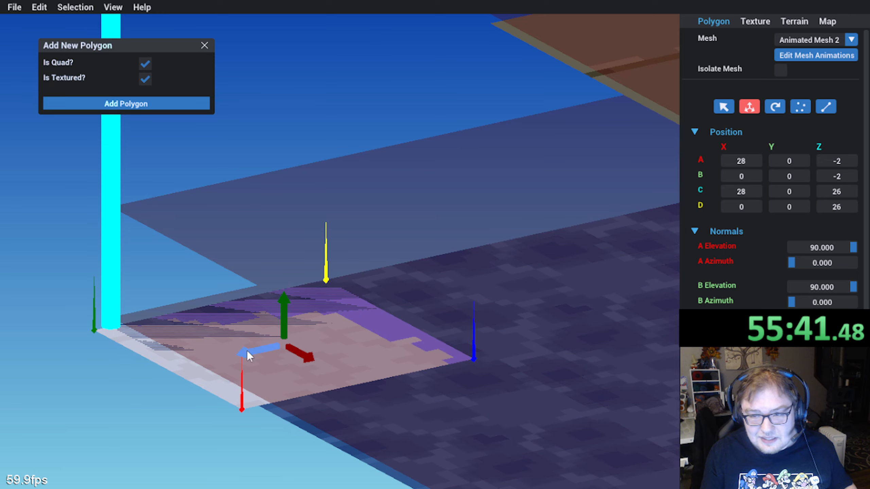
left_click_drag(247, 350, 258, 352)
middle_click_drag(169, 348, 304, 362)
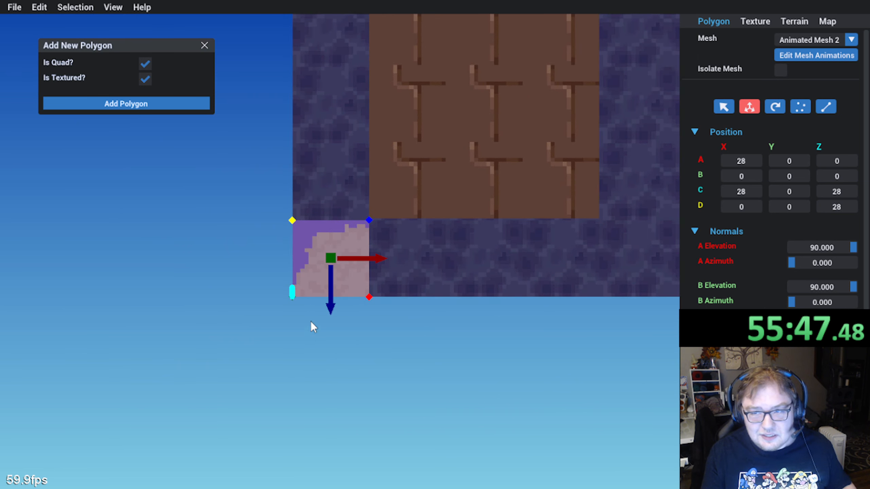
Step: Move the polygon diagonally off the map's corner so it spans -28 to 0 in both X and Z
middle_click_drag(379, 171, 321, 282)
scroll(321, 271, "down", 4)
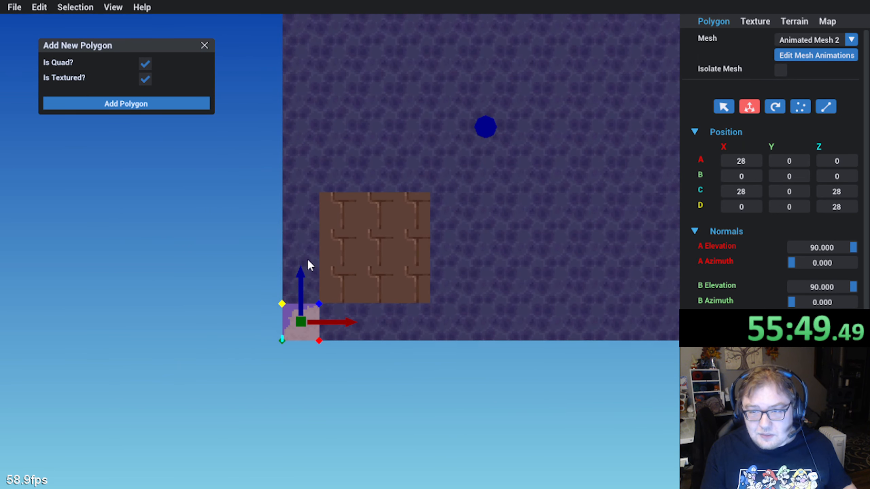
left_click_drag(305, 299, 311, 361)
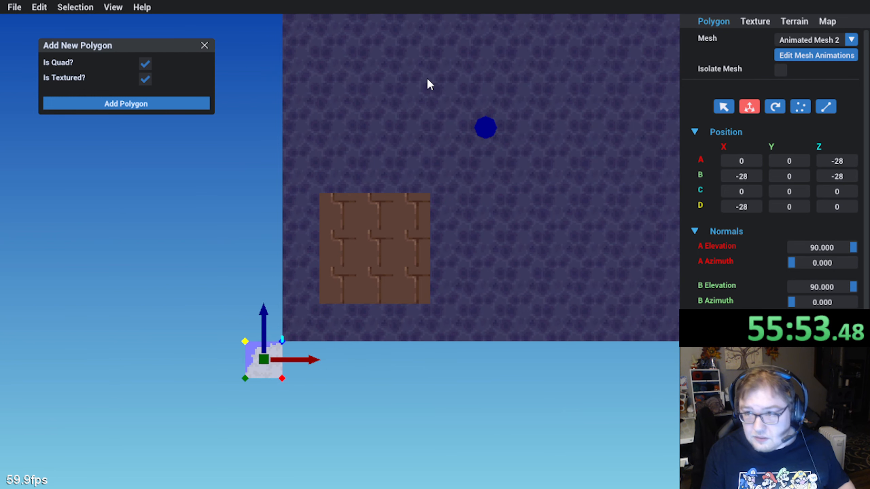
Step: Show the polygon's texture properties with the texture image expanded, and set its texture palette to 8
left_click(759, 22)
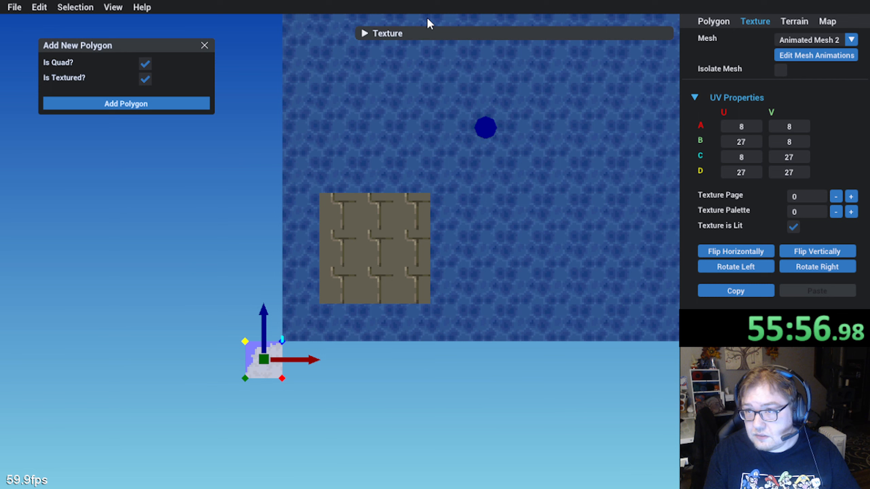
left_click(364, 33)
scroll(498, 165, "down", 3)
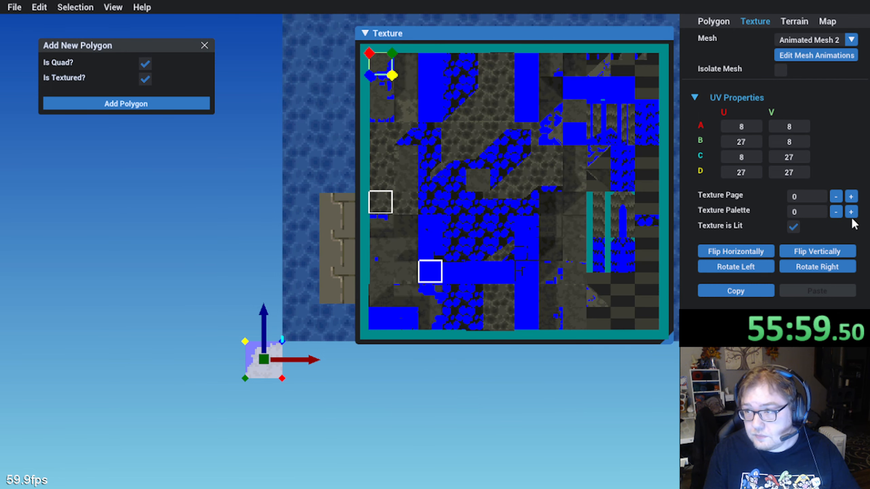
left_click(851, 212)
left_click(852, 212)
left_click(851, 212)
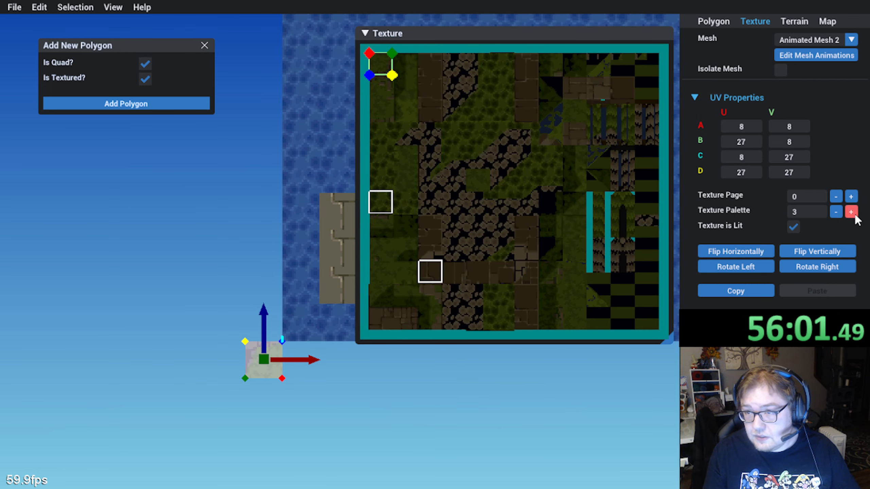
left_click(855, 215)
left_click(855, 216)
left_click(856, 215)
left_click(856, 215)
left_click(856, 215)
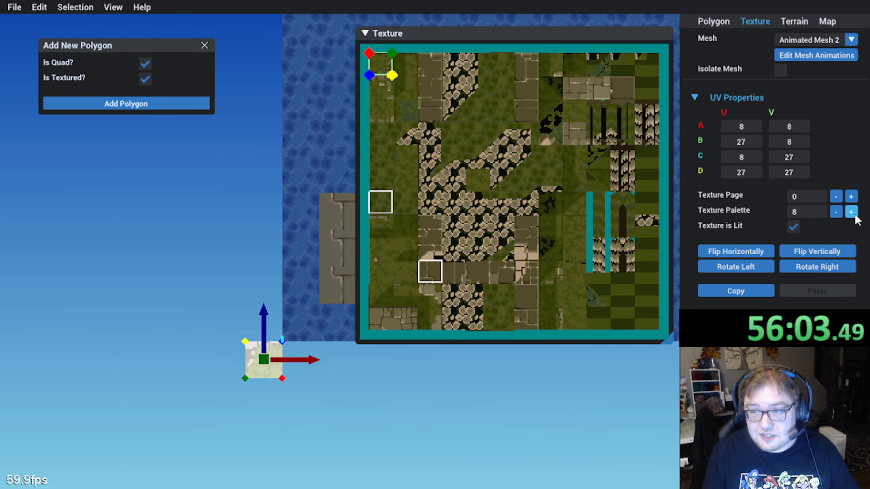
Step: Set the polygon's texture palette to 10
left_click(851, 212)
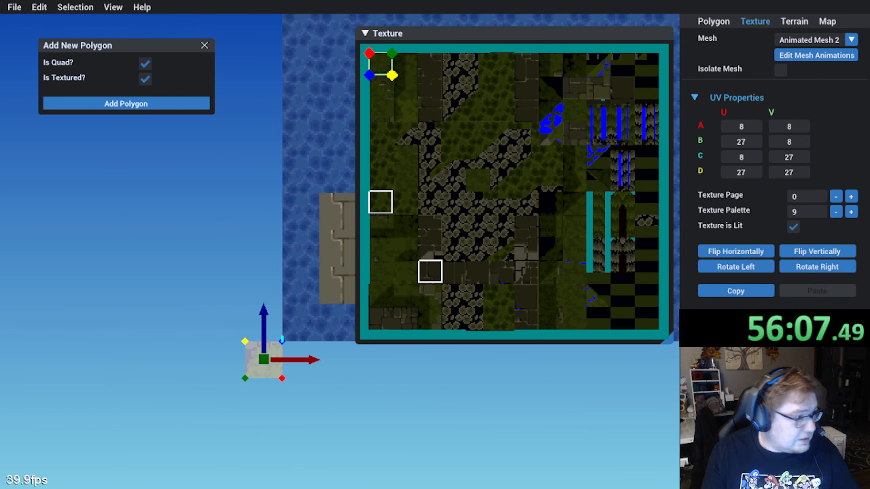
middle_click_drag(380, 354, 367, 367)
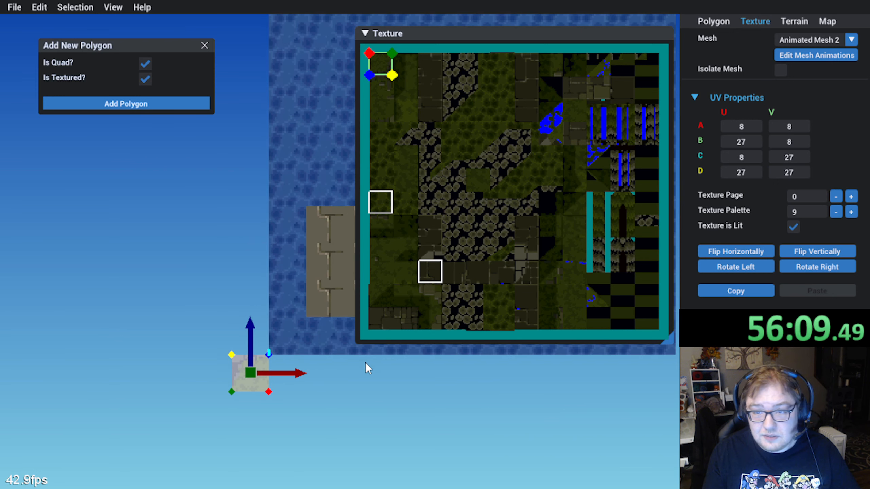
right_click_drag(366, 367, 383, 346)
scroll(508, 244, "up", 1)
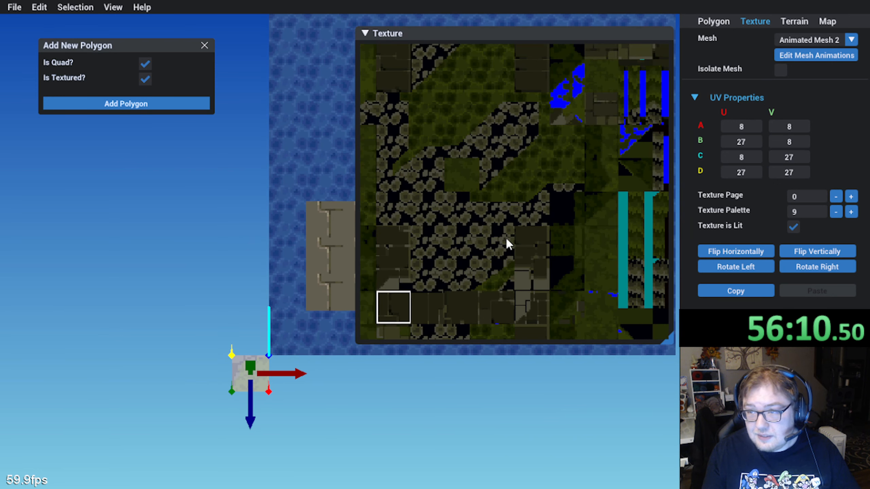
left_click(851, 211)
Step: Move the polygon's UV square onto the stone tile spanning U 88 to 107 and V 189 to 208, and rotate it left twice
scroll(488, 265, "down", 1)
middle_click_drag(380, 59, 458, 90)
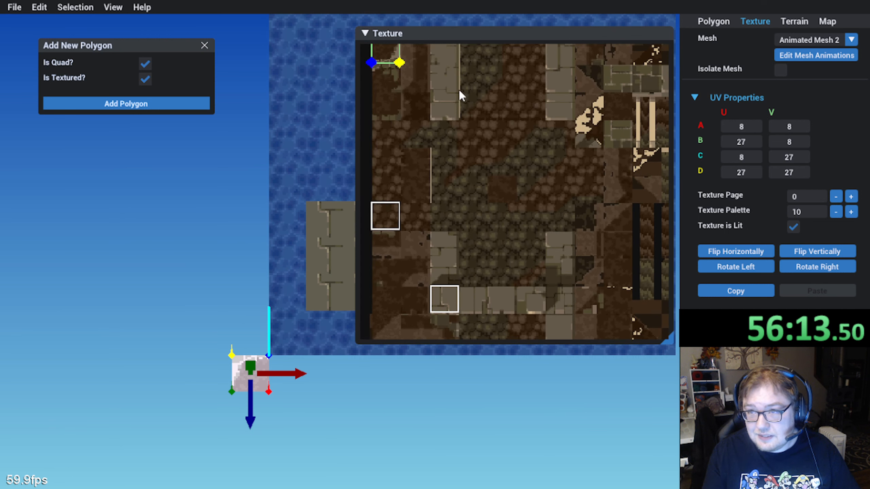
left_click_drag(380, 58, 505, 309)
scroll(505, 305, "up", 2)
middle_click_drag(505, 301, 495, 234)
scroll(498, 283, "up", 2)
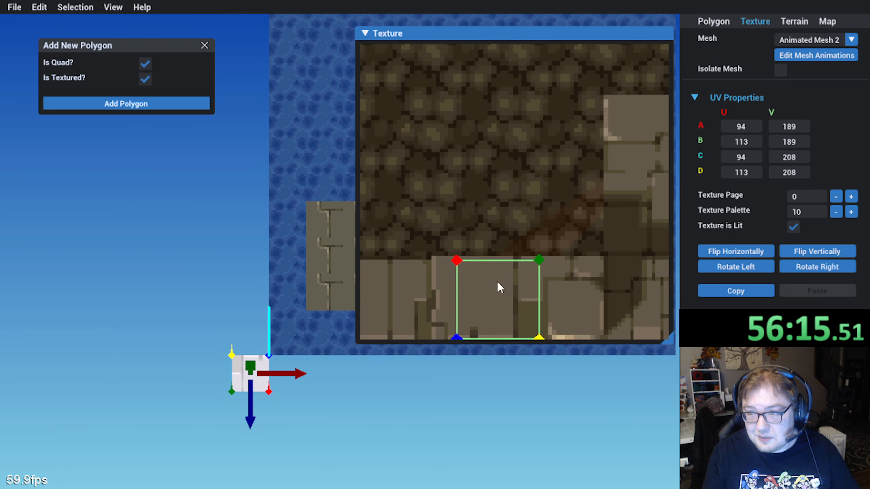
middle_click_drag(498, 283, 502, 213)
left_click_drag(484, 252, 467, 241)
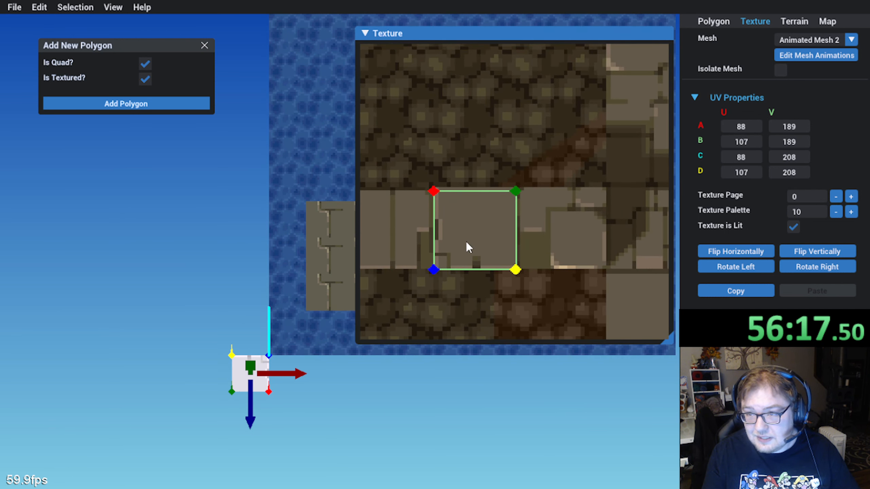
scroll(467, 242, "up", 2)
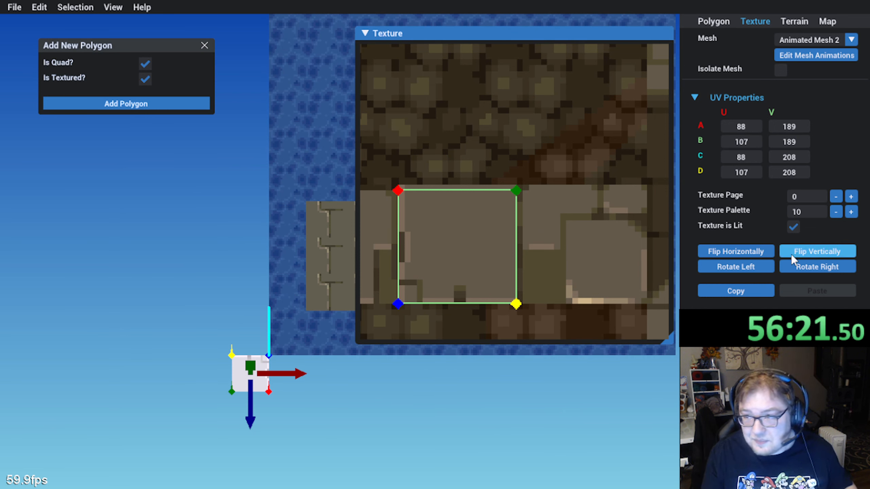
left_click(754, 264)
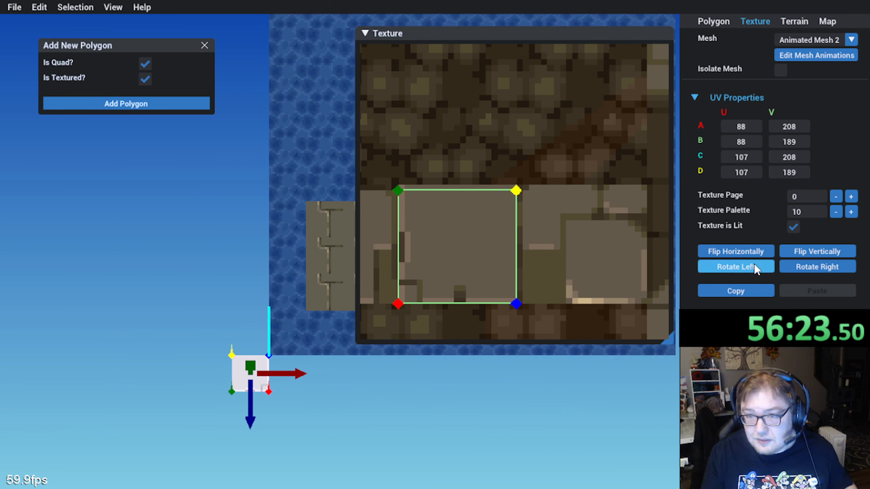
left_click(754, 264)
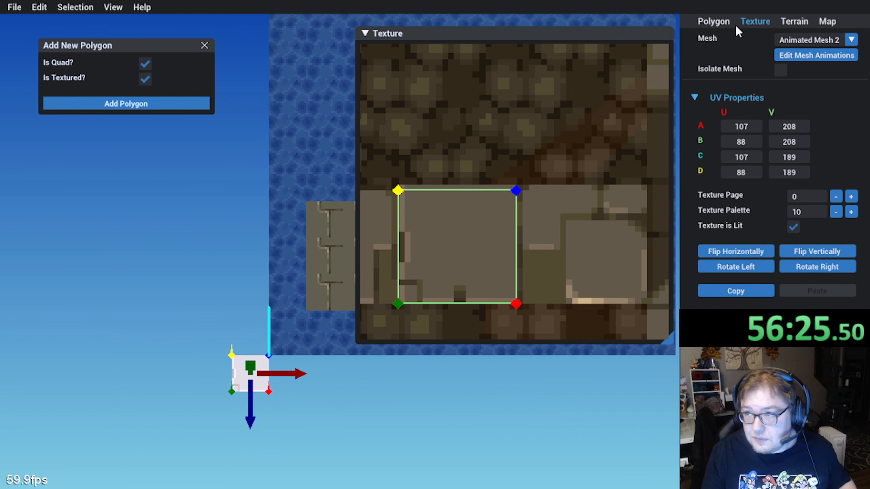
Step: Collapse the texture image and stop the mesh animation playback
left_click(815, 56)
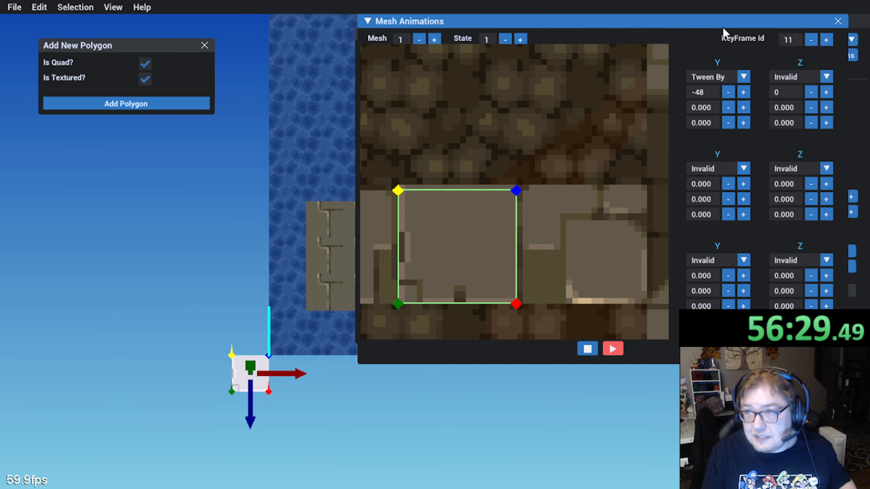
left_click_drag(741, 26, 646, 60)
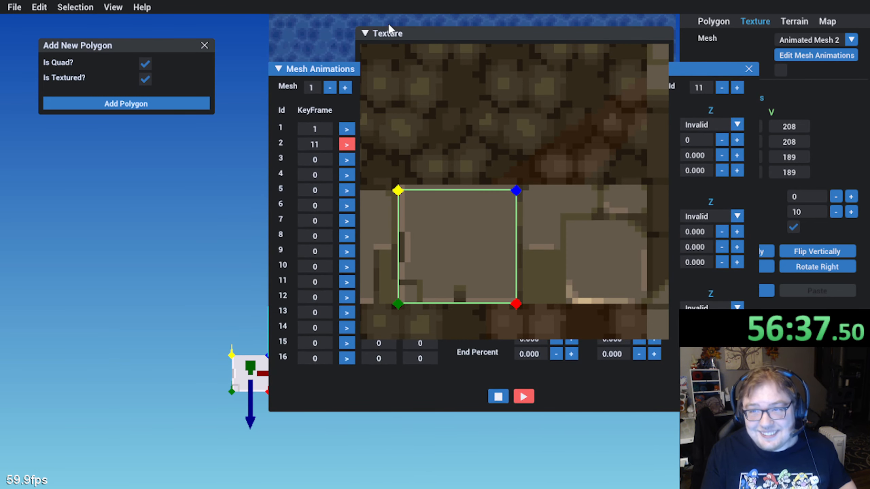
double_click(389, 33)
left_click(499, 398)
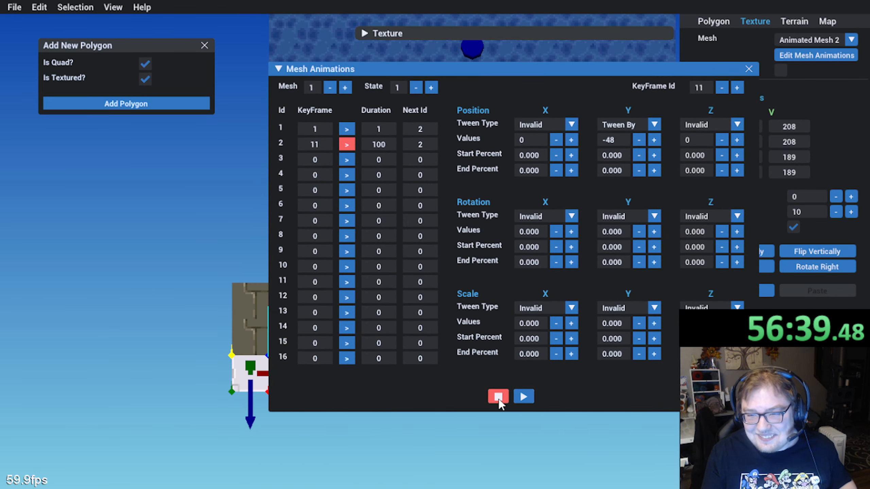
left_click(750, 70)
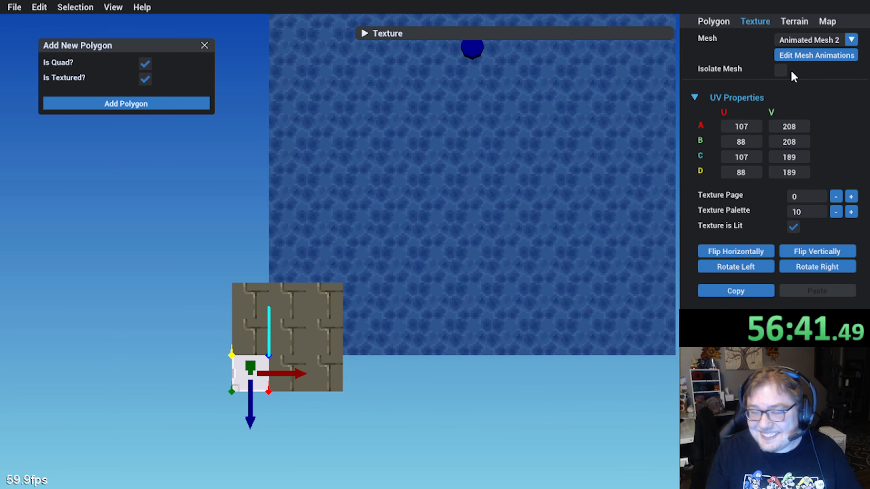
Step: Duplicate the stone polygon twice along Z to make a line of three adjoining tiles
scroll(265, 378, "up", 5)
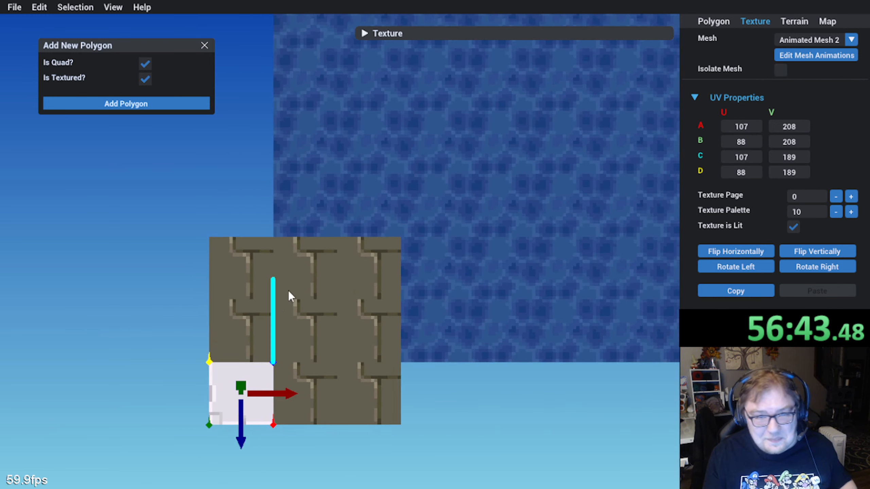
middle_click_drag(288, 291, 265, 310)
right_click_drag(265, 311, 275, 258)
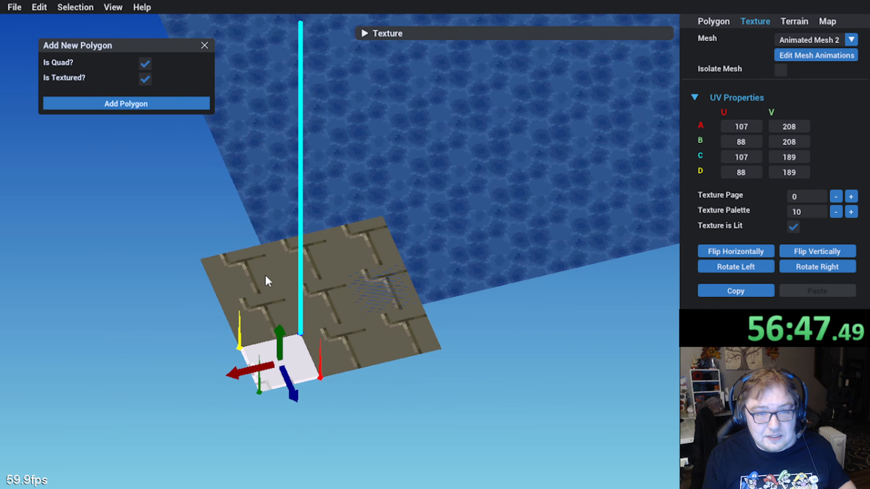
right_click_drag(265, 327, 280, 310)
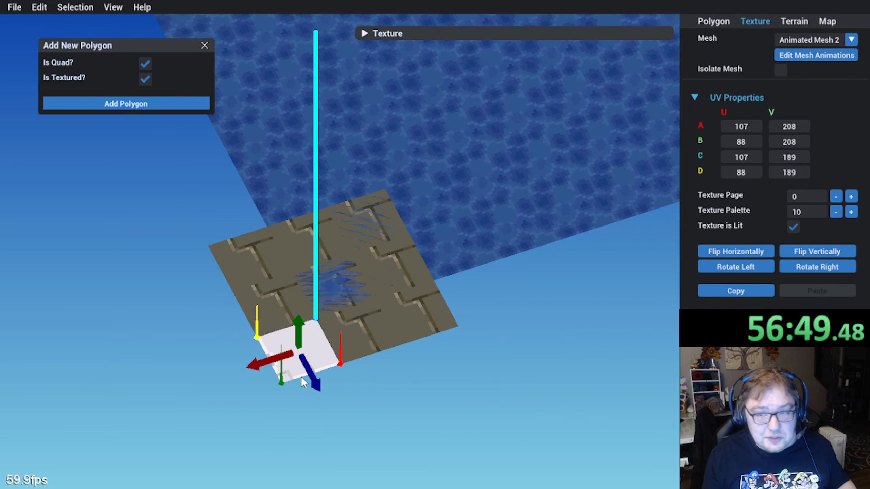
left_click_drag(318, 382, 266, 307)
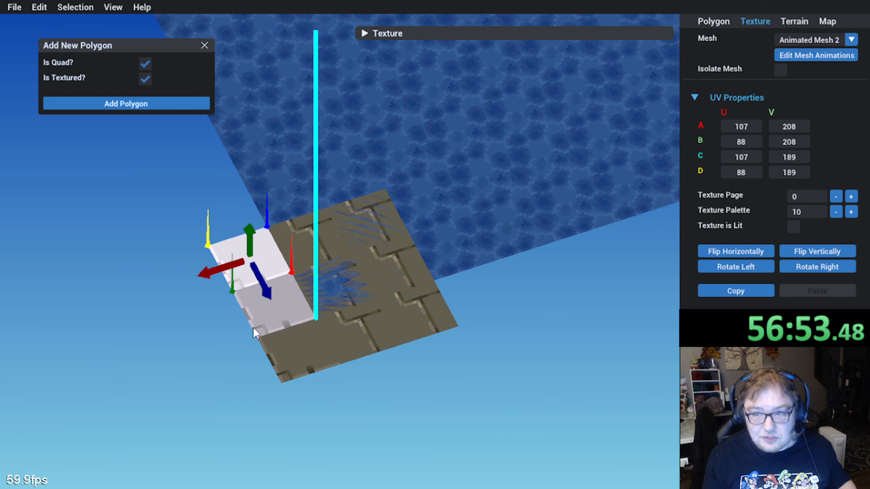
Step: Select all three tiles and duplicate them twice along X to form a 3 by 3 grid
left_click(267, 317, "shift")
left_click(288, 352, "shift")
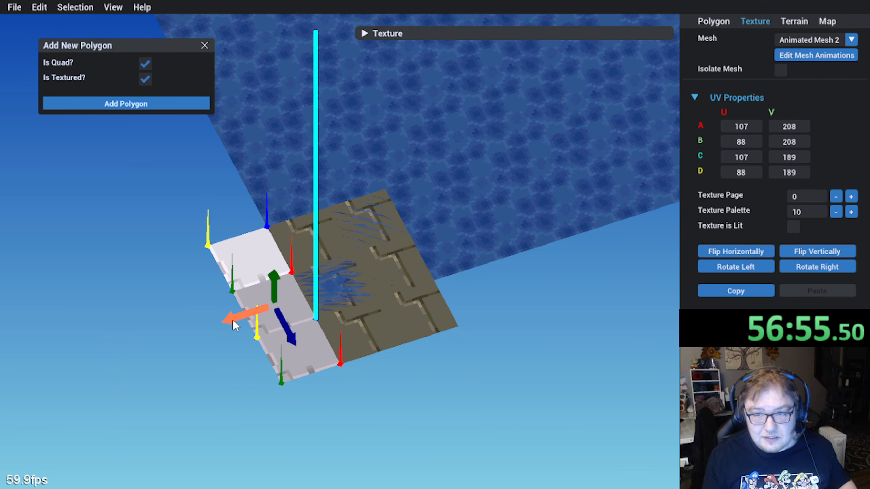
left_click_drag(233, 319, 325, 297)
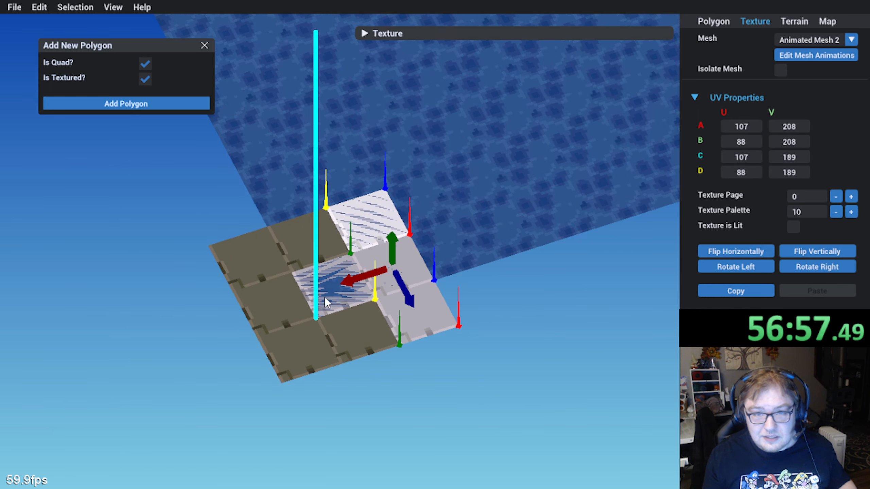
middle_click_drag(324, 297, 286, 328)
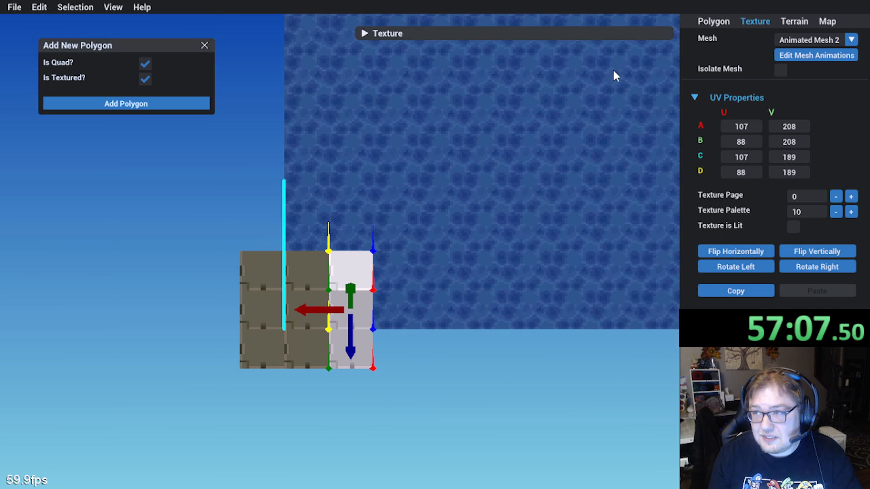
Step: In the mesh animations for mesh 2, state 0, set row 1 to keyframe 2 with duration 10 and next id 1
left_click(788, 55)
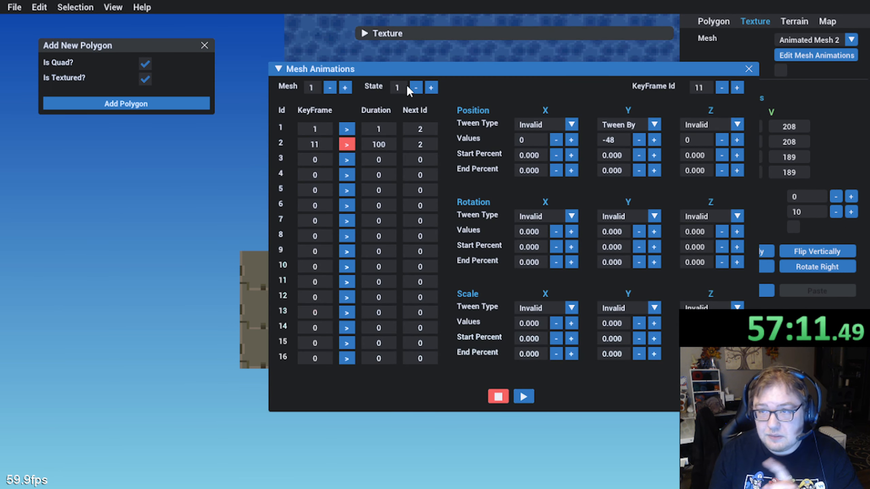
left_click(416, 87)
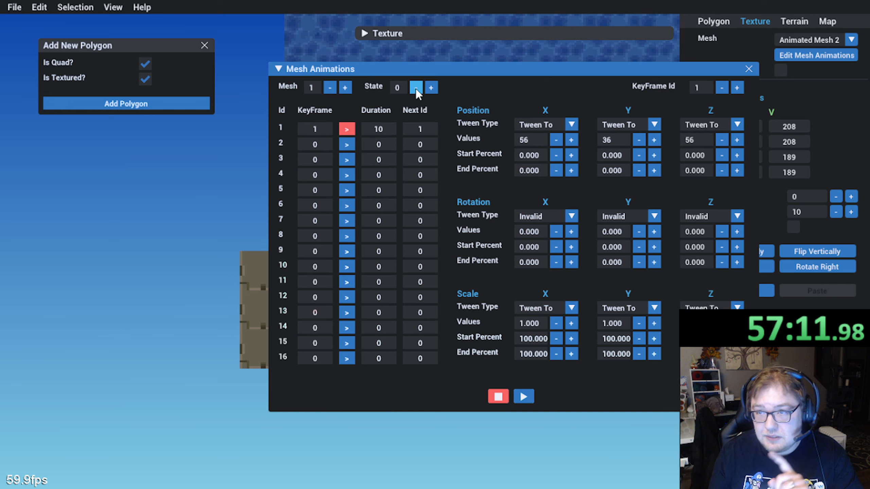
left_click(348, 88)
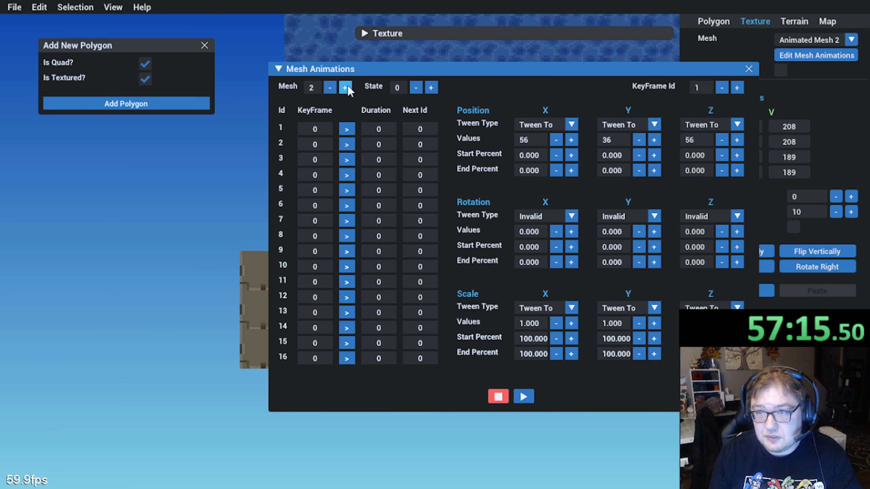
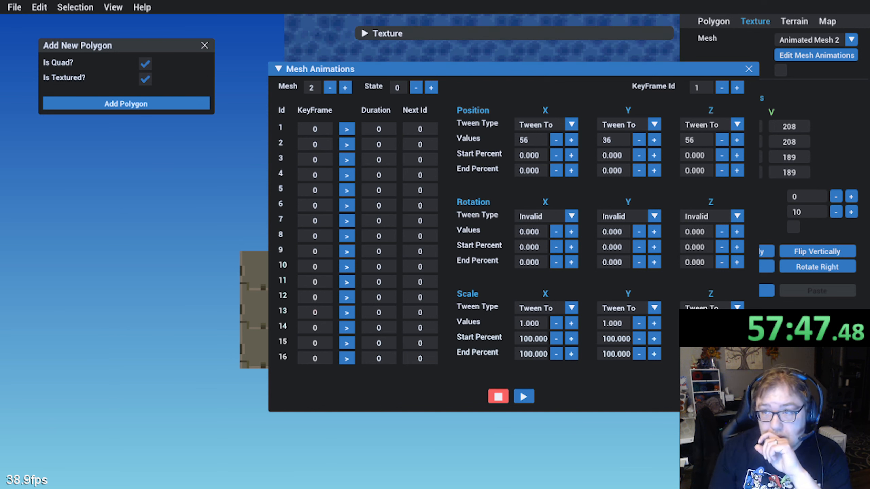
left_click(736, 88)
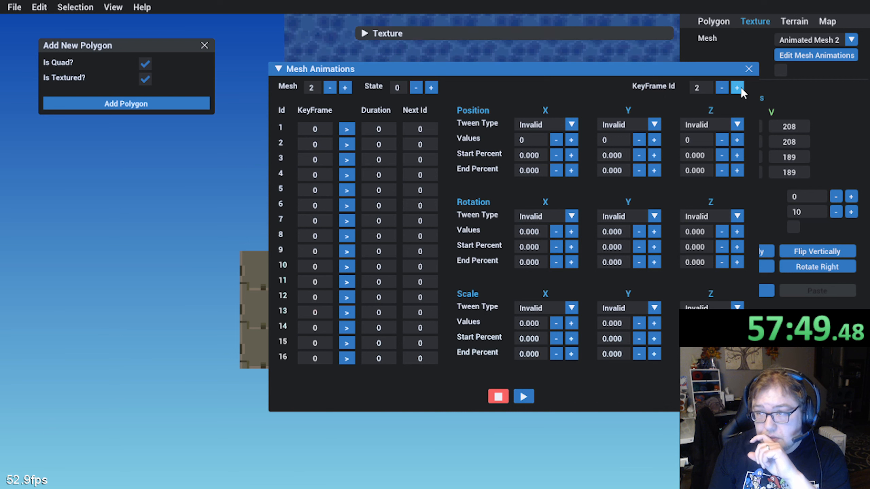
double_click(320, 130)
type("2")
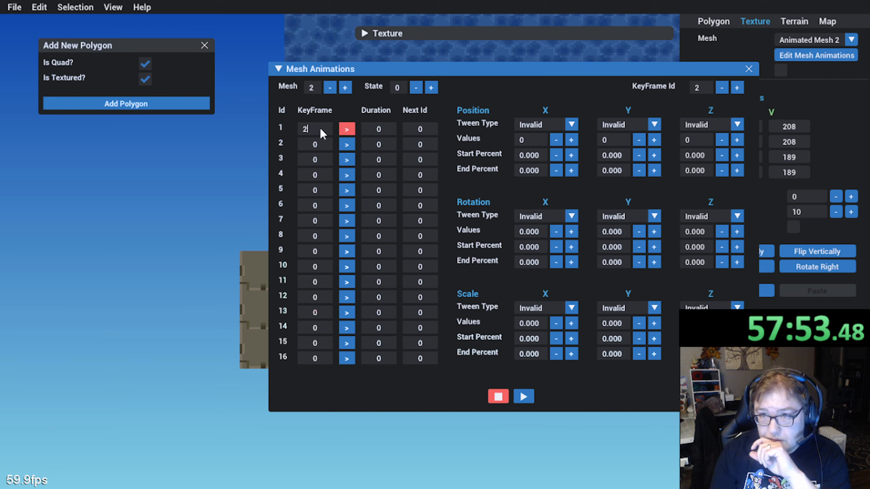
double_click(389, 128)
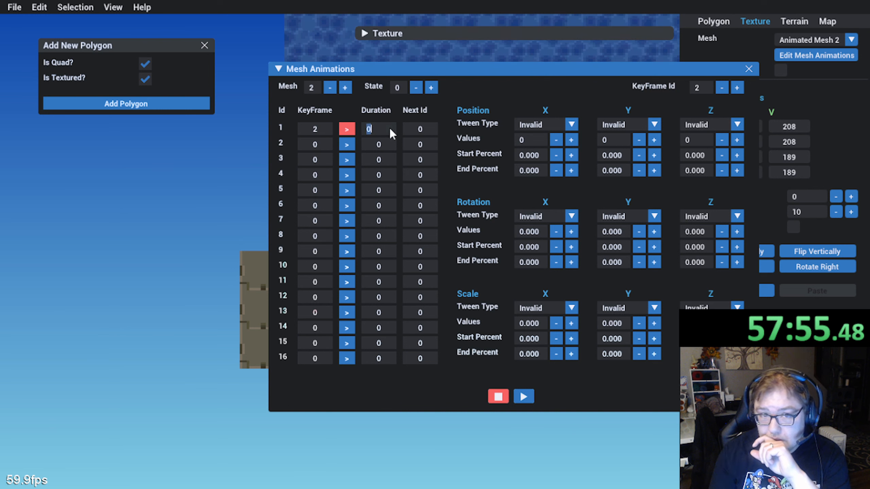
double_click(421, 133)
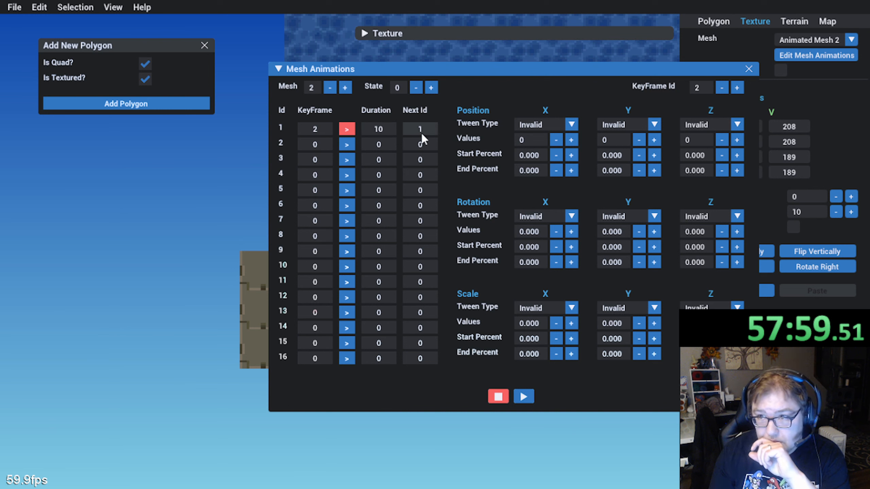
Step: Set keyframe 2's position tween type to Tween To on X, Y and Z
left_click(571, 124)
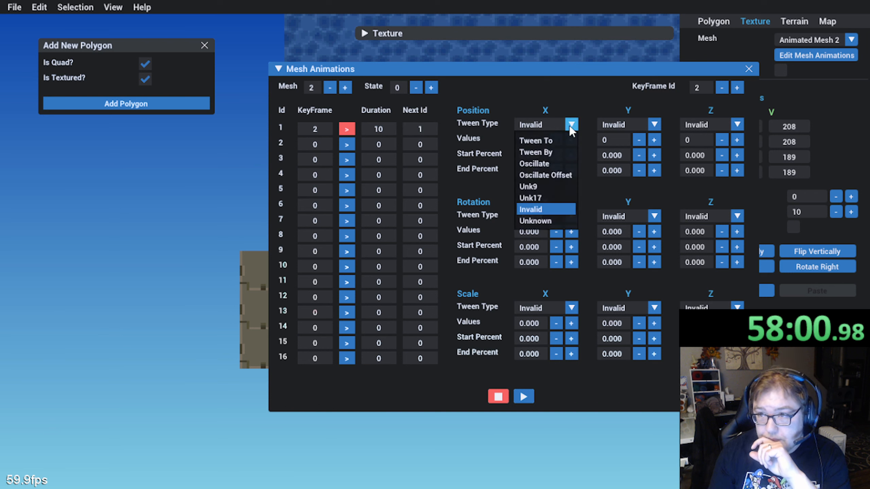
left_click(548, 141)
left_click(653, 125)
left_click(630, 140)
left_click(737, 125)
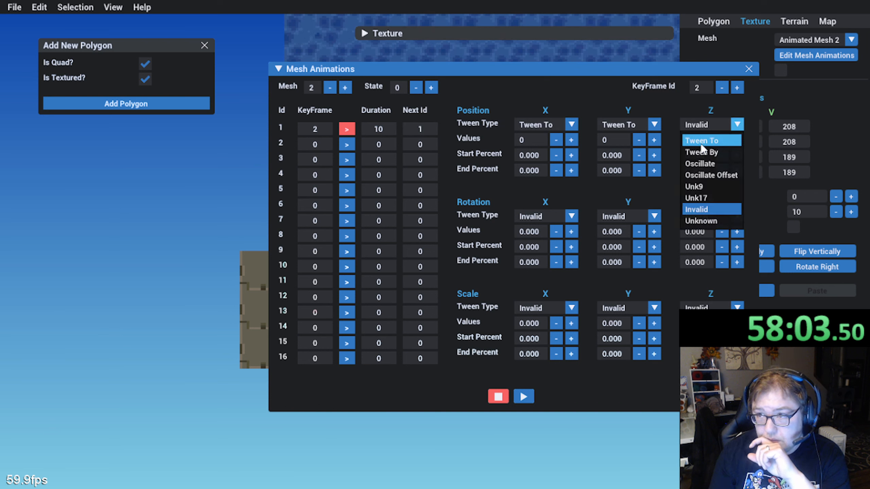
left_click(705, 140)
Step: Set keyframe 2's scale tween type to Tween To on X, Y and Z, with X and Y values of 1
left_click(571, 308)
left_click(545, 324)
left_click(624, 311)
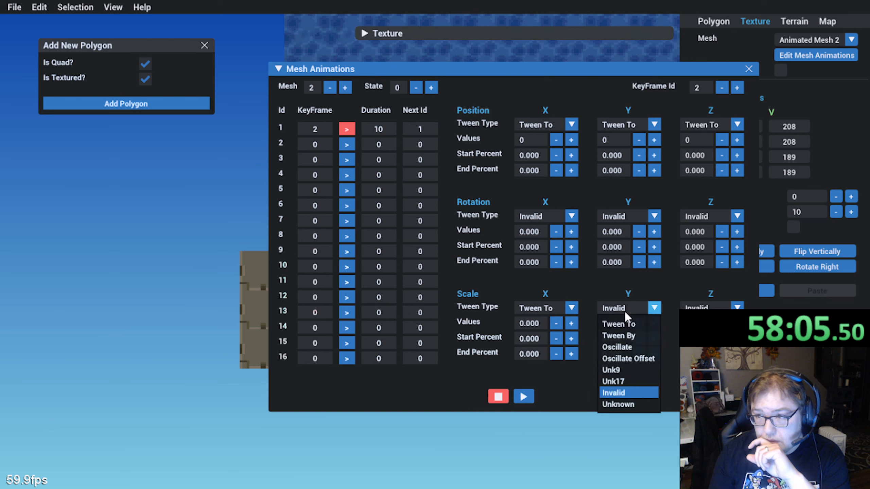
left_click(616, 324)
left_click(706, 324)
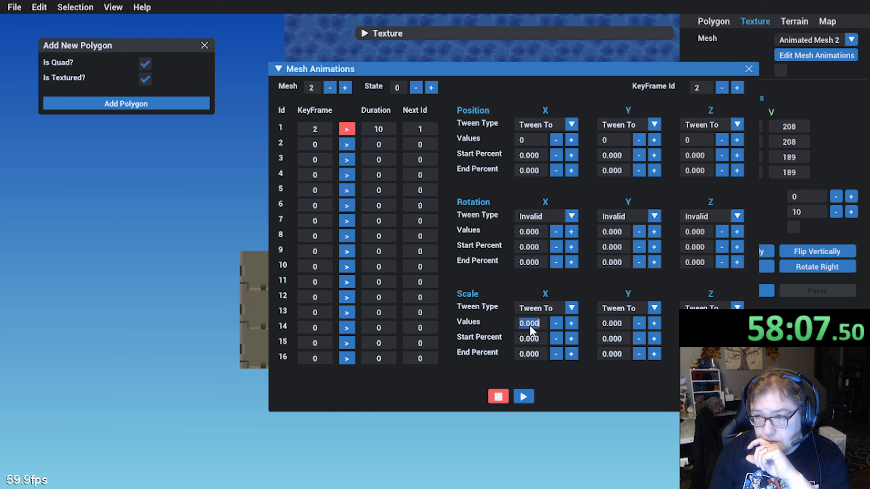
type("1")
key("Tab")
type("1")
key("Tab")
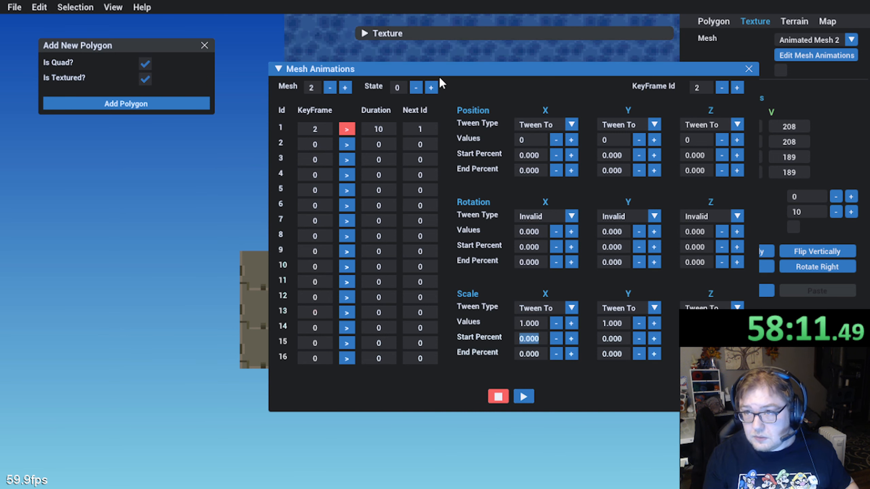
Step: Play the mesh animations with the new tile grid kept in view beside the animation settings
left_click_drag(445, 70, 533, 80)
middle_click_drag(226, 185, 72, 245)
middle_click_drag(285, 297, 207, 285)
scroll(322, 243, "down", 5)
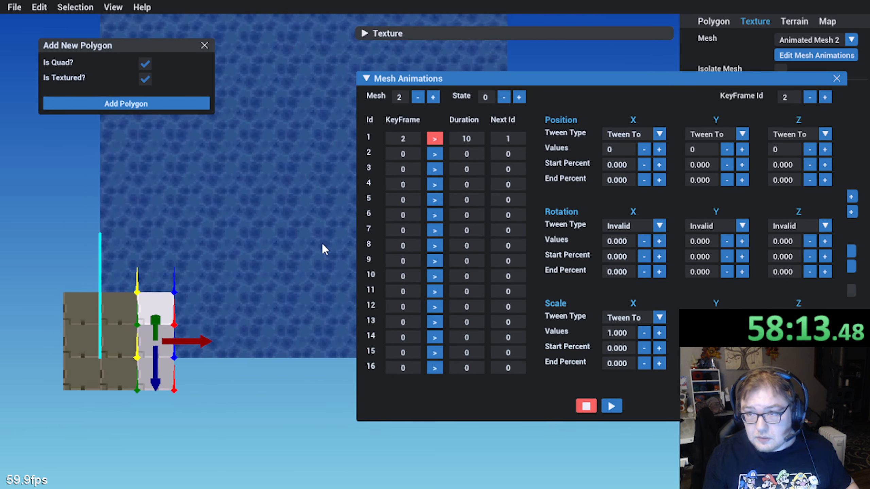
left_click(611, 406)
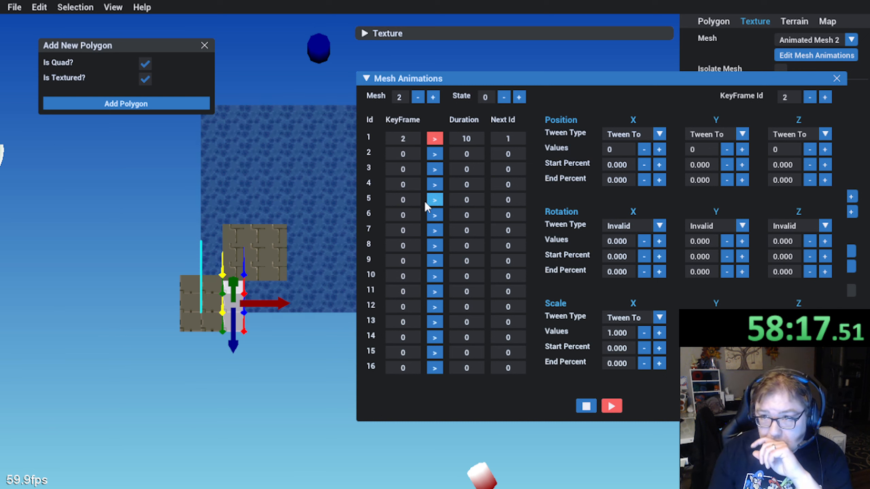
Step: Deselect the tile and restart the mesh animation playback to check where the two stone platforms sit
scroll(270, 282, "up", 1)
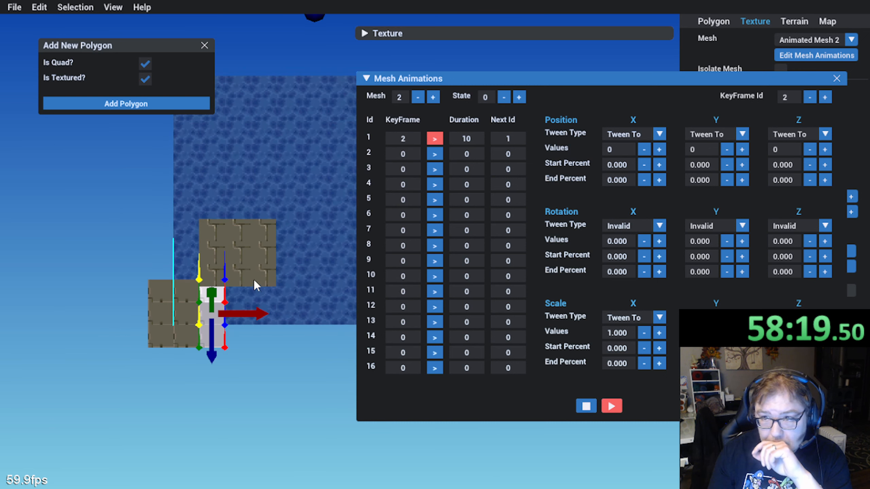
left_click(263, 413)
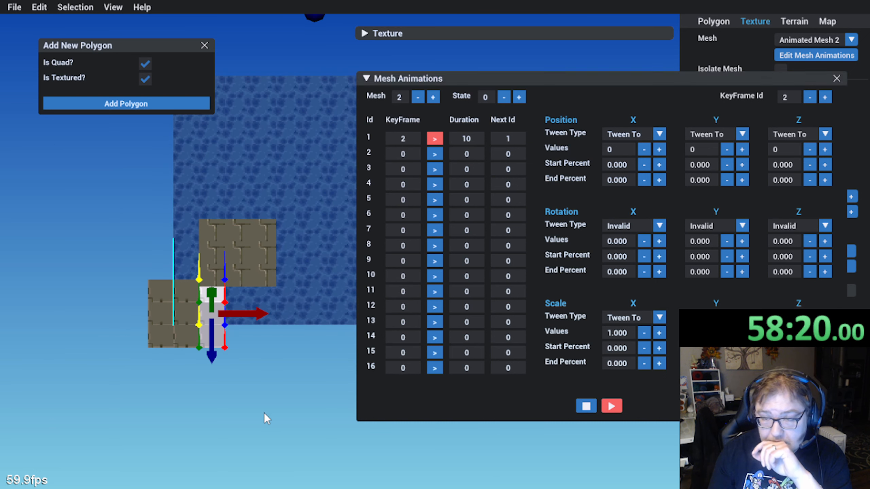
left_click(586, 406)
left_click(233, 424)
left_click(611, 406)
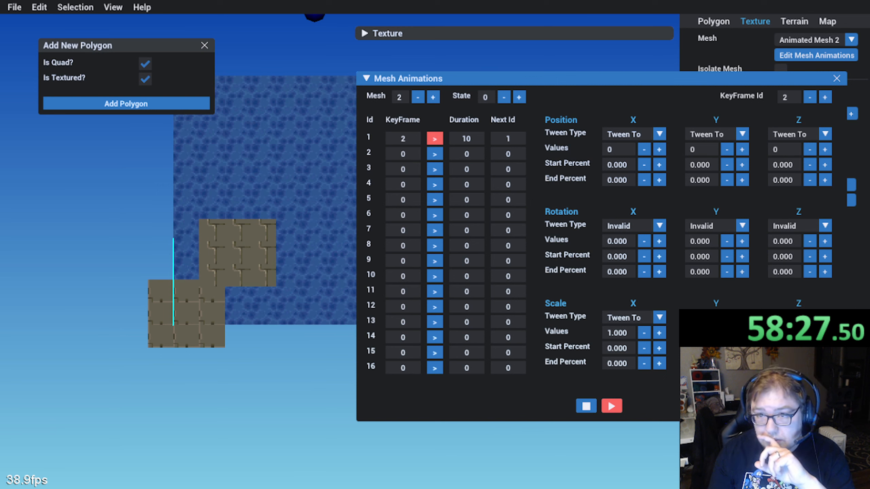
middle_click_drag(233, 294, 245, 344)
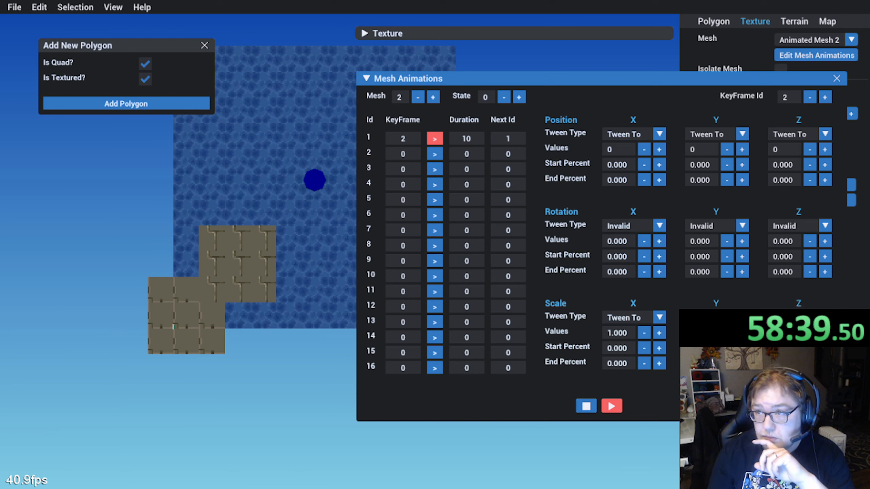
Step: Set keyframe 2's position values to 56 on X and 140 on Z
left_click(618, 153)
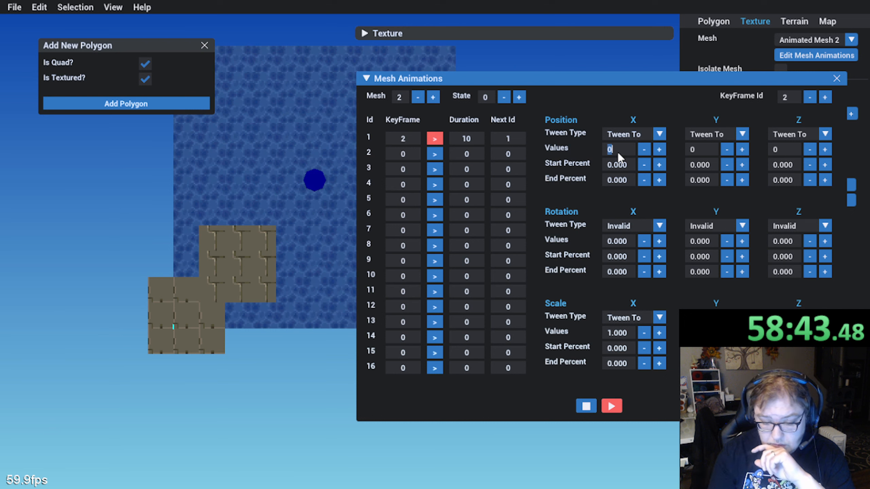
type("28")
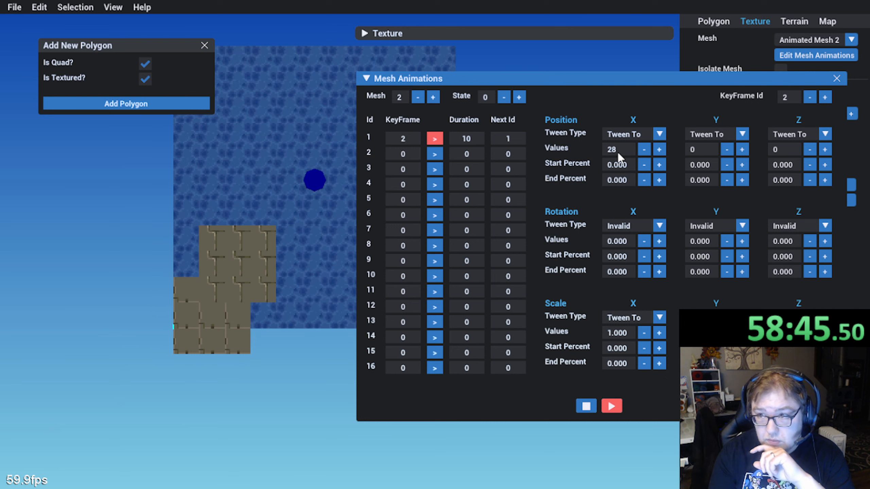
key("BackSpace")
key("BackSpace")
type("56")
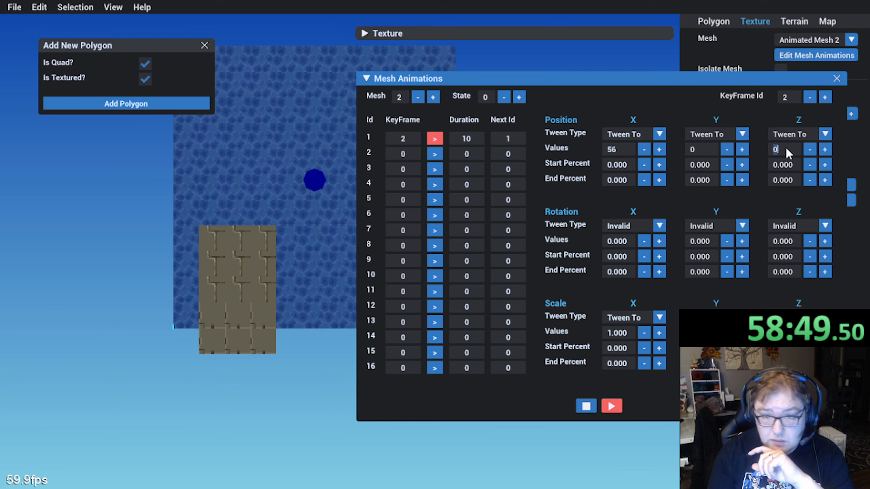
type("112")
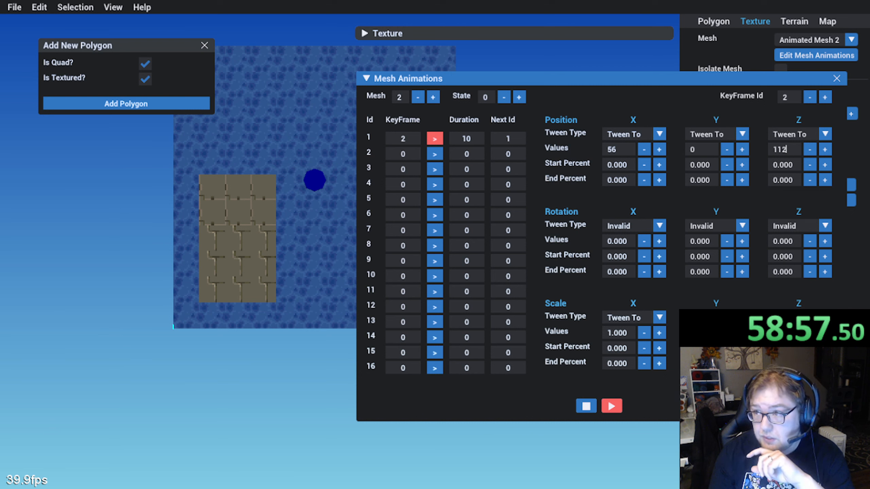
type("140")
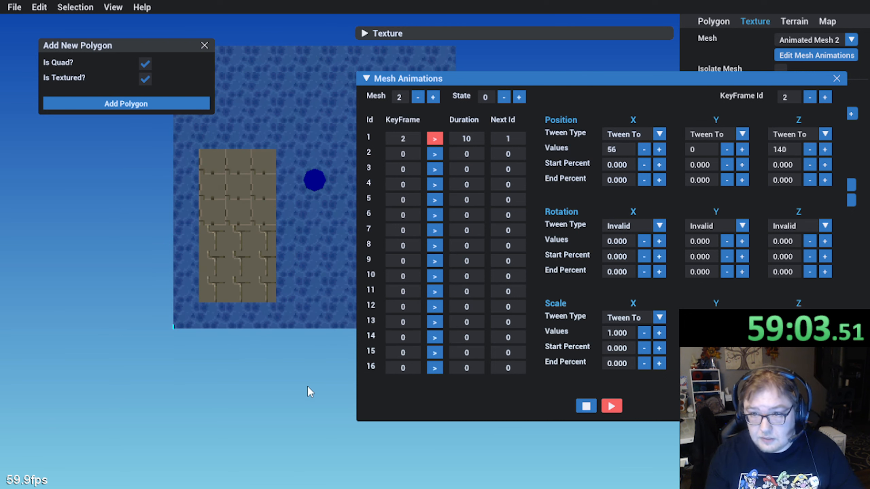
Step: Raise the second stone platform by setting keyframe 2's Y position value to 24
middle_click_drag(307, 386, 358, 289)
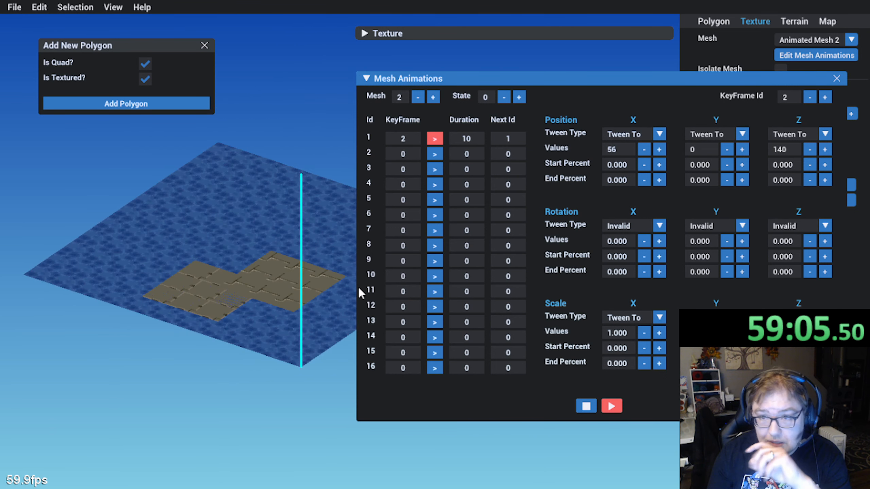
double_click(696, 153)
type("12")
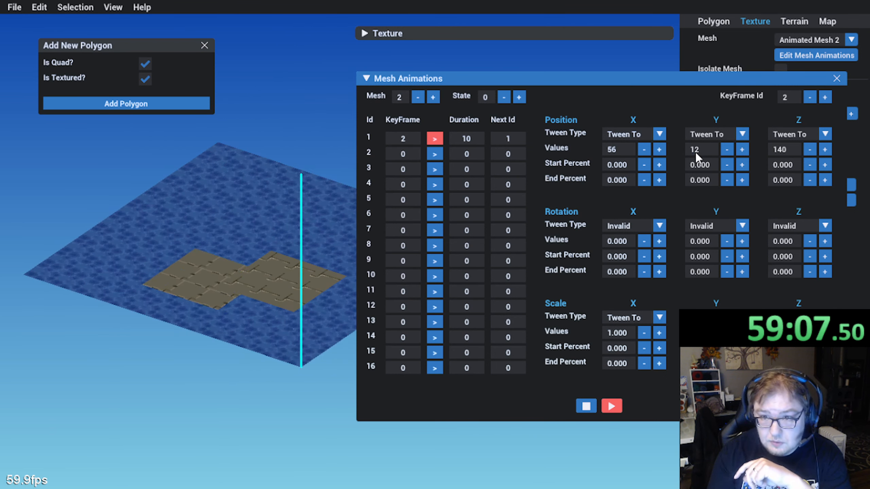
middle_click_drag(199, 380, 170, 287)
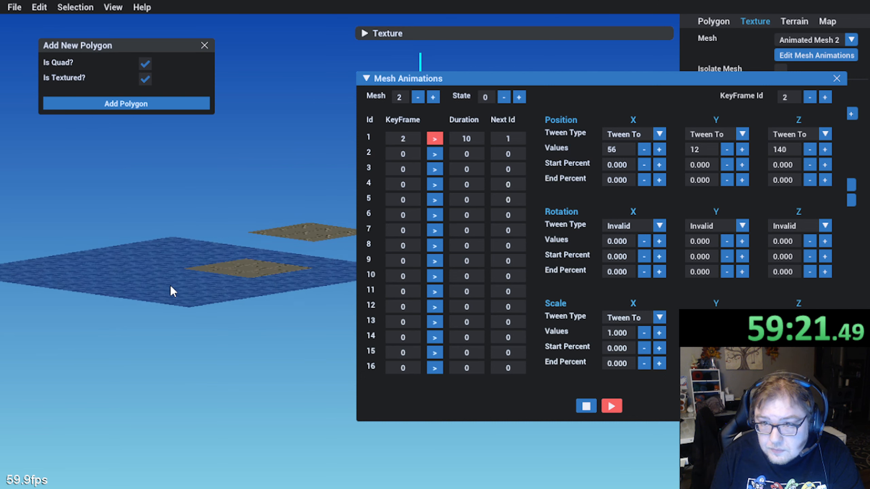
left_click_drag(610, 84, 576, 87)
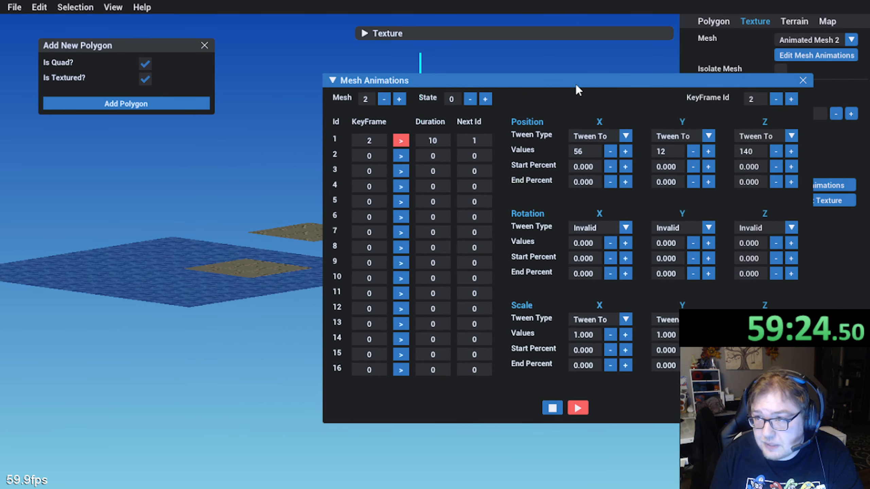
double_click(664, 153)
type("24")
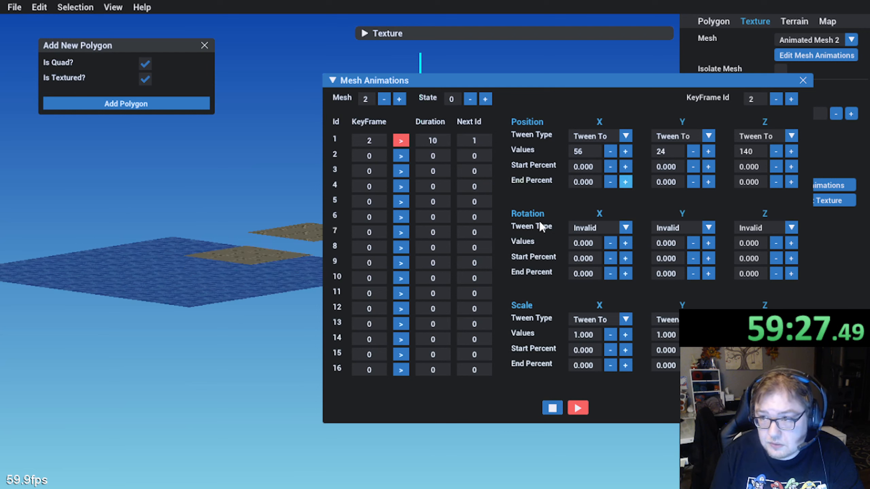
Step: Stop and replay the mesh animations to check the platform's placement, and close the animation settings
left_click_drag(239, 355, 215, 372)
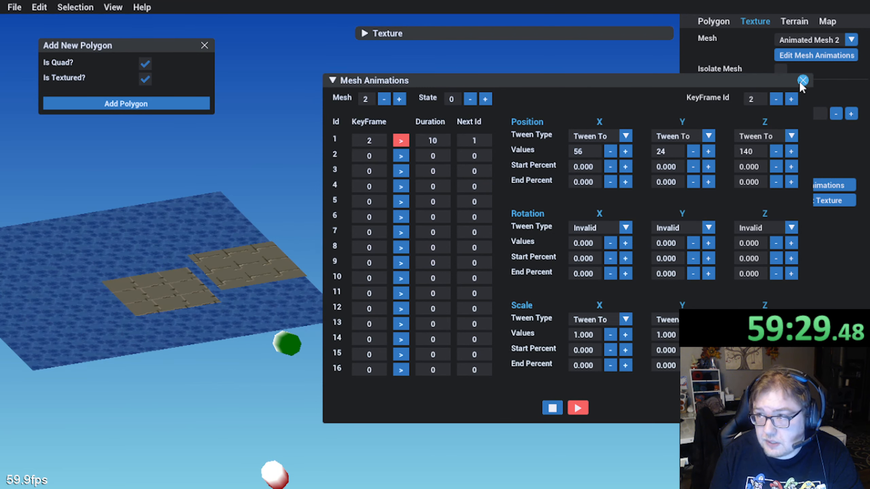
left_click(553, 409)
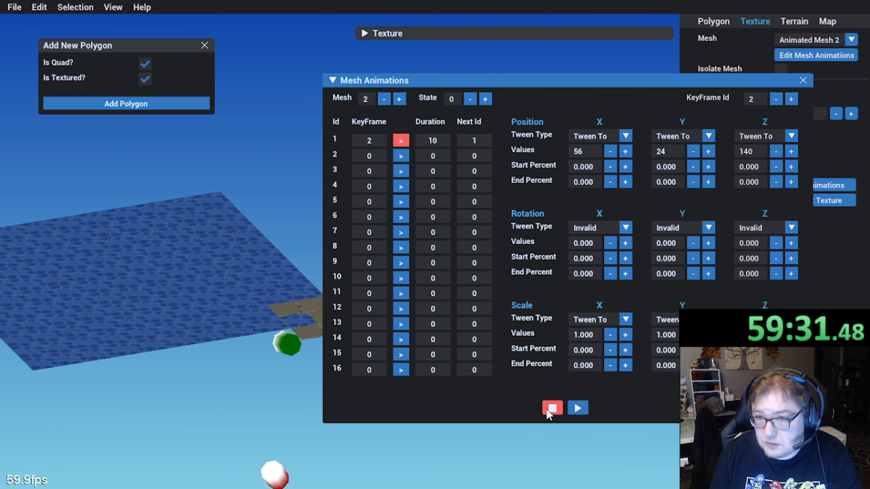
left_click(582, 407)
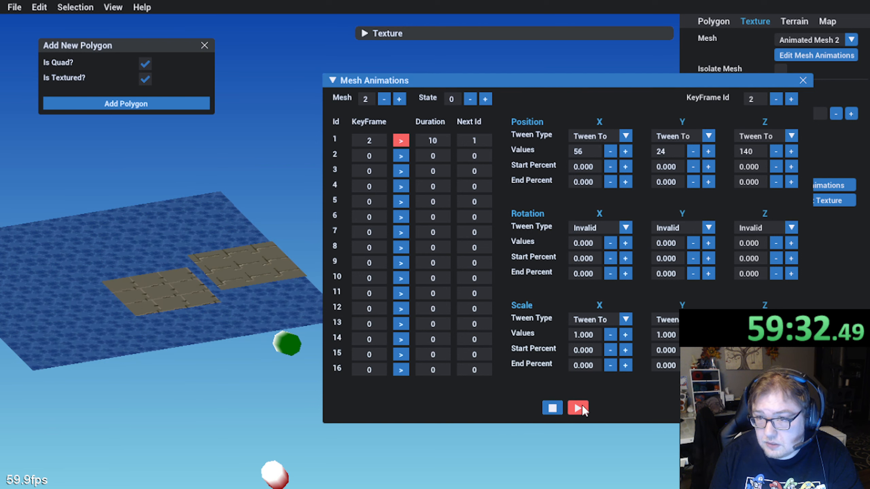
left_click(804, 78)
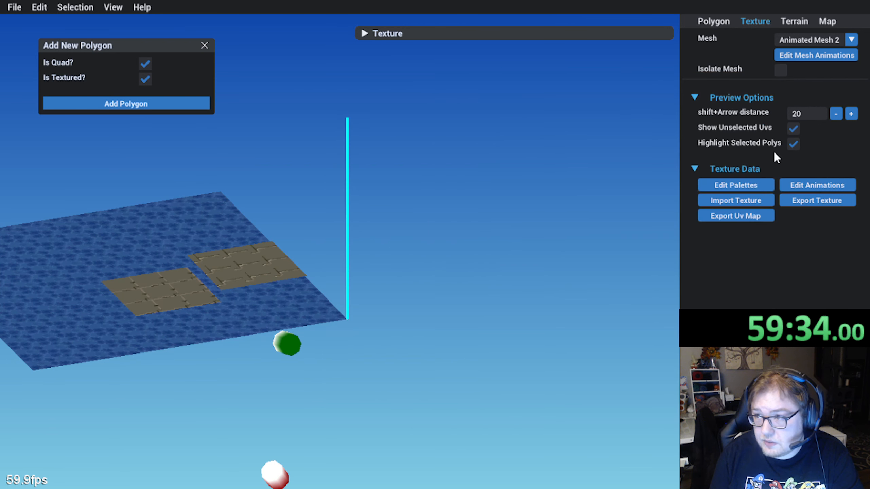
Step: Switch to polygon editing and inspect both platforms against the terrain overlay
left_click(708, 23)
right_click_drag(562, 291, 426, 346)
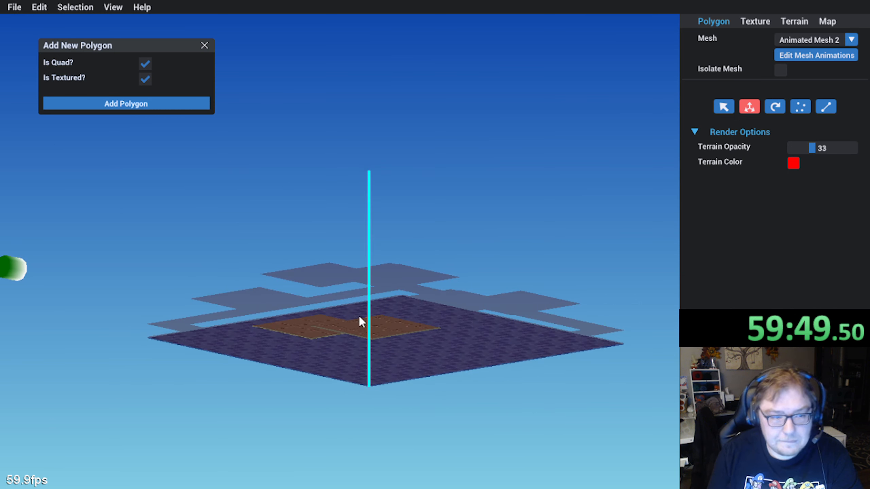
middle_click_drag(367, 346, 388, 319)
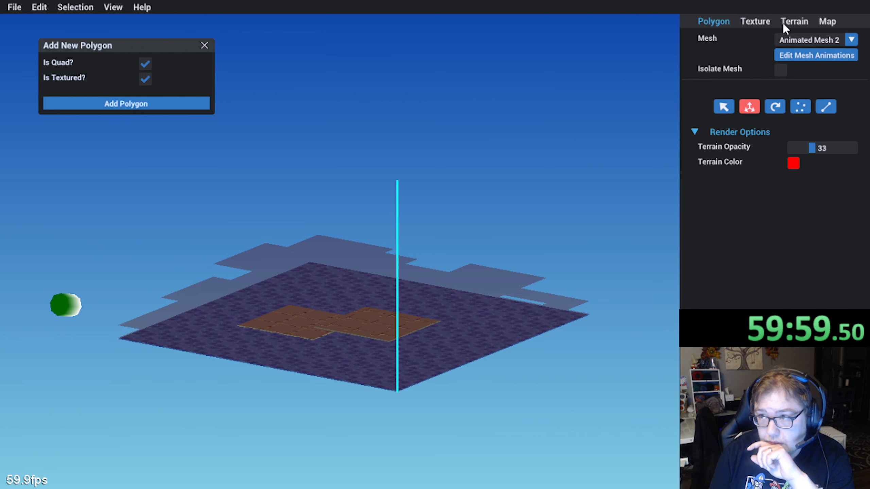
Step: In the mesh animations for mesh 2, state 1, set row 1 to keyframe 2 with duration 1 and next id 2
left_click(792, 55)
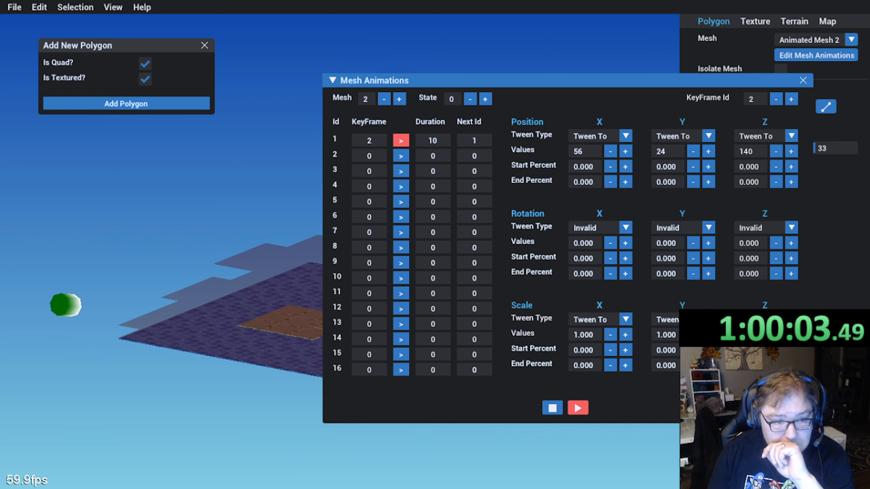
left_click(485, 99)
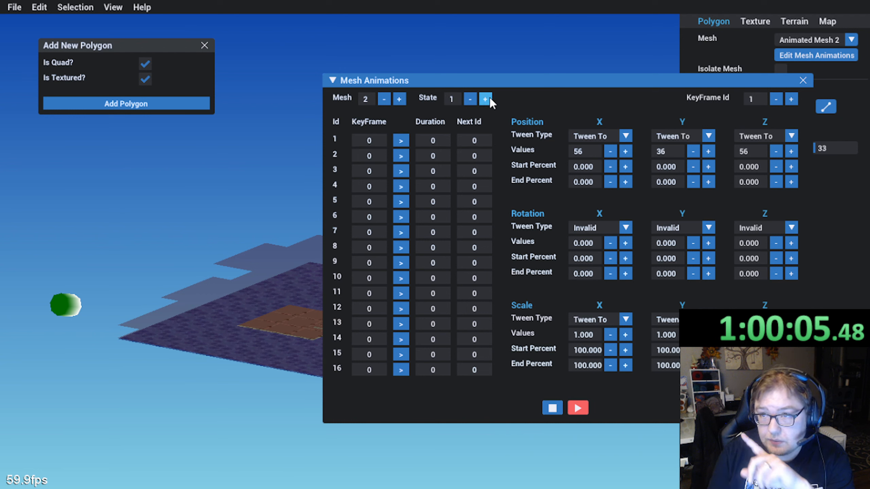
double_click(373, 139)
type("2")
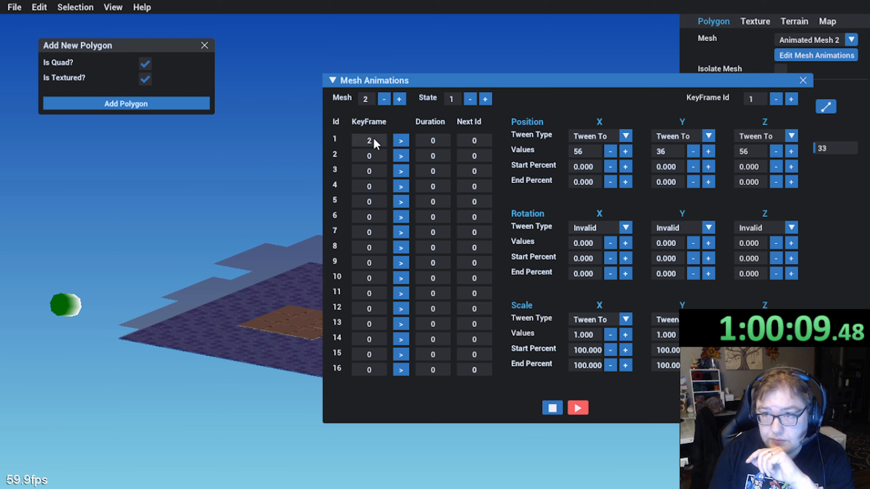
key("Return")
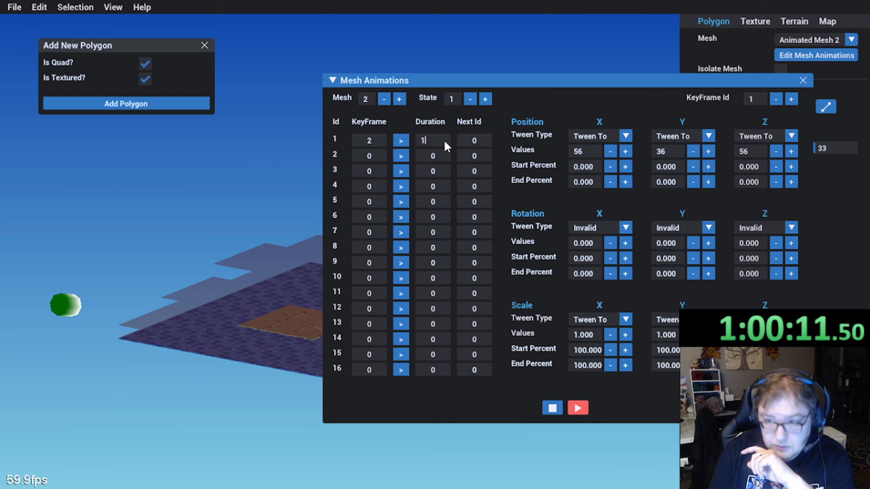
type("1")
key("Return")
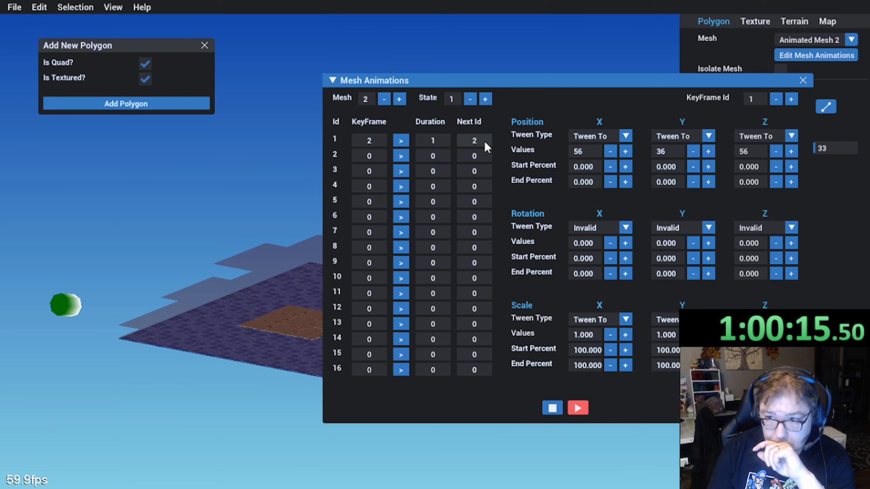
type("2")
key("Return")
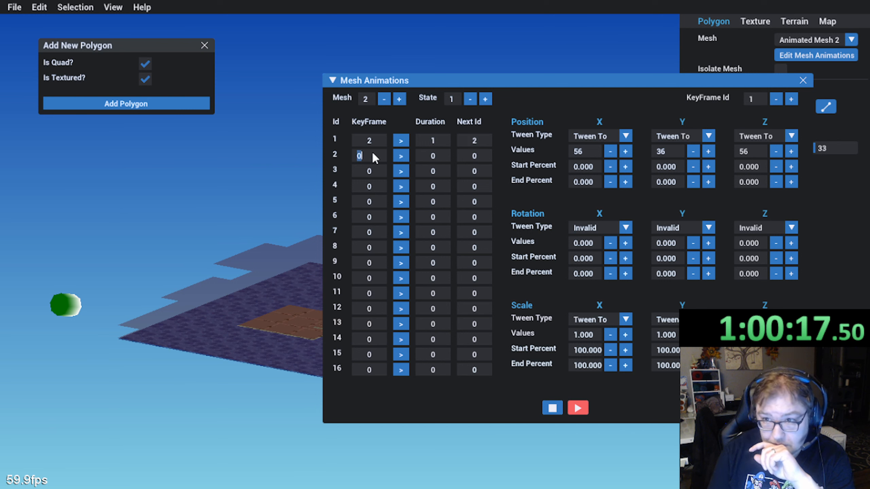
Step: Set row 2 of state 1 to keyframe 10 with duration 100
type("10")
key("Return")
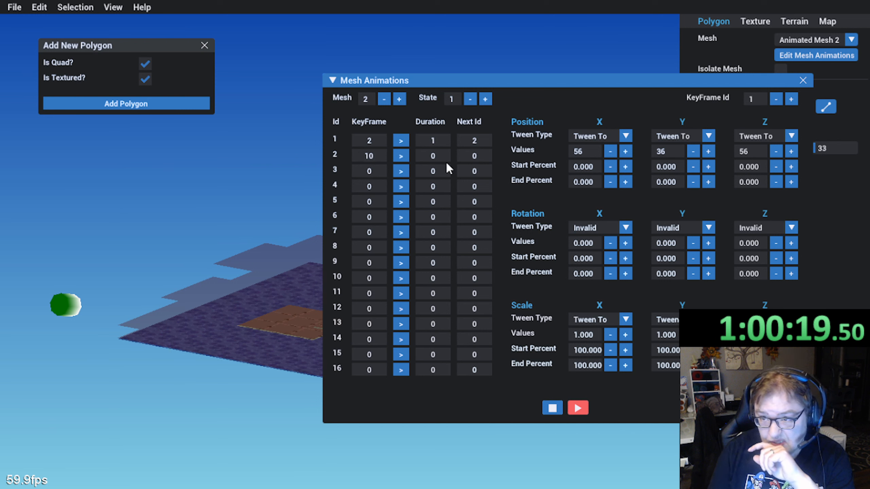
type("100")
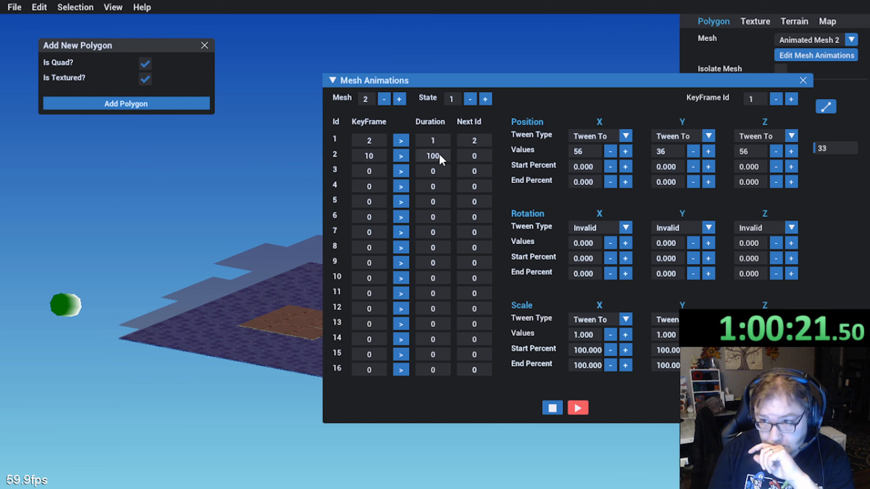
key("Return")
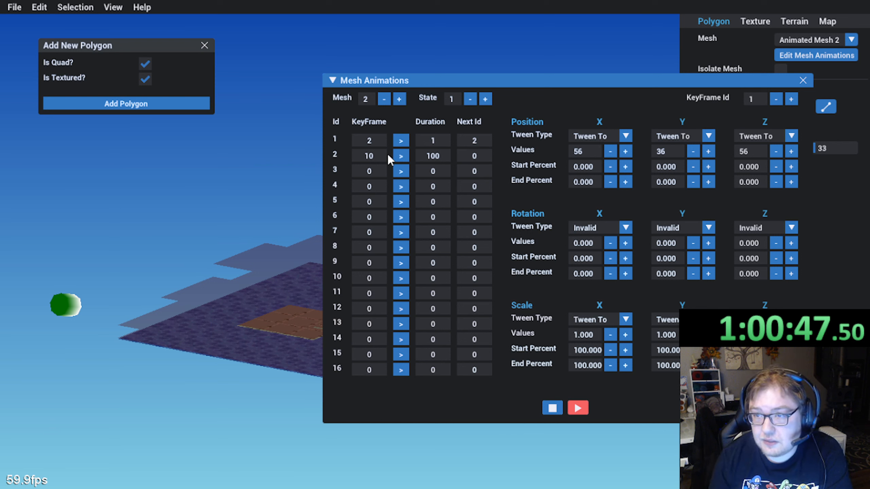
Step: In keyframe 10, set the Y position tween type to Tween By with a value of -36
left_click(791, 99)
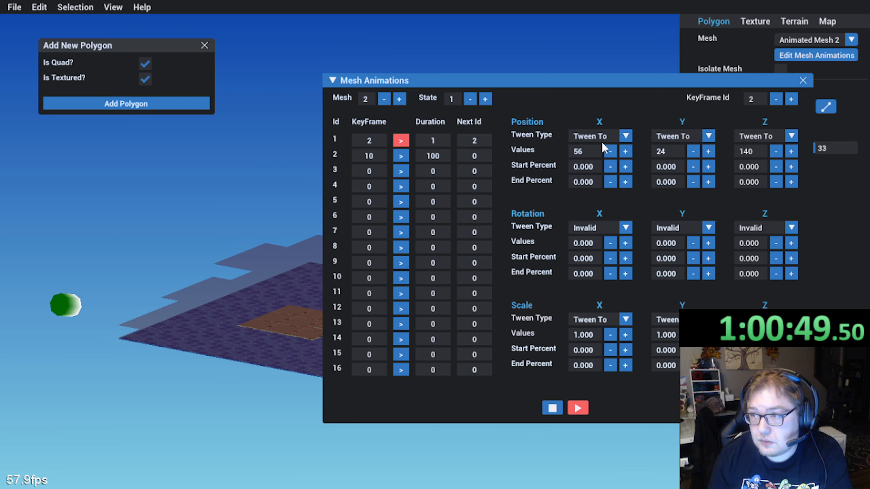
left_click(791, 99)
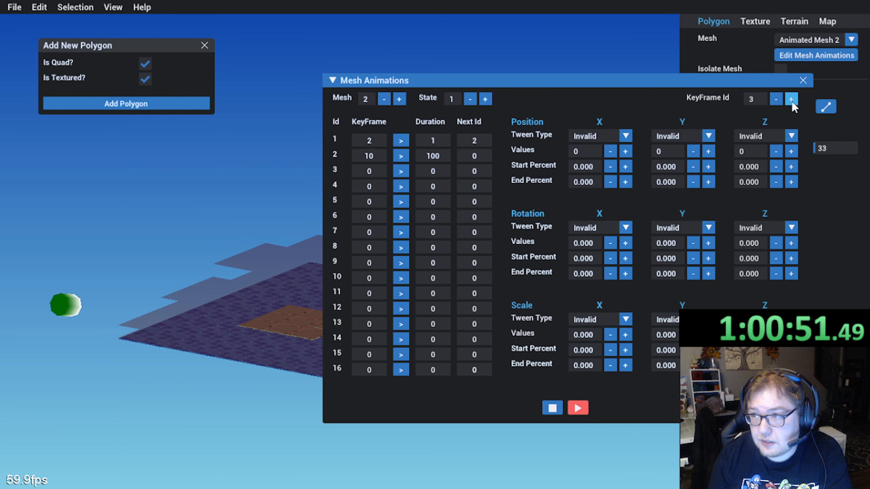
left_click(790, 99)
left_click(791, 99)
left_click(791, 99)
left_click(791, 99)
left_click(791, 99)
left_click(792, 102)
left_click(791, 101)
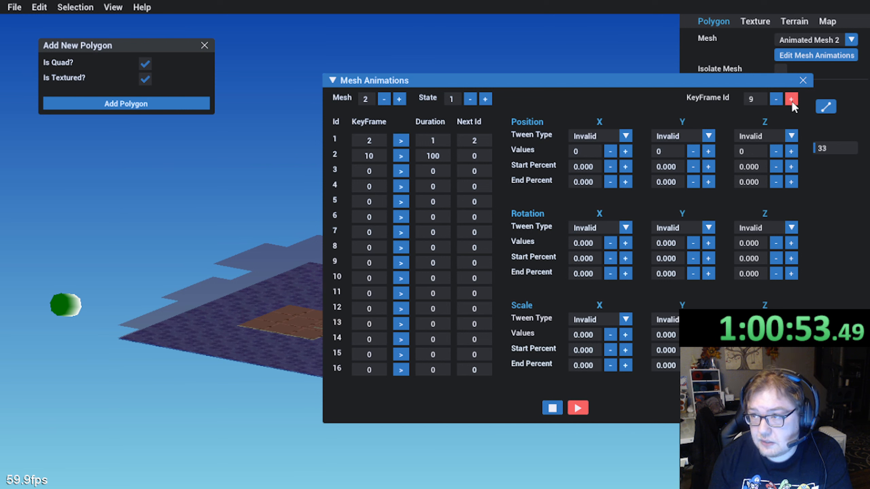
left_click(792, 102)
left_click(776, 99)
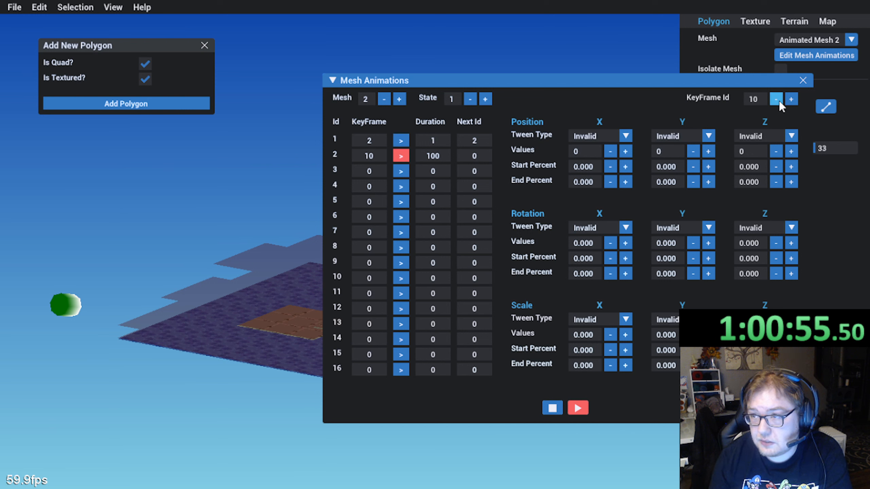
left_click(699, 138)
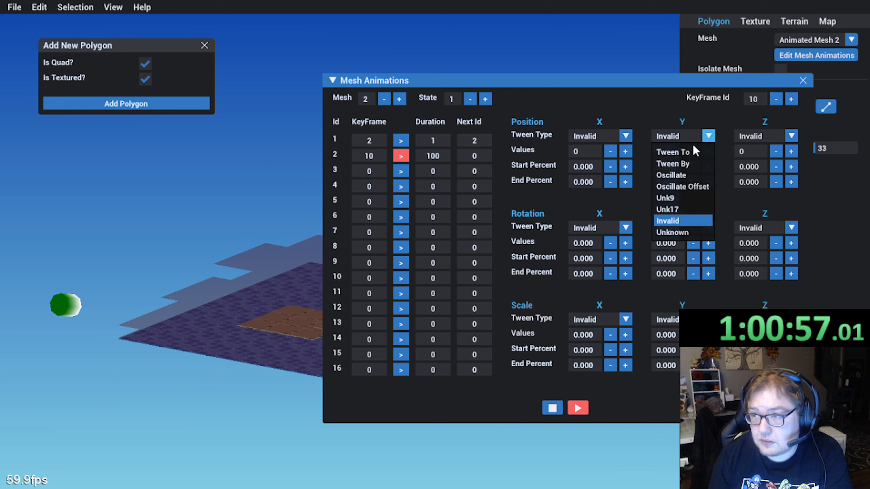
left_click(679, 163)
left_click(667, 151)
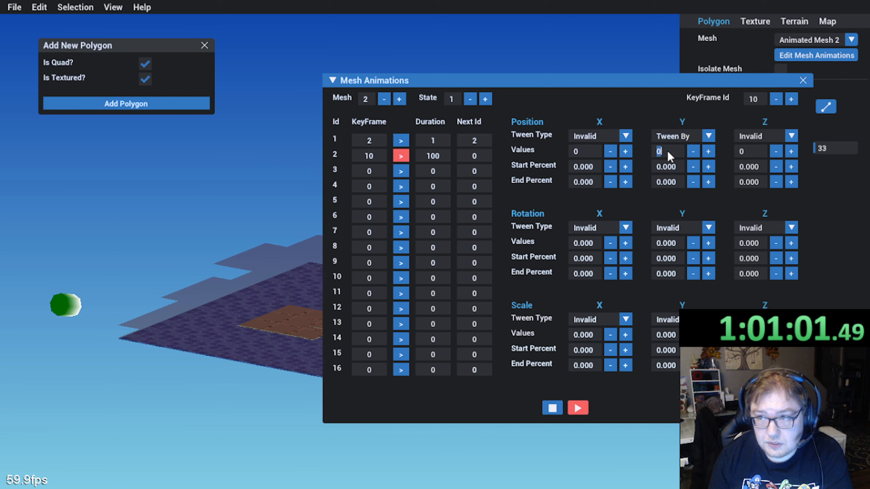
type("-36")
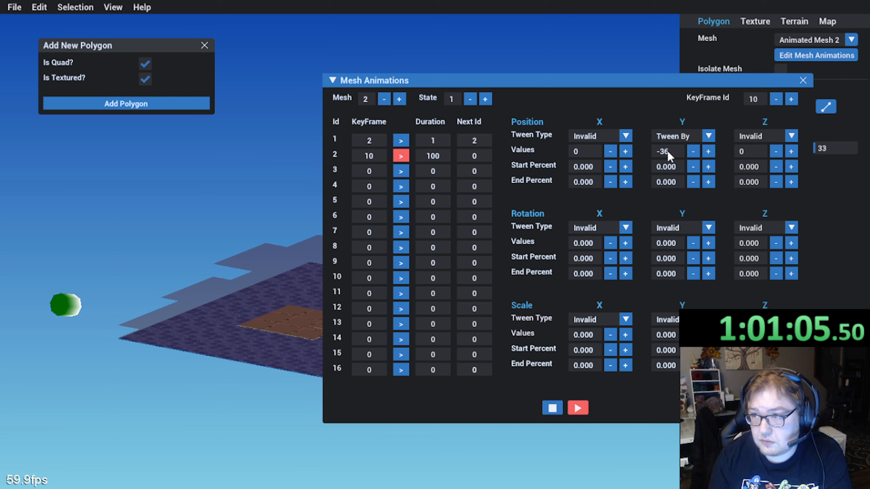
middle_click_drag(274, 451, 185, 375)
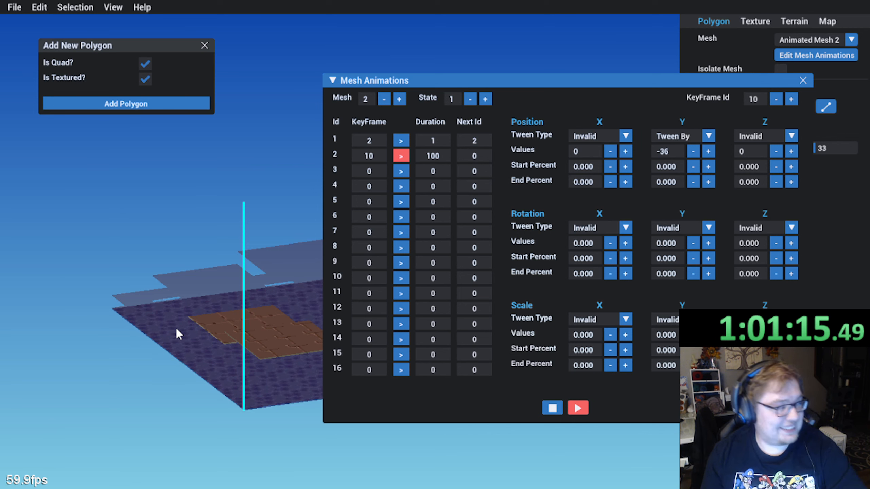
Step: Save the map, with the Mesh Animations and Add New Polygon windows closed
left_click(803, 81)
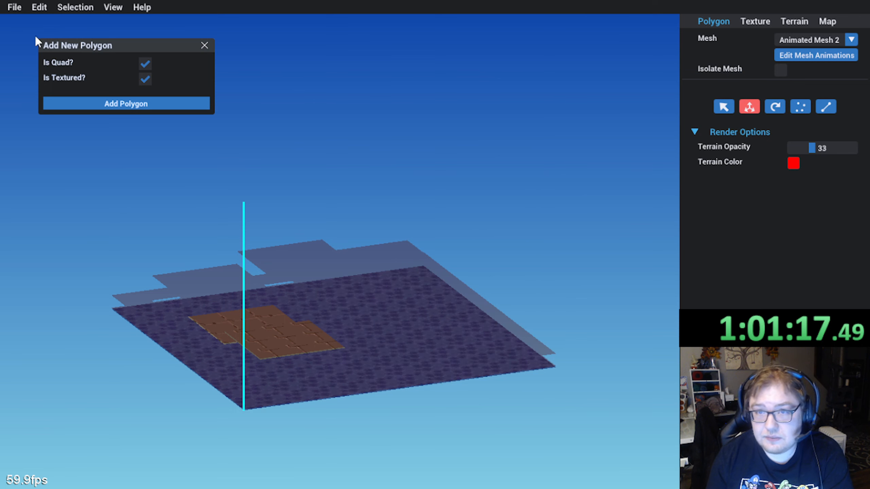
left_click(14, 7)
left_click(26, 52)
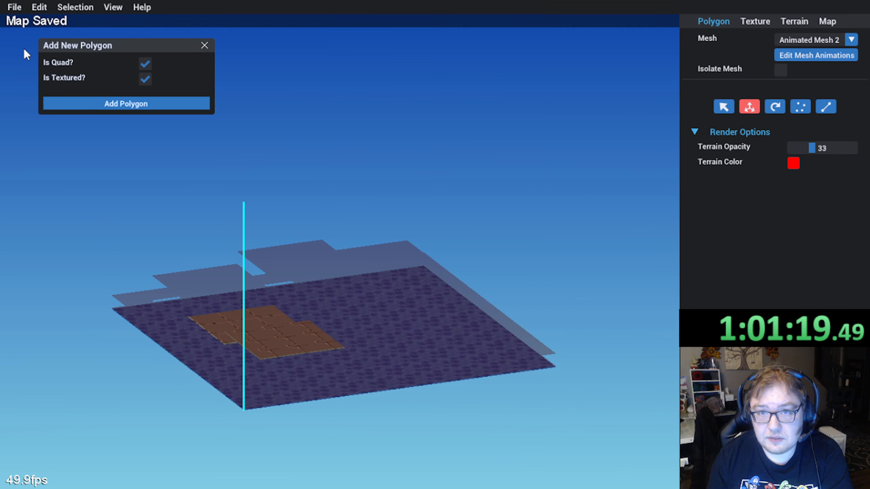
left_click(14, 7)
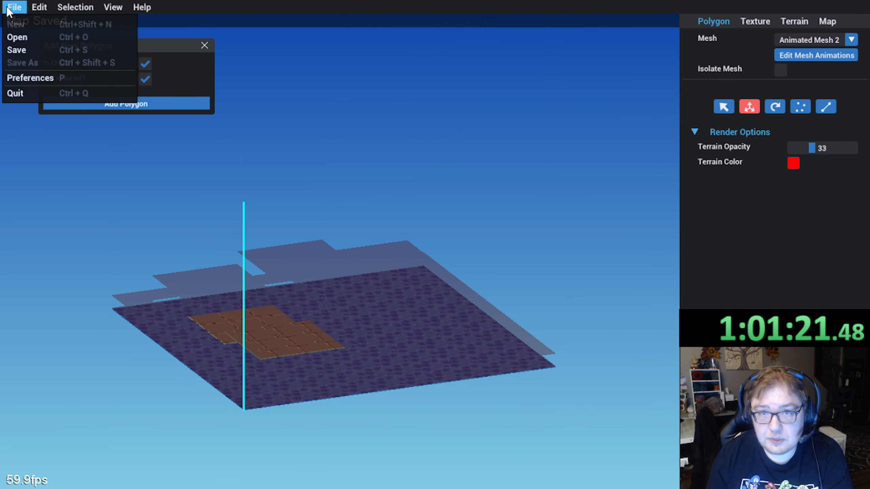
left_click(10, 8)
left_click(205, 45)
Step: Open MAP006.GNS from the test folder as a reference map
left_click(14, 7)
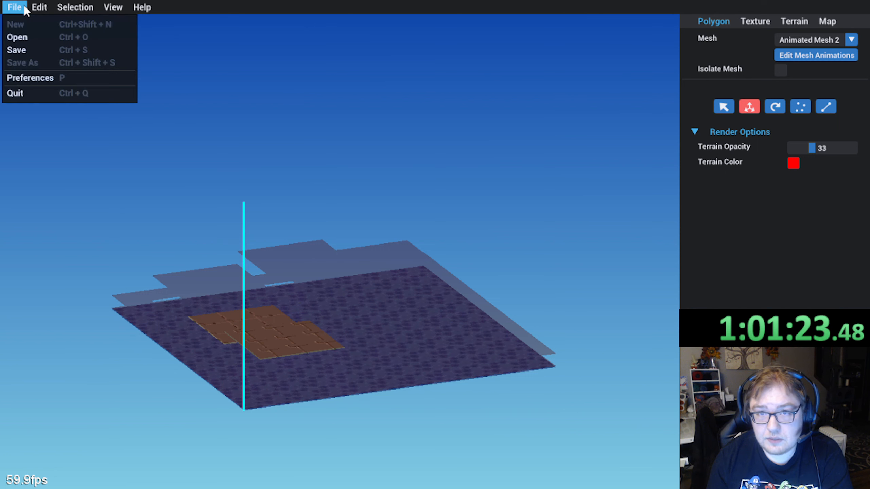
left_click(30, 37)
left_click(619, 150)
left_click(619, 150)
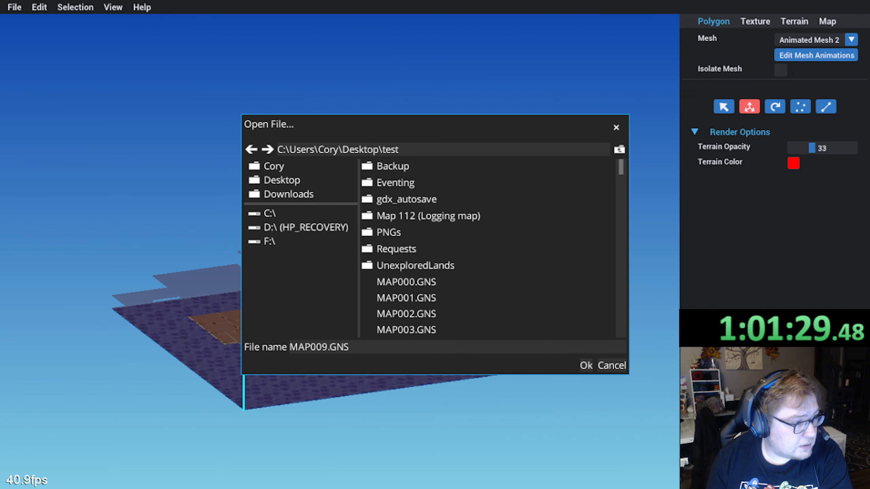
scroll(410, 254, "down", 3)
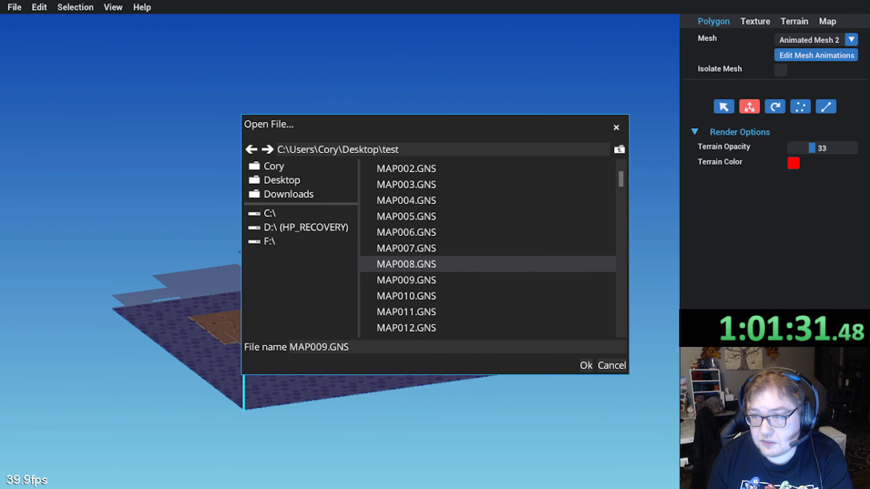
double_click(406, 232)
right_click_drag(395, 189, 296, 192)
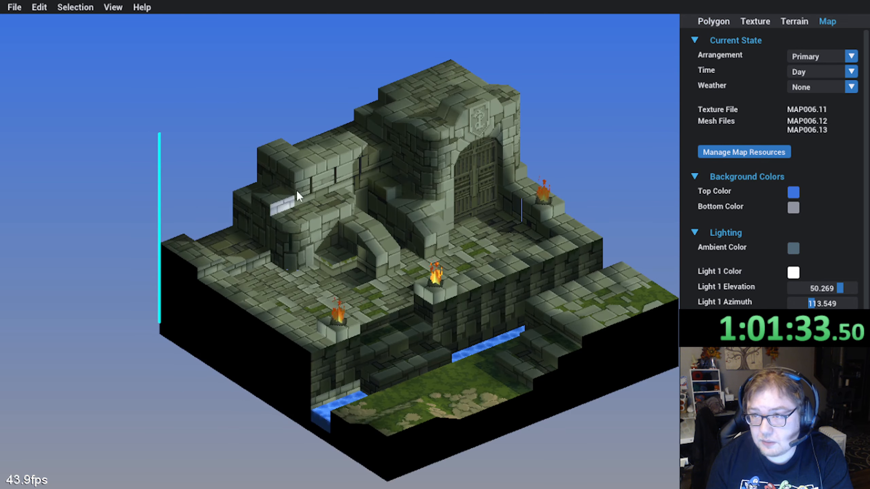
Step: Open the mesh animations of this map and examine keyframe 4 used by mesh 2, state 1
left_click(720, 18)
left_click(817, 55)
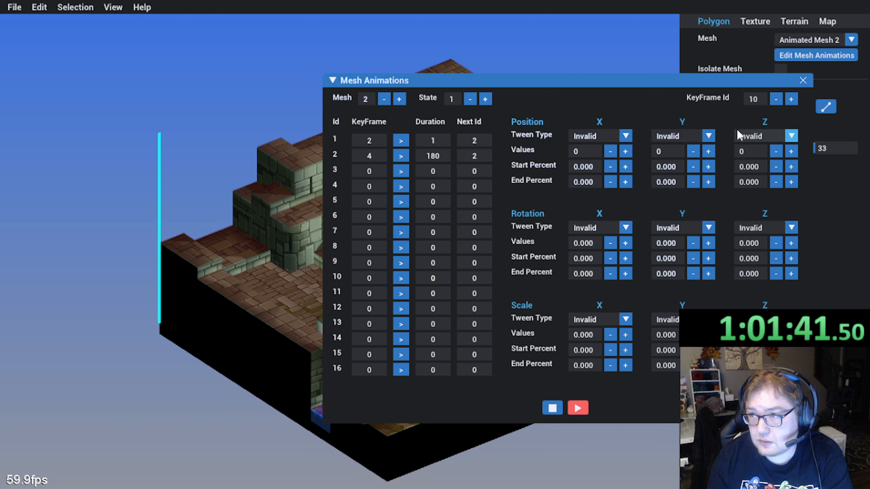
left_click(775, 99)
left_click(776, 99)
left_click(776, 99)
left_click(776, 99)
left_click(776, 99)
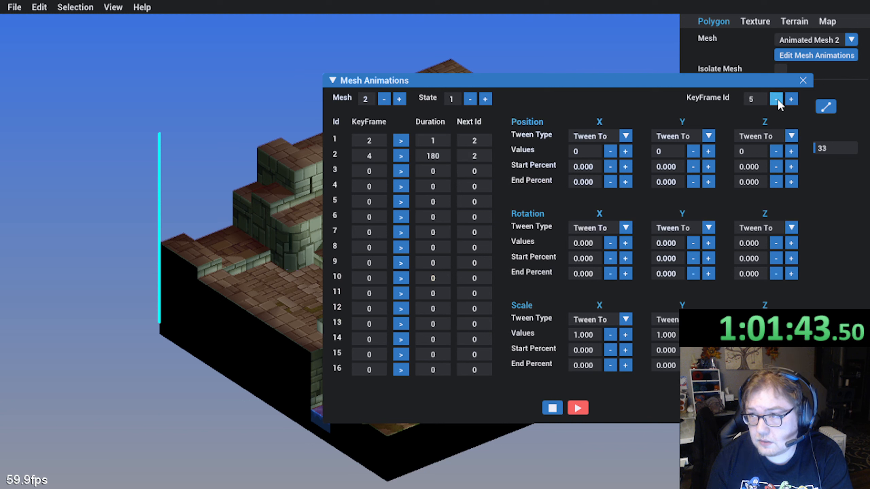
left_click(776, 99)
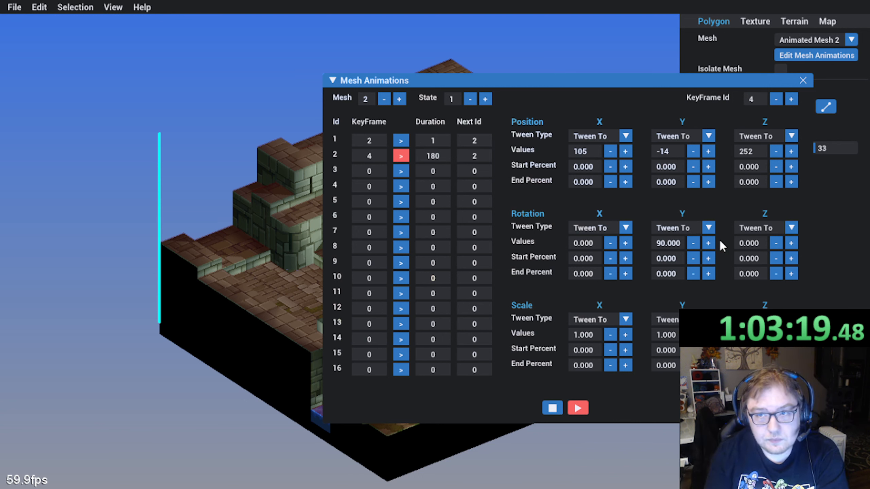
Step: Close the animation settings and reopen the MAP009 map from the Requests\JumzaMap folder
left_click(804, 80)
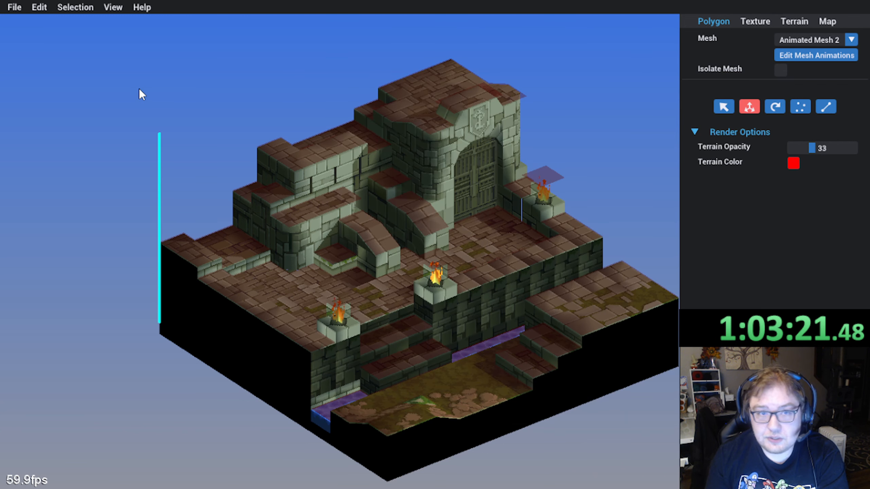
left_click(13, 7)
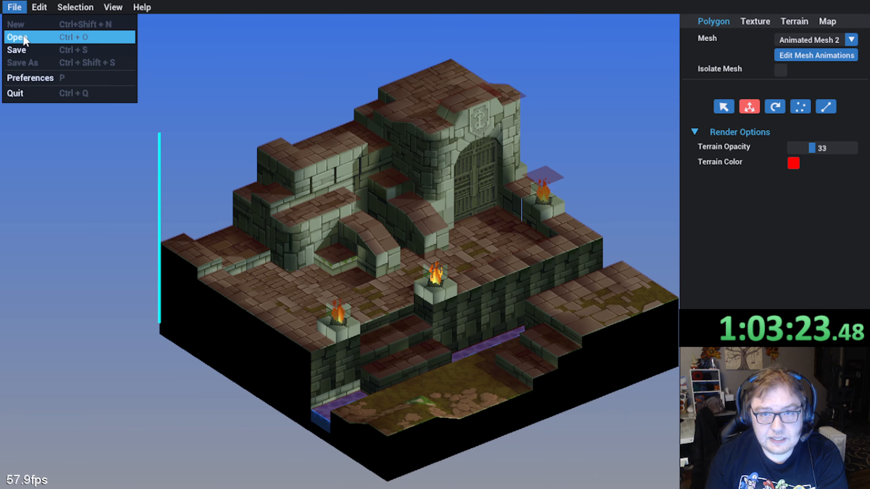
left_click(19, 37)
scroll(458, 226, "up", 3)
double_click(394, 249)
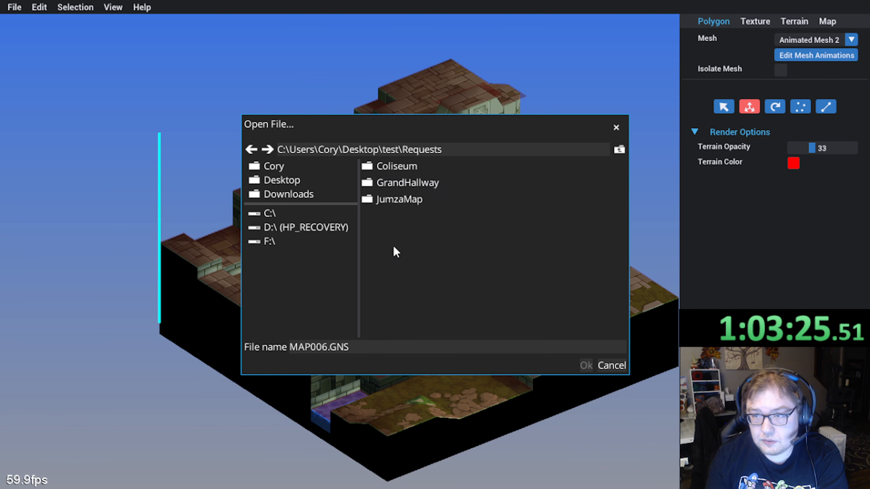
double_click(407, 198)
left_click(407, 200)
double_click(408, 199)
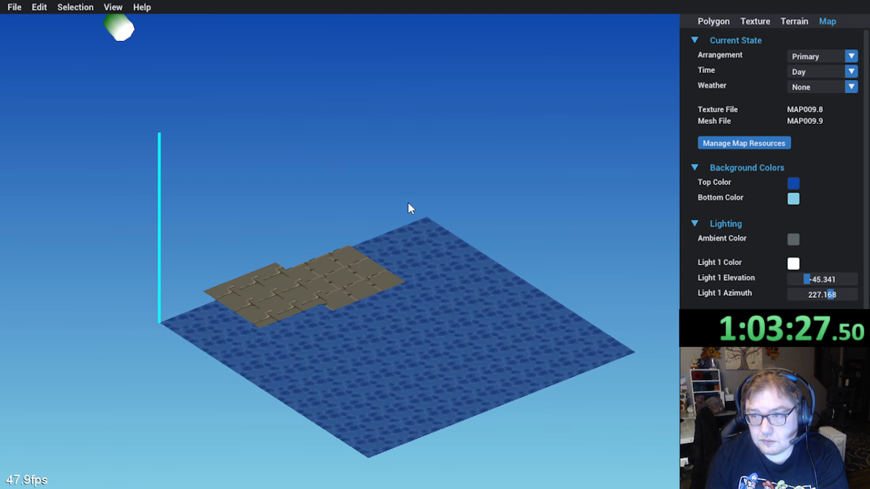
right_click_drag(408, 202, 335, 273)
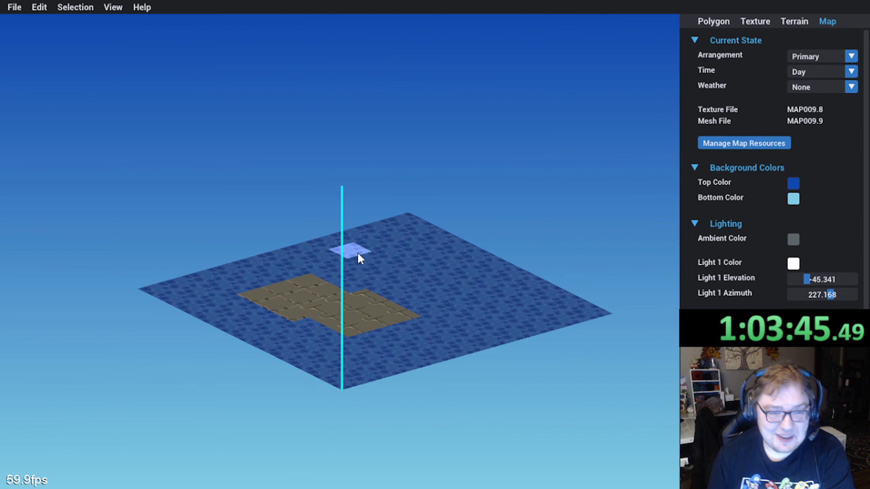
right_click_drag(355, 252, 278, 218)
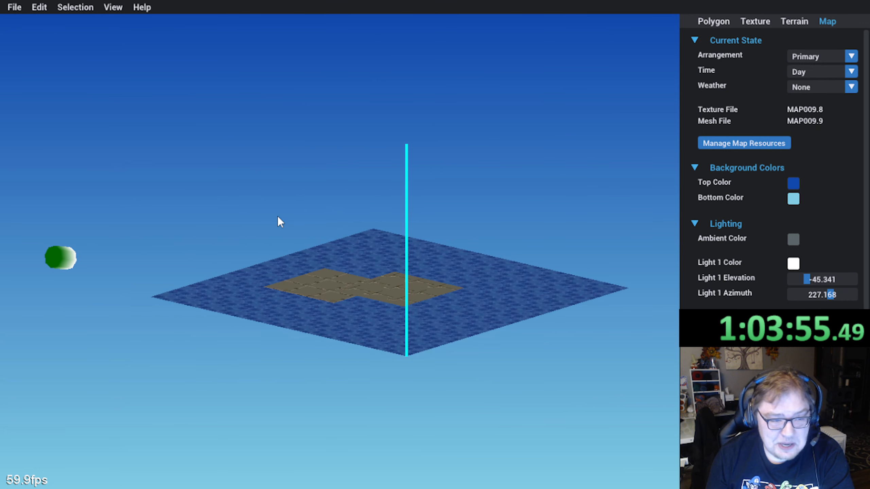
right_click_drag(286, 219, 370, 244)
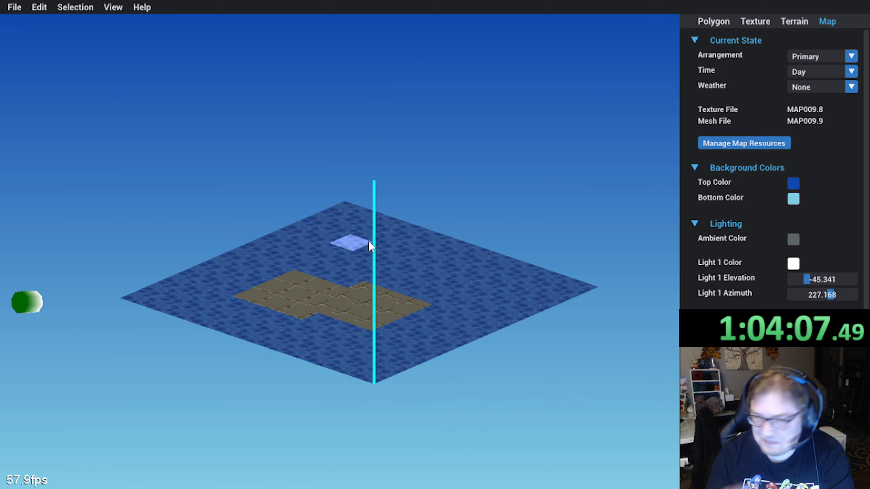
middle_click_drag(421, 253, 382, 261)
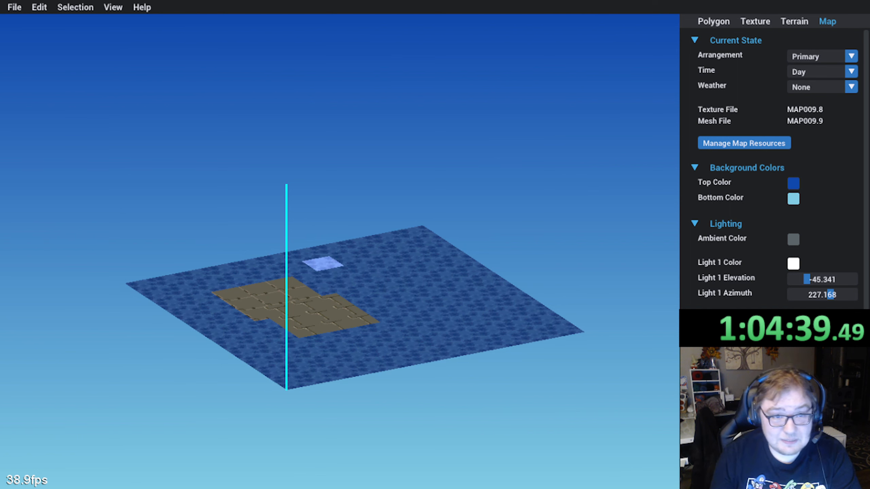
middle_click_drag(315, 264, 236, 269)
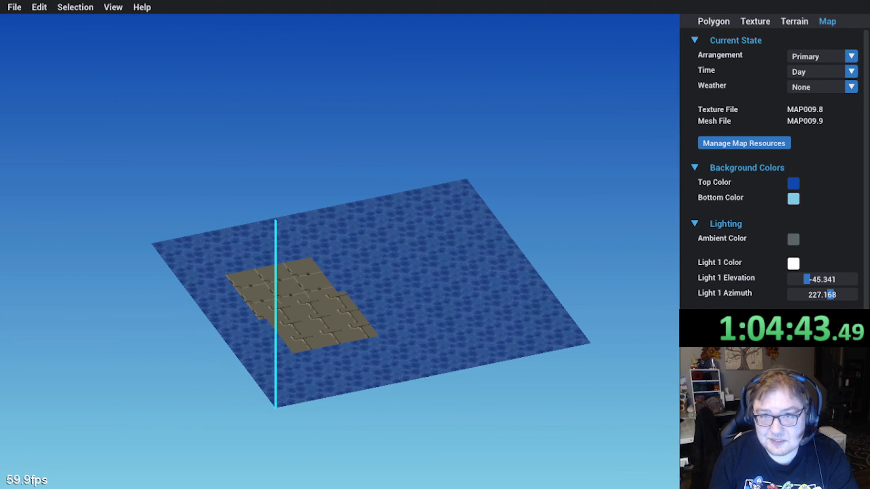
Step: Select Animated Mesh 3 for polygon editing and bring up the mesh animations for mesh 3, state 0
left_click(713, 21)
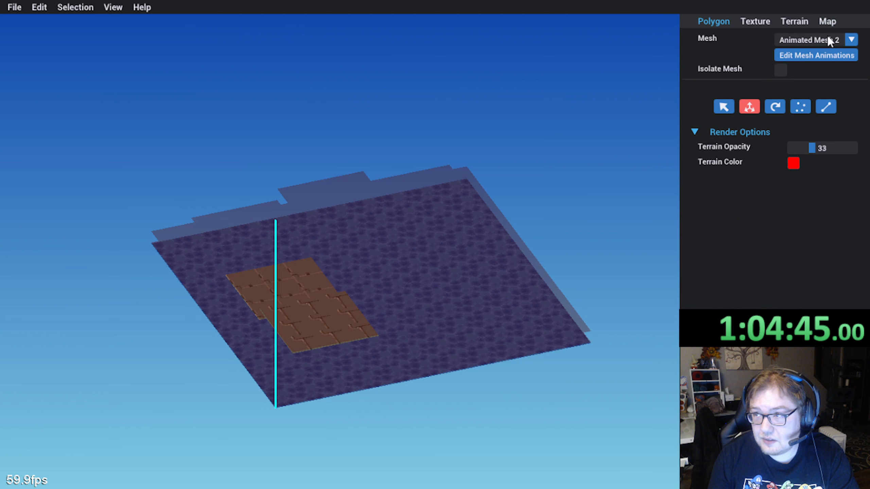
left_click(852, 40)
left_click(840, 89)
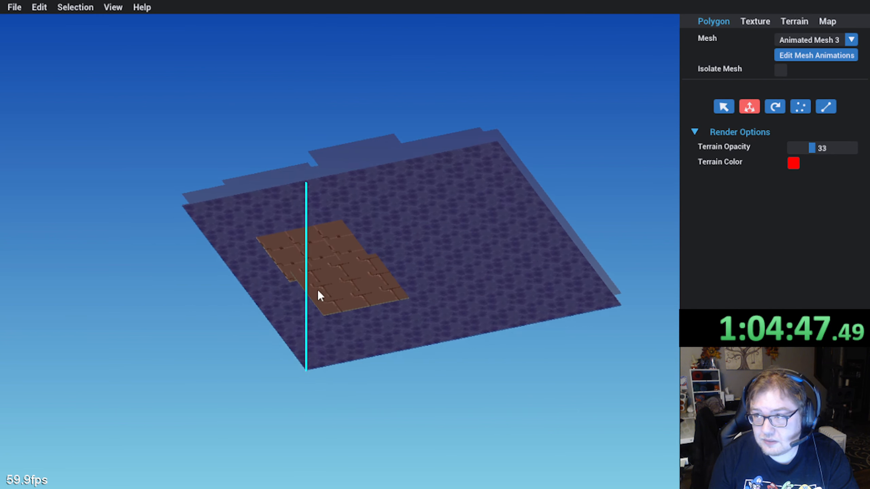
left_click(803, 56)
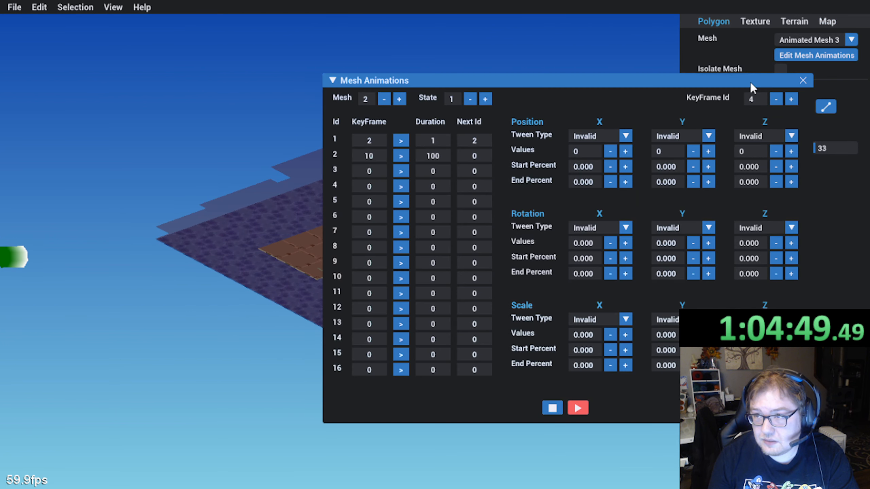
left_click(384, 100)
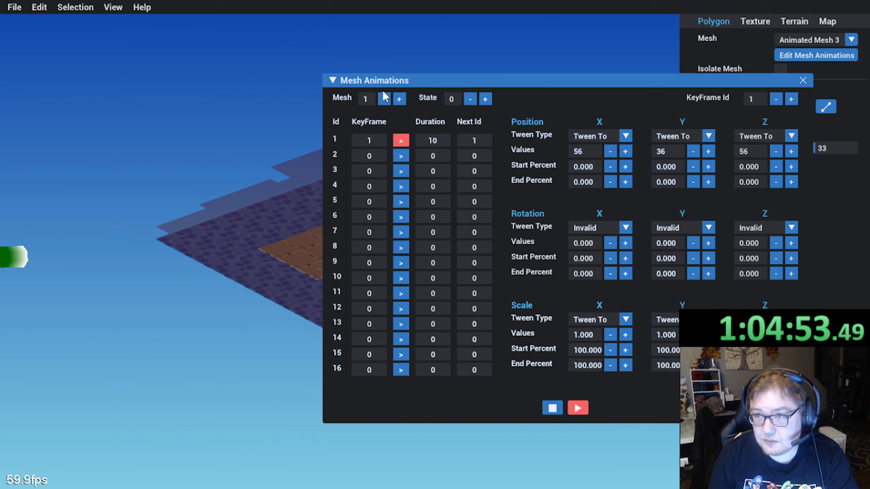
left_click(398, 98)
left_click(398, 99)
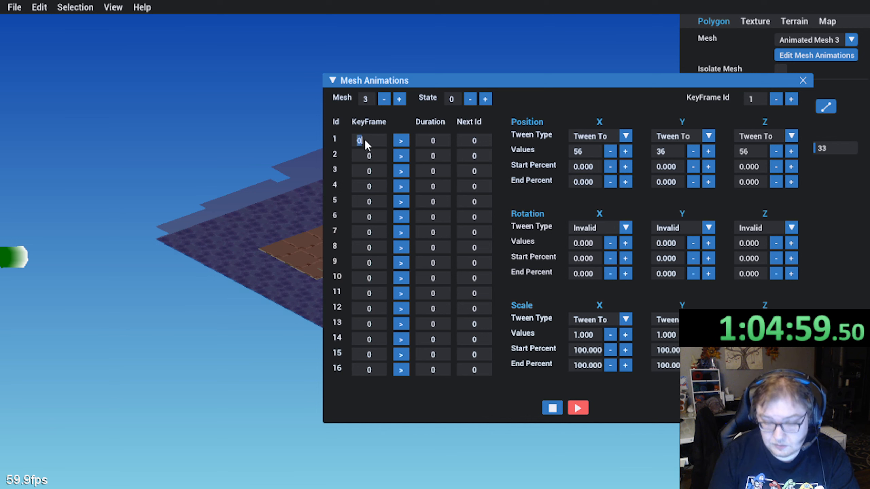
Step: Set row 1 of mesh 3, state 0 to keyframe 3 and bring up the settings of keyframe 3
left_click(791, 99)
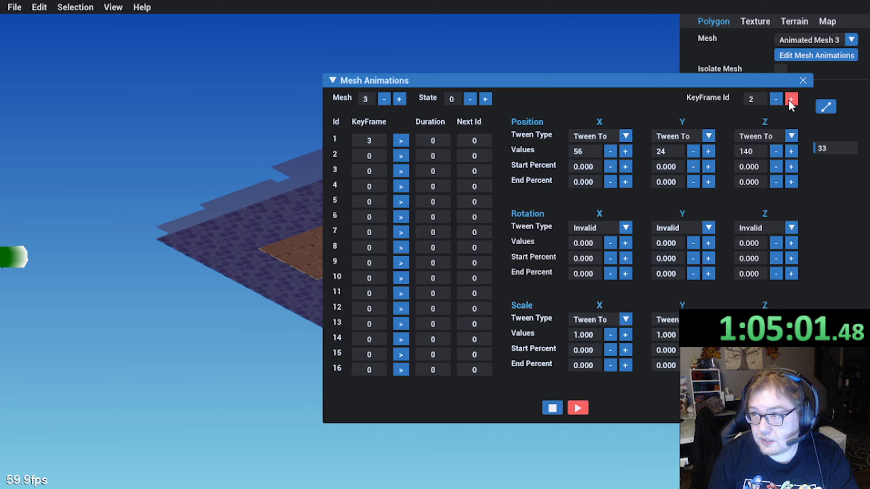
left_click(790, 99)
middle_click_drag(204, 199, 113, 267)
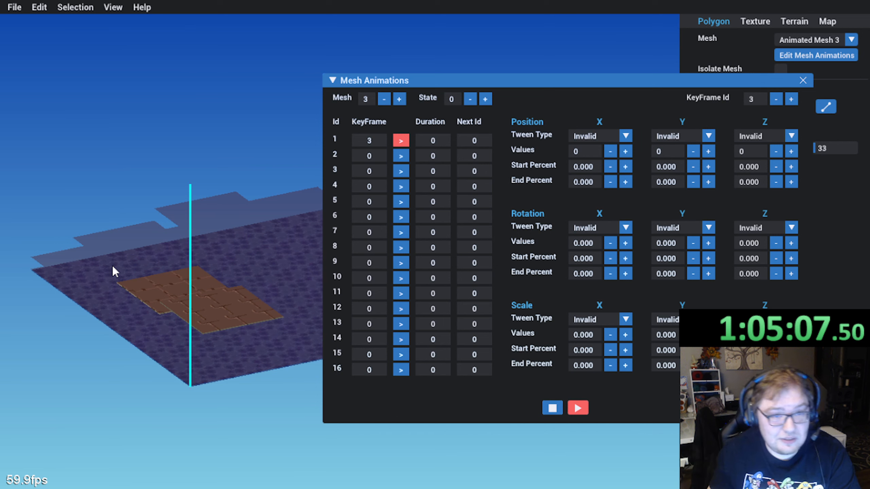
left_click_drag(505, 76, 504, 1)
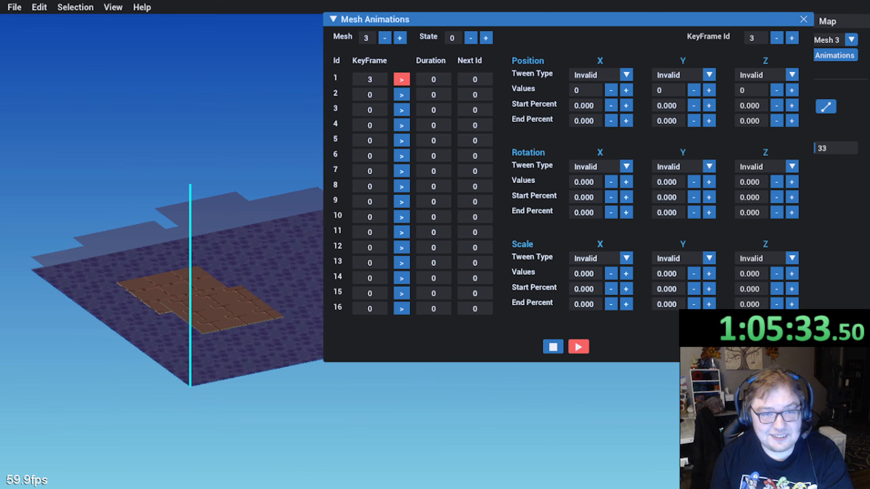
Step: Set the duration of row 1 for mesh 3, state 0 to 10 and close the animation settings
left_click_drag(628, 17, 675, 16)
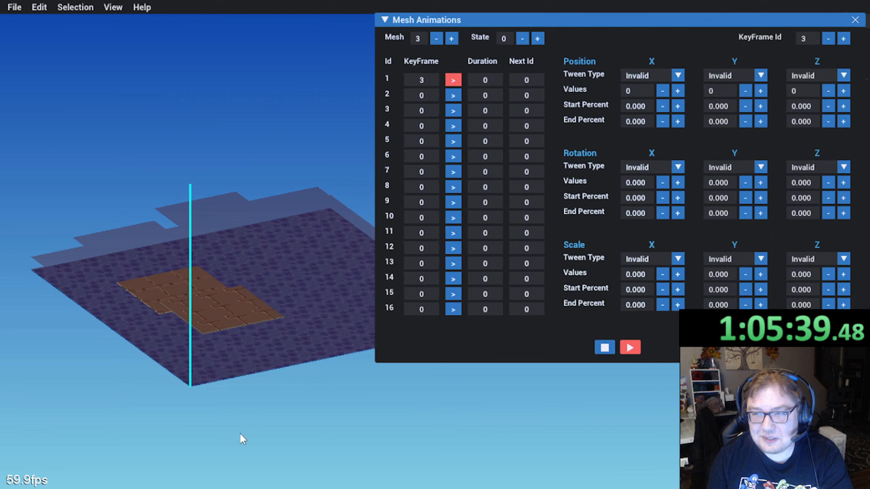
middle_click_drag(219, 386, 205, 398)
left_click(492, 81)
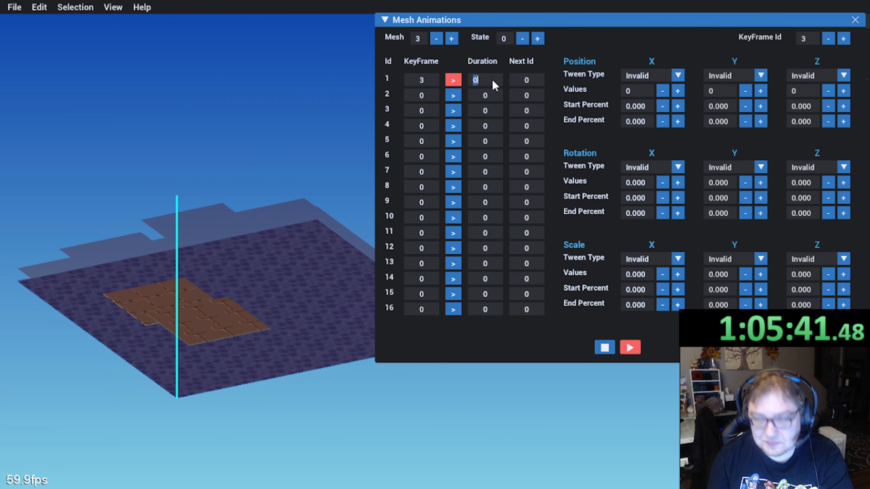
type("1")
middle_click_drag(201, 222, 167, 270)
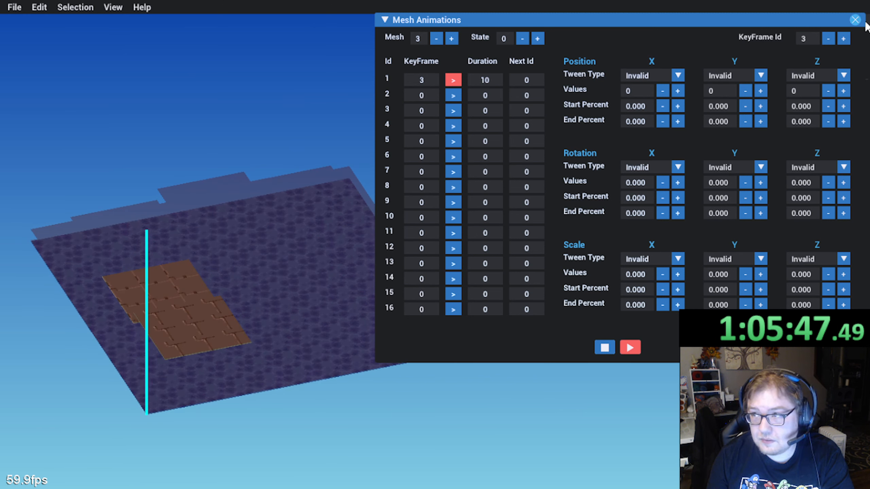
left_click(855, 21)
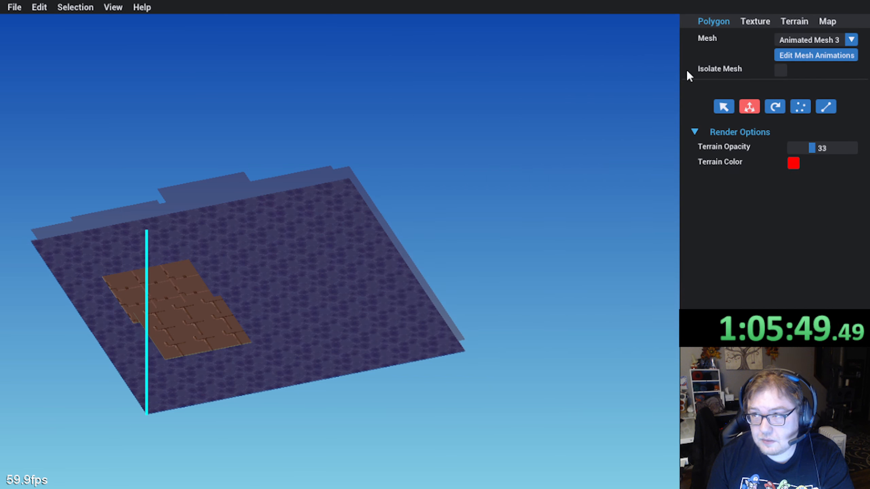
Step: Add a new textured quad polygon to Animated Mesh 3
left_click(39, 7)
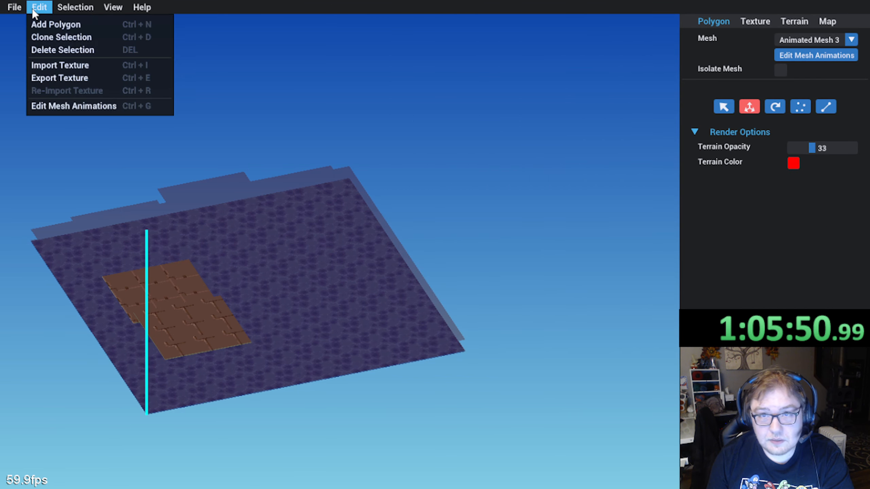
left_click(45, 24)
left_click(149, 106)
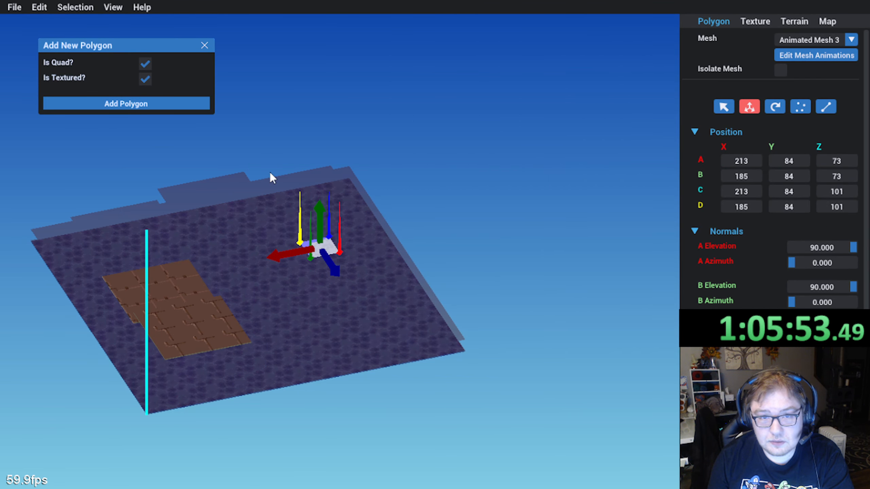
left_click(207, 45)
Step: Lower the new quad to a Y position of 1, just above the water surface
middle_click_drag(338, 163, 252, 173)
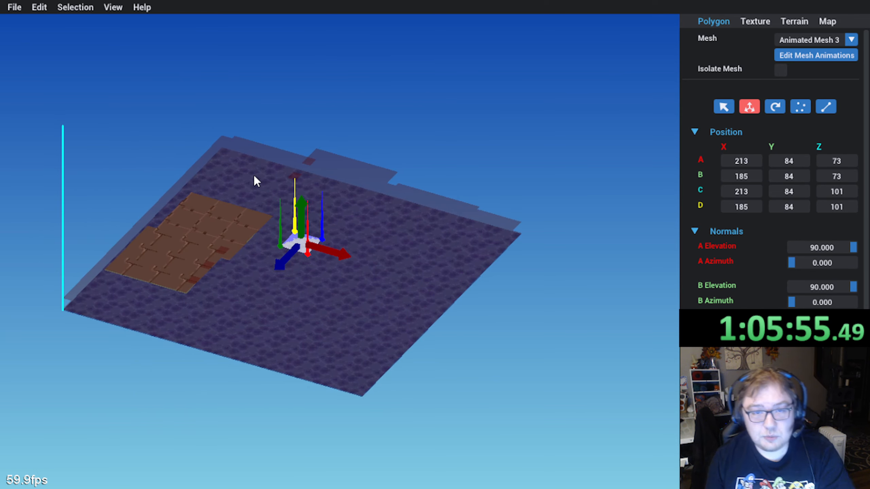
scroll(261, 262, "up", 2)
middle_click_drag(238, 274, 248, 219)
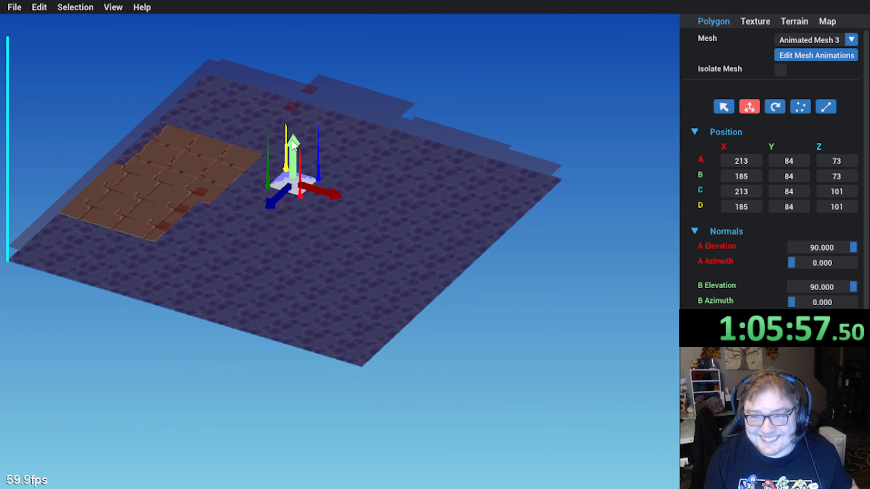
left_click_drag(296, 154, 302, 293)
middle_click_drag(301, 293, 208, 301)
left_click_drag(245, 416, 257, 259)
middle_click_drag(250, 277, 187, 346)
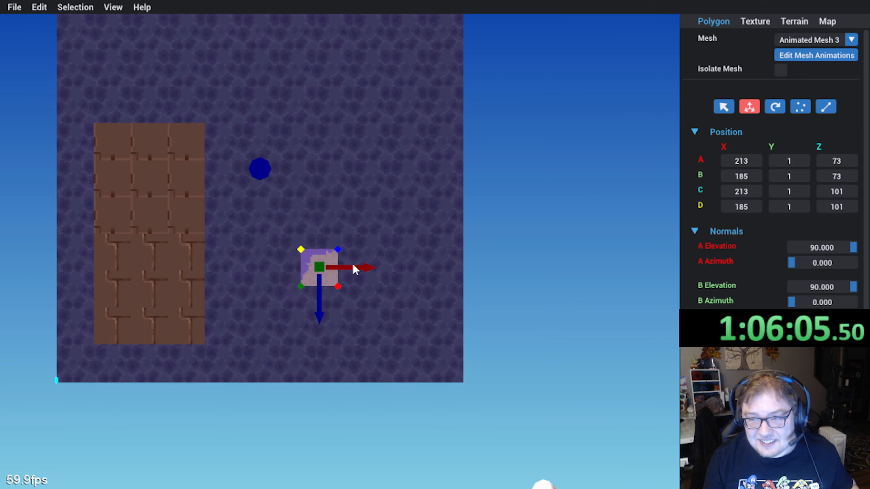
Step: Move the quad along X so it spans 0 to 28 and lower it to Y 0
left_click_drag(353, 269, 115, 262)
middle_click_drag(124, 260, 230, 240)
scroll(239, 269, "up", 8)
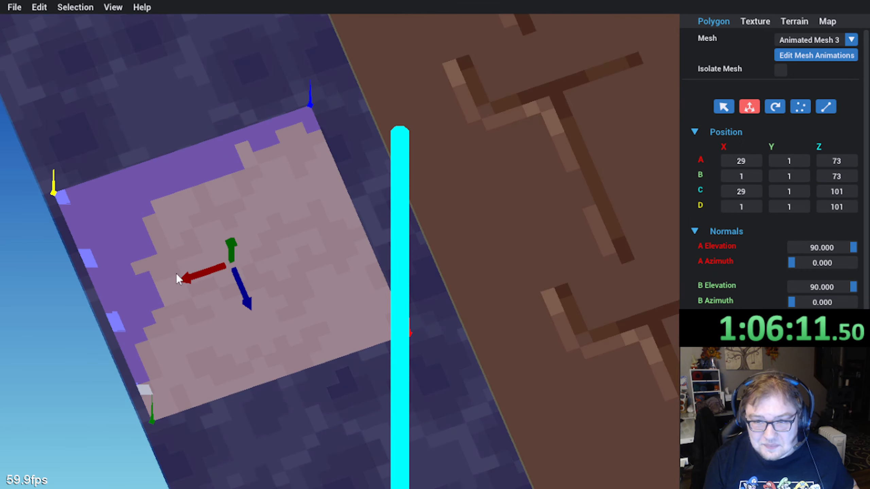
left_click_drag(183, 279, 178, 280)
middle_click_drag(136, 318, 166, 230)
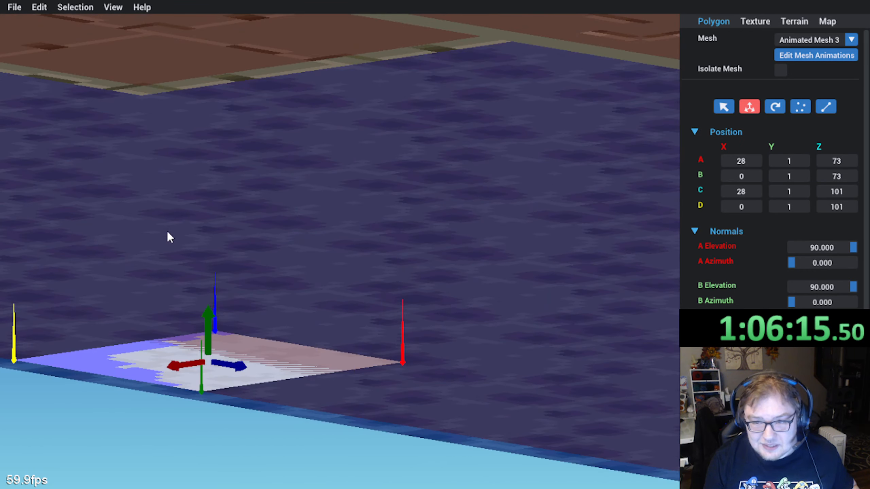
left_click_drag(210, 307, 202, 314)
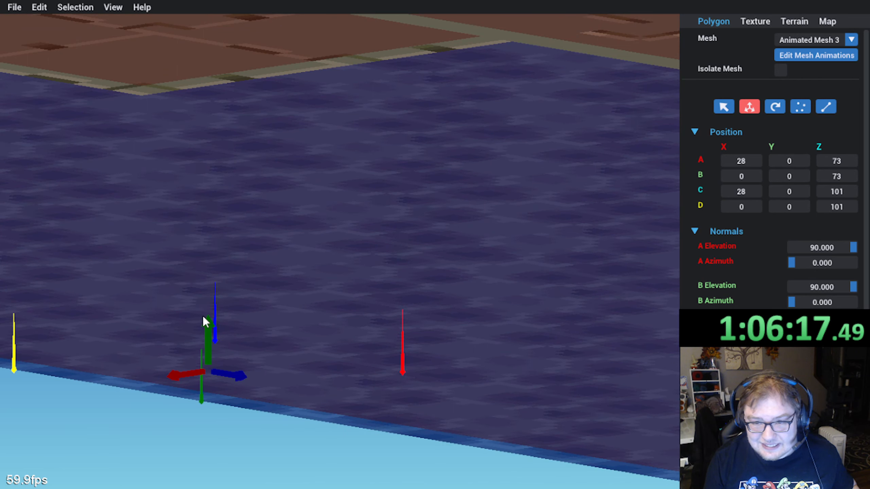
middle_click_drag(202, 314, 245, 228)
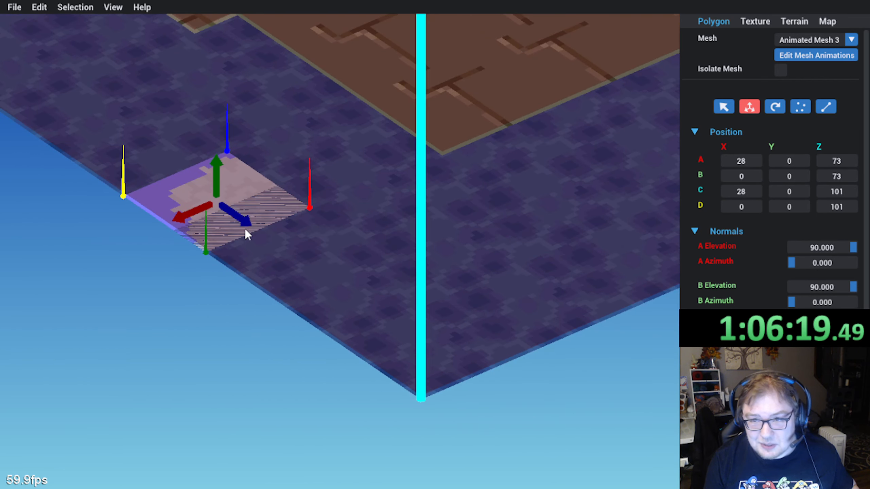
Step: Move the quad outside the map corner so it spans -28 to 0 on both X and Z
left_click_drag(248, 221, 375, 327)
middle_click_drag(375, 327, 230, 281)
scroll(192, 219, "up", 5)
left_click_drag(292, 298, 258, 273)
middle_click_drag(257, 273, 220, 310)
scroll(162, 238, "down", 5)
left_click_drag(307, 356, 319, 408)
left_click_drag(267, 431, 195, 431)
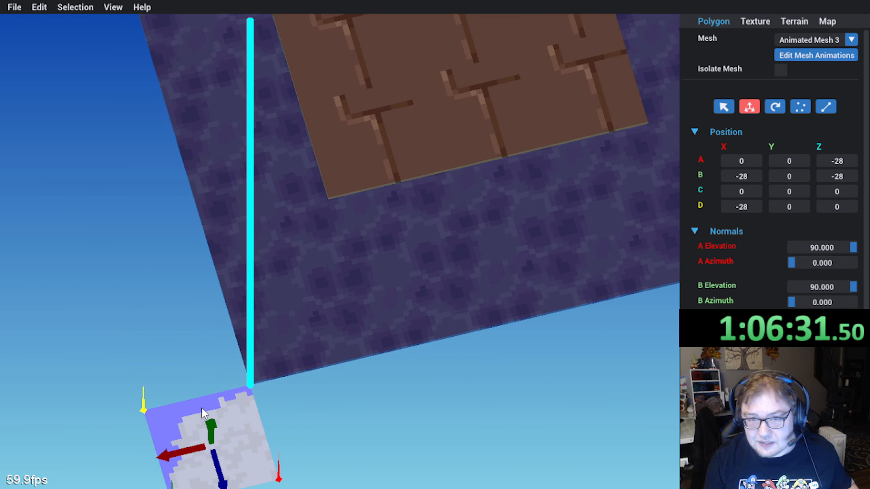
Step: Bring up the quad's texture settings with the texture view and set its texture palette to 10
middle_click_drag(201, 408, 161, 255)
scroll(137, 296, "down", 3)
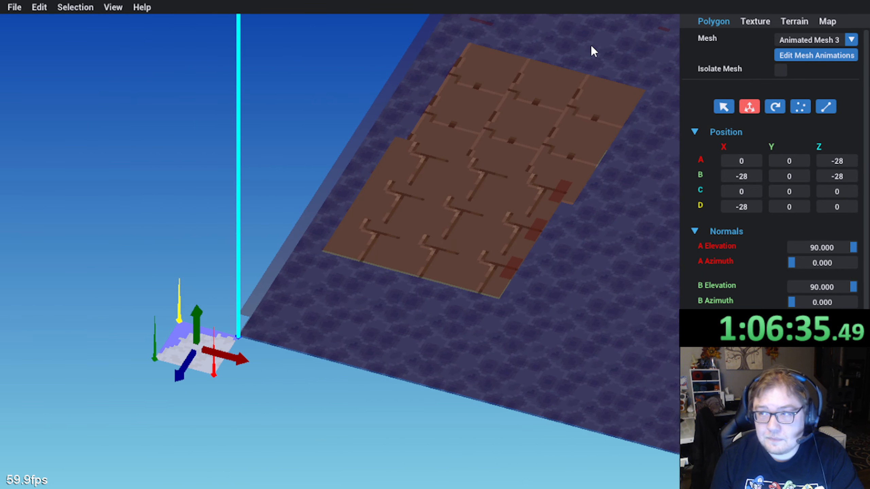
left_click(755, 22)
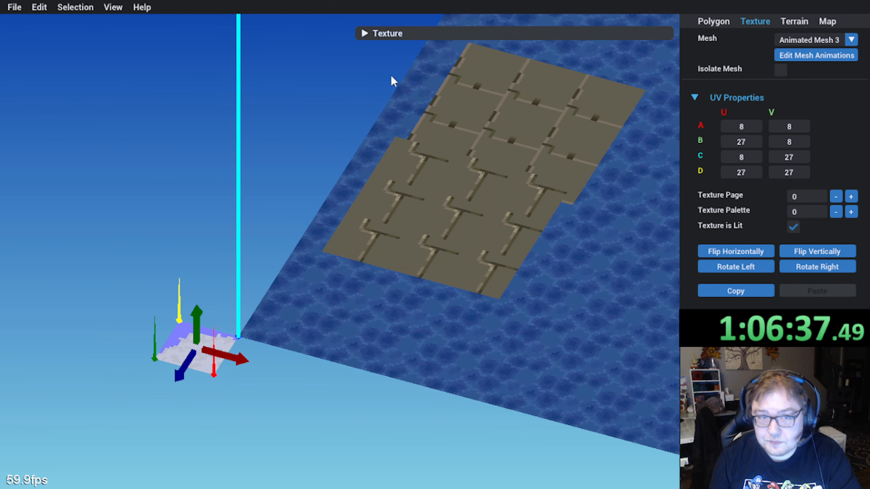
middle_click_drag(393, 81, 337, 85)
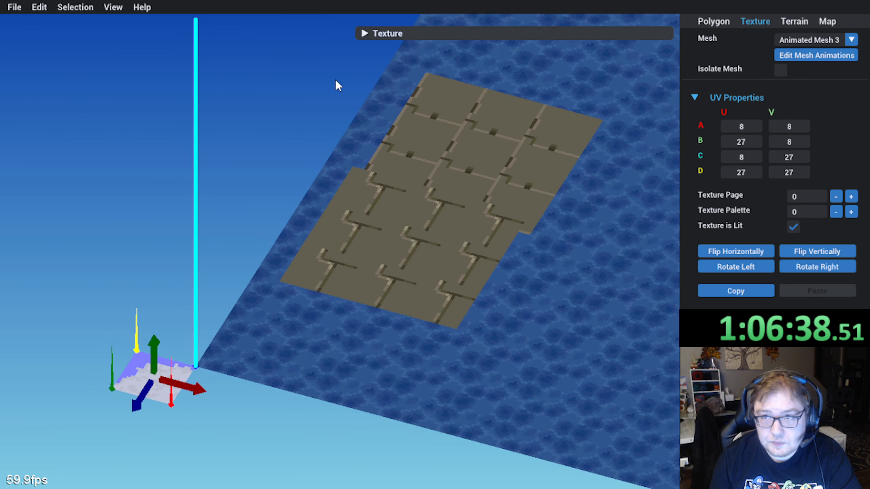
left_click(366, 34)
scroll(514, 142, "down", 3)
middle_click_drag(182, 237, 149, 283)
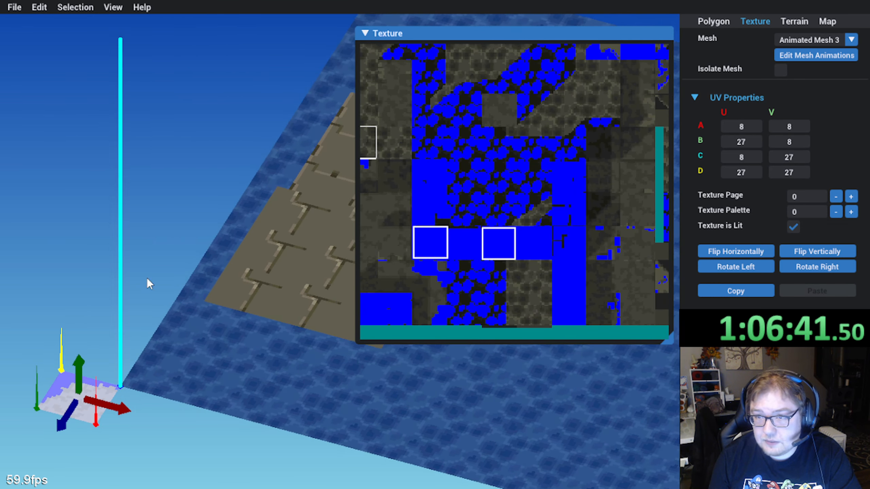
left_click(851, 212)
left_click(851, 211)
left_click(851, 212)
left_click(851, 212)
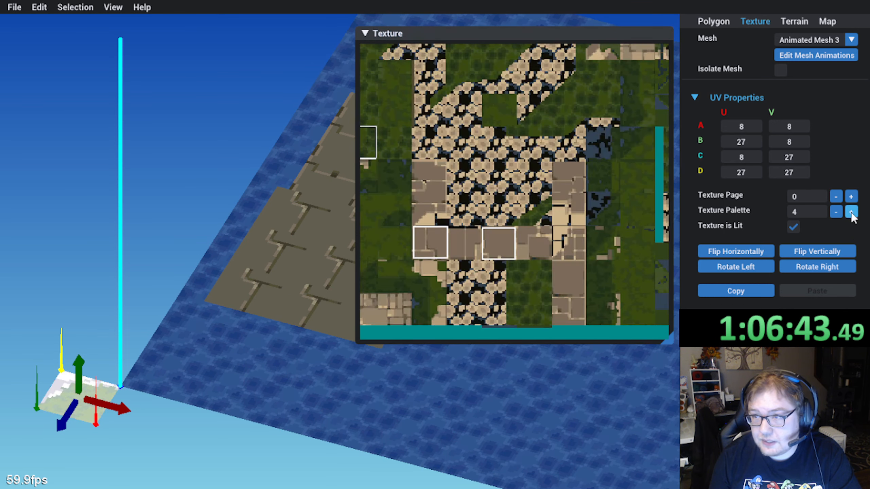
left_click(851, 212)
left_click(851, 211)
left_click(851, 212)
left_click(851, 211)
left_click(851, 212)
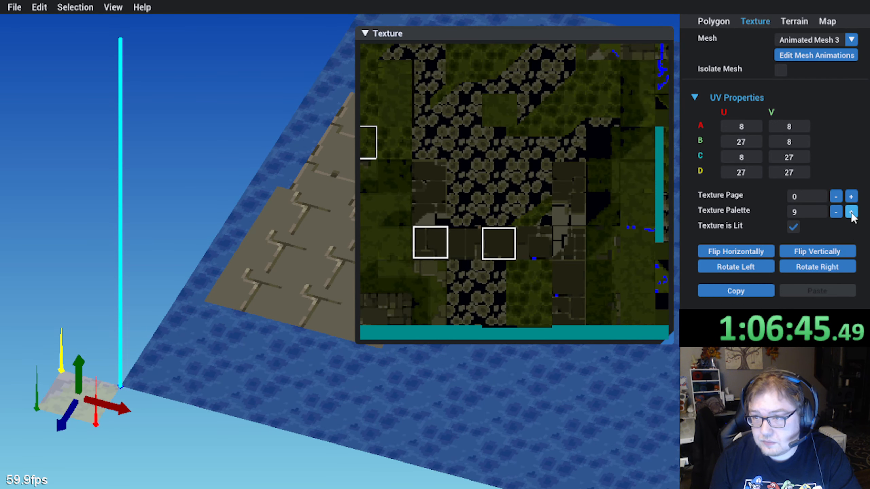
left_click(851, 211)
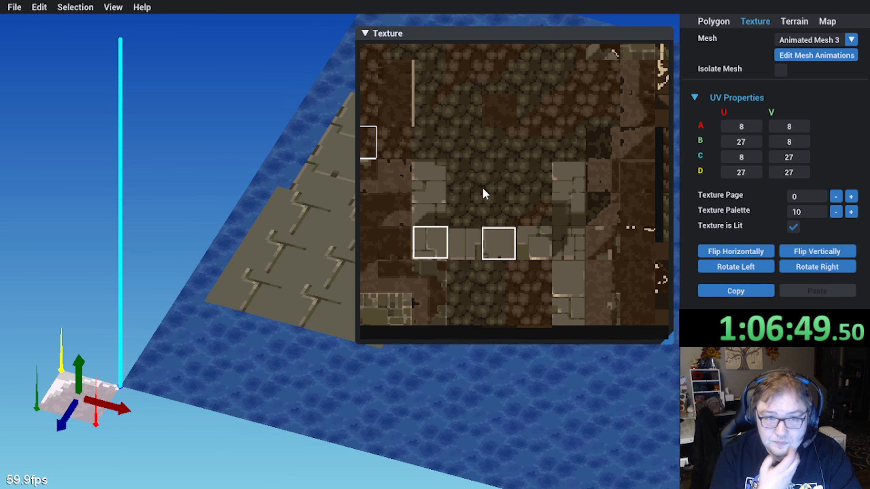
Step: Place the quad's UVs on the stone tile texture at U 108 to 127 and V 189 to 208
scroll(484, 194, "up", 5)
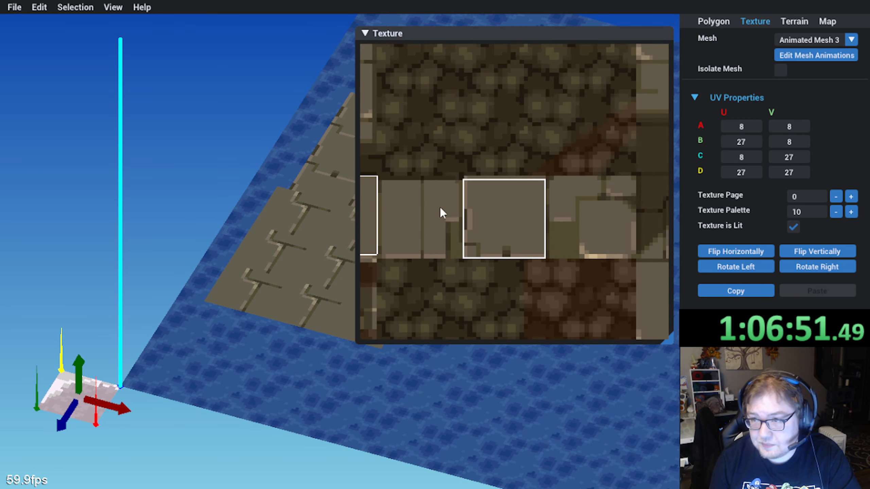
middle_click_drag(175, 402, 158, 449)
scroll(461, 178, "down", 7)
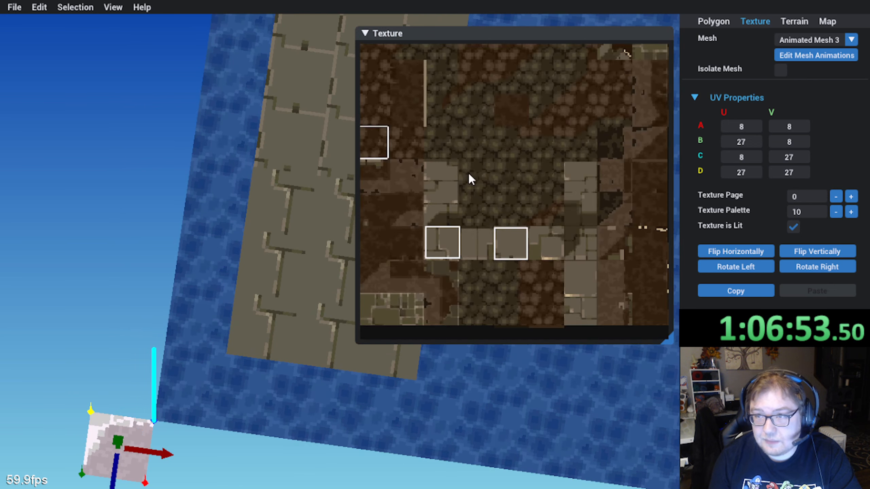
left_click_drag(385, 70, 515, 272)
scroll(514, 272, "up", 4)
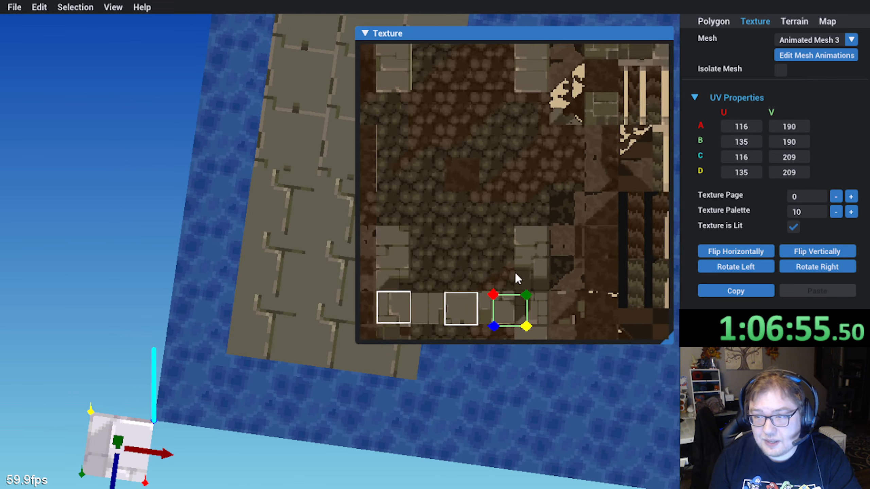
scroll(516, 185, "up", 4)
middle_click_drag(528, 251, 514, 192)
scroll(516, 271, "up", 2)
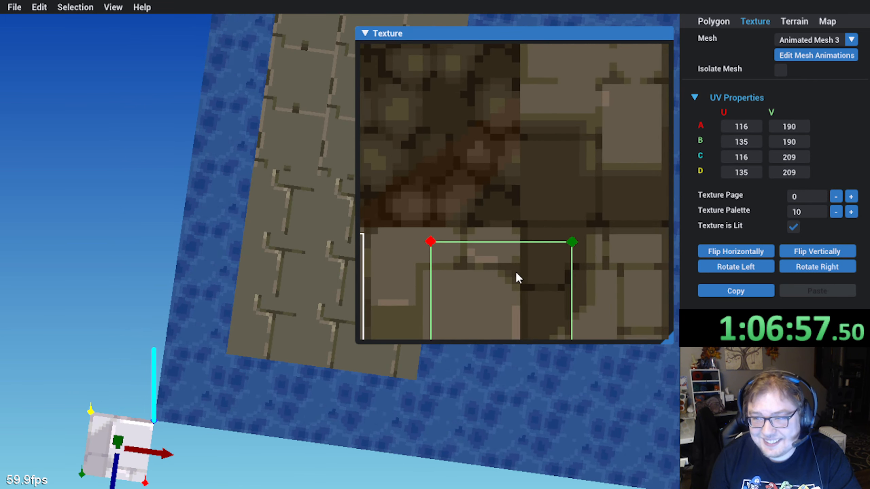
middle_click_drag(516, 271, 593, 239)
left_click_drag(575, 295, 512, 288)
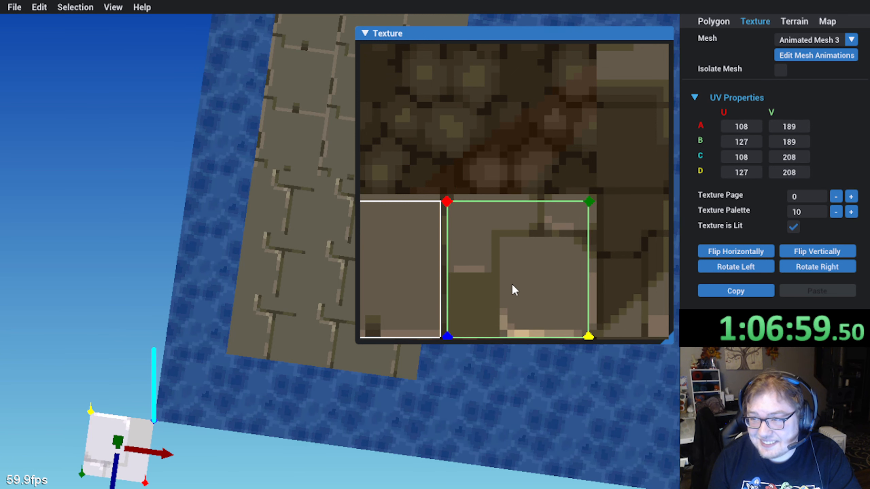
scroll(513, 287, "down", 1)
scroll(513, 290, "down", 2)
Step: Stop the mesh animation playback and close the animation settings
left_click_drag(112, 361, 240, 377)
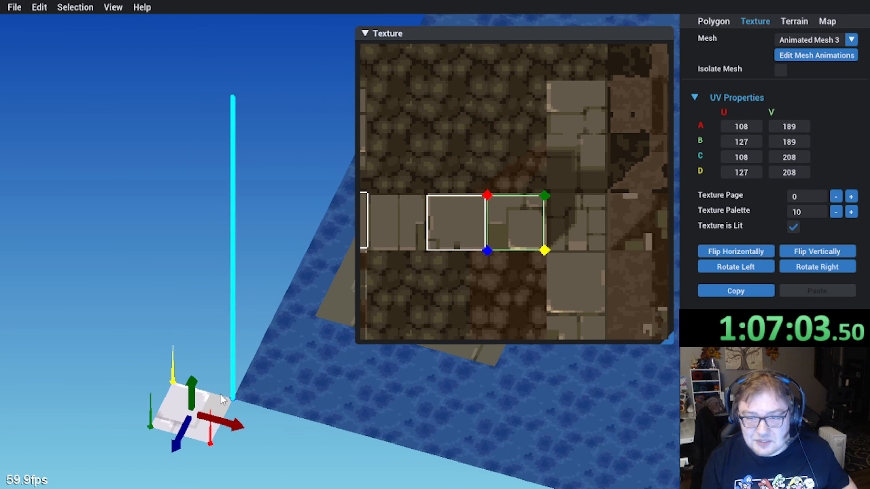
left_click(801, 55)
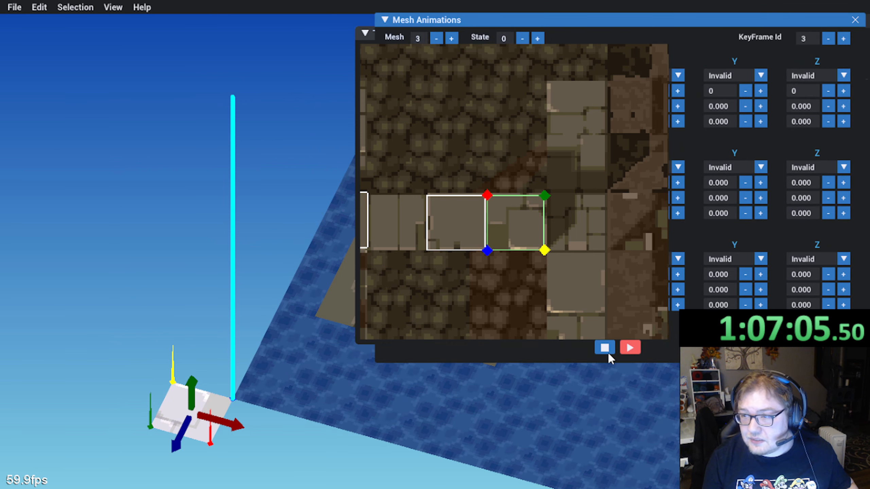
left_click(605, 349)
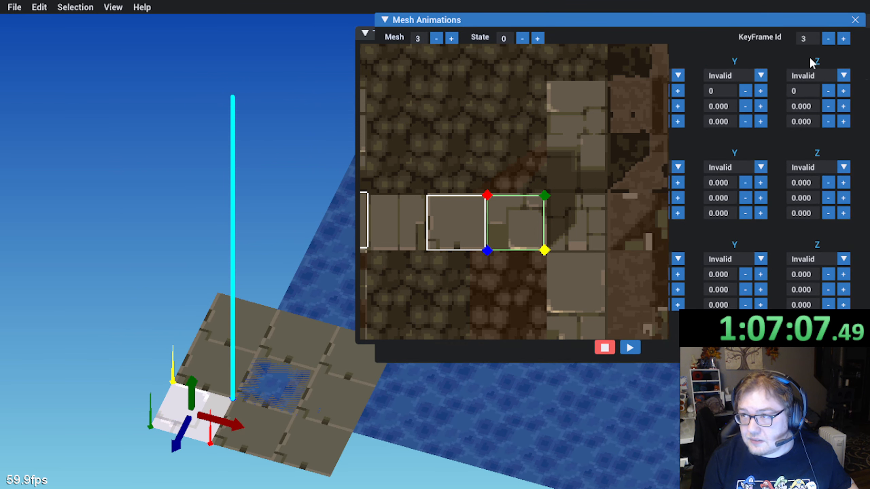
left_click(862, 22)
left_click_drag(346, 363, 323, 392)
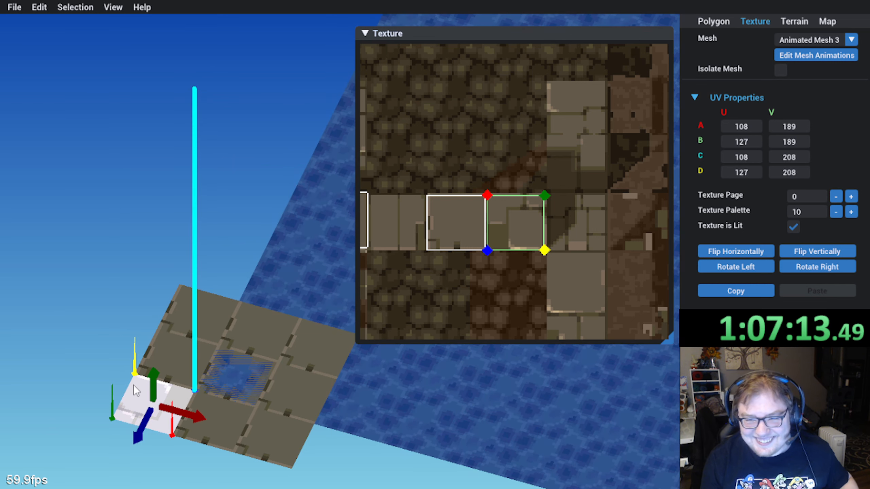
Step: Clone the stone quad along Z to form a row of three adjoining tiles
middle_click_drag(136, 385, 146, 386)
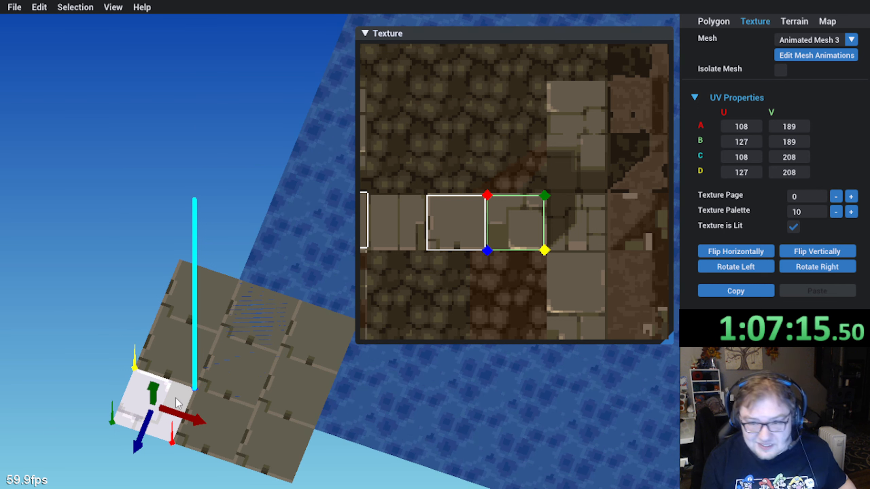
key("ctrl+d")
mouse_move(136, 448)
left_mouse_down()
mouse_move(187, 355)
mouse_move(160, 398)
left_mouse_up()
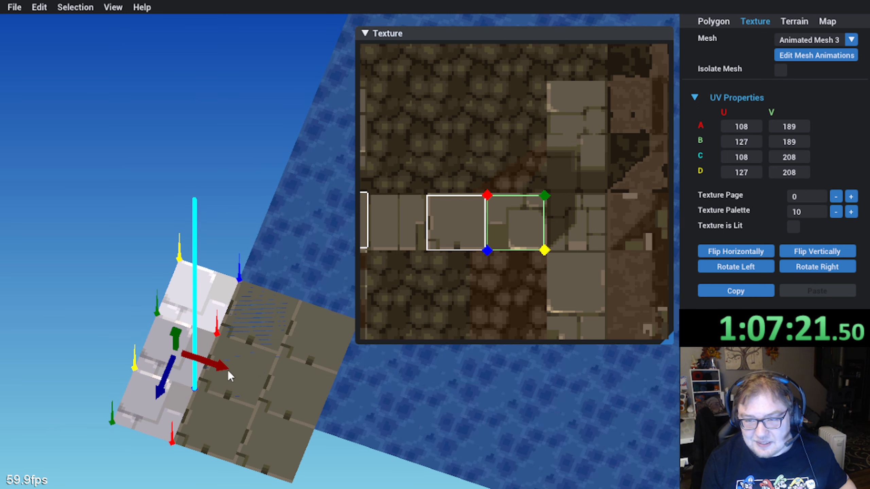
Step: Clone the row of three stone tiles along X to build a 3 by 3 platform around the map corner
left_click_drag(222, 366, 338, 401)
right_click_drag(337, 412, 216, 354)
middle_click_drag(181, 320, 180, 347)
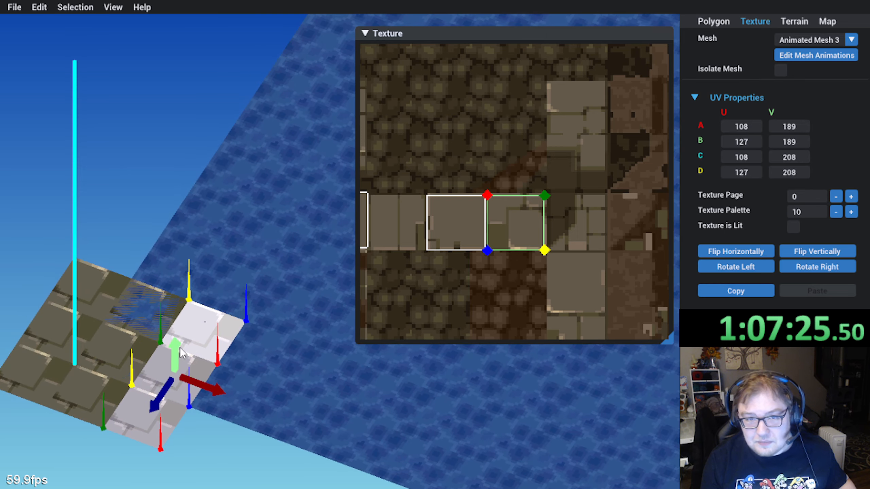
scroll(179, 347, "down", 4)
scroll(157, 337, "up", 2)
mouse_move(158, 337)
right_mouse_down()
mouse_move(176, 329)
mouse_move(156, 339)
mouse_move(173, 343)
right_mouse_up()
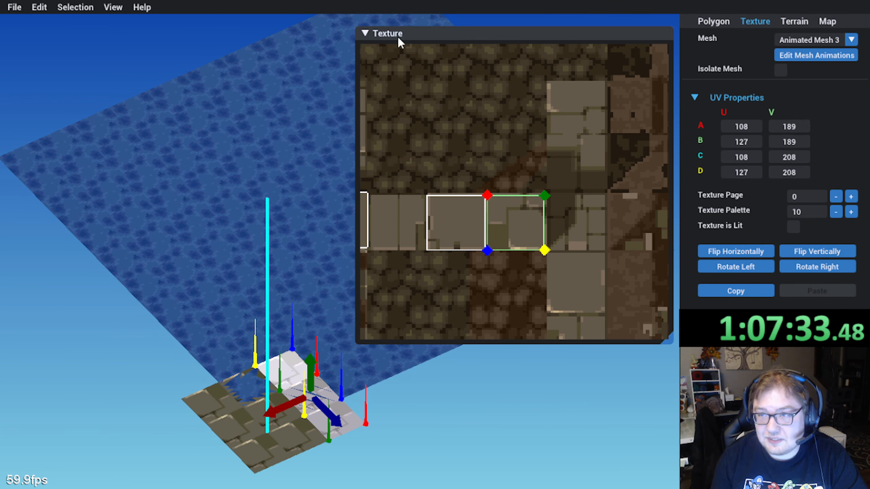
left_click_drag(416, 34, 422, 20)
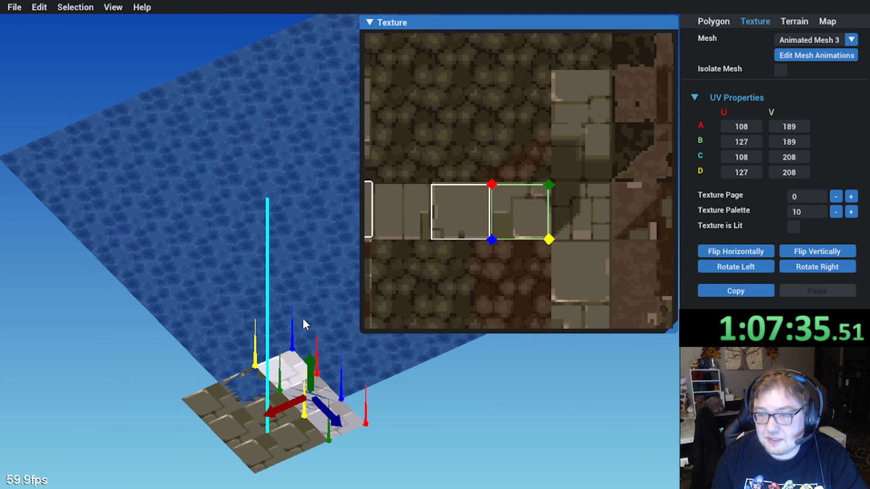
Step: Deselect the stone tiles, open the mesh animation settings, and collapse the Texture window and move it clear of them
middle_click_drag(303, 318, 264, 370)
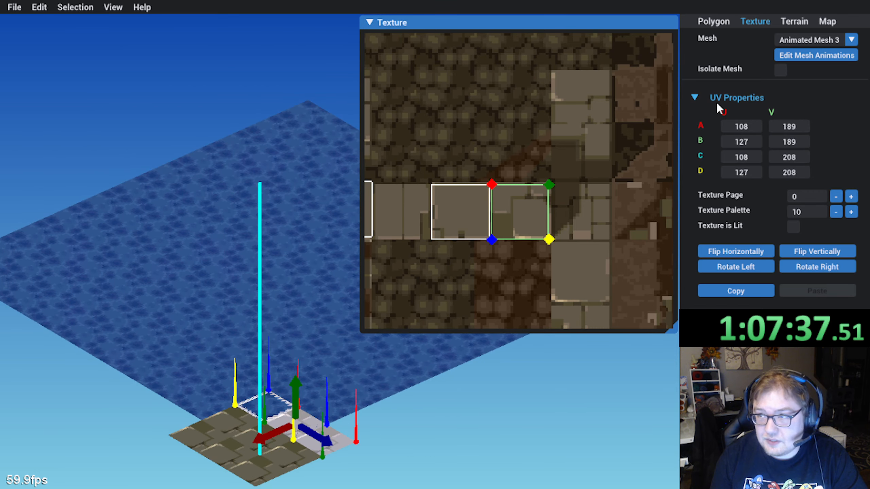
left_click(487, 401)
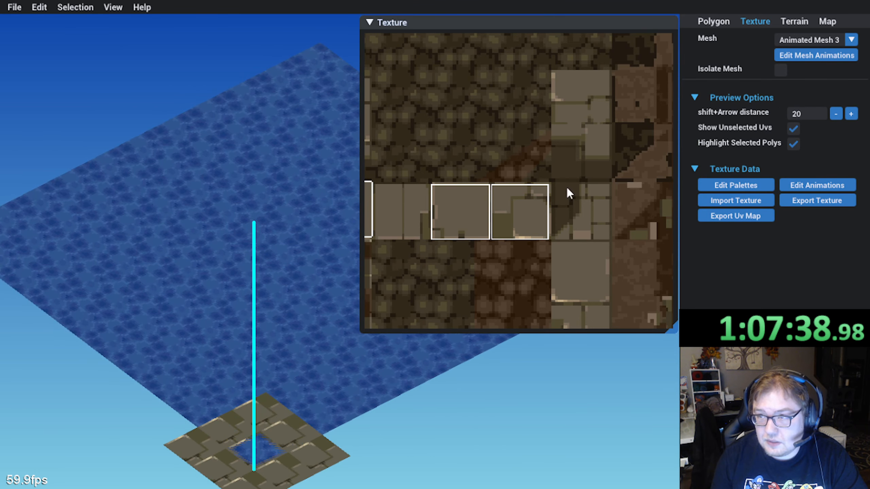
left_click(814, 54)
left_click(369, 22)
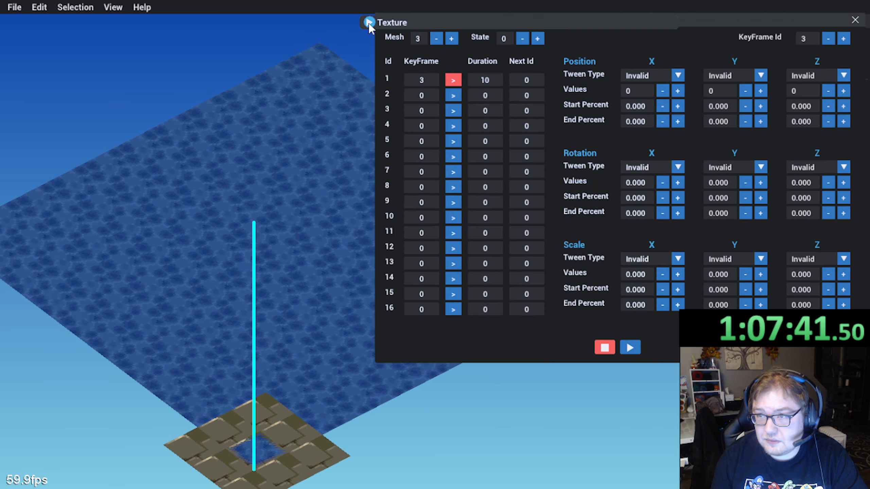
left_click_drag(498, 21, 145, 24)
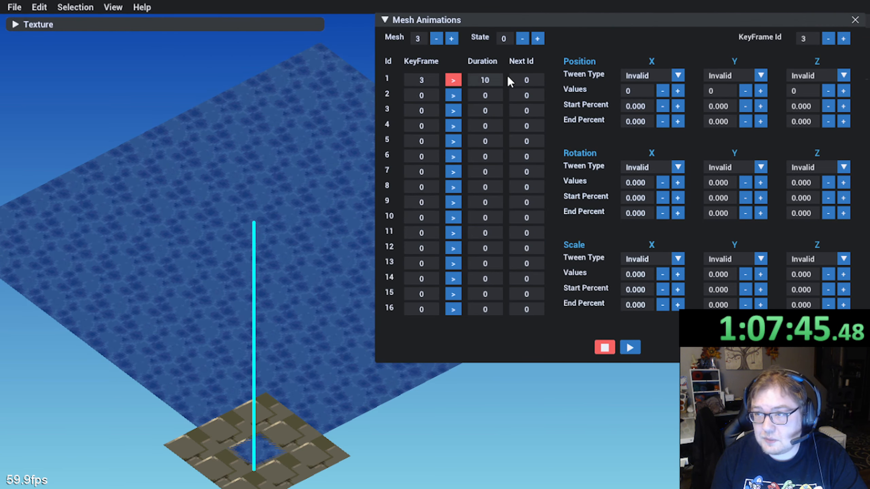
left_click(539, 81)
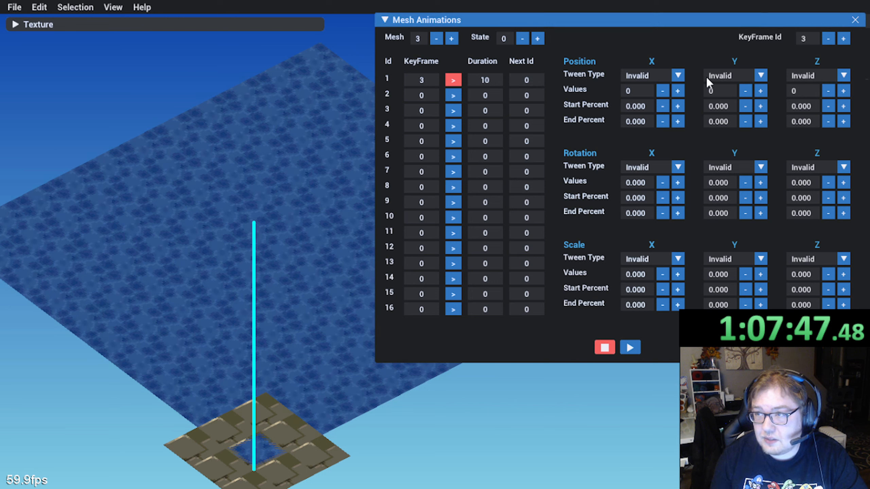
Step: Set the position tween type of keyframe 3 to Tween To for X, Y and Z
left_click(677, 75)
left_click(668, 92)
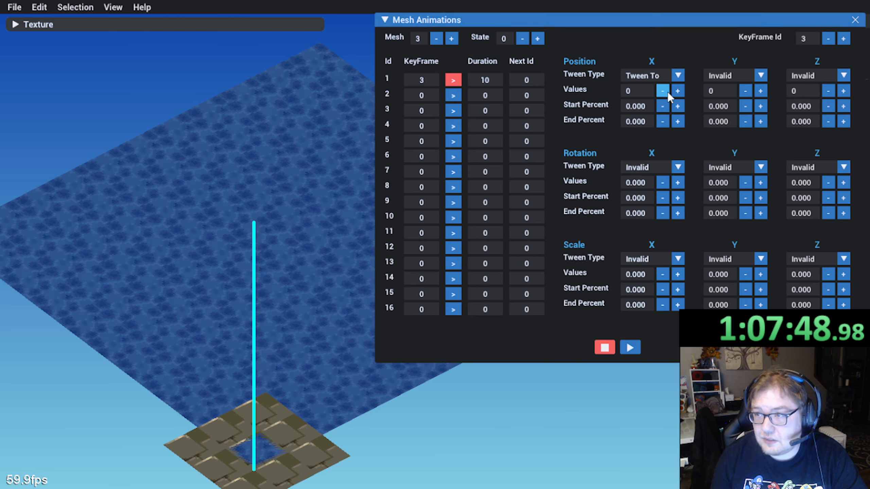
left_click(747, 76)
left_click(725, 88)
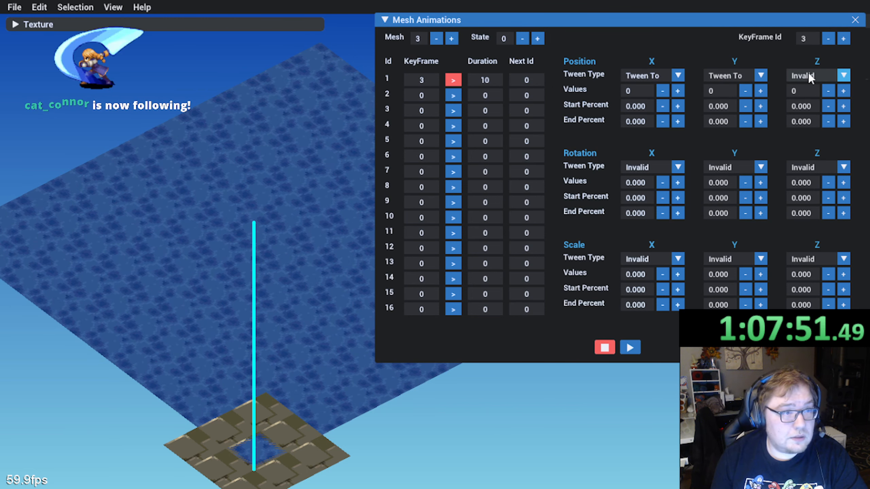
left_click(809, 76)
left_click(815, 93)
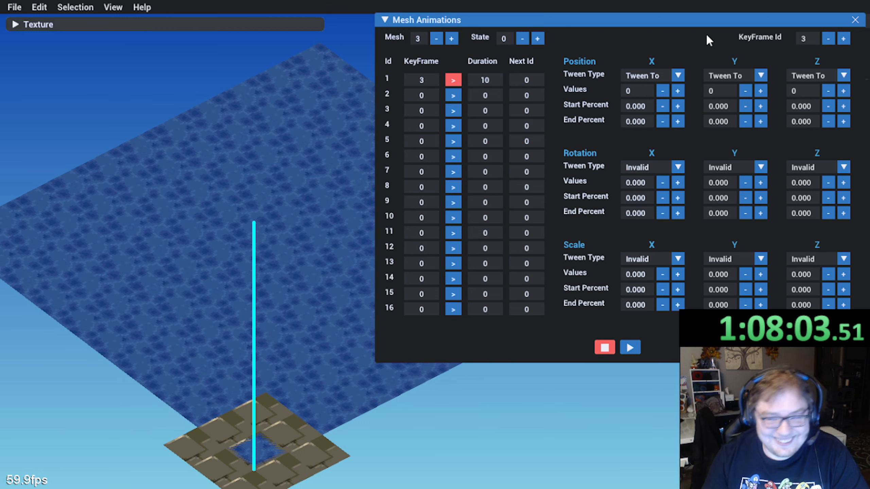
Step: Set the scale tween type of keyframe 3 to Tween To for X, Y and Z
middle_click_drag(253, 223, 232, 308)
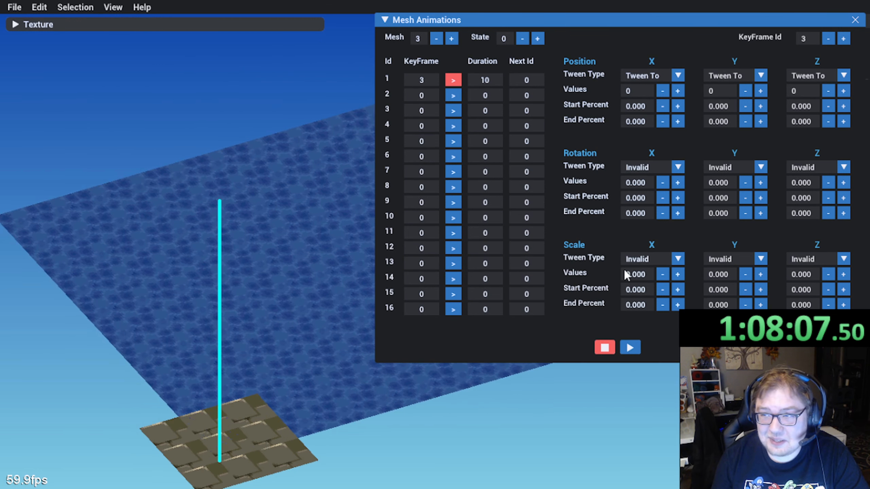
left_click(658, 259)
left_click(636, 275)
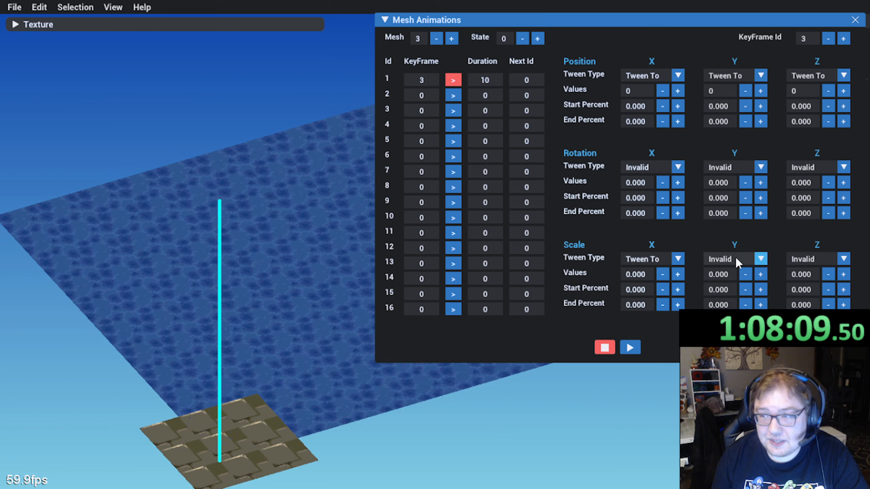
left_click(737, 259)
left_click(744, 274)
left_click(814, 255)
left_click(816, 273)
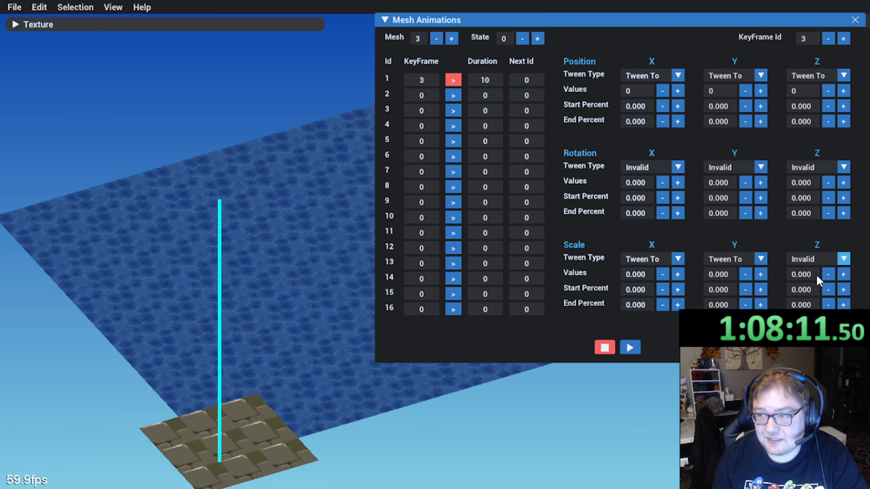
Step: Set the scale values of keyframe 3 to 1 on X, Y and Z
left_click(626, 278)
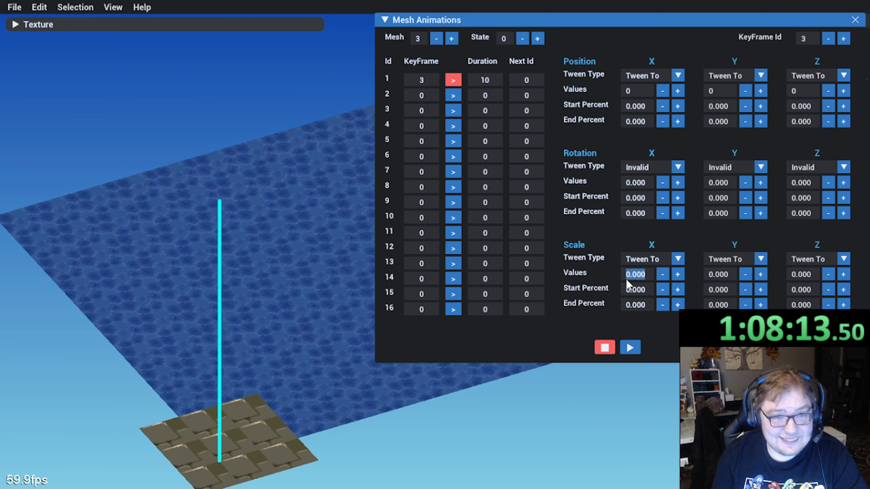
type("1")
key("Tab")
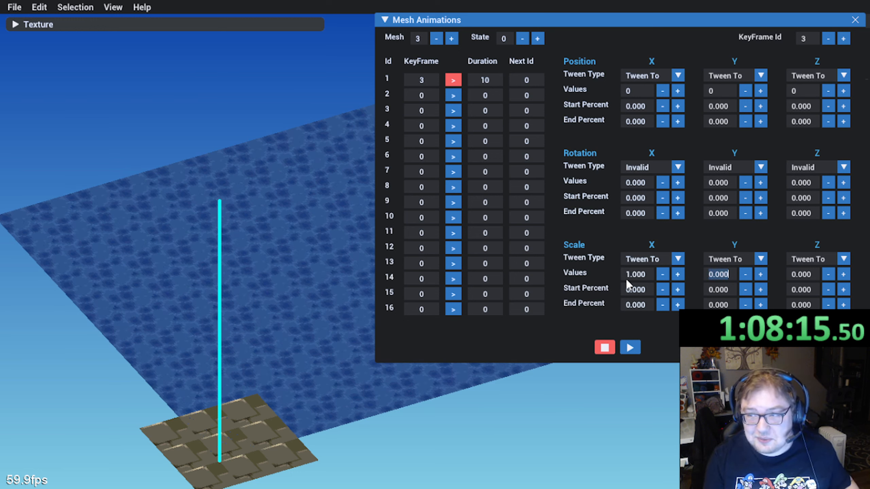
type("1")
key("Tab")
type("1")
key("Tab")
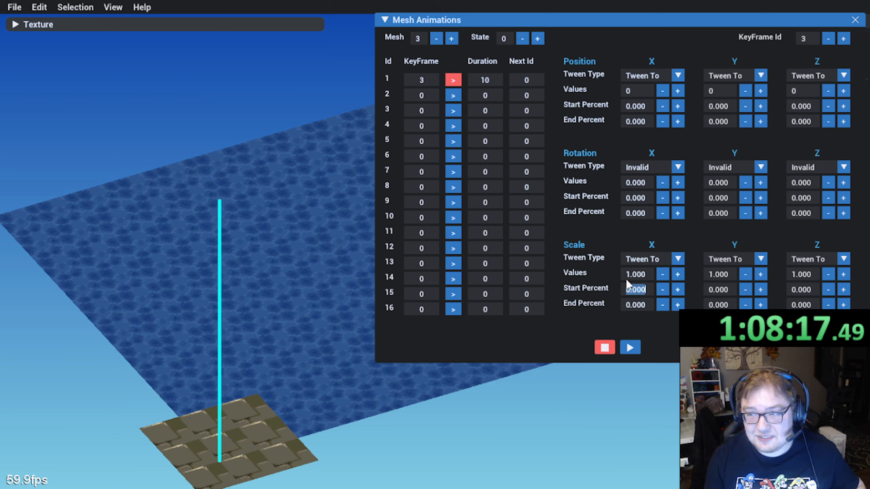
Step: Play the mesh animations and view the stone platform at the map corner
left_click(630, 348)
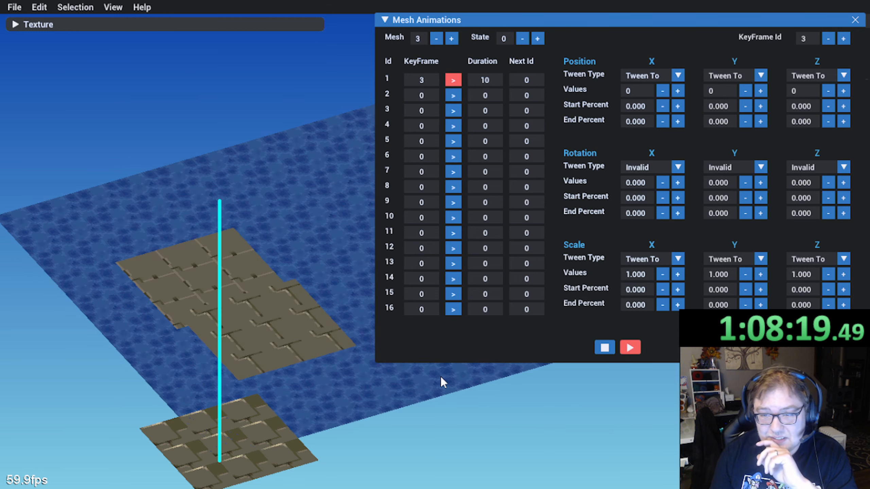
scroll(322, 405, "down", 3)
middle_click_drag(322, 405, 296, 395)
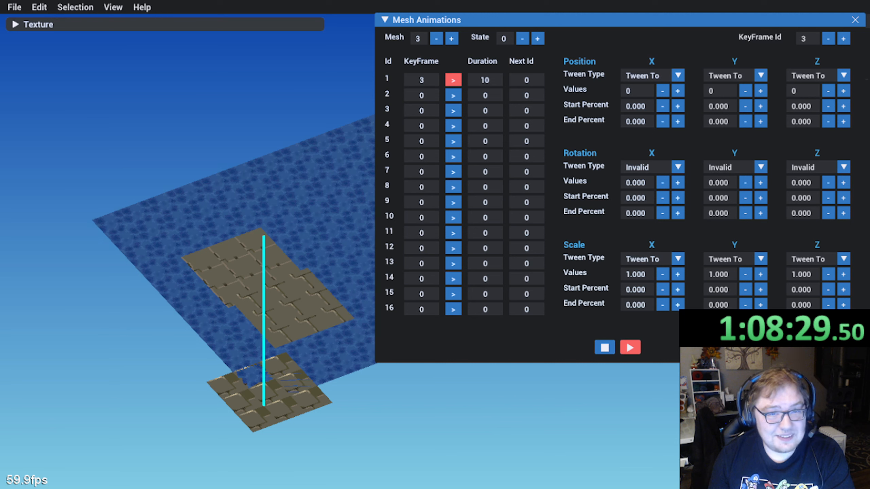
Step: Save the map with the new stone platform and its keyframe settings
left_click(14, 7)
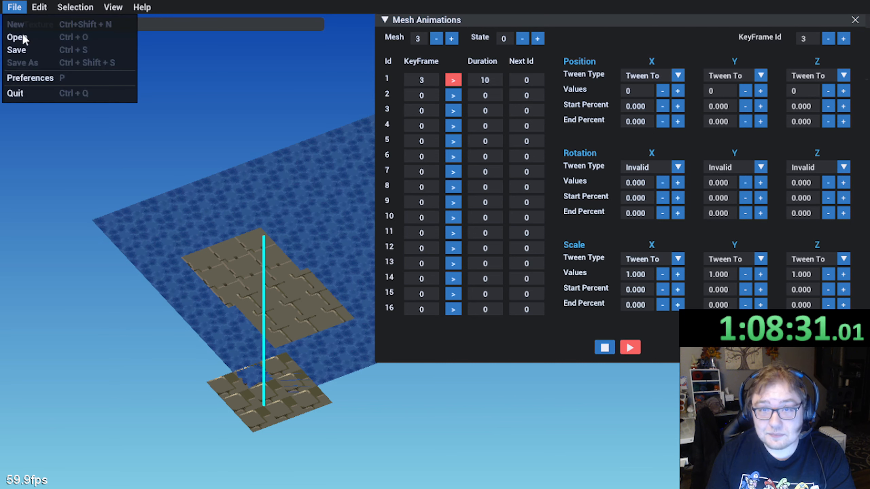
left_click(32, 51)
right_click_drag(93, 217, 95, 240)
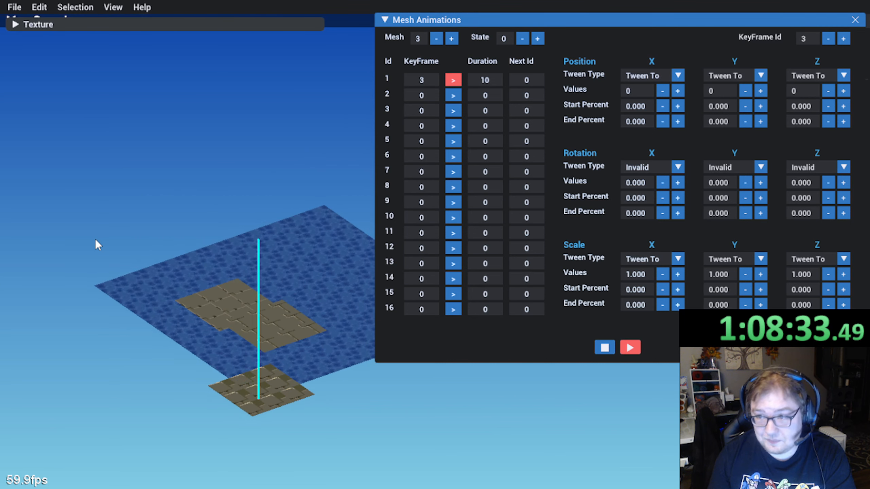
right_click_drag(161, 215, 214, 177)
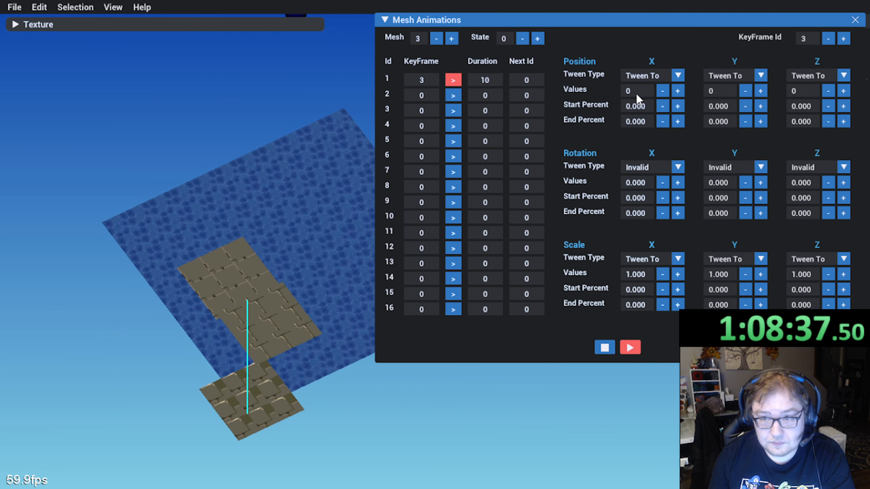
Step: Set keyframe 3's position values to 56 on X and 224 on Z
right_click_drag(298, 257, 275, 283)
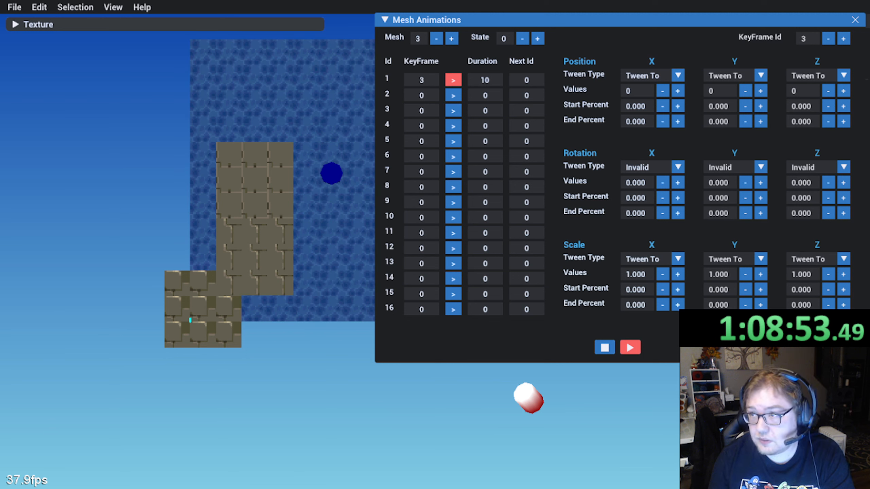
key("BackSpace")
type("224")
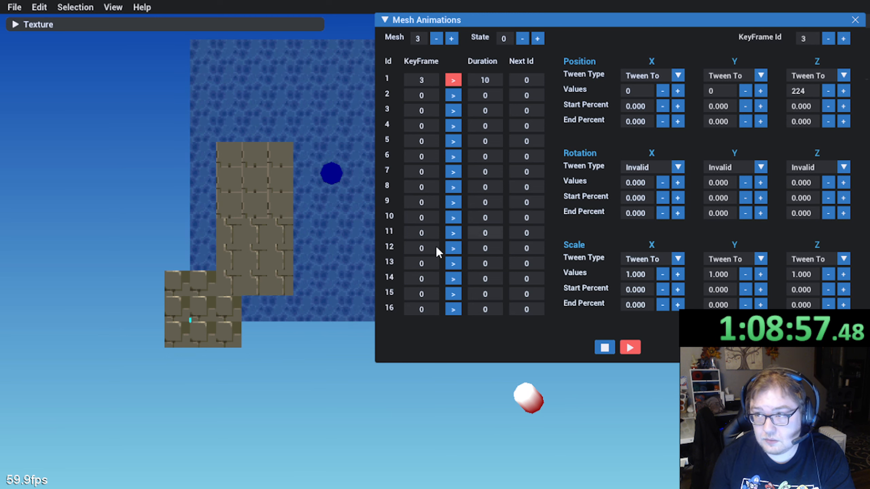
middle_click_drag(304, 291, 276, 279)
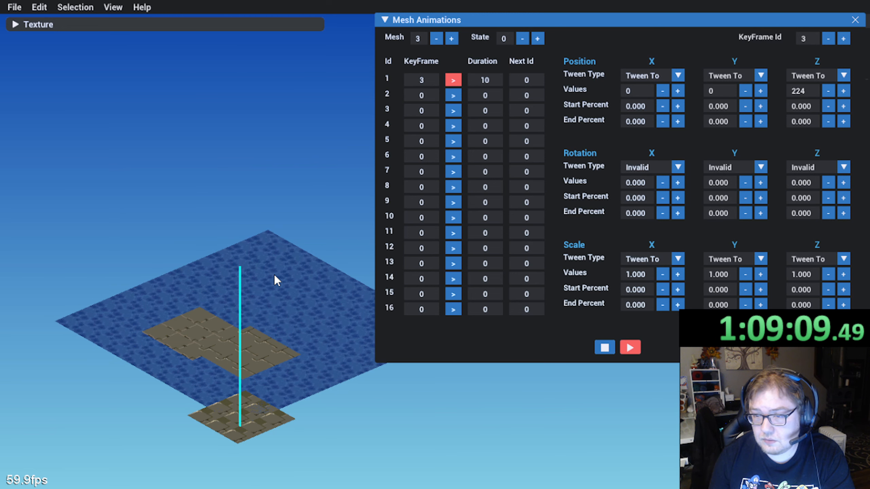
left_click_drag(634, 24, 634, 79)
middle_click_drag(334, 236, 294, 239)
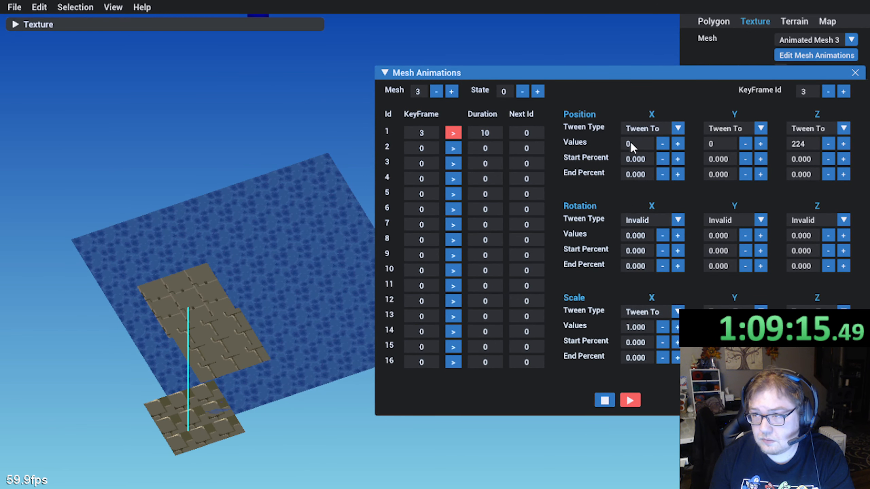
type("56")
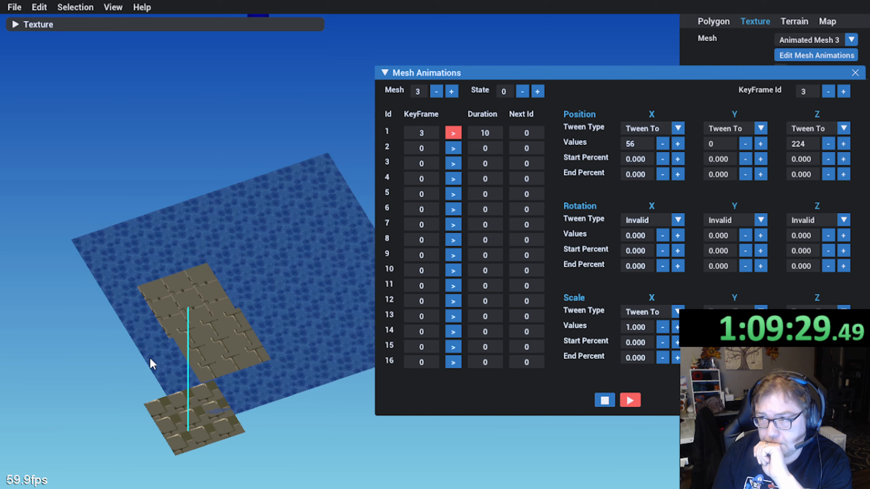
Step: Replay mesh 3's animation and examine where the moving stone tile ends up relative to the platform
middle_click_drag(150, 357, 132, 349)
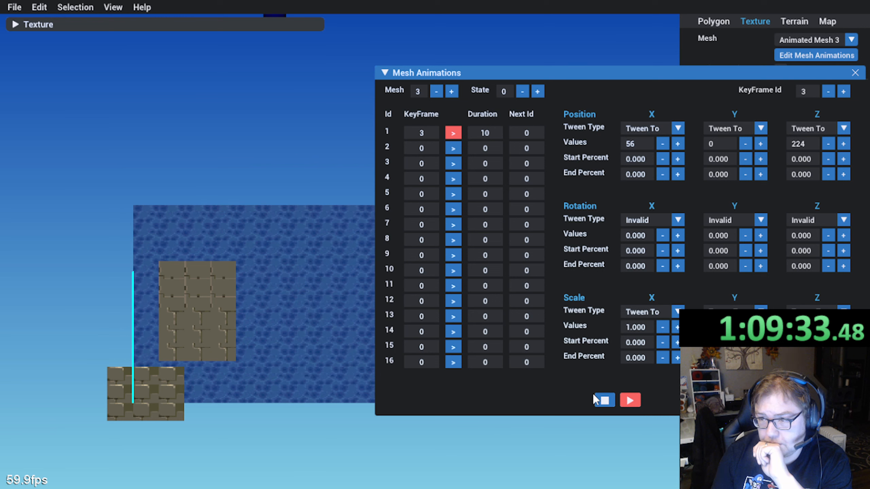
left_click(604, 402)
left_click(638, 406)
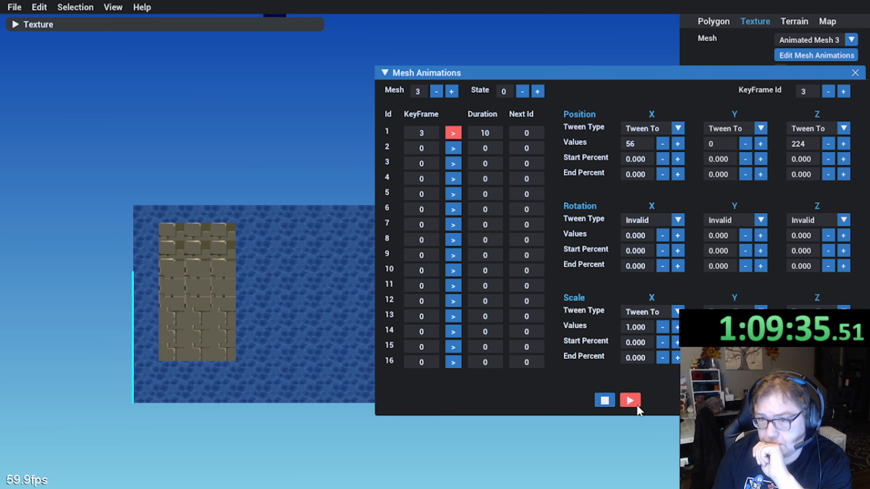
middle_click_drag(144, 377, 242, 404)
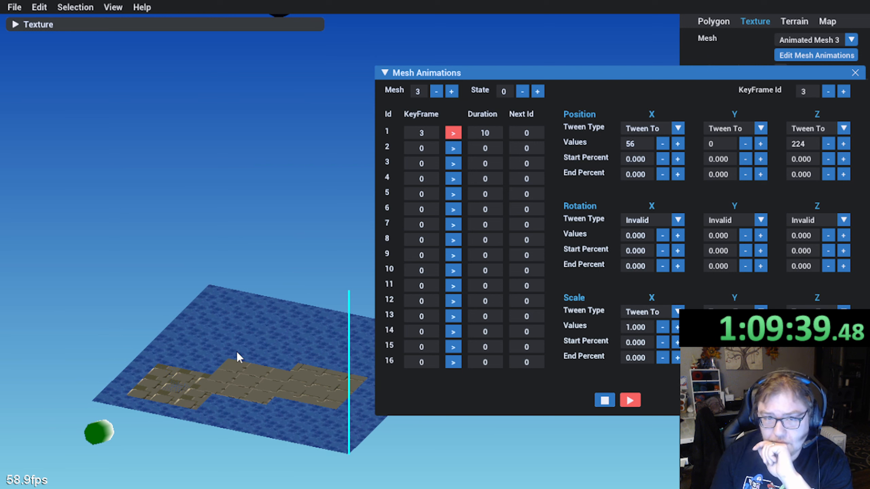
middle_click_drag(238, 353, 263, 347)
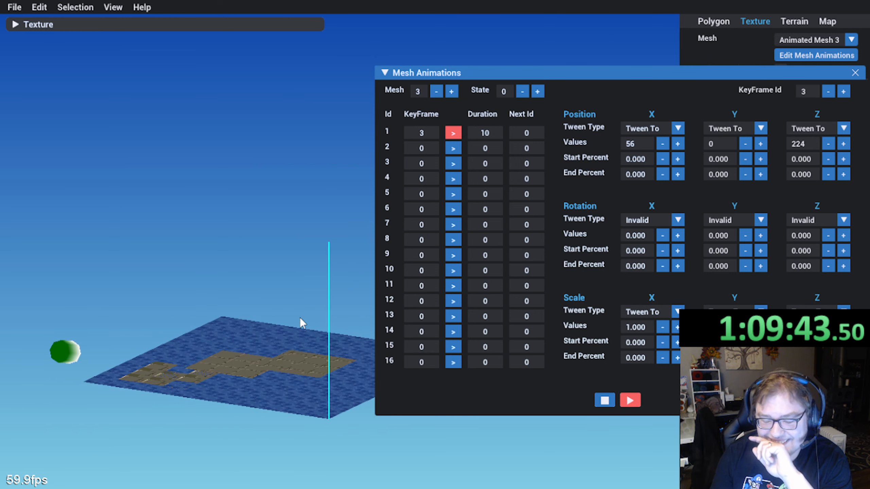
Step: Set keyframe 3's Y position to 11 and replay the animation to check the tile's height
left_click(761, 144)
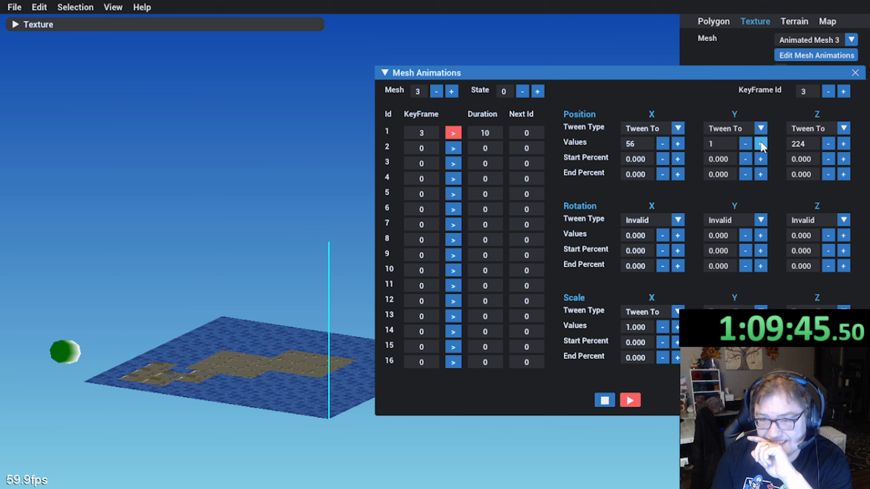
left_click(760, 144)
left_click(761, 143)
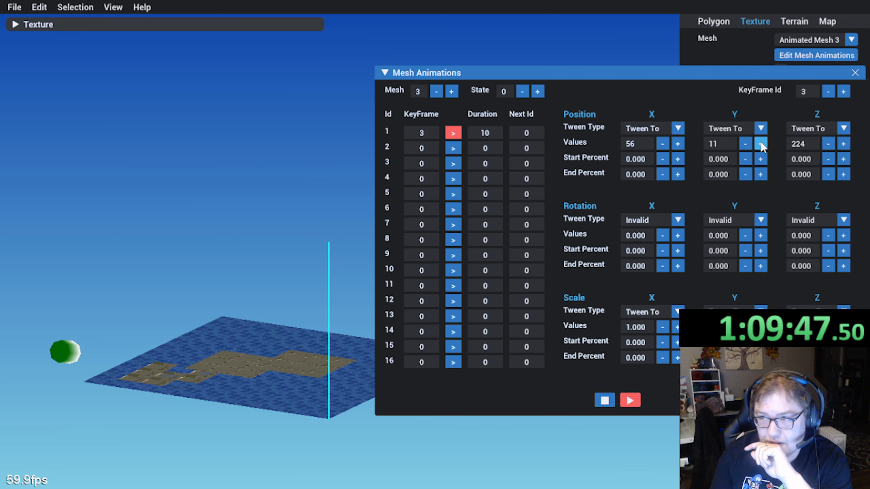
middle_click_drag(217, 333, 223, 340)
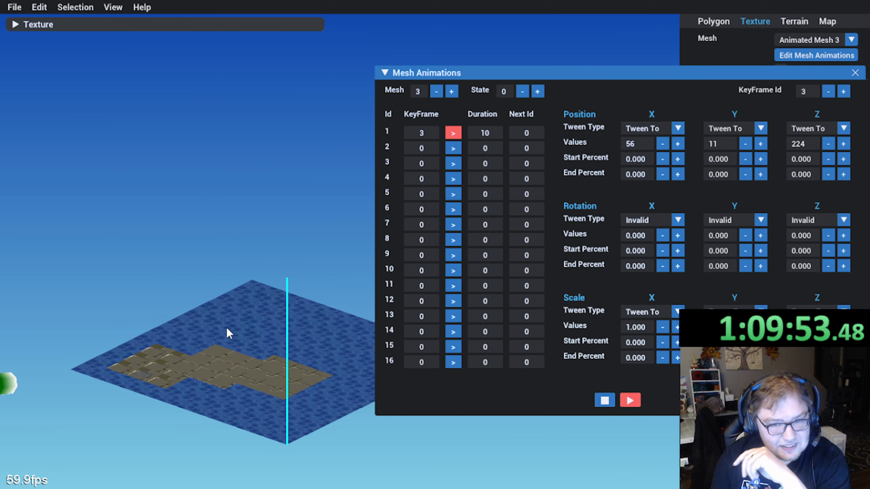
middle_click_drag(227, 327, 178, 311)
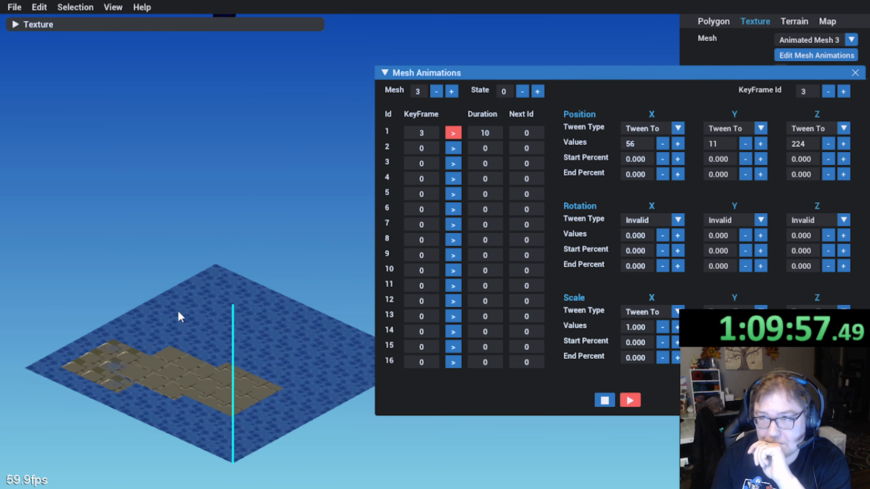
left_click(604, 401)
left_click(630, 400)
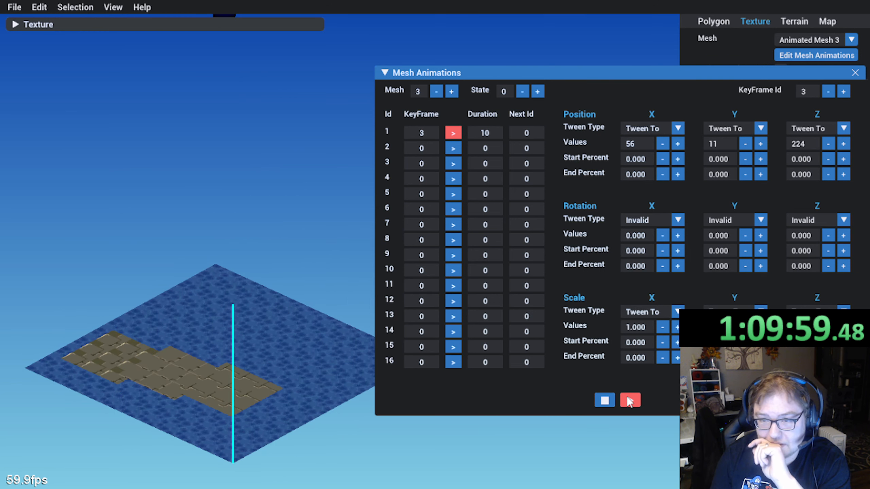
middle_click_drag(215, 424, 248, 377)
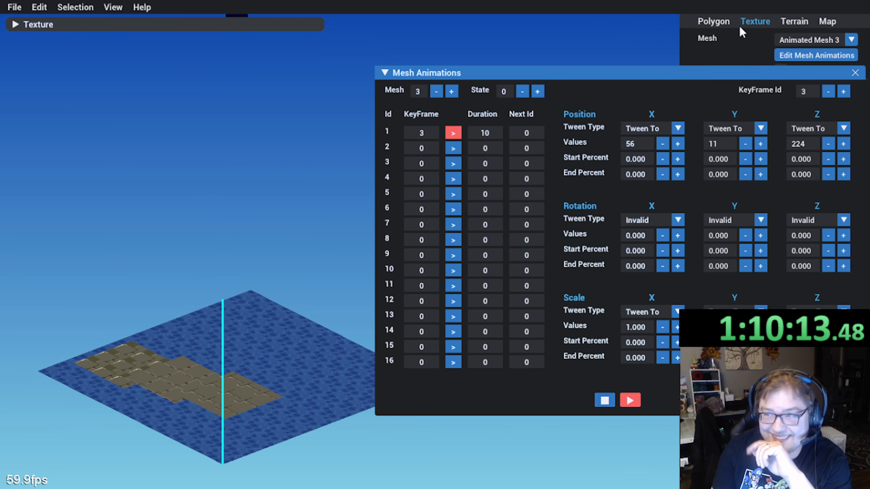
Step: Check the positions of the preceding keyframes and set keyframe 3's Y position to 36
left_click_drag(696, 71, 693, 16)
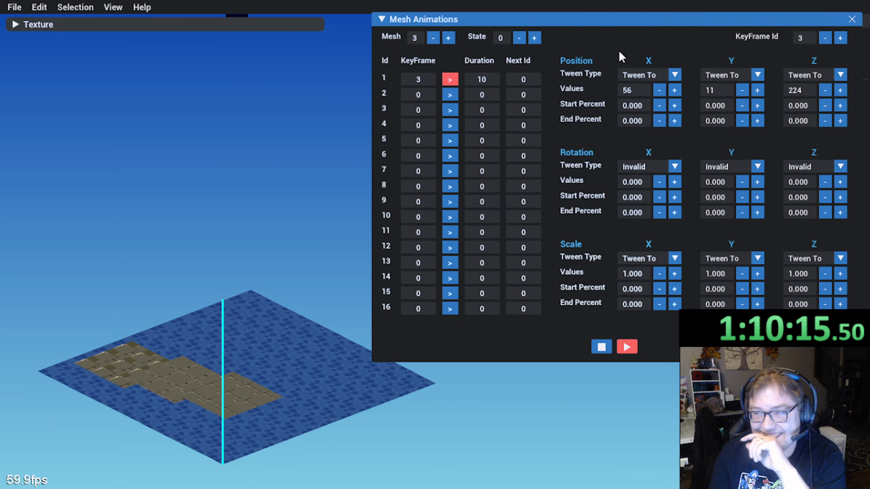
middle_click_drag(214, 321, 222, 302)
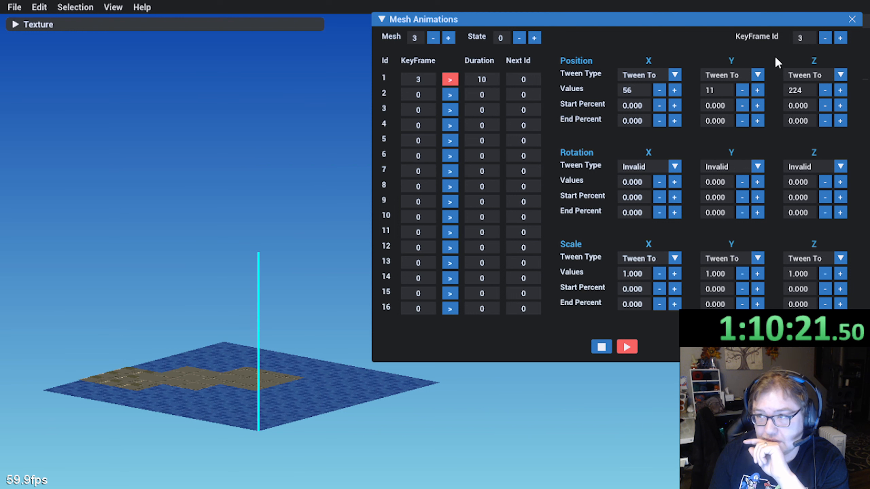
left_click(825, 38)
left_click(825, 38)
double_click(840, 39)
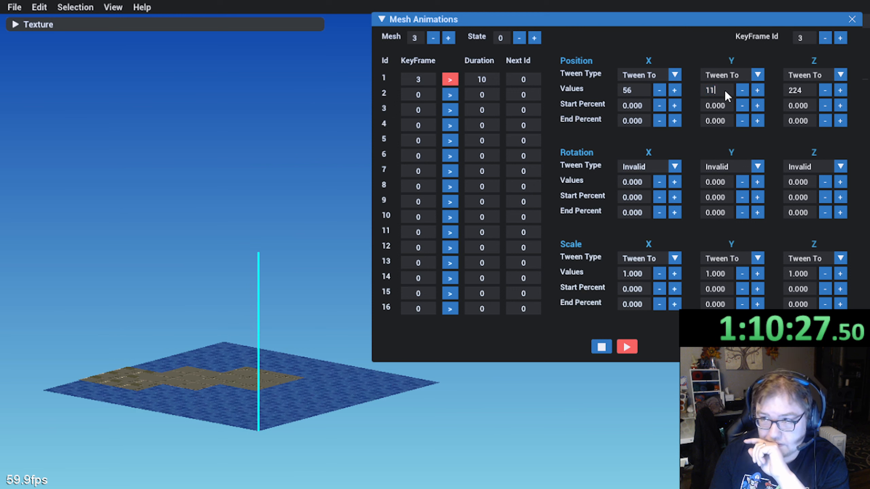
key("BackSpace")
key("BackSpace")
type("36")
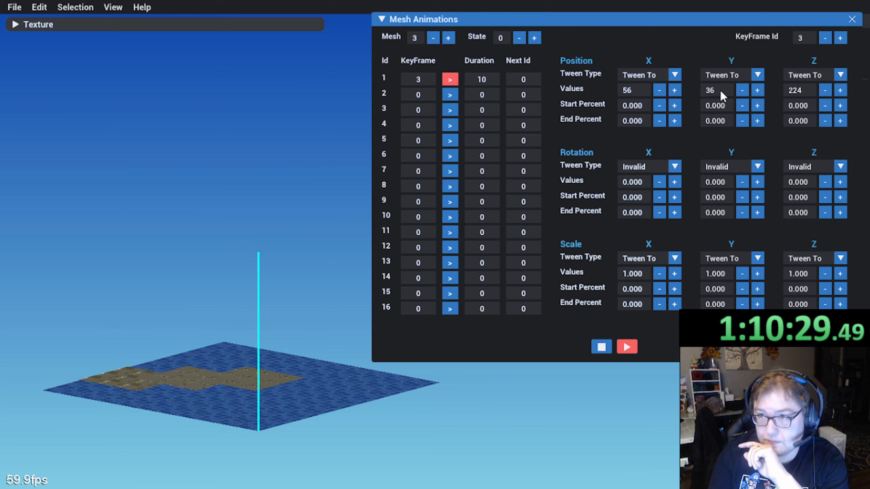
Step: Set the Next Id of entry 1 in state 0 to 3 and replay the animation
left_click(528, 80)
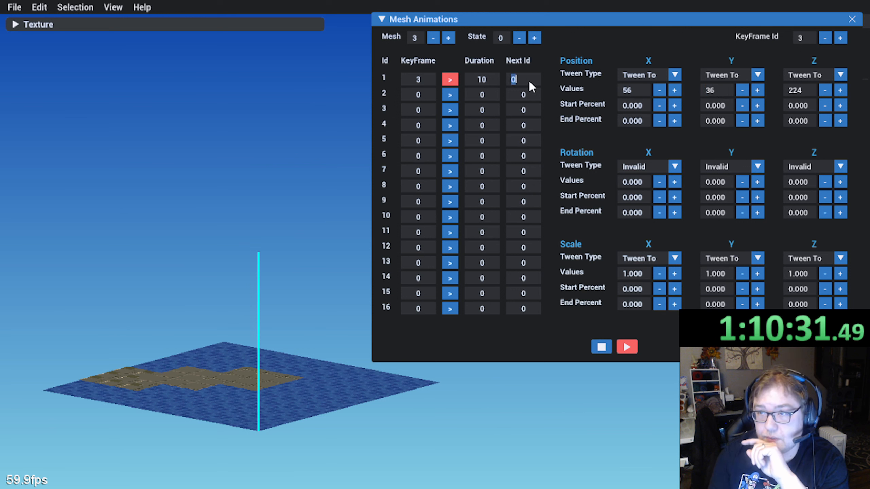
type("3")
key("Return")
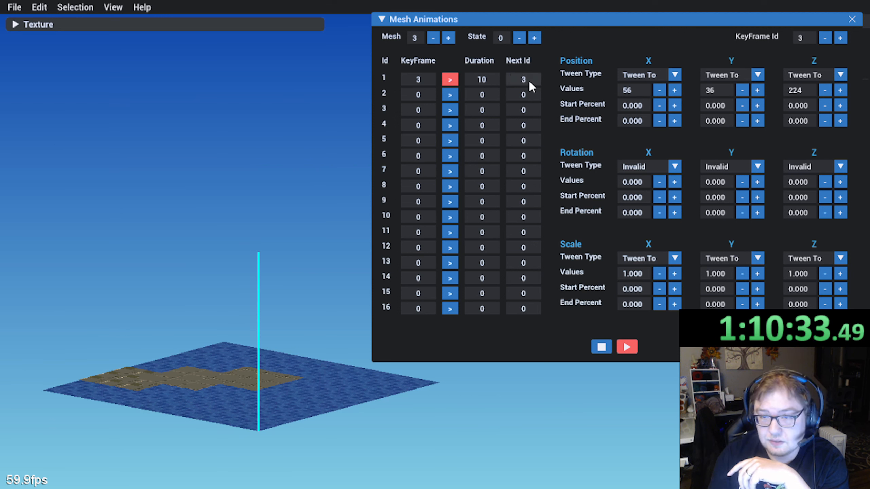
left_click(603, 347)
left_click(625, 349)
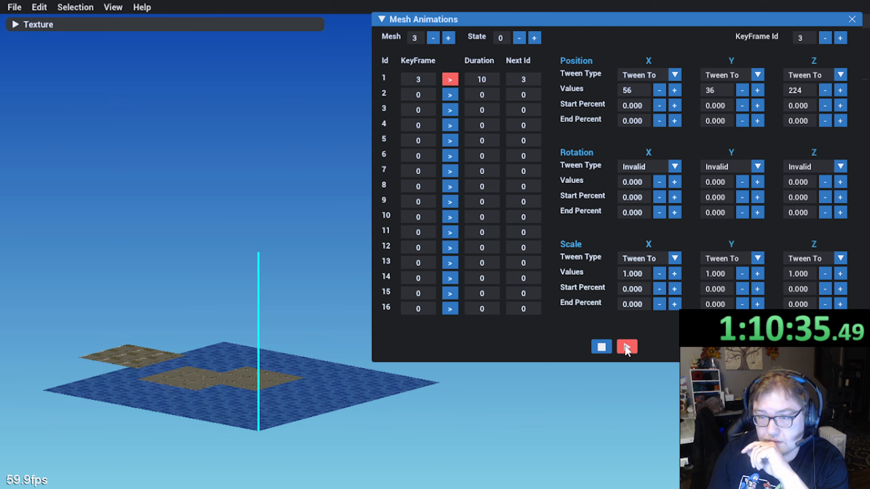
Step: Try lowering keyframe 3's Y position to -6
left_click(742, 90)
left_click(742, 90)
left_click(744, 90)
left_click(743, 90)
left_click(744, 90)
left_click(743, 90)
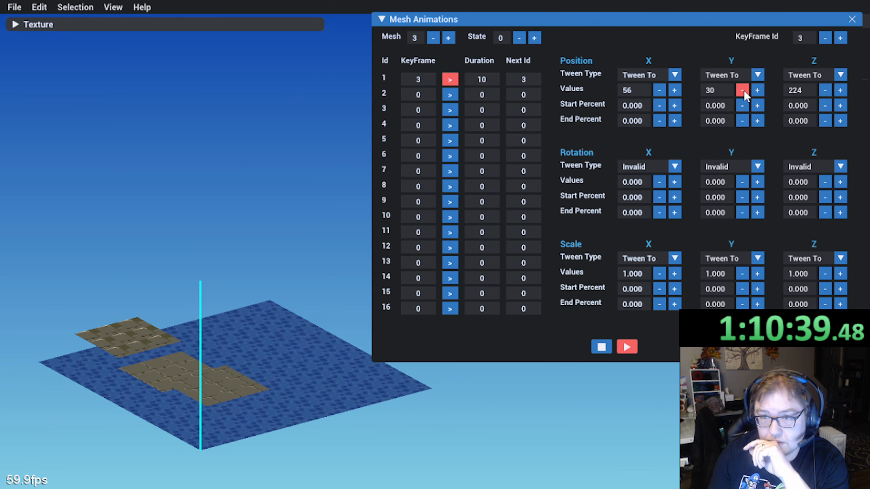
left_click(742, 90)
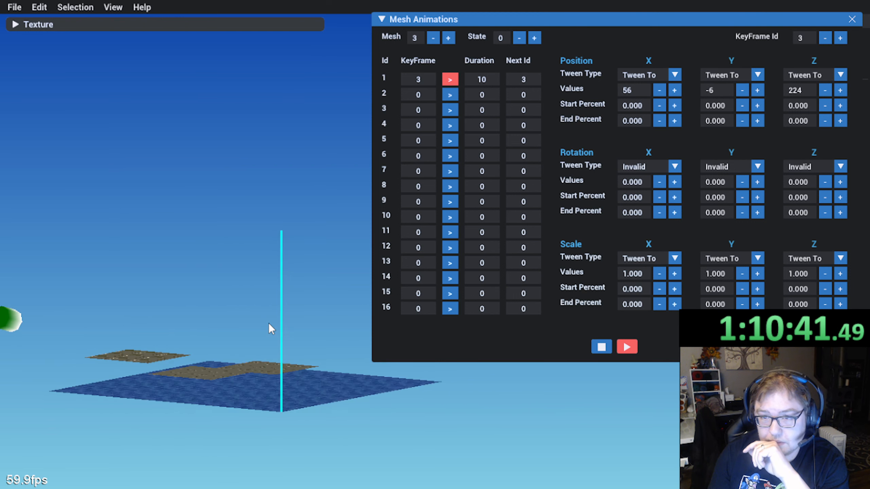
Step: Return keyframe 3's Y position to 36, replay the animation and inspect the raised tile from several angles
left_click(711, 90)
type("36")
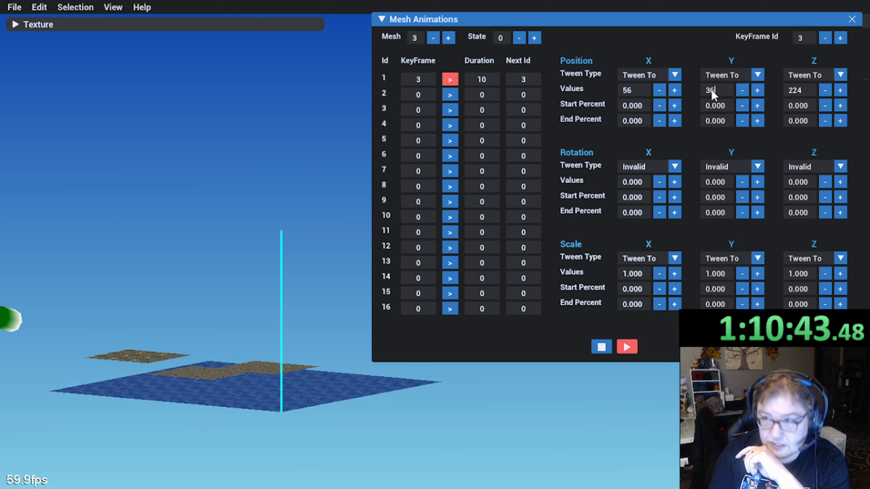
left_click(602, 347)
left_click(630, 347)
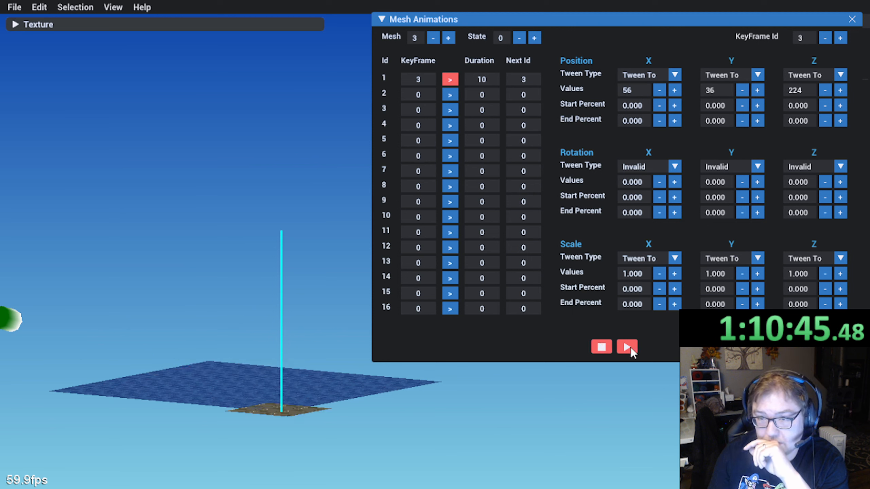
mouse_move(380, 424)
middle_mouse_down()
mouse_move(360, 476)
mouse_move(289, 467)
mouse_move(279, 440)
mouse_move(201, 432)
mouse_move(217, 401)
mouse_move(238, 399)
middle_mouse_up()
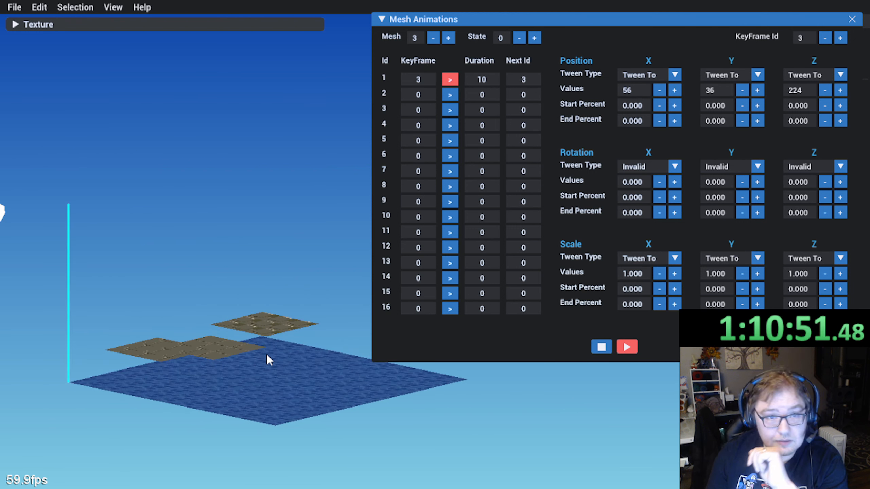
middle_click_drag(267, 355, 331, 349)
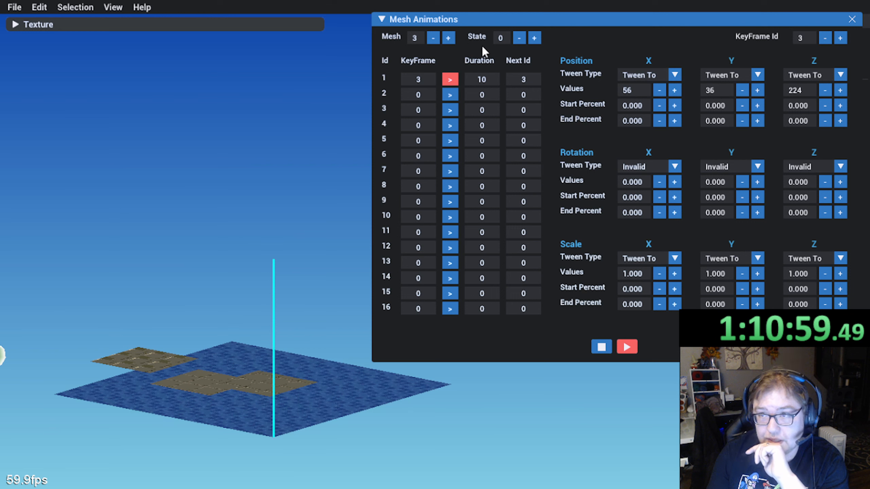
Step: In state 1 of mesh 3, set entry 1 to keyframe 3 with duration 1 and Next Id 2
left_click(535, 39)
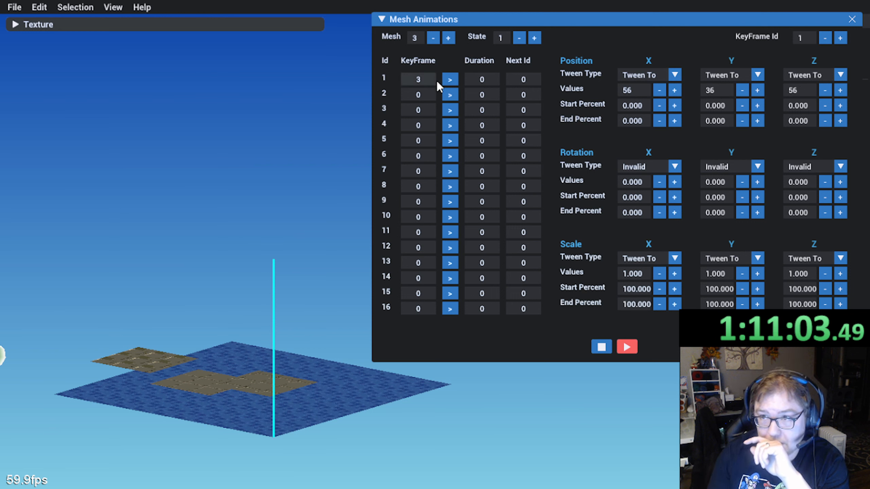
type("3")
key("Return")
double_click(490, 82)
key("Return")
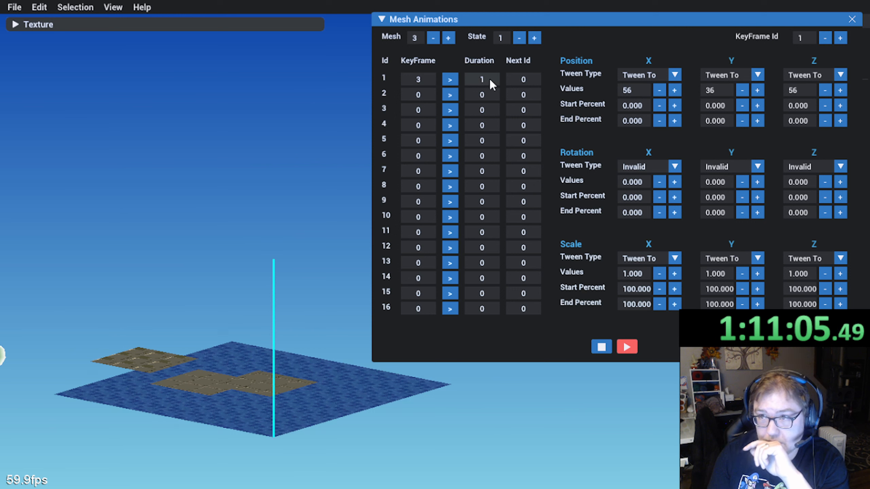
double_click(533, 81)
type("2")
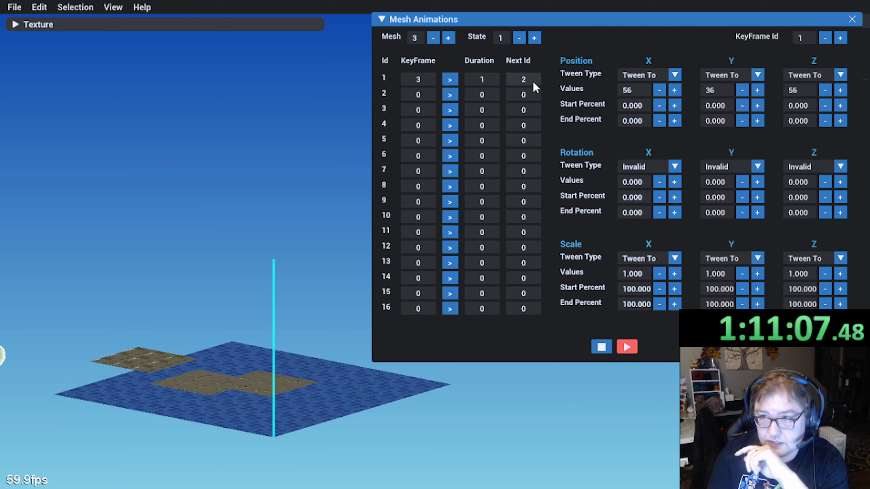
key("Return")
Step: Set entry 2 of state 1 to keyframe 11 with a duration of 100
type("11")
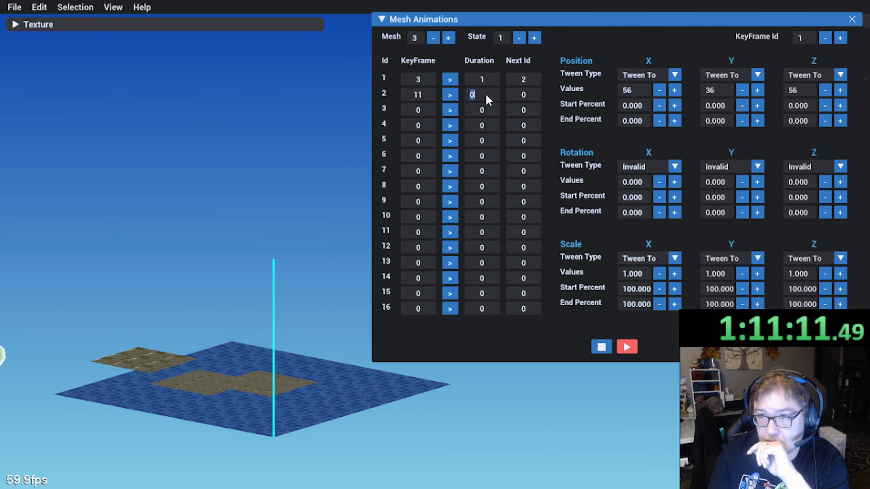
type("100")
key("Return")
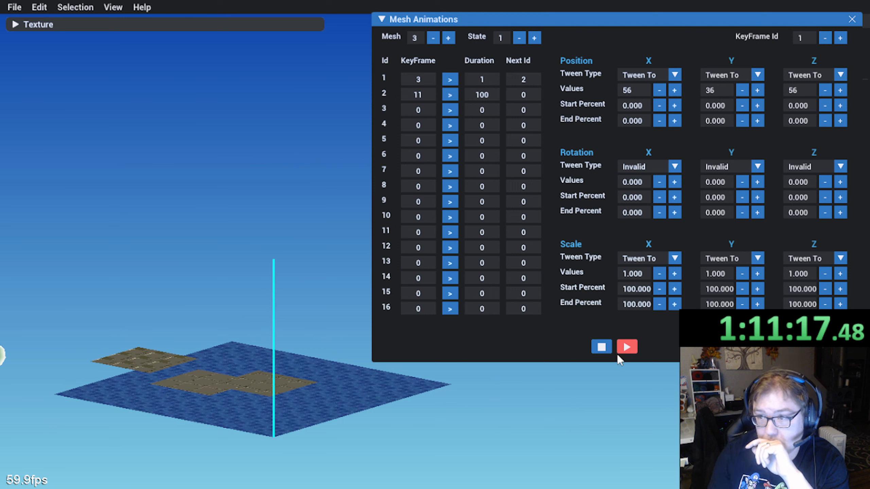
Step: Step through the keyframes up to keyframe 11 and examine its Y position tween and the tiles from several angles
left_click(840, 37)
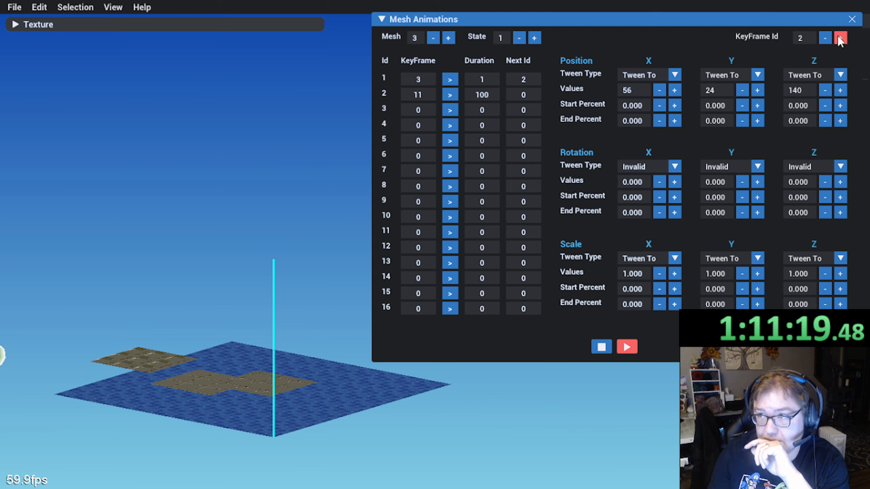
left_click(840, 38)
left_click(841, 37)
left_click(840, 38)
left_click(841, 38)
left_click(840, 38)
left_click(840, 38)
left_click(841, 37)
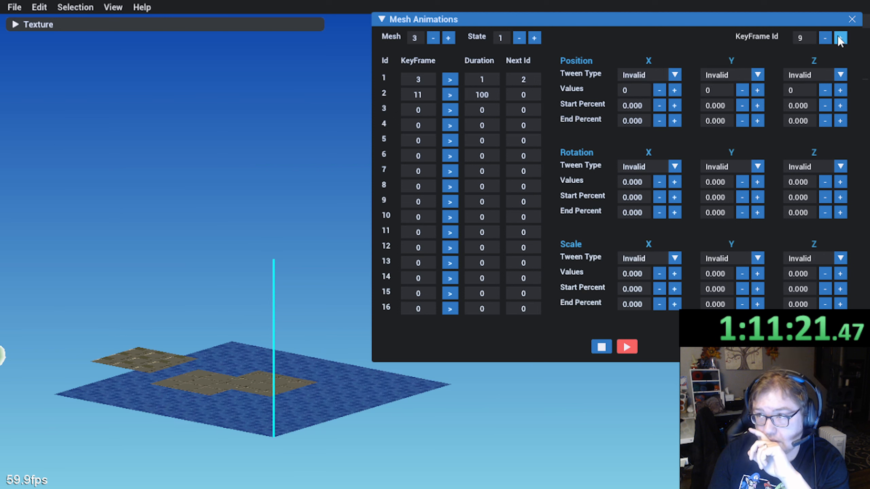
left_click(840, 37)
left_click(839, 38)
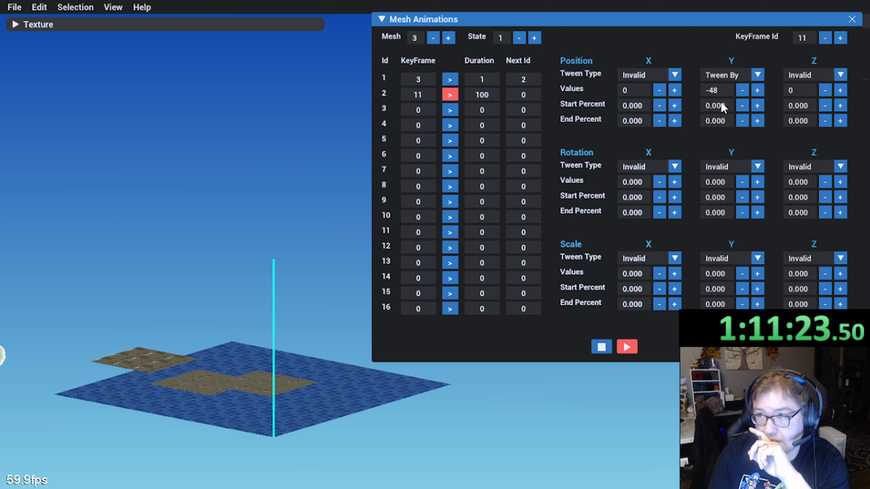
middle_click_drag(325, 384, 140, 444)
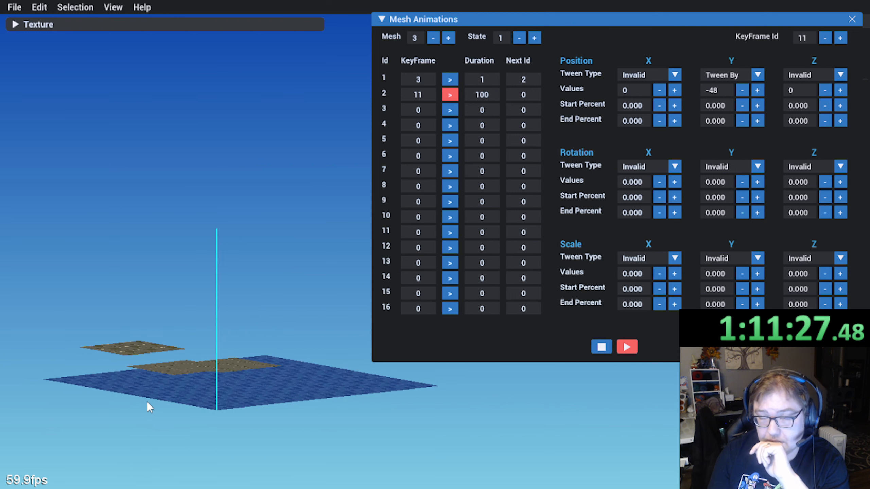
middle_click_drag(146, 401, 170, 381)
middle_click_drag(195, 339, 201, 285)
Step: In state 0 of mesh 3, set the Next Id of entry 1 to 1
left_click(519, 37)
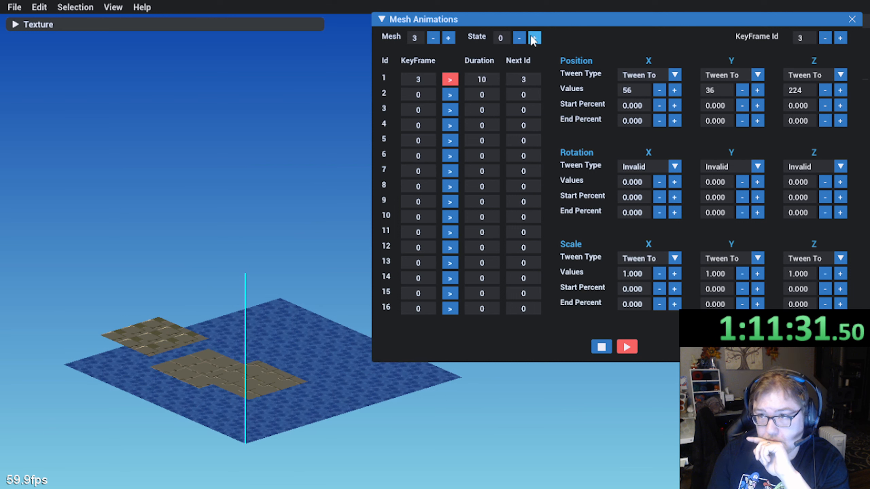
left_click(535, 38)
left_click(520, 38)
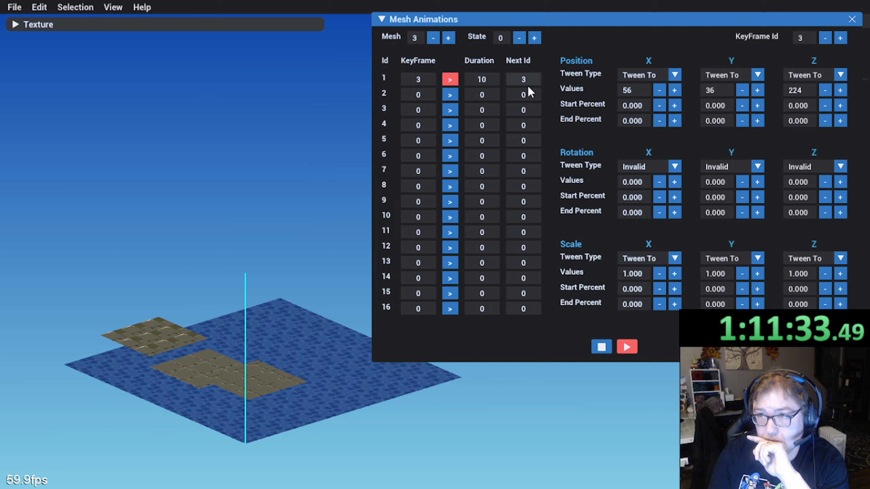
left_click(528, 79)
type("1")
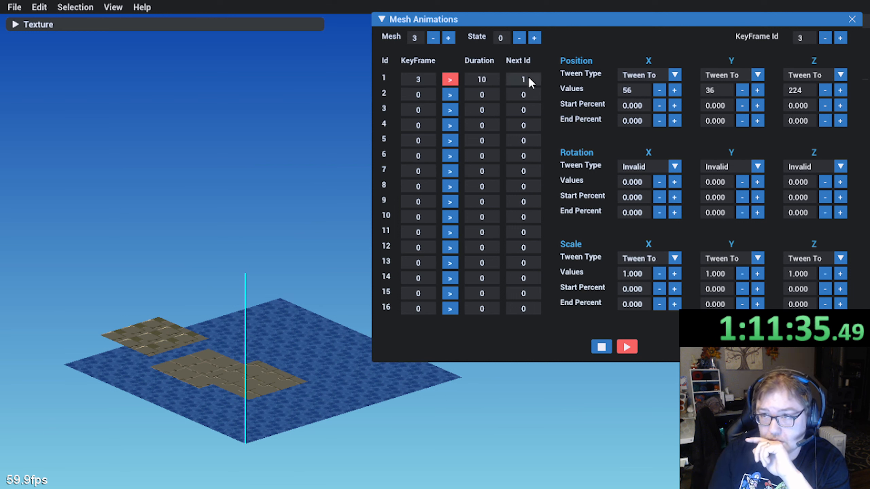
Step: Try lowering keyframe 3's Y position to 22, replay the animation, and return the value to 36
left_click(740, 90)
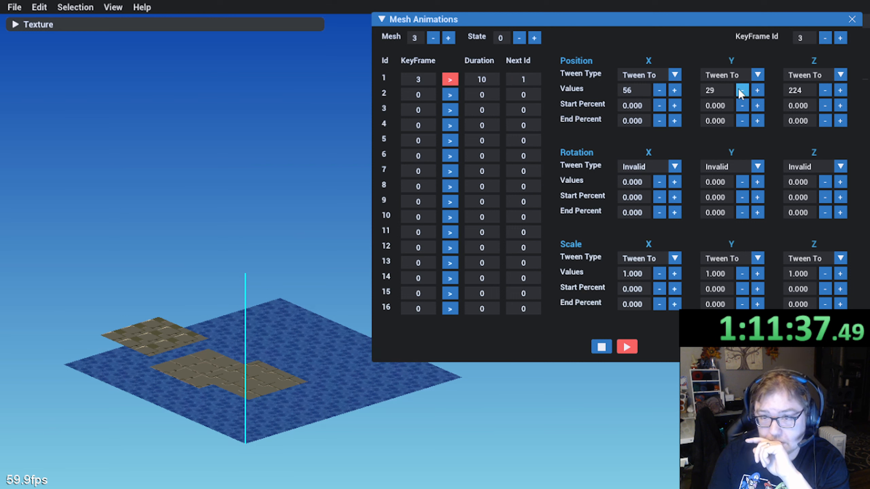
left_click(740, 90)
left_click(741, 90)
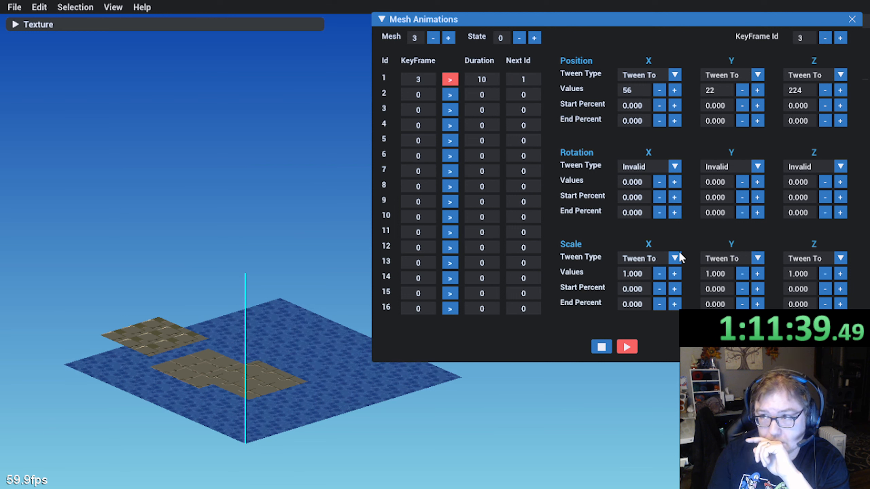
left_click(627, 348)
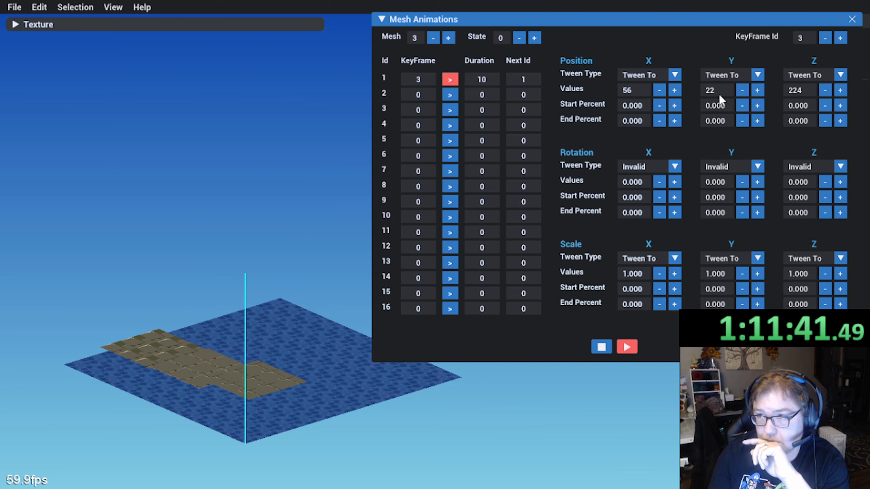
type("36")
key("Return")
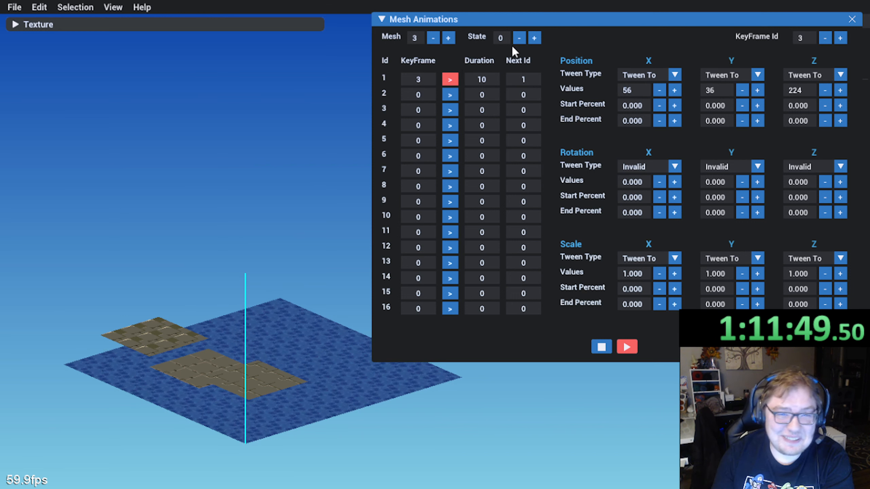
Step: Compare mesh 2's state 0 entry with mesh 3's and examine the height of the raised tile
left_click(433, 38)
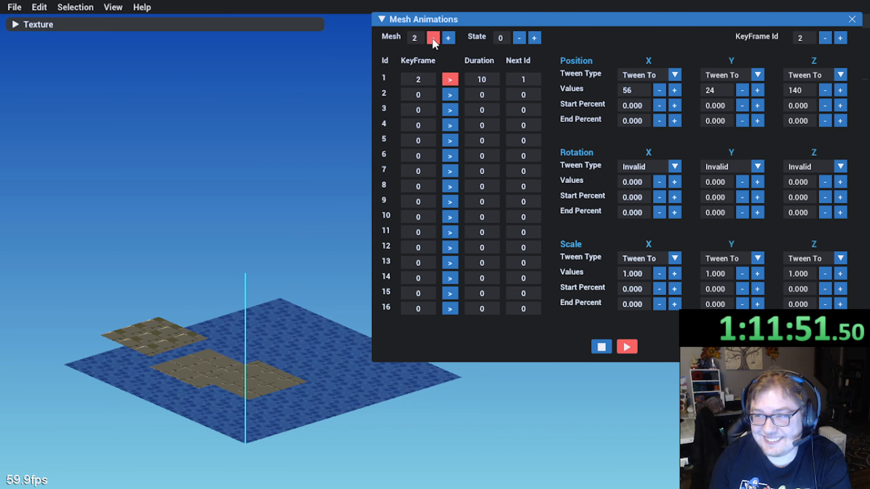
left_click(449, 39)
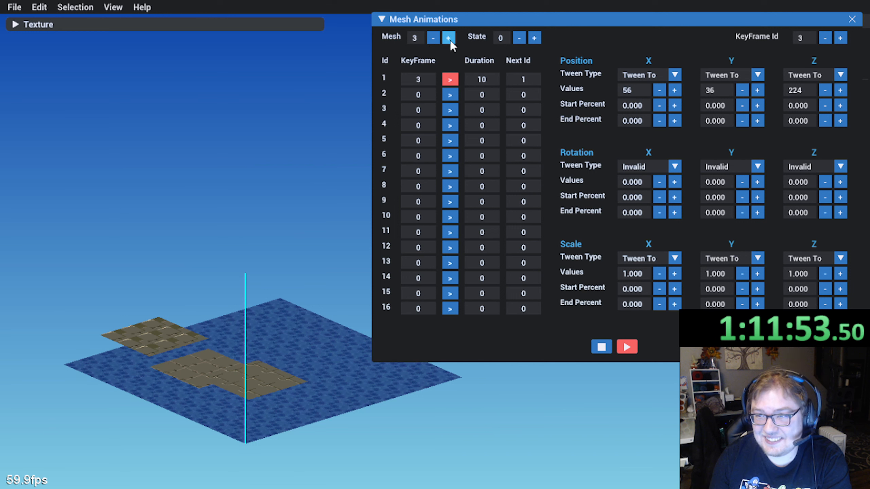
middle_click_drag(284, 333, 264, 312)
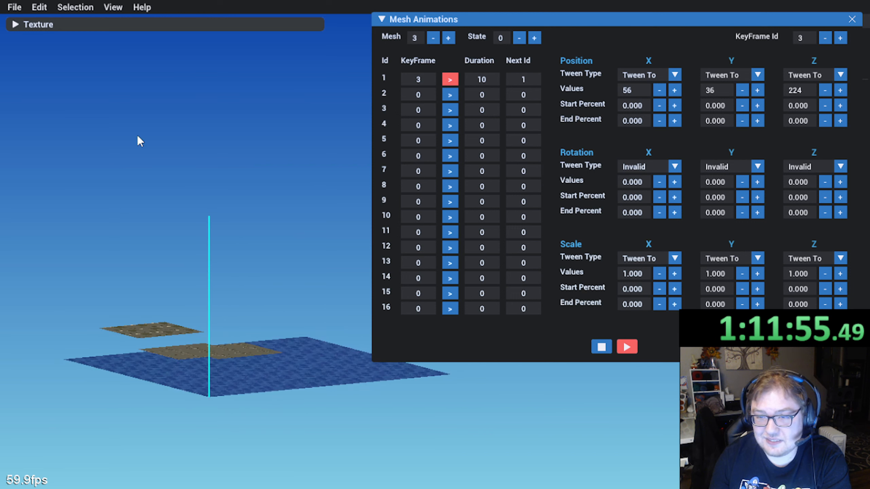
Step: Save the map with the current mesh animations
left_click(14, 7)
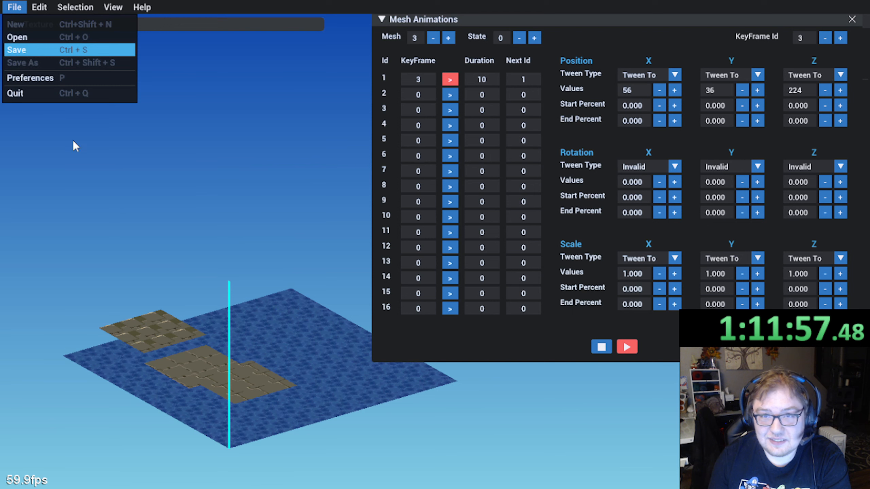
mouse_move(208, 284)
middle_mouse_down()
mouse_move(212, 271)
mouse_move(198, 298)
mouse_move(204, 288)
middle_mouse_up()
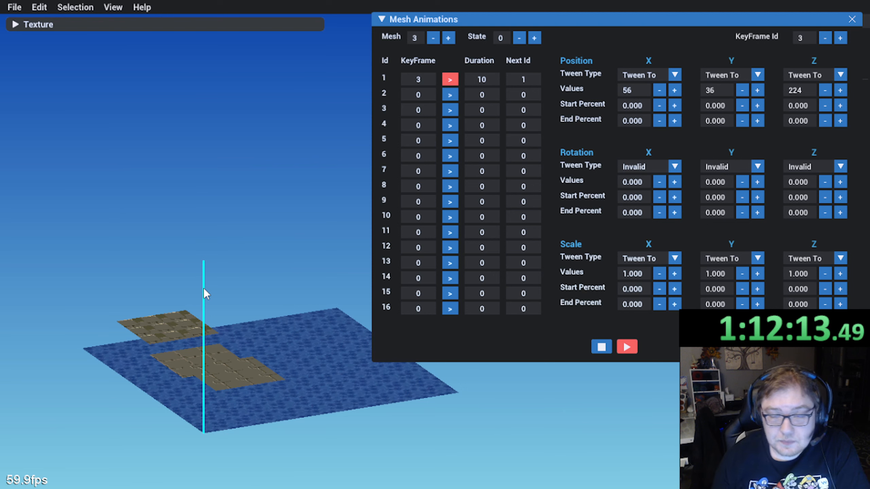
middle_click_drag(247, 250, 243, 303)
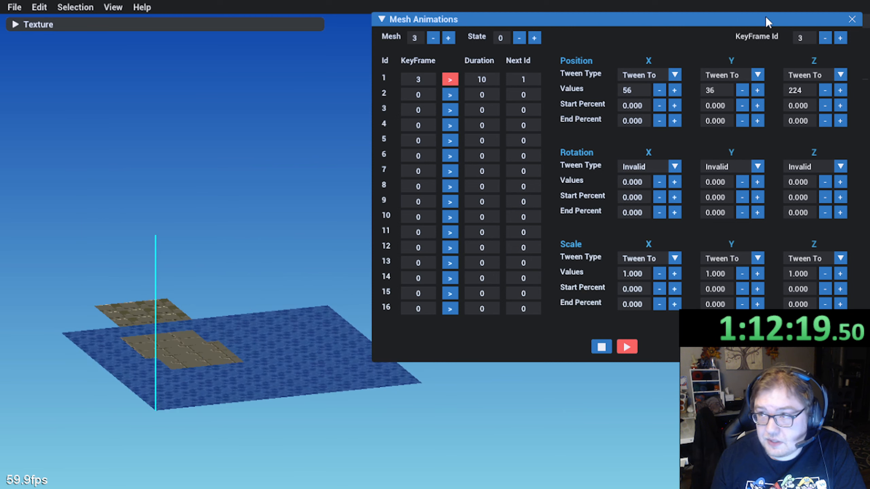
Step: Close the mesh animation settings, switch to polygon editing and make Animated Mesh 4 the active mesh
left_click(851, 21)
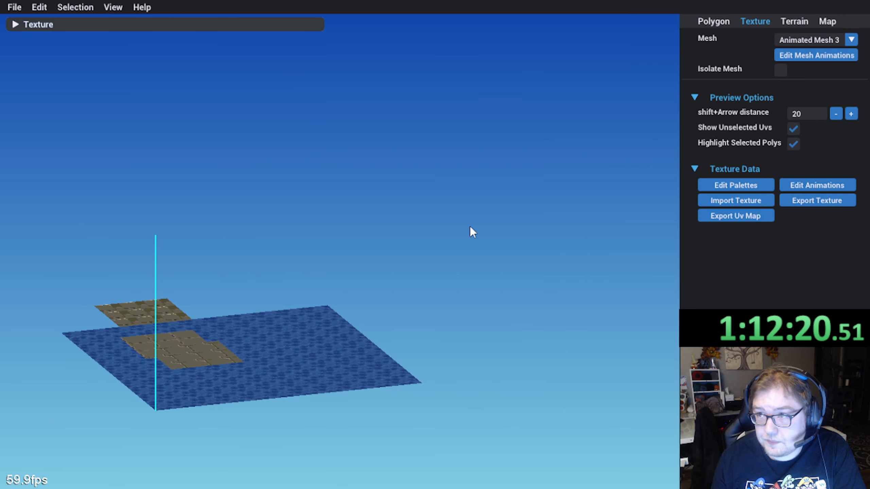
left_click(713, 21)
middle_click_drag(286, 233, 250, 337)
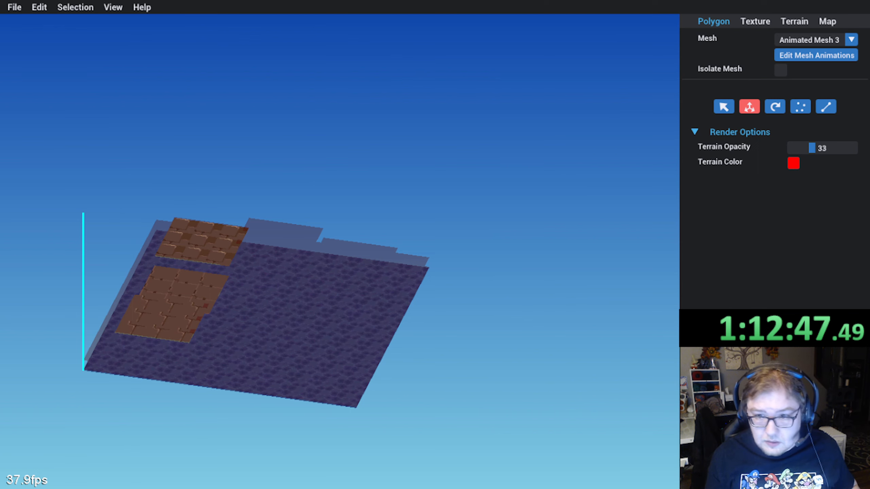
middle_click_drag(304, 335, 279, 333)
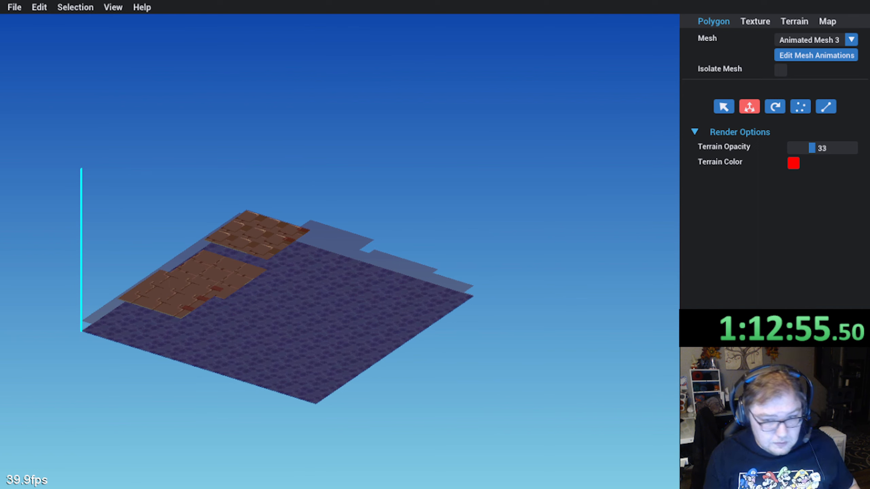
middle_click_drag(278, 365, 252, 357)
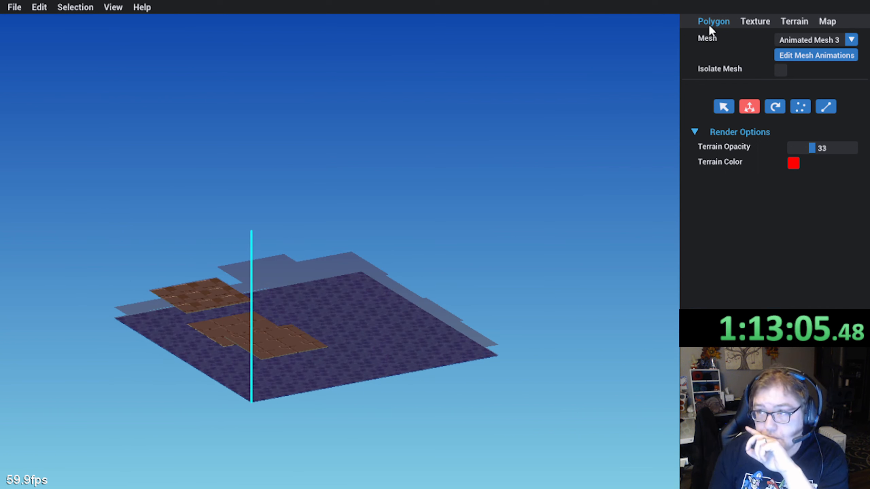
left_click(829, 40)
left_click(815, 102)
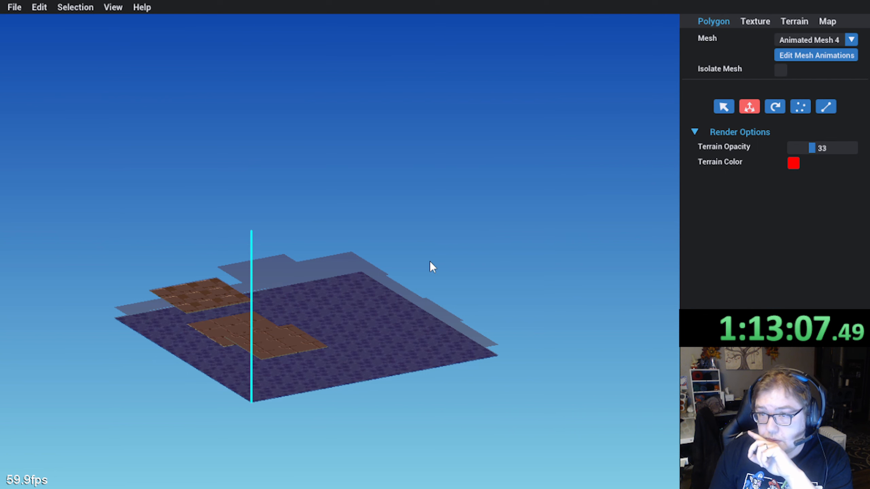
Step: Stop the mesh animation playback and close the animation settings
middle_click_drag(429, 267, 336, 258)
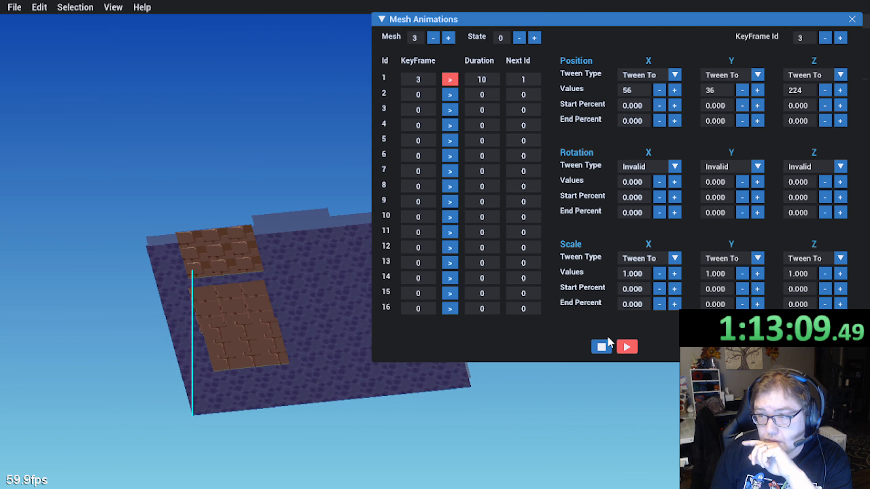
left_click(606, 343)
left_click(851, 19)
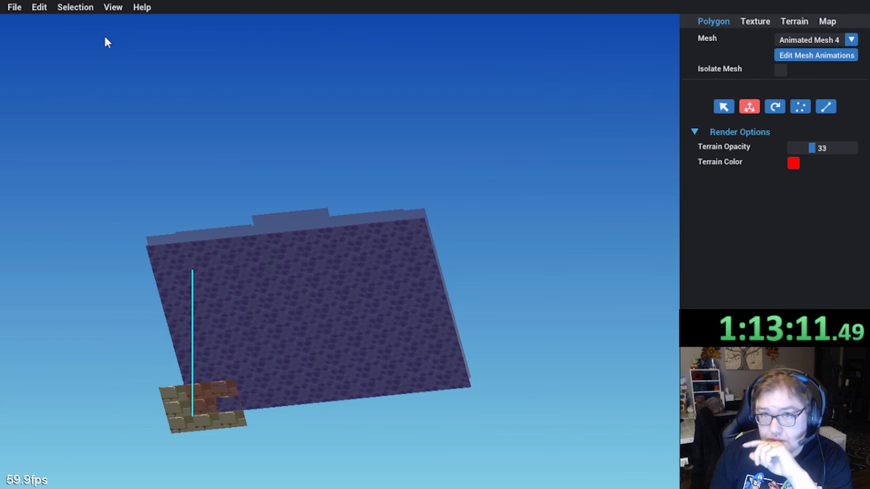
Step: Add a new textured quad polygon to Animated Mesh 4
left_click(39, 7)
left_click(43, 25)
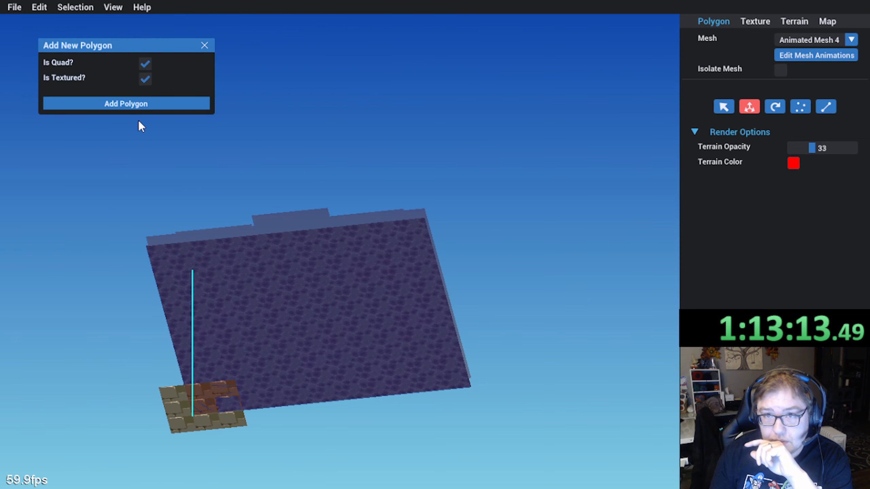
left_click(143, 107)
Step: Lower the new quad along the Y axis to ground level at Y 0
right_click_drag(318, 353, 287, 267)
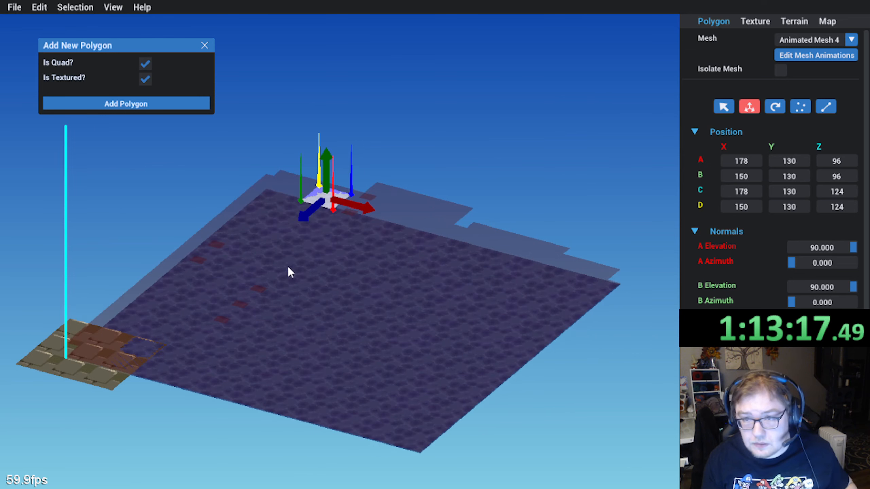
left_click_drag(325, 172, 317, 290)
right_click_drag(317, 289, 320, 317)
scroll(306, 277, "up", 4)
left_click_drag(313, 228, 317, 309)
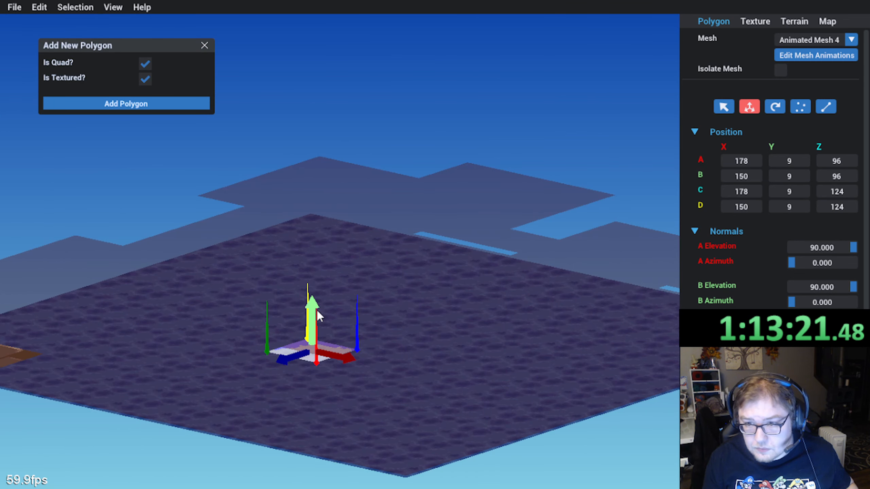
right_click_drag(316, 309, 295, 352)
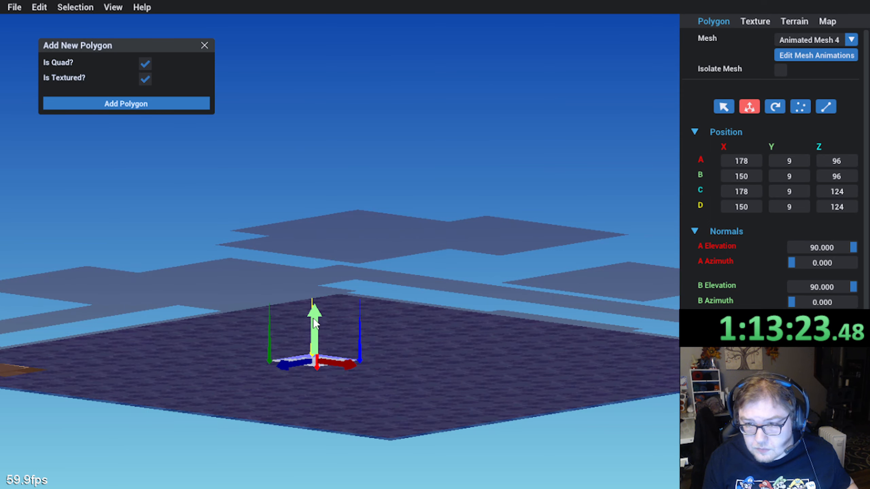
left_click_drag(315, 322, 313, 356)
right_click_drag(313, 356, 281, 317)
left_click_drag(341, 221, 337, 204)
Step: Move the quad along the X axis so its corners lie at X 0 and 28
right_click_drag(322, 223, 324, 309)
left_click_drag(305, 273, 28, 418)
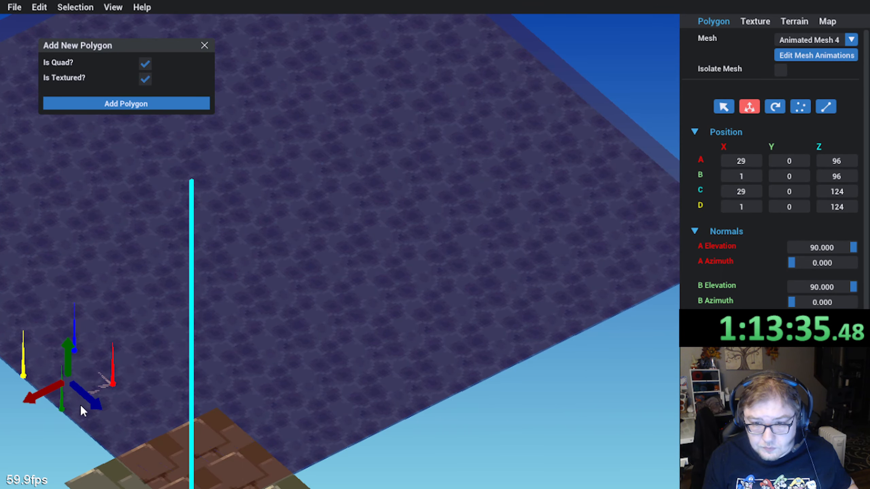
right_click_drag(80, 404, 278, 311)
scroll(278, 311, "up", 3)
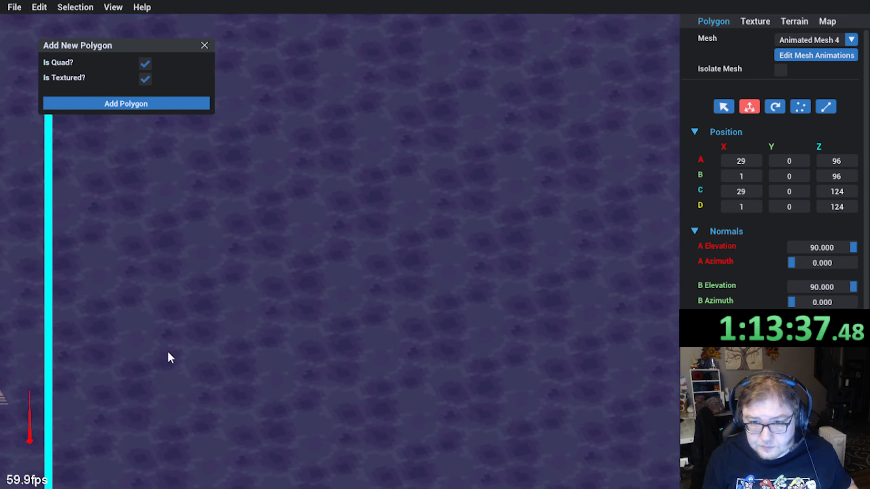
middle_click_drag(168, 352, 473, 255)
scroll(389, 282, "up", 7)
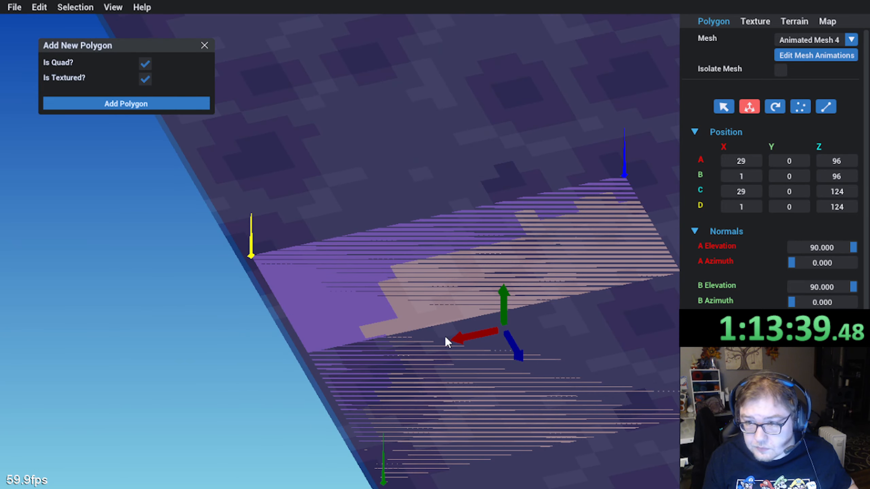
left_click_drag(454, 342, 449, 343)
scroll(380, 351, "down", 5)
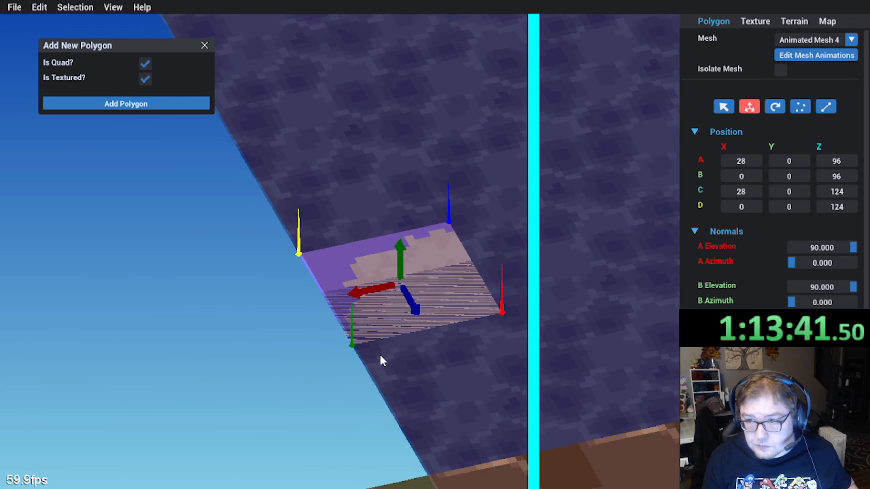
Step: Move the new quad along the Z axis so its corners lie at Z 0 and 28
middle_click_drag(380, 355, 355, 312)
right_click_drag(355, 311, 364, 323)
scroll(387, 316, "down", 3)
middle_click_drag(399, 315, 278, 199)
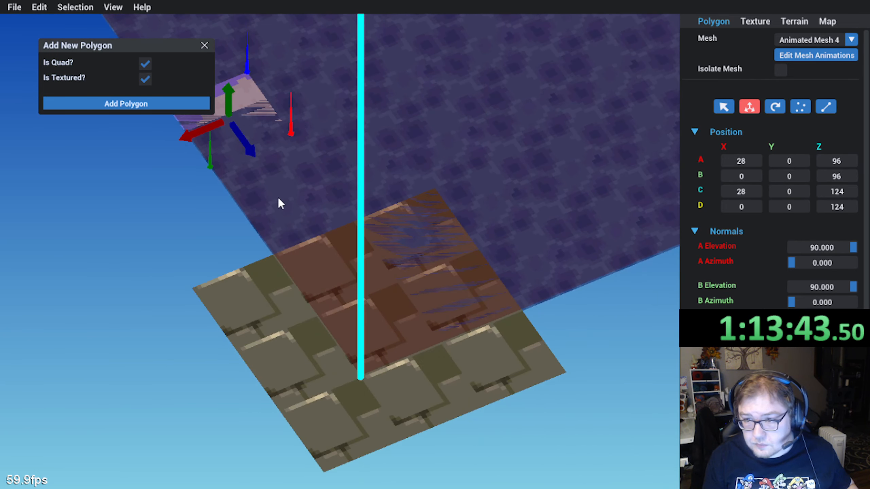
left_click_drag(254, 151, 371, 328)
scroll(371, 328, "up", 5)
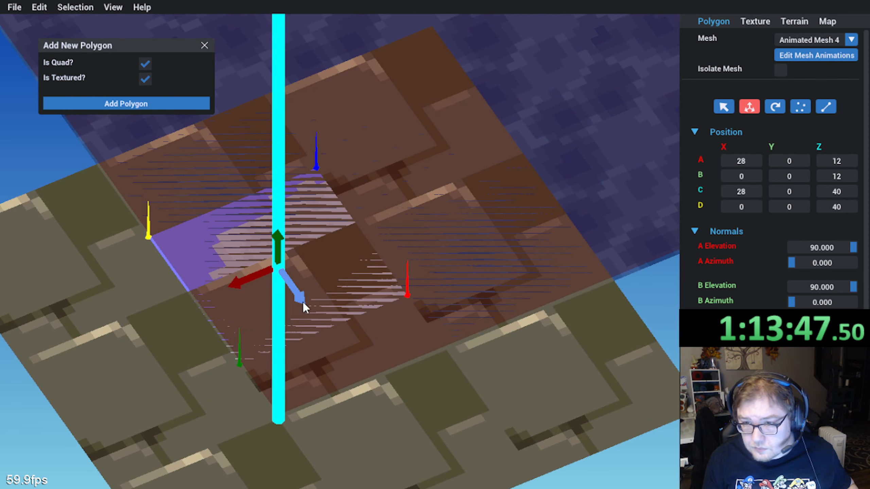
left_click_drag(303, 302, 322, 338)
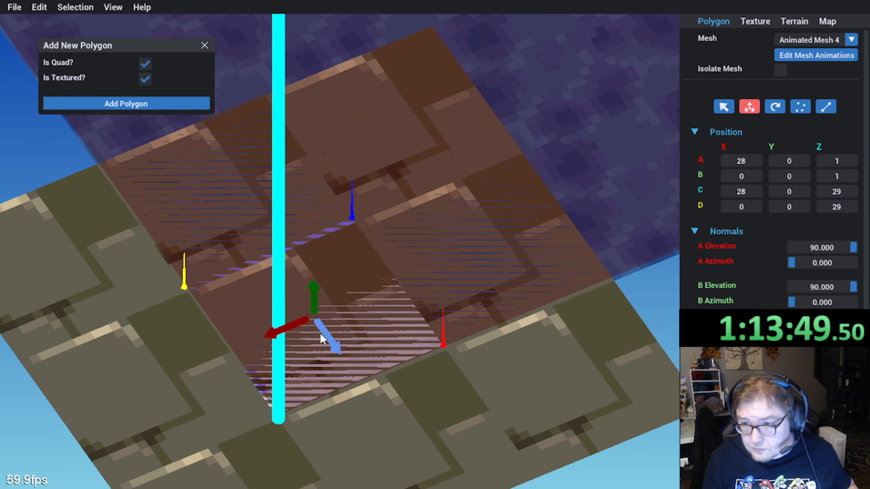
middle_click_drag(314, 346, 263, 446)
key("f")
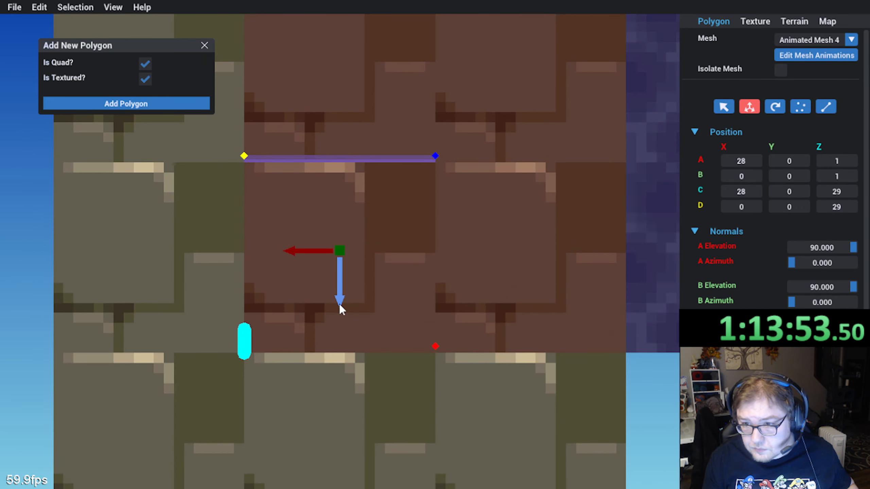
left_click_drag(339, 303, 340, 311)
Step: Shift the quad to the grid's near corner tile, with its corners at X -28 and 0 and Z -28 and 0
scroll(324, 330, "down", 3)
middle_click_drag(320, 325, 342, 307)
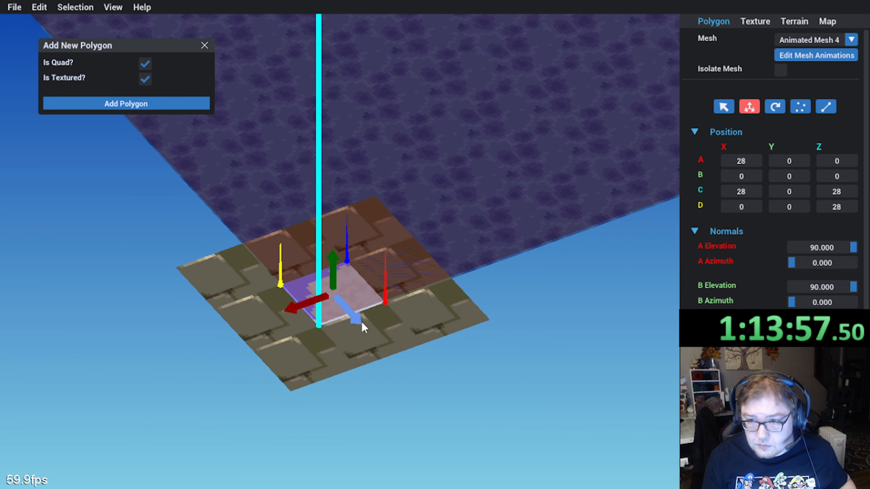
left_click_drag(361, 322, 379, 343)
left_click_drag(328, 354, 276, 361)
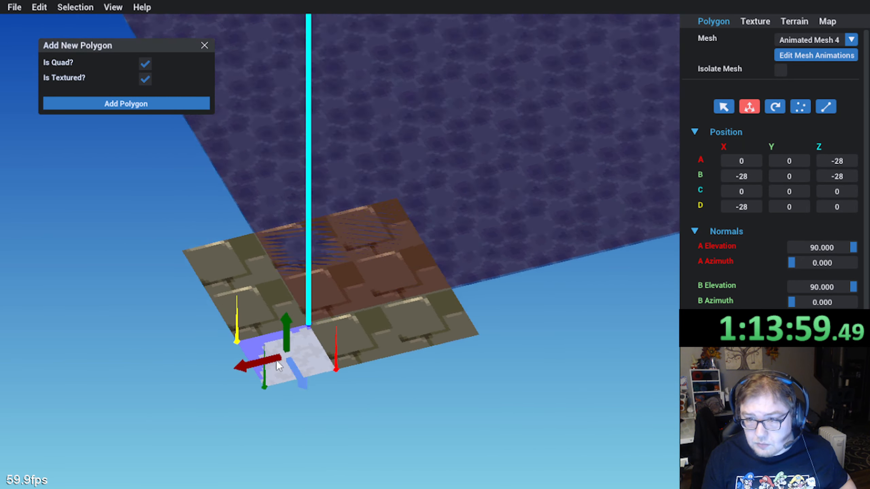
Step: Show the quad's texture properties and UV map, and close the Add New Polygon window
scroll(276, 361, "down", 3)
middle_click_drag(275, 360, 222, 328)
left_click(773, 22)
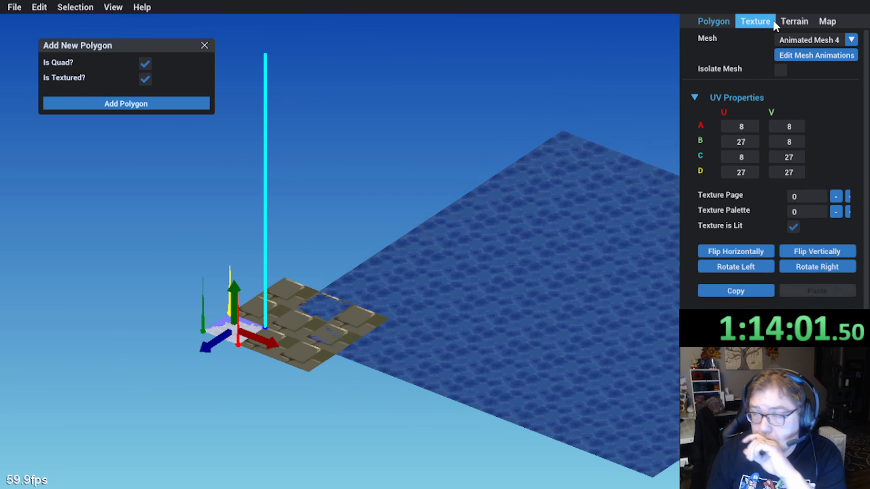
left_click(713, 22)
left_click(752, 22)
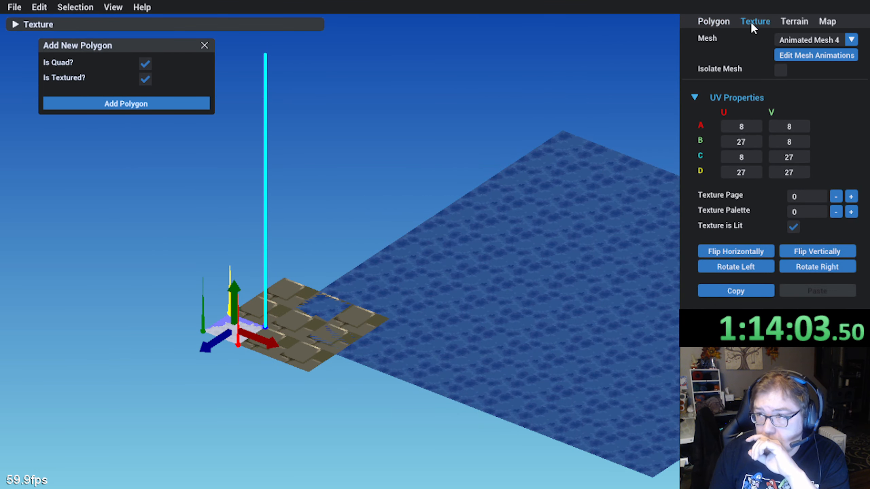
left_click(202, 45)
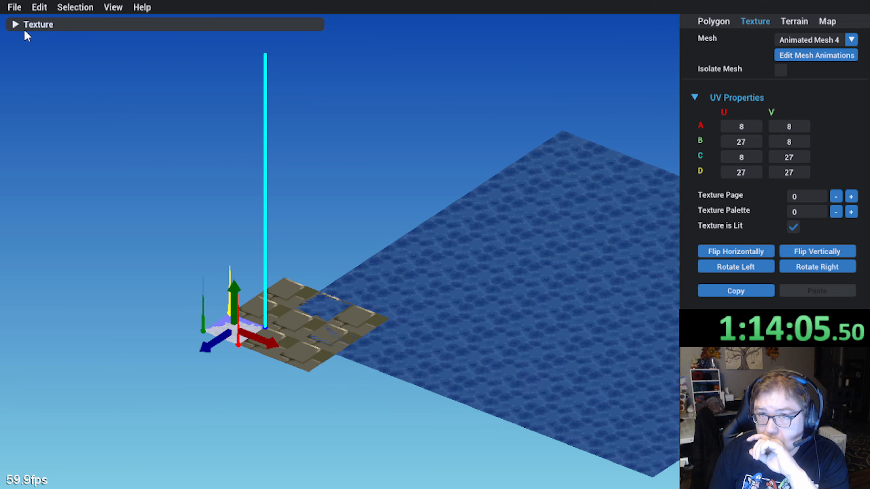
left_click(20, 26)
scroll(107, 169, "down", 3)
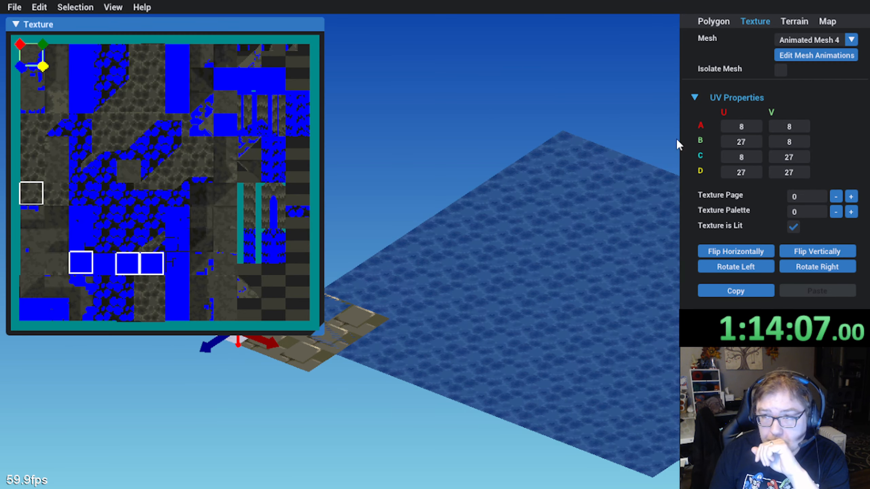
Step: Set the quad's texture palette to 10
left_click(851, 212)
left_click(851, 212)
left_click(851, 212)
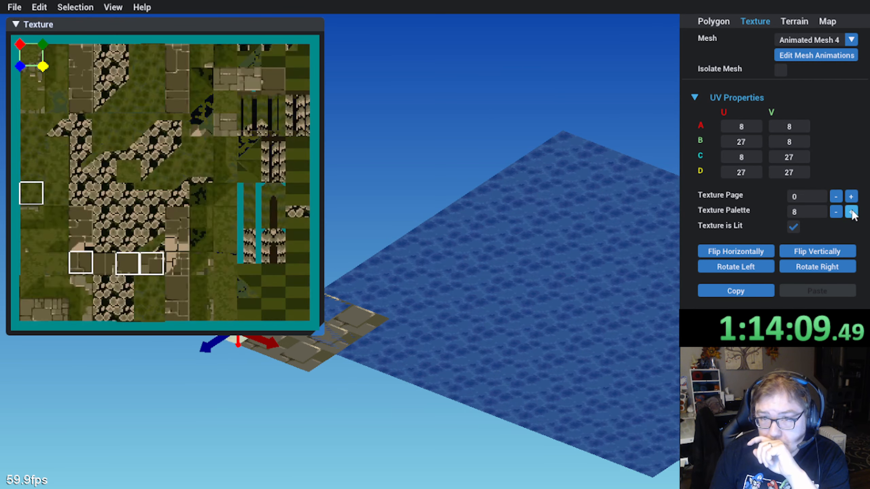
left_click(851, 212)
left_click(851, 212)
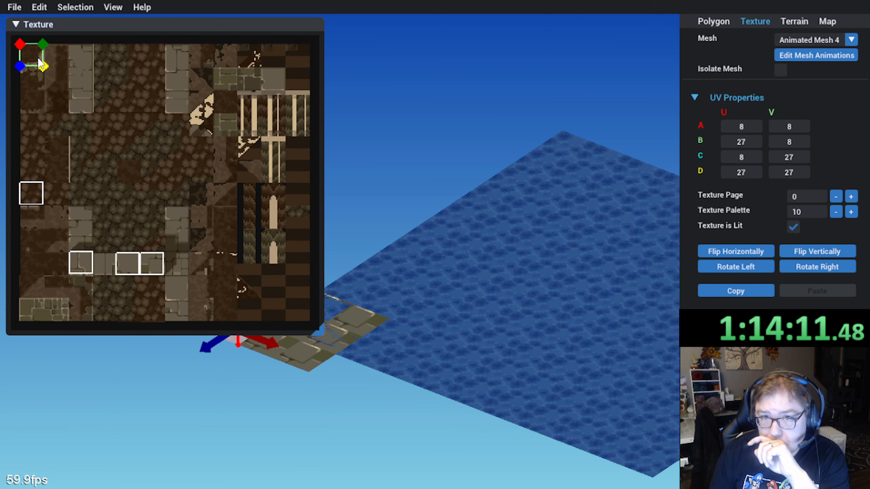
Step: Move the quad's UVs onto the grey stone slab, spanning U 68 to 87 and V 189 to 208
left_click_drag(40, 64, 107, 277)
scroll(232, 167, "up", 4)
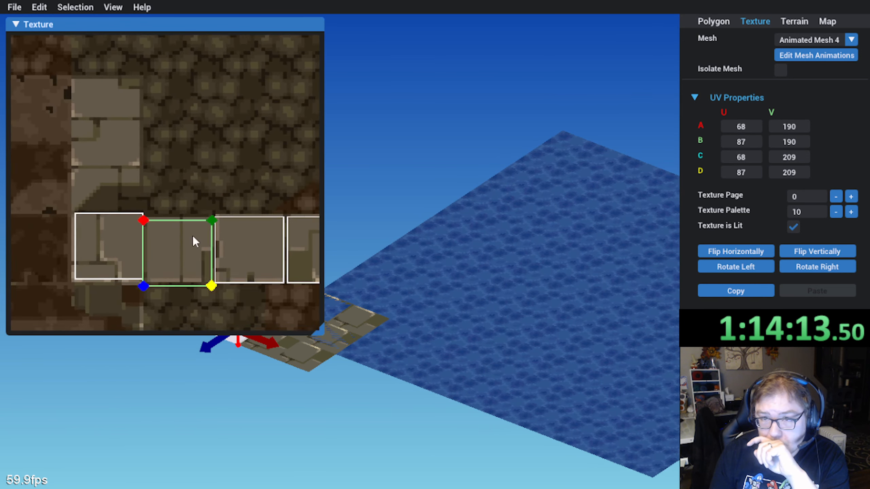
scroll(182, 243, "up", 2)
left_click_drag(176, 261, 175, 255)
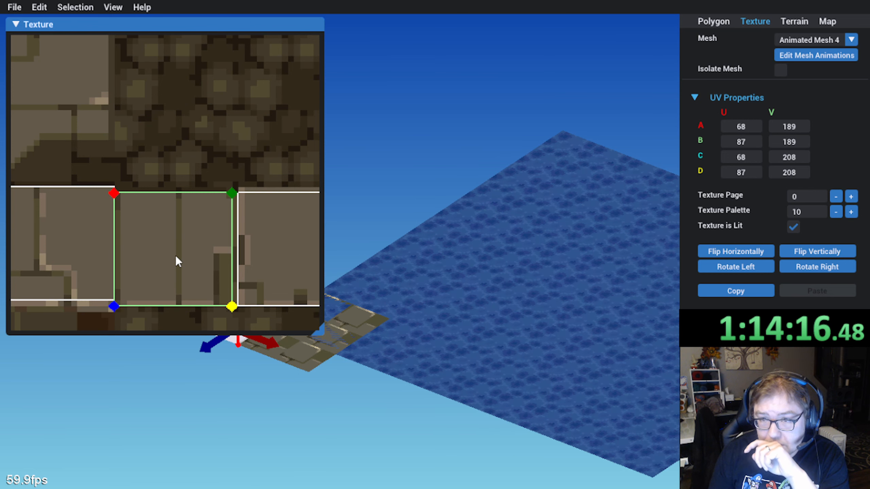
Step: Turn off texture lighting for the stone quad and duplicate it along Z into a column of three tiles
left_click(6, 24)
scroll(237, 219, "down", 3)
scroll(244, 238, "up", 4)
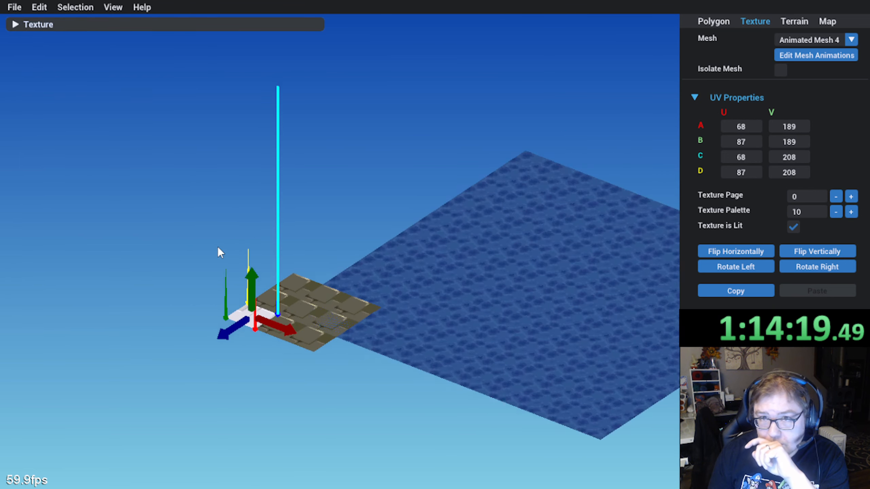
middle_click_drag(219, 252, 282, 272)
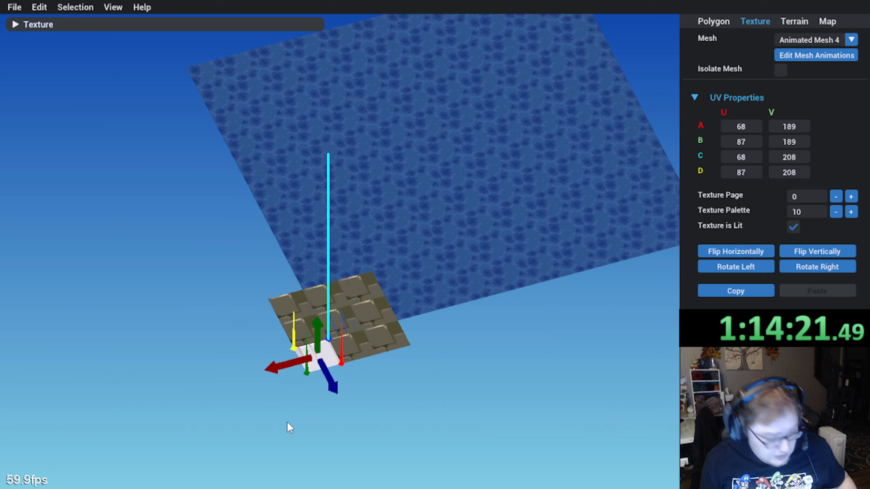
left_click_drag(330, 386, 313, 339)
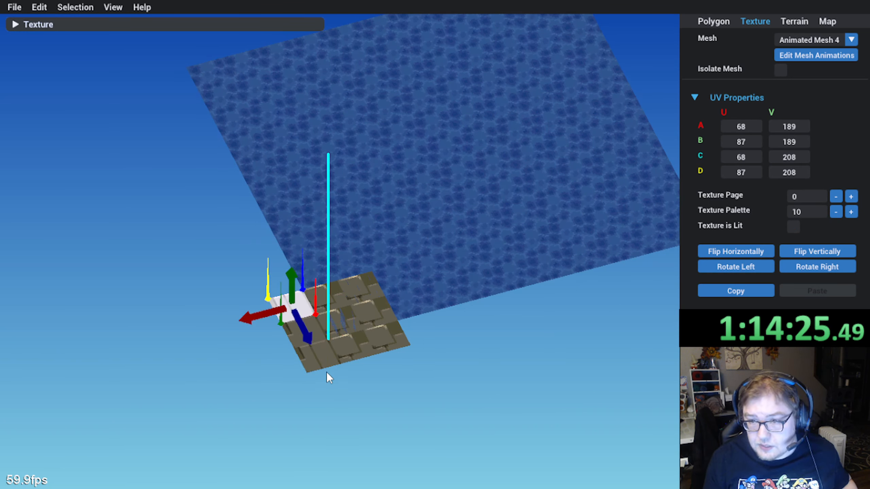
Step: Select all three tiles in the column and duplicate them along X into a three-by-three grid, then clear the selection
left_click(325, 360, "ctrl")
left_click(324, 334, "ctrl")
left_click_drag(254, 342, 326, 331)
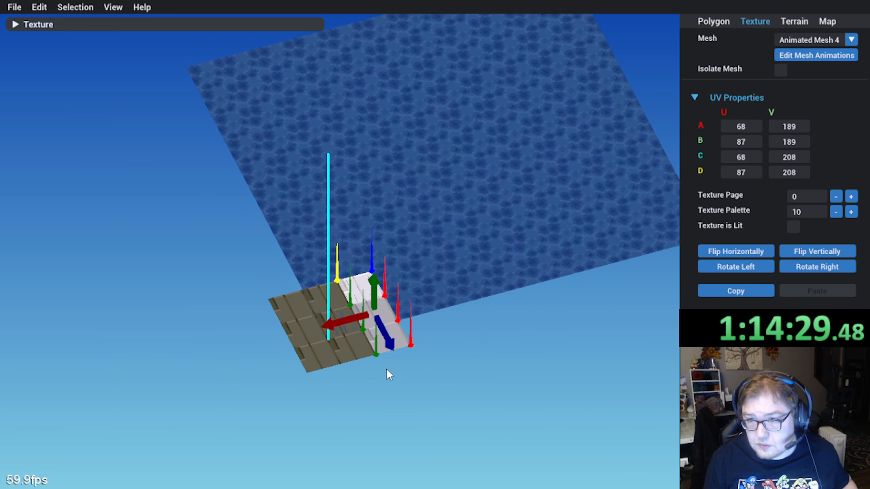
right_click_drag(386, 369, 313, 377)
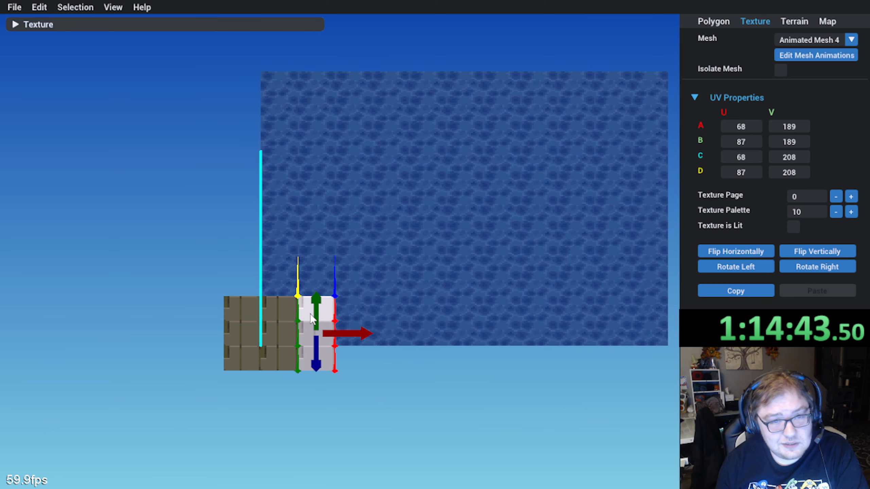
left_click(247, 435)
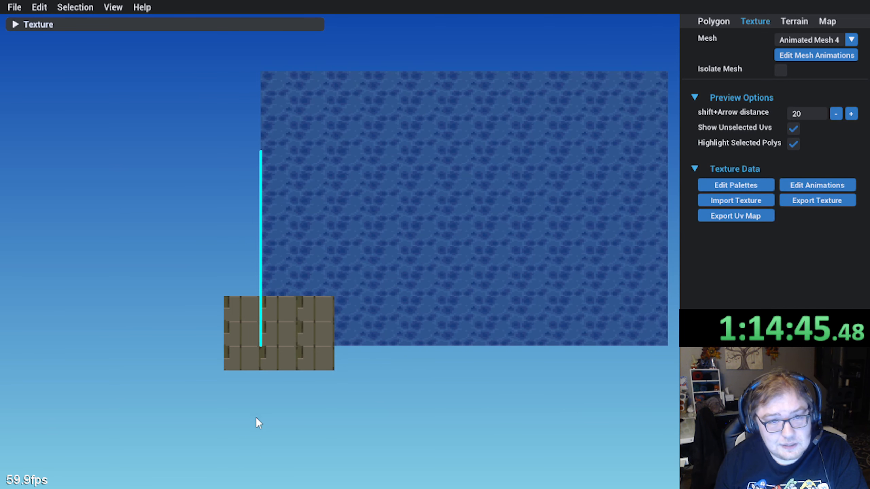
middle_click_drag(255, 418, 179, 404)
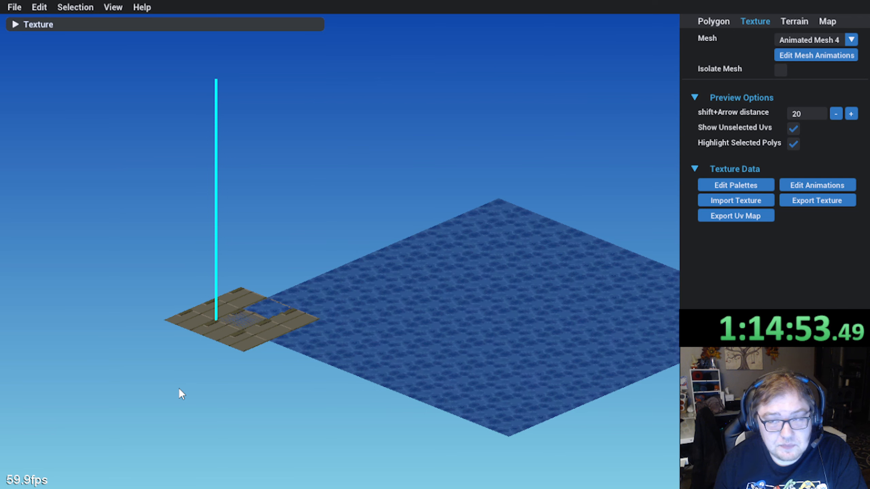
middle_click_drag(179, 388, 197, 365)
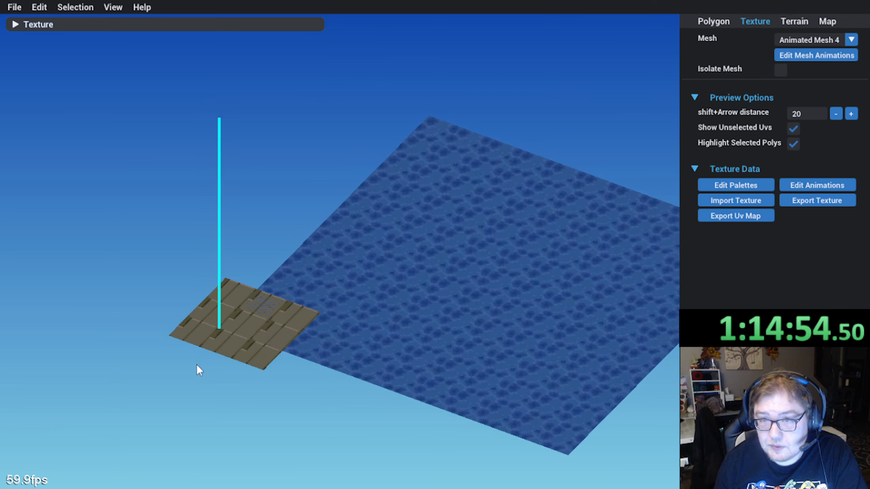
left_click(247, 294)
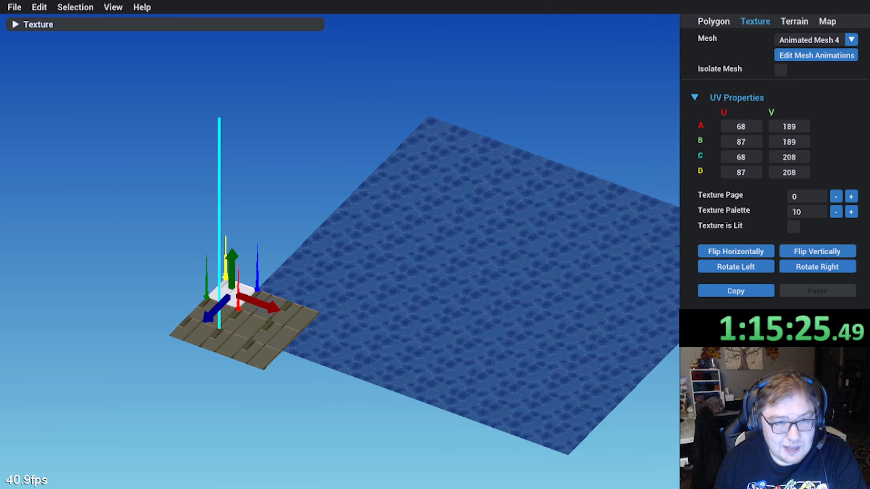
right_click_drag(257, 355, 202, 329)
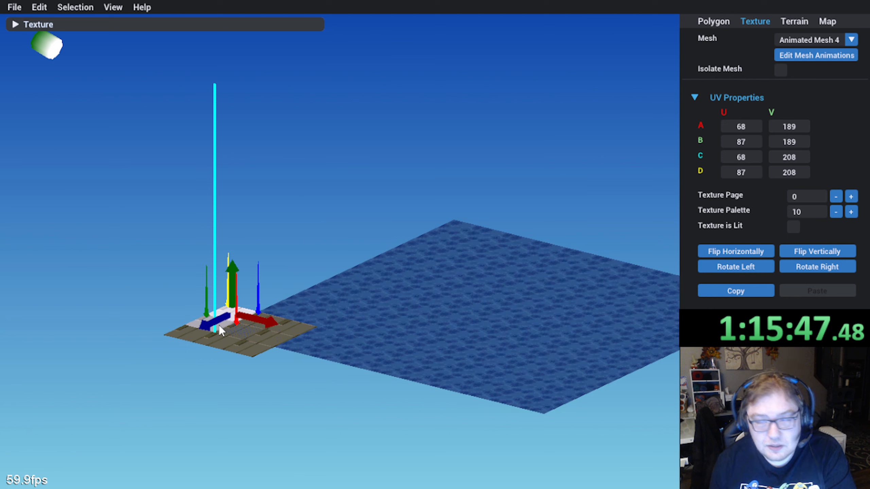
Step: Switch to the Primary Mesh and examine the position and terrain coordinates of one of its water polygons
left_click(720, 24)
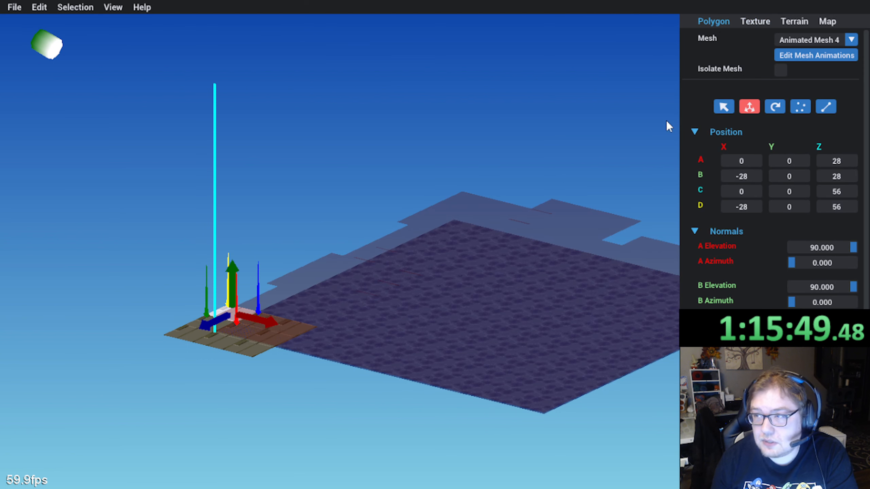
left_click(808, 40)
left_click(812, 57)
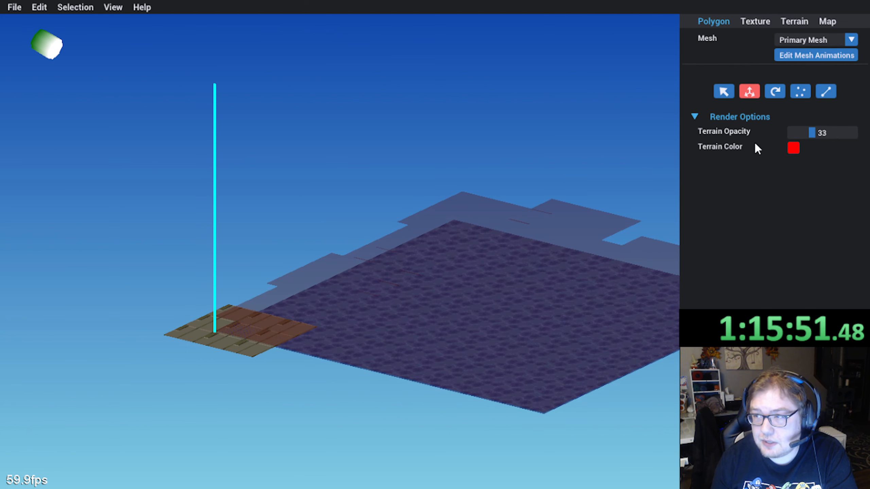
left_click(375, 315)
scroll(775, 270, "down", 5)
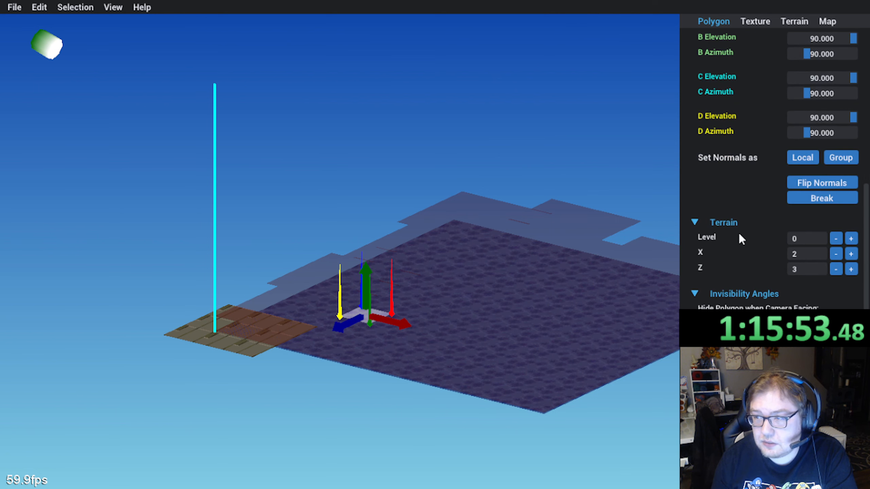
middle_click_drag(371, 273, 377, 301)
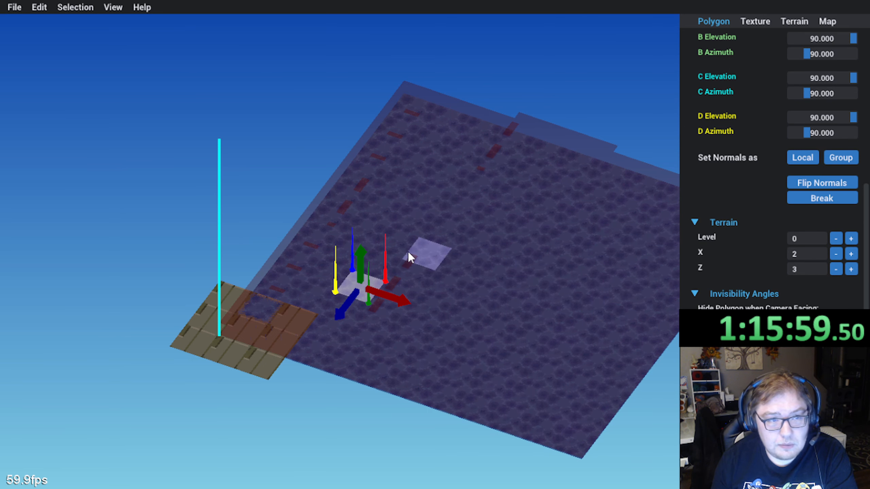
middle_click_drag(408, 255, 304, 317)
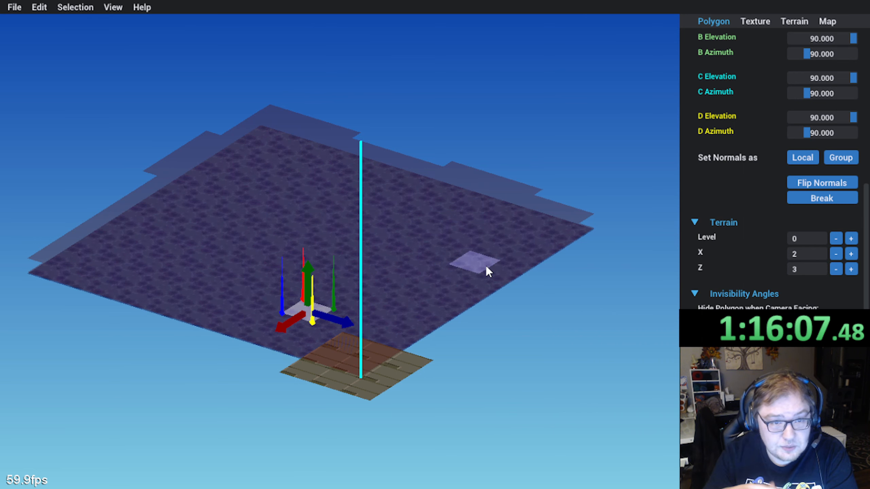
middle_click_drag(482, 263, 390, 252)
scroll(697, 93, "up", 6)
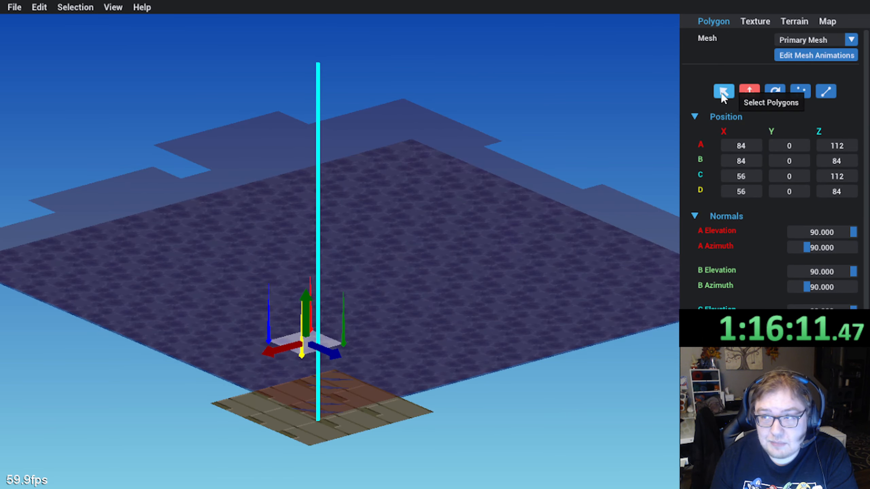
scroll(387, 220, "down", 5)
Step: Return to Animated Mesh 4 and examine the normals and terrain coordinates of a stone tile beside the origin
left_click(842, 40)
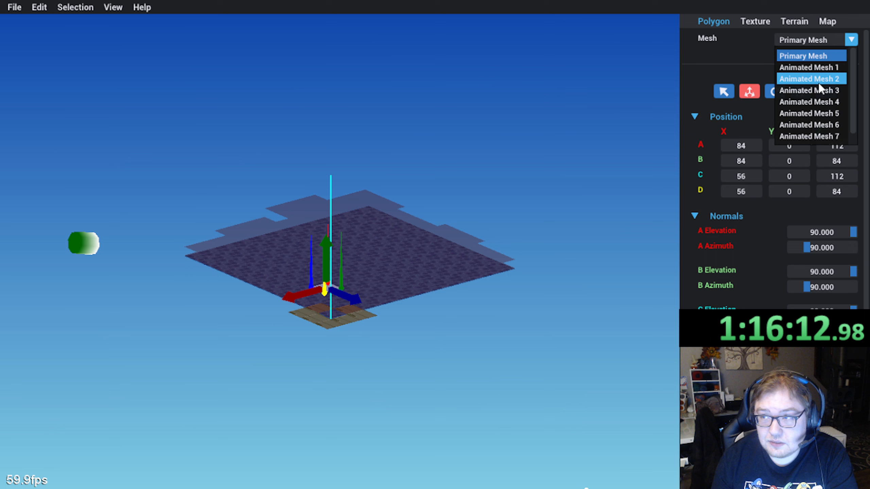
left_click(829, 101)
middle_click_drag(334, 295, 341, 334)
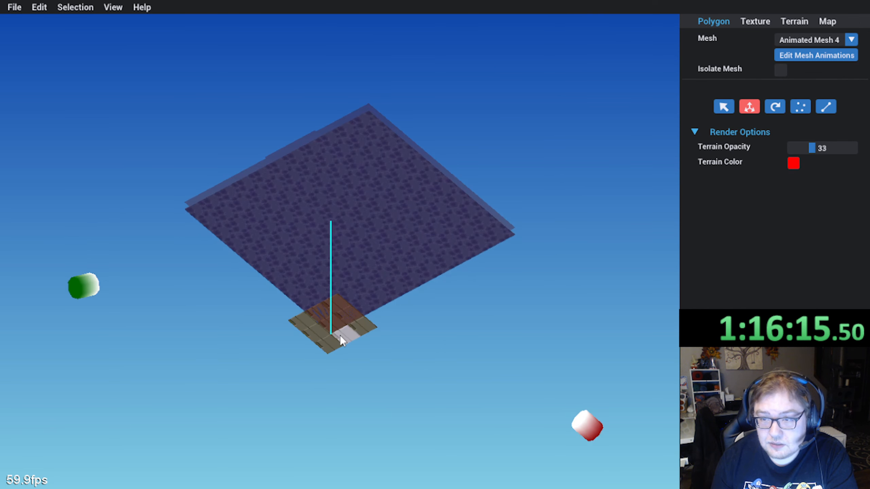
left_click(341, 334)
scroll(737, 281, "down", 3)
scroll(721, 242, "up", 3)
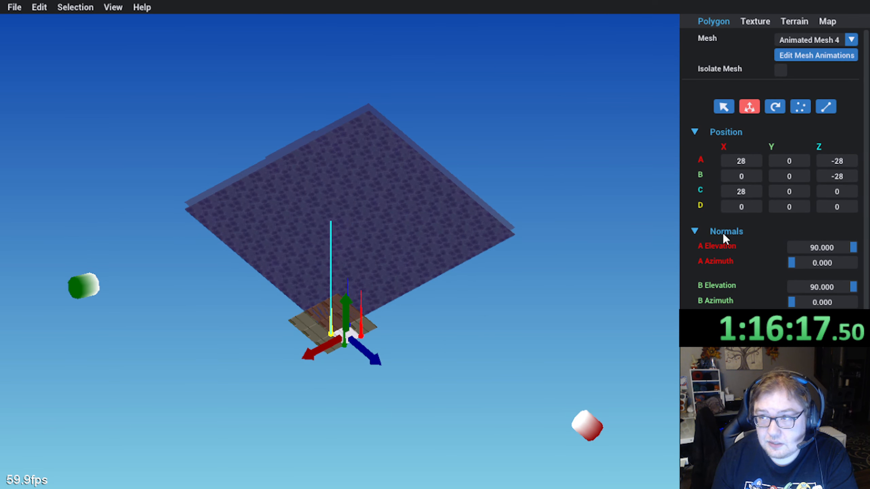
scroll(701, 118, "down", 5)
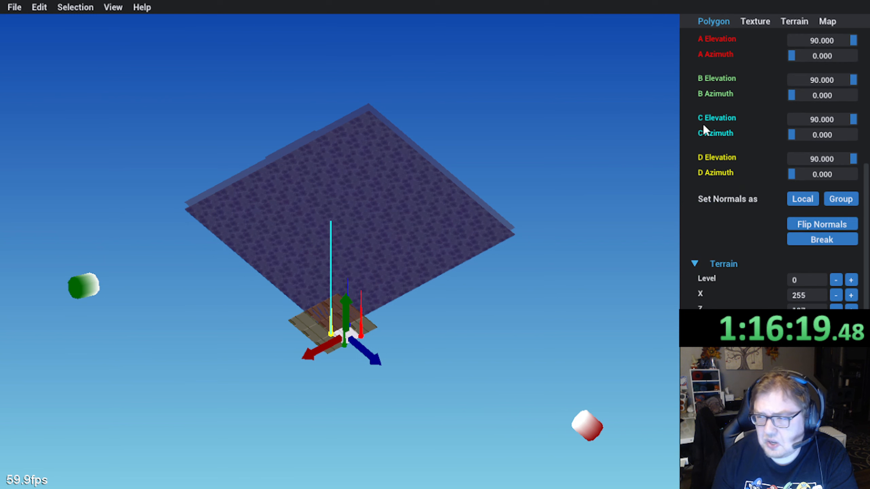
scroll(703, 122, "down", 1)
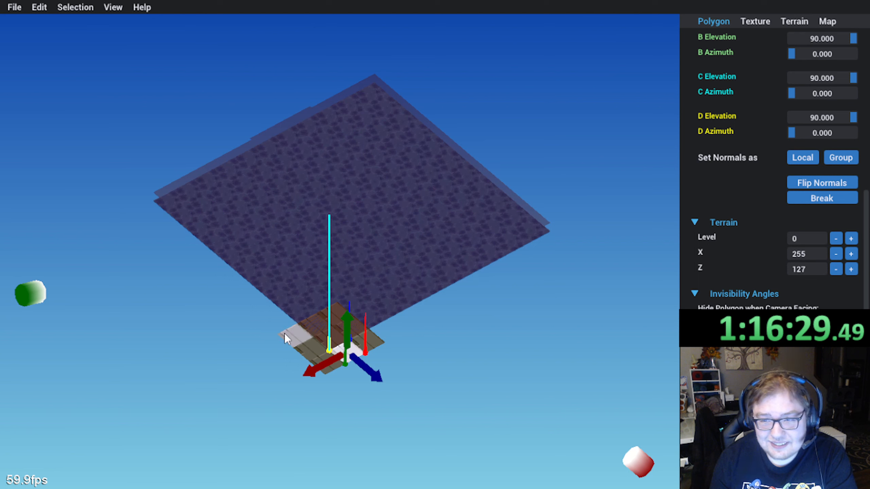
Step: Compare the positions and terrain coordinates of several stone tiles around the edge of the Animated Mesh 4 grid
left_click(286, 334)
left_click(363, 340)
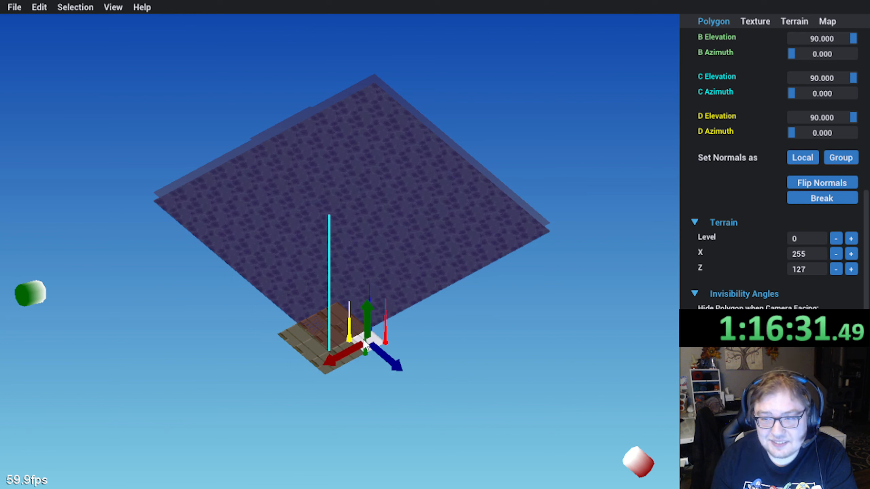
mouse_move(324, 407)
middle_mouse_down()
mouse_move(234, 387)
mouse_move(241, 376)
middle_mouse_up()
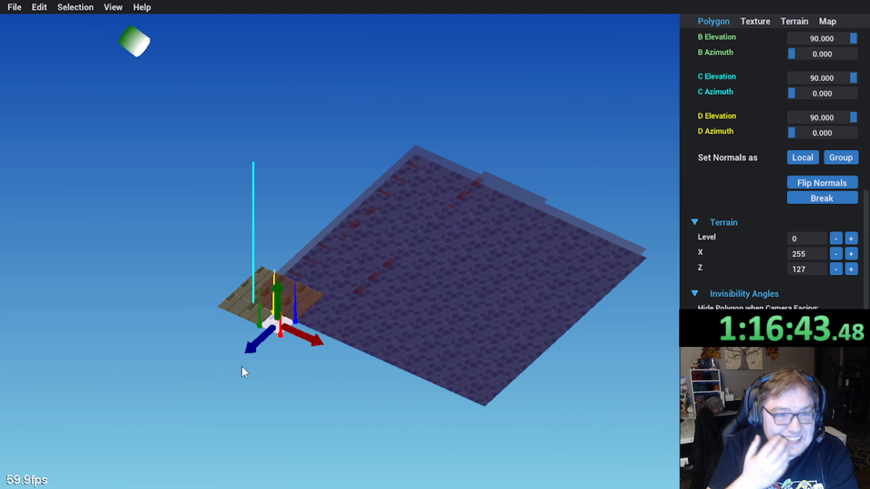
middle_click_drag(242, 366, 702, 190)
left_click(301, 316)
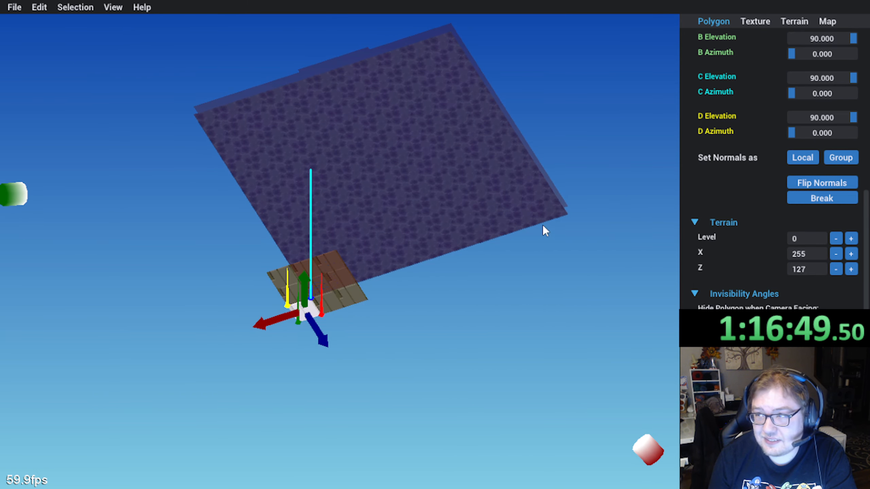
scroll(759, 188, "up", 6)
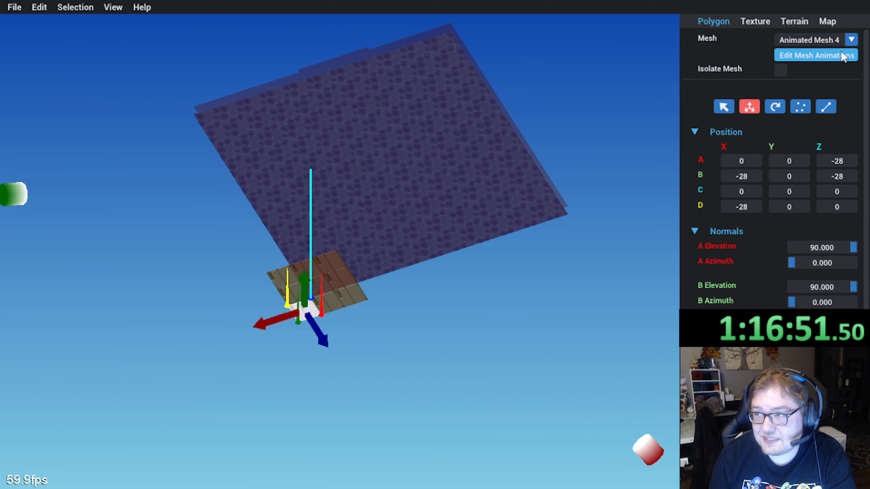
Step: Examine the position, normals, terrain coordinates and texture settings of the stone tile at the grid's outer X corner
left_click(331, 308)
scroll(352, 292, "down", 5)
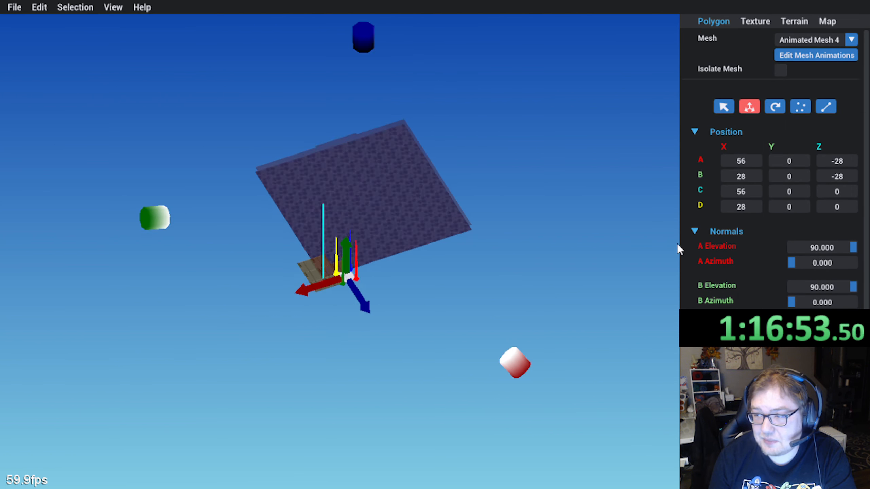
scroll(712, 245, "down", 6)
scroll(493, 271, "up", 4)
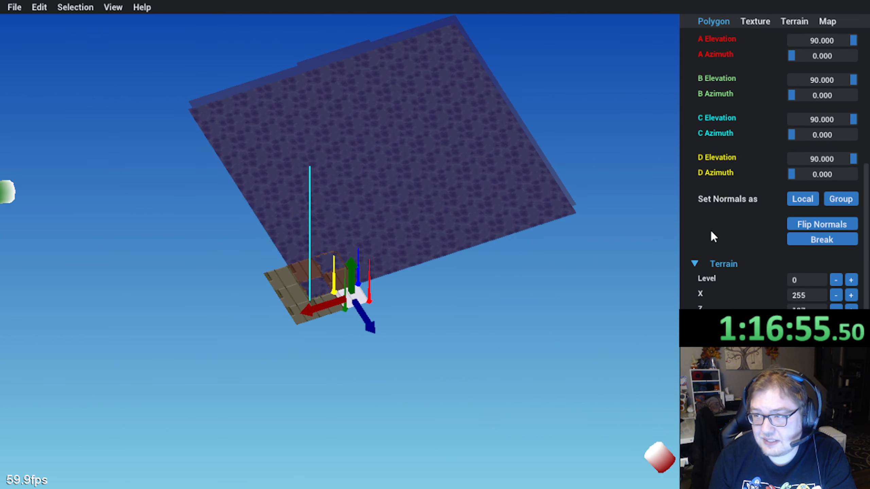
scroll(719, 220, "down", 1)
left_click(742, 18)
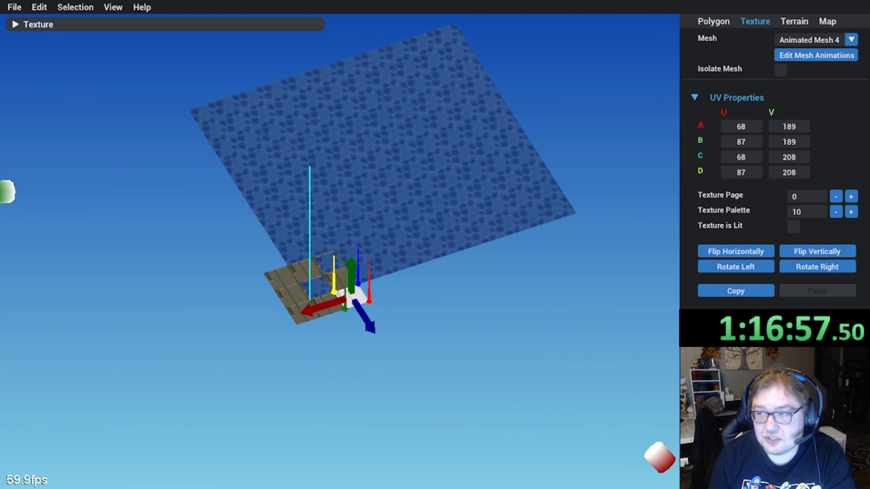
left_click(716, 22)
Step: Inspect the stone grid's placement against the water surface from several angles and clear the tile selection
right_click_drag(339, 339, 282, 335)
middle_click_drag(349, 328, 348, 356)
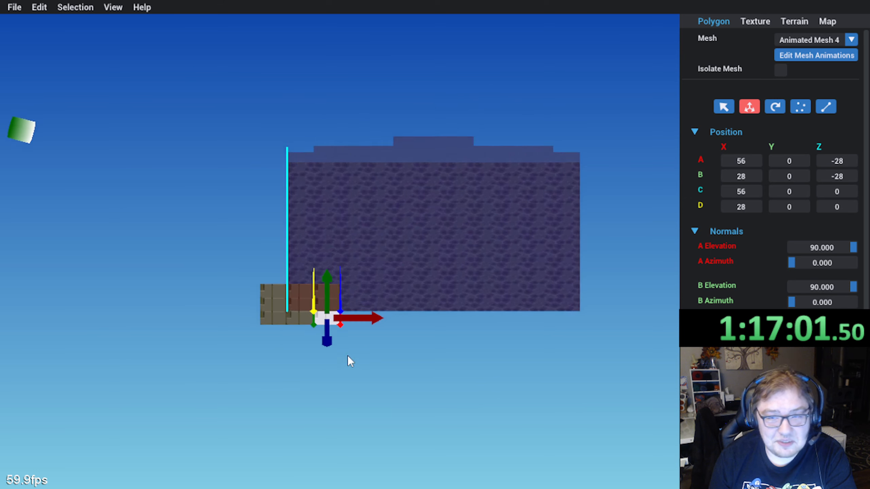
right_click_drag(348, 355, 304, 337)
scroll(306, 335, "up", 3)
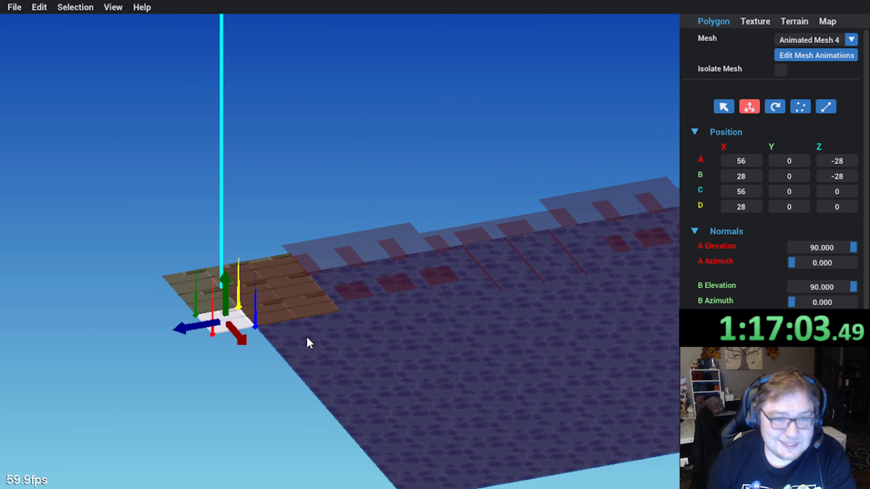
right_click_drag(276, 334, 385, 303)
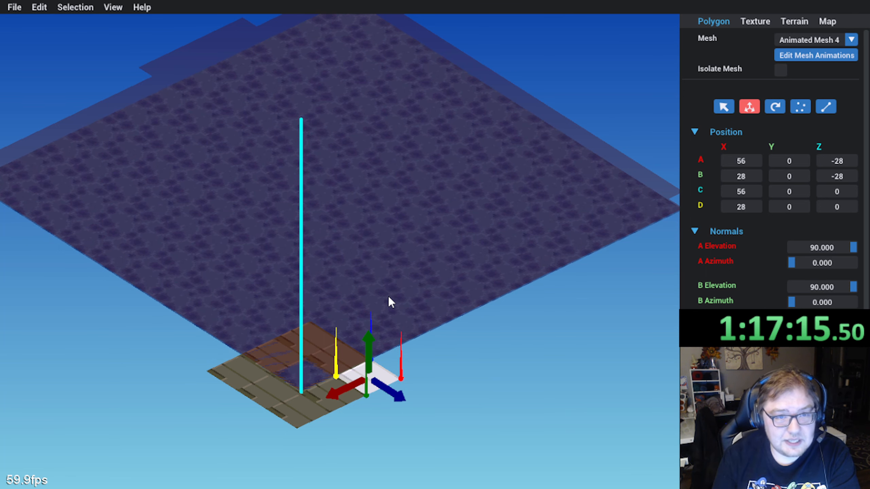
right_click_drag(389, 299, 246, 276)
left_click(236, 291)
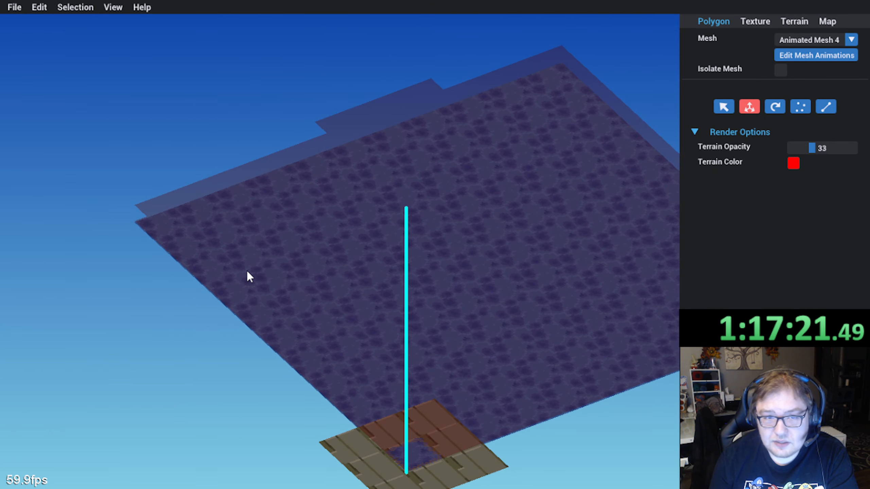
scroll(247, 275, "down", 5)
scroll(248, 277, "up", 3)
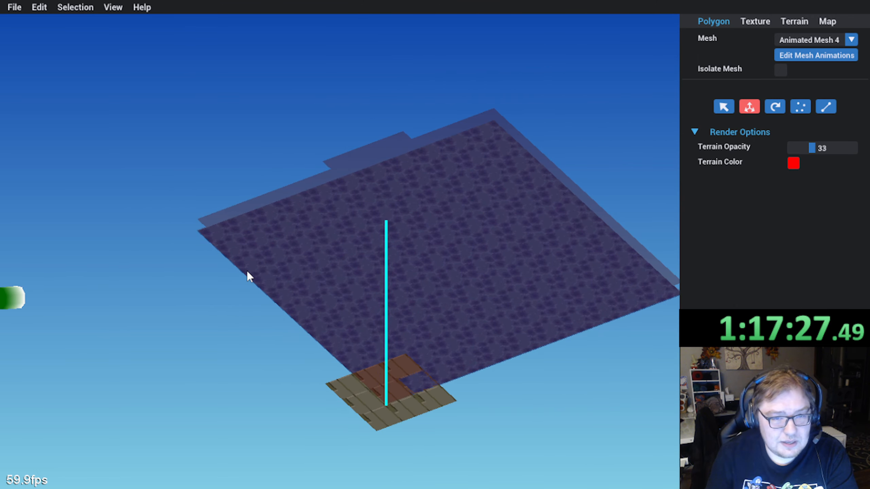
Step: Play the mesh animations, close their settings and view the stone platforms in their animated positions
left_click(830, 55)
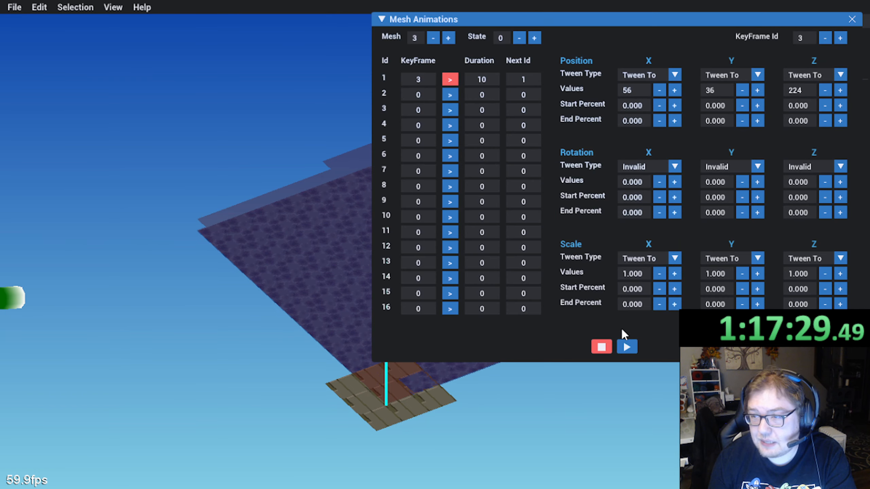
left_click(626, 347)
left_click(852, 19)
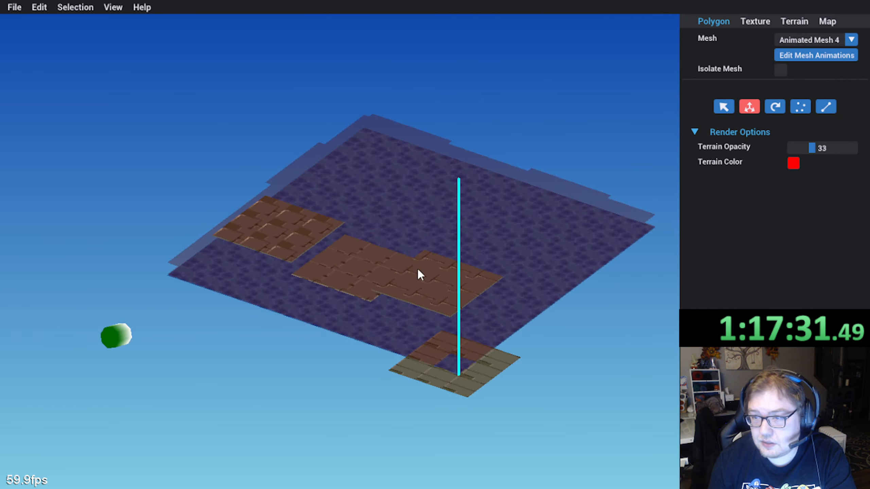
middle_click_drag(417, 267, 201, 323)
scroll(201, 323, "up", 4)
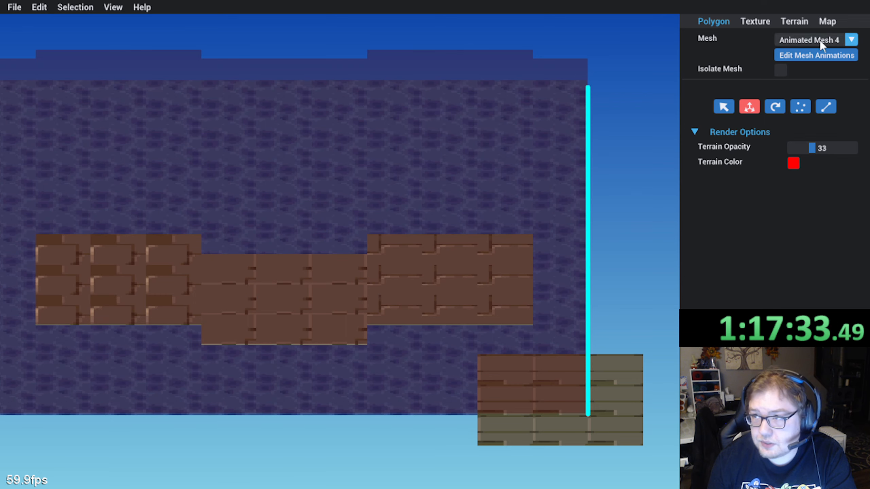
Step: Switch to the Primary Mesh and examine the position of a water polygon beside the raised stone platform
left_click(819, 40)
left_click(798, 57)
middle_click_drag(344, 226, 231, 345)
left_click(148, 342)
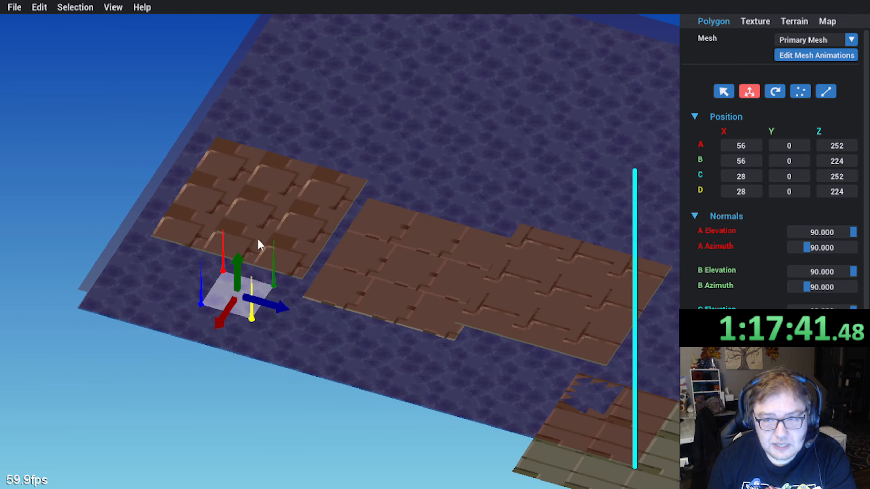
key("KP_2")
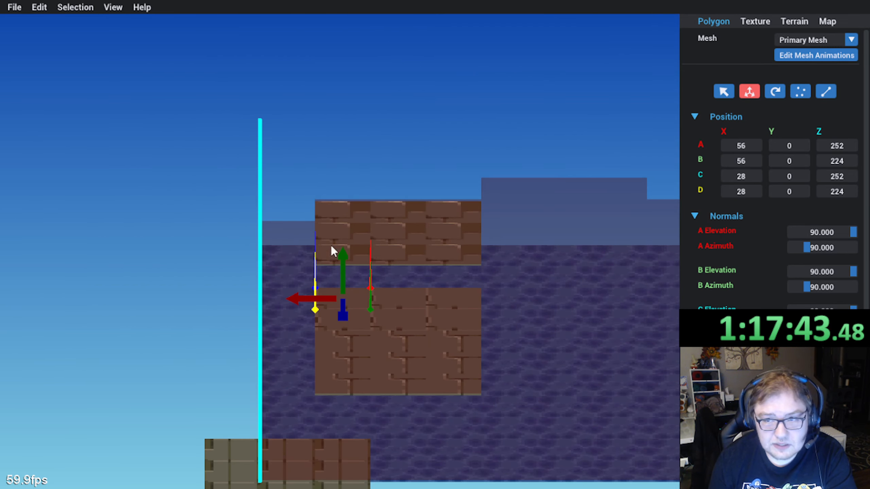
middle_click_drag(331, 247, 387, 239)
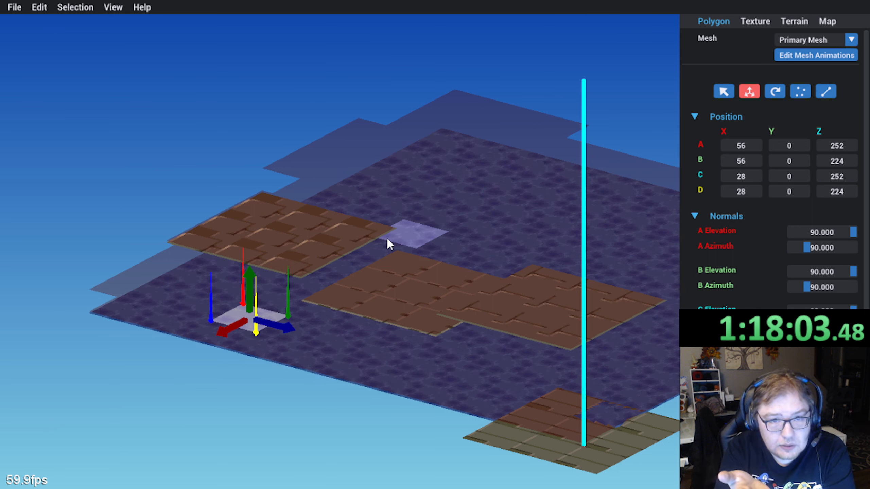
Step: Save the map
left_click(14, 7)
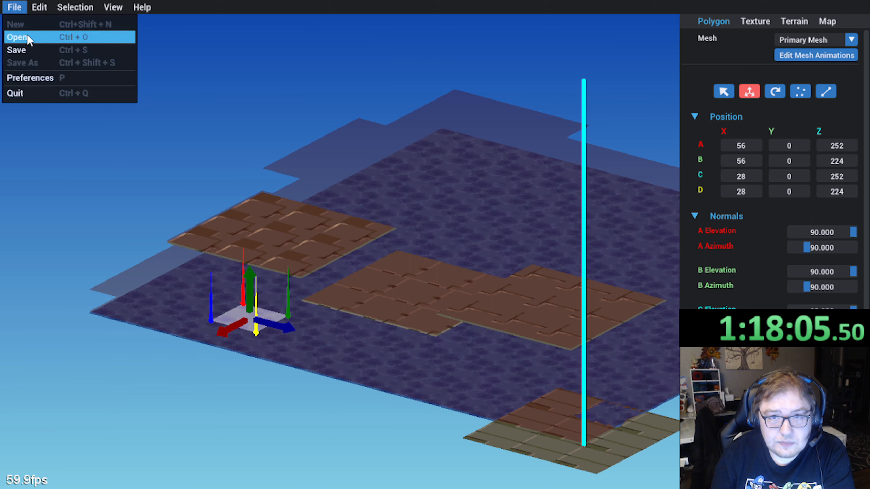
left_click(27, 48)
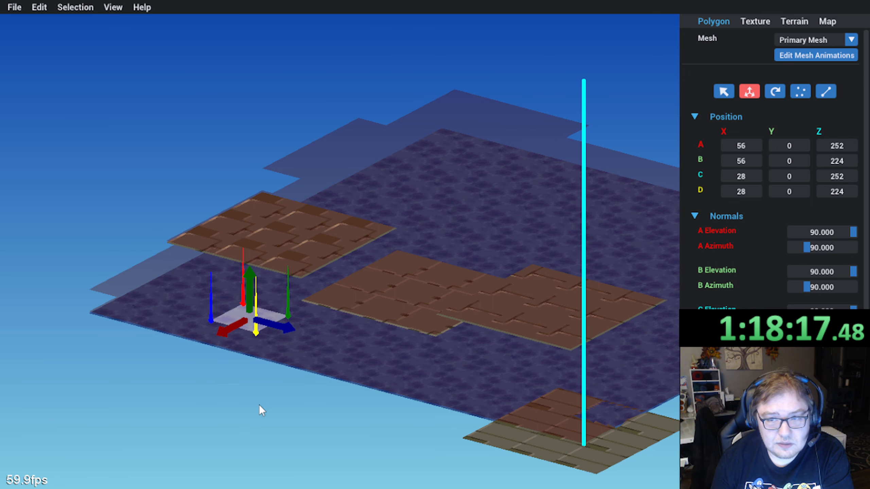
middle_click_drag(259, 405, 158, 391)
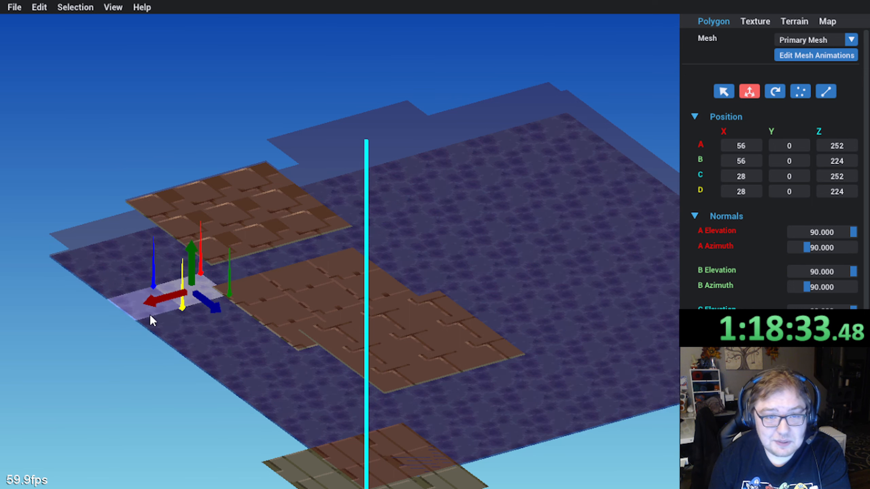
middle_click_drag(150, 314, 169, 316)
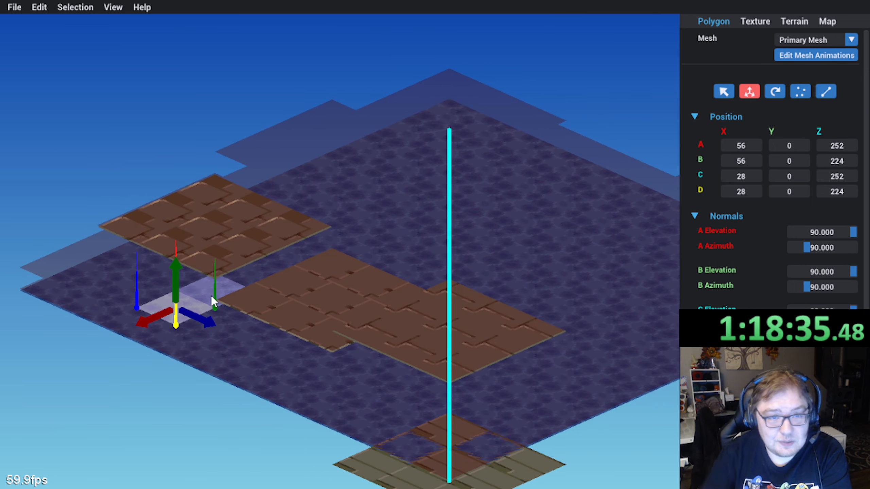
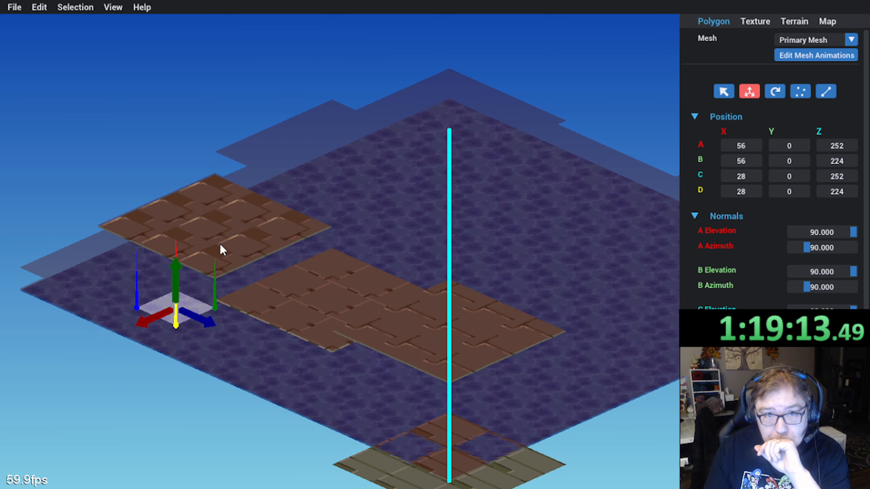
Step: Examine the layout of the stone platforms over the water from several angles and clear the polygon selection
middle_click_drag(264, 223, 223, 256)
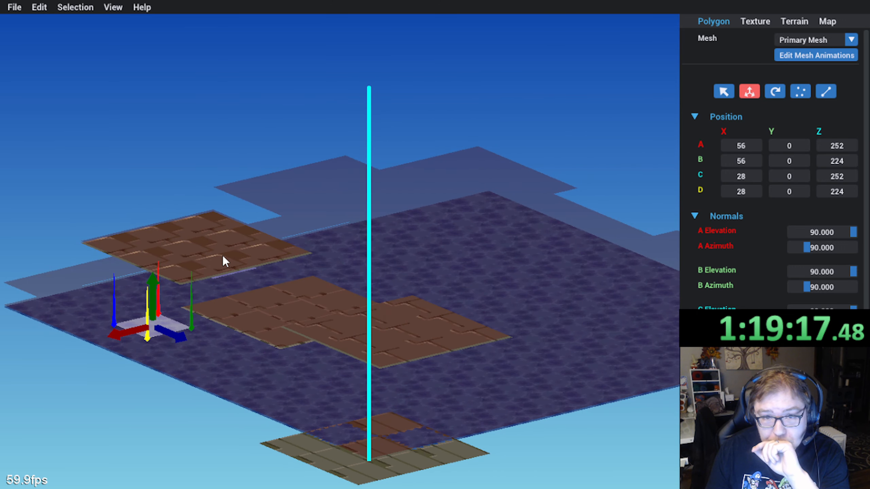
middle_click_drag(223, 255, 231, 326)
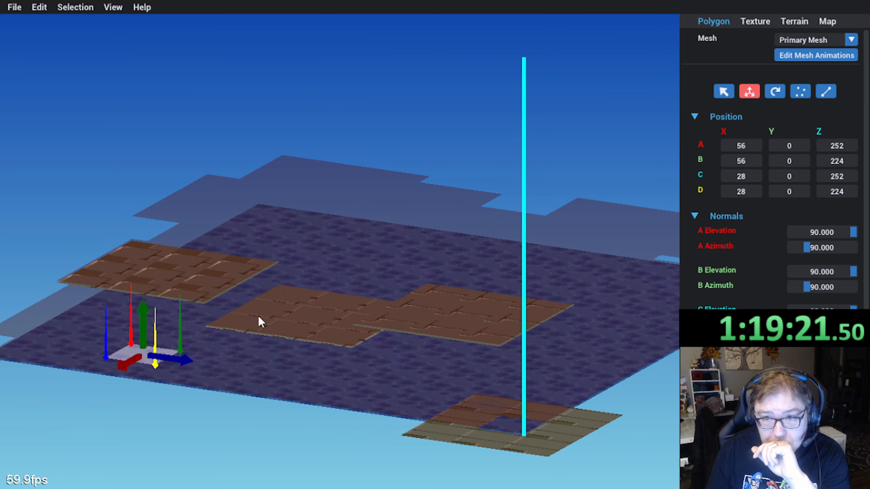
left_click(166, 181)
middle_click_drag(200, 222, 142, 231)
middle_click_drag(207, 315, 187, 249)
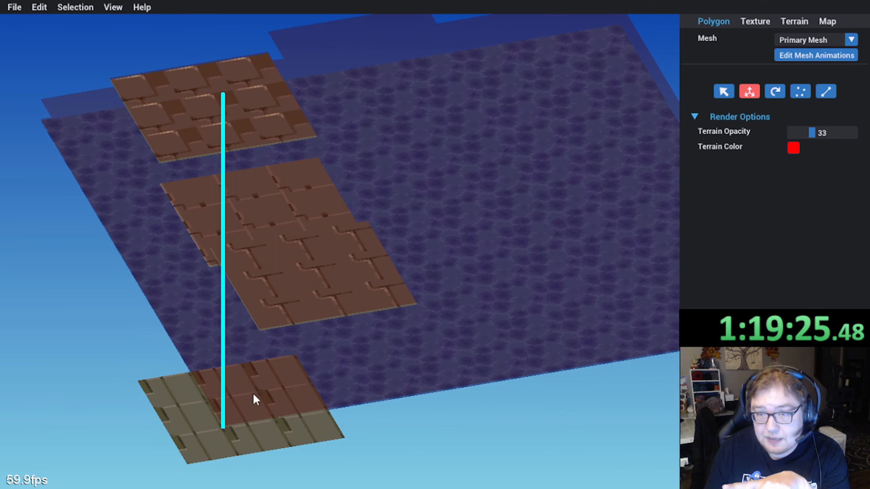
Step: Switch to Animated Mesh 4, open the mesh animations for mesh 4 and bring up keyframe 4
left_click(851, 40)
left_click(822, 89)
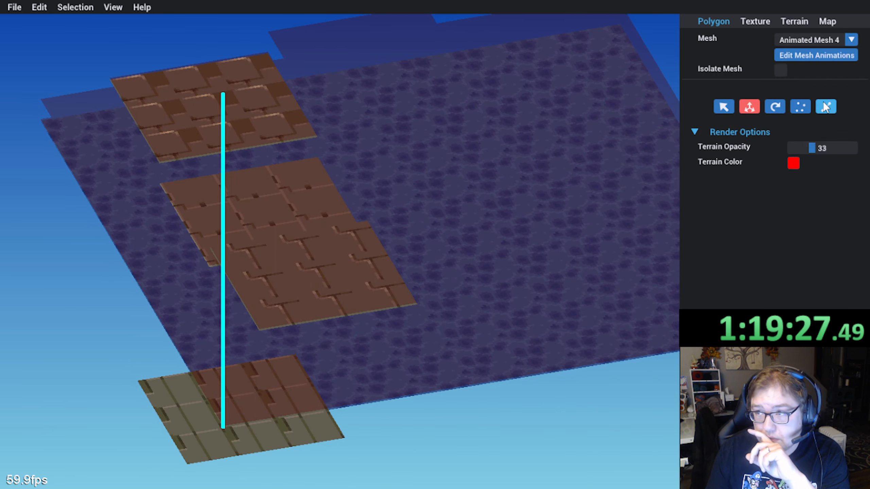
left_click(834, 56)
left_click(447, 37)
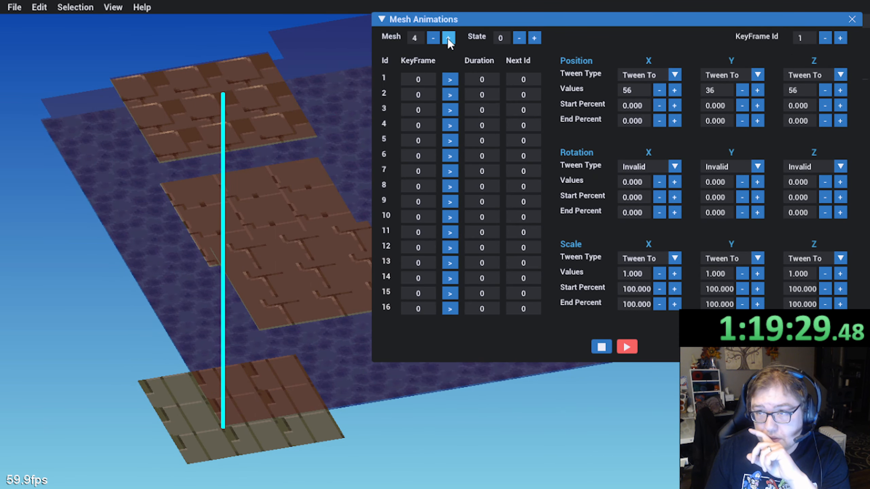
double_click(417, 80)
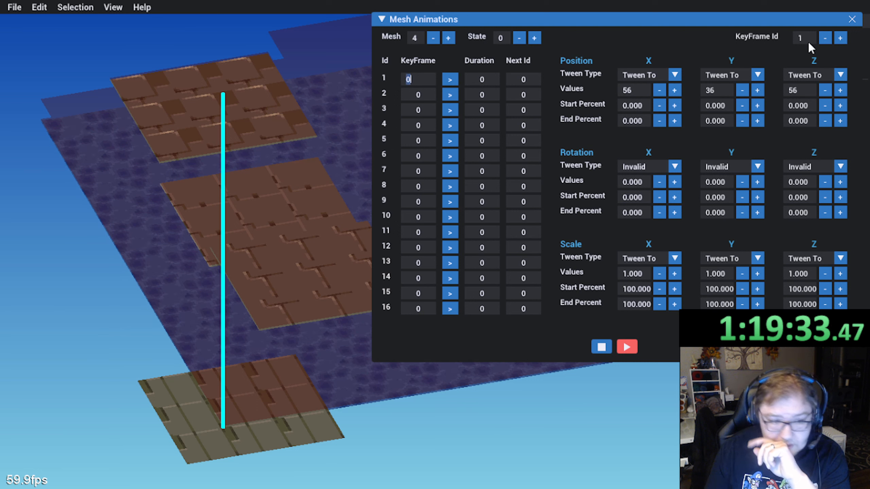
left_click(840, 37)
left_click(840, 38)
left_click(840, 38)
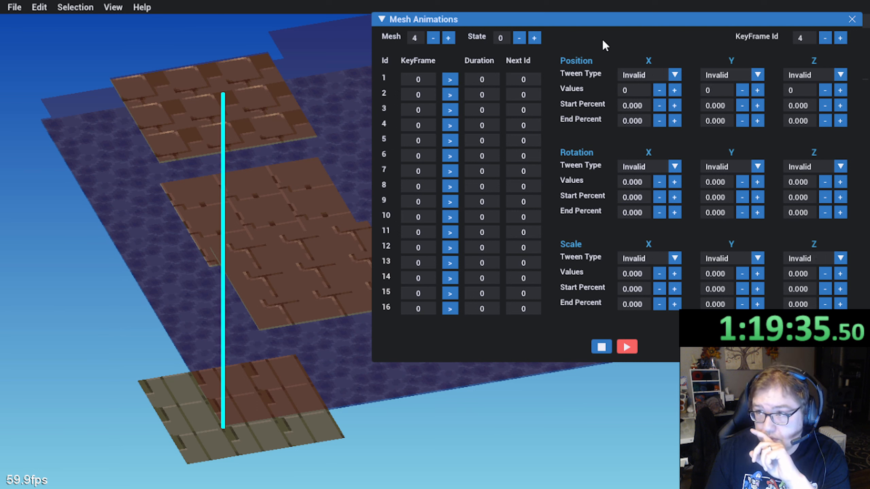
Step: Set mesh 4's first animation entry to keyframe 4 with a duration of 10 and next ID 1
type("4")
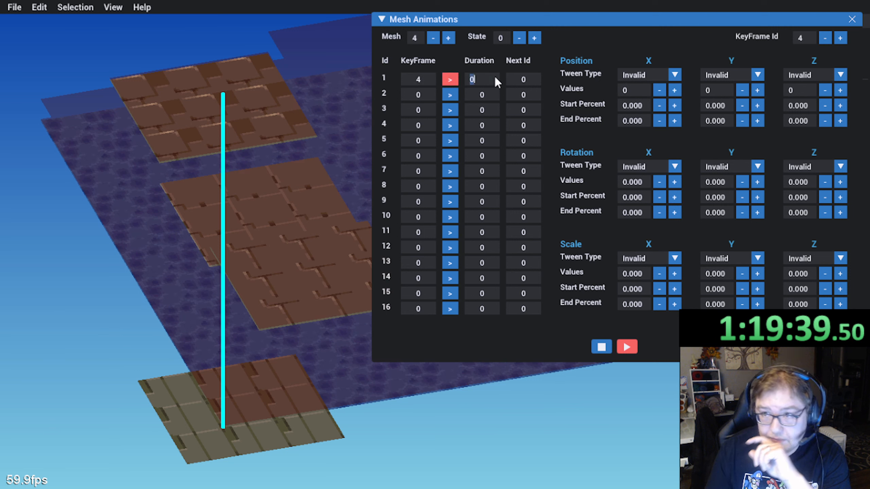
type("10")
key("Return")
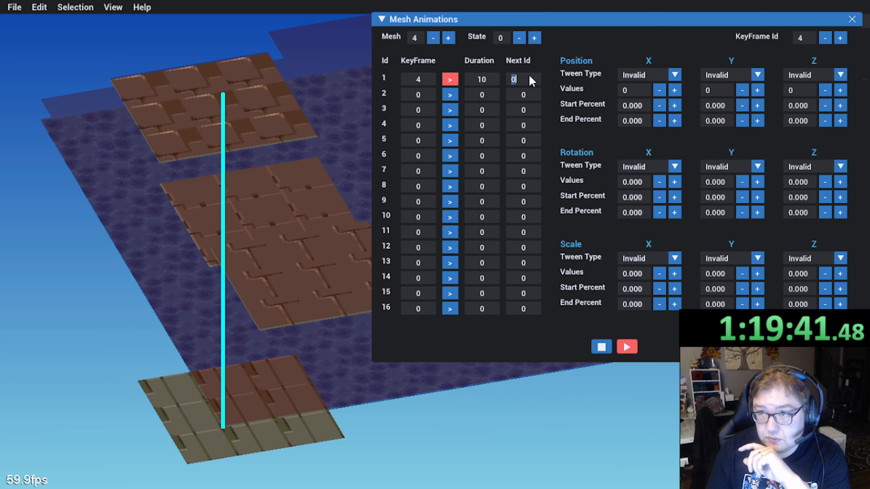
left_click(529, 78)
key("Return")
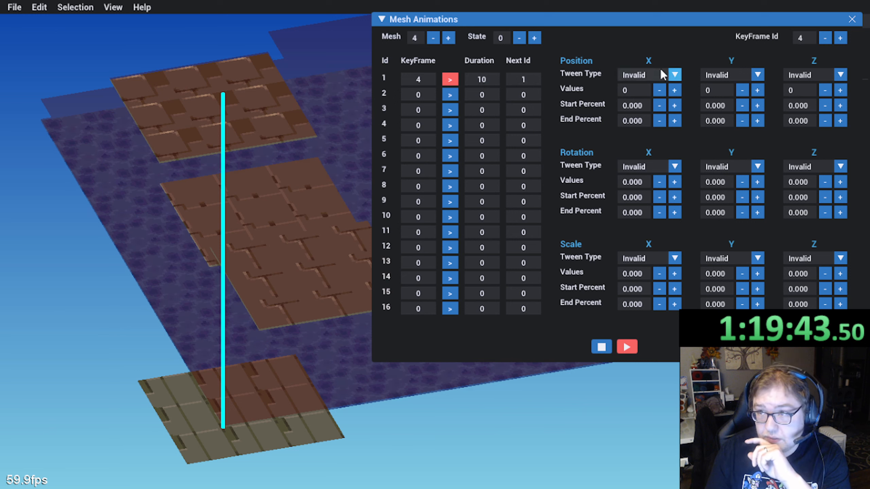
Step: Set keyframe 4's position tween type to Tween To for X, Y and Z
left_click(660, 74)
left_click(655, 91)
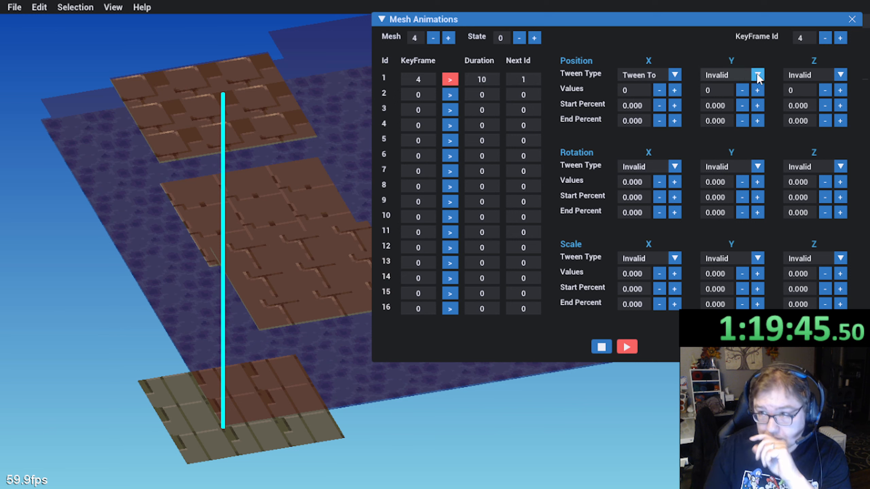
left_click(757, 76)
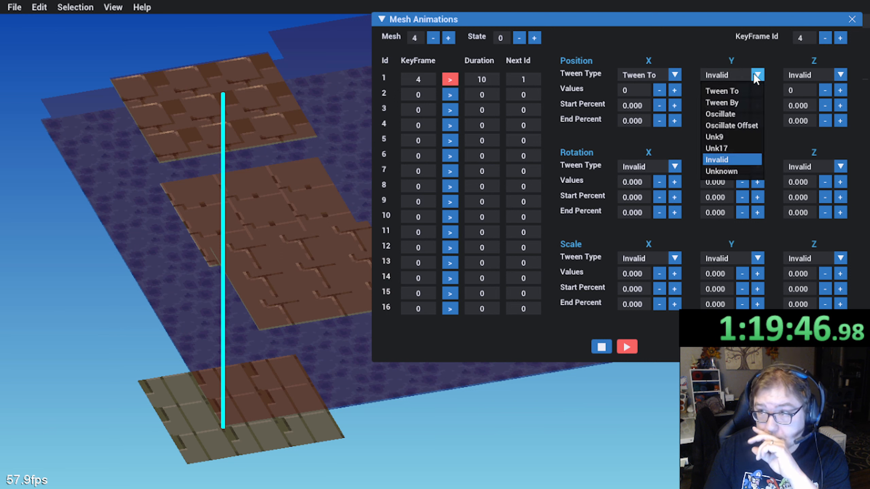
left_click(738, 91)
left_click(839, 76)
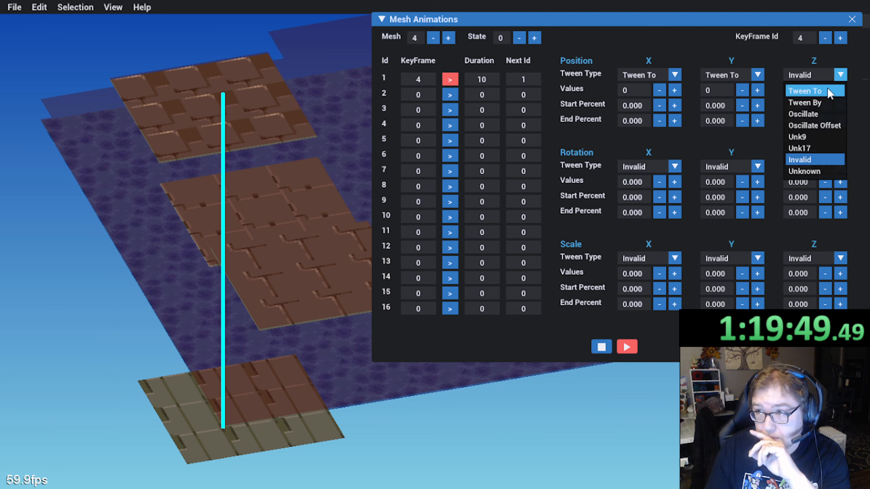
left_click(801, 88)
Step: Set keyframe 4's scale tween type to Tween To for X, Y and Z
left_click(649, 259)
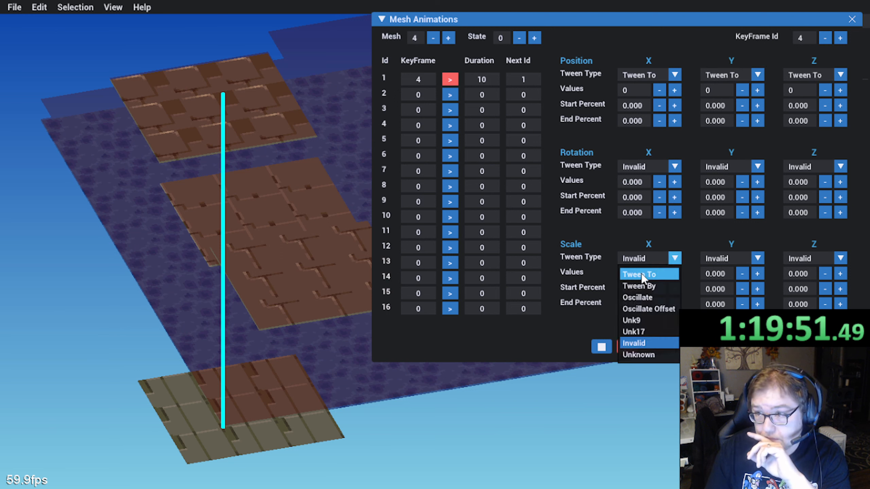
left_click(641, 273)
left_click(714, 259)
left_click(716, 273)
left_click(839, 259)
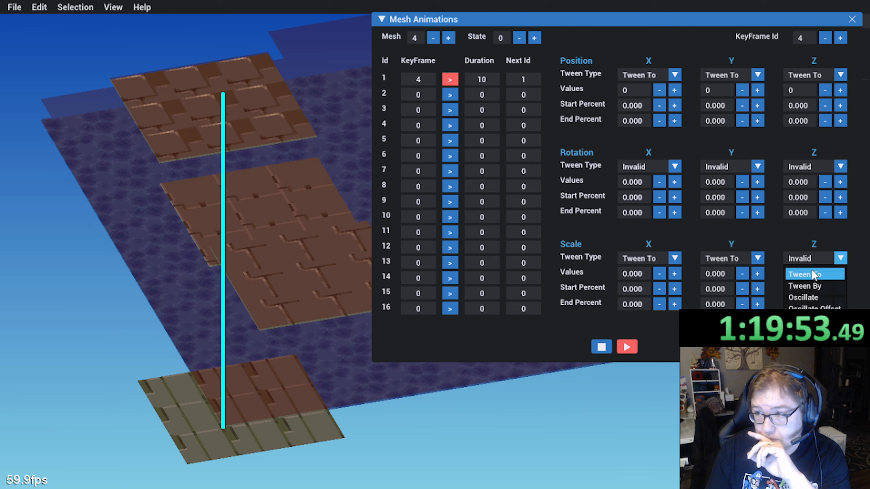
left_click(801, 274)
Step: Set keyframe 4's scale values to 1 for X, Y and Z
left_click(634, 274)
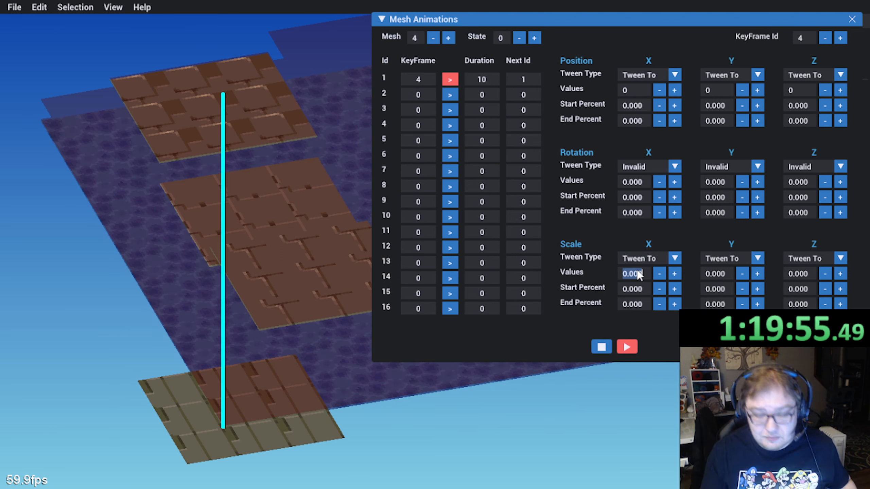
type("1")
key("Return")
left_click(716, 274)
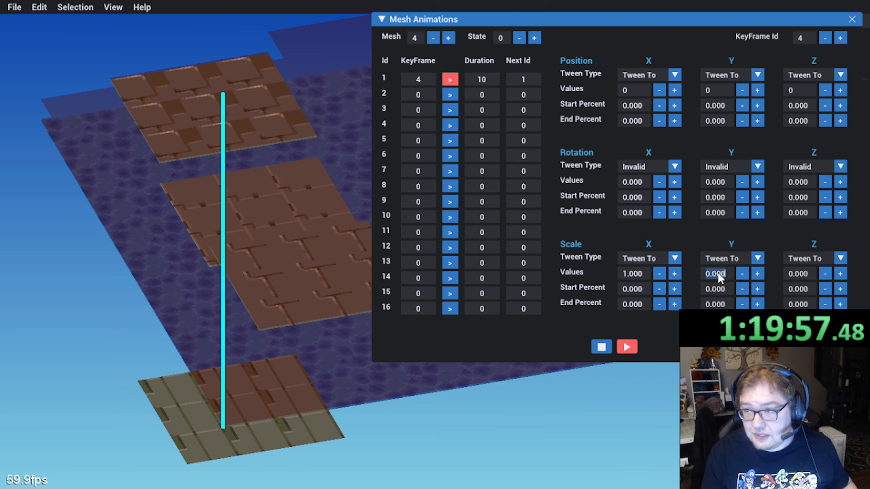
type("1")
key("Return")
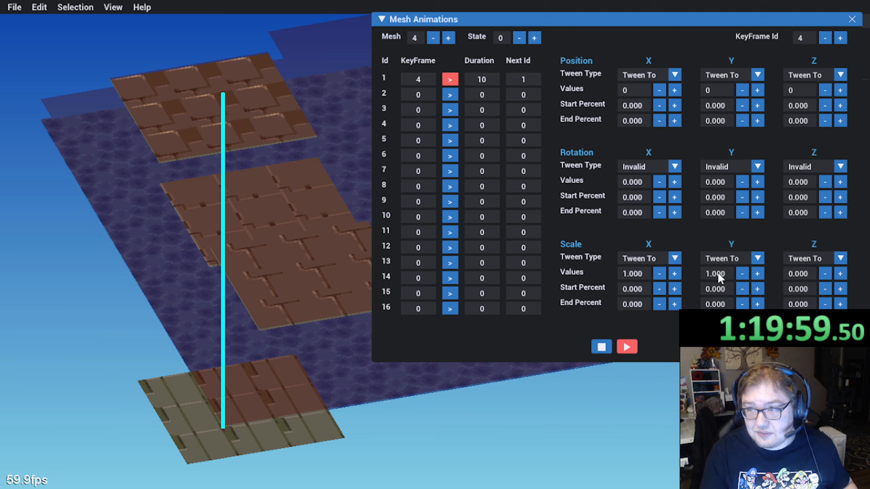
type("1")
key("Return")
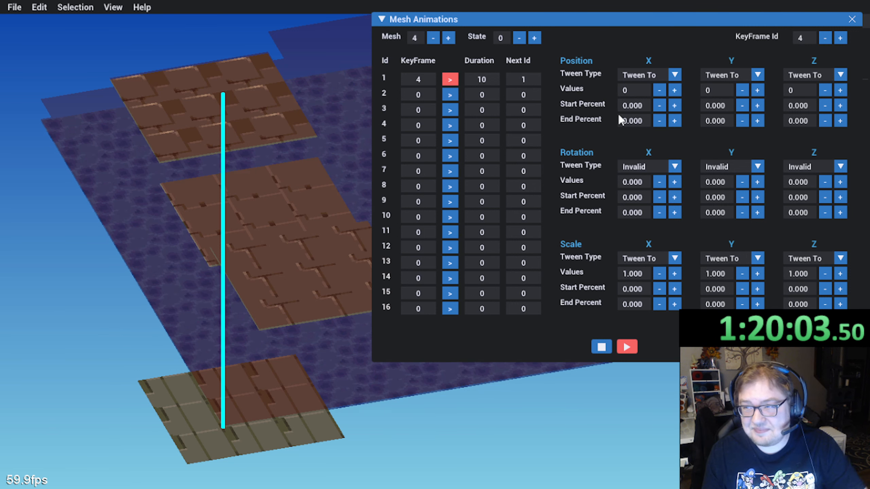
Step: Set keyframe 4's X position to 112 and play the mesh animation to check the placement
middle_click_drag(269, 324, 198, 313)
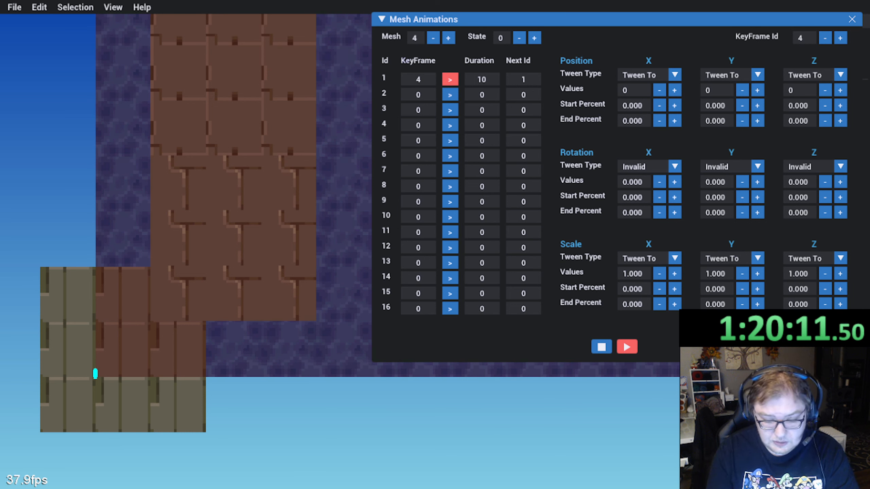
left_click(633, 90)
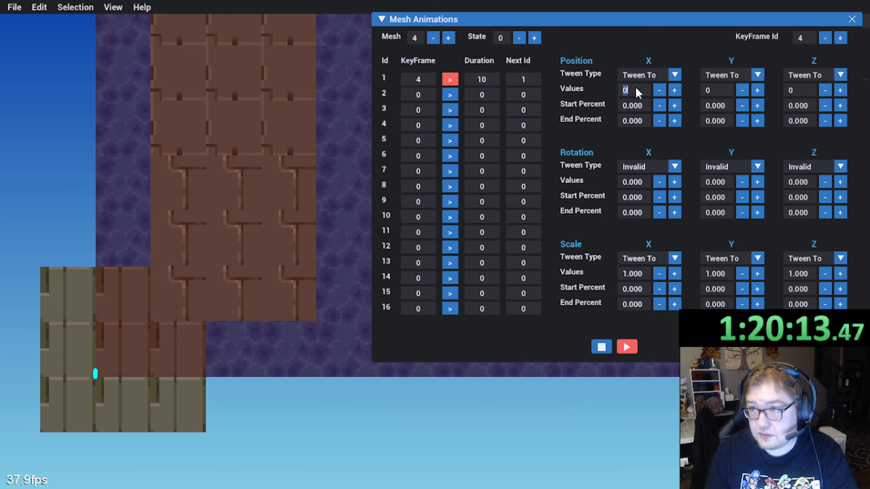
type("112")
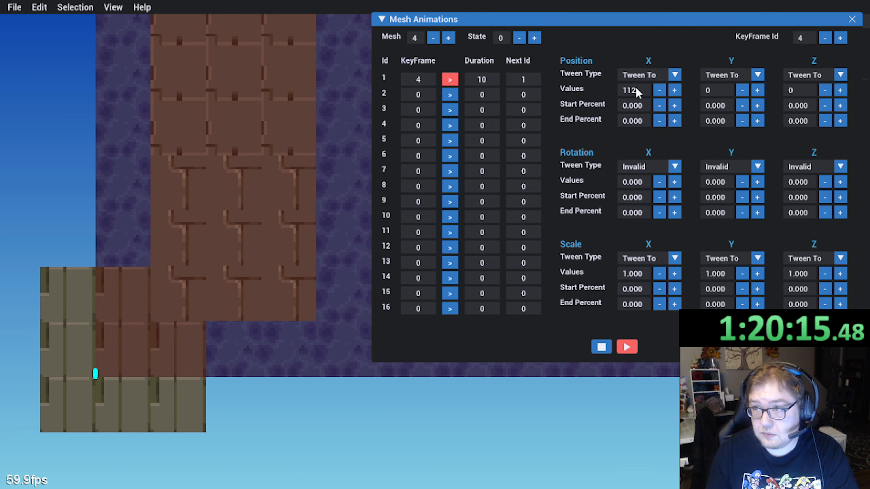
left_click(626, 347)
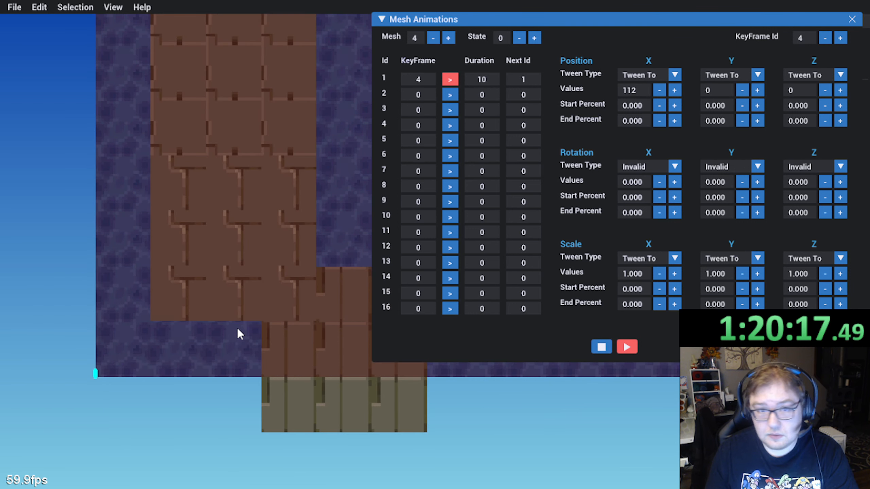
Step: Set keyframe 4's position values to X 140, Y 48 and Z 56
middle_click_drag(261, 312, 157, 327)
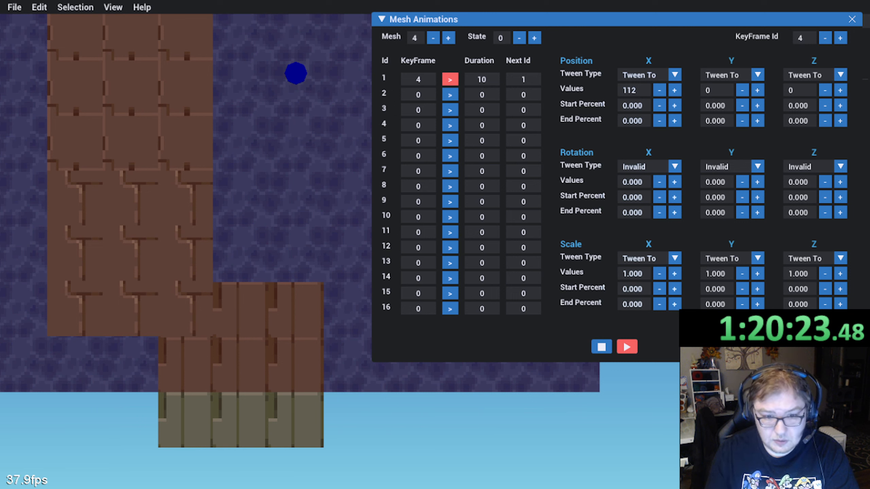
left_click(630, 91)
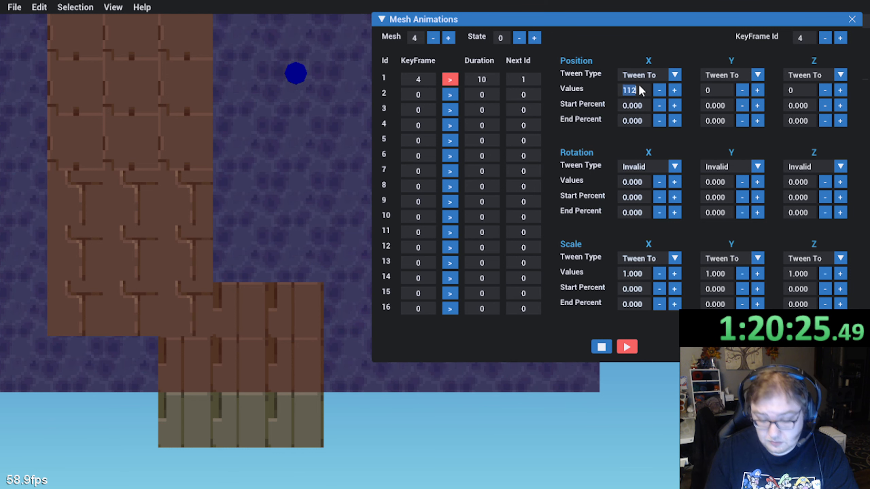
type("140")
mouse_move(209, 351)
middle_mouse_down()
mouse_move(143, 330)
mouse_move(151, 370)
mouse_move(211, 363)
middle_mouse_up()
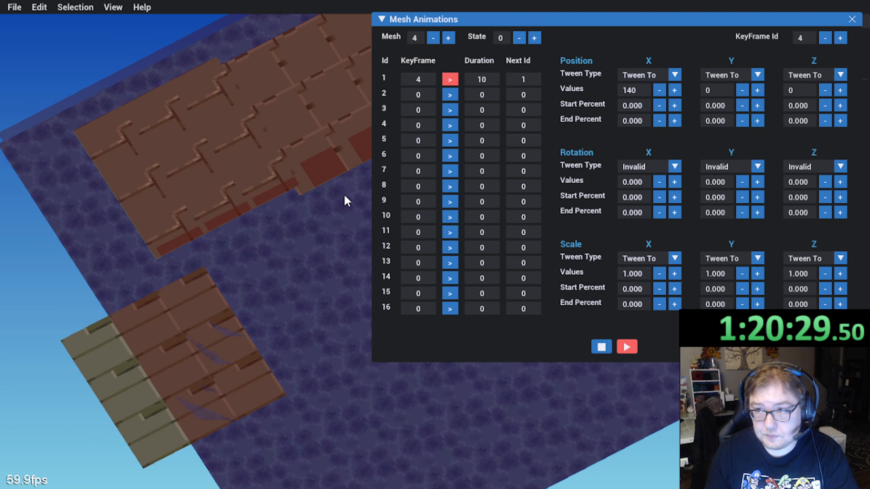
left_click(802, 91)
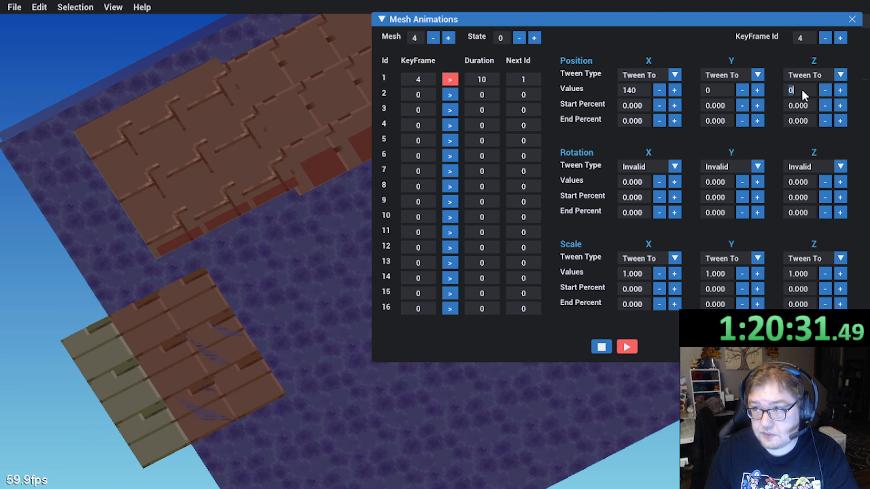
type("56")
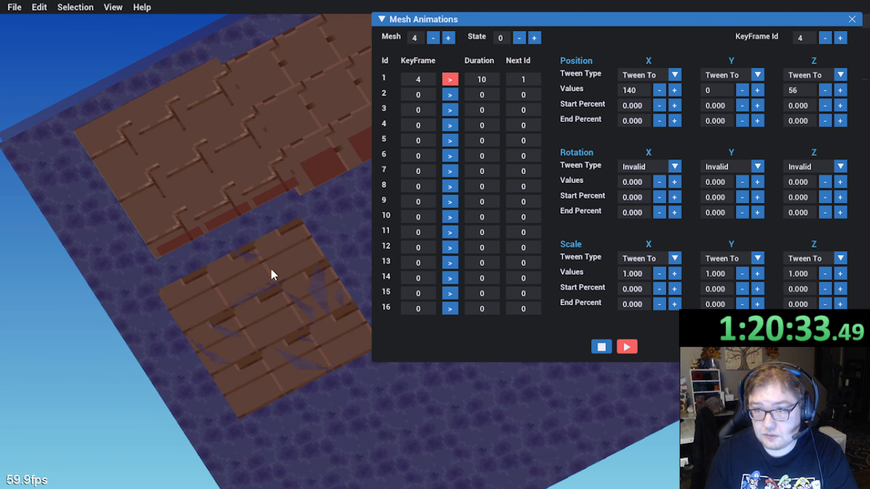
left_click_drag(288, 211, 255, 200)
left_click(708, 90)
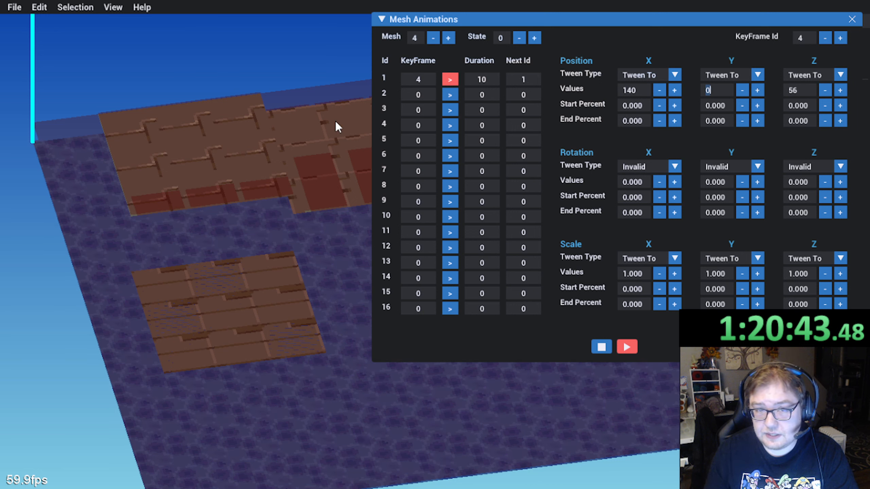
type("8")
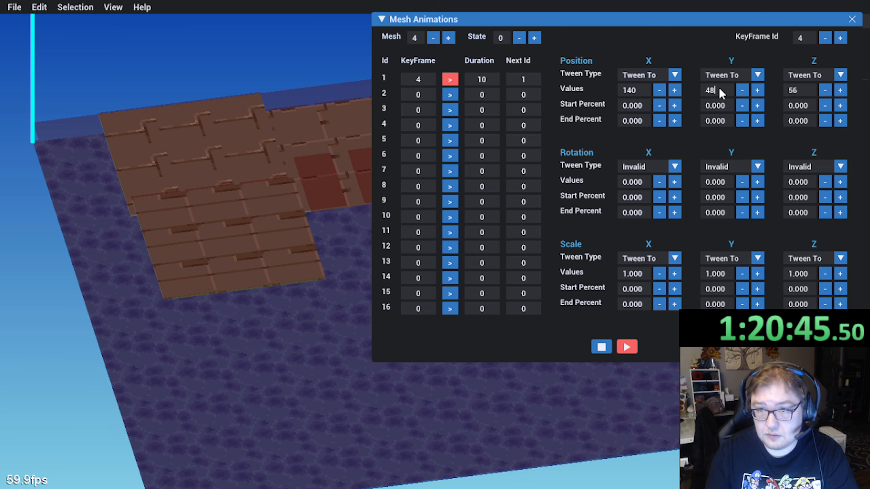
Step: Restart the animation preview and examine mesh 4's placement beside the other stone platforms from several angles
left_click(601, 347)
left_click(627, 347)
left_click_drag(82, 400, 240, 363)
left_click_drag(132, 377, 239, 341)
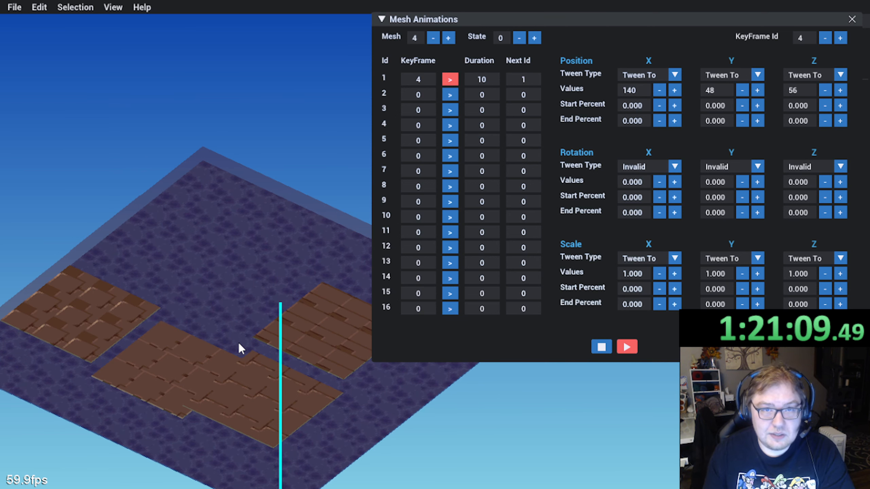
middle_click_drag(244, 343, 231, 328)
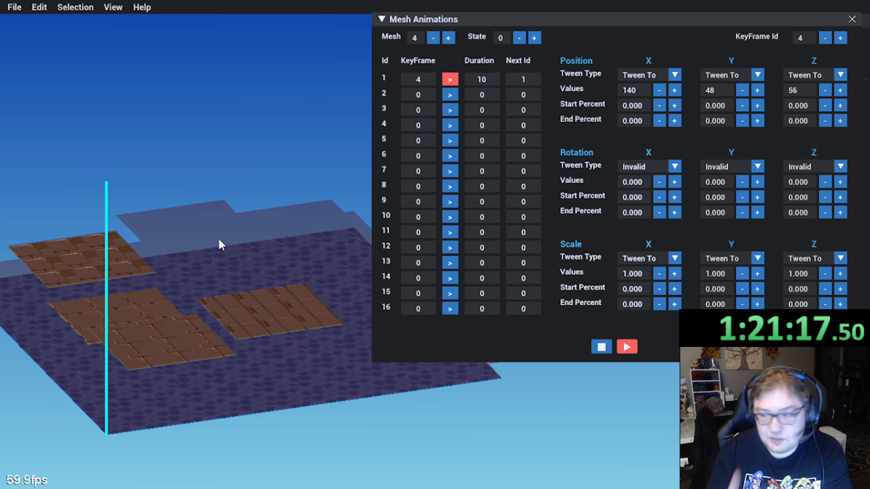
middle_click_drag(219, 239, 209, 266)
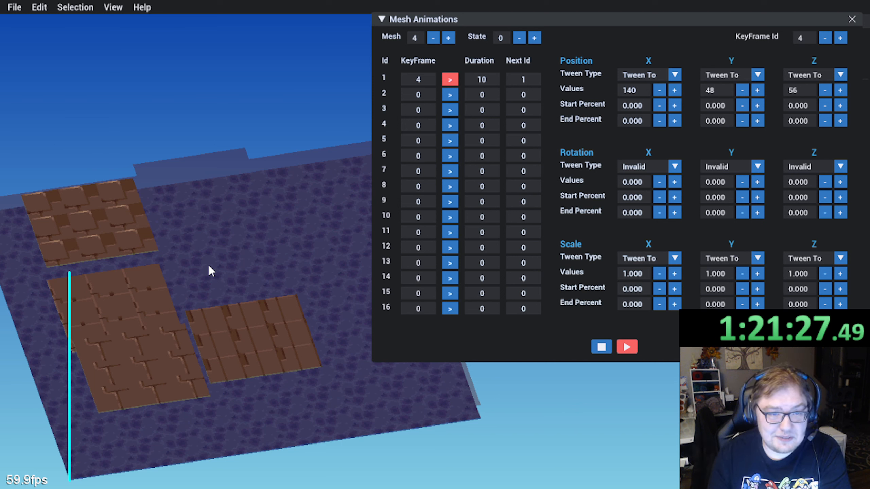
middle_click_drag(188, 301, 142, 389)
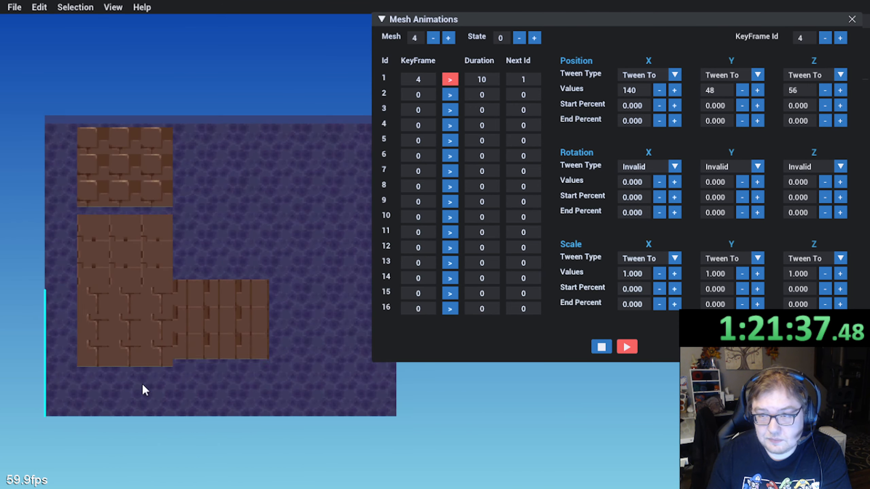
middle_click_drag(195, 303, 340, 200)
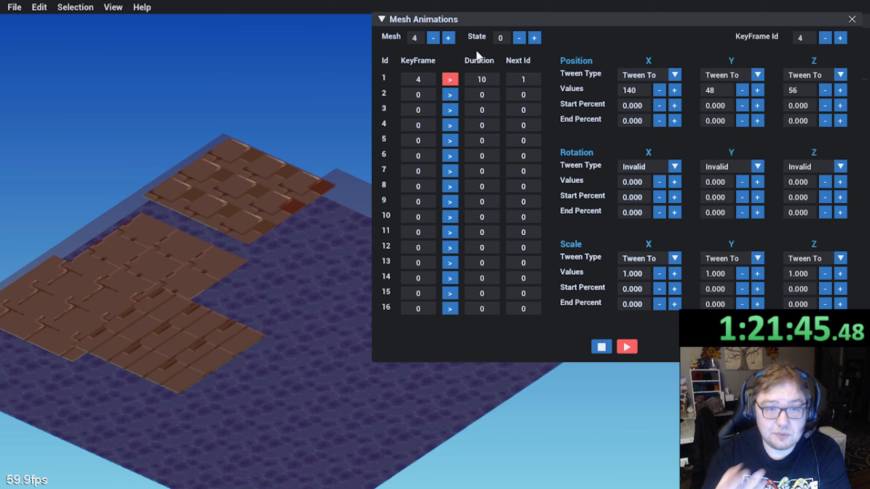
Step: Switch mesh 4 to state 1 and set its first animation entry to keyframe 4, duration 1 and next ID 2
left_click(534, 37)
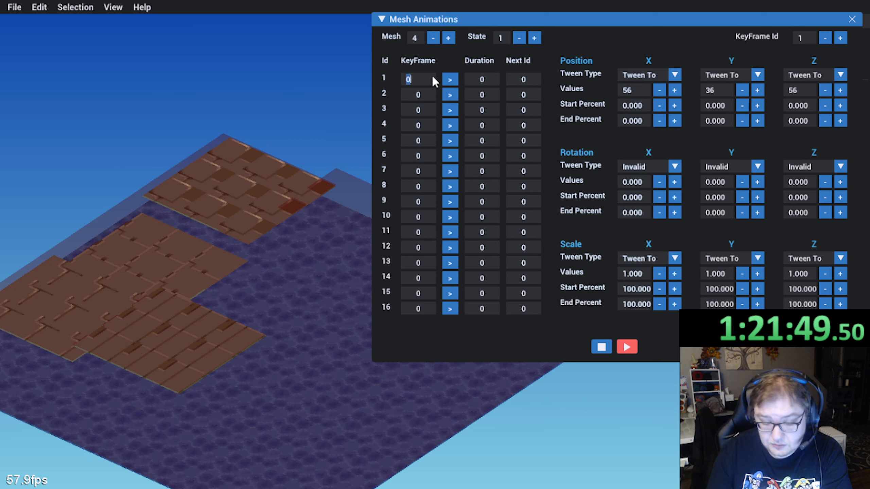
type("4")
key("Return")
double_click(490, 78)
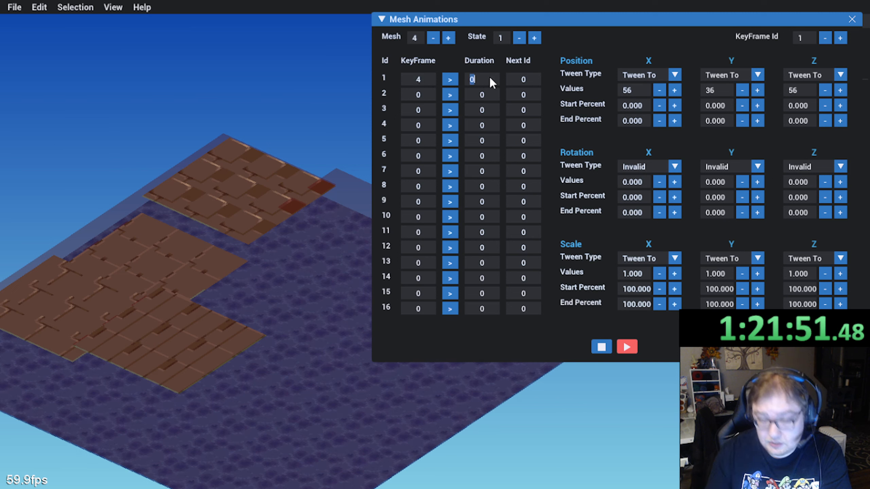
double_click(526, 77)
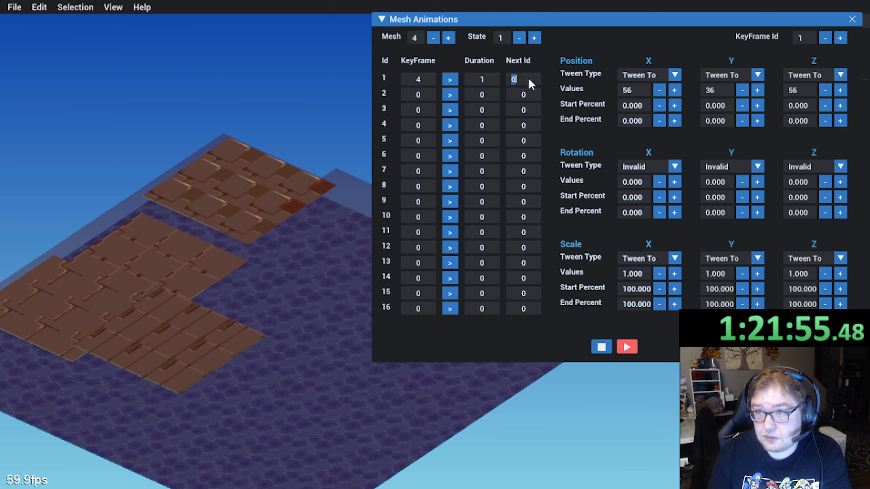
type("2")
key("Return")
Step: Bring up keyframe 12 in the mesh animations
left_click(838, 39)
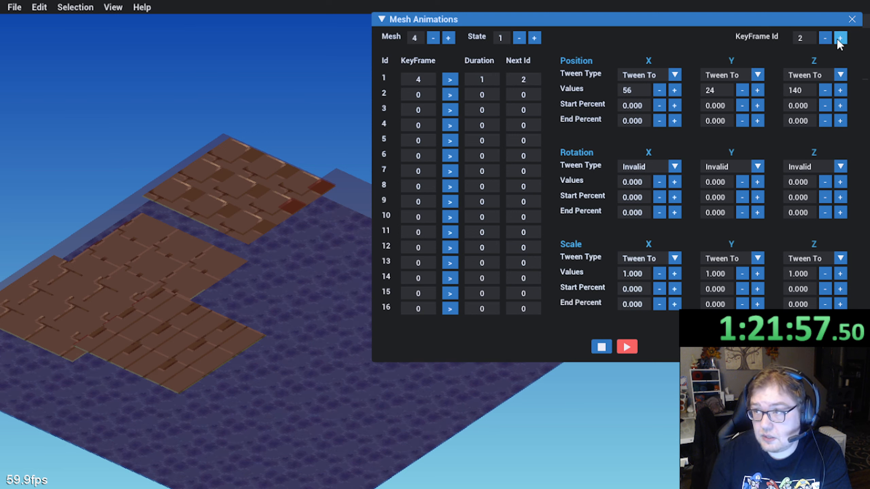
left_click(839, 38)
left_click(839, 39)
left_click(840, 39)
left_click(840, 38)
left_click(840, 38)
left_click(839, 38)
left_click(840, 38)
left_click(840, 38)
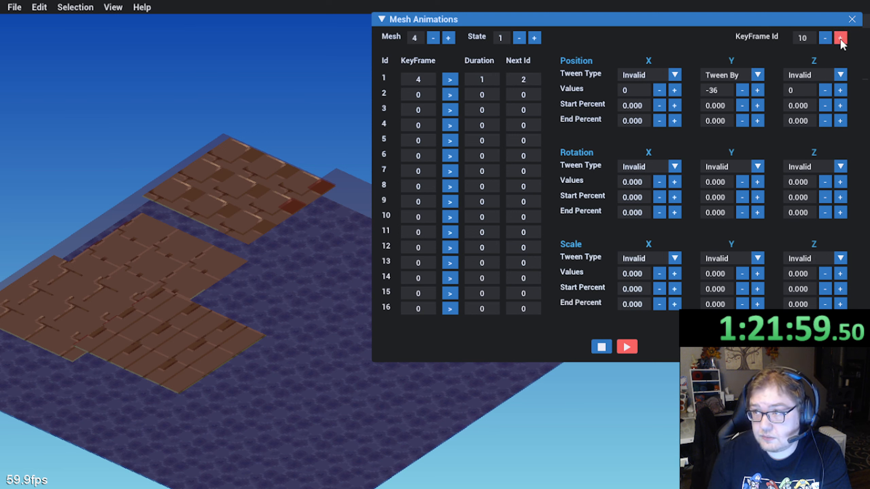
left_click(840, 38)
left_click(840, 38)
Step: Set the second animation entry of mesh 4's state 1 to keyframe 12 with a duration of 100
double_click(426, 97)
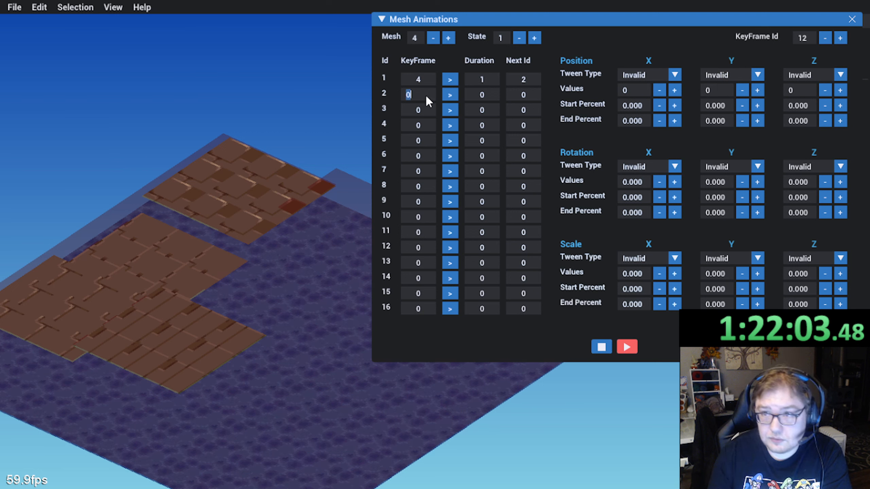
type("12")
double_click(497, 95)
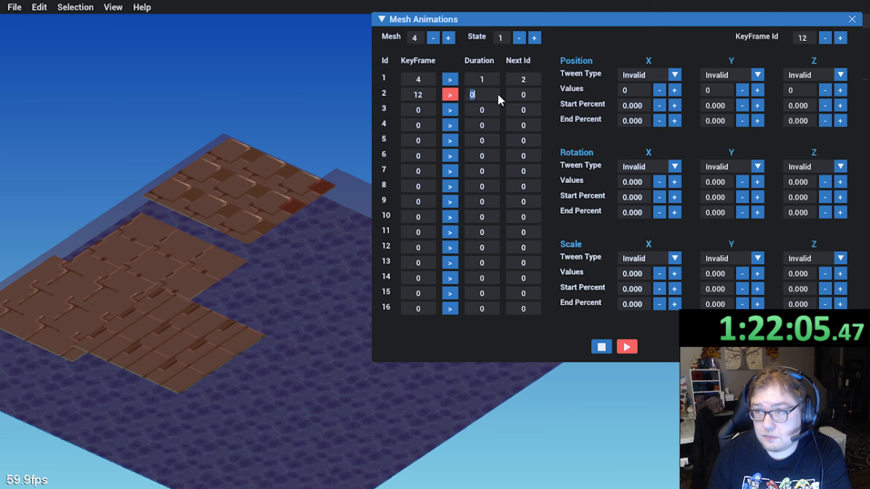
type("100")
key("Return")
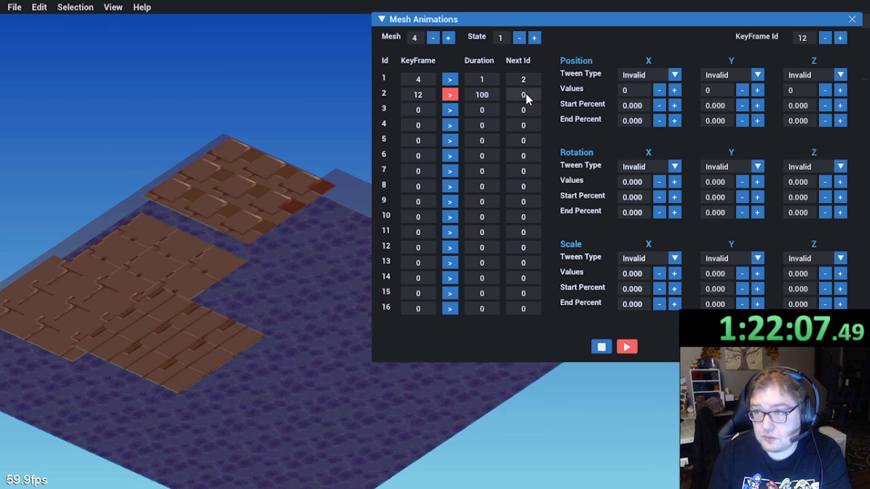
Step: Set the Y position tween type of keyframe 12 to Tween By
left_click(655, 75)
left_click(664, 67)
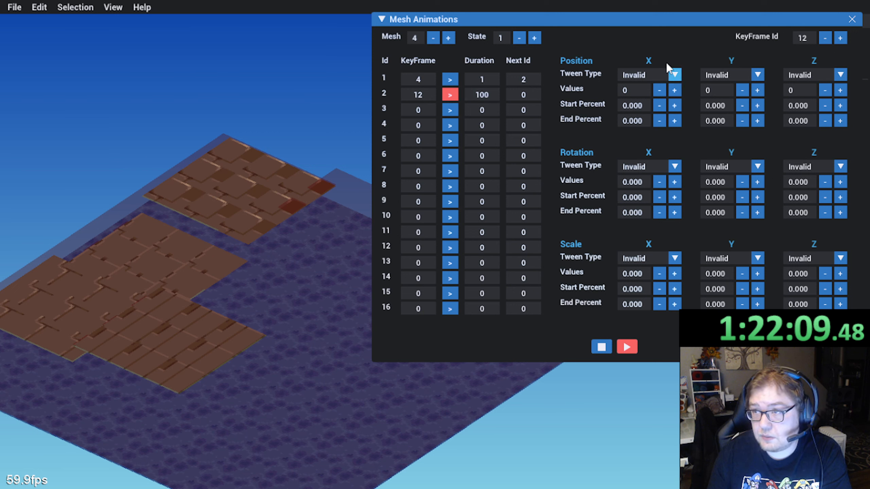
left_click(756, 75)
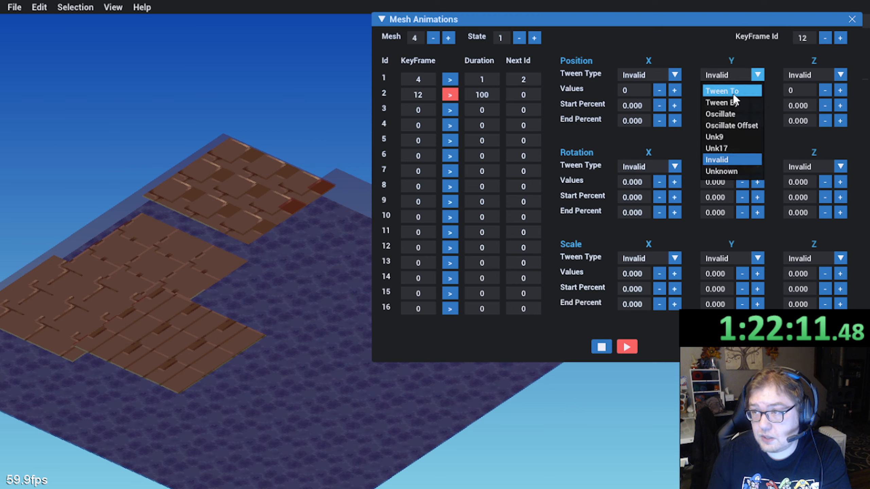
left_click(734, 103)
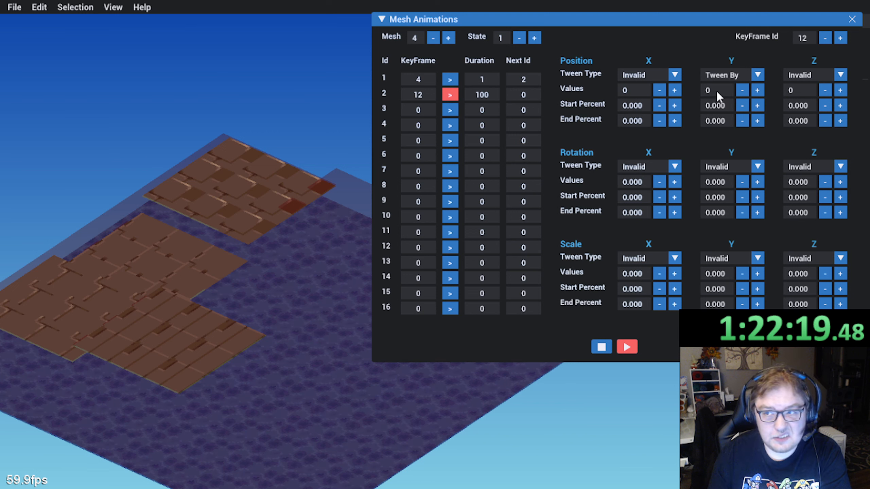
Step: Check the position values of keyframe 11, and set keyframe 12's Y position value to -60
left_click(825, 39)
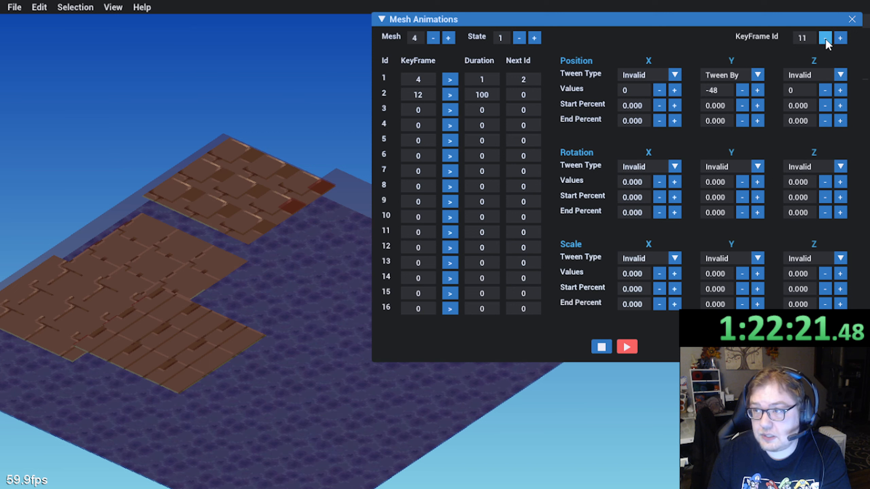
left_click(824, 39)
left_click(841, 38)
left_click(841, 38)
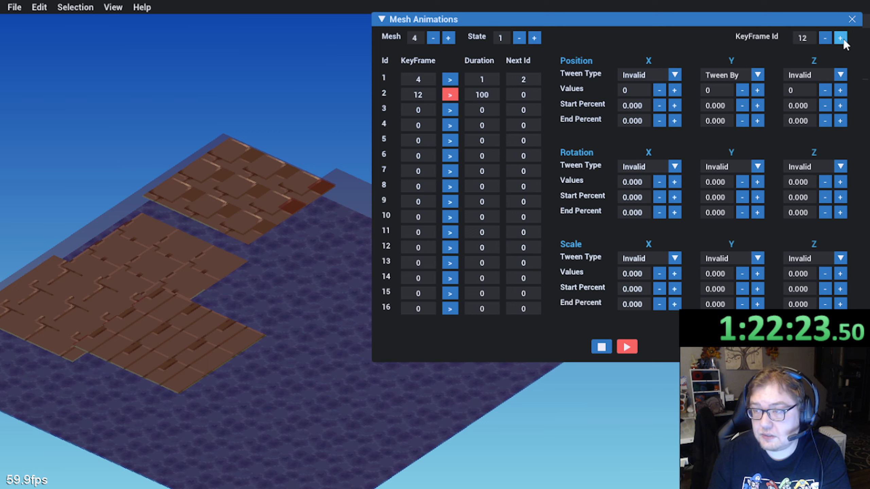
left_click(720, 88)
type("-60")
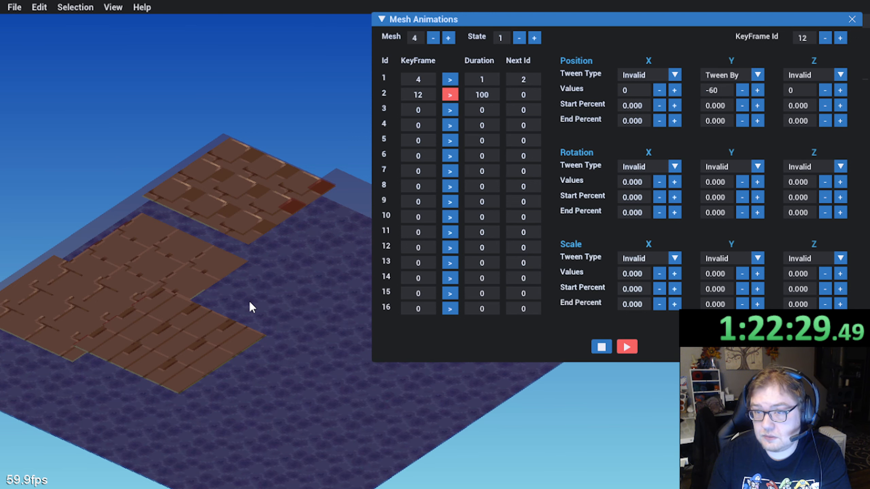
Step: Collapse the Mesh Animations window, make the Primary Mesh the one being edited and save the map
middle_click_drag(248, 300, 198, 289)
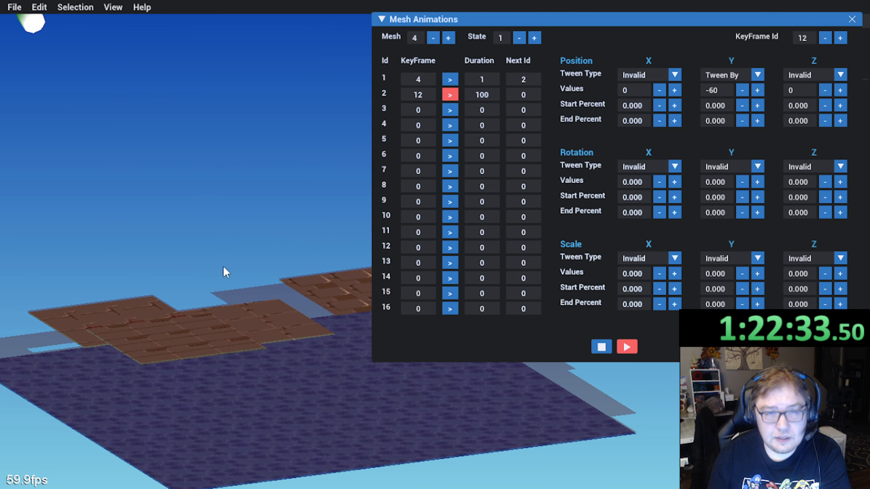
middle_click_drag(223, 267, 222, 305)
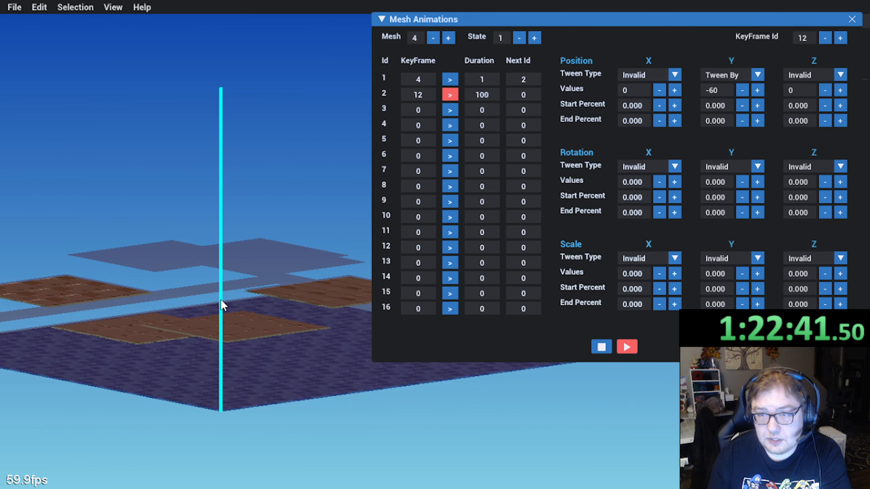
left_click(381, 20)
middle_click_drag(348, 111, 362, 275)
left_click(828, 42)
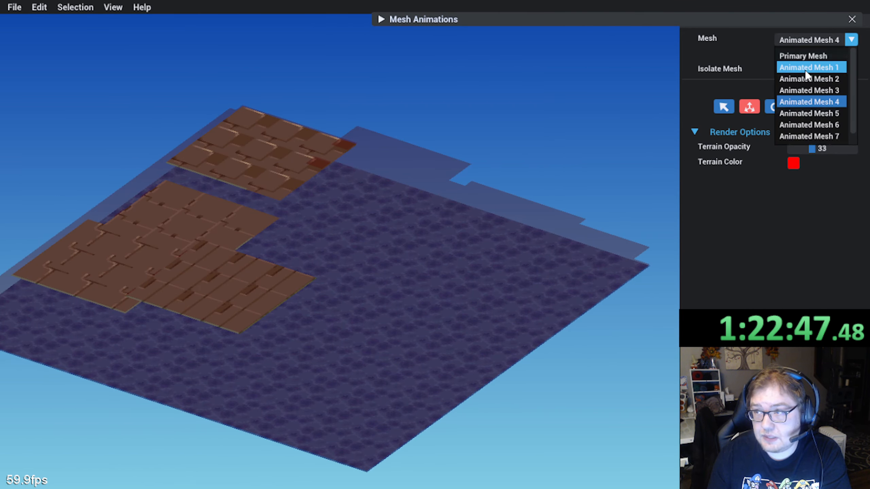
left_click(802, 55)
left_click(14, 6)
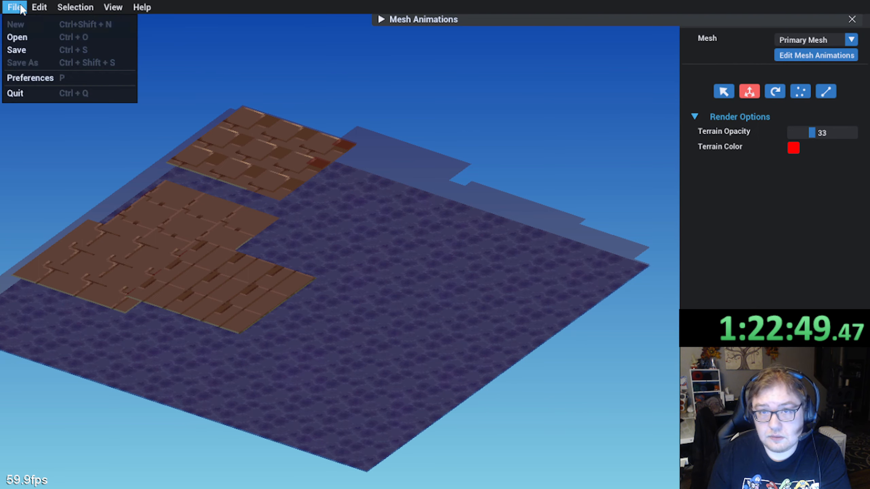
left_click(18, 50)
Step: Raise the 3×3 block of water tiles in the inner corner between the stone platforms to a Y position of 60
middle_click_drag(400, 204, 206, 384)
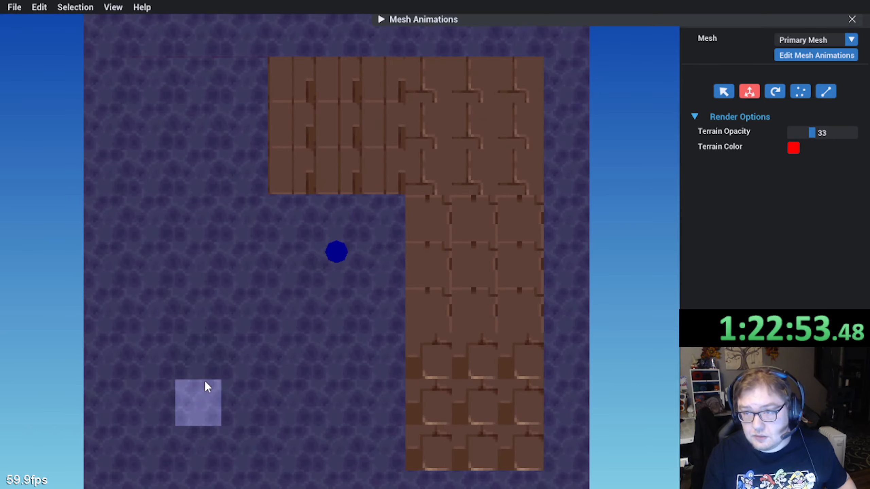
left_click(386, 232)
left_click(329, 224, "shift")
left_click(301, 232, "shift")
left_click(278, 259, "shift")
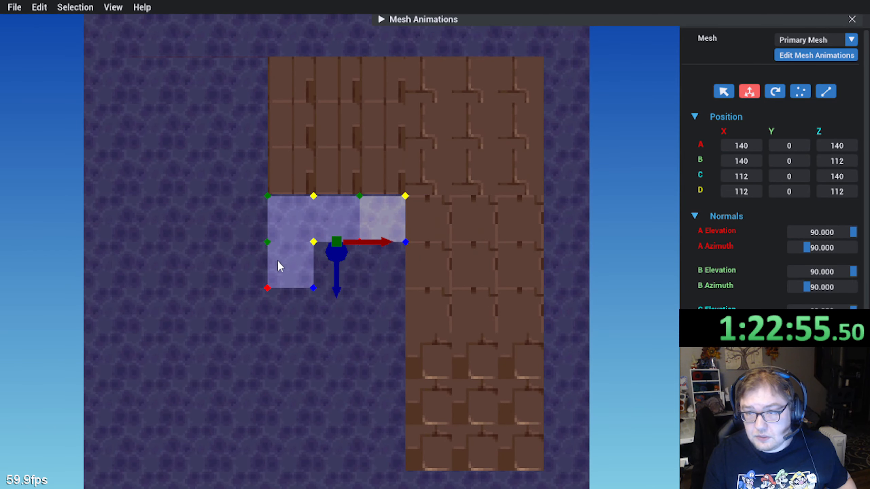
left_click(287, 303, "shift")
left_click(347, 286, "shift")
left_click(364, 285, "shift")
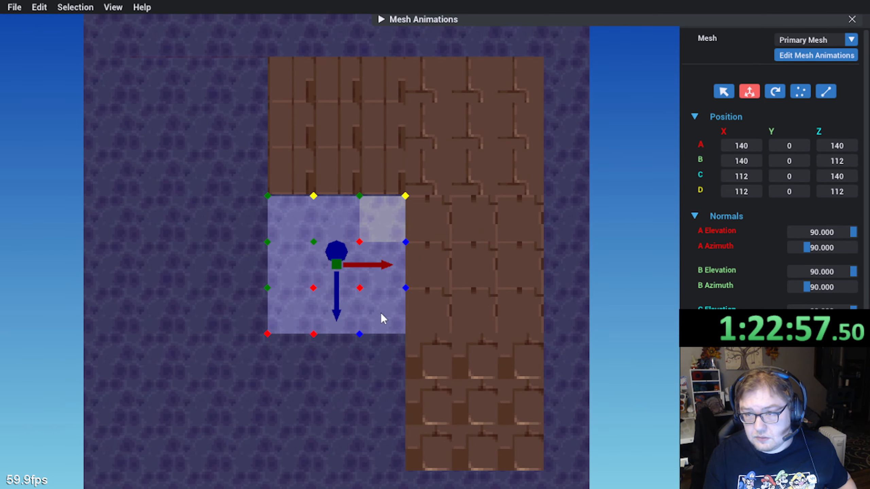
left_click(381, 313, "shift")
middle_click_drag(381, 313, 371, 247)
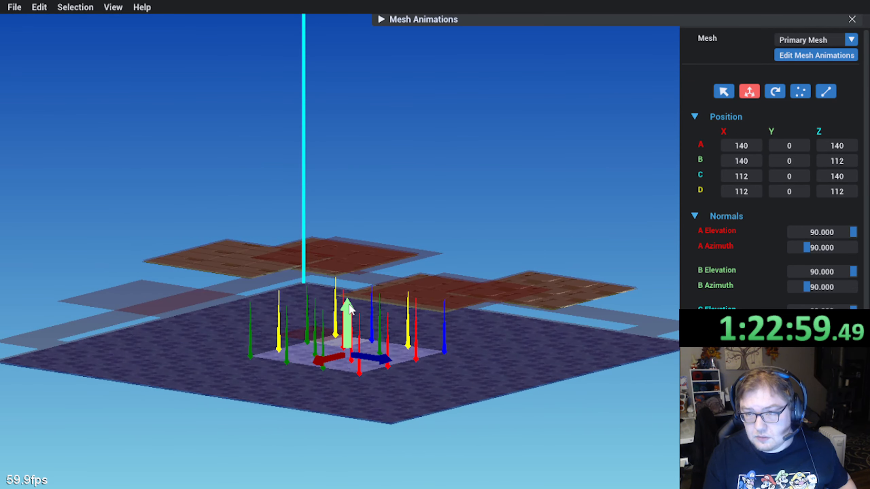
left_click_drag(348, 318, 353, 241)
middle_click_drag(353, 241, 324, 278)
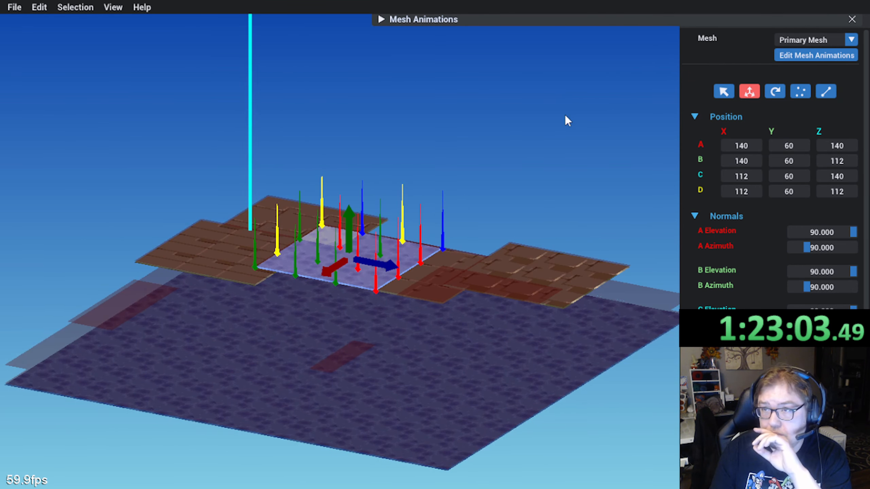
Step: Switch to texture editing for the raised tiles, with the collapsed Mesh Animations window placed clear of the Texture window
left_click(386, 19)
left_click(384, 19)
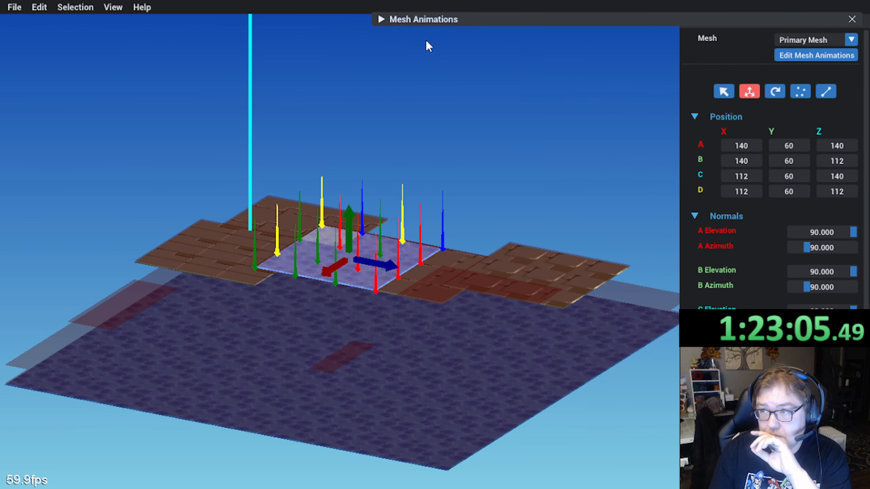
middle_click_drag(360, 140, 478, 133)
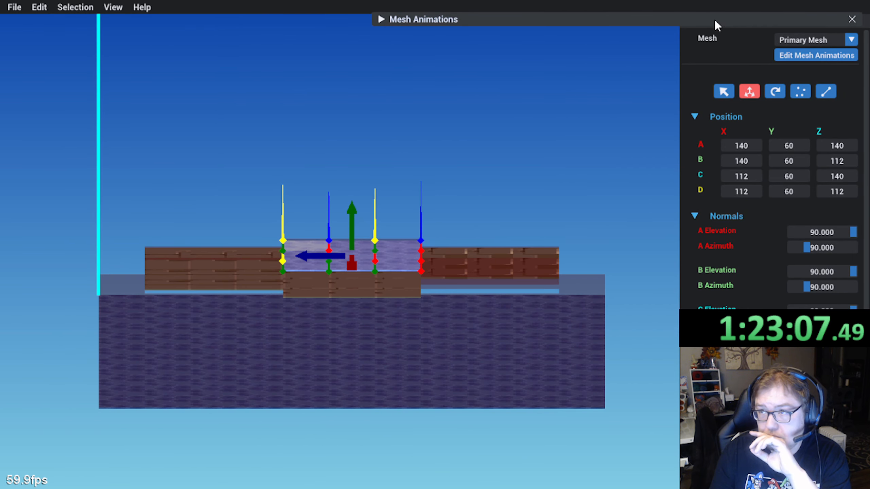
left_click_drag(716, 22, 436, 41)
left_click(745, 25)
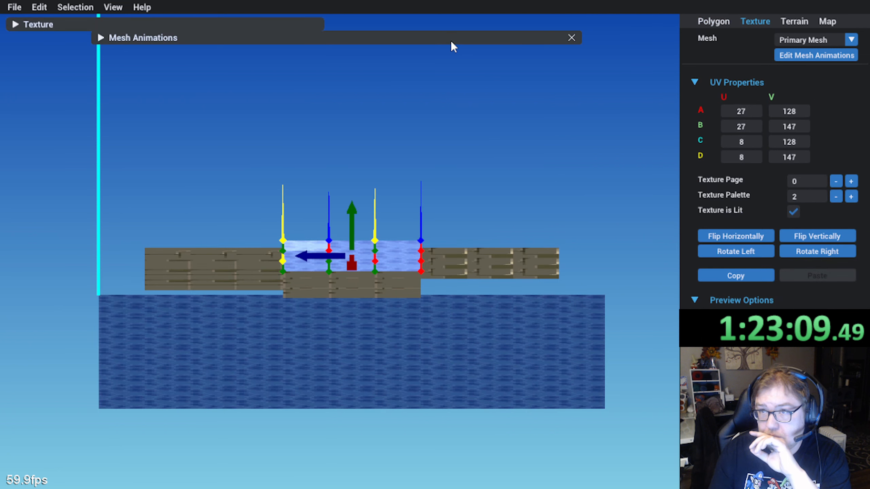
left_click_drag(460, 39, 681, 29)
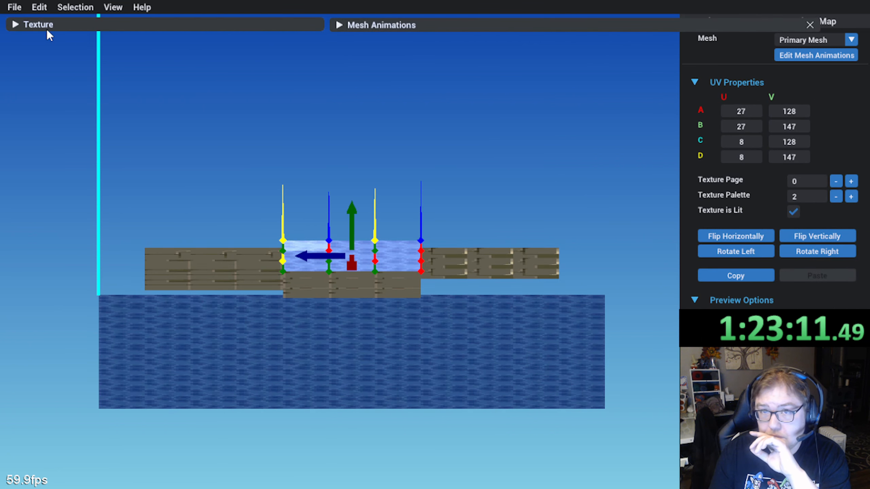
Step: Expand the Texture window and set the raised tiles' texture palette to 10
left_click(15, 26)
scroll(277, 148, "down", 2)
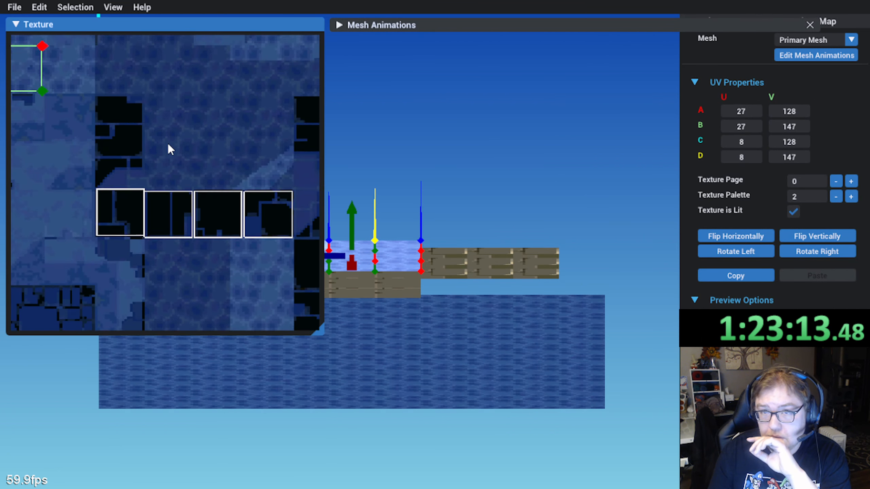
scroll(168, 144, "down", 3)
left_click(851, 197)
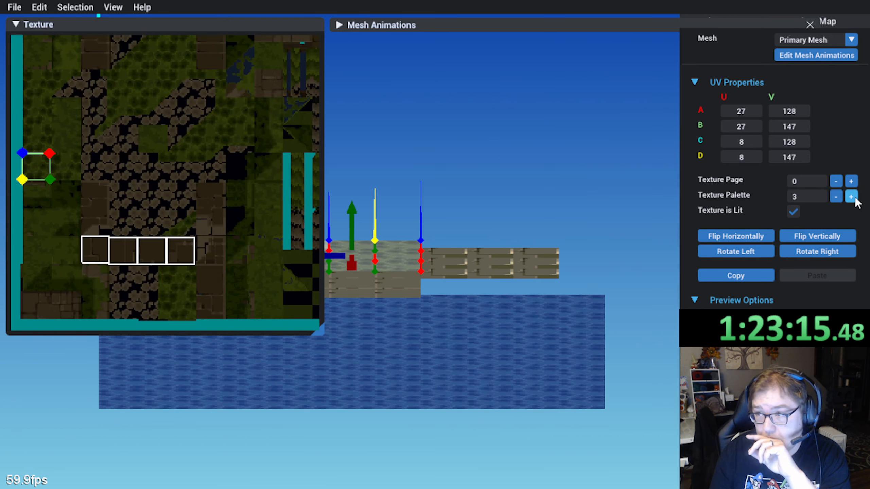
left_click(851, 197)
left_click(851, 196)
left_click(851, 197)
left_click(850, 197)
left_click(851, 196)
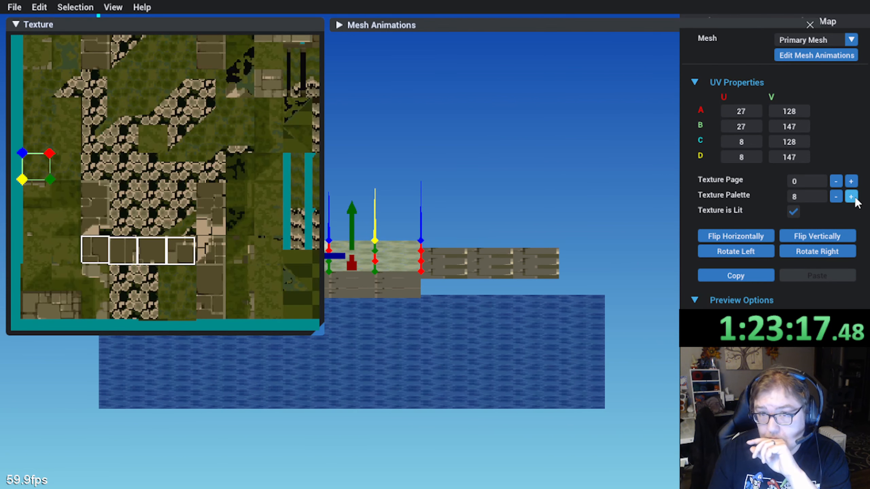
left_click(851, 196)
left_click(851, 196)
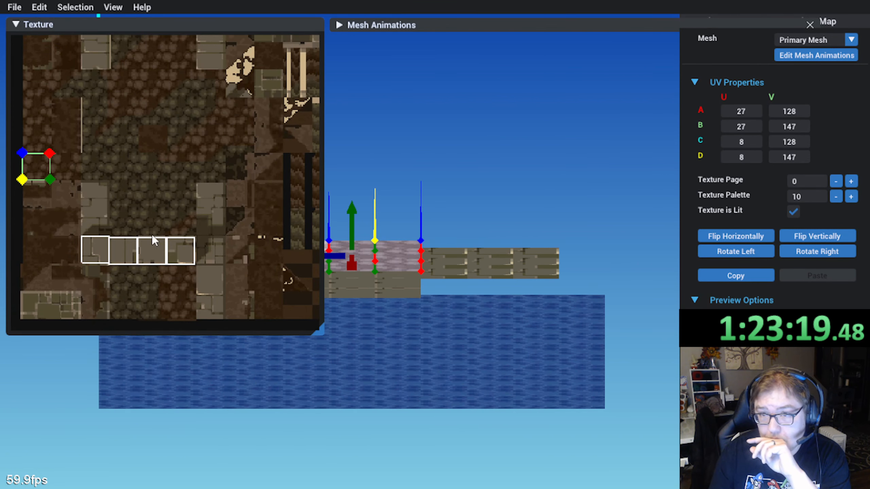
Step: Move the raised tiles' UVs onto a grey stone block, spanning U 48–67 and V 149–168, and deselect the tiles
left_click_drag(37, 185, 90, 201)
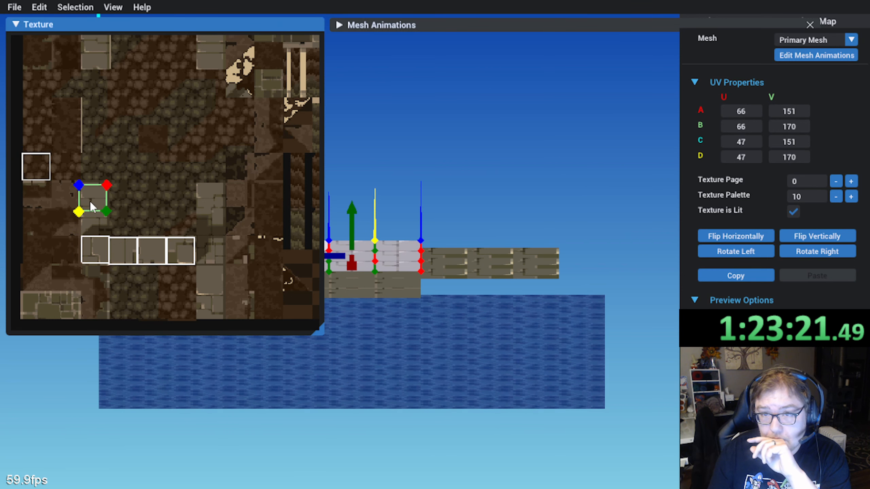
scroll(87, 201, "up", 2)
scroll(88, 191, "up", 2)
middle_click_drag(90, 187, 215, 214)
middle_click_drag(135, 235, 196, 173)
left_click_drag(194, 209, 198, 201)
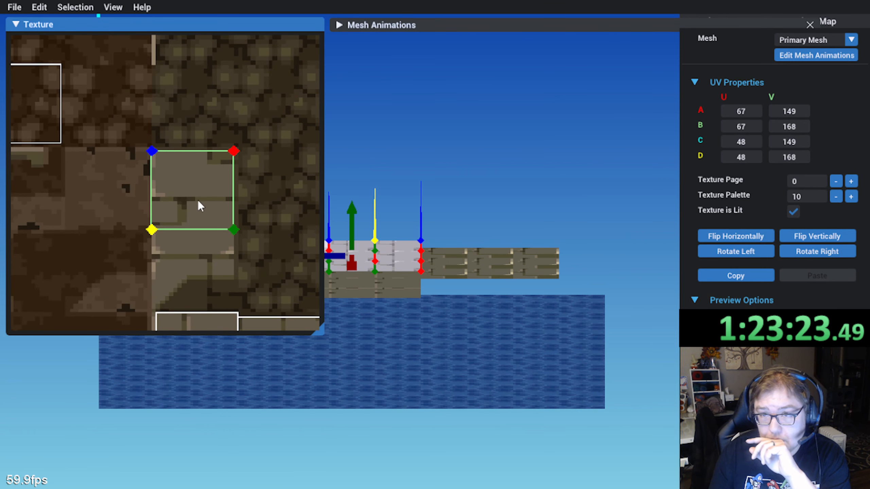
left_click(424, 153)
scroll(421, 205, "up", 4)
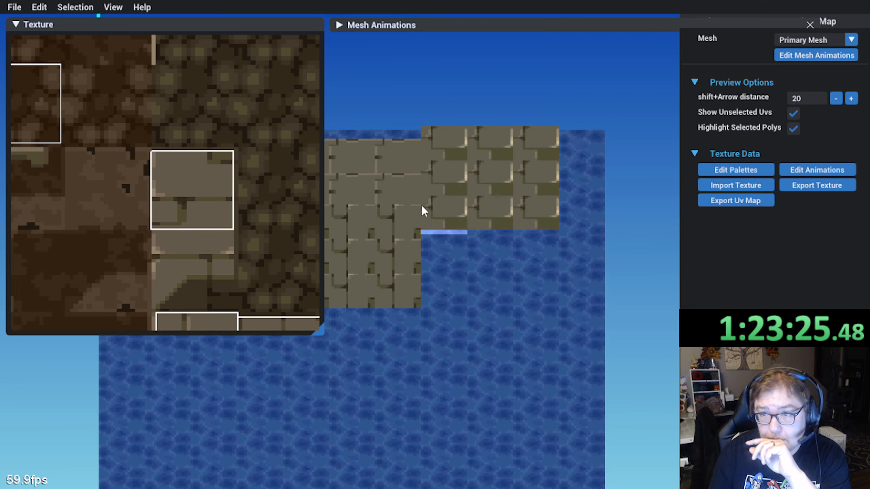
middle_click_drag(462, 234, 432, 241)
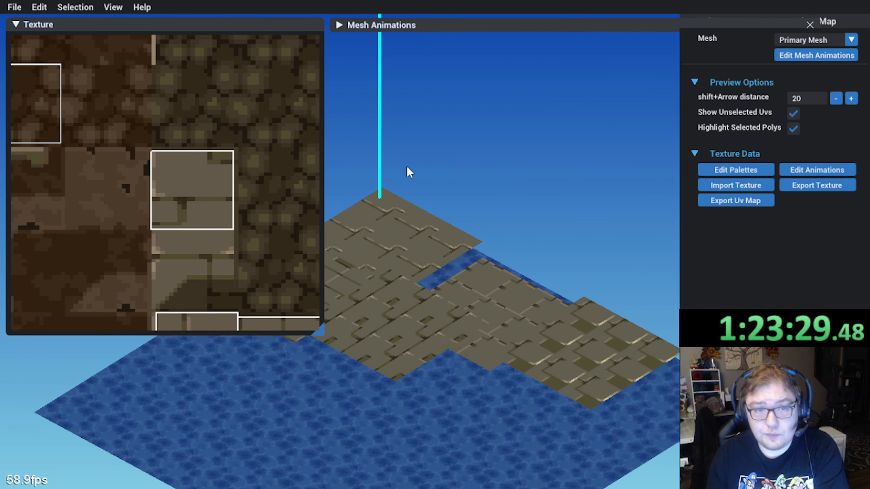
middle_click_drag(435, 234, 415, 189)
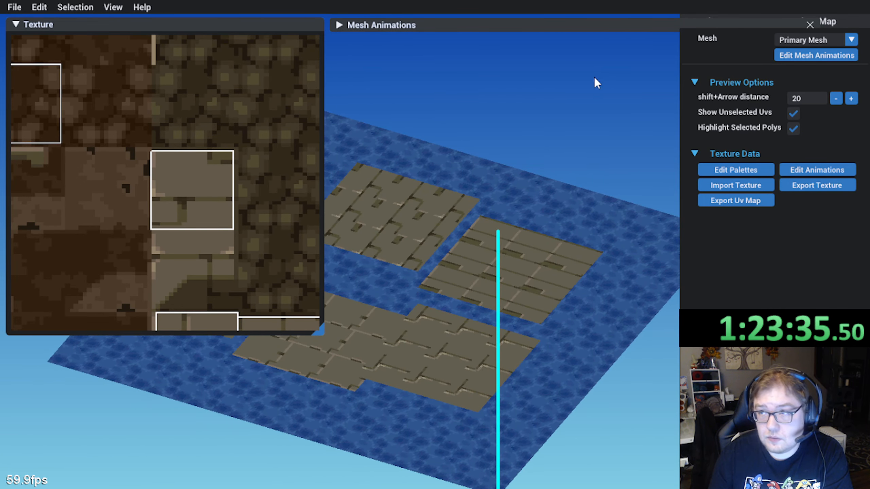
Step: Collapse the Texture window, return to polygon editing and set the Terrain Opacity to 0
left_click(15, 25)
left_click_drag(441, 26, 304, 60)
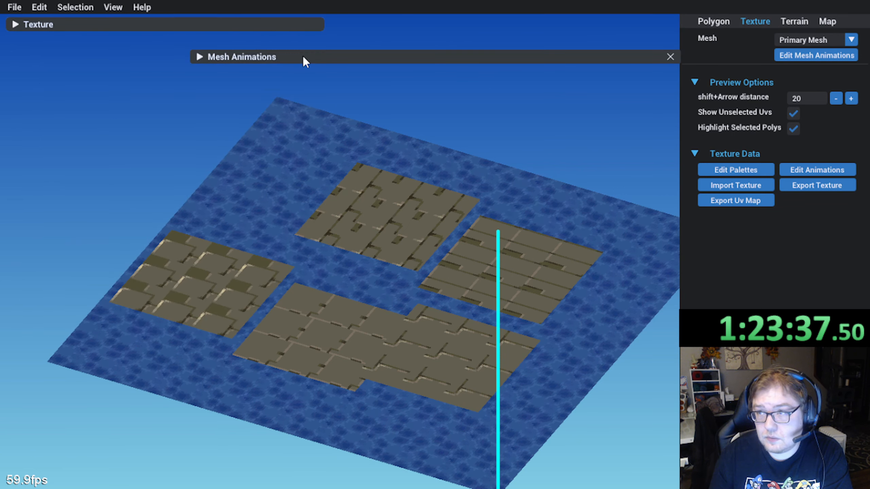
left_click(709, 26)
middle_click_drag(532, 193, 325, 203)
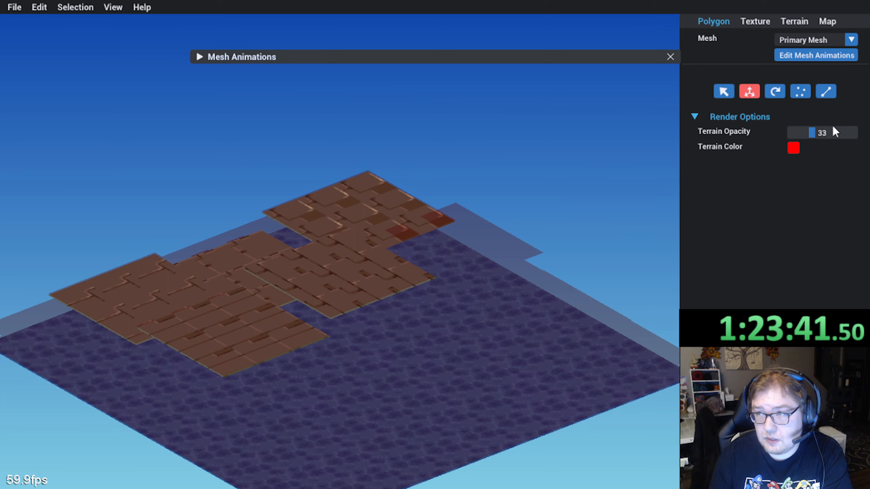
left_click_drag(812, 132, 767, 132)
middle_click_drag(413, 212, 239, 194)
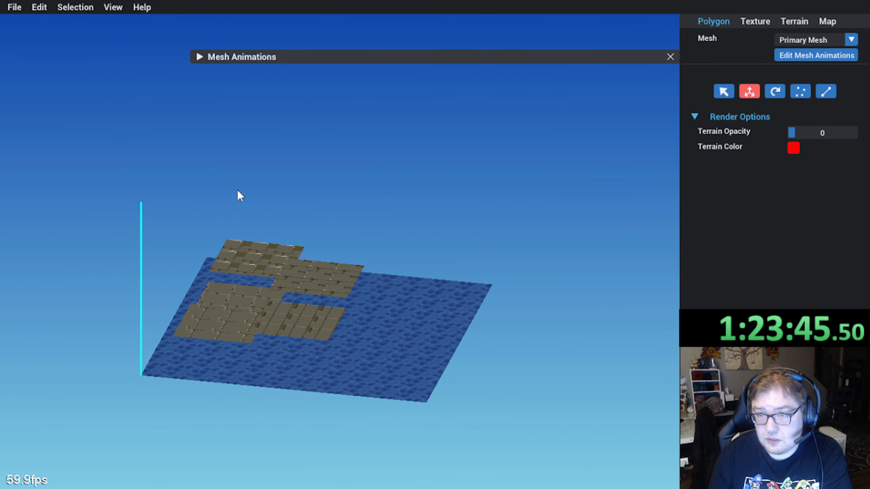
Step: Save the map and move the collapsed Mesh Animations window away from the platforms
left_click(14, 7)
left_click(19, 48)
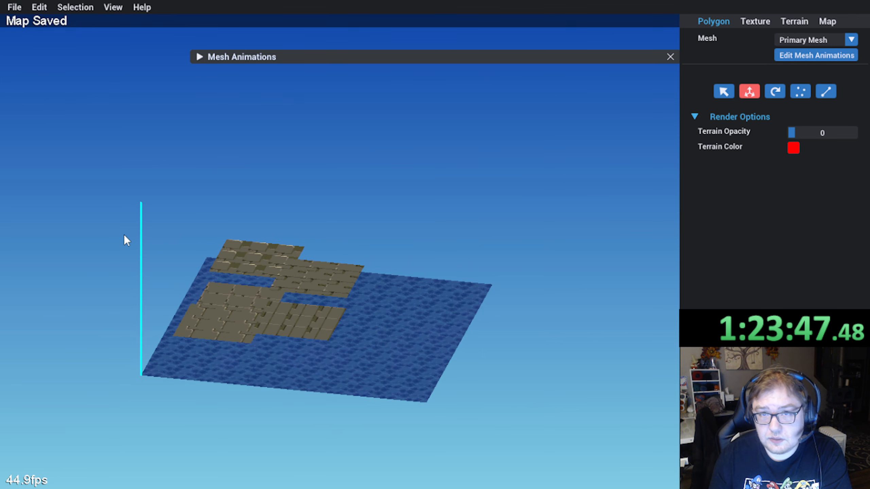
middle_click_drag(123, 234, 258, 242)
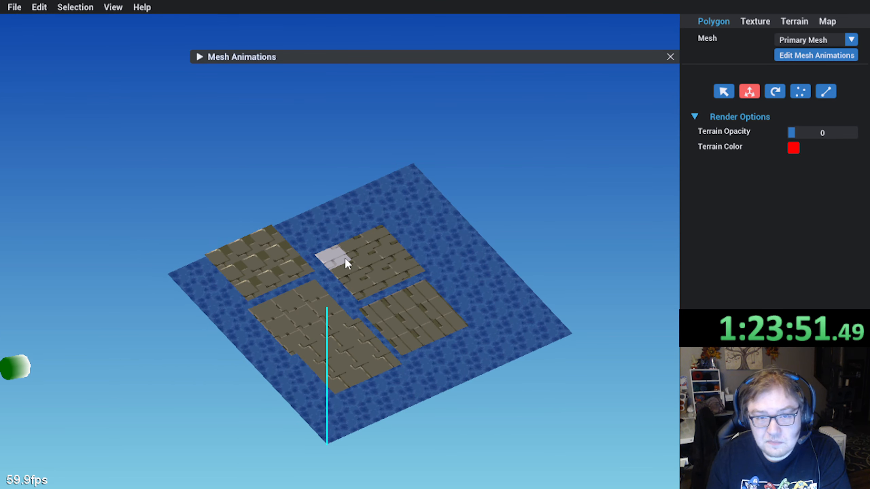
middle_click_drag(334, 290, 294, 264)
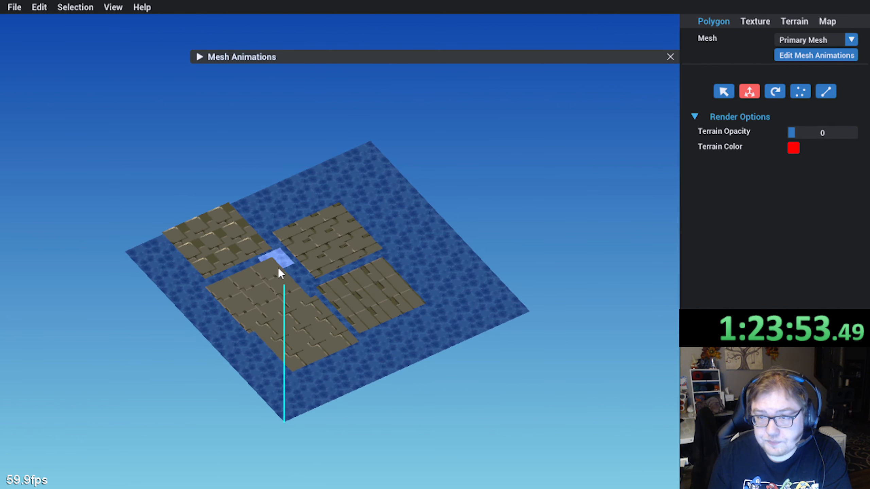
left_click_drag(381, 58, 388, 31)
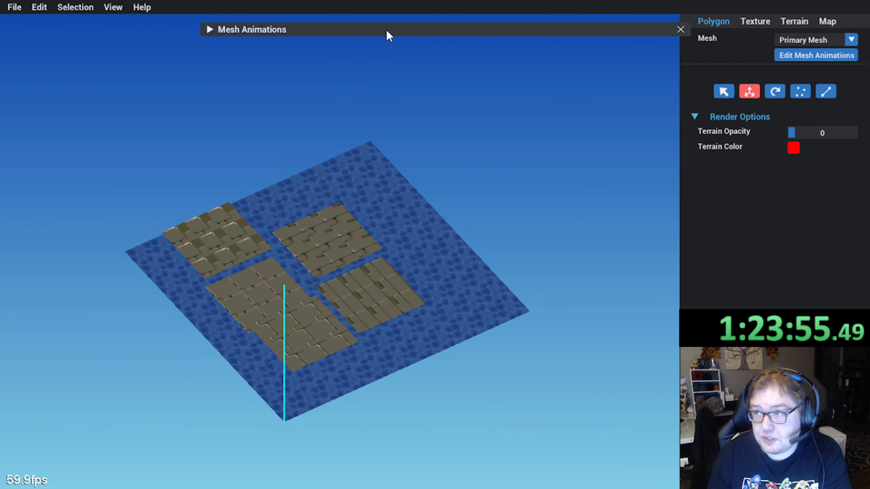
Step: Switch the active mesh to Animated Mesh 5 and close the Mesh Animations window
left_click(829, 40)
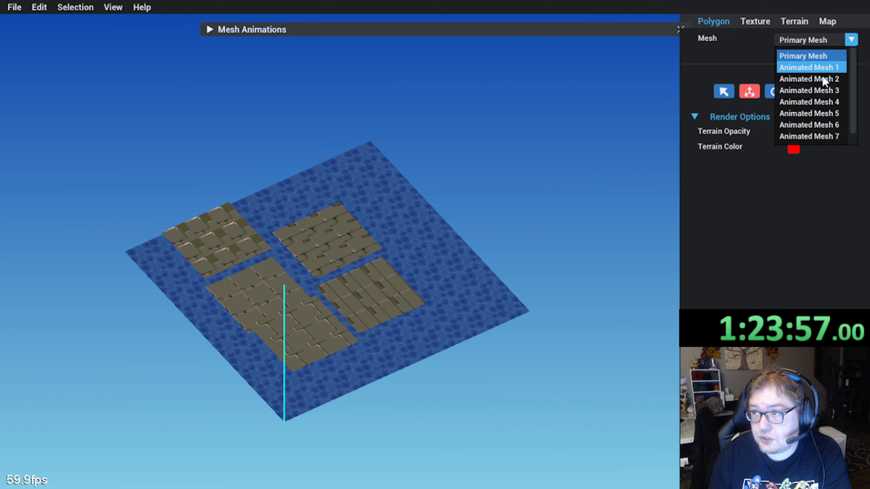
left_click(822, 113)
right_click_drag(497, 192, 457, 166)
middle_click_drag(394, 161, 364, 178)
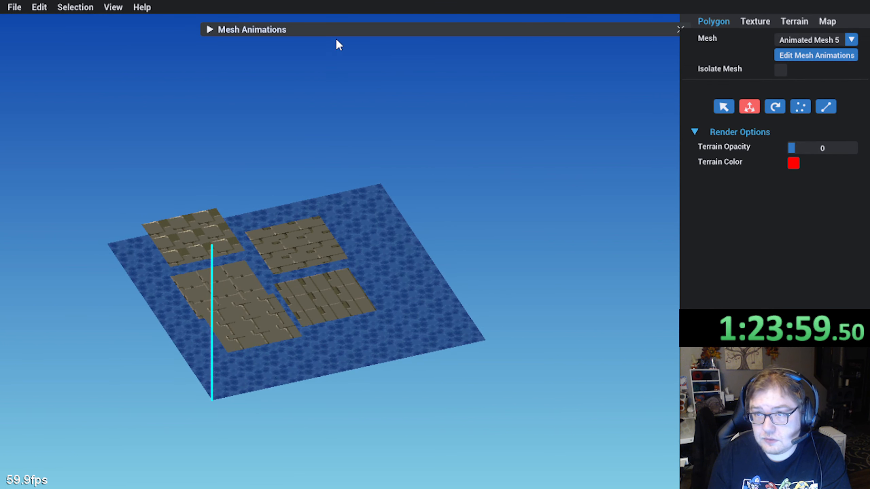
left_click_drag(266, 33, 263, 27)
left_click(206, 24)
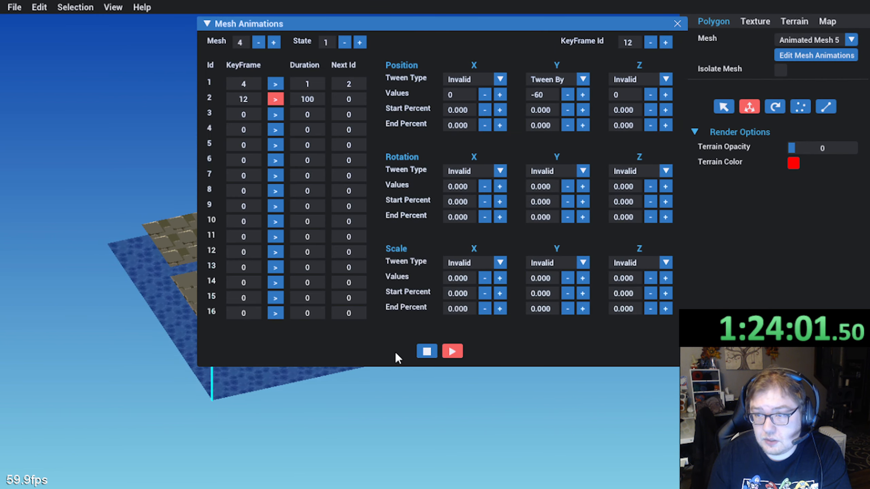
left_click(677, 24)
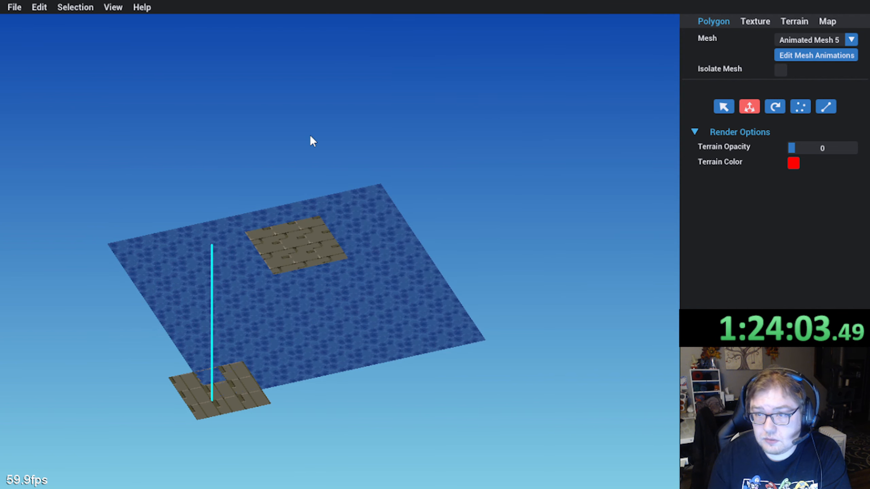
Step: Add a textured quad to Animated Mesh 5 and lower it to Y 0 at the water's edge
left_click(39, 7)
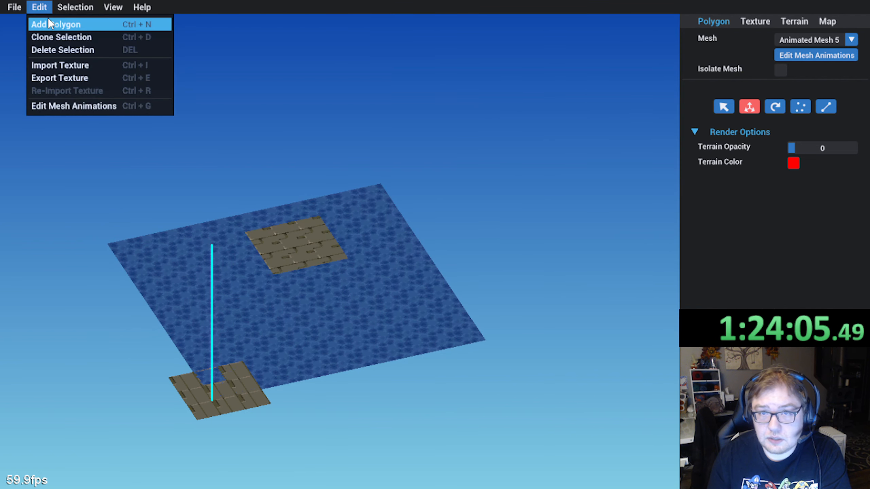
left_click(48, 21)
left_click(111, 104)
middle_click_drag(365, 276, 276, 275)
left_click_drag(274, 268, 186, 322)
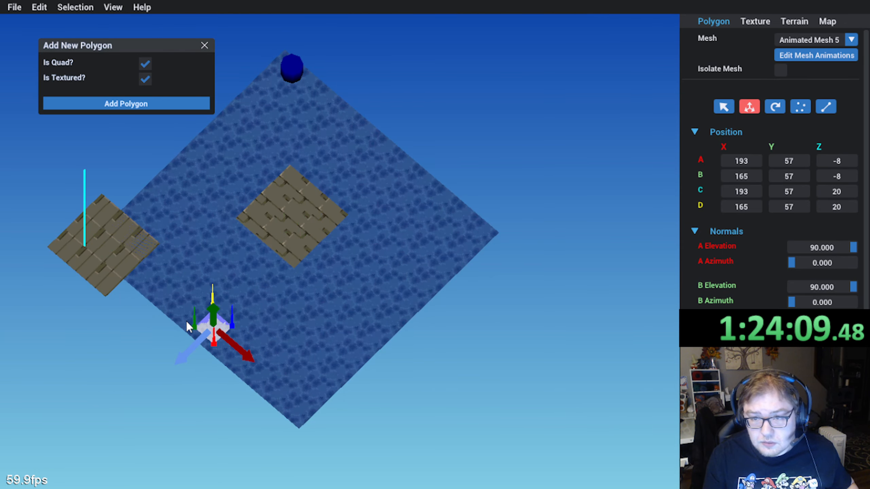
scroll(186, 322, "up", 4)
middle_click_drag(80, 367, 312, 163)
left_click_drag(393, 126, 382, 282)
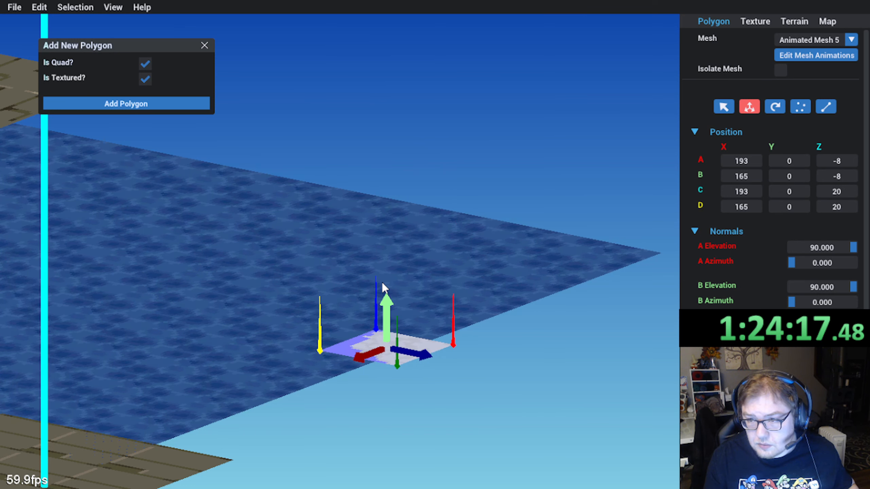
Step: Move the new quad over the stone platform at the origin, spanning X 1–29 and Z 0–28
middle_click_drag(382, 282, 397, 333)
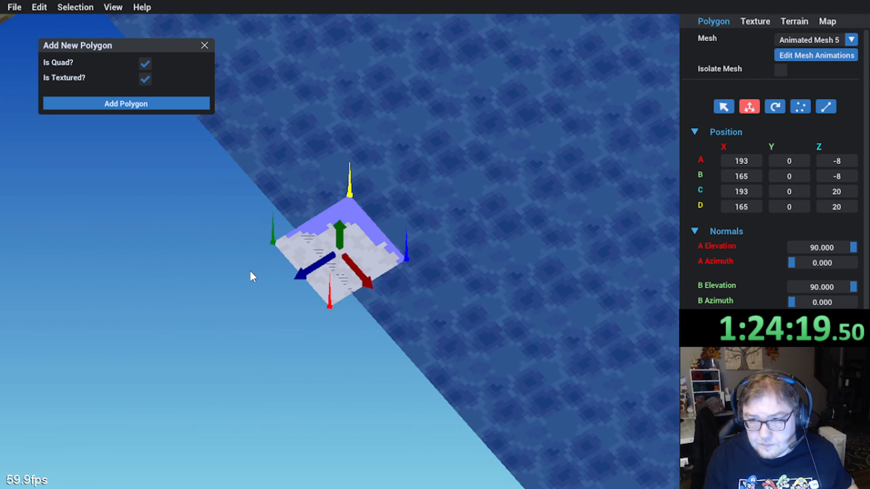
scroll(253, 272, "up", 6)
left_click_drag(305, 271, 348, 273)
scroll(342, 276, "down", 3)
scroll(339, 281, "down", 3)
middle_click_drag(237, 249, 375, 250)
left_click_drag(595, 200, 136, 300)
middle_click_drag(136, 300, 344, 340)
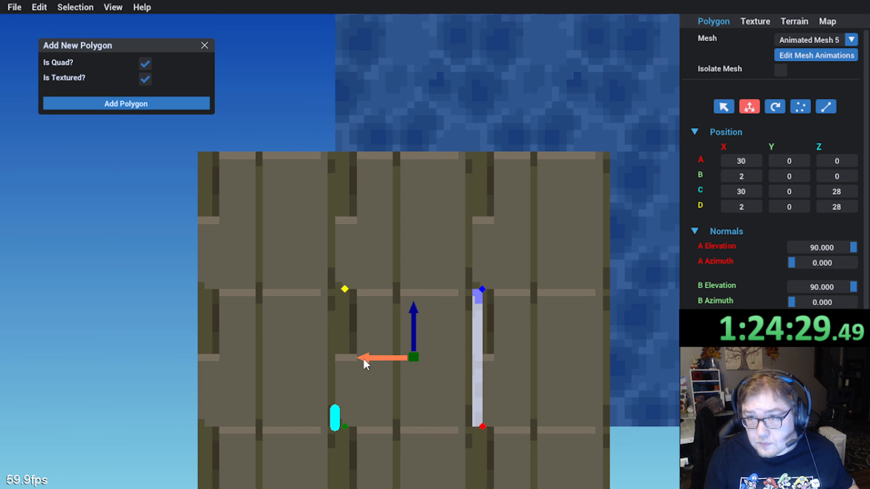
left_click_drag(362, 359, 362, 362)
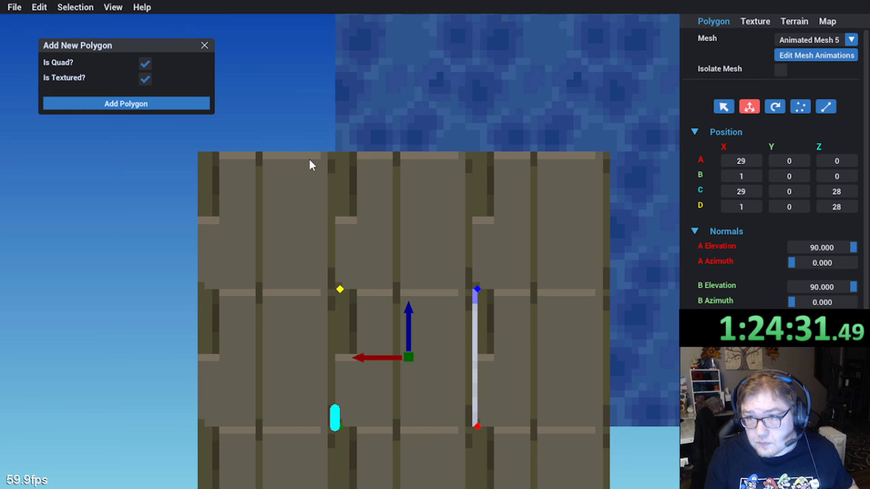
Step: Align the quad with the origin so that it spans X 0–28 and Z 0–28
left_click(317, 166)
left_click(401, 339)
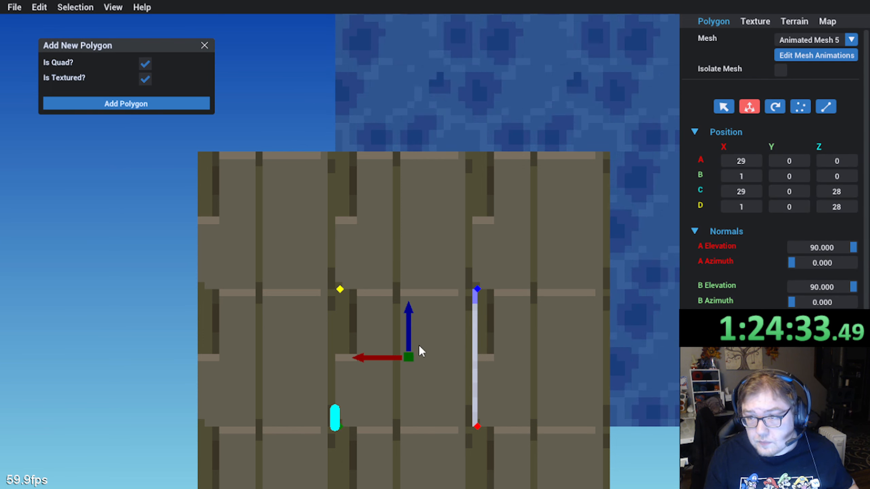
scroll(411, 362, "up", 3)
middle_click_drag(411, 361, 377, 316)
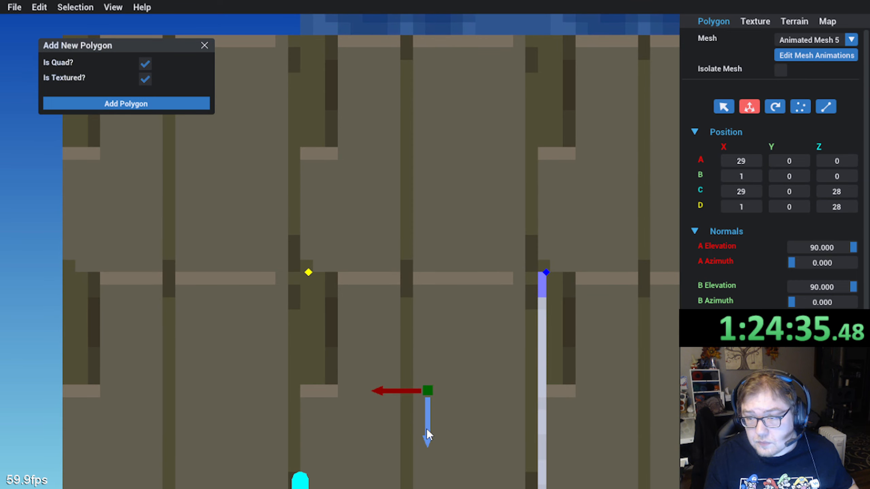
left_click_drag(427, 428, 403, 199)
middle_click_drag(402, 197, 380, 308)
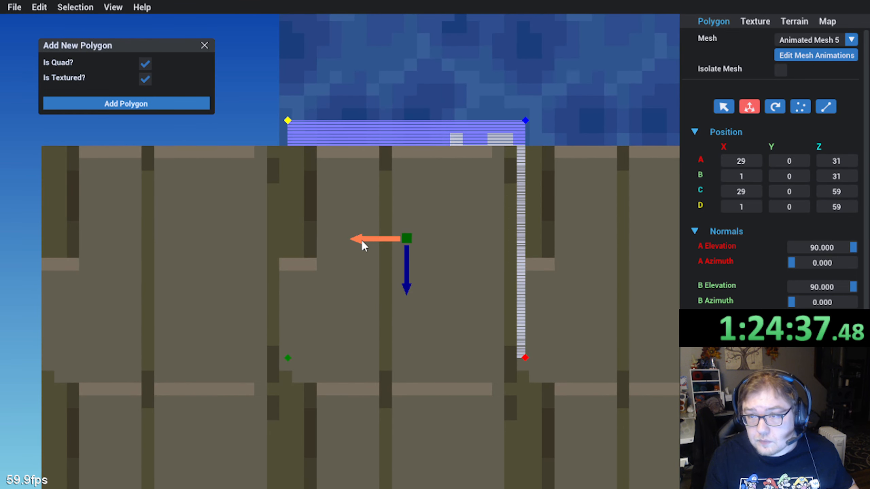
left_click_drag(362, 241, 355, 240)
scroll(353, 281, "down", 2)
scroll(352, 280, "down", 2)
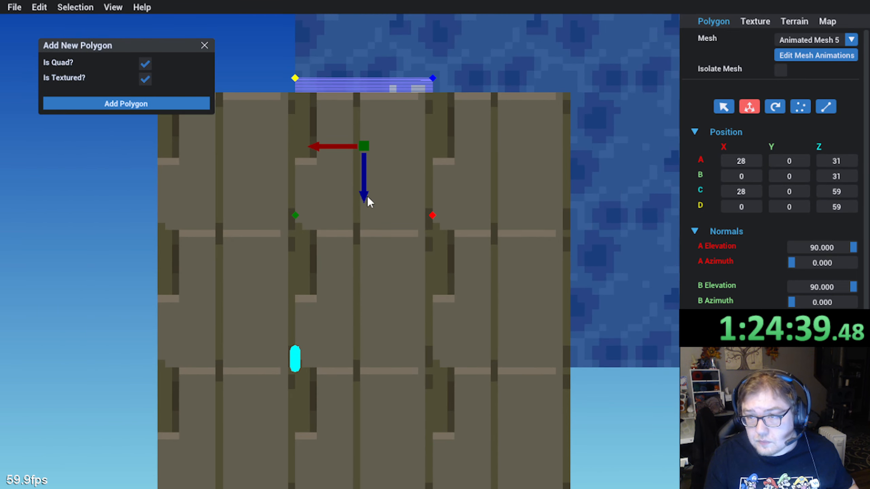
left_click_drag(368, 200, 381, 327)
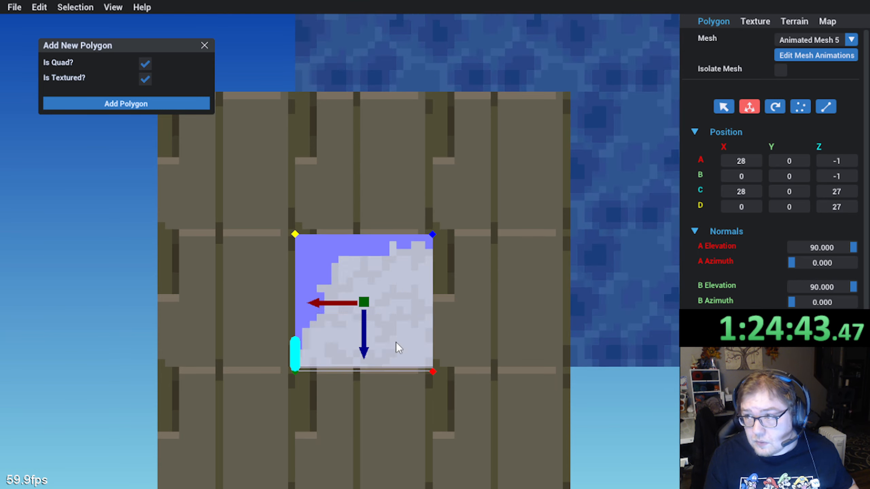
middle_click_drag(398, 344, 286, 267)
scroll(286, 267, "up", 3)
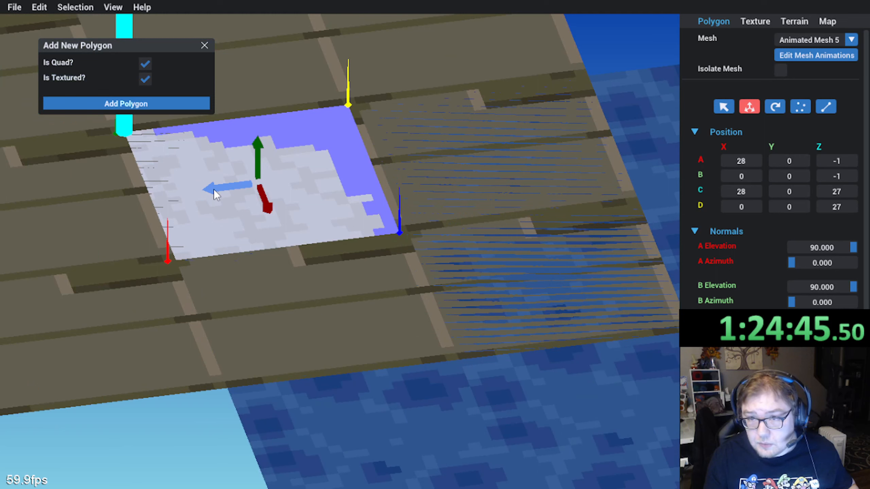
left_click_drag(217, 191, 220, 191)
middle_click_drag(221, 192, 298, 339)
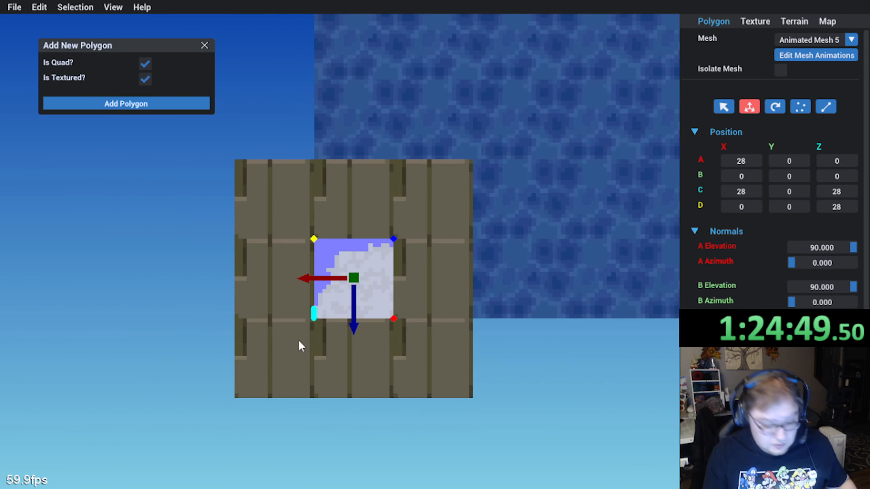
Step: Shift the quad to the platform's corner, spanning X -28–0 and Z -28–0
left_click(350, 348)
left_click(335, 291)
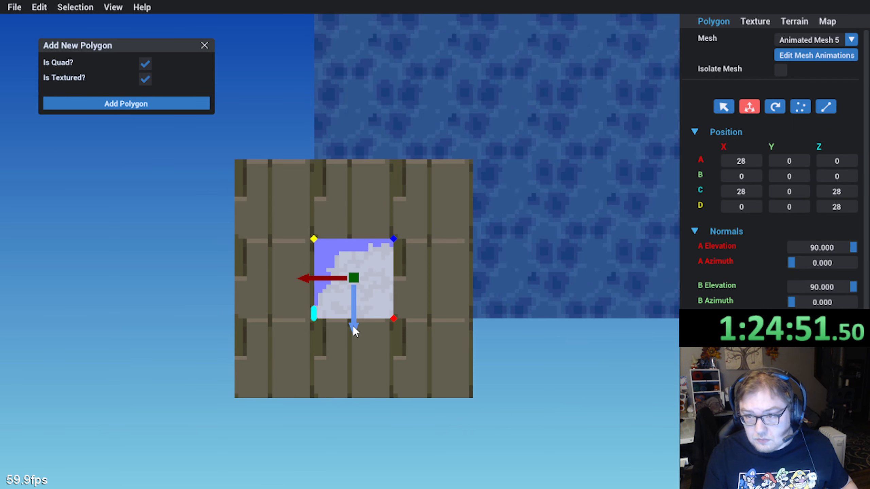
left_click_drag(353, 327, 267, 358)
middle_click_drag(266, 357, 289, 339)
middle_click_drag(315, 283, 288, 324)
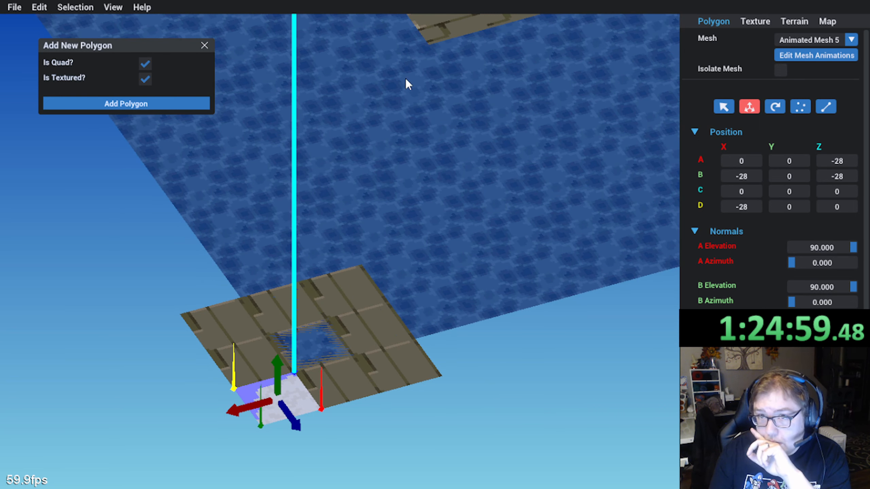
Step: Close the Add New Polygon dialog and bring up the expanded Texture window for the quad
left_click(755, 21)
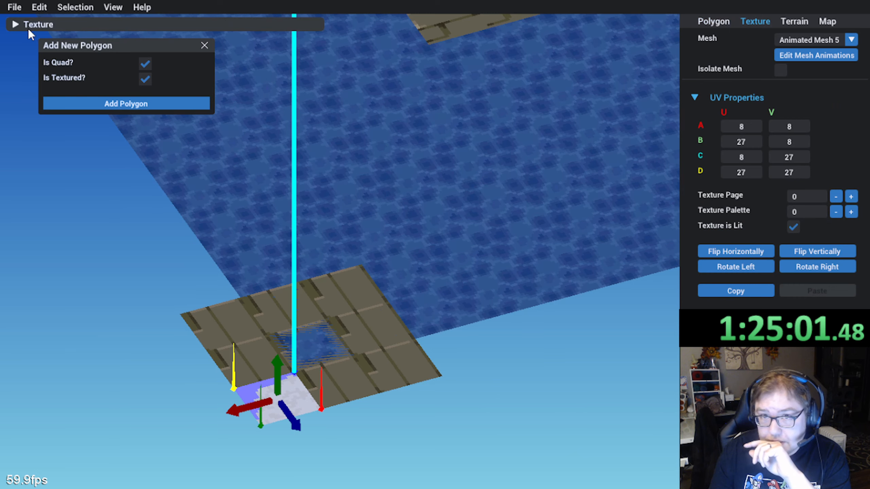
left_click(205, 45)
left_click(15, 24)
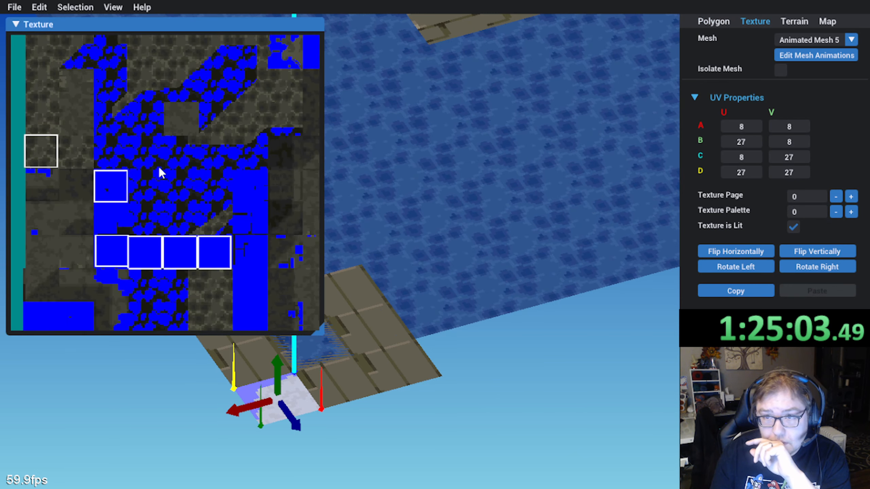
Step: Set the quad's texture palette to 10
left_click(850, 212)
left_click(850, 211)
left_click(851, 211)
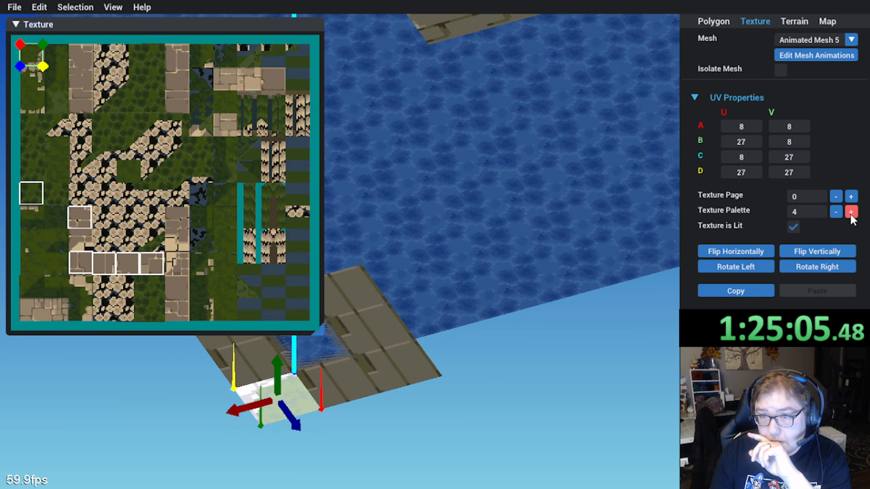
left_click(851, 212)
left_click(851, 212)
left_click(851, 212)
left_click(851, 212)
left_click(851, 212)
left_click(851, 211)
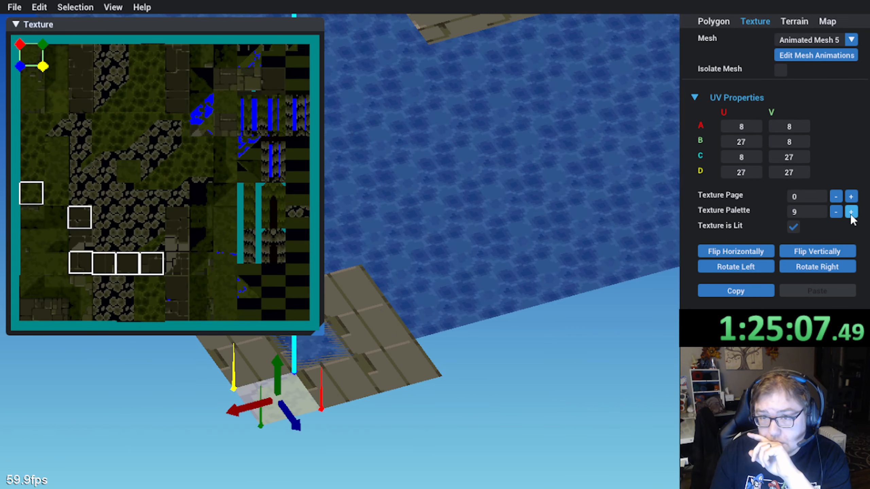
left_click(851, 212)
Step: Move the quad's UVs onto a plain grey stone block, spanning U 128–147 and V 211–230
left_click_drag(40, 202, 180, 302)
left_click_drag(178, 162, 182, 293)
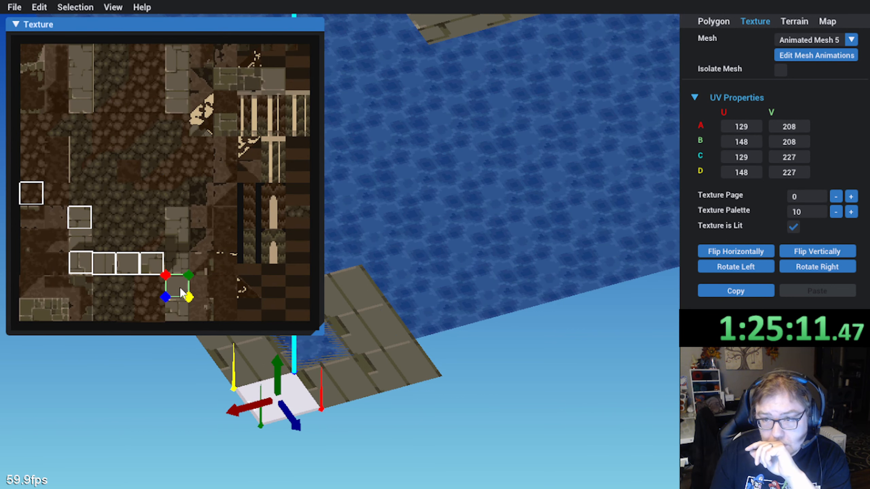
scroll(186, 267, "up", 6)
scroll(201, 223, "up", 3)
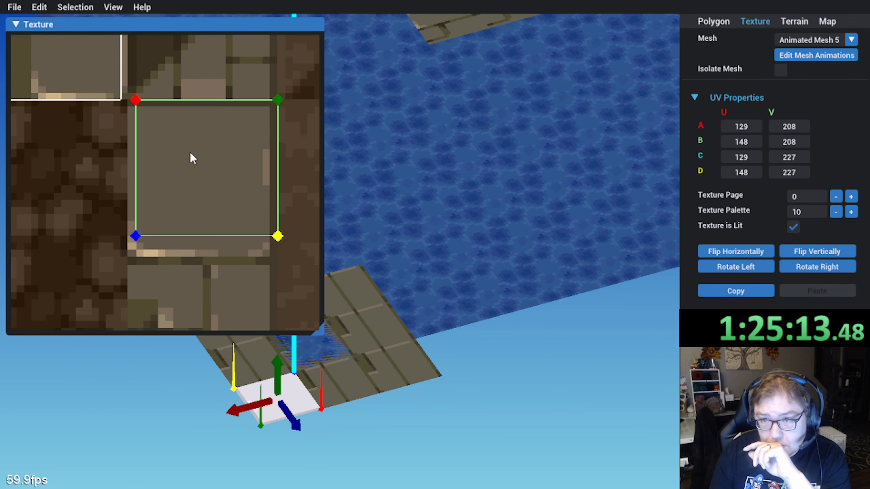
left_click_drag(190, 157, 198, 192)
scroll(209, 200, "down", 5)
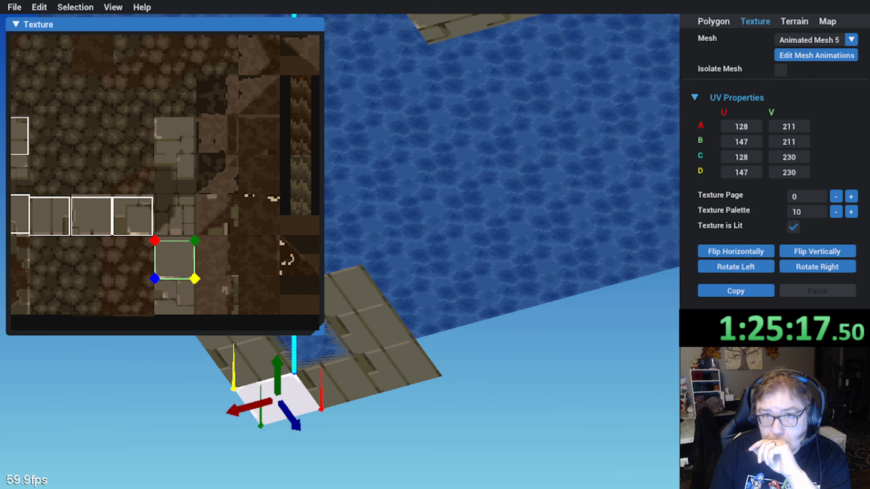
Step: Return to polygon editing, clone the stone tile along Z into a row of three reaching Z 56, and select the row
left_click(16, 25)
left_click(713, 22)
middle_click_drag(430, 154, 255, 253)
left_click_drag(169, 400, 201, 288)
left_click(206, 328, "shift")
left_click(208, 347, "shift")
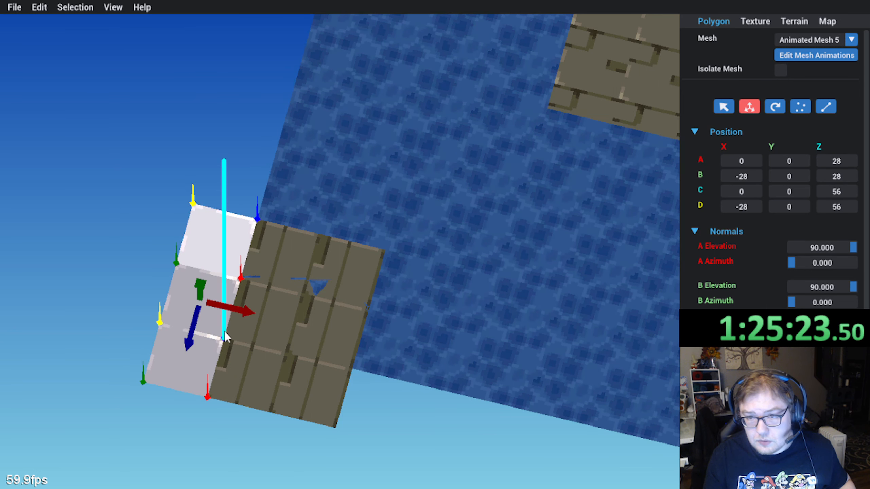
Step: Clone the three-tile row twice along X to X 56, completing a 3×3 platform, and deselect the tiles
left_click_drag(274, 326, 283, 325)
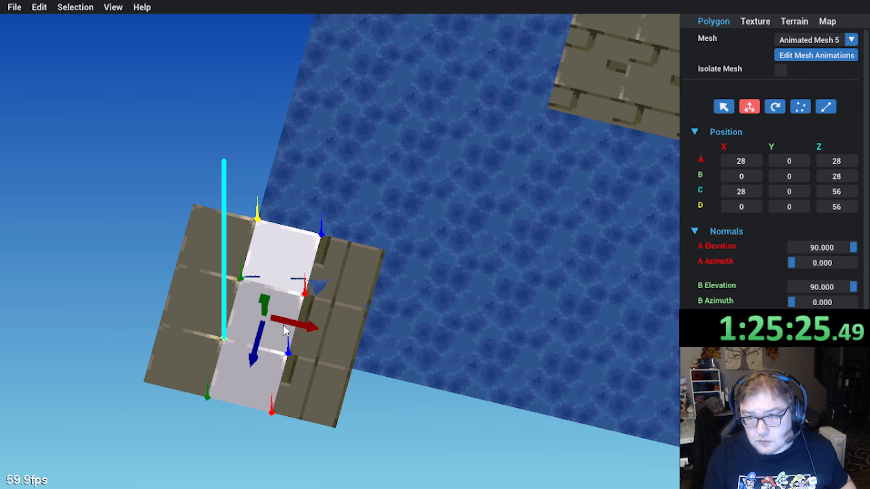
left_click_drag(337, 339, 352, 346)
scroll(359, 335, "down", 3)
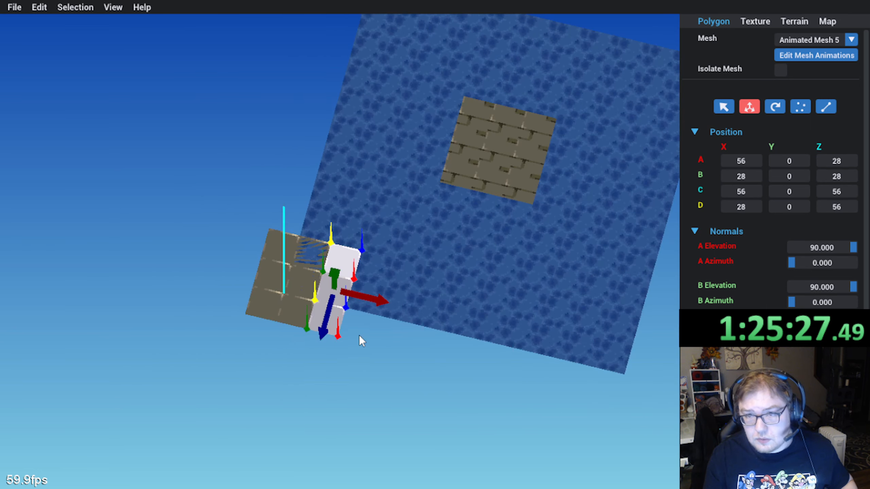
mouse_move(359, 335)
middle_mouse_down()
mouse_move(400, 329)
mouse_move(368, 347)
middle_mouse_up()
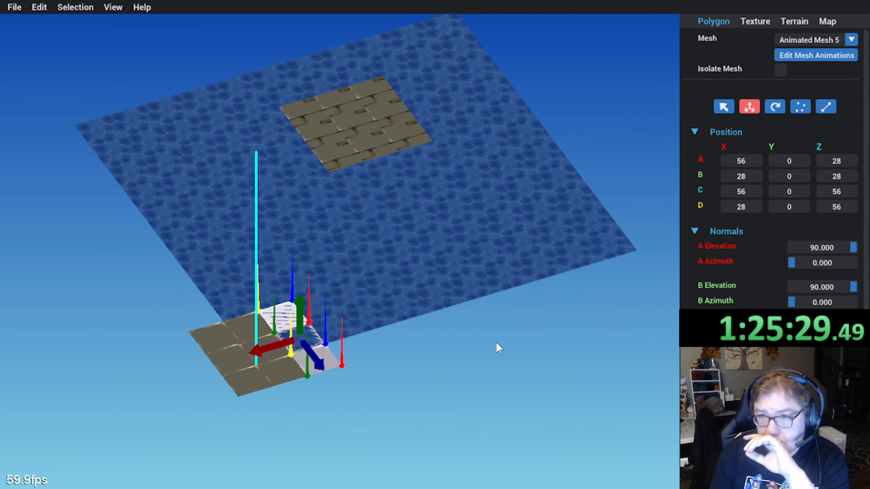
left_click(496, 342)
middle_click_drag(538, 338, 524, 338)
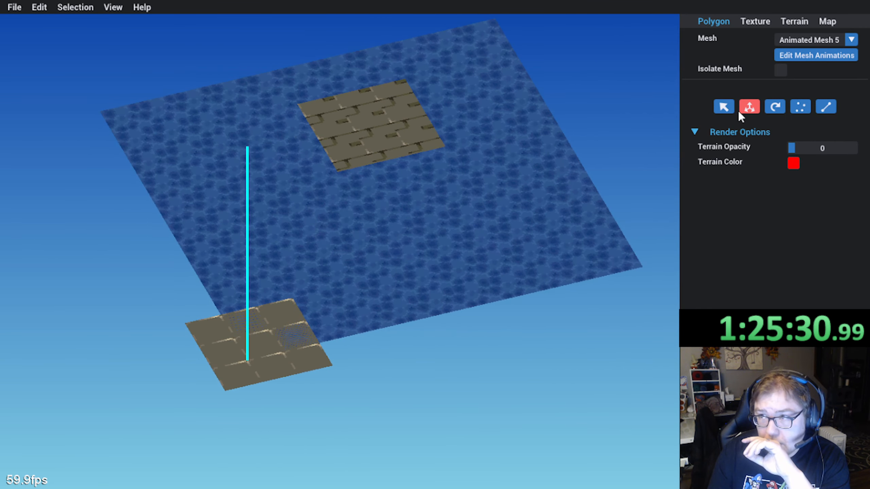
Step: Set mesh 5's first animation row in state 0 to keyframe 5, duration 10 and next id 1
left_click(798, 57)
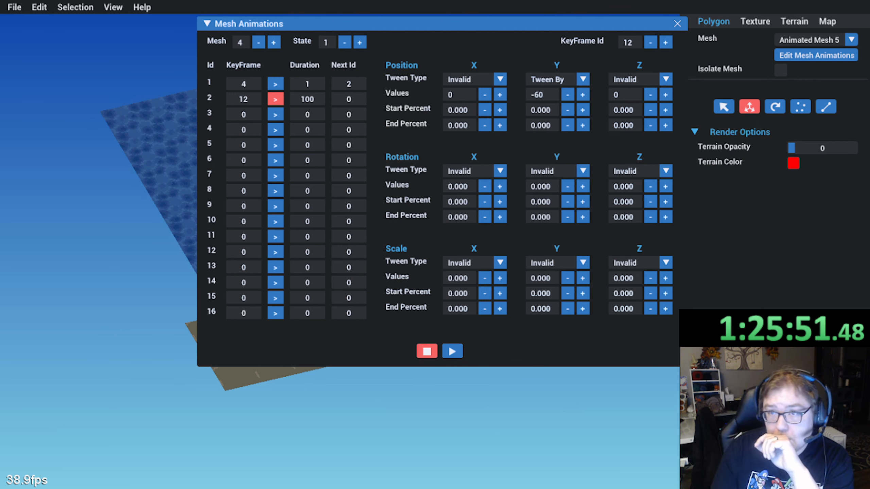
left_click(273, 42)
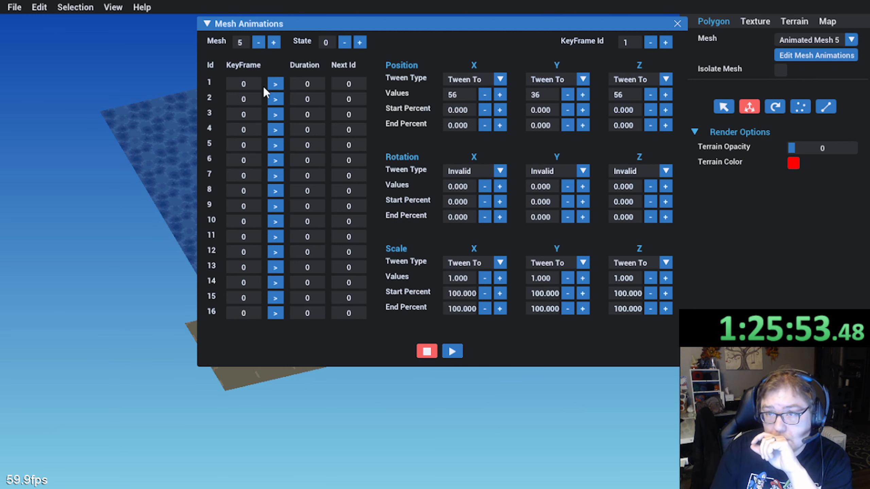
type("5")
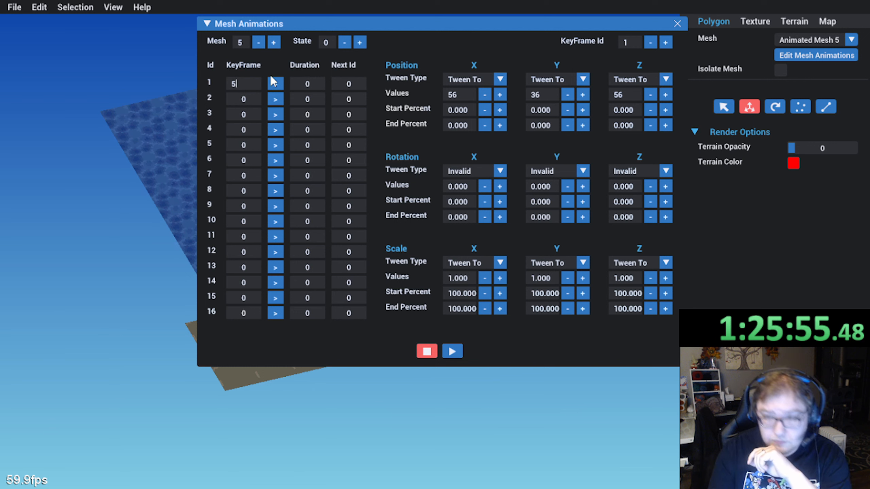
key("Return")
type("10")
key("Return")
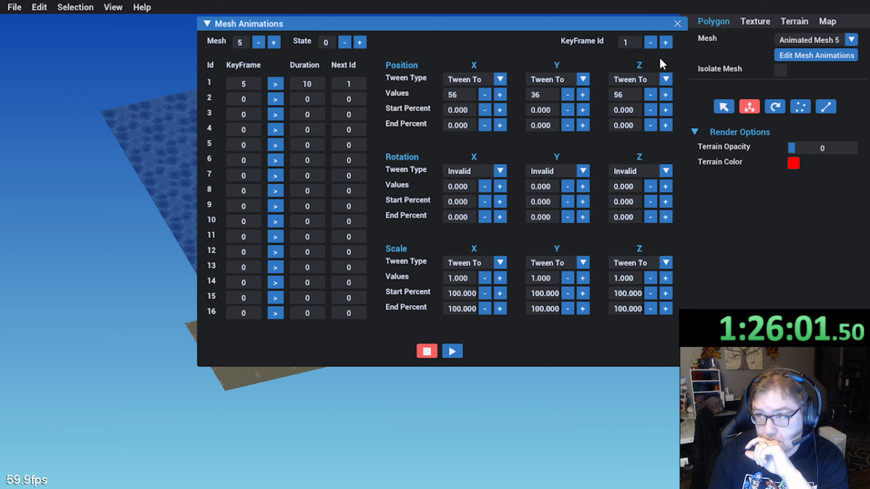
Step: Switch to keyframe 5 and set its X, Y and Z position tween types to Tween To
left_click(667, 41)
left_click(666, 42)
left_click(667, 42)
left_click(666, 42)
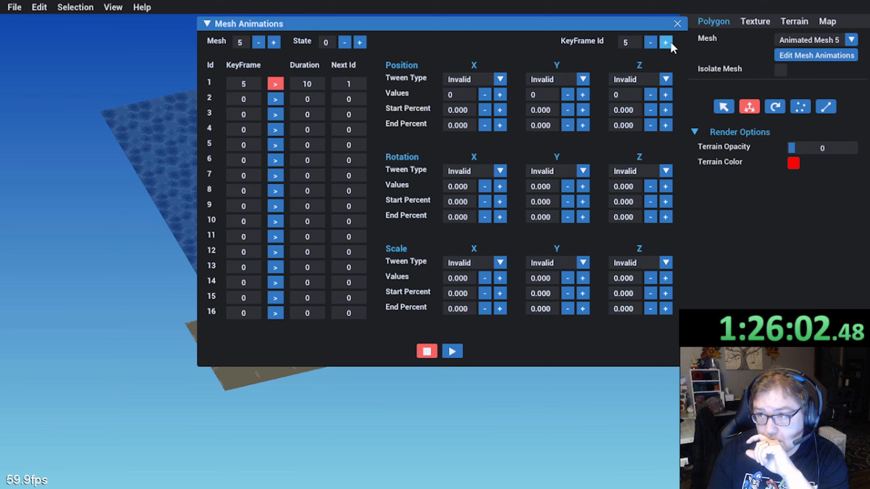
left_click(500, 79)
left_click(461, 95)
left_click(582, 79)
left_click(543, 95)
left_click(642, 80)
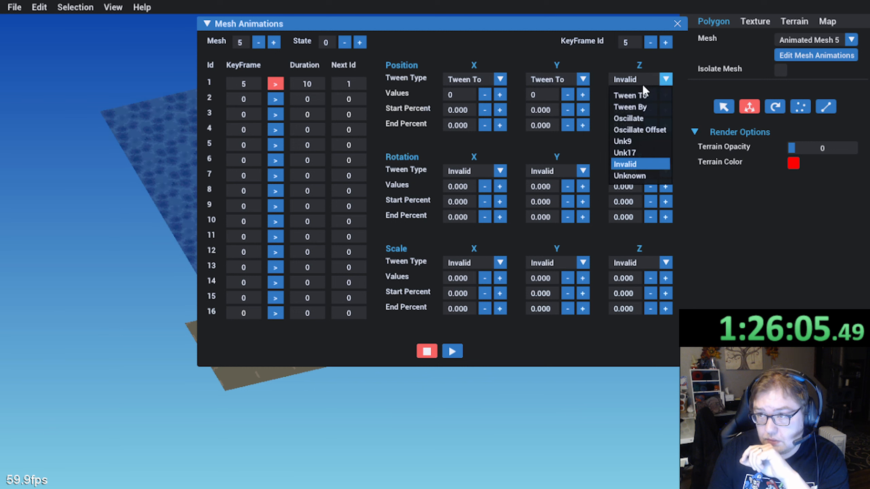
left_click(630, 96)
Step: Set keyframe 5's X, Y and Z scale tween types to Tween To
left_click(482, 261)
left_click(482, 278)
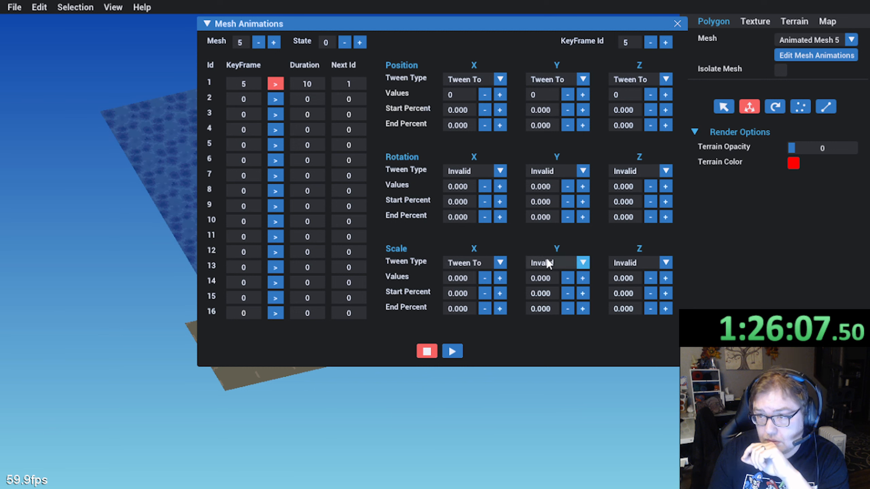
left_click(583, 262)
left_click(548, 279)
left_click(643, 263)
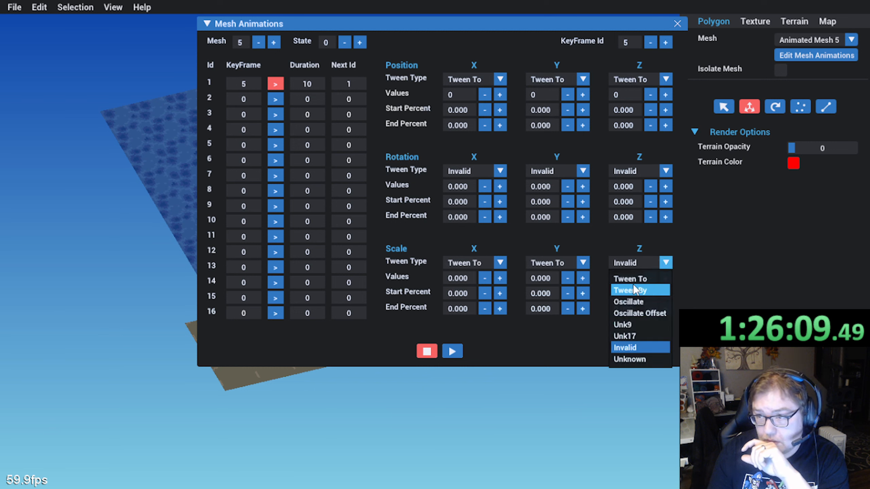
left_click(630, 291)
left_click(633, 264)
left_click(634, 279)
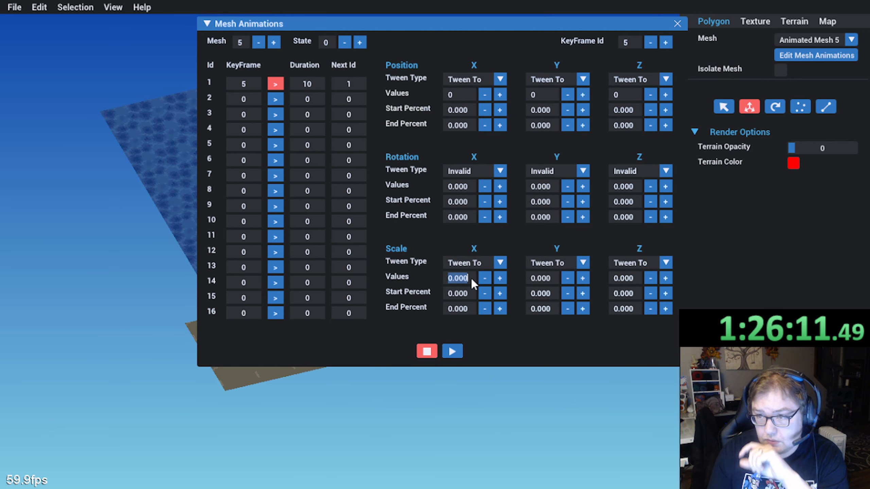
Step: Set keyframe 5's scale values to 1 on the X, Y and Z axes
type("1")
key("Tab")
type("1")
key("Tab")
type("1")
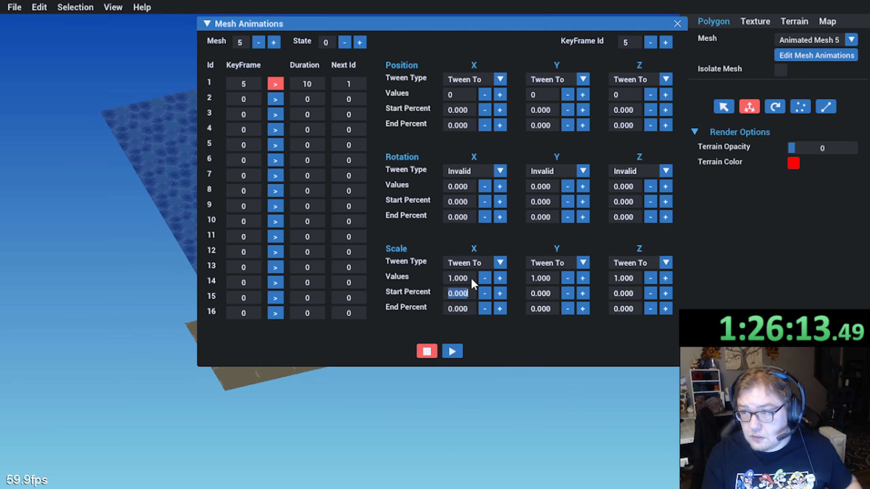
Step: Move the Mesh Animations window aside to uncover the platforms and play the animation
left_click(453, 95)
left_click_drag(450, 27, 639, 16)
left_click(643, 347)
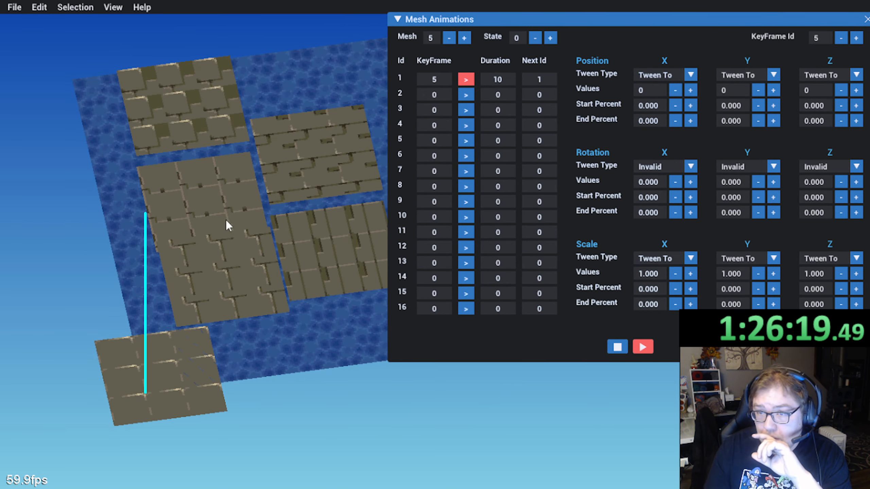
Step: Try Z positions of 140 and 168 for the new platform in keyframe 5
middle_click_drag(226, 220, 213, 305)
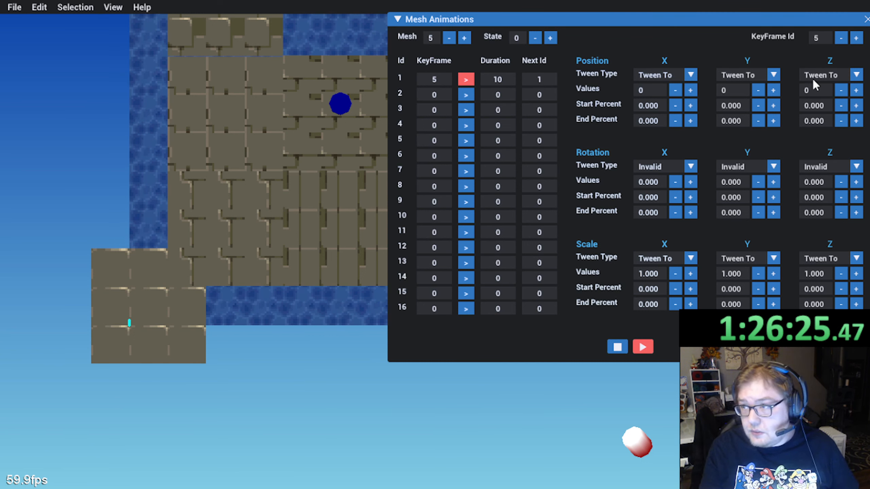
type("140")
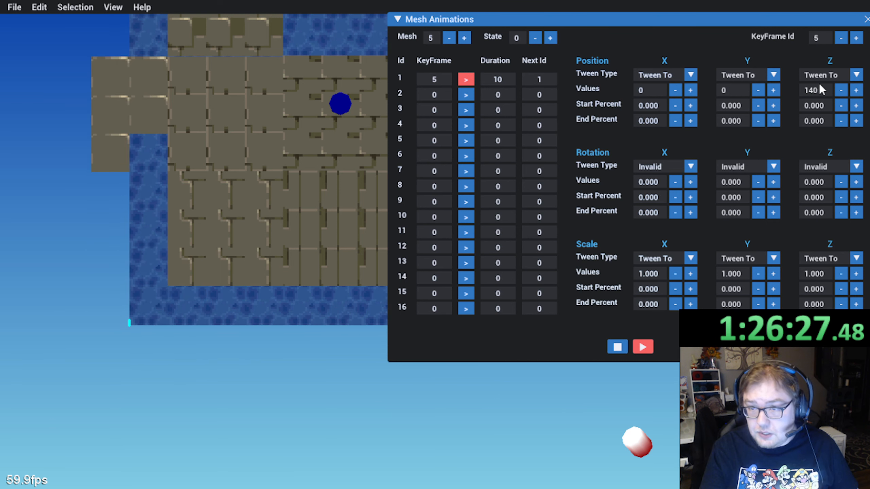
middle_click_drag(187, 239, 170, 299)
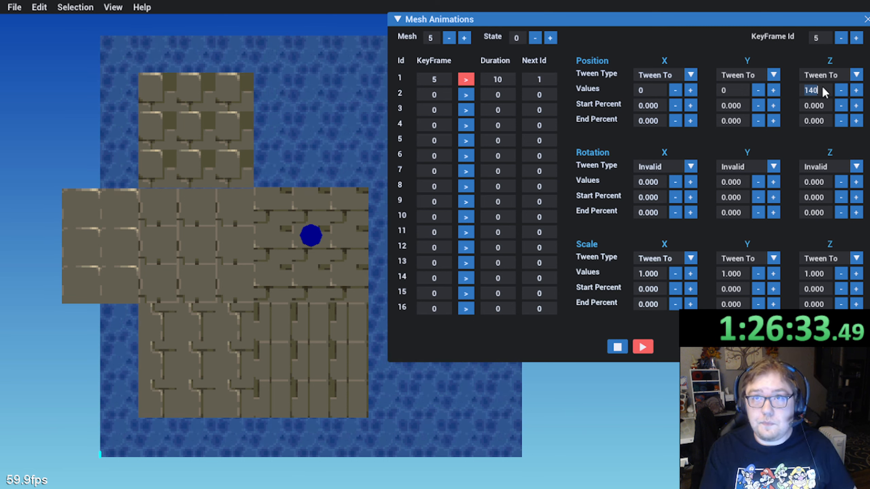
type("168")
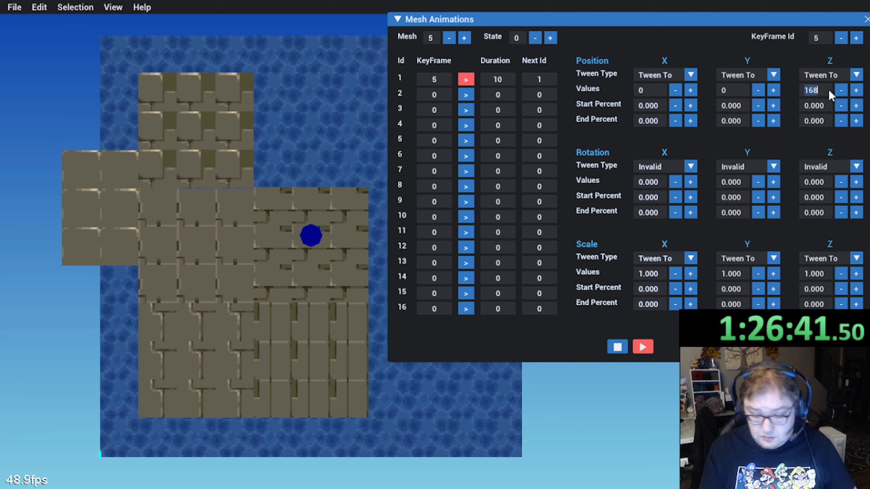
Step: Set keyframe 5's position to X 140, Y 48 and Z 224
type("224")
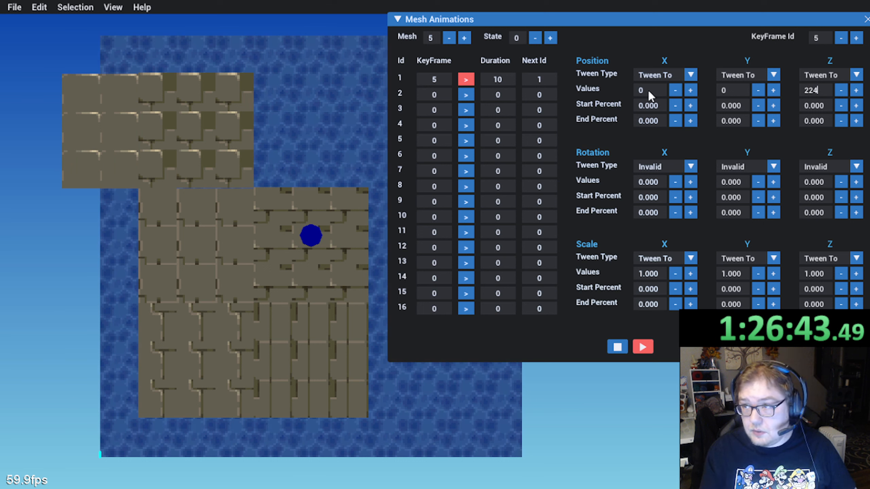
type("140")
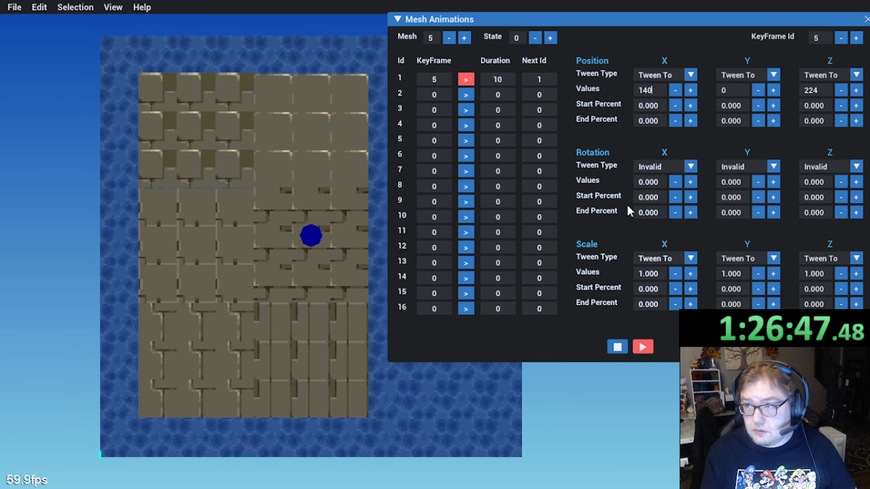
middle_click_drag(514, 414, 256, 270)
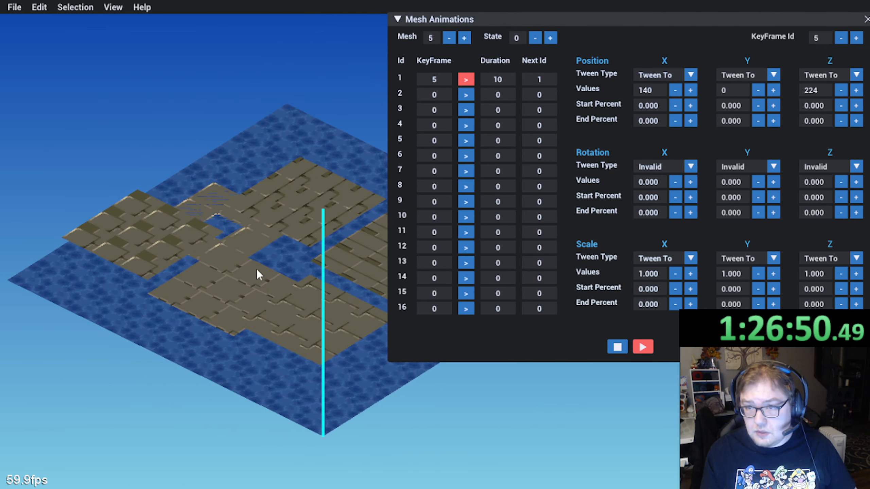
middle_click_drag(362, 272, 294, 288)
left_click(729, 90)
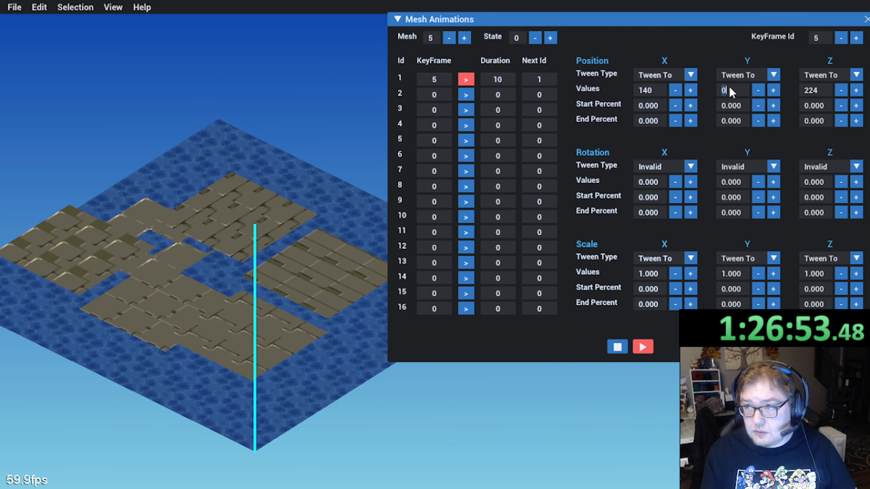
type("48")
key("Return")
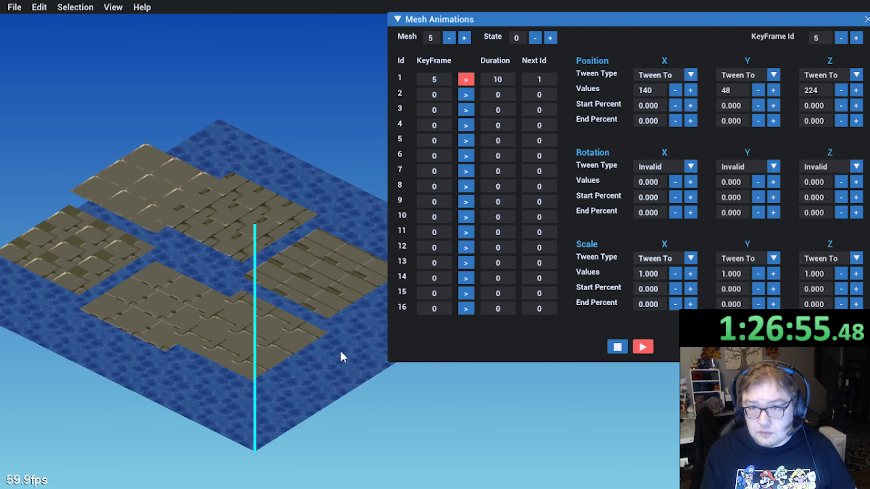
Step: Switch mesh 5 to state 1 and set its first animation row to keyframe 5, duration 1 and next id 2
left_click_drag(305, 435, 377, 200)
left_click(550, 37)
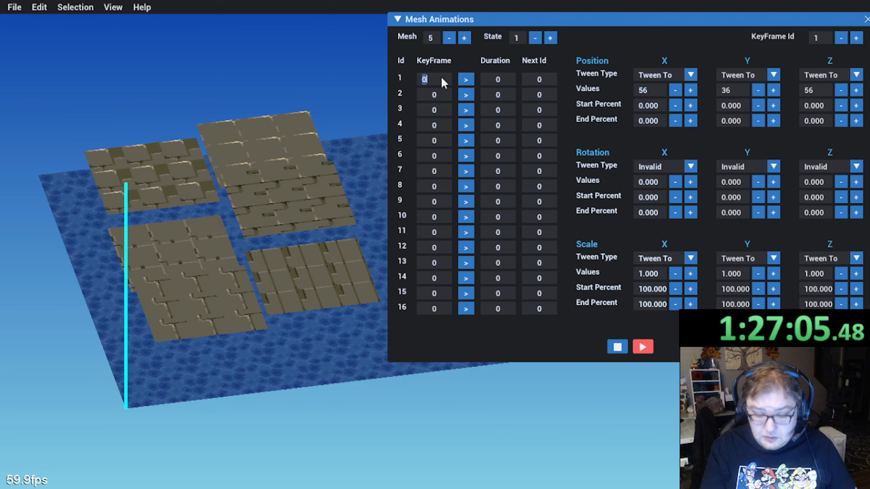
type("5")
key("Tab")
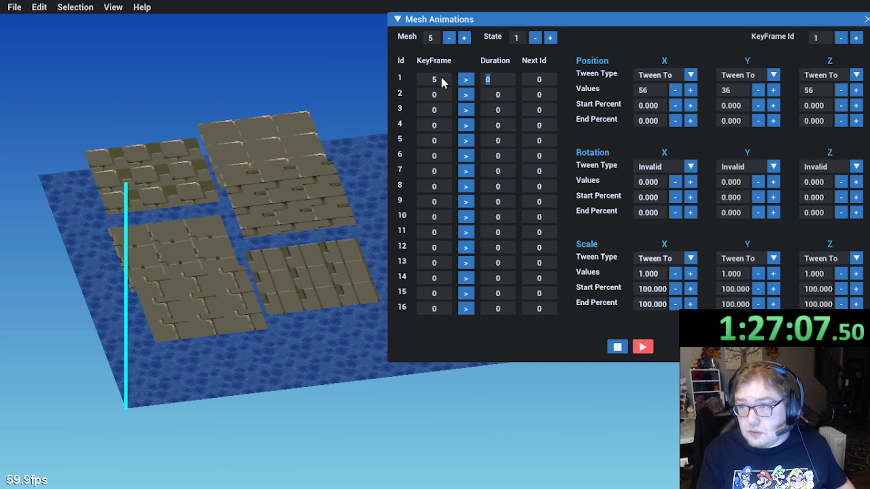
type("1")
key("Tab")
type("2")
key("Tab")
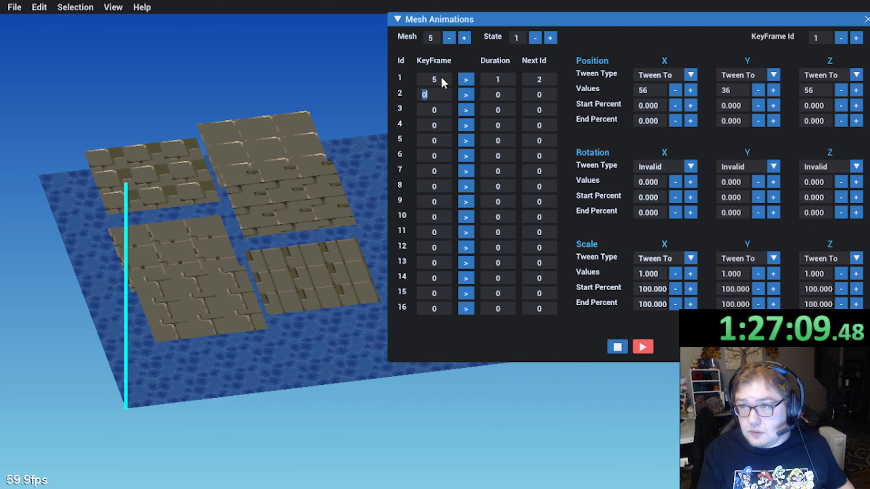
Step: Set the second animation row of mesh 5's state 1 to keyframe 12 and duration 100
type("12")
key("Tab")
type("100")
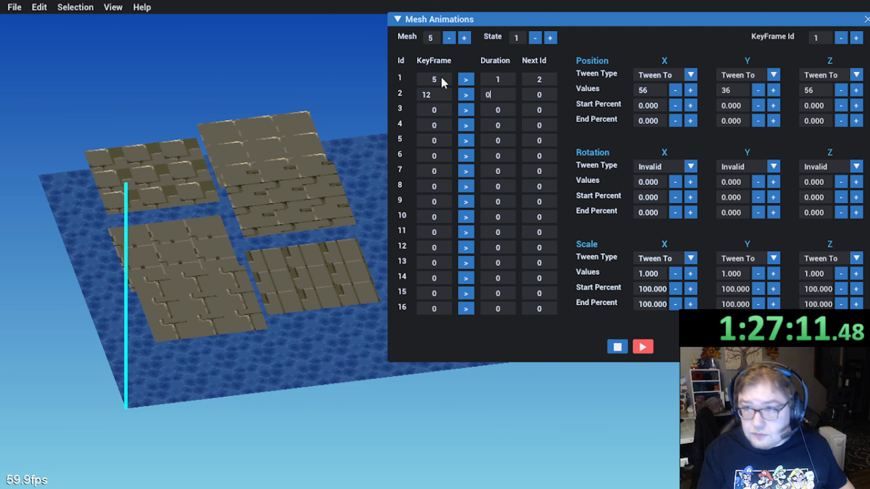
key("Tab")
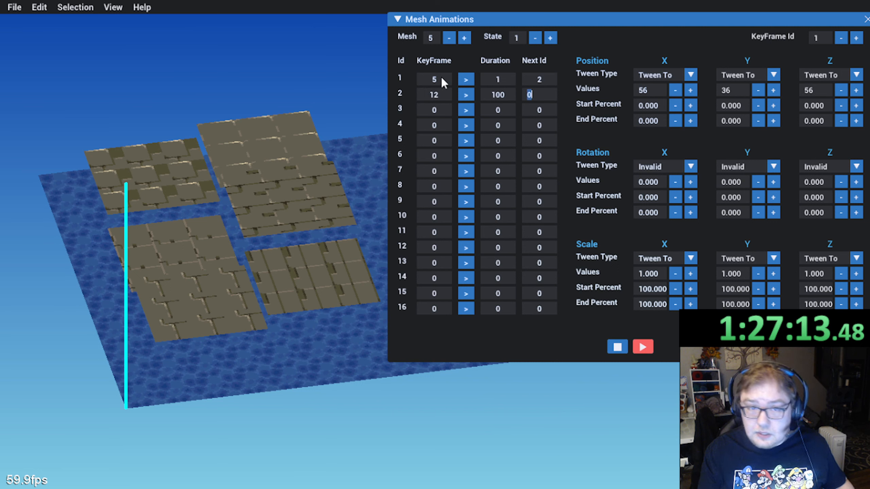
left_click(404, 396)
Step: Inspect the platform layout, close the Mesh Animations window and save the map
middle_click_drag(397, 422, 358, 435)
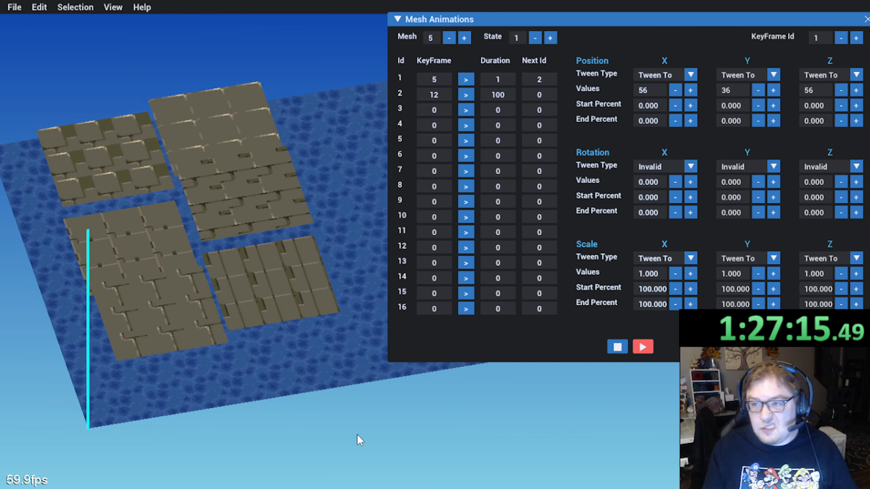
middle_click_drag(236, 311, 355, 246)
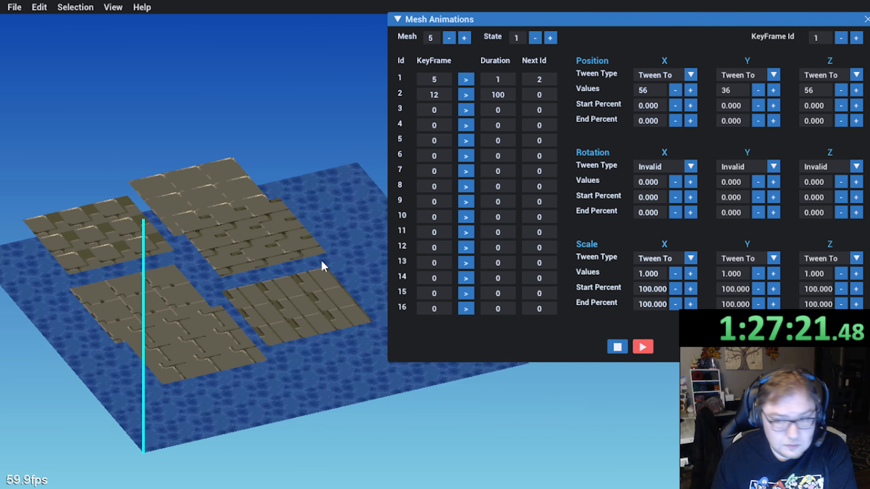
middle_click_drag(278, 306, 188, 335)
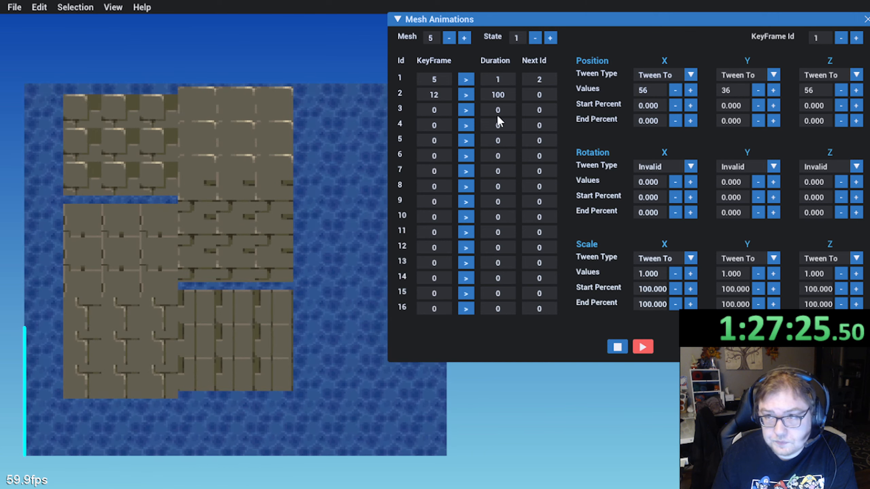
left_click_drag(835, 21, 753, 33)
left_click(787, 30)
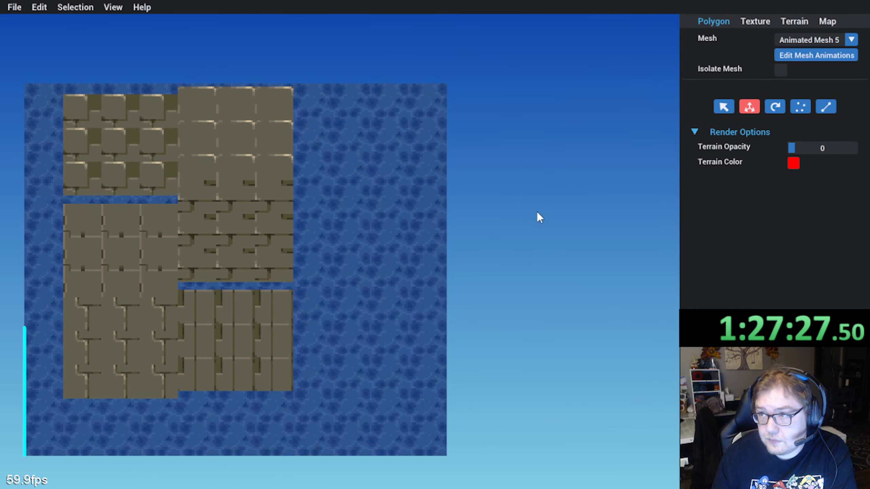
left_click(14, 7)
left_click(23, 51)
Step: Reopen mesh 5's animations at state 0 and set the second row to keyframe 12, duration 100 and next id 1
middle_click_drag(113, 124, 323, 292)
middle_click_drag(410, 301, 470, 304)
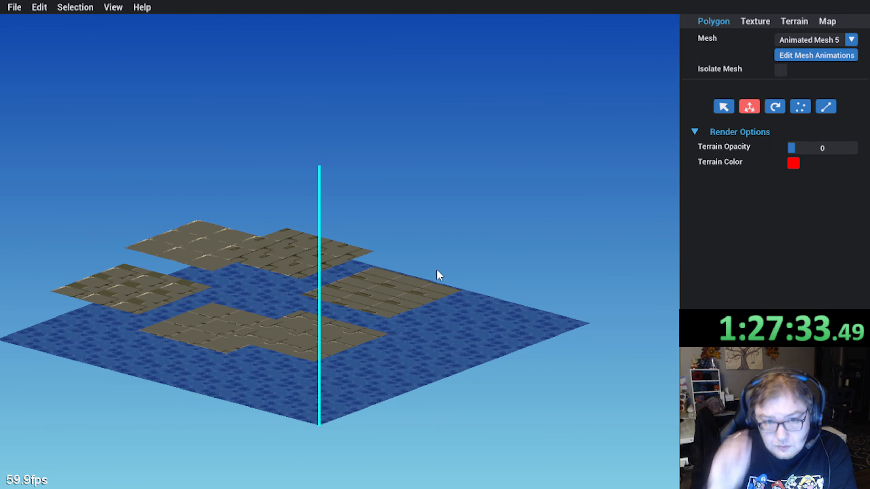
middle_click_drag(434, 274, 420, 288)
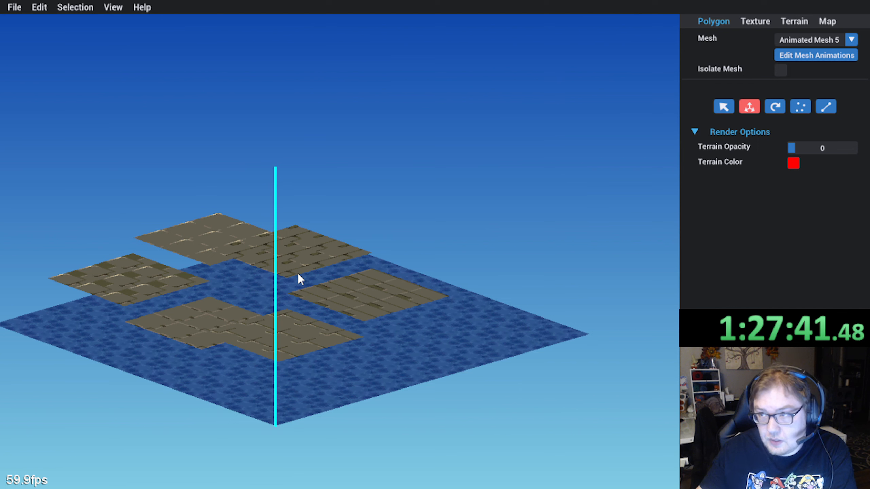
left_click(824, 56)
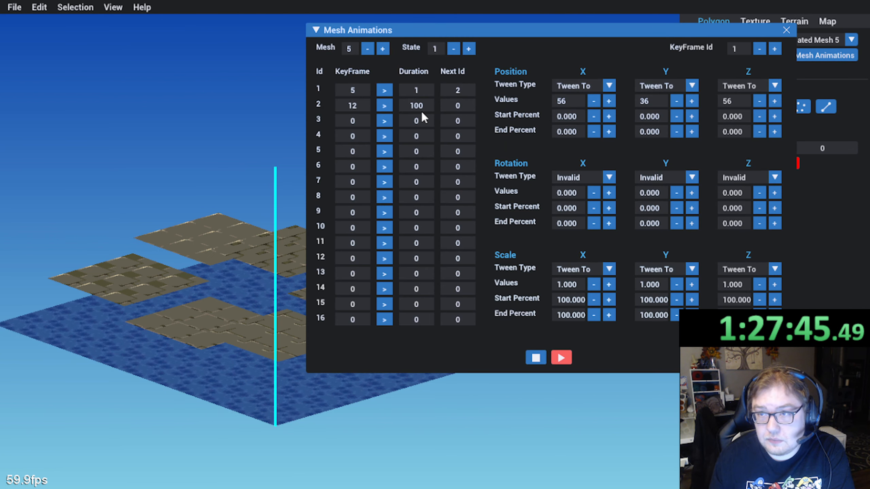
left_click(450, 50)
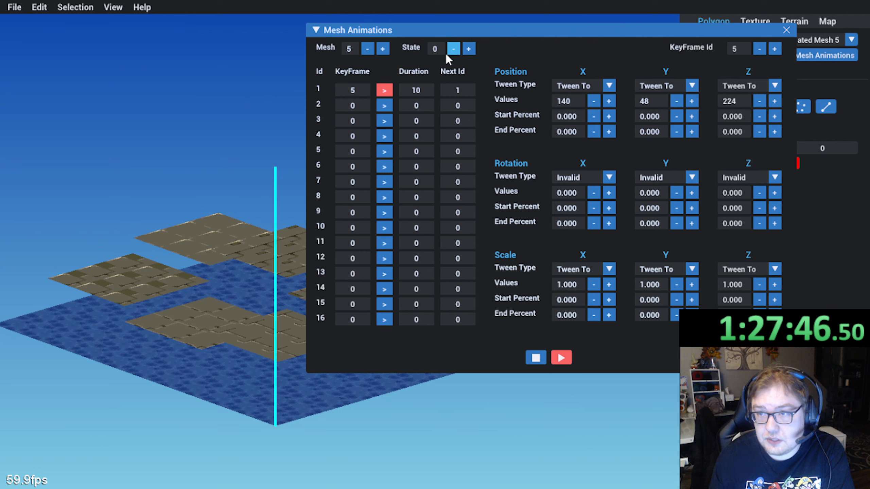
double_click(355, 104)
type("12")
double_click(419, 104)
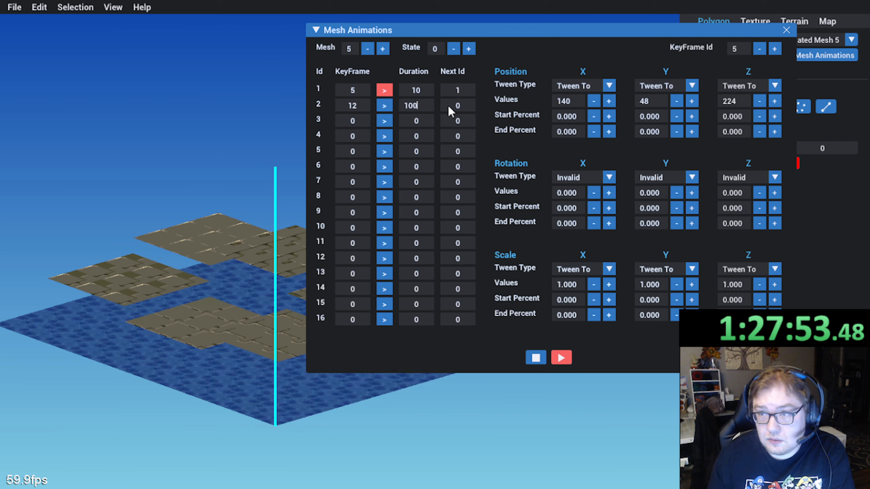
left_click(470, 104)
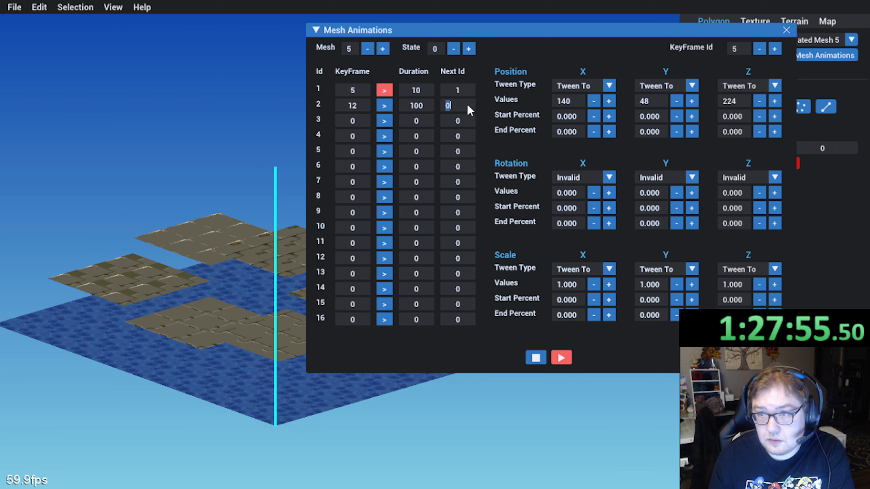
type("1")
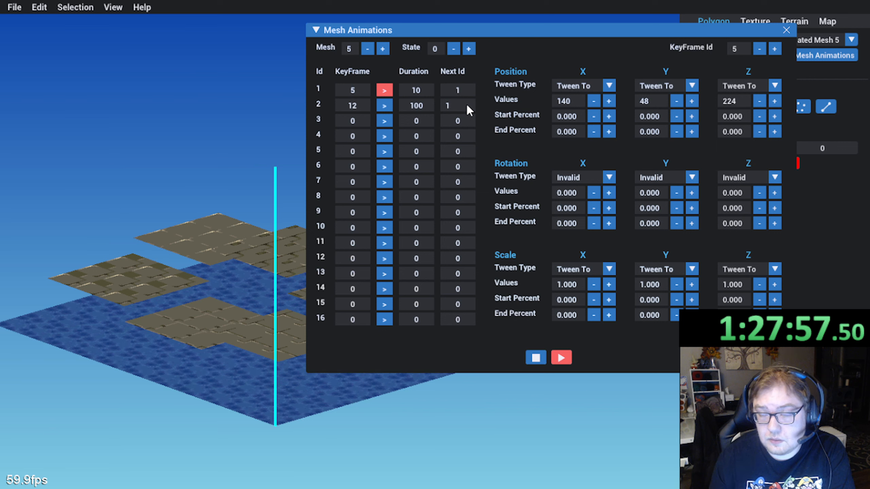
Step: Set the first row's next id to 2 in state 0 and restart the animation playback
left_click_drag(471, 89, 470, 91)
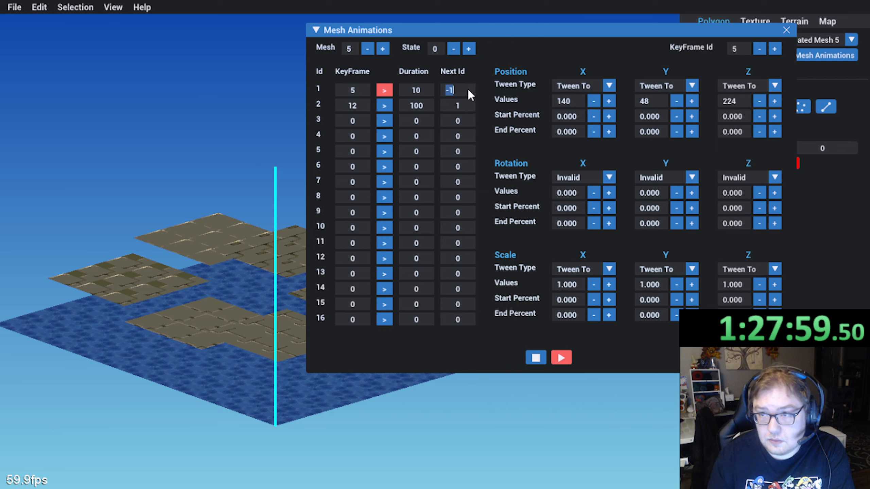
type("2")
key("Return")
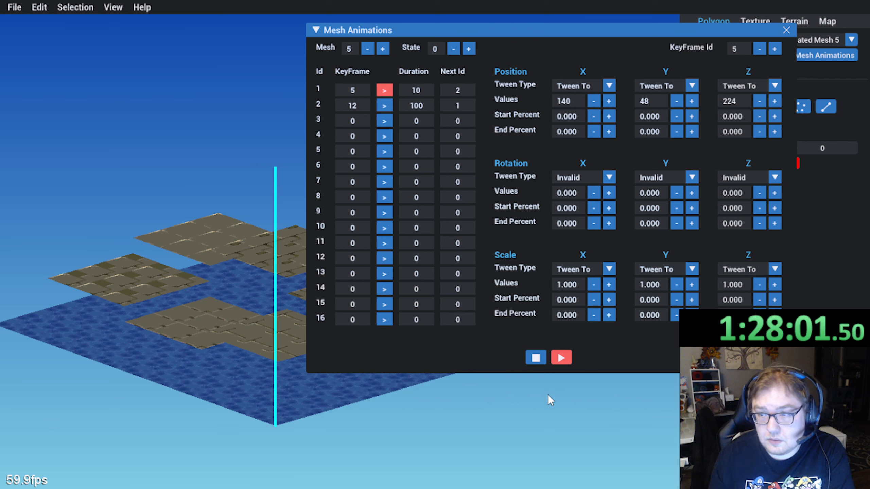
left_click(536, 357)
left_click(561, 357)
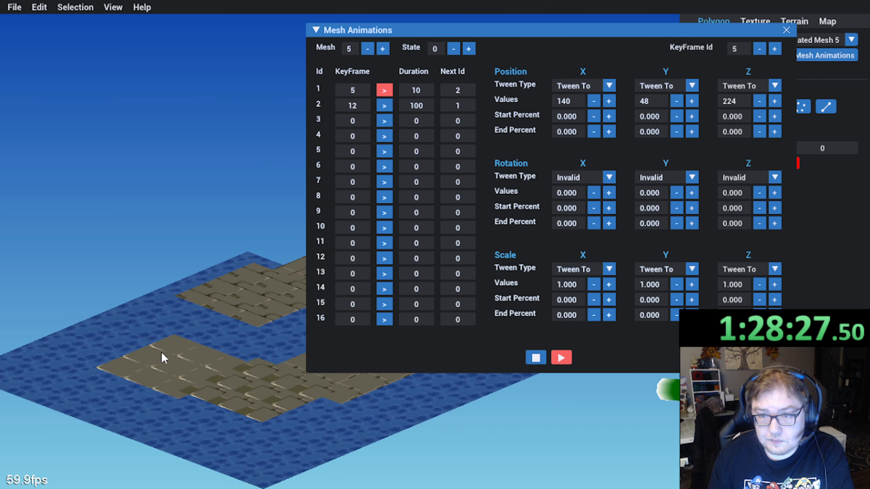
Step: Stop the animation playback and set the first row's next id to 1 in mesh 5's state 0
left_click(536, 358)
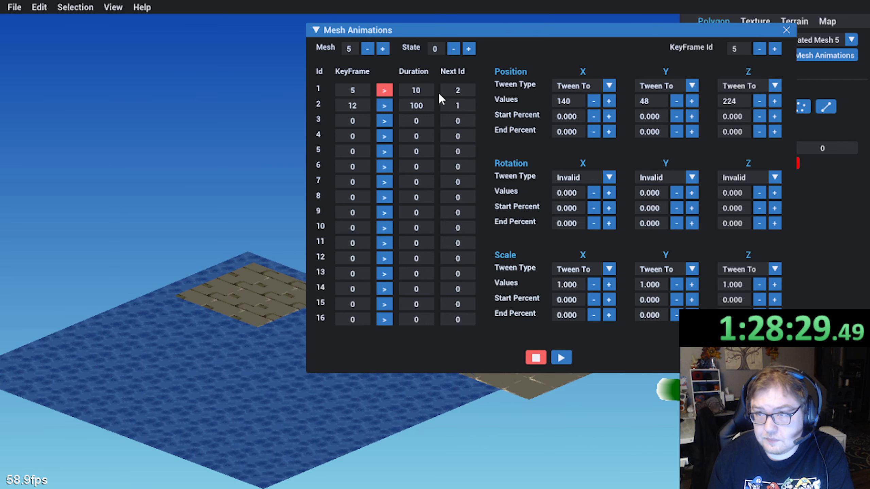
type("1")
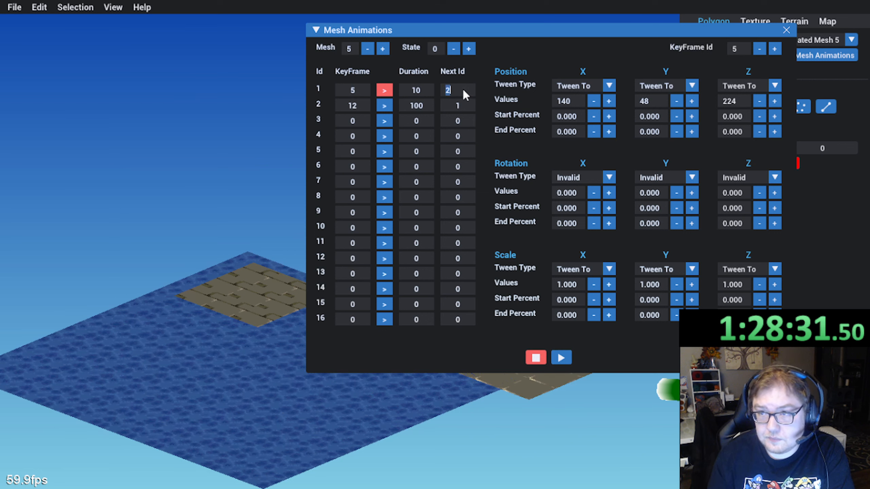
key("Return")
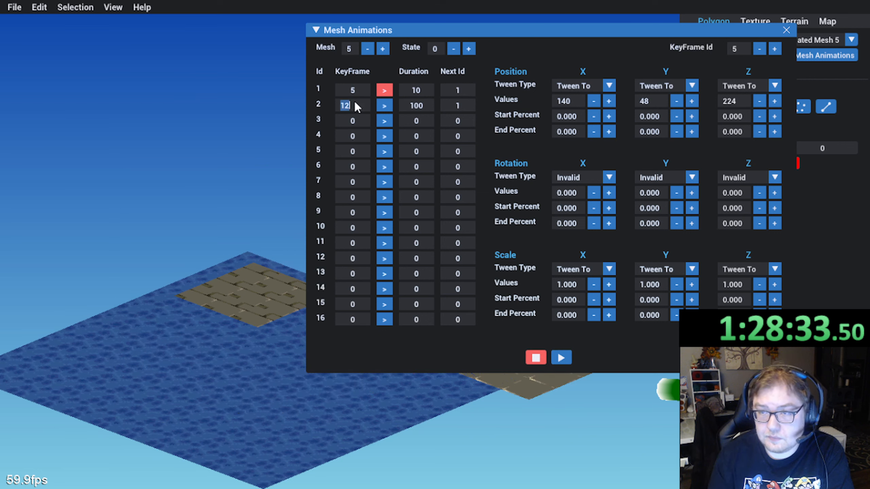
Step: Clear the second animation row of mesh 5's state 0 by setting its keyframe, duration and next id to 0
key("Tab")
type("0")
key("Tab")
type("0")
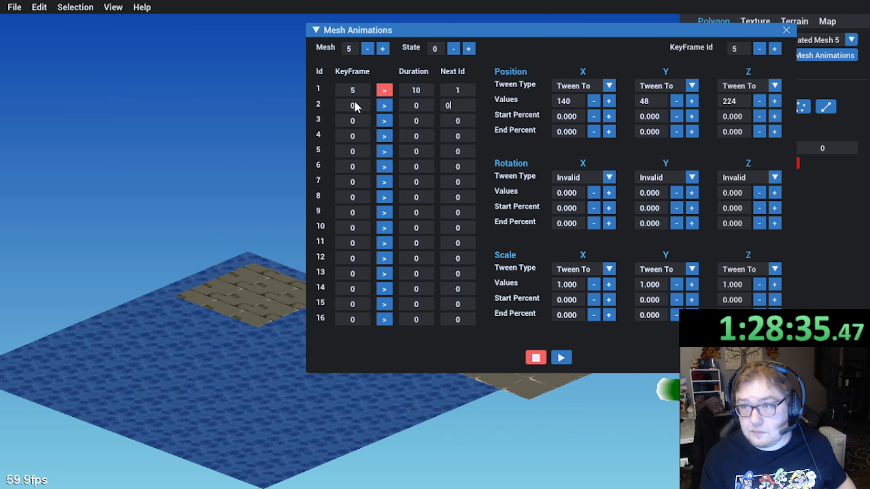
key("Return")
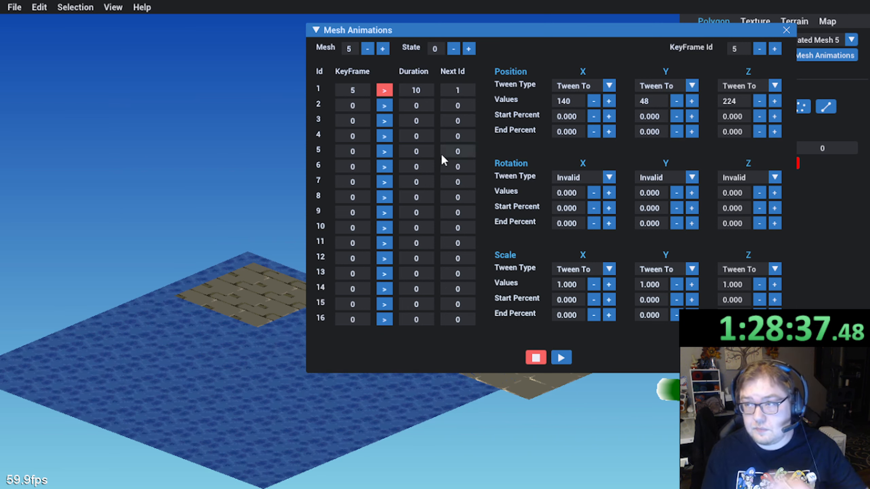
Step: Restart the animation playback, close the Mesh Animations window and inspect the platform layout from several angles
left_click(560, 358)
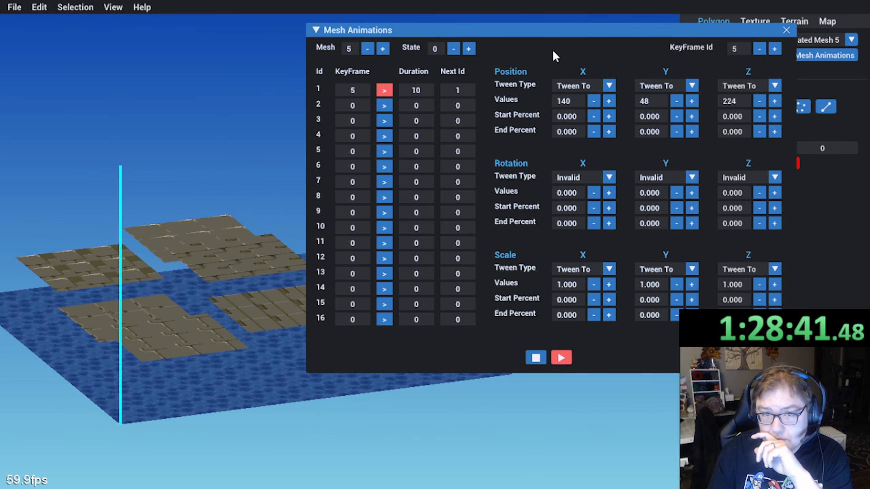
left_click(786, 31)
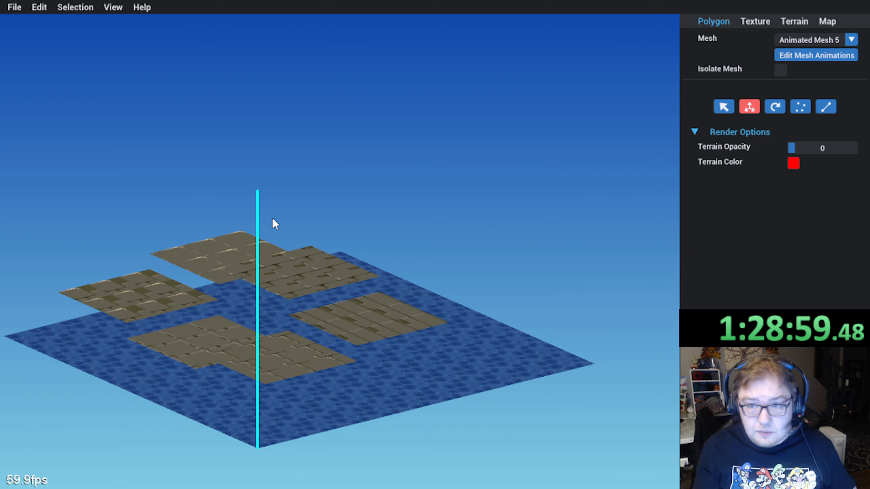
middle_click_drag(209, 248, 220, 251)
middle_click_drag(232, 344, 253, 330)
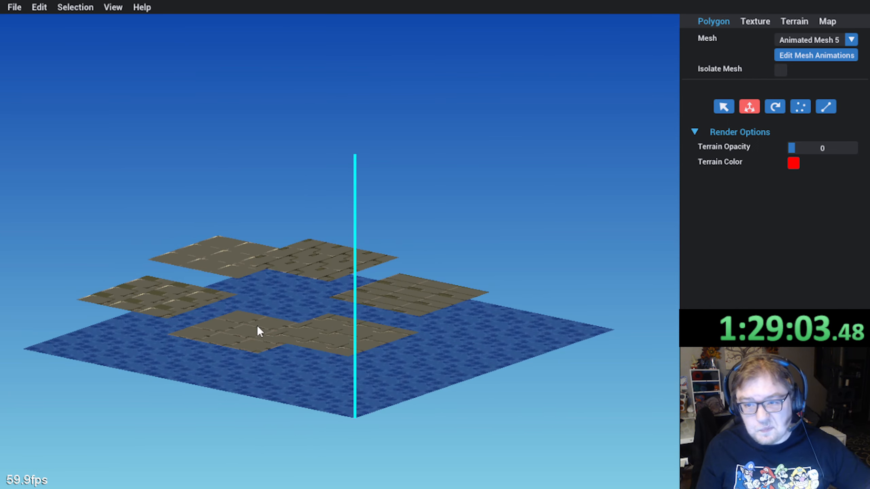
middle_click_drag(257, 328, 439, 285)
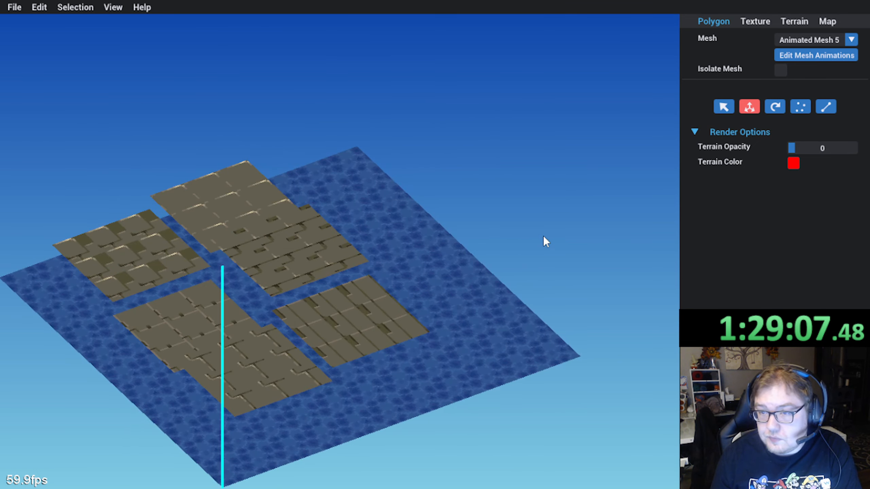
Step: Save the map with the current platform layout
left_click(15, 7)
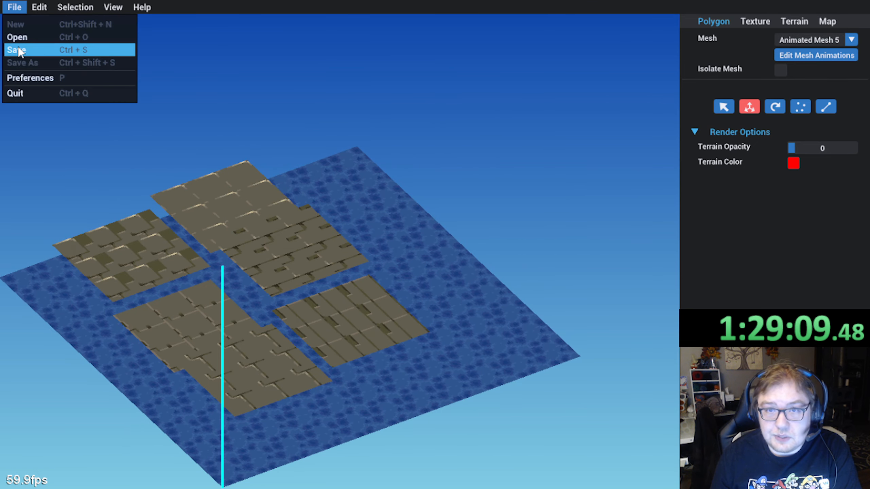
left_click(21, 49)
middle_click_drag(141, 260, 187, 225)
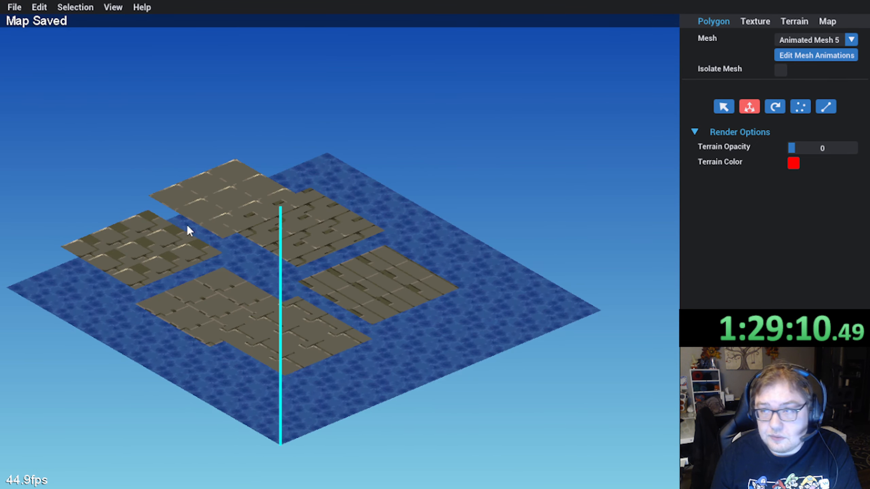
Step: Switch the active mesh to Animated Mesh 6 and stop the playback in the Mesh Animations window
left_click(850, 39)
left_click(832, 124)
middle_click_drag(453, 212, 372, 232)
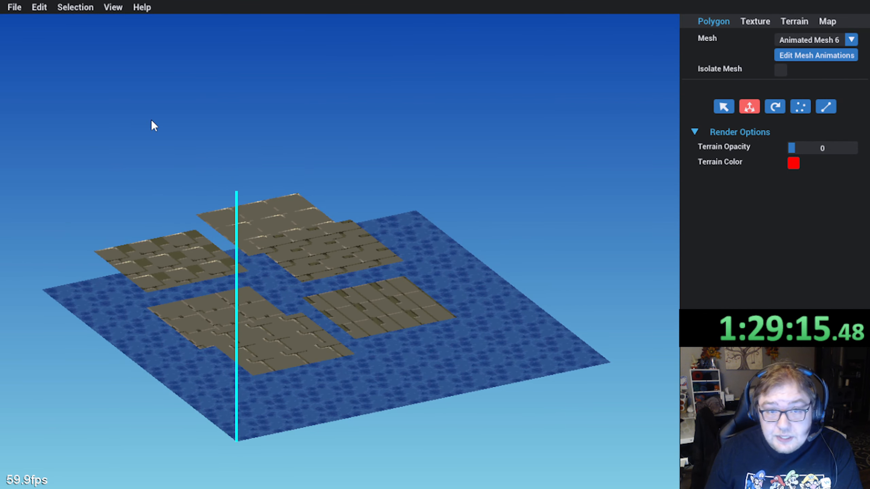
left_click(816, 55)
left_click(561, 358)
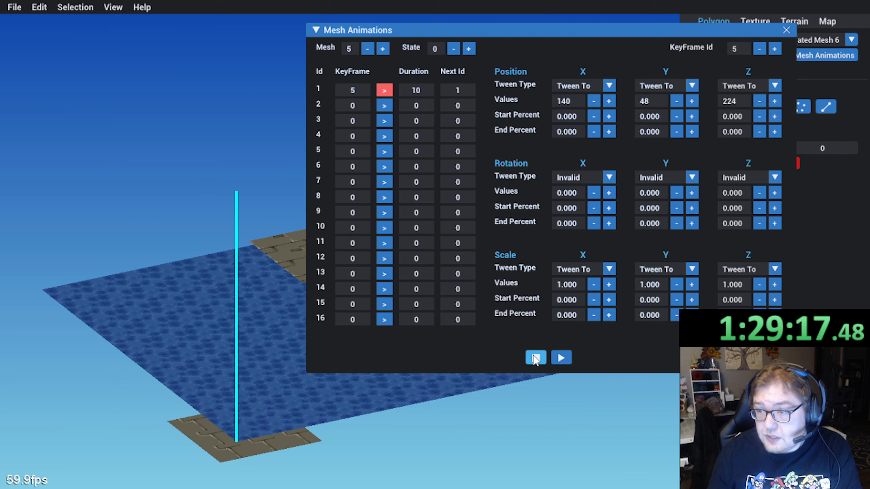
left_click(787, 30)
middle_click_drag(514, 171, 273, 240)
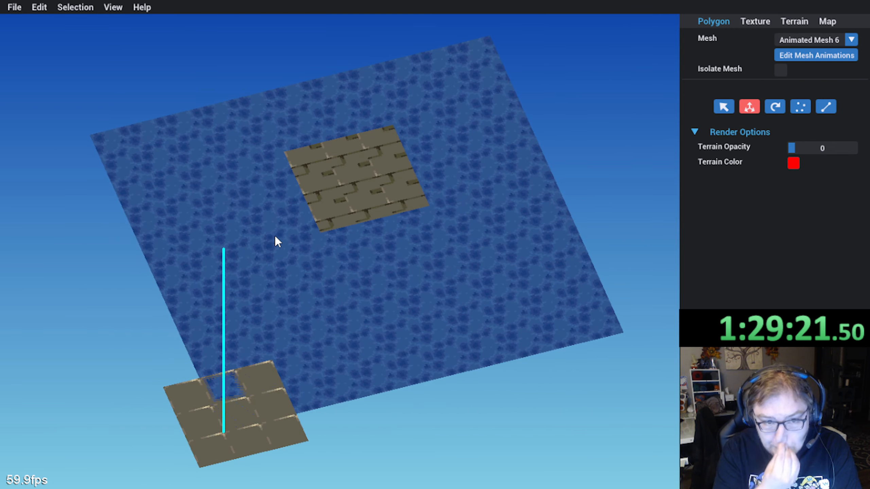
Step: Add a new textured quad polygon to Animated Mesh 6 and close the Add New Polygon window
left_click(39, 7)
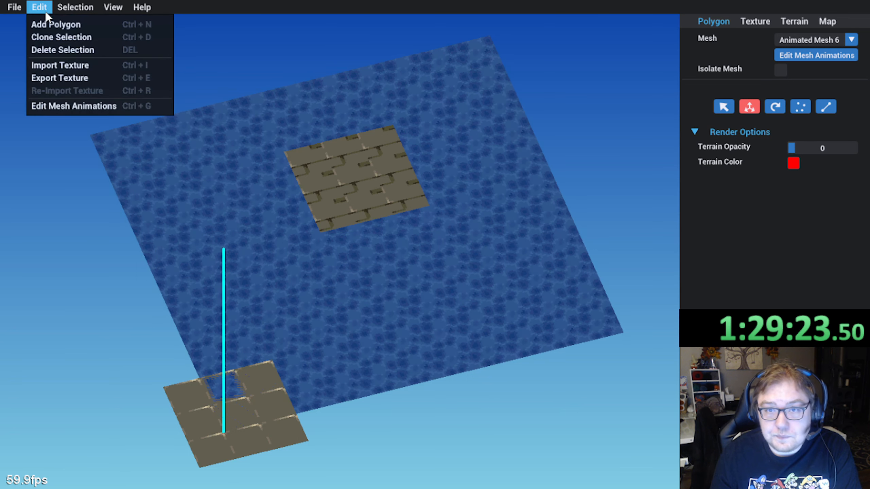
left_click(51, 23)
left_click(162, 100)
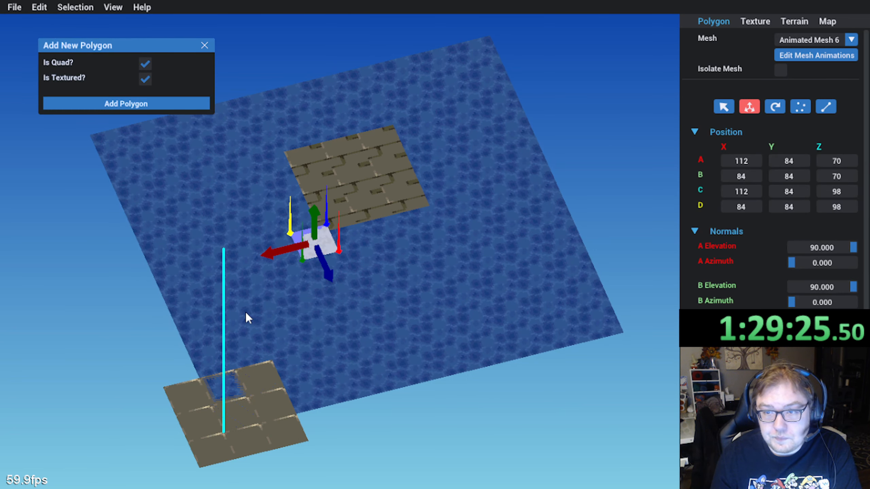
middle_click_drag(245, 311, 218, 88)
left_click(204, 45)
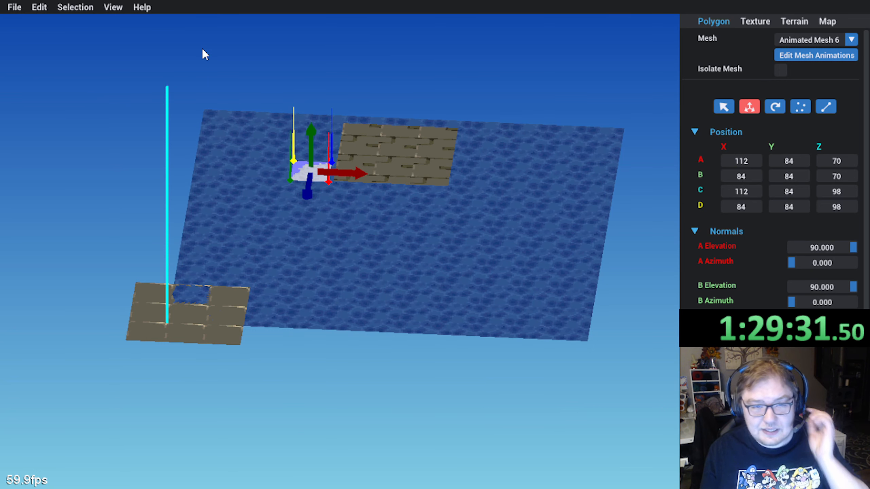
Step: Lower the new quad to Y 0 at the water level
middle_click_drag(239, 189, 219, 204)
scroll(346, 175, "up", 3)
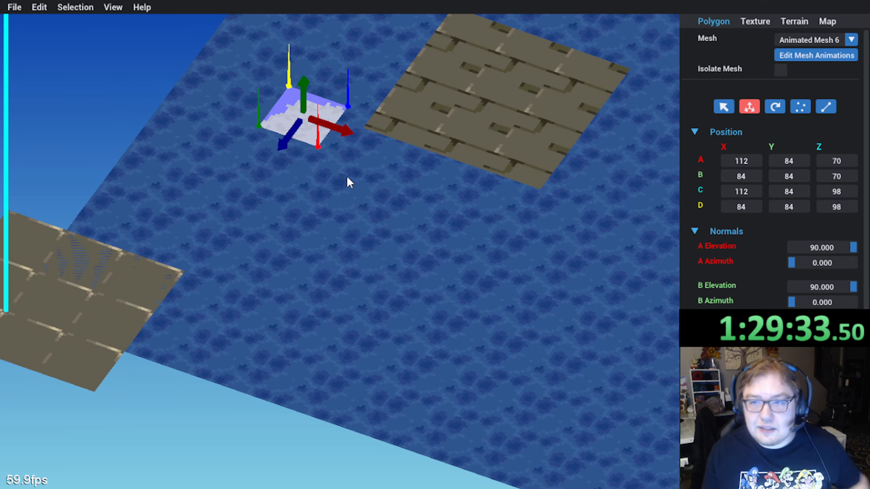
middle_click_drag(317, 174, 293, 159)
scroll(285, 198, "down", 1)
middle_click_drag(287, 204, 306, 124)
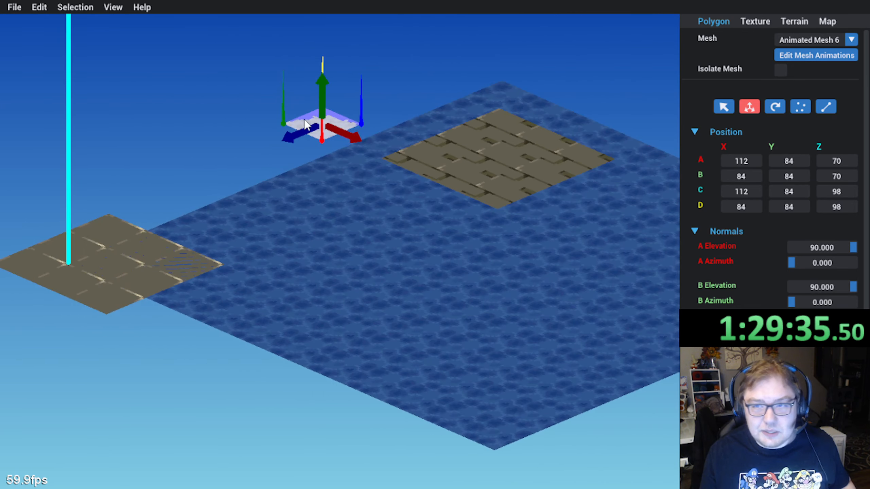
left_click_drag(321, 97, 330, 236)
scroll(331, 235, "up", 3)
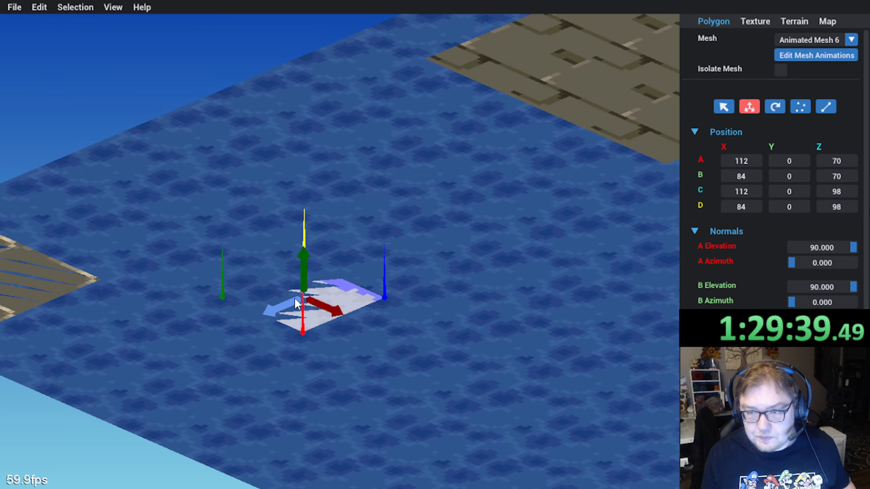
Step: Move the quad to the map origin so it spans X 0 to 28 and Z 0 to 28
middle_click_drag(295, 298, 355, 197)
middle_click_drag(355, 197, 364, 317)
left_click_drag(318, 167, 131, 344)
middle_click_drag(132, 345, 204, 245)
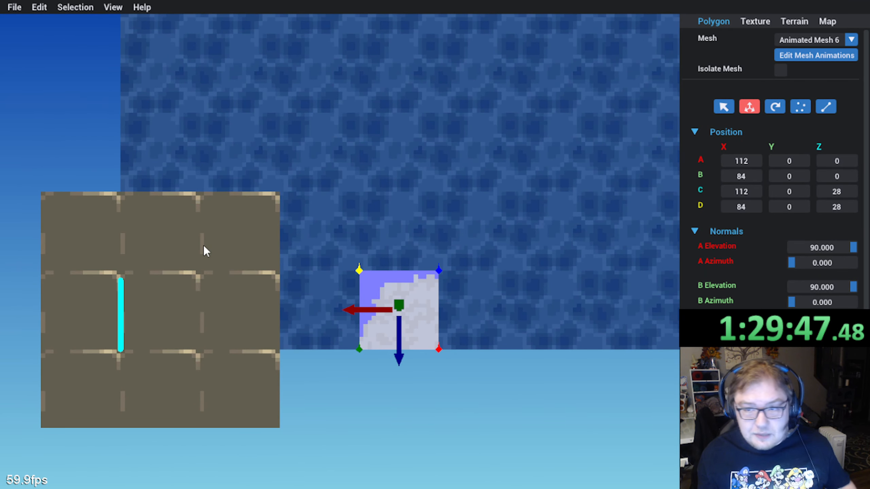
left_click_drag(354, 309, 121, 313)
Step: Shift the quad diagonally to the stone platform's corner so it spans X -28 to 0 and Z -28 to 0
scroll(110, 313, "up", 3)
middle_click_drag(110, 313, 254, 246)
right_click_drag(253, 246, 170, 312)
middle_click_drag(170, 312, 248, 226)
scroll(248, 225, "up", 1)
scroll(248, 225, "up", 2)
middle_click_drag(220, 276, 242, 240)
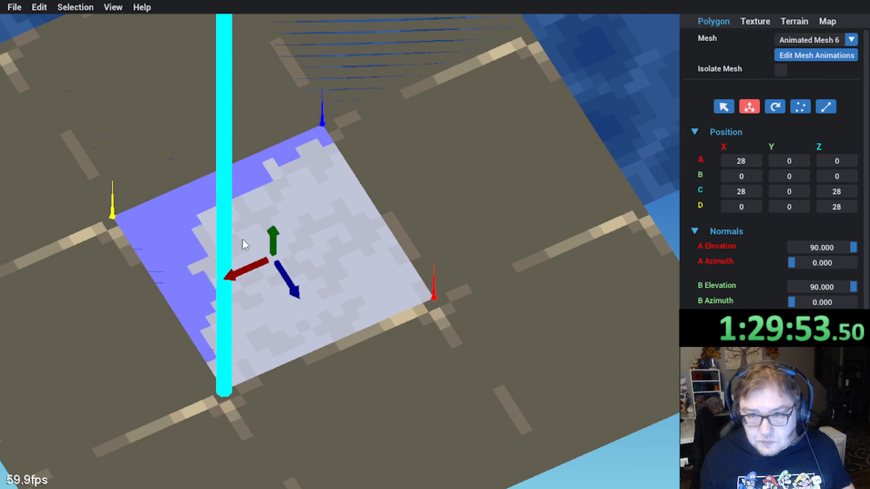
scroll(242, 240, "up", 1)
middle_click_drag(129, 248, 201, 234)
scroll(143, 315, "down", 3)
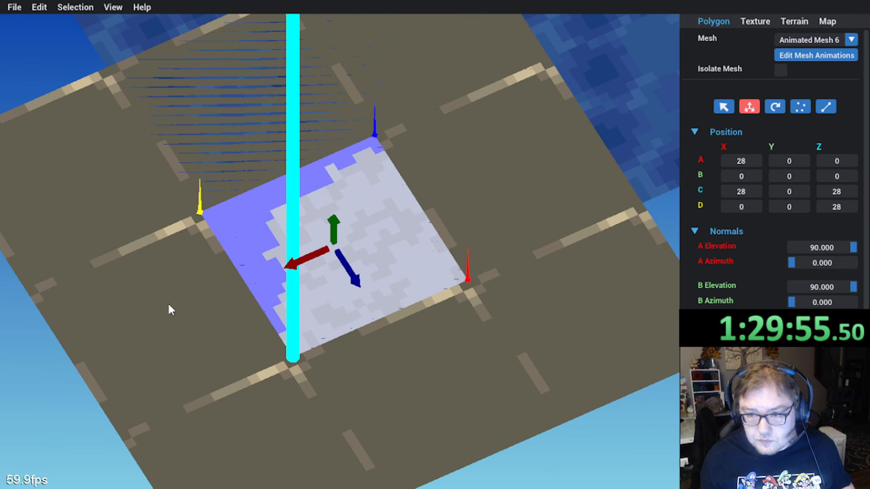
right_click_drag(169, 303, 155, 378)
scroll(158, 369, "down", 3)
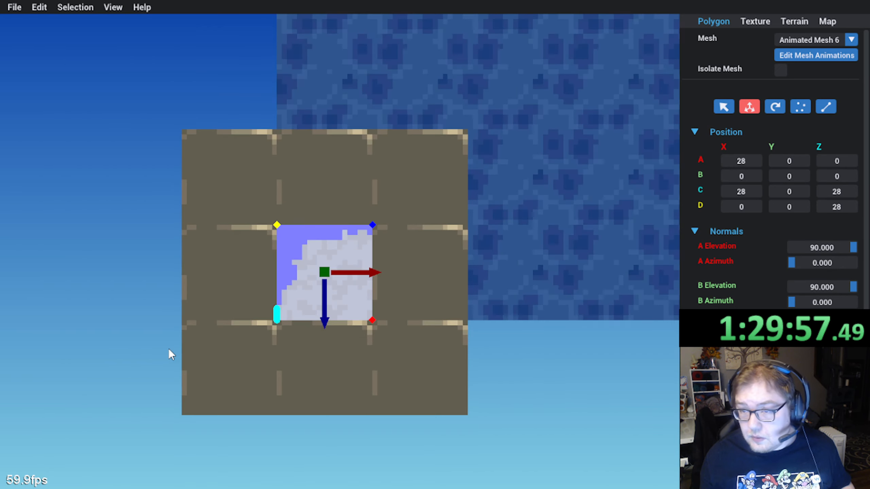
right_click_drag(169, 349, 294, 281)
left_click_drag(352, 283, 265, 359)
right_click_drag(265, 358, 218, 311)
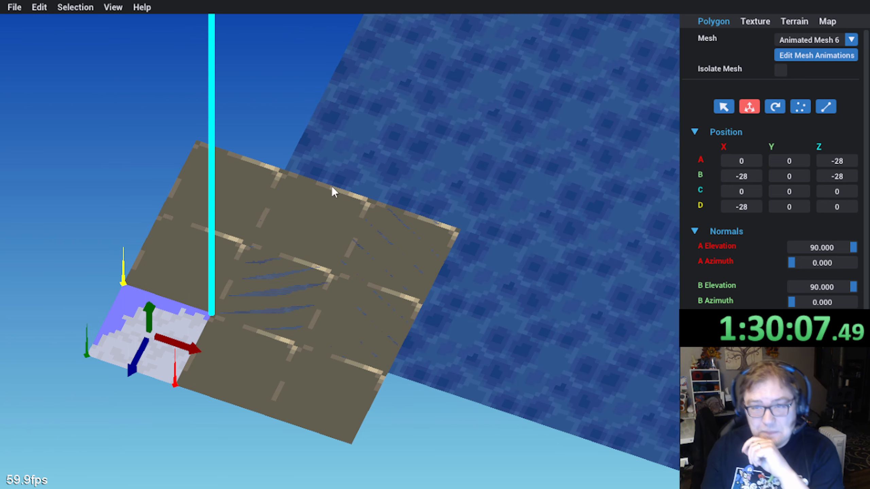
Step: Show the quad's texture properties and set its texture palette to 10
middle_click_drag(384, 156, 405, 179)
scroll(407, 184, "down", 4)
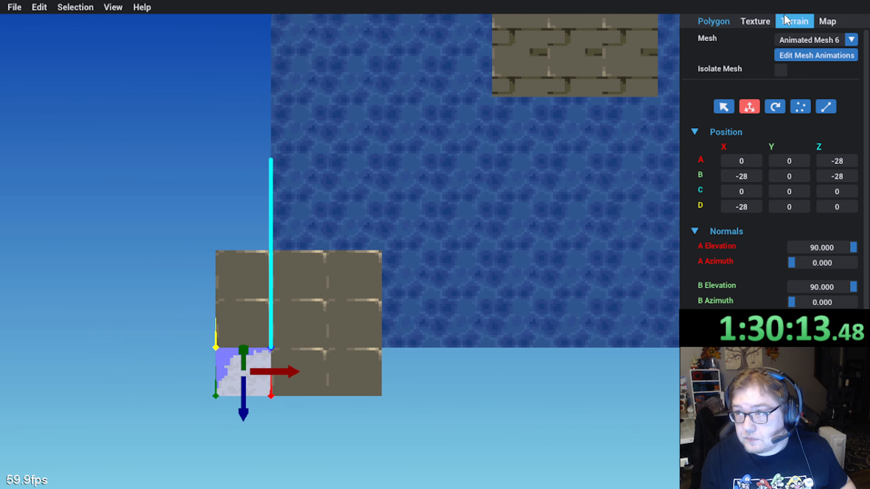
left_click(755, 21)
left_click(20, 26)
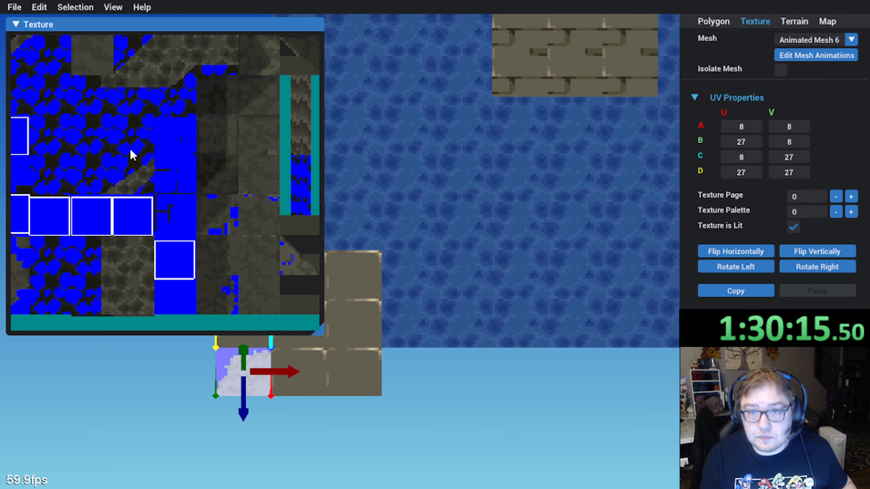
left_click(851, 212)
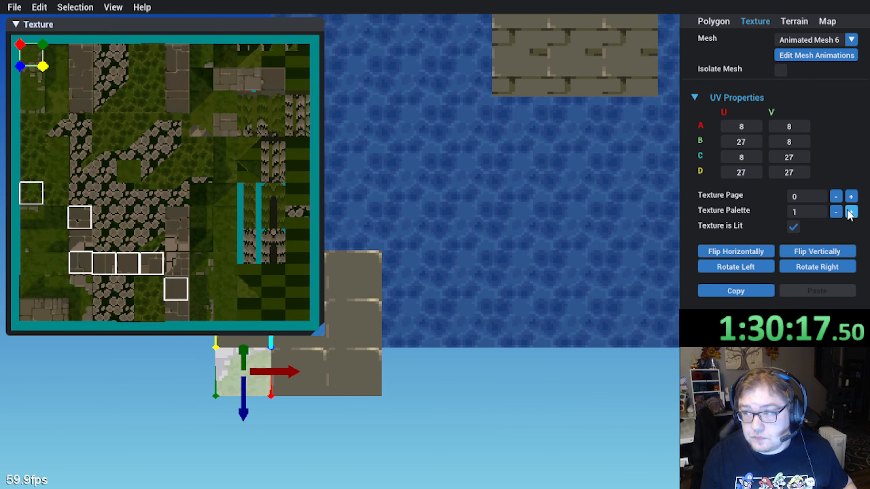
left_click(851, 211)
left_click(850, 212)
left_click(850, 212)
left_click(851, 212)
left_click(851, 211)
left_click(850, 212)
left_click(851, 212)
left_click(851, 212)
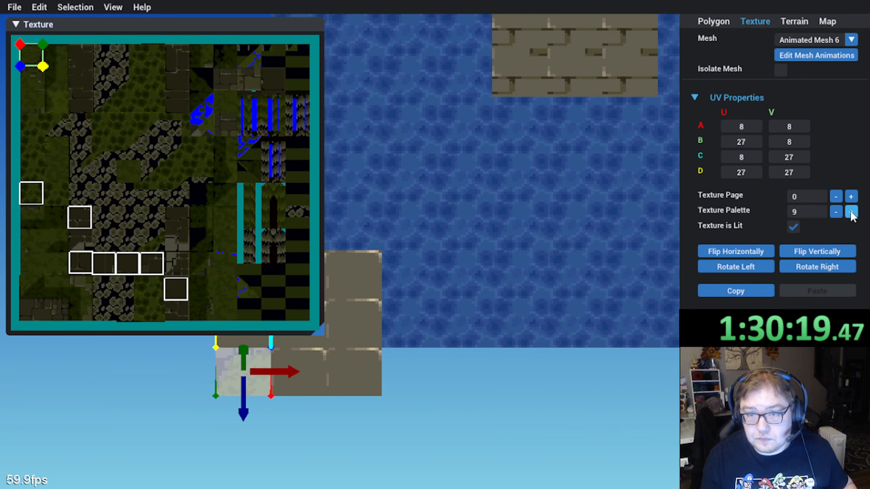
left_click(850, 212)
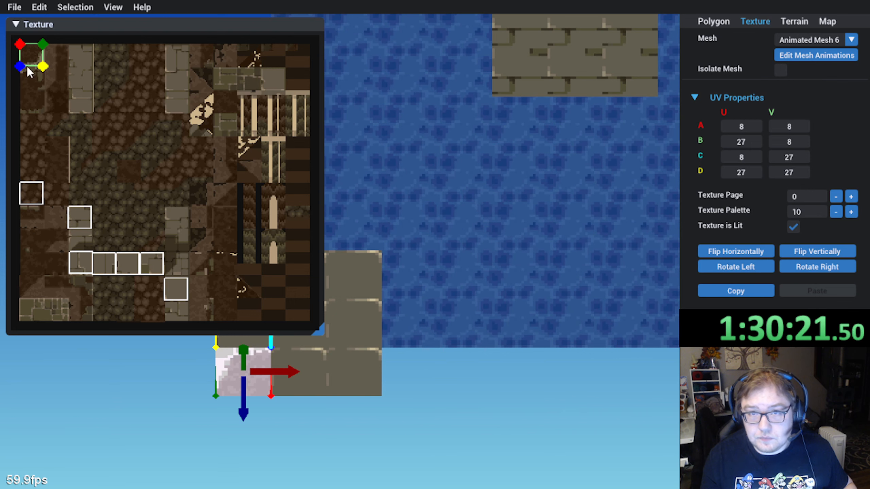
Step: Move the quad's UVs onto the cracked stone tile at U 128 to 147 and V 229 to 248
left_click_drag(30, 56, 172, 298)
scroll(150, 298, "up", 4)
middle_click_drag(158, 303, 187, 156)
left_click_drag(237, 224, 244, 263)
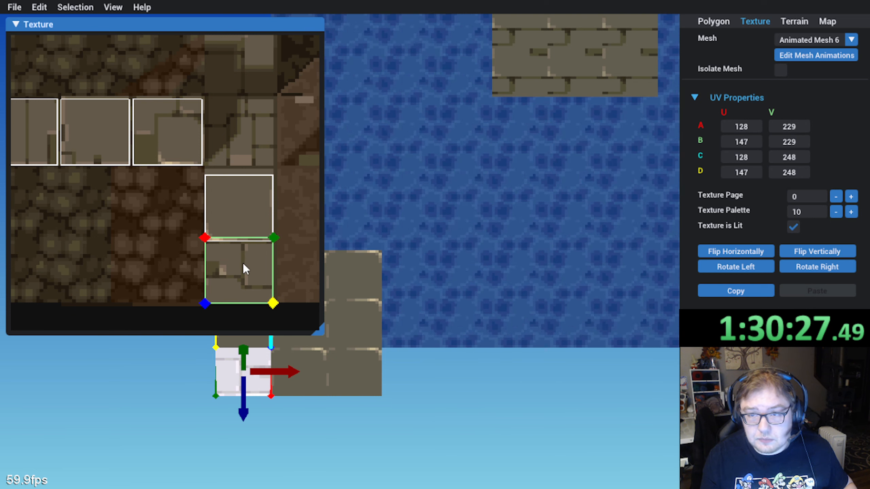
scroll(244, 263, "up", 2)
middle_click_drag(243, 256, 176, 192)
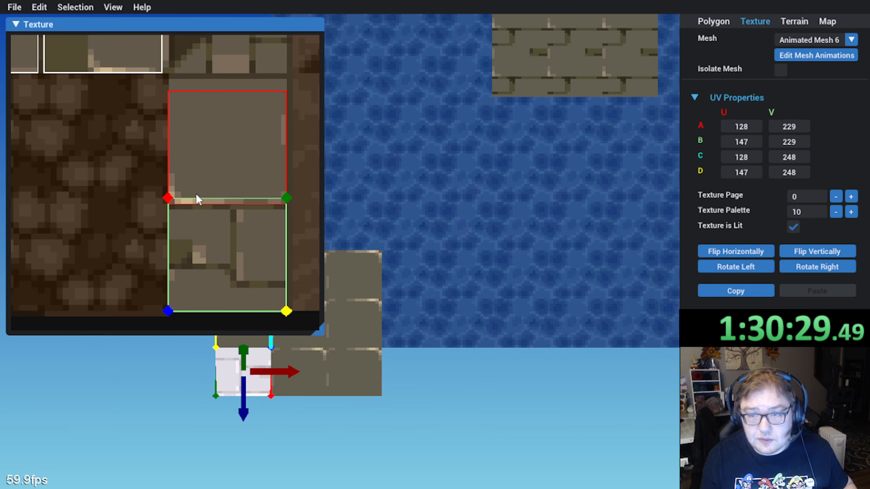
scroll(198, 199, "down", 1)
scroll(198, 198, "down", 2)
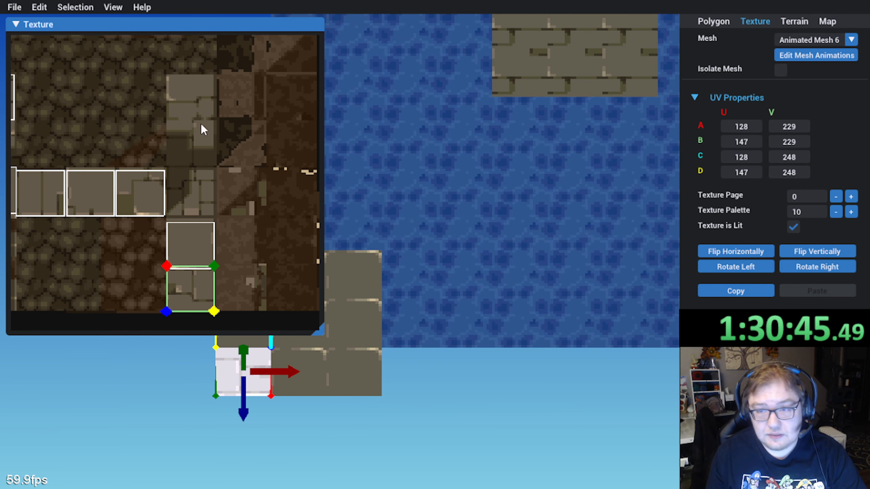
middle_click_drag(358, 278, 429, 292)
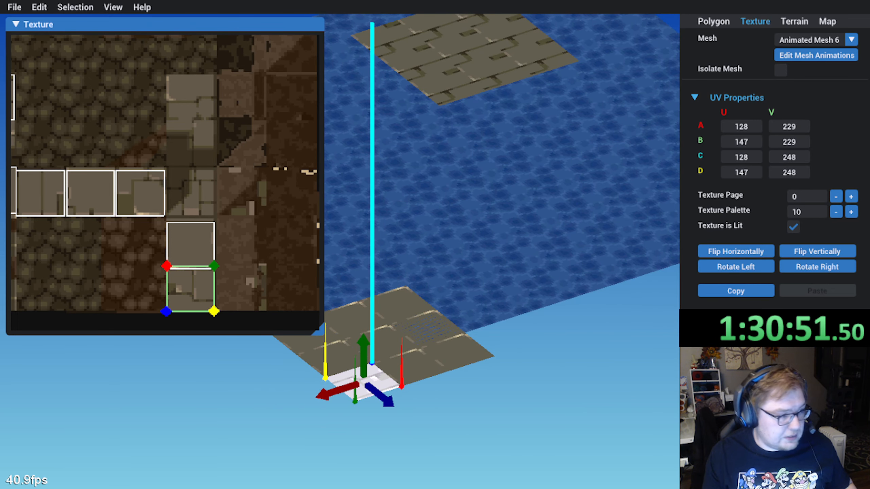
middle_click_drag(449, 201, 493, 374)
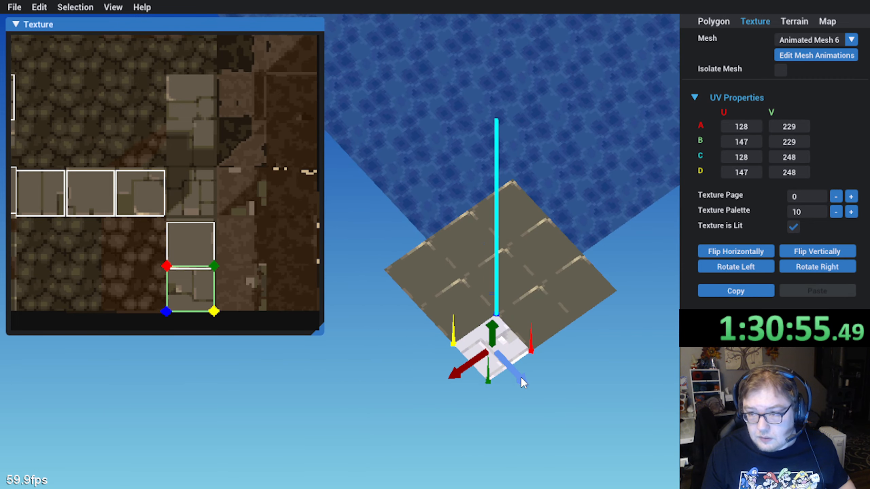
Step: Duplicate the cracked stone quad in rows to build a three-by-three grid covering the platform at the map origin
left_click(497, 355, "shift")
mouse_move(489, 341)
left_mouse_down("shift")
mouse_move(458, 311)
mouse_move(490, 341)
left_mouse_up("shift")
left_click_drag(424, 340, 508, 274, "shift")
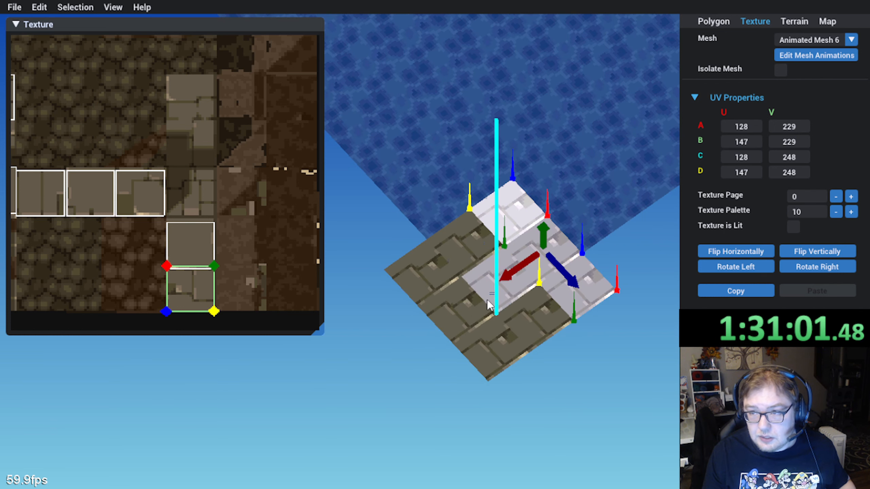
Step: Inspect the finished stone grid from several angles, return to the polygon editing tools and deselect the quads
middle_click_drag(489, 304, 421, 280)
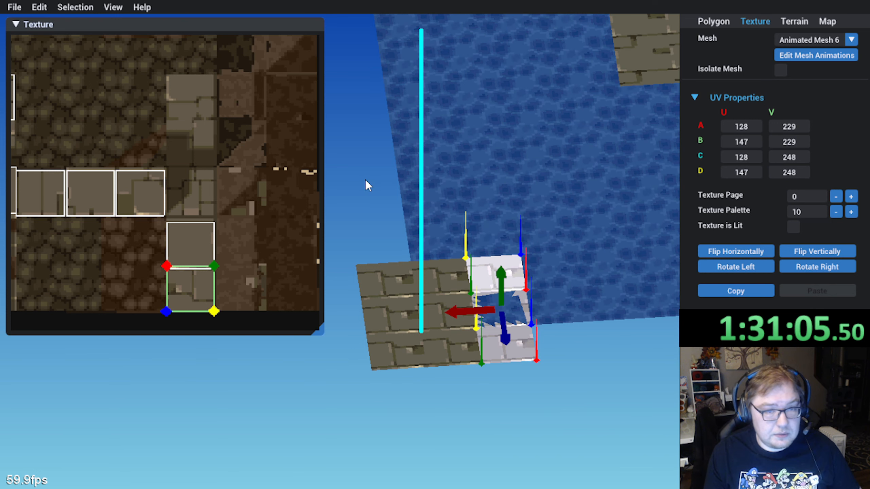
middle_click_drag(386, 193, 452, 202)
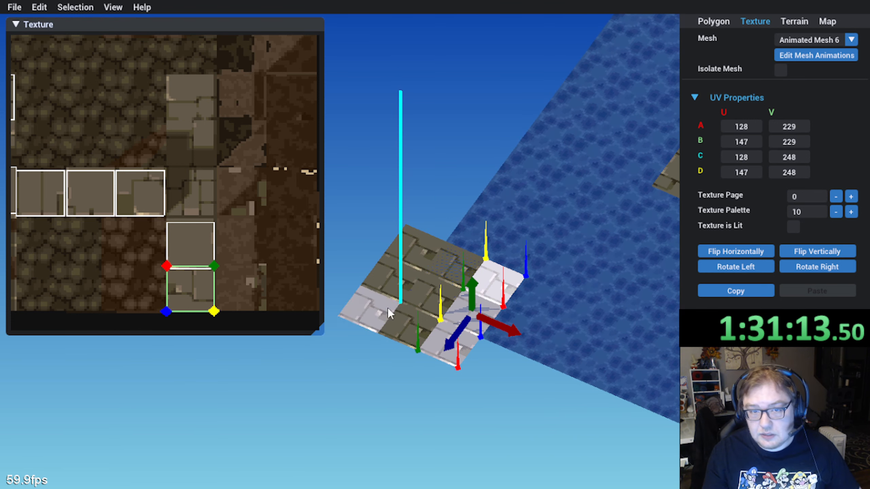
middle_click_drag(508, 187, 462, 236)
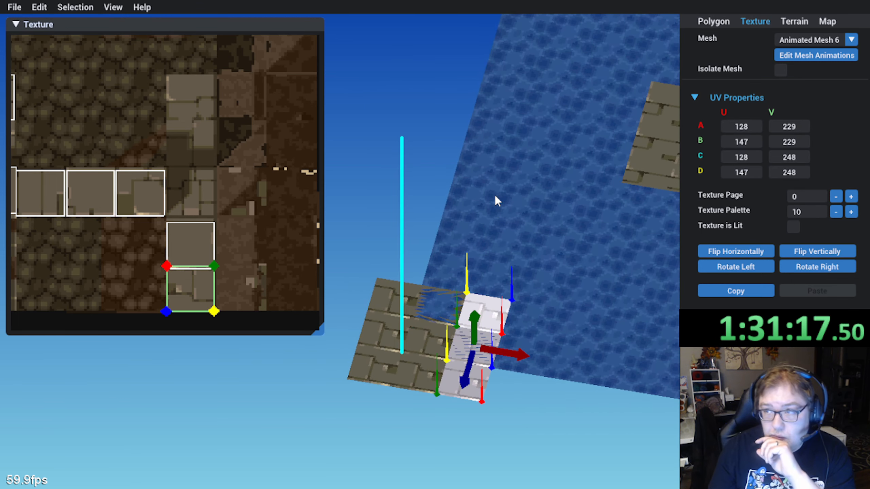
left_click(708, 22)
middle_click_drag(411, 206, 238, 311)
left_click(190, 261)
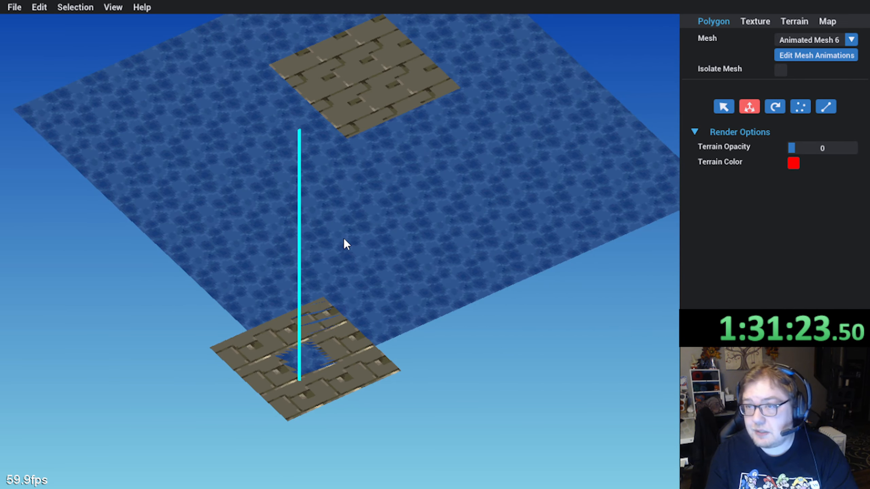
middle_click_drag(277, 149, 191, 81)
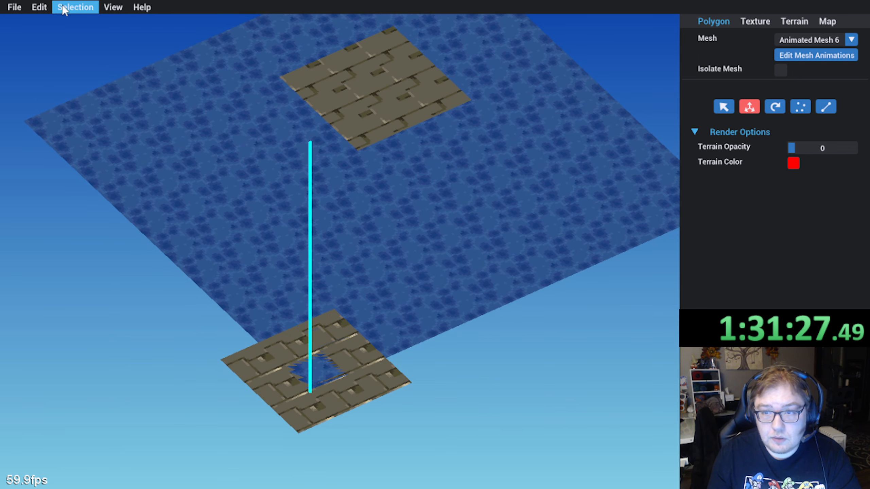
Step: Open the mesh animation editor and bring up mesh 6 in state 0 with the unused keyframe 6
left_click(824, 56)
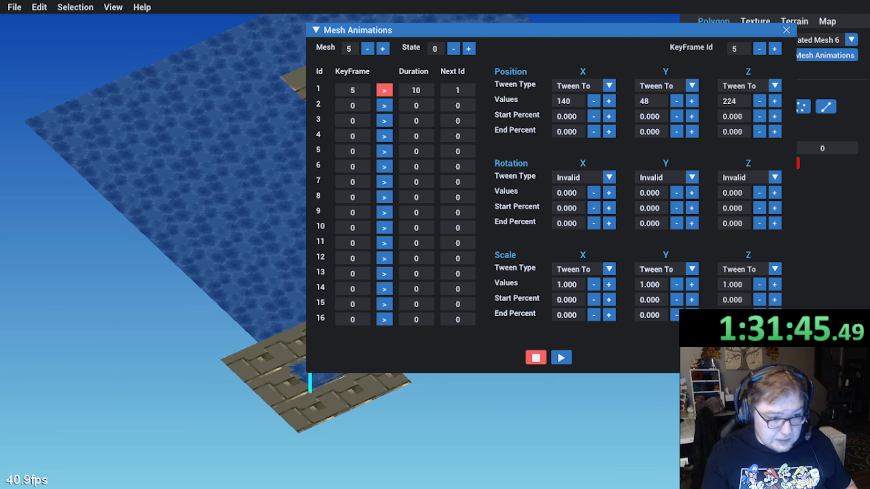
middle_click_drag(240, 329, 111, 437)
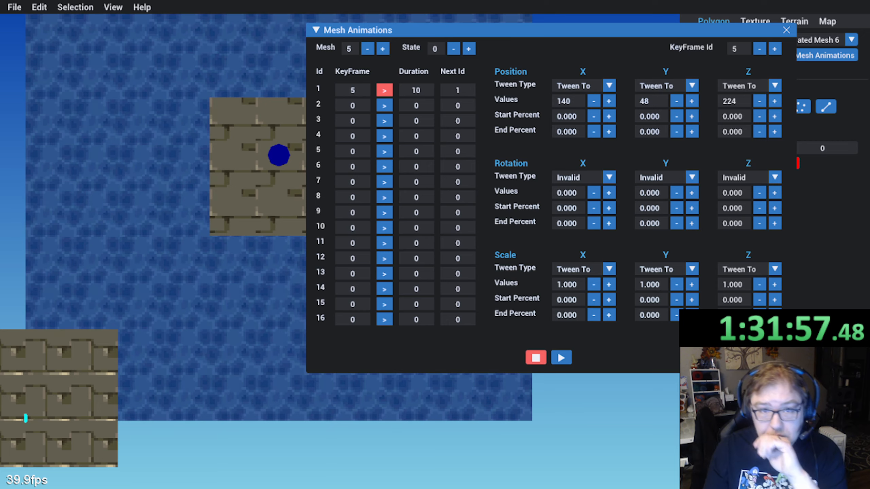
middle_click_drag(195, 303, 212, 276)
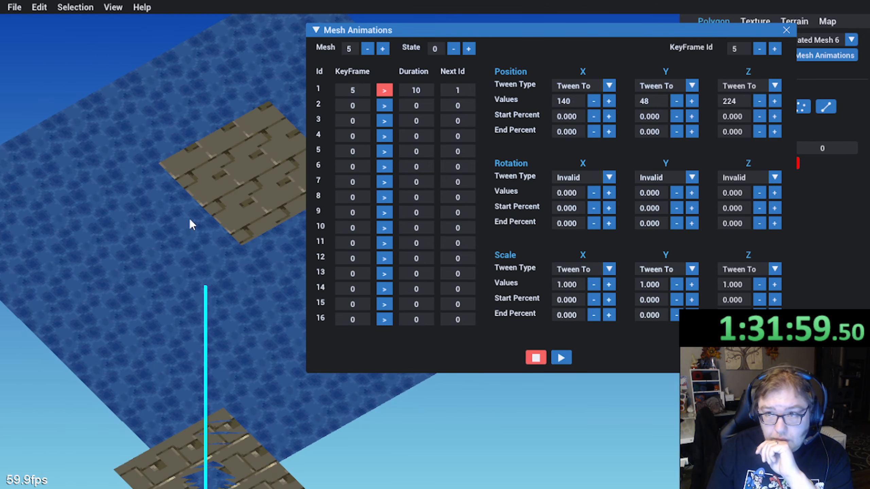
middle_click_drag(189, 221, 163, 237)
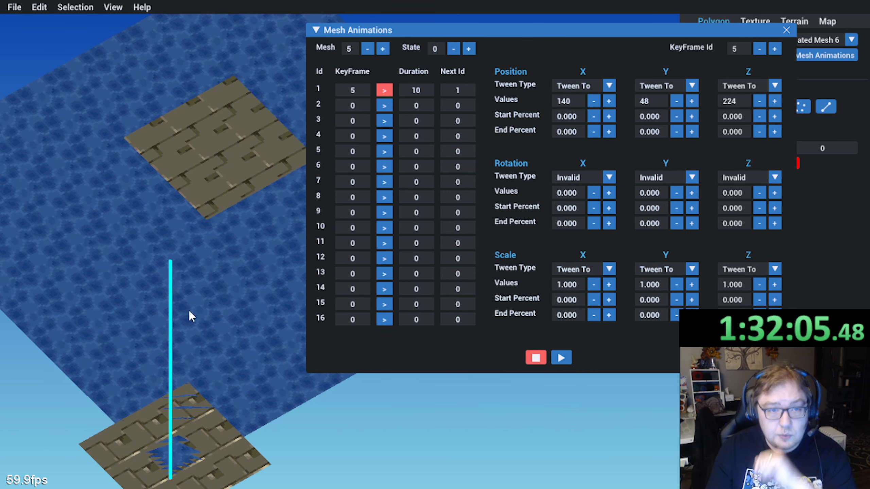
middle_click_drag(178, 331, 173, 318)
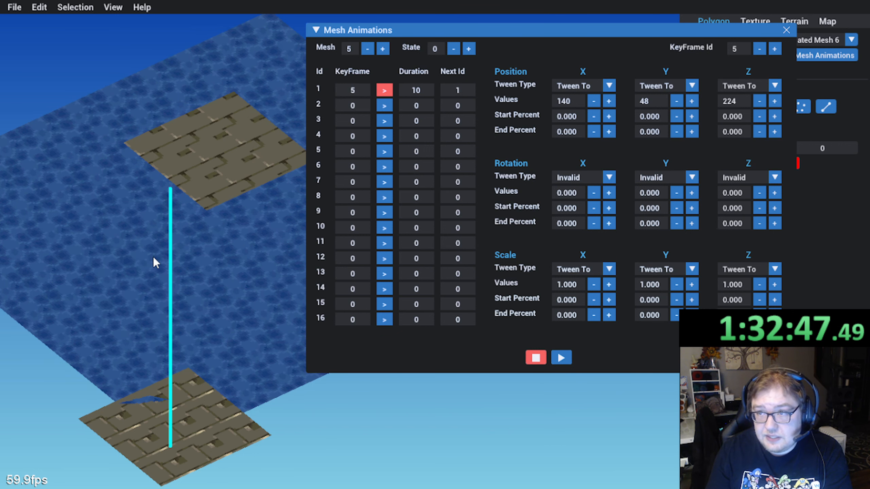
middle_click_drag(153, 257, 230, 191)
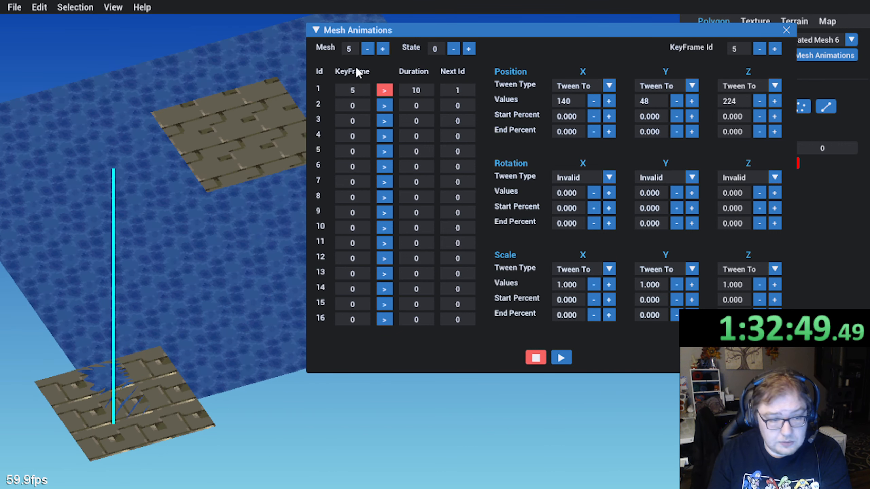
left_click(382, 49)
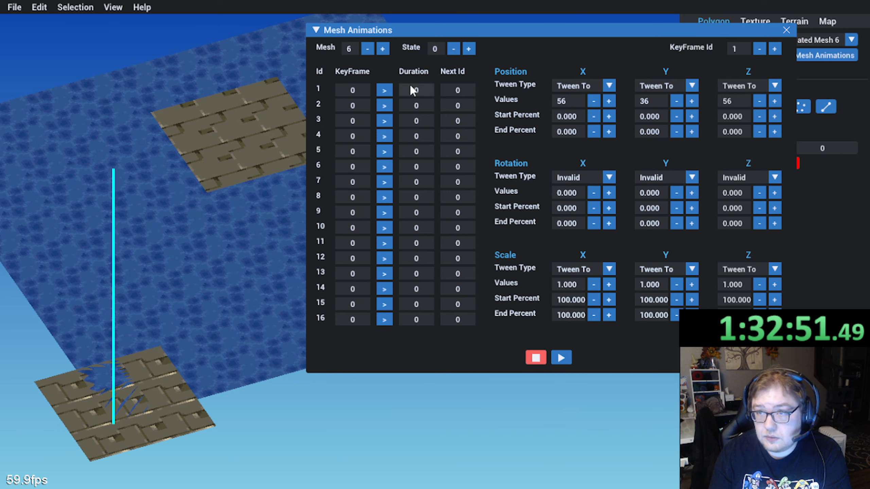
left_click(774, 49)
left_click(775, 49)
left_click(774, 49)
left_click(775, 49)
left_click(774, 49)
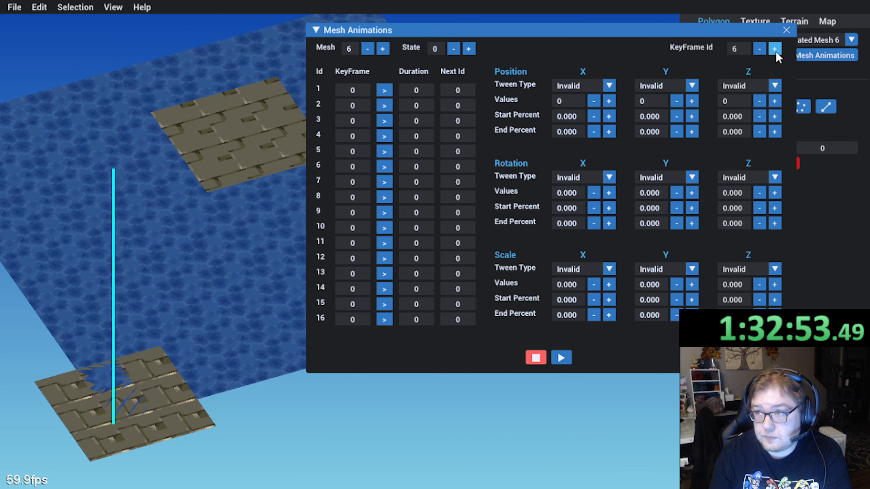
Step: Set the first entry of mesh 6's state 0 to keyframe 6, duration 10 and next id 1
left_click(353, 90)
type("6")
key("Tab")
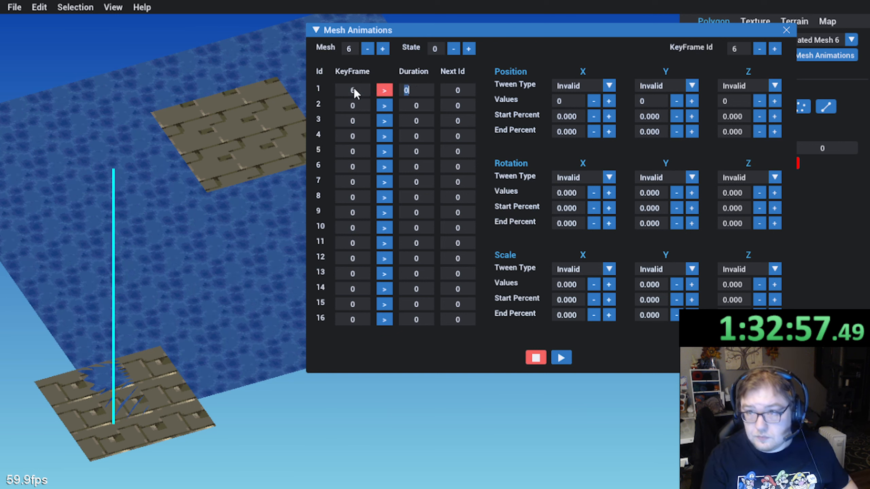
type("10")
key("Tab")
type("1")
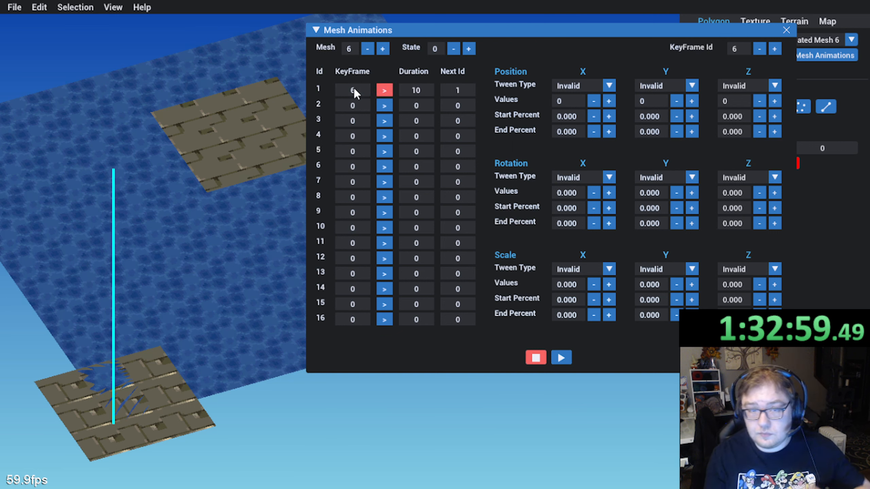
Step: Set the position tween types of keyframe 6 to Tween To on X, Y and Z
left_click(581, 87)
left_click(584, 103)
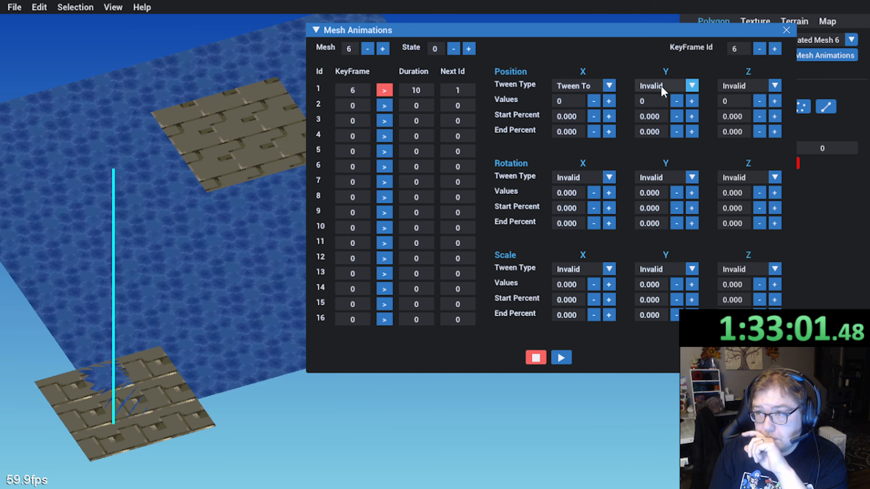
left_click(663, 86)
left_click(664, 101)
left_click(740, 86)
left_click(742, 103)
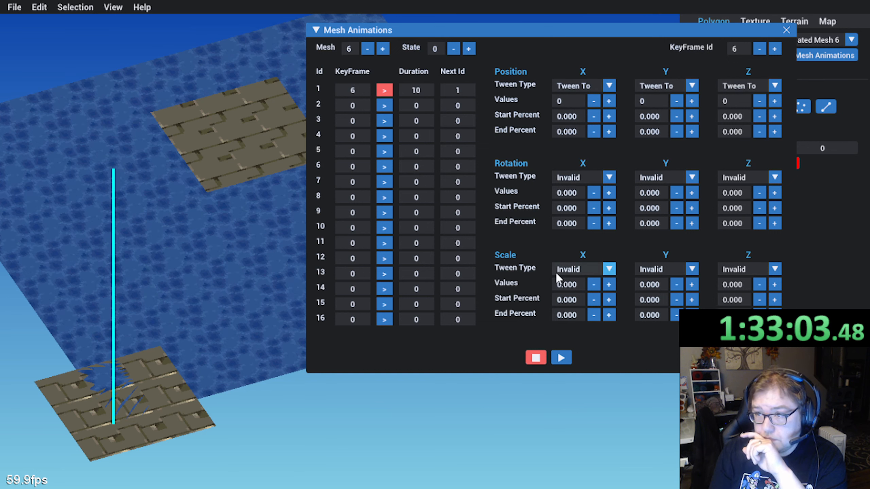
Step: Set the scale tween types of keyframe 6 to Tween To on X, Y and Z
left_click(582, 270)
left_click(584, 285)
left_click(664, 270)
left_click(651, 286)
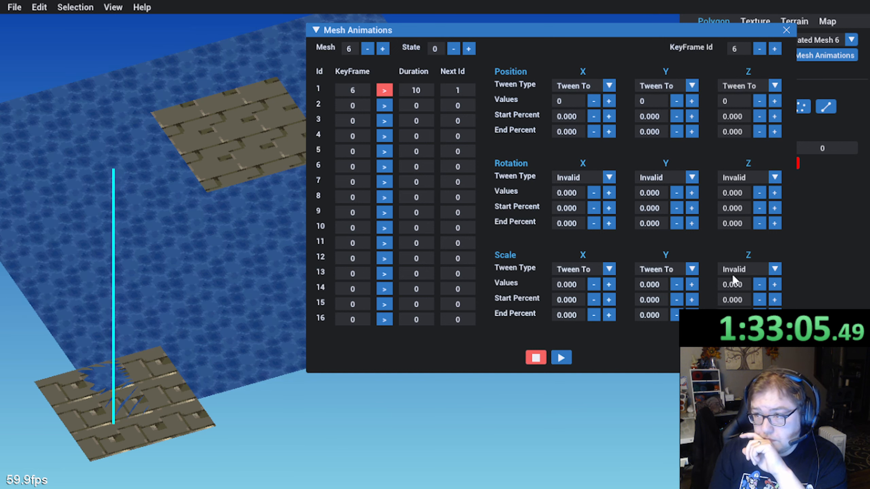
left_click(737, 271)
left_click(734, 286)
Step: Set the scale values of keyframe 6 to 1 on X, Y and Z
left_click(566, 287)
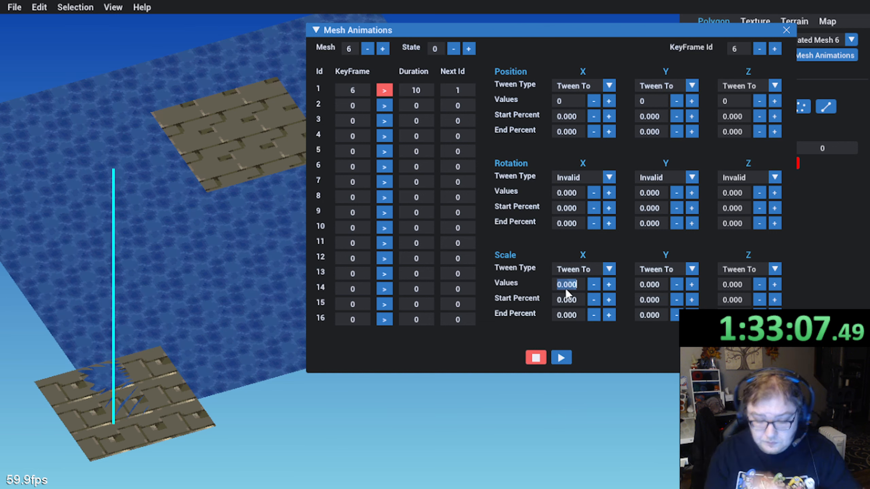
type("1")
key("Tab")
type("1")
key("Tab")
type("1")
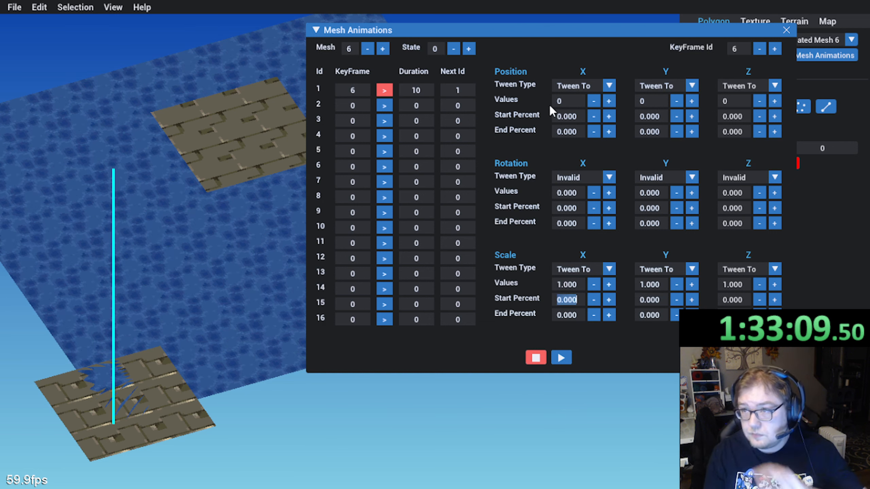
Step: Play the mesh animations in a top-down view and set keyframe 6's X position to 240
left_click(558, 358)
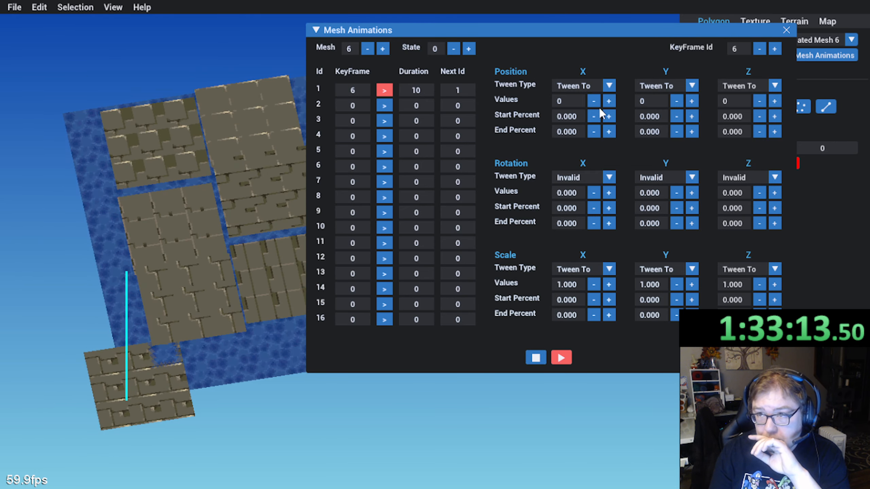
key("KP_7")
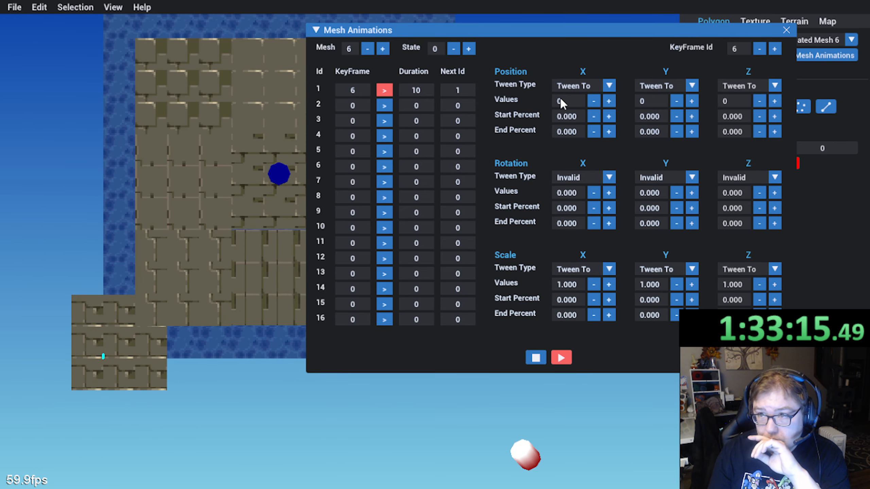
type("240")
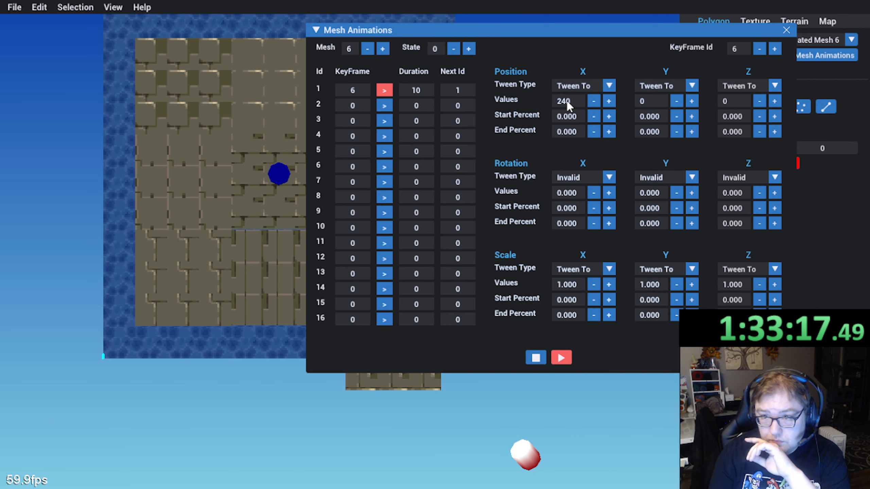
middle_click_drag(209, 271, 64, 301)
middle_click_drag(214, 296, 211, 306)
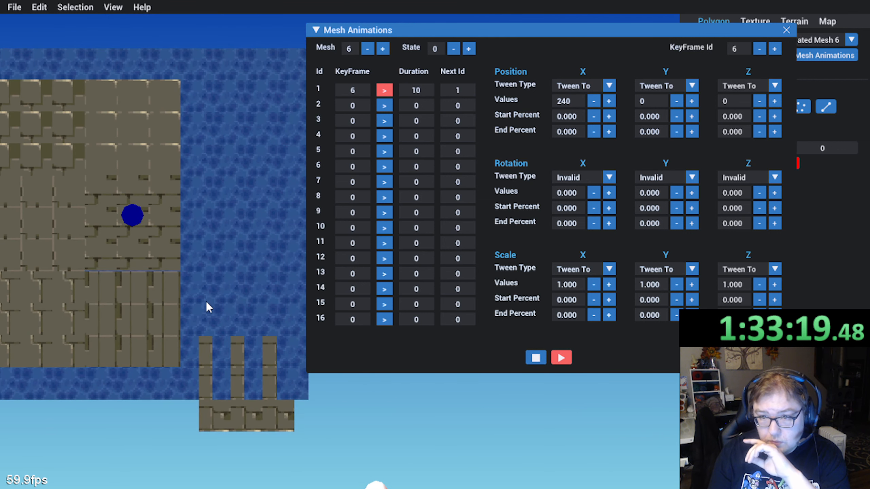
middle_click_drag(207, 271, 229, 262)
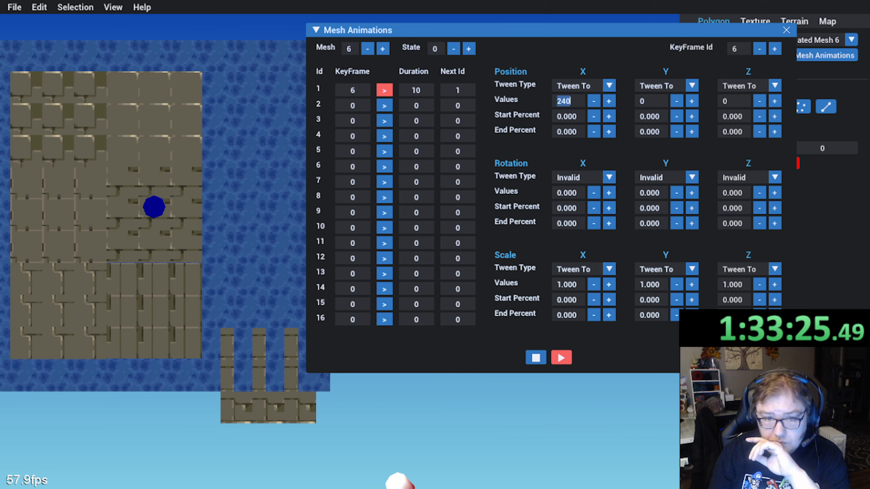
Step: Set keyframe 6's X position to 224 and Z position to 56, placing the platform beside its neighbour
type("224")
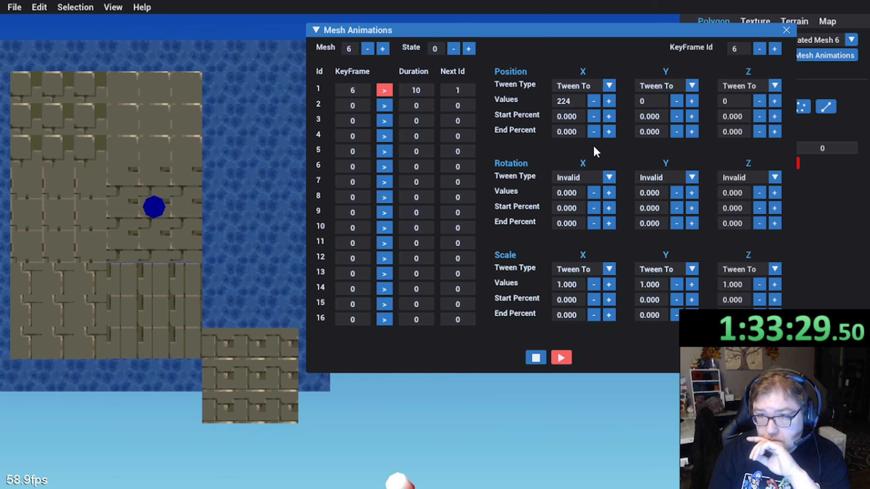
left_click(729, 100)
type("56")
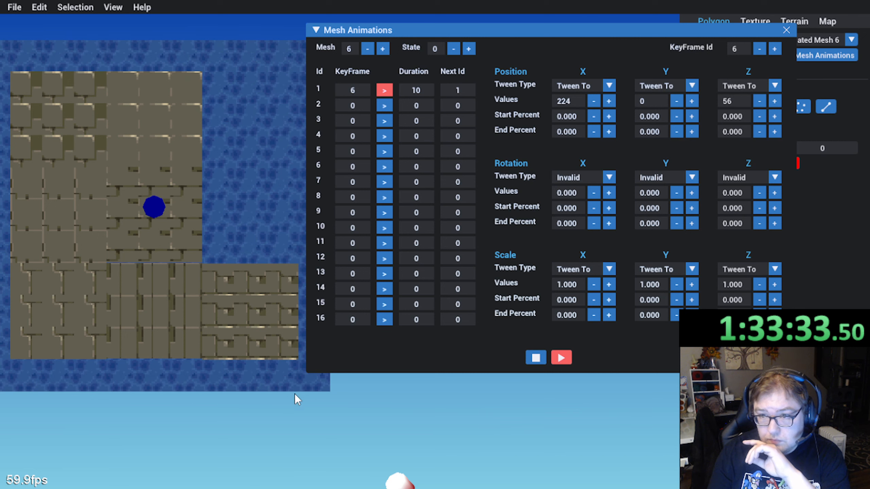
Step: Set keyframe 6's Y position to 24 and check the platform's height from the side
left_click(489, 429)
middle_click_drag(489, 428, 443, 396)
left_click(656, 105)
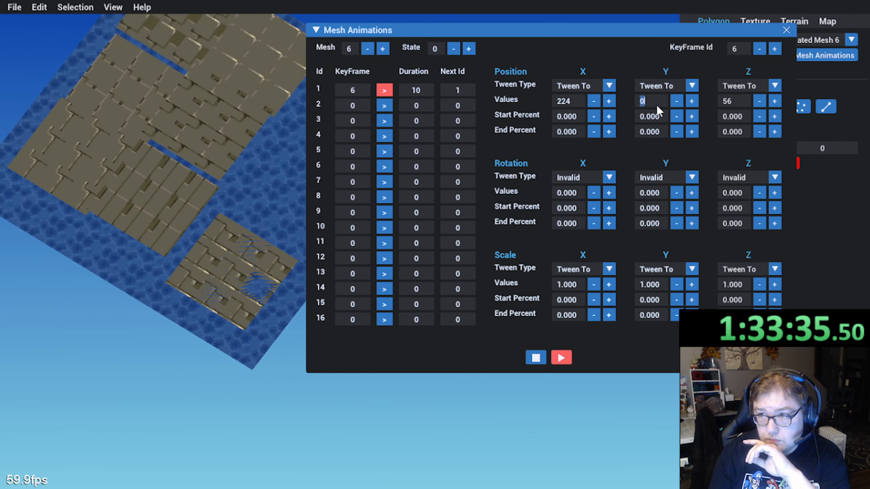
type("24")
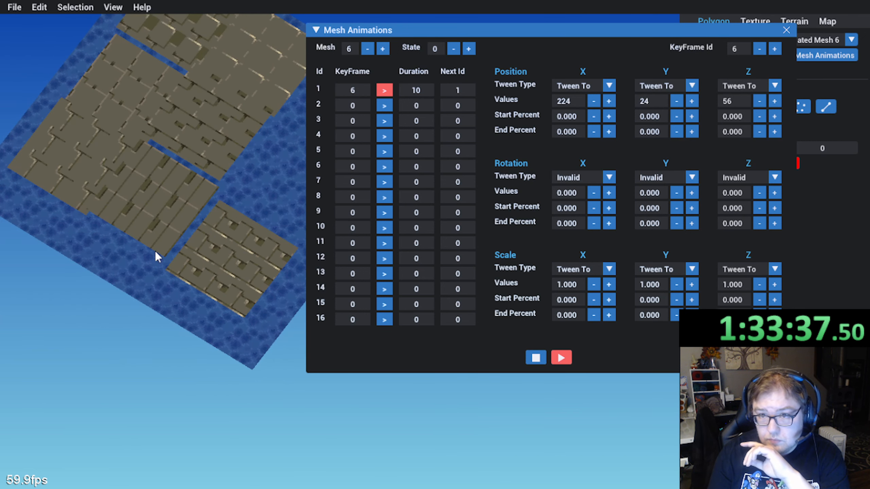
middle_click_drag(165, 329, 135, 338)
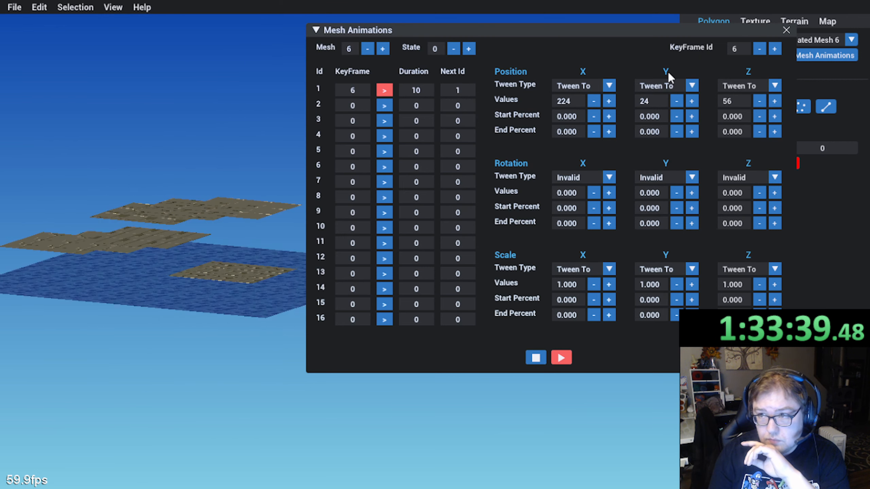
Step: Set keyframe 6's Y position to 36 and check the platform's placement above the water
left_click(649, 101)
type("36")
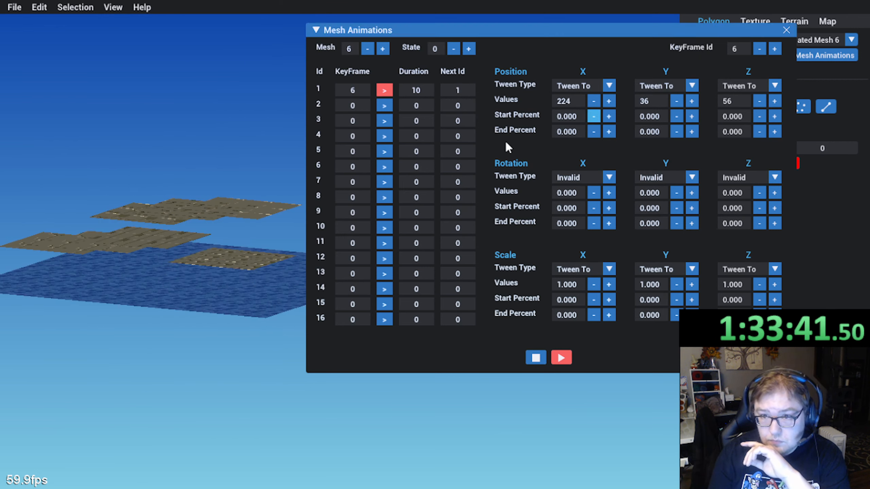
scroll(159, 355, "up", 3)
middle_click_drag(161, 361, 143, 313)
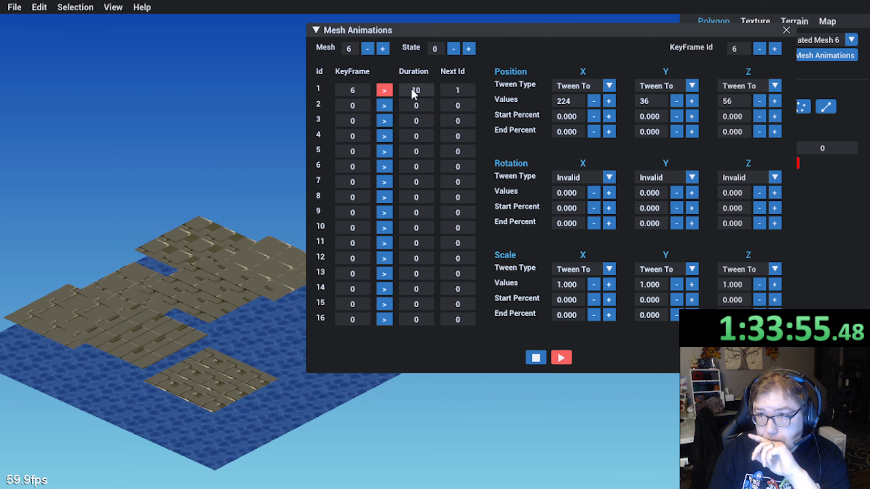
Step: In state 1 of mesh 6, set entry 1 to keyframe 6 with duration 1 and next ID 2
left_click(472, 49)
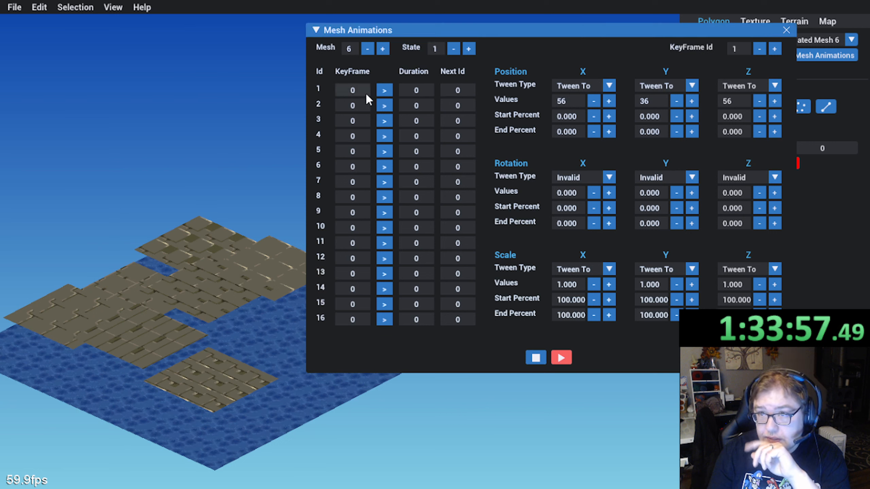
type("6")
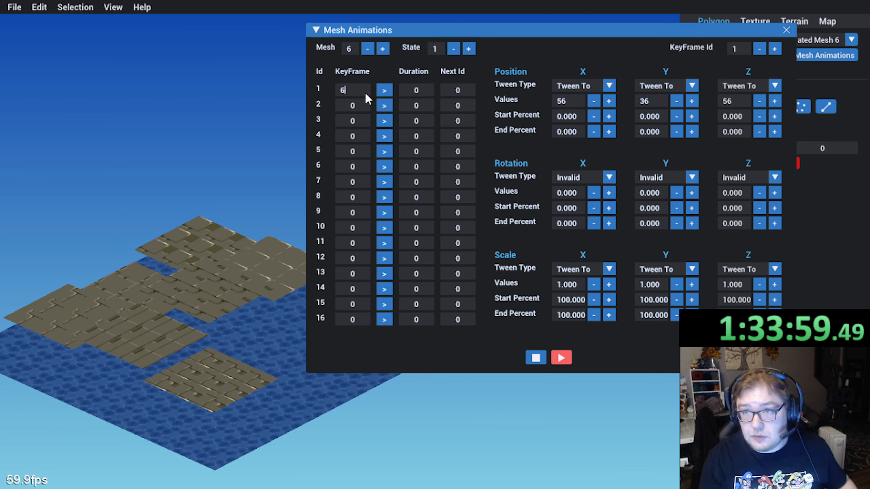
key("Tab")
type("1")
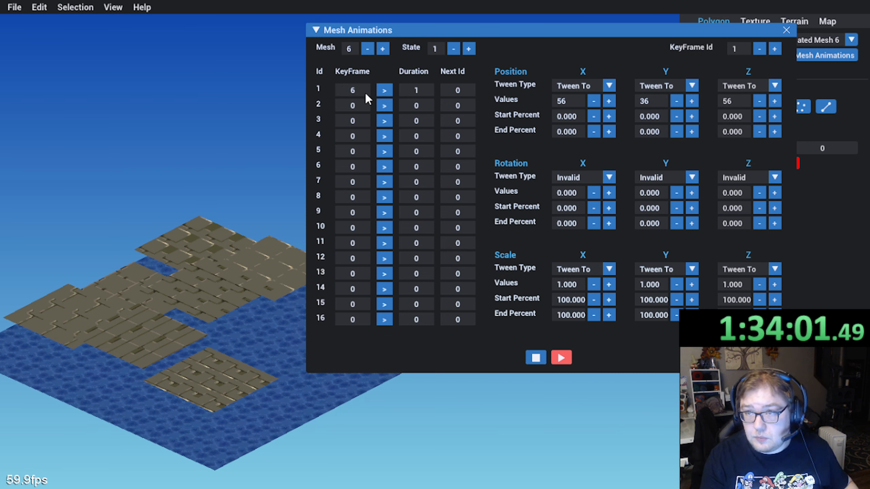
key("Tab")
type("2")
key("Tab")
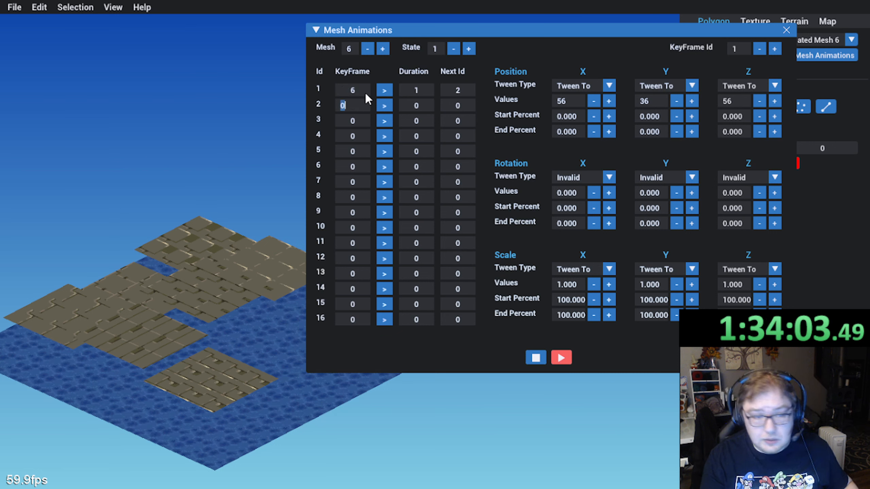
Step: Set entry 2 of mesh 6's state 1 to keyframe 11 with a duration of 100
type("1")
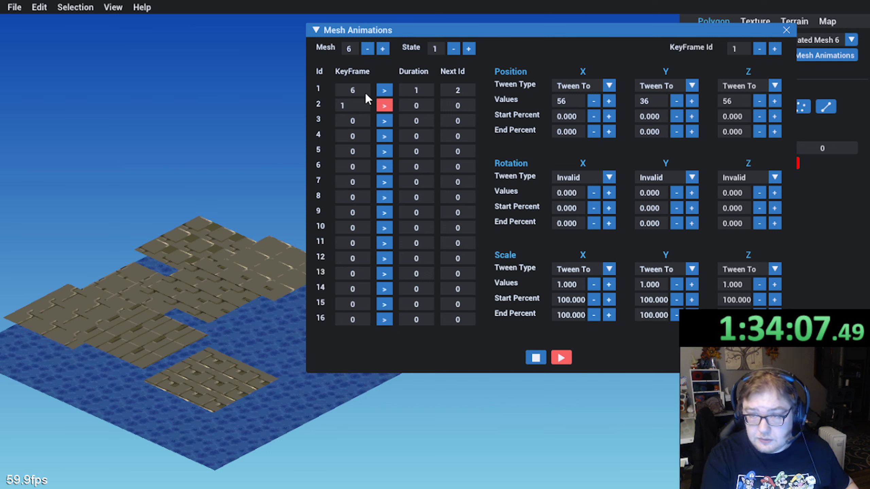
type("21")
key("Tab")
type("100")
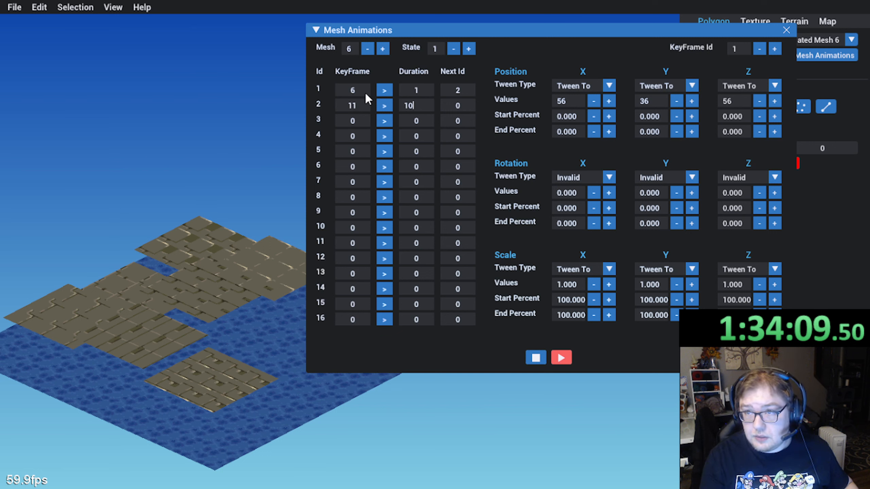
key("Tab")
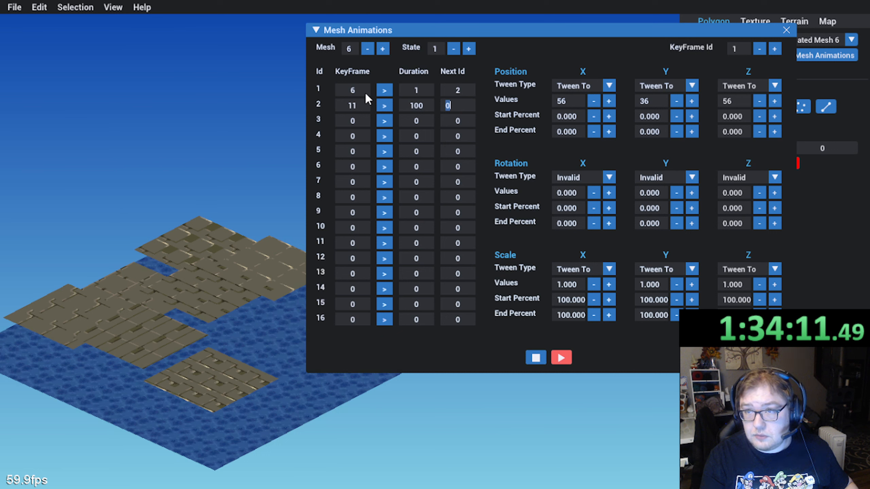
left_click(483, 97)
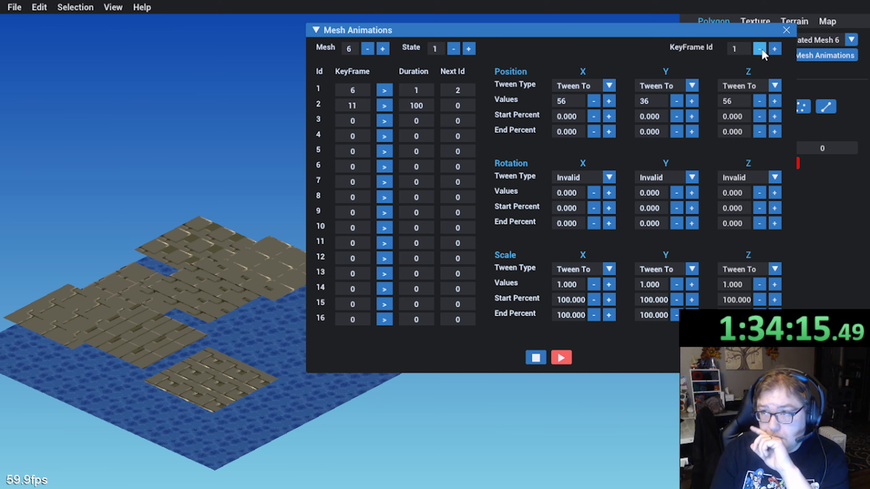
Step: Close the mesh animation settings and save the map
left_click(785, 32)
left_click(13, 8)
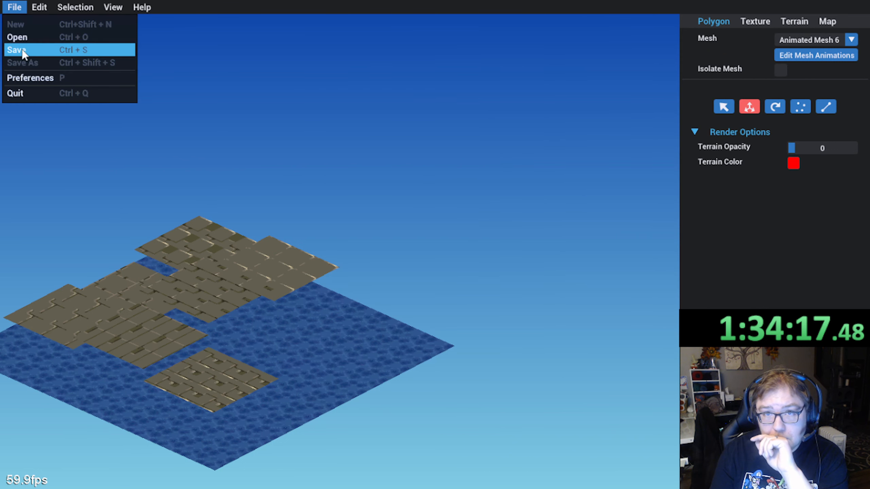
left_click(15, 50)
right_click_drag(132, 234, 143, 235)
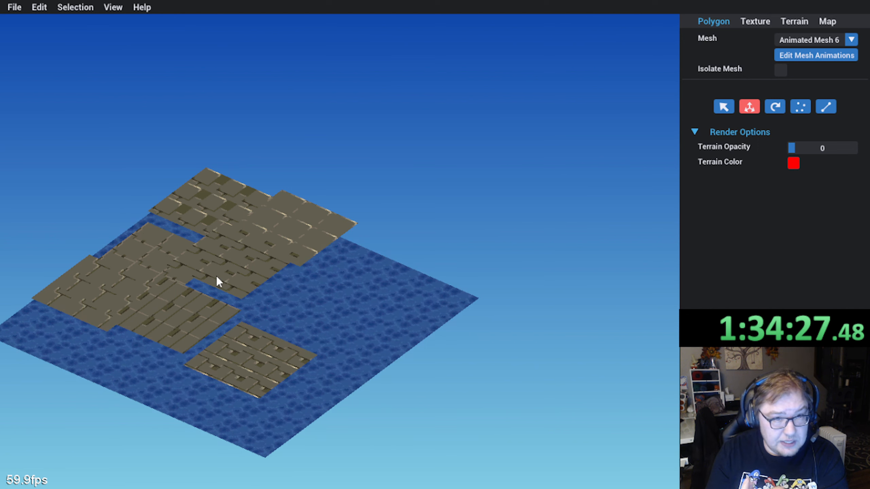
middle_click_drag(216, 274, 251, 307)
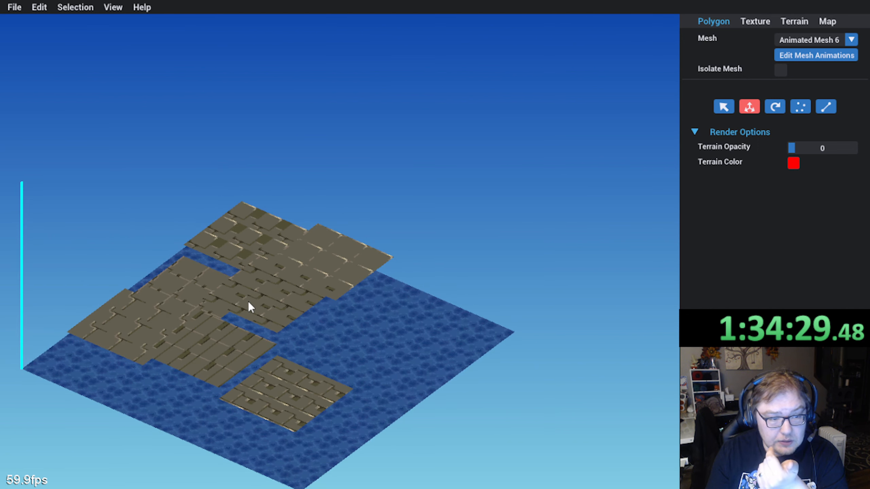
middle_click_drag(234, 288, 231, 269)
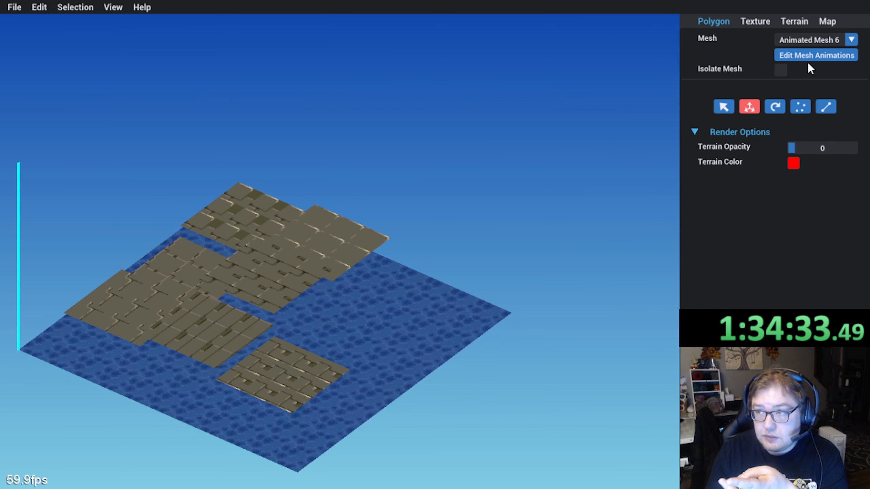
Step: Set keyframe 13's scale tween type to Tween To for the X, Y and Z axes
left_click(839, 57)
left_click(775, 48)
left_click(774, 49)
left_click(775, 48)
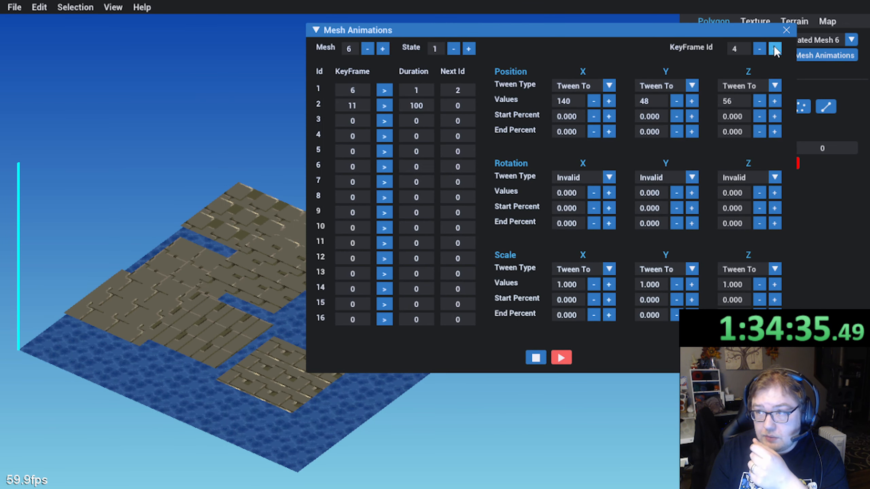
left_click(774, 48)
left_click(775, 48)
double_click(775, 49)
left_click(774, 49)
left_click(774, 49)
left_click(775, 49)
left_click(775, 48)
left_click(774, 48)
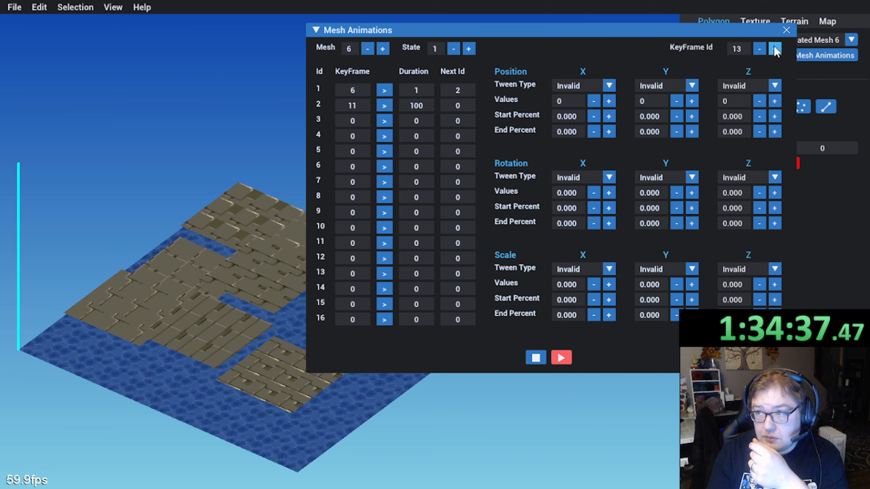
left_click(603, 270)
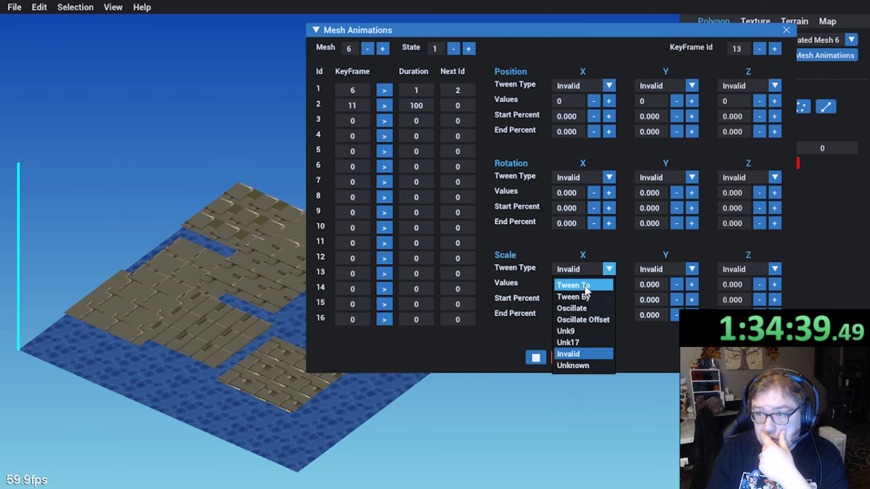
left_click(605, 285)
left_click(690, 270)
left_click(683, 290)
left_click(775, 269)
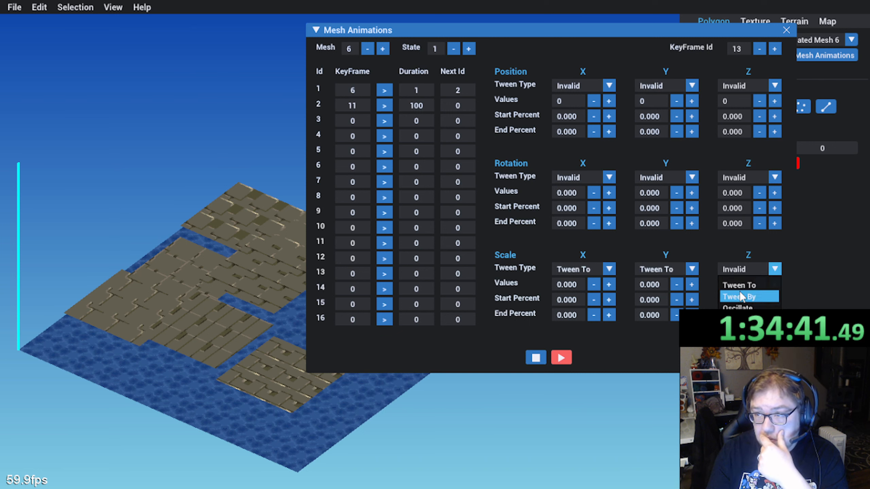
left_click(740, 285)
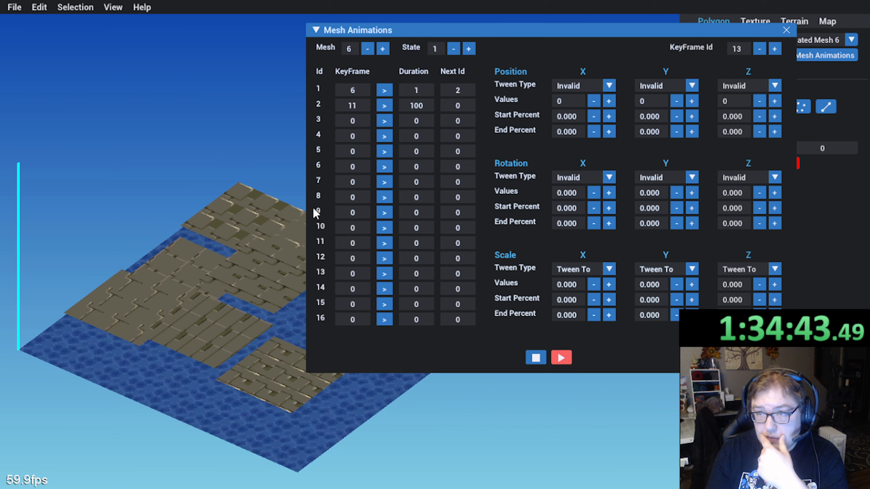
Step: Add entry 3 to mesh 6's state 1 with keyframe 13, duration 1 and next ID 3, and link entry 2 to it
left_click(362, 117)
type("13")
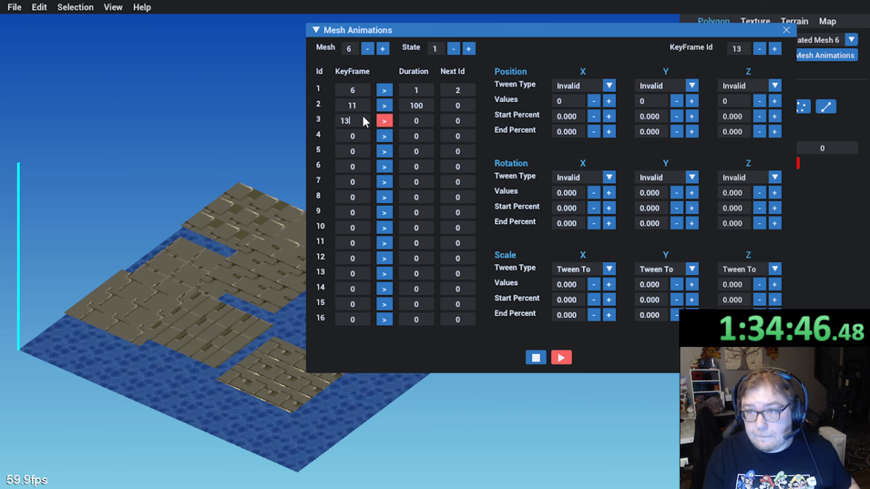
key("Tab")
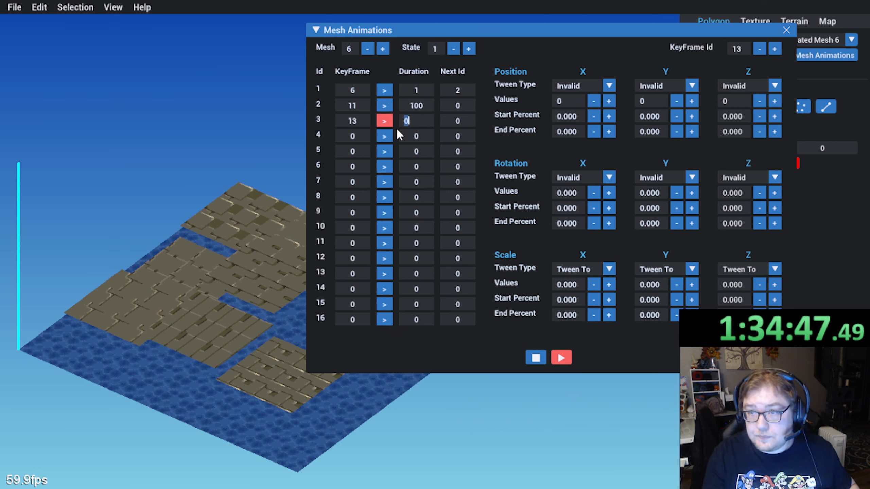
type("1")
key("Tab")
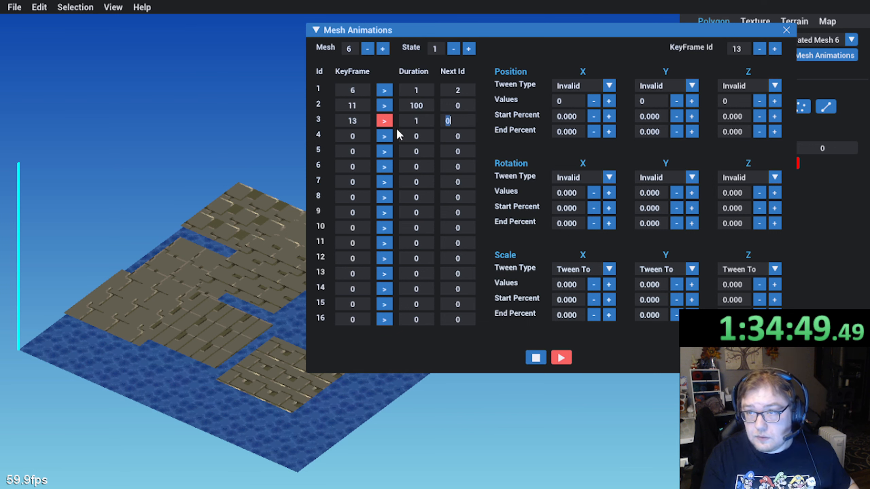
type("3")
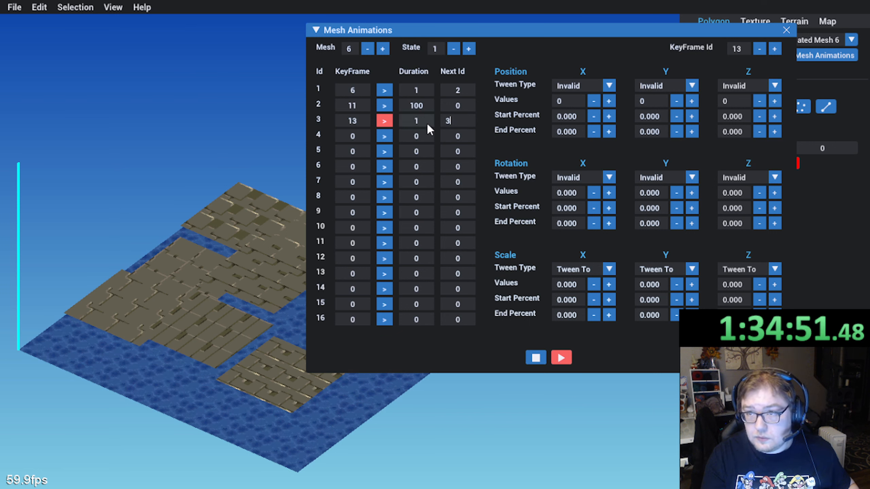
left_click(458, 105)
type("3")
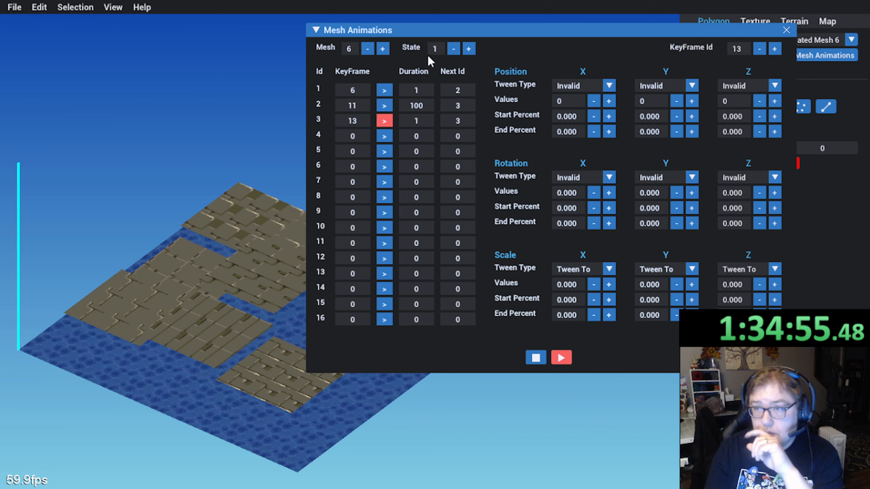
Step: In mesh 5's state 1, add entry 3 with keyframe 13, duration 1 and next ID 3, and link entry 2 to it
left_click(367, 48)
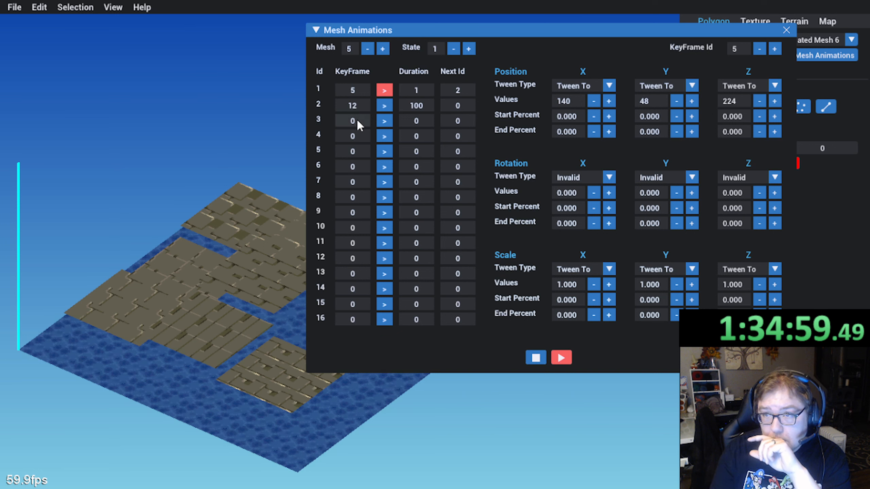
type("13")
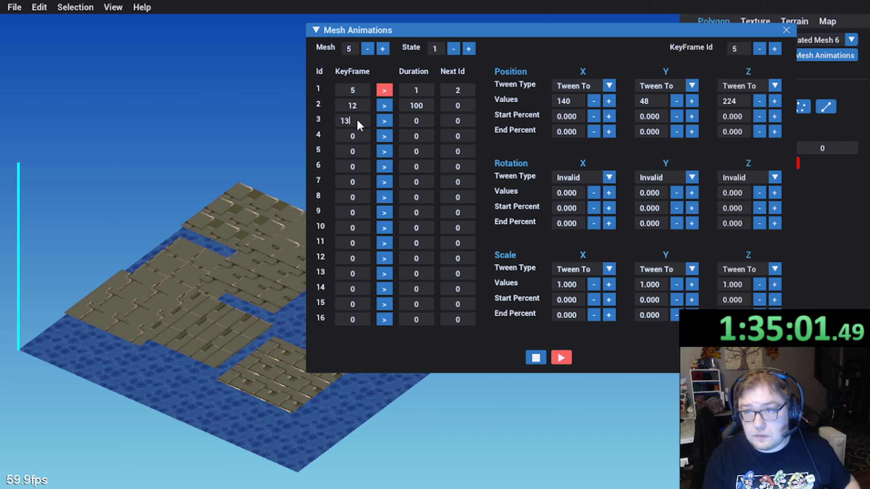
key("Tab")
type("1")
key("Tab")
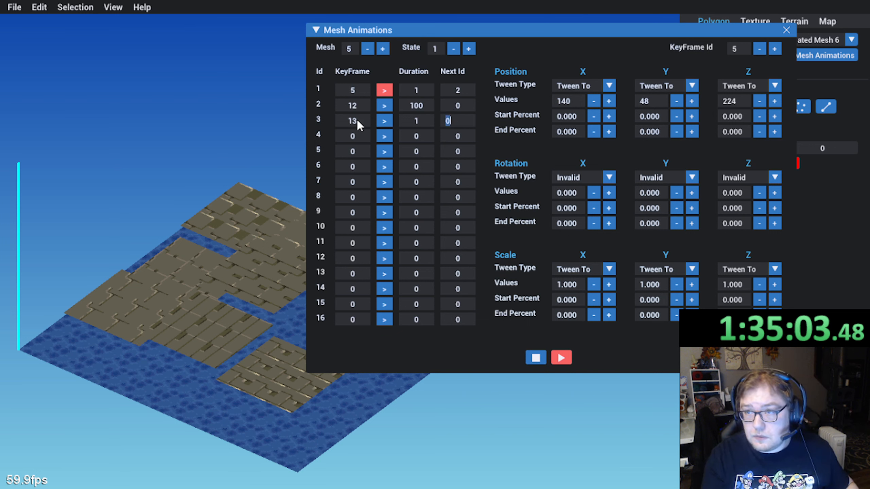
type("3")
key("Return")
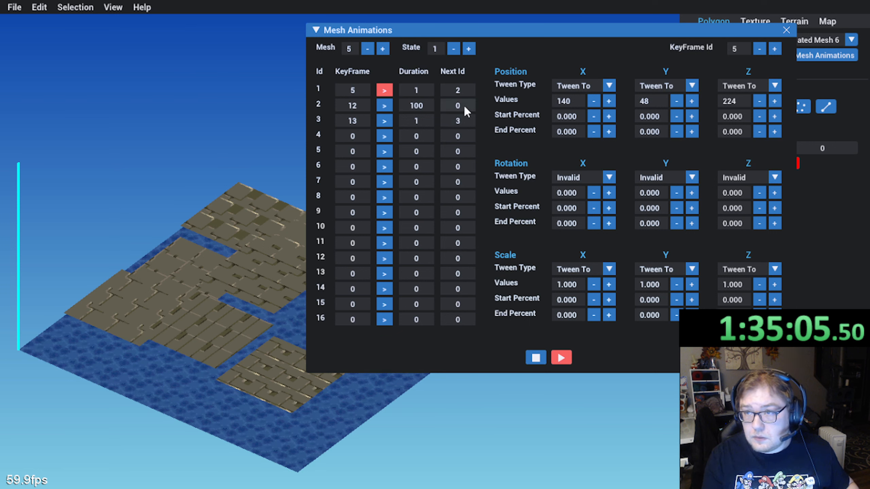
key("Return")
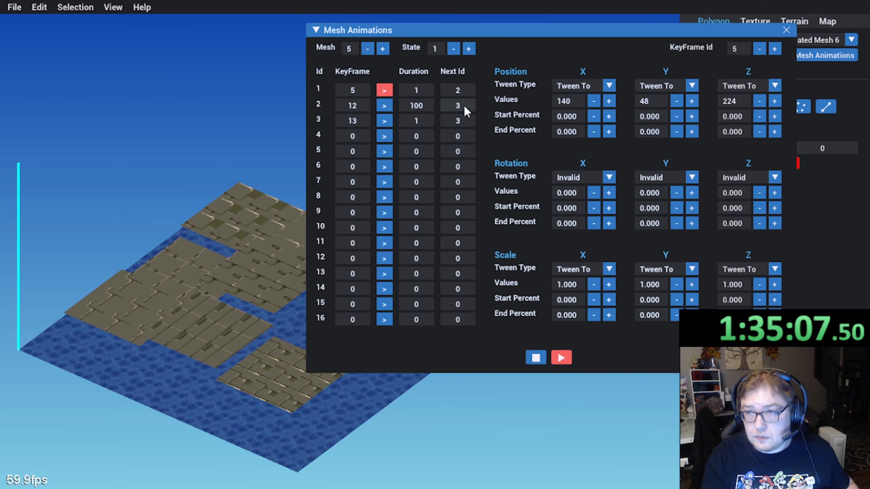
Step: In mesh 4's state 1, add entry 3 with keyframe 13, duration 1 and next ID 3, and link entry 2 to it
left_click(367, 48)
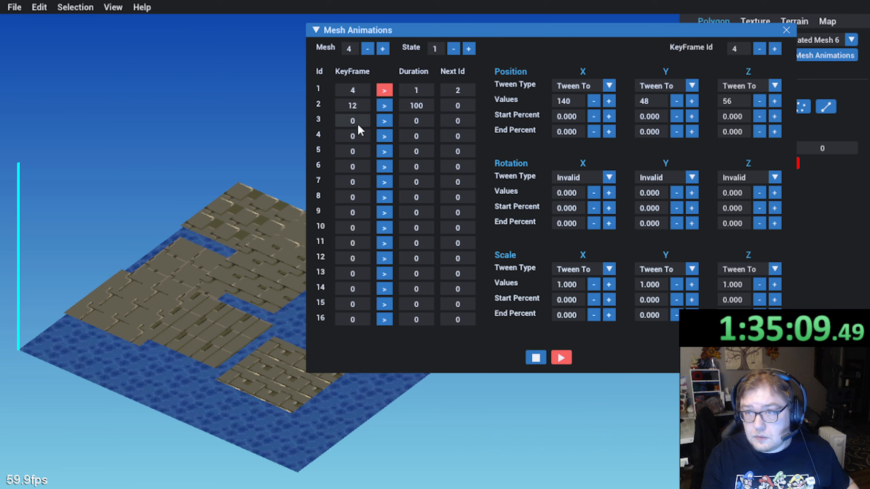
type("13")
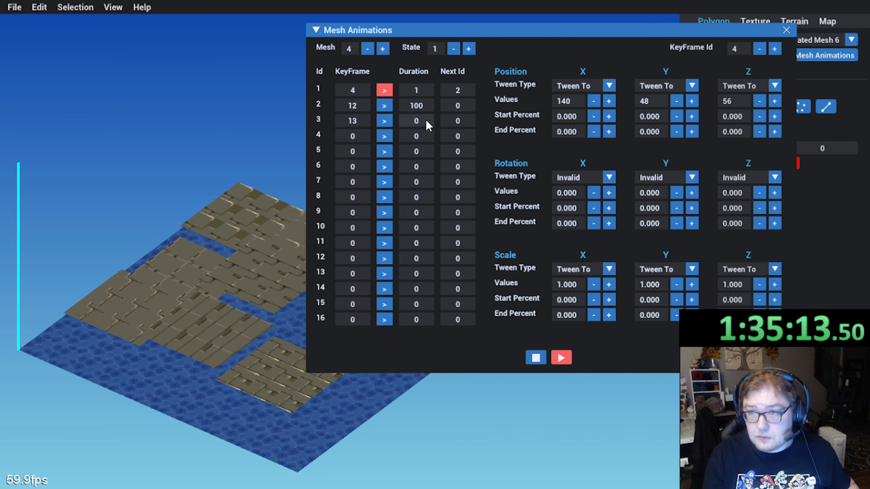
type("01")
key("BackSpace")
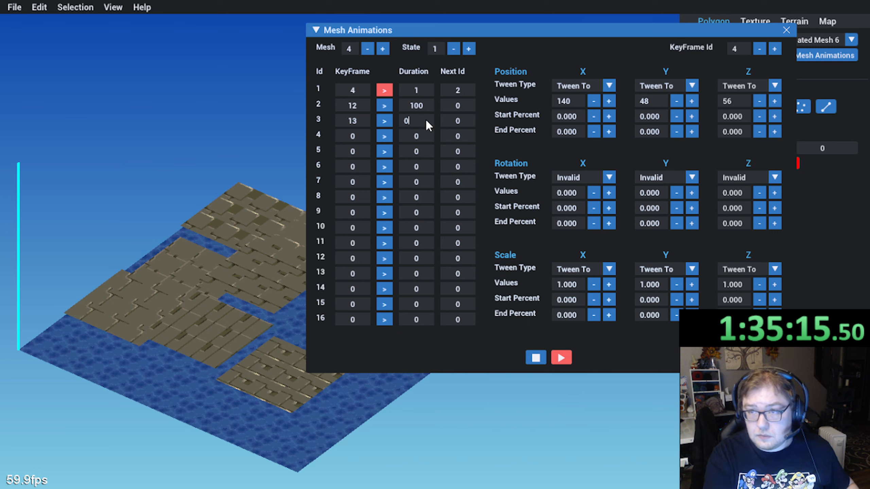
type("1")
key("Return")
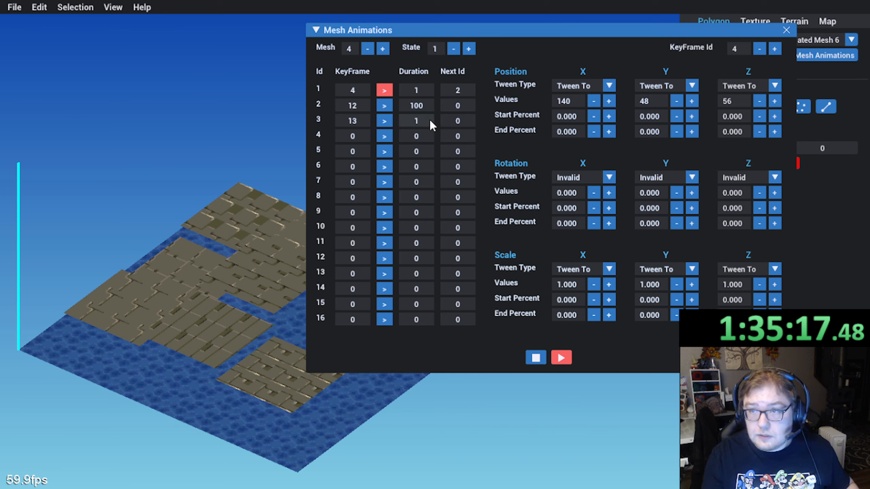
key("Return")
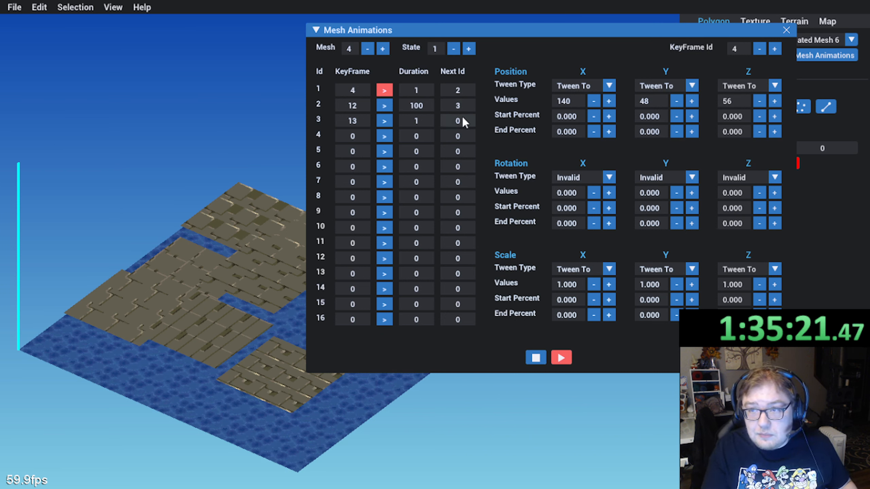
type("3")
key("Return")
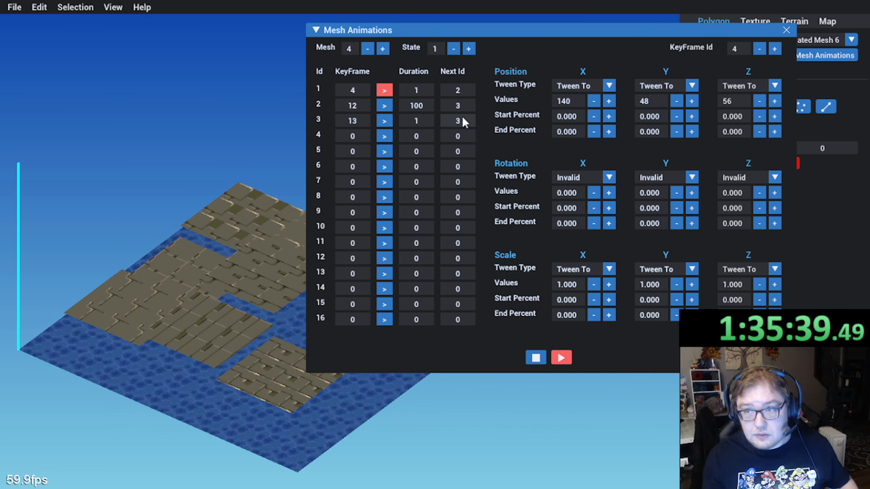
Step: In mesh 3's state 1, link entry 2 to entry 3 and fill entry 3 with keyframe 13, duration 1 and next ID 3
left_click(366, 50)
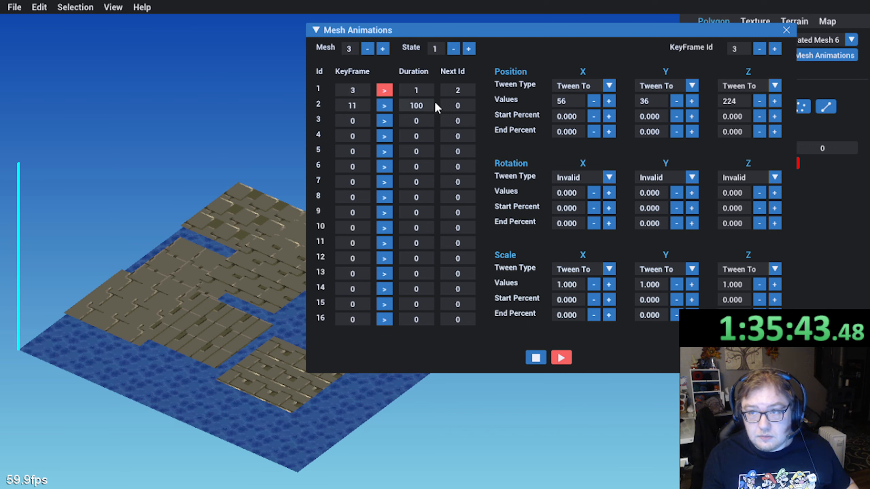
double_click(457, 105)
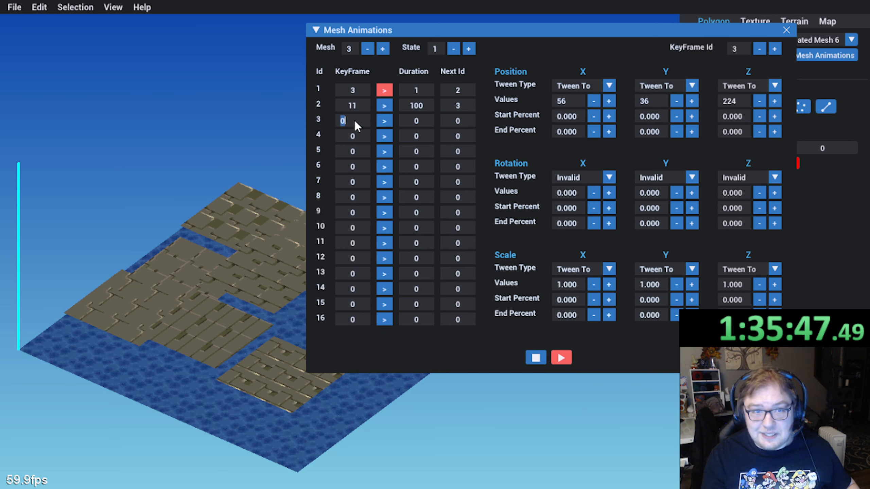
type("13")
key("Tab")
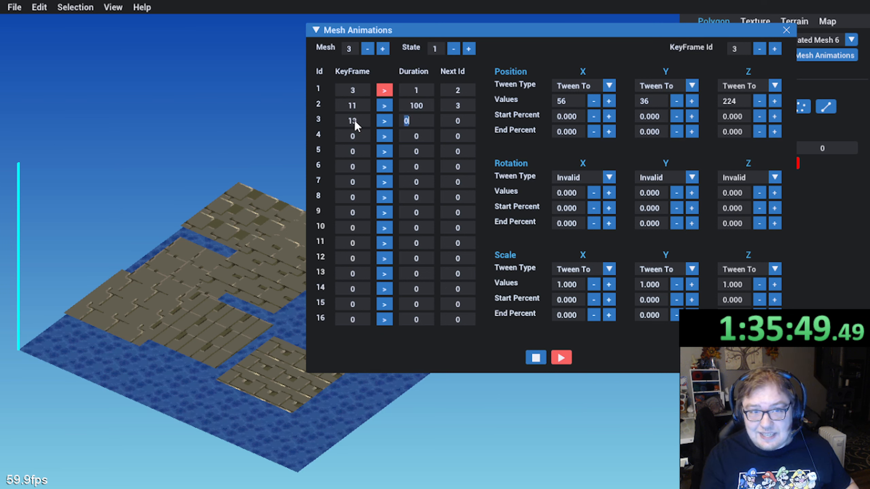
type("1")
key("Tab")
type("3")
key("Return")
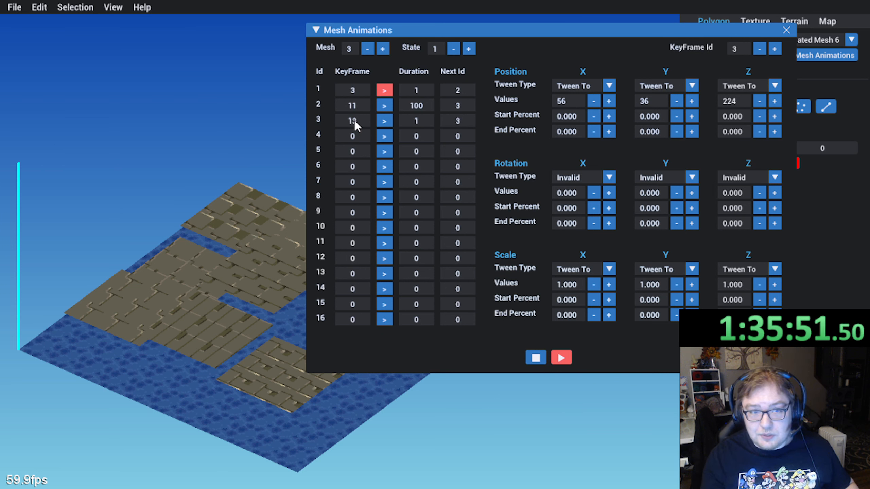
Step: In mesh 2's state 1, add entry 3 with keyframe 13, duration 1 and next ID 3, and link entry 2 to it
left_click(365, 49)
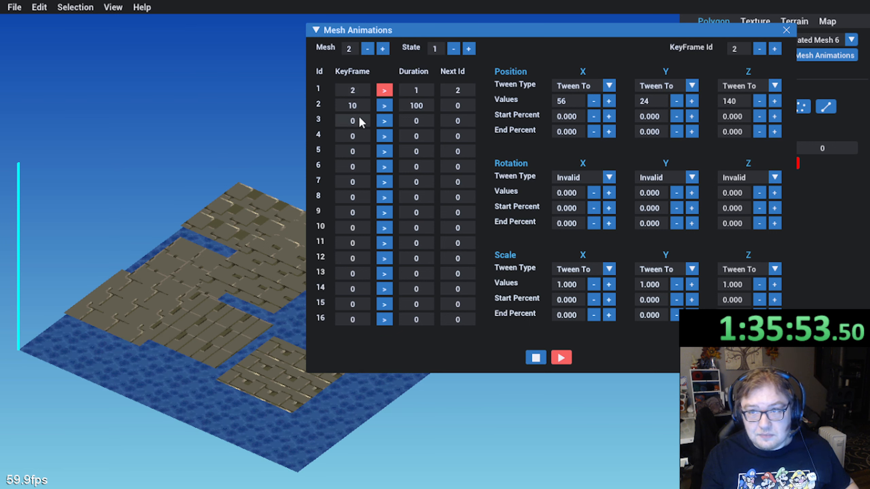
type("13")
key("Tab")
type("1")
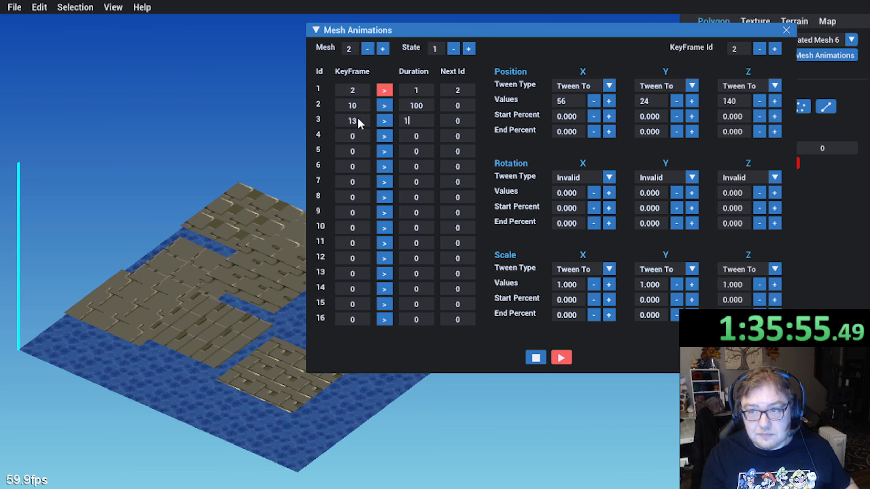
key("Tab")
type("3")
key("Return")
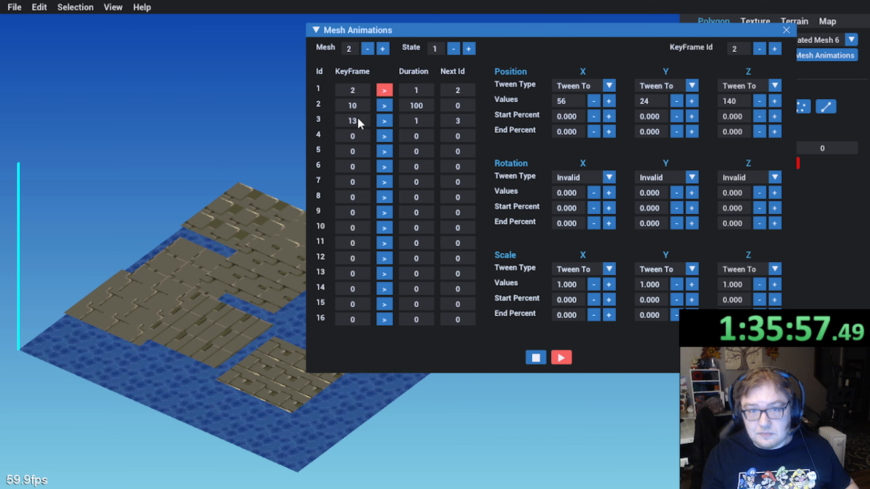
double_click(458, 104)
type("3")
key("Return")
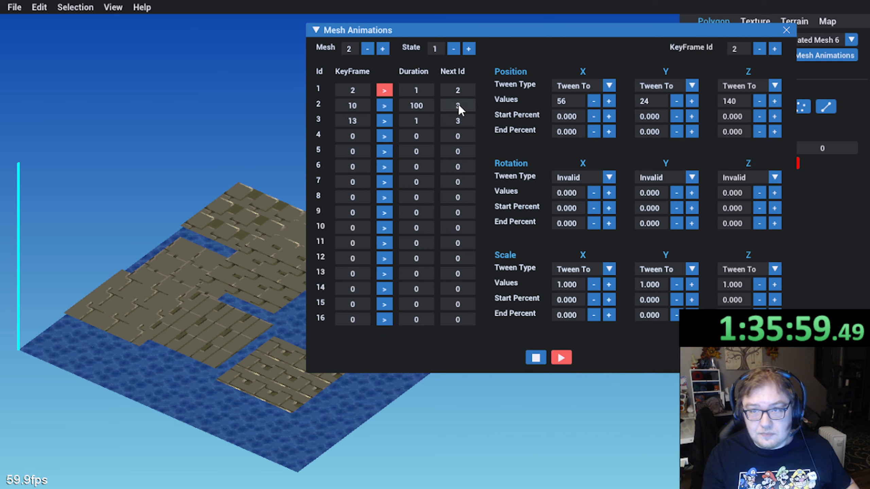
Step: In mesh 1's state 1, add entry 3 with keyframe 13, duration 1 and next ID 3, and link entry 2 to it
left_click(367, 49)
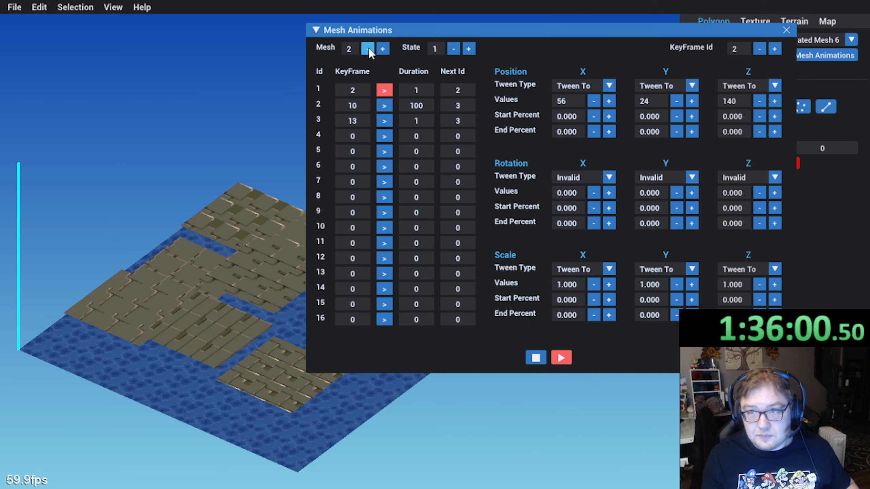
double_click(361, 120)
type("13")
key("Tab")
type("1")
key("Tab")
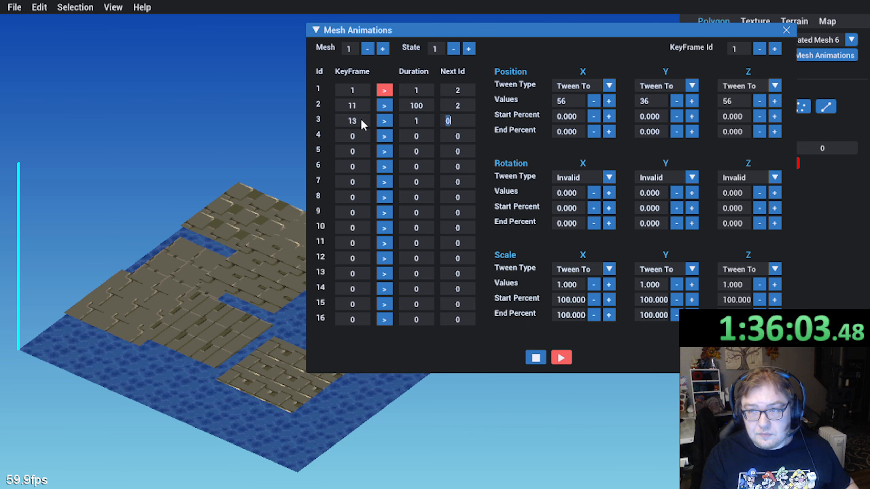
type("3")
key("Return")
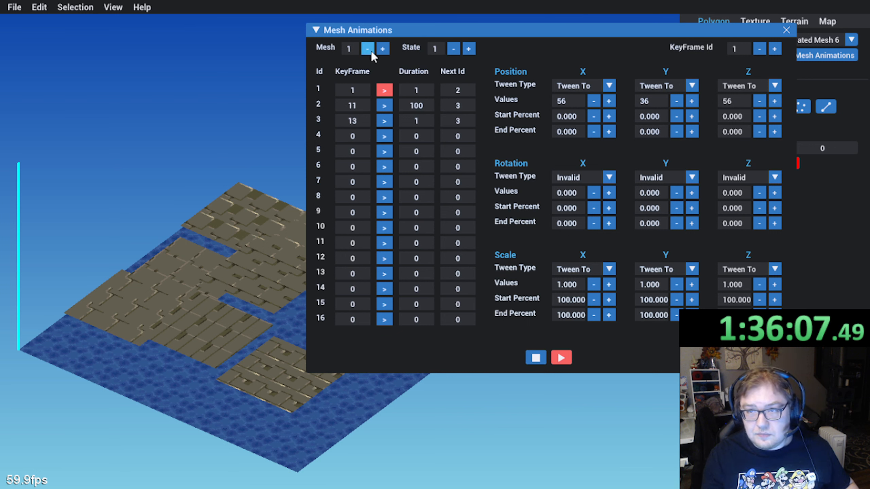
Step: Check the state 1 animation entries of each mesh from 1 through 6
left_click(382, 51)
left_click(382, 51)
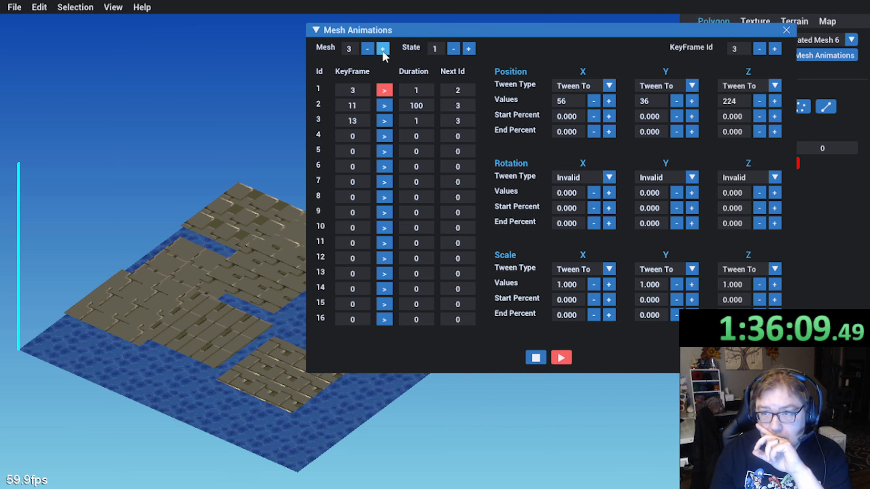
left_click(383, 50)
left_click(383, 49)
left_click(383, 50)
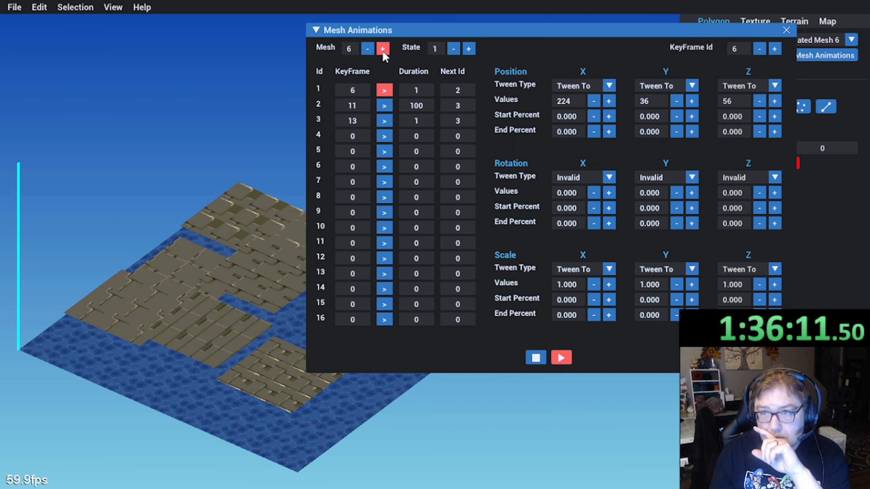
left_click(382, 50)
left_click(373, 50)
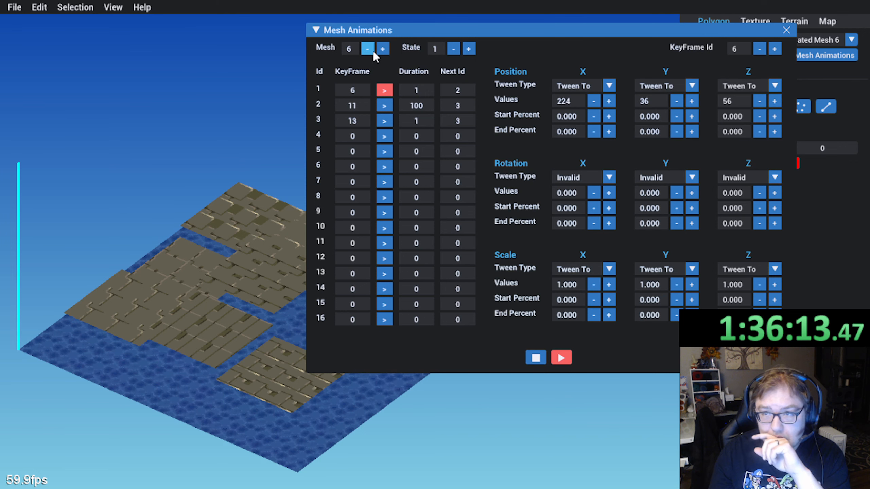
Step: Close the mesh animation editor and save the file
left_click(786, 30)
left_click(17, 6)
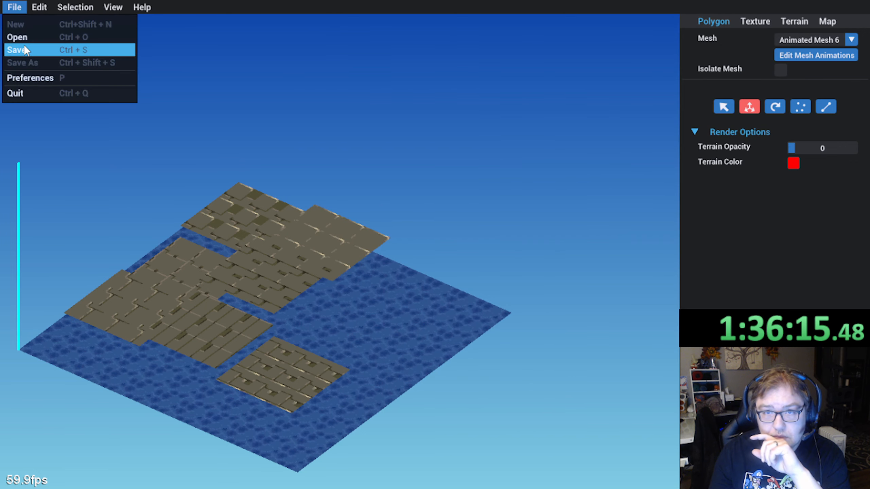
left_click(24, 45)
Step: In mesh 6's state 0 animation, set entry 1's next ID to 2 and entry 2's keyframe to 11
middle_click_drag(197, 274, 373, 226)
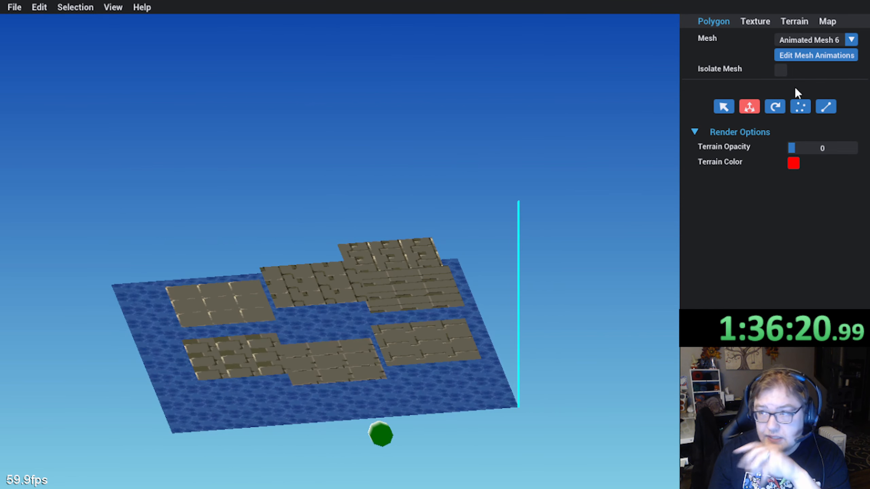
left_click(846, 55)
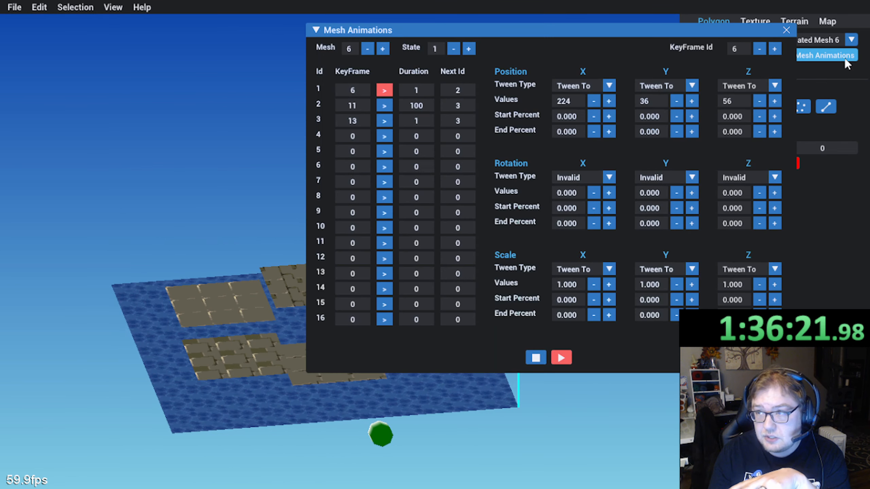
left_click(453, 49)
double_click(454, 89)
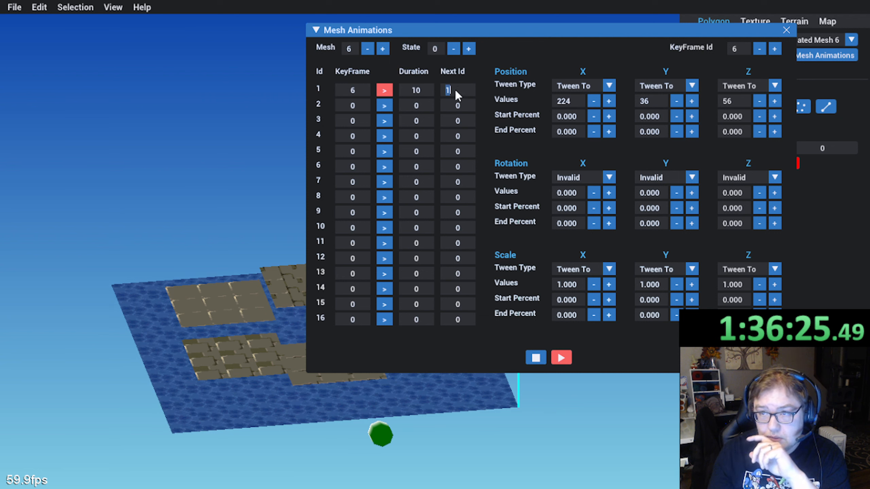
key("Return")
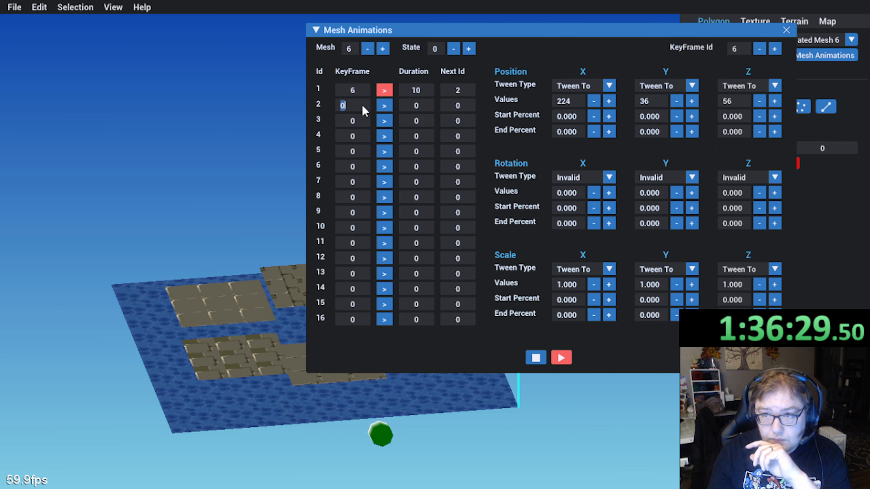
type("11")
key("Tab")
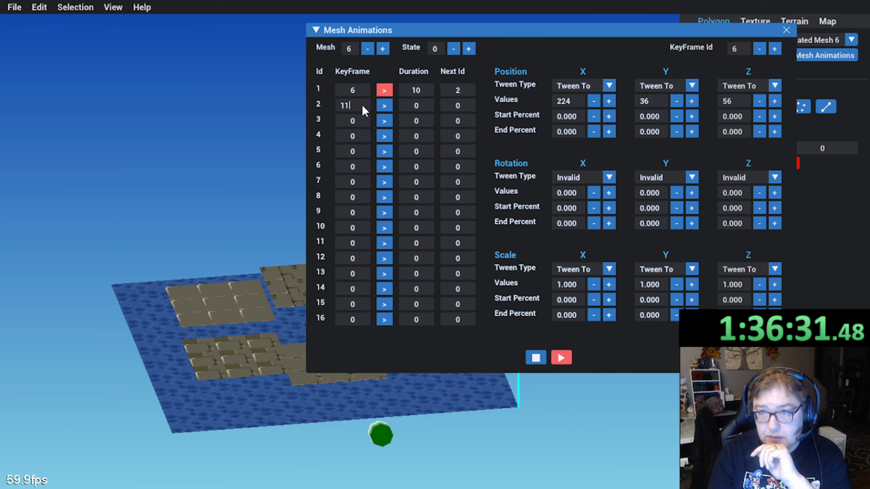
Step: Set the duration of mesh 6's animation row 2 to 100 and its next ID to 3
type("100")
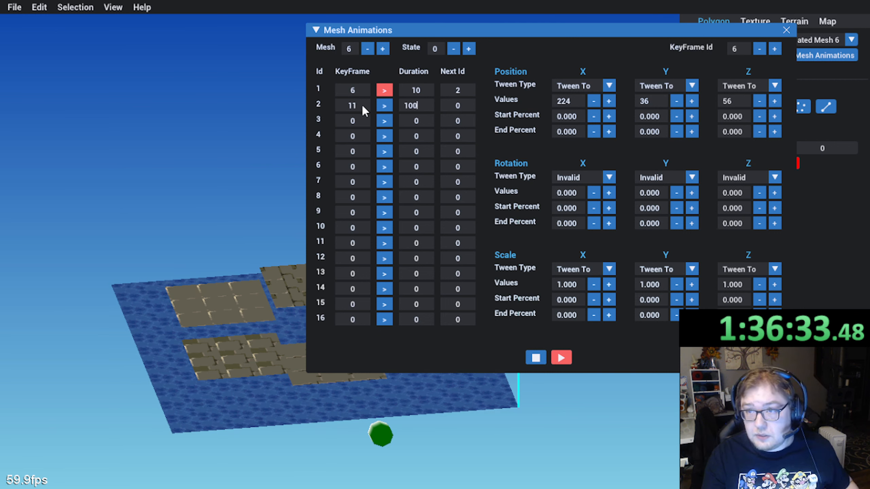
key("Tab")
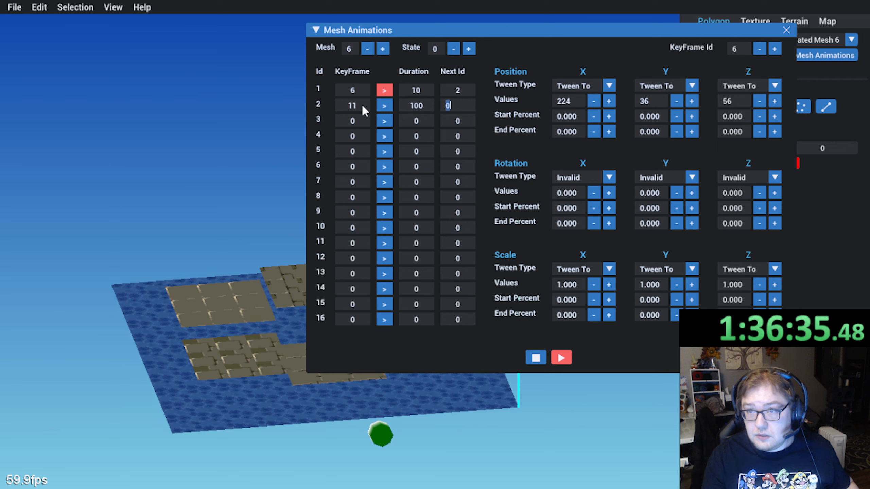
type("3")
key("Tab")
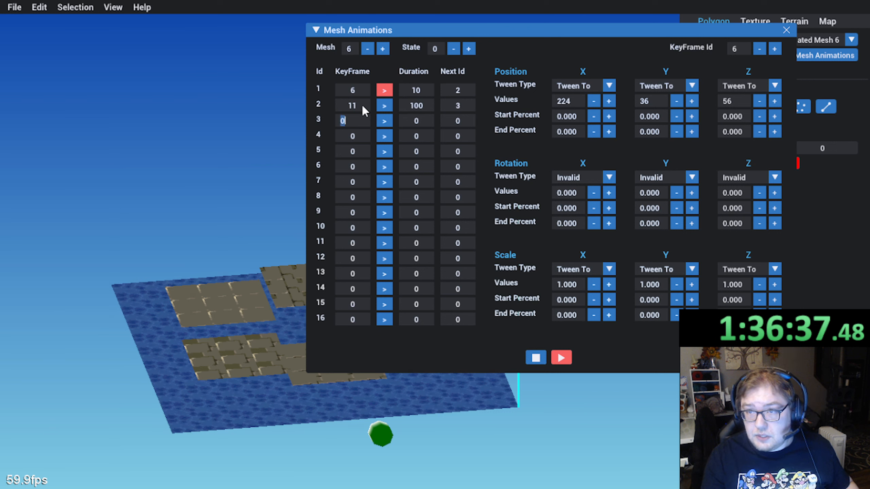
Step: Fill animation row 3 with keyframe 13, duration 1 and next ID 3
type("13")
key("Tab")
type("1")
key("Tab")
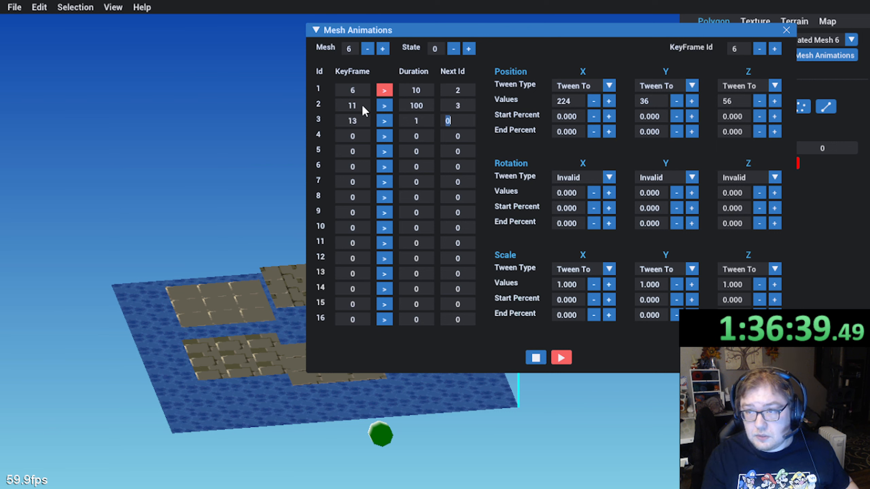
type("3")
key("Return")
Step: Play and stop the mesh animation several times from different angles to check the platform motion, leaving playback stopped
middle_click_drag(444, 429, 411, 389)
middle_click_drag(479, 387, 221, 401)
left_click(561, 358)
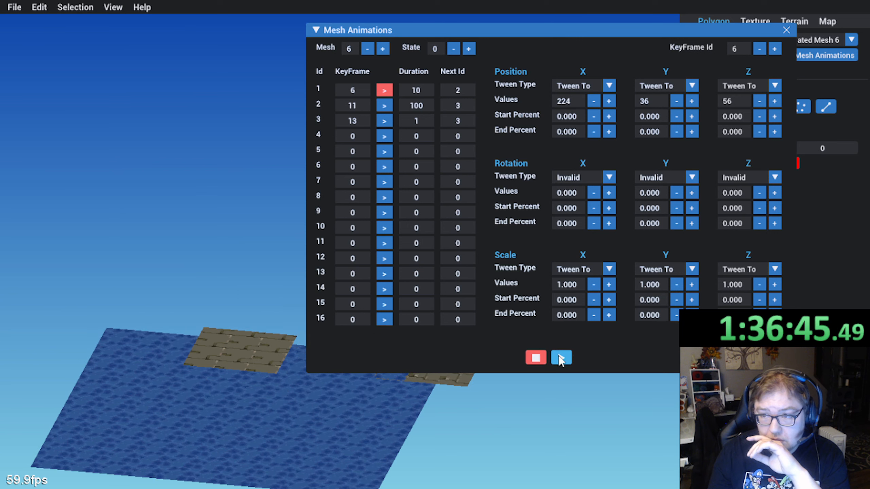
left_click(562, 358)
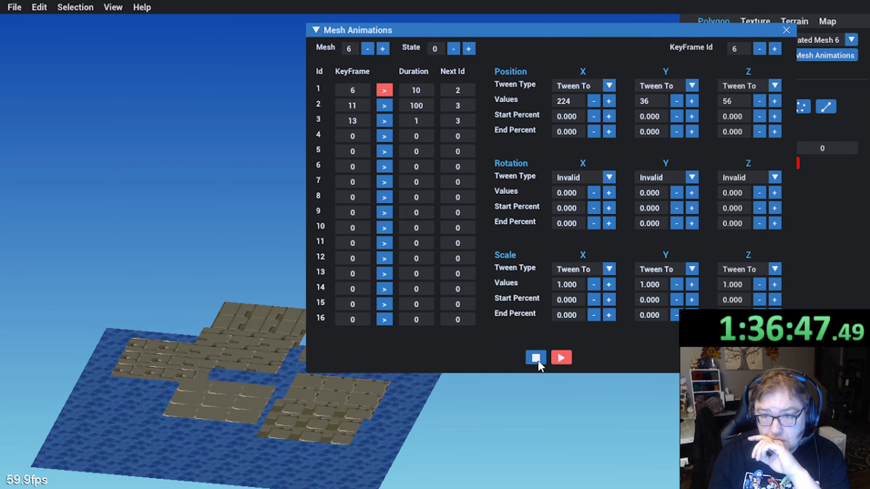
middle_click_drag(157, 449, 142, 398)
left_click(544, 358)
left_click(561, 358)
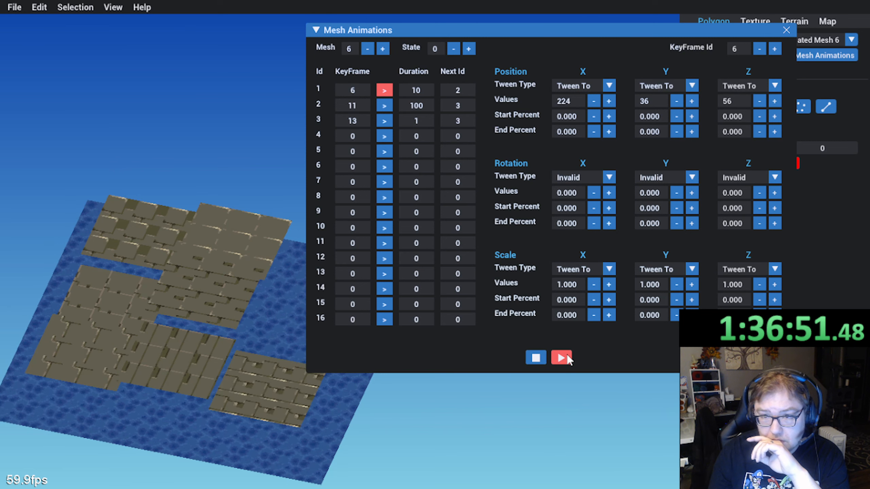
middle_click_drag(360, 390, 315, 431)
left_click(561, 358)
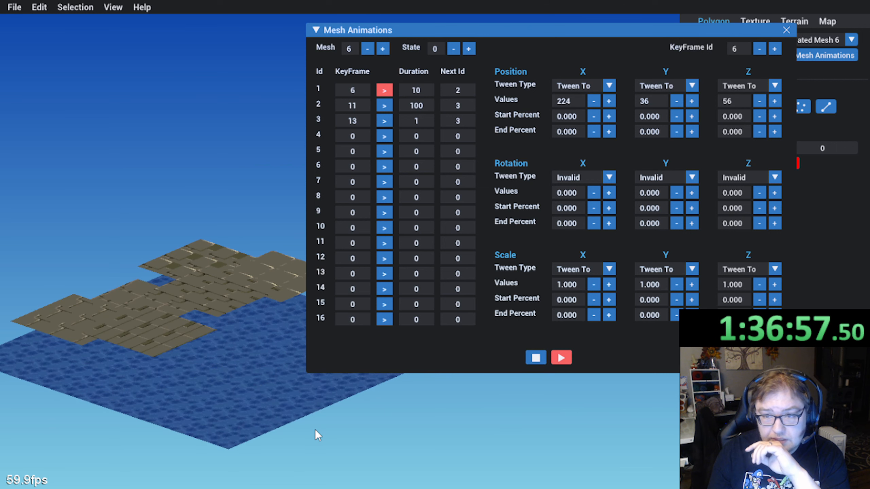
left_click(541, 357)
left_click(561, 358)
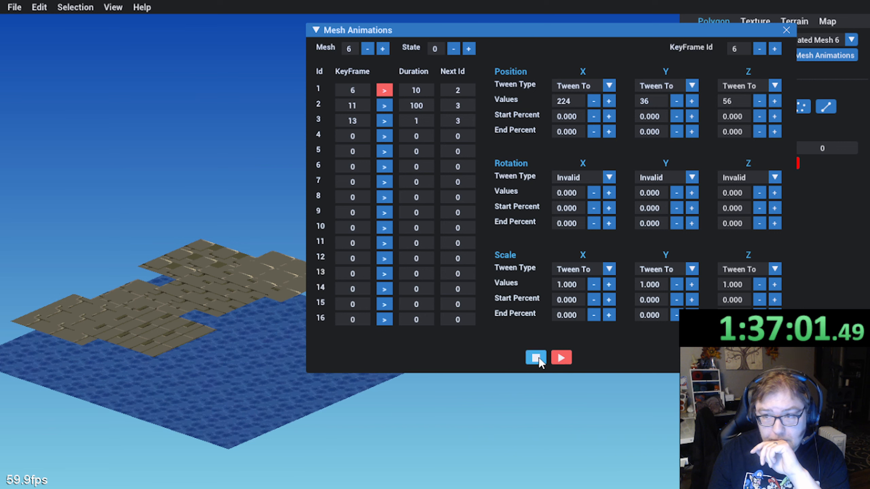
left_click(536, 357)
left_click(561, 359)
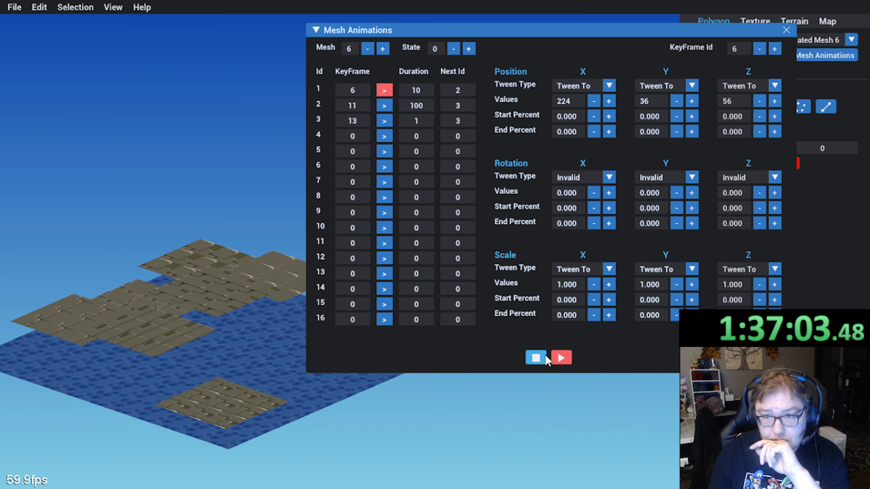
left_click(536, 358)
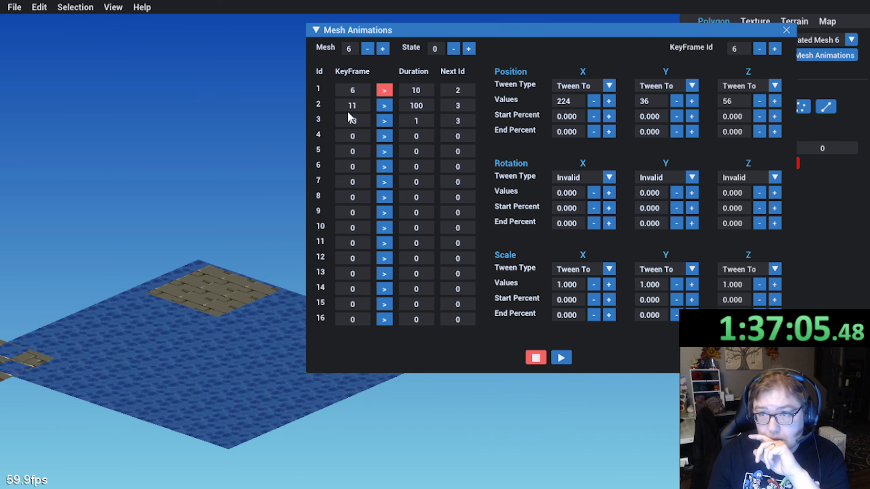
Step: Set row 1's next ID to 1 and reset the keyframe, duration and next ID of rows 2 and 3 to 0
type("1")
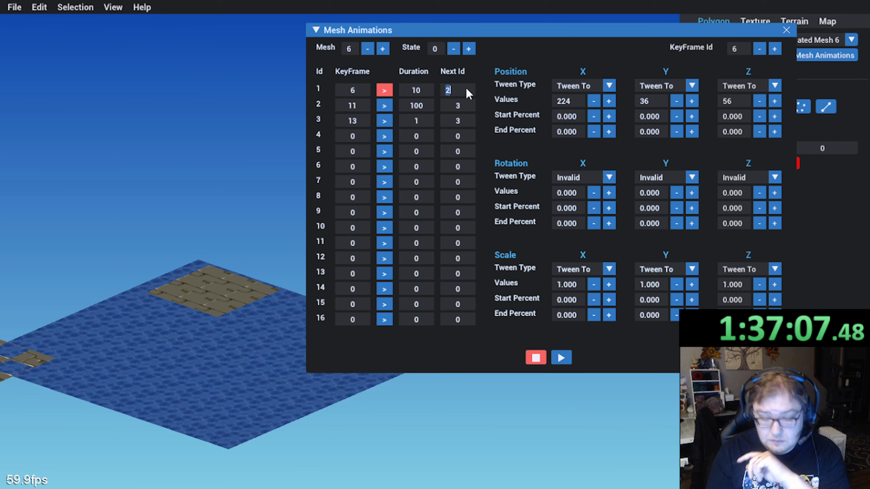
key("Return")
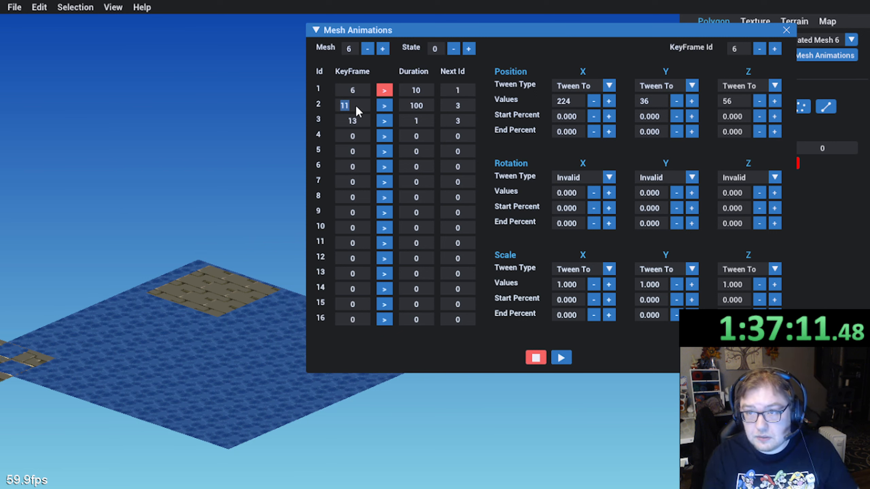
type("0")
key("Tab")
type("0")
key("Tab")
type("0")
key("Tab")
type("0\t0")
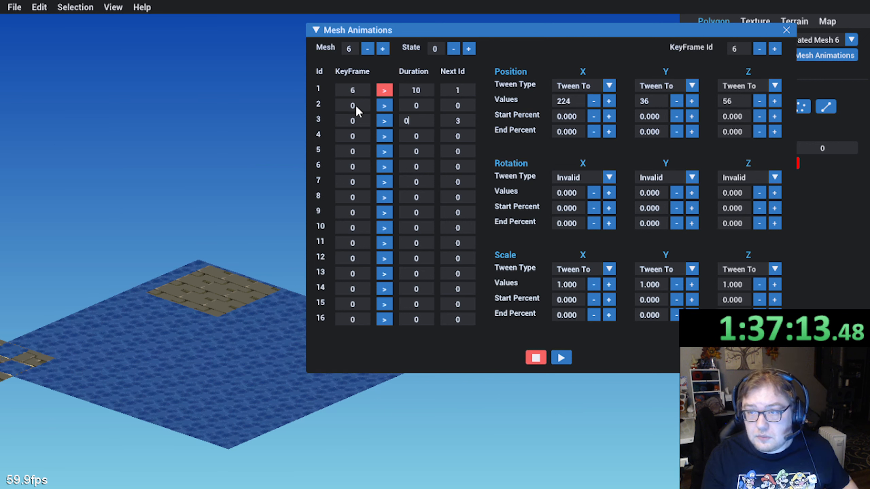
key("Tab")
type("0")
key("Return")
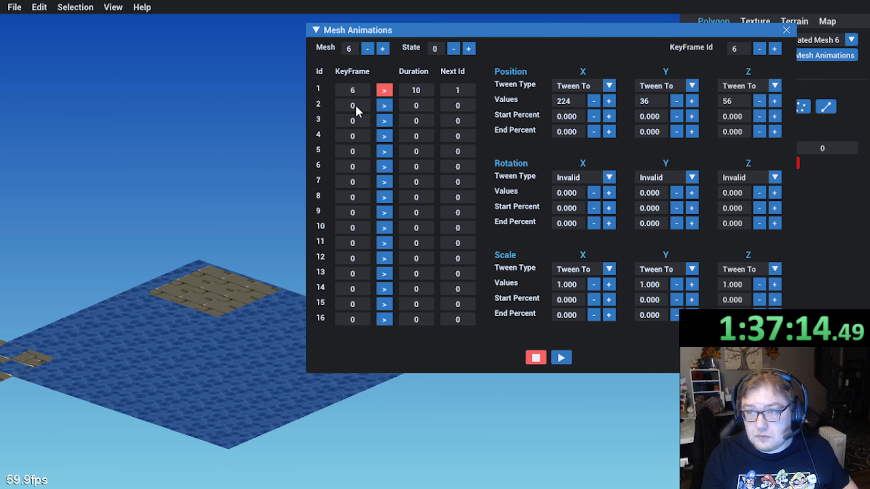
Step: Play the mesh animation and inspect the platforms' arrangement over the water
left_click(562, 357)
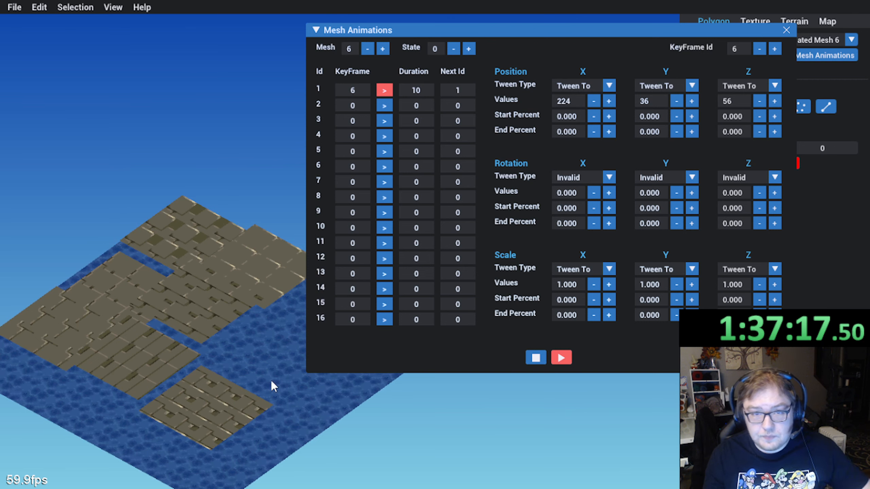
middle_click_drag(271, 378, 197, 354)
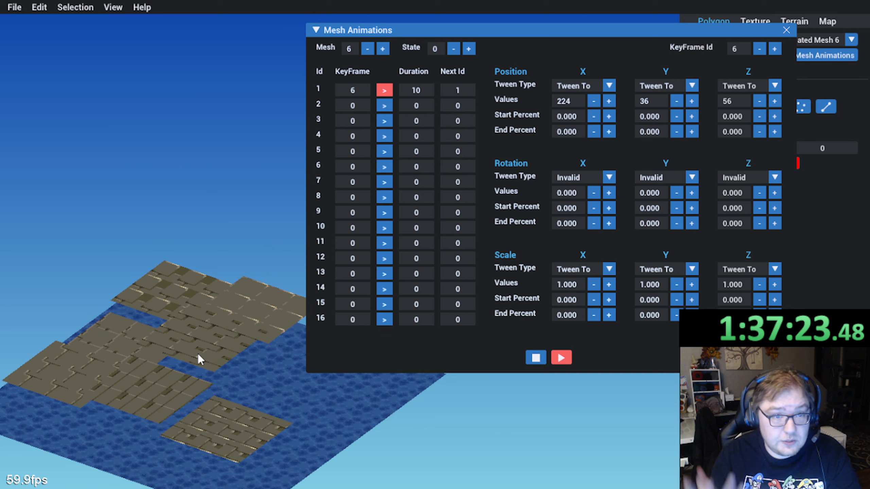
middle_click_drag(209, 356, 308, 291)
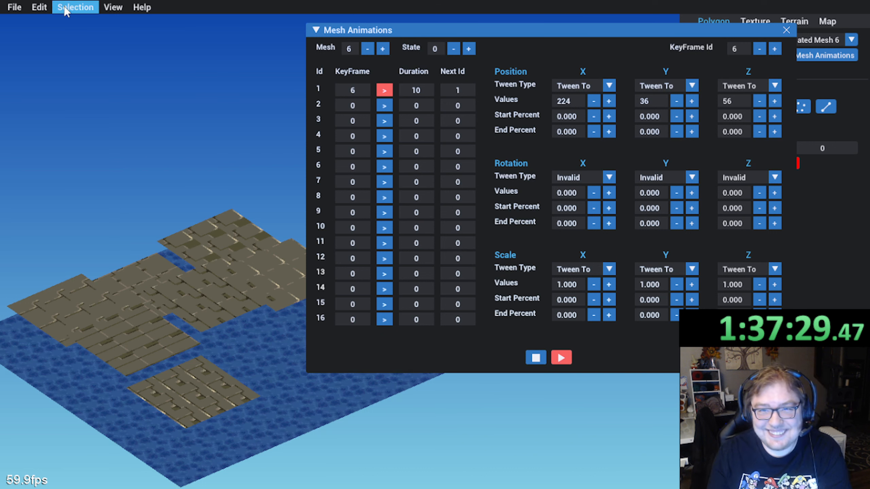
Step: Save the map
left_click(14, 7)
left_click(27, 53)
mouse_move(160, 358)
middle_mouse_down()
mouse_move(157, 331)
mouse_move(159, 353)
middle_mouse_up()
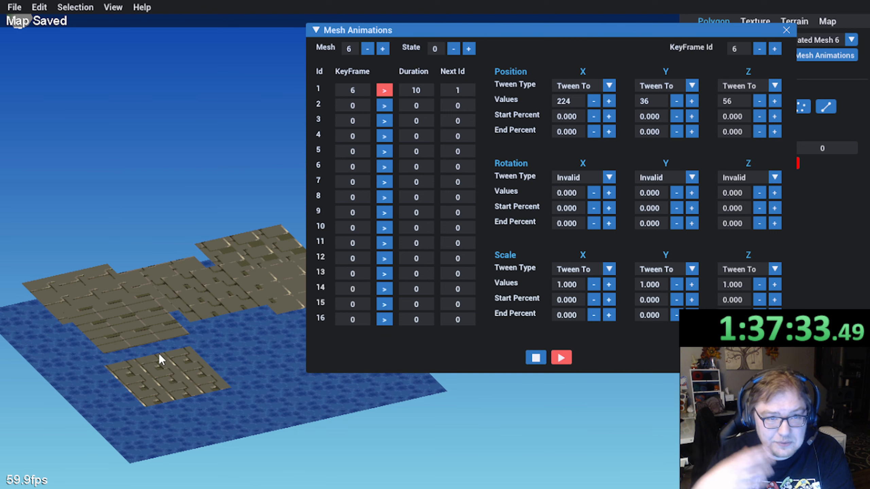
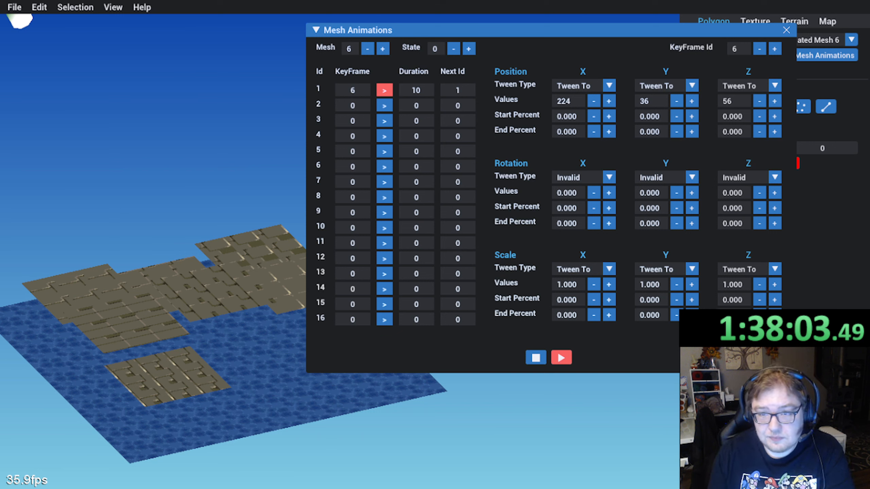
middle_click_drag(195, 294, 220, 342)
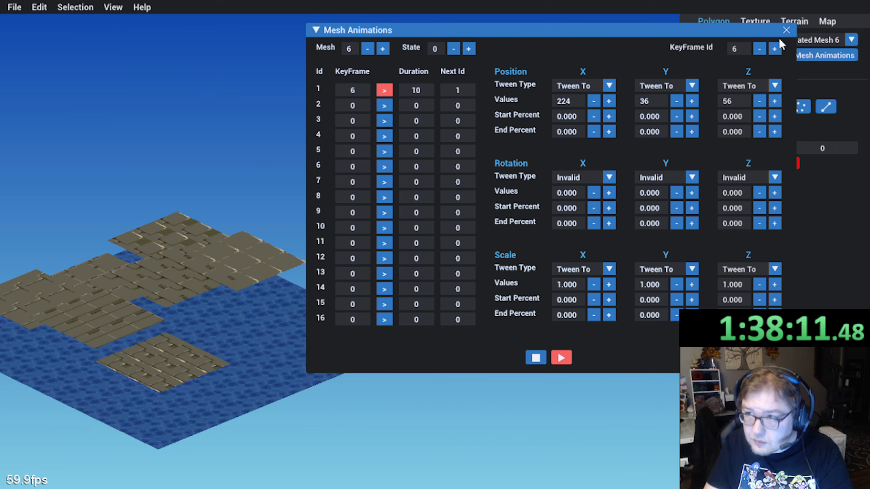
Step: Close the mesh animations editor and make Animated Mesh 7 the active mesh
left_click(786, 30)
left_click(851, 40)
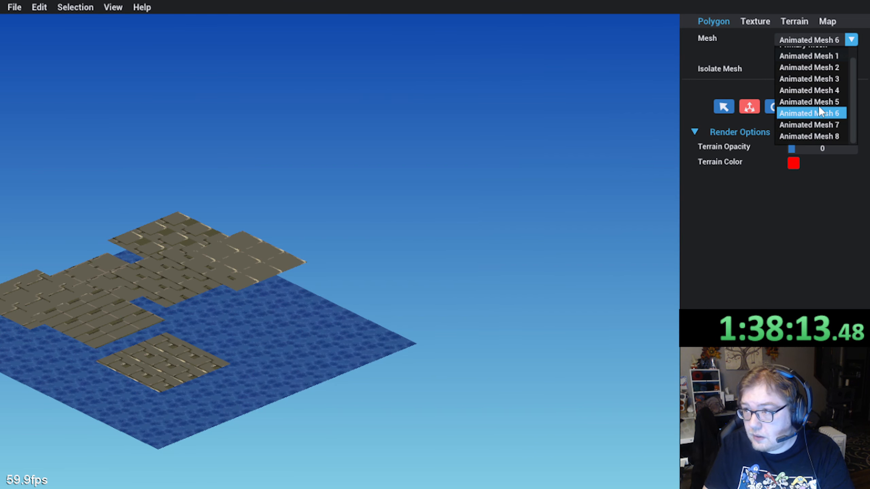
left_click(822, 136)
middle_click_drag(458, 213, 572, 180)
right_click_drag(552, 193, 507, 201)
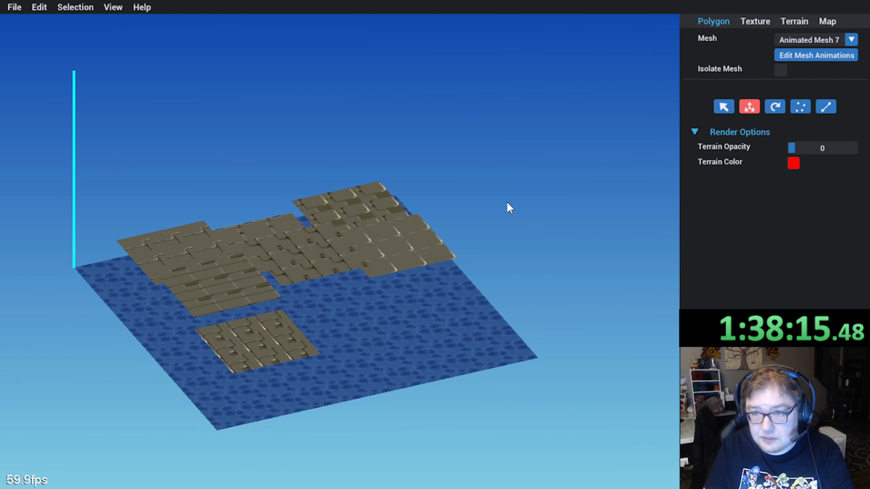
right_click_drag(231, 197, 291, 227)
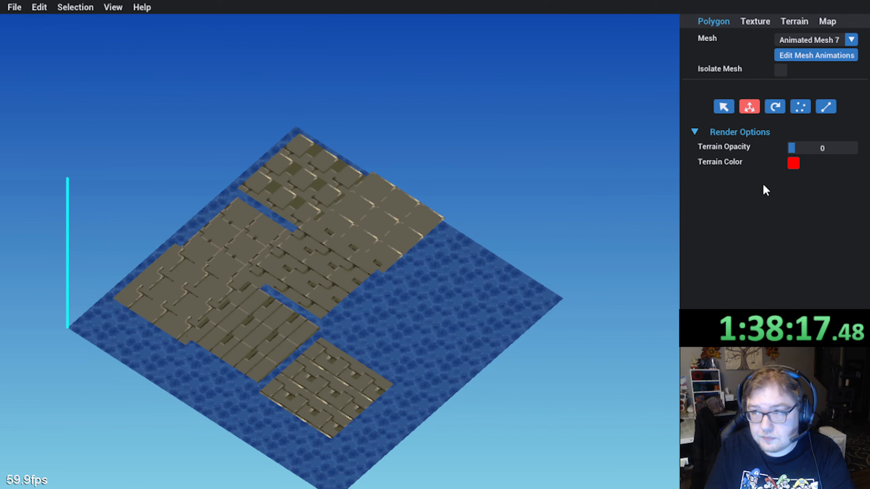
Step: Reopen the mesh animations editor, stop the playback and close the editor again
left_click(815, 54)
left_click(532, 360)
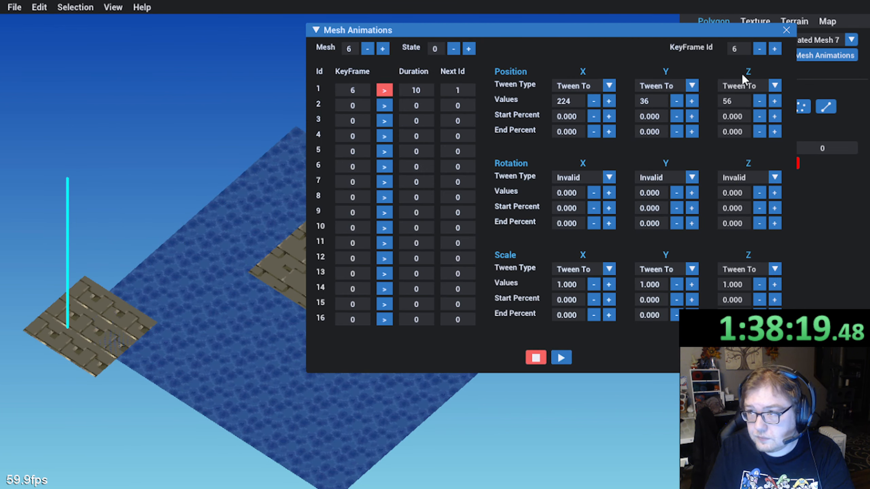
left_click(786, 30)
middle_click_drag(338, 253, 396, 276)
right_click_drag(396, 276, 393, 251)
middle_click_drag(393, 251, 430, 234)
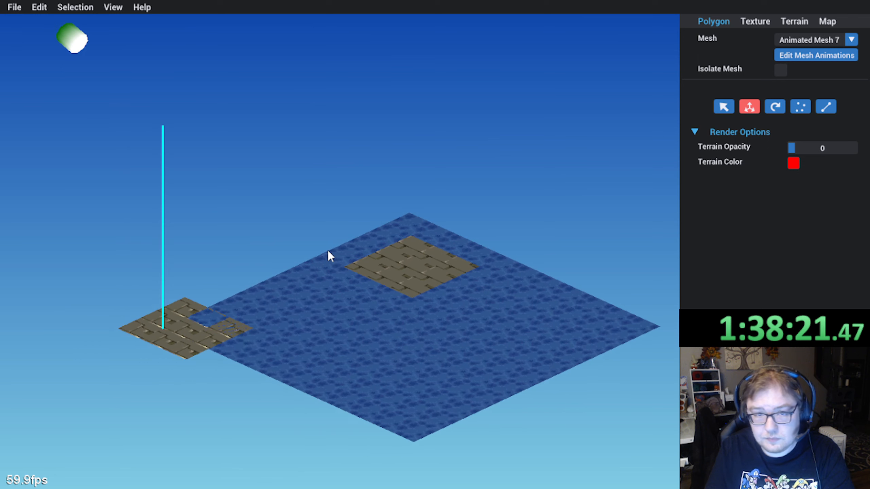
Step: Add a new textured quad polygon to Animated Mesh 7
left_click(31, 11)
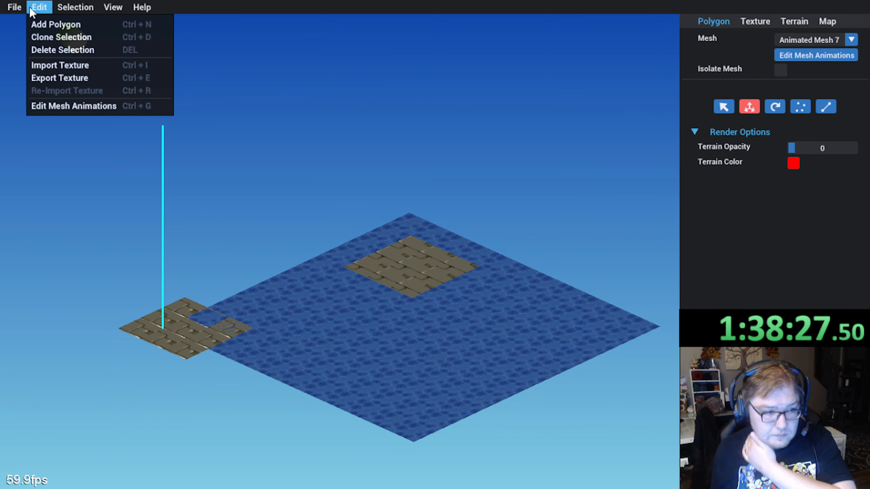
left_click(53, 31)
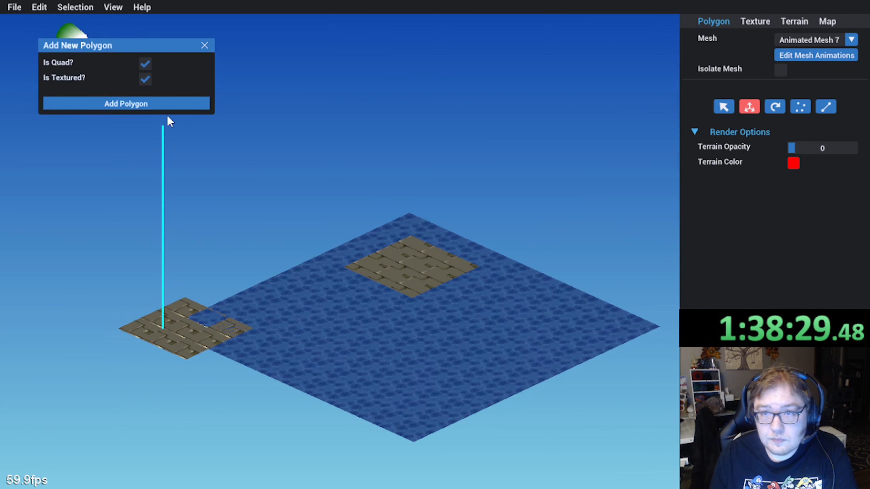
left_click(144, 105)
left_click(204, 45)
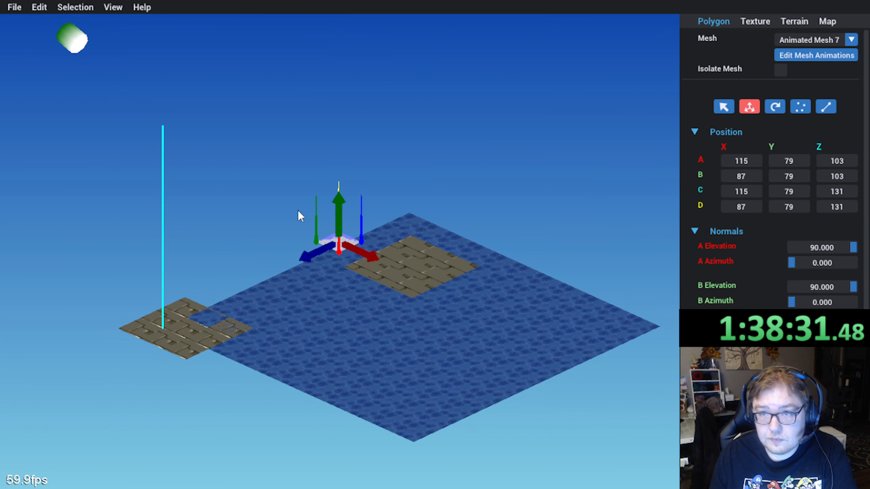
Step: Move the new polygon along Z so its corners sit at 4 and 32, and lower it to Y 6
scroll(303, 245, "up", 5)
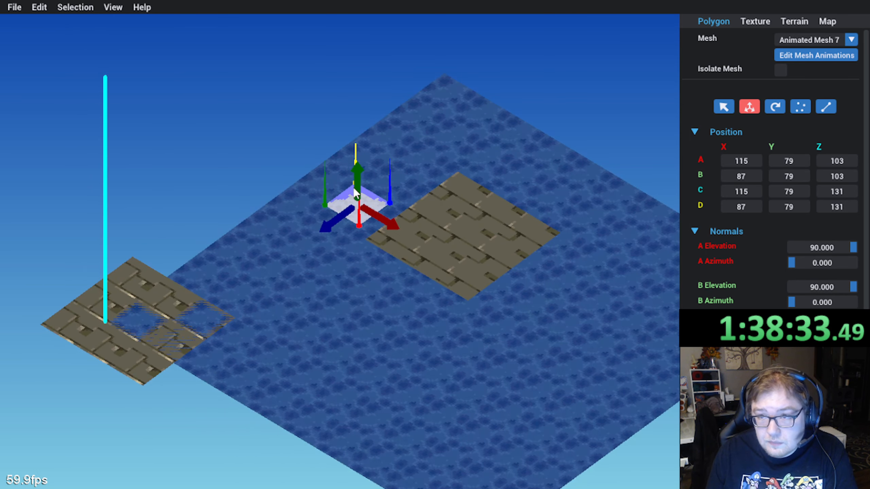
left_click_drag(328, 230, 213, 306)
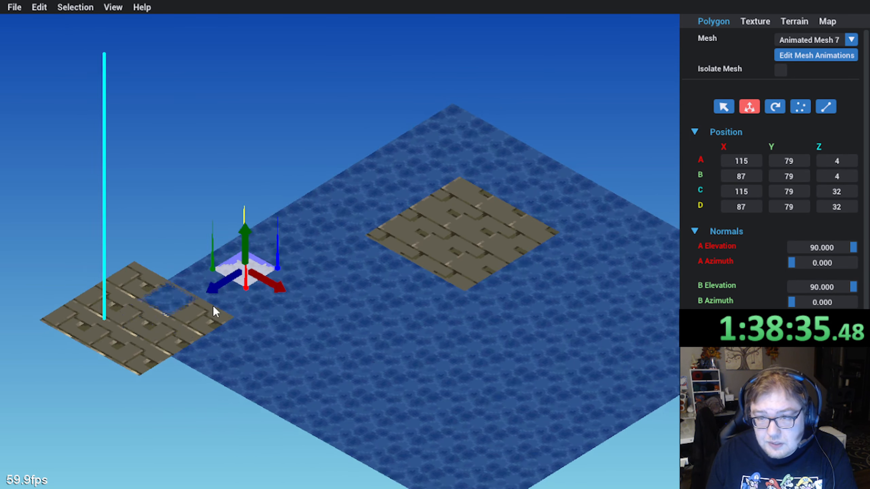
right_click_drag(213, 306, 218, 233)
left_click(243, 163)
left_click(245, 206)
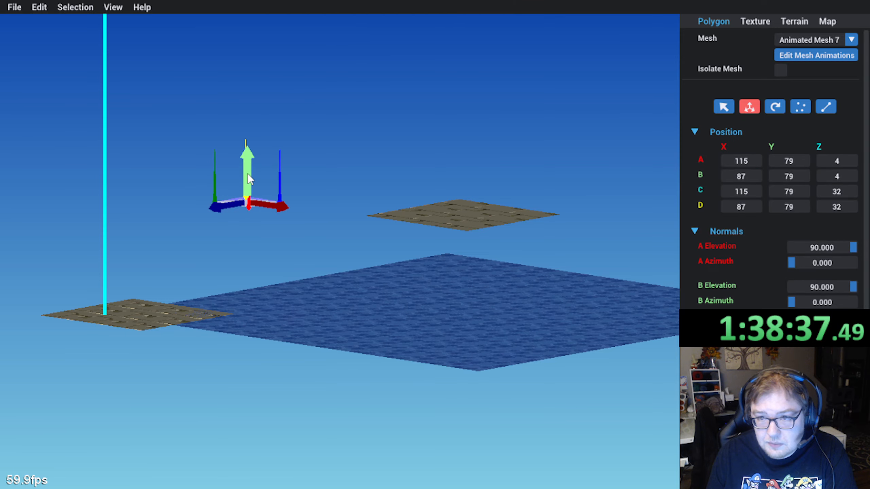
left_click_drag(249, 178, 248, 276)
right_click_drag(248, 276, 237, 311)
scroll(237, 311, "up", 5)
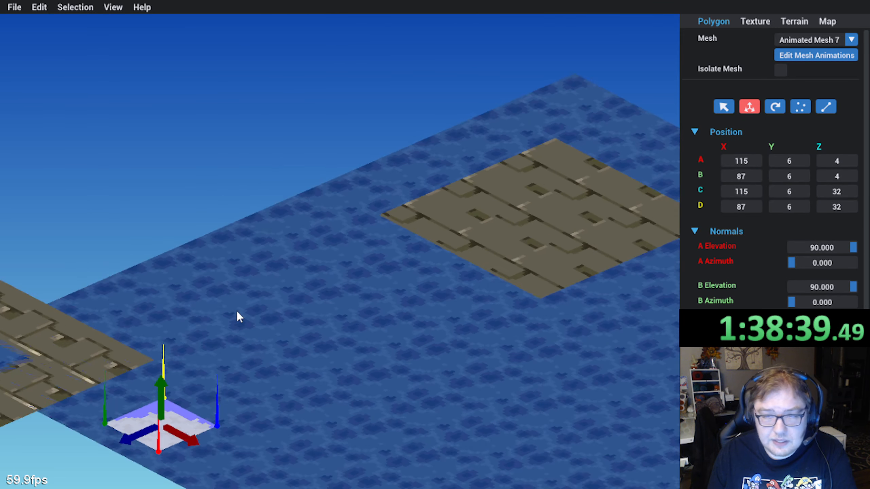
Step: Lower the new polygon to Y 0, level with the water surface
middle_click_drag(236, 311, 439, 213)
key("f")
right_click_drag(245, 265, 283, 275)
scroll(291, 261, "up", 2)
left_click_drag(340, 211, 345, 233)
Step: Shift the polygon along Z to the water's edge, placing its corners at Z 0 and 28
right_click_drag(333, 241, 267, 293)
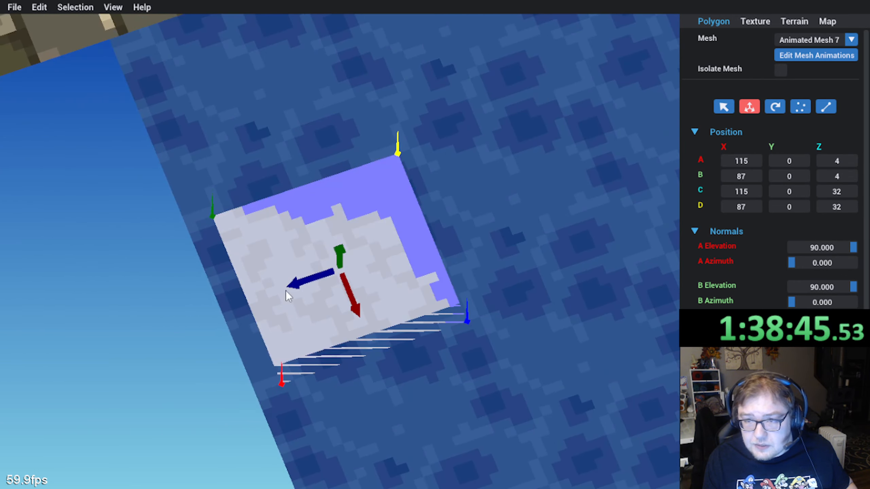
left_click_drag(303, 282, 281, 286)
right_click_drag(282, 287, 159, 300)
scroll(181, 269, "down", 2)
scroll(181, 270, "down", 1)
scroll(158, 301, "down", 1)
middle_click_drag(183, 285, 303, 347)
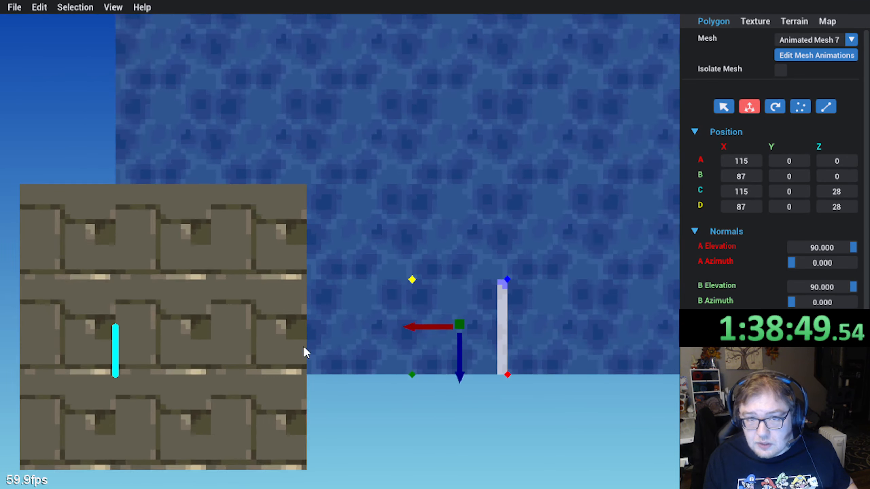
Step: Move the polygon along X so its corners sit at X 0 and 28, beside the mesh origin
scroll(303, 346, "down", 1)
left_click_drag(397, 303, 176, 303)
scroll(120, 336, "up", 2)
middle_click_drag(120, 336, 316, 293)
scroll(265, 258, "up", 1)
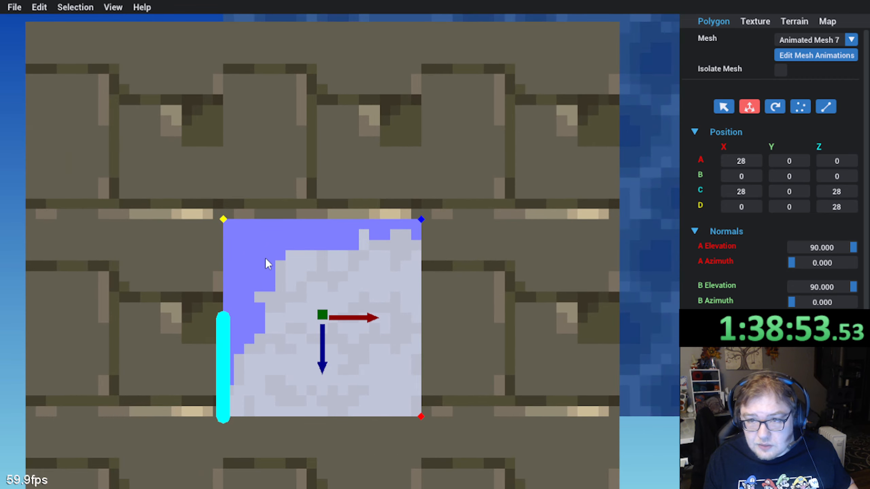
scroll(247, 227, "down", 1)
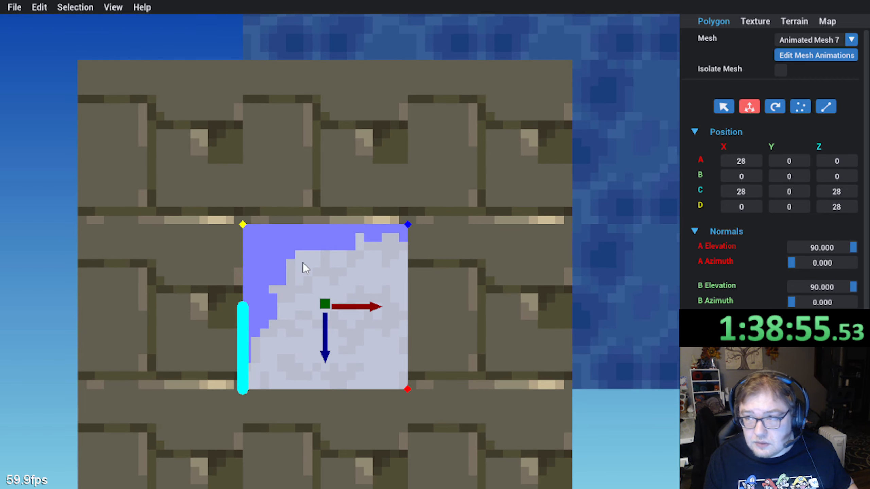
Step: Shift the polygon diagonally past the origin so its corners span -28 to 0 on both Z and X
scroll(303, 262, "down", 3)
middle_click_drag(300, 252, 251, 283)
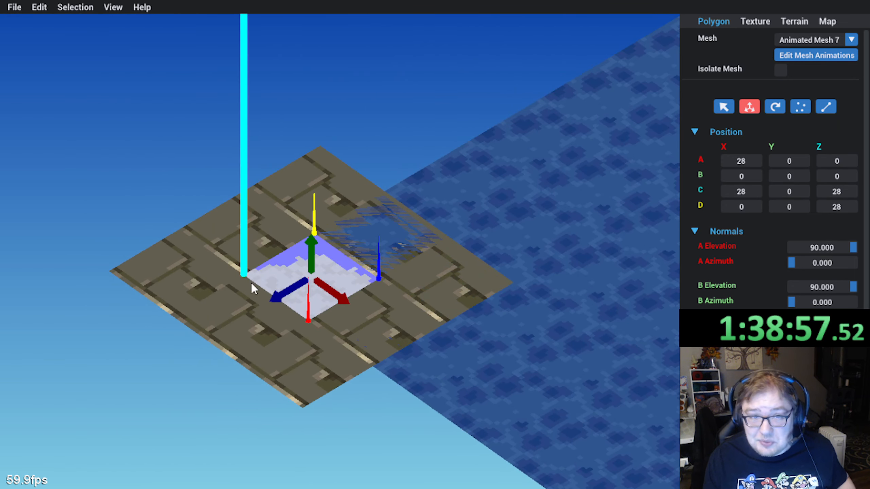
left_click_drag(278, 295, 208, 335)
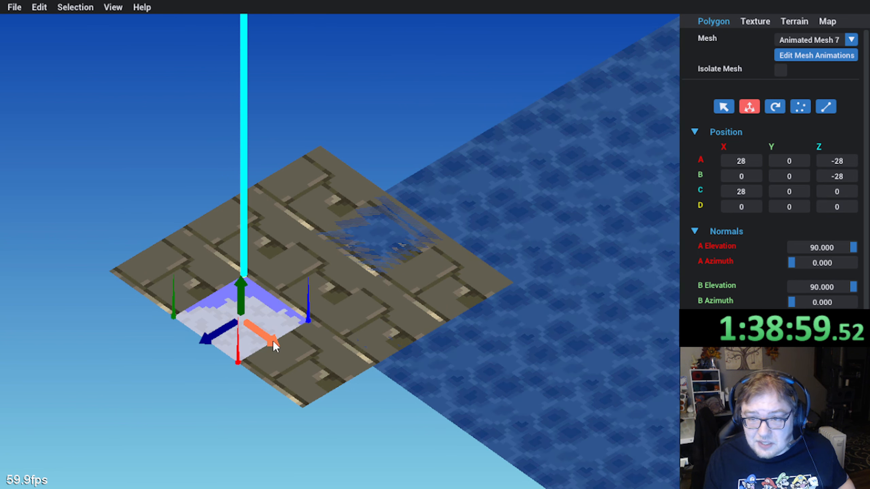
left_click_drag(273, 341, 224, 314)
middle_click_drag(224, 315, 245, 337)
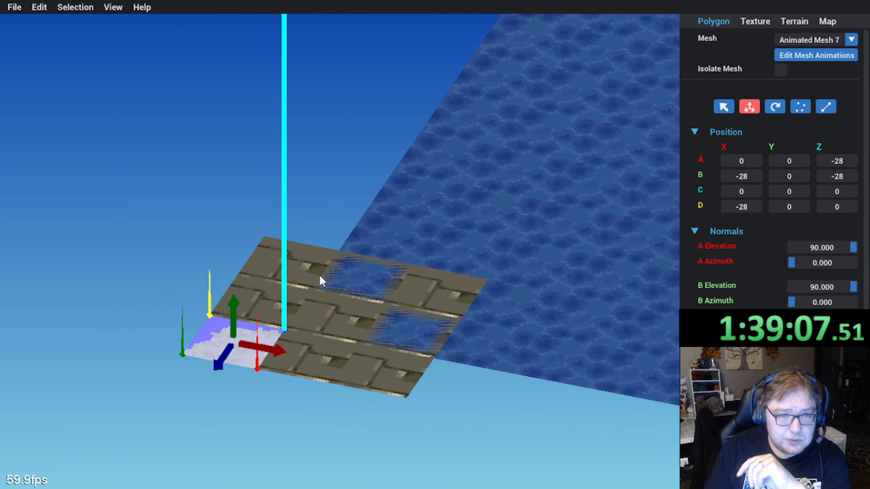
Step: Set the polygon's texture palette to 10
middle_click_drag(381, 242, 275, 318)
left_click(753, 24)
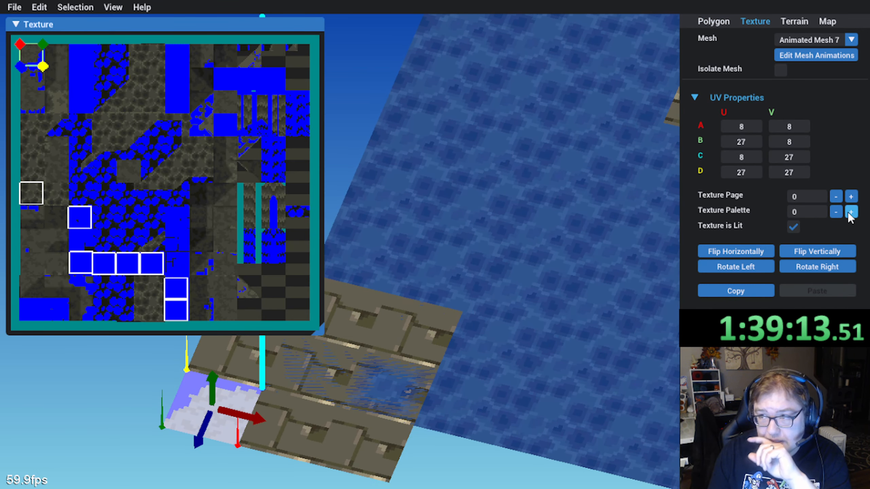
left_click(851, 212)
left_click(850, 211)
left_click(850, 212)
left_click(851, 212)
left_click(851, 212)
left_click(851, 212)
left_click(850, 212)
left_click(850, 212)
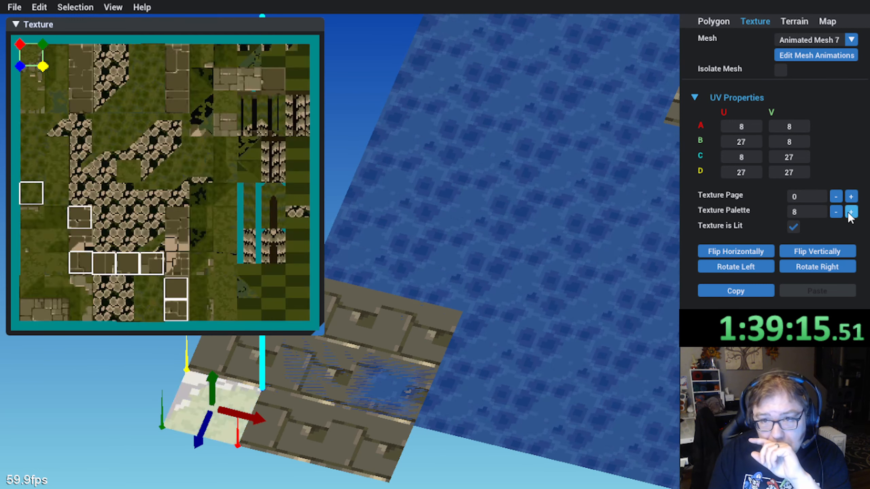
left_click(850, 212)
left_click(850, 212)
Step: Map the polygon's texture onto the grey stone block, with U from 48 to 67 and V from 49 to 68
scroll(190, 218, "up", 1)
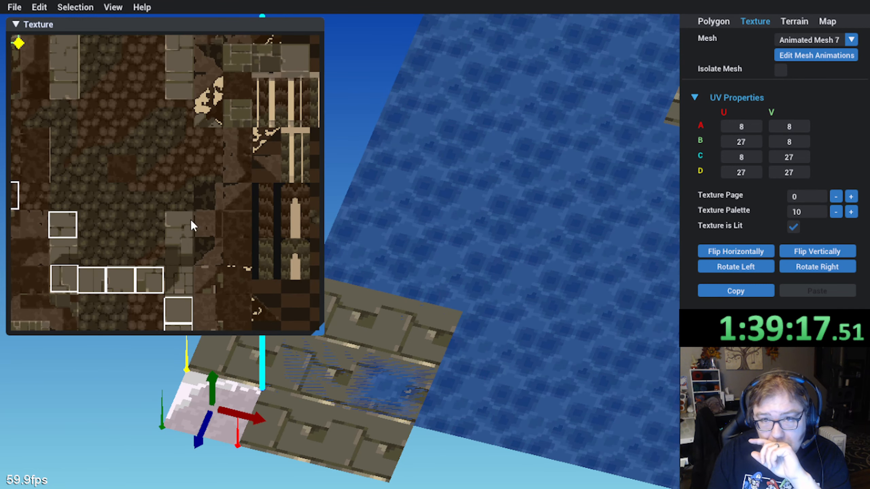
middle_click_drag(105, 64, 135, 83)
left_click_drag(35, 52, 99, 81)
scroll(100, 77, "up", 5)
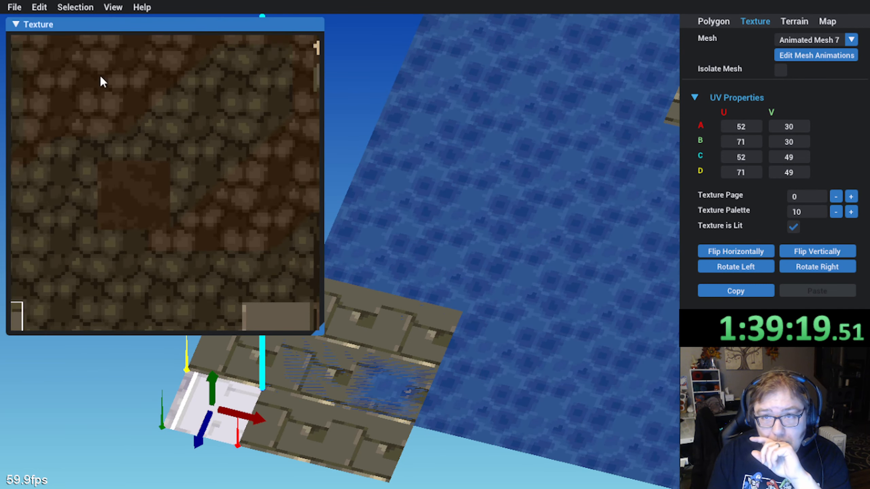
middle_click_drag(101, 78, 228, 287)
middle_click_drag(148, 167, 167, 202)
left_click_drag(169, 204, 148, 264)
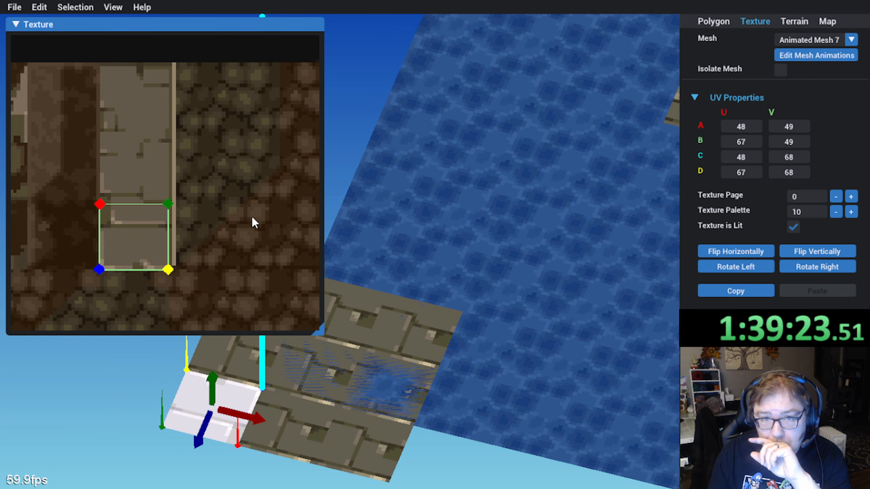
left_click(15, 25)
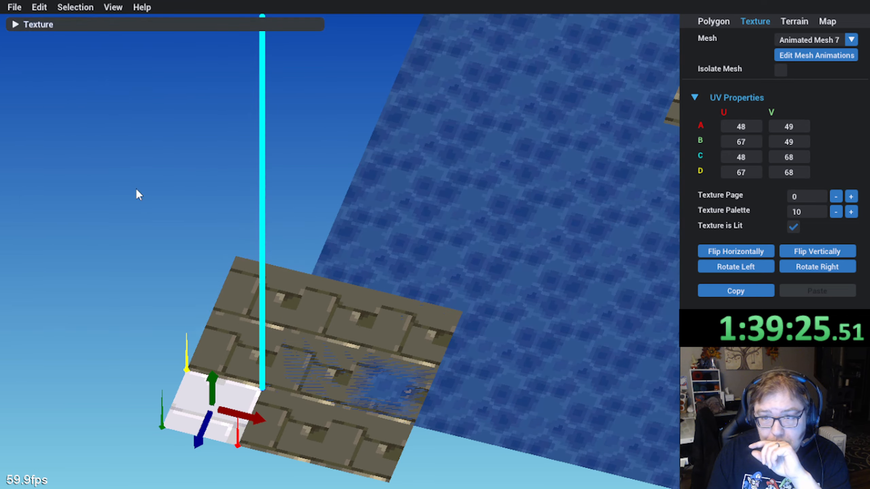
Step: Duplicate the stone-textured polygon along Z and X to build a three-by-three platform around the origin
middle_click_drag(229, 310, 265, 399)
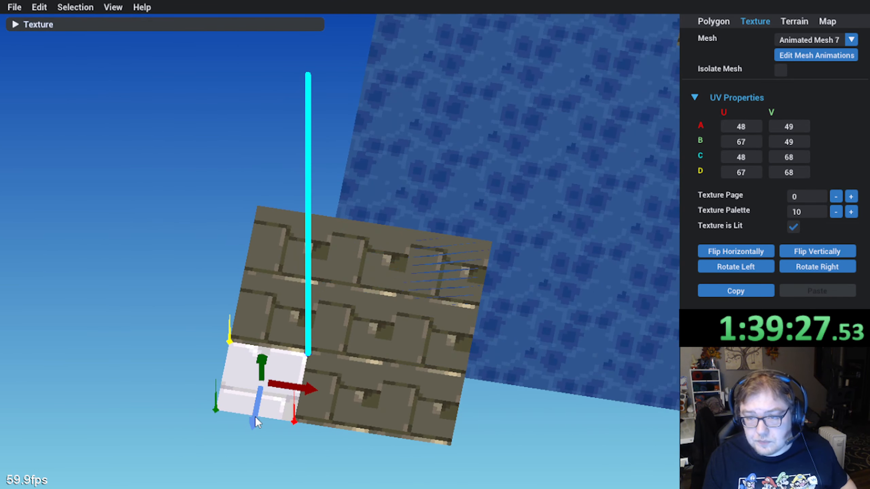
left_click_drag(255, 415, 266, 382, "shift")
middle_click_drag(319, 342, 233, 357)
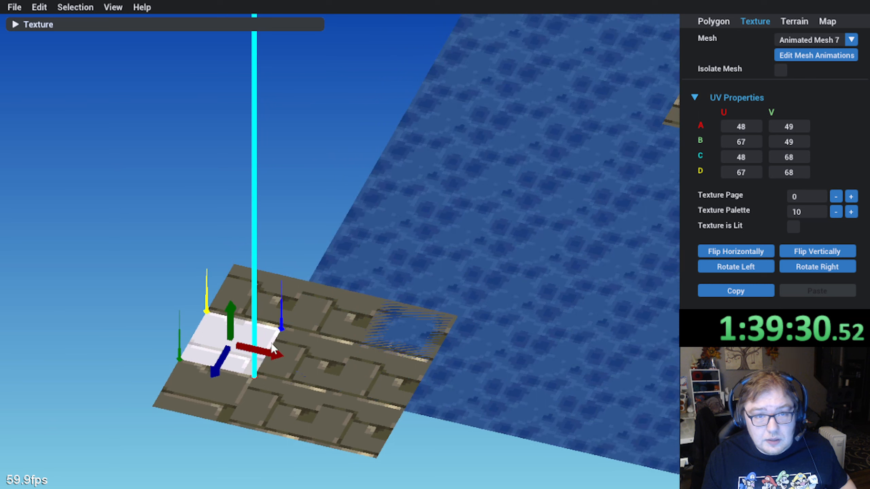
left_click_drag(220, 365, 401, 389, "shift")
left_click(229, 368, "shift")
left_click(214, 395, "shift")
scroll(387, 384, "down", 4)
middle_click_drag(387, 384, 356, 350)
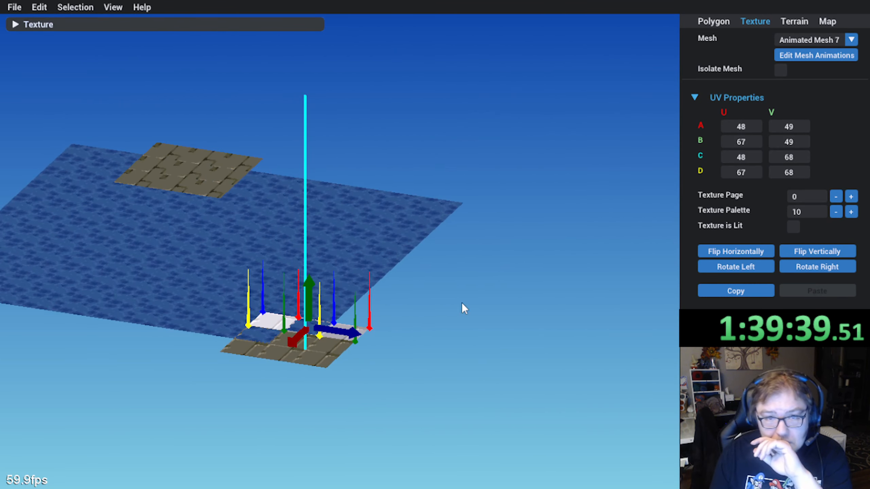
middle_click_drag(462, 304, 413, 298)
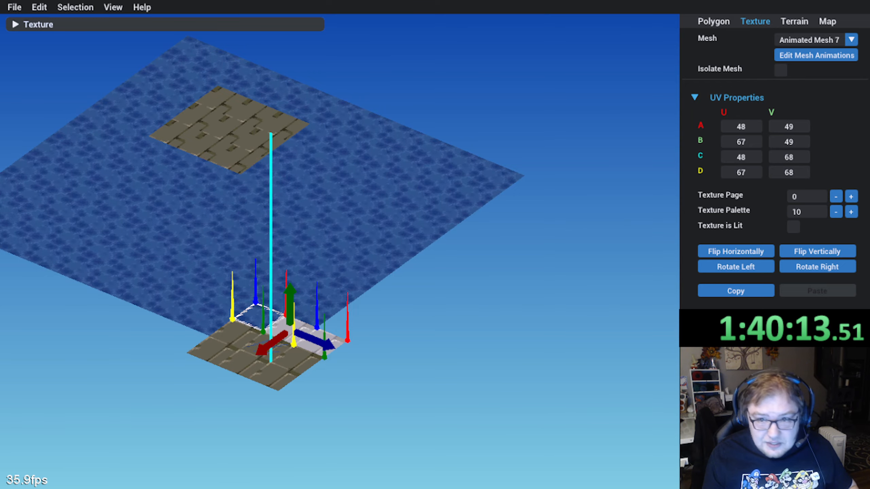
middle_click_drag(418, 280, 385, 271)
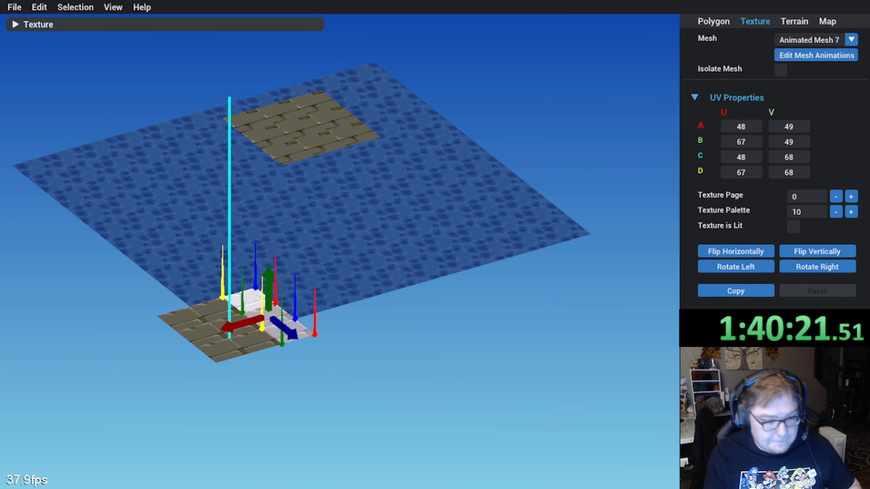
middle_click_drag(620, 266, 586, 260)
right_click_drag(585, 260, 388, 202)
middle_click_drag(388, 202, 423, 261)
Step: Open the mesh animations editor for mesh 7 and bring up keyframe 7
left_click(788, 57)
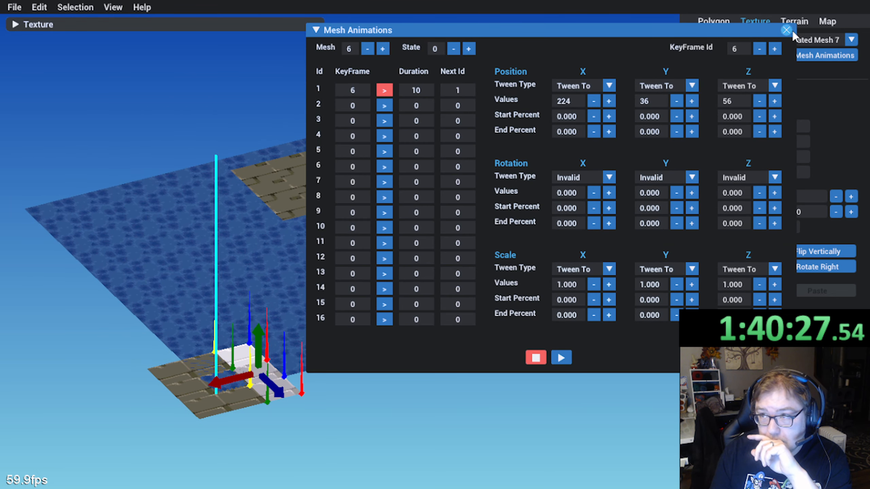
left_click(383, 48)
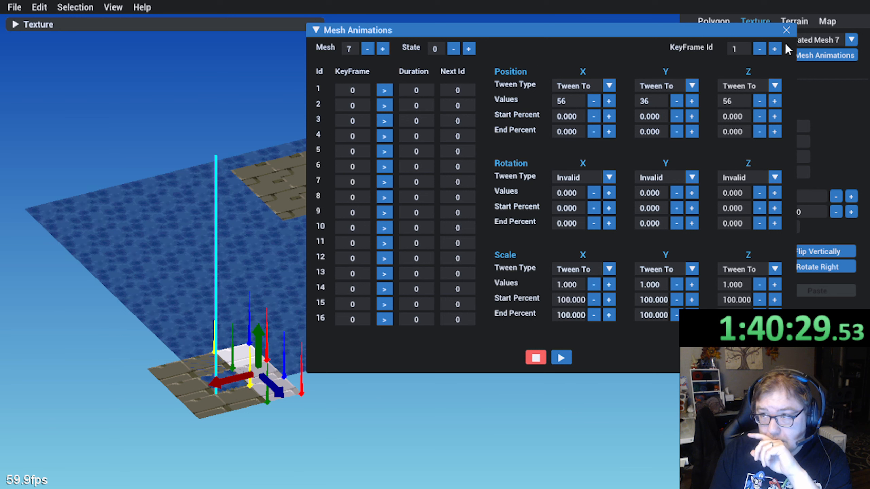
left_click(774, 49)
left_click(774, 49)
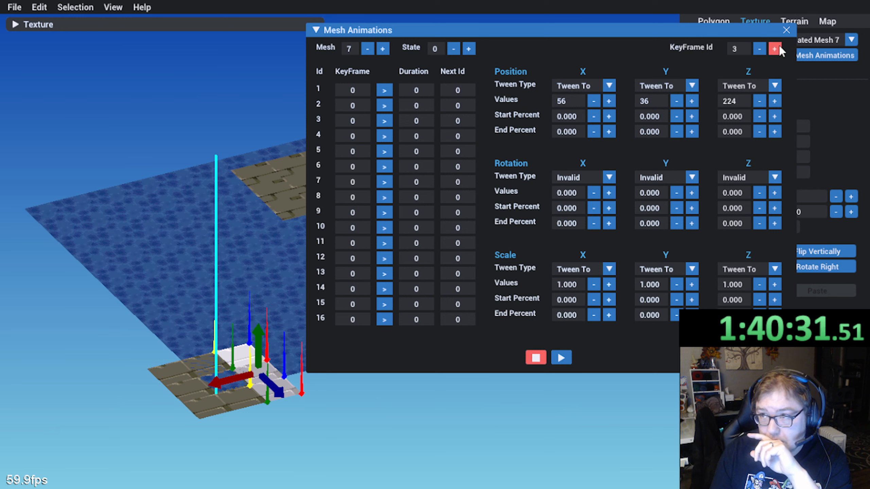
left_click(774, 48)
left_click(774, 48)
left_click(775, 49)
left_click(774, 49)
left_click(759, 49)
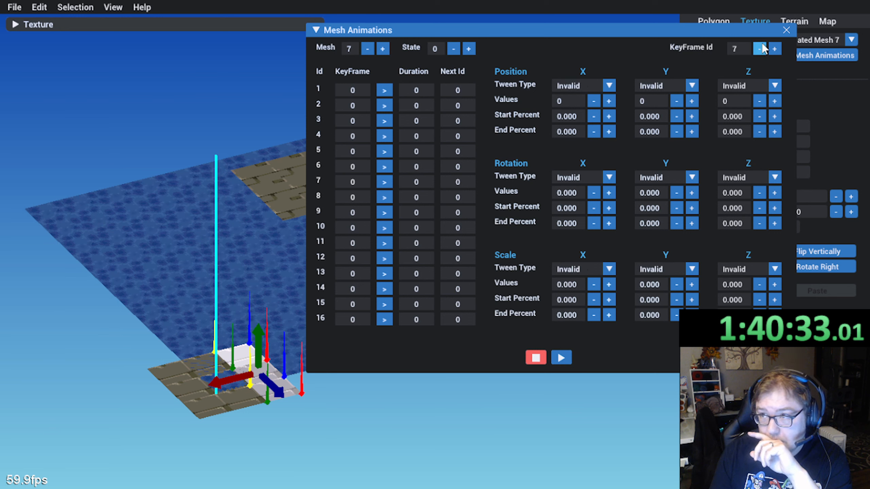
Step: Set mesh 7's first animation entry to keyframe 7, duration 10 and next ID 1
left_click(357, 91)
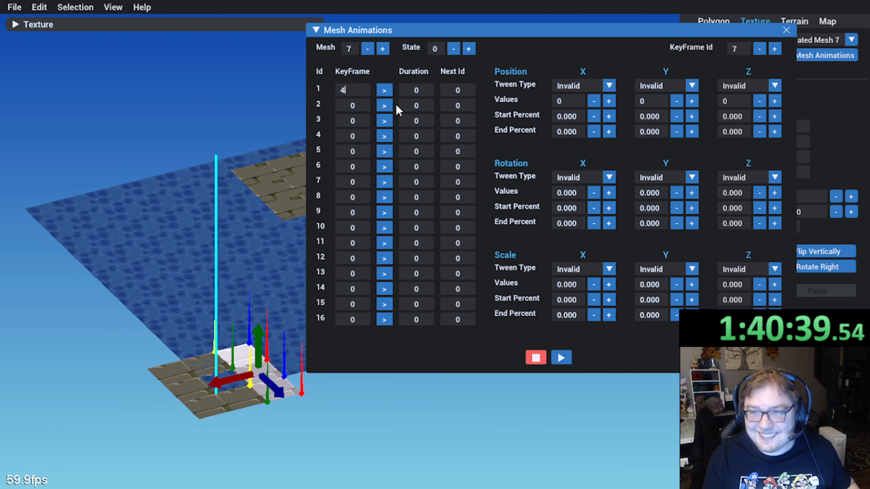
key("BackSpace")
type("7")
key("Tab")
type("1")
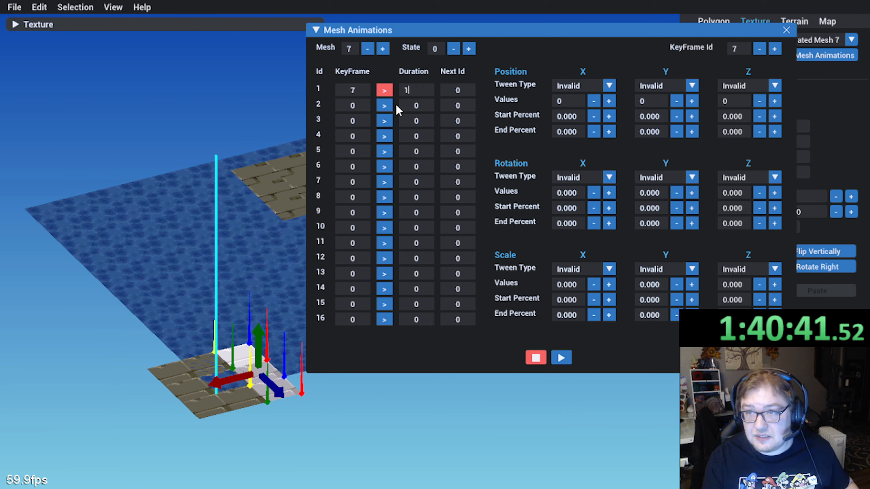
type("0")
key("Tab")
type("1")
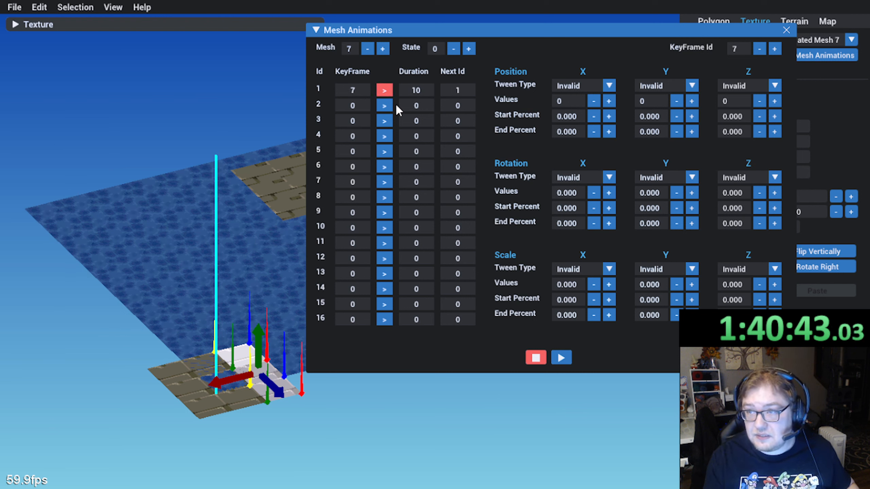
Step: Set keyframe 7's position tween type to Tween To for X, Y and Z
left_click(575, 85)
left_click(579, 101)
left_click(662, 86)
left_click(659, 102)
left_click(732, 86)
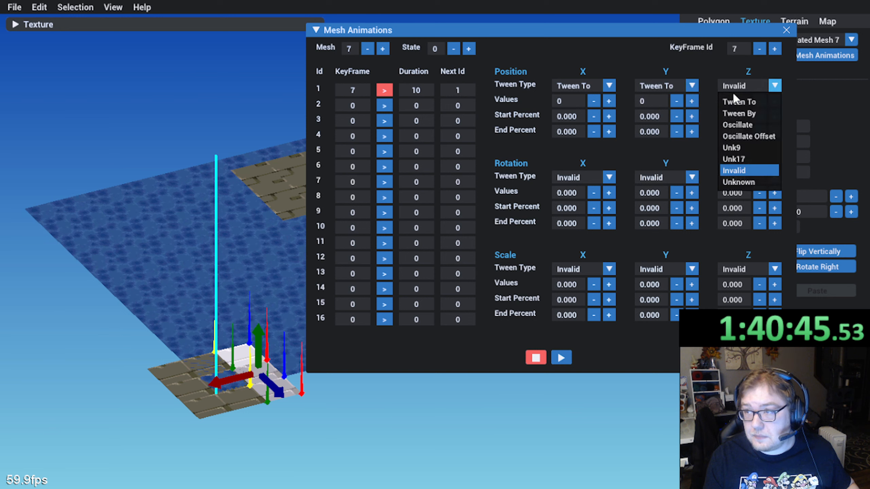
left_click(739, 101)
Step: Set keyframe 7's scale tween type to Tween To on all three axes
left_click(610, 270)
left_click(575, 280)
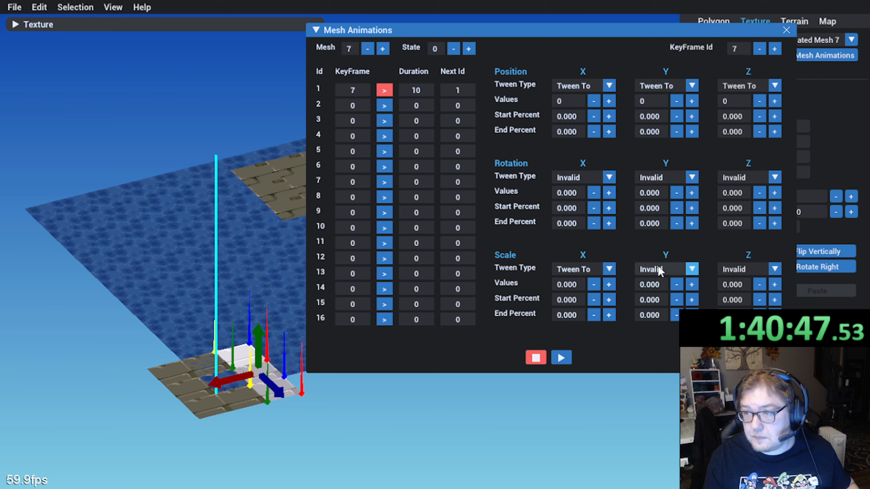
left_click(659, 270)
left_click(659, 285)
left_click(735, 270)
left_click(736, 285)
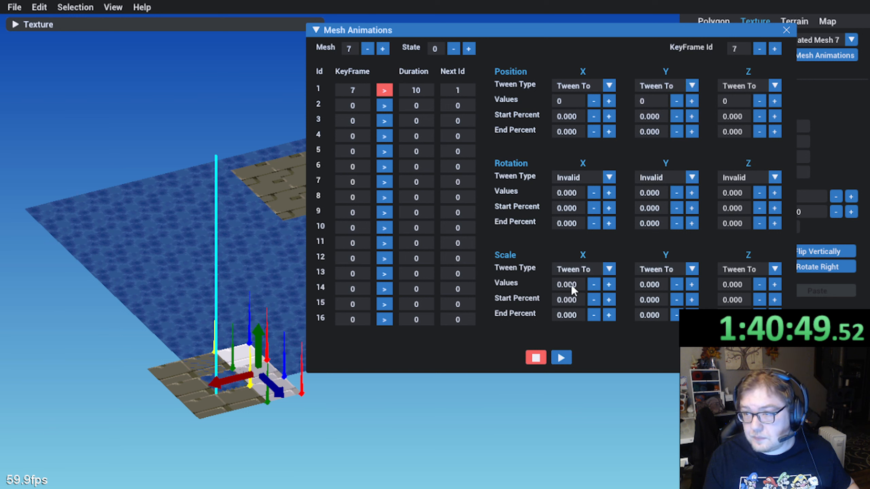
Step: Enter a scale value of 1 for X, Y and Z in keyframe 7
left_click(571, 284)
type("1")
key("Tab")
type("1")
key("Tab")
type("1")
key("Tab")
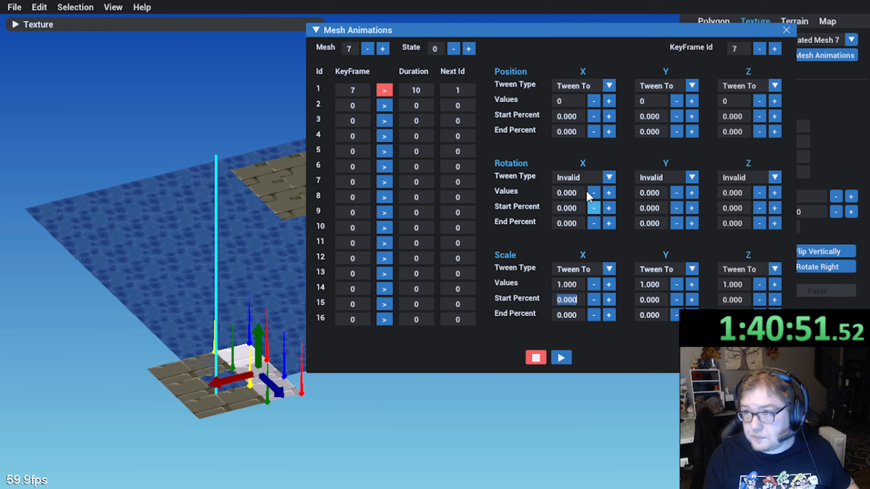
Step: Play the mesh animations and set keyframe 7's position values to X 240 and Z 224
left_click(561, 358)
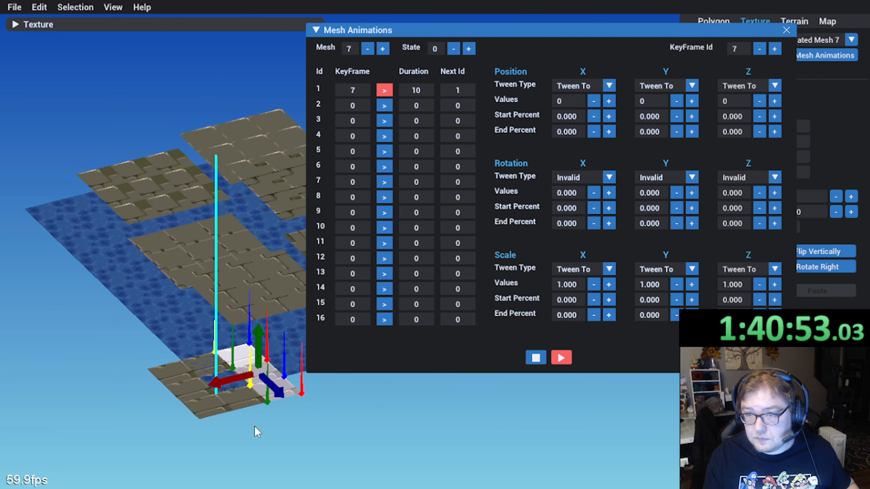
left_click(570, 103)
type("240")
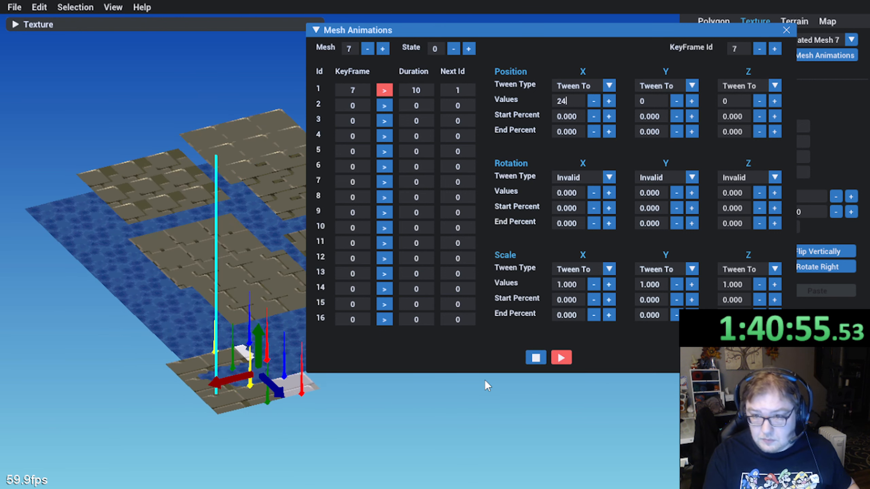
left_click(431, 429)
middle_click_drag(473, 417, 190, 447)
left_click(735, 100)
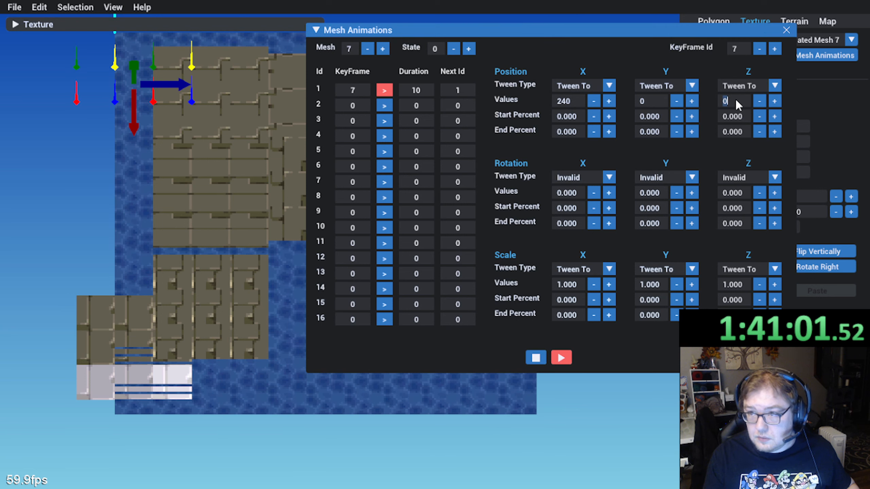
type("224")
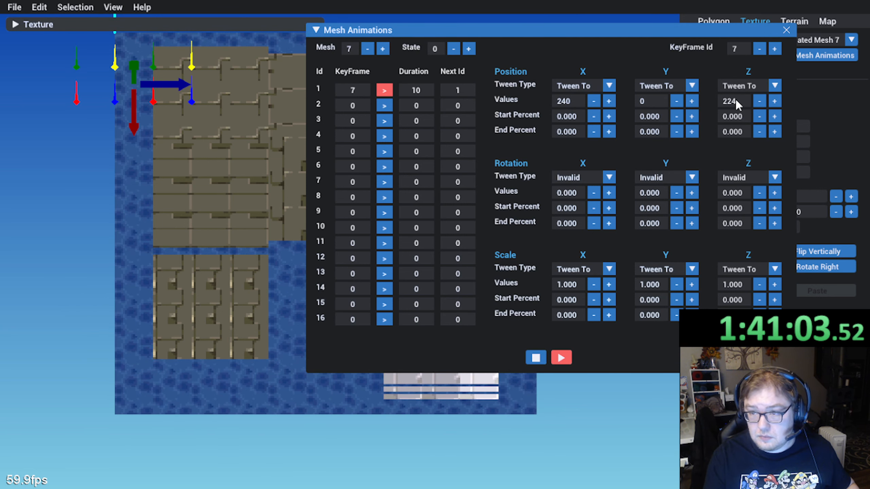
Step: Change keyframe 7's X position to 224 and inspect the platform's placement over the water
type("ds")
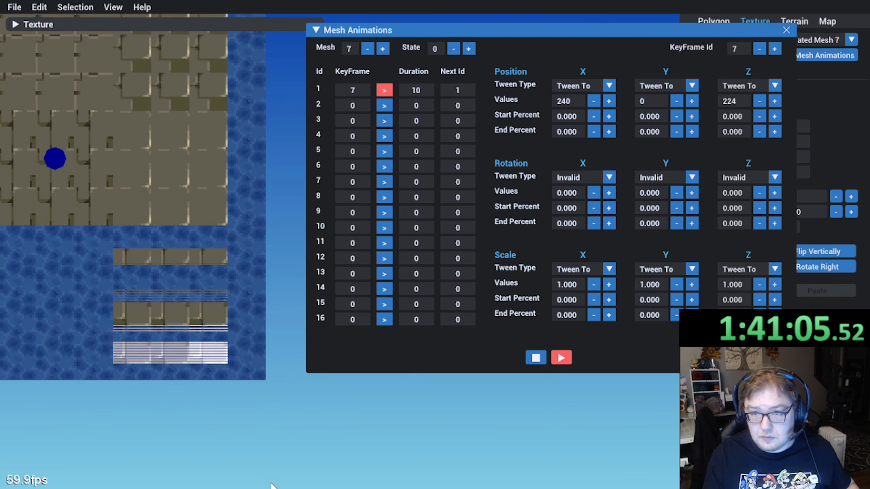
middle_click_drag(231, 440, 257, 371)
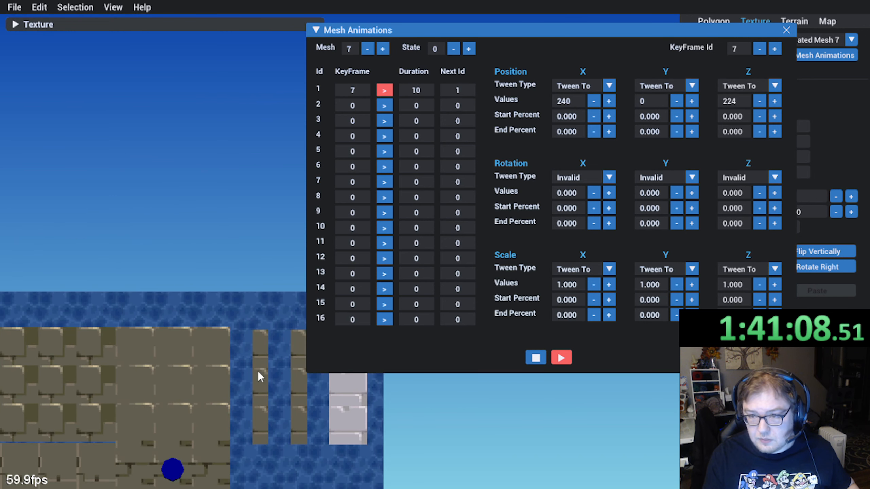
double_click(579, 97)
type("224")
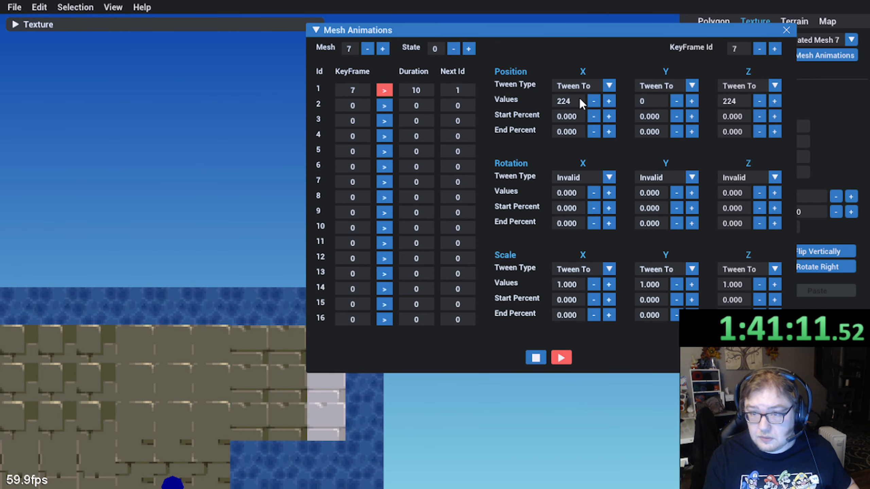
middle_click_drag(290, 325, 182, 379)
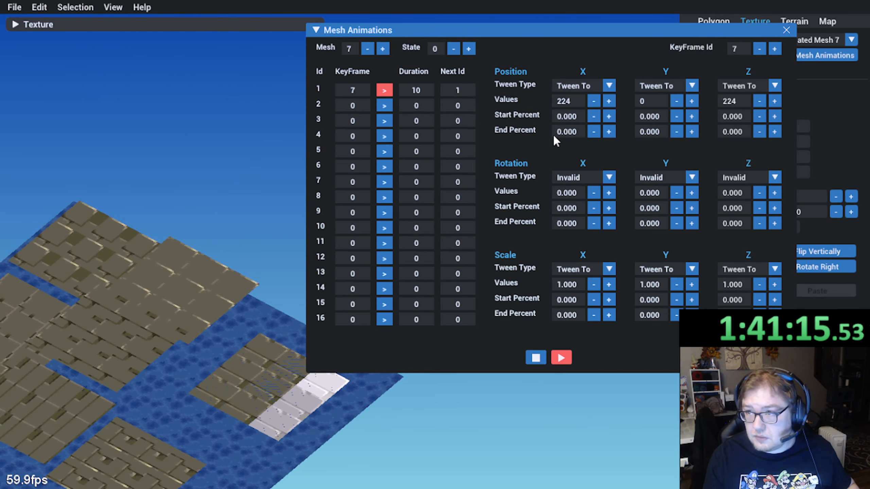
Step: Try an X position of 130 for keyframe 7 and restore it to 224
double_click(658, 99)
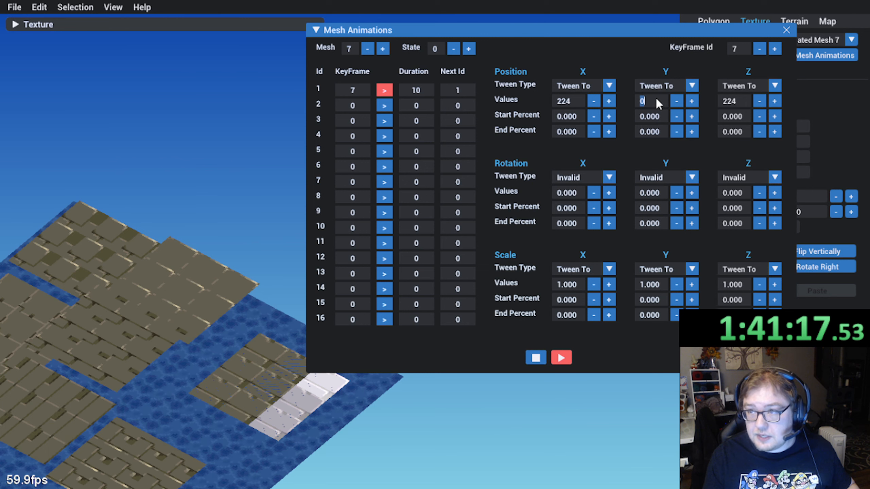
middle_click_drag(184, 292, 205, 301)
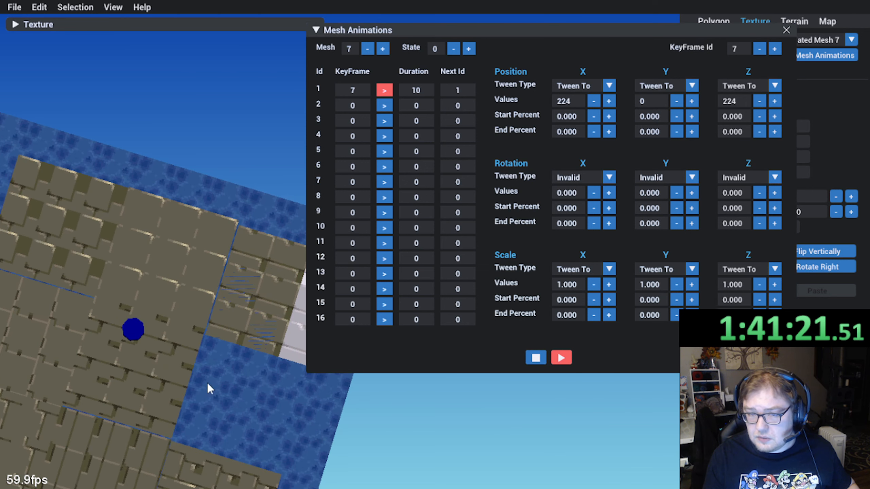
middle_click_drag(207, 383, 181, 295)
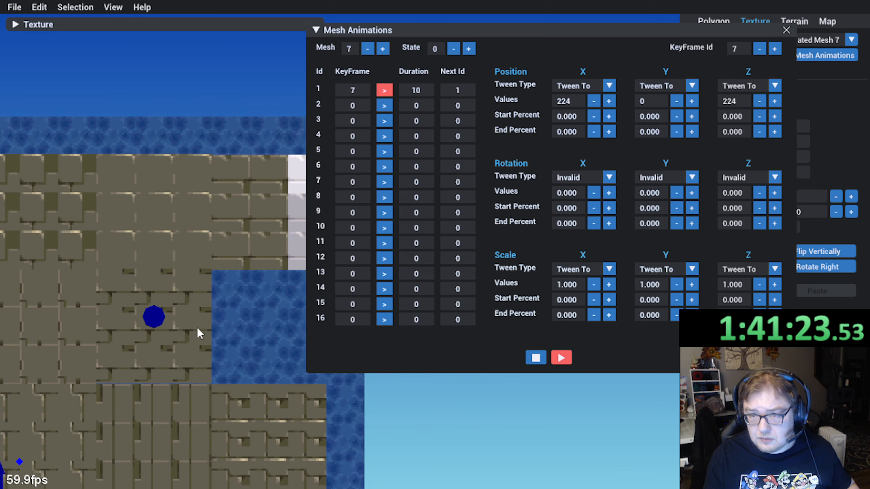
middle_click_drag(197, 328, 222, 334)
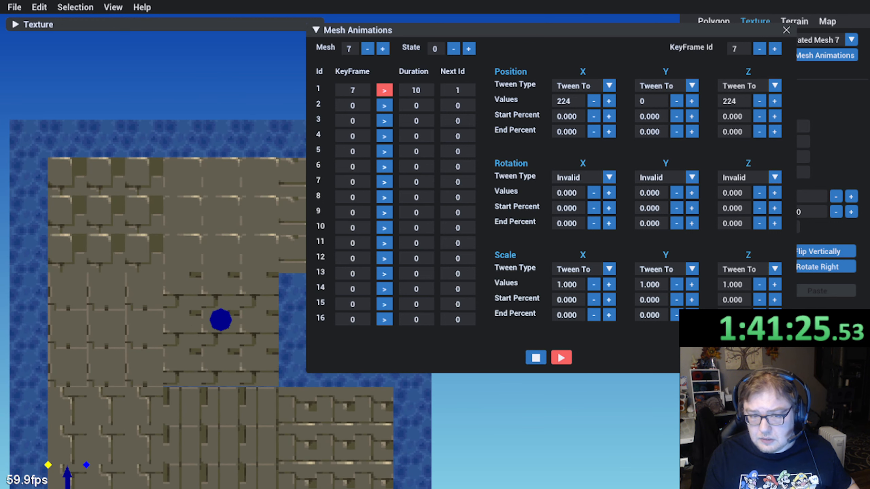
middle_click_drag(233, 472, 220, 397)
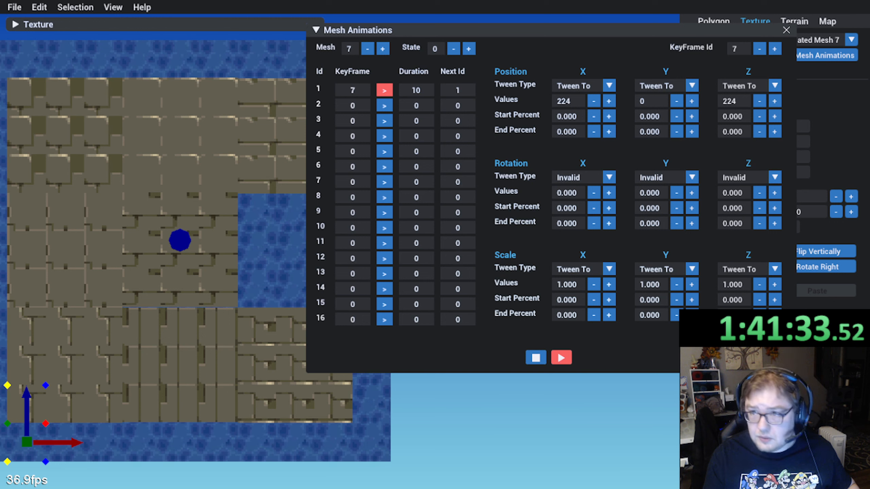
left_click(572, 104)
type("13")
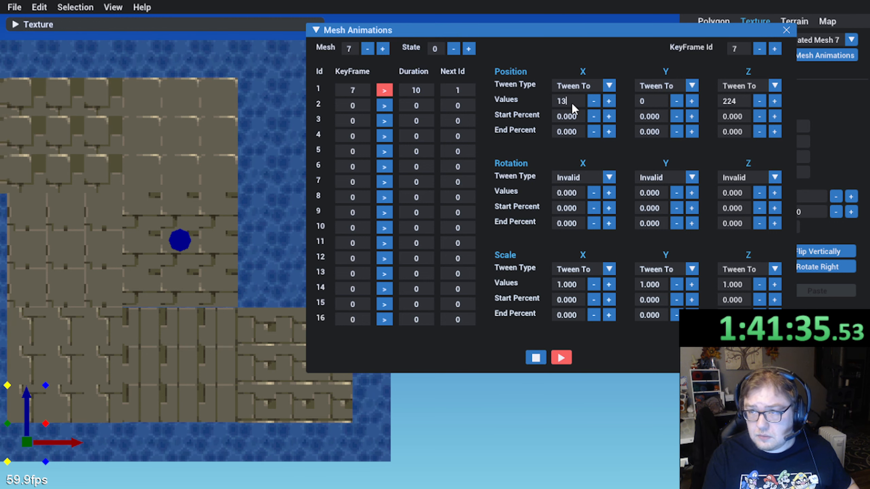
type("0")
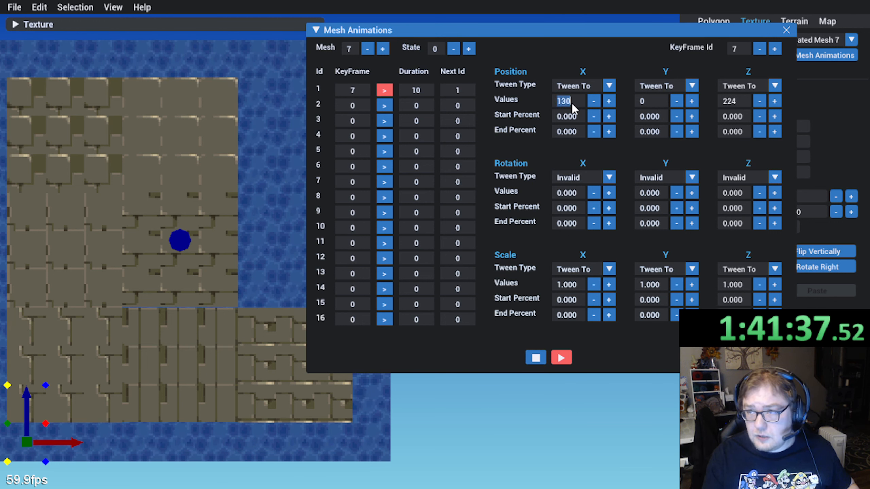
type("224")
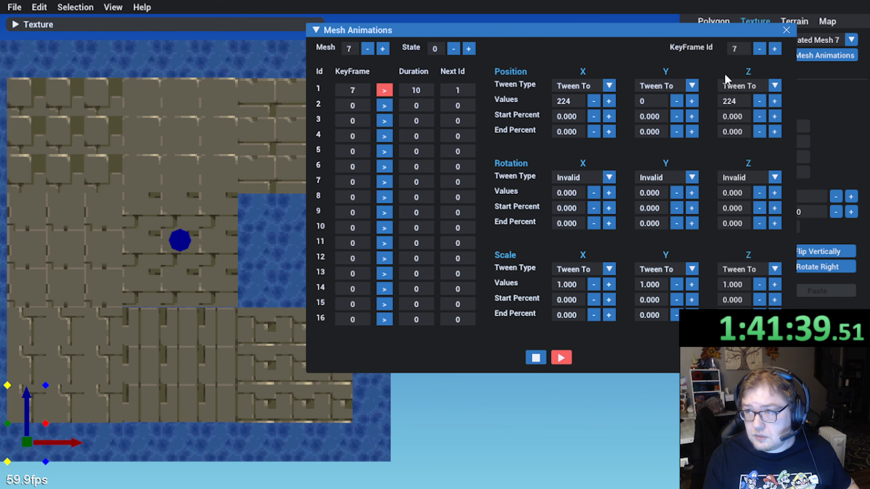
Step: Try keyframe 7's Z position at 130, and move the platform further along Z to 158
left_click(736, 101)
type("130")
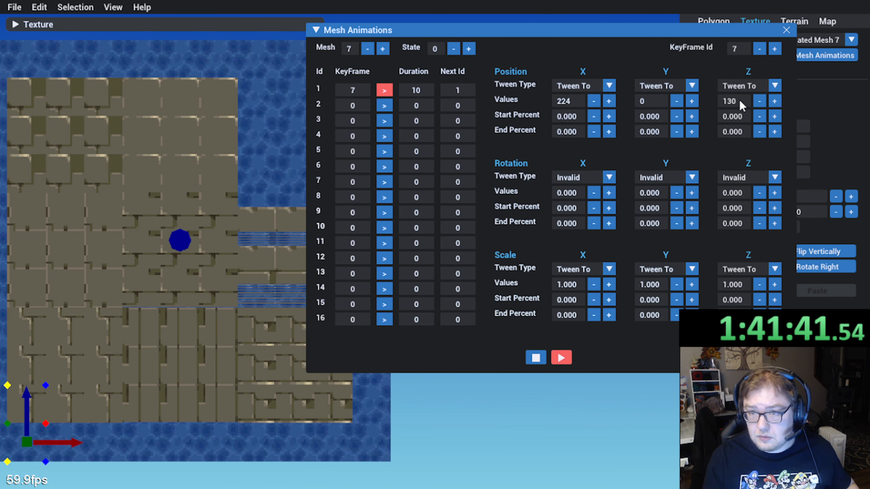
middle_click_drag(242, 408, 169, 424)
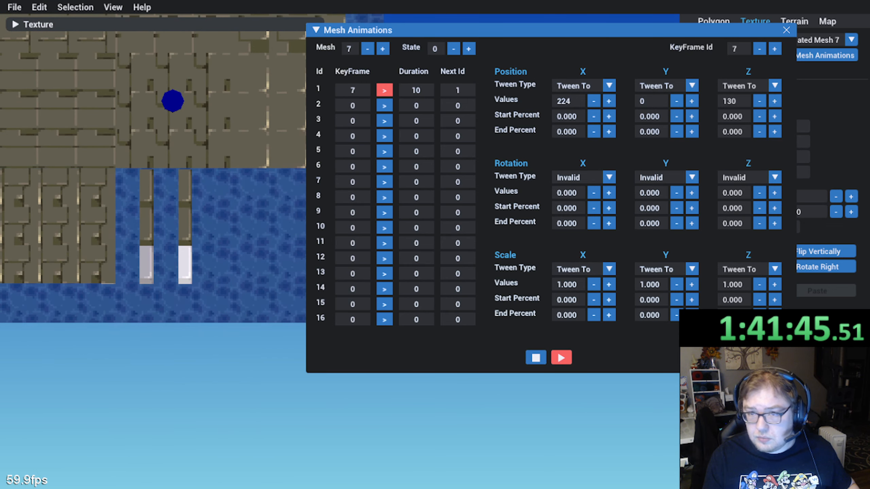
left_click(739, 99)
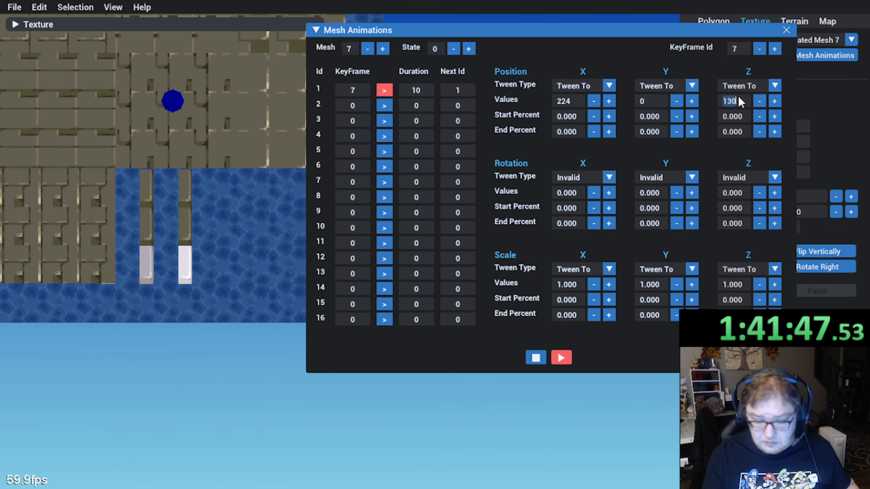
type("2")
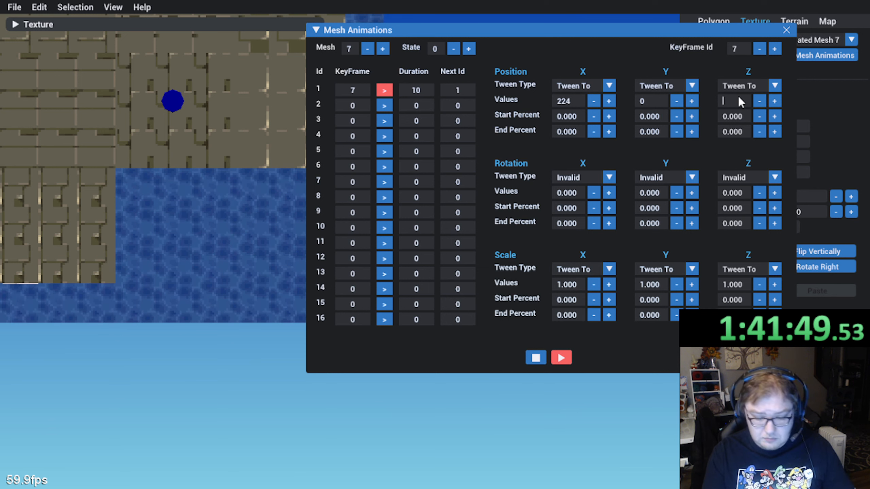
type("158")
Step: Raise Animated Mesh 7's platform above the water by setting keyframe 7's Y position to 24
middle_click_drag(223, 393, 248, 310)
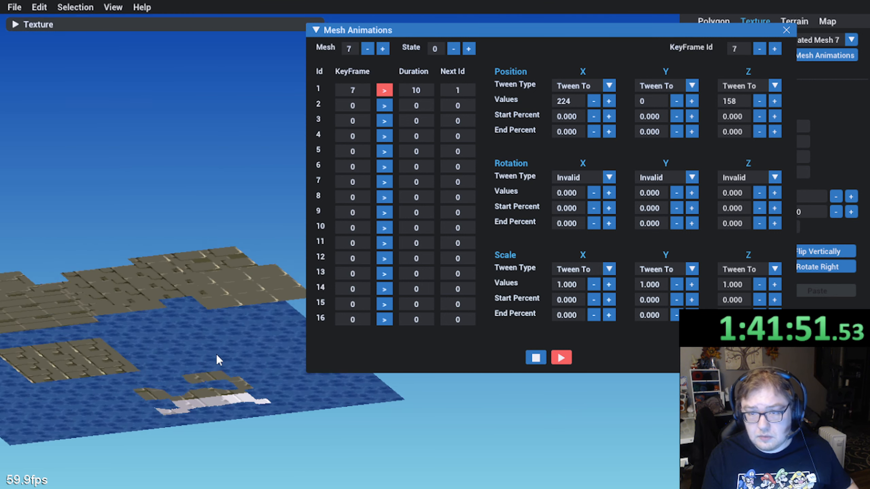
middle_click_drag(216, 355, 231, 347)
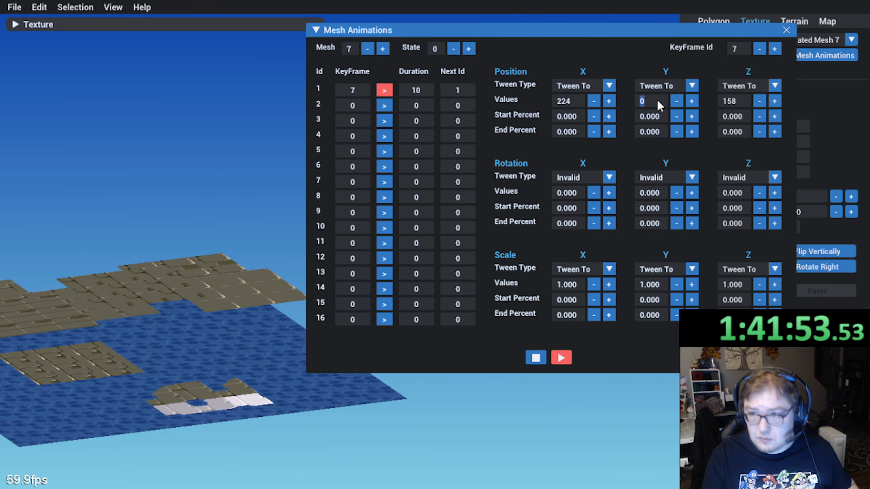
type("24")
mouse_move(242, 338)
middle_mouse_down()
mouse_move(227, 388)
mouse_move(203, 333)
mouse_move(176, 393)
mouse_move(199, 433)
mouse_move(177, 396)
mouse_move(233, 350)
middle_mouse_up()
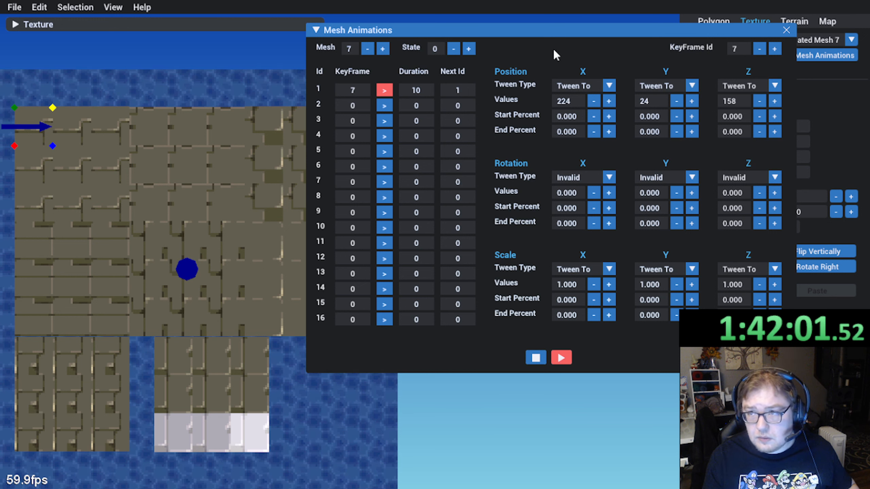
Step: Compare the position values of keyframes 2 to 6 and set keyframe 7's Z position to 140
left_click(758, 48)
left_click(759, 49)
left_click(758, 48)
left_click(759, 49)
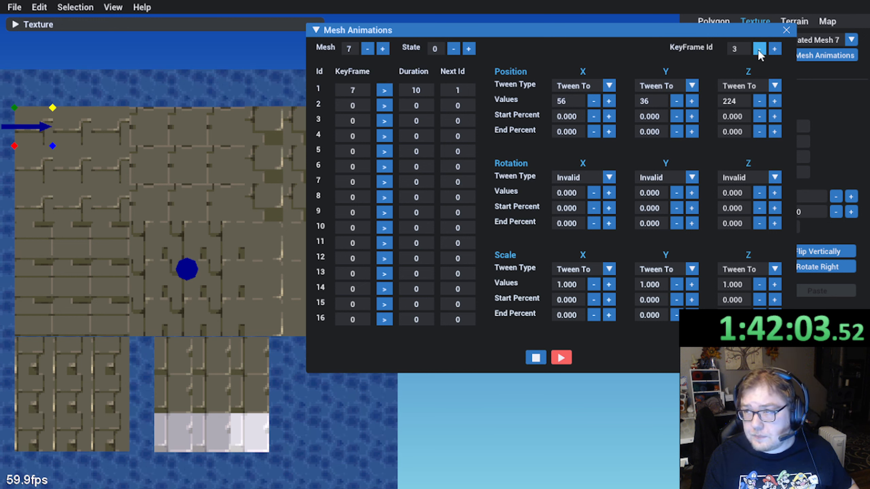
left_click(759, 49)
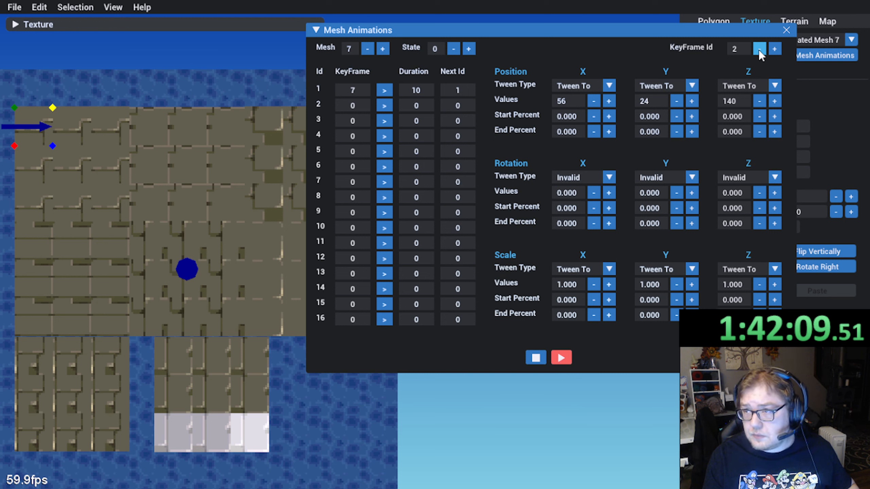
left_click(773, 50)
left_click(774, 49)
left_click(774, 49)
left_click(773, 52)
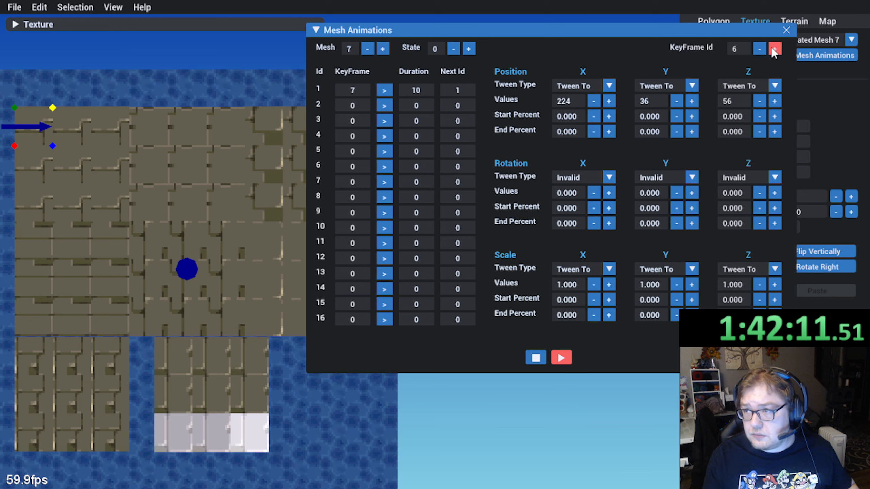
left_click(773, 50)
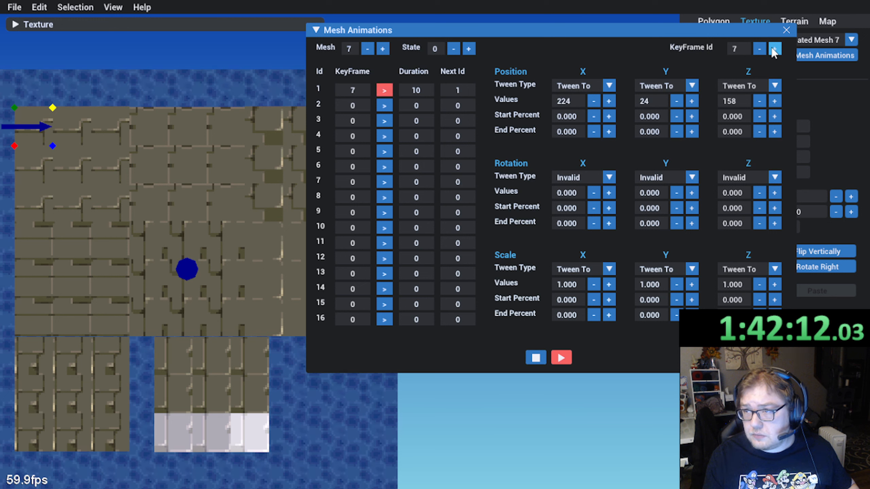
left_click(740, 101)
type("140")
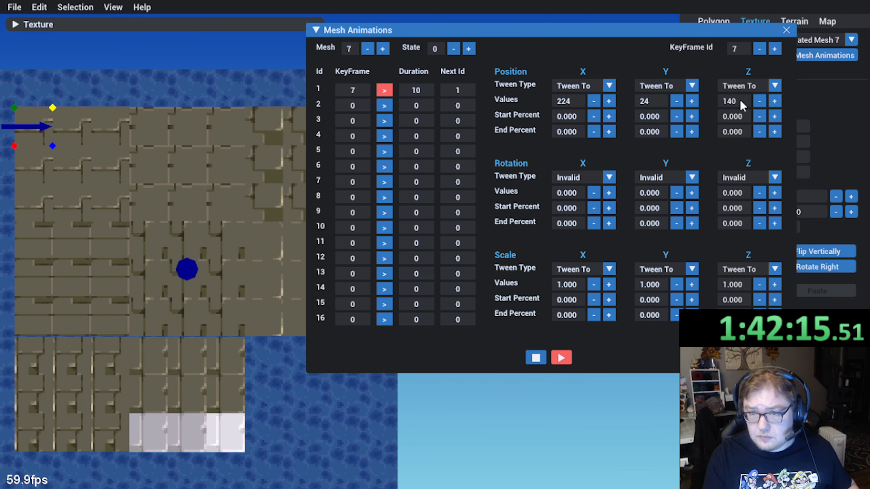
Step: Inspect the new platform's placement beside its neighbours from several angles, and stop and replay the mesh animations
middle_click_drag(229, 307, 152, 239)
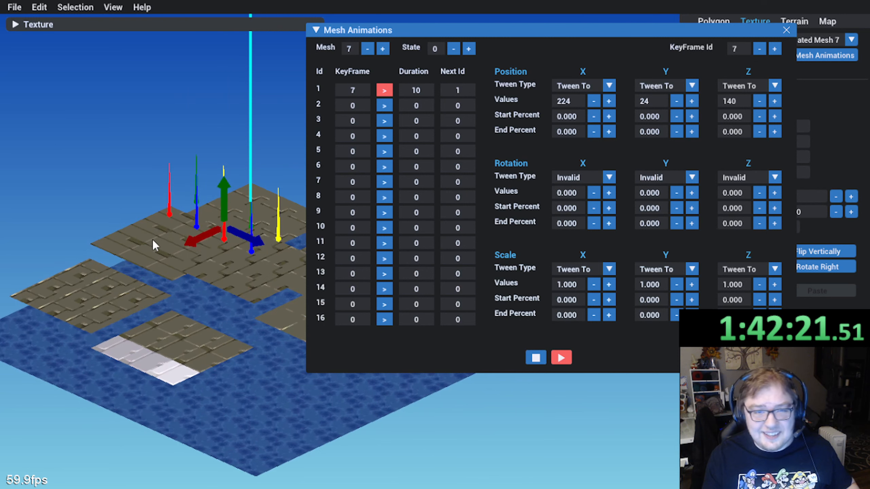
middle_click_drag(80, 358, 172, 330)
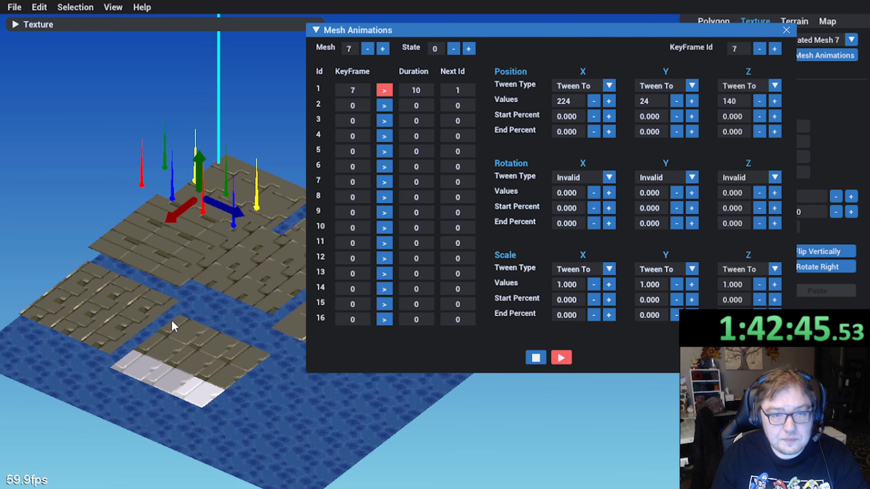
middle_click_drag(204, 376, 258, 299)
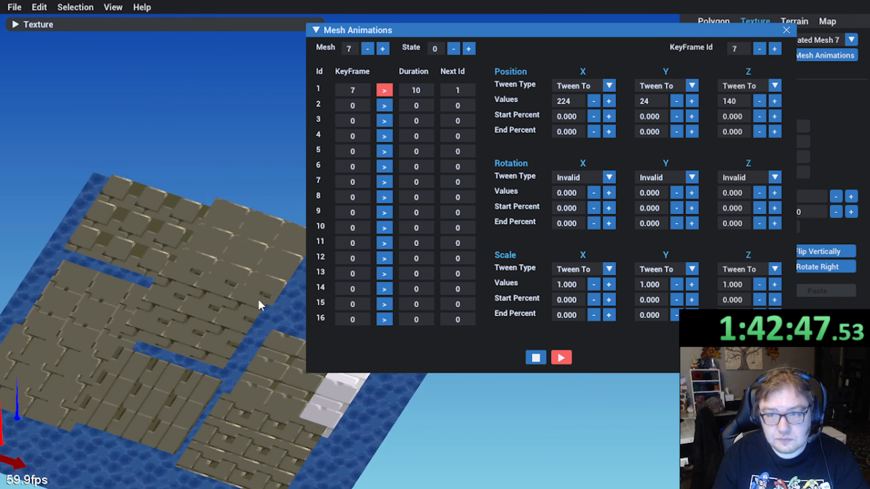
middle_click_drag(164, 404, 133, 395)
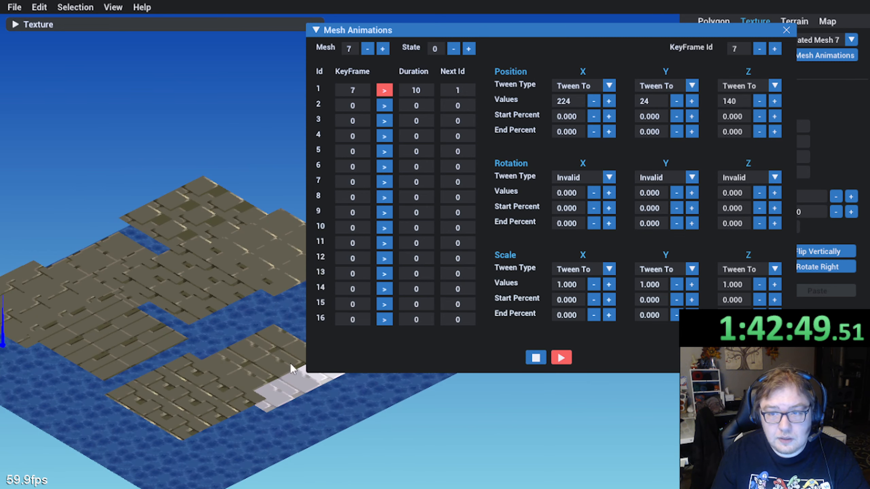
middle_click_drag(418, 423, 333, 398)
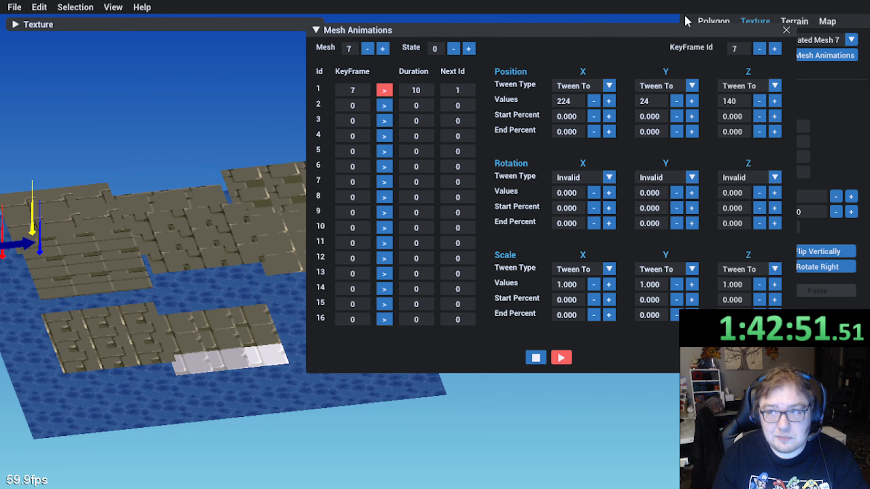
left_click(535, 358)
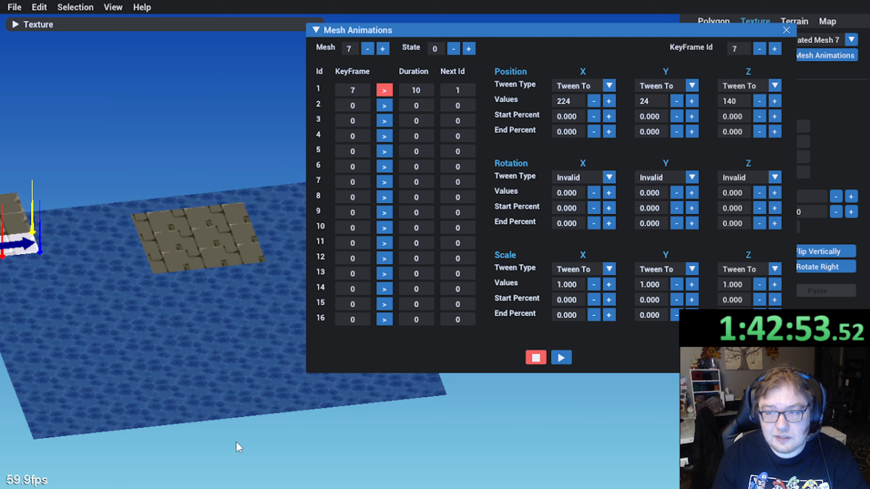
left_click(561, 357)
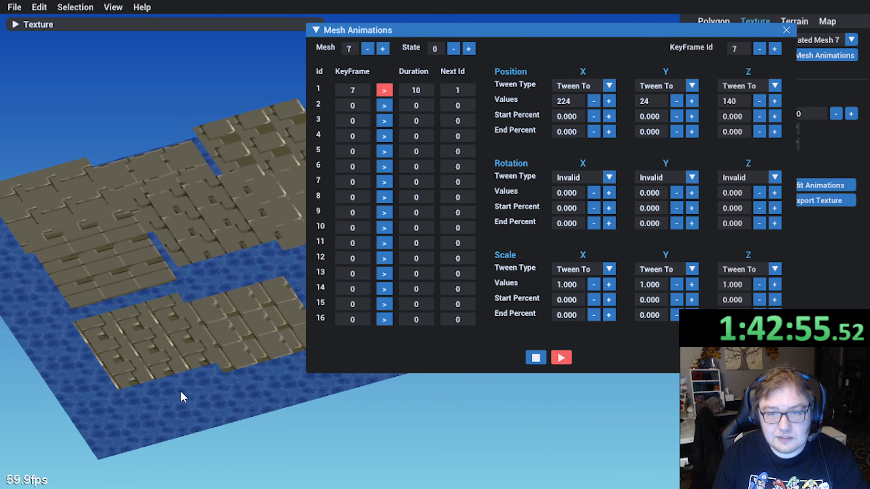
Step: Close the mesh animation settings and examine the full platform layout over the water from several sides
left_click(786, 31)
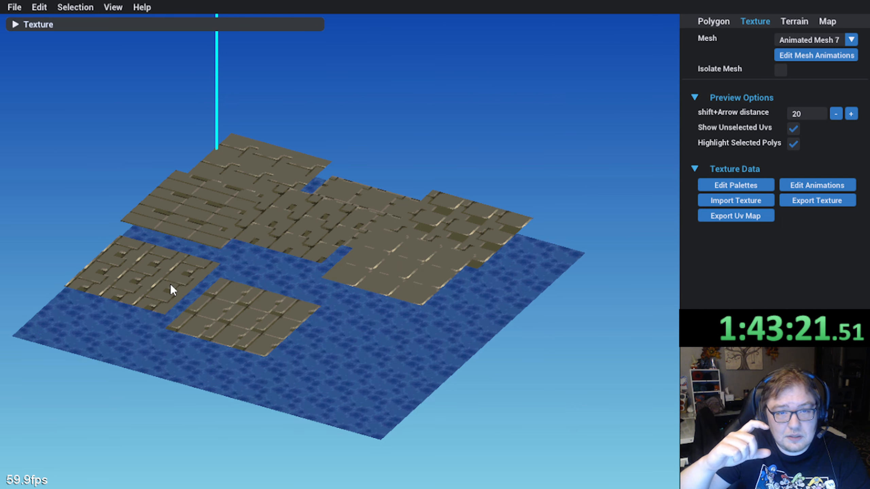
middle_click_drag(281, 277, 293, 311)
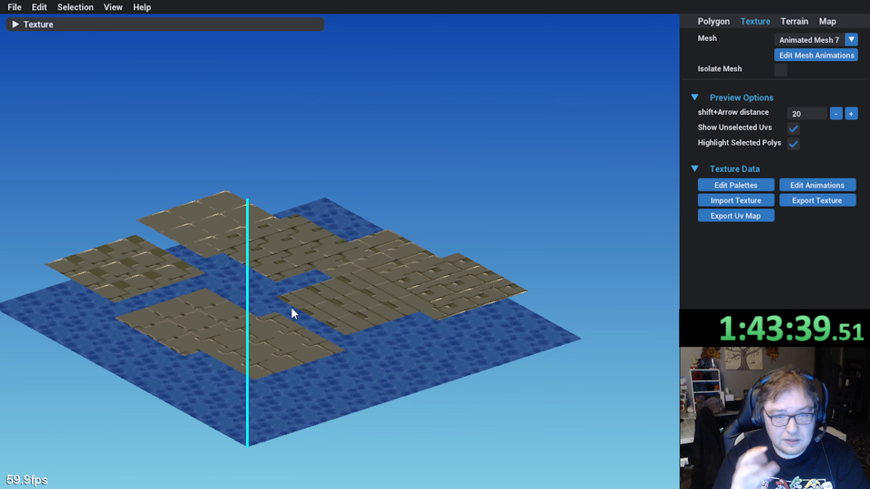
middle_click_drag(337, 316, 309, 327)
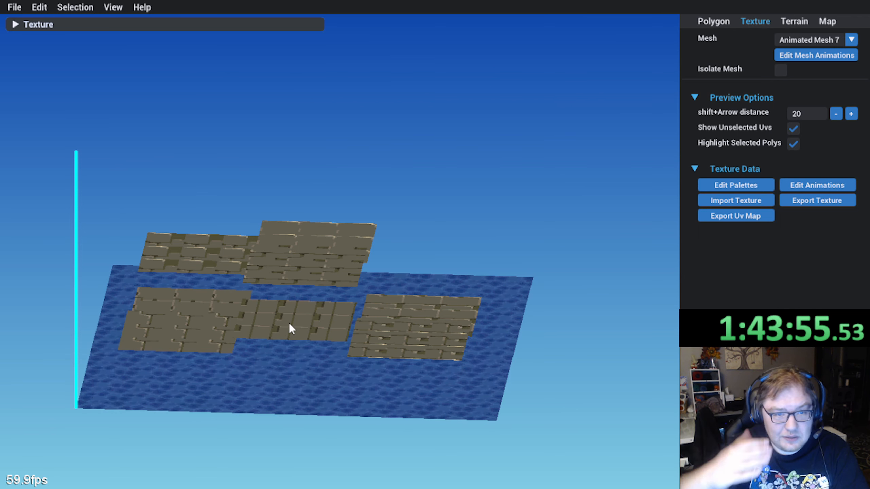
middle_click_drag(394, 314, 235, 343)
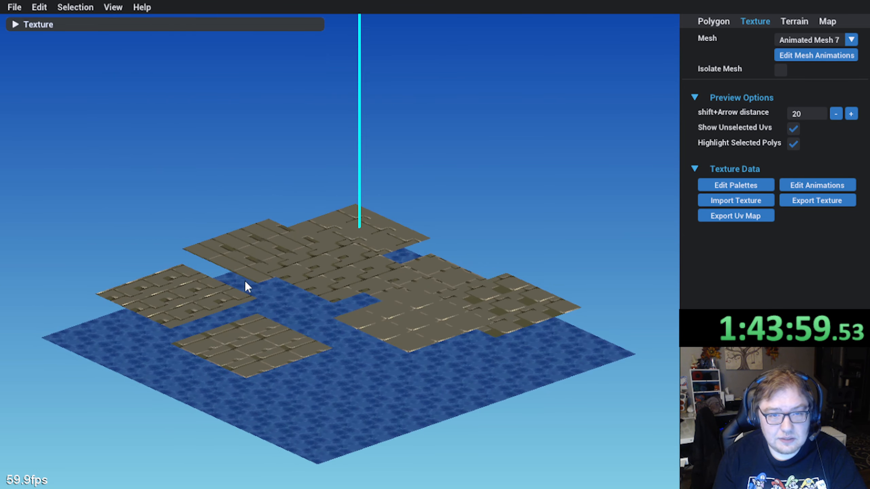
middle_click_drag(300, 294, 261, 335)
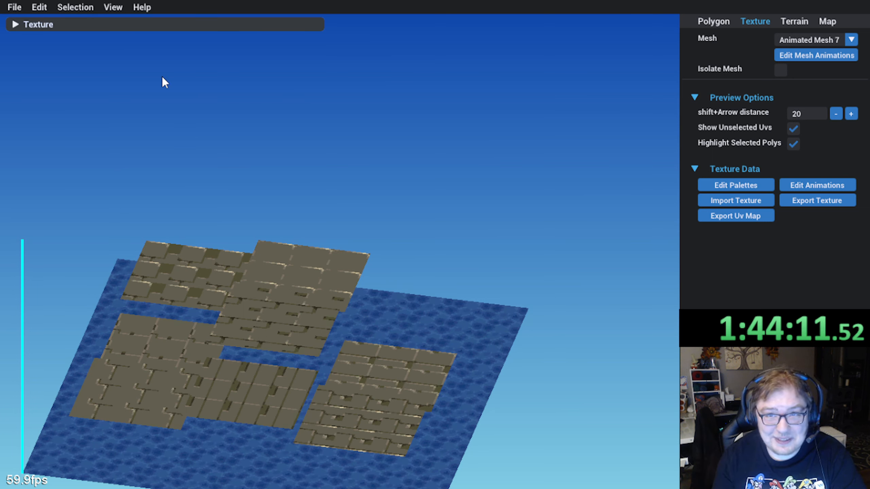
Step: Save the map and look over the platforms from different angles
left_click(23, 11)
left_click(36, 50)
middle_click_drag(291, 300, 245, 342)
middle_click_drag(242, 304, 263, 346)
Step: Reopen Animated Mesh 7's animation settings, stop the playback and inspect the platforms at their unanimated positions
left_click(817, 55)
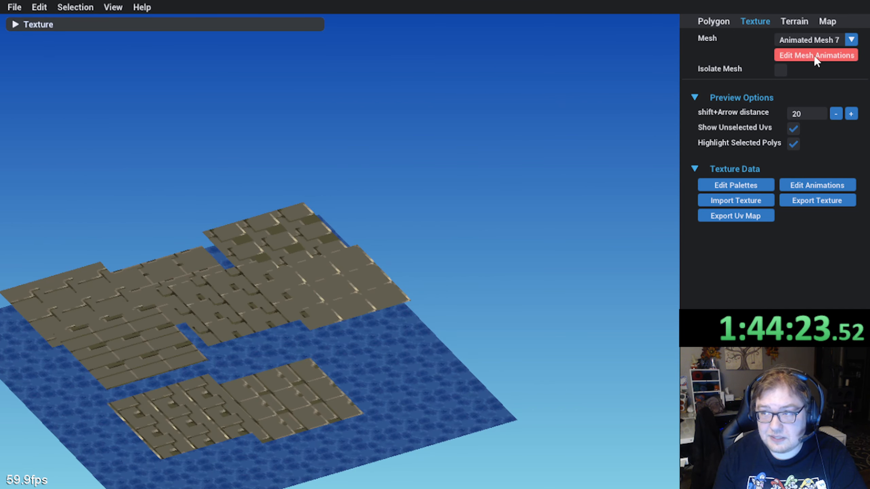
left_click(561, 358)
middle_click_drag(321, 387, 308, 375)
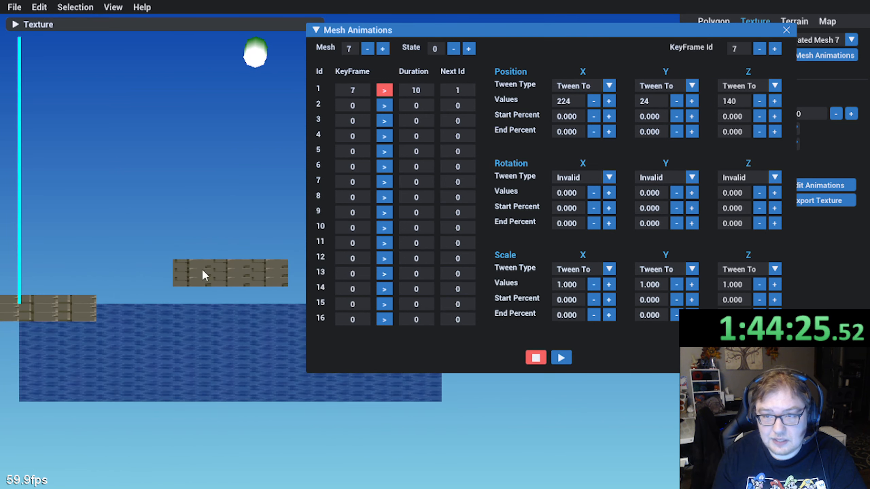
middle_click_drag(171, 360, 201, 398)
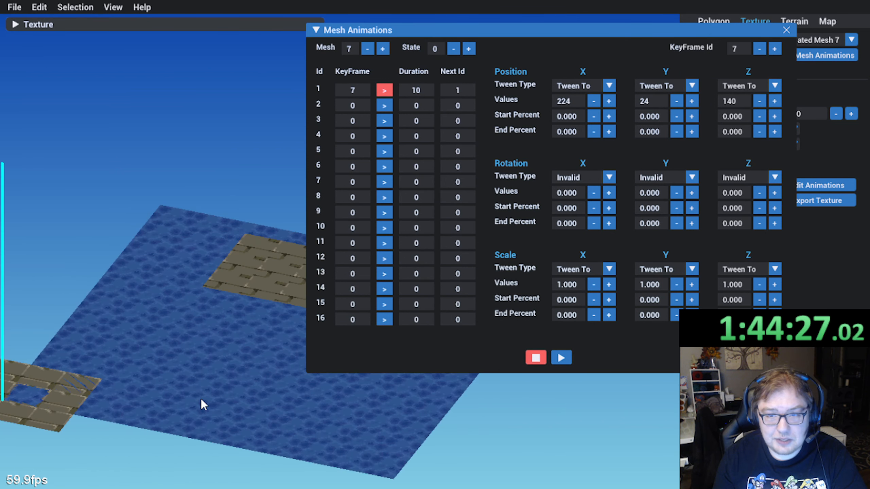
Step: Replay the mesh animations, close their settings and save the map
left_click(561, 358)
left_click(786, 31)
left_click(824, 21)
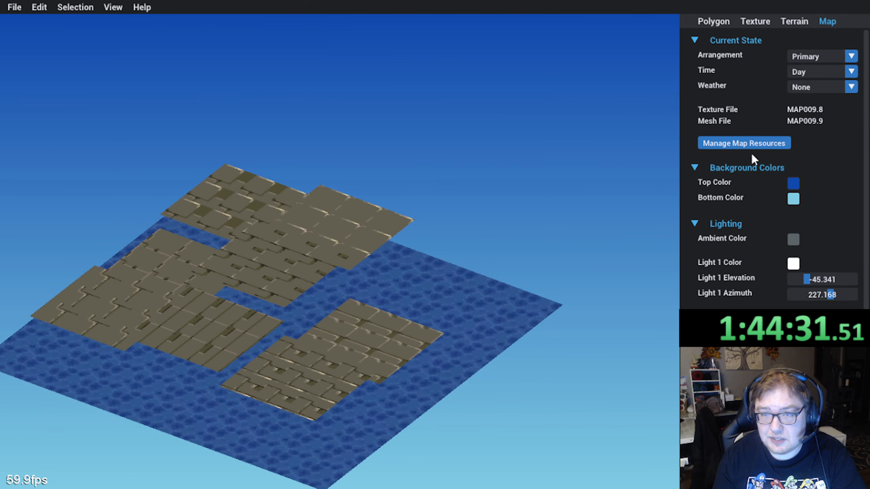
left_click(14, 7)
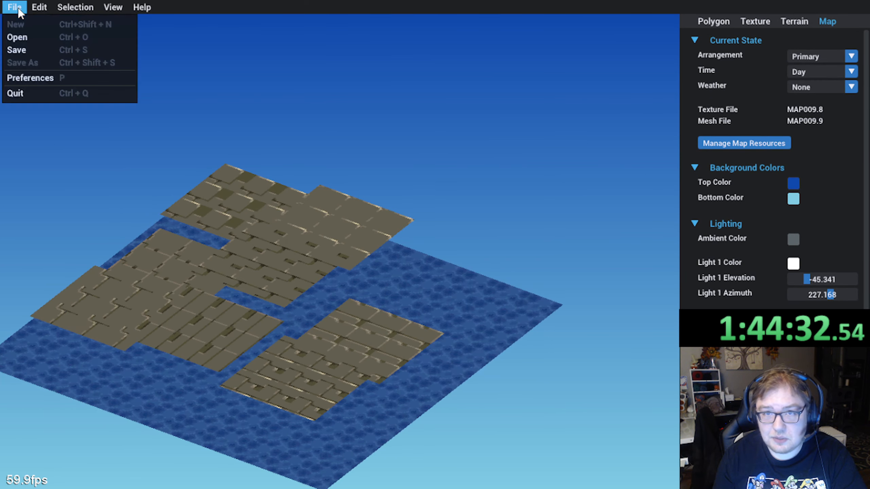
left_click(13, 51)
Step: Review the map's mesh resources for each arrangement, time and weather, and look over the platforms again
left_click(730, 147)
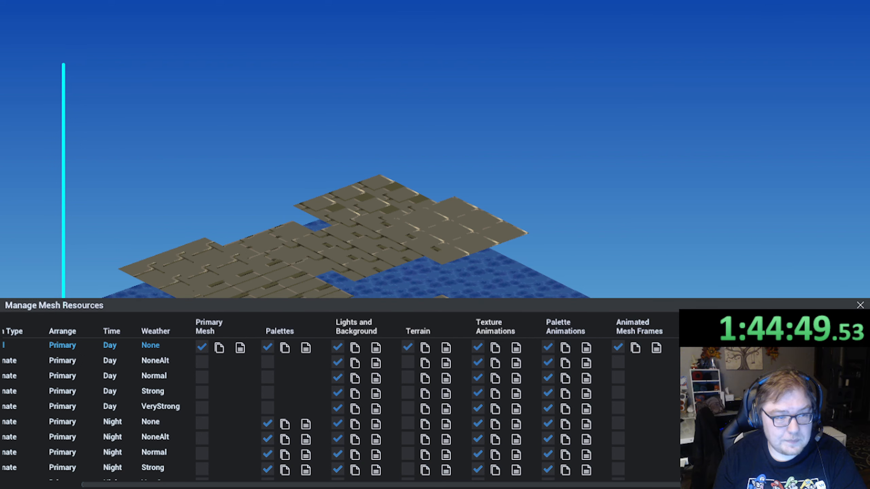
left_click(860, 305)
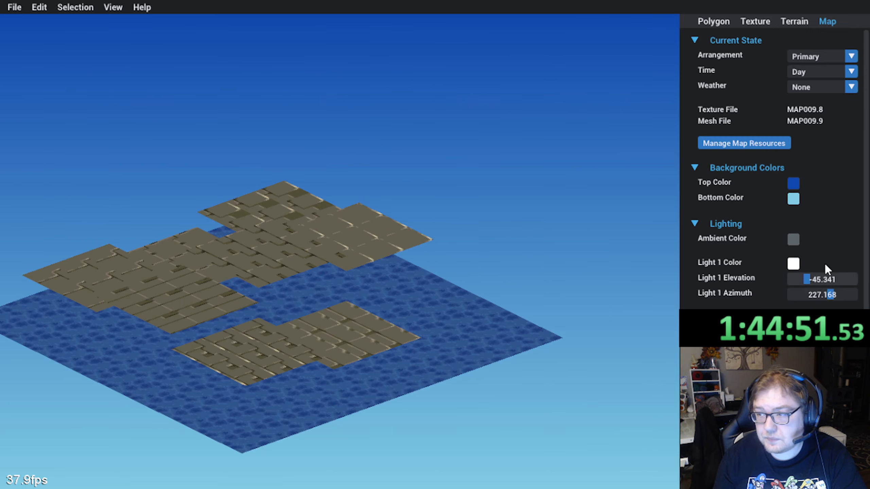
middle_click_drag(445, 202, 325, 260)
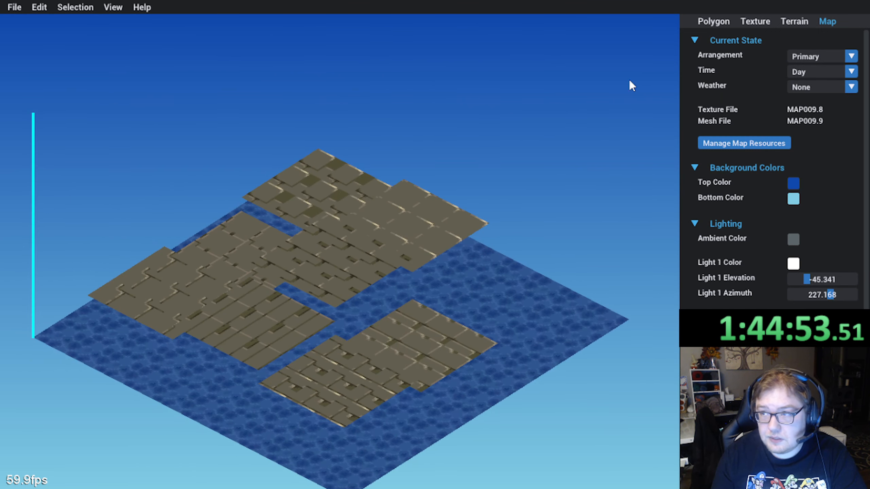
Step: Make Animated Mesh 8 the active mesh and add a textured quad polygon to it
left_click(709, 25)
middle_click_drag(452, 213, 393, 225)
left_click(837, 42)
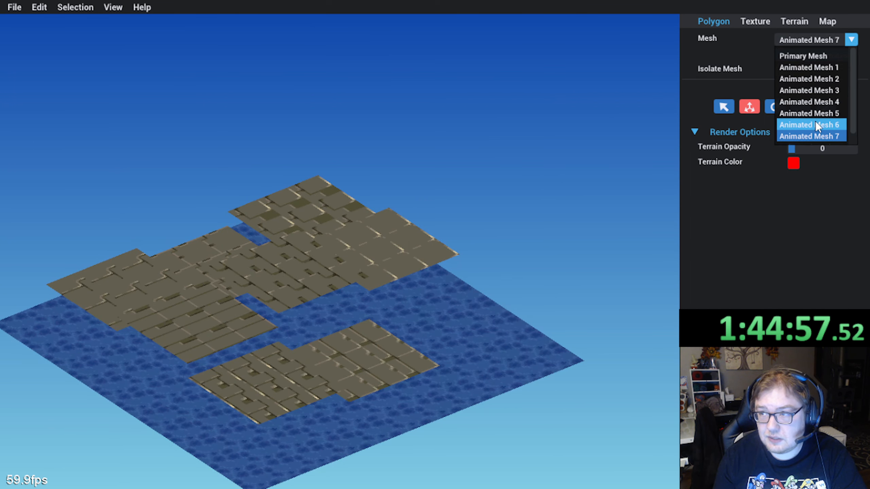
left_click(821, 136)
middle_click_drag(396, 200, 393, 196)
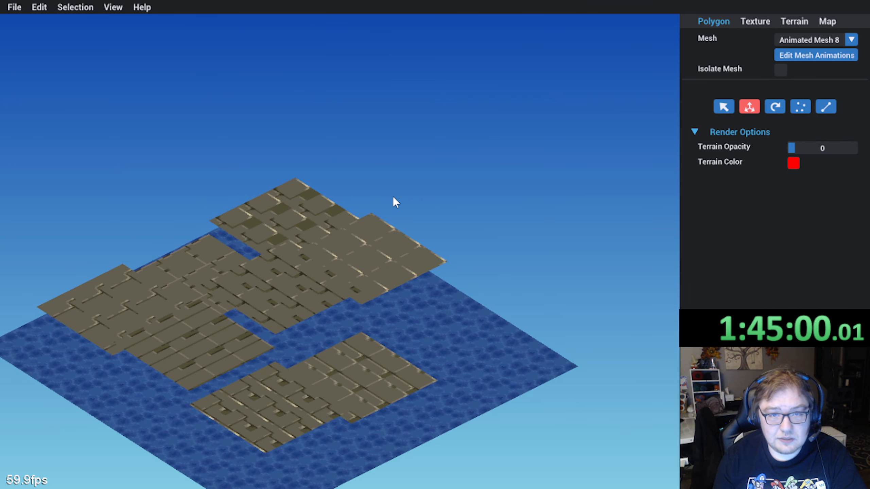
left_click(14, 7)
mouse_move(40, 7)
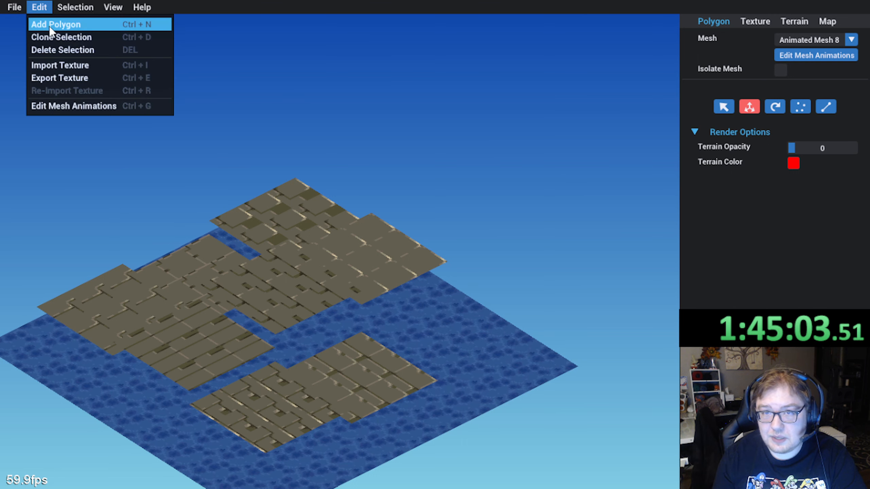
left_click(48, 25)
left_click(108, 104)
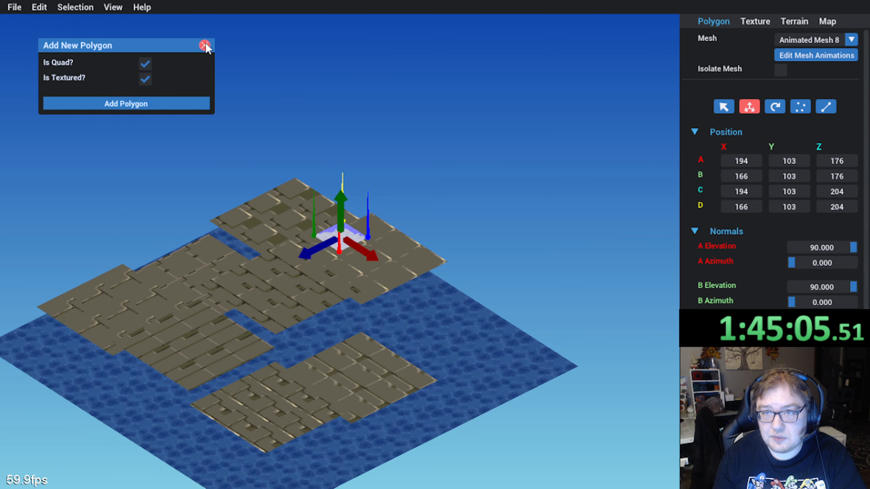
left_click(205, 44)
Step: Save the map and inspect the new polygon's placement above the platforms from several angles
left_click(11, 8)
left_click(23, 50)
mouse_move(162, 221)
middle_mouse_down()
mouse_move(175, 196)
mouse_move(166, 207)
middle_mouse_up()
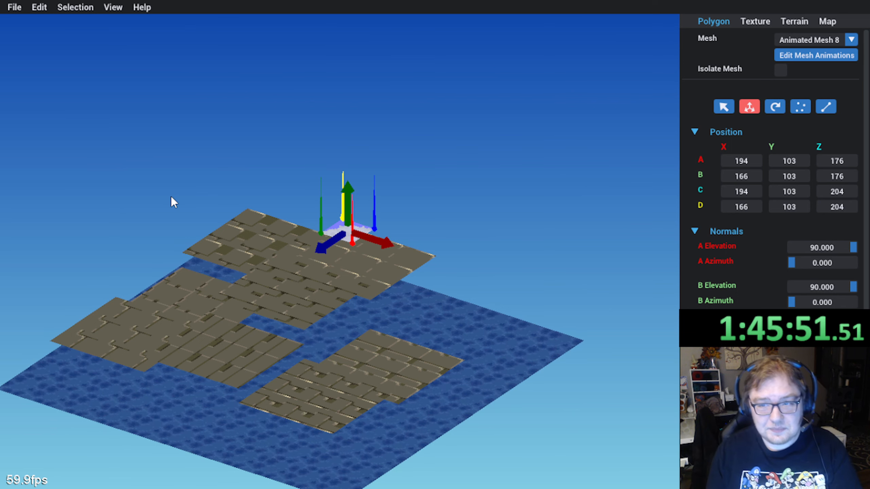
middle_click_drag(446, 273, 357, 239)
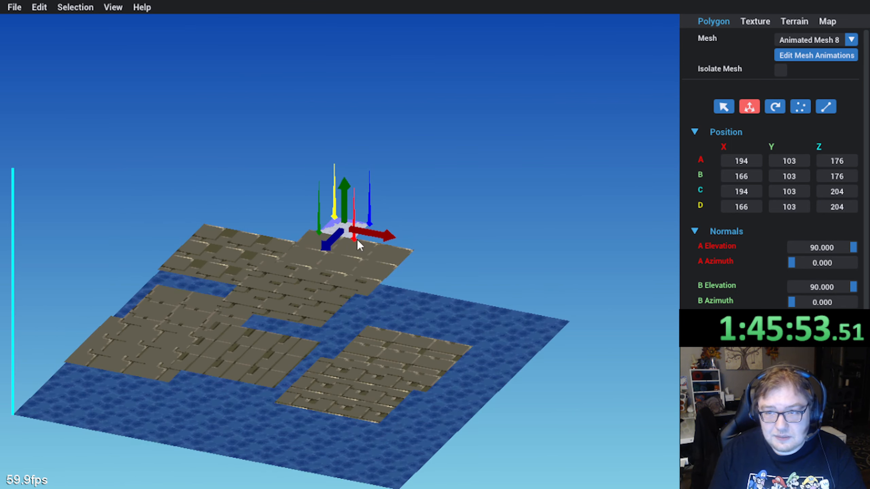
middle_click_drag(439, 199, 352, 222)
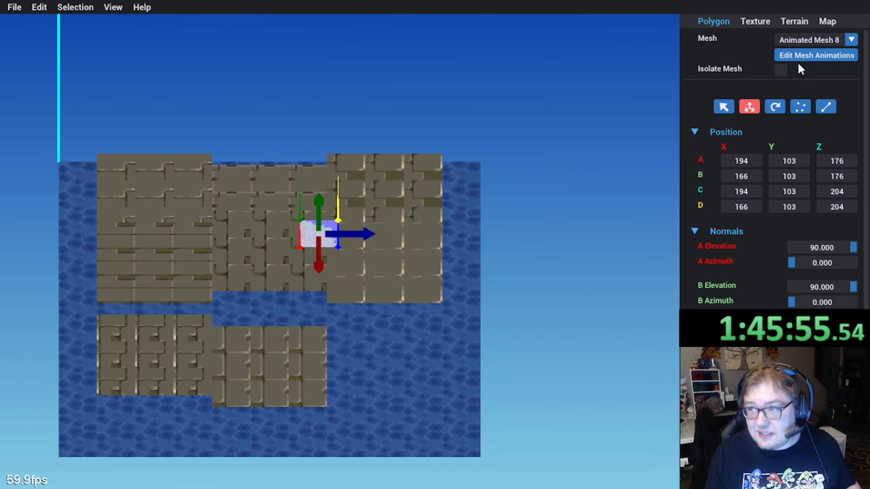
Step: Stop the mesh animations and move the new polygon to Y -3 and Z -20 to 8, at the water's edge
left_click(805, 57)
left_click(533, 359)
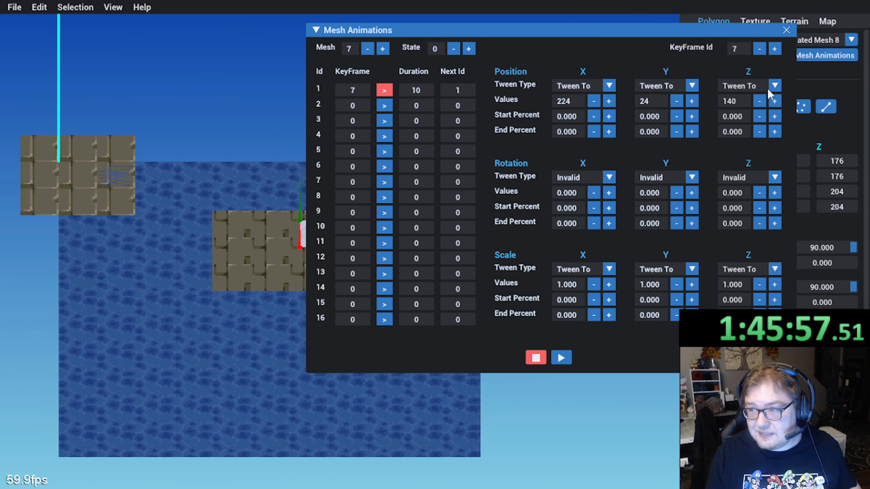
left_click(786, 30)
middle_click_drag(56, 341, 443, 122)
left_click_drag(459, 112, 441, 262)
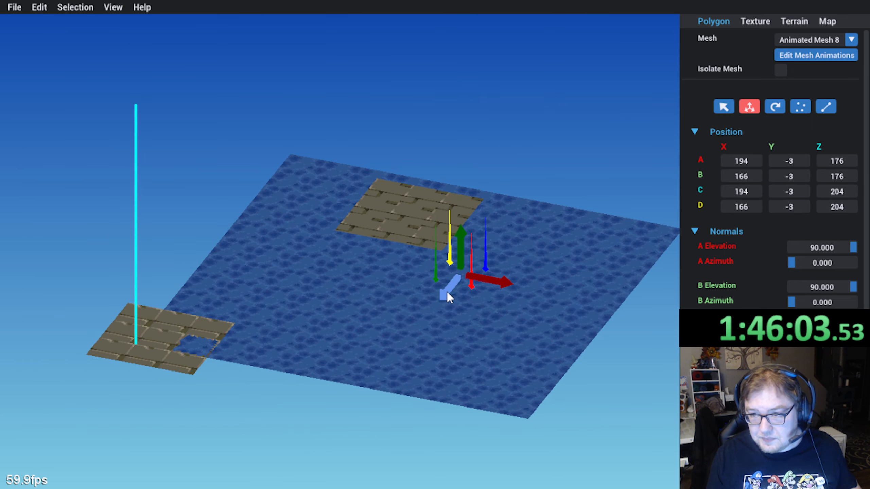
left_click_drag(447, 292, 349, 407)
scroll(347, 402, "up", 2)
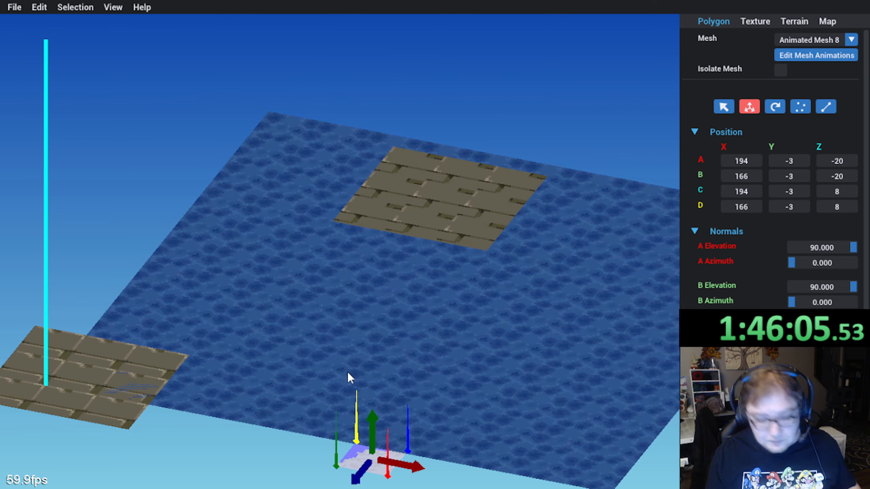
Step: Align the polygon with the water's edge so it spans Z 0 to 28, and raise it to Y 0
key("f")
middle_click_drag(346, 368, 326, 367)
scroll(330, 303, "up", 3)
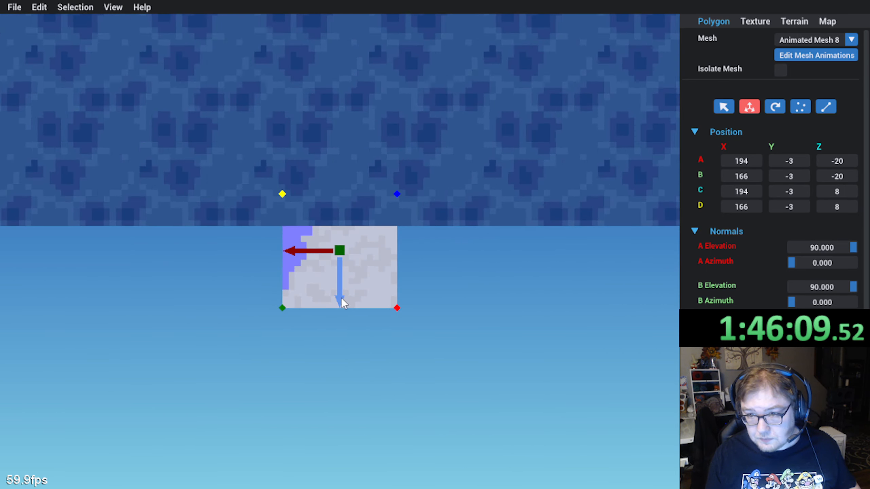
left_click_drag(341, 299, 345, 239)
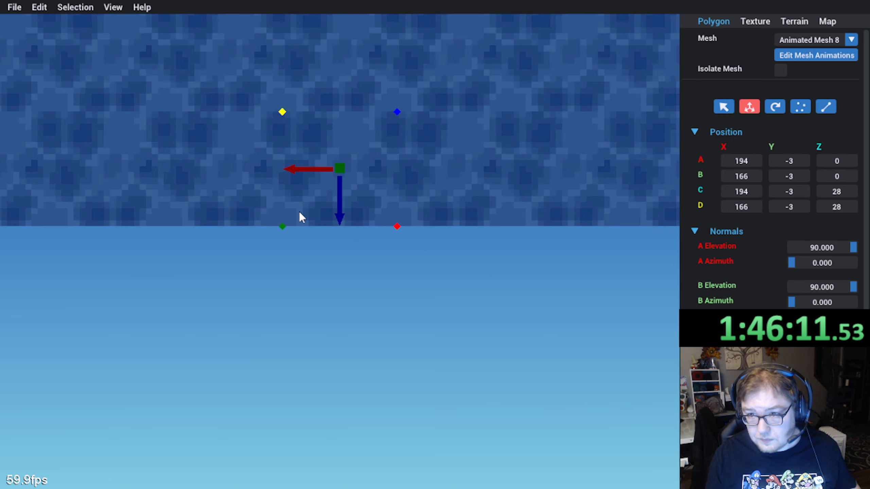
middle_click_drag(299, 213, 342, 234)
left_click_drag(355, 220, 351, 209)
scroll(340, 208, "down", 5)
middle_click_drag(300, 213, 349, 257, "shift")
scroll(301, 268, "down", 2)
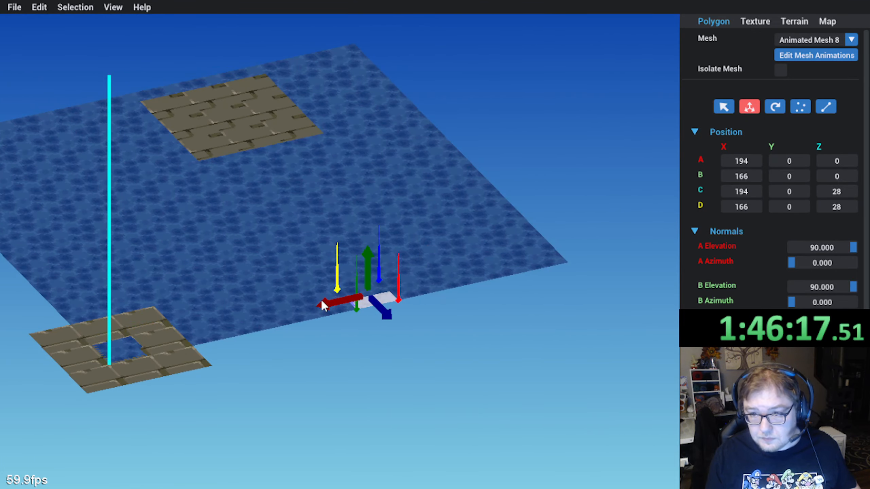
Step: Move the polygon along the X axis to span X 0 to 28, with one corner at the origin
left_click_drag(321, 298, 84, 354)
middle_click_drag(83, 353, 352, 355)
scroll(490, 370, "up", 6)
scroll(345, 312, "up", 2)
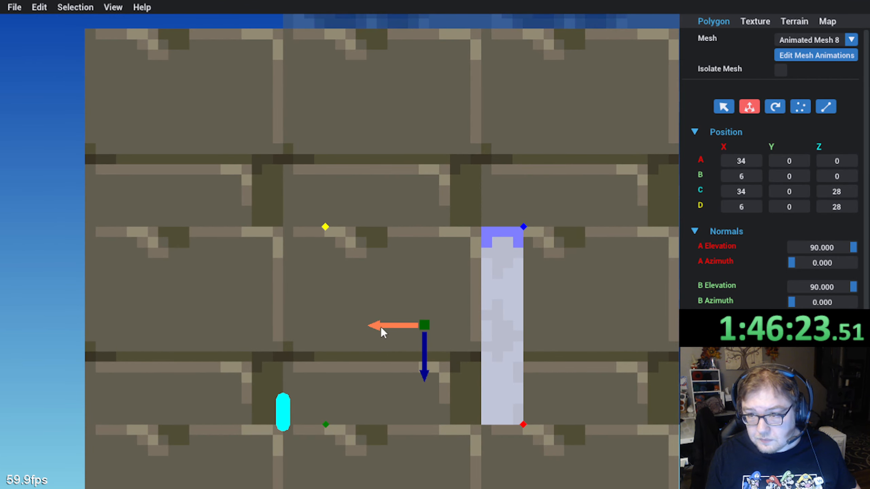
left_click_drag(381, 326, 354, 326)
scroll(355, 325, "down", 3)
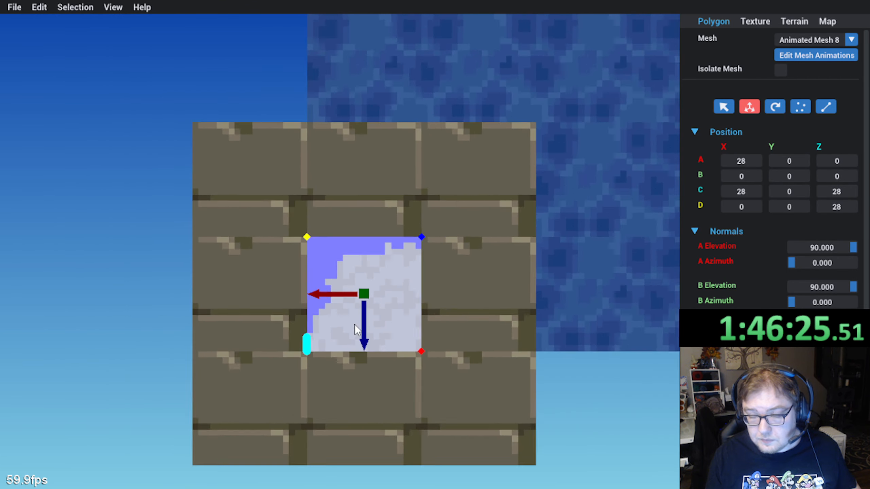
middle_click_drag(355, 325, 306, 250)
mouse_move(314, 249)
middle_mouse_down()
mouse_move(330, 229)
mouse_move(323, 250)
middle_mouse_up()
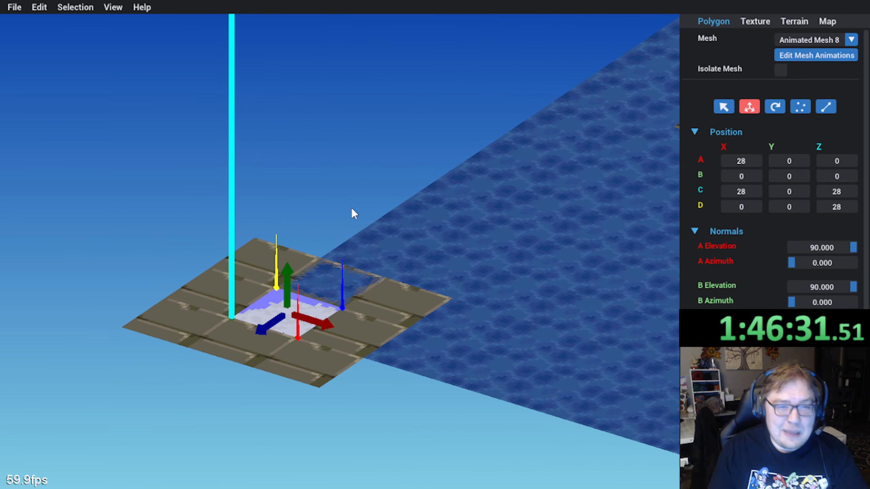
Step: Shift the polygon one tile along Z and X so it spans -28 to 0 on both axes
middle_click_drag(352, 208, 249, 422)
left_click_drag(236, 397, 226, 427)
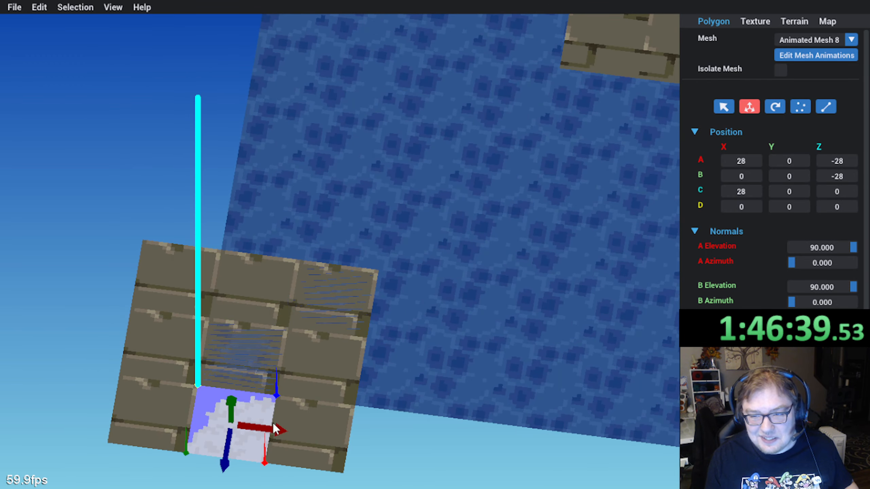
left_click_drag(281, 429, 226, 423)
middle_click_drag(226, 423, 187, 361)
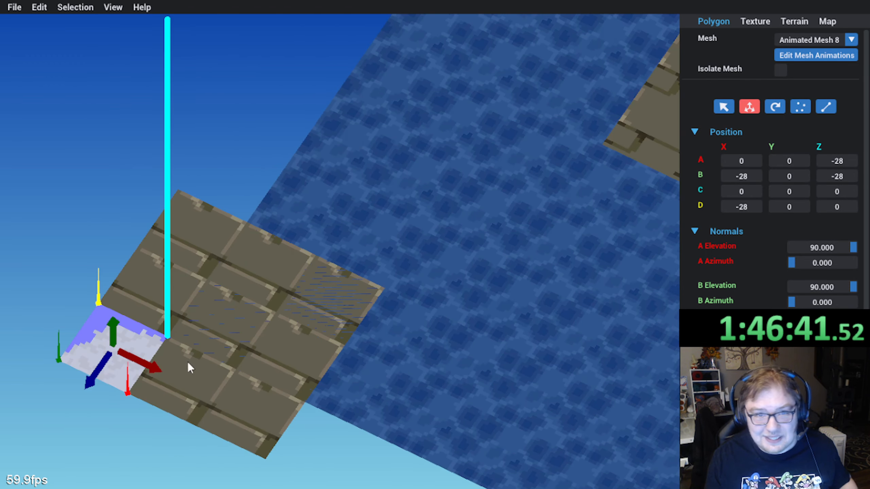
Step: Show the texture sheet and set the polygon's texture palette to 10
left_click(755, 22)
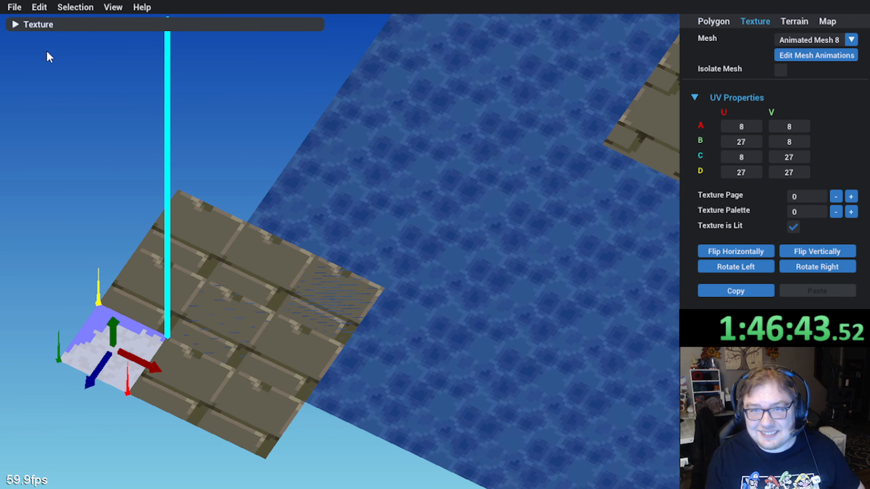
left_click(15, 25)
scroll(401, 276, "down", 5)
middle_click_drag(394, 209, 415, 334)
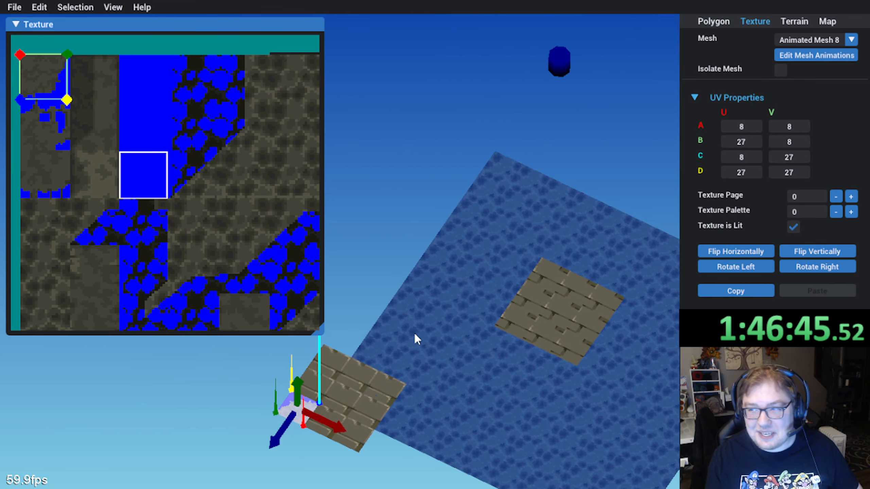
scroll(290, 214, "down", 3)
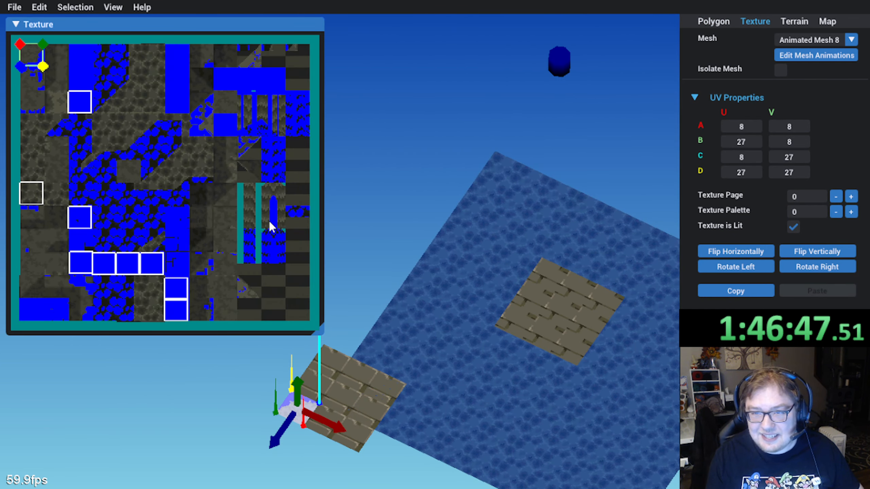
double_click(851, 212)
triple_click(851, 212)
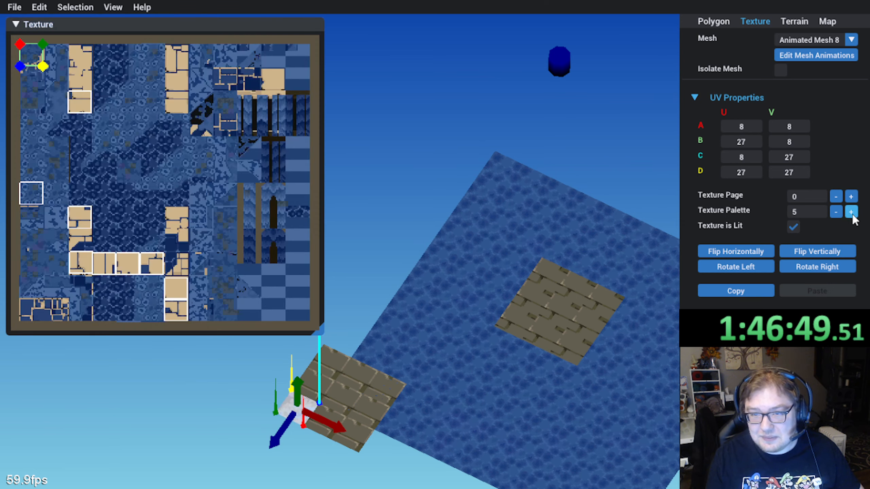
double_click(851, 212)
triple_click(851, 212)
left_click(851, 212)
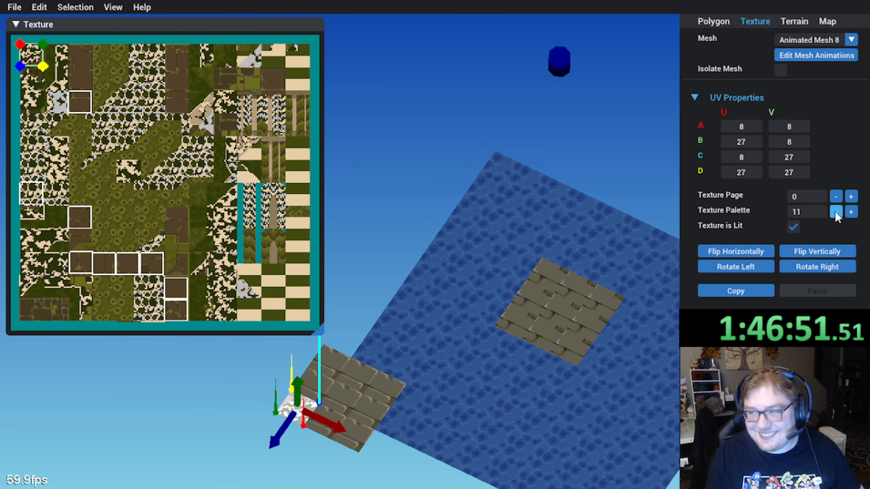
left_click(836, 212)
Step: Place the polygon's UVs over the stone bricks at U 48 to 67 and V 30 to 49, and collapse the texture view
left_click_drag(31, 66, 92, 105)
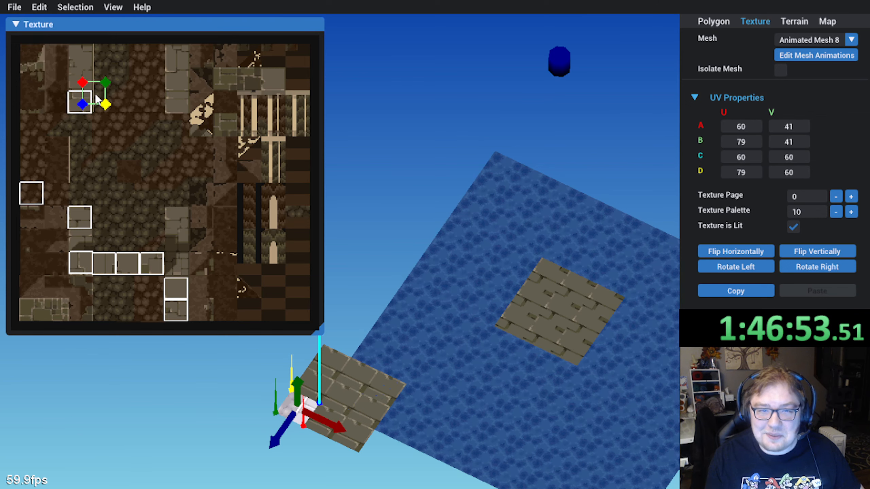
scroll(168, 194, "up", 5)
middle_click_drag(153, 188, 214, 283)
left_click_drag(213, 282, 152, 229)
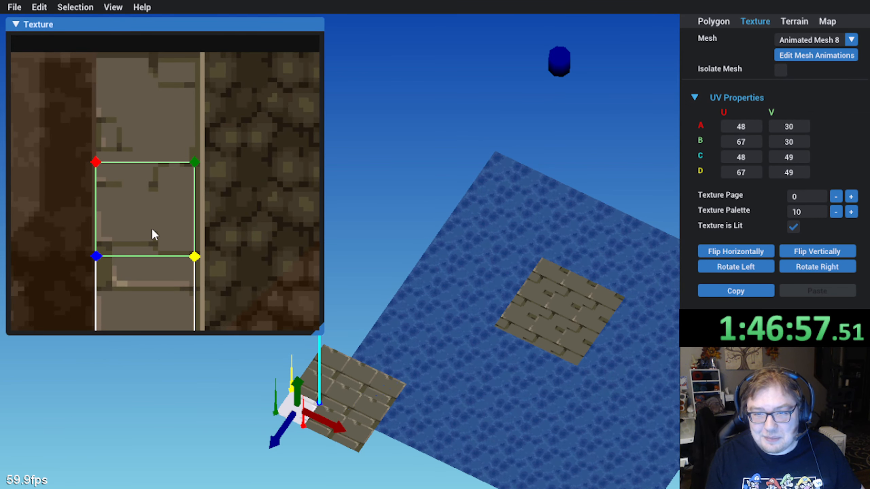
scroll(225, 264, "down", 3)
middle_click_drag(462, 352, 374, 303)
left_click(15, 24)
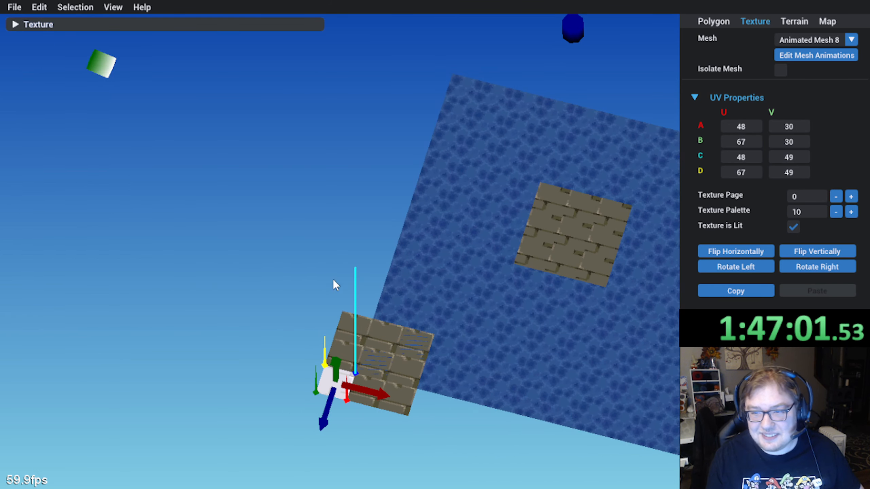
Step: Clone the stone polygon twice along Z to form a column of three tiles from Z -28 to 56
left_click(709, 23)
scroll(523, 223, "up", 4)
middle_click_drag(464, 320, 350, 256)
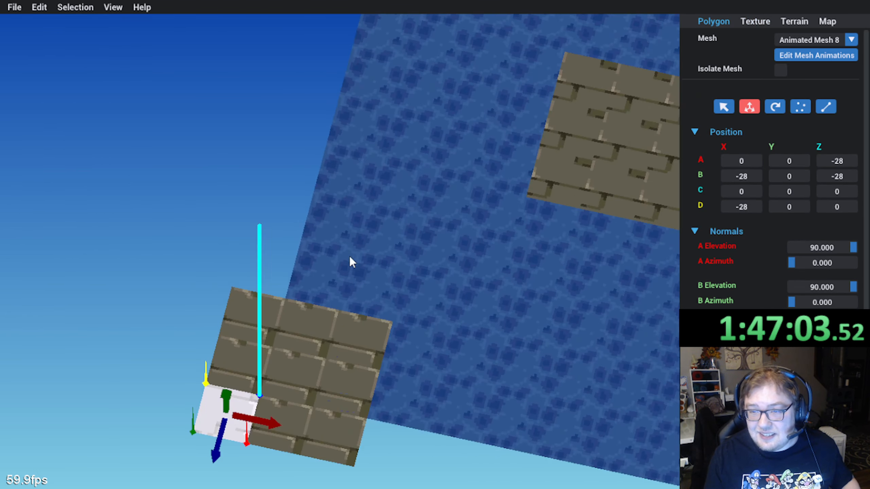
middle_click_drag(305, 361, 315, 305)
scroll(226, 401, "up", 3)
middle_click_drag(233, 389, 308, 301)
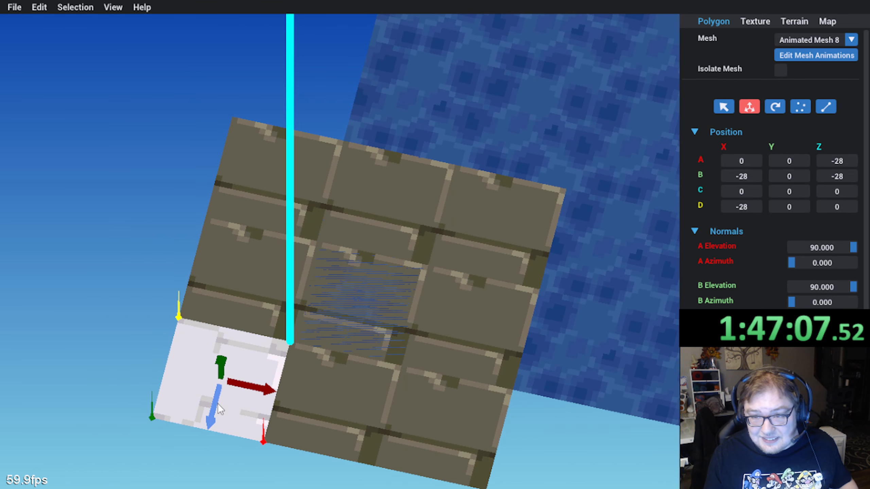
left_click_drag(218, 404, 229, 370, "shift")
left_click_drag(246, 296, 247, 287, "shift")
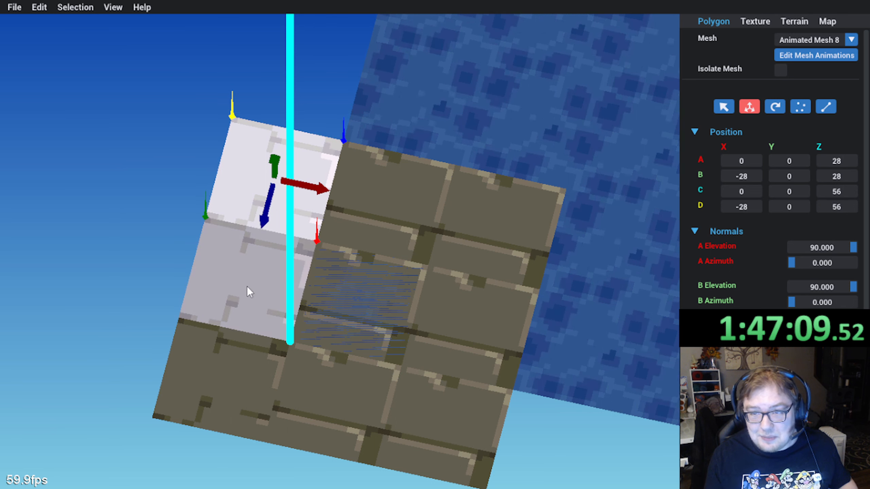
Step: Select all three tiles of the column and clone them along X to span X 0 to 28
left_click(246, 288, "shift")
left_click(234, 341, "shift")
left_click_drag(299, 291, 359, 311, "shift")
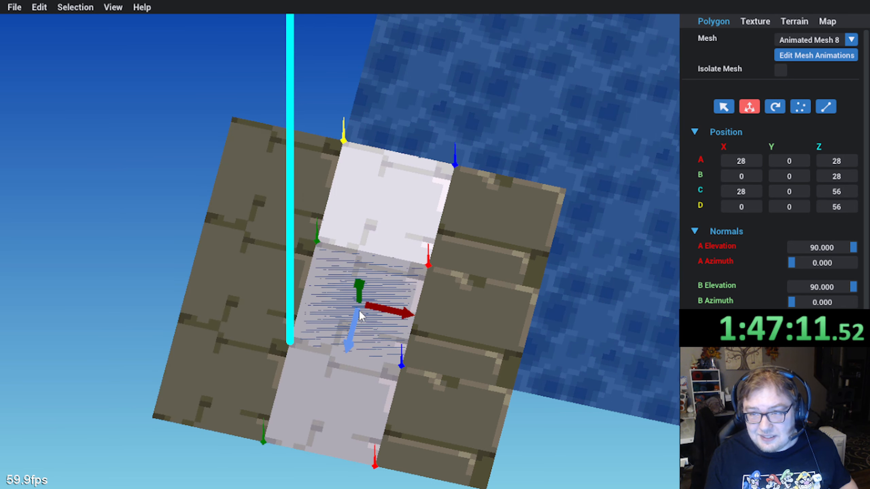
Step: Clone the selected column of three stone tiles once more along X to complete the three-by-three platform, and deselect it
left_click_drag(412, 315, 471, 330, "shift")
scroll(445, 344, "down", 5)
middle_click_drag(438, 347, 286, 416)
middle_click_drag(286, 416, 291, 358)
left_click(279, 387)
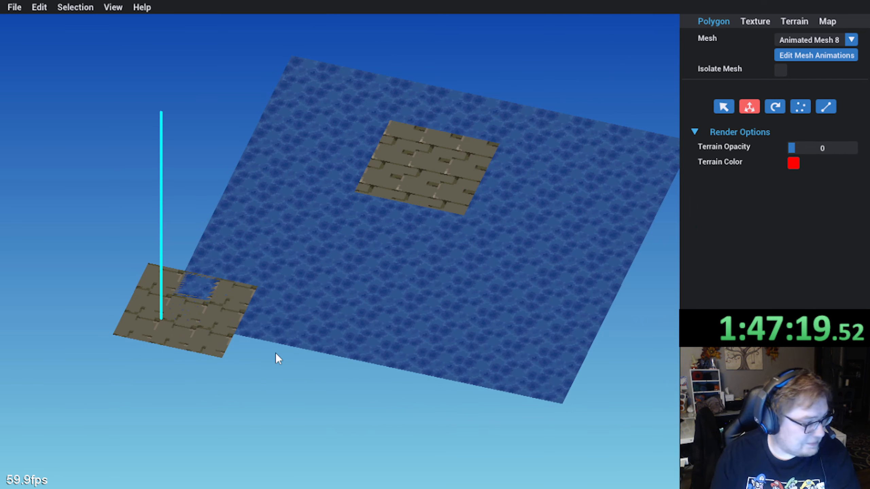
middle_click_drag(374, 330, 330, 335)
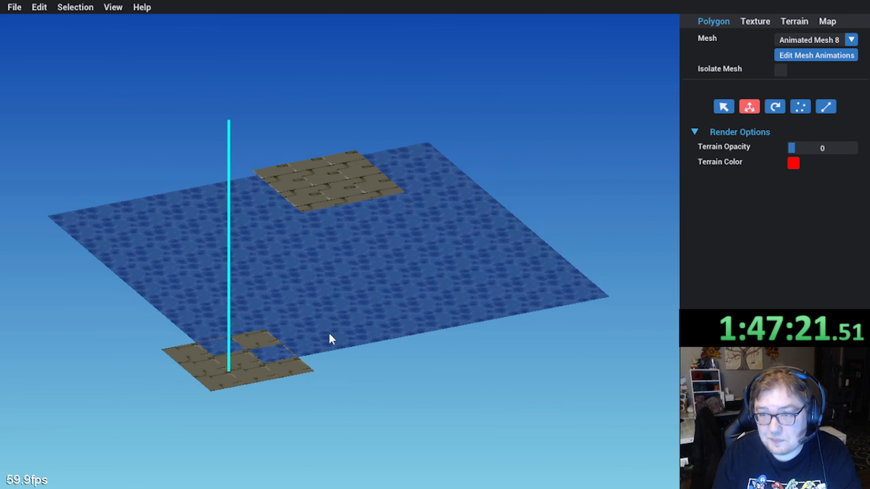
Step: Open the mesh animations for mesh 8 and set its first entry to keyframe 8, duration 10 and next id 1
left_click(817, 55)
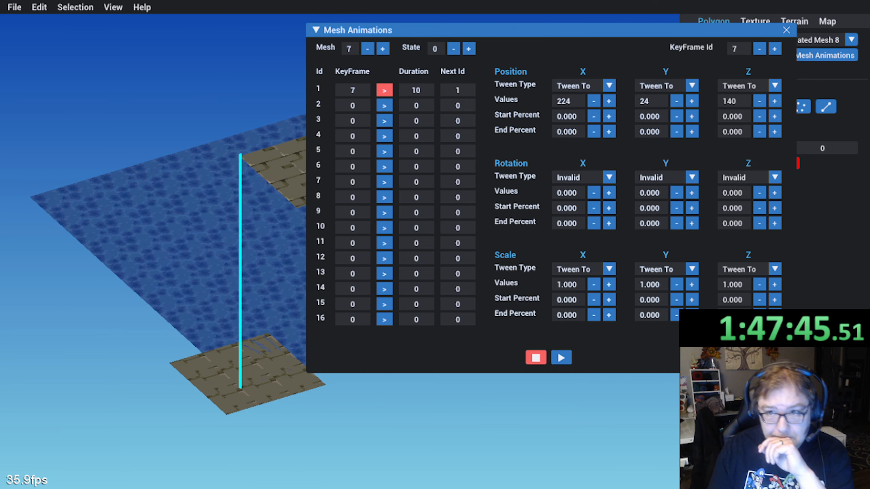
middle_click_drag(224, 233, 154, 267)
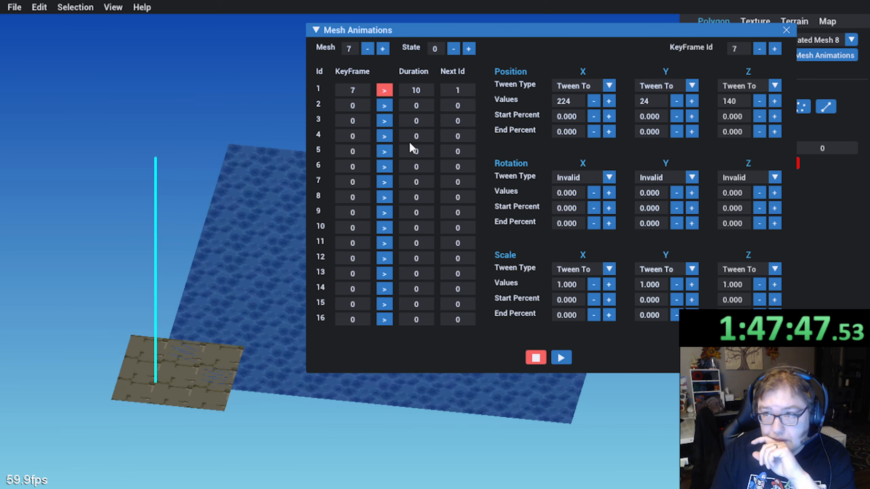
left_click(775, 49)
left_click(382, 49)
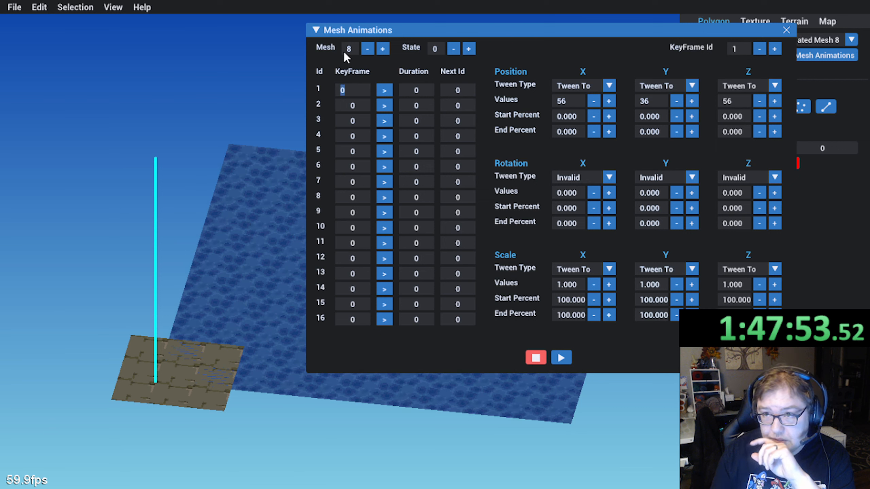
type("8")
key("Return")
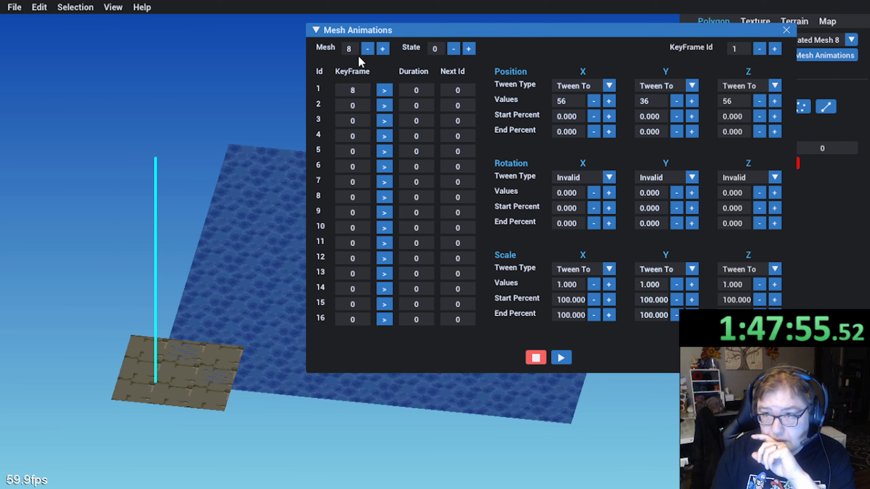
type("10")
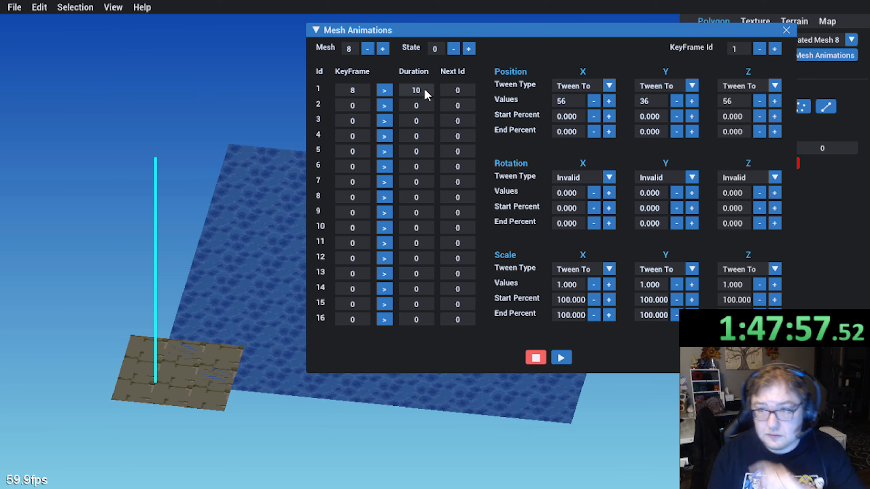
key("Return")
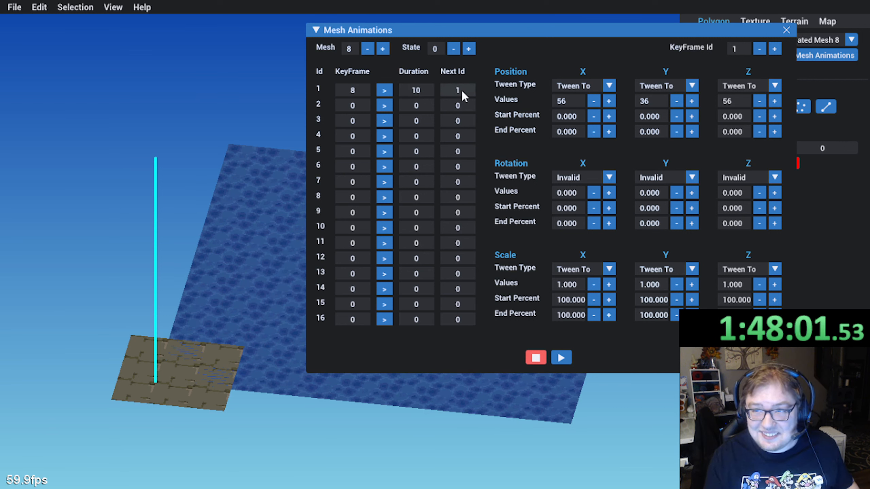
Step: Go to keyframe 8 and set its position tween type to Tween To on X, Y and Z
left_click(775, 49)
left_click(774, 49)
left_click(775, 49)
left_click(775, 49)
left_click(775, 49)
left_click(774, 48)
left_click(774, 49)
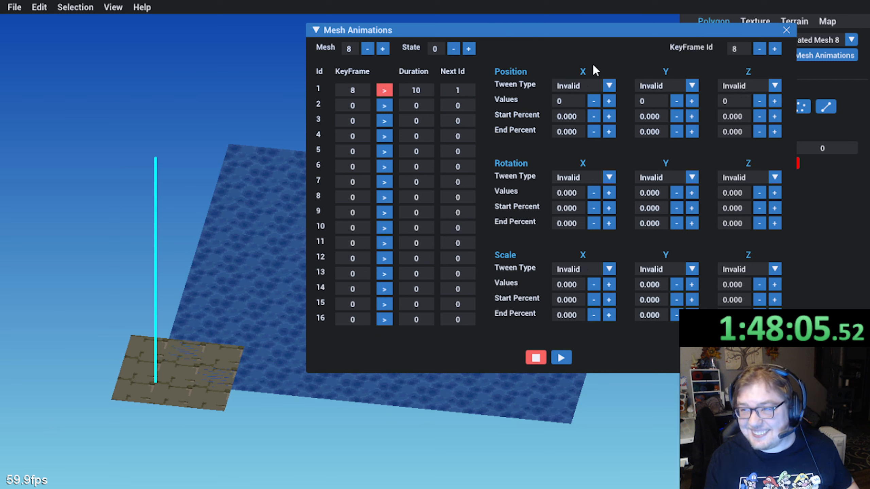
left_click(591, 85)
left_click(596, 103)
left_click(682, 86)
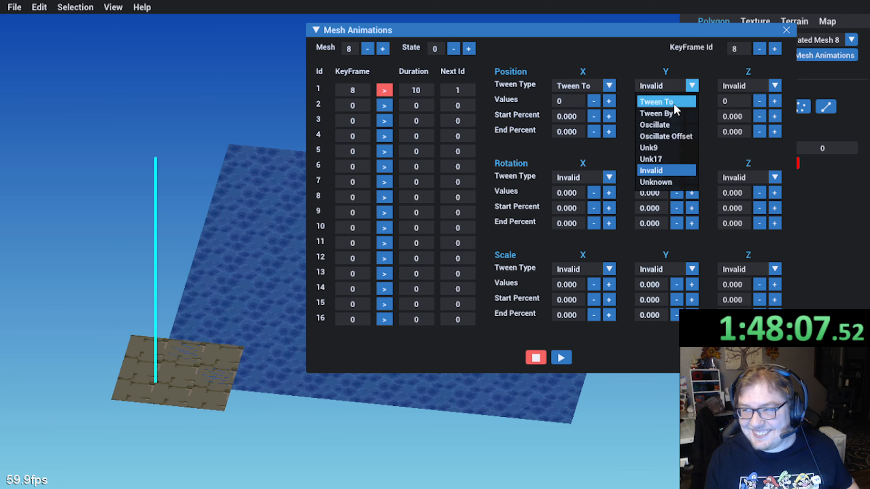
left_click(674, 102)
left_click(751, 85)
left_click(741, 102)
Step: Set keyframe 8's scale tween type to Tween To on X, Y and Z
left_click(582, 270)
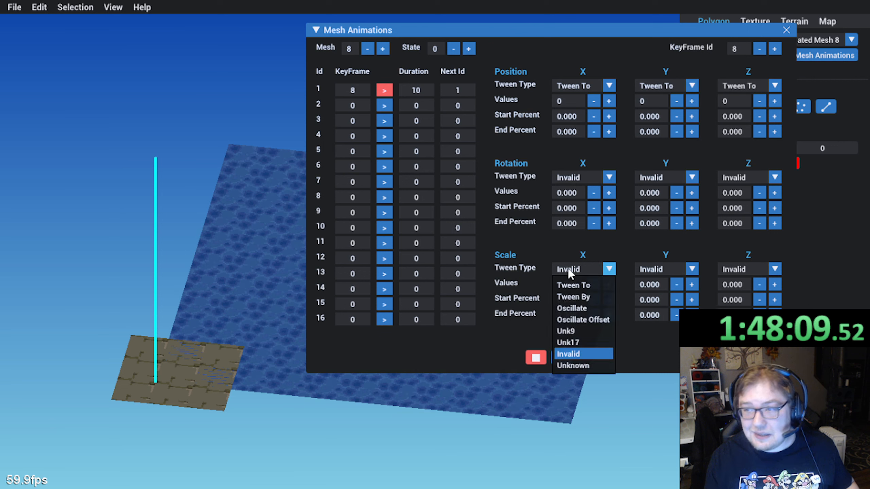
left_click(579, 284)
left_click(653, 271)
left_click(669, 283)
left_click(734, 269)
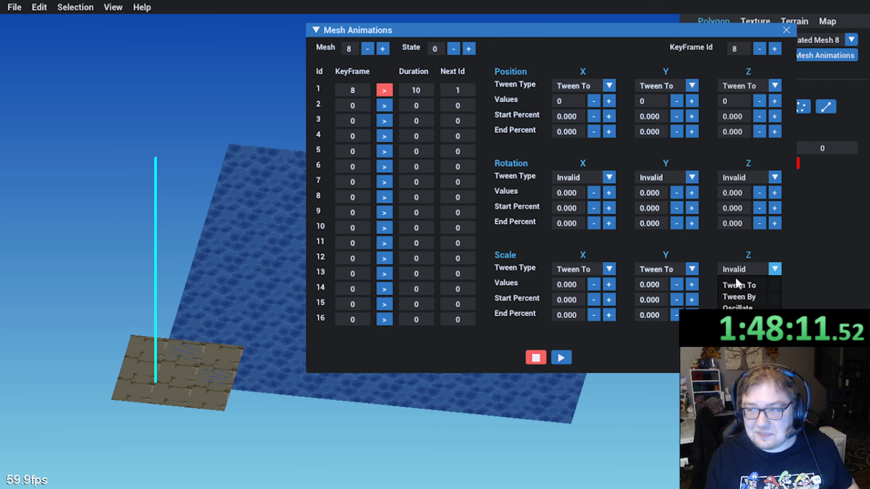
left_click(734, 291)
left_click(733, 270)
left_click(737, 284)
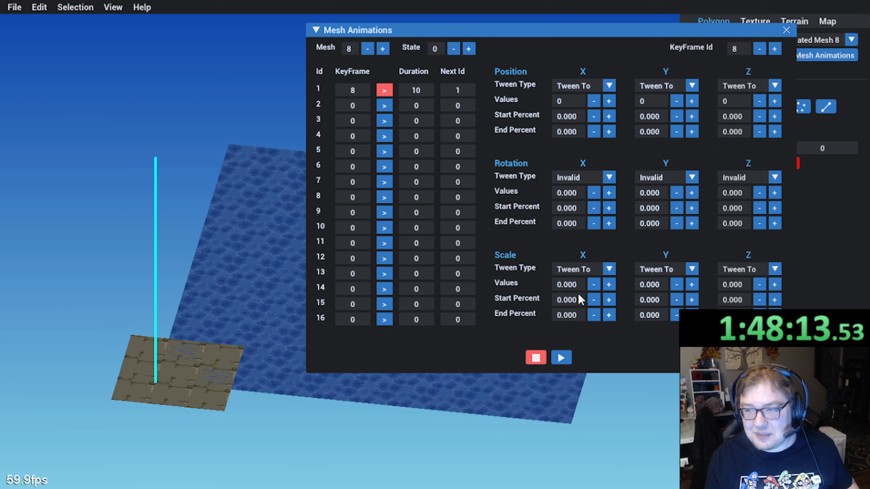
Step: Set keyframe 8's scale values to 1 on X, Y and Z
left_click(573, 288)
type("1")
key("Tab")
type("1")
key("Tab")
type("1")
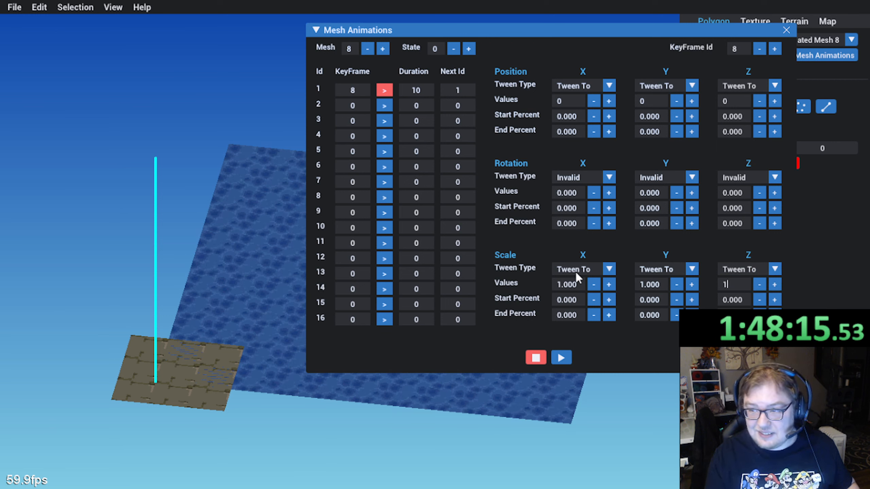
Step: Play the mesh animations so the platforms are previewed at their keyframed positions over the water
left_click(565, 102)
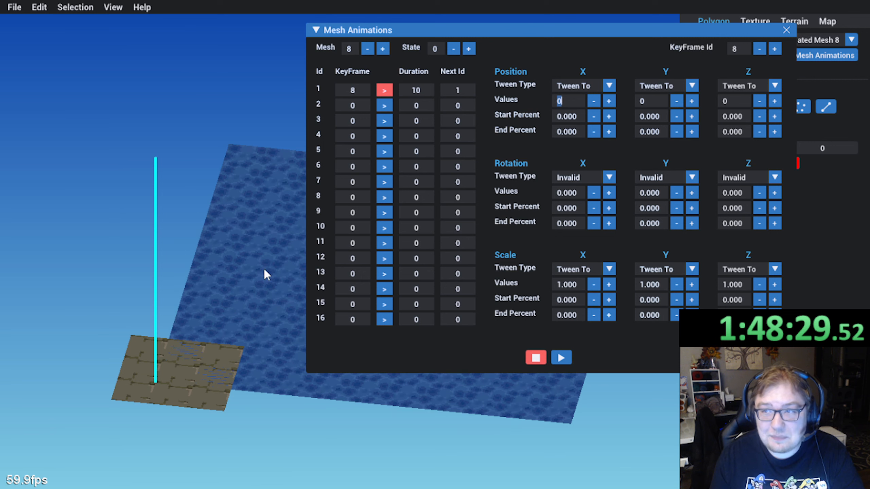
left_click_drag(204, 215, 195, 261)
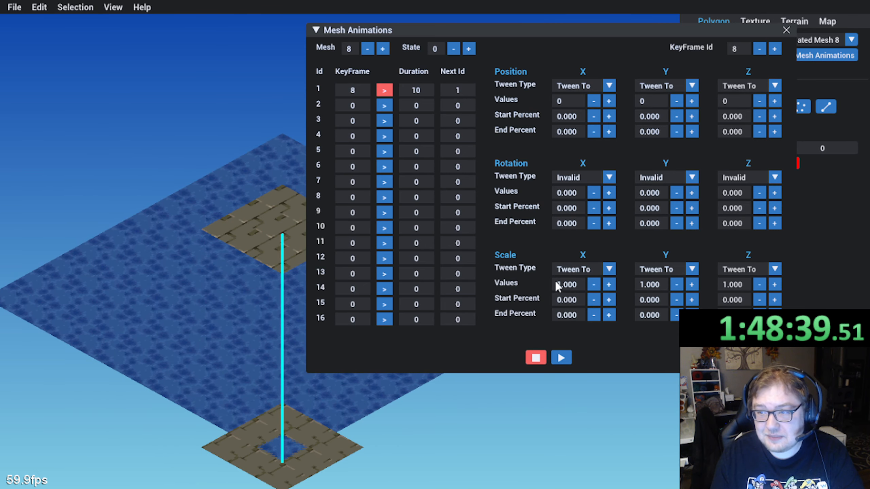
left_click(563, 359)
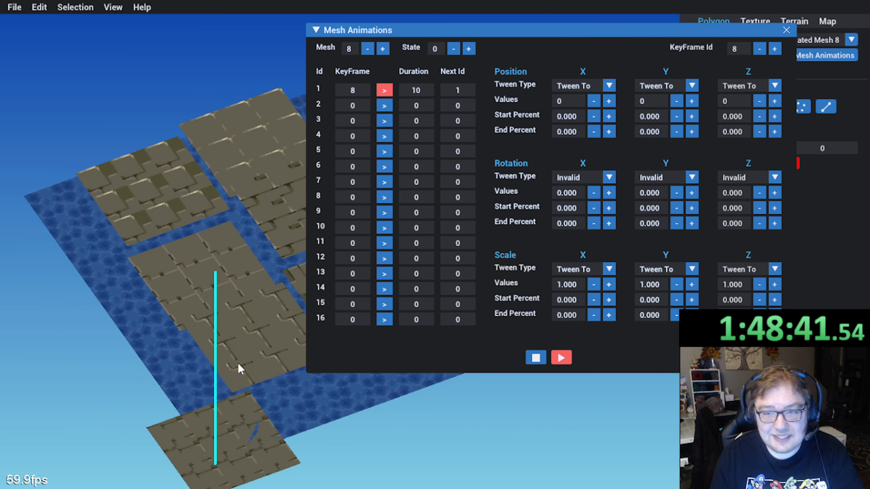
middle_click_drag(238, 363, 191, 376)
scroll(192, 376, "down", 3)
middle_click_drag(342, 390, 98, 330)
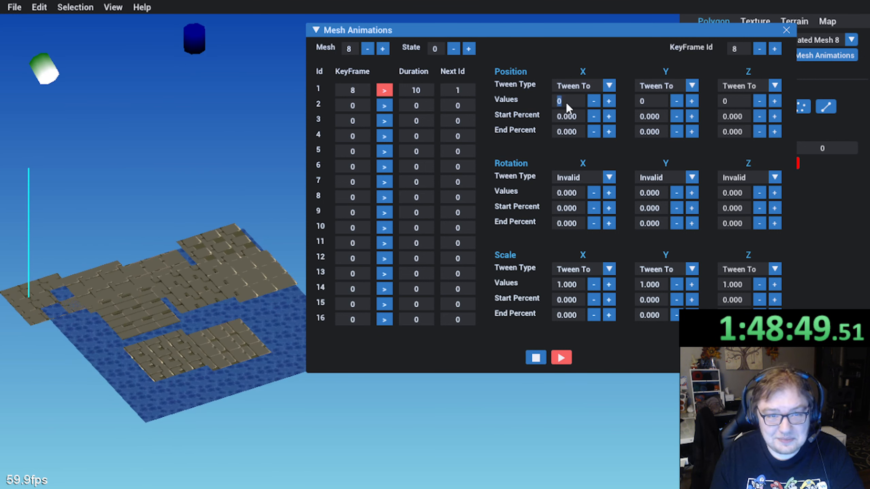
Step: Set keyframe 8's position to X 240 and Z 240, and reduce Z to 212
type("240")
key("Return")
middle_click_drag(229, 240, 273, 401)
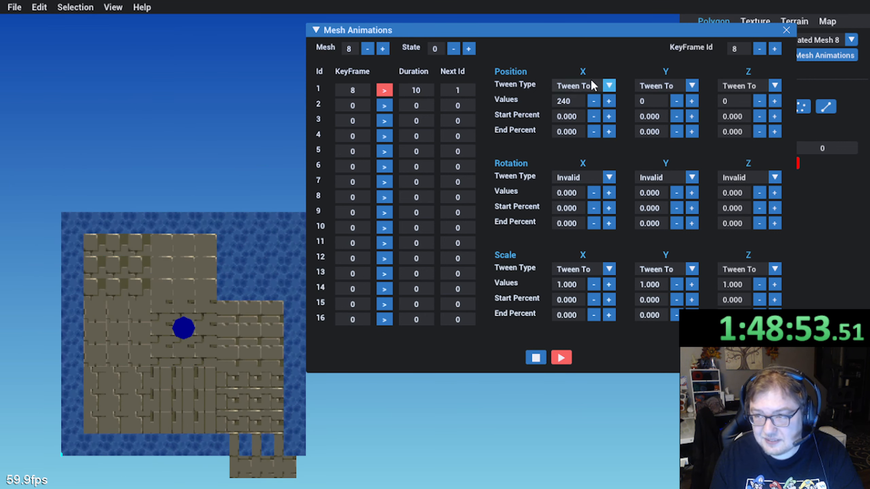
type("240")
key("Return")
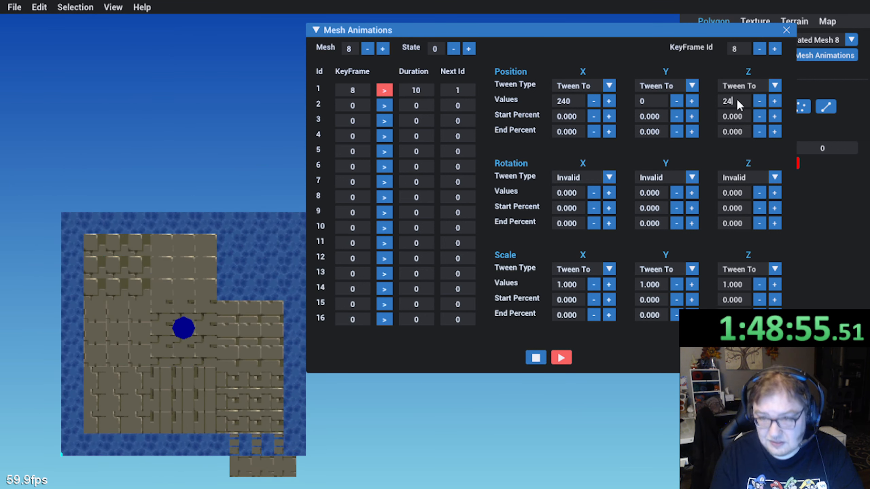
left_click(737, 98)
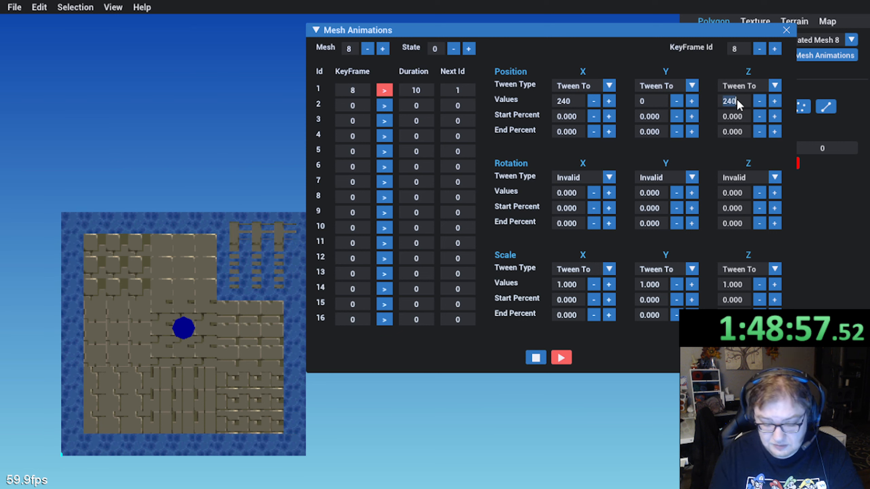
type("212")
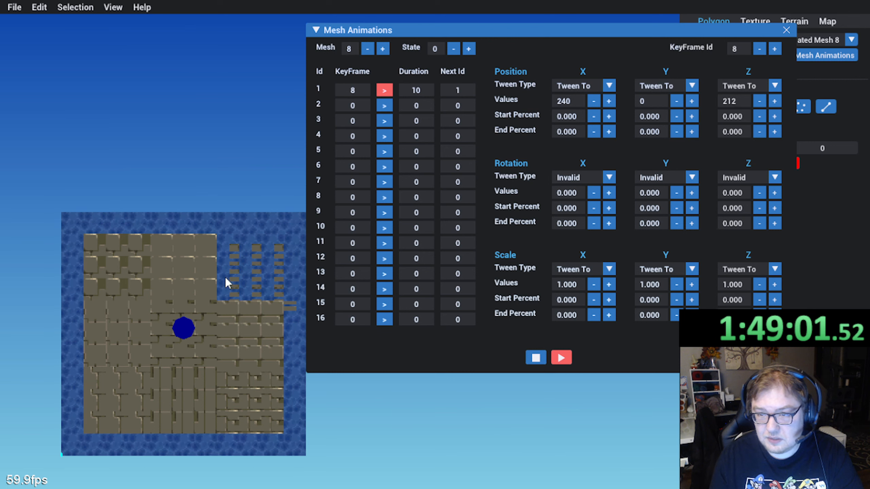
left_click_drag(416, 439, 164, 385)
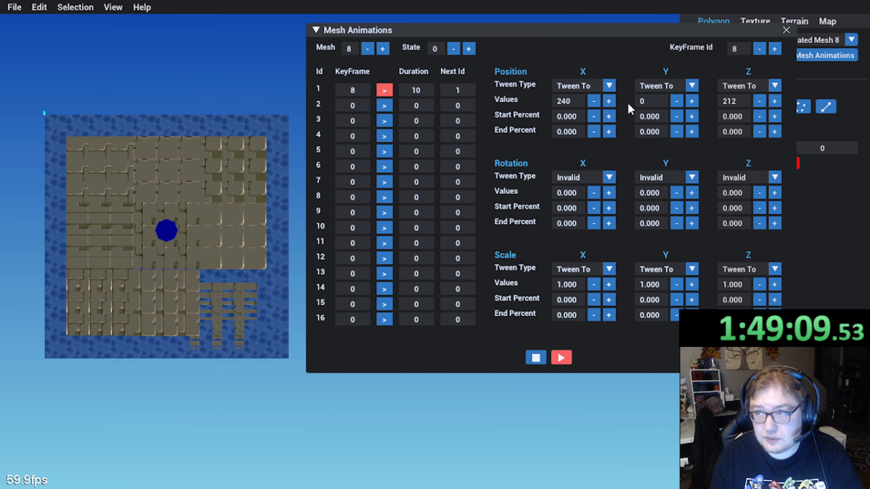
Step: Examine the position values of keyframes 3 to 7 for reference and return to keyframe 8
left_click(759, 49)
left_click(759, 48)
left_click(759, 49)
left_click(759, 49)
left_click(759, 49)
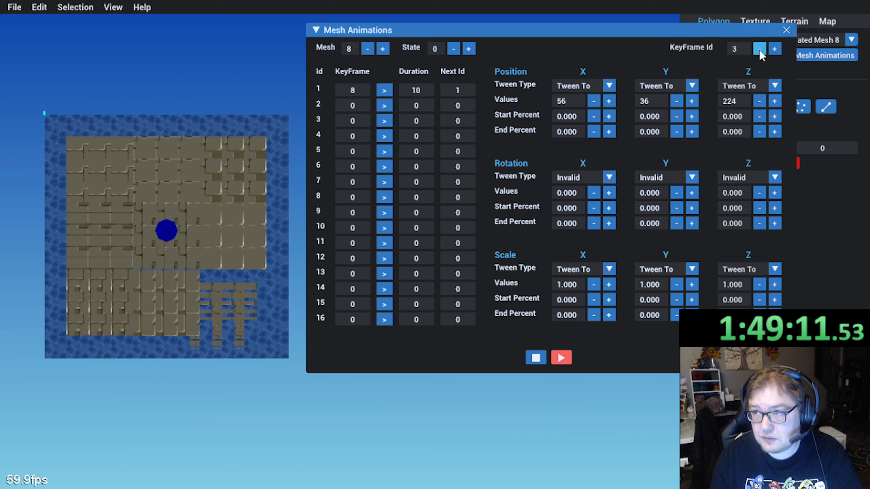
left_click(775, 49)
left_click(774, 49)
left_click(774, 49)
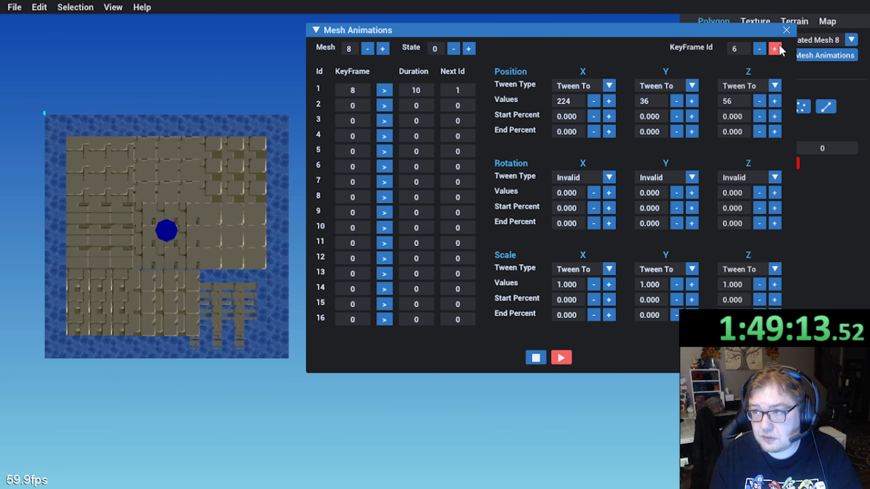
left_click(775, 49)
left_click(775, 49)
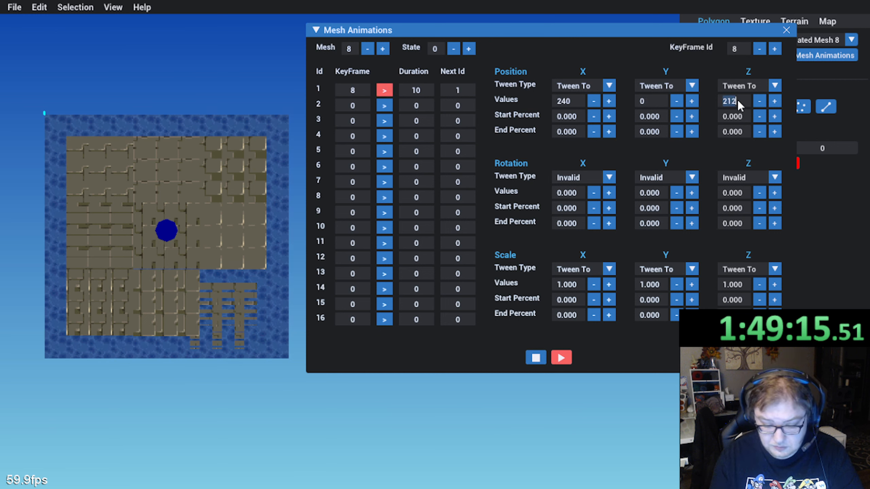
Step: Set keyframe 8's position Z to 224 and Y to 36
type("224")
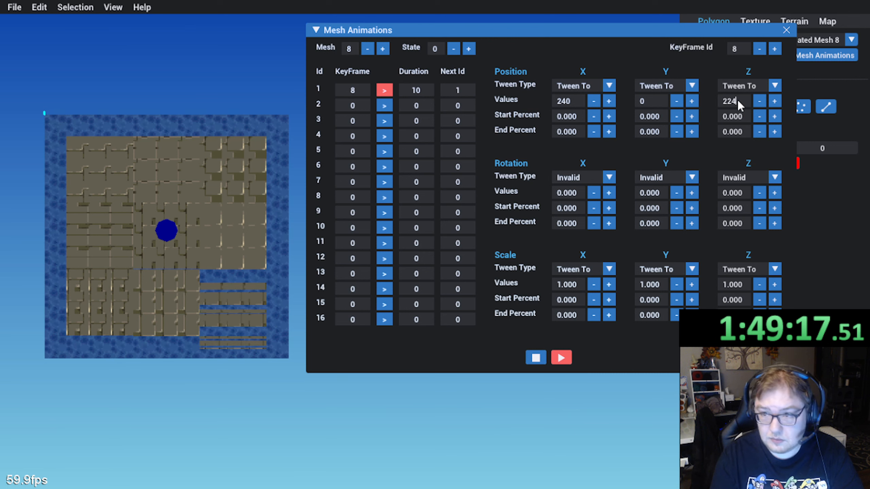
mouse_move(197, 333)
middle_mouse_down()
mouse_move(215, 338)
mouse_move(168, 288)
mouse_move(228, 353)
mouse_move(244, 395)
mouse_move(184, 328)
middle_mouse_up()
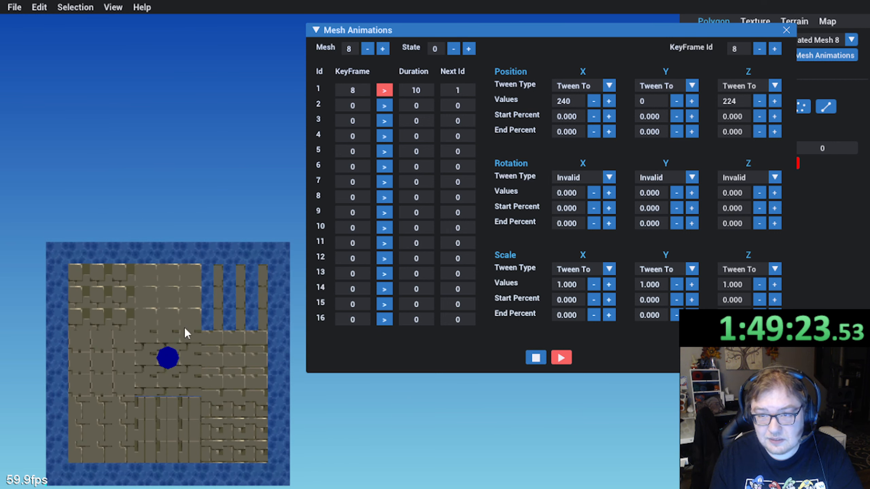
scroll(209, 297, "up", 4)
middle_click_drag(209, 297, 231, 324)
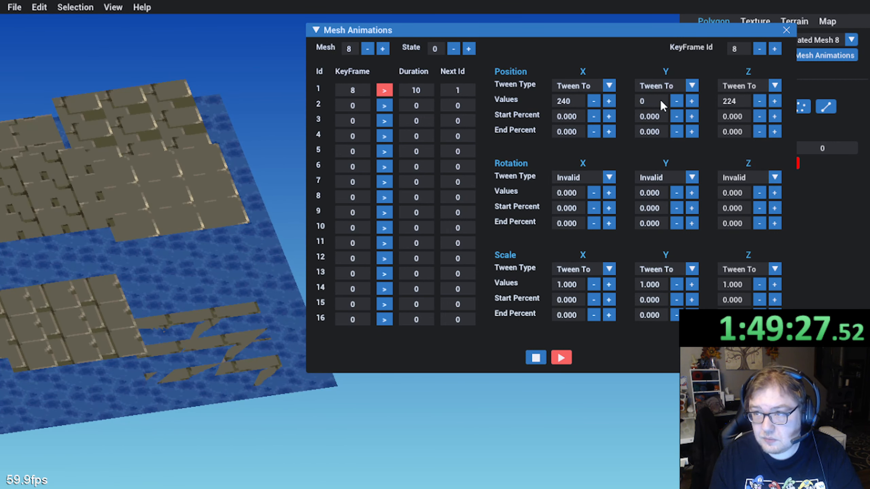
left_click(648, 102)
type("36")
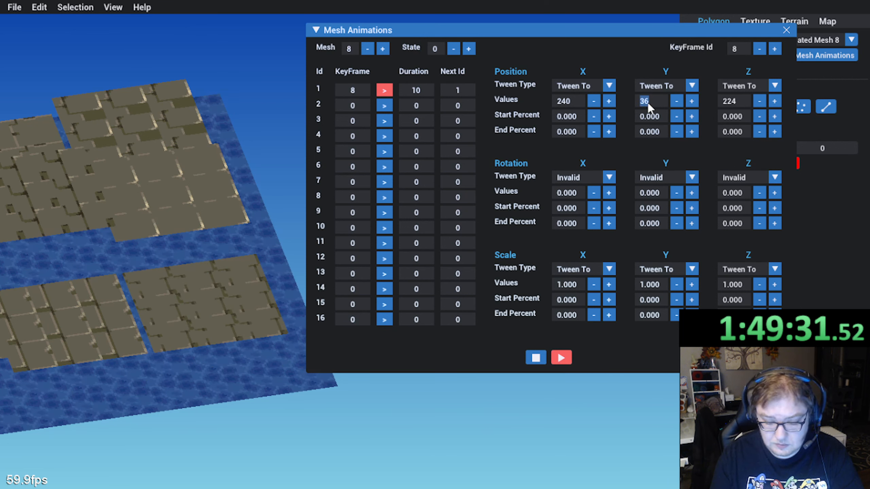
left_click(248, 318)
middle_click_drag(269, 368, 147, 308)
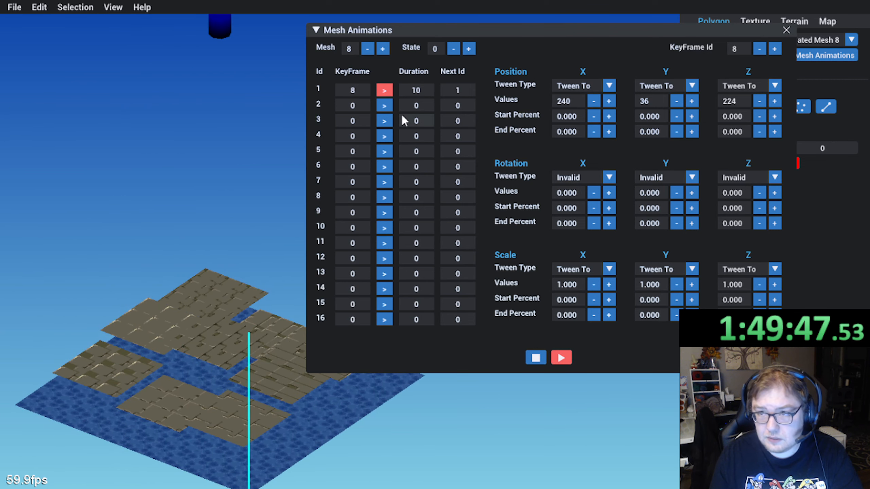
Step: Compare the earlier keyframes' position values with keyframe 8's and check the platform's alignment with its neighbours from above
left_click(759, 49)
left_click(759, 48)
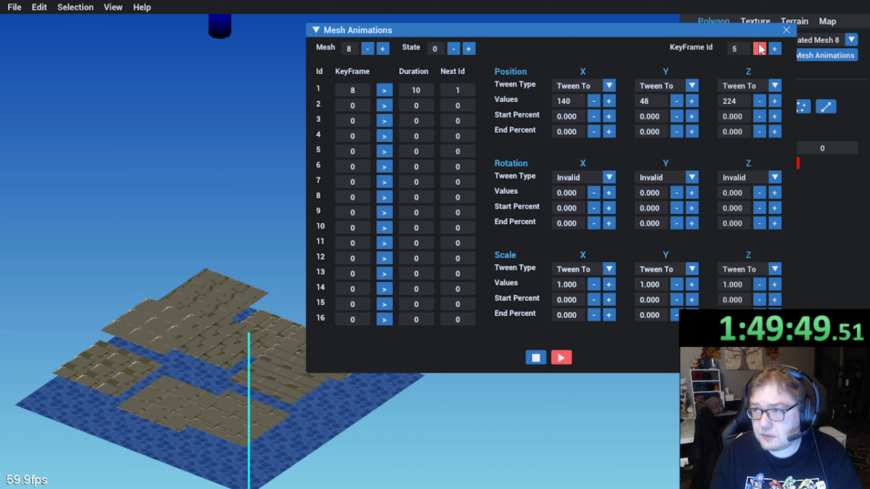
left_click(759, 49)
left_click(759, 48)
left_click(775, 49)
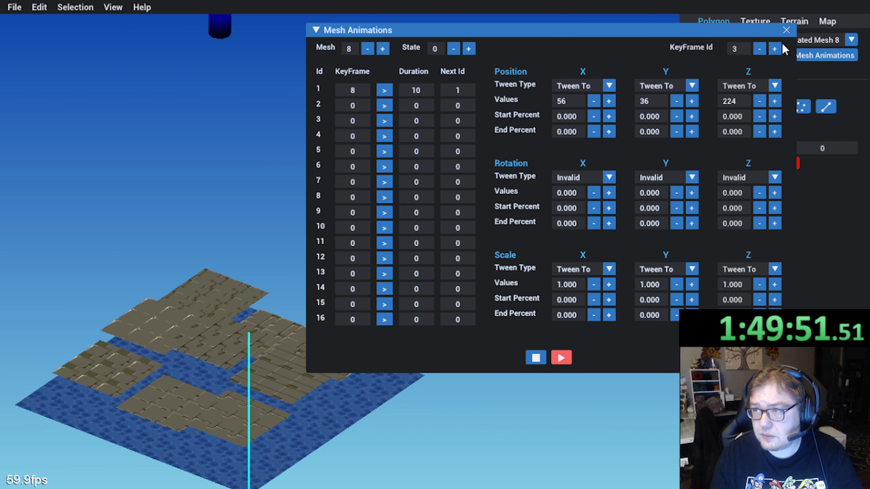
left_click(775, 48)
left_click(774, 48)
left_click(775, 48)
left_click(775, 49)
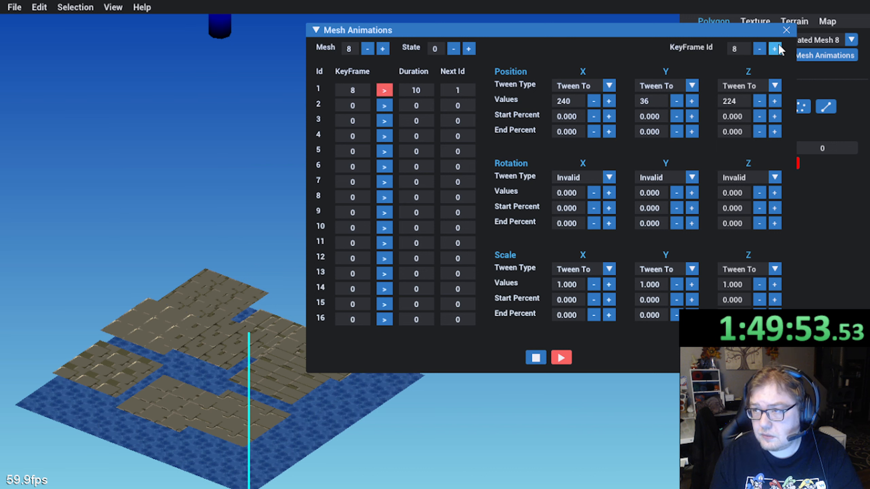
middle_click_drag(214, 229, 134, 245)
key("w")
key("a")
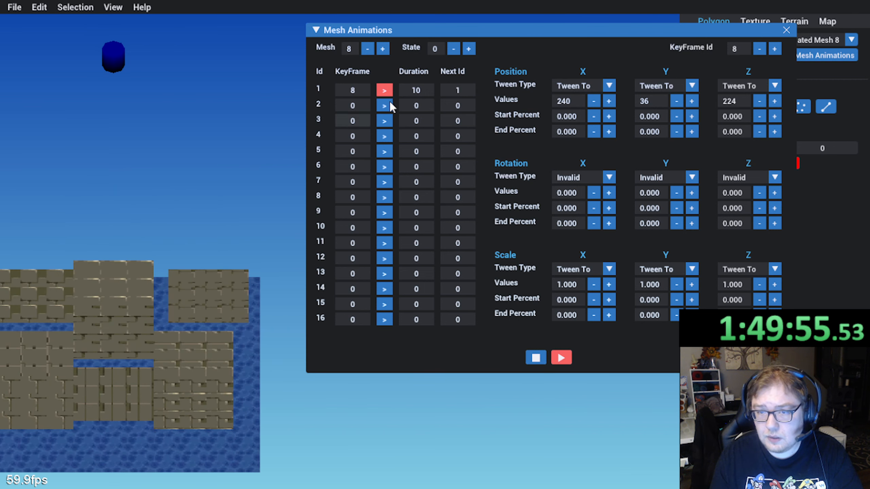
Step: In Mesh 8's state 1, set entry 1 to keyframe 8, duration 1 and next ID 2
left_click(469, 49)
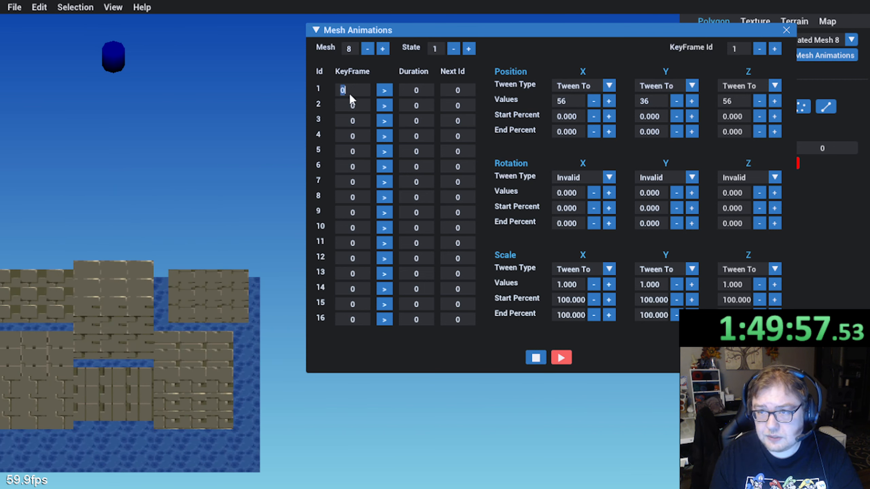
key("Tab")
type("1")
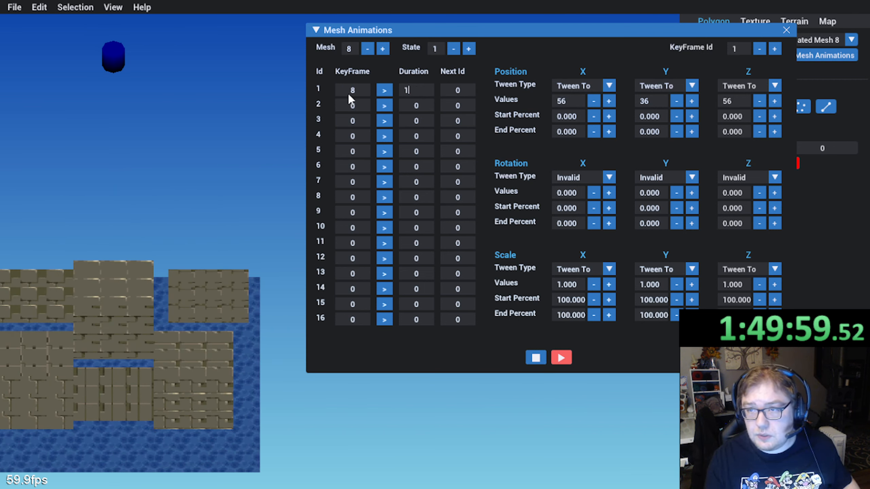
key("Tab")
type("2")
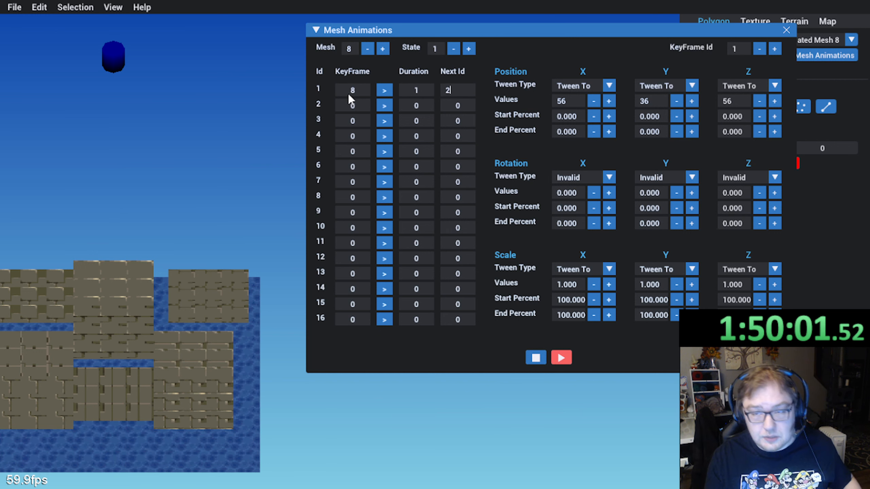
Step: Set state 1's entry 2 to keyframe 11, duration 100 and next ID 3
key("Tab")
type("11")
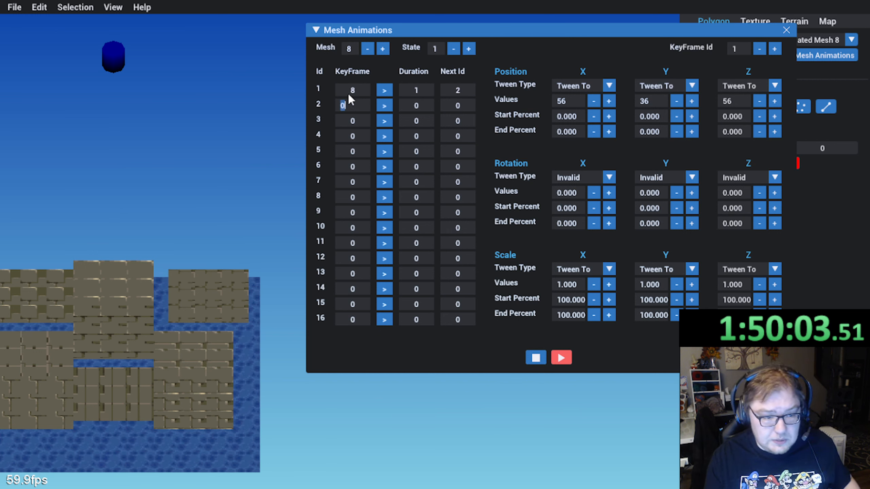
key("Tab")
type("100")
key("Tab")
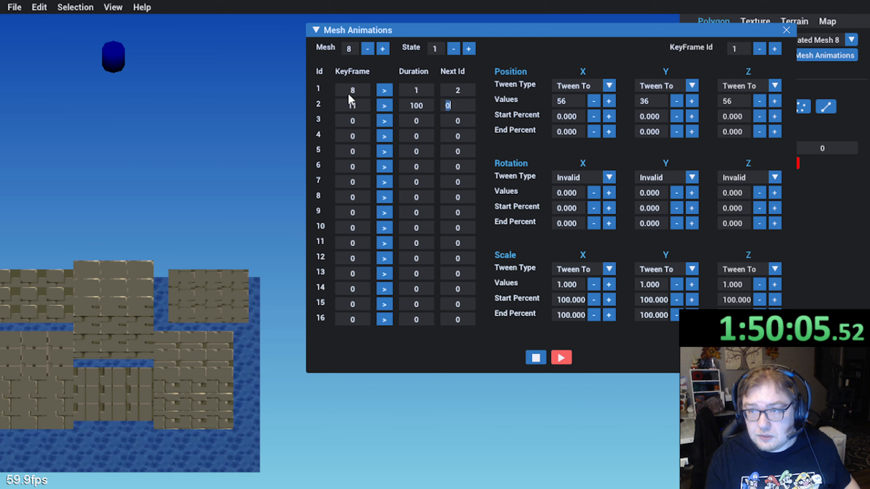
type("2")
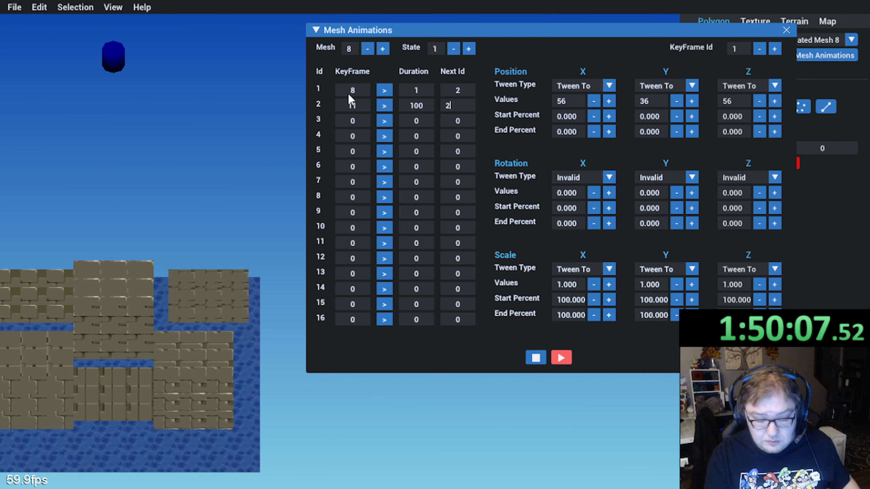
key("BackSpace")
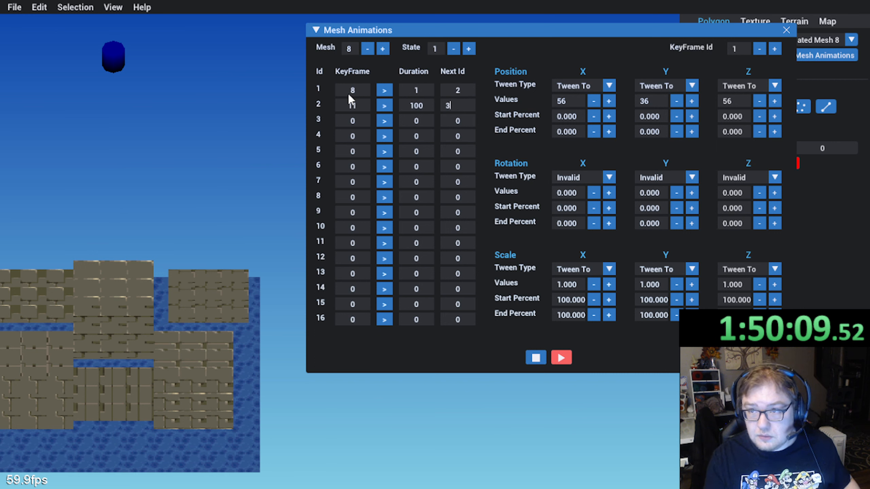
Step: Set state 1's entry 3 to keyframe 13, duration 1 and next ID 3
key("Tab")
type("13")
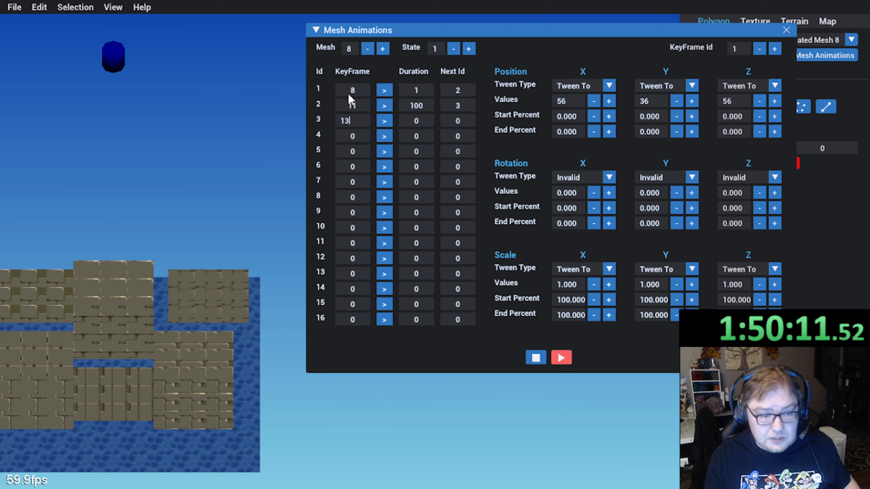
key("Tab")
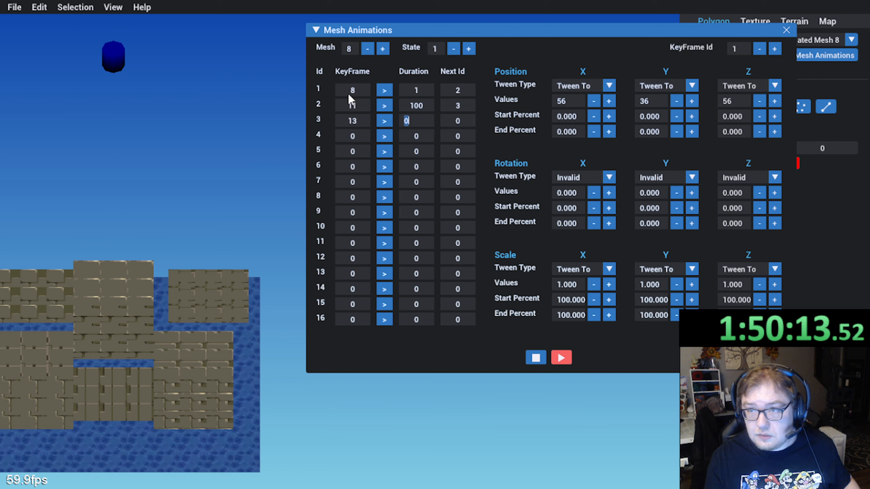
type("1")
key("Tab")
type("3")
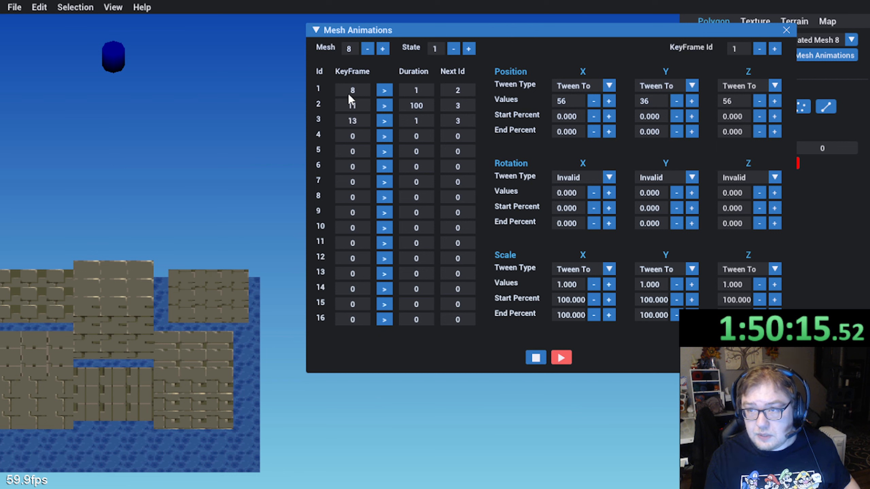
Step: Examine the tween settings of keyframes 1 to 13 and return to keyframe 1
left_click(774, 50)
left_click(775, 50)
left_click(775, 50)
left_click(775, 50)
left_click(775, 50)
left_click(776, 53)
left_click(776, 53)
left_click(776, 53)
left_click(776, 52)
left_click(776, 53)
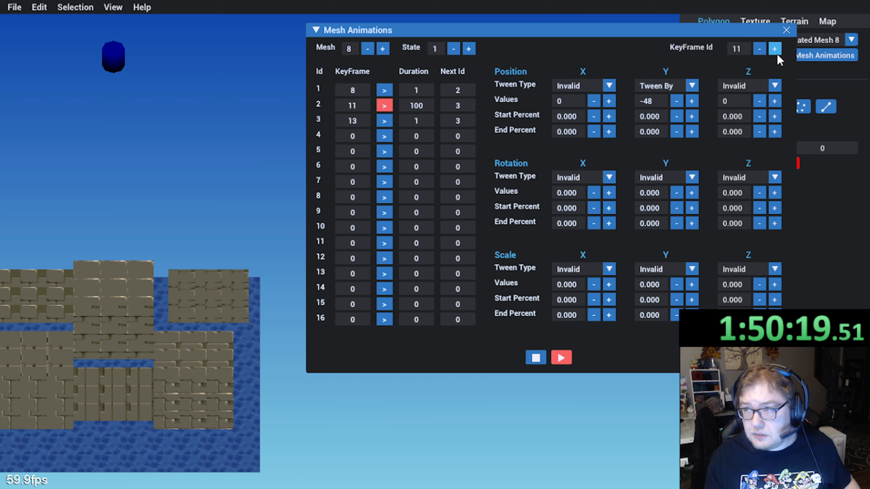
left_click(776, 53)
left_click(776, 53)
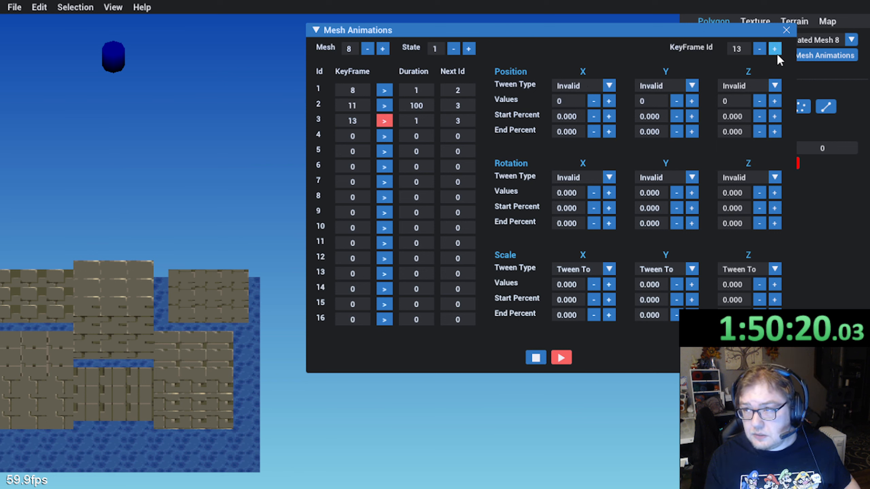
left_click(759, 50)
left_click(759, 50)
left_click(759, 50)
left_click(759, 50)
left_click(759, 49)
left_click(759, 50)
left_click(759, 49)
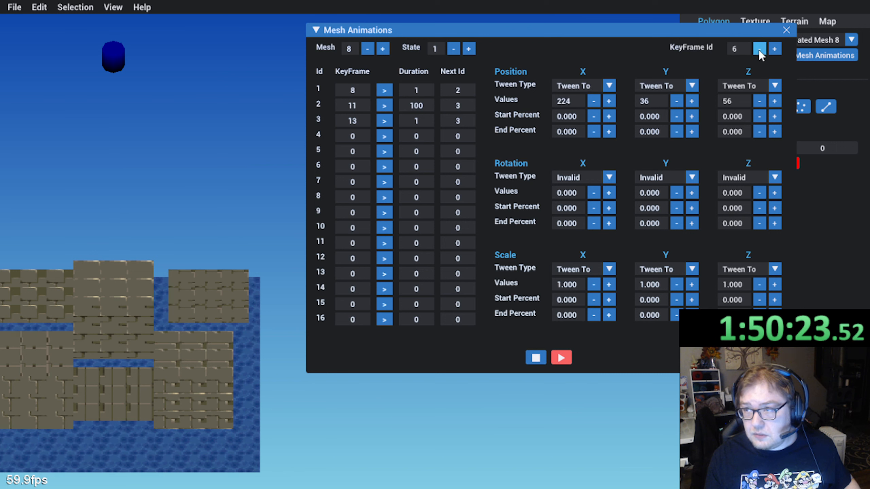
left_click(759, 50)
left_click(759, 50)
left_click(758, 50)
left_click(759, 50)
left_click(759, 50)
Step: Stop and restart the animation preview to check the platforms' placement, and close the mesh animation editor
middle_click_drag(245, 275, 230, 292)
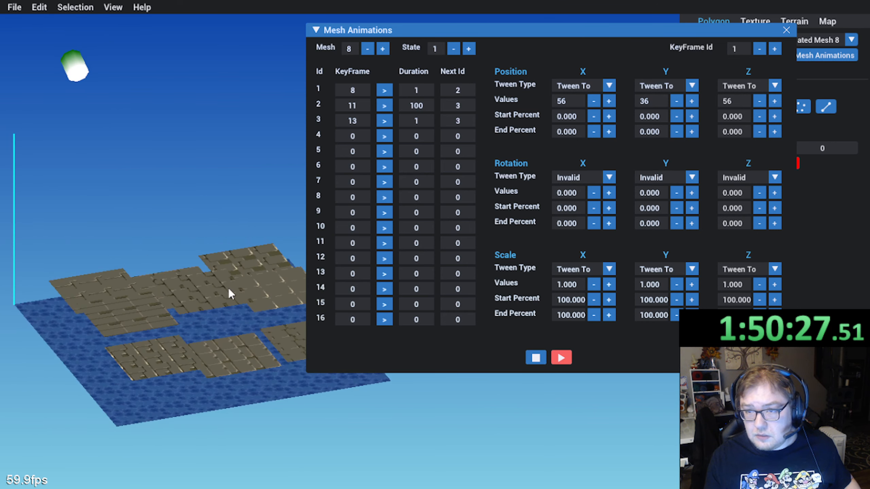
left_click(536, 358)
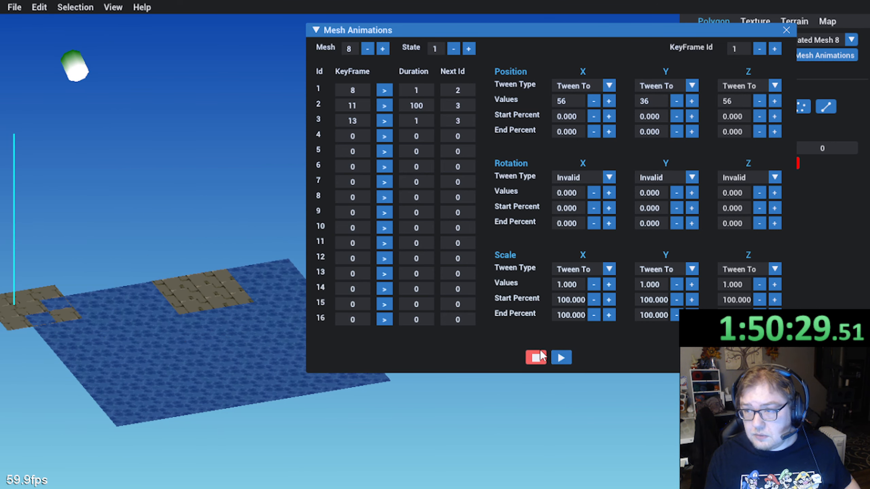
left_click(561, 357)
left_click(786, 30)
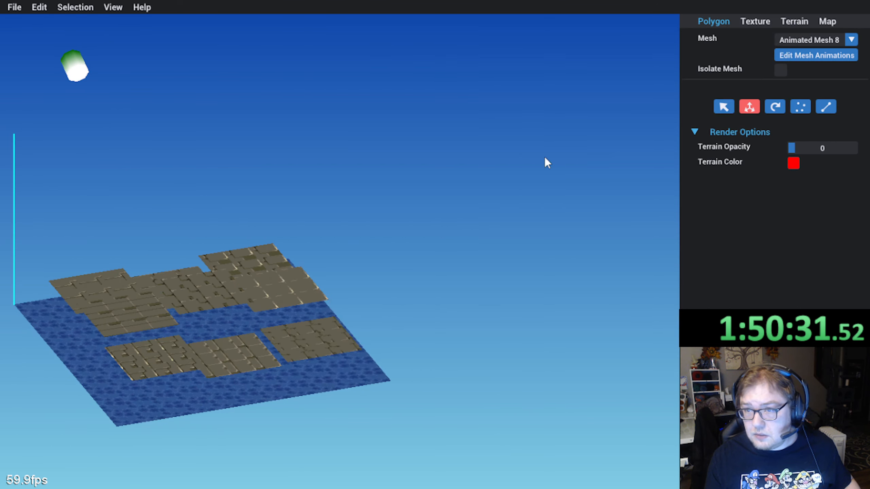
Step: Raise the terrain opacity to 54 and compare the terrain overlay with the platforms from above
middle_click_drag(545, 159, 596, 152)
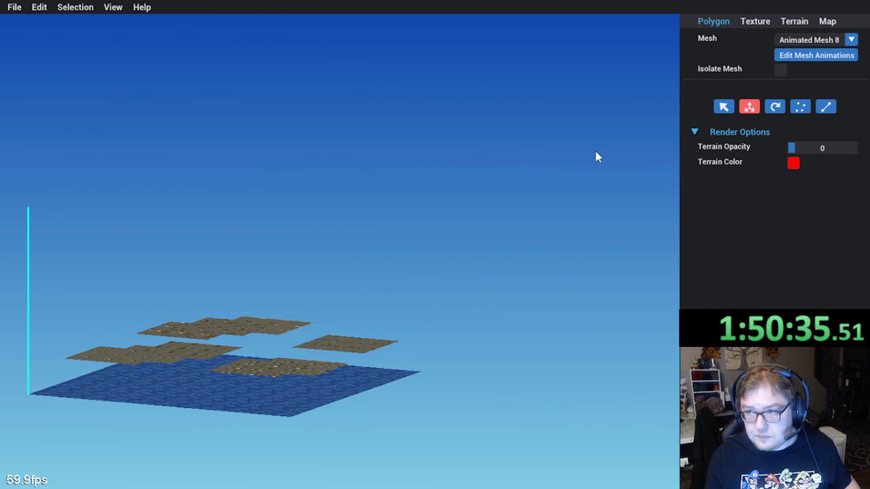
left_click_drag(792, 146, 823, 149)
middle_click_drag(435, 222, 397, 308)
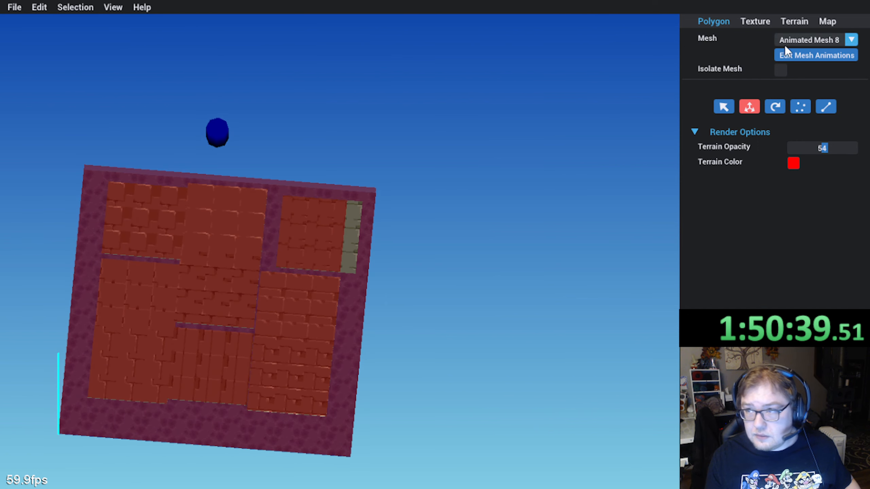
Step: Set the position X of keyframe 8 in Mesh 8's state 0 to 224 and close the animation editor
left_click(851, 39)
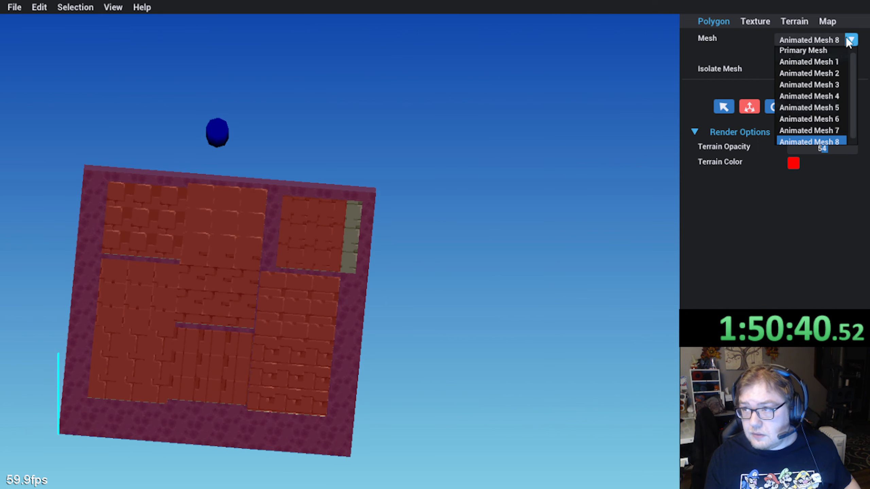
left_click(828, 142)
left_click(818, 56)
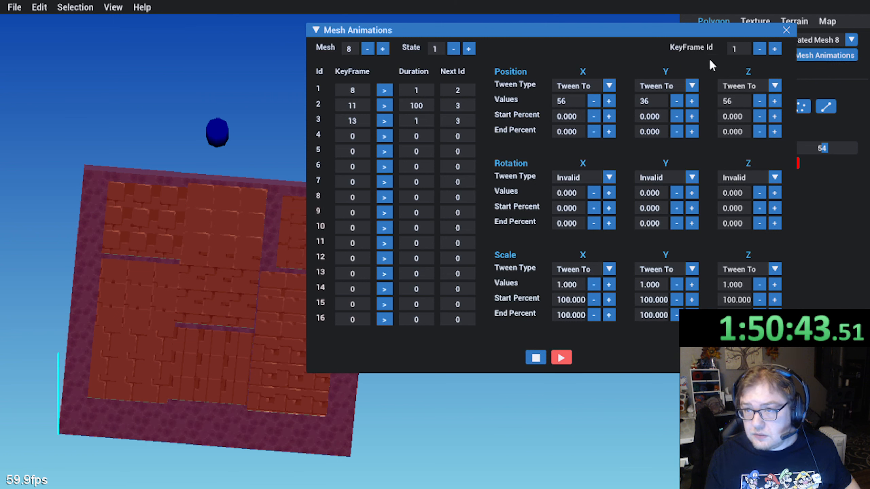
left_click(454, 49)
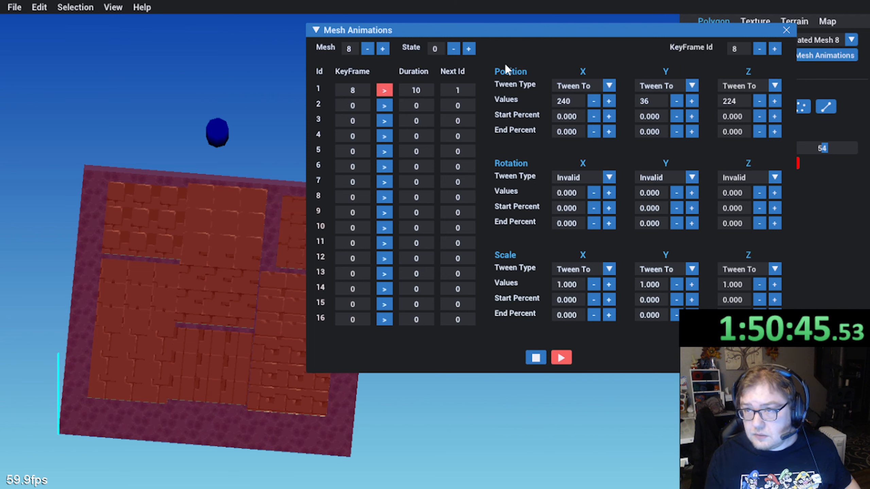
middle_click_drag(132, 194, 115, 266)
middle_click_drag(213, 200, 161, 217)
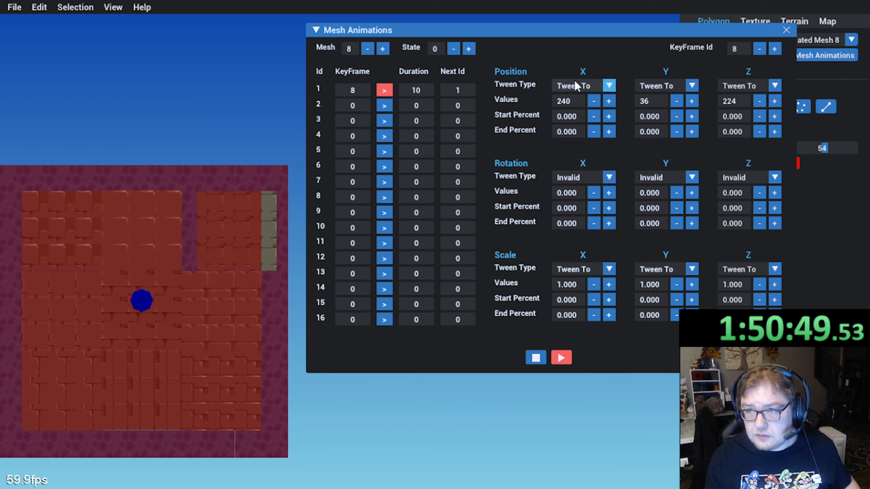
double_click(573, 100)
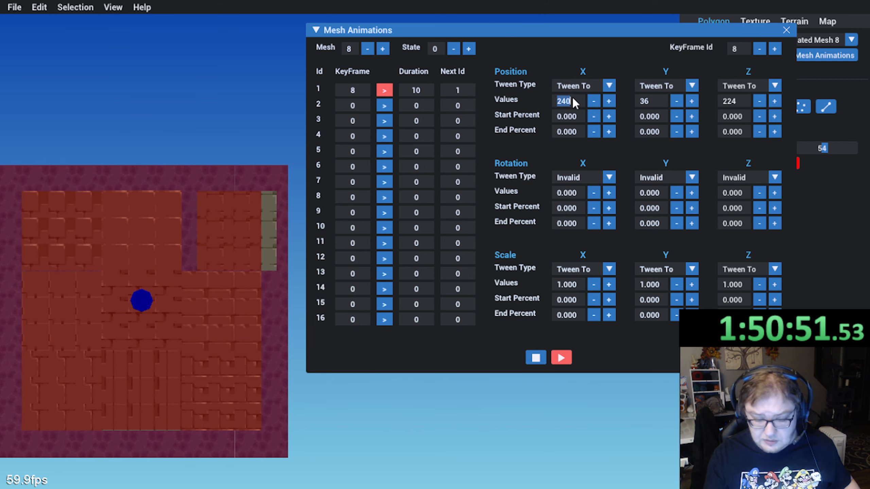
type("224")
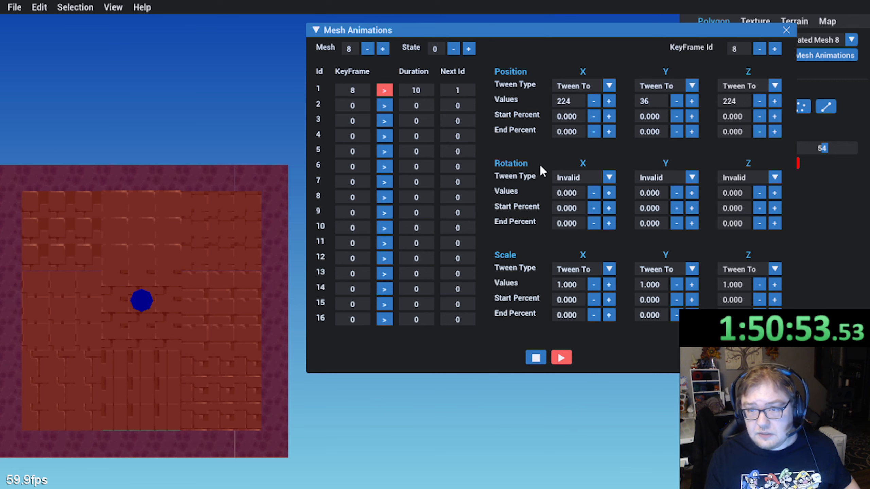
left_click(786, 30)
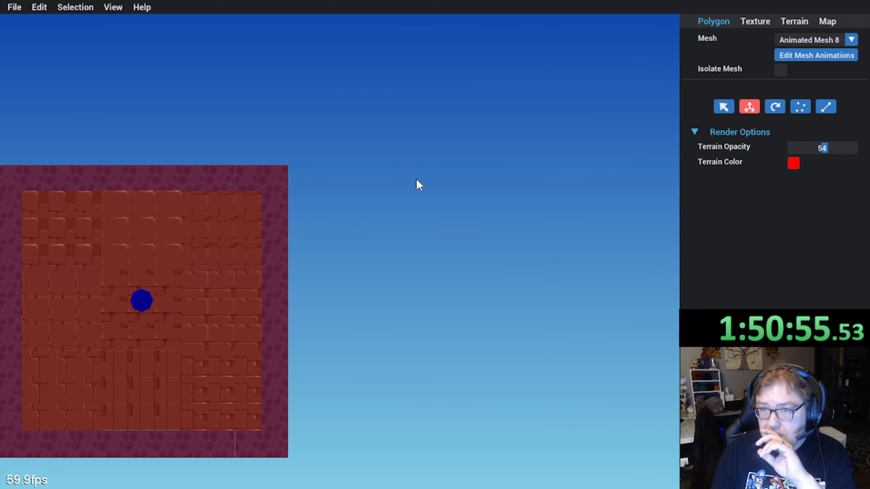
Step: Switch to the Primary Mesh, save the map and inspect the platform layout
middle_click_drag(416, 179, 343, 193)
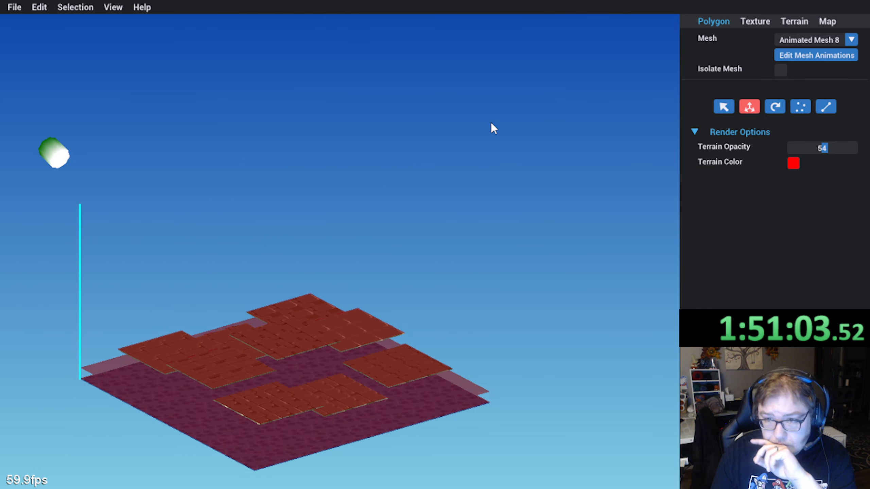
middle_click_drag(491, 124, 412, 178)
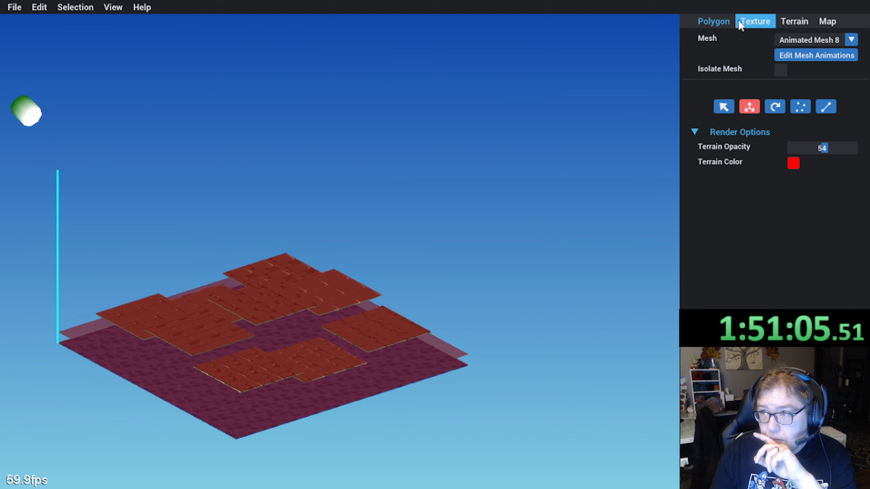
left_click(786, 40)
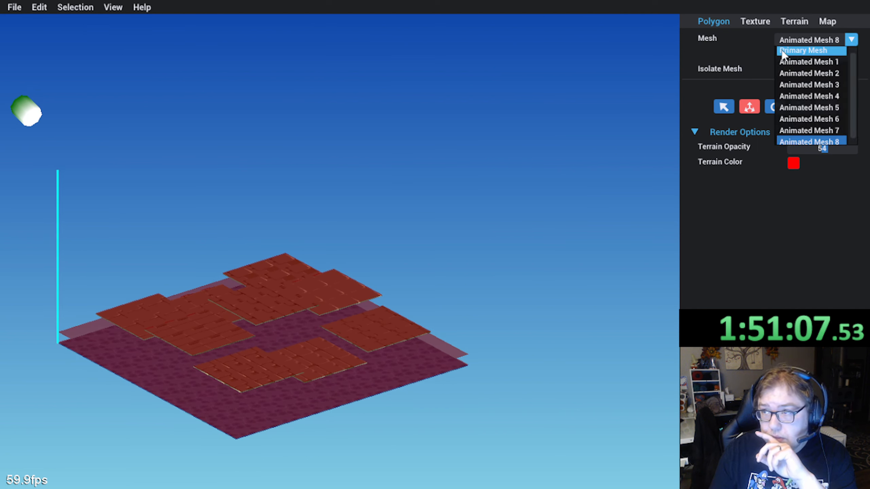
left_click(785, 52)
left_click(14, 9)
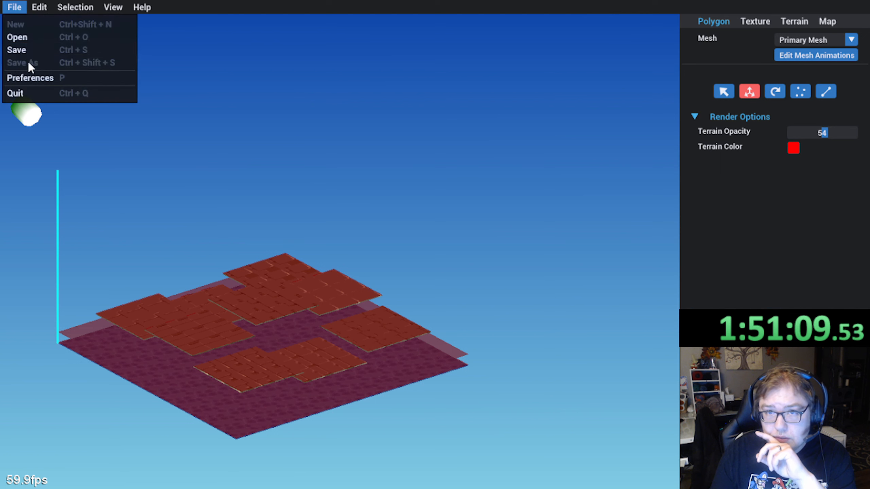
left_click(26, 52)
middle_click_drag(268, 205, 302, 182)
scroll(259, 216, "up", 3)
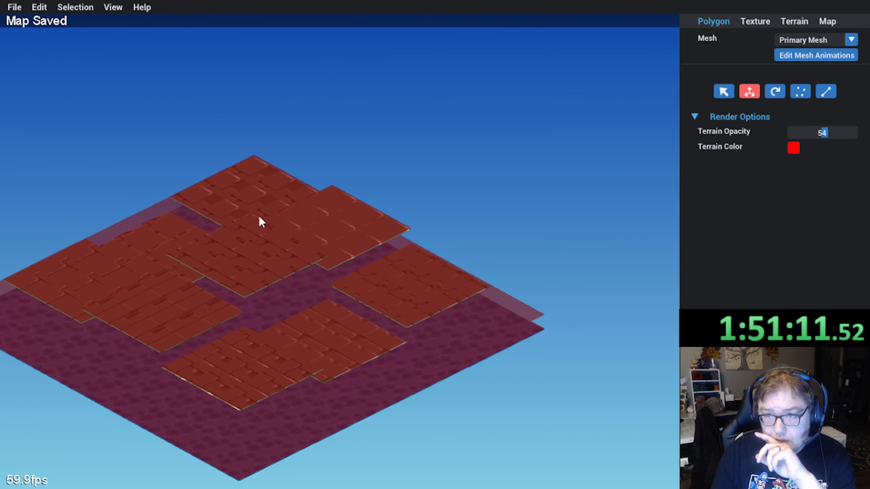
scroll(259, 219, "down", 3)
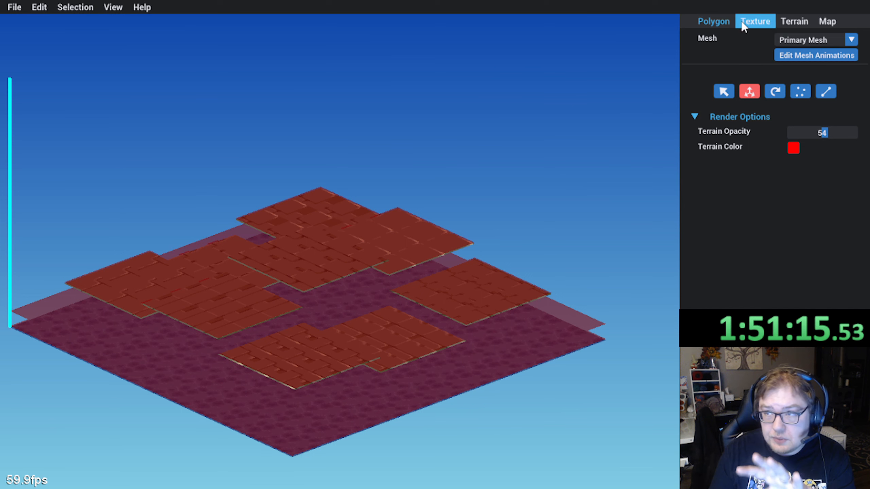
Step: Switch to Animated Mesh 1 and stop the animation preview so the meshes return to their original positions
left_click(813, 38)
left_click(810, 63)
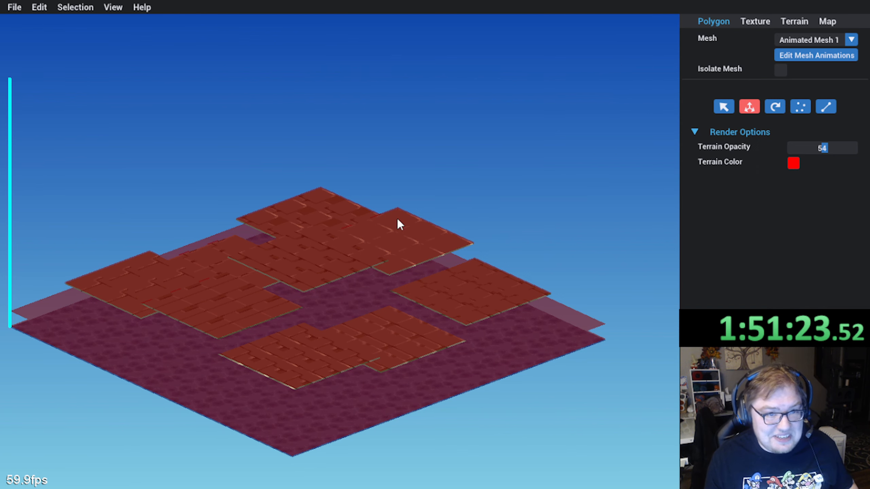
middle_click_drag(398, 220, 224, 352)
left_click(796, 56)
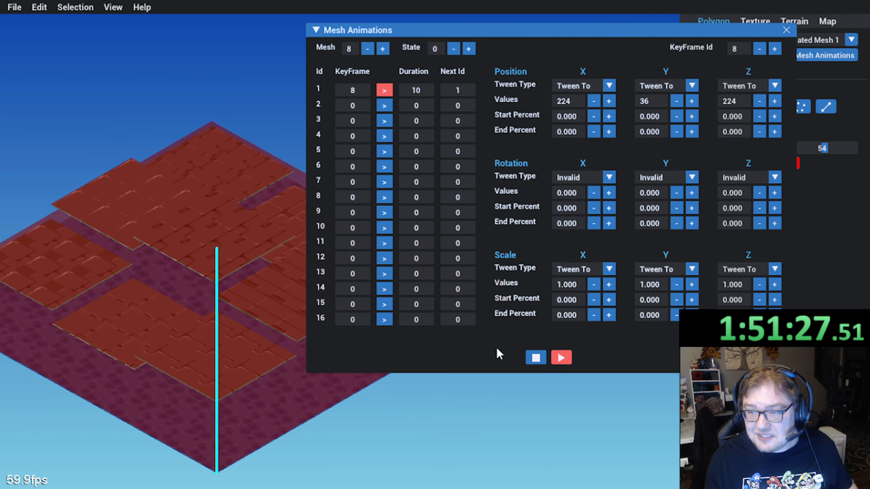
left_click(536, 358)
left_click(786, 30)
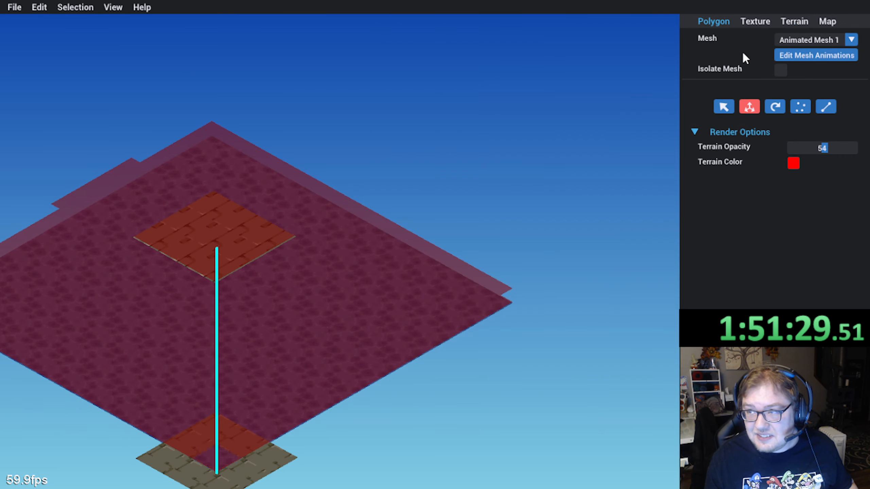
Step: Examine the vertex positions and normals of Animated Mesh 1's tiles from above, starting with the tiles along its negative X edge
middle_click_drag(479, 168, 254, 309)
left_click(151, 335)
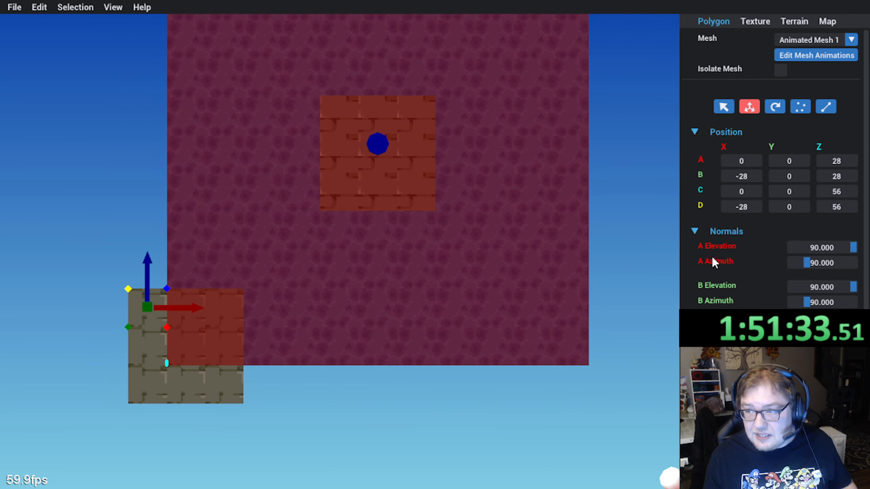
scroll(711, 255, "down", 3)
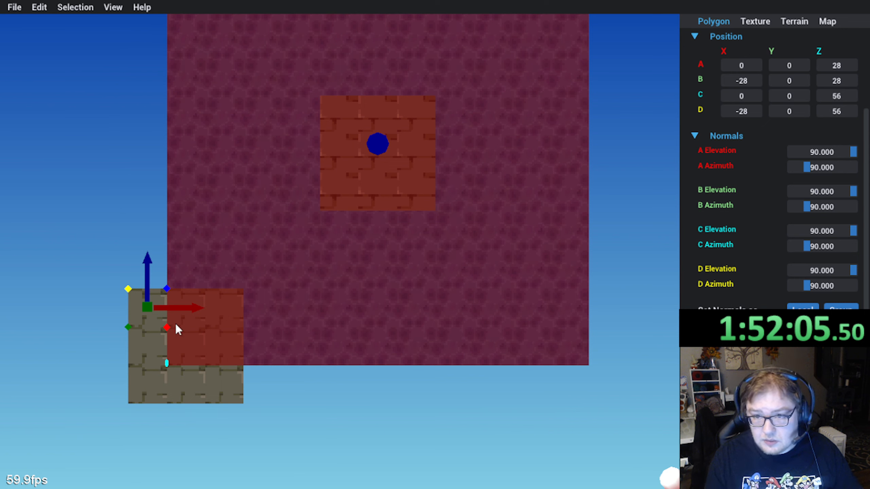
left_click(150, 351)
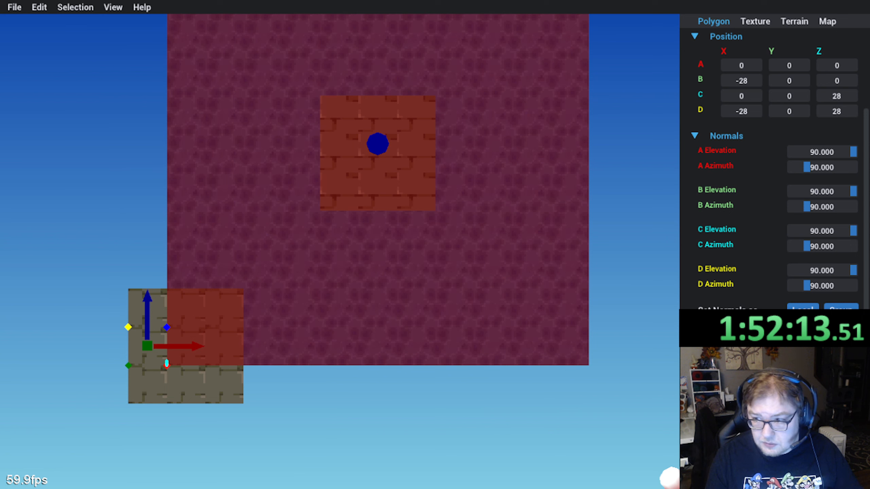
left_click(132, 399)
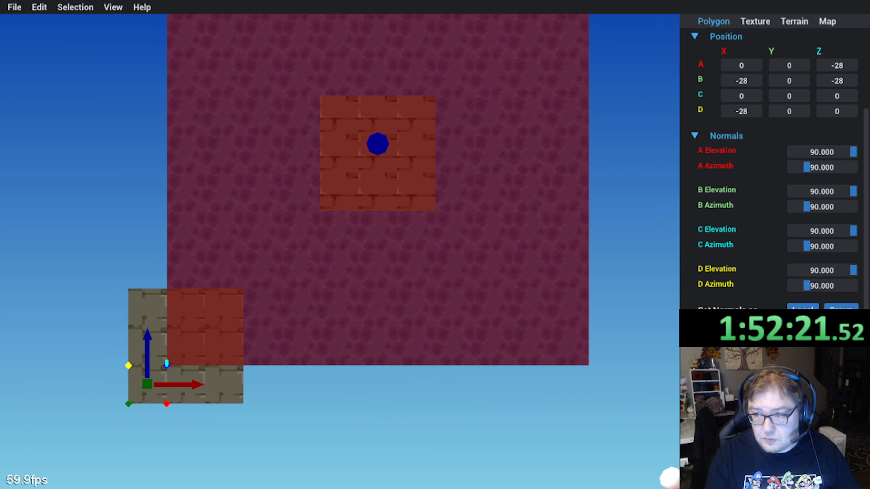
left_click(195, 396)
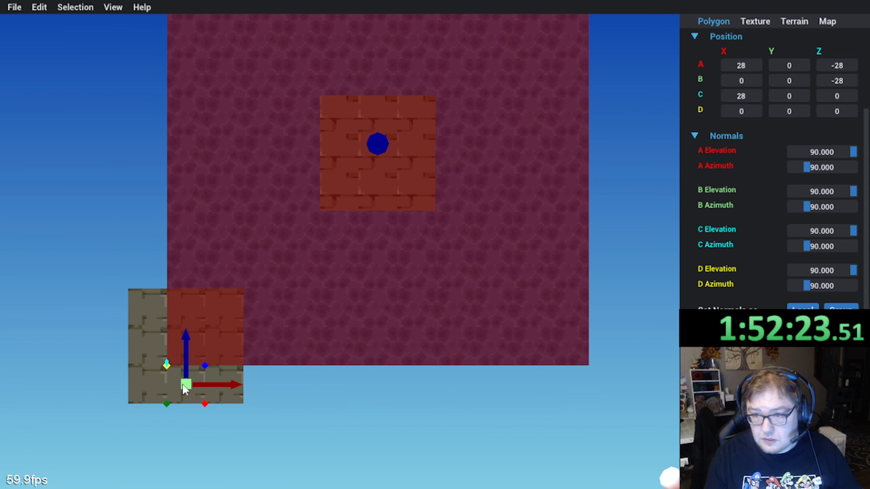
left_click(189, 310)
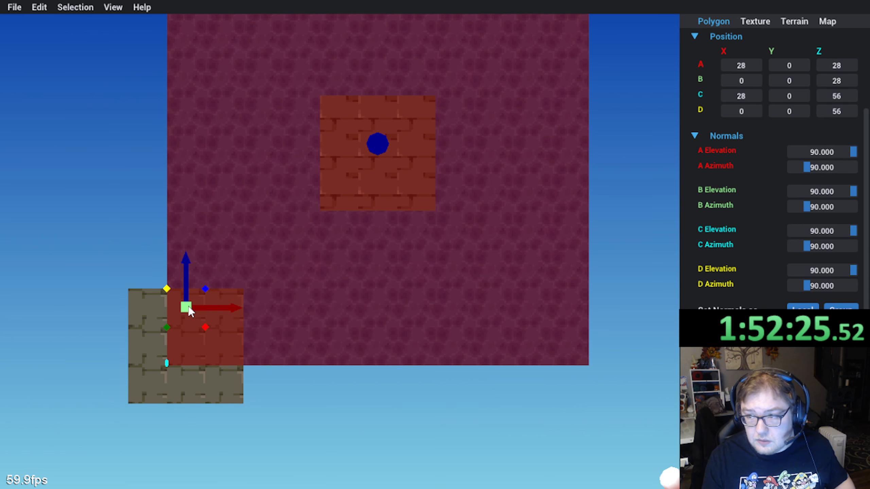
left_click(147, 312)
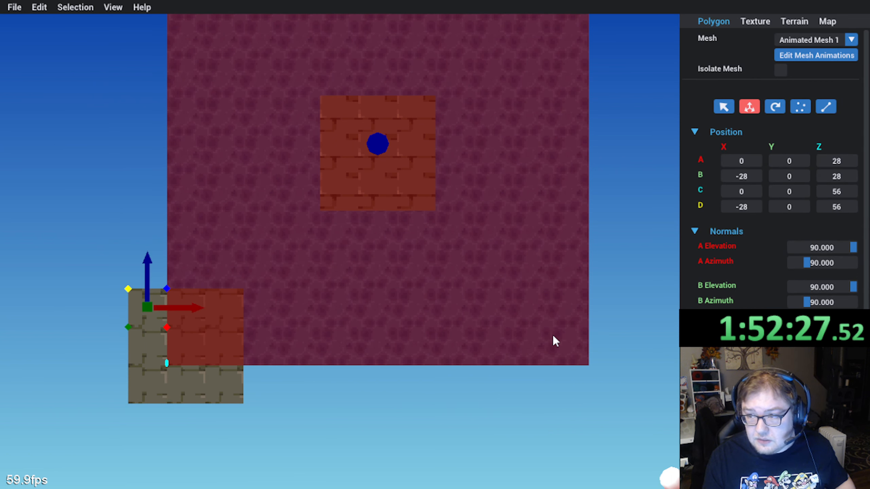
scroll(763, 294, "down", 3)
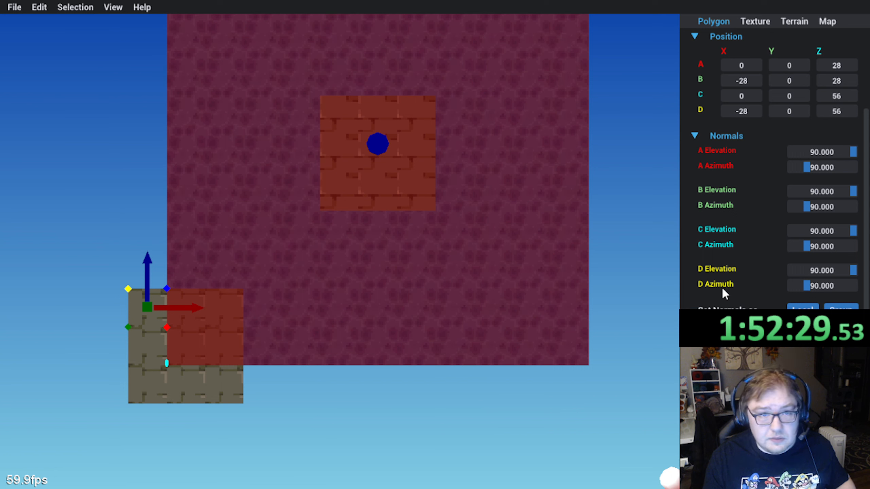
scroll(722, 221, "up", 3)
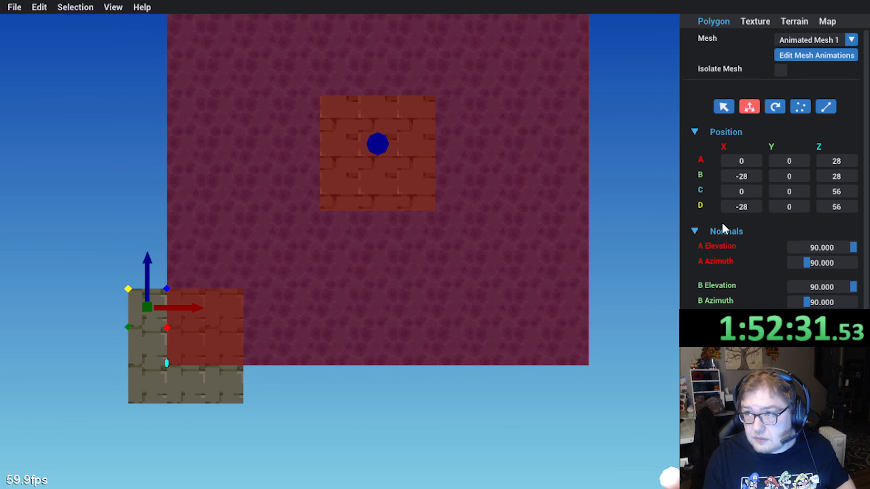
scroll(722, 237, "down", 3)
scroll(722, 236, "up", 3)
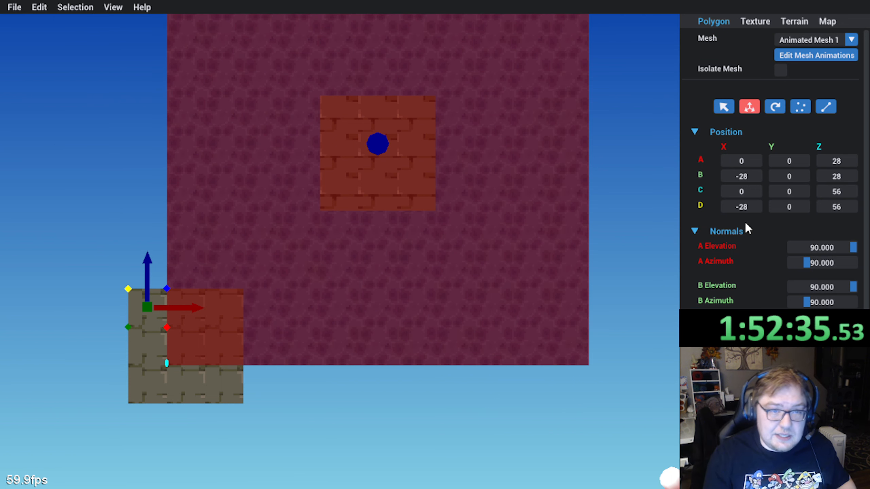
scroll(733, 233, "down", 3)
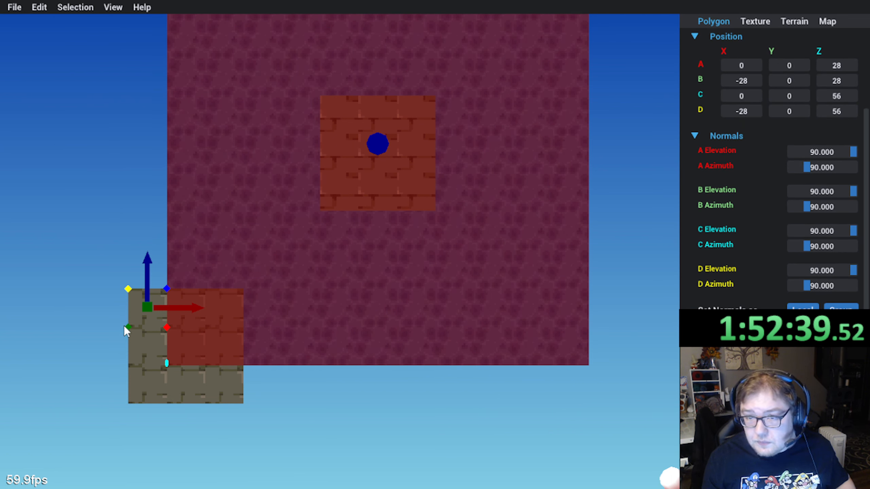
Step: Compare the X and Z vertex coordinates of the center and remaining tiles of Animated Mesh 1 around the mesh origin
left_click(191, 316)
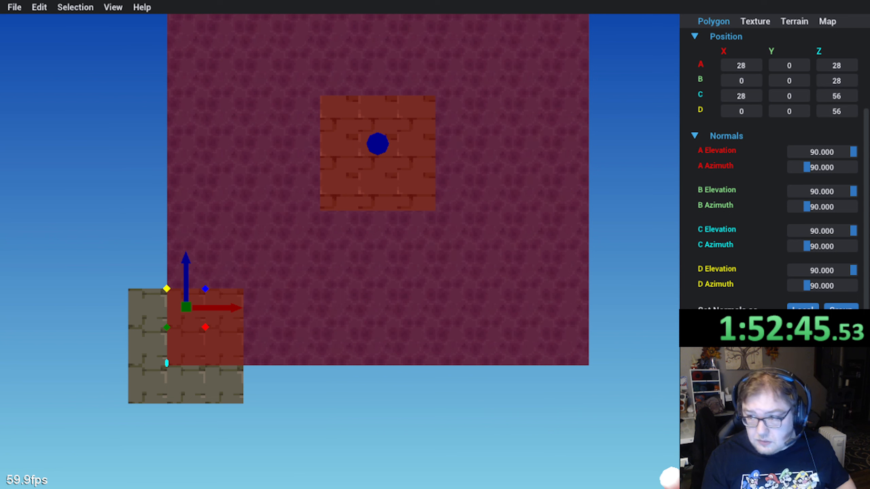
left_click(216, 327)
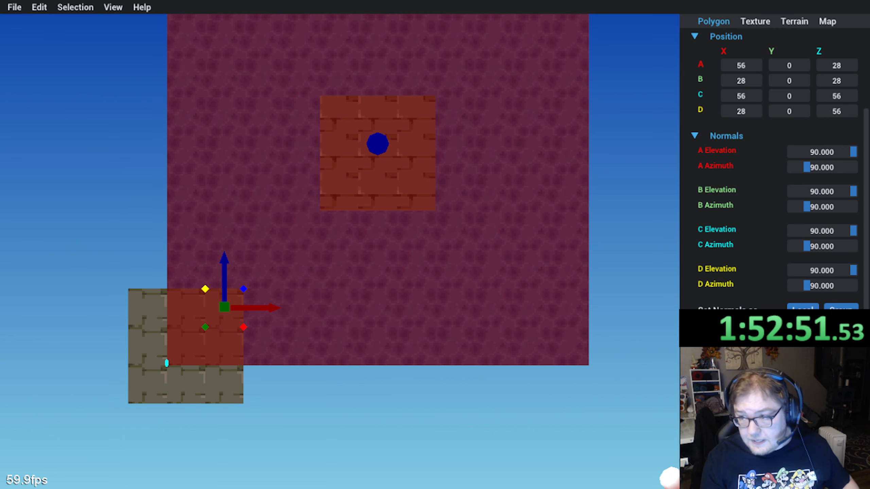
left_click(180, 358)
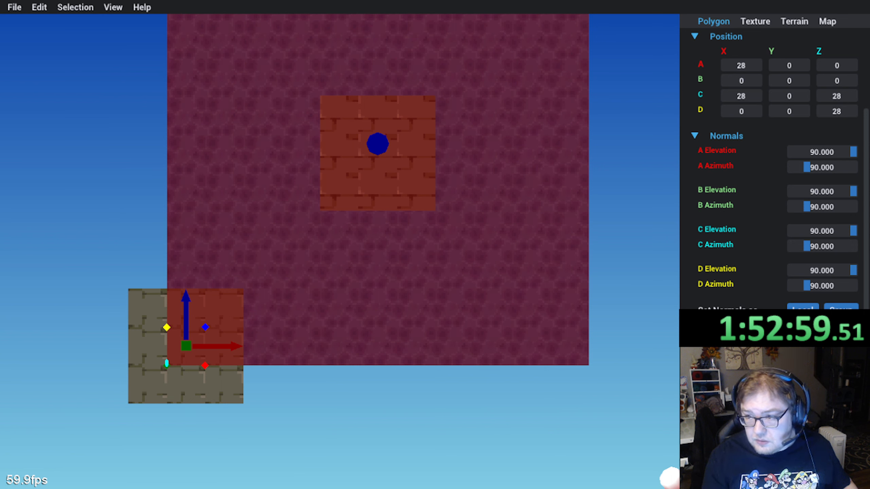
left_click(162, 355)
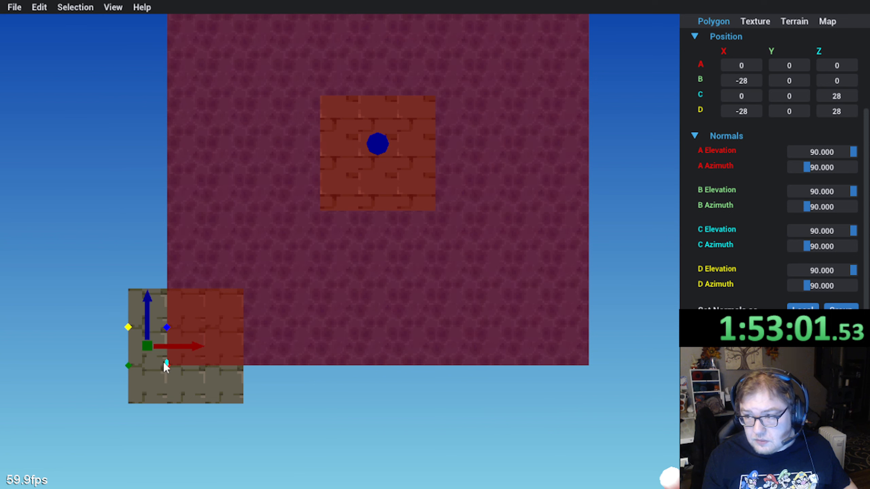
left_click(185, 382)
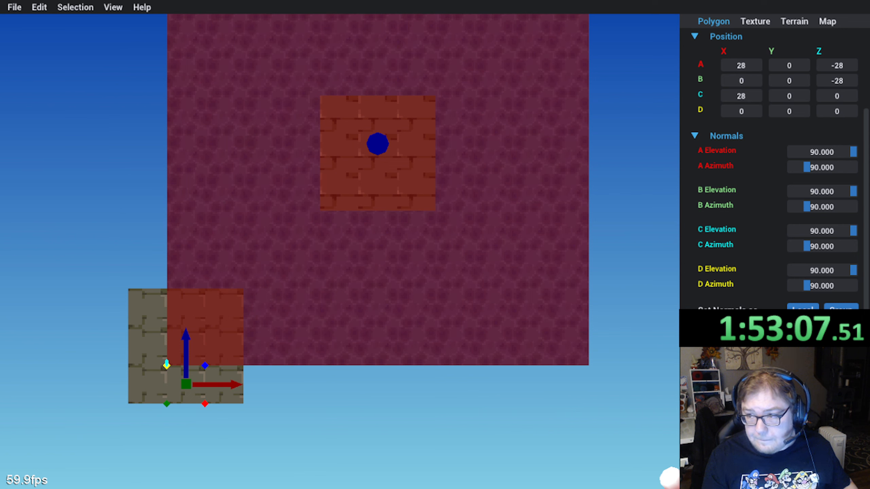
left_click_drag(165, 383, 229, 377)
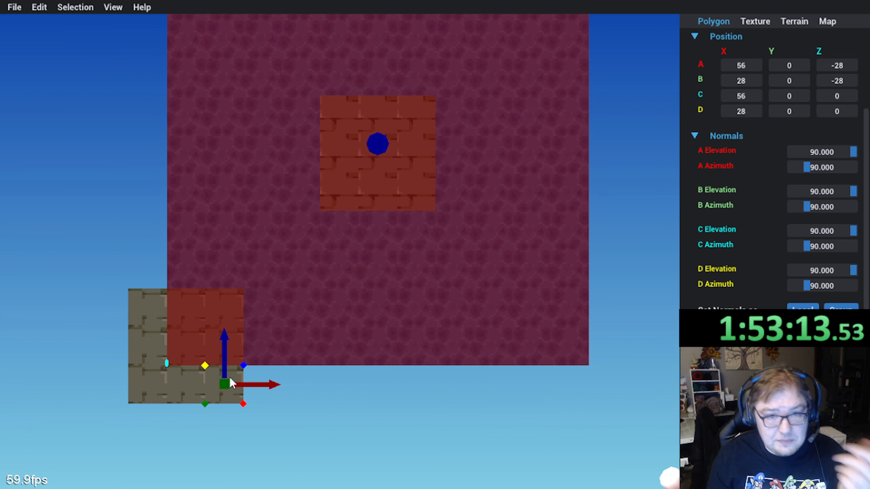
left_click_drag(230, 377, 187, 351)
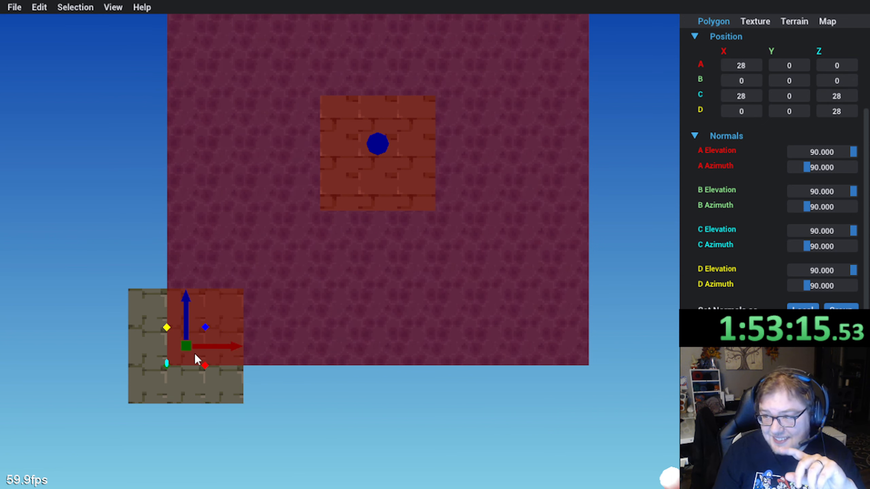
left_click(220, 357)
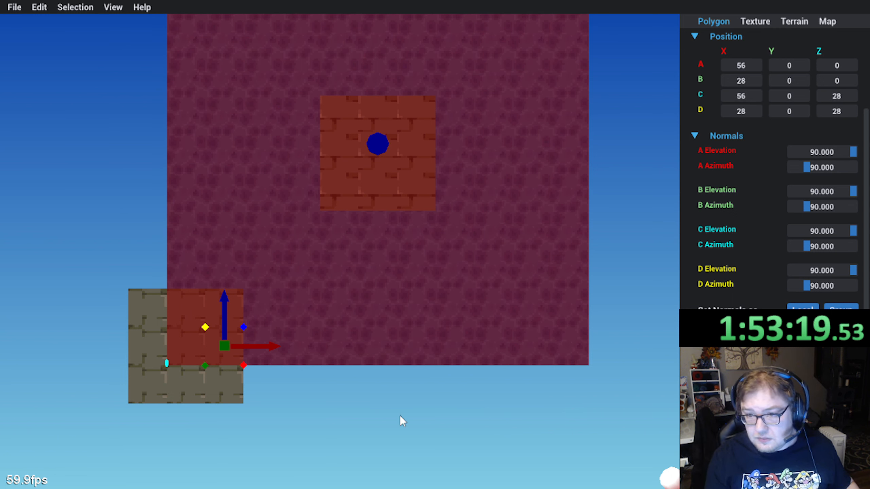
left_click(228, 397)
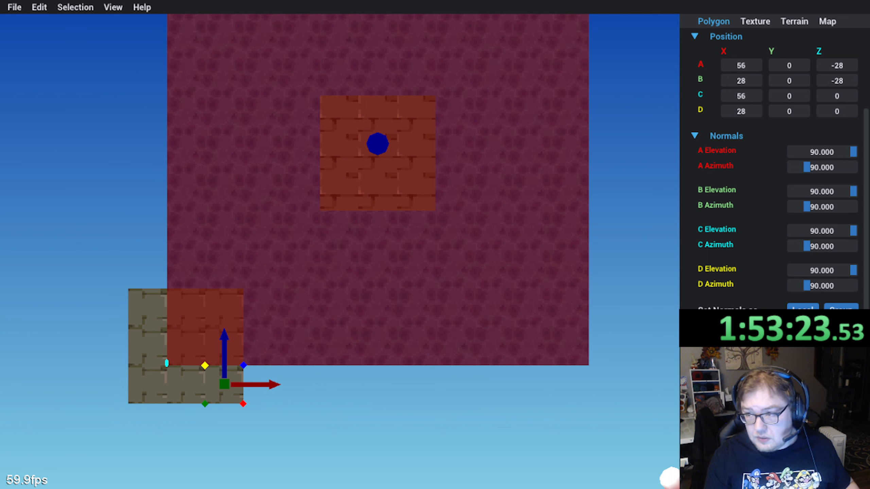
left_click_drag(230, 330, 154, 350)
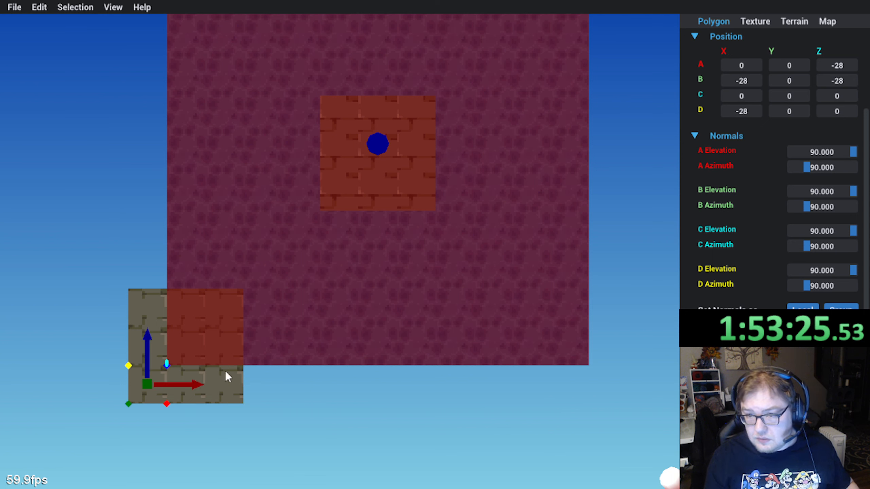
left_click(230, 361)
left_click(223, 399)
left_click(188, 380)
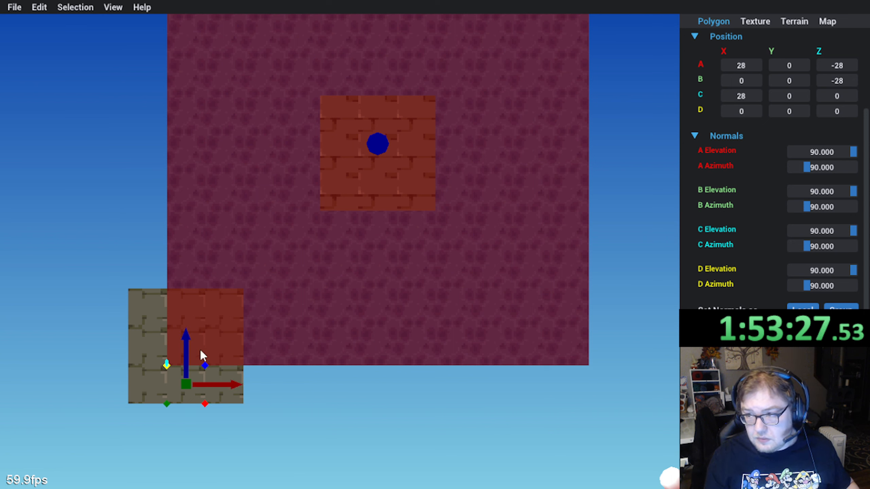
left_click(236, 397)
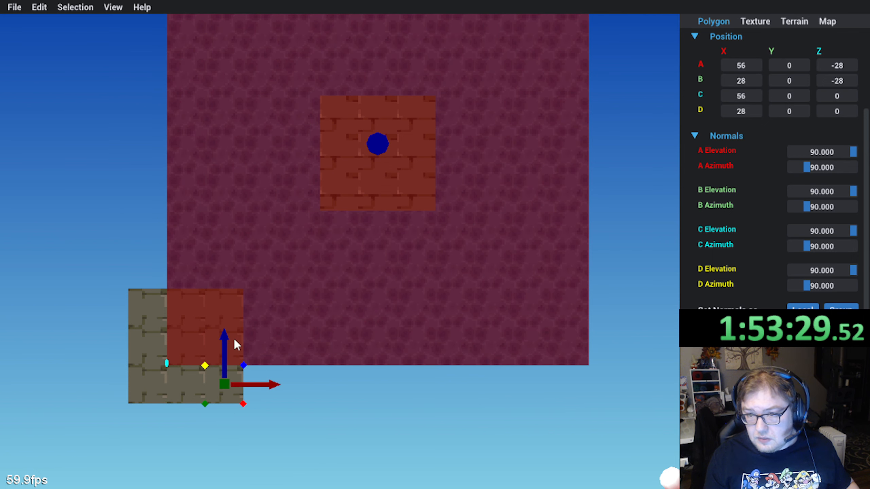
left_click(235, 324)
Step: Play the mesh animation preview and close the animation editor to view the platforms at their animated positions
middle_click_drag(282, 250, 376, 235)
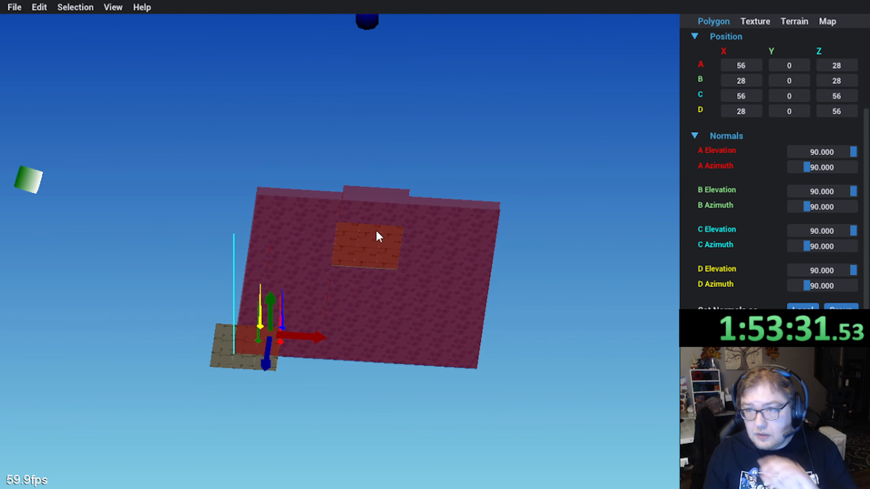
scroll(659, 167, "up", 3)
scroll(696, 83, "up", 3)
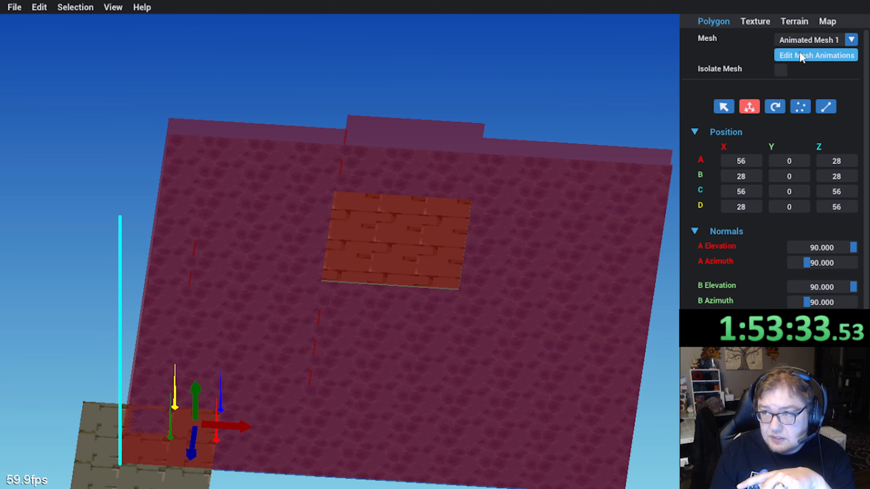
left_click(787, 55)
left_click(565, 362)
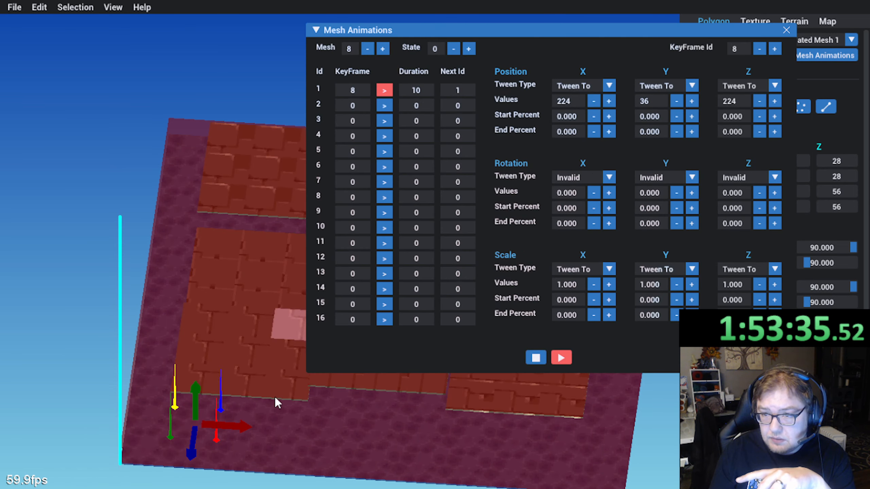
left_click(279, 380)
left_click(787, 30)
middle_click_drag(460, 236, 301, 331)
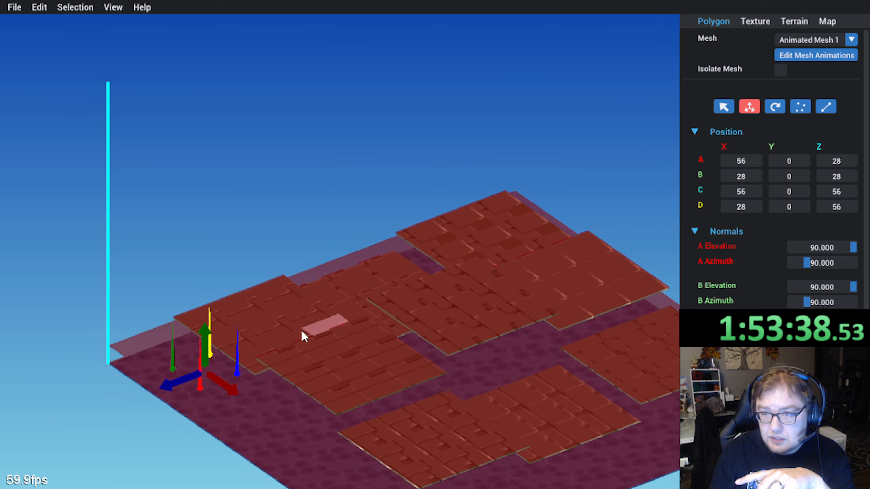
Step: Switch to the Primary Mesh and examine the vertex positions of the water tiles under and around the platform nearest the origin
left_click(803, 41)
left_click(801, 55)
left_click(233, 395)
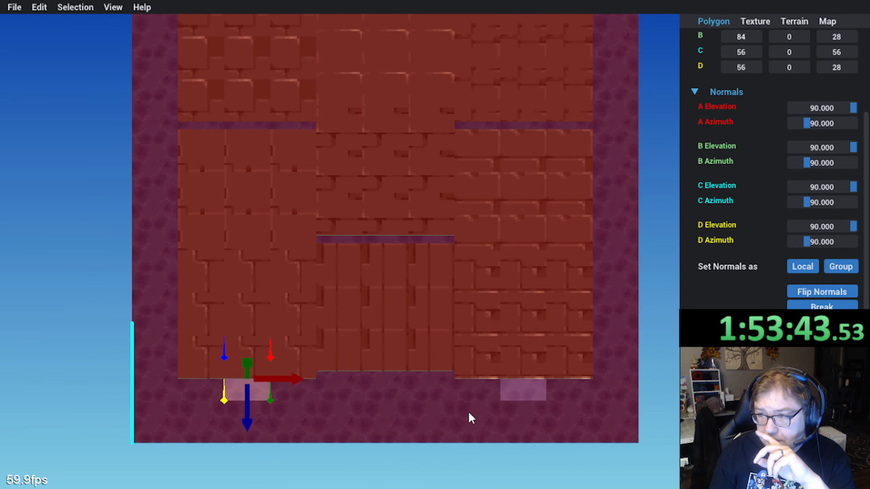
left_click(190, 392)
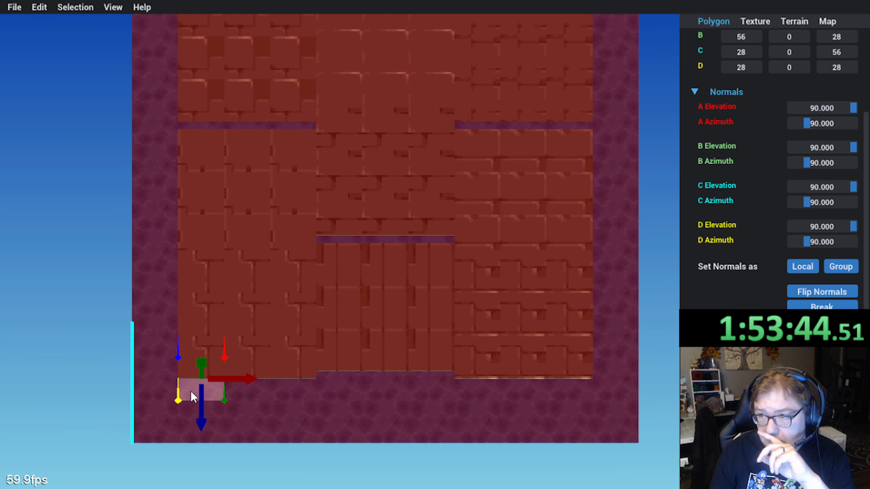
left_click(248, 396)
left_click(293, 397)
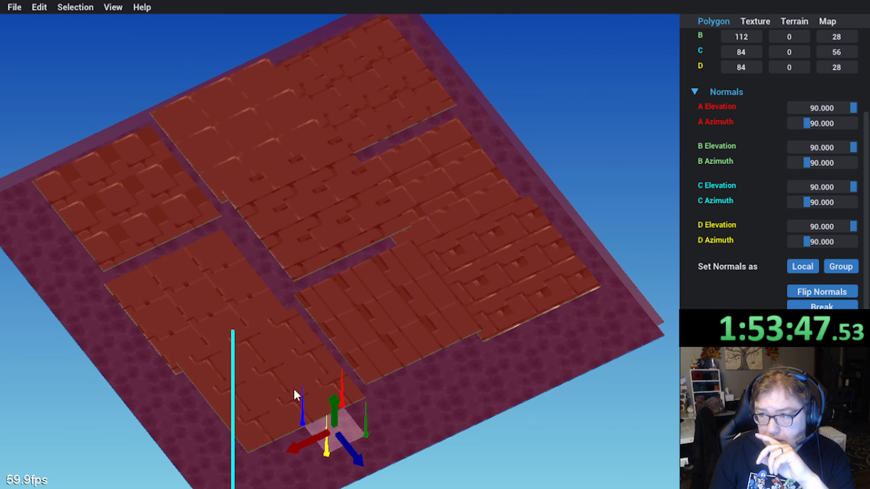
left_click(273, 375)
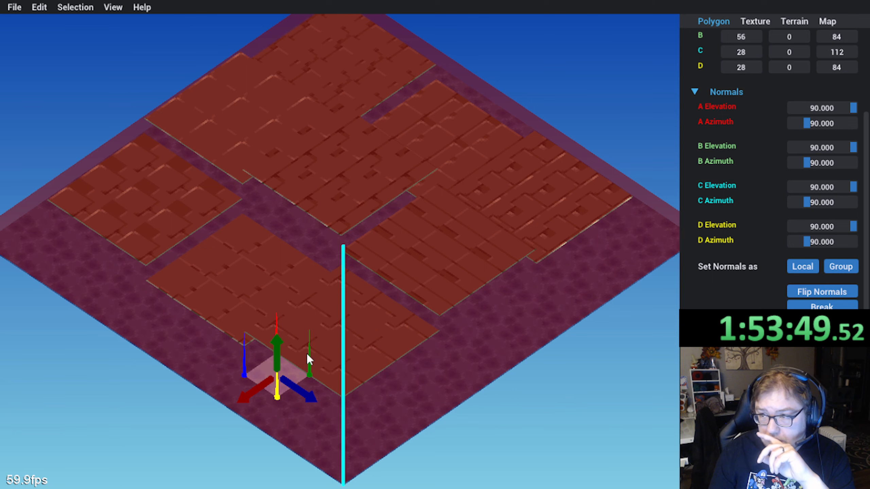
left_click(320, 352)
middle_click_drag(391, 360, 334, 327)
scroll(740, 92, "up", 3)
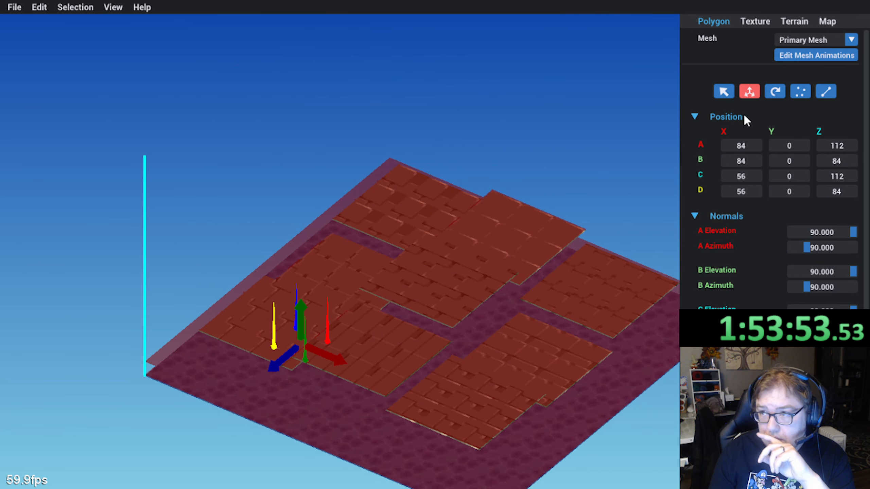
Step: Save the map and review the platform layout over the water from an angle
left_click(14, 7)
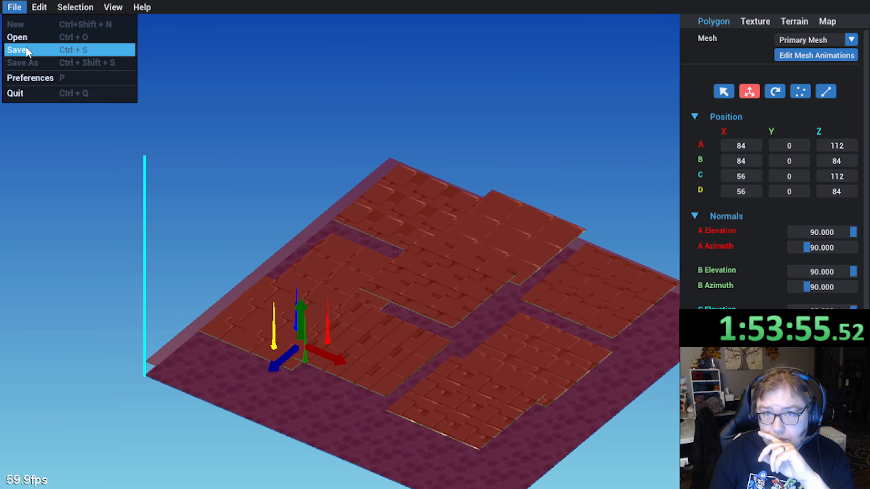
left_click(18, 49)
middle_click_drag(183, 301, 146, 260)
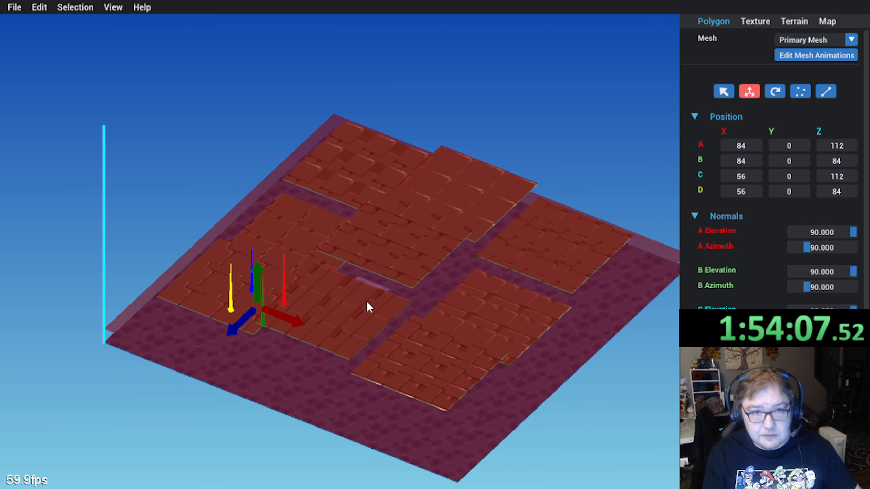
middle_click_drag(288, 270, 278, 322)
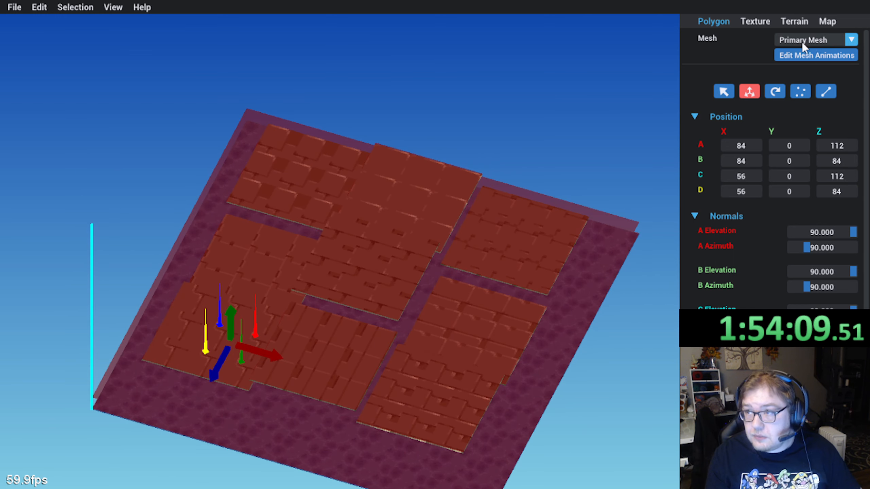
Step: Switch to Animated Mesh 2, stop the mesh animation preview, and close the animation editor
left_click(820, 40)
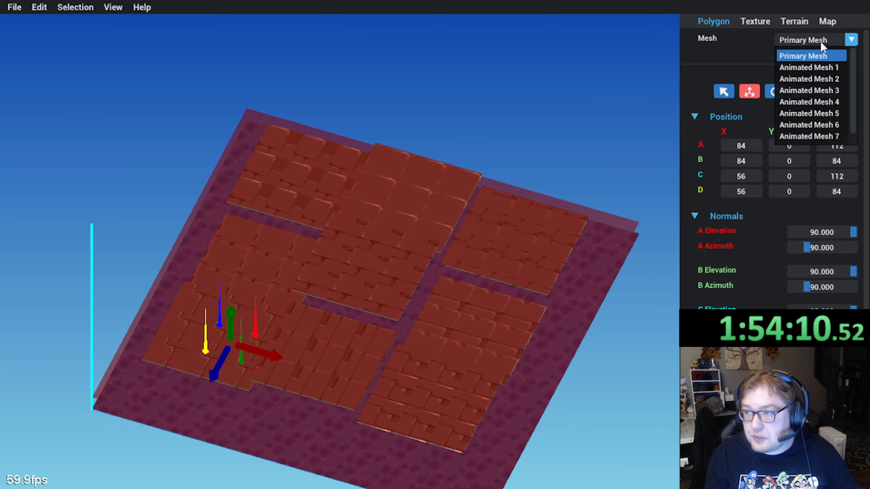
left_click(832, 80)
middle_click_drag(190, 276, 213, 296)
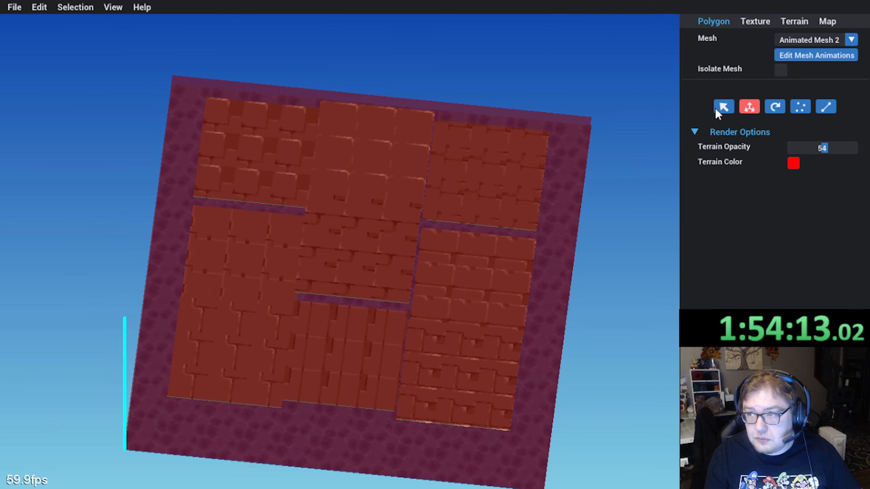
left_click(792, 56)
left_click(536, 358)
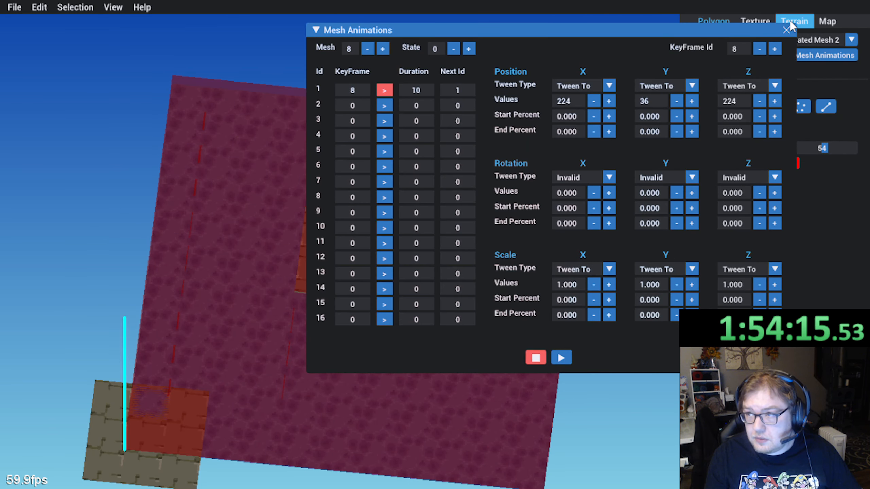
left_click(787, 30)
middle_click_drag(632, 110, 251, 361)
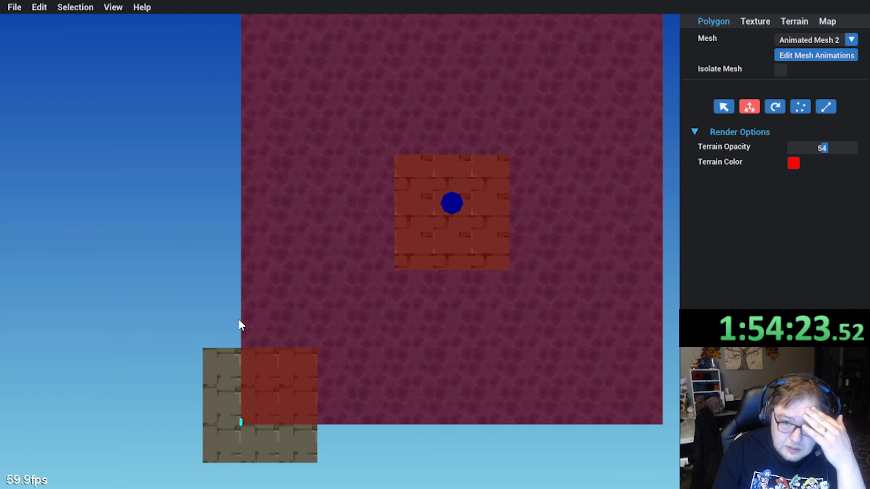
Step: Examine the vertex positions of each Animated Mesh 2 tile along the platform's lowest-X column
left_click(228, 455)
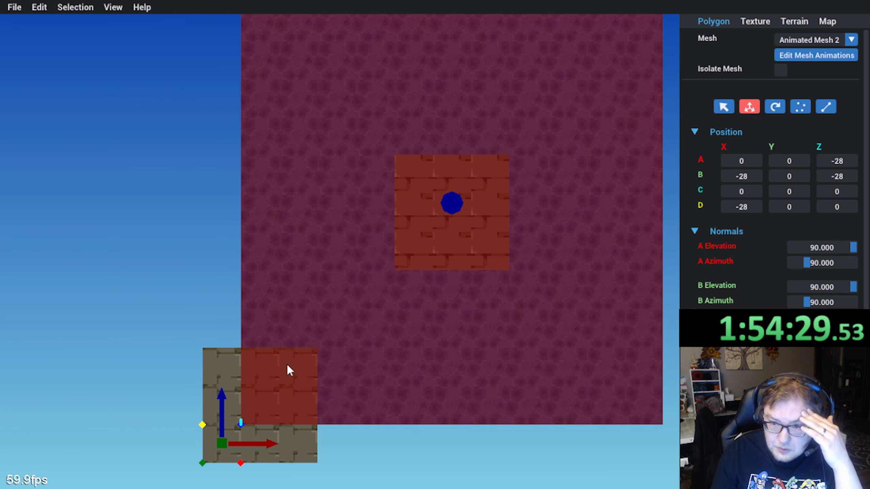
middle_click_drag(330, 304, 374, 233)
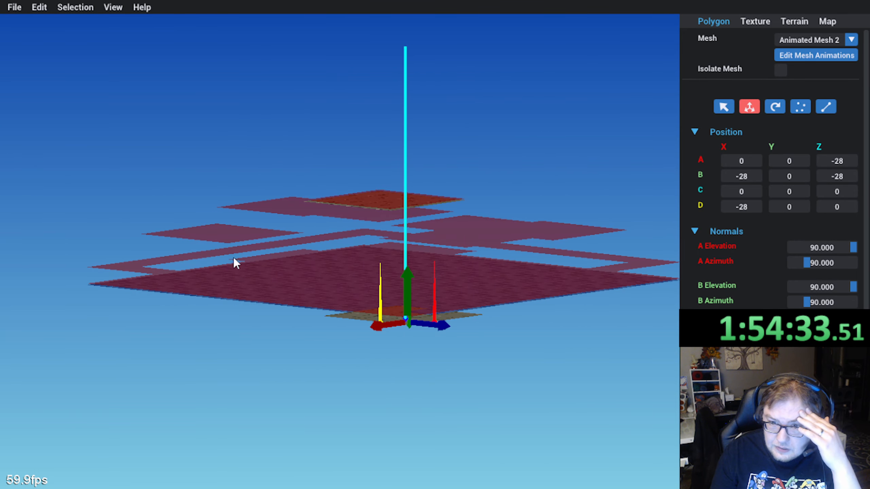
middle_click_drag(235, 263, 228, 396)
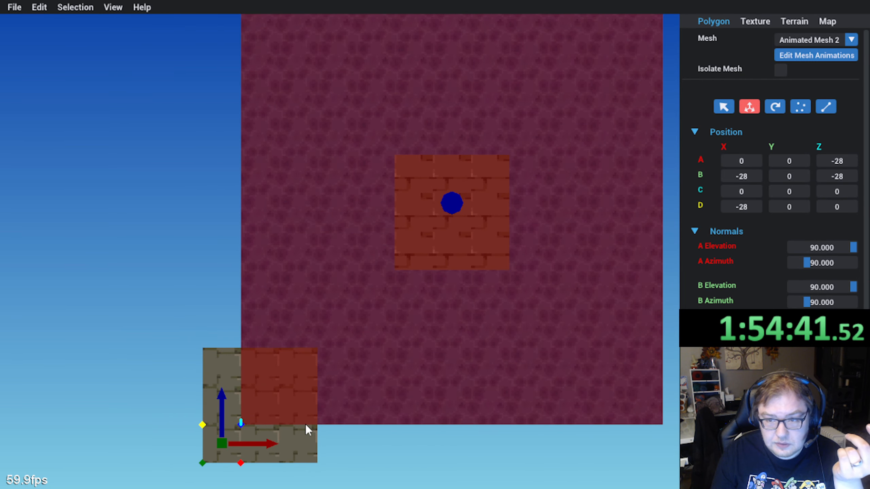
scroll(683, 362, "down", 3)
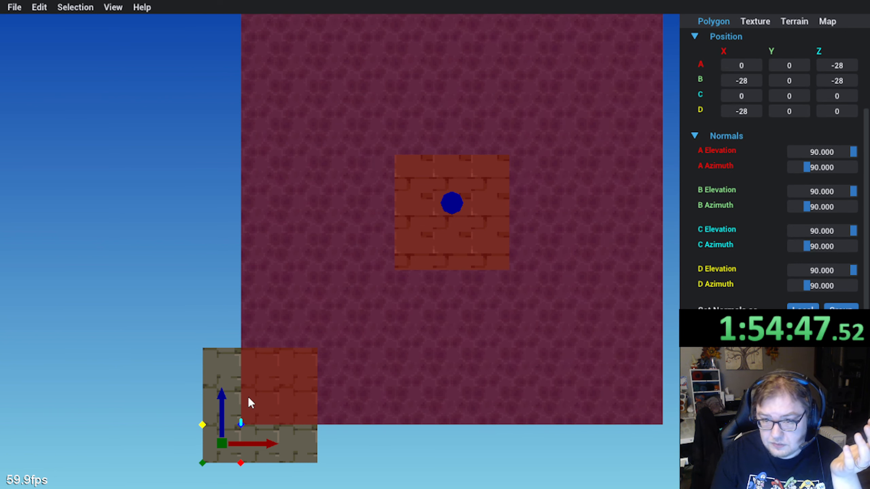
left_click(234, 400)
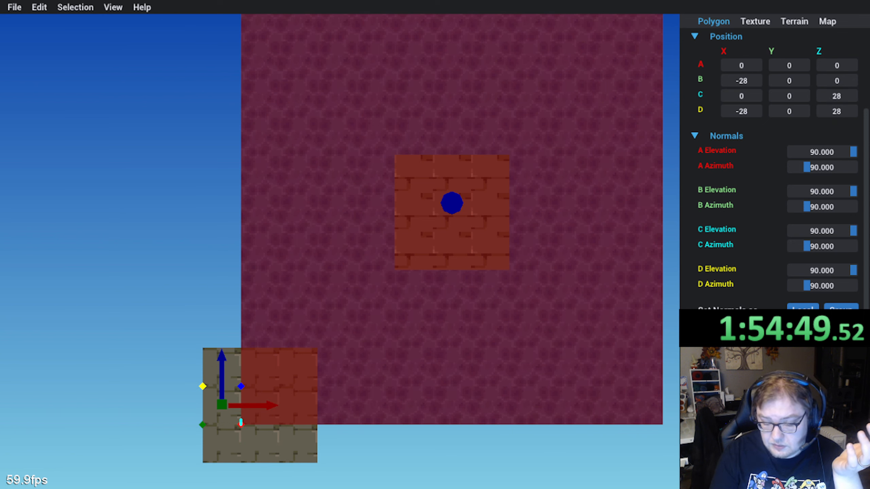
left_click(236, 366)
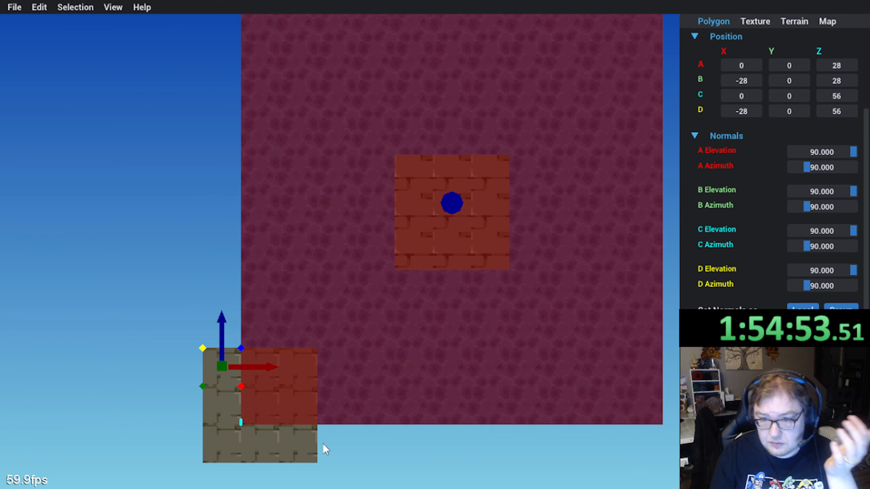
Step: Select the two higher-X tiles of each Animated Mesh 2 row and compare the rows' vertex coordinates
left_click(260, 453)
left_click(309, 456, "shift")
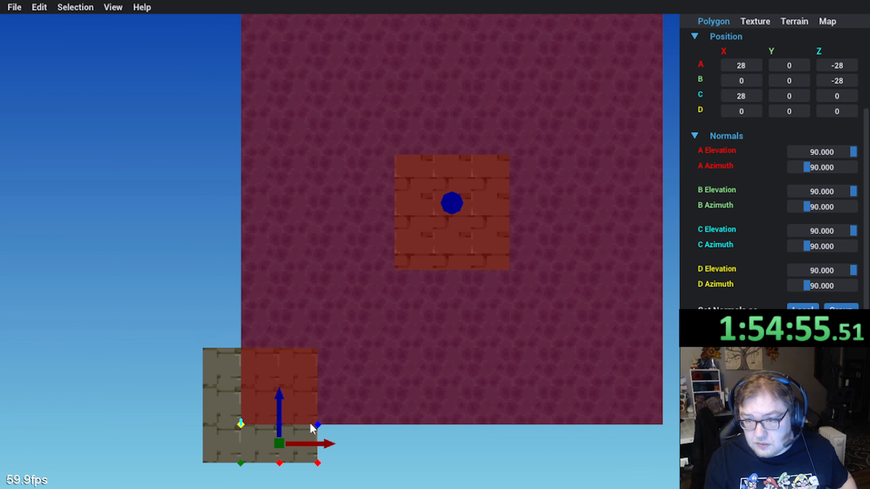
left_click(303, 413, "shift")
left_click(300, 454)
left_click(272, 460)
left_click(294, 460, "shift")
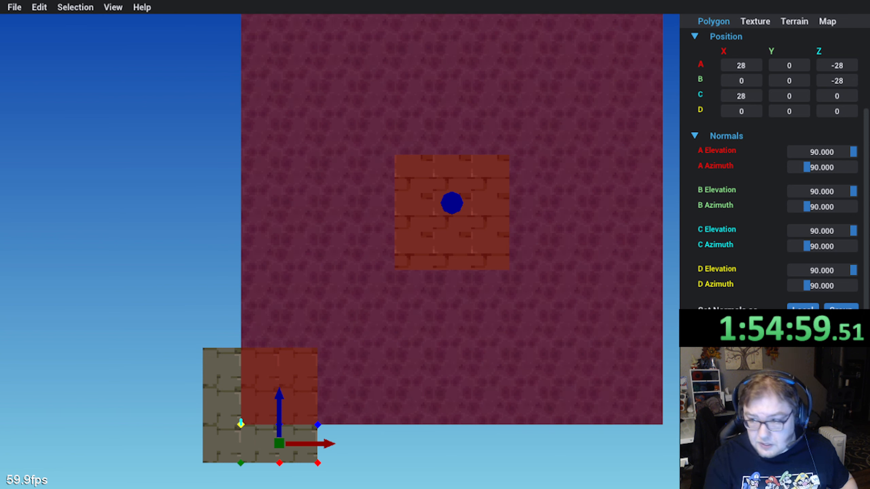
left_click(259, 405)
left_click(307, 412, "shift")
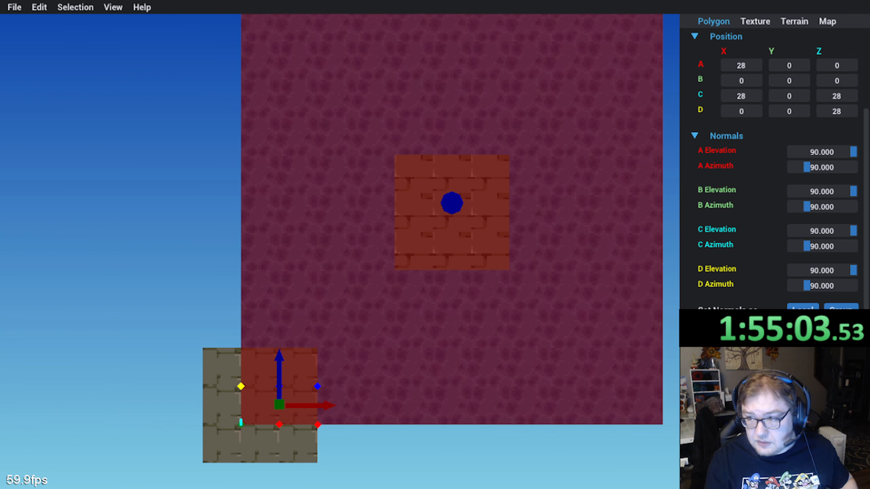
left_click(271, 376)
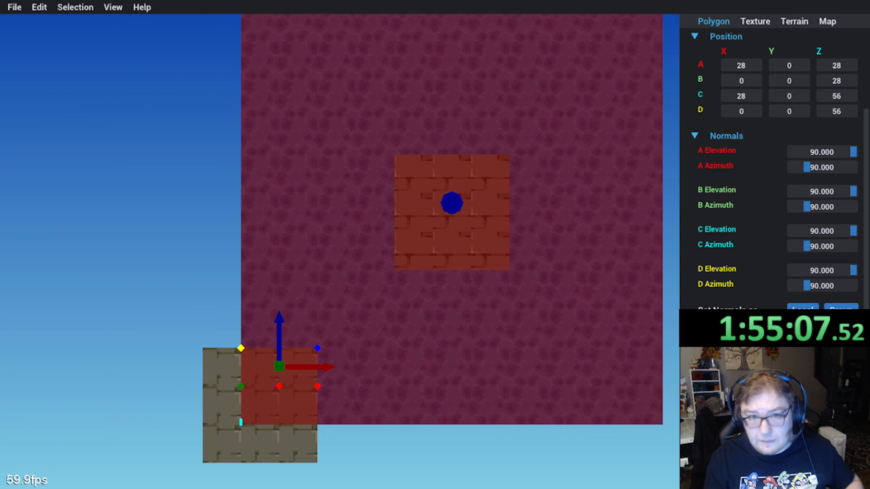
Step: Select the Animated Mesh 2 tiles column by column and compare their coordinates, including two tiles in the highest-X column
left_click(239, 456)
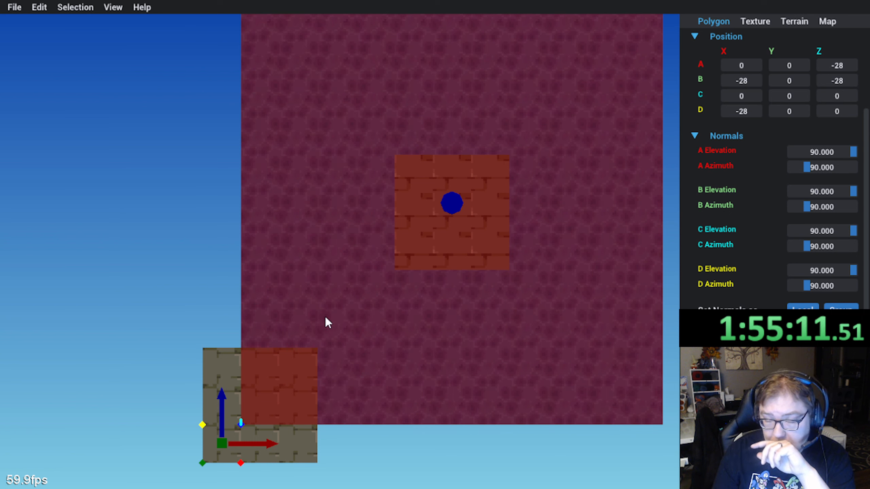
left_click(203, 374)
left_click(222, 385)
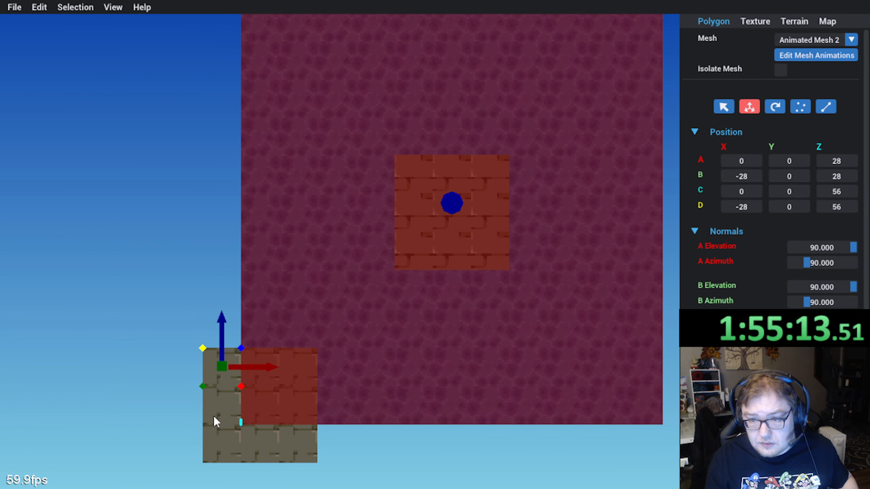
scroll(775, 168, "down", 2)
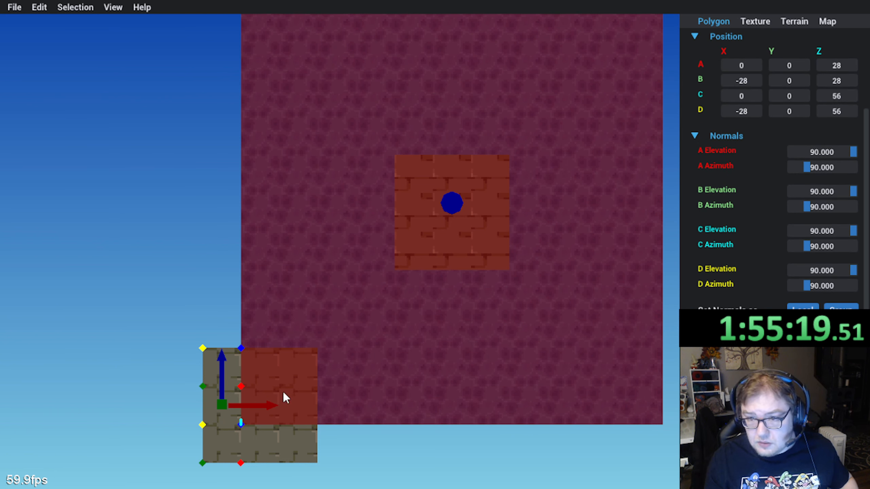
left_click(262, 369)
left_click(254, 415, "shift")
left_click(256, 439, "shift")
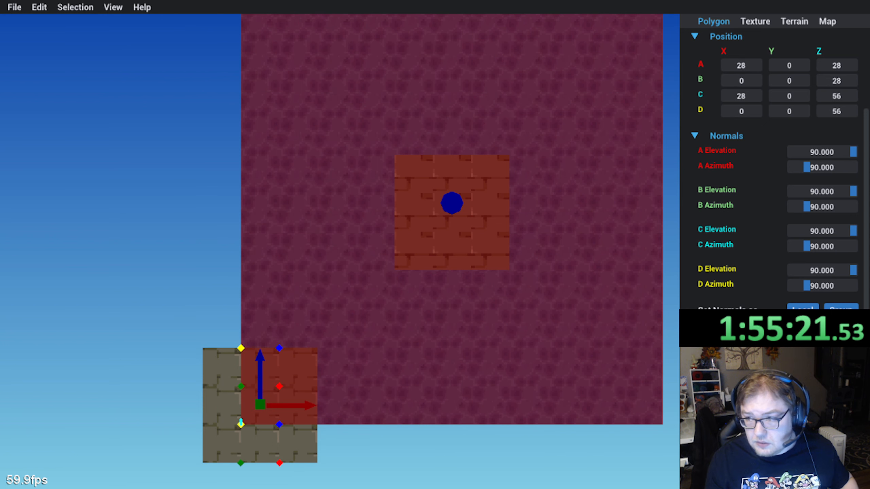
left_click(290, 367)
left_click(300, 409, "shift")
left_click(311, 444, "shift")
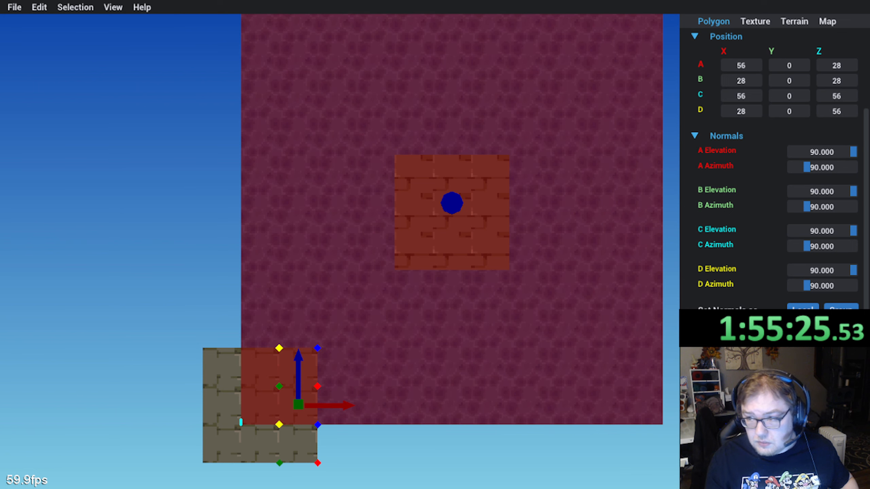
left_click(303, 444)
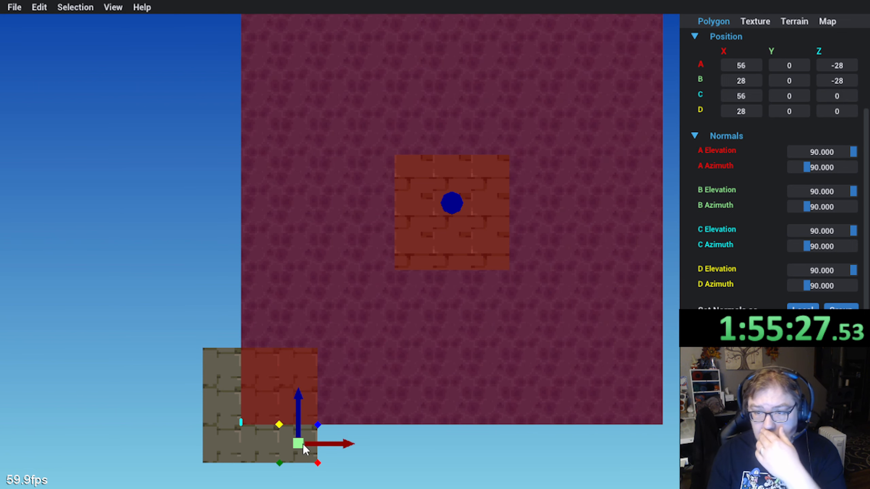
left_click(317, 371)
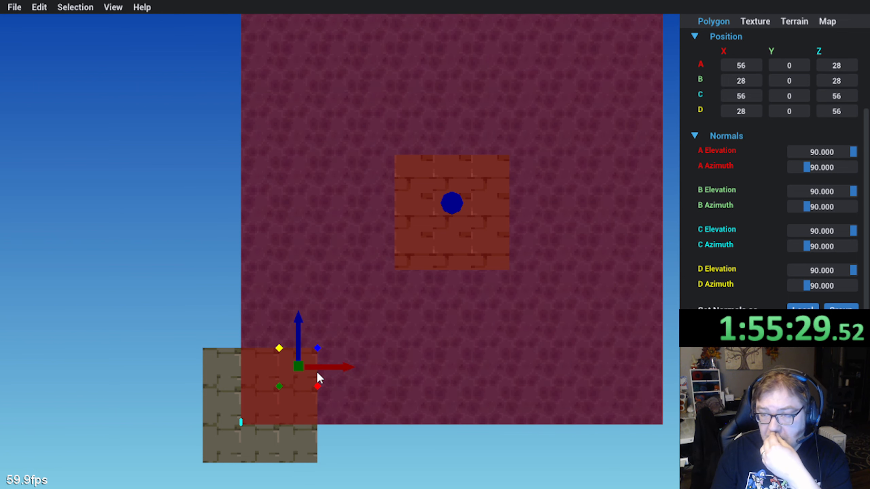
Step: Save the map
middle_click_drag(317, 370, 382, 308)
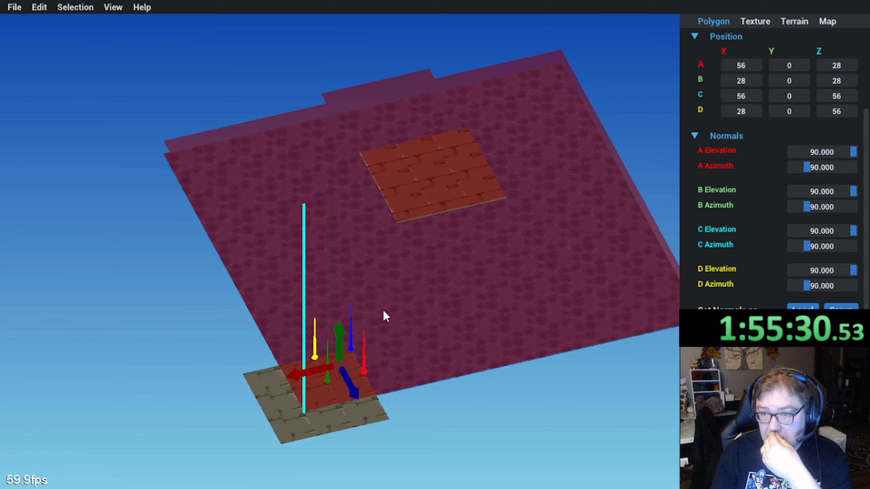
left_click(15, 6)
key("ctrl+s")
scroll(718, 176, "up", 3)
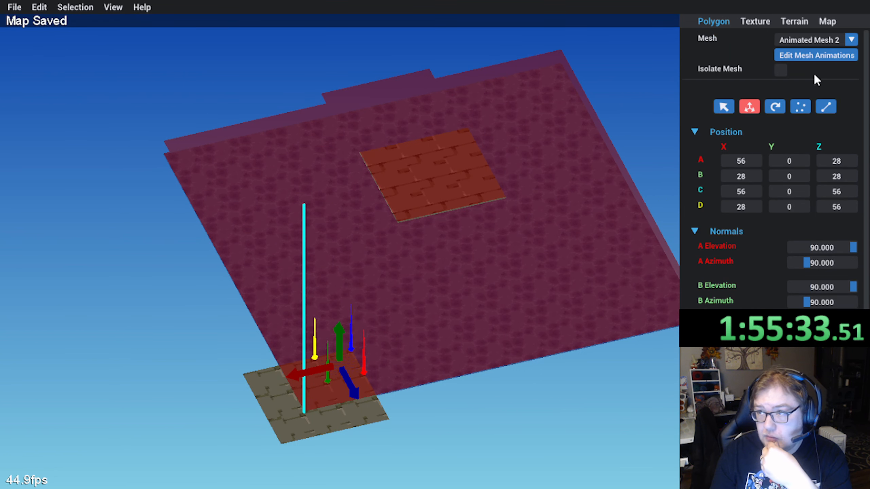
Step: Switch to Animated Mesh 3 and inspect the vertex positions and normals of its lowest-X, lowest-Z corner tile
left_click(845, 39)
left_click(836, 90)
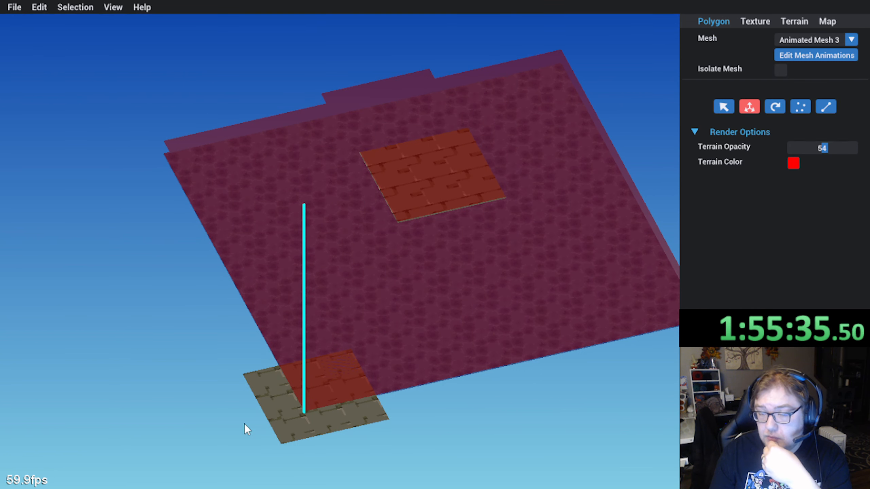
middle_click_drag(267, 430, 329, 366)
left_click(276, 450)
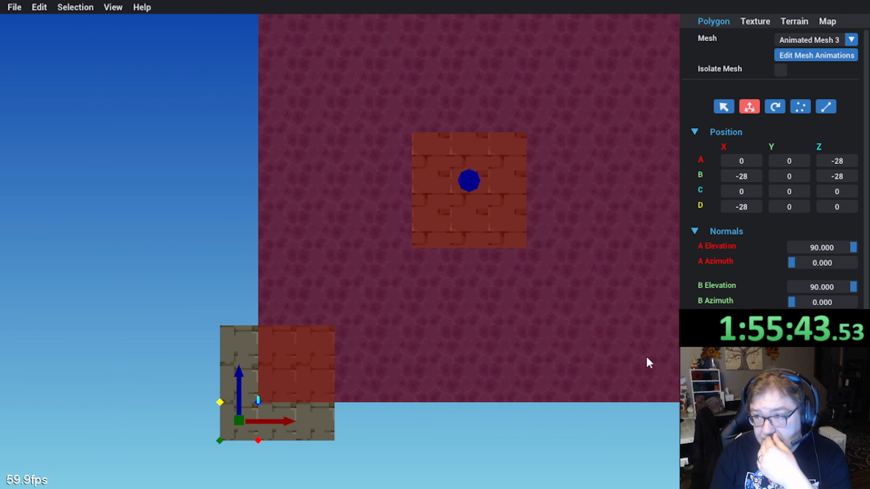
scroll(699, 291, "down", 4)
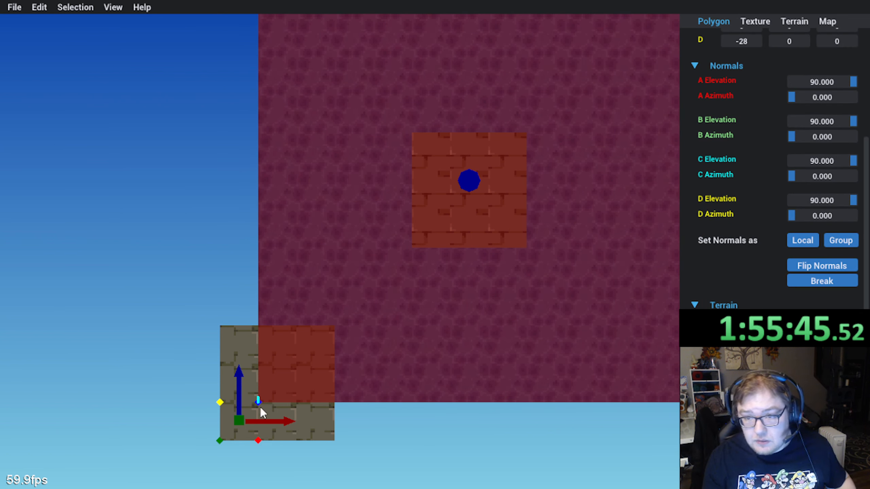
Step: Select the Animated Mesh 3 tiles row by row and compare their normals and Z coordinates around the mesh origin
left_click(312, 428, "shift")
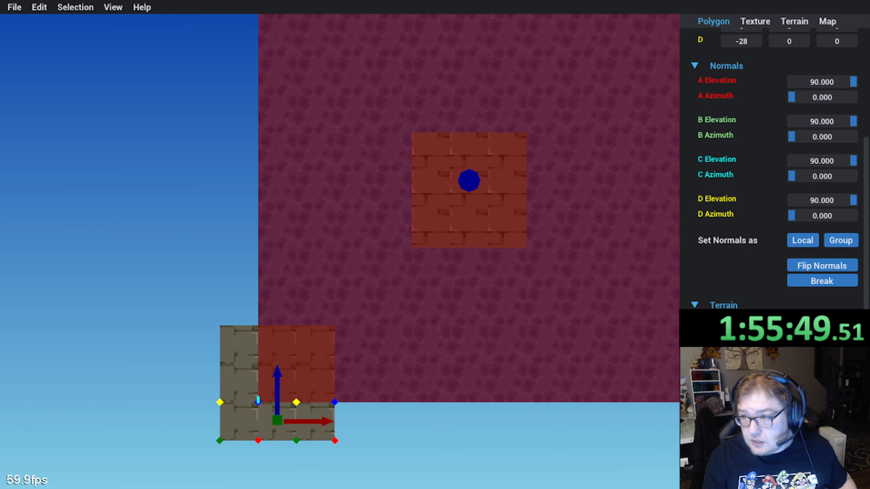
left_click(232, 373)
left_click(287, 391, "shift")
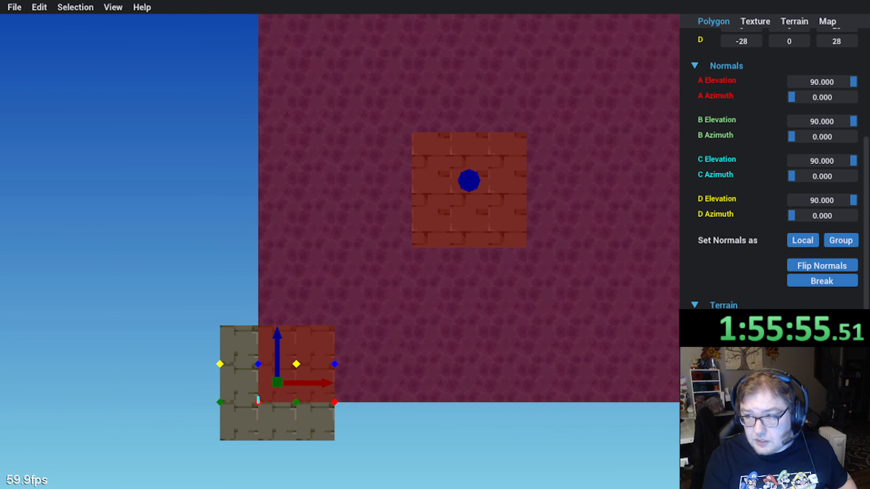
left_click(241, 356)
left_click(292, 357, "shift")
left_click(307, 353, "shift")
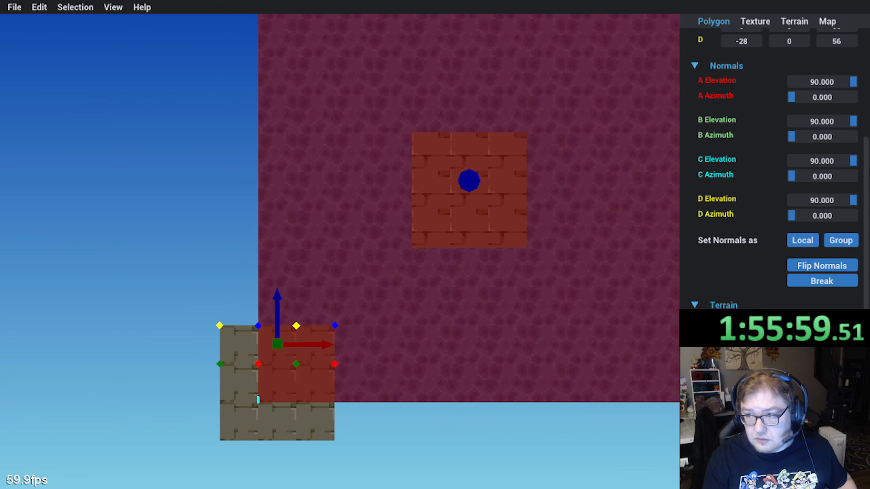
Step: Switch to the Primary Mesh and examine the vertex positions of the corner and edge water tiles along X 0
middle_click_drag(379, 243, 368, 295)
left_click(368, 295)
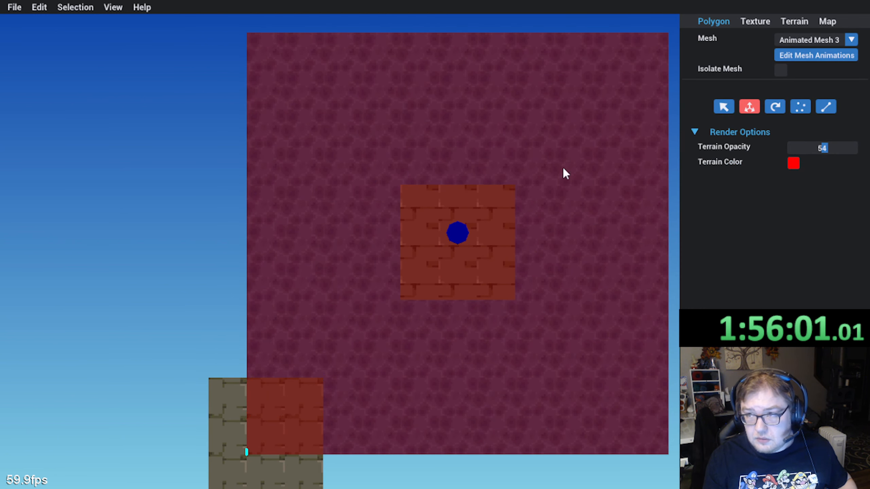
left_click(815, 42)
left_click(784, 54)
left_click(269, 64)
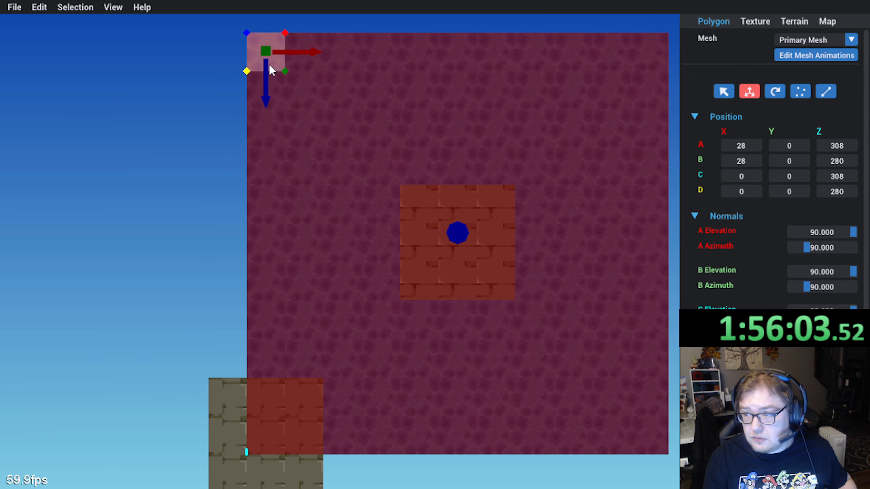
scroll(706, 292, "down", 3)
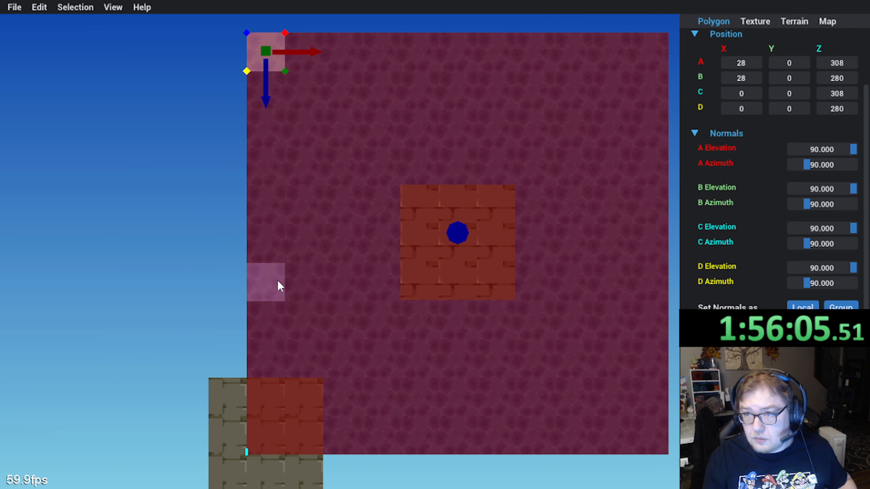
middle_click_drag(277, 281, 391, 248)
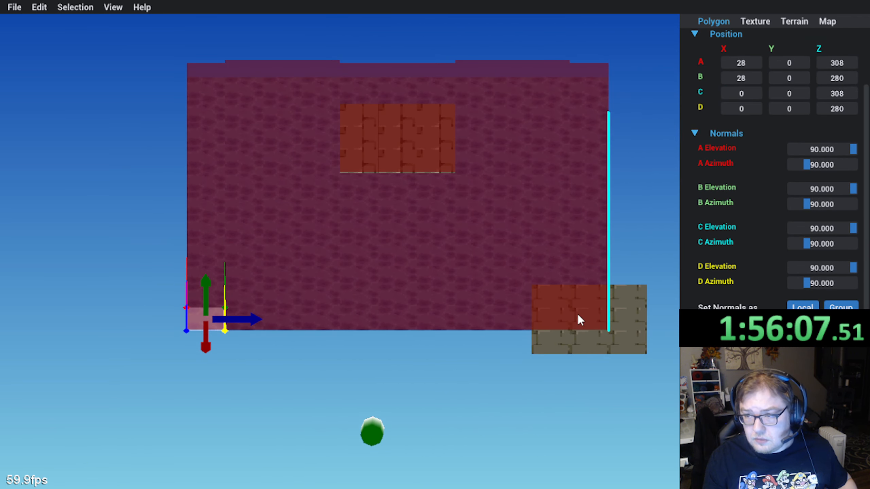
middle_click_drag(577, 314, 351, 322)
left_click(298, 280)
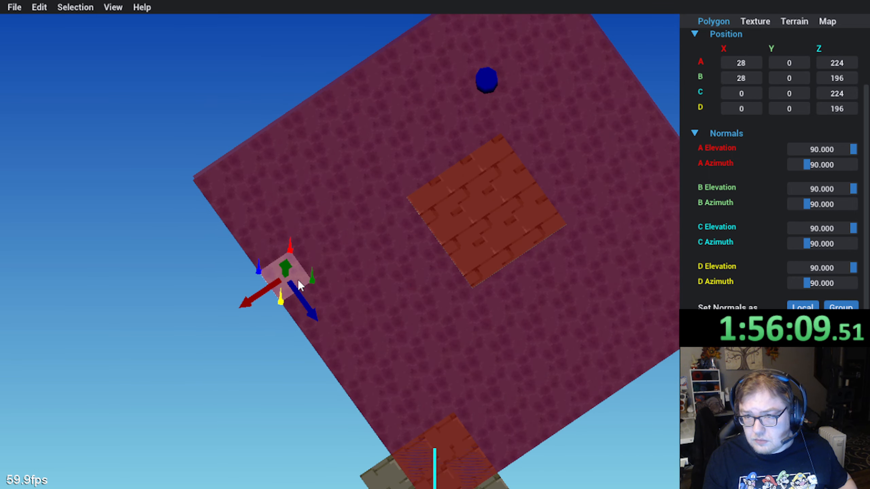
middle_click_drag(297, 280, 268, 274)
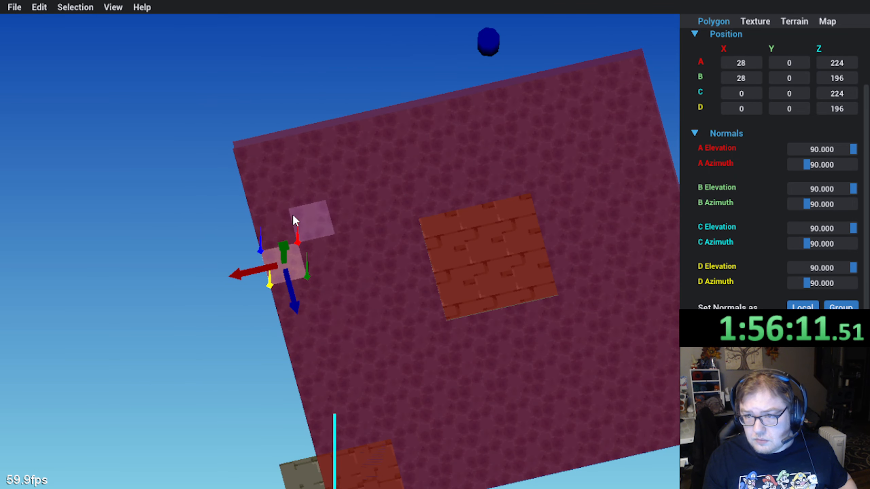
Step: Select the Primary Mesh water tile at the map origin and examine its vertex positions and normals
middle_click_drag(337, 336, 299, 210)
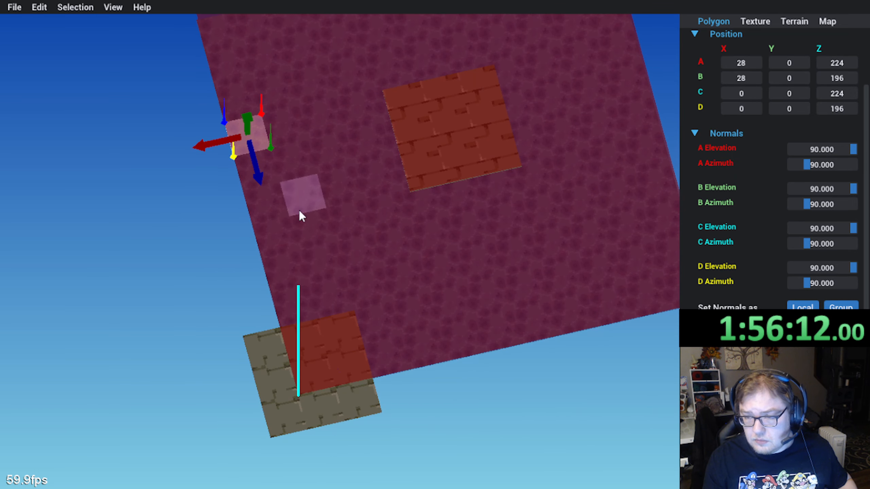
left_click(272, 170)
left_click(308, 373)
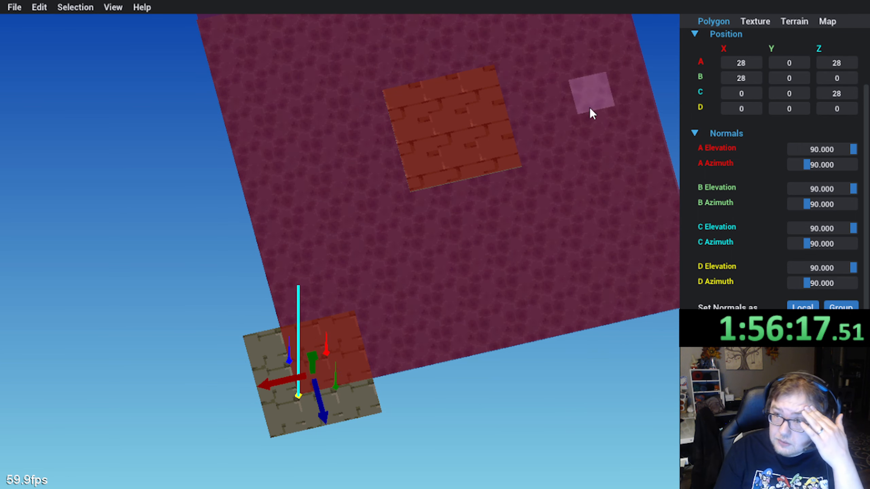
Step: Switch to Animated Mesh 2 and inspect the vertex positions and normals of its lowest-X, lowest-Z corner tile from directly above
scroll(758, 91, "up", 3)
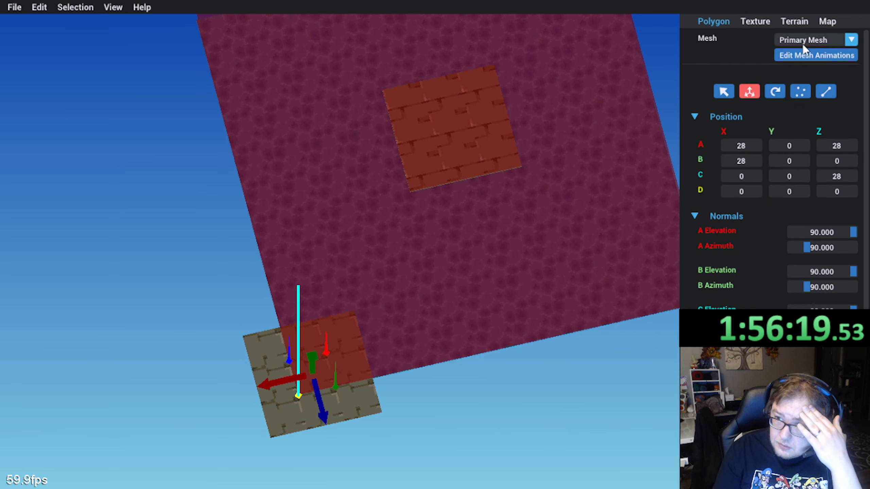
left_click(802, 43)
left_click(815, 76)
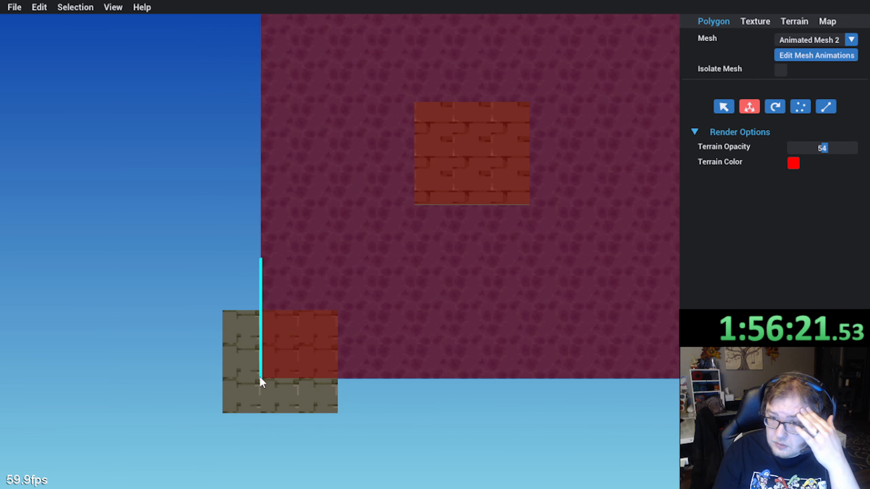
left_click(253, 396)
scroll(695, 306, "down", 3)
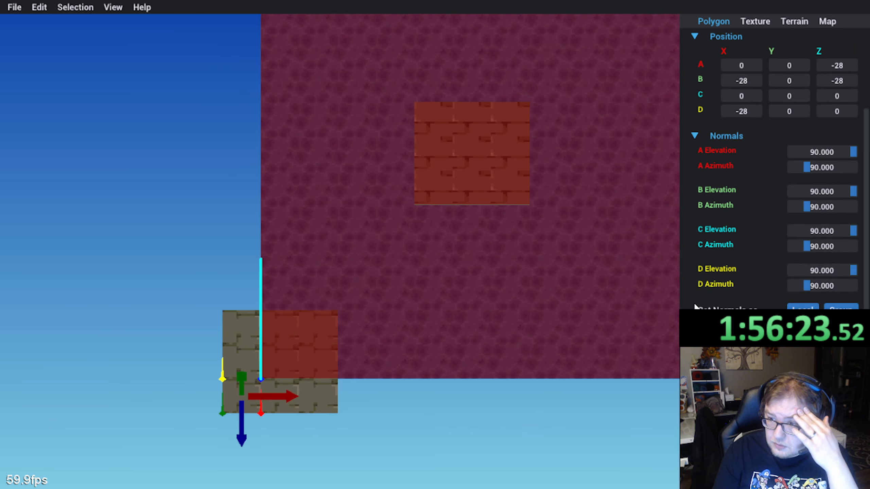
middle_click_drag(359, 323, 357, 393)
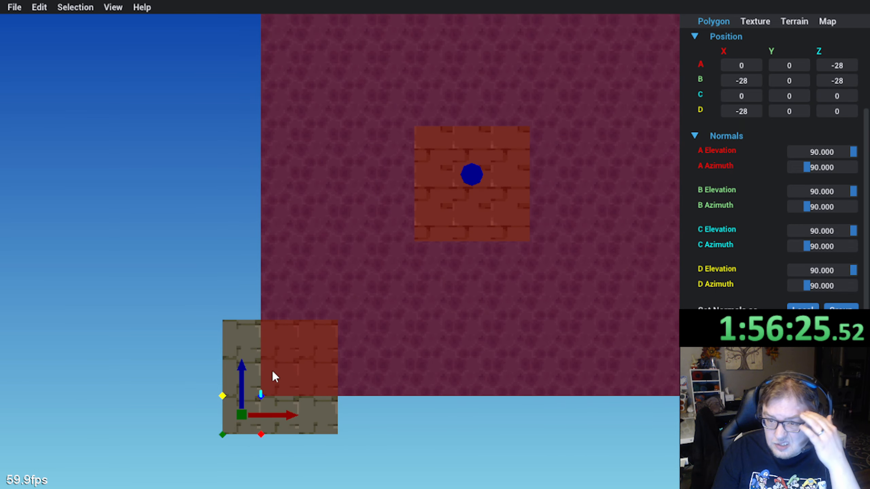
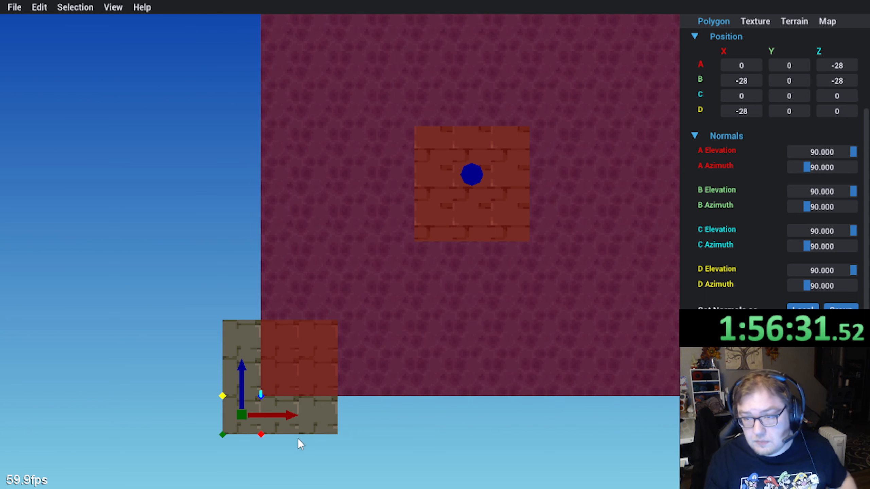
Step: Go through Animated Mesh 2 one three-tile row at a time and examine each row's coordinates and normals
left_click(240, 422)
left_click(279, 429)
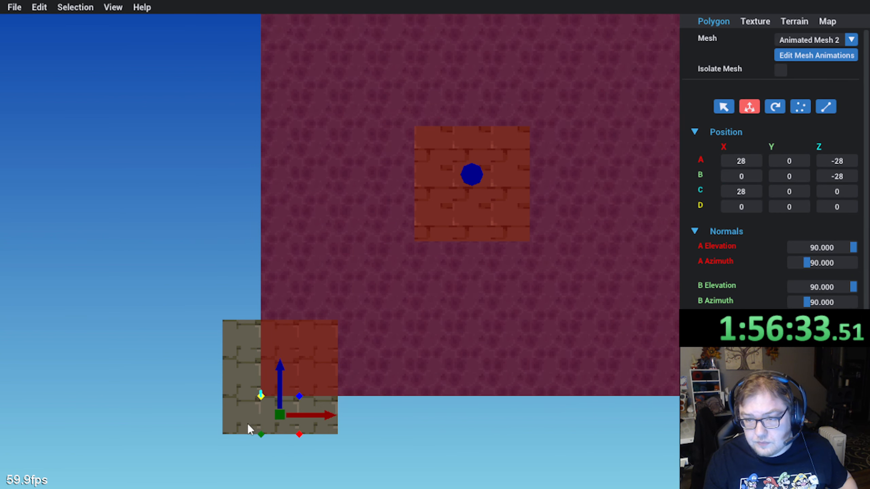
left_click(247, 424)
left_click(280, 430, "shift")
left_click(310, 425, "shift")
scroll(777, 168, "down", 3)
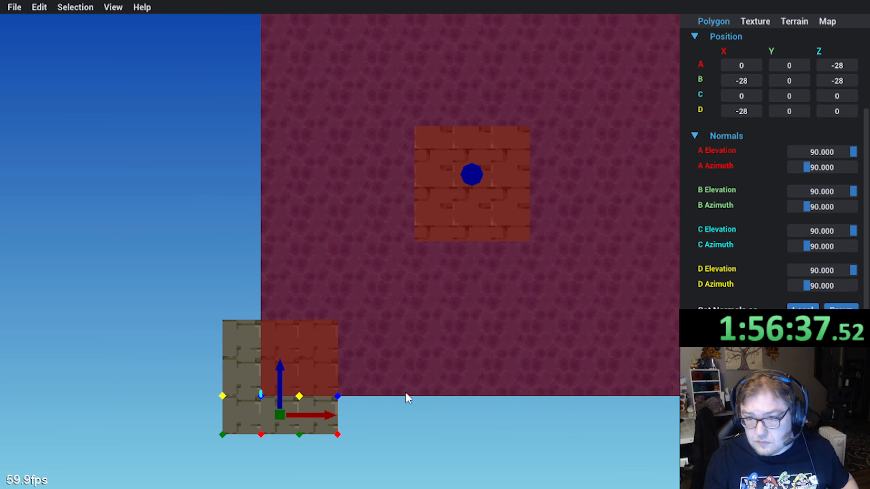
left_click(245, 385)
left_click(278, 383, "shift")
left_click(312, 383, "shift")
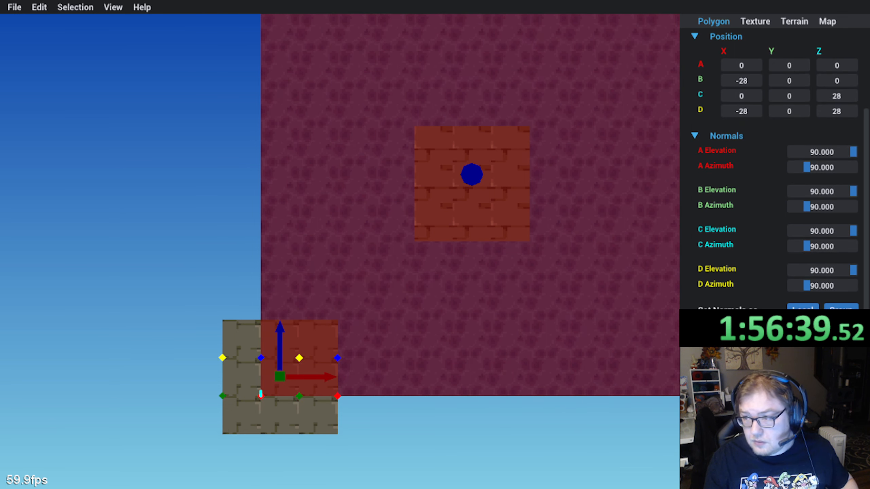
left_click(255, 342)
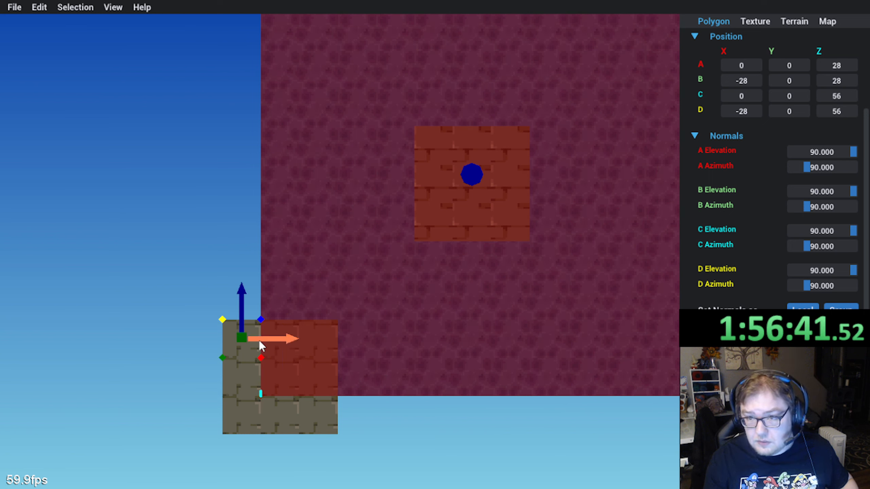
left_click(297, 348, "shift")
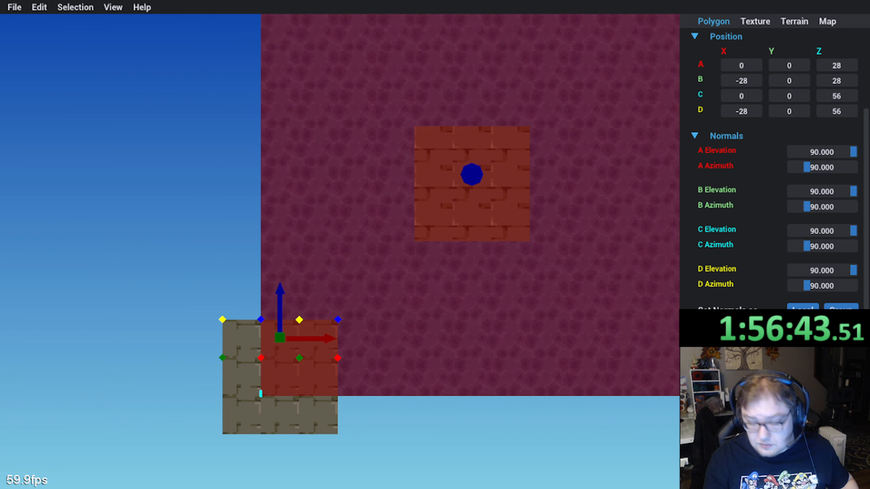
left_click(509, 457)
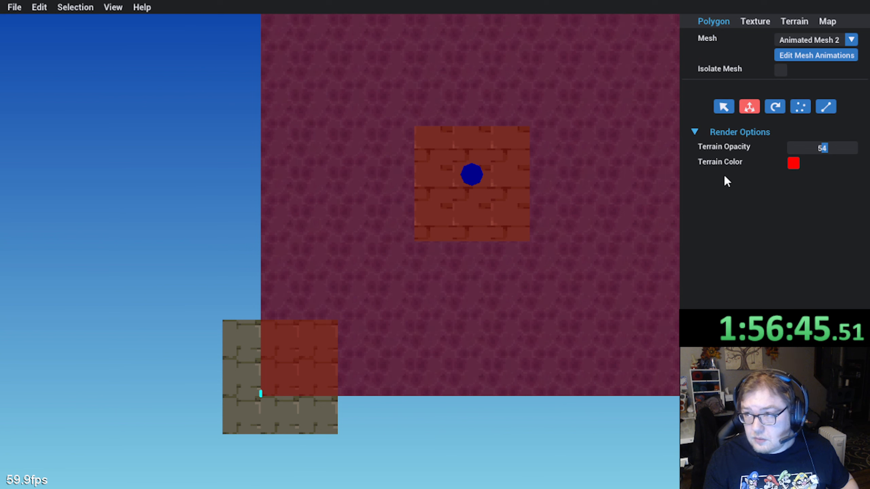
Step: Switch to Animated Mesh 3 and set the Terrain Z coordinate separately for each three-tile row
left_click(851, 40)
left_click(828, 90)
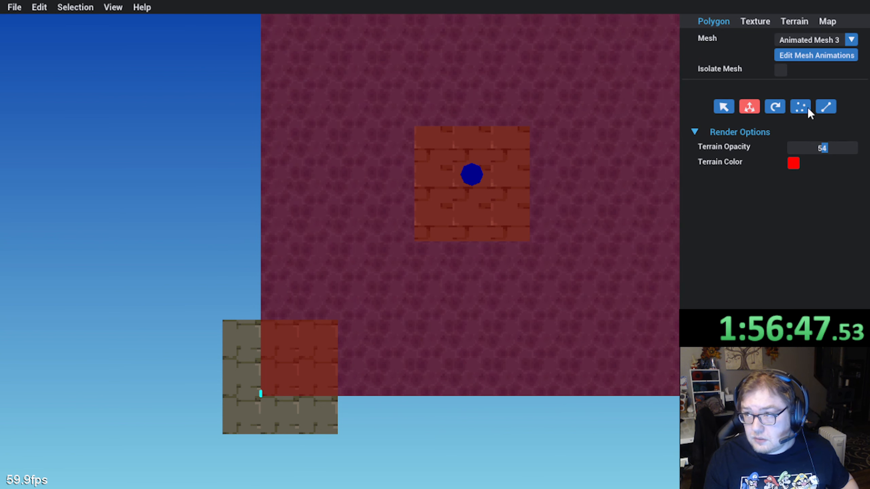
left_click(246, 412)
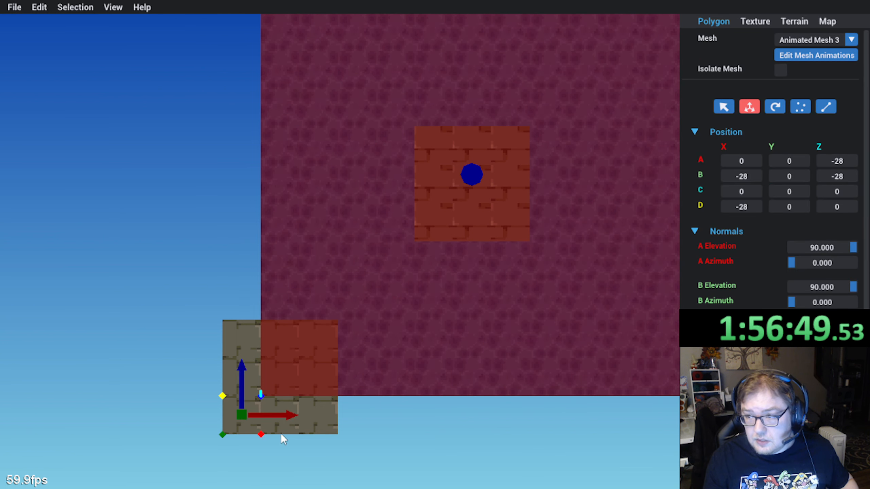
scroll(774, 172, "down", 5)
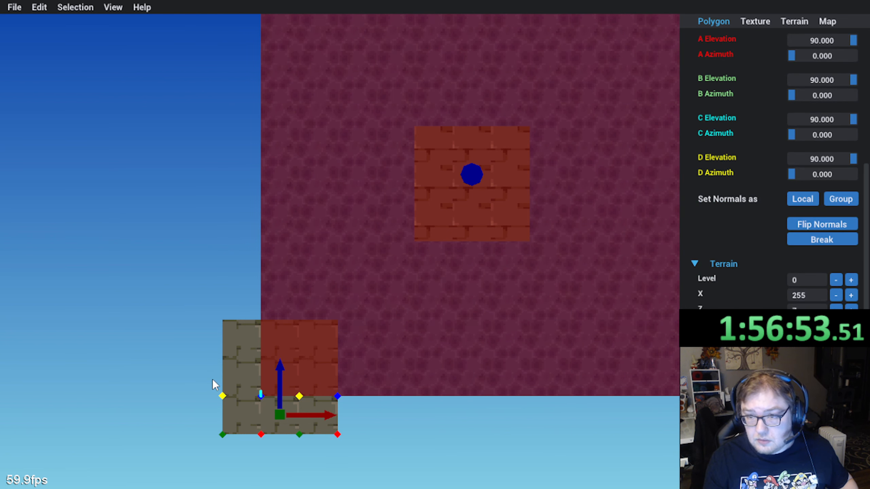
left_click(257, 379)
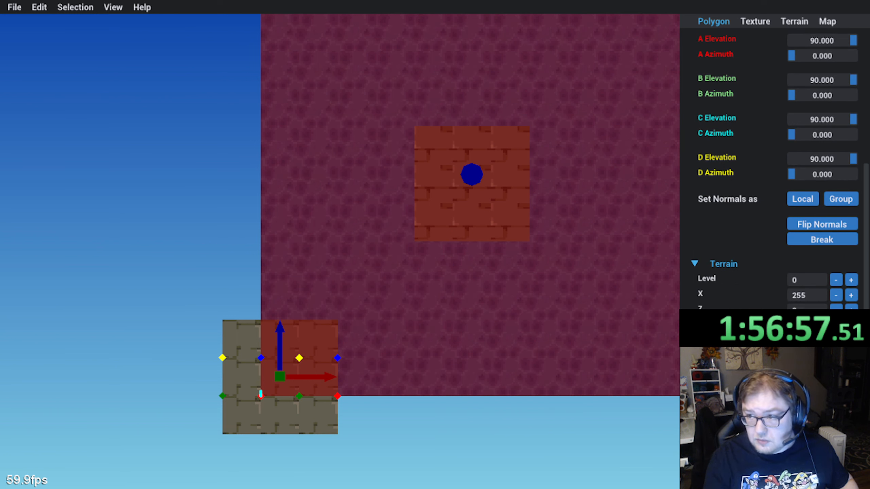
left_click(228, 330)
left_click(284, 342, "shift")
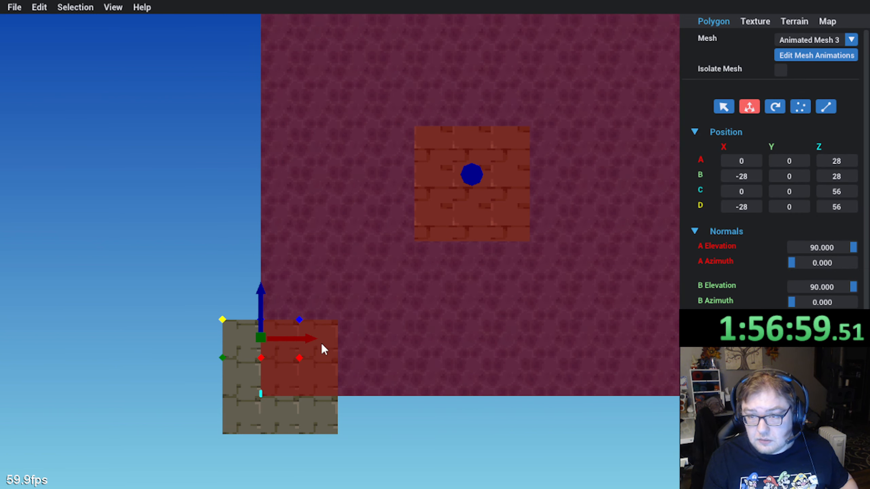
left_click(322, 345, "shift")
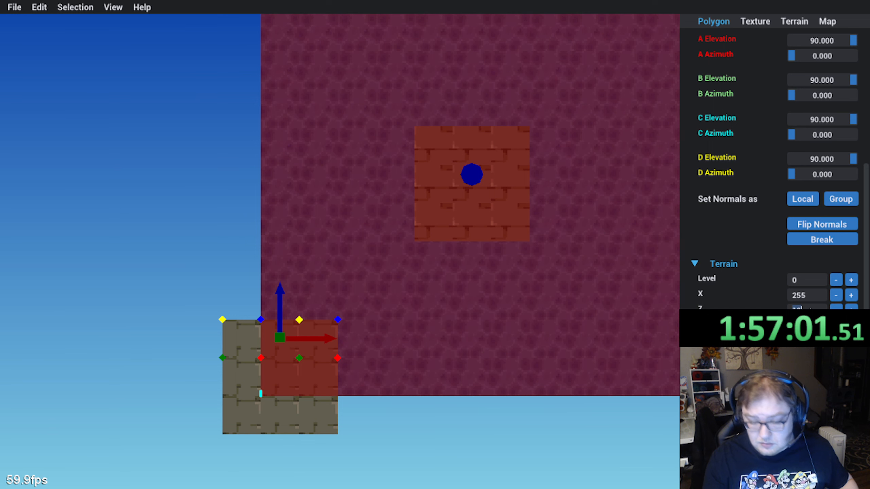
left_click(189, 468)
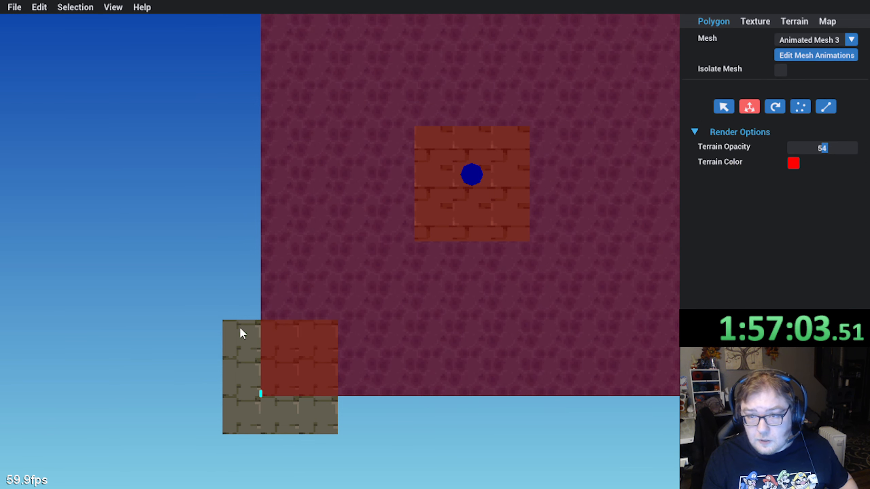
Step: Edit Animated Mesh 3's terrain coordinates column by column, setting Terrain X to 3 for the highest-X column
left_click(240, 334)
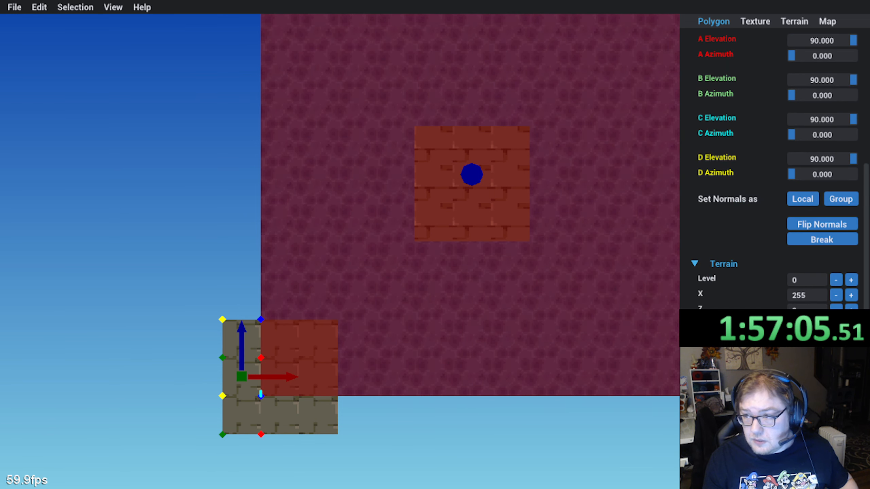
left_click(278, 357)
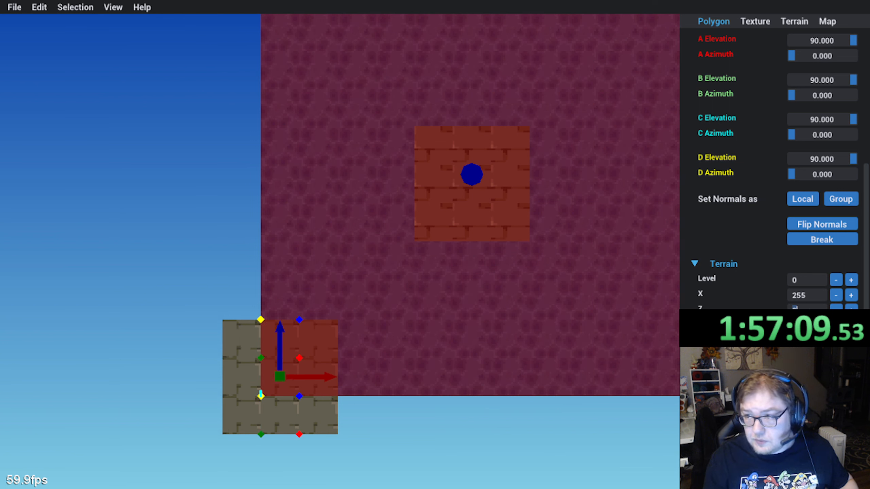
left_click(330, 339)
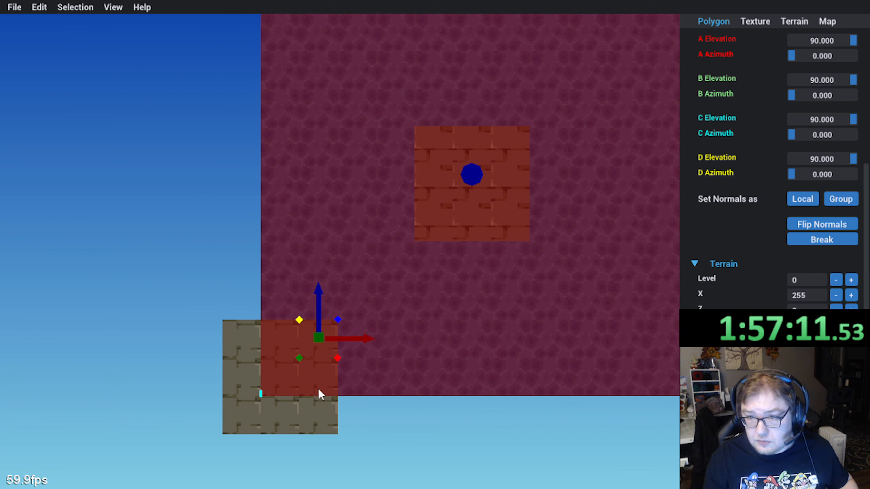
left_click(323, 413, "shift")
double_click(815, 295)
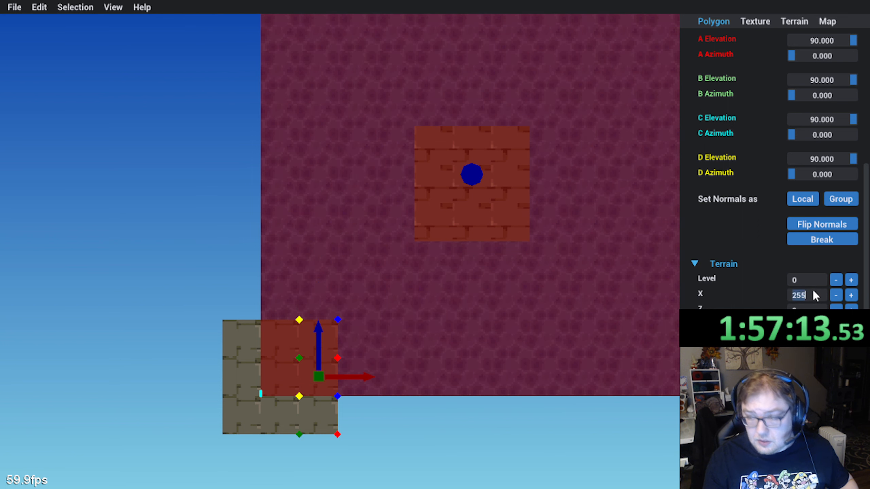
type("3")
Step: Check the Terrain X and Z values of individual Animated Mesh 3 tiles in the middle and lowest-X columns
left_click(281, 344)
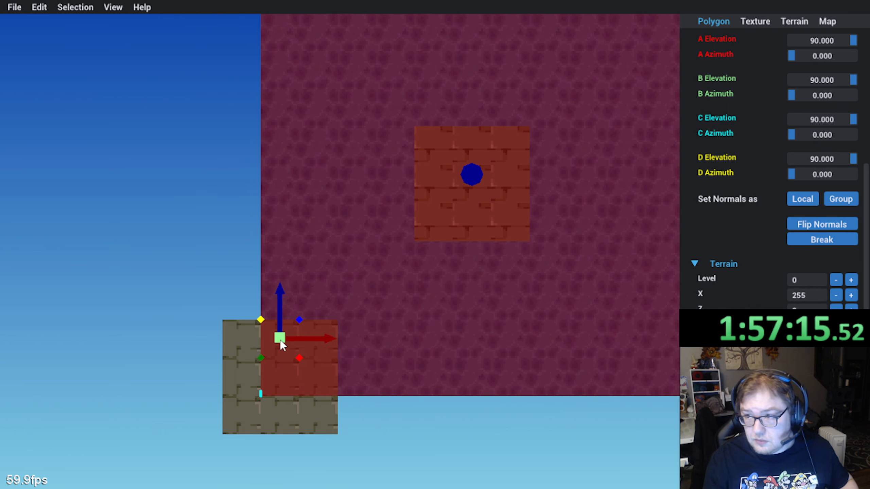
left_click(283, 376)
left_click(240, 394)
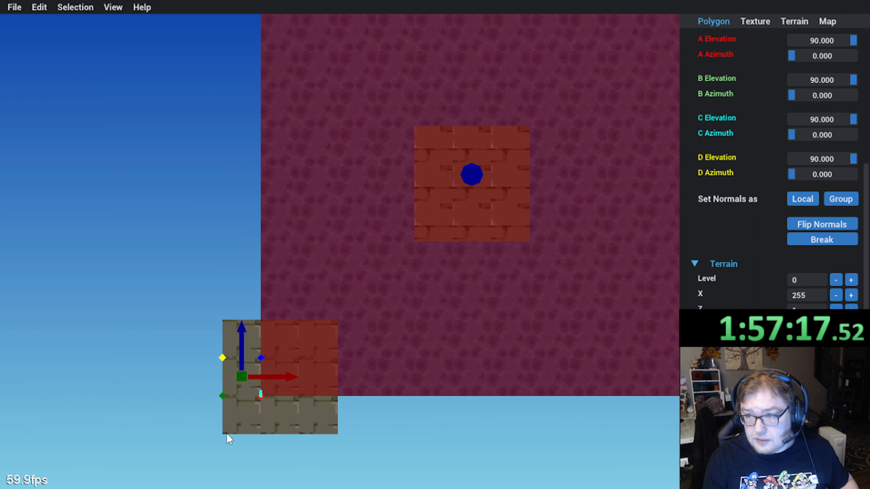
left_click(254, 425)
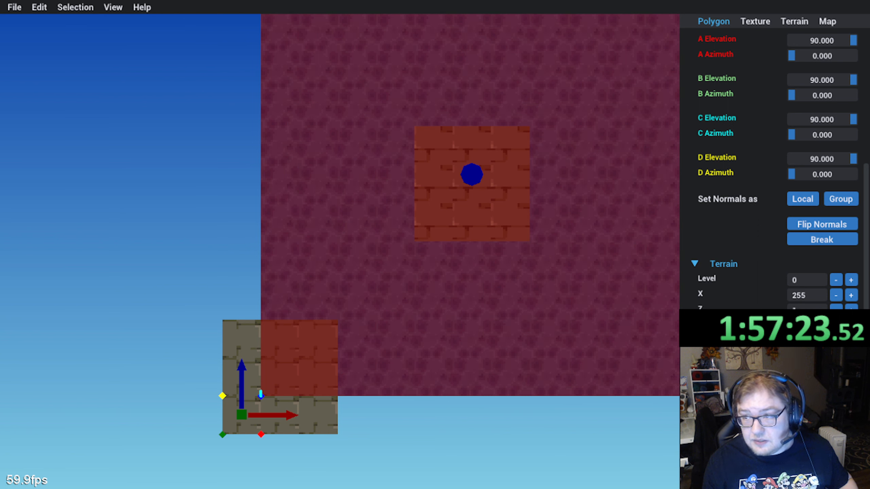
left_click(274, 431)
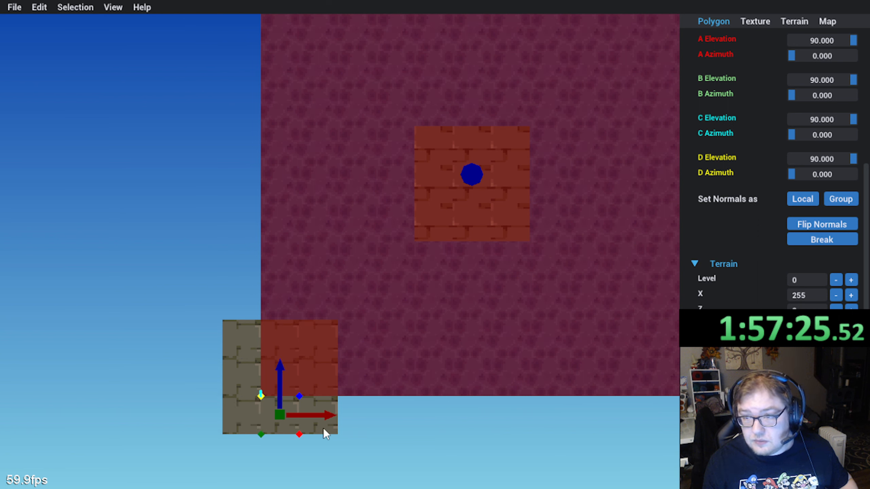
left_click(332, 431)
Step: Re-enter the Terrain Z coordinate for the two lowest-X tiles in Animated Mesh 3's lowest-Z and middle rows
left_click(244, 425)
left_click(274, 423, "shift")
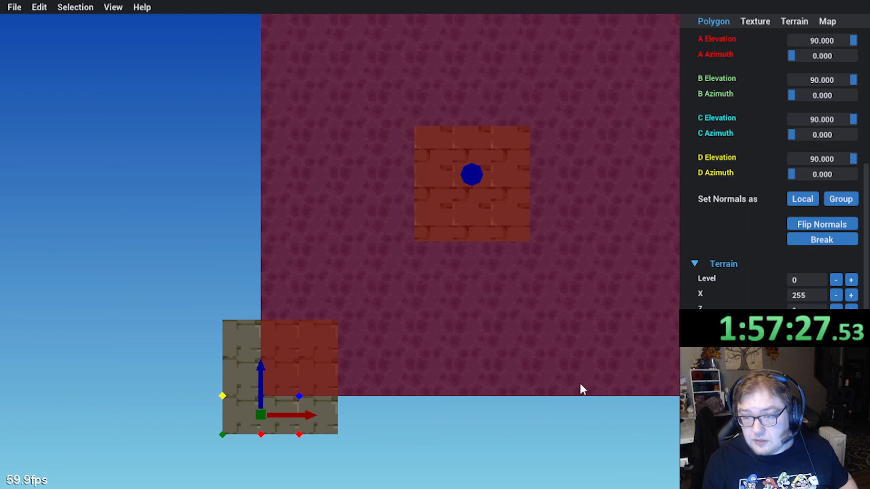
double_click(795, 310)
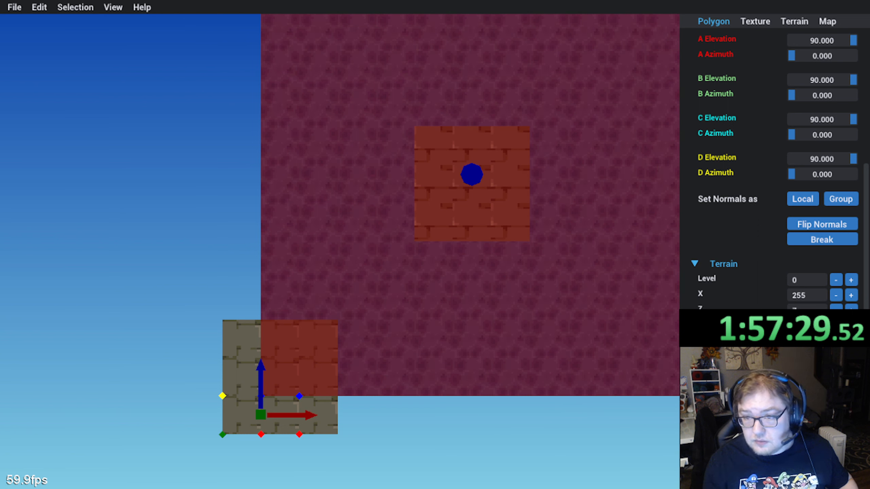
left_click(309, 371)
left_click(249, 383)
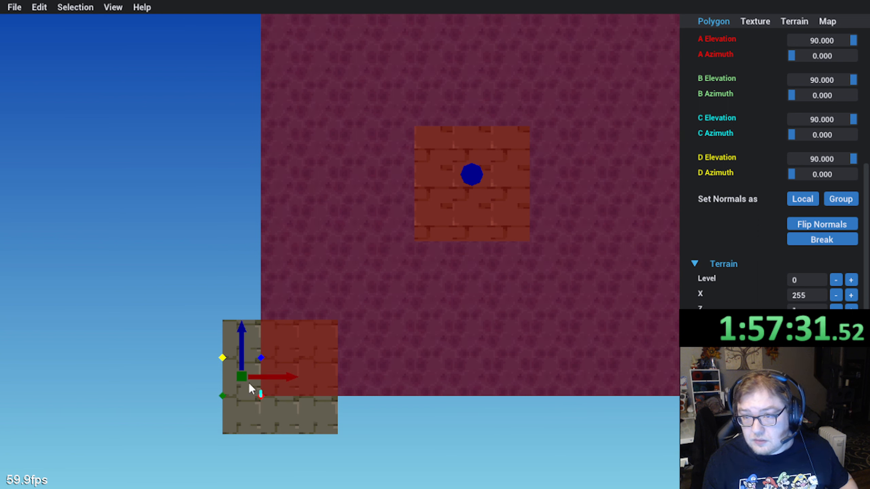
left_click(275, 384, "shift")
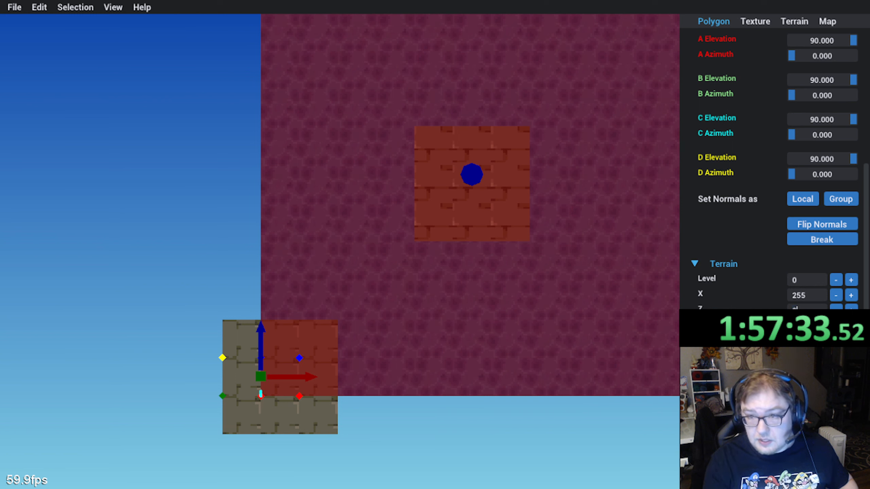
Step: Re-enter the Terrain Z coordinate for the two lowest-X tiles in the highest-Z row, and recheck the middle tile of the lowest-Z row
left_click(325, 348)
left_click(220, 350)
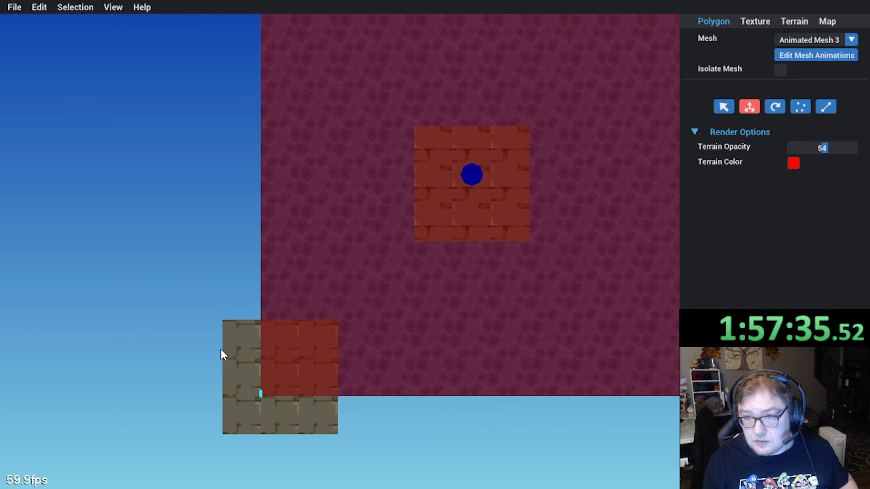
left_click(227, 349)
left_click(273, 346, "shift")
scroll(774, 171, "down", 5)
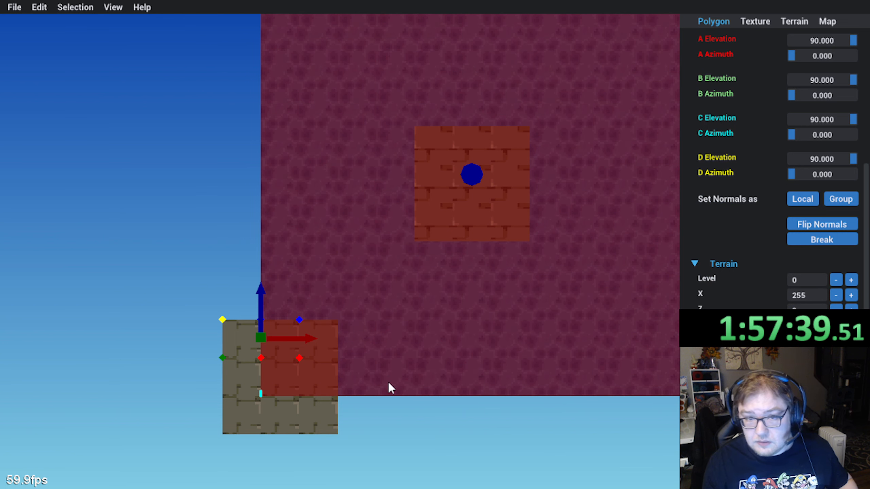
left_click(303, 419)
left_click(277, 423)
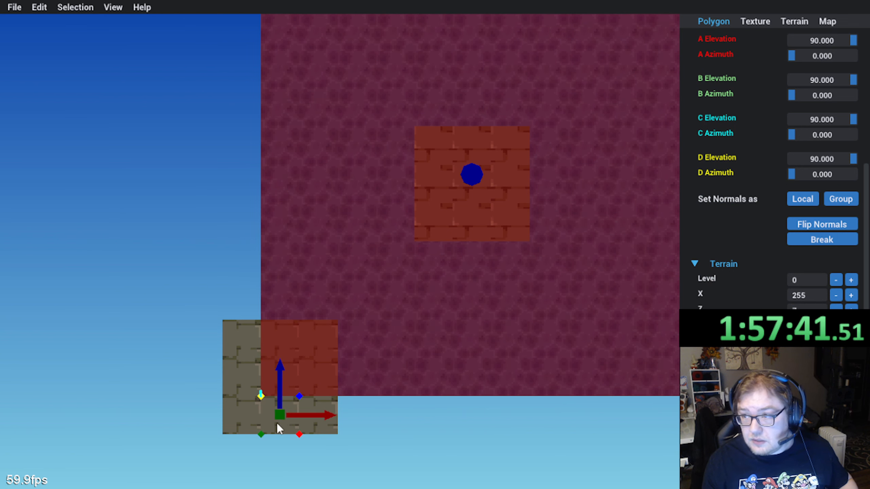
Step: Set Terrain X to 1 for the three tiles in Animated Mesh 3's lowest-X column
left_click(246, 428)
left_click(250, 368, "shift")
left_click(252, 338, "shift")
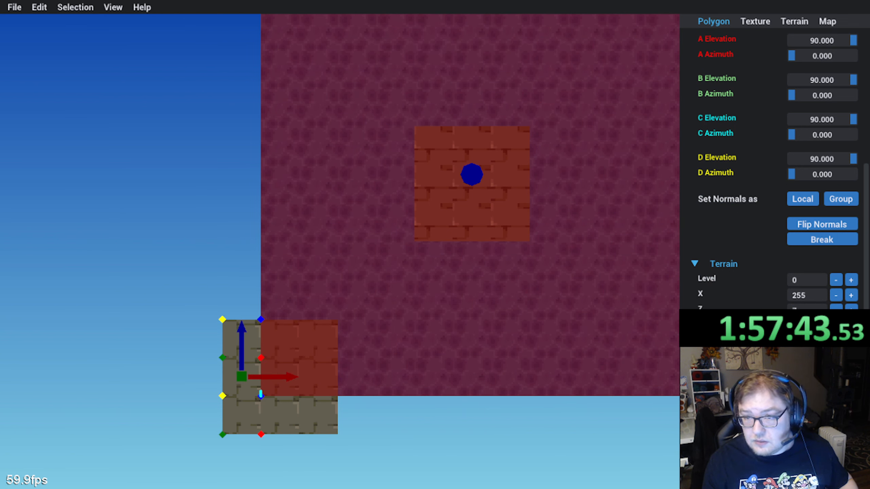
left_click(812, 292)
type("1")
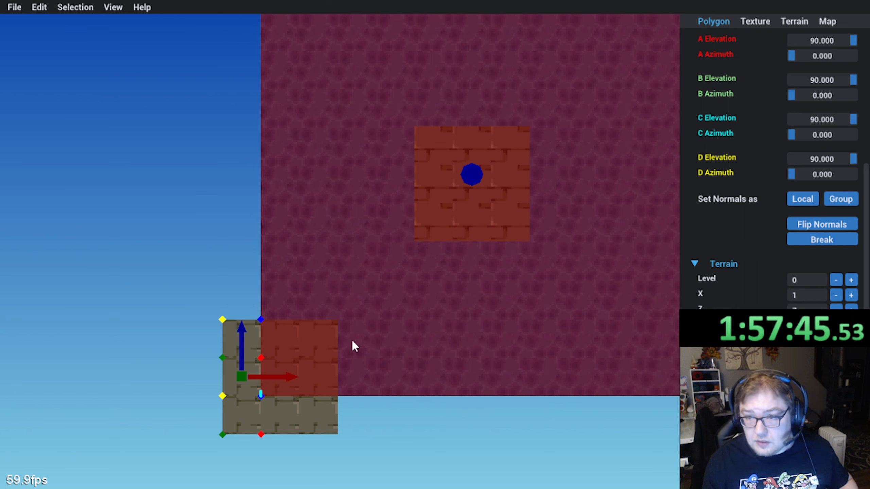
Step: Set Terrain X to 2 for the three tiles in Animated Mesh 3's middle column
left_click(283, 334)
left_click(280, 374, "shift")
left_click(276, 418, "shift")
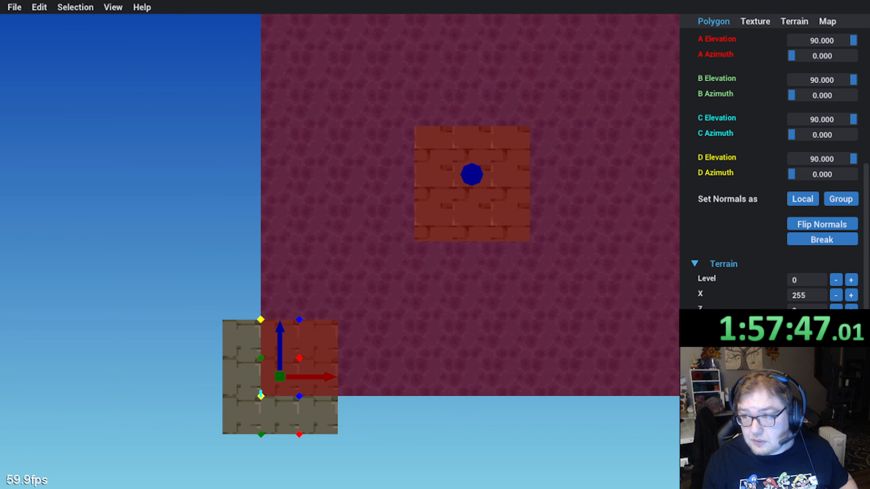
left_click(813, 294)
type("2")
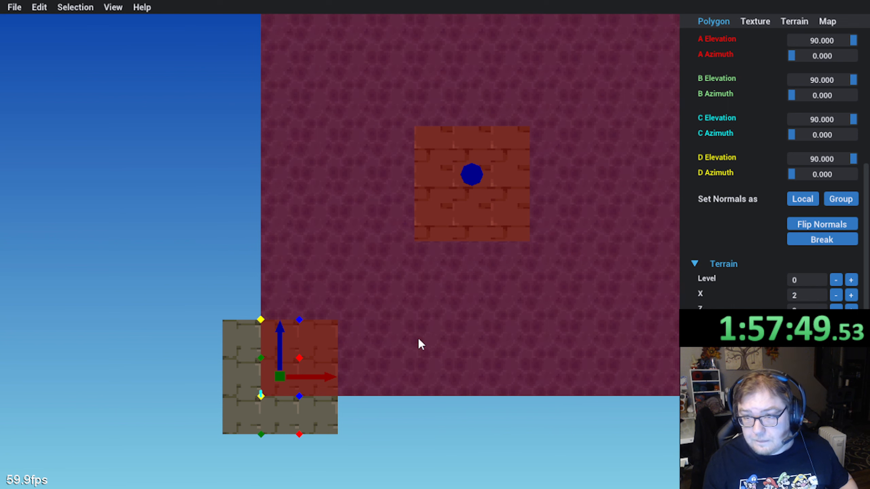
Step: Check the Terrain X and Z values of the lower tiles in Animated Mesh 3's highest-X column
left_click(319, 377)
left_click(319, 411)
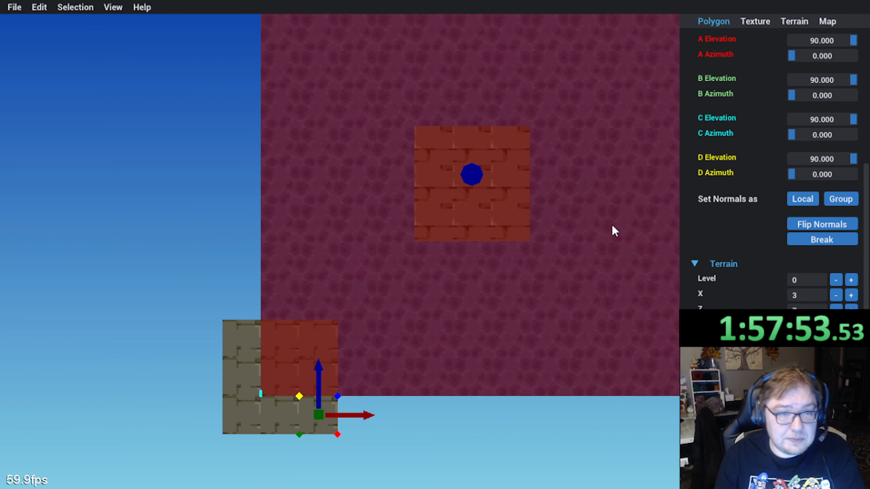
scroll(483, 220, "down", 5)
scroll(469, 226, "up", 5)
scroll(734, 204, "down", 2)
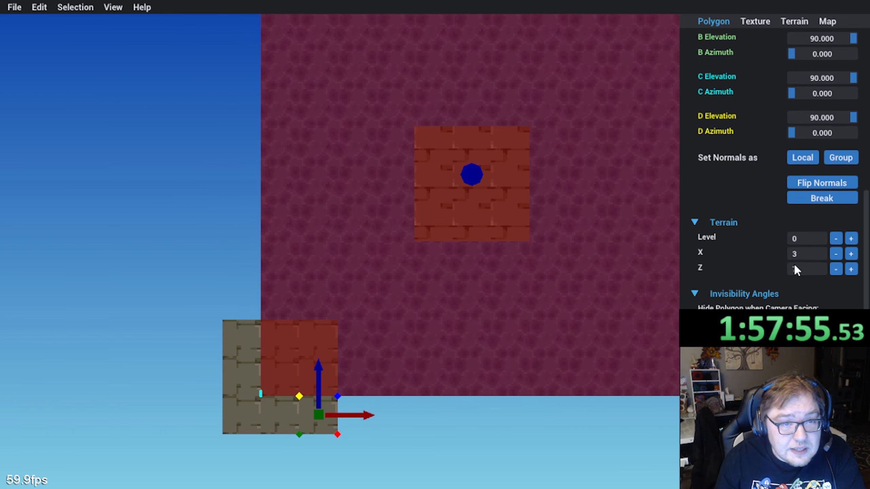
Step: Save the map and switch to Animated Mesh 4
middle_click_drag(388, 362, 346, 325)
scroll(727, 170, "up", 6)
left_click(15, 7)
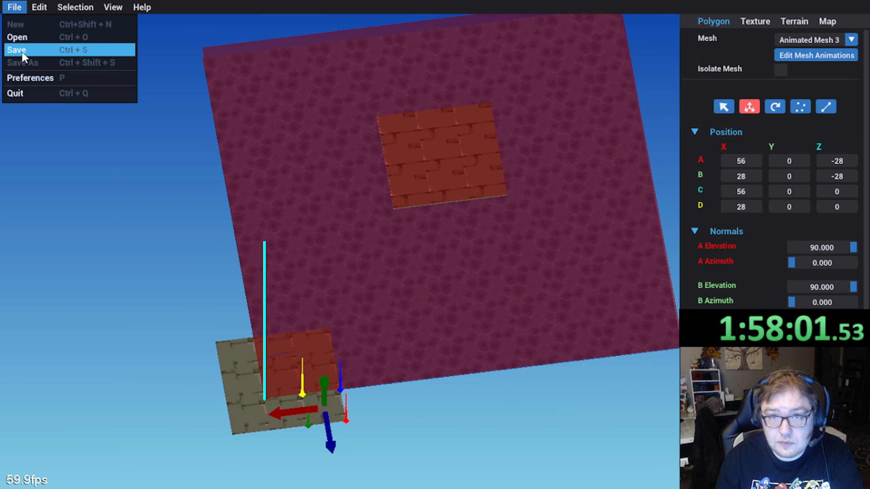
left_click(20, 51)
middle_click_drag(320, 259, 341, 235)
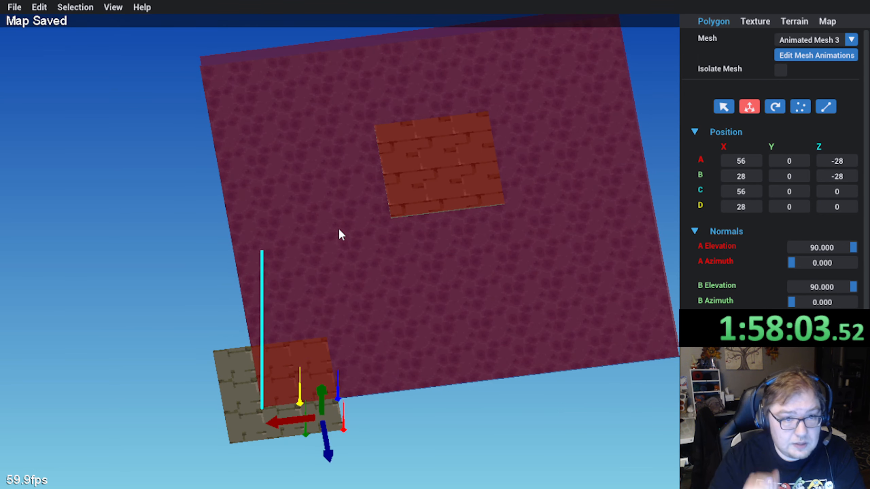
left_click(802, 41)
left_click(818, 103)
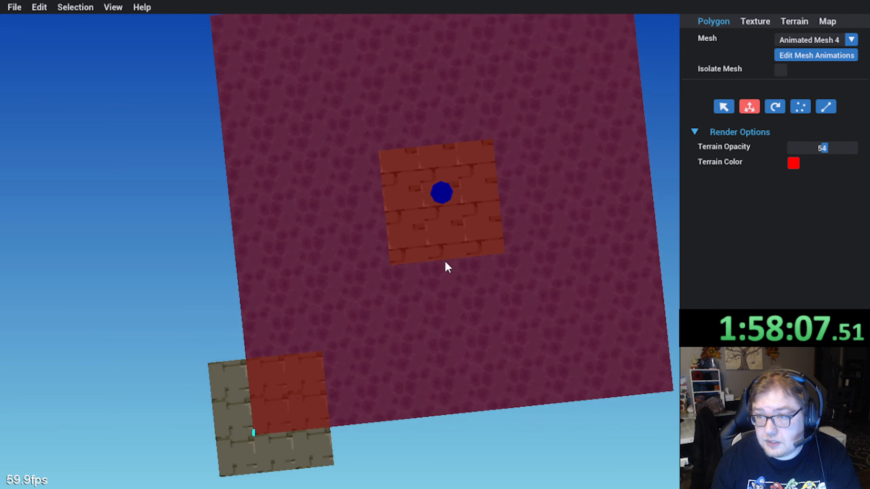
middle_click_drag(441, 335, 310, 340)
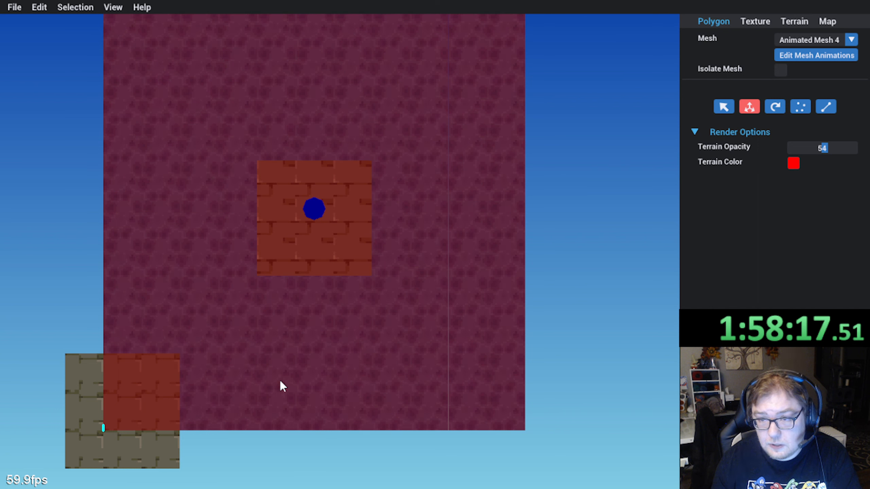
Step: Assign Terrain X coordinates to Animated Mesh 4's tiles column by column, from the lowest-X to the highest-X column
left_click(87, 457)
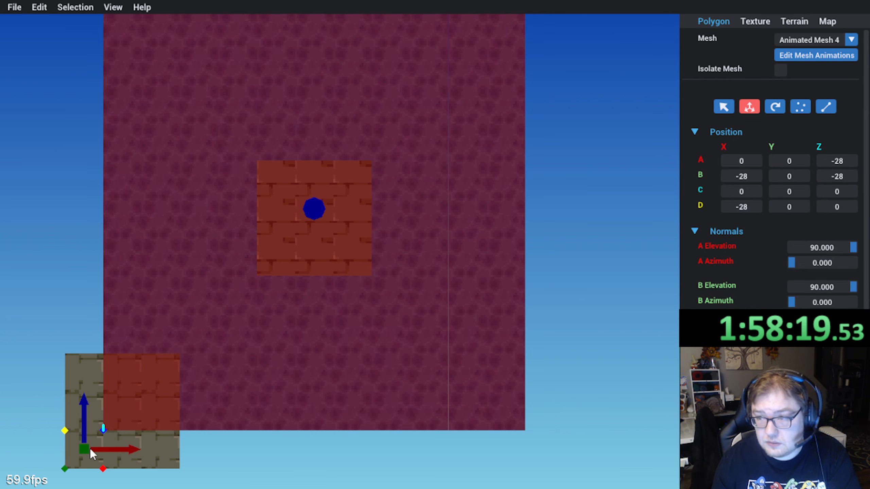
left_click(70, 420)
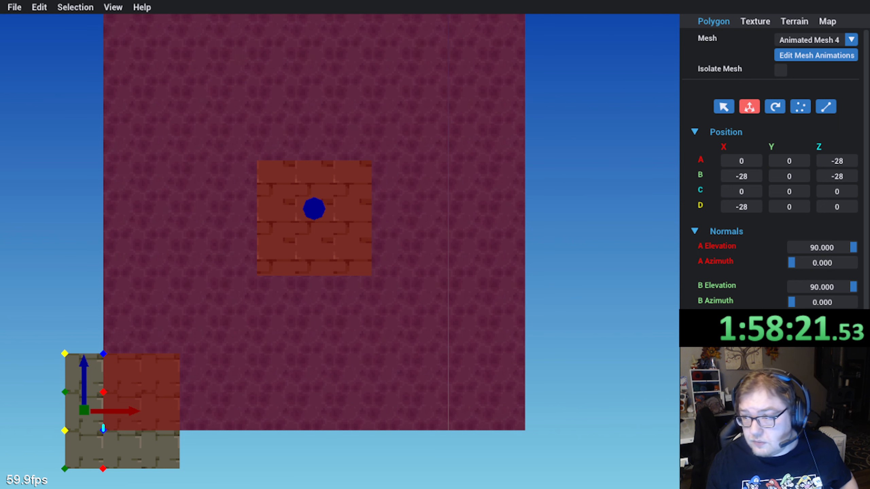
scroll(774, 171, "down", 2)
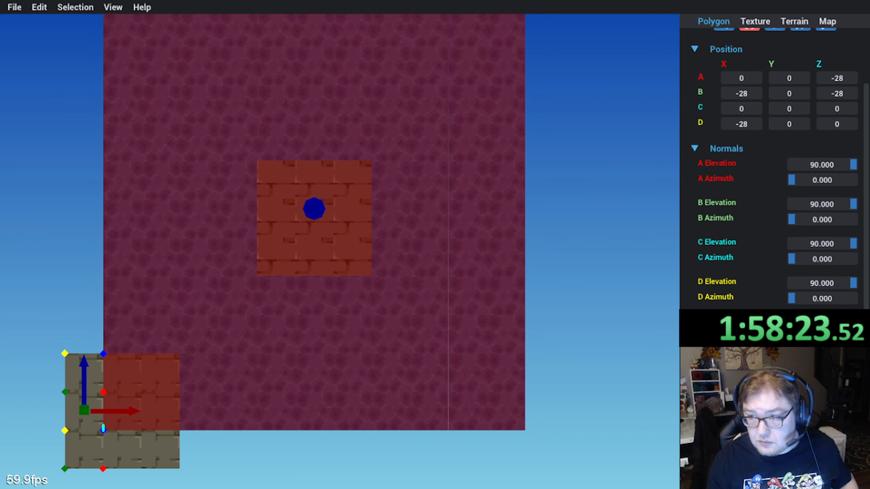
left_click(126, 416)
left_click(124, 459, "shift")
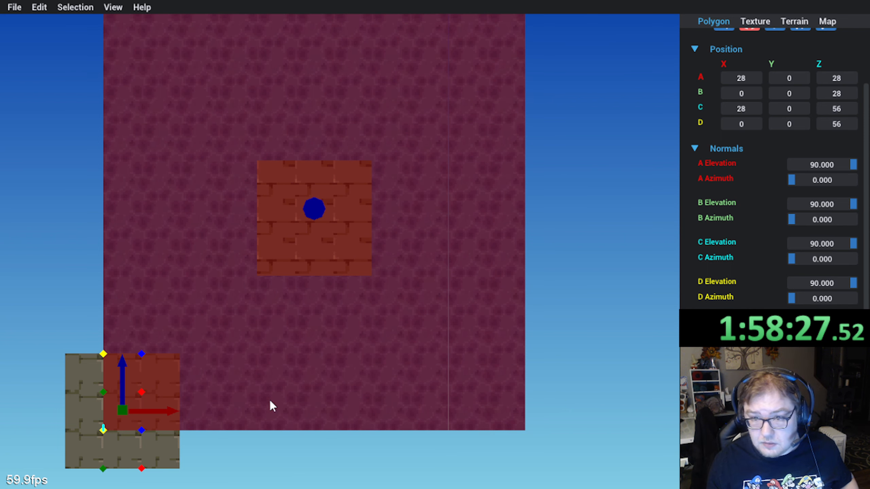
left_click(151, 364)
left_click(162, 413, "shift")
left_click(162, 444, "shift")
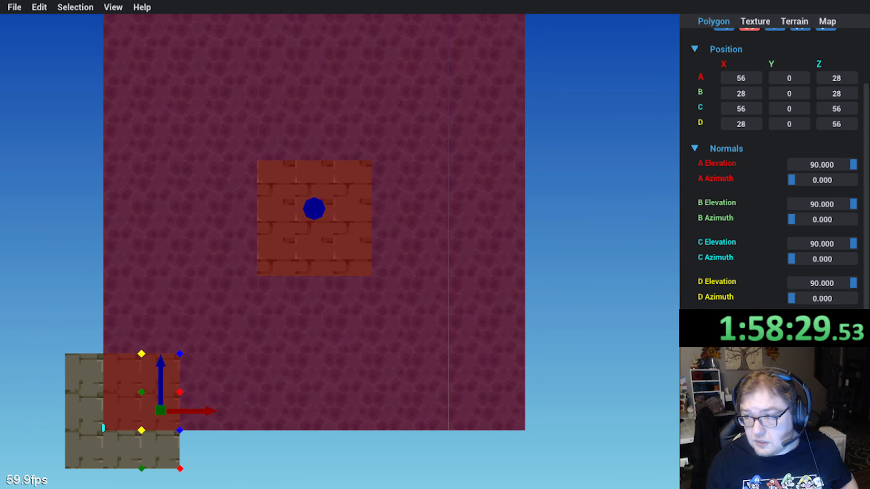
left_click(331, 436)
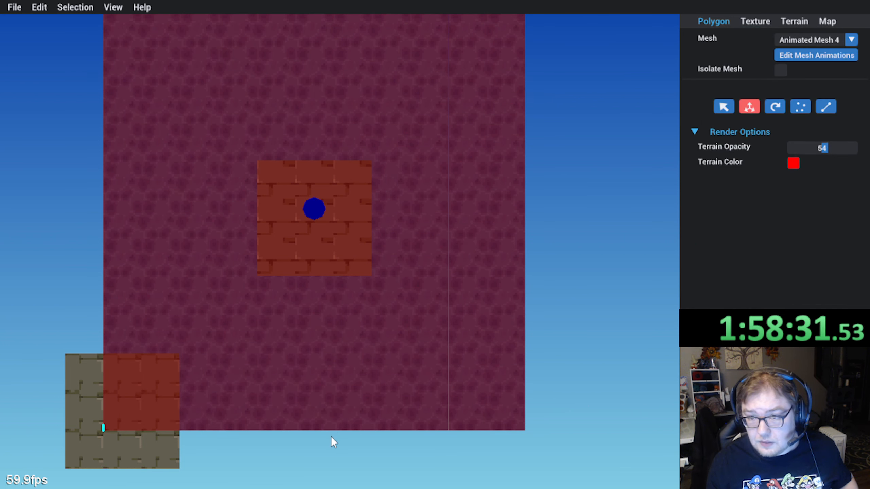
Step: Assign Terrain Z coordinates to Animated Mesh 4's tiles row by row, from the lowest-Z to the highest-Z row
left_click(80, 451)
left_click(130, 462, "shift")
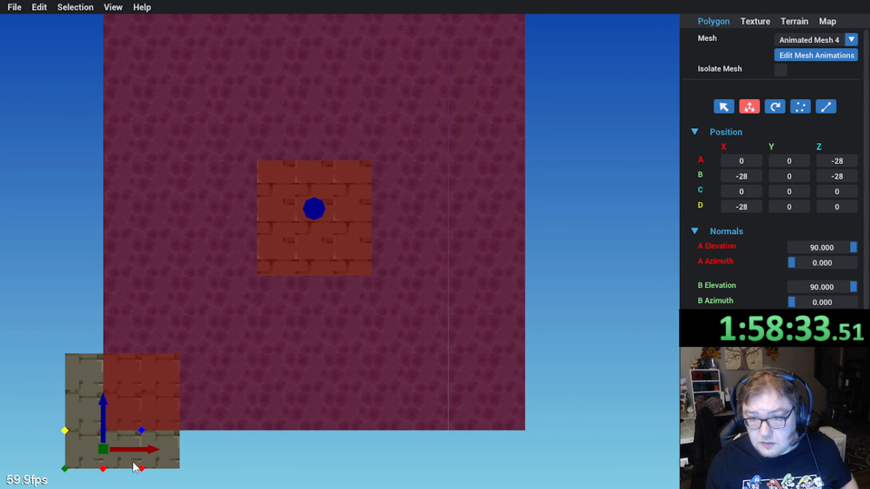
left_click(165, 459, "shift")
scroll(770, 164, "down", 3)
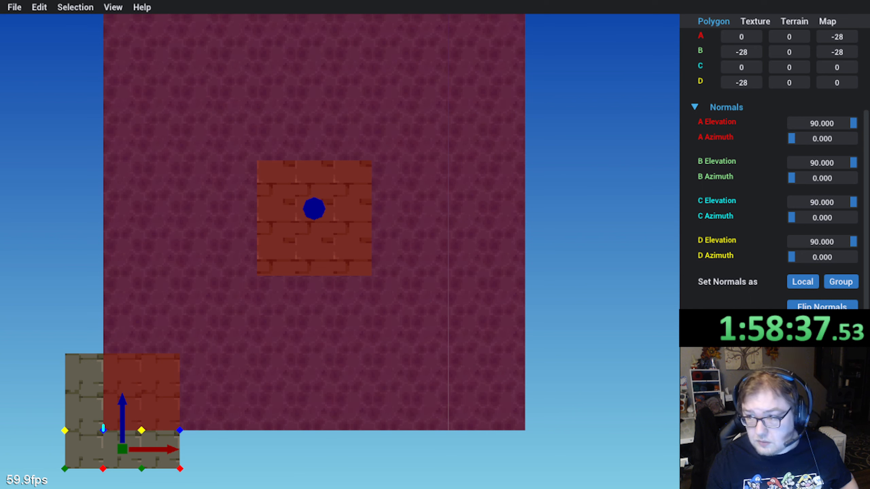
left_click(101, 408)
left_click(125, 418, "shift")
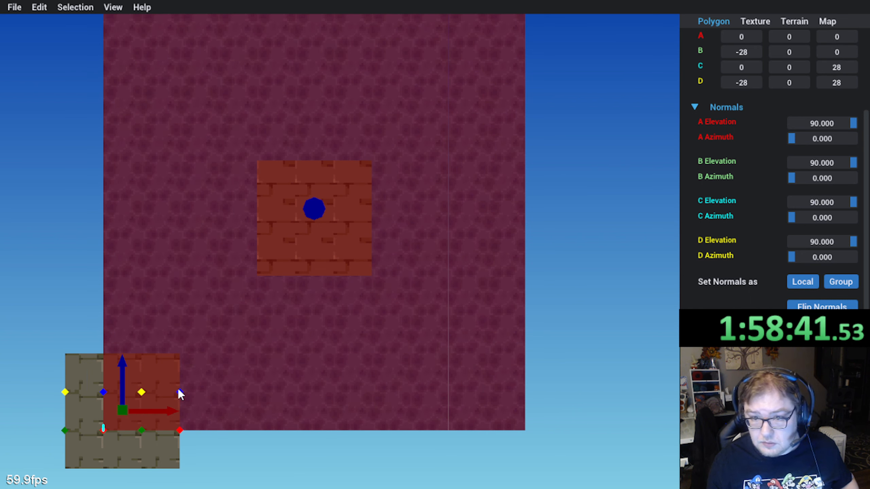
left_click(88, 372)
left_click(125, 384, "shift")
left_click(161, 381, "shift")
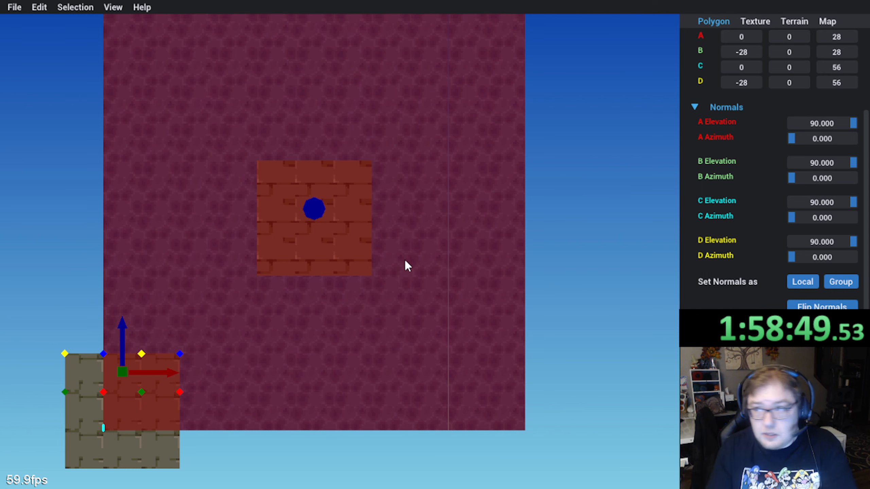
Step: Save the map and switch to Animated Mesh 5
scroll(403, 264, "up", 2)
left_click(26, 10)
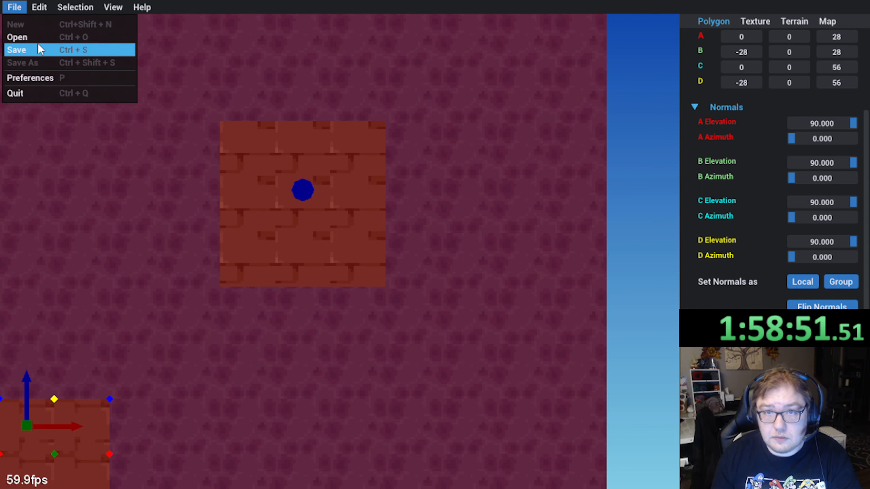
left_click(39, 49)
middle_click_drag(210, 273, 315, 278)
scroll(738, 182, "up", 5)
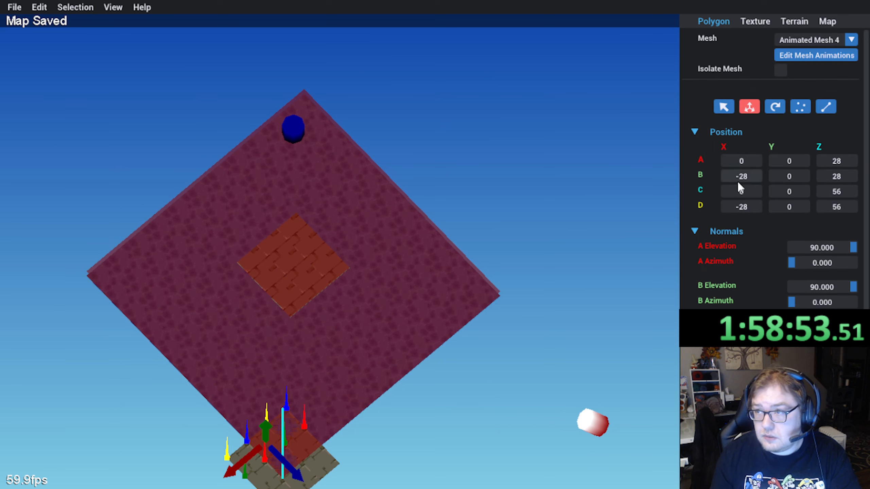
left_click(850, 42)
left_click(836, 113)
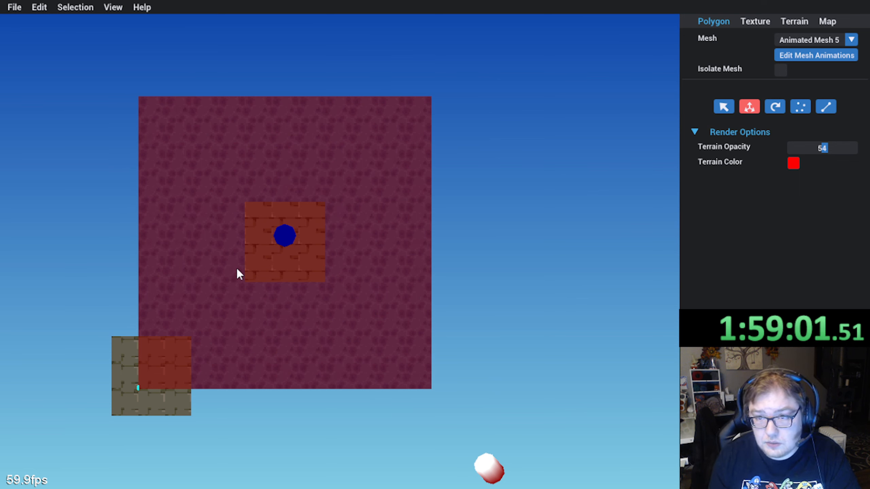
Step: Set Terrain X to 4 for the tiles in Animated Mesh 5's lowest-X column
left_click(131, 409)
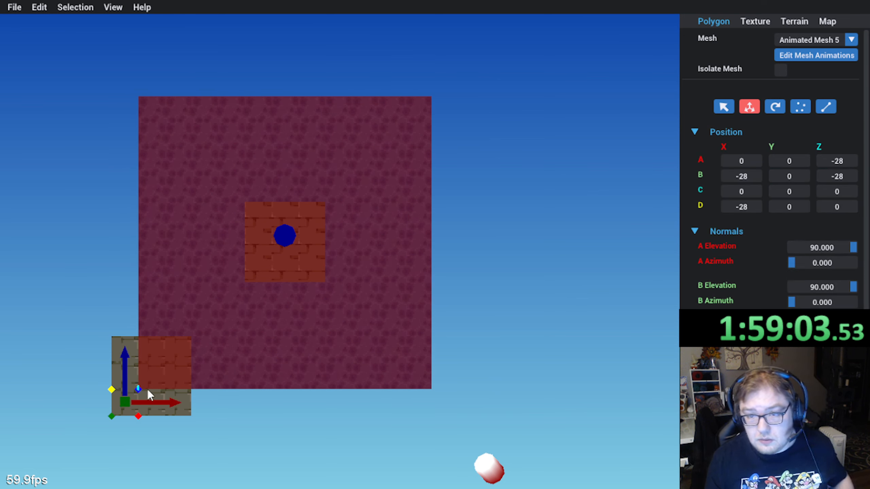
left_click(116, 349, "shift")
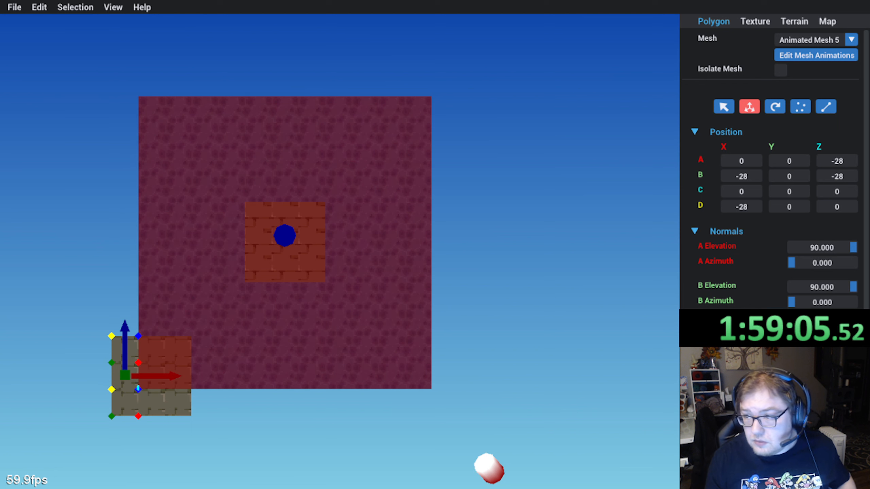
scroll(774, 164, "down", 4)
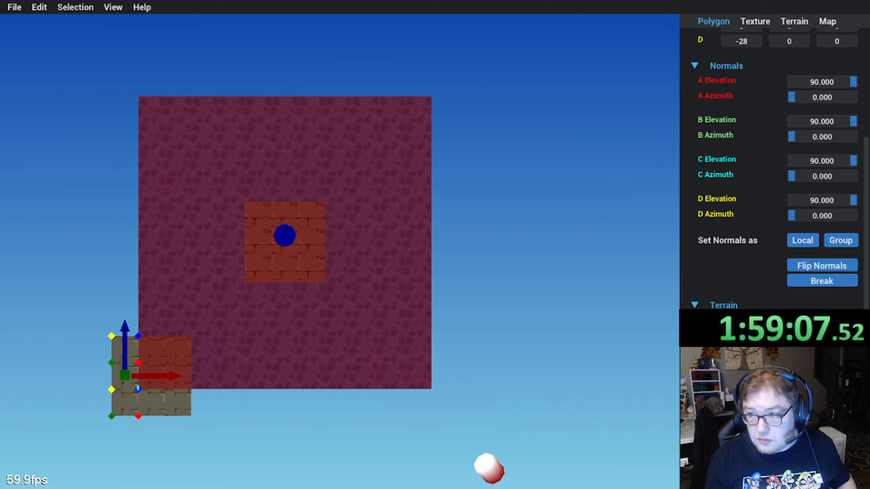
scroll(743, 252, "down", 2)
Step: Set Terrain X to 5 for the tiles in Animated Mesh 5's middle column
left_click(158, 380)
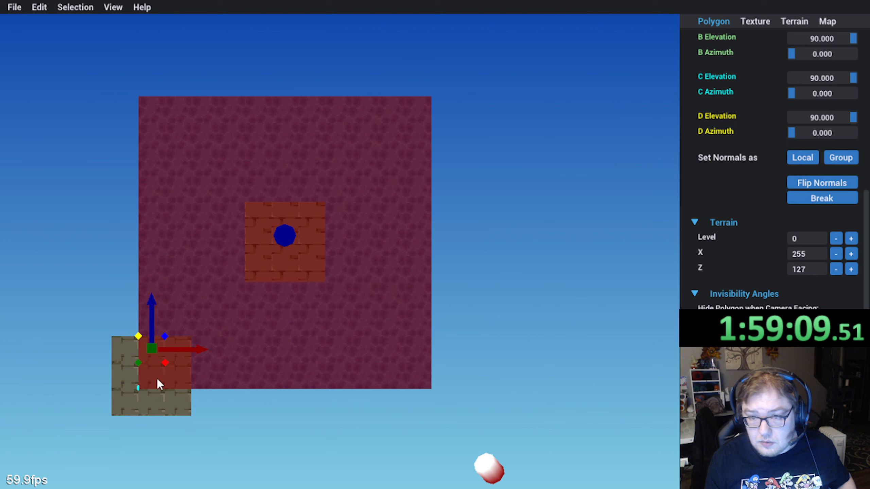
left_click(159, 402, "shift")
double_click(809, 254)
type("5")
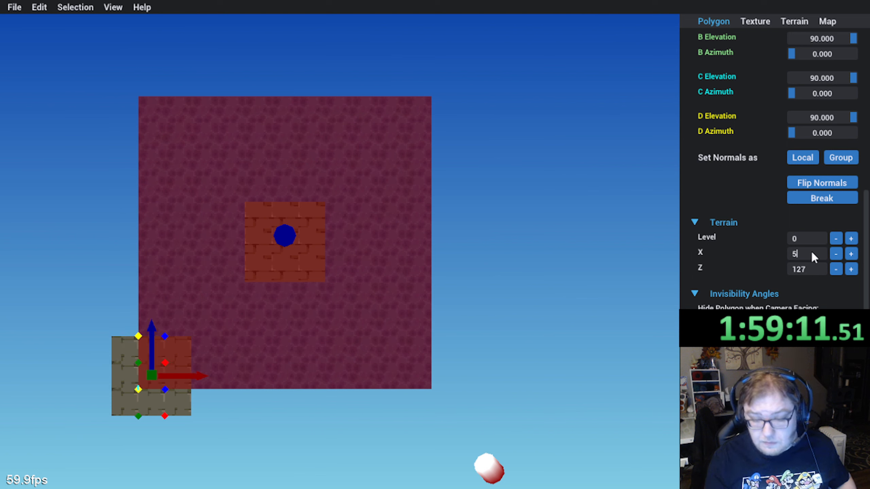
key("Return")
Step: Set Terrain X to 6 for the tiles in Animated Mesh 5's highest-X column
left_click(180, 345)
left_click(178, 405, "shift")
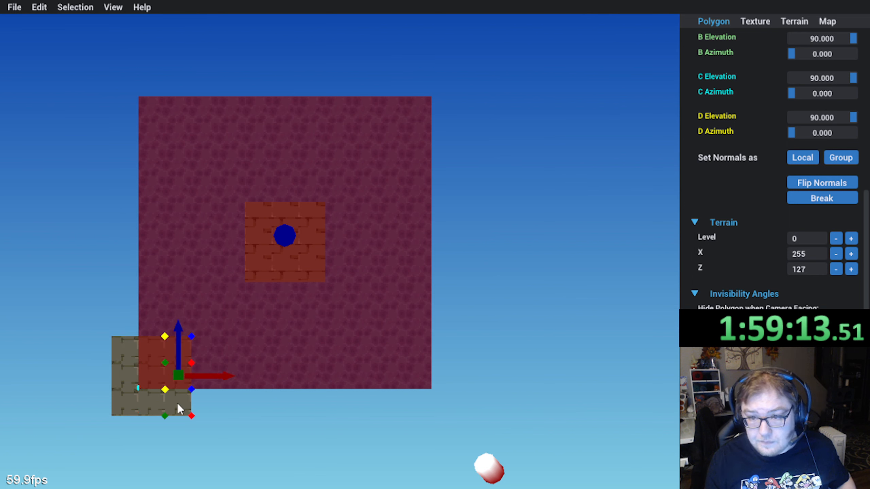
type("6")
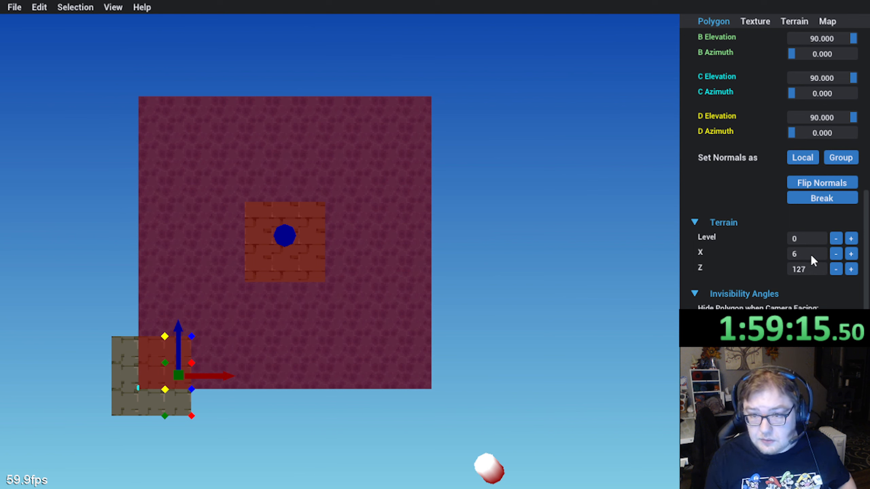
key("Return")
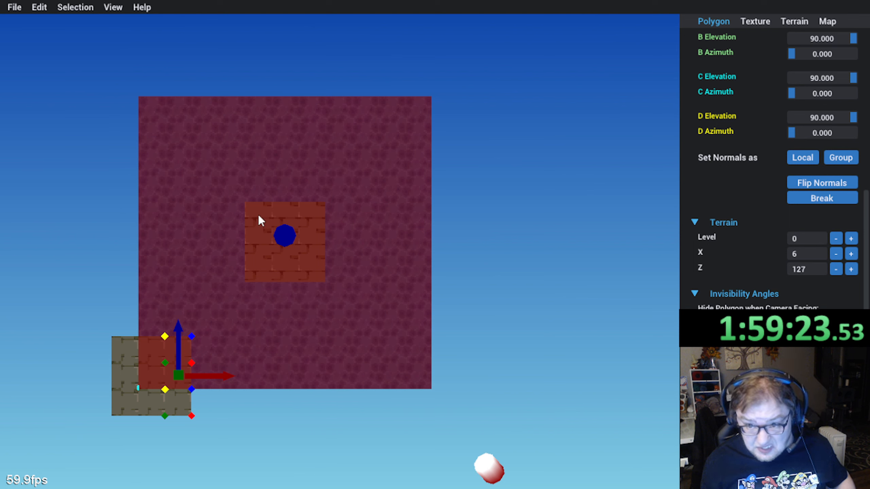
Step: Set Terrain Z to 7 for the three tiles in Animated Mesh 5's lowest-Z row
left_click(128, 410)
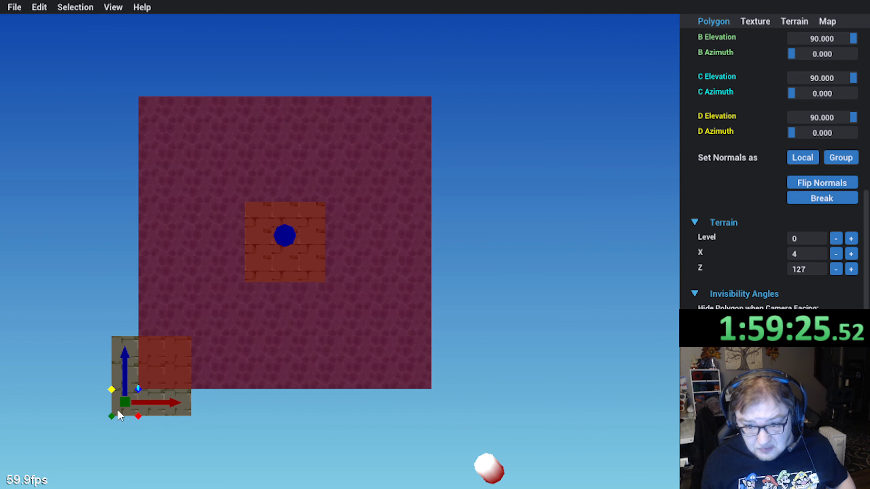
left_click(154, 411, "shift")
left_click(179, 411, "shift")
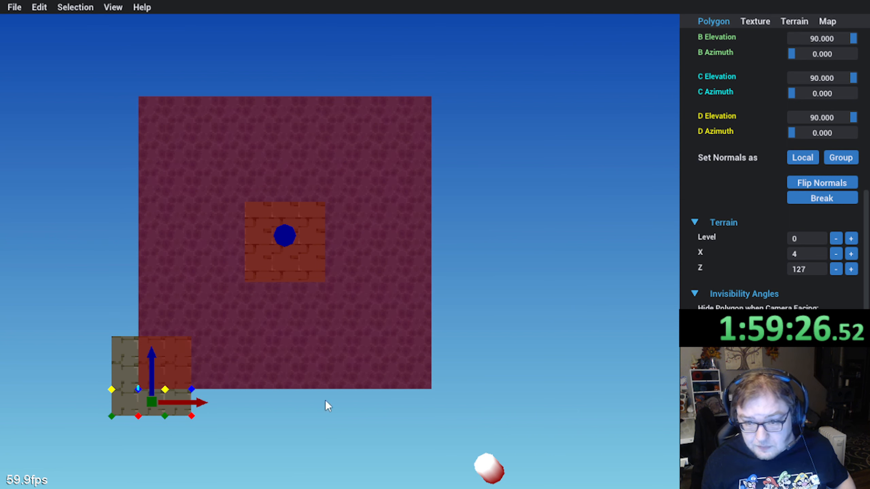
double_click(812, 272)
type("7")
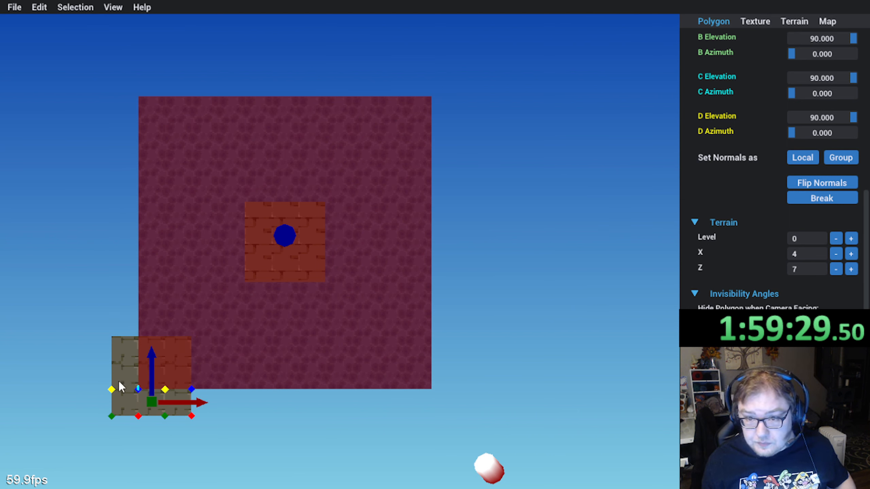
Step: Set Terrain Z to 8 for the three tiles in Animated Mesh 5's middle row
left_click(117, 384)
left_click(154, 380, "shift")
left_click(178, 385, "shift")
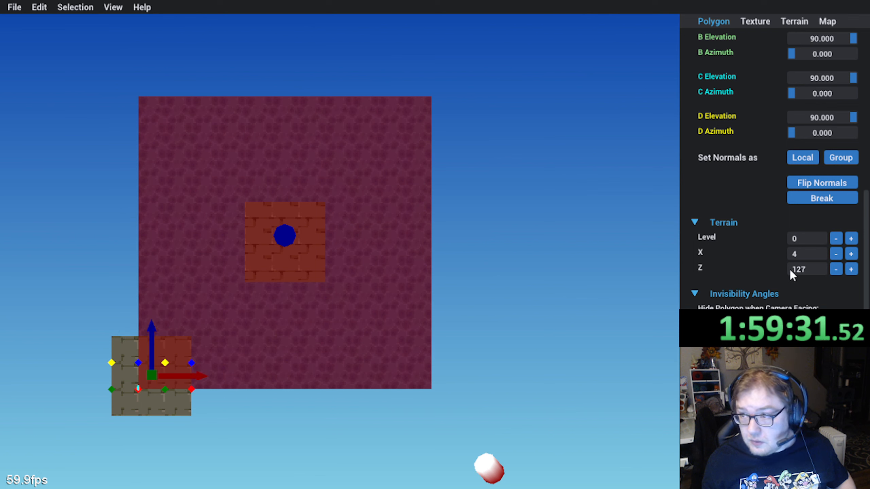
double_click(811, 272)
type("8")
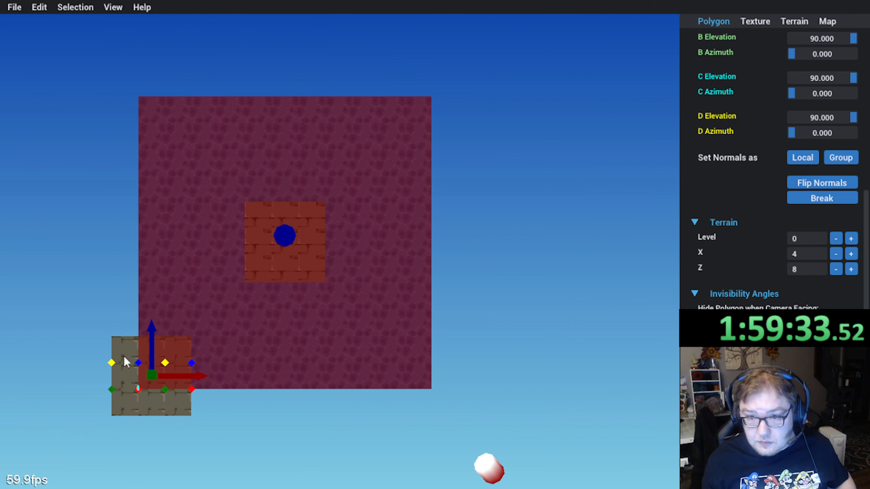
Step: Set Terrain Z to 9 for the three tiles in Animated Mesh 5's highest-Z row, then clear the selection
left_click(124, 356)
left_click(156, 358, "shift")
left_click(179, 358, "shift")
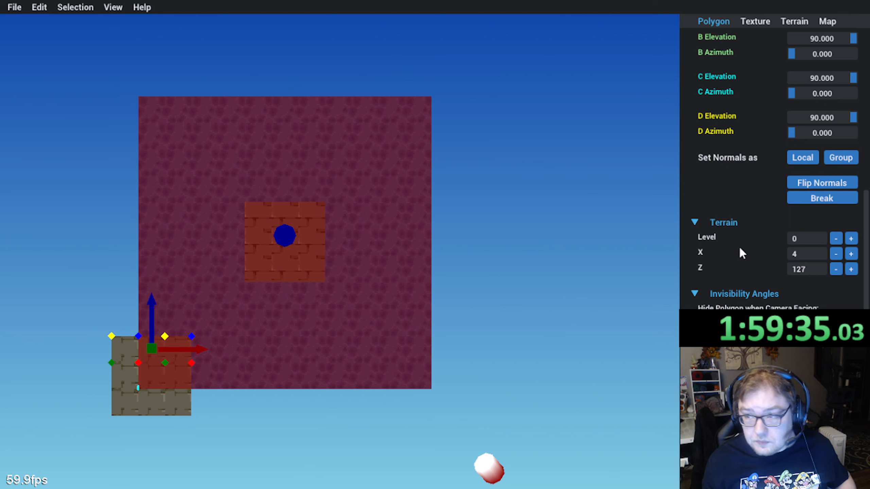
double_click(811, 270)
type("9")
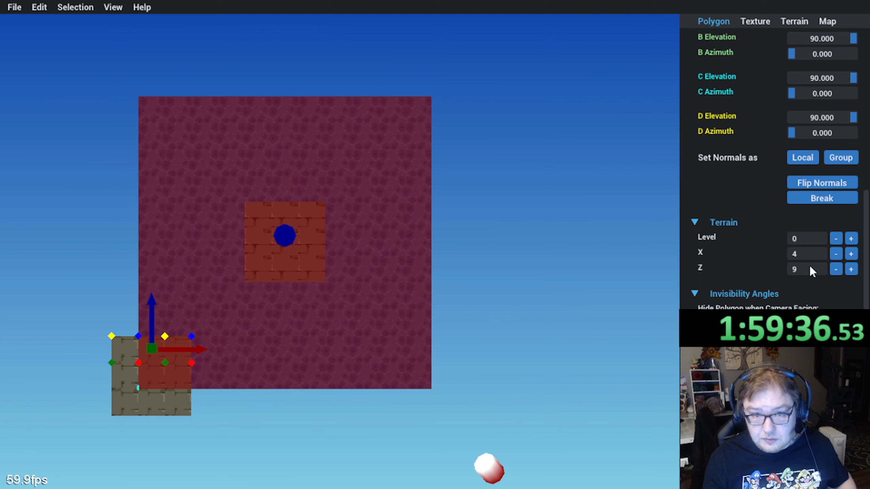
left_click(503, 336)
Step: Make Animated Mesh 6 the mesh being edited and save the map
left_click_drag(503, 336, 353, 326)
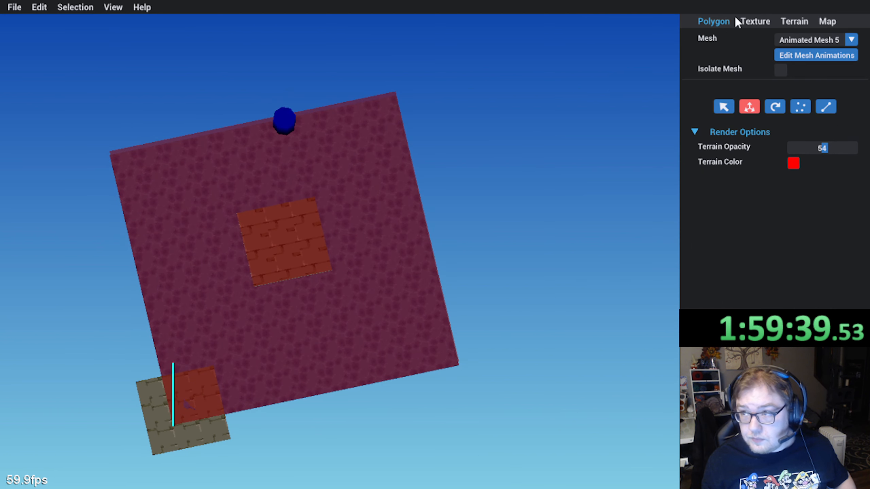
left_click(803, 40)
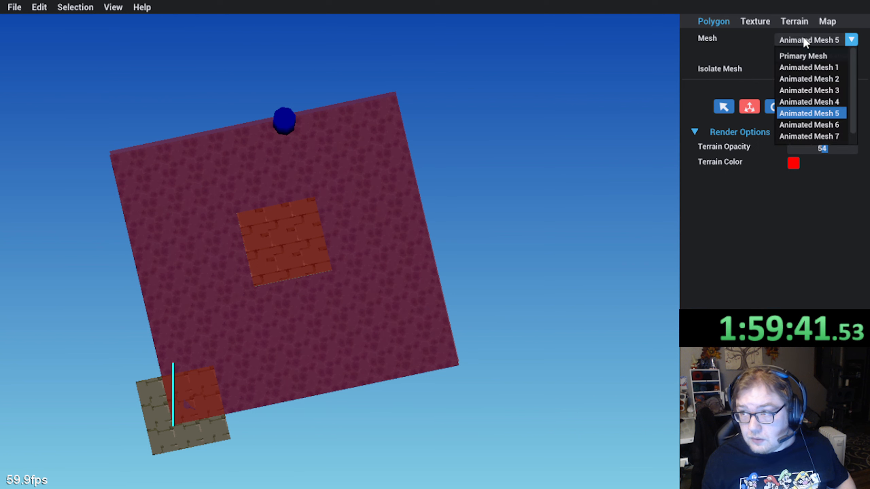
left_click(819, 124)
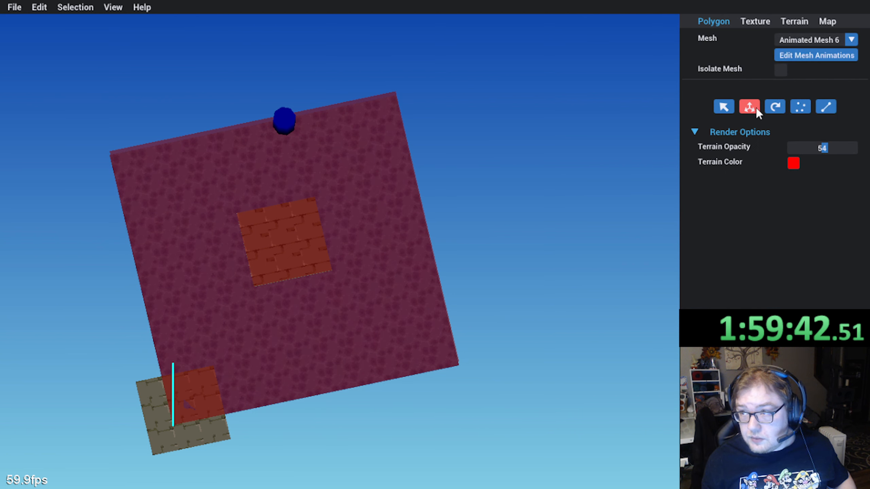
left_click(19, 12)
left_click(21, 51)
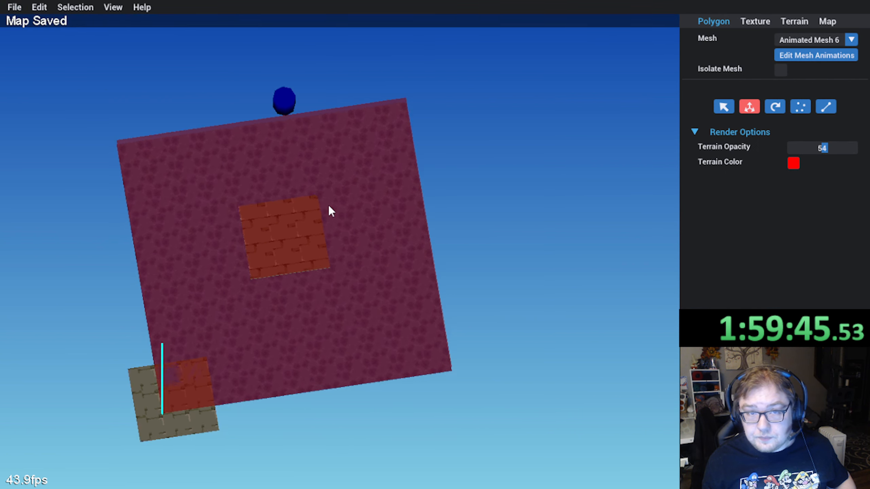
Step: Set Terrain X to 7 for the three tiles in Animated Mesh 6's lowest-X column
middle_click_drag(245, 157, 269, 167)
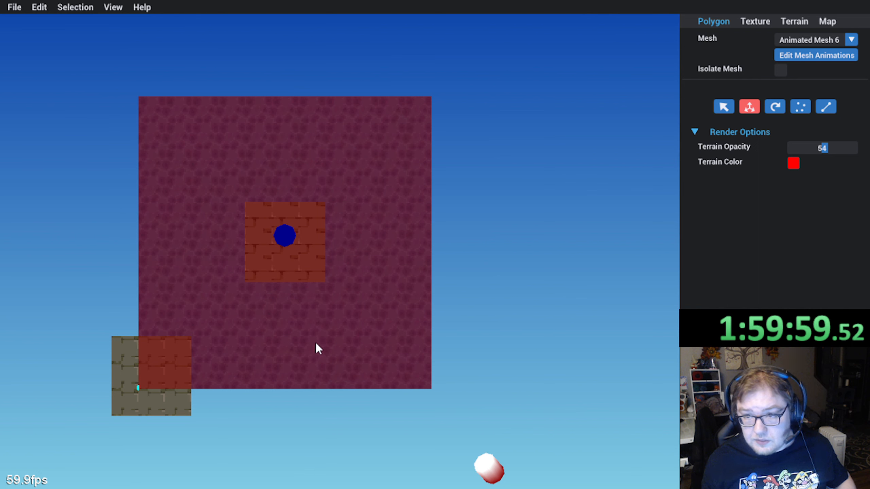
left_click(113, 404)
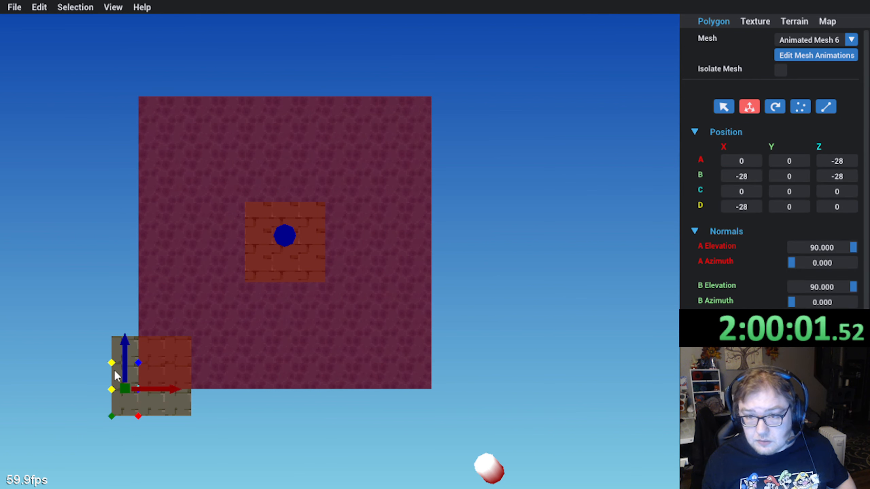
scroll(779, 250, "down", 6)
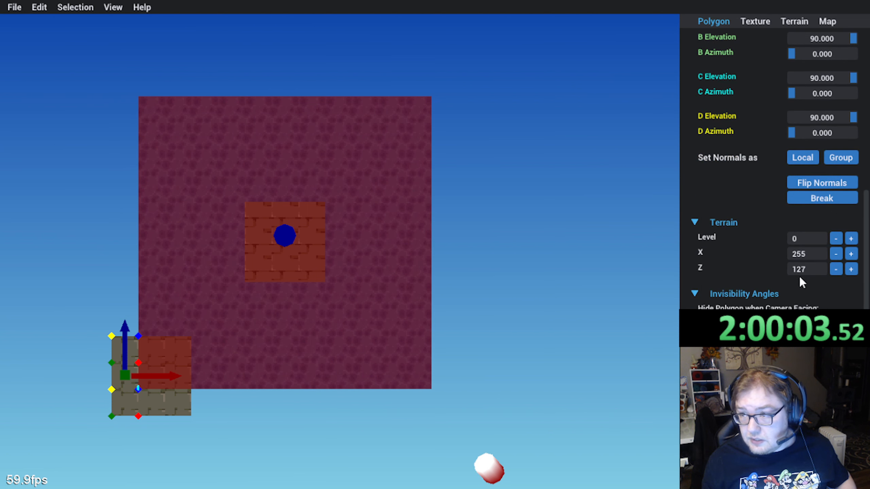
double_click(806, 254)
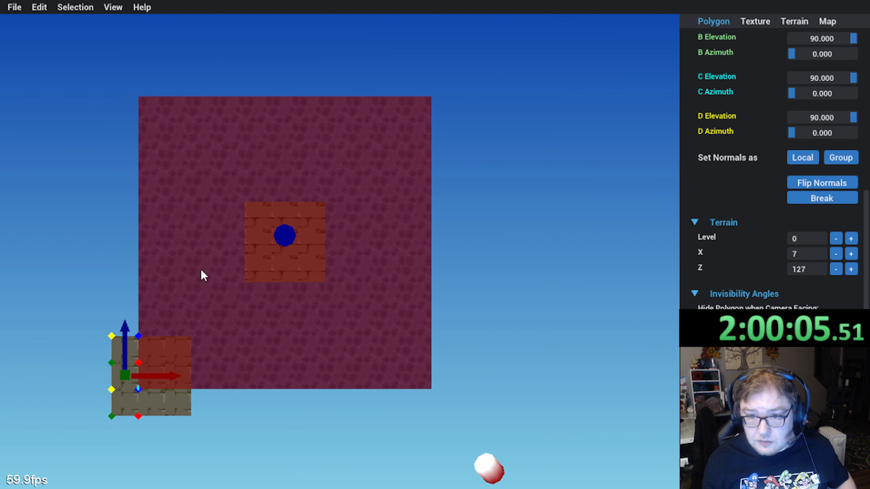
Step: Set Terrain X to 8 for the three tiles in Animated Mesh 6's middle column
left_click(155, 383)
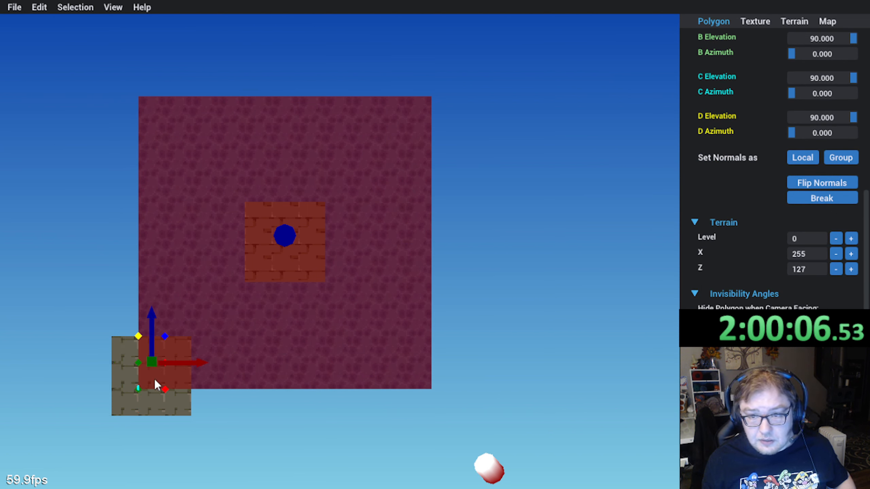
double_click(807, 253)
type("8")
Step: Set Terrain X to 9 for the three tiles in Animated Mesh 6's highest-X column
left_click(174, 346)
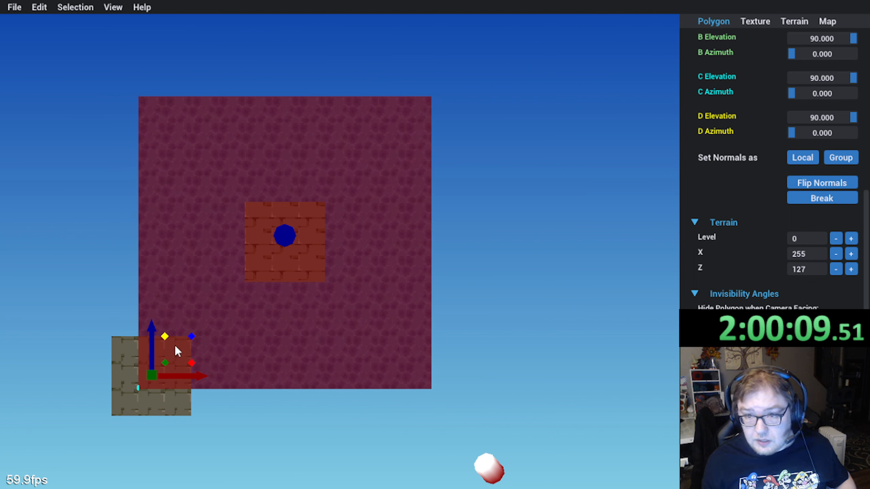
double_click(807, 253)
type("9")
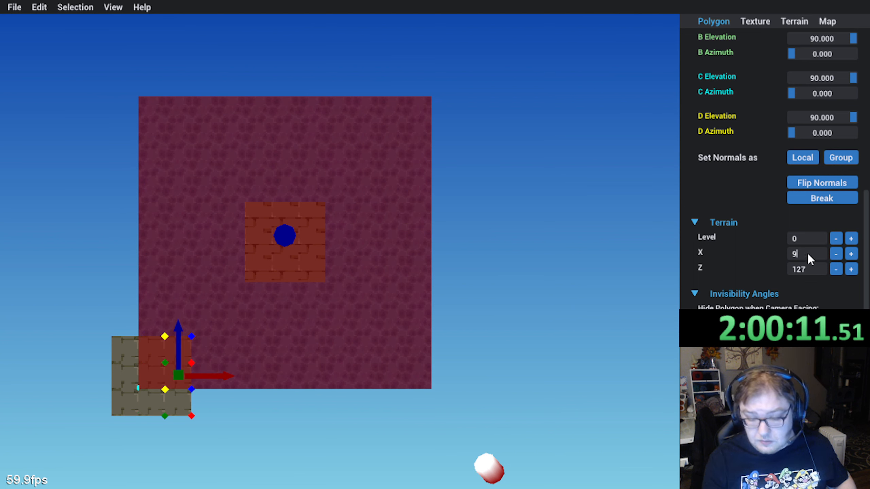
Step: Set Terrain Z to 1 for the three tiles in Animated Mesh 6's lowest-Z row
left_click(119, 415)
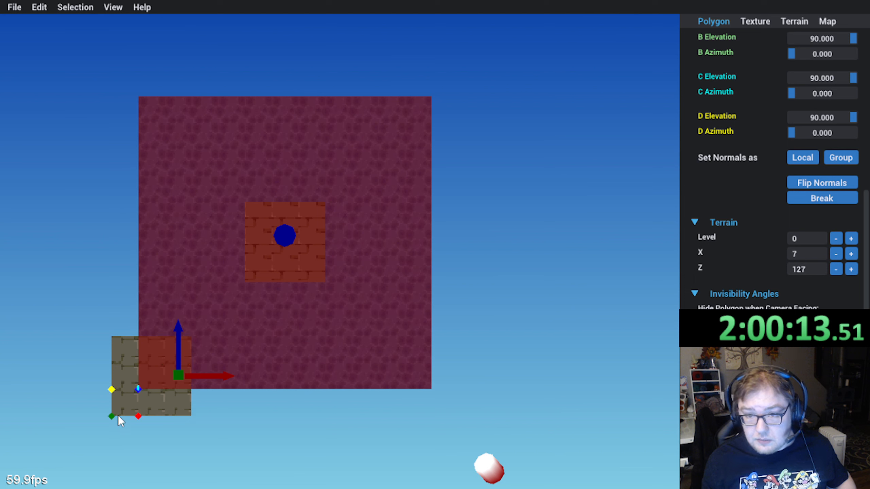
left_click(159, 414, "shift")
left_click(179, 413, "shift")
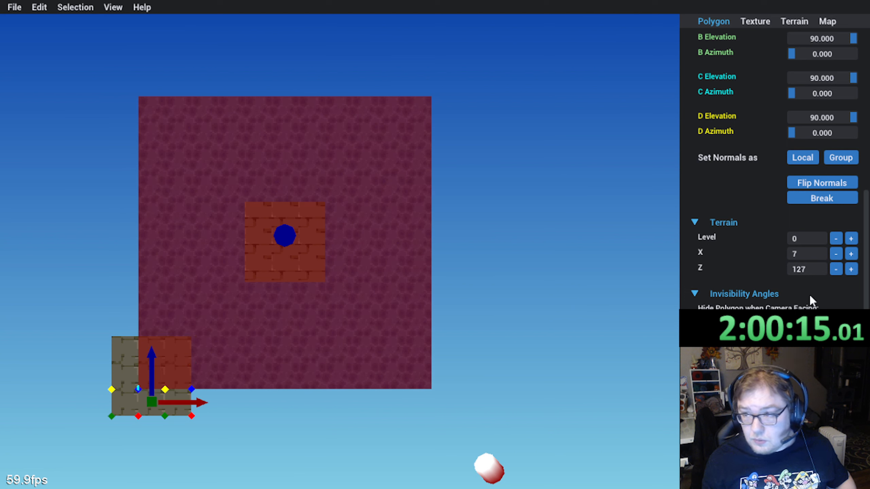
double_click(815, 270)
type("1")
Step: Set Terrain Z to 2 for the three tiles in Animated Mesh 6's middle row
left_click(124, 376)
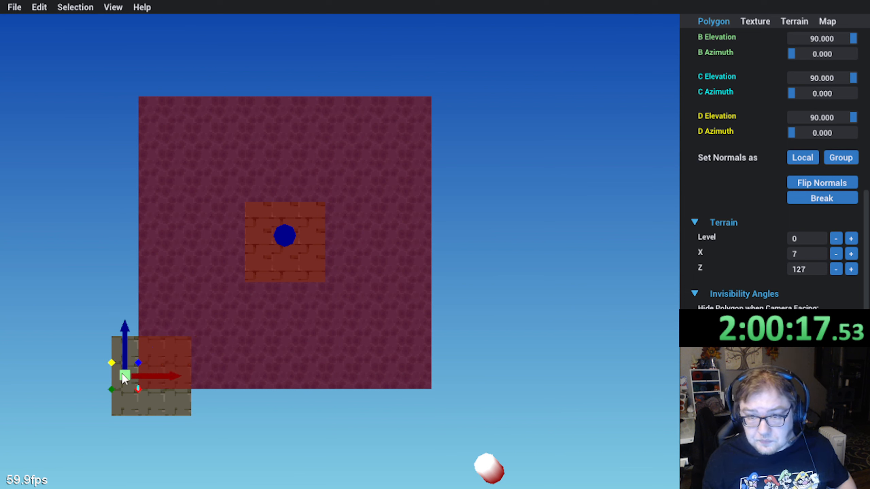
left_click(152, 385, "shift")
left_click(186, 385, "shift")
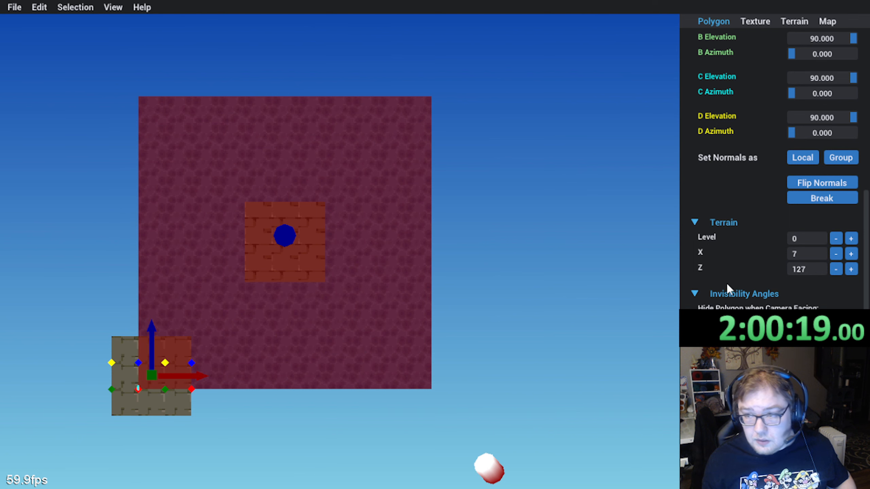
double_click(802, 270)
type("2")
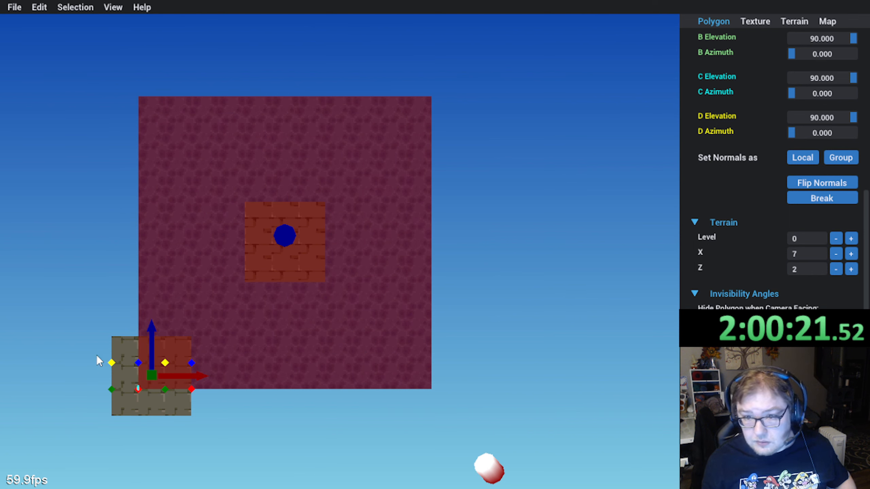
Step: Set Terrain Z to 3 for the three tiles in Animated Mesh 6's highest-Z row and clear the selection
left_click(124, 350)
left_click(155, 364, "shift")
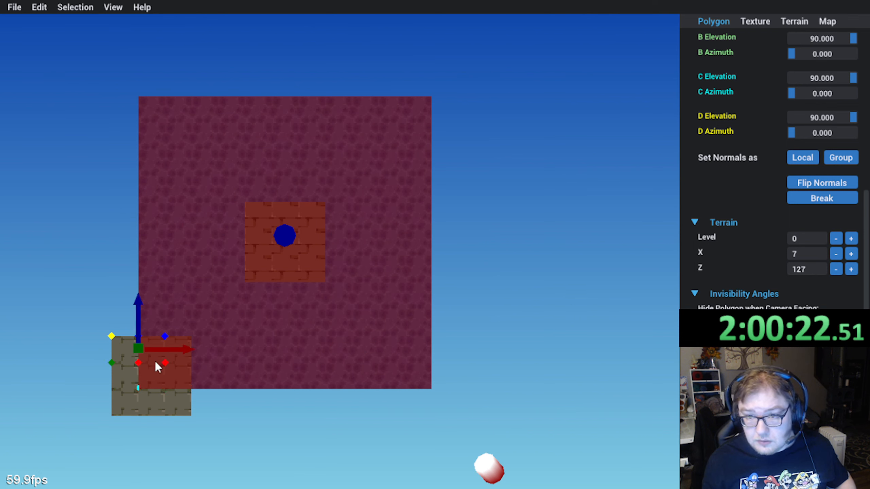
double_click(803, 269)
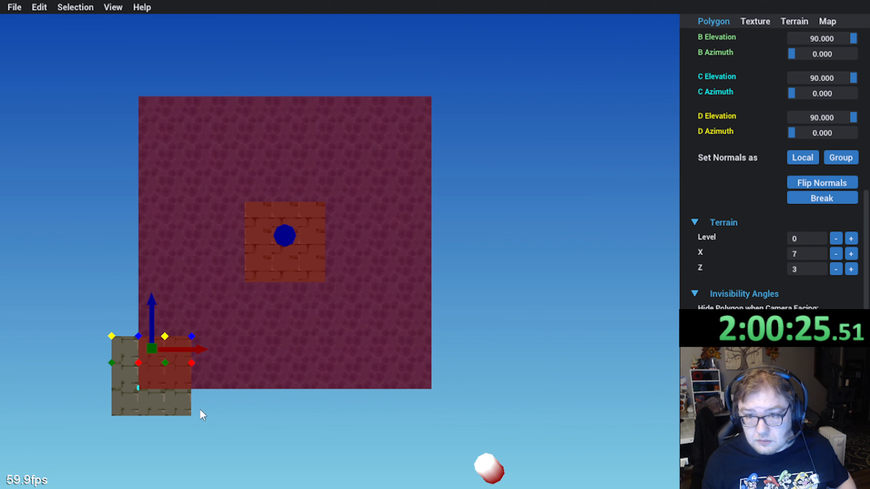
left_click(226, 414)
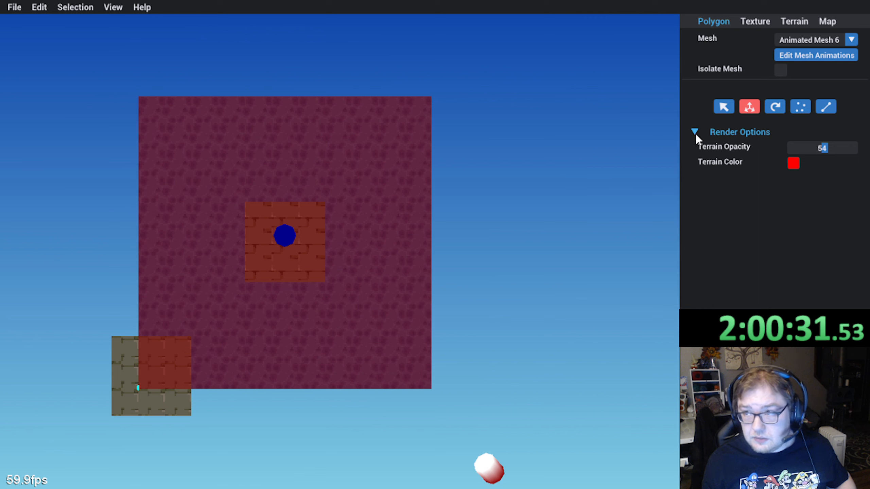
Step: Switch to Animated Mesh 7 and set Terrain X to 7 for the three tiles in its lowest-X column
left_click(851, 40)
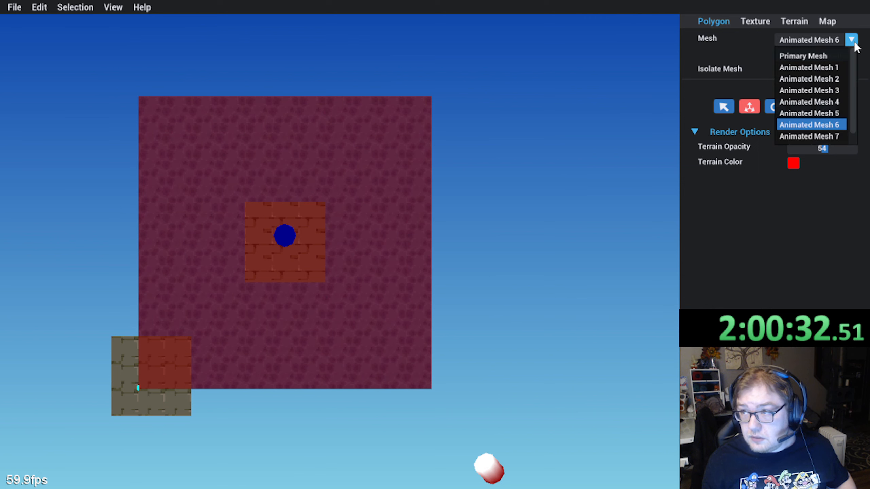
left_click(826, 137)
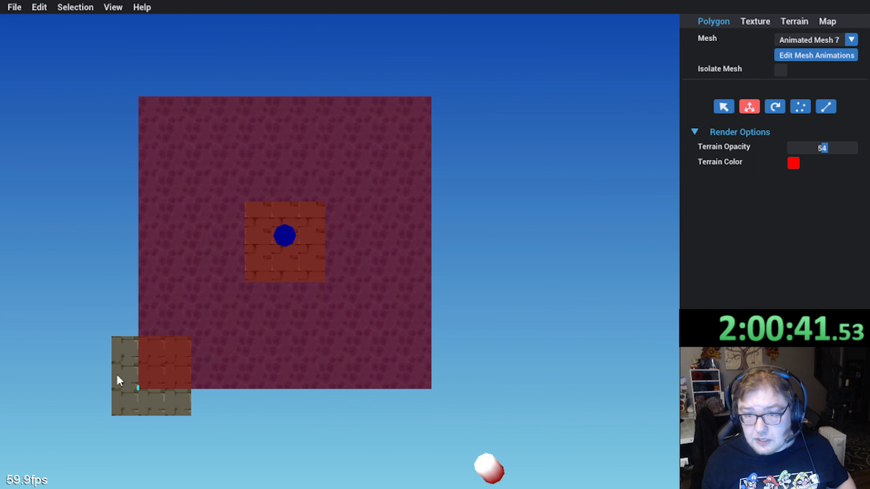
left_click(128, 385)
left_click(128, 401, "shift")
scroll(812, 254, "down", 5)
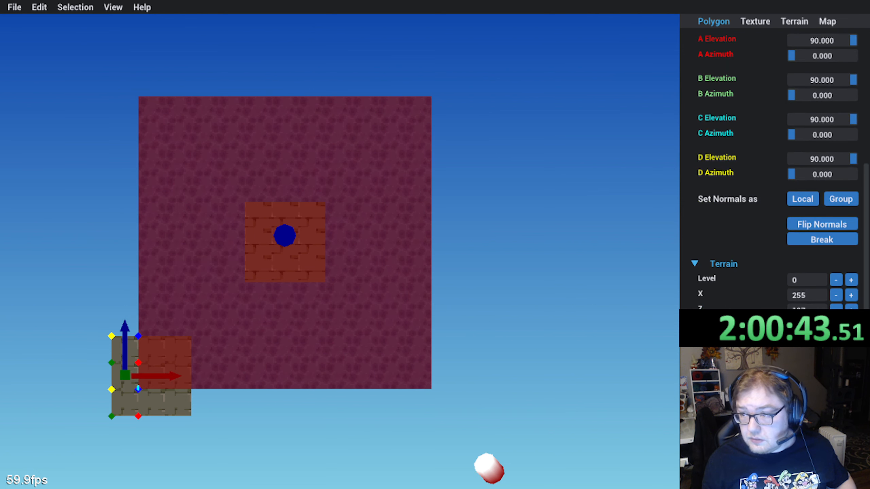
left_click(814, 292)
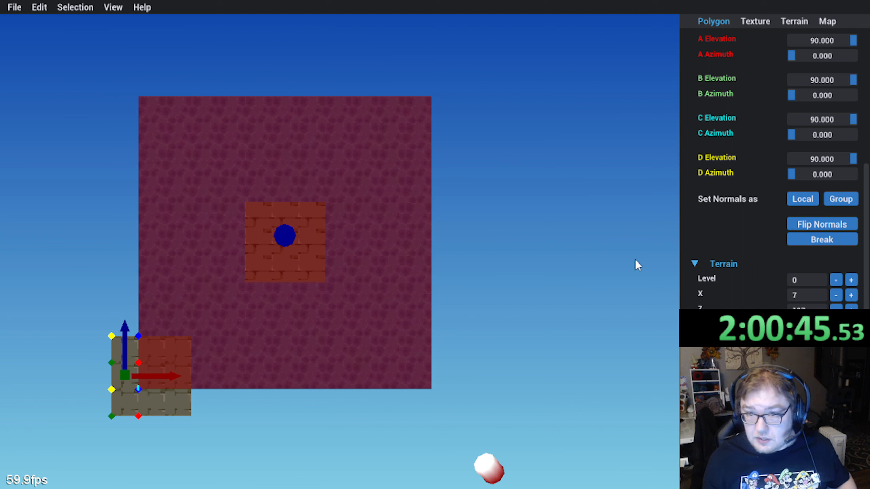
Step: Set Terrain X to 8 for the three tiles in Animated Mesh 7's middle column
left_click(147, 350)
left_click(153, 391, "shift")
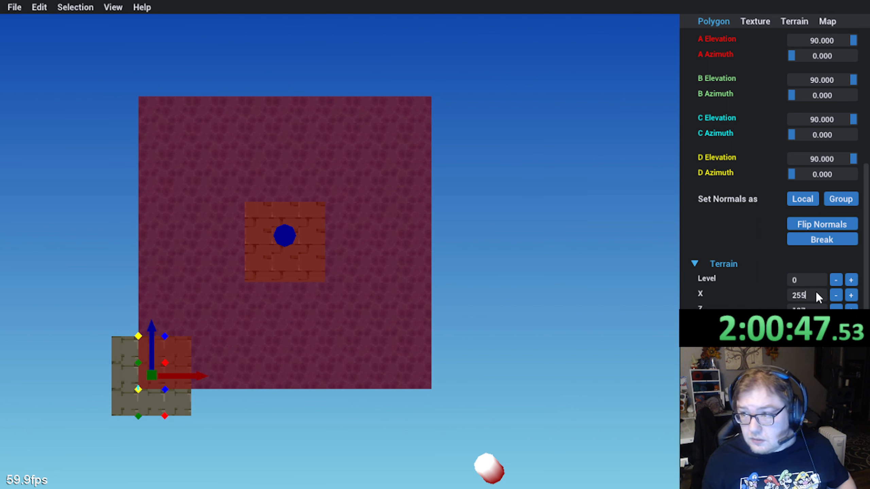
left_click(817, 295)
type("8")
Step: Set Terrain X to 9 for the three tiles in Animated Mesh 7's highest-X column
left_click(170, 345)
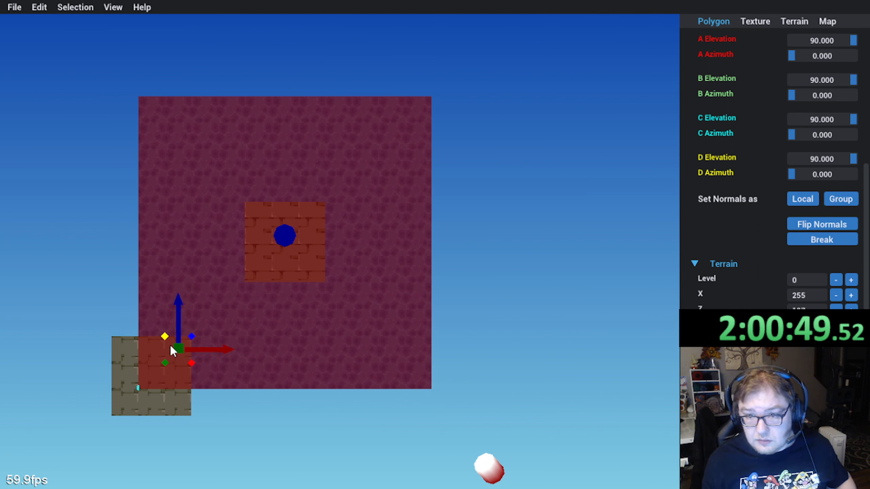
left_click(181, 402, "shift")
left_click(818, 294)
type("9")
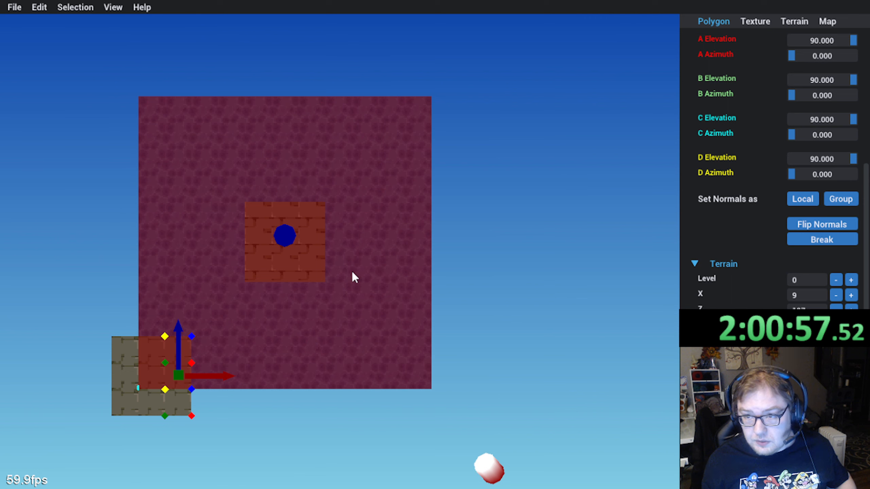
Step: Set Terrain Z to 4 for the three tiles in Animated Mesh 7's lowest-Z row
left_click(125, 403)
left_click(178, 412, "shift")
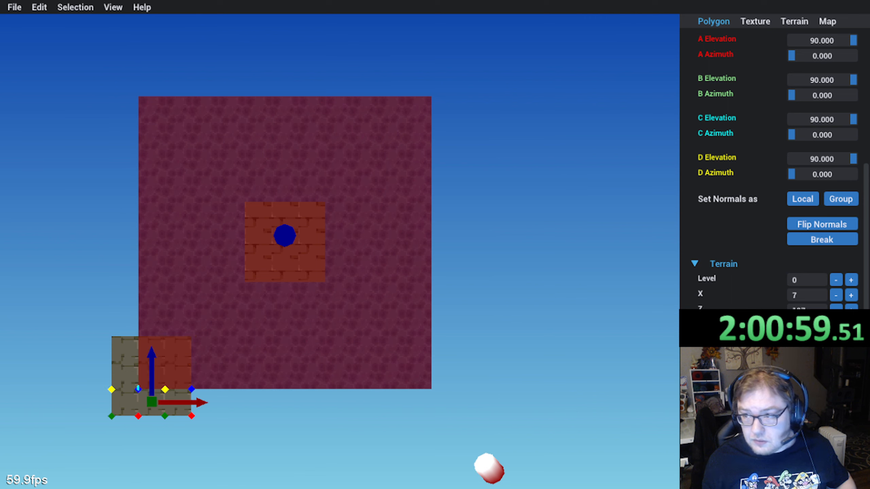
left_click(801, 296)
key("Tab")
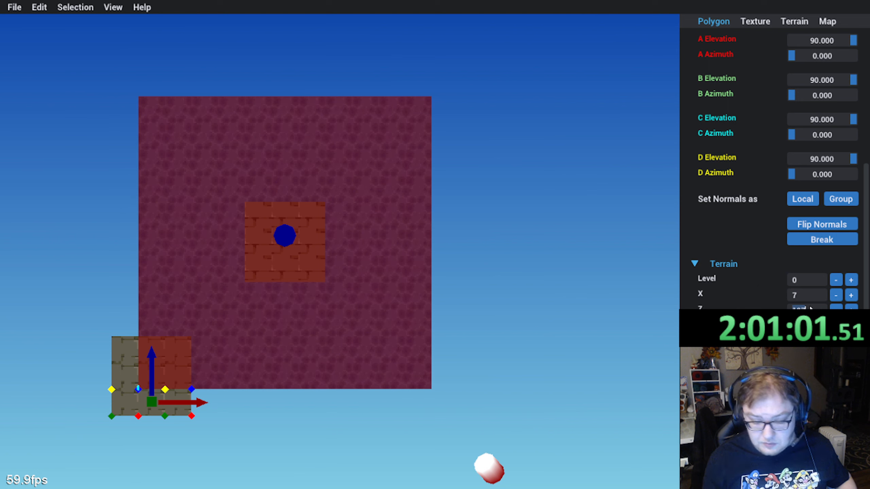
type("4")
Step: Set the Terrain Z coordinate for the three tiles in Animated Mesh 7's middle row
left_click(125, 376)
left_click(144, 380, "shift")
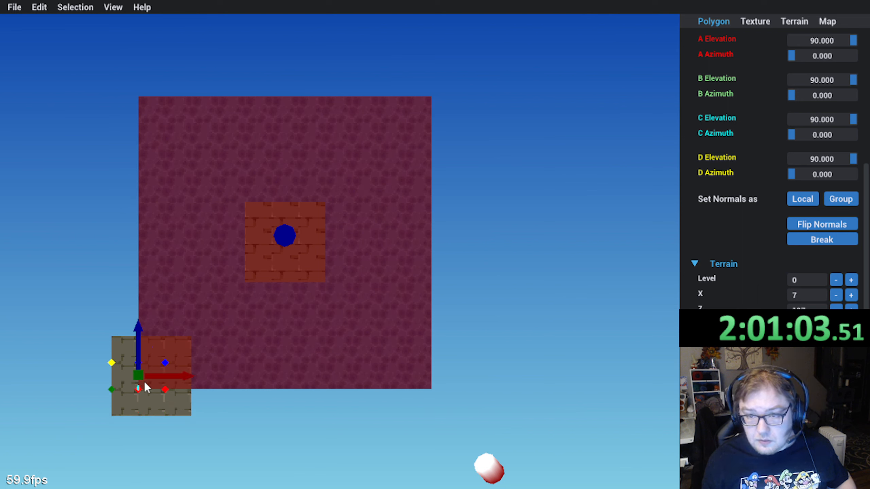
left_click(176, 379, "shift")
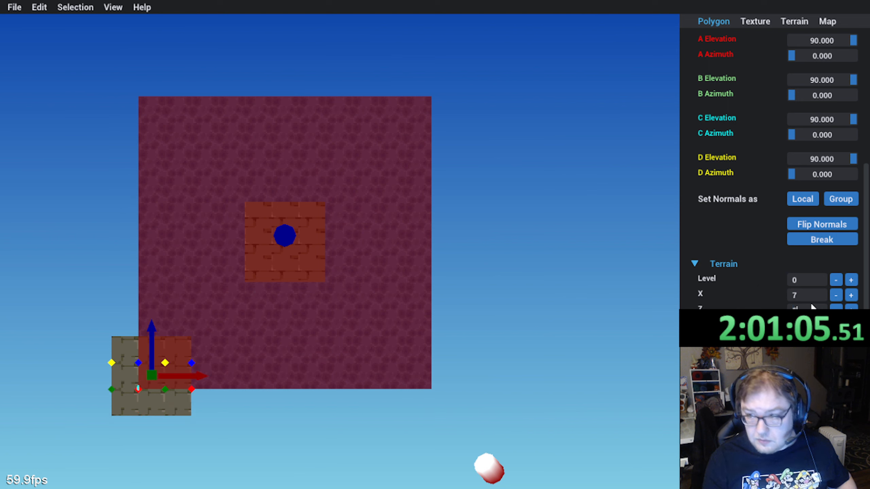
Step: Set Terrain Z to 6 for the three tiles in Animated Mesh 7's highest-Z row
left_click(123, 351)
left_click(150, 357, "shift")
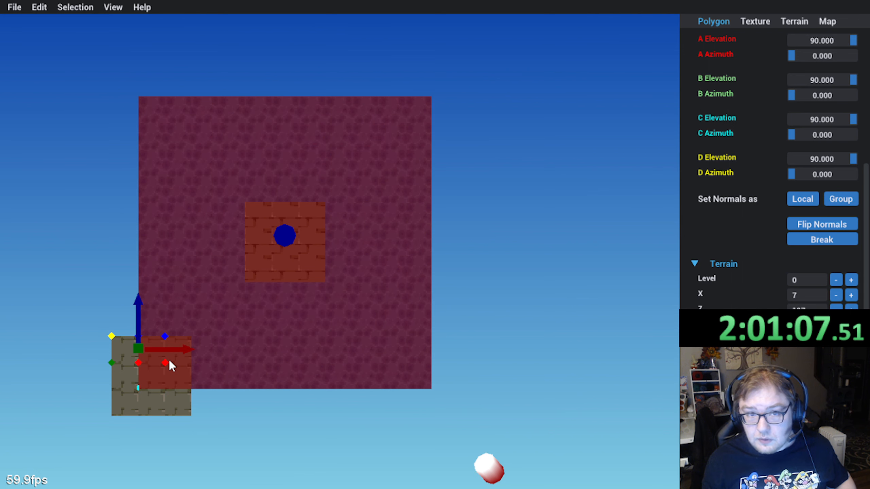
left_click(189, 356, "shift")
left_click(181, 363, "shift")
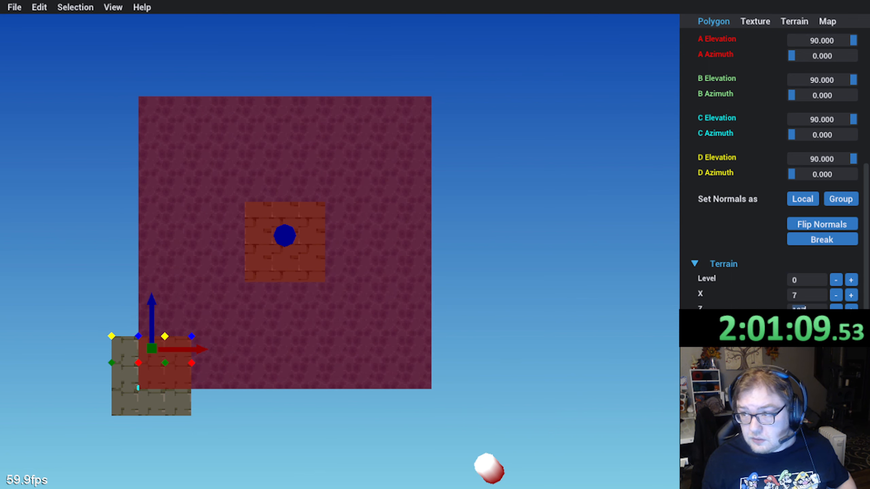
type("6")
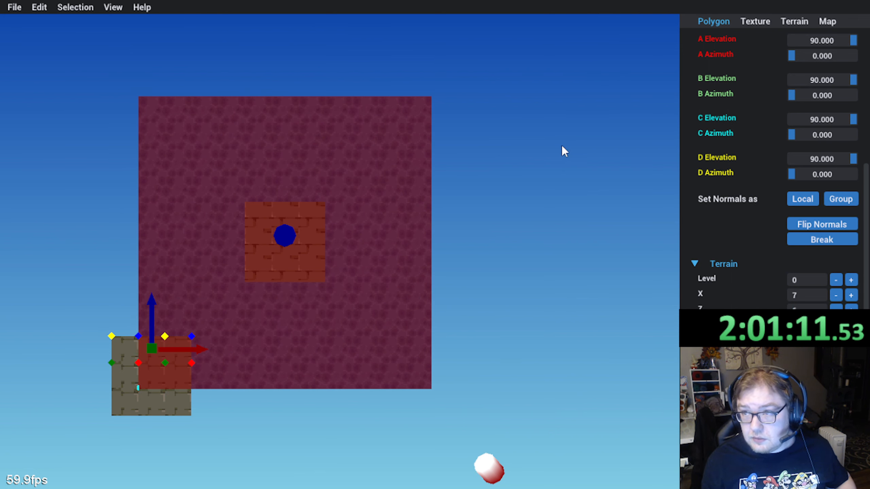
Step: Save the map and switch the mesh being edited to Animated Mesh 8
scroll(562, 148, "up", 2)
scroll(558, 160, "down", 4)
scroll(723, 156, "up", 5)
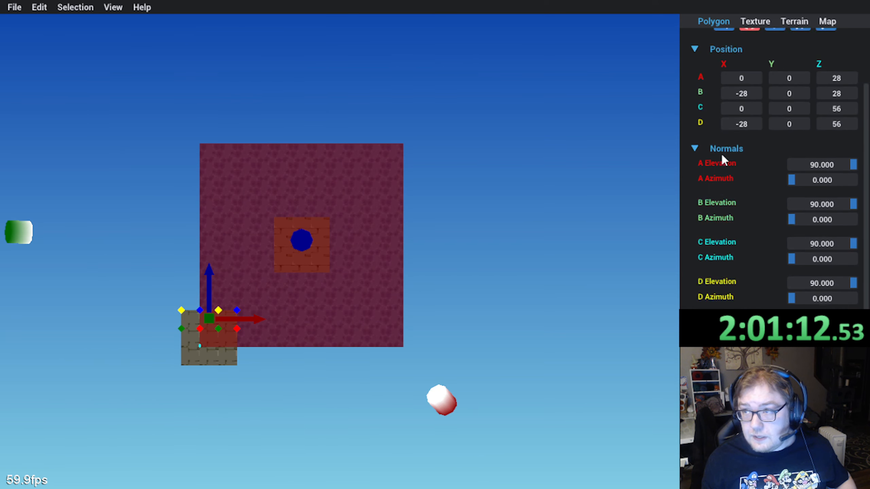
left_click(10, 7)
left_click(63, 50)
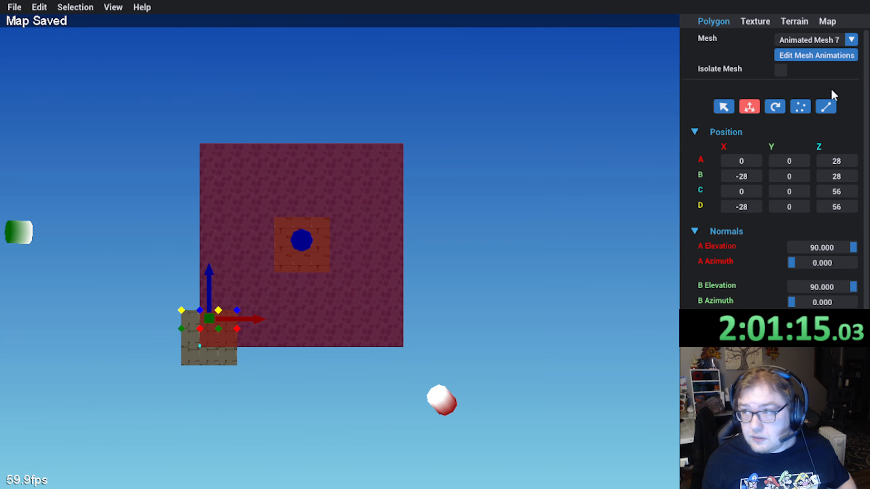
left_click(839, 41)
left_click(814, 136)
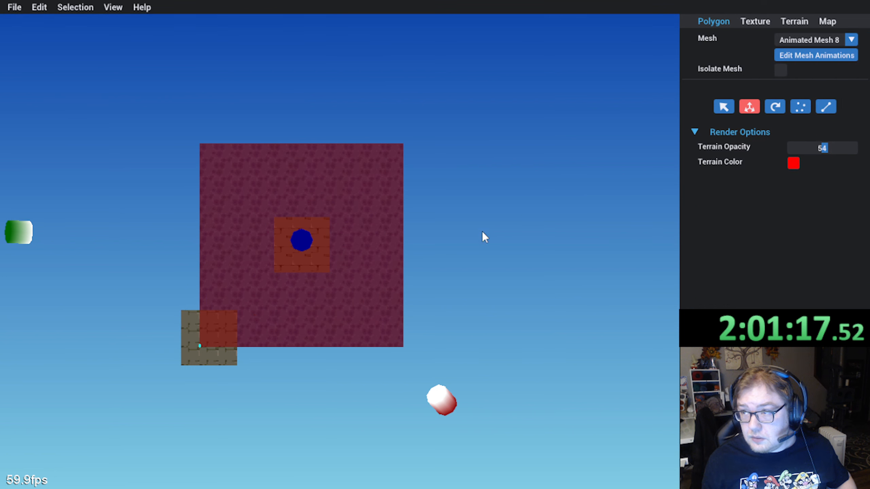
Step: Select the three tiles in Animated Mesh 8's lowest-X column and open their Terrain X value for editing
scroll(357, 272, "up", 4)
middle_click_drag(563, 263, 573, 234)
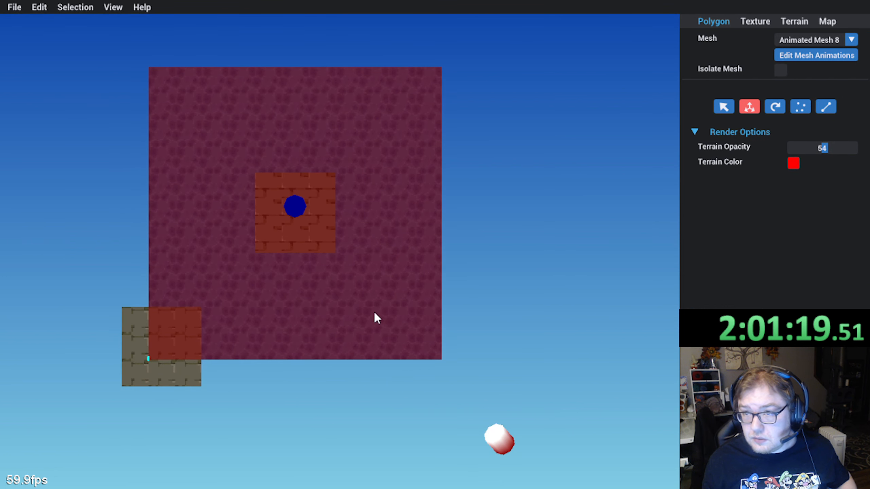
left_click(125, 323)
left_click(185, 374, "shift")
left_click(189, 375, "shift")
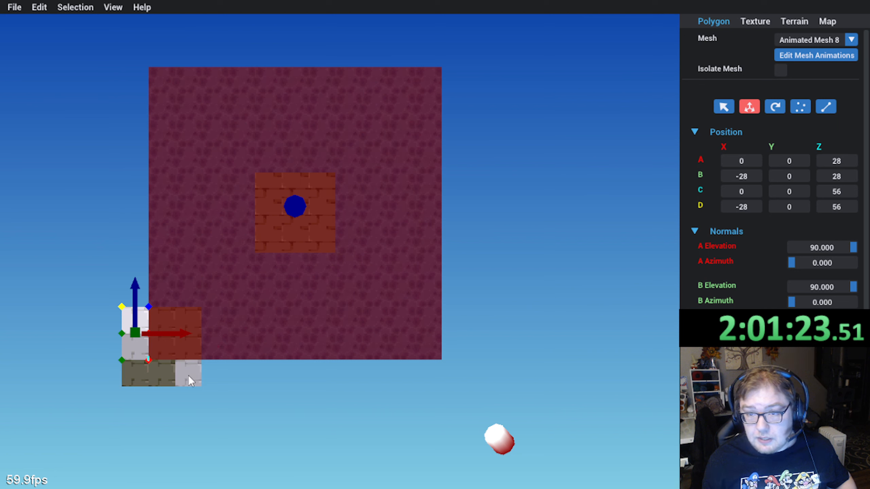
left_click(139, 375, "shift")
scroll(703, 215, "down", 3)
scroll(704, 211, "down", 4)
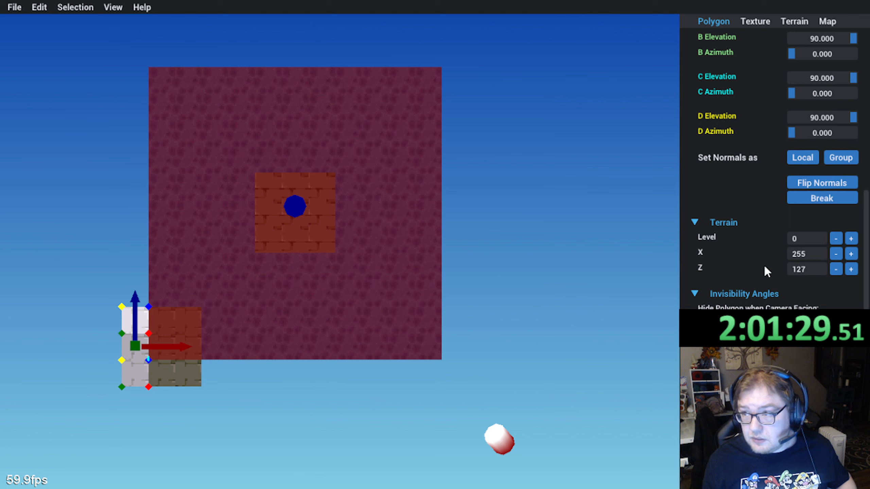
double_click(801, 255)
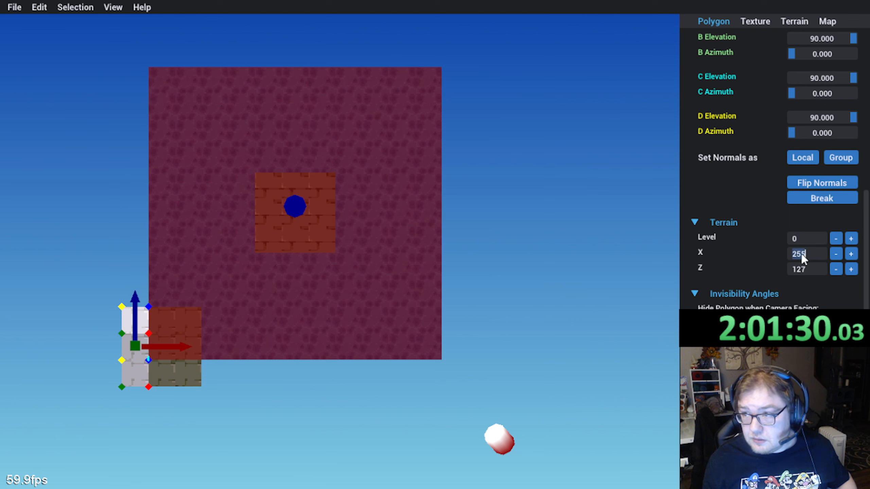
Step: Set the terrain X to 8 for the middle column of the corner 3x3 platform and to 9 for its right column
left_click(165, 337)
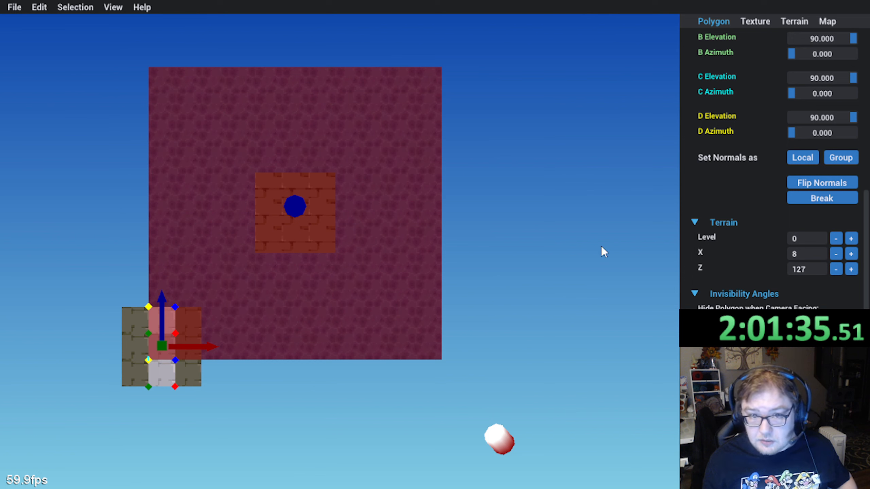
left_click(182, 354)
left_click(181, 354)
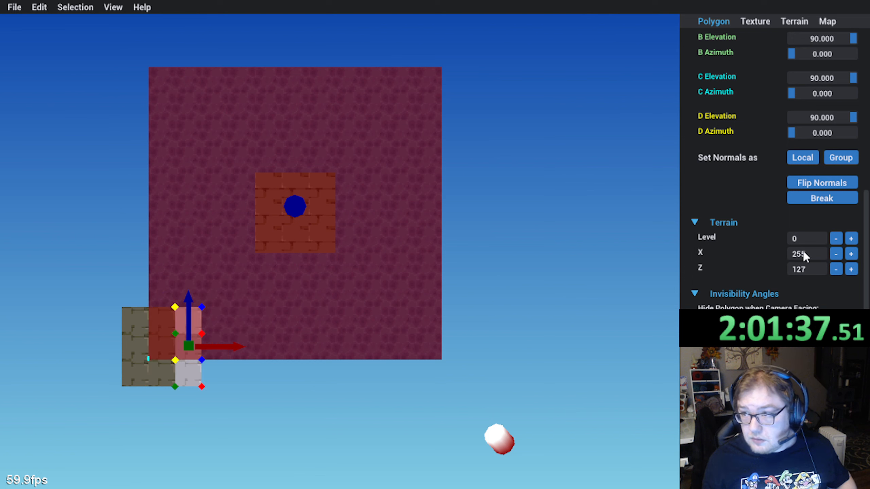
type("9")
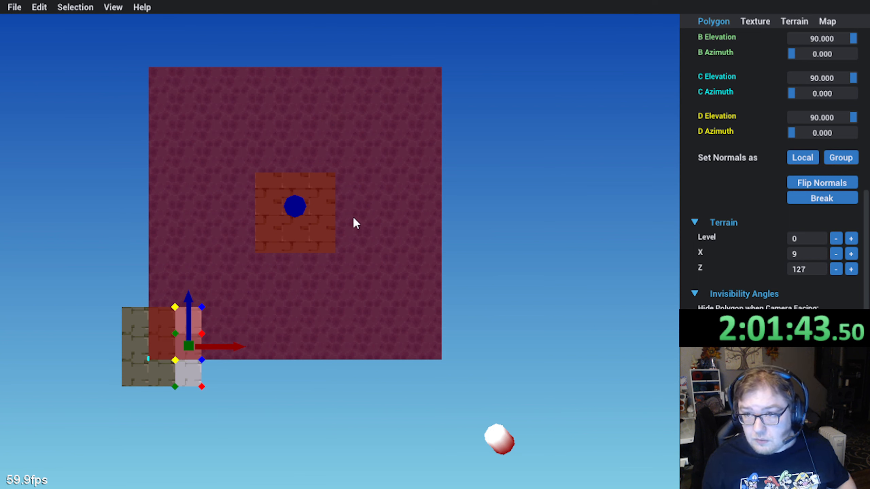
Step: Select the three tiles in the bottom row of the corner platform and set their terrain Z to 7
left_click(137, 379)
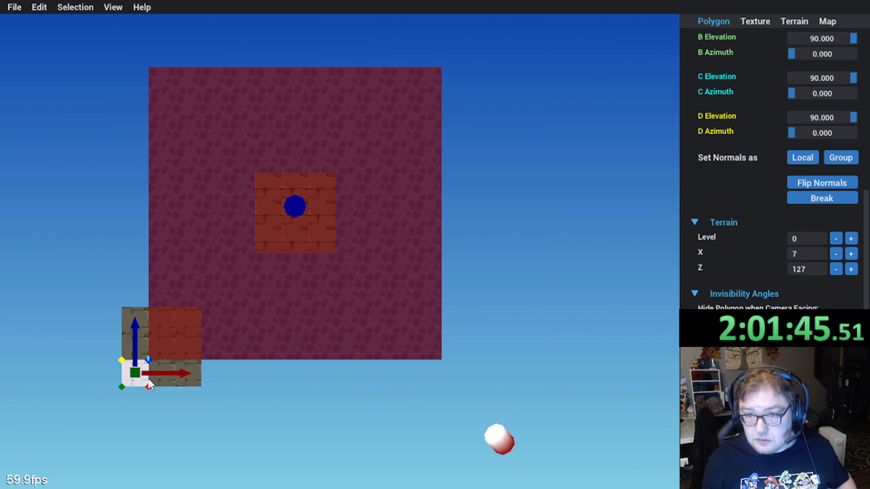
left_click(163, 379, "shift")
left_click(184, 381, "shift")
double_click(811, 269)
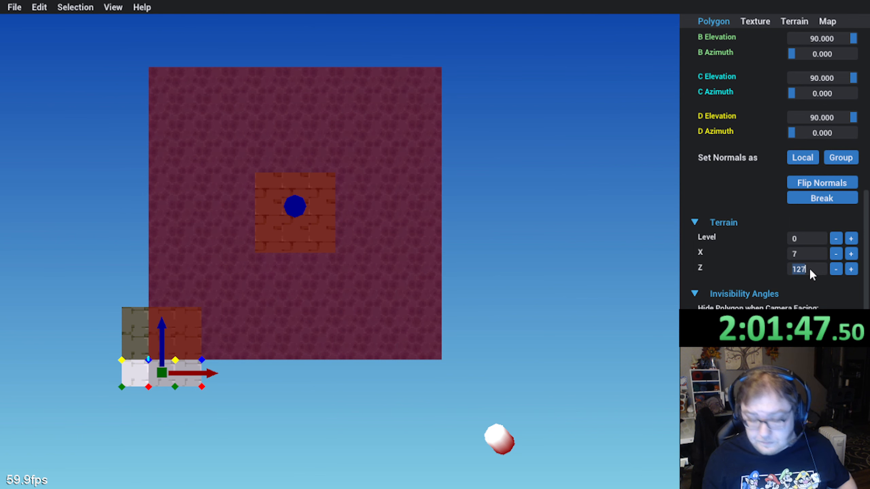
type("7")
Step: Select the three tiles in the middle row of the corner platform and set their terrain Z to 6
left_click(136, 350)
left_click(161, 351, "shift")
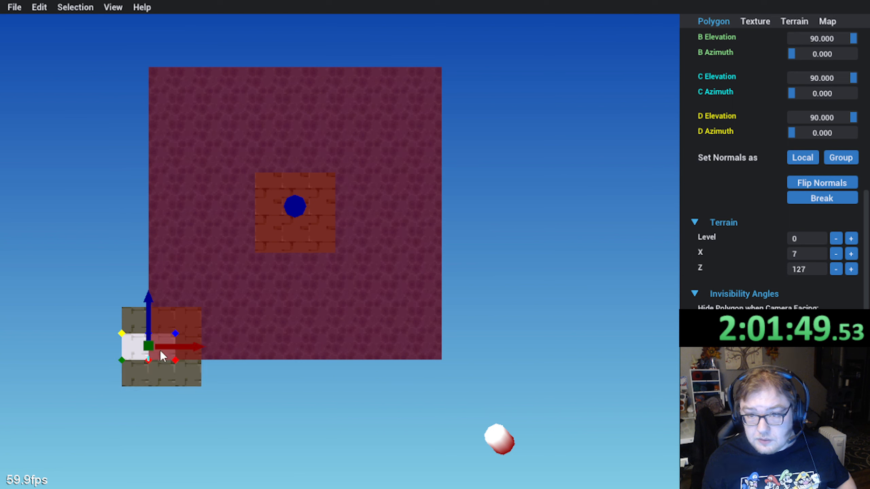
left_click(185, 350, "shift")
double_click(818, 271)
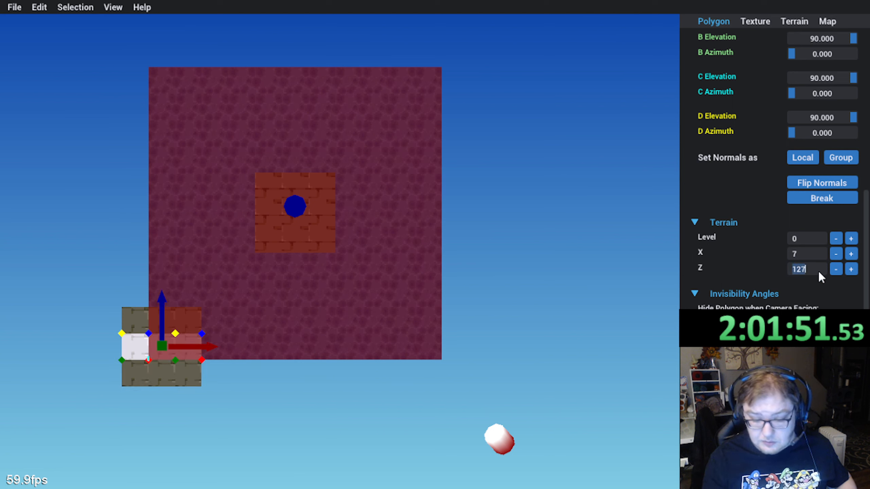
type("6")
Step: Set the terrain Z of the corner platform's top row to 6 and save the map
left_click(127, 309)
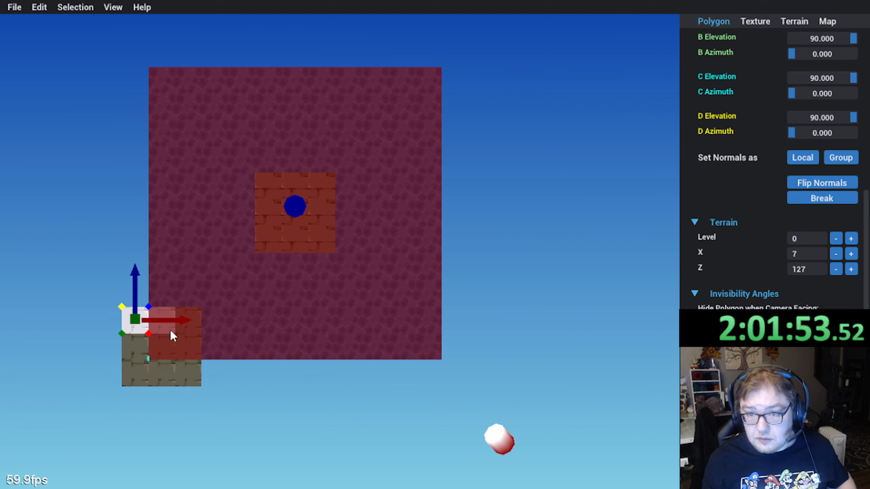
left_click(192, 327, "shift")
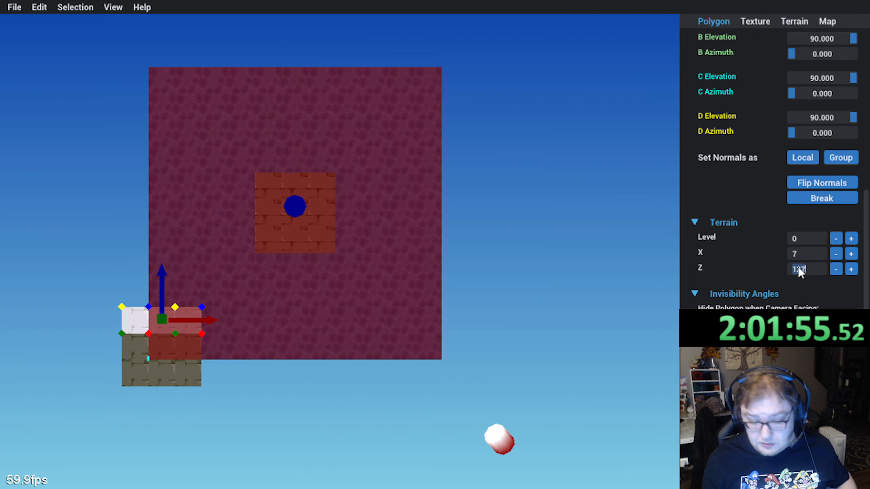
type("6")
left_click(517, 276)
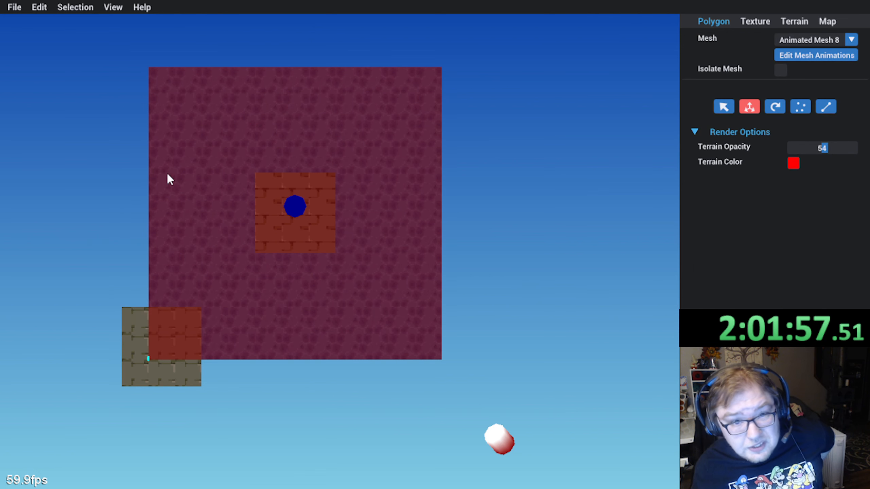
left_click(19, 10)
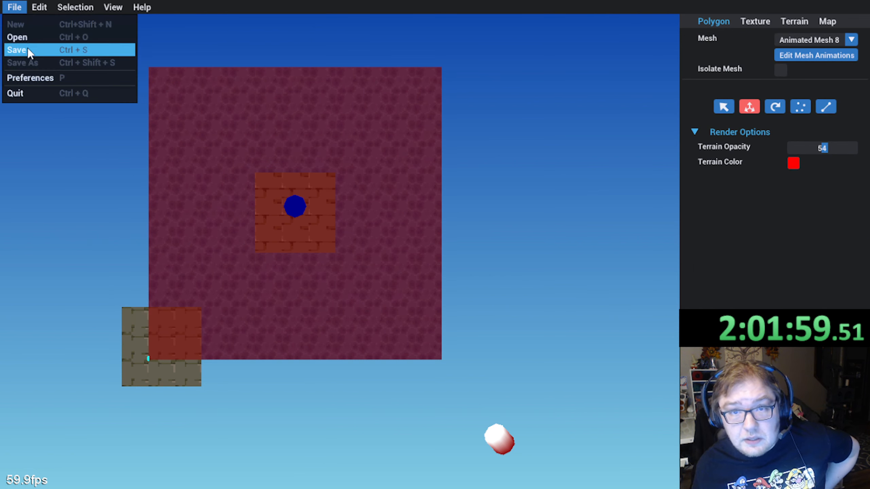
left_click(28, 49)
Step: Switch to the Primary Mesh with the mesh animations playing, and save the map
middle_click_drag(272, 258, 324, 237)
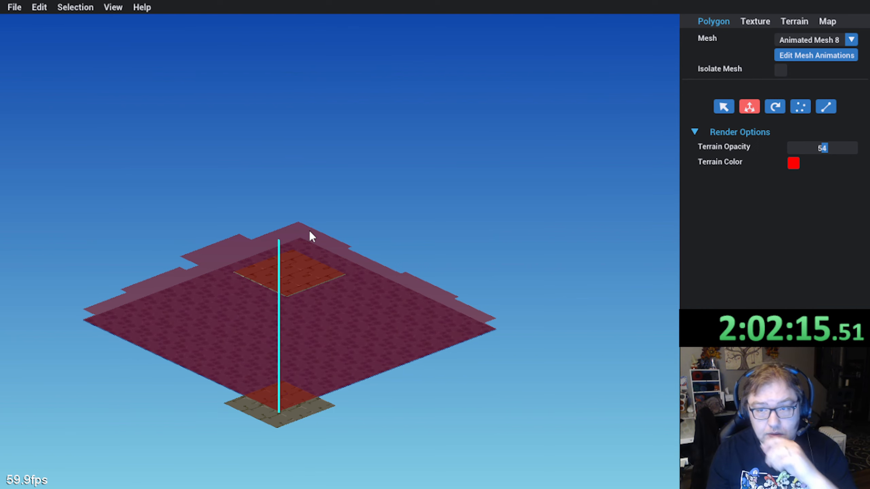
left_click(823, 42)
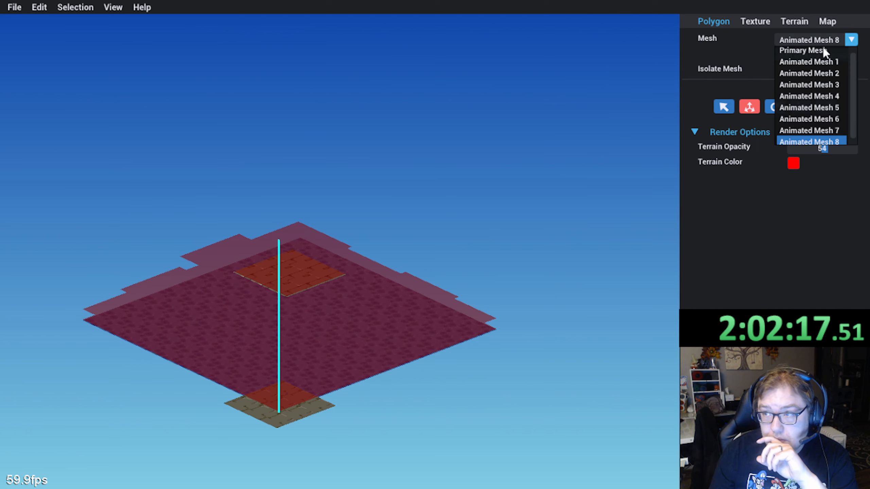
left_click(802, 55)
left_click(797, 55)
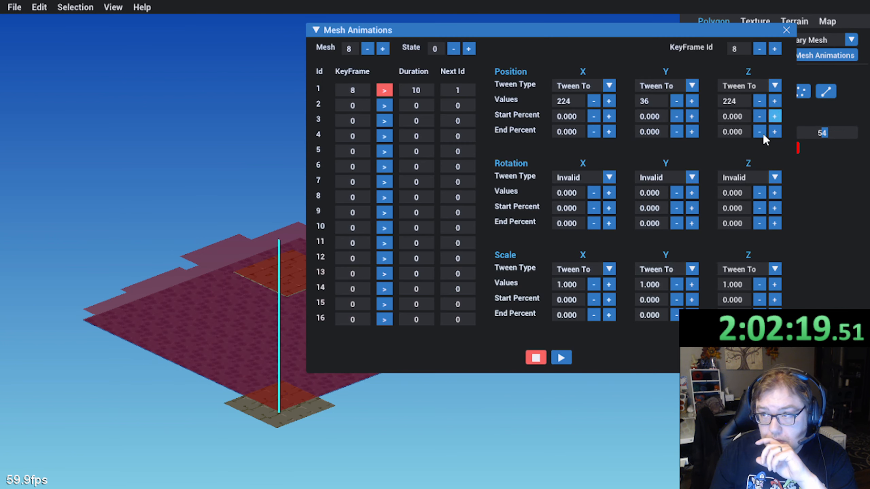
left_click(561, 358)
left_click(783, 33)
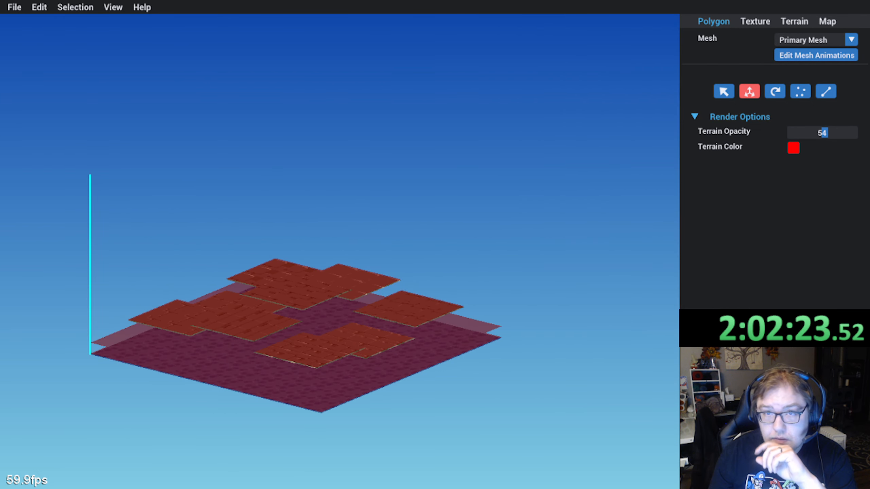
left_click(10, 9)
left_click(22, 51)
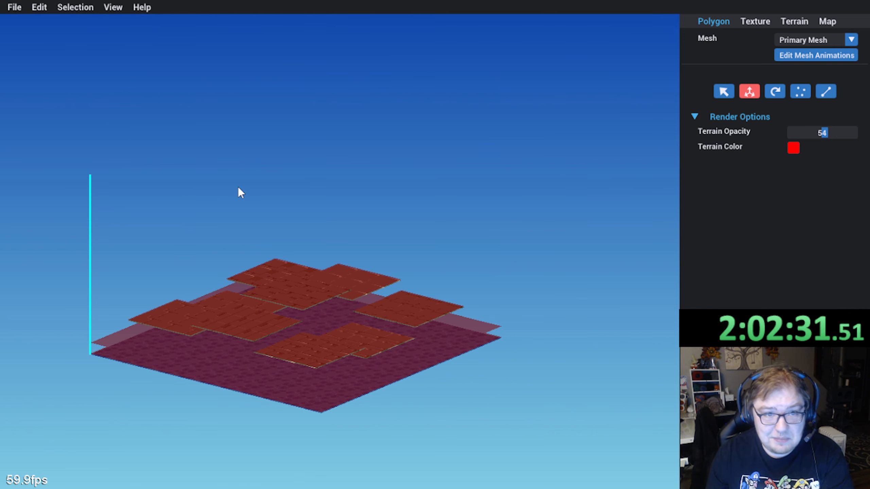
middle_click_drag(238, 187, 348, 244)
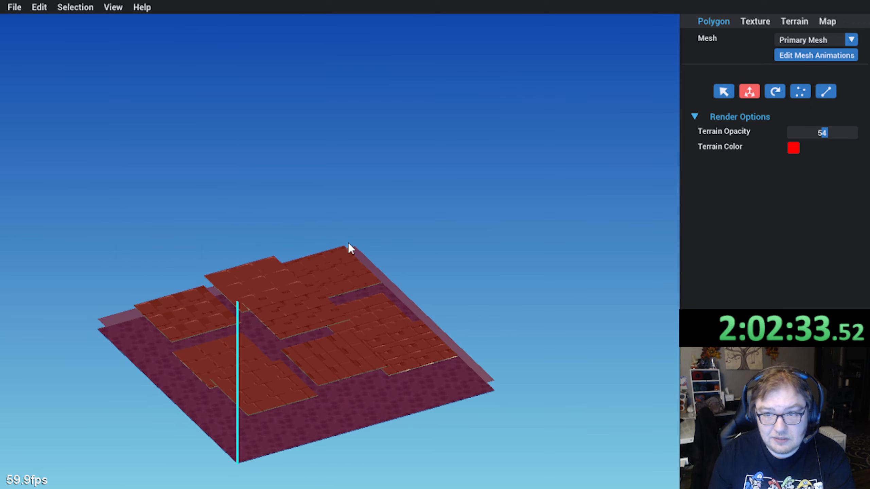
middle_click_drag(429, 183, 331, 159)
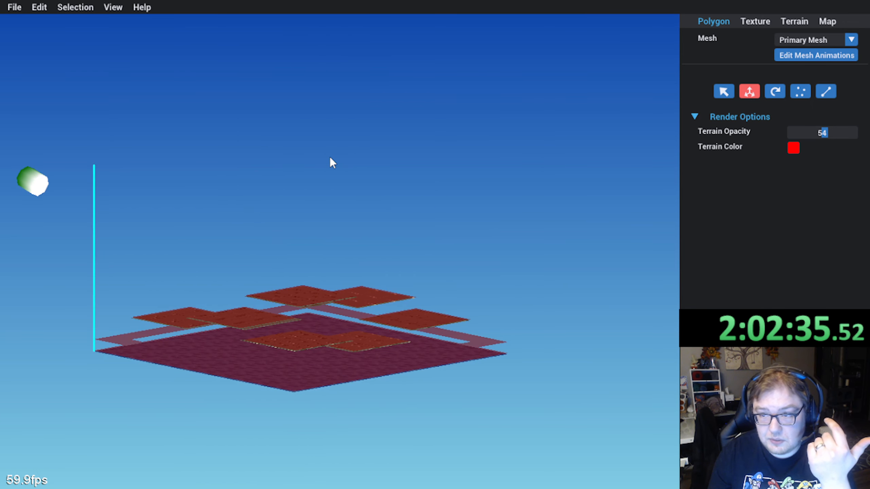
middle_click_drag(366, 250, 308, 343)
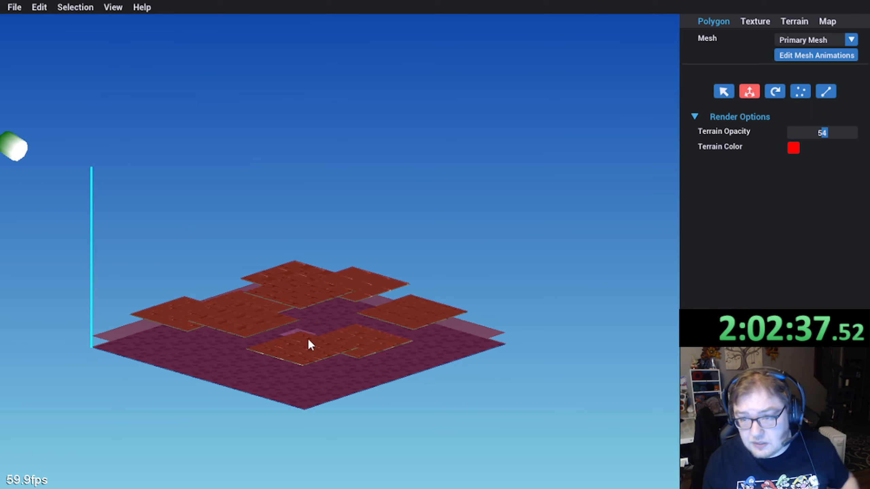
middle_click_drag(154, 366, 230, 390)
left_click(110, 357)
key("g")
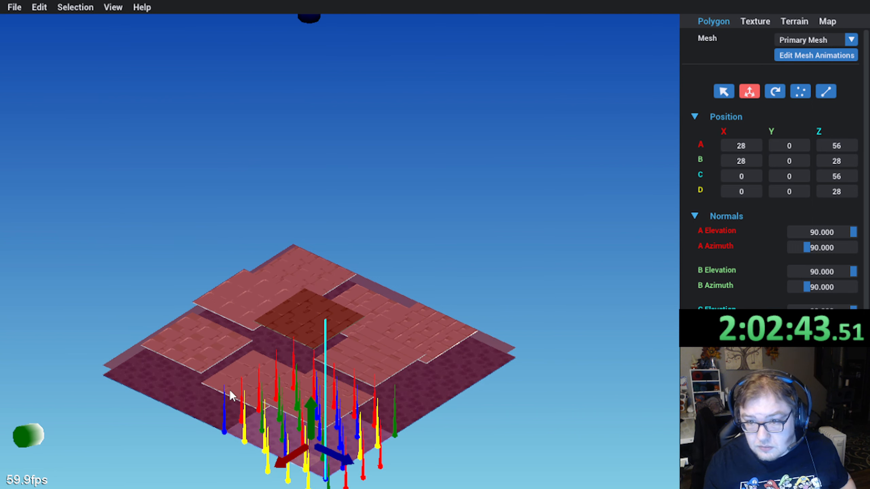
Step: Select all floor polygons of the Primary Mesh and remove the brick tiles at the floor's centre from the selection
left_click(133, 384)
middle_click_drag(134, 384, 296, 392)
key("ctrl+a")
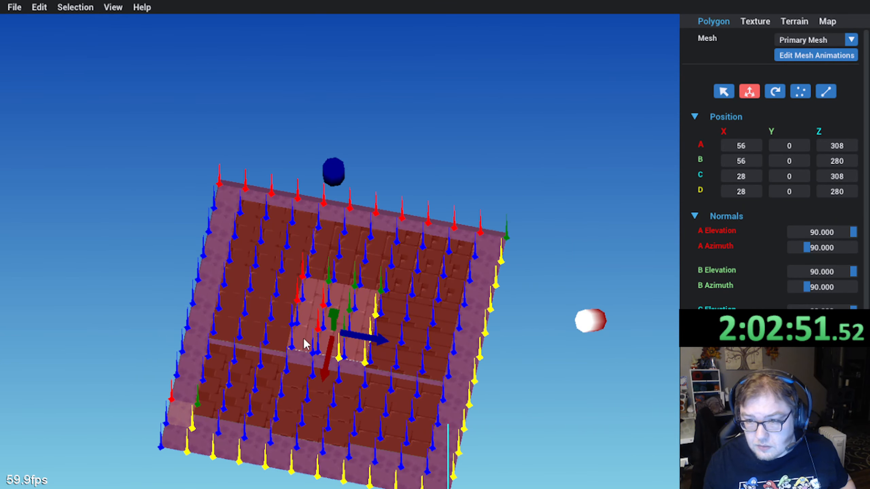
left_click(304, 319, "shift")
left_click(318, 295, "shift")
left_click(341, 301, "shift")
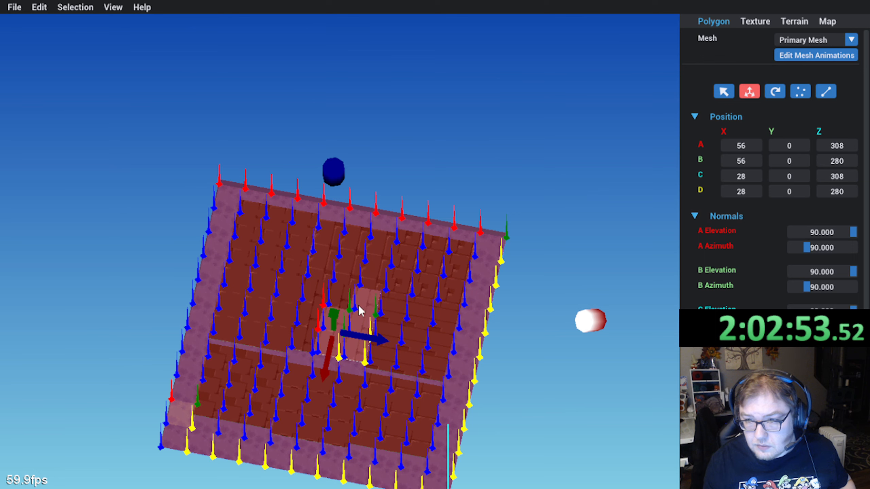
left_click(325, 319, "shift")
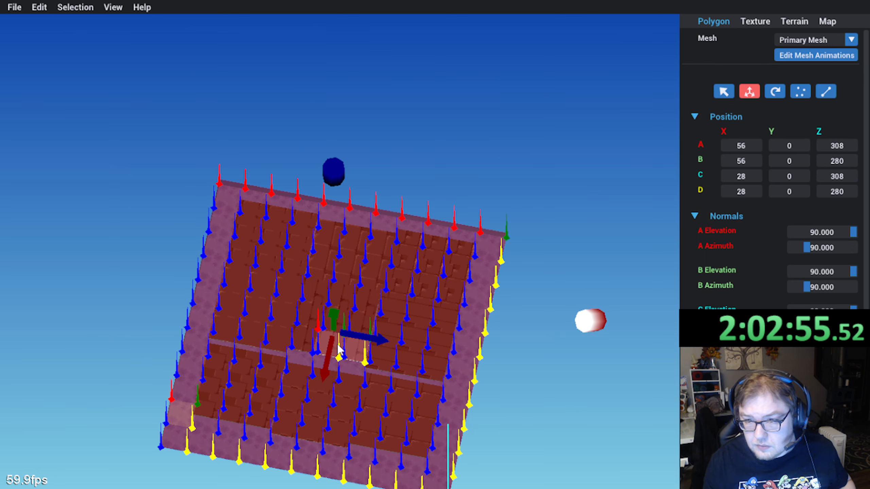
left_click(337, 349, "shift")
Step: Raise the selected floor polygons to Y 12 and clear the selection
middle_click_drag(330, 417, 295, 341)
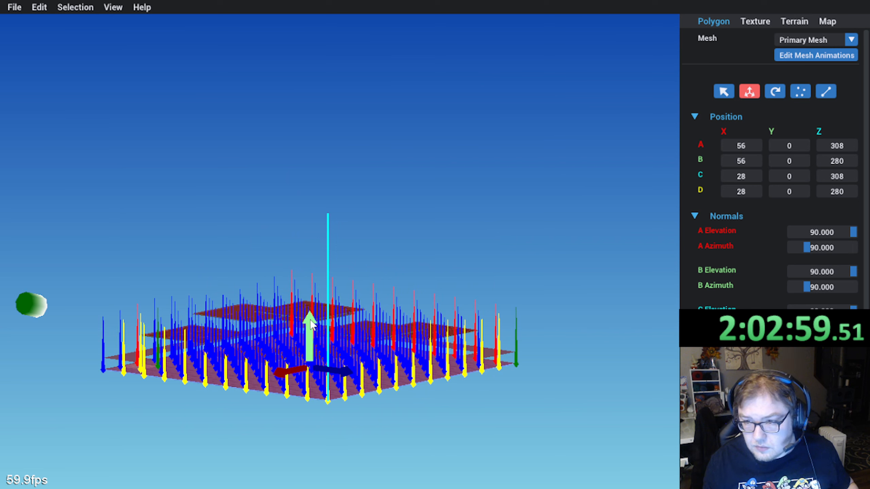
left_click_drag(312, 323, 306, 316)
left_click(499, 385)
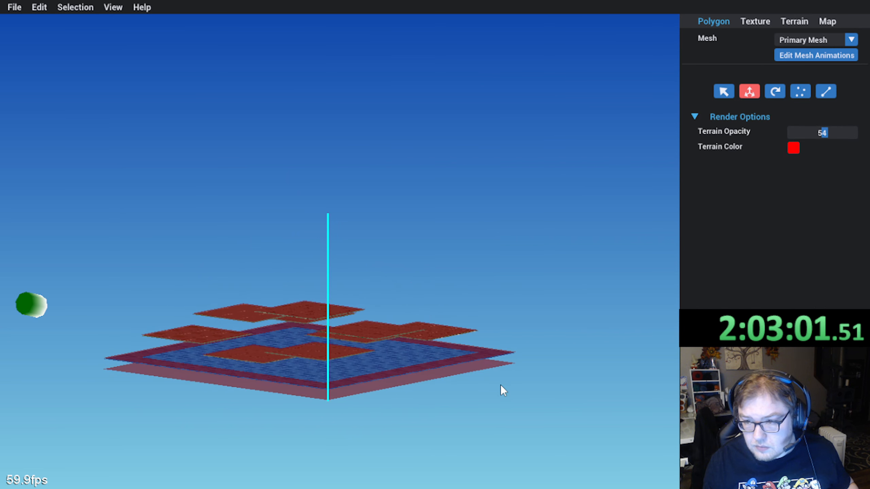
Step: Set the terrain overlay opacity to 0
middle_click_drag(500, 384, 401, 395)
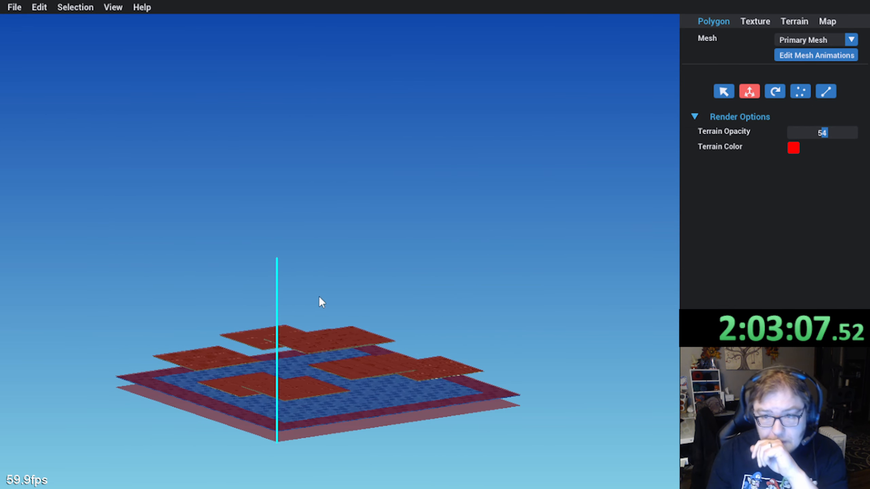
middle_click_drag(319, 297, 330, 315)
left_click_drag(823, 133, 786, 137)
middle_click_drag(436, 233, 426, 258)
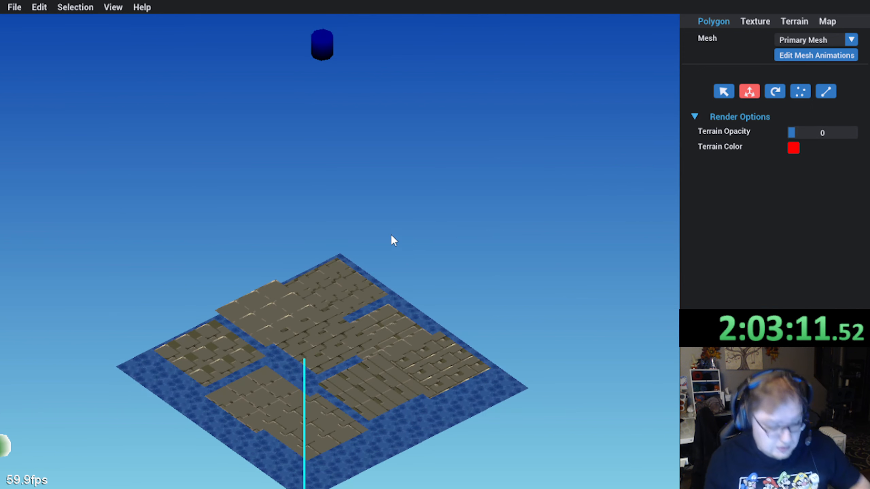
Step: Select all polygons of the Primary Mesh, check their texture properties, and clear the selection
key("ctrl+a")
scroll(701, 249, "down", 1)
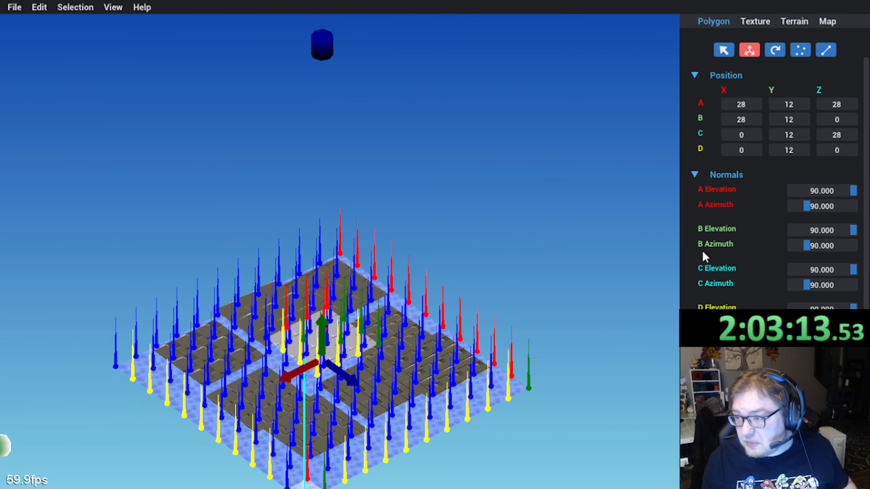
left_click(756, 21)
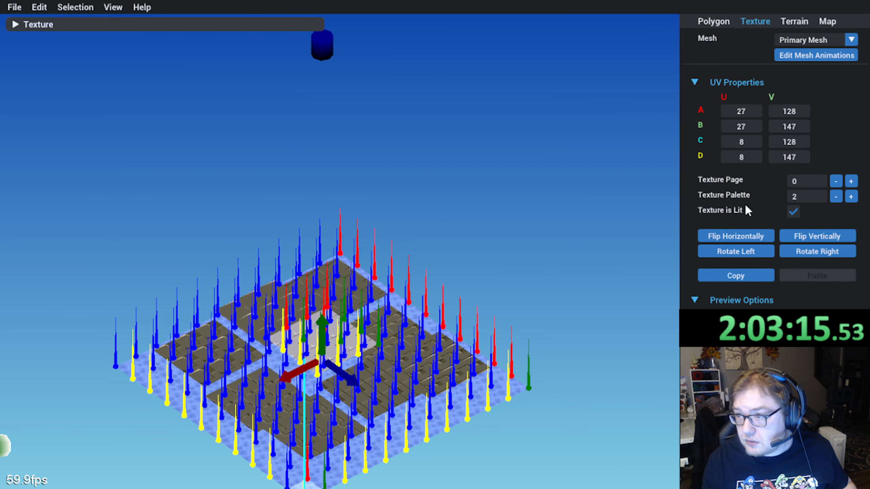
left_click(504, 273)
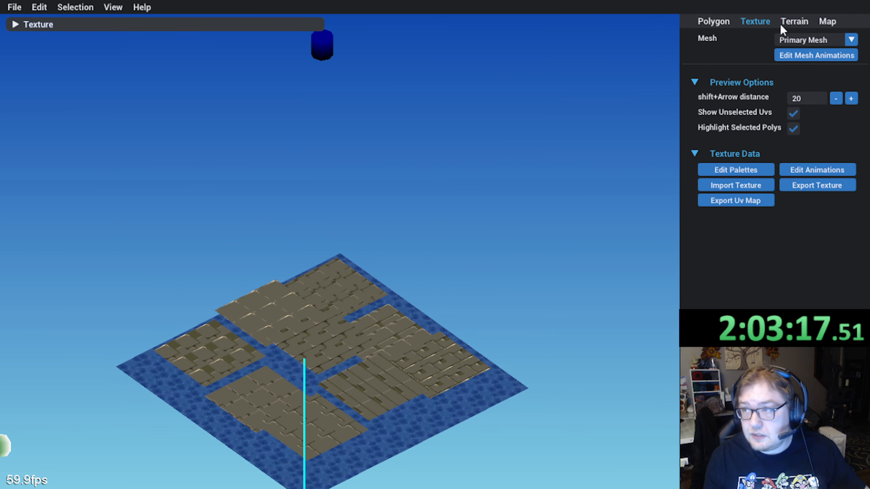
Step: Select the polygons of Animated Mesh 1 and examine their UV coordinates and texture settings
left_click(797, 40)
left_click(795, 66)
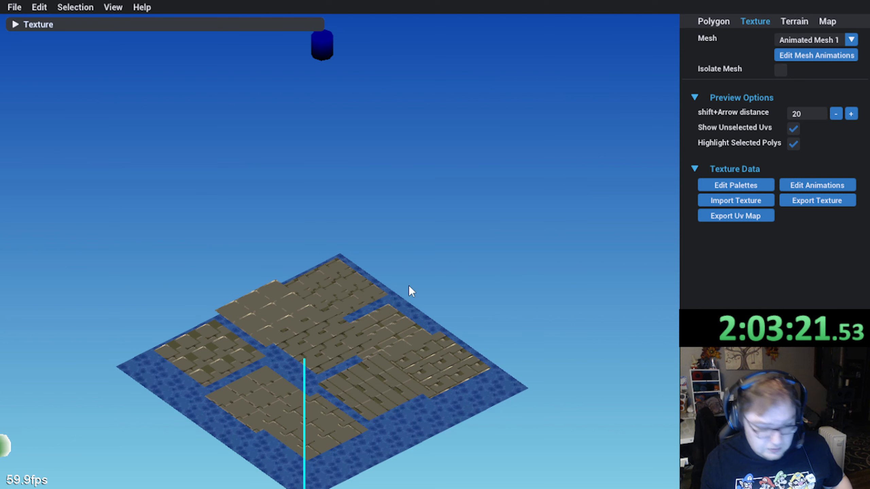
left_click(409, 319)
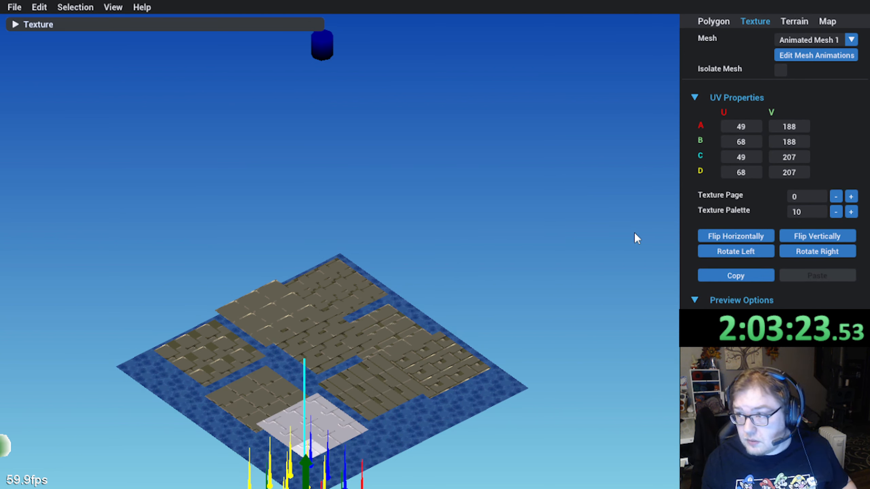
scroll(412, 272, "down", 2)
scroll(411, 272, "up", 2)
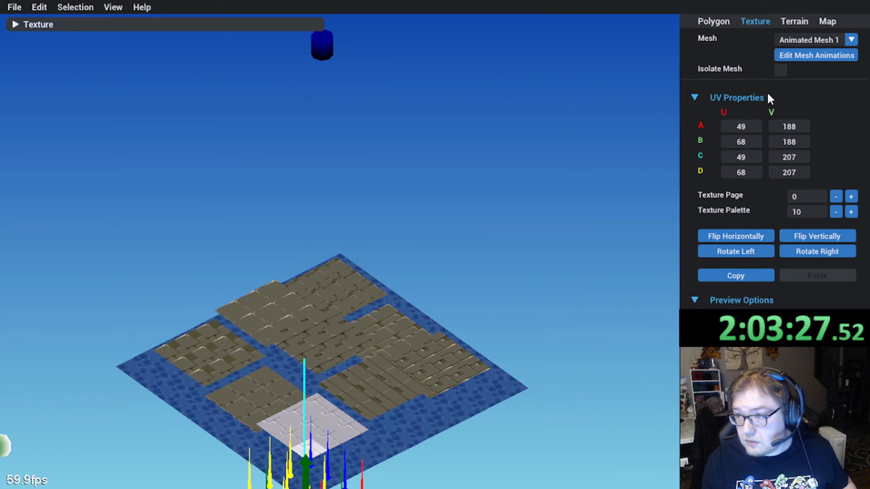
Step: Check the positions and normals of the selected Animated Mesh 1 polygons, and return to their texture properties
left_click(712, 22)
scroll(700, 213, "down", 3)
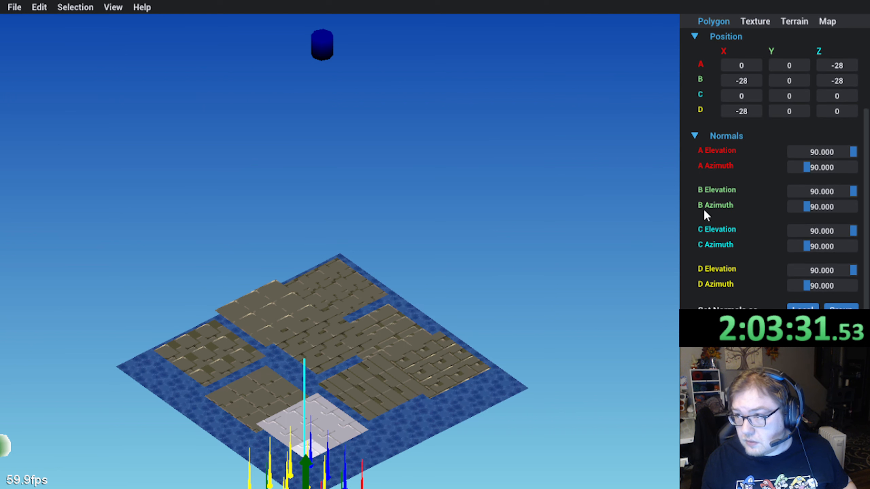
scroll(698, 209, "up", 3)
left_click(755, 22)
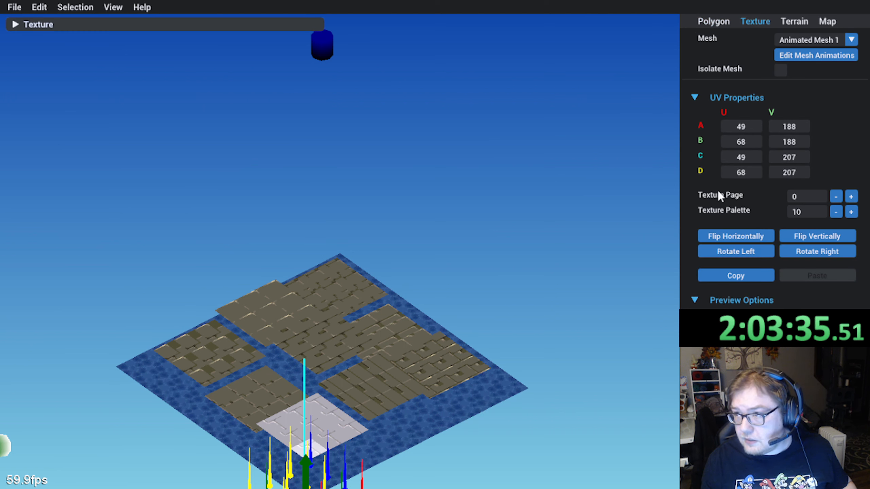
Step: Review the keyframe settings of mesh 8, close the mesh animations, and select the corner polygon of Animated Mesh 1
left_click(784, 56)
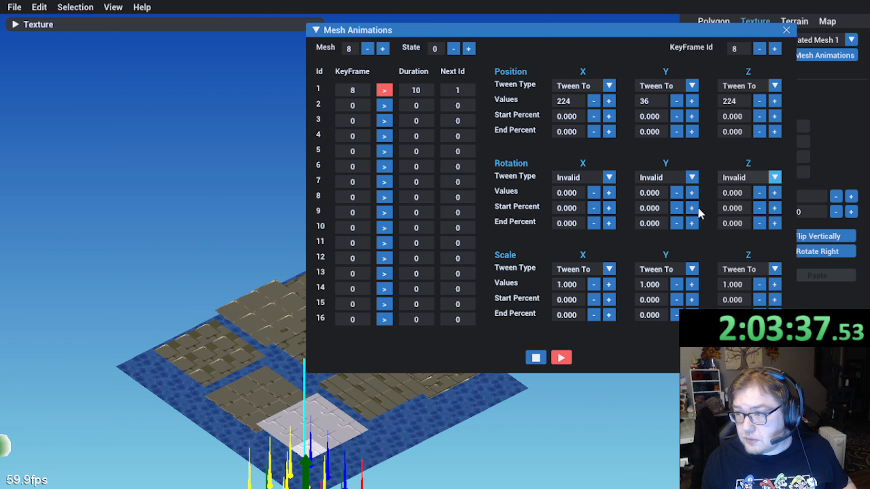
left_click(785, 30)
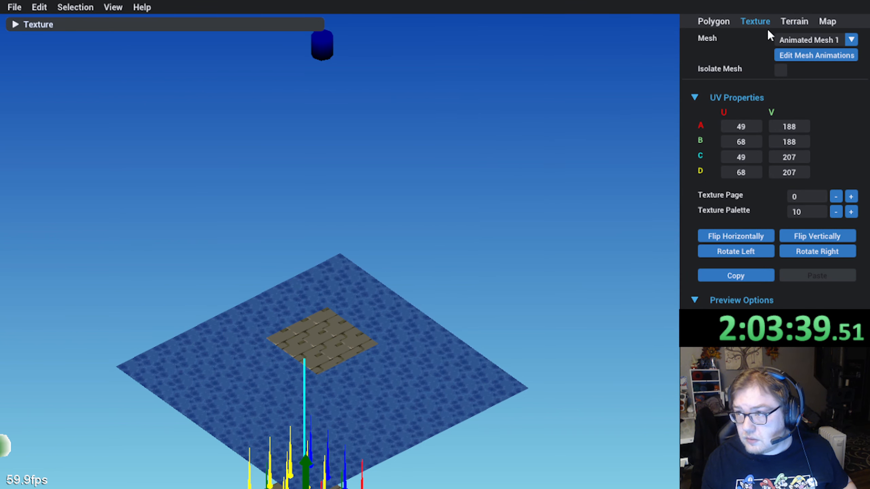
middle_click_drag(394, 218, 333, 380)
left_click(324, 389)
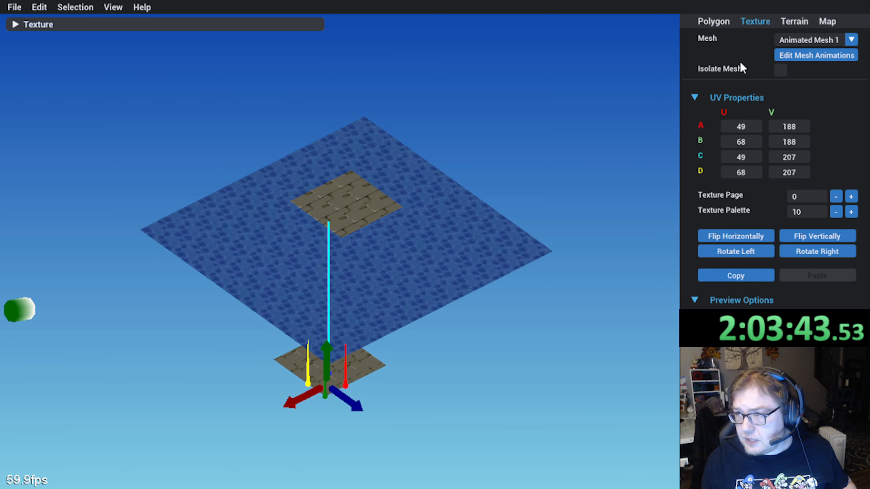
Step: Check the corner positions and normals of the selected Animated Mesh 1 polygon, and return to its UV properties
left_click(714, 21)
scroll(716, 112, "down", 3)
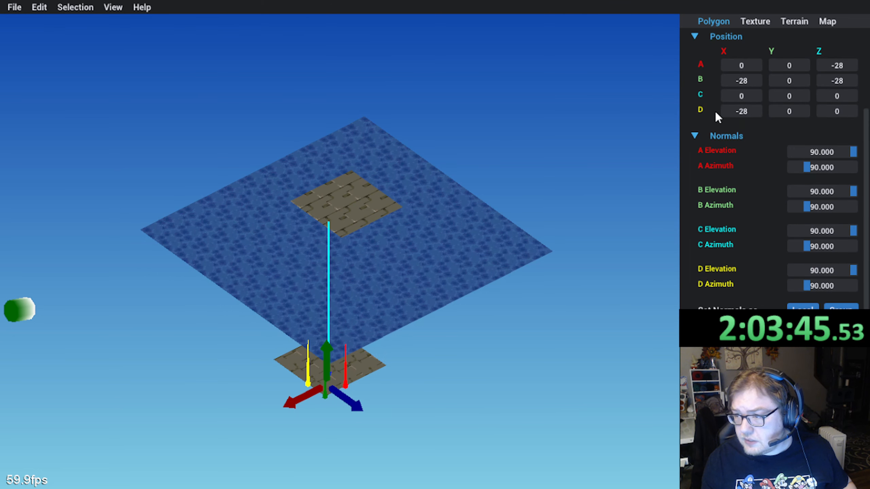
scroll(712, 109, "up", 3)
left_click(751, 20)
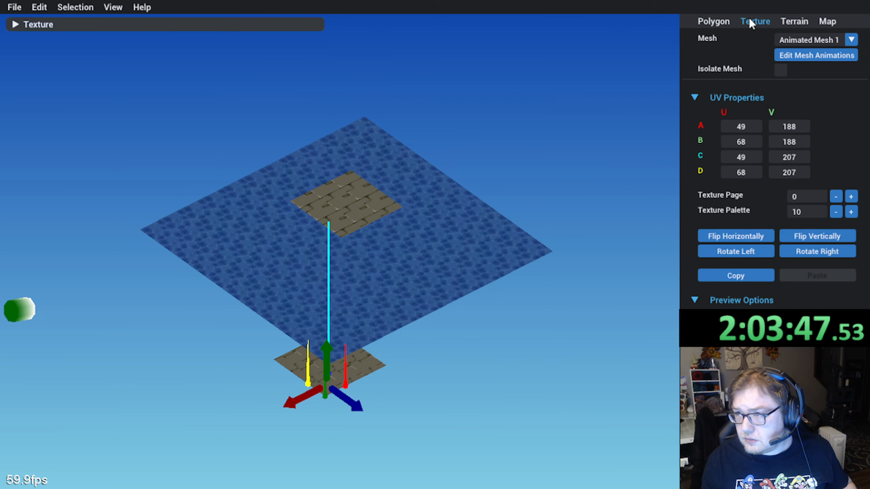
Step: Compare the texture page, palette and lighting settings of a Primary Mesh water polygon with those of the Animated Mesh 1 corner polygon
left_click(798, 40)
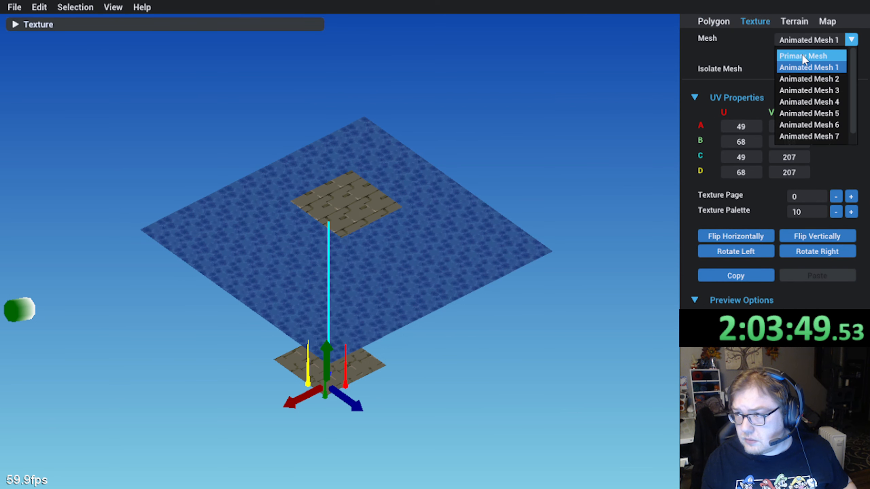
left_click(802, 56)
left_click(359, 342)
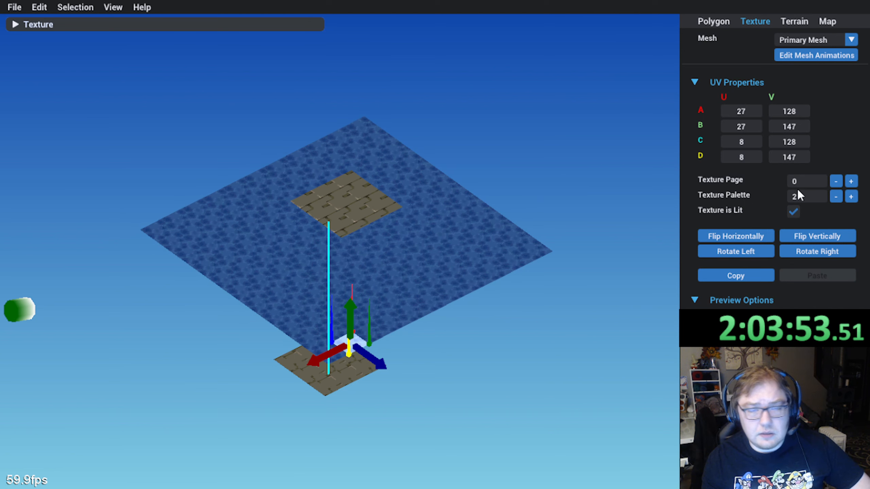
left_click(825, 40)
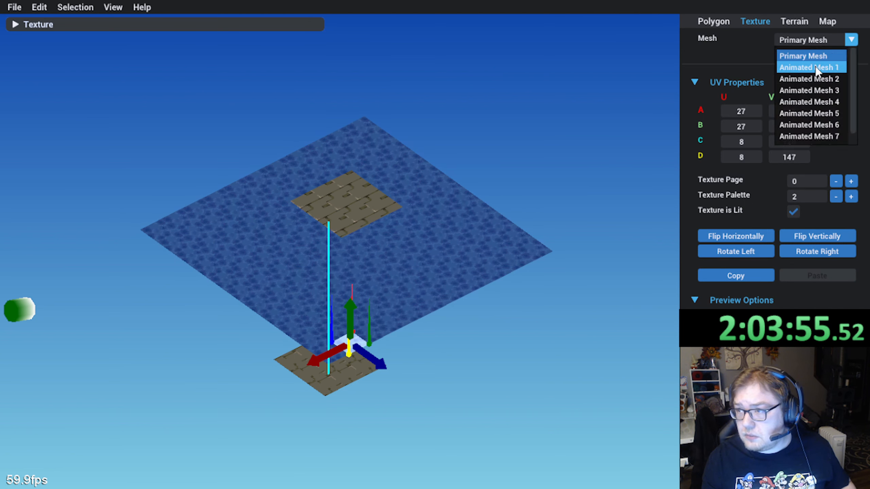
left_click(816, 69)
left_click(329, 384)
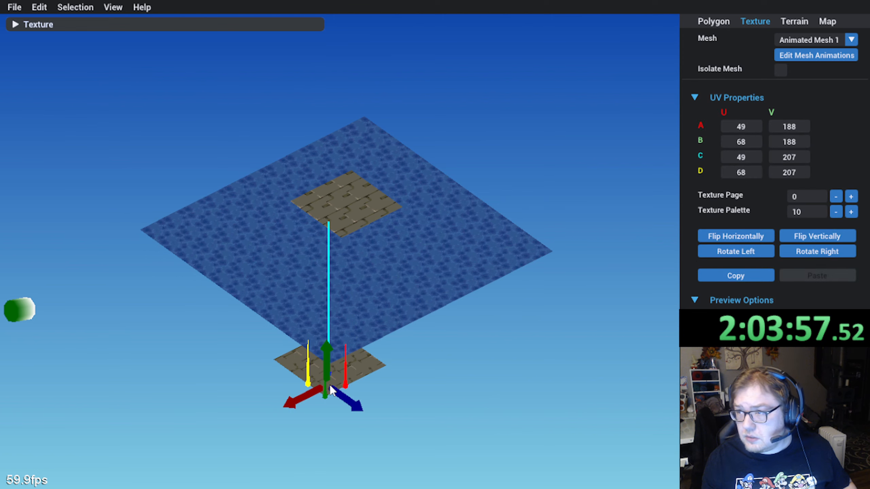
Step: Examine the positions and normals of the Animated Mesh 1 polygons from several angles, and clear the selection
middle_click_drag(486, 307, 412, 307)
scroll(294, 310, "up", 2)
middle_click_drag(295, 313, 353, 286)
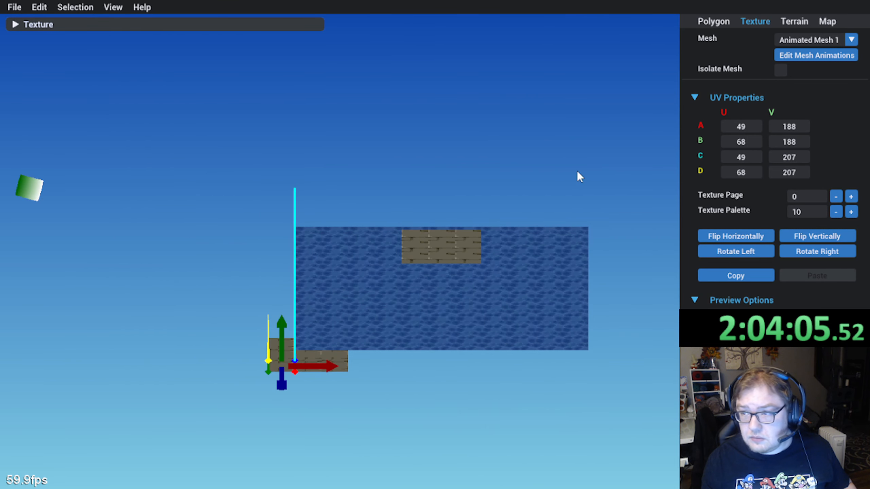
left_click(713, 22)
scroll(726, 301, "down", 3)
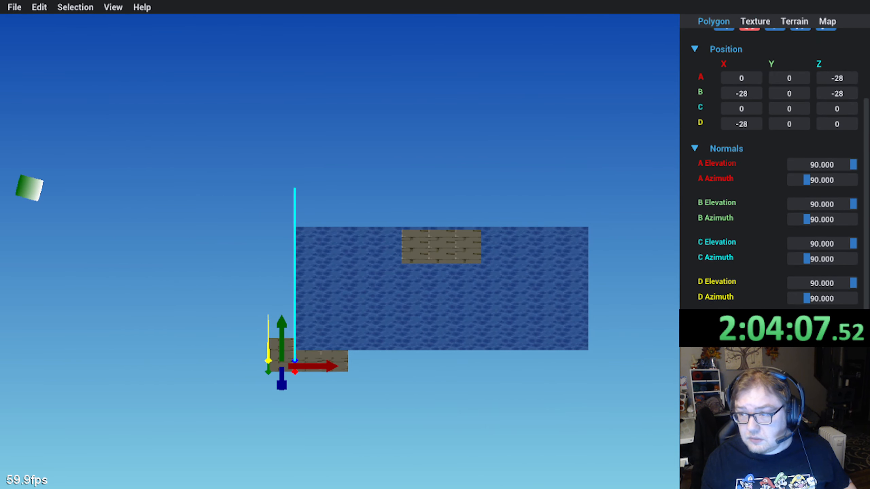
middle_click_drag(472, 369, 490, 349)
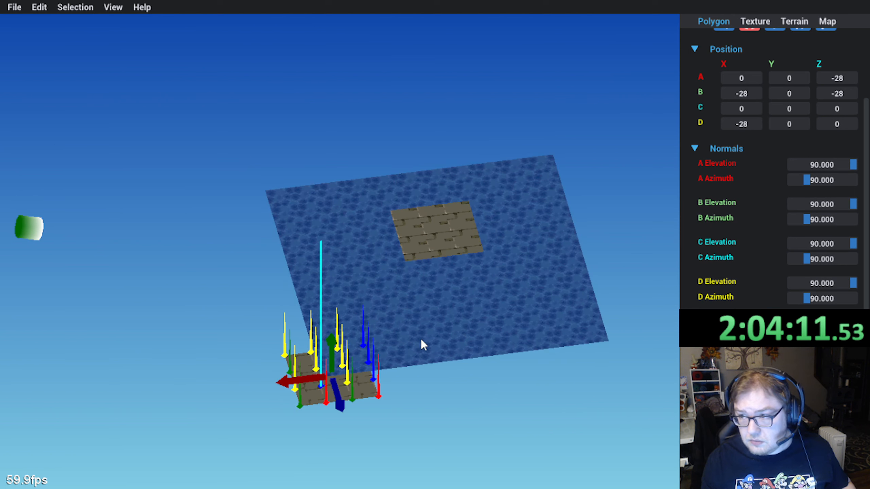
middle_click_drag(422, 340, 443, 322)
middle_click_drag(555, 290, 539, 300)
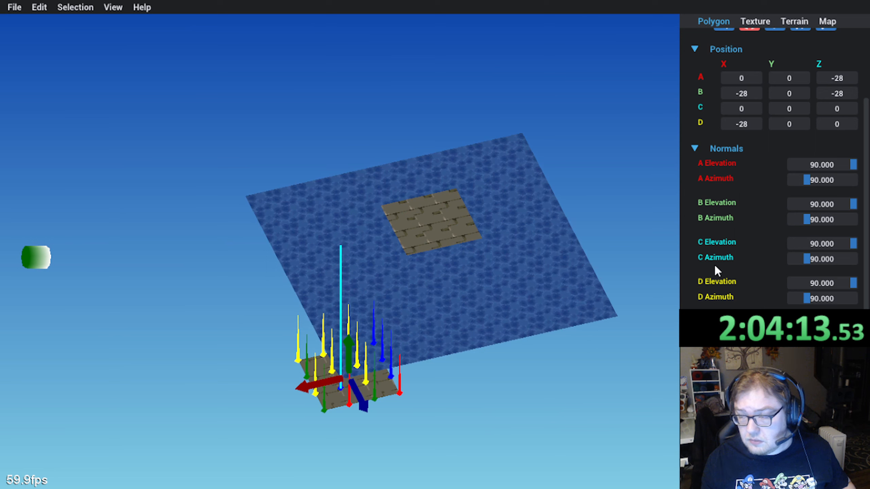
middle_click_drag(639, 308, 481, 283)
scroll(481, 283, "down", 3)
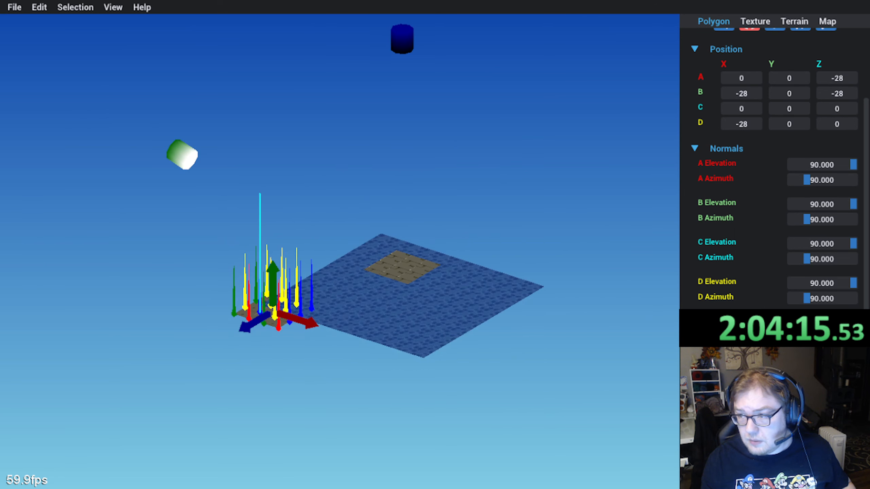
scroll(725, 306, "down", 1)
scroll(724, 306, "up", 2)
scroll(725, 307, "down", 3)
scroll(725, 307, "up", 4)
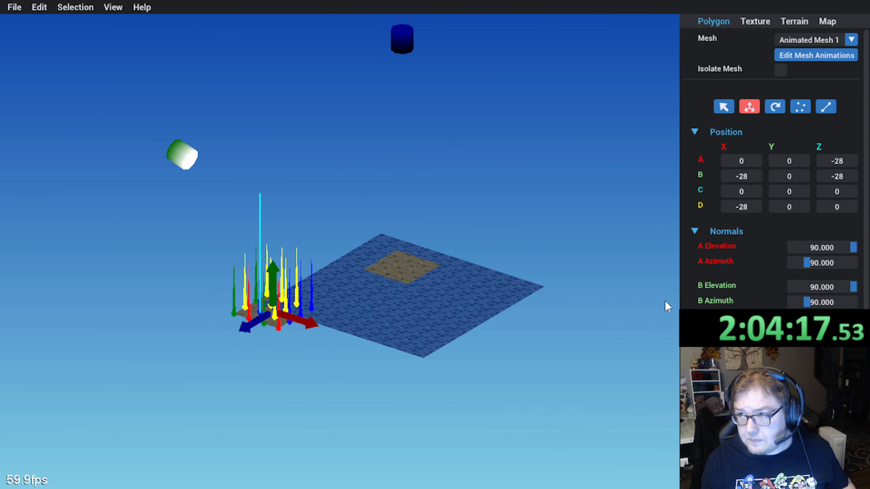
middle_click_drag(448, 281, 397, 279)
left_click(543, 191)
Step: Select a water polygon of the Primary Mesh and check its position, normals and texture properties
scroll(425, 287, "up", 3)
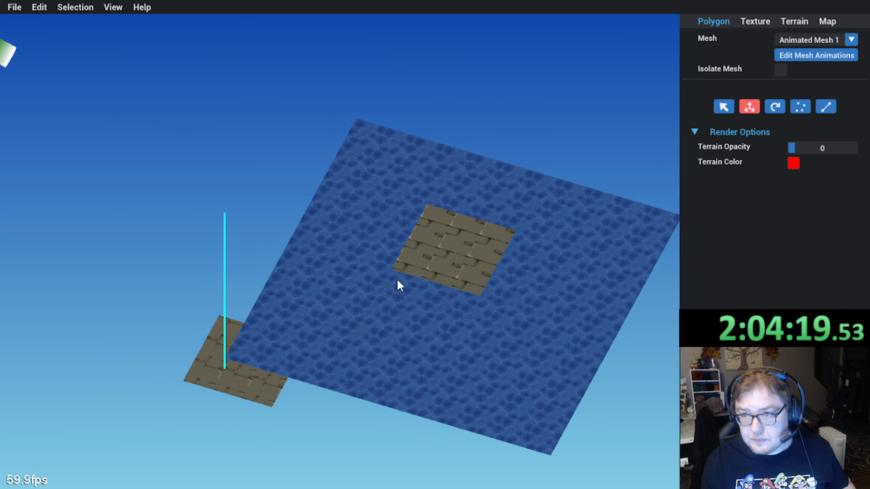
middle_click_drag(445, 226, 420, 243)
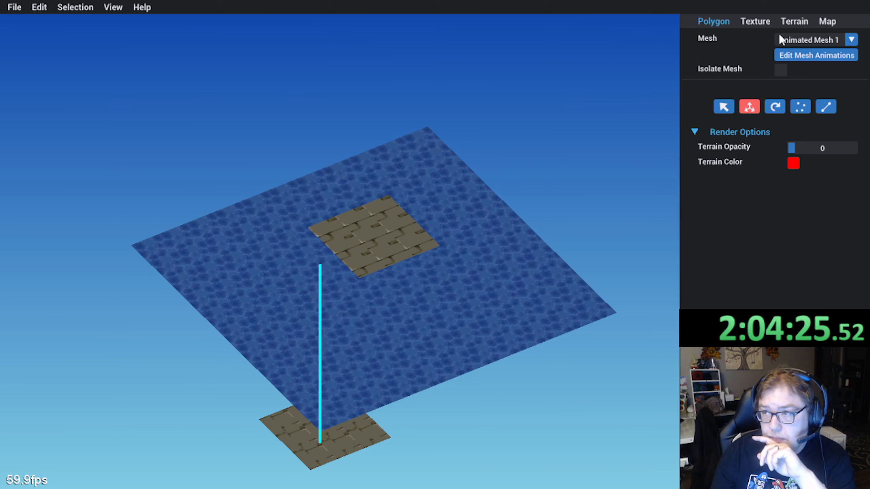
left_click(835, 40)
left_click(802, 58)
left_click(483, 280)
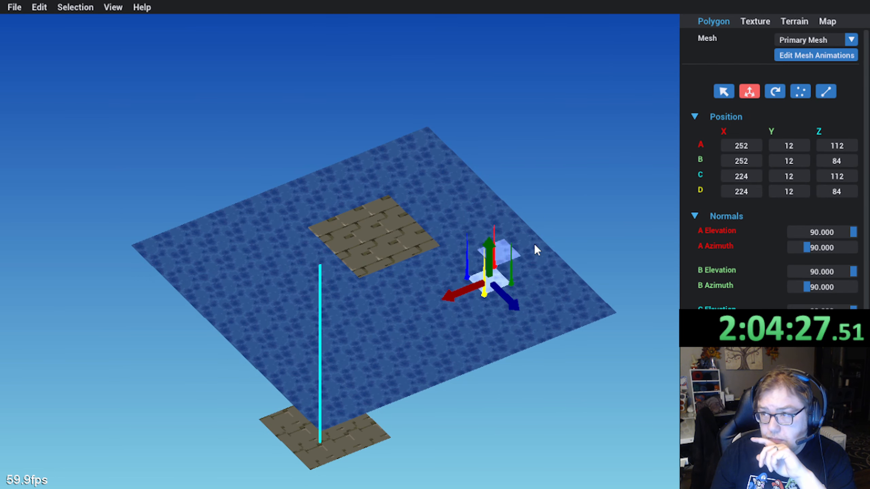
left_click(755, 22)
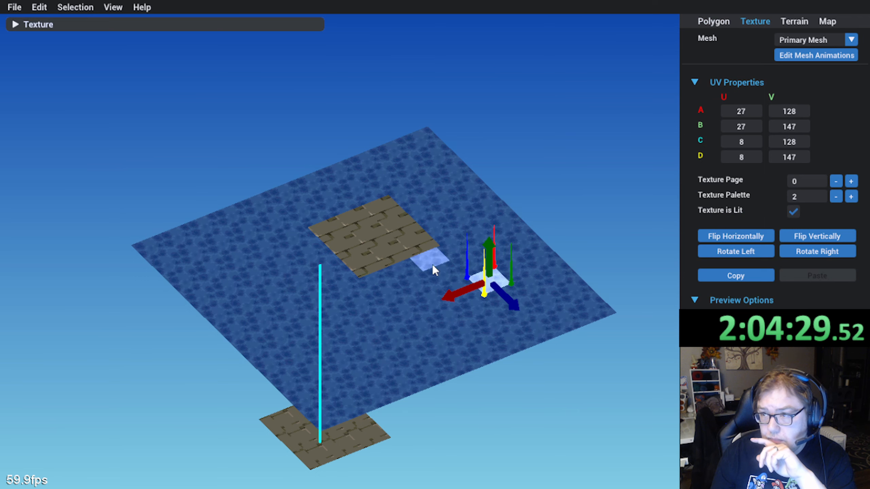
Step: Select several other water polygons of the Primary Mesh in turn and check their UV and palette settings
left_click(399, 228)
left_click(362, 265)
left_click(337, 319)
left_click(372, 354)
left_click(479, 309)
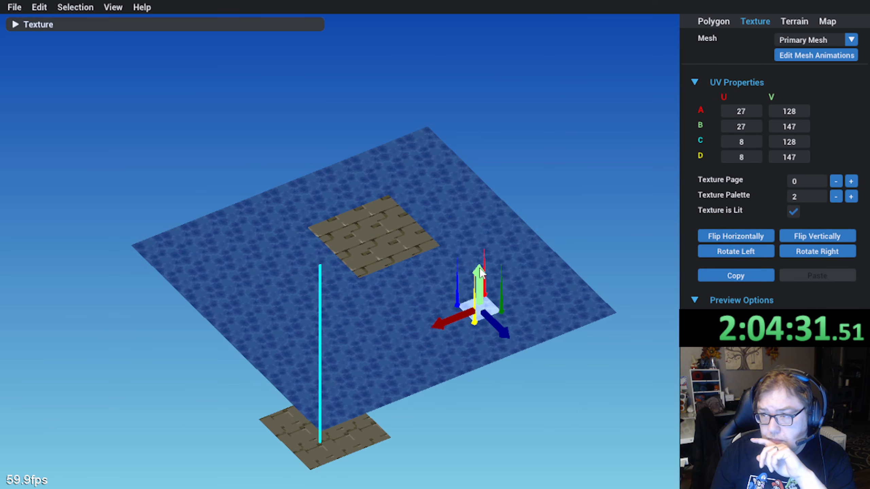
left_click(474, 268)
left_click(405, 196)
left_click(387, 180)
middle_click_drag(387, 189, 241, 139)
scroll(241, 139, "down", 2)
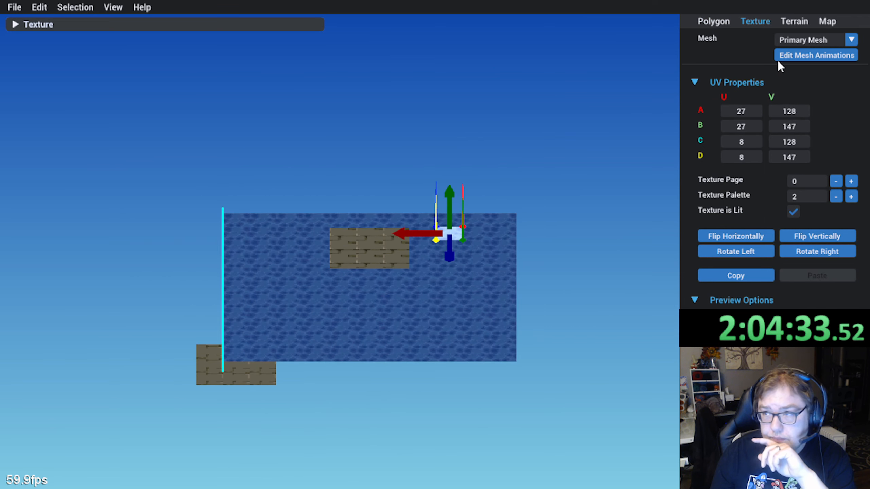
Step: Run the mesh animations to inspect the platforms over the water, close the animation settings, and clear the polygon selection
left_click(816, 55)
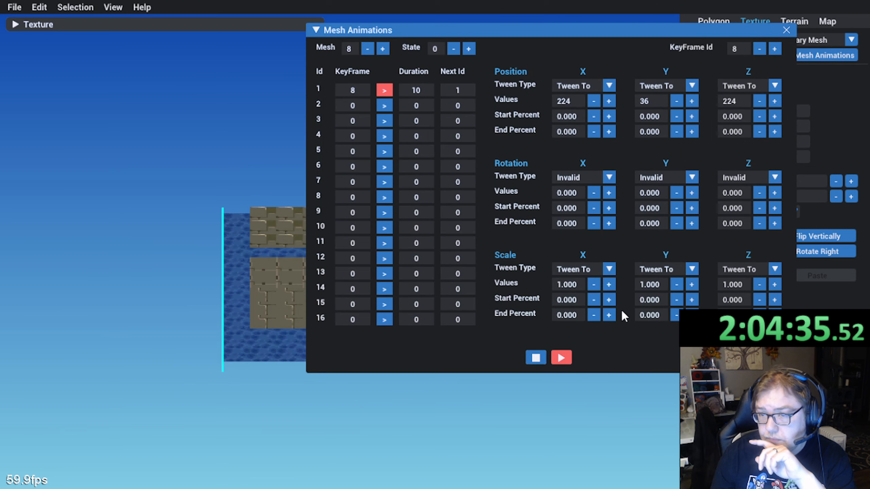
left_click(786, 30)
middle_click_drag(524, 260, 461, 270)
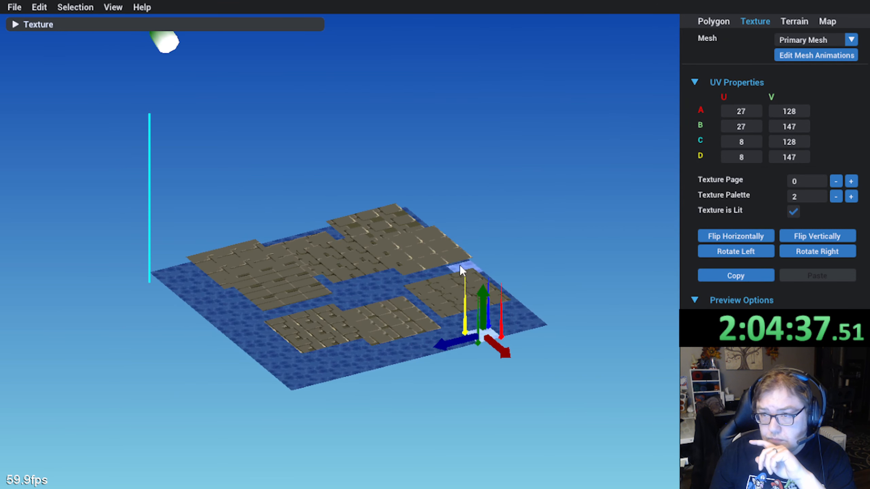
left_click(501, 201)
middle_click_drag(501, 201, 481, 208)
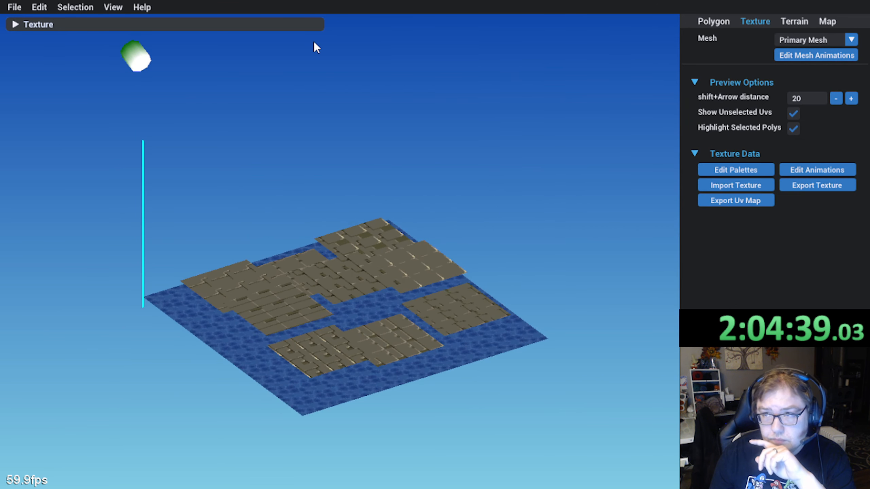
Step: Return to the polygon properties and save the map
left_click(712, 23)
left_click(14, 7)
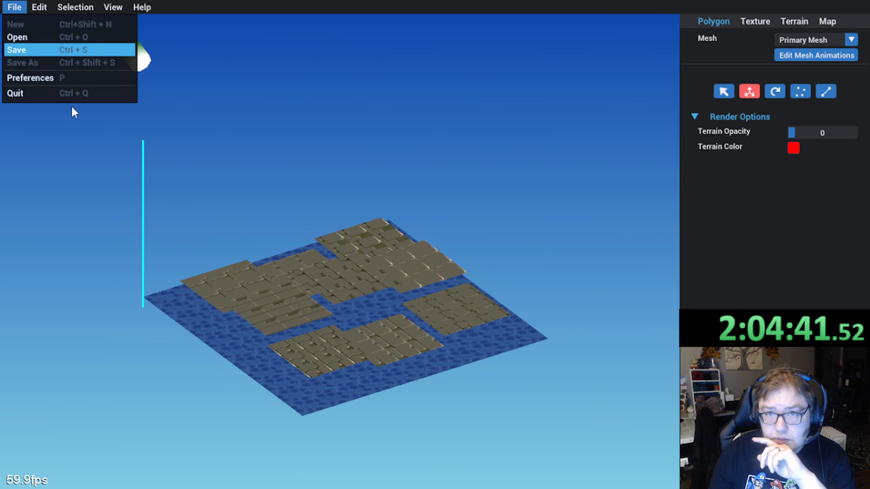
key("ctrl+s")
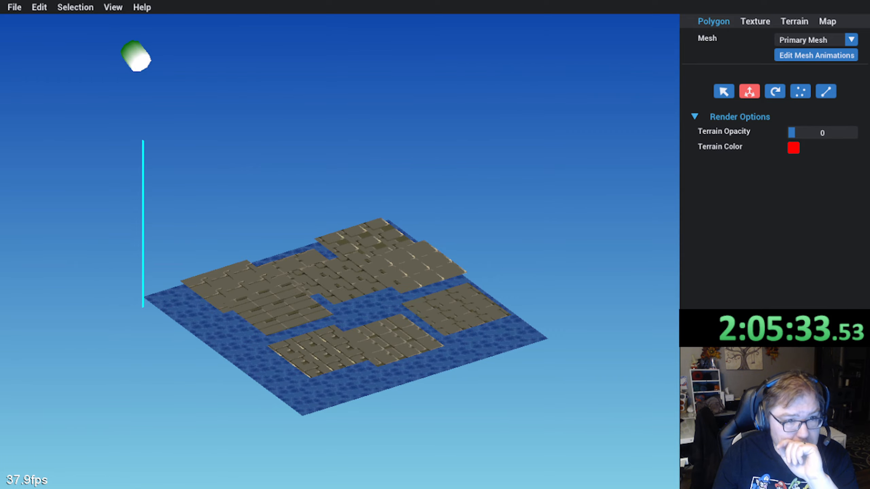
Step: Switch to OBS, close the Display Capture properties, and reorder the Display Capture source between Internet and PSXFin
left_click(305, 334)
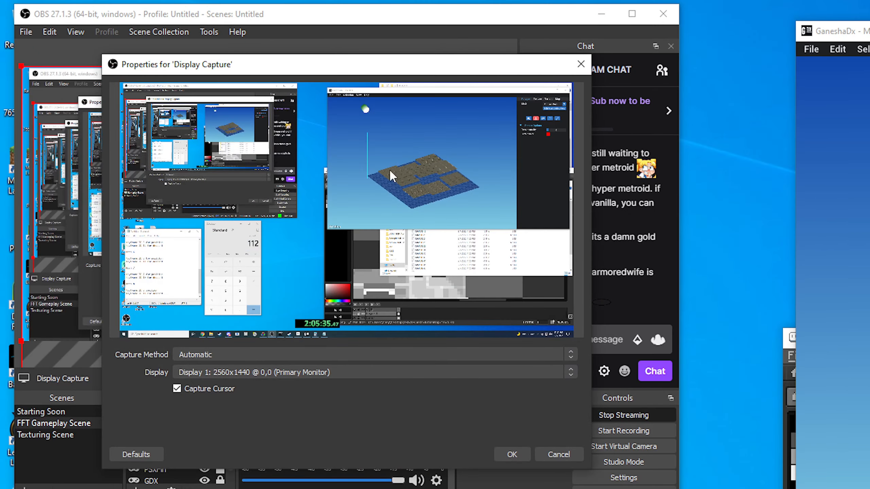
left_click_drag(226, 70, 385, 488)
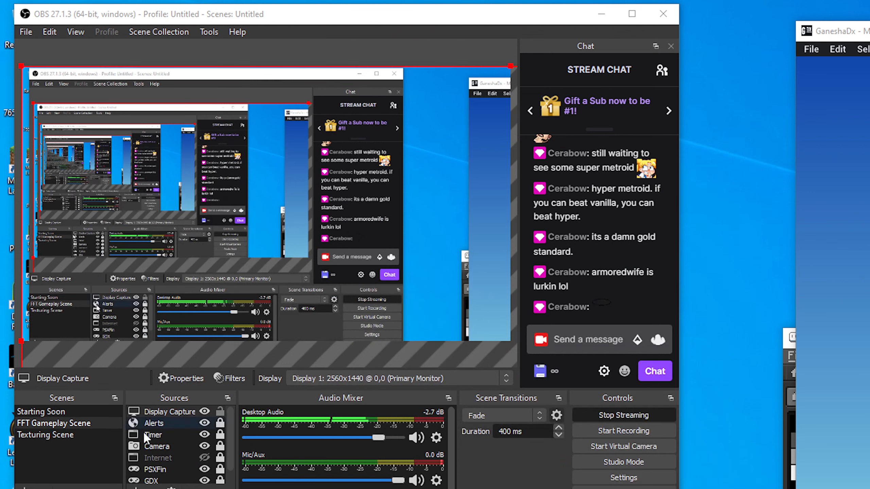
left_click_drag(167, 411, 162, 458)
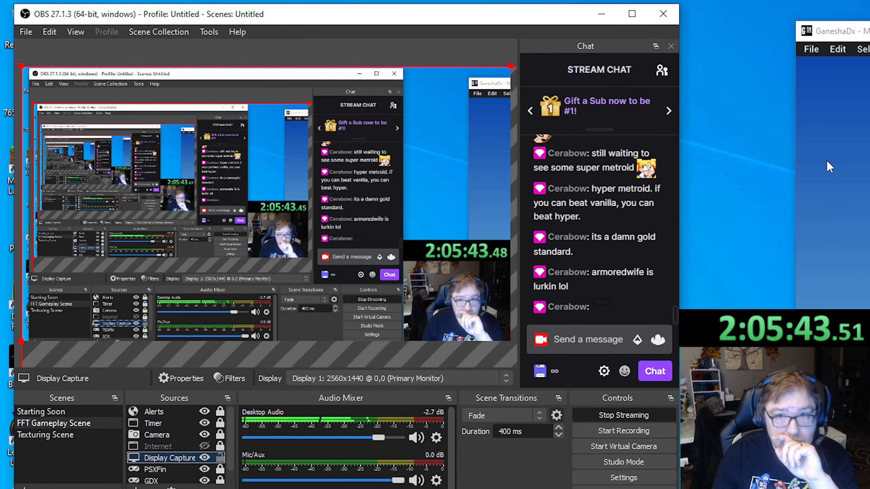
Step: Reposition the Display Capture in the scene to show the GaneshaDx window, and clear its properties dialog from the captured area
left_click_drag(292, 185, 337, 199)
left_click_drag(424, 217, 284, 185)
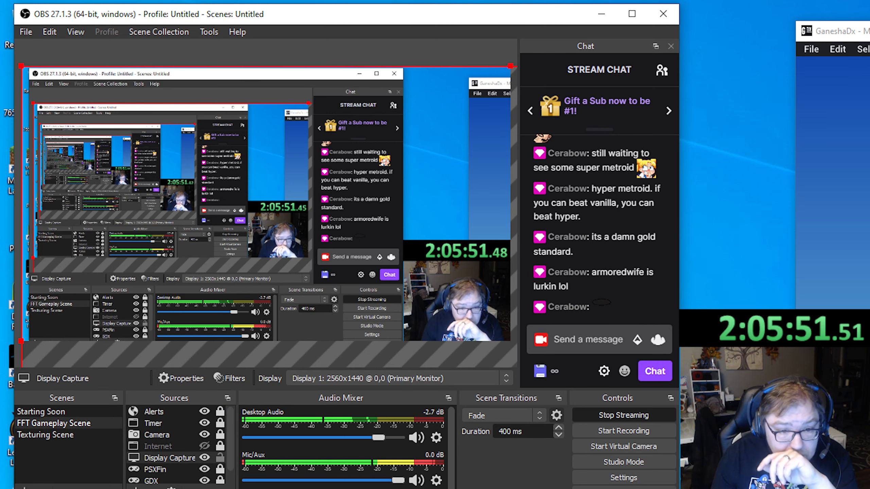
left_click_drag(345, 182, 0, 197)
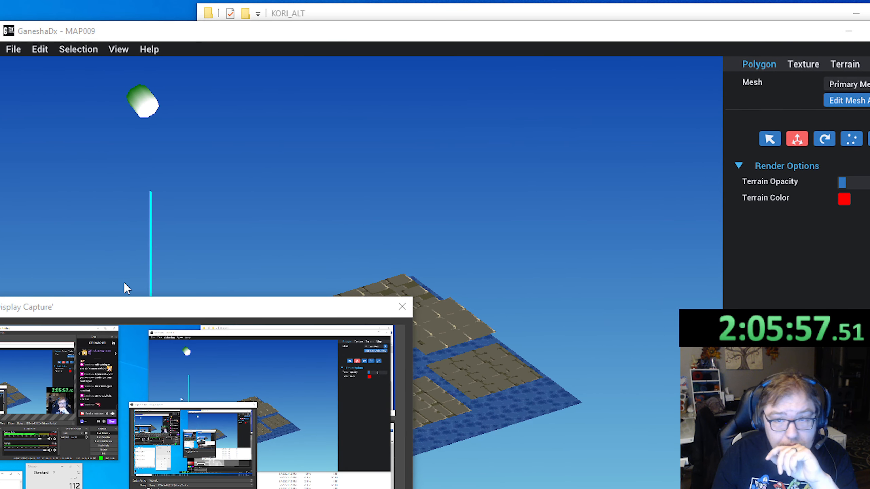
left_click_drag(139, 313, 0, 343)
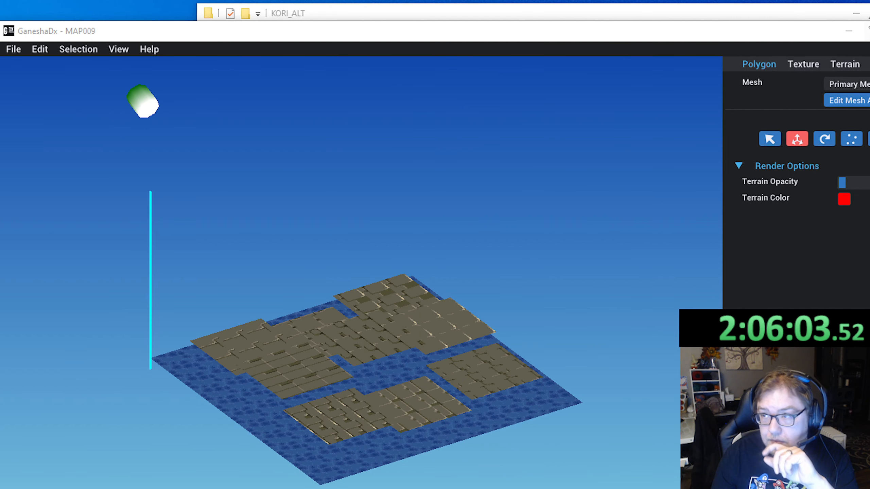
Step: Minimize GaneshaDx and Aseprite, and move the JumzaMap folder window fully into view above the other windows
left_click(848, 31)
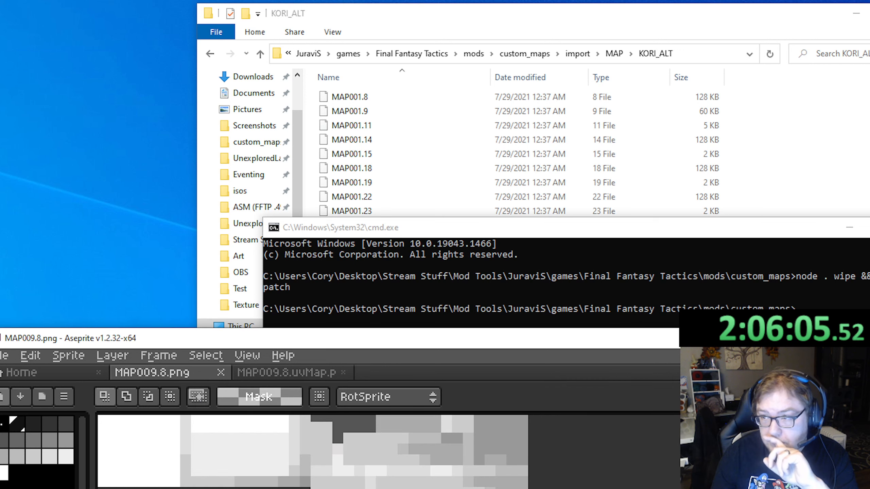
left_click(829, 338)
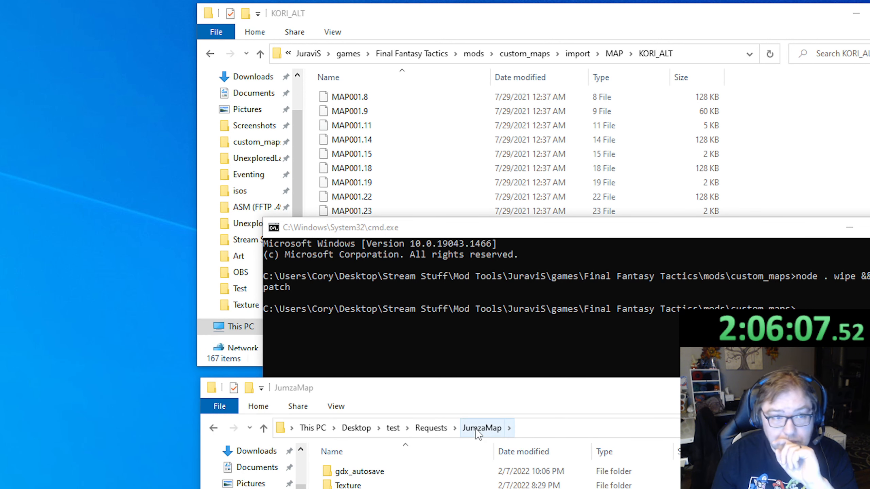
left_click(582, 485)
scroll(582, 485, "down", 3)
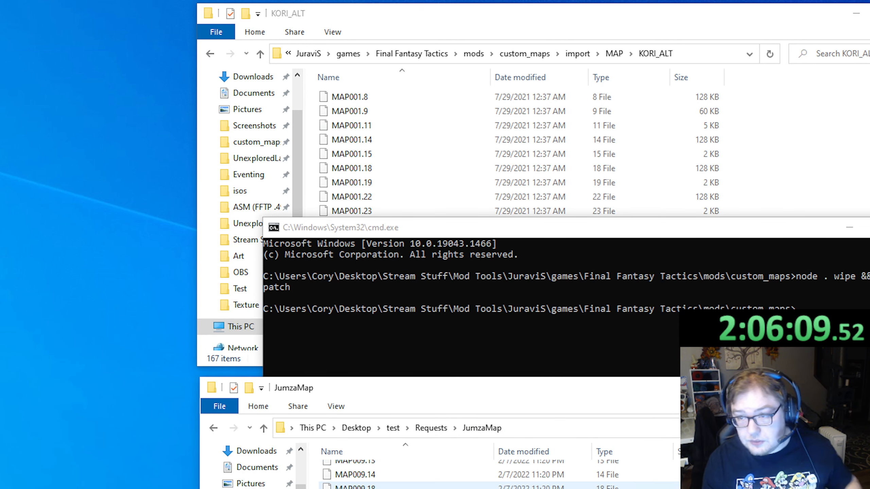
scroll(582, 485, "up", 3)
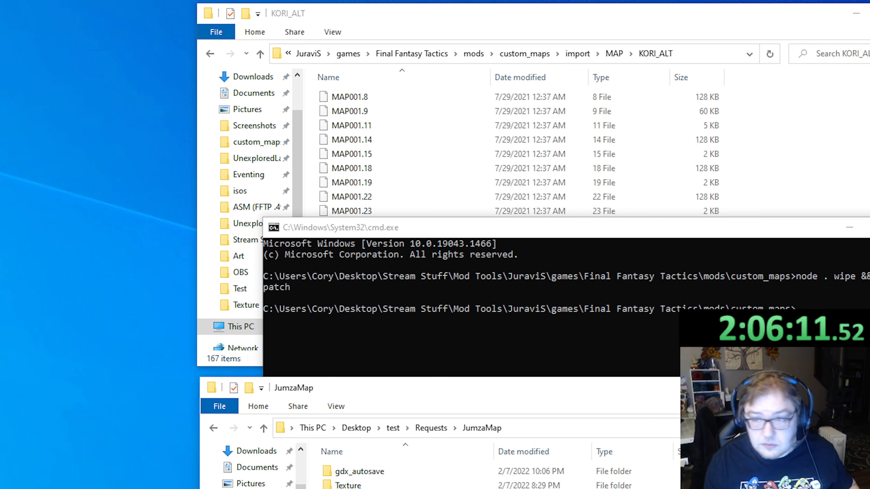
left_click_drag(633, 394, 456, 49)
Step: Copy all the MAP009 files in the JumzaMap folder, from MAP009.8 through MAP009.GNS, leaving out the gdx_autosave and Texture folders
scroll(239, 223, "down", 2)
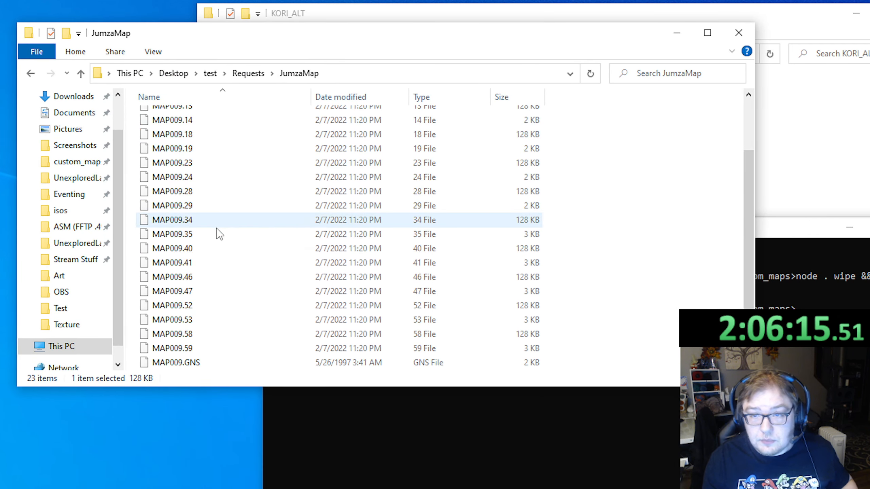
scroll(216, 294, "up", 2)
key("ctrl+a")
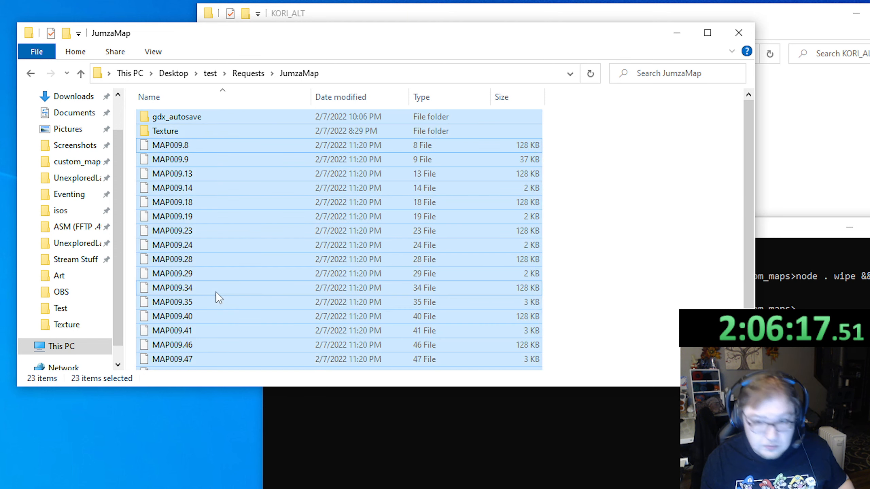
scroll(216, 292, "down", 1)
left_click(213, 266)
left_click(188, 124)
scroll(196, 132, "up", 1)
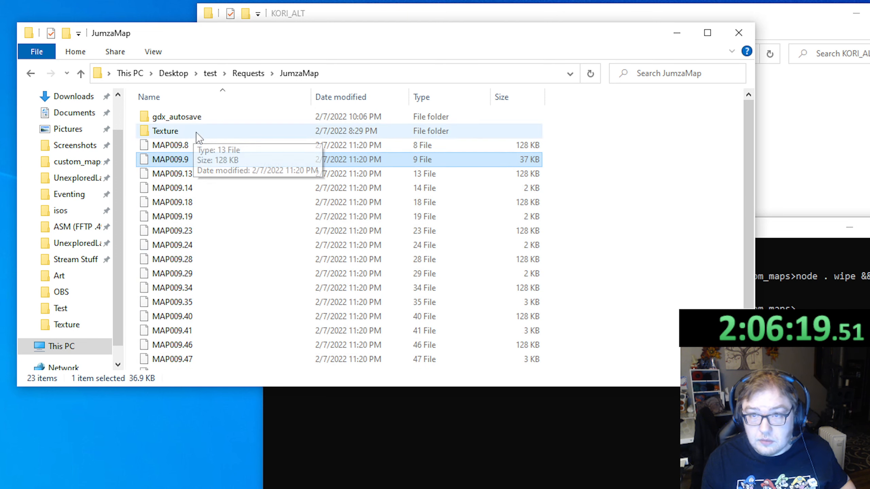
left_click(187, 148)
scroll(196, 238, "down", 2)
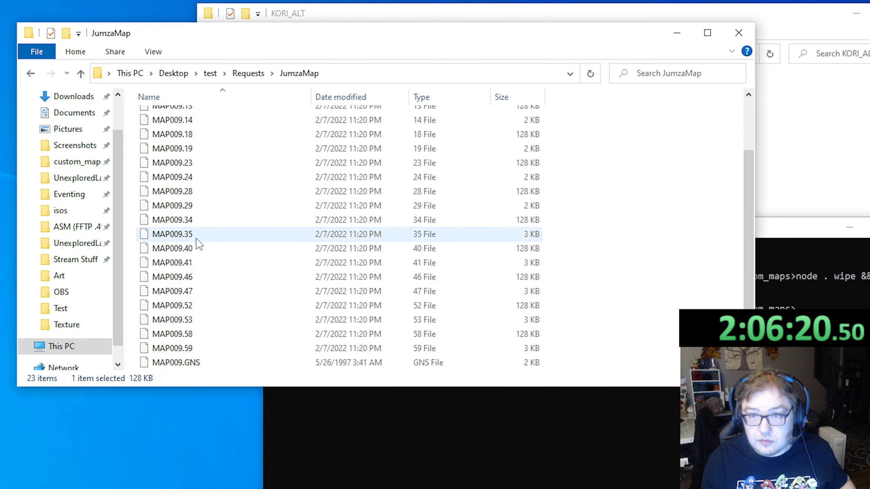
left_click(201, 364, "shift")
right_click(175, 303)
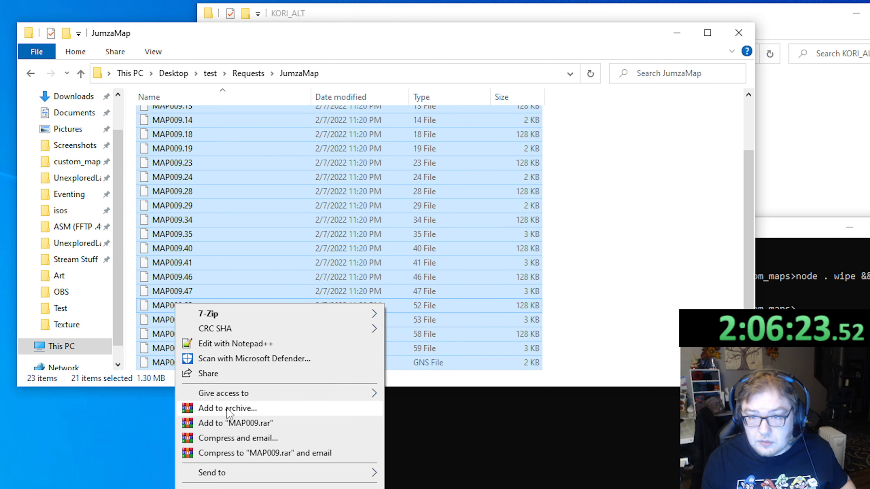
left_click(230, 488)
Step: Paste the copied MAP009 files into the KORI_ALT folder of the custom_maps mod
left_click(784, 142)
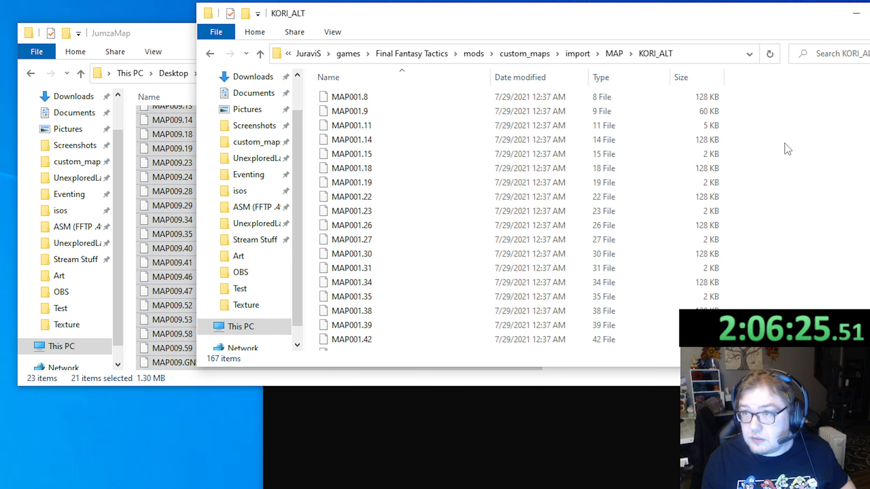
right_click(783, 164)
left_click(815, 254)
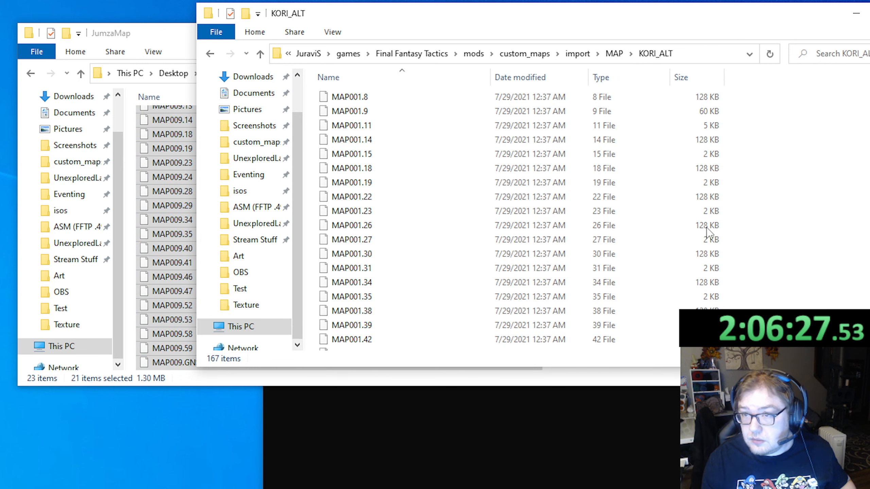
scroll(383, 199, "up", 3)
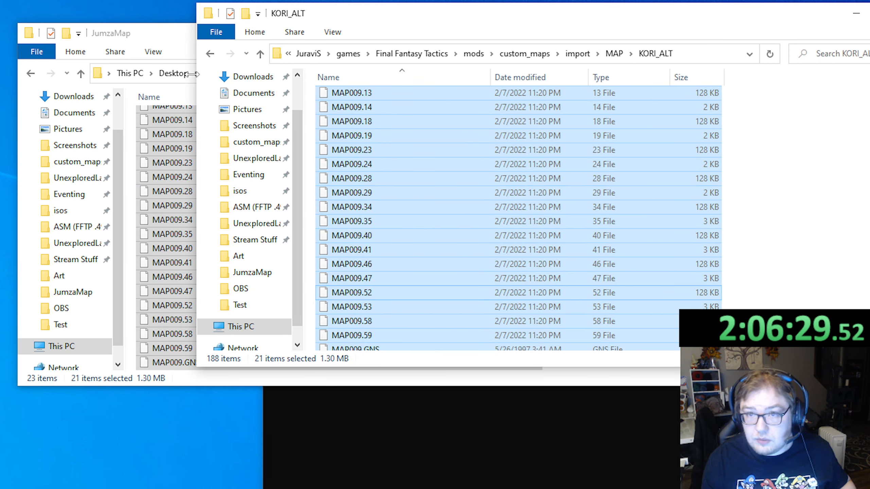
Step: Switch back to GaneshaDx, check the map state's texture and mesh file names, and put the window away
left_click(163, 33)
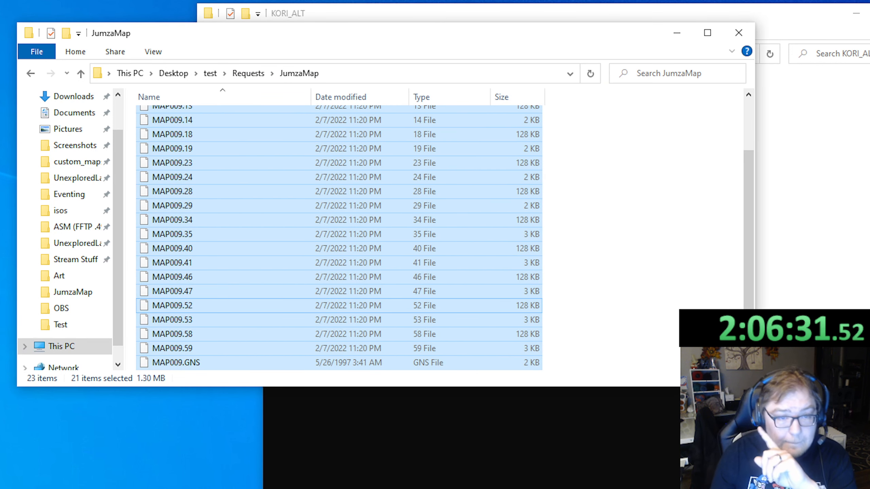
key("alt+Tab")
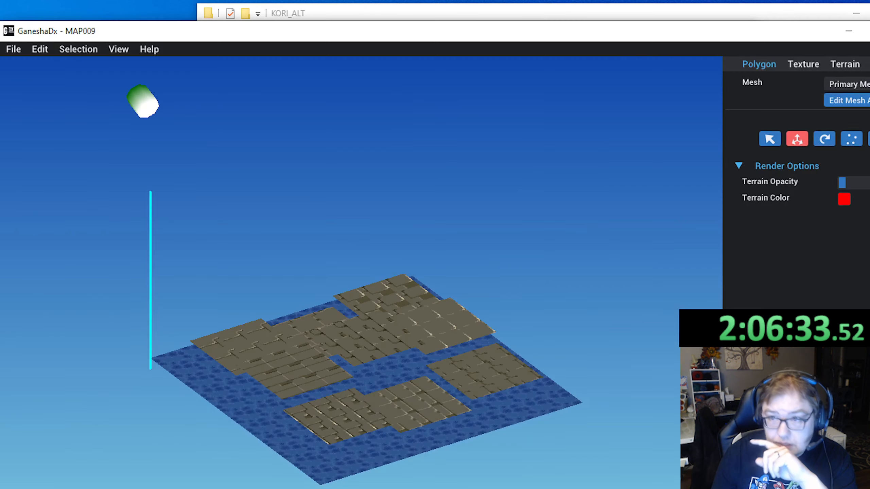
left_click(869, 65)
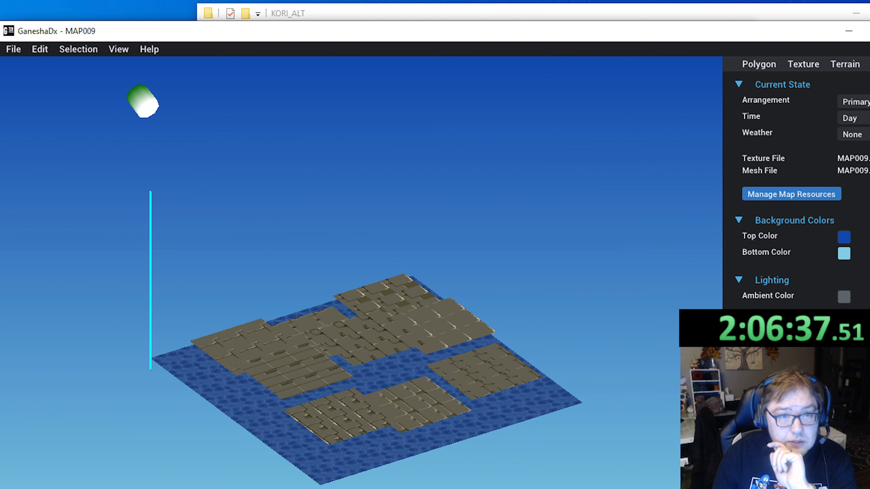
left_click_drag(712, 38, 621, 36)
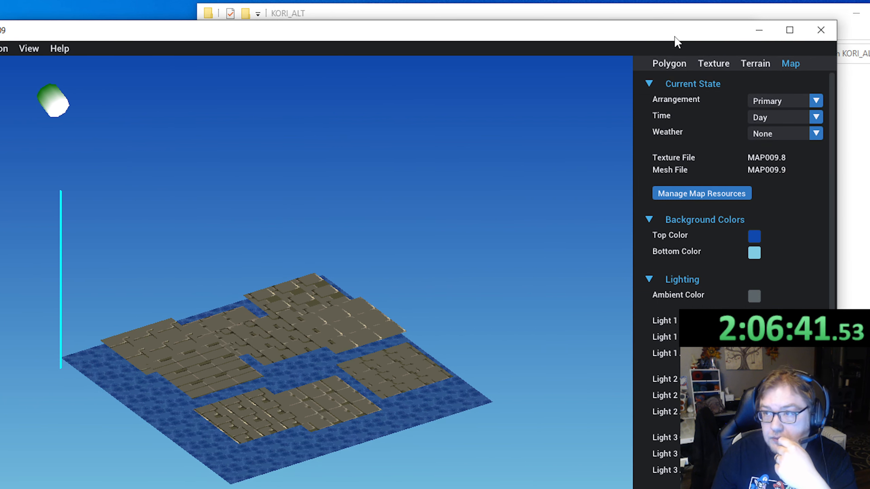
left_click_drag(676, 37, 802, 32)
left_click(864, 35)
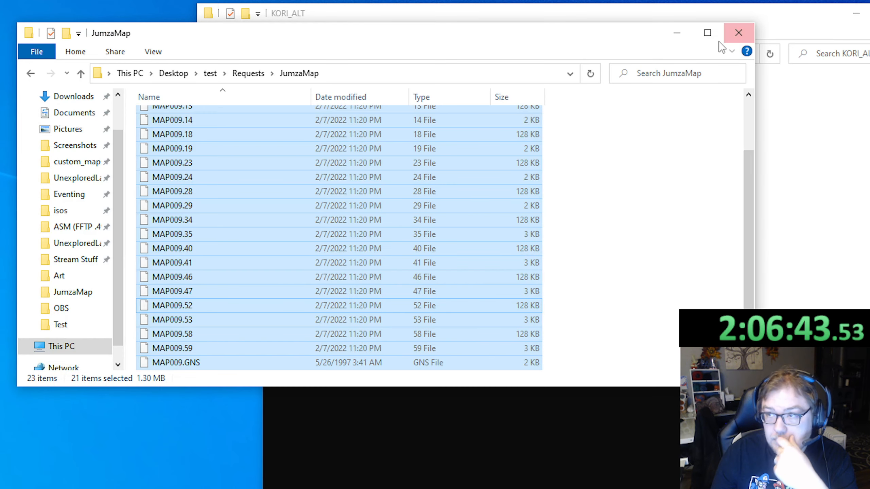
Step: Go up from KORI_ALT to the custom_maps folder and open mod.js in Notepad++
left_click(787, 12)
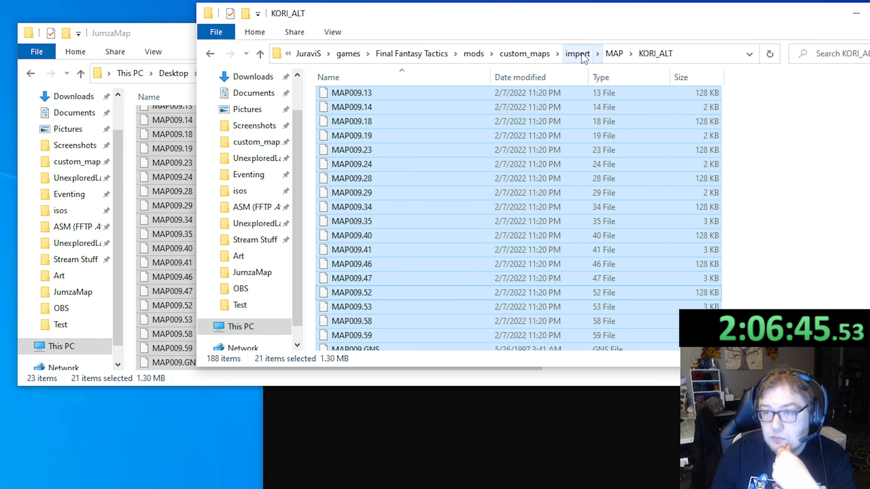
left_click(578, 54)
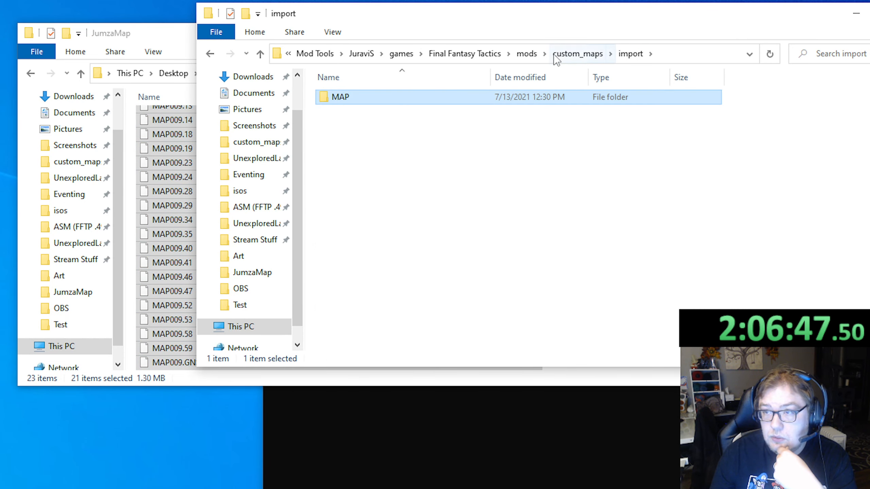
left_click(578, 53)
right_click(350, 126)
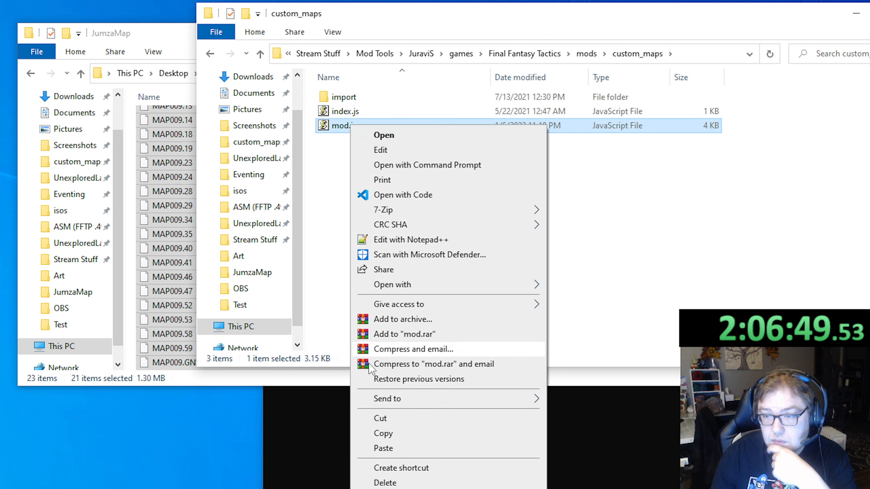
left_click(429, 239)
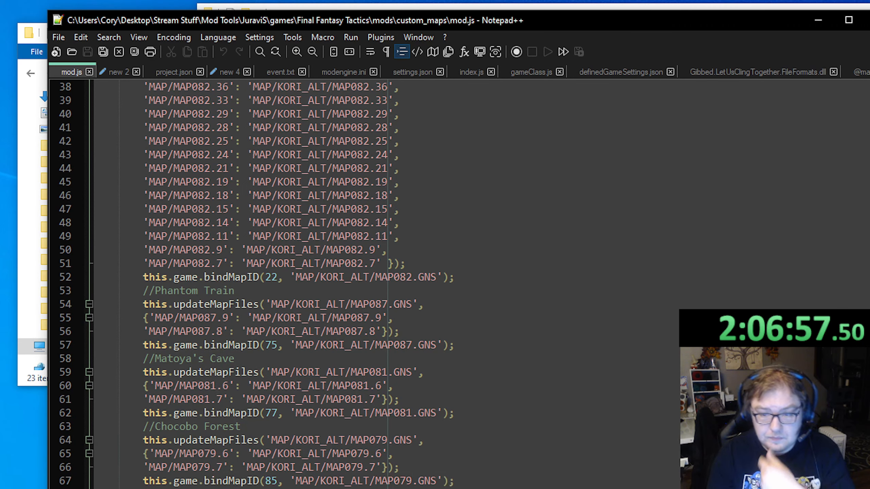
Step: Add a "Jumza's Water Map" block to mod.js that maps MAP009.9 and MAP009.8 and binds KORI_ALT's MAP009.GNS to map ID 85
key("Return")
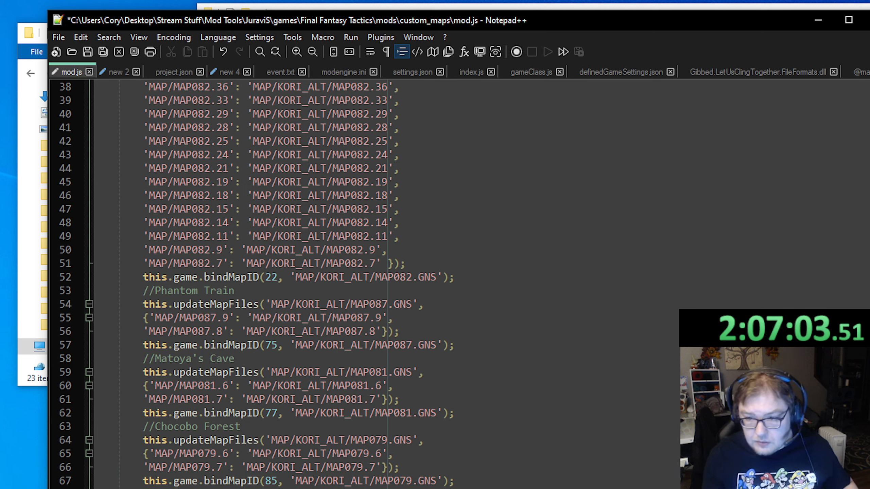
key("shift+Up")
key("shift+Up")
key("shift+Up")
key("shift+Up")
key("shift+Up")
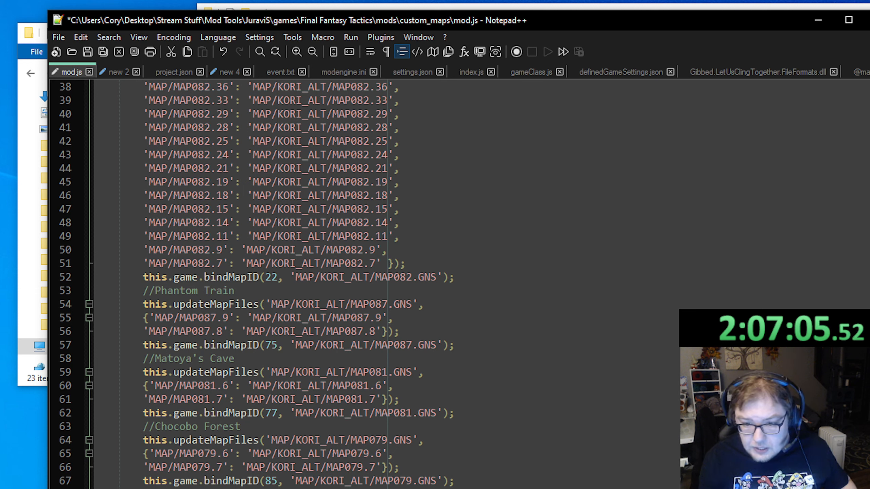
key("ctrl+x")
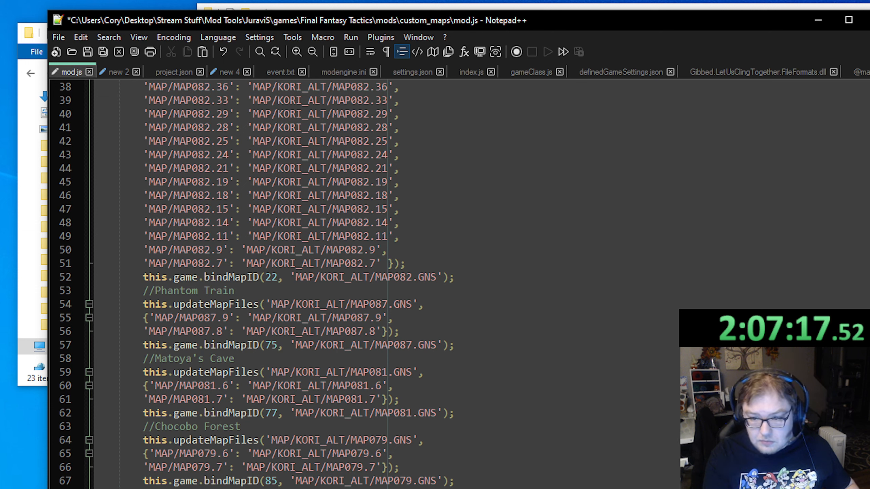
key("ctrl+z")
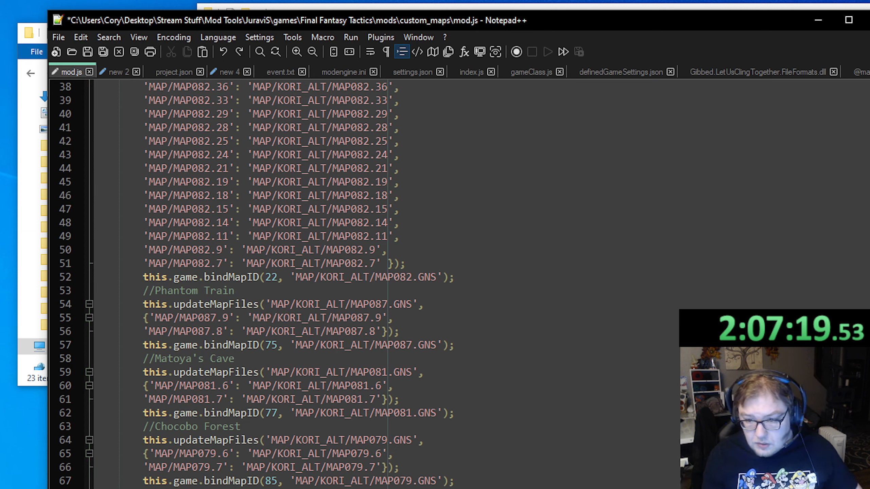
Step: Set the Chocobo Forest map's bound ID to 3 in mod.js and save the file
scroll(432, 461, "down", 1)
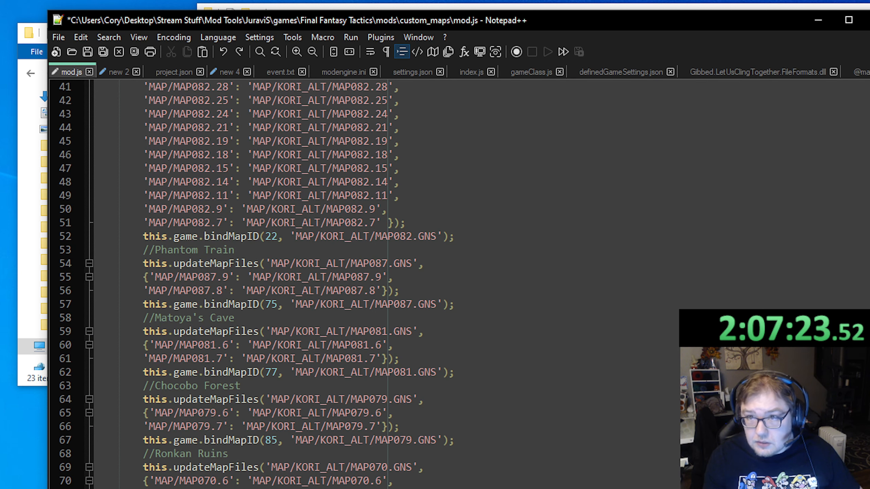
left_click_drag(557, 22, 540, 172)
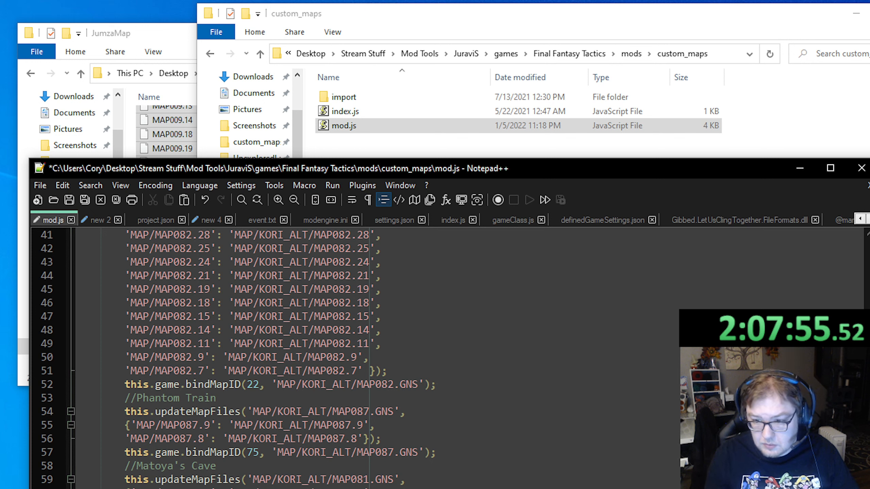
left_click(87, 199)
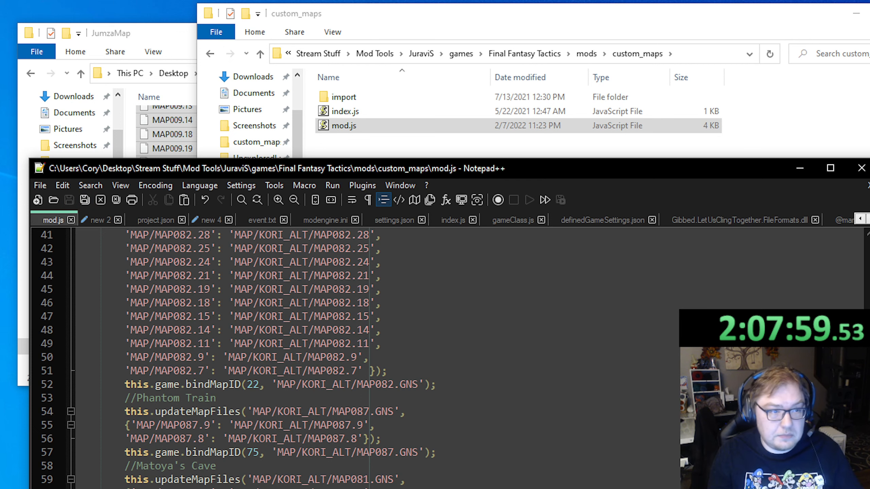
Step: Review the MAP009 file paths in the Jumza's Water Map block, and move Notepad++ clear of the folder windows
left_click_drag(490, 172, 501, 37)
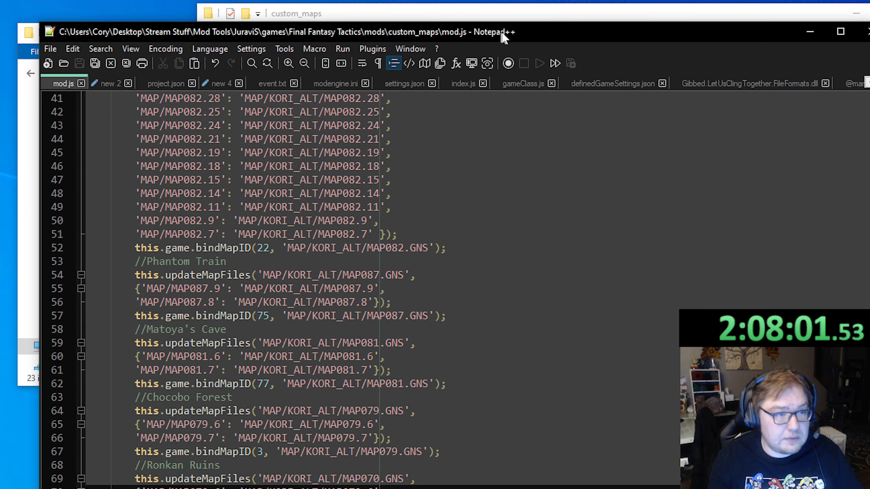
scroll(320, 417, "down", 1)
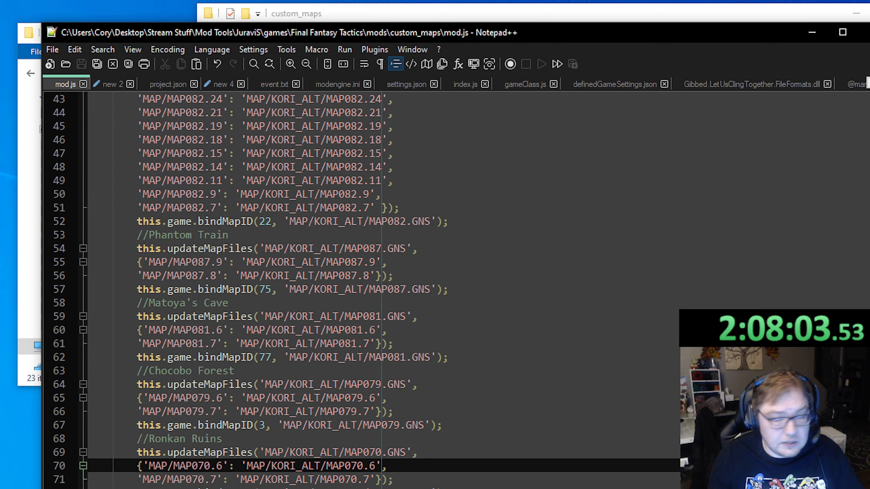
scroll(223, 324, "down", 7)
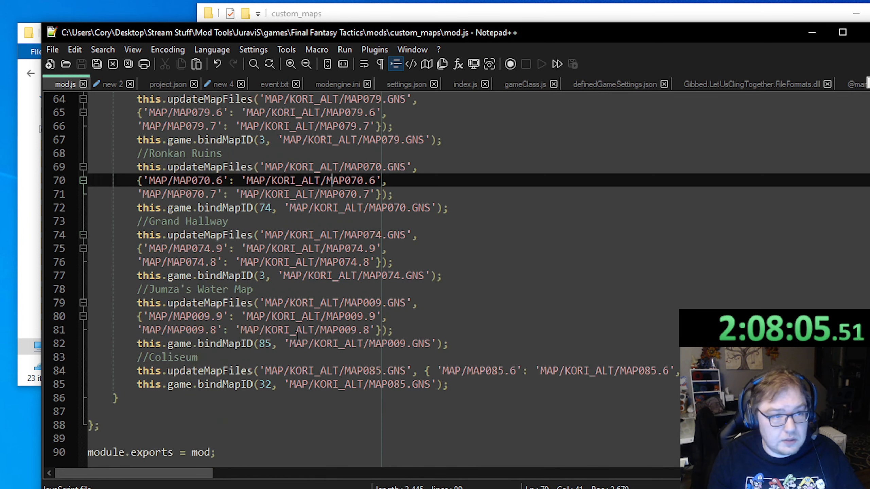
left_click_drag(246, 329, 252, 329)
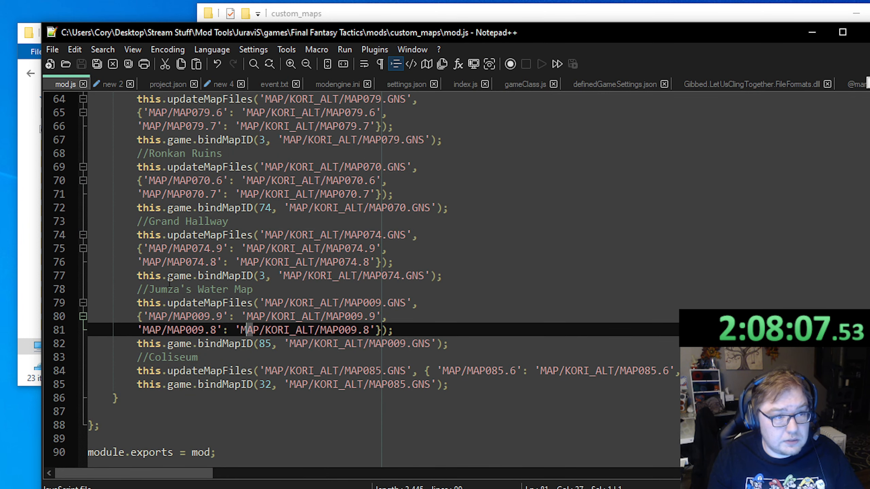
left_click(290, 303)
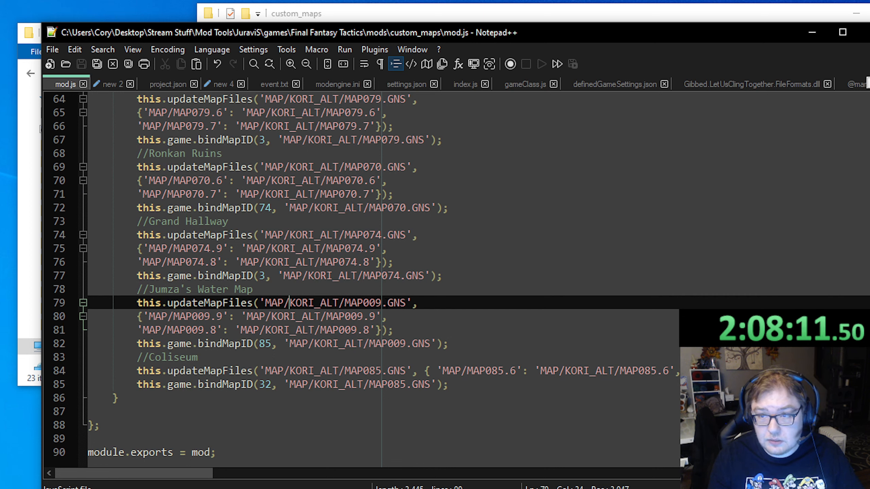
left_click_drag(406, 303, 344, 303)
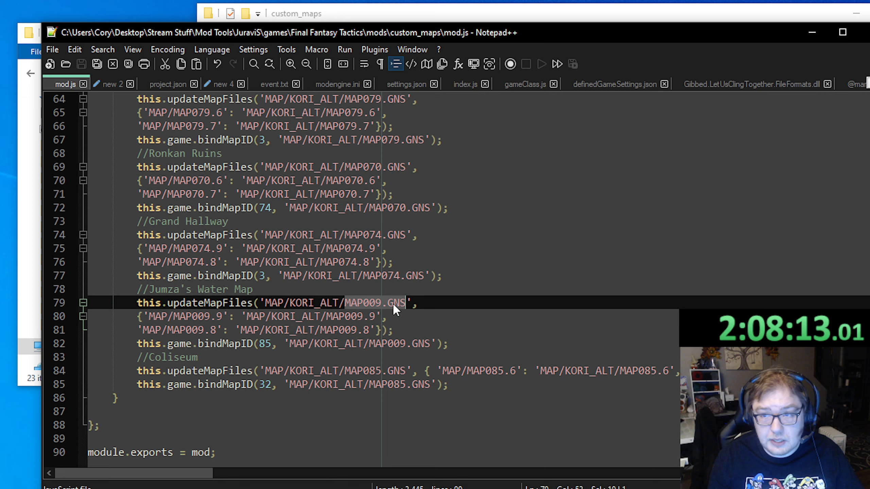
left_click(346, 315)
left_click_drag(561, 43, 575, 381)
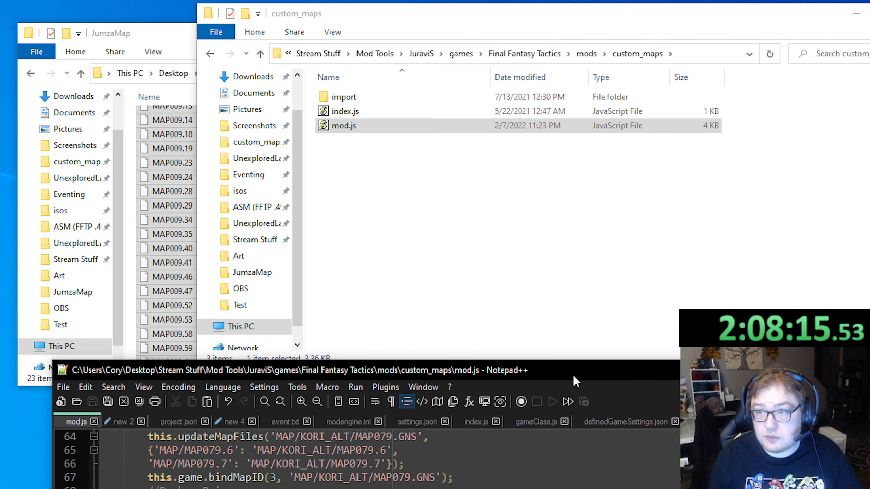
Step: Open the import/MAP/KORI_ALT folder inside custom_maps and check that the MAP009 files and MAP009.GNS are there
double_click(382, 96)
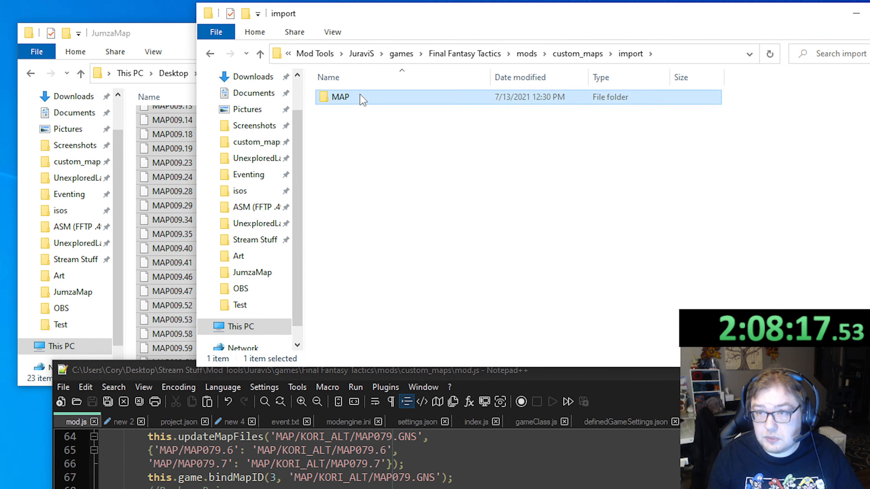
double_click(360, 95)
double_click(336, 104)
scroll(393, 215, "down", 7)
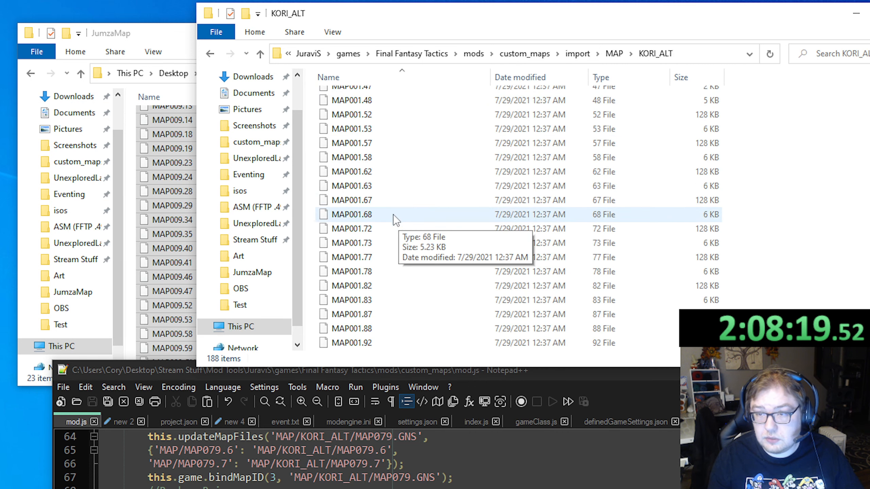
scroll(385, 223, "down", 14)
scroll(369, 185, "up", 8)
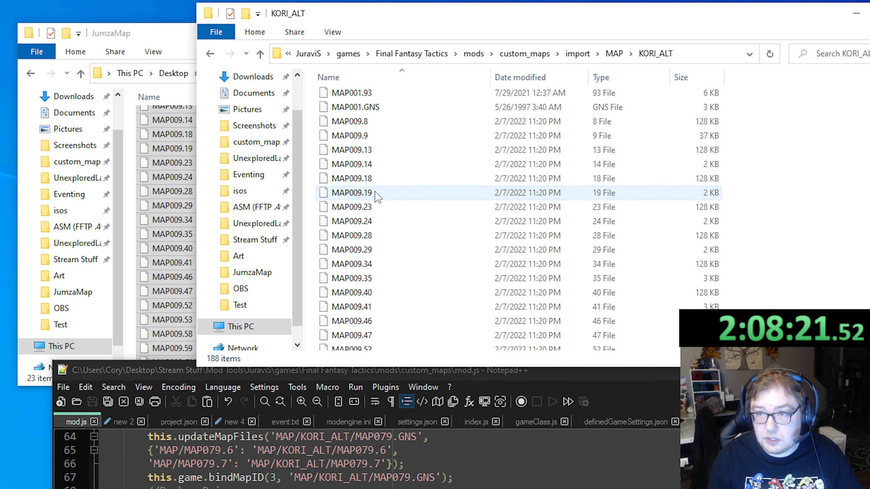
scroll(373, 220, "down", 2)
left_click(377, 329)
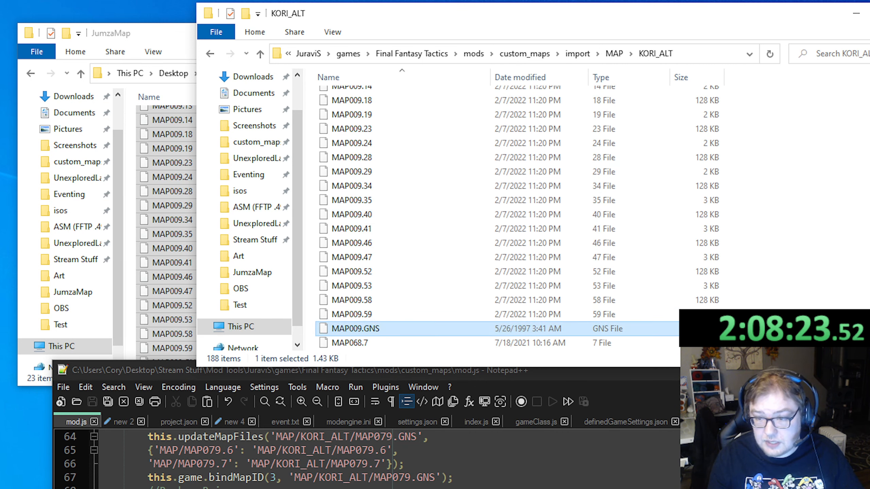
Step: Compare the MAP009 paths and bound map ID in mod.js with the texture and mesh file names shown in GaneshaDx
left_click(566, 372)
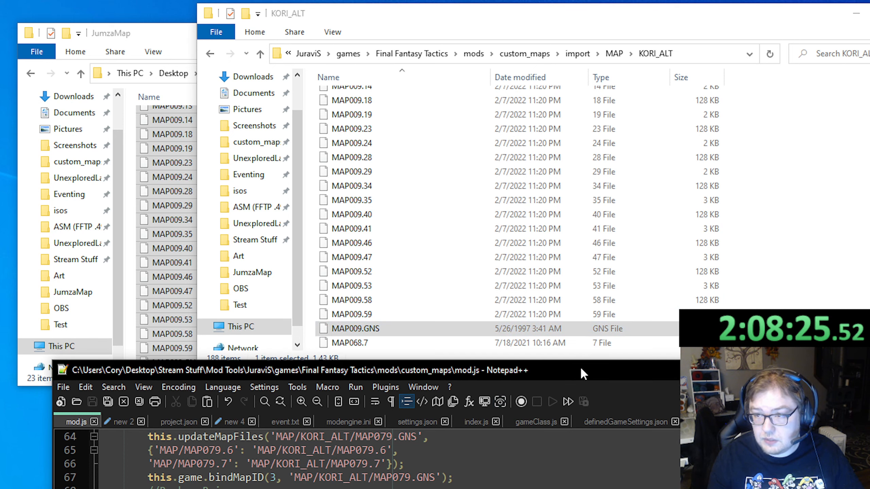
left_click_drag(583, 374, 621, 58)
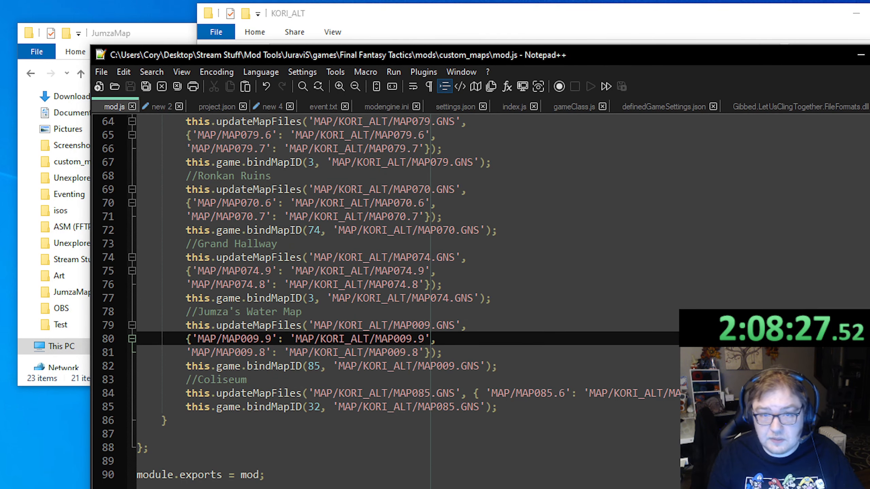
key("alt+Tab")
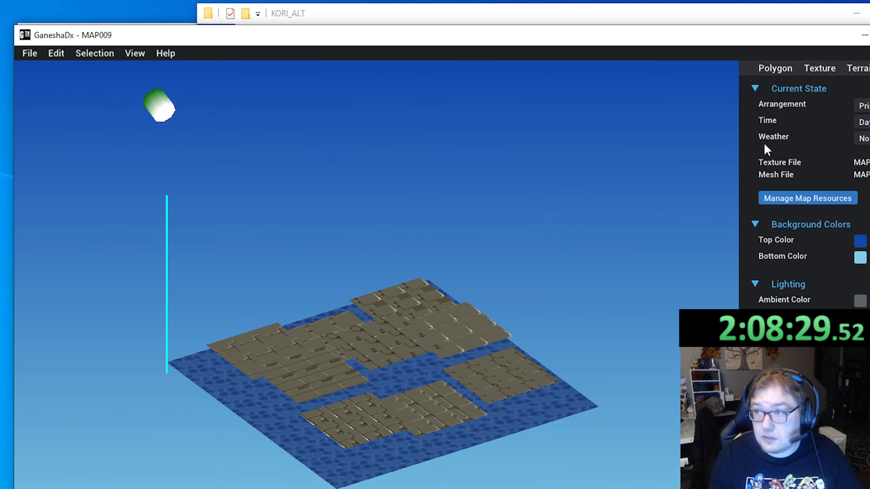
left_click_drag(690, 44, 482, 46)
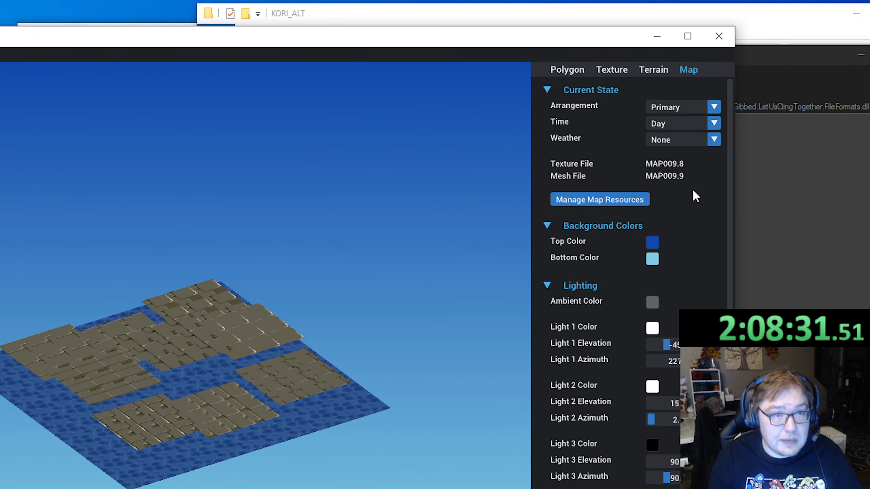
left_click(657, 36)
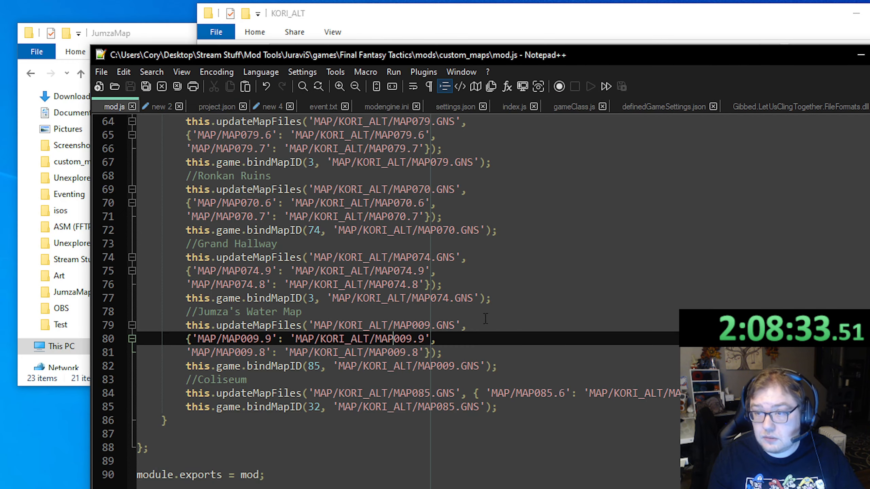
left_click(363, 366)
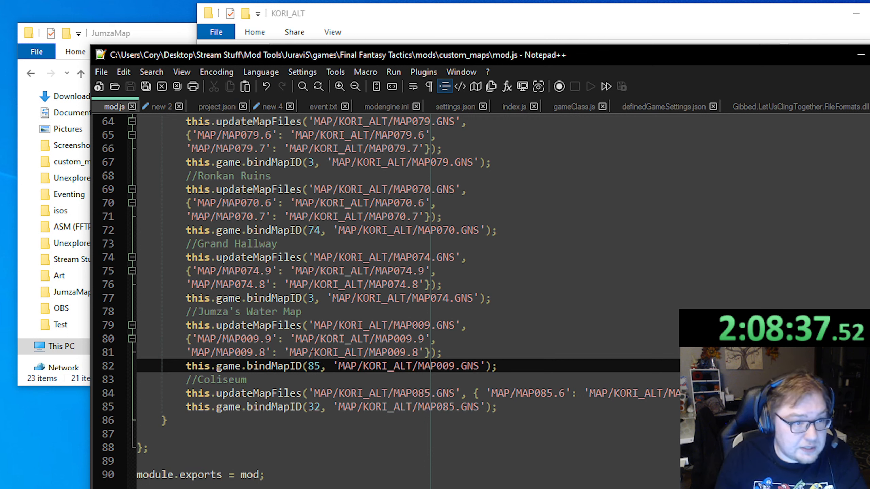
left_click(314, 366)
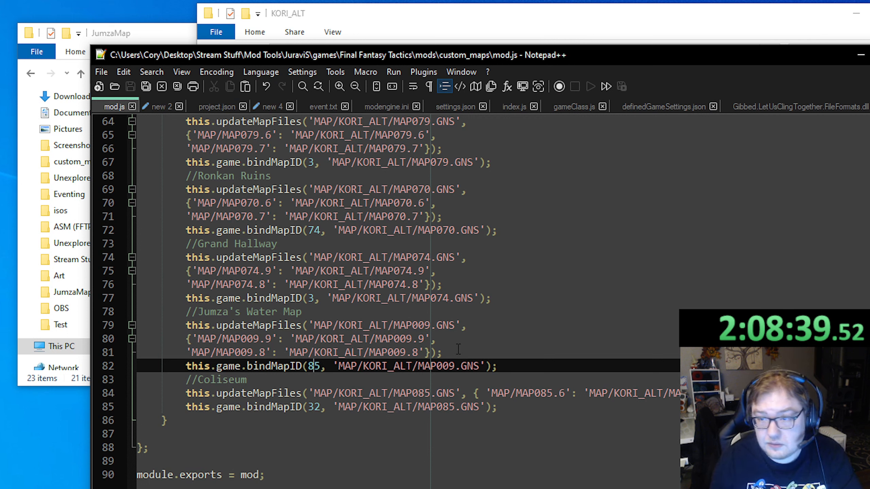
left_click(454, 366)
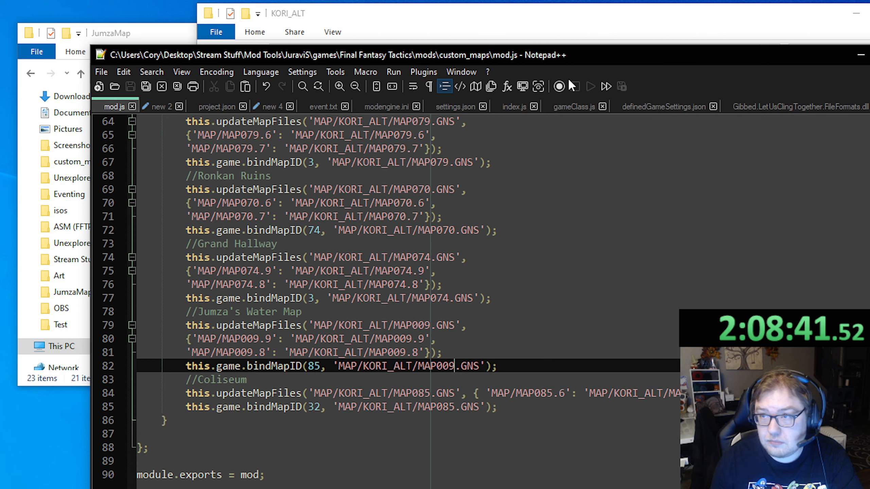
Step: Close Notepad++ and rerun "node . wipe && node . patch" in the custom_maps command prompt
left_click_drag(579, 61, 528, 153)
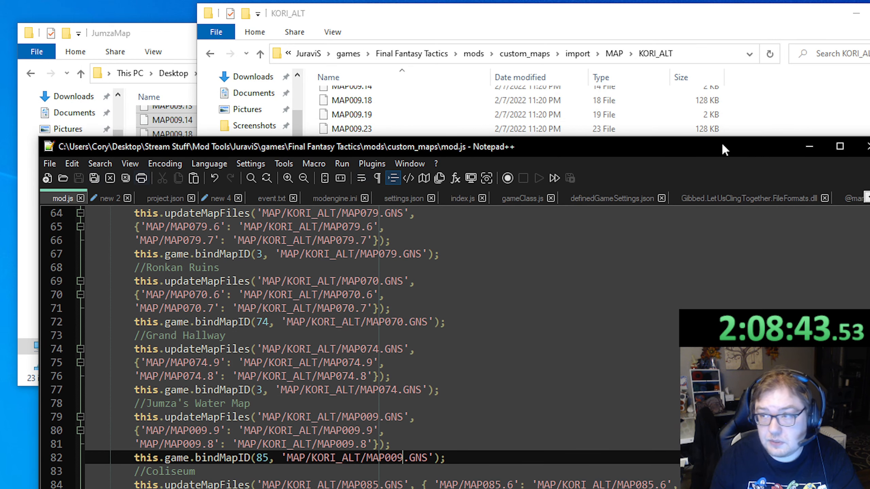
left_click(864, 147)
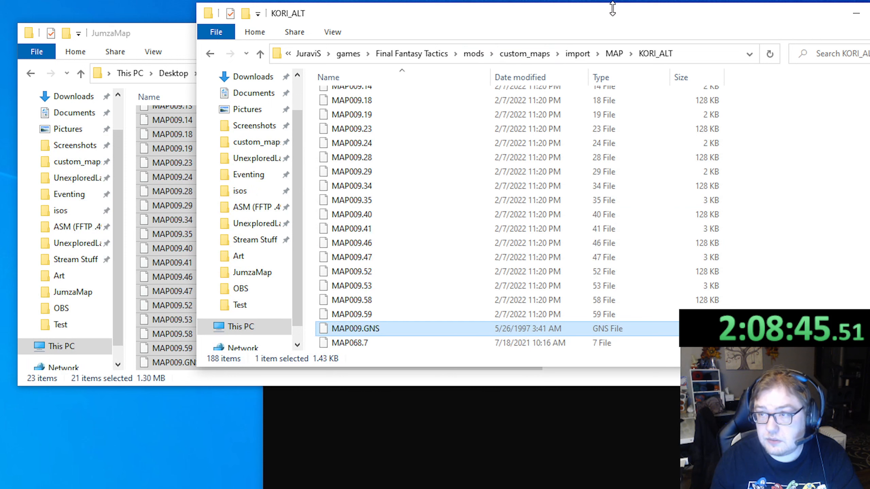
left_click(261, 470)
key("Up")
key("Return")
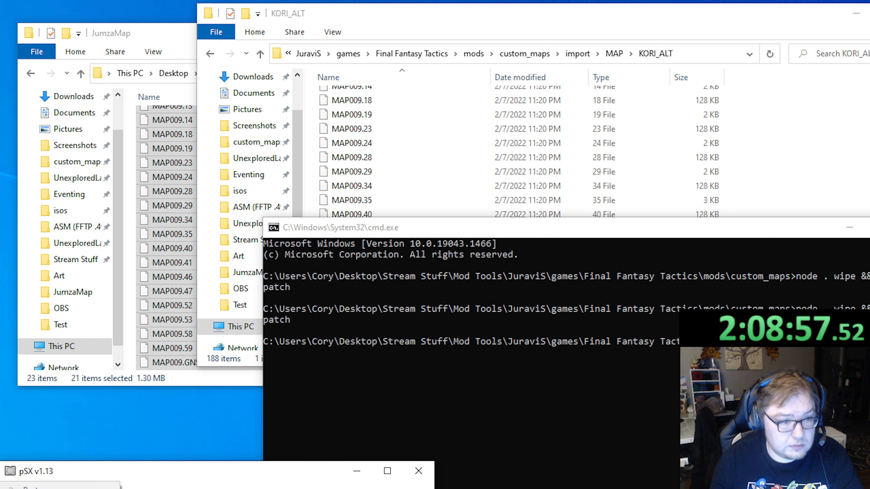
Step: Switch to the pSX emulator and show it in full screen
key("alt+Tab")
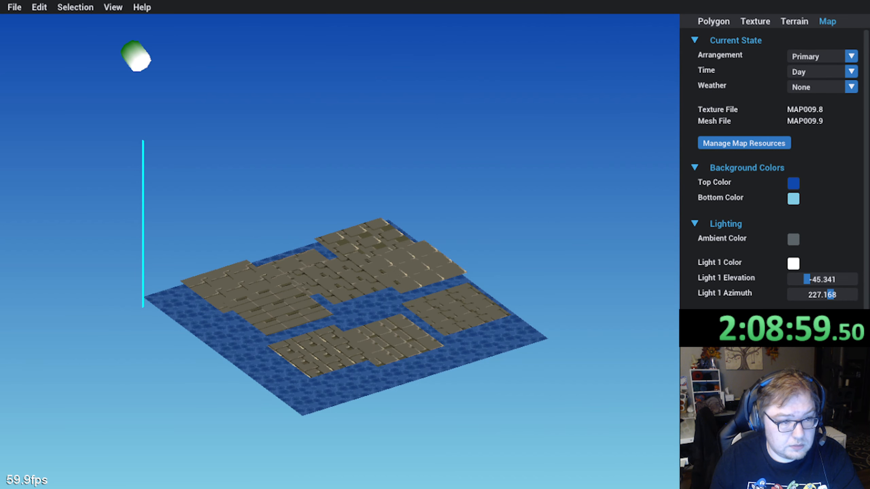
key("alt+Tab")
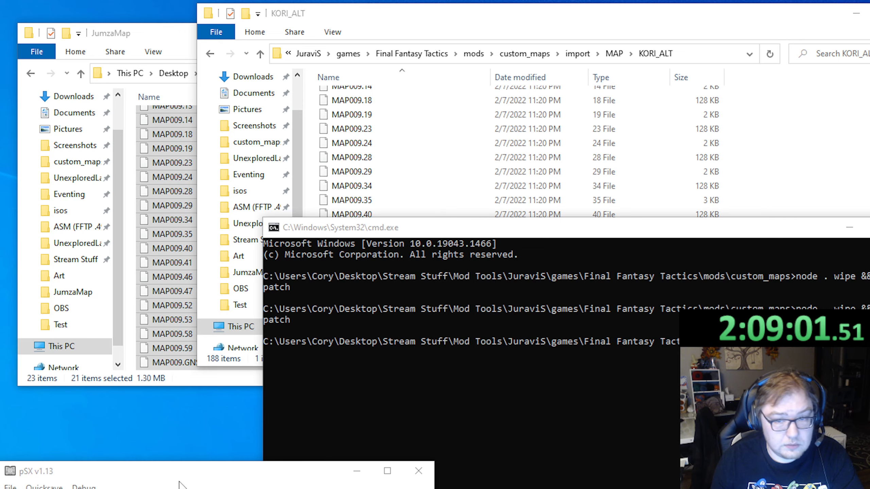
left_click(108, 475)
key("alt+Return")
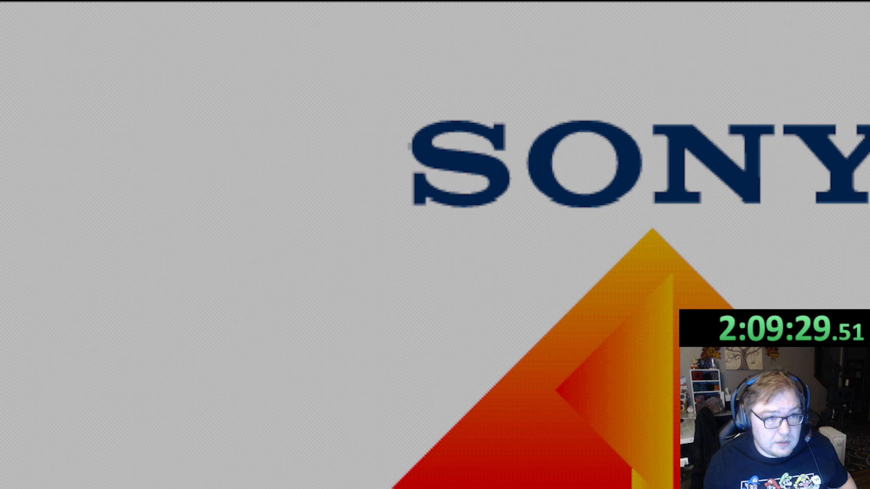
Step: In OBS, set the PSXFin source's size to 10 by 10, shift the display capture, and close the transform settings
type("10")
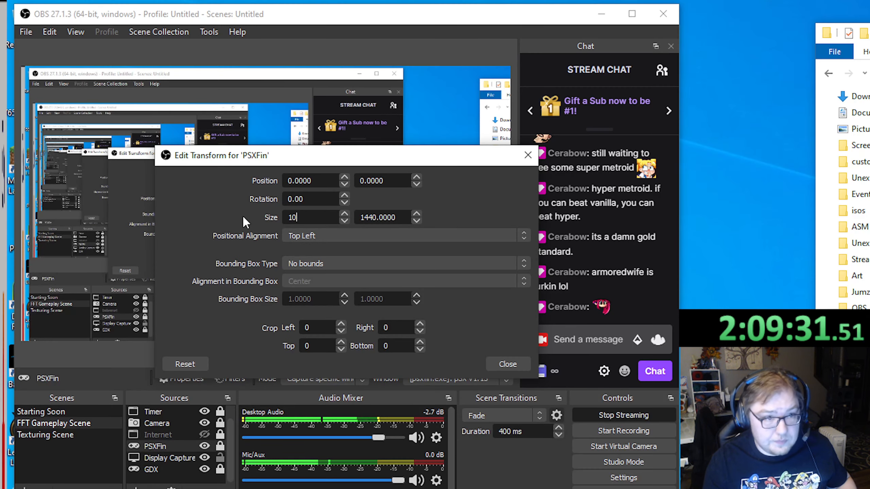
key("Tab")
type("10")
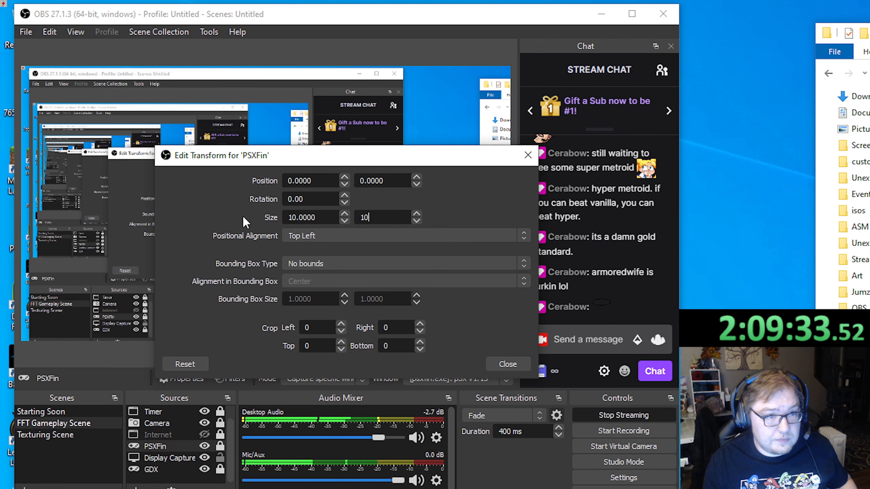
left_click_drag(387, 160, 869, 280)
left_click(529, 148)
left_click(446, 151)
left_click_drag(445, 151, 0, 155)
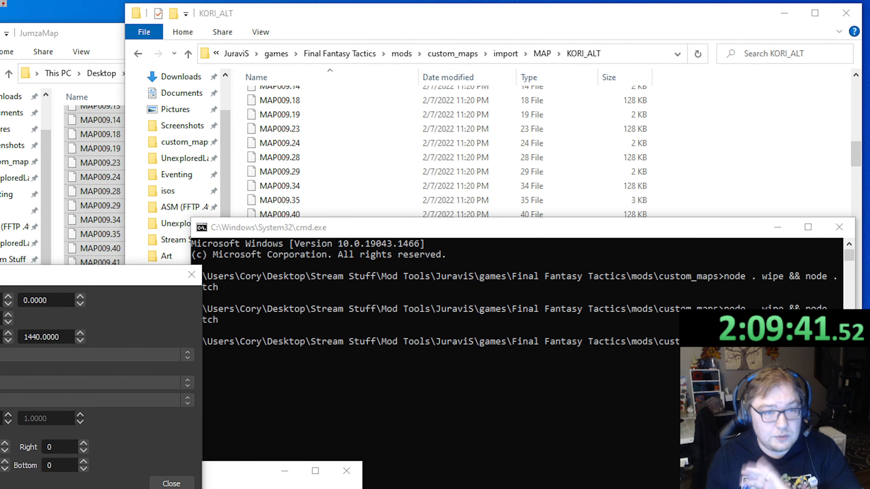
left_click(171, 483)
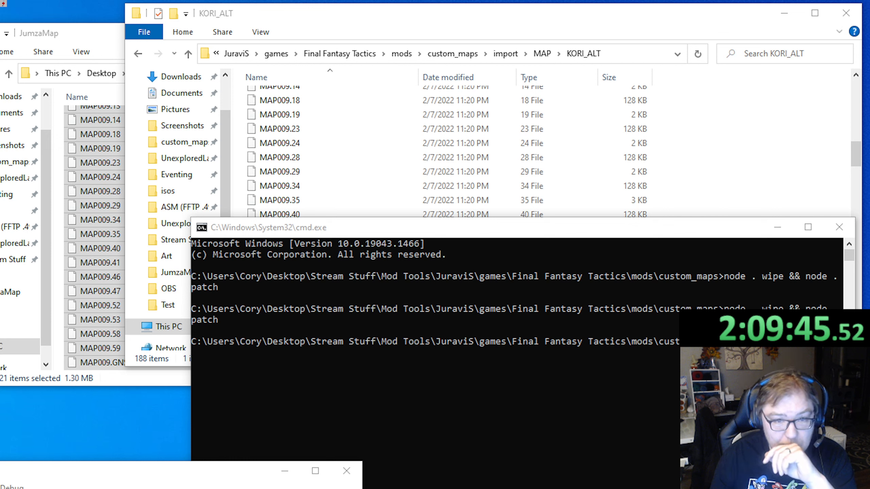
key("alt+Tab")
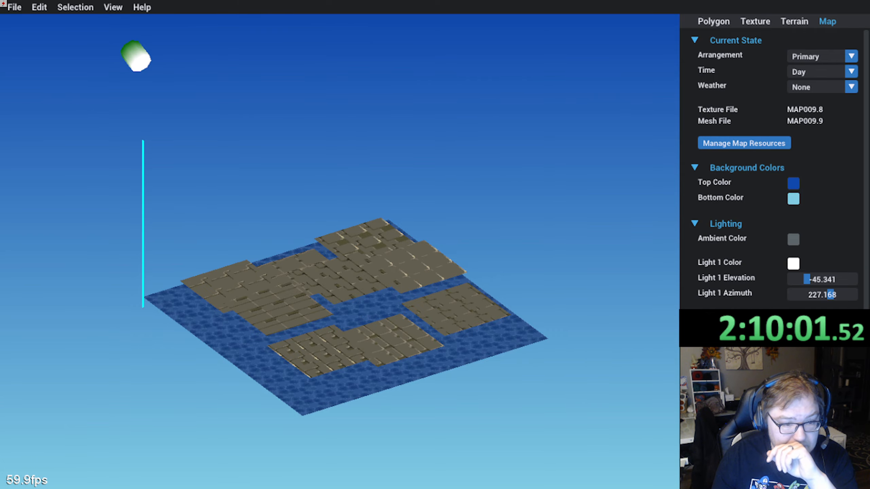
left_click(205, 457)
left_click_drag(358, 267, 14, 266)
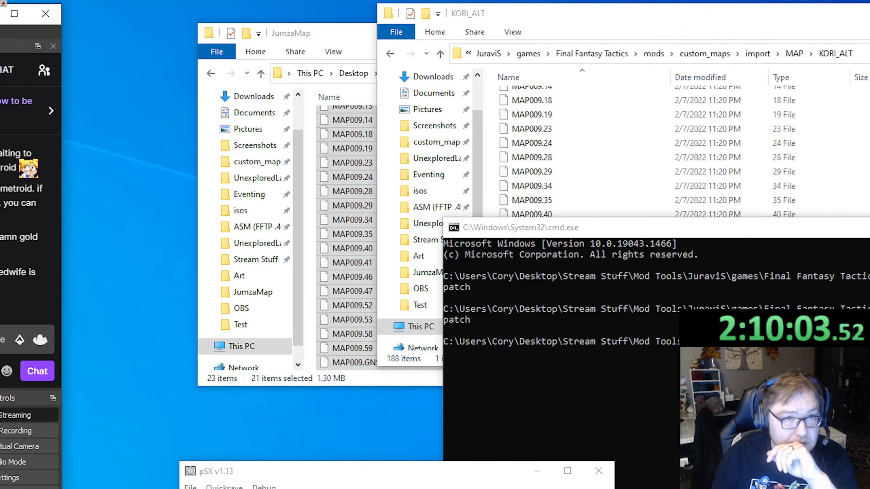
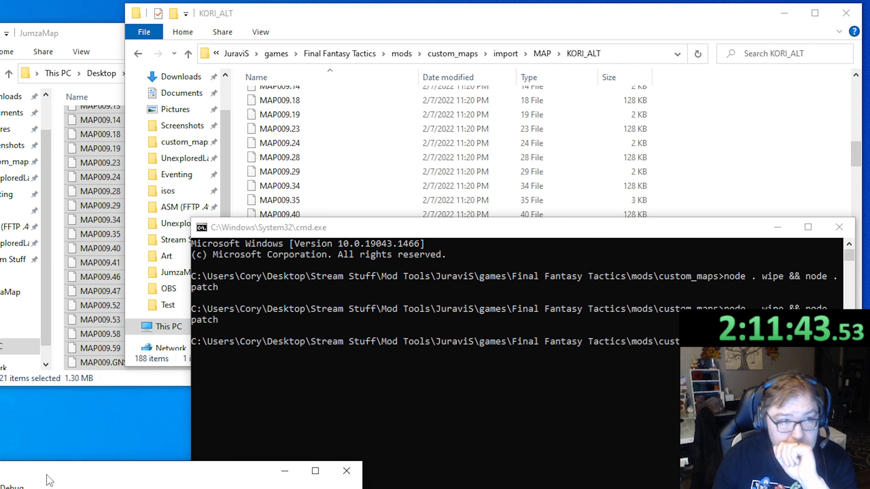
Step: Return to pSX, load the world map state at Gariland Magic City, and enter a battle on the custom water map
left_click_drag(34, 476, 35, 488)
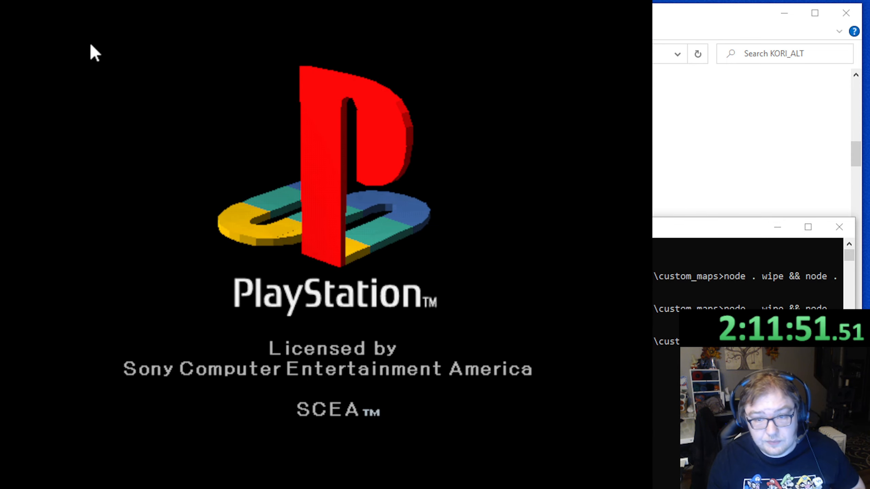
key("F2")
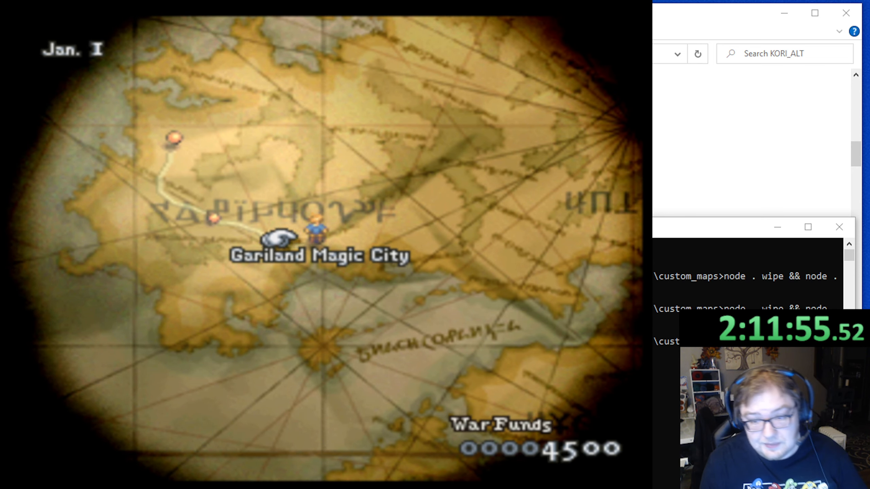
key("Left")
key("Right")
key("Up")
key("x")
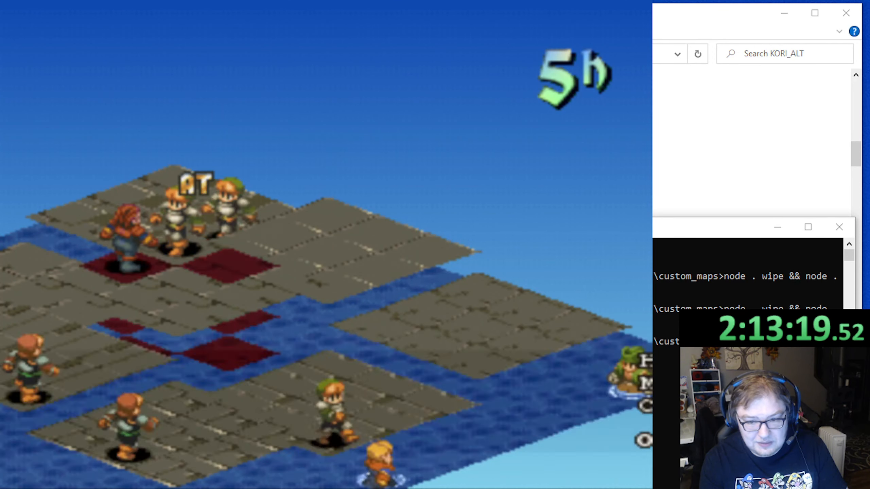
Step: Display the active unit's movement range on the water map and rotate the battlefield view
key("Return")
key("Return")
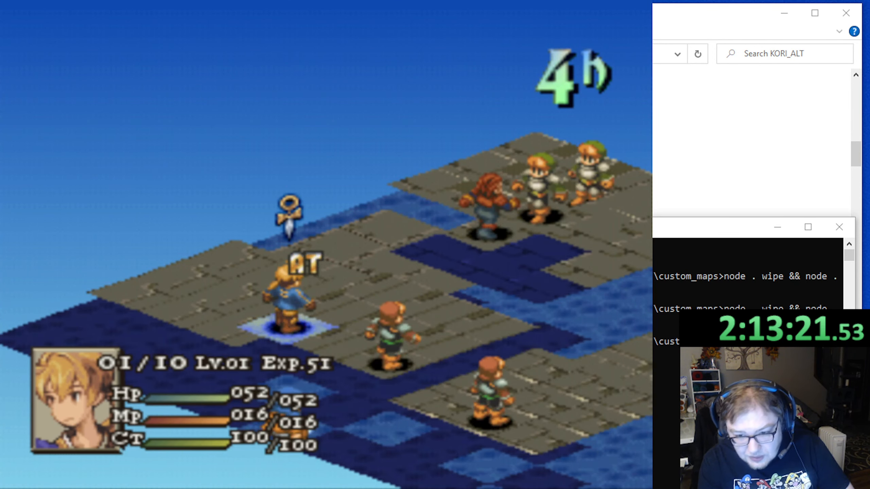
key("q")
key("Down")
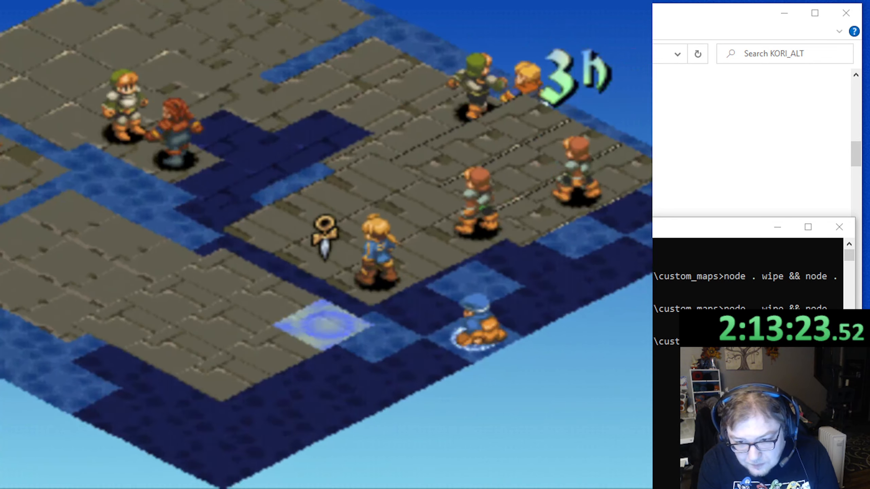
Step: Examine the stone platforms, water and reachable tiles from several camera angles and heights
key("Left")
key("Up")
key("Down")
key("q")
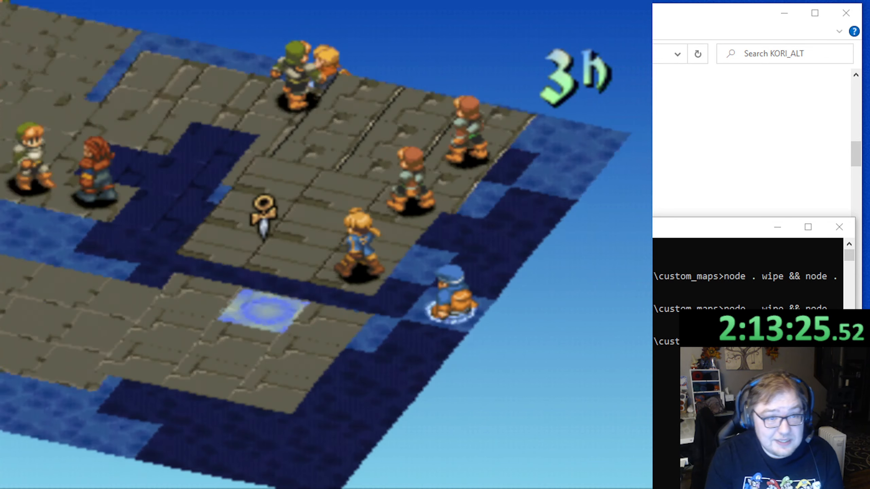
key("e")
key("3")
key("Down")
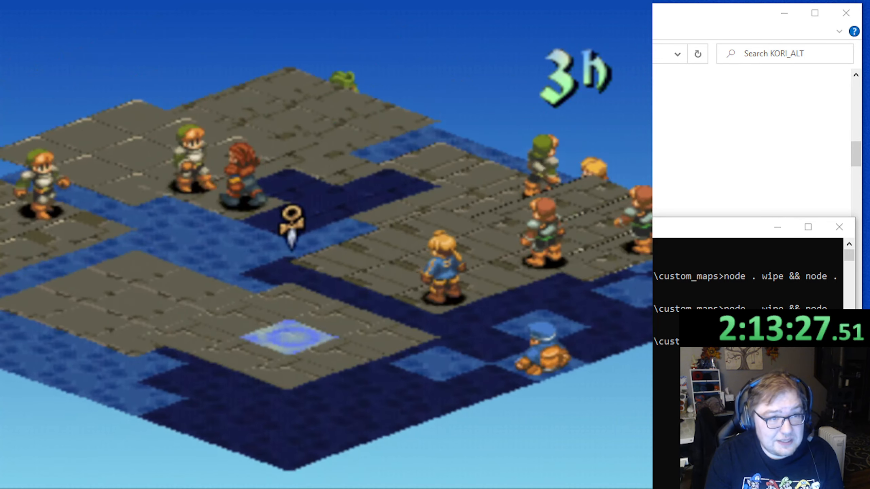
key("q")
key("e")
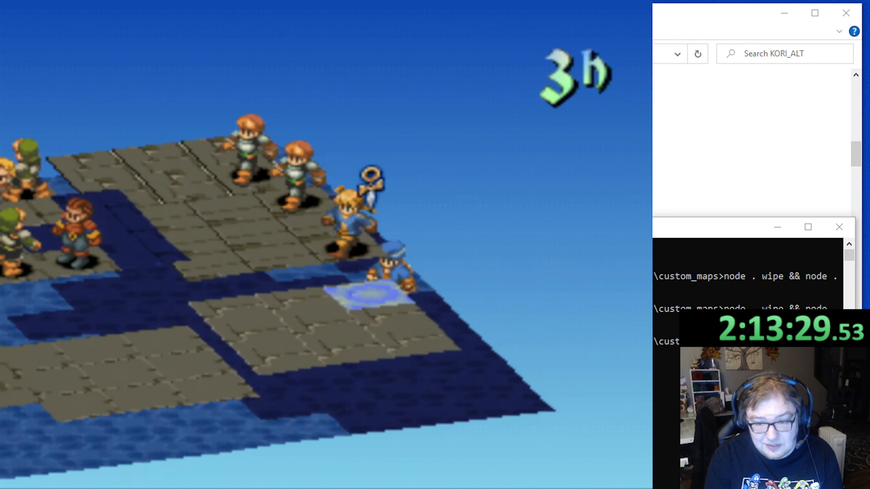
Step: Try to move the active unit across the water onto the nearest stone platform, and cancel the move
key("Down")
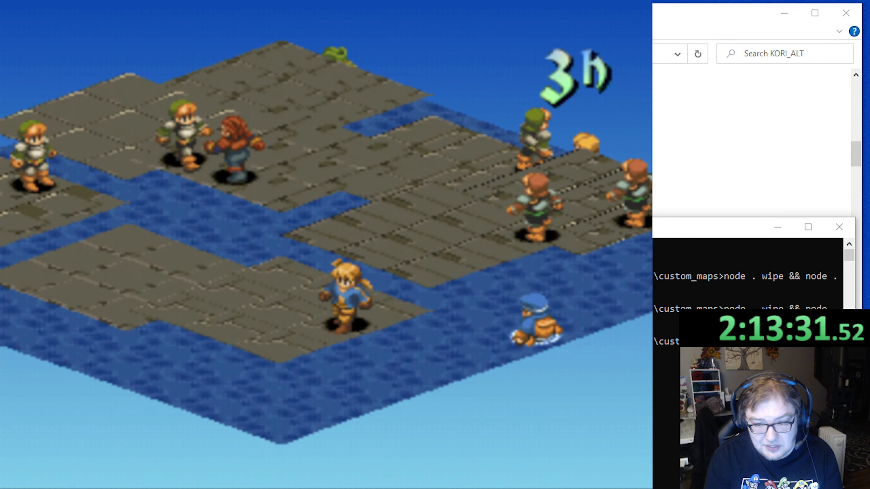
key("Down")
key("Return")
key("Escape")
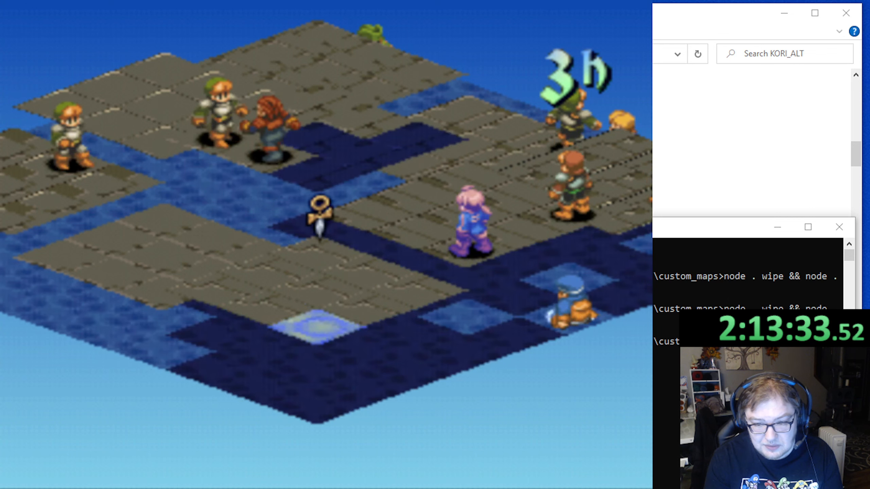
Step: Try to move the active unit onto other tiles of the low stone platform across the water, cancelling the moves
key("Return")
key("Return")
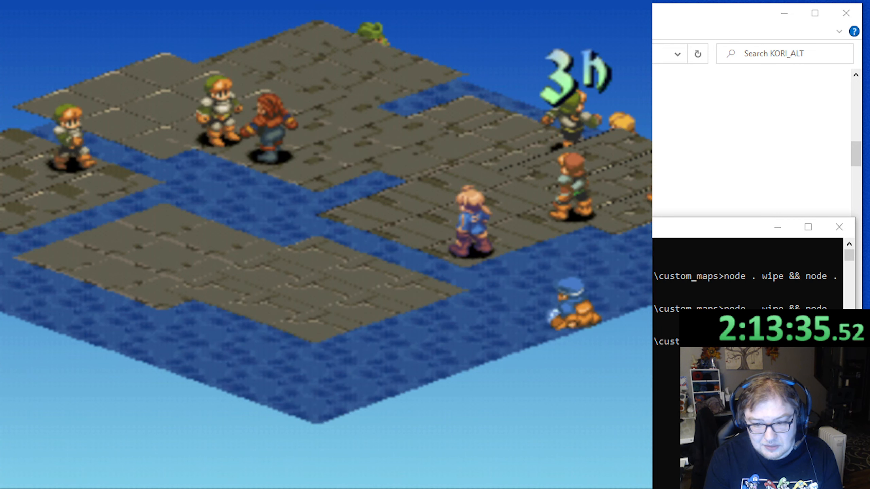
key("F1")
key("Return")
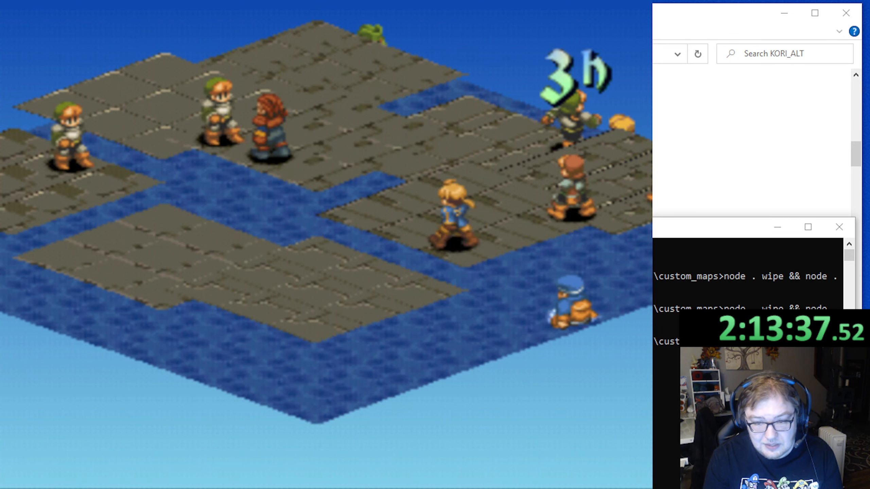
key("F1")
key("Up")
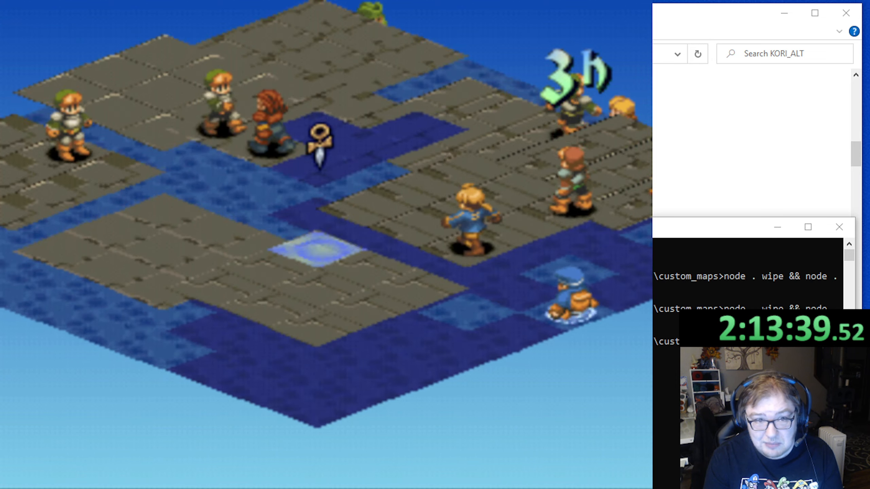
key("3")
key("e")
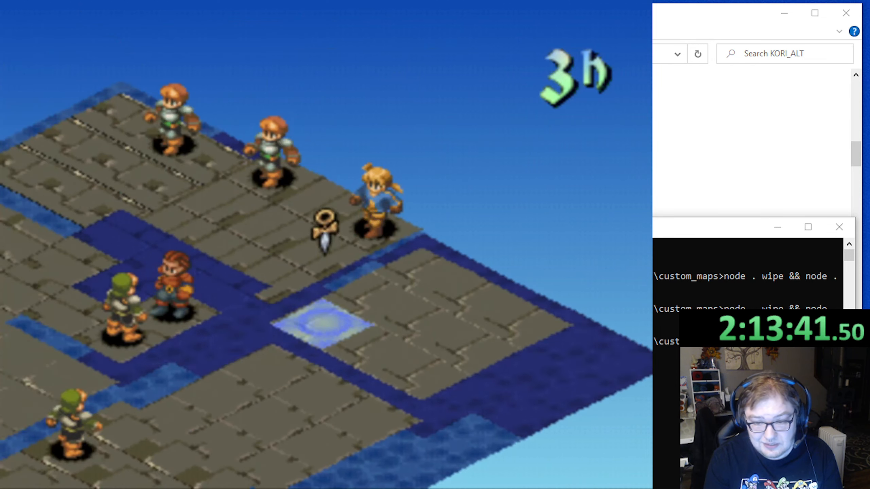
Step: Try moving the active unit to several tiles of its own stone platform, cancelling each move
key("Left")
key("Up")
key("q")
key("Left")
key("Return")
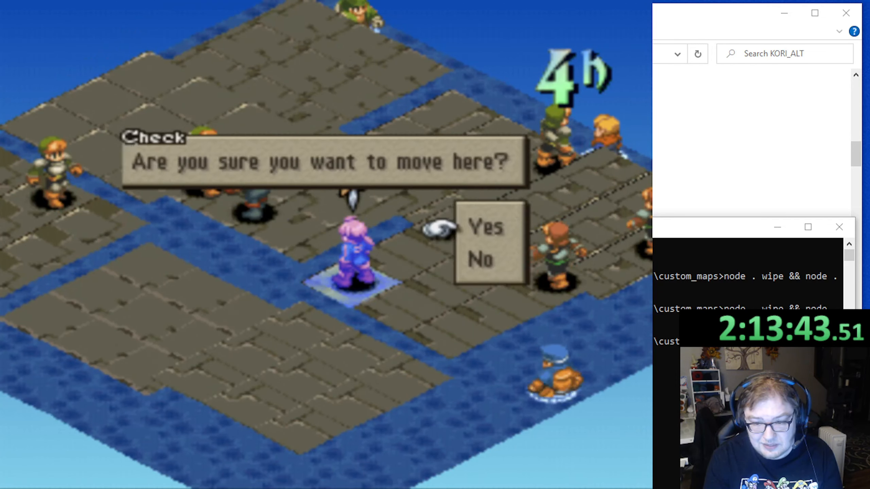
key("F1")
key("Return")
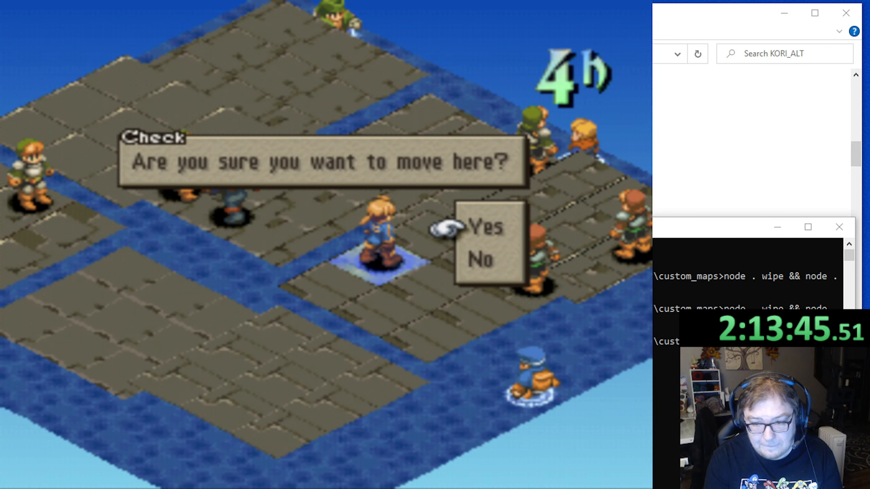
key("F1")
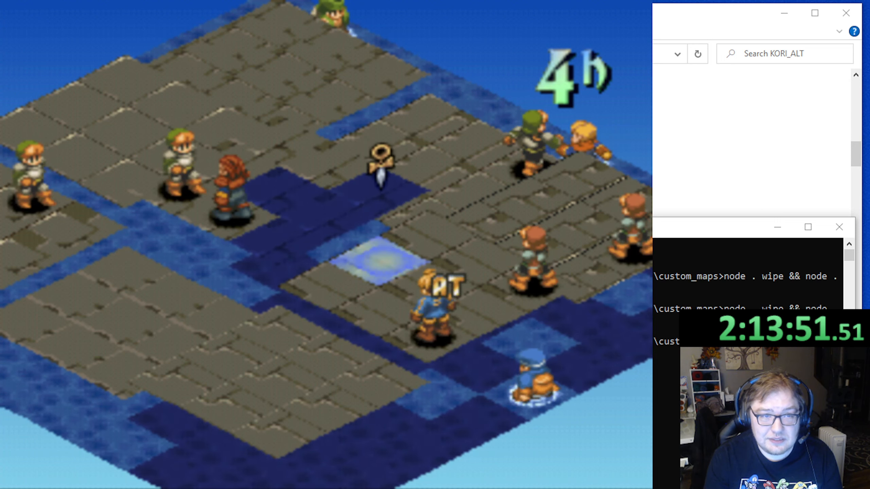
key("Up")
key("x")
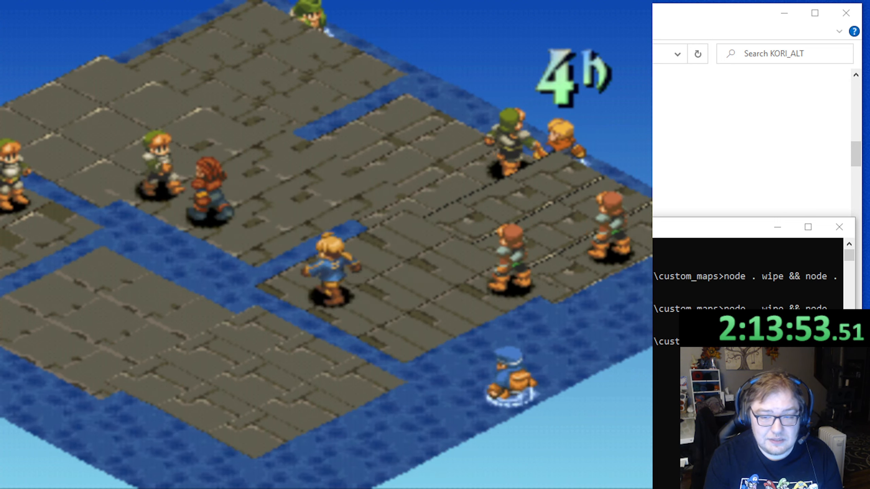
key("z")
key("Down")
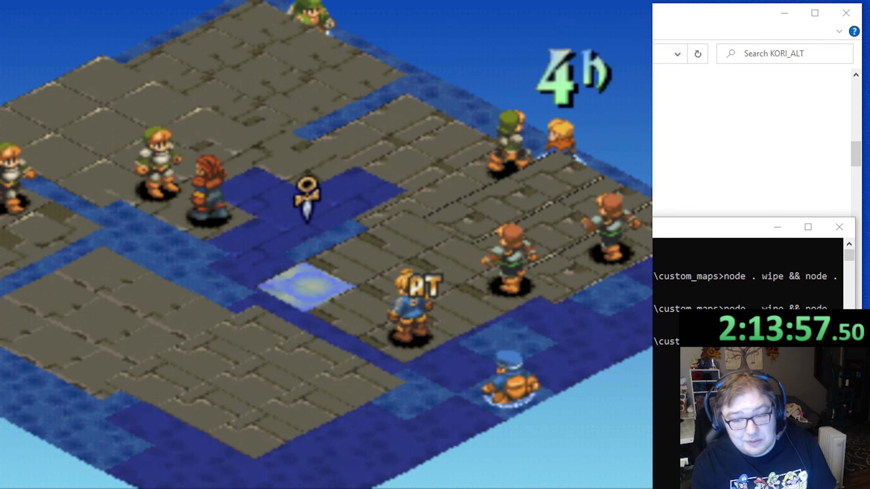
Step: Check tile heights across the highlighted movement range, from the highest platform down to the platform bordering the outer water
key("Left")
key("q")
key("Up")
key("Up")
key("Right")
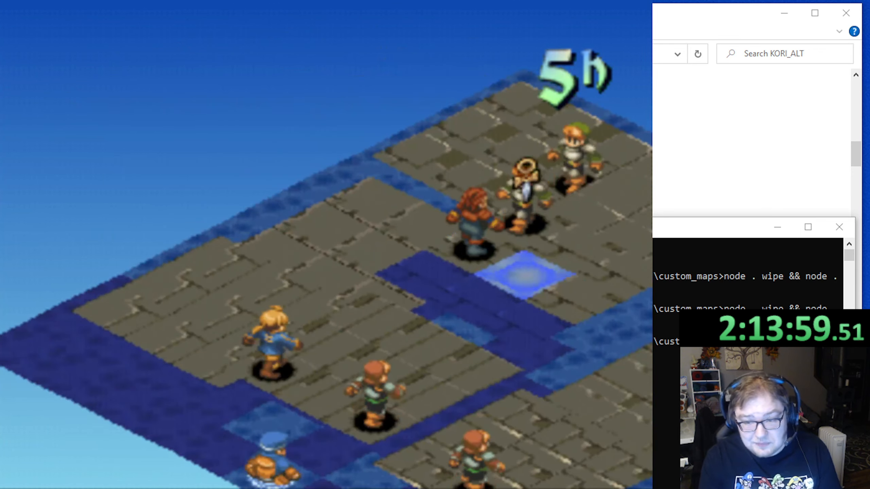
key("Down")
key("Down")
key("Down")
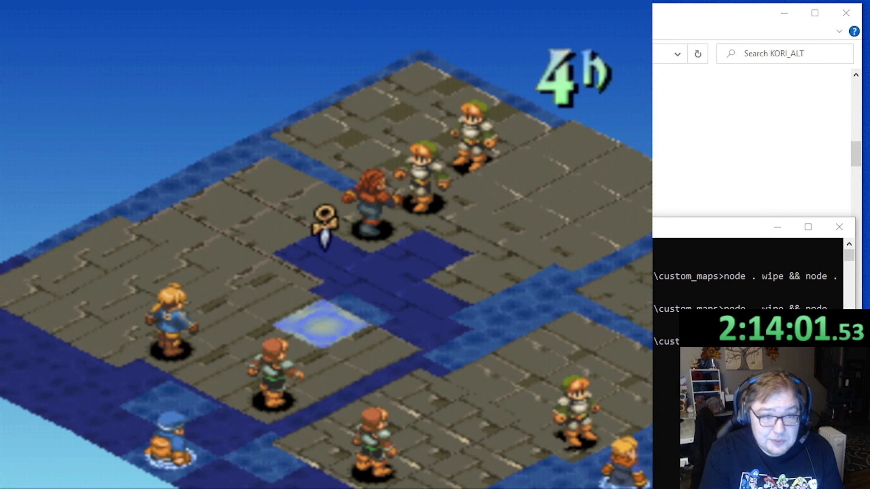
key("Right")
key("Right")
key("Down")
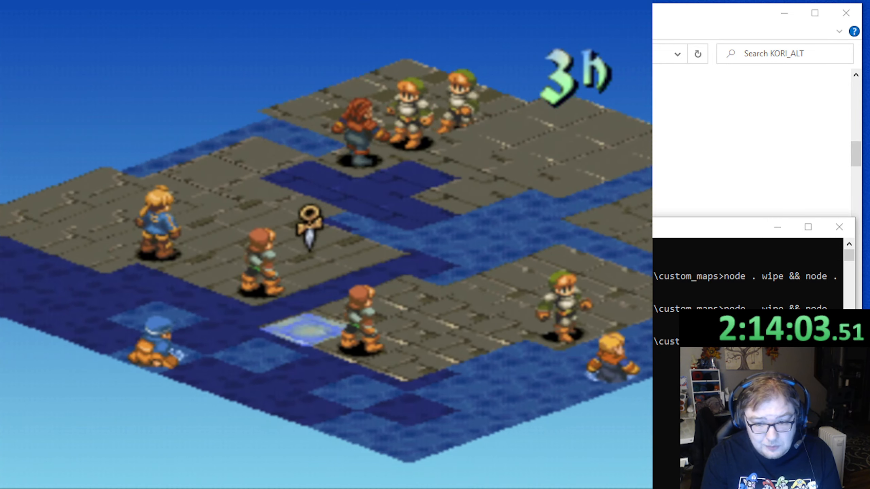
Step: Examine the movement range around the low platforms and water channels from other camera angles
key("q")
key("Down")
key("Down")
key("Down")
key("Down")
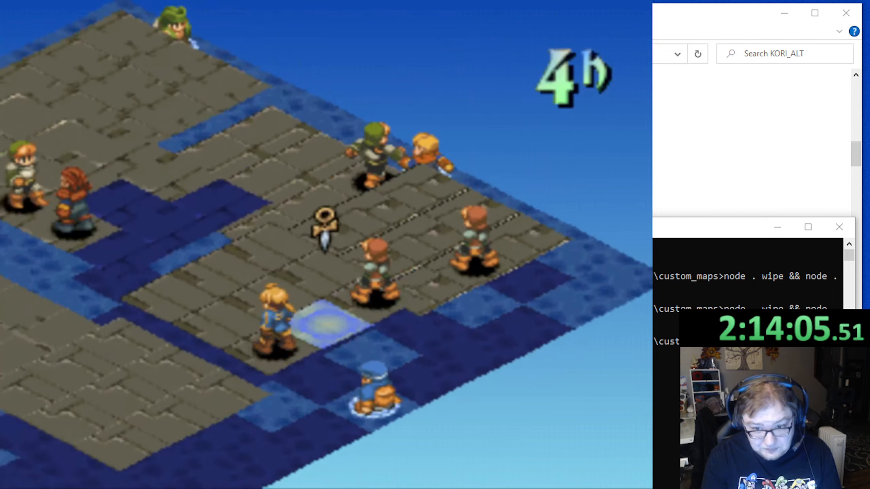
key("q")
key("3")
key("Down")
key("Down")
key("Down")
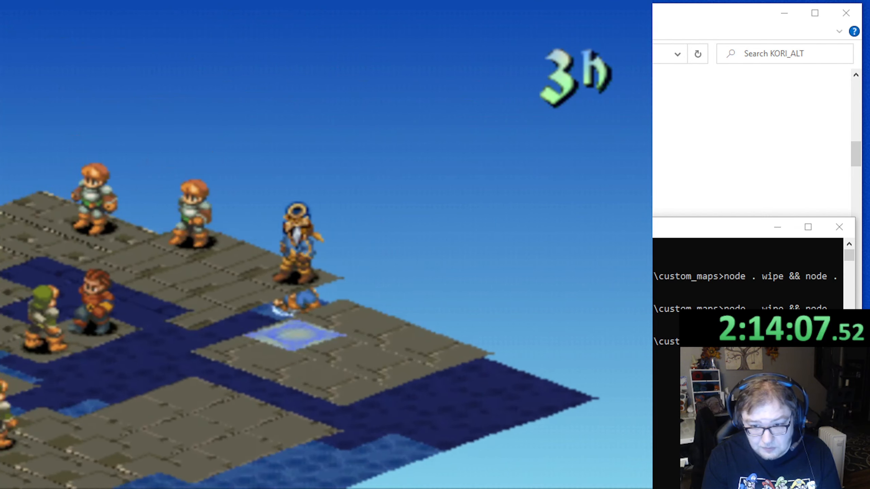
key("Down")
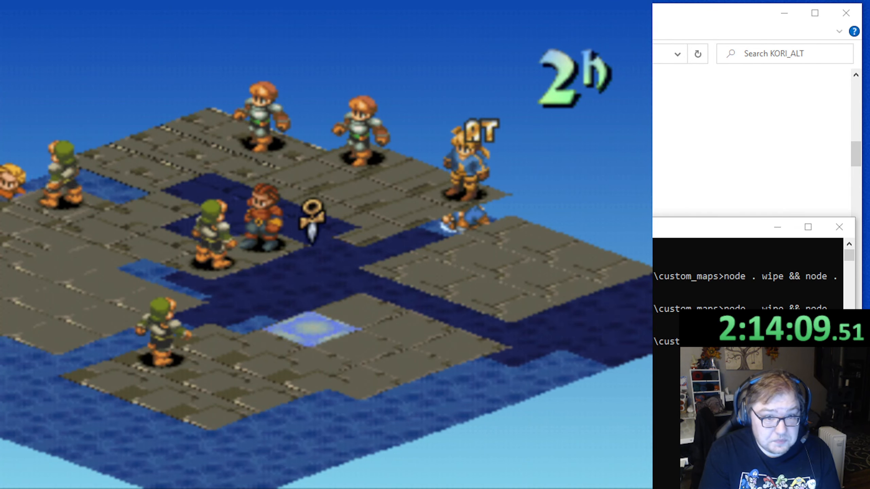
key("Up")
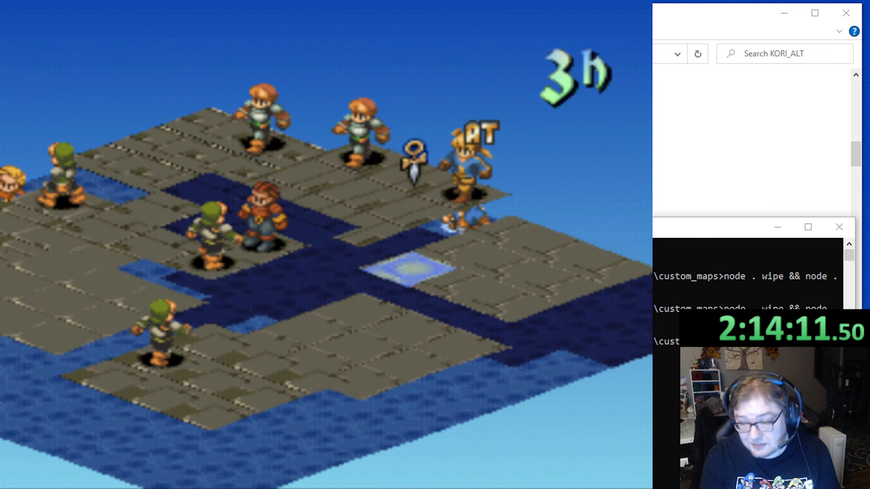
Step: Try moving the active unit to two different tiles on the low platform across the water channel, cancelling each move
key("q")
key("x")
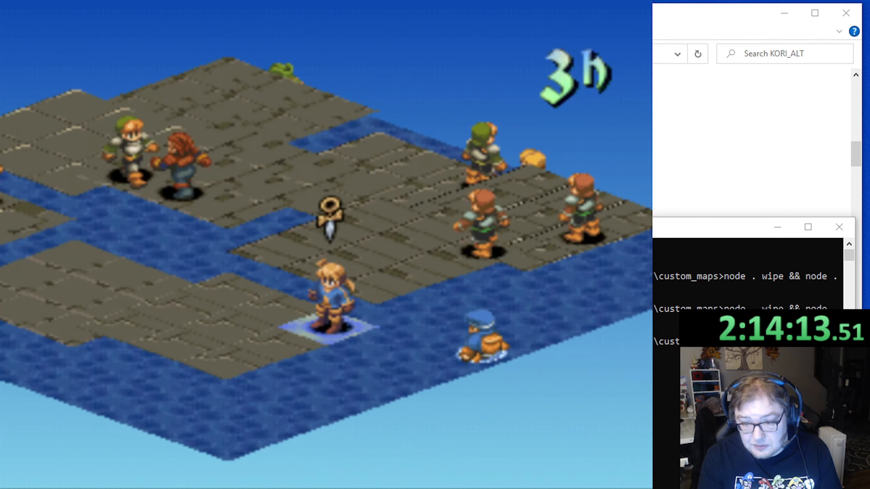
key("z")
key("z")
key("Down")
key("Left")
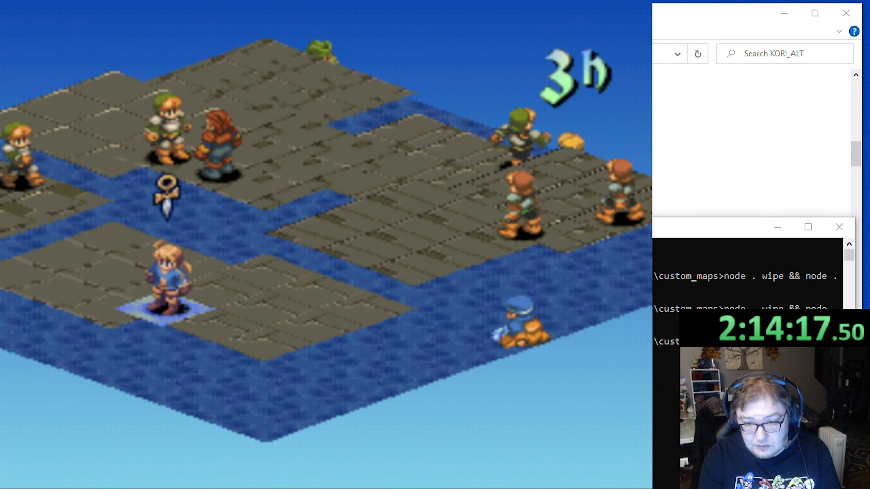
key("z")
Step: Move the active unit onto the highest platform beside the red-haired guest and confirm the move
key("Up")
key("e")
key("Up")
key("Left")
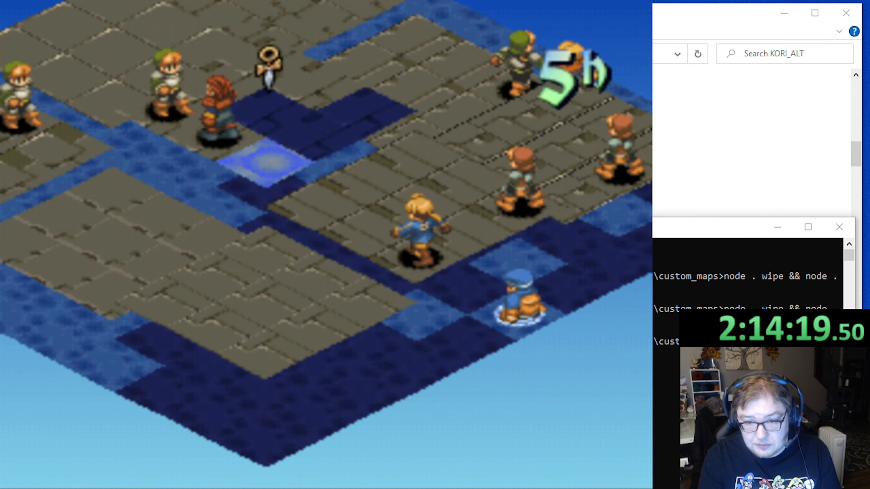
key("Left")
key("Up")
key("x")
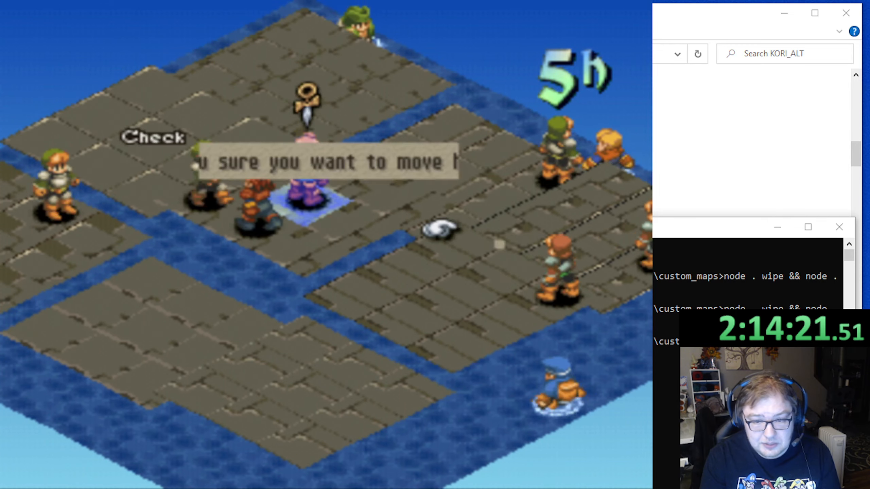
key("x")
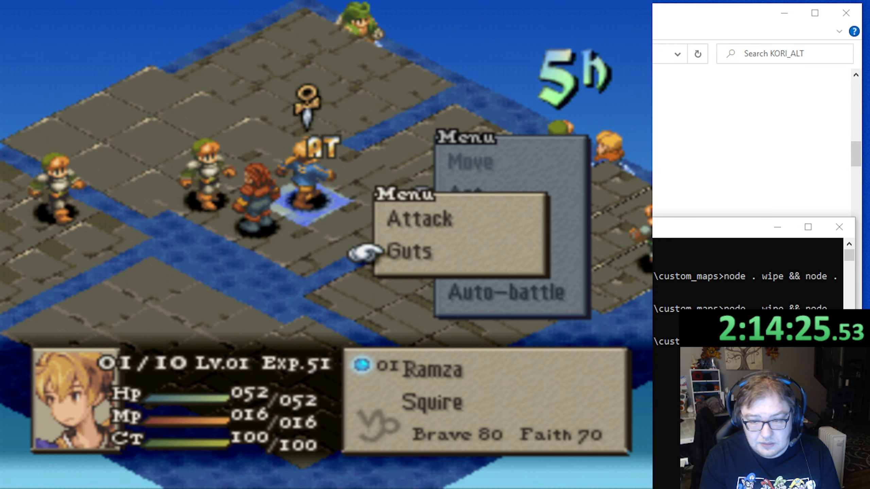
Step: Display the active unit's attack range and inspect the highlighted tiles, neighbouring platforms and outer water
key("Up")
key("x")
key("Down")
key("w")
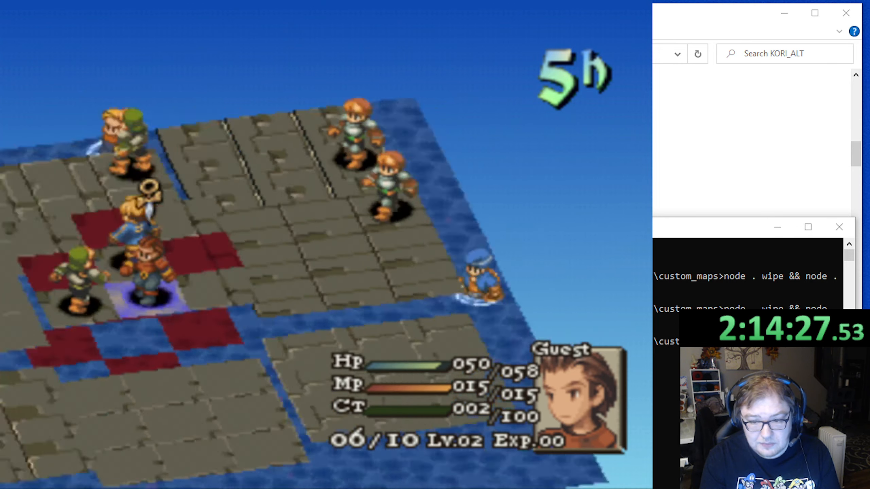
key("r")
key("e")
key("Down")
key("Up")
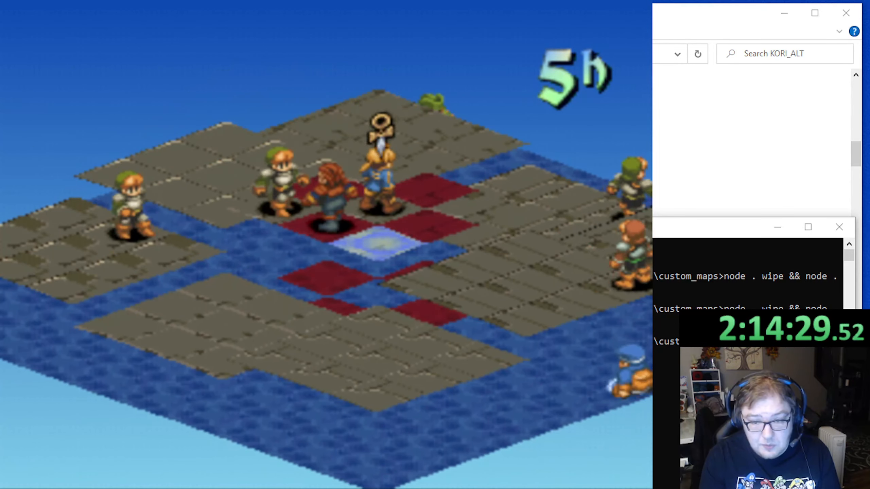
key("Down")
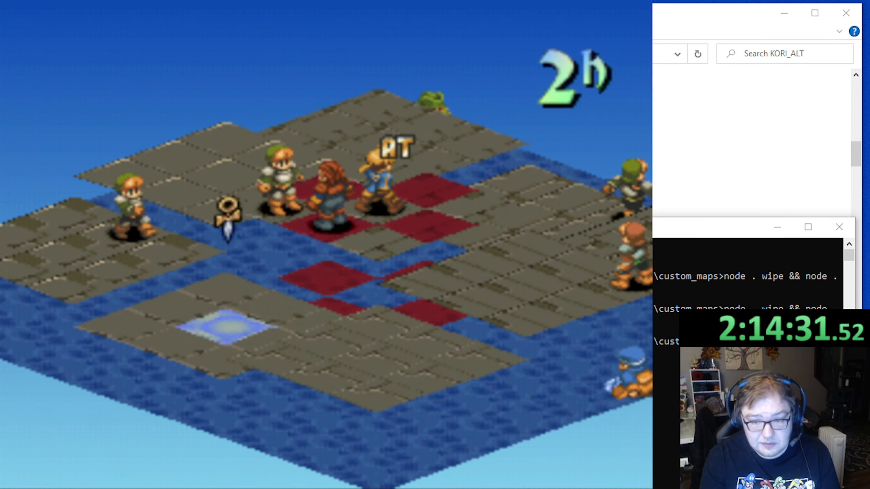
key("Down")
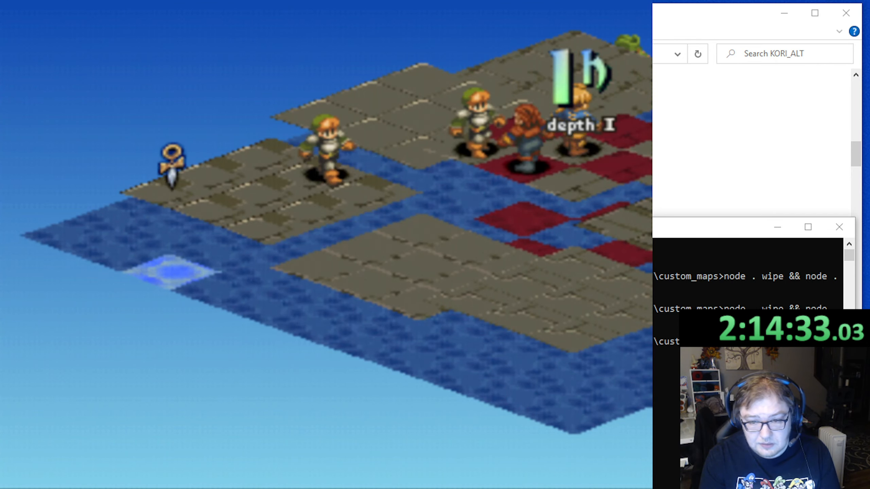
Step: Inspect the water border and low platforms around the map from several camera angles, and close the attack targeting
key("q")
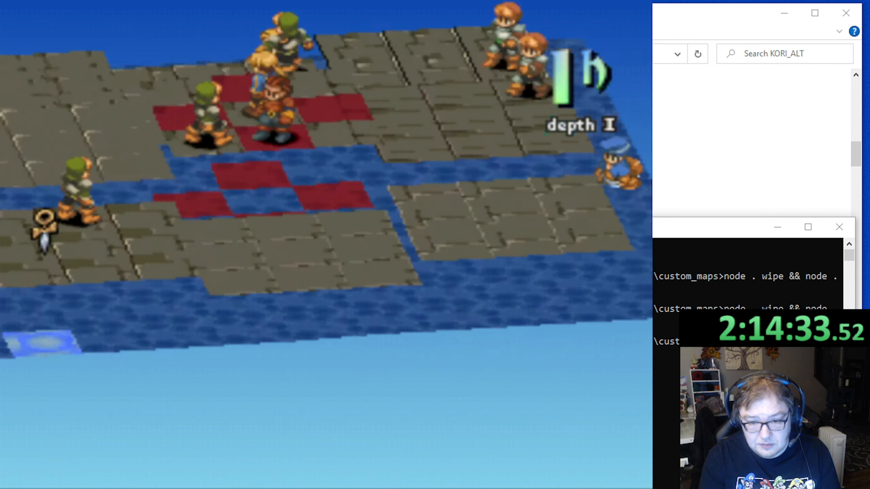
key("Left")
key("Left")
key("Down")
key("Down")
key("Right")
key("Left")
key("Left")
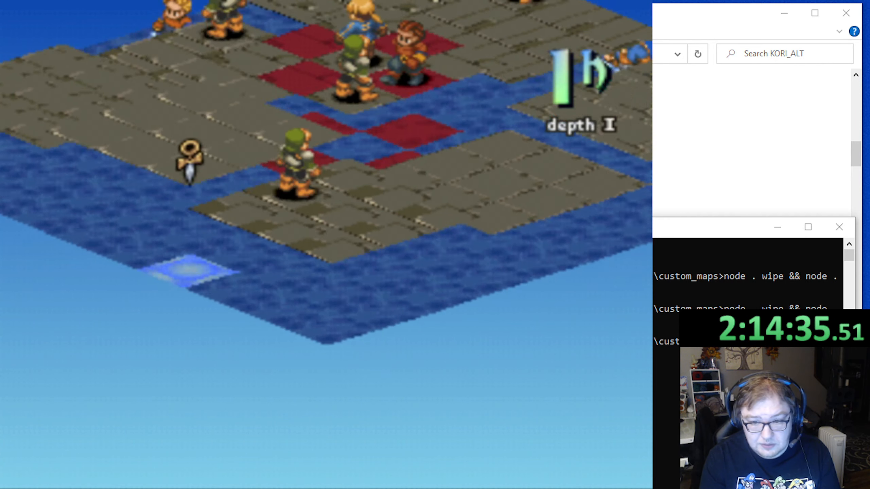
key("q")
key("Down")
key("Right")
key("Right")
key("Right")
key("Right")
key("Right")
key("Right")
key("Right")
key("Right")
key("Up")
key("Up")
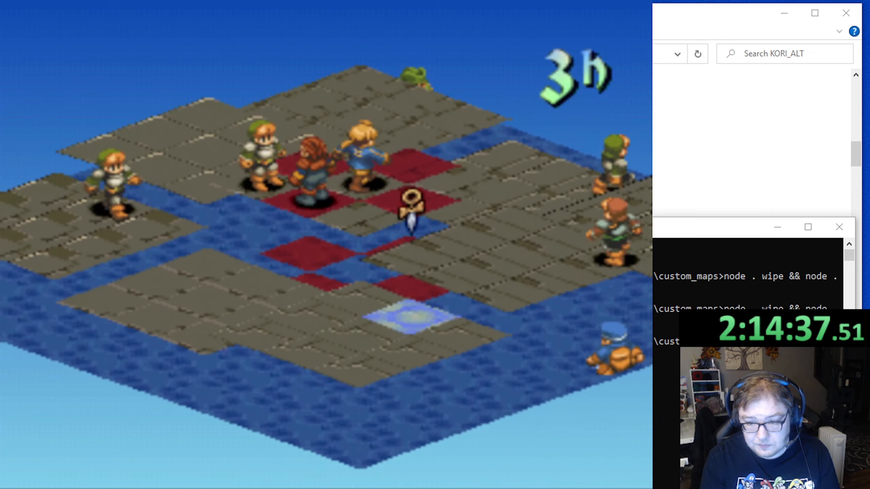
key("x")
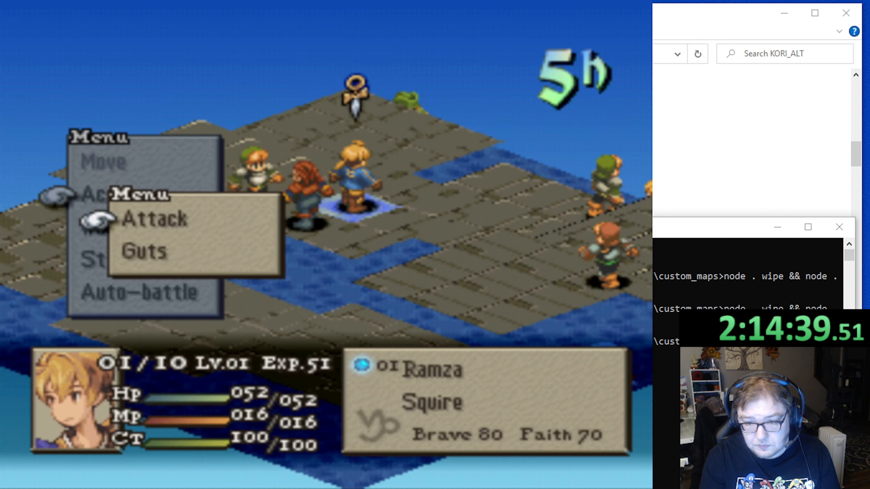
Step: Examine the middle platforms and the units standing on them without the attack range highlight, from a steeper camera angle
key("x")
key("x")
key("Down")
key("Right")
key("3")
key("Right")
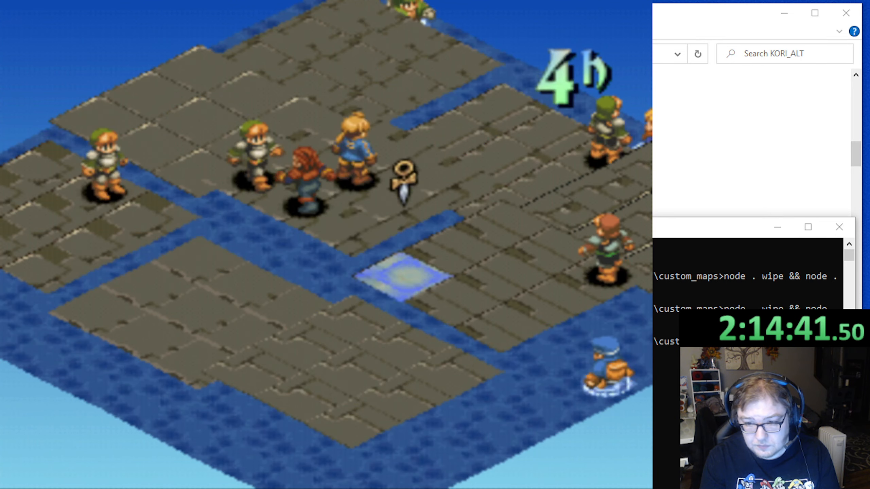
key("Right")
key("q")
key("Down")
key("Right")
key("Right")
key("Down")
key("Down")
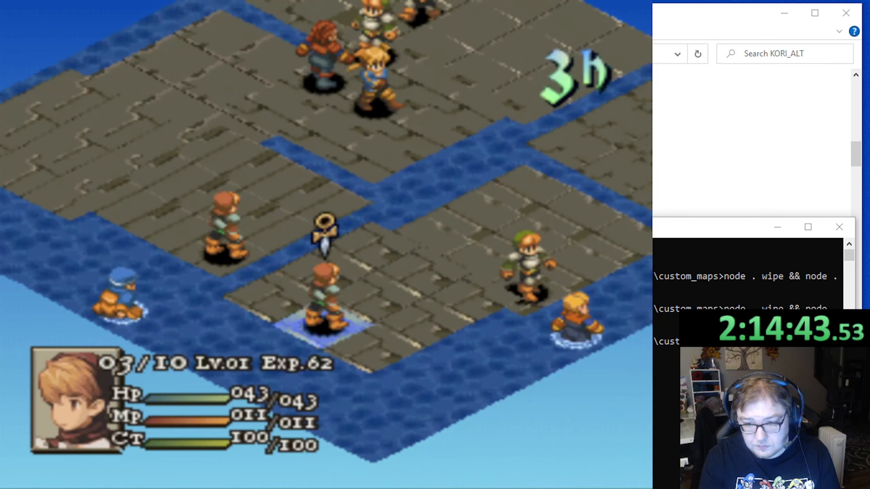
Step: Rotate and tilt the battlefield view to compare the animated water channels and platform edges from different sides
key("Right")
key("Right")
key("q")
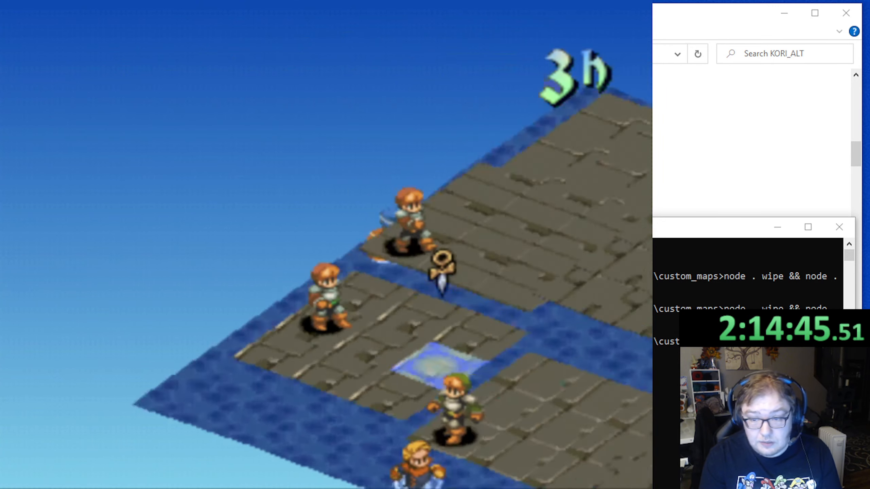
key("e")
key("3")
key("e")
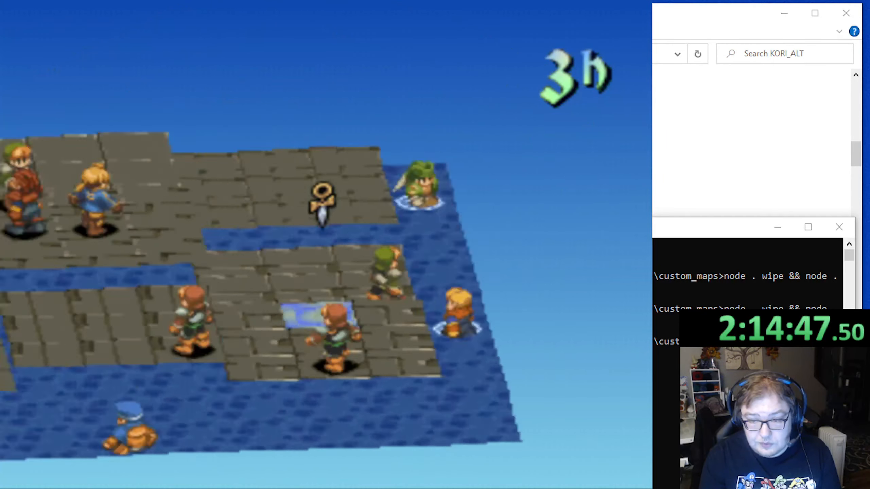
key("q")
key("Right")
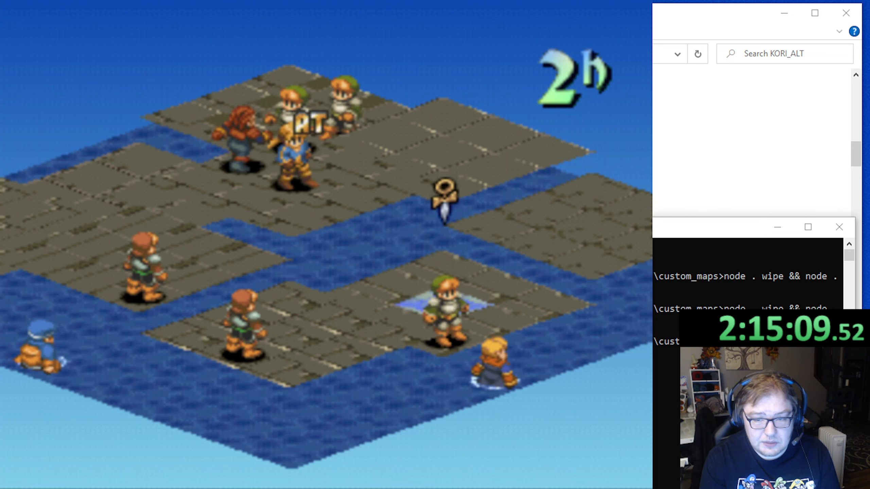
key("Down")
key("Down")
key("Left")
key("Left")
key("Left")
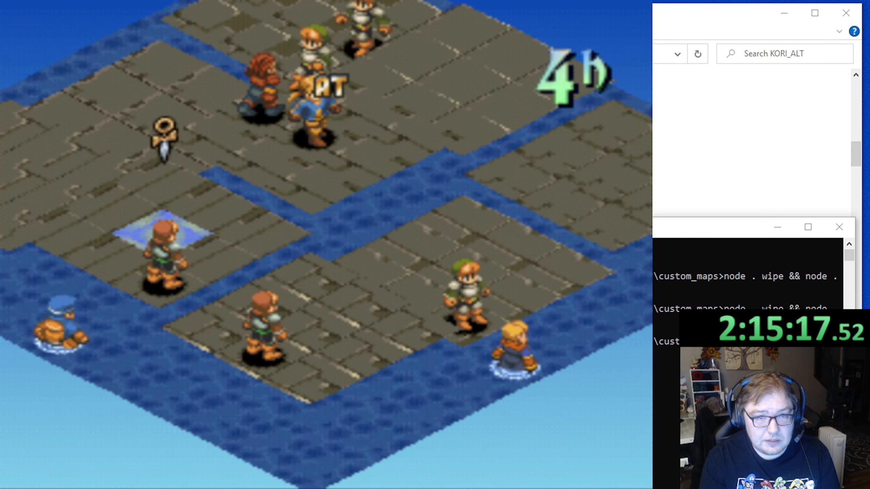
Step: Check the stone tiles from the unit's platform to its water edge with the tile cursor, then from a rotated view
key("Left")
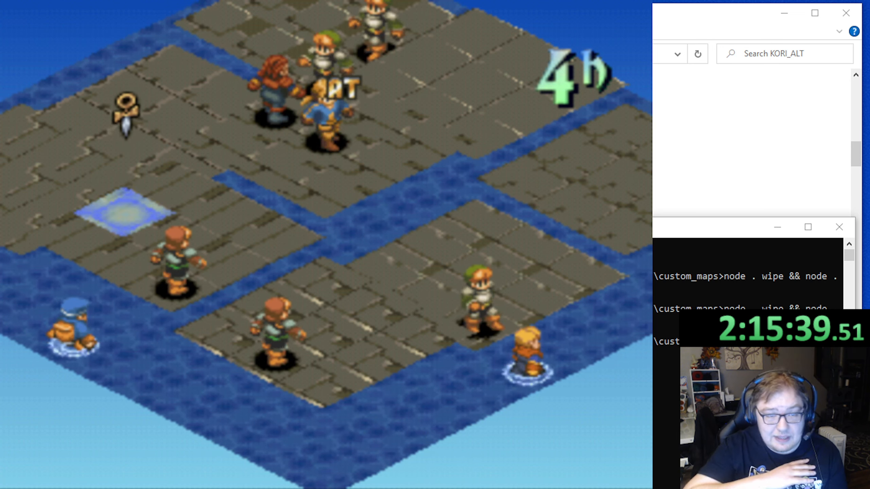
key("Right")
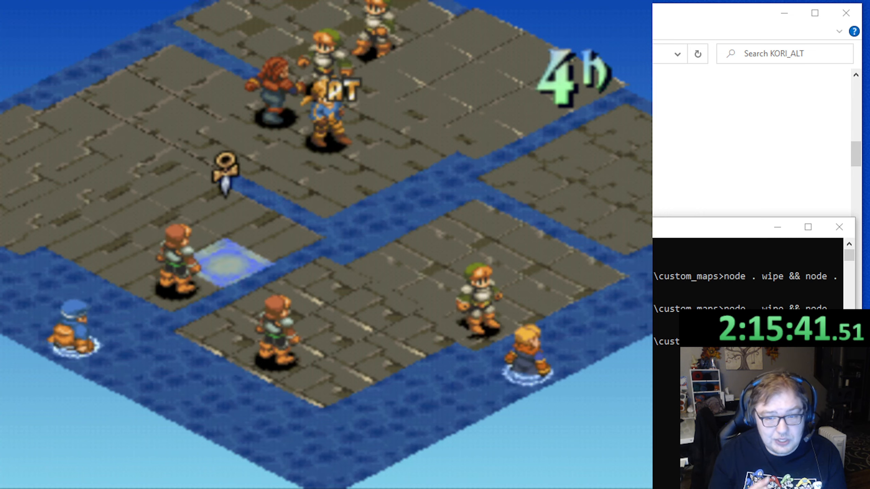
key("Down")
key("Right")
key("Left")
key("Left")
key("Left")
key("Left")
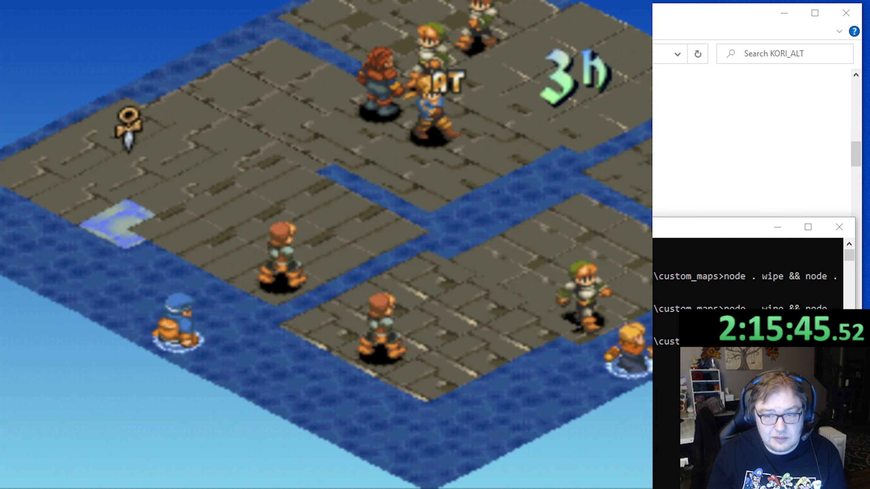
key("q")
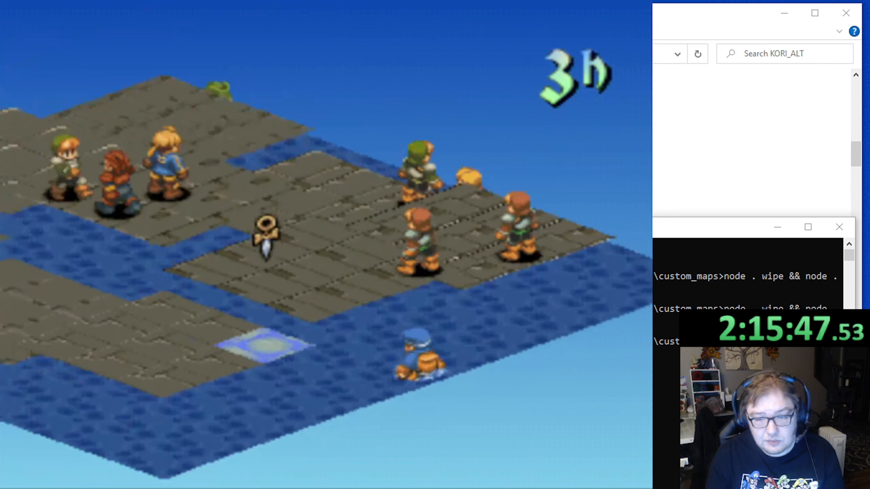
Step: Display the active Squire's attack range over the platforms and channels, and cancel the targeting
key("x")
key("z")
key("x")
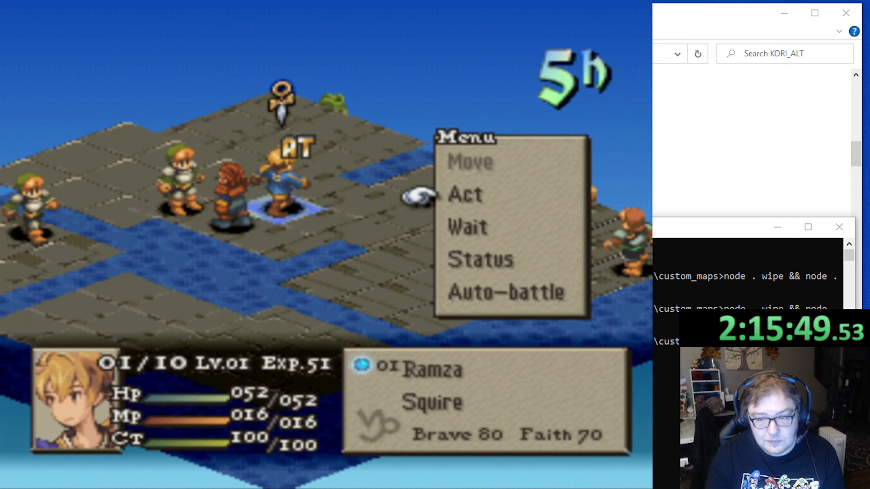
key("z")
key("z")
key("z")
key("Right")
key("z")
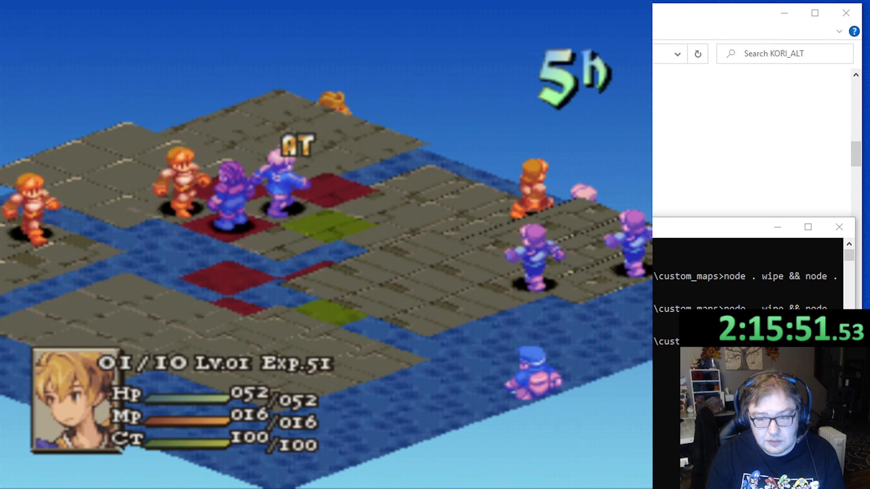
key("x")
key("x")
key("x")
Step: End the Squire's turn with Wait and display the next unit's movement range
key("Down")
key("z")
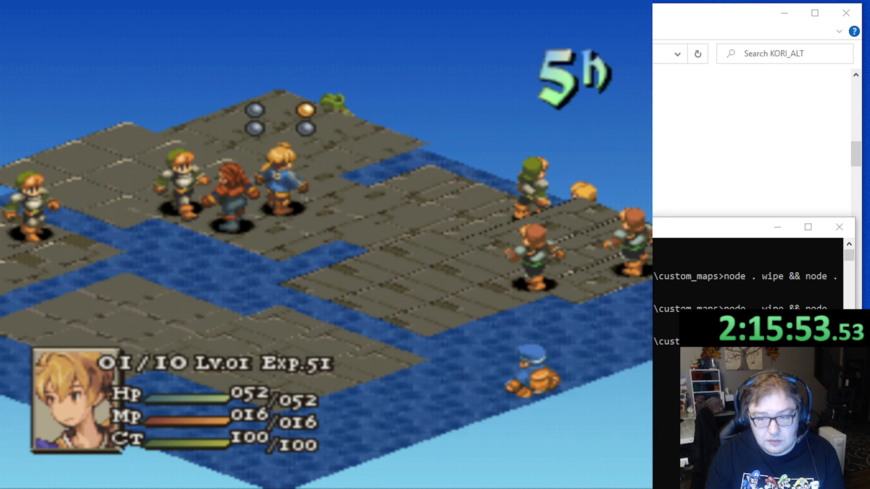
key("z")
key("z")
key("Left")
key("z")
key("x")
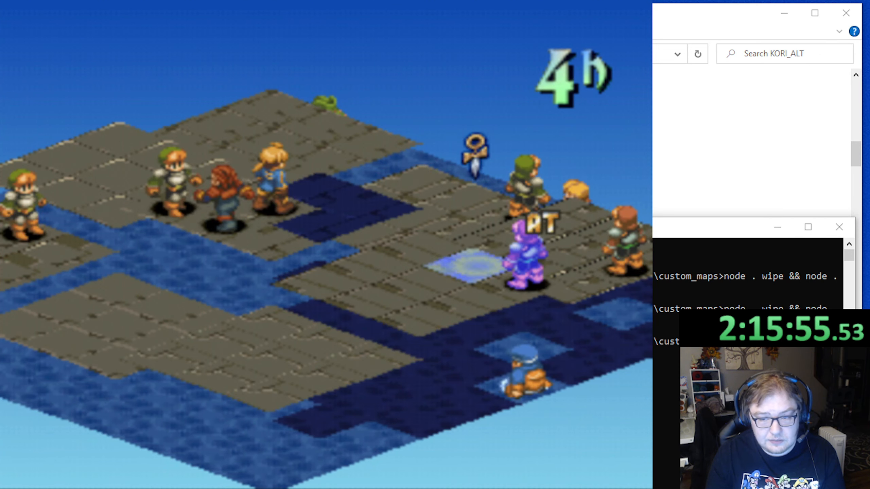
Step: Inspect the movement range around the acting unit and the neighbouring platform with the tile cursor
key("Down")
key("t")
key("w")
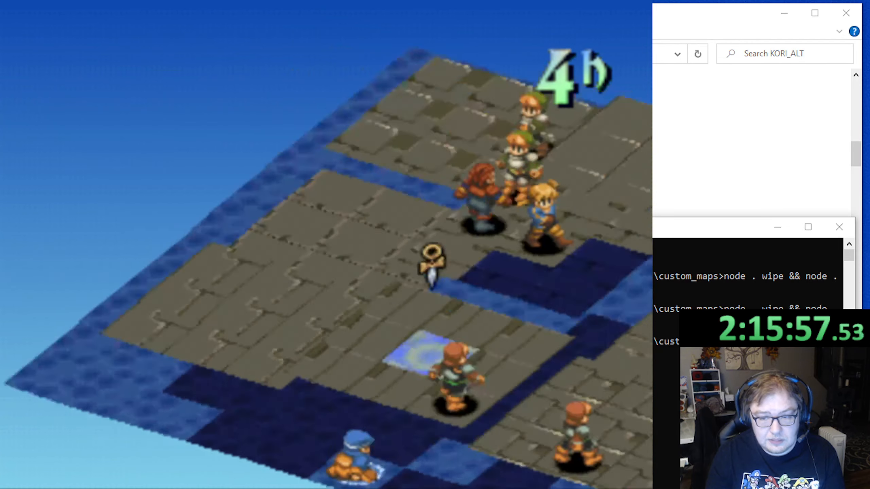
key("Right")
key("Right")
key("Right")
key("Right")
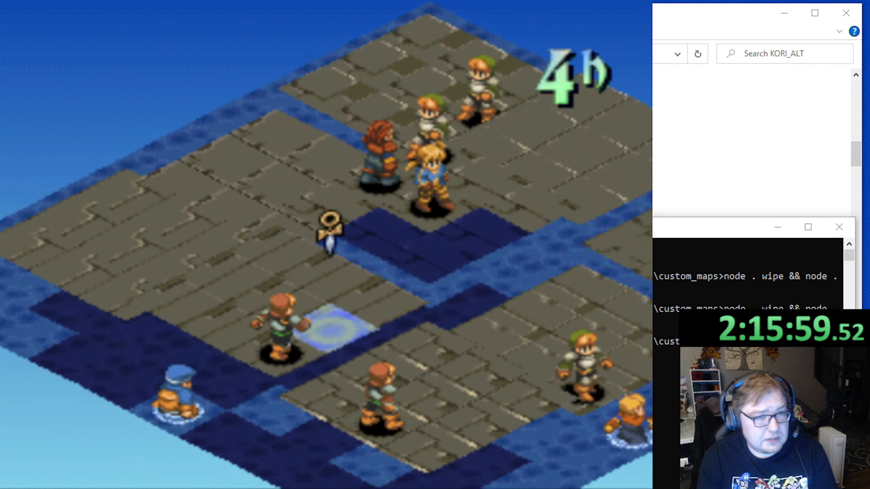
key("Up")
key("Left")
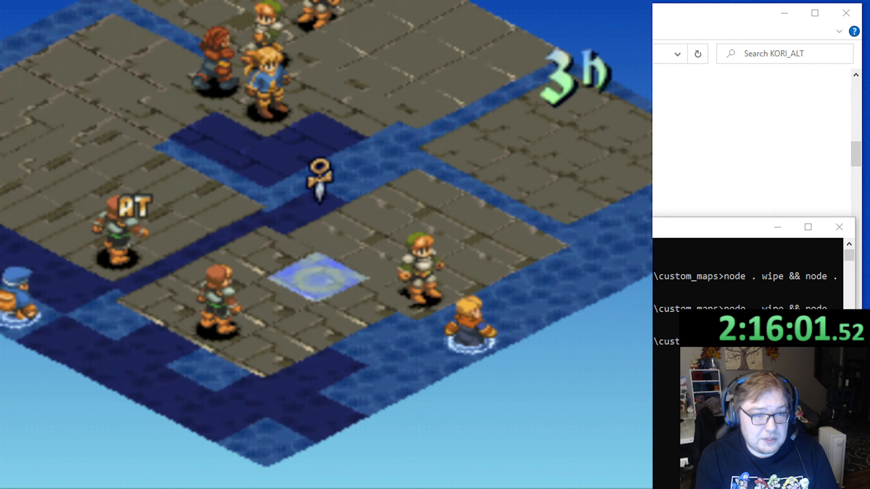
key("Down")
key("Left")
key("Left")
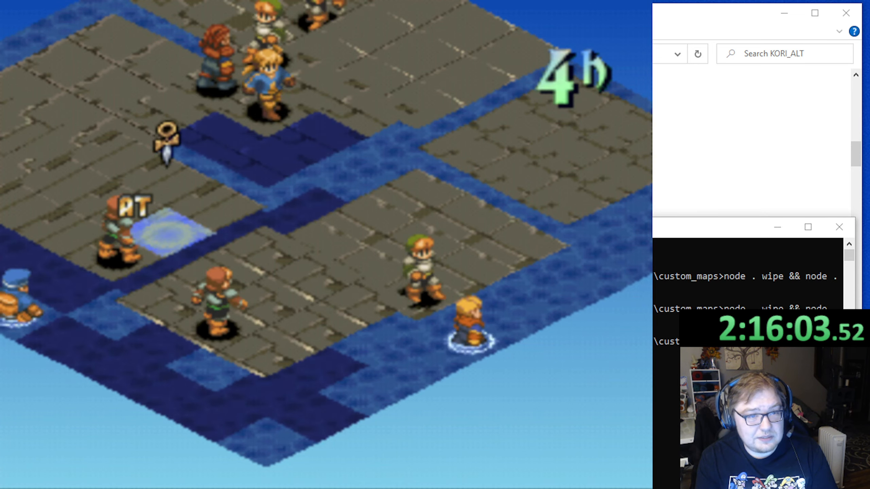
Step: Compare the movement range's water tiles and the unit's tile from opposite sides and from a lower camera angle
key("w")
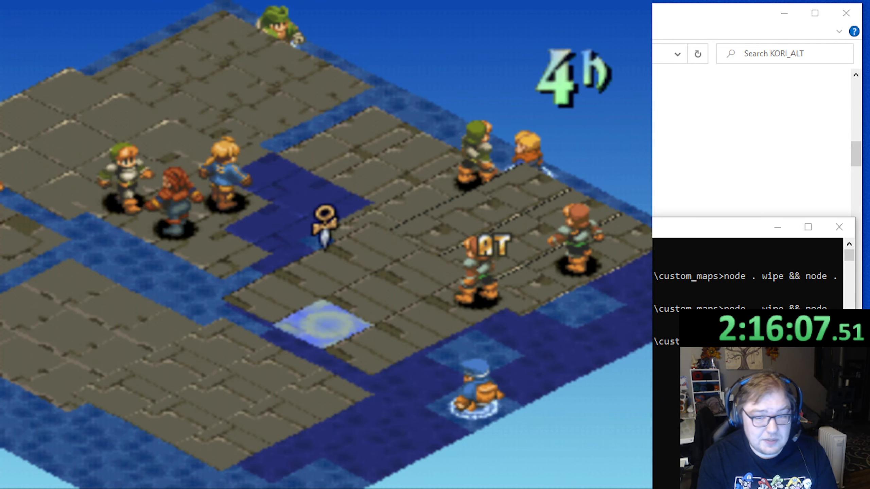
key("Left")
key("Up")
key("Up")
key("Up")
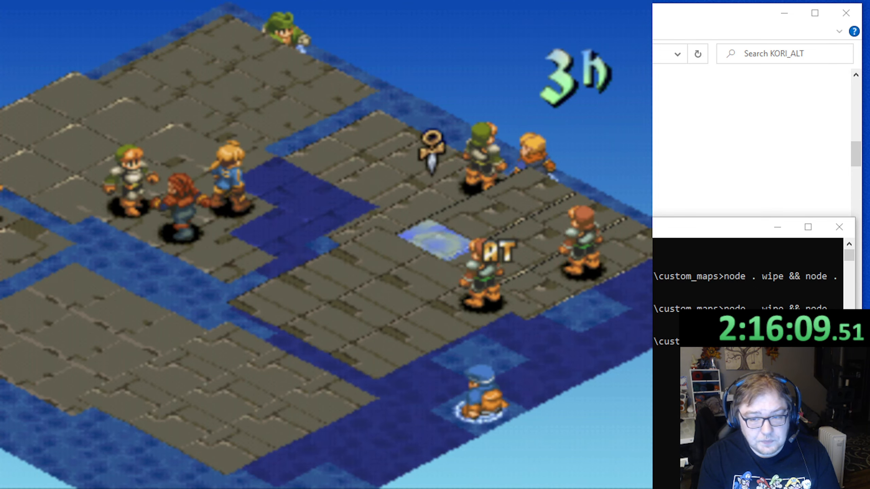
key("w")
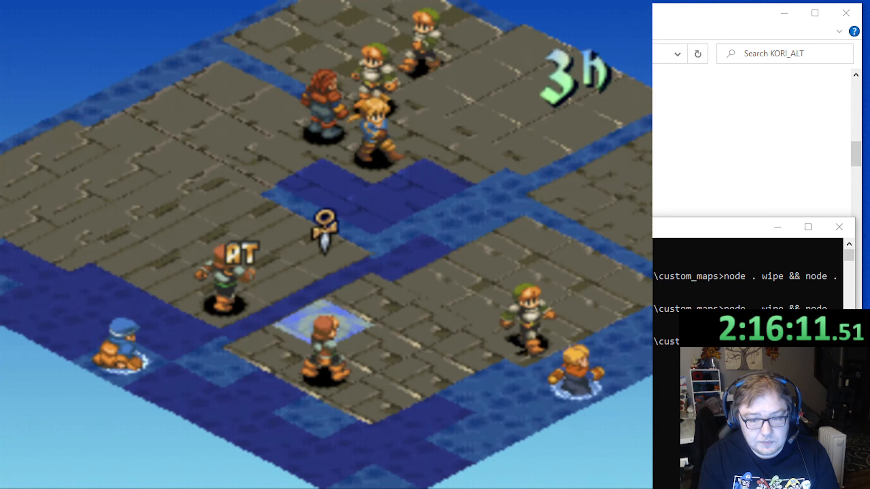
key("Down")
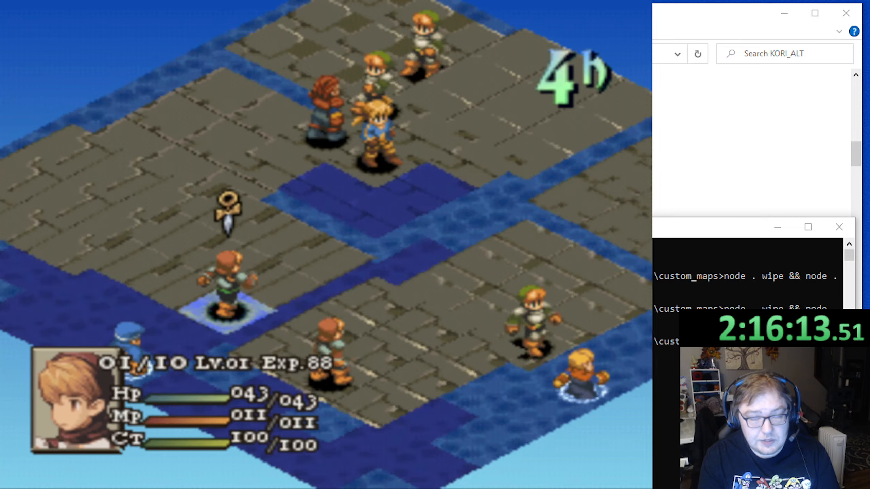
key("w")
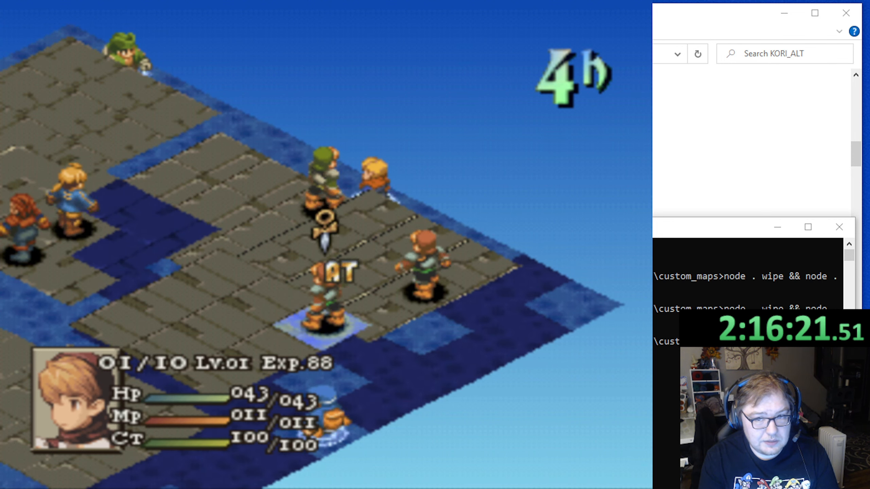
key("3")
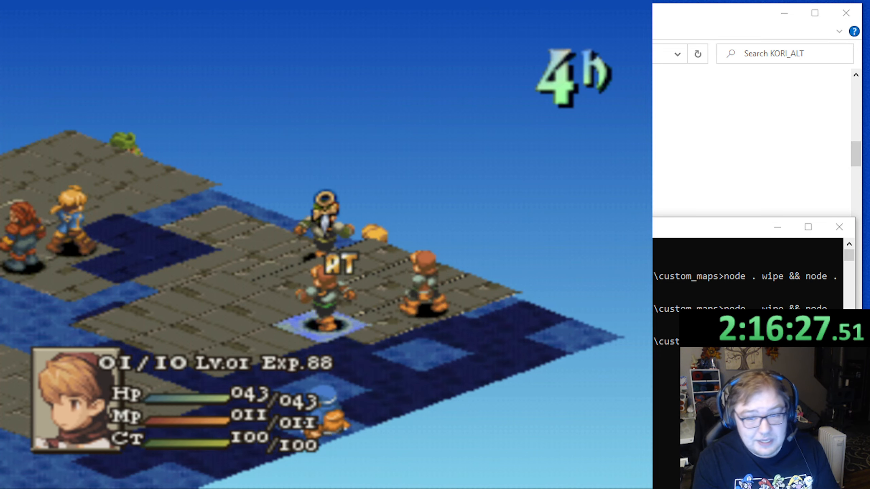
Step: Try to move the active unit onto the neighbouring stone tile, and cancel the move
key("q")
key("Right")
key("Right")
key("Right")
key("Right")
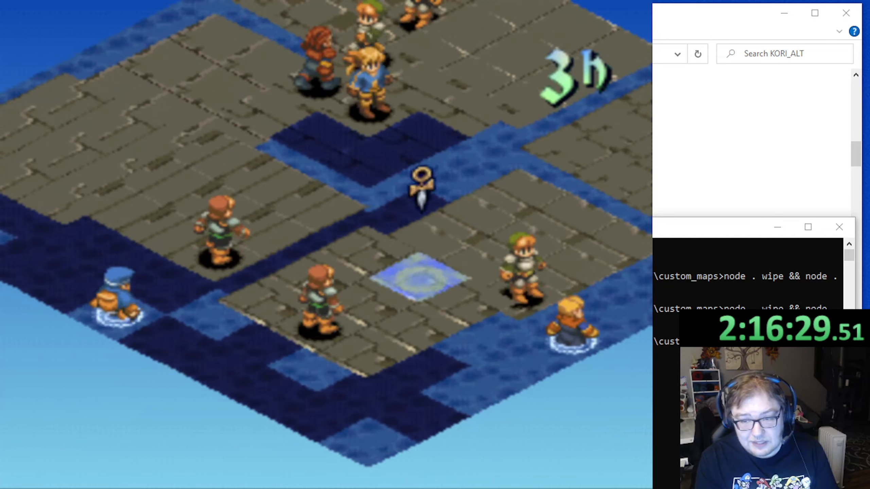
key("Down")
key("Left")
key("Left")
key("x")
key("x")
key("Left")
key("x")
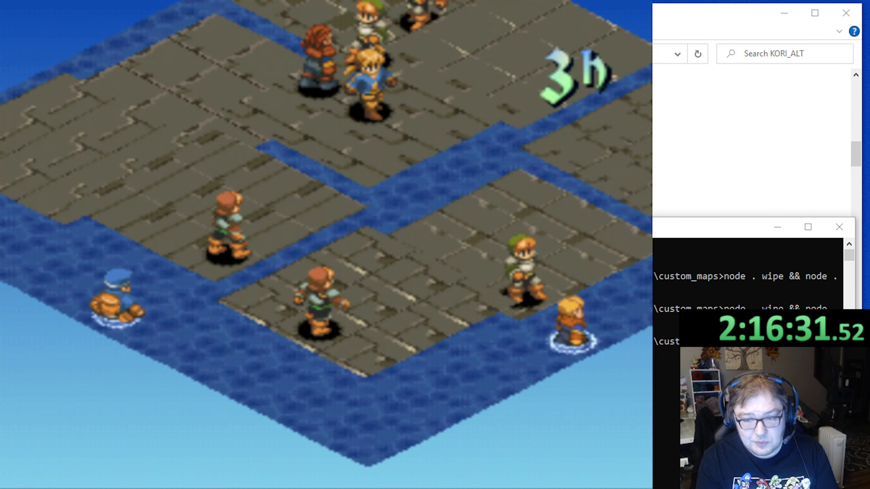
key("z")
Step: Inspect the movement range's coverage of the channels and the adjacent platform from a rotated view
key("Left")
key("Left")
key("Down")
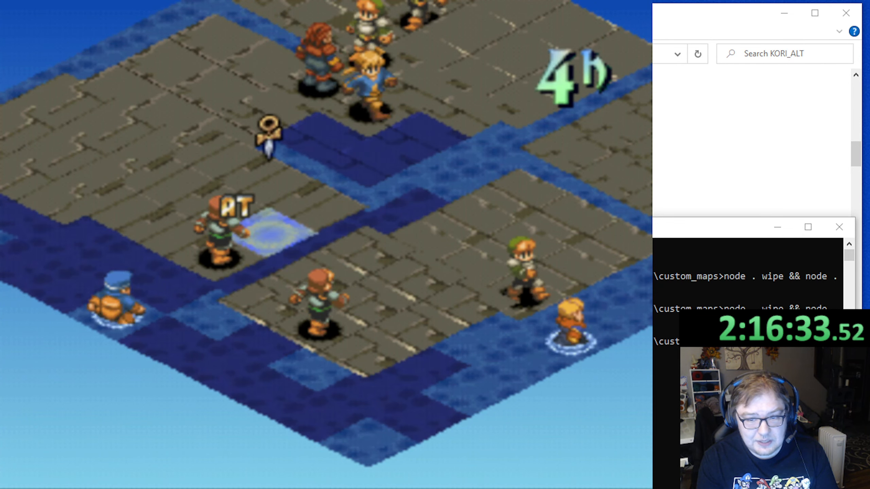
key("Down")
key("Left")
key("w")
key("Down")
key("Down")
key("Left")
key("Down")
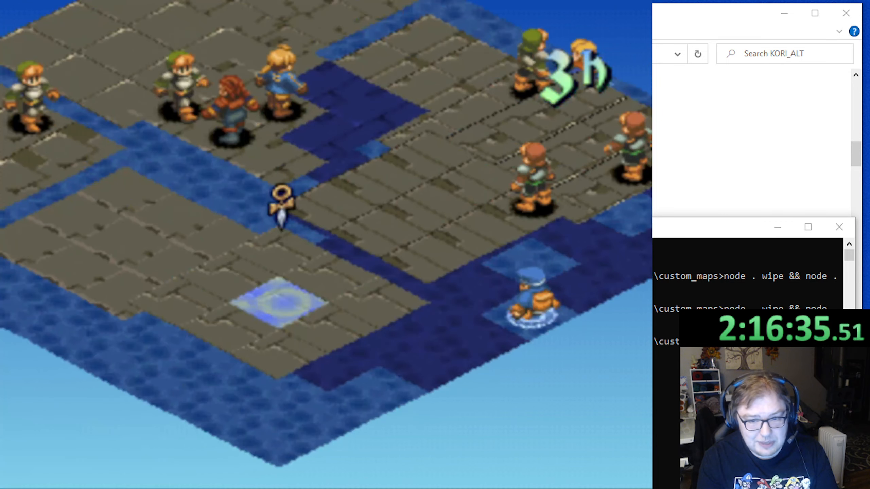
key("Left")
key("Down")
key("Up")
key("Up")
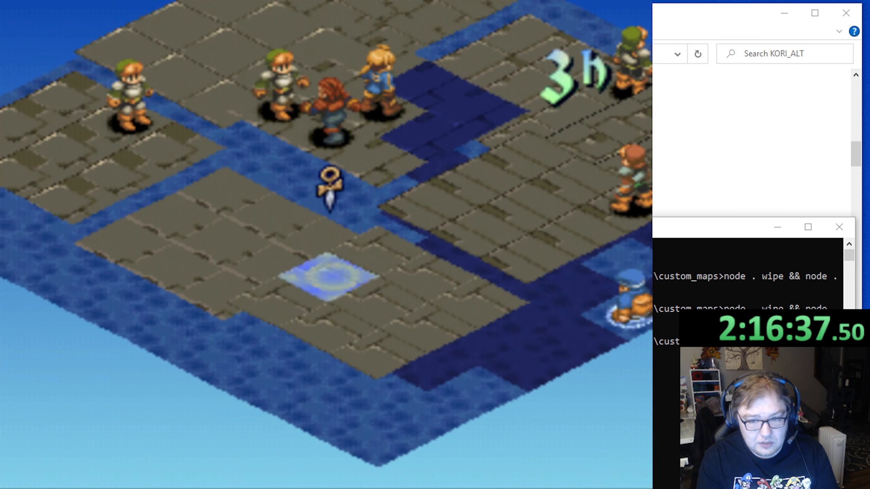
Step: Try to move the active unit to another tile of its platform, cancel it, and check the range from another side
key("x")
key("x")
key("Right")
key("x")
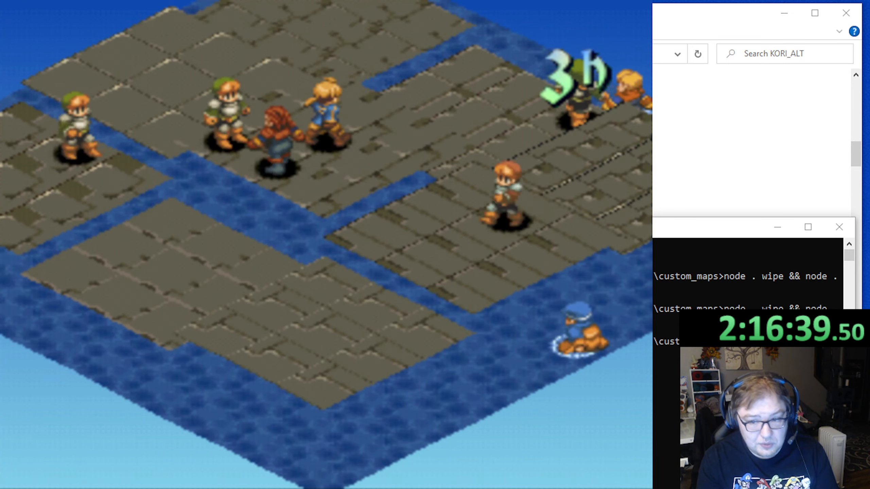
key("z")
key("Right")
key("q")
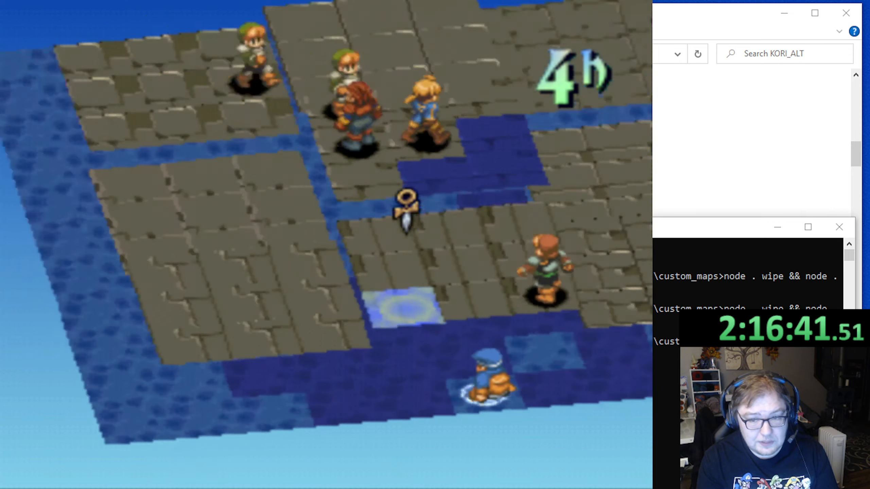
Step: Try further move destinations for the active unit on its own platform
key("x")
key("z")
key("Up")
key("x")
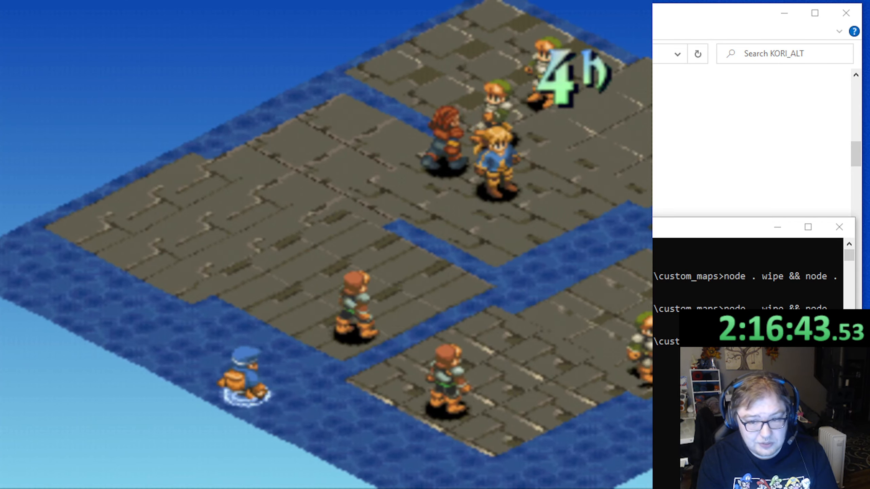
key("z")
key("Down")
key("Left")
key("Up")
key("x")
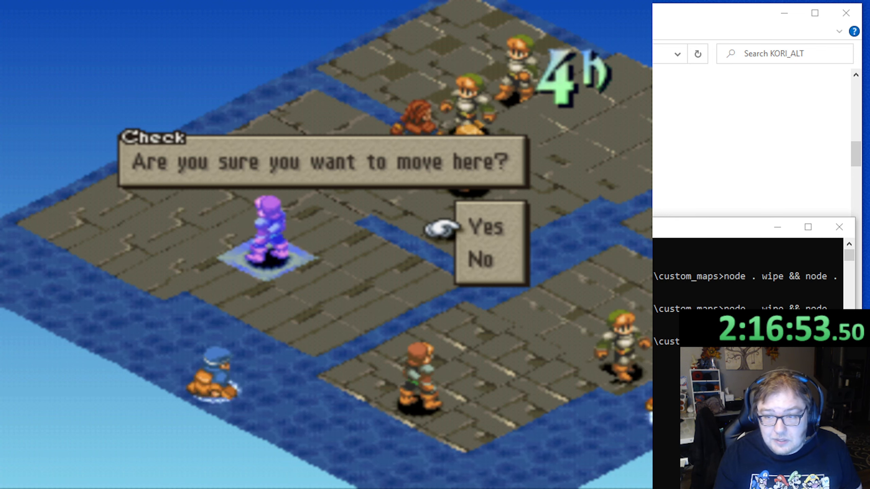
Step: Quit the emulator and choose Animated Mesh 1 for polygon editing in the map editor
key("Escape")
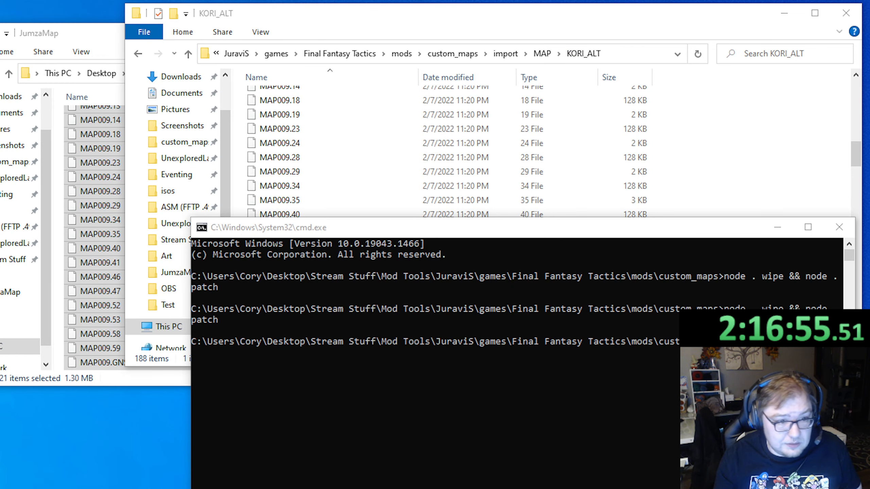
key("alt+Tab")
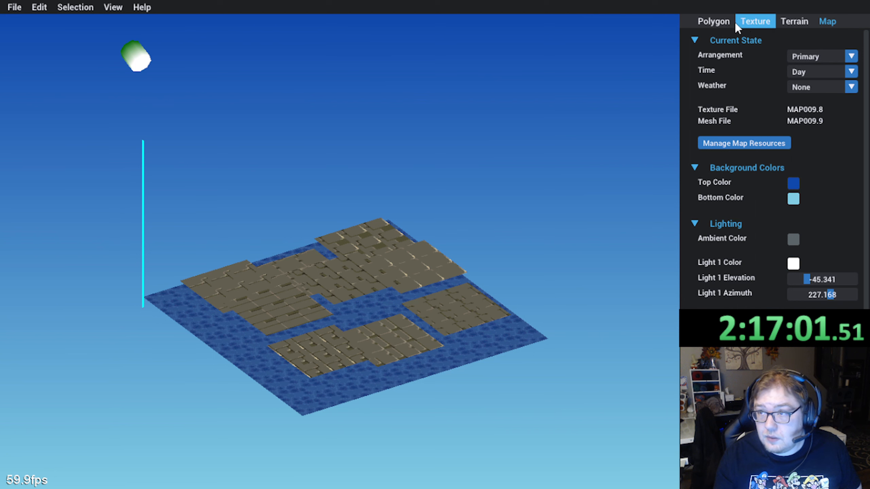
left_click(716, 22)
left_click(801, 40)
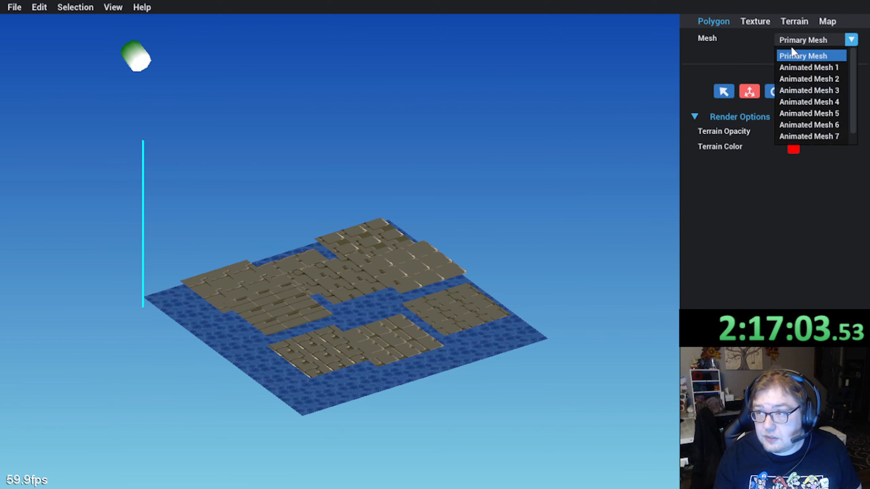
left_click(806, 66)
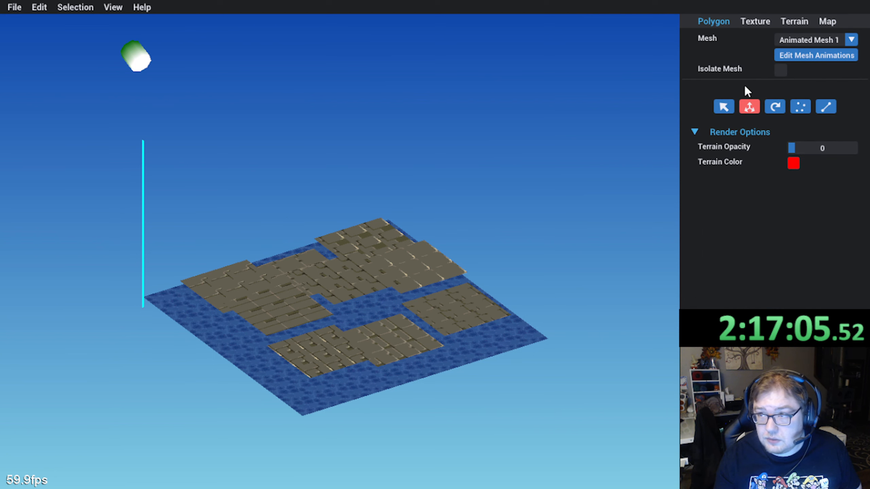
Step: Stop the mesh animation playback in the mesh animation settings and close them
left_click(790, 55)
left_click(536, 357)
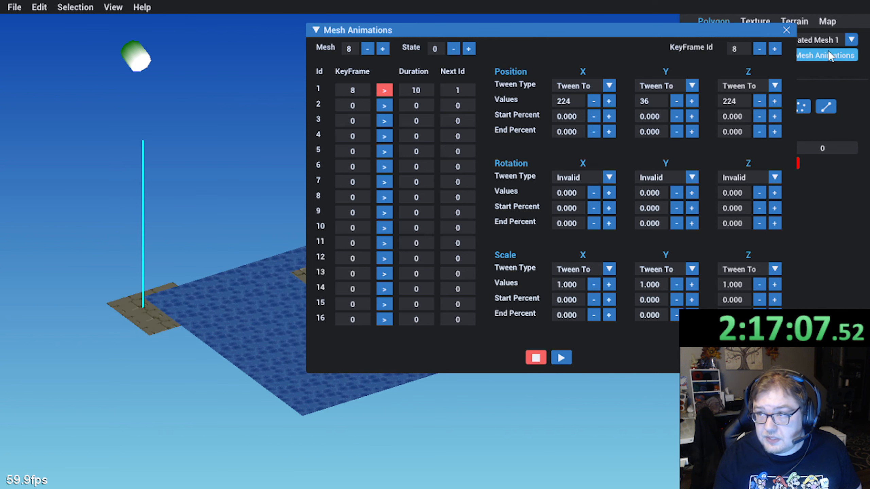
left_click(787, 30)
Step: Select the outer corner polygon of the platform mesh from a top-down view and review its position, normals and terrain coordinates
middle_click_drag(178, 345, 249, 380)
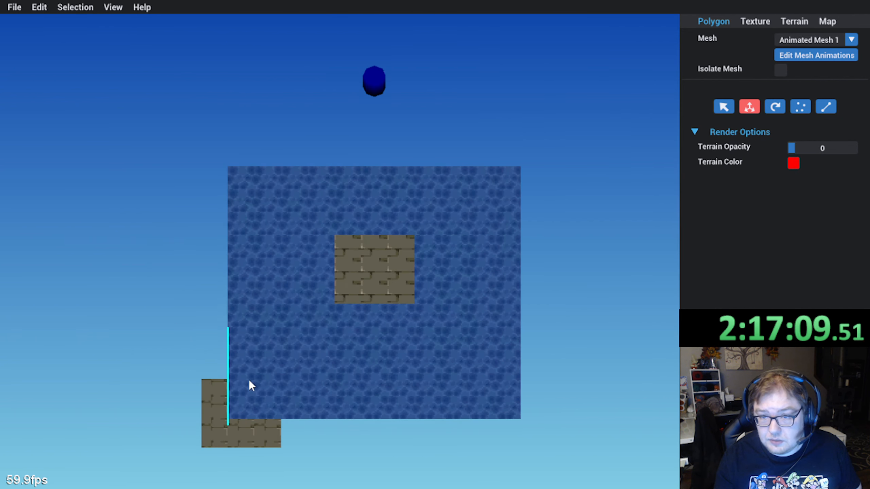
left_click(209, 437)
scroll(753, 247, "down", 3)
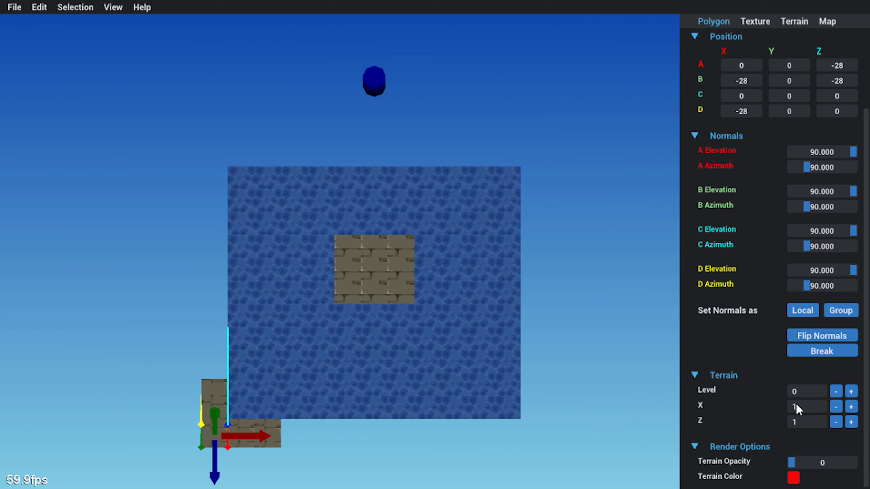
scroll(774, 377, "up", 3)
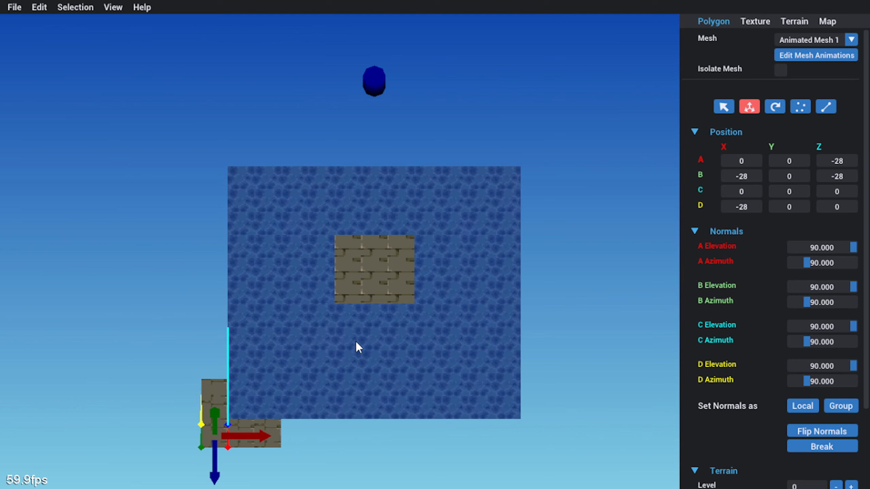
Step: Examine the map from several angles and review its terrain view, map lighting settings and texture settings
middle_click_drag(355, 340, 331, 311)
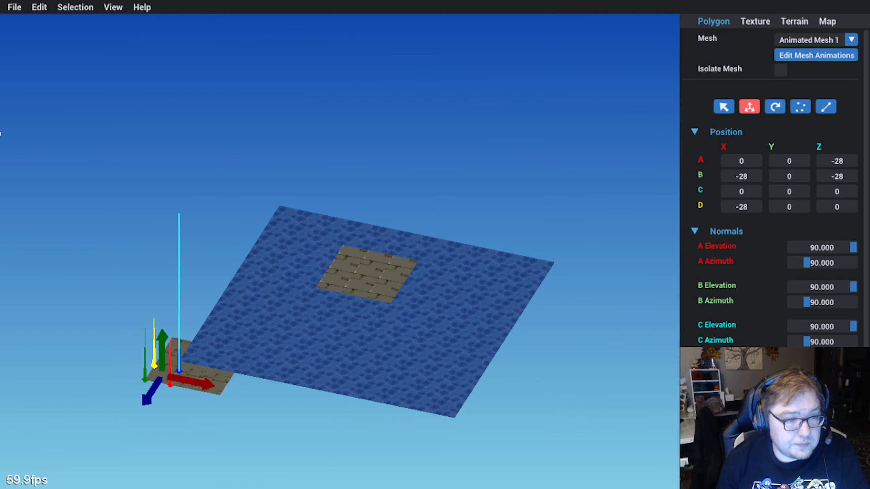
middle_click_drag(400, 274, 301, 303)
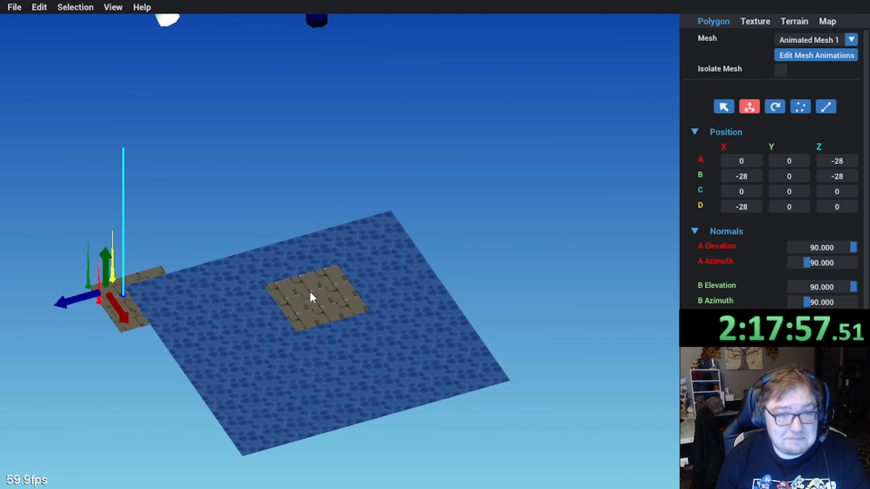
middle_click_drag(333, 198, 306, 303)
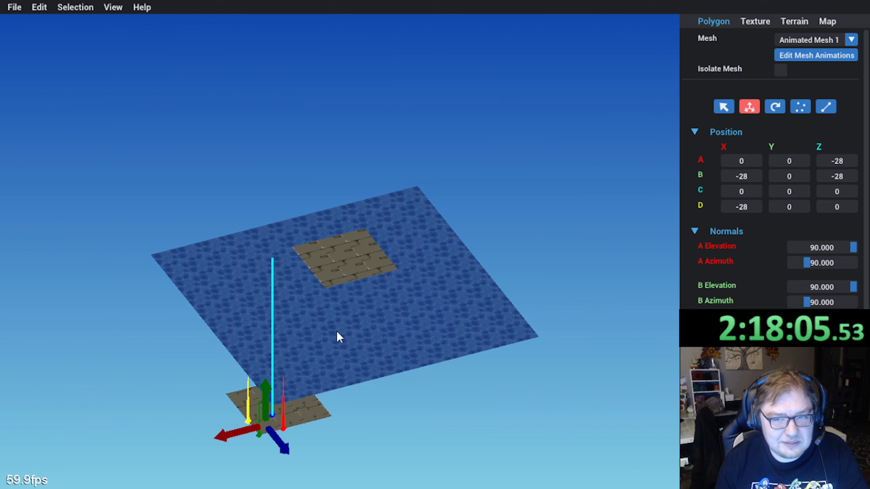
left_click(794, 21)
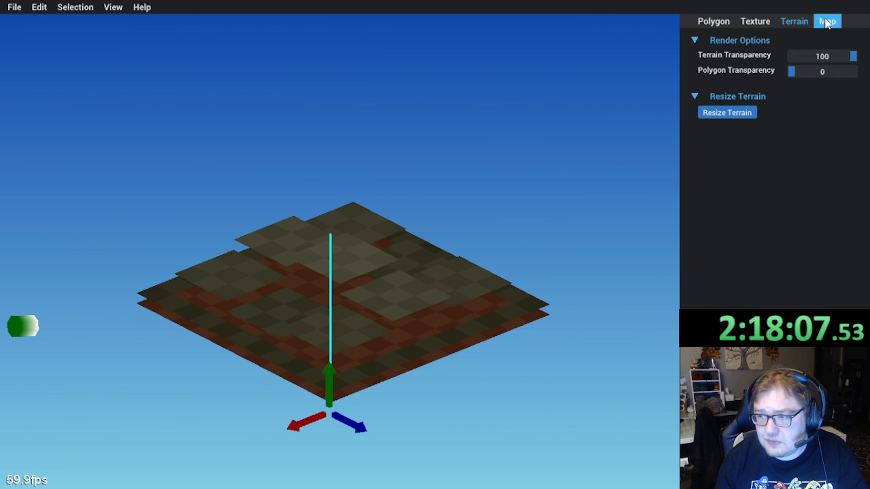
left_click(827, 22)
right_click_drag(559, 193, 524, 230)
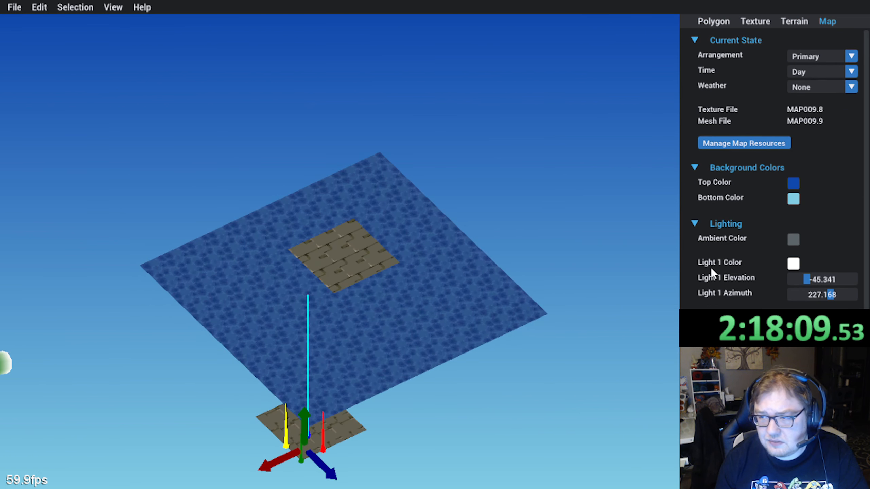
right_click_drag(668, 267, 435, 247)
middle_click_drag(321, 239, 424, 263)
right_click_drag(424, 263, 359, 273)
left_click(753, 22)
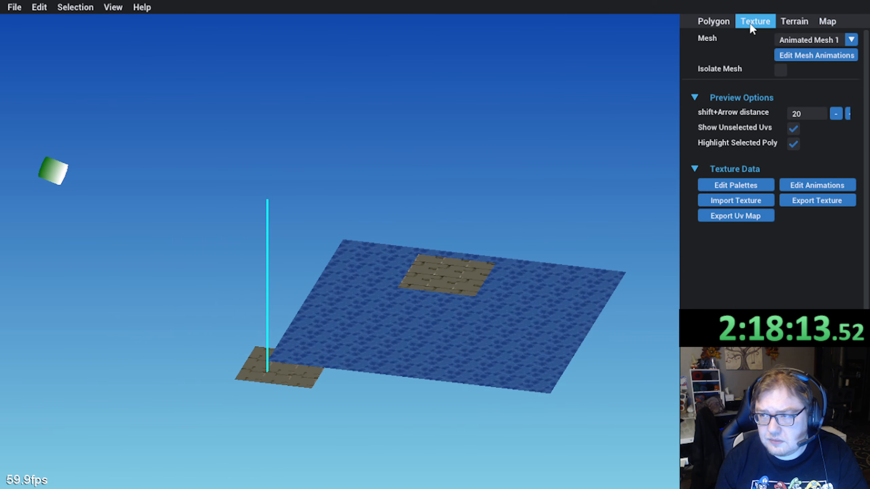
left_click(709, 21)
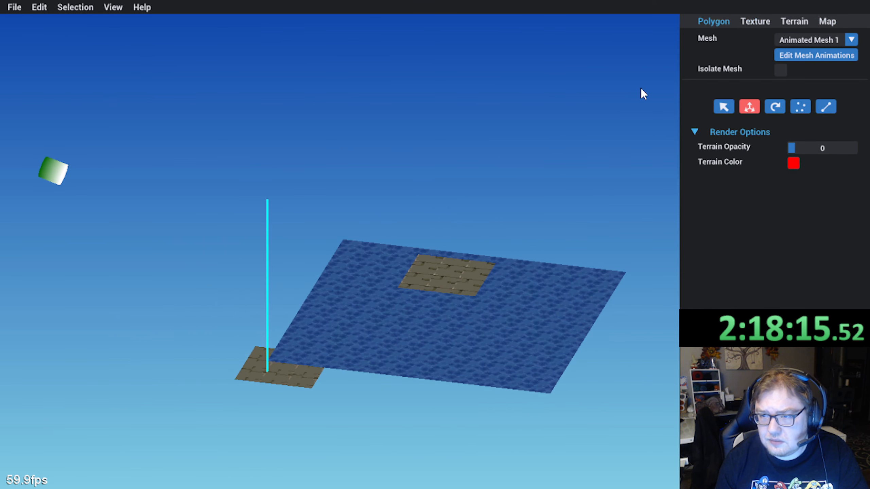
Step: Choose the Primary Mesh, select a water polygon and check the effect of its Texture is Lit option
left_click(812, 39)
left_click(803, 55)
left_click(353, 277)
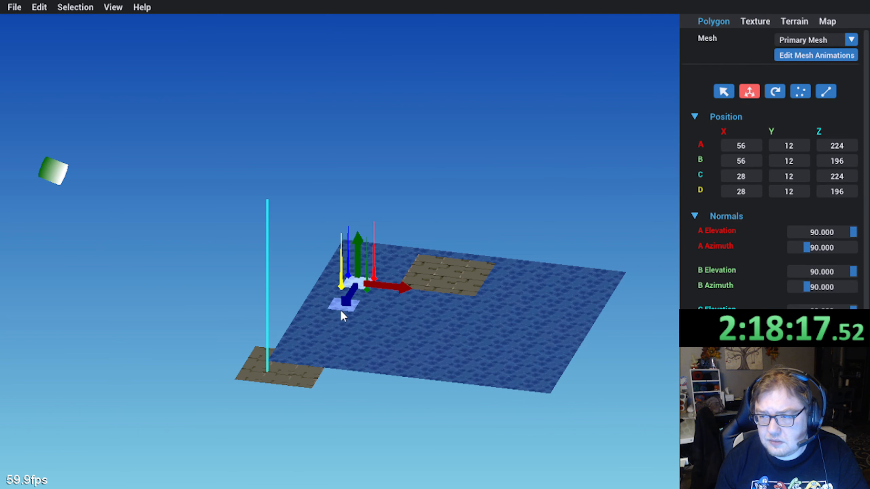
left_click(760, 25)
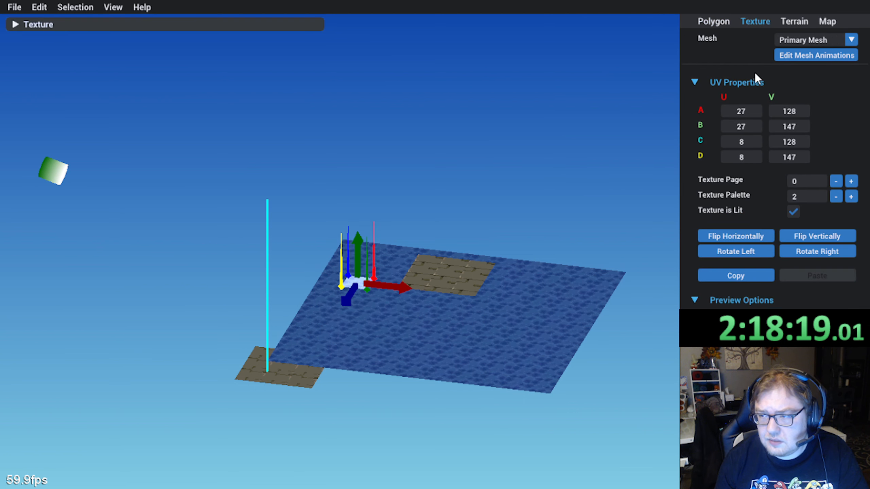
left_click(795, 211)
left_click(795, 211)
middle_click_drag(479, 255, 469, 291)
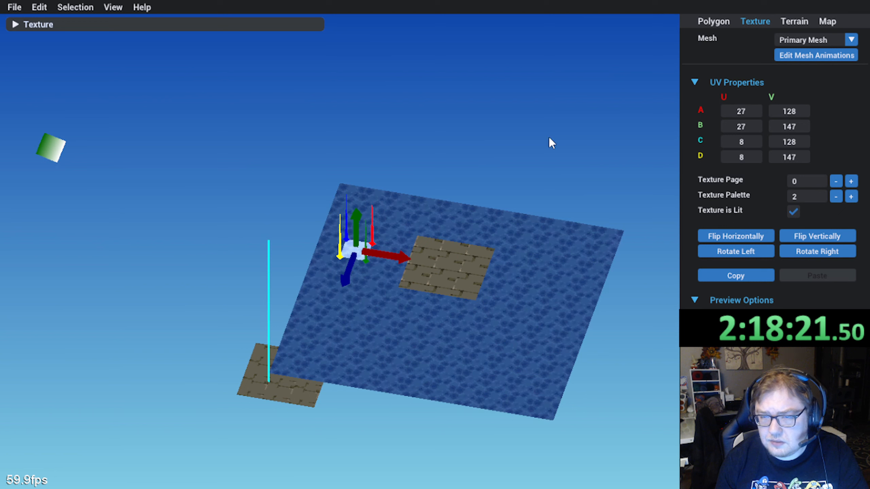
Step: Set Light 1 Elevation to -52.887 and lower the second light's elevation in the map lighting settings
left_click(826, 22)
left_click(807, 278)
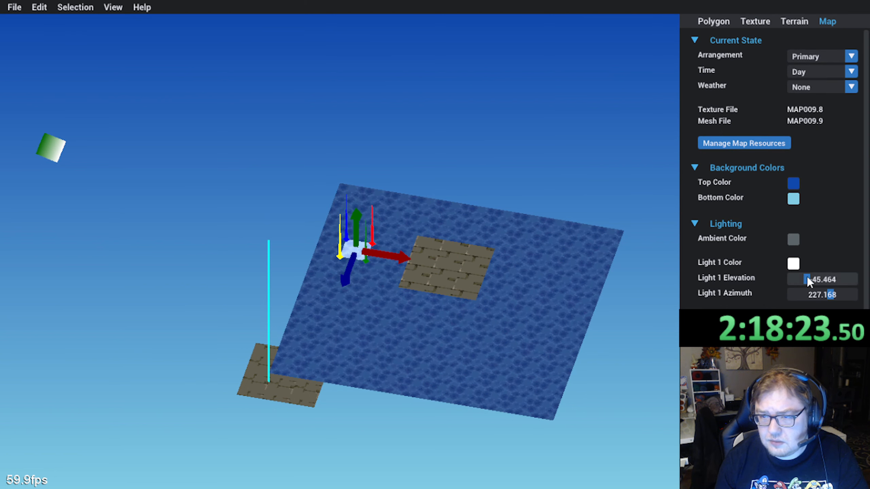
mouse_move(807, 278)
left_mouse_down()
mouse_move(819, 278)
mouse_move(804, 279)
left_mouse_up()
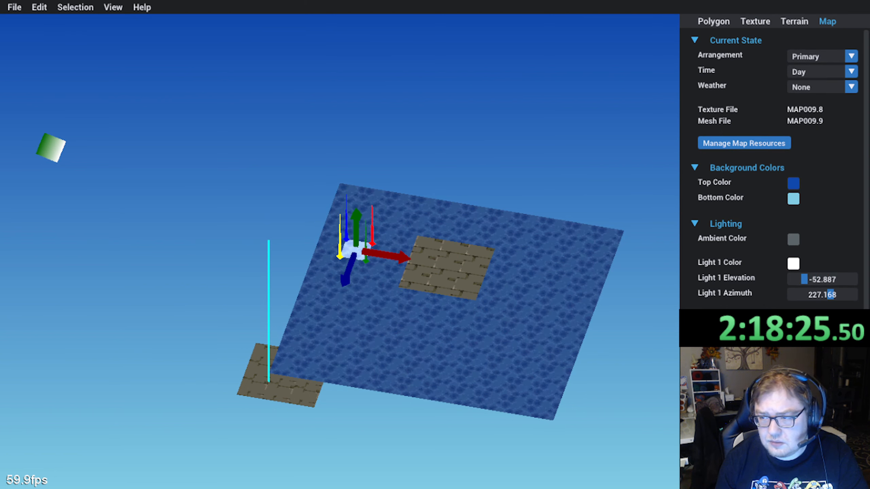
mouse_move(808, 334)
left_mouse_down()
mouse_move(819, 334)
mouse_move(797, 333)
left_mouse_up()
right_click_drag(601, 330, 469, 280)
scroll(507, 298, "down", 6)
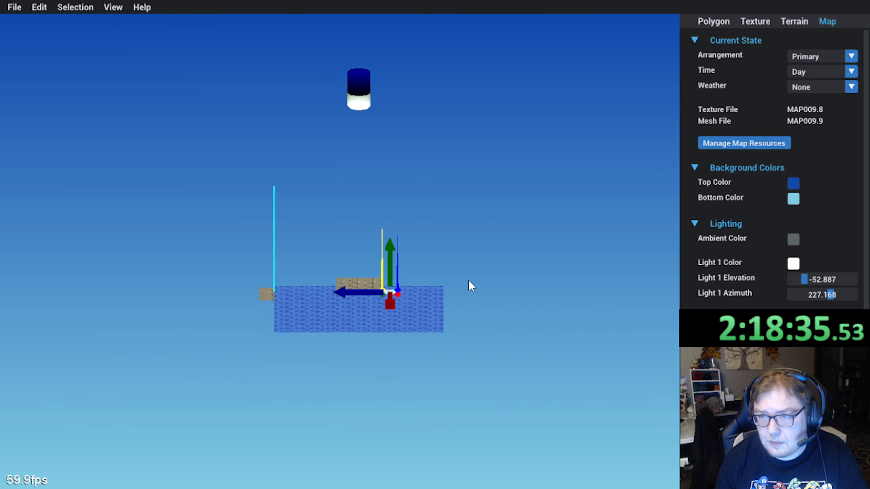
Step: Clear the water polygon selection, check the lighting from several angles and save the map
middle_click_drag(410, 242, 342, 291)
right_click_drag(342, 291, 478, 301)
left_click(479, 302)
scroll(454, 319, "up", 7)
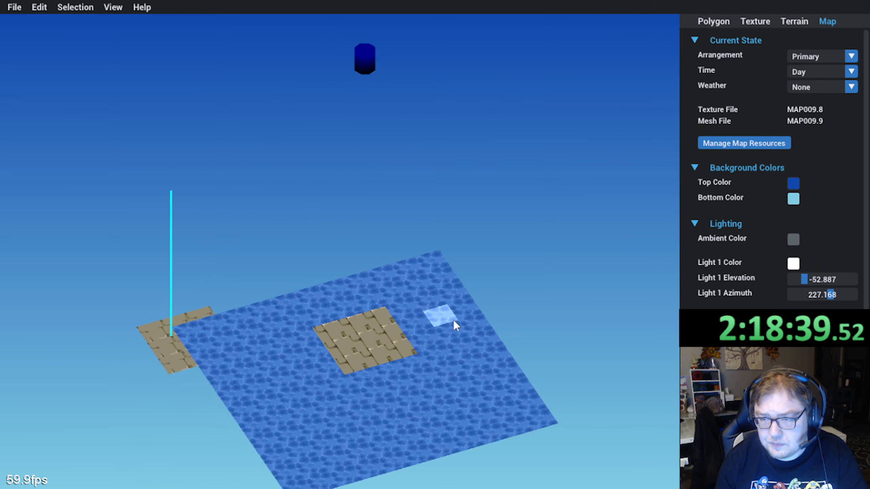
middle_click_drag(453, 320, 388, 220)
right_click_drag(388, 219, 414, 254)
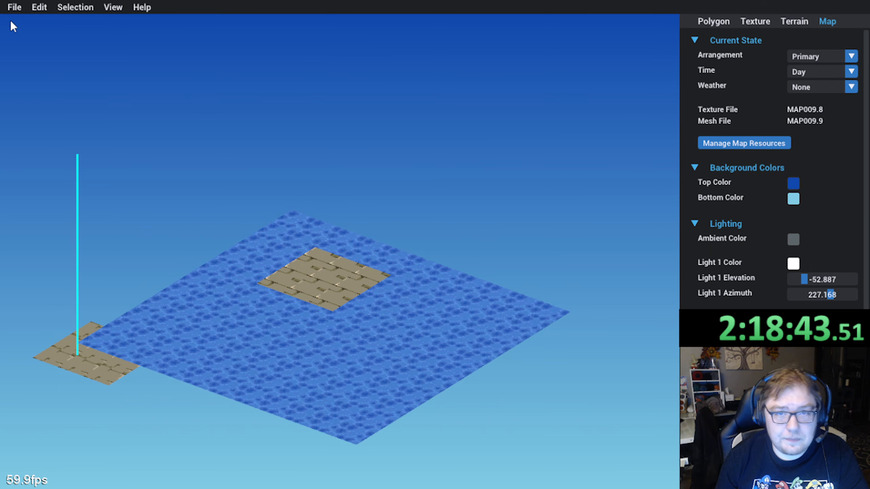
left_click(15, 7)
left_click(14, 53)
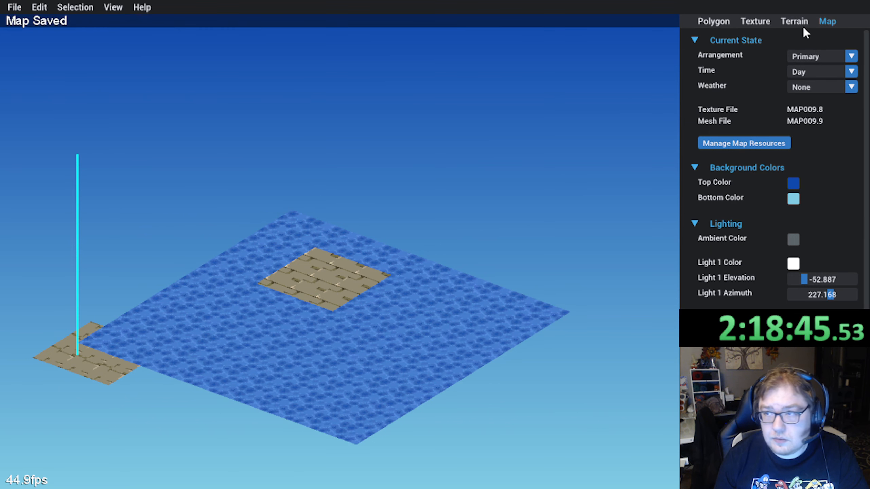
Step: Start the mesh animation playback in the mesh animation settings and close them
left_click(713, 22)
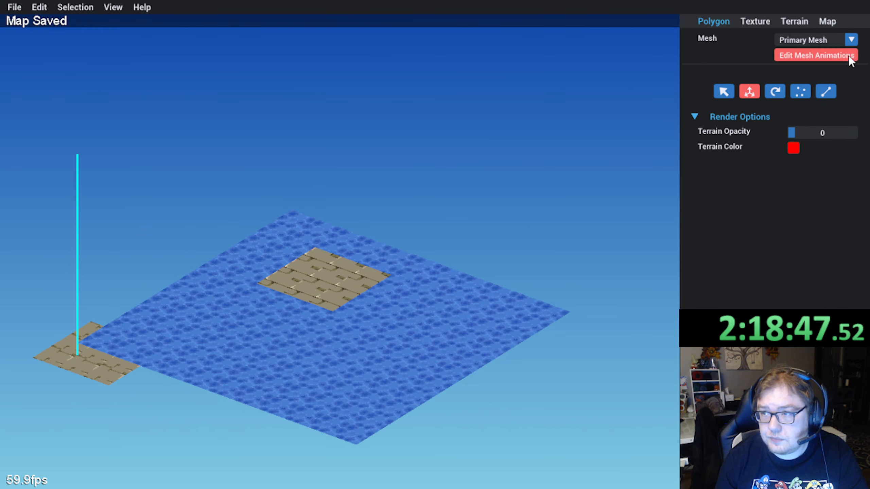
left_click(817, 55)
left_click(561, 358)
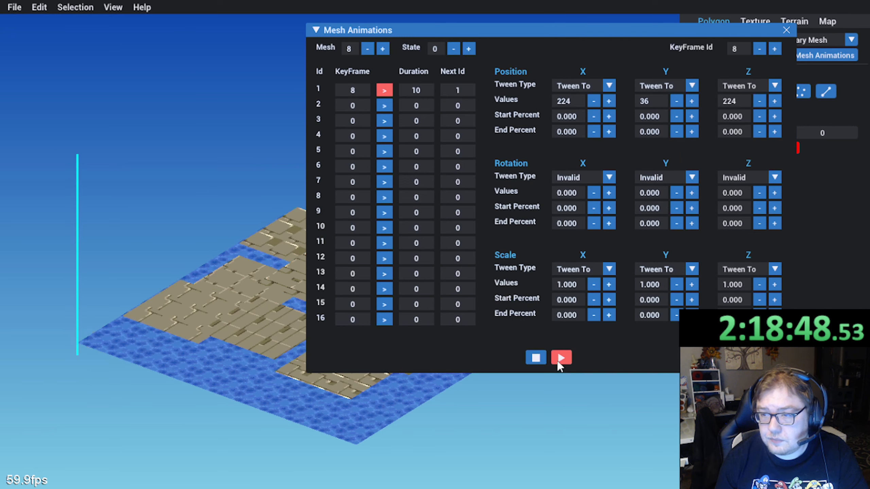
left_click(786, 30)
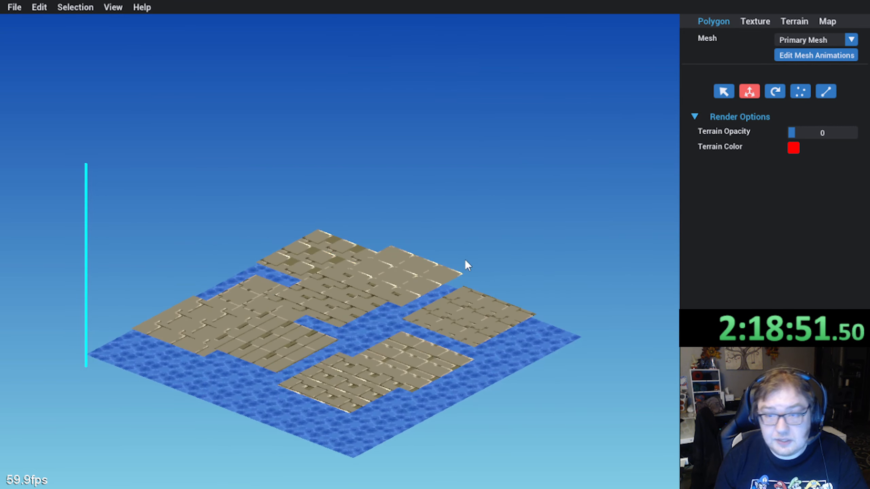
Step: Examine the layout of the animated stone platforms over the water from several angles
middle_click_drag(465, 260, 457, 242)
right_click_drag(457, 241, 455, 241)
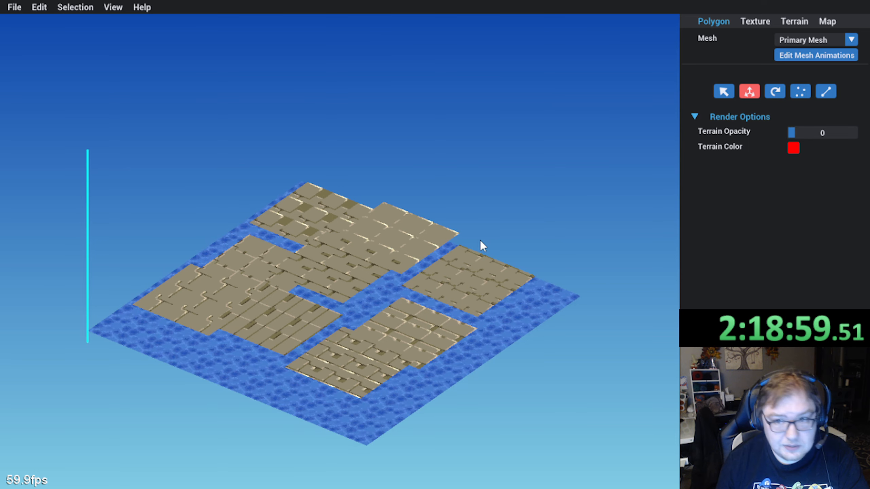
middle_click_drag(480, 240, 209, 304)
middle_click_drag(379, 397, 287, 390)
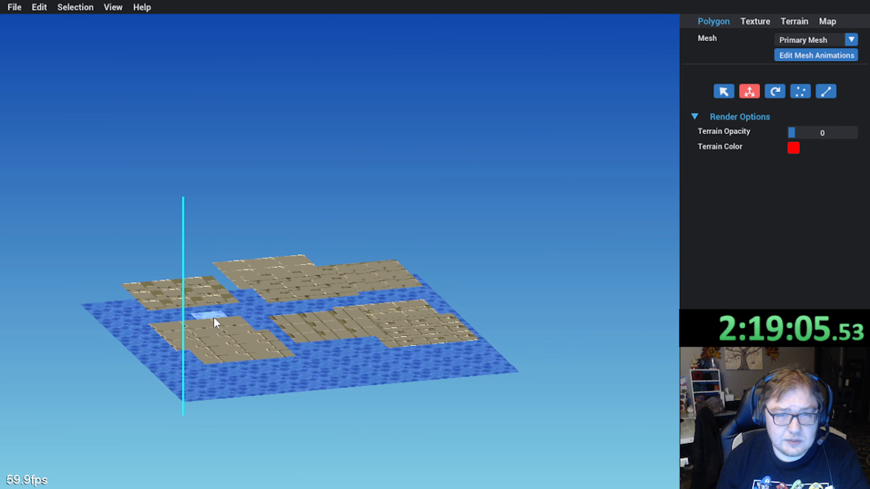
middle_click_drag(236, 312, 267, 347)
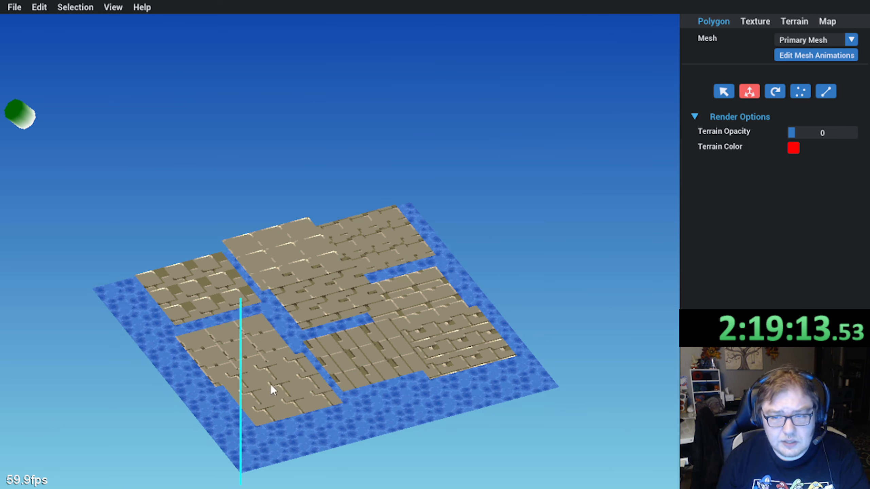
middle_click_drag(457, 256, 281, 312)
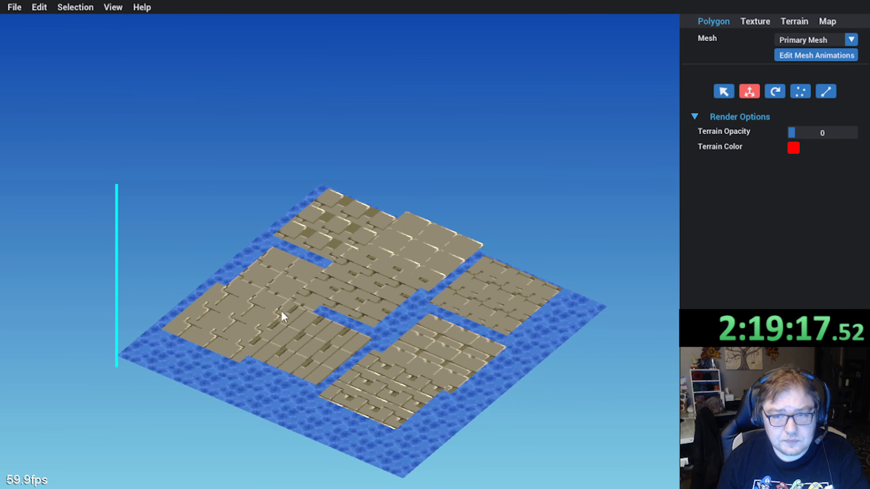
Step: Select water polygons near the map's origin corner one after another and review their terrain coordinates
left_click(204, 365)
middle_click_drag(136, 306, 256, 306)
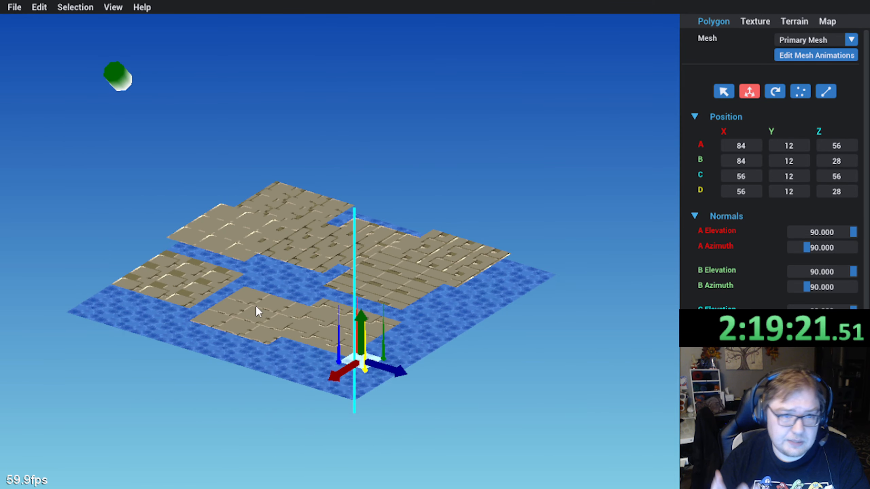
middle_click_drag(450, 272, 412, 279)
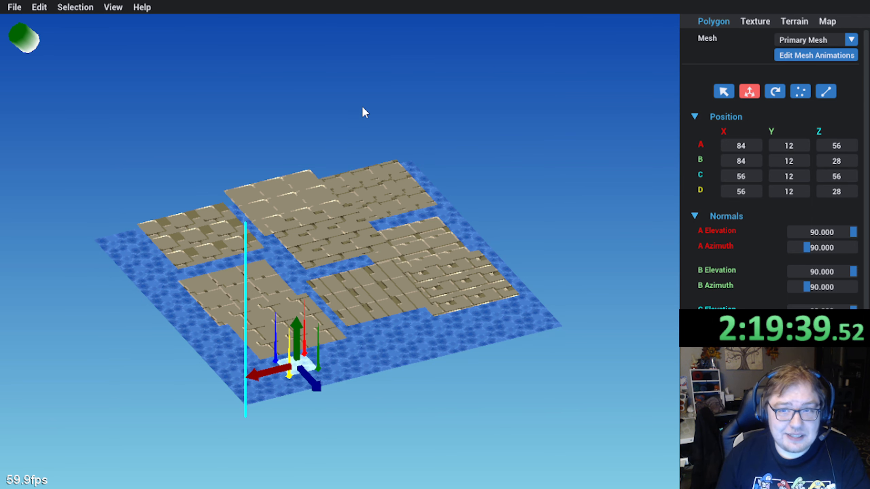
middle_click_drag(320, 242, 288, 296)
scroll(317, 255, "up", 3)
middle_click_drag(288, 296, 304, 316)
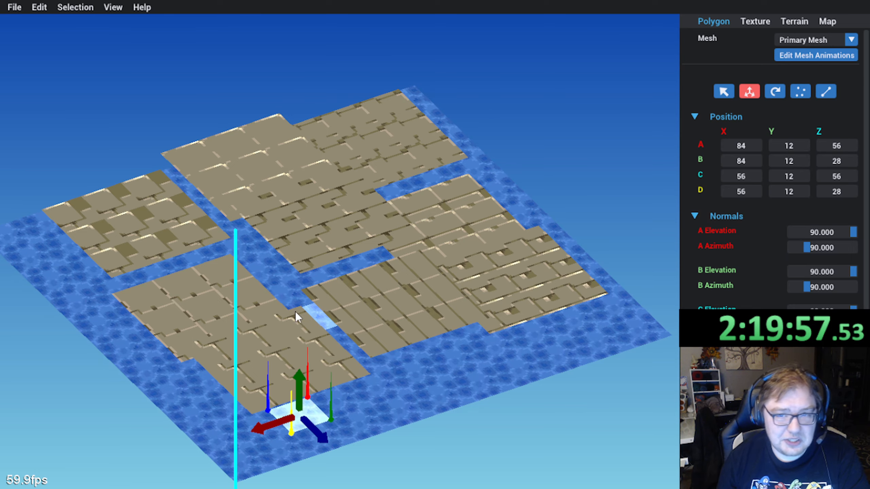
mouse_move(312, 304)
middle_mouse_down()
mouse_move(326, 295)
mouse_move(347, 331)
mouse_move(334, 310)
mouse_move(400, 310)
mouse_move(318, 313)
middle_mouse_up()
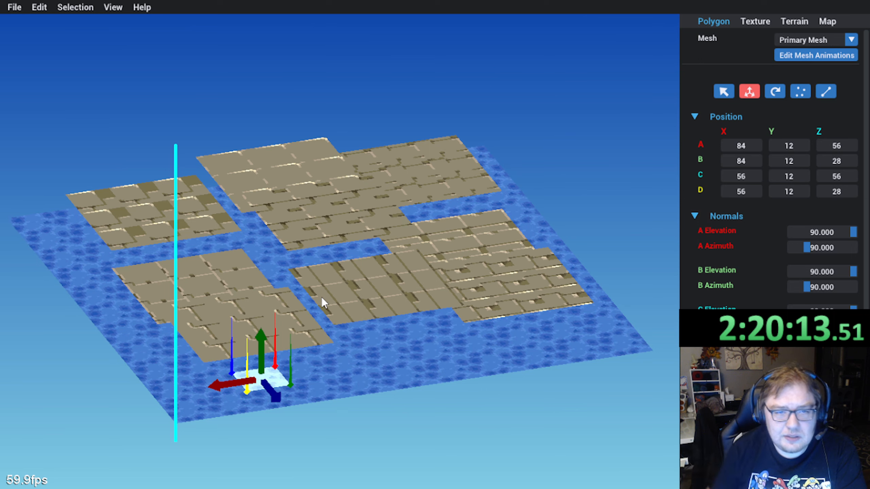
right_click_drag(356, 232, 339, 235)
scroll(719, 294, "down", 6)
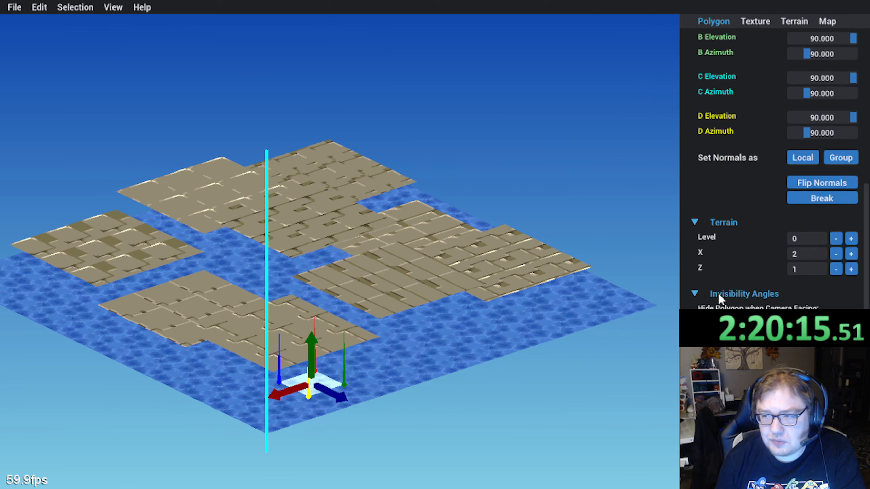
right_click_drag(327, 301, 265, 412)
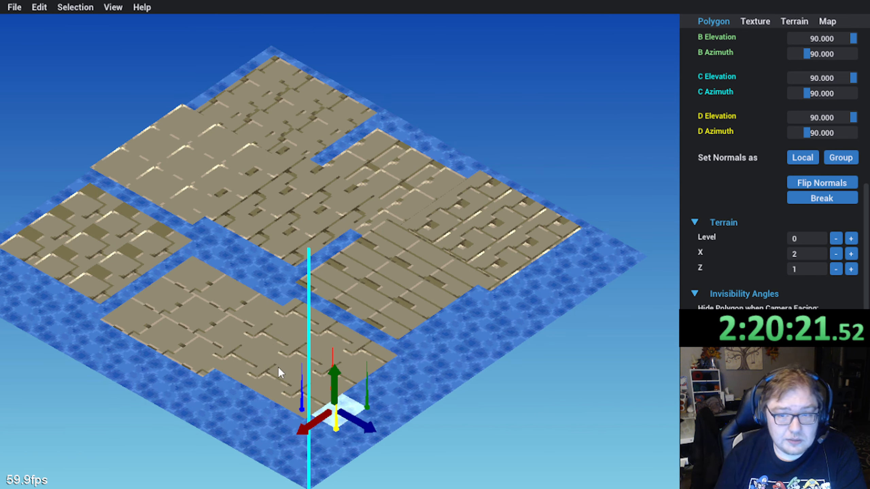
left_click(310, 456)
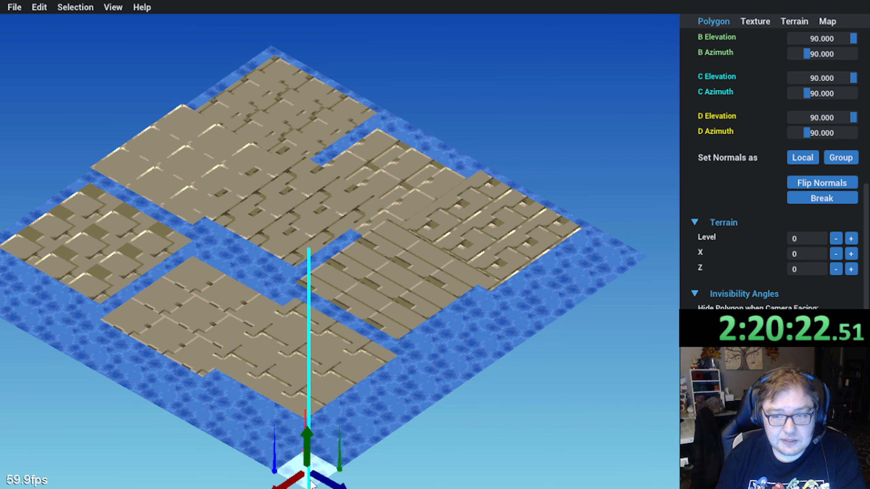
left_click(328, 430)
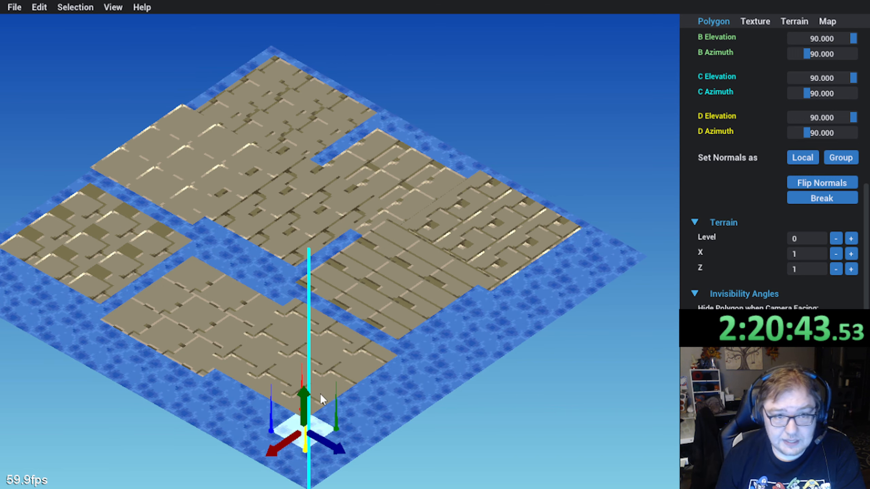
Step: Select a stone polygon on the central platform and examine its terrain coordinates and the surrounding platforms
middle_click_drag(353, 386, 292, 326)
scroll(292, 326, "up", 3)
scroll(330, 322, "down", 5)
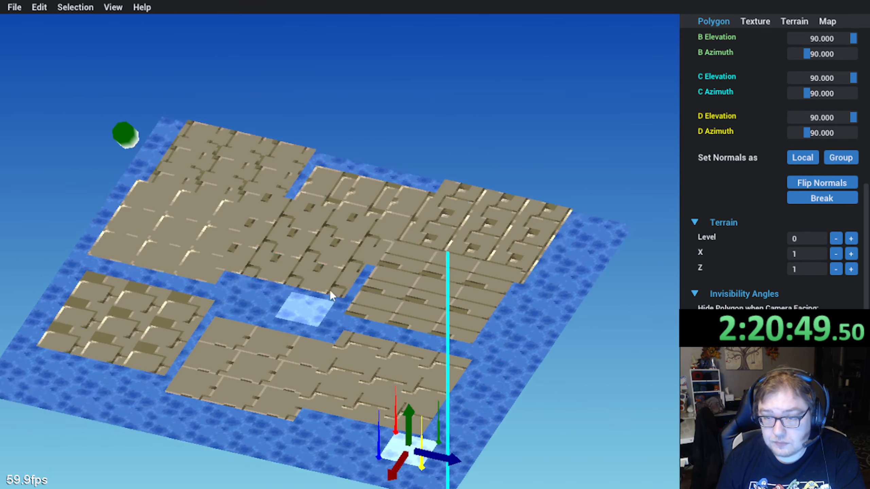
left_click(297, 241)
middle_click_drag(406, 278, 345, 278)
scroll(345, 279, "up", 3)
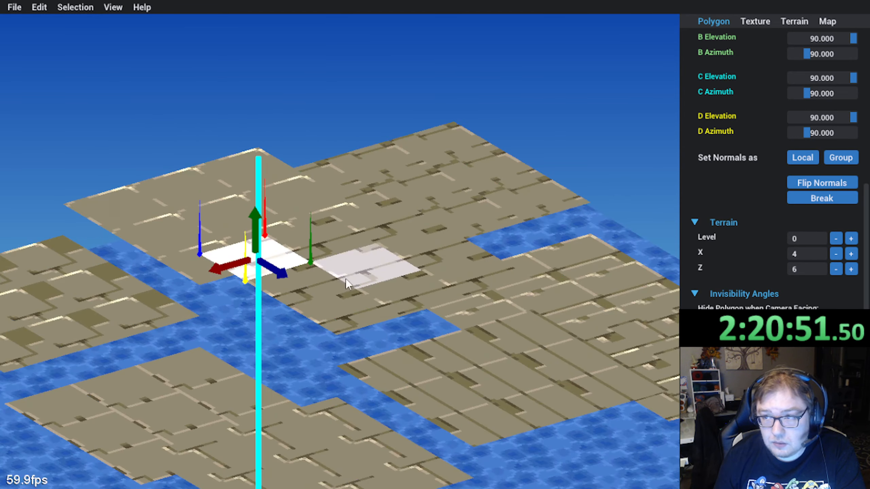
scroll(623, 121, "up", 3)
scroll(396, 199, "down", 4)
scroll(396, 202, "down", 3)
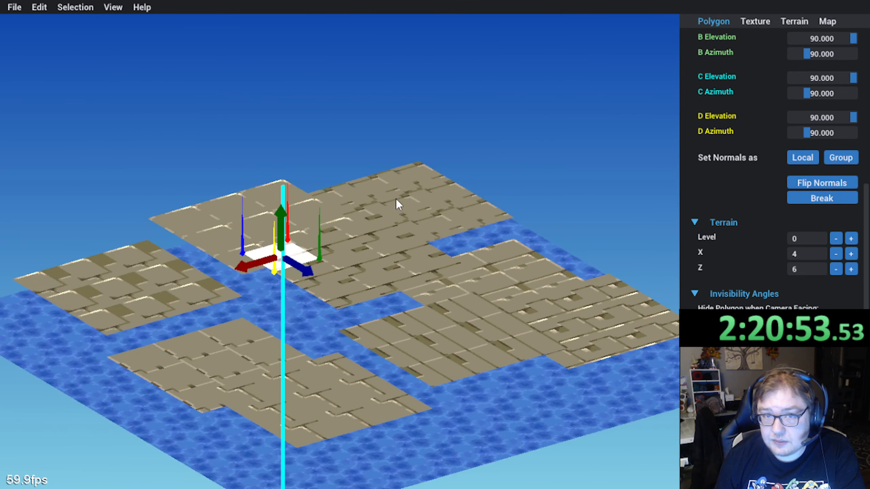
middle_click_drag(397, 202, 388, 220)
scroll(647, 144, "up", 3)
scroll(651, 130, "down", 3)
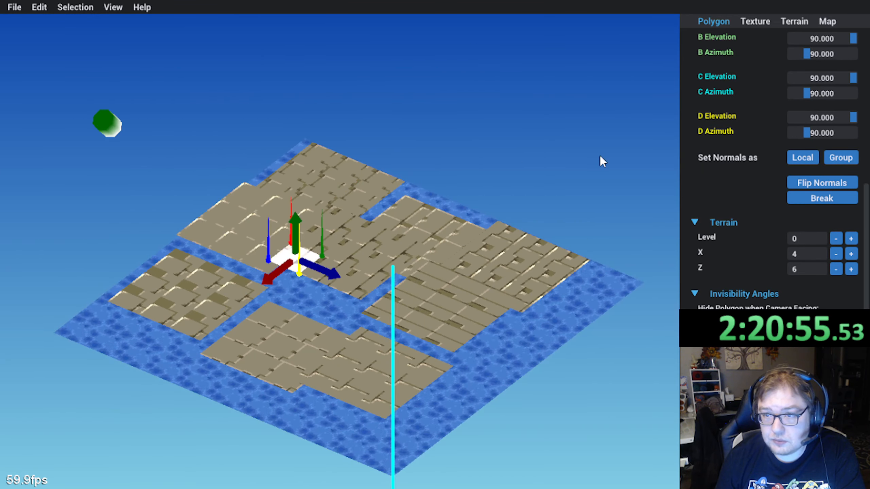
Step: Move the selected stone polygon off the central platform along X so it spans X 84 to 112
scroll(709, 151, "up", 5)
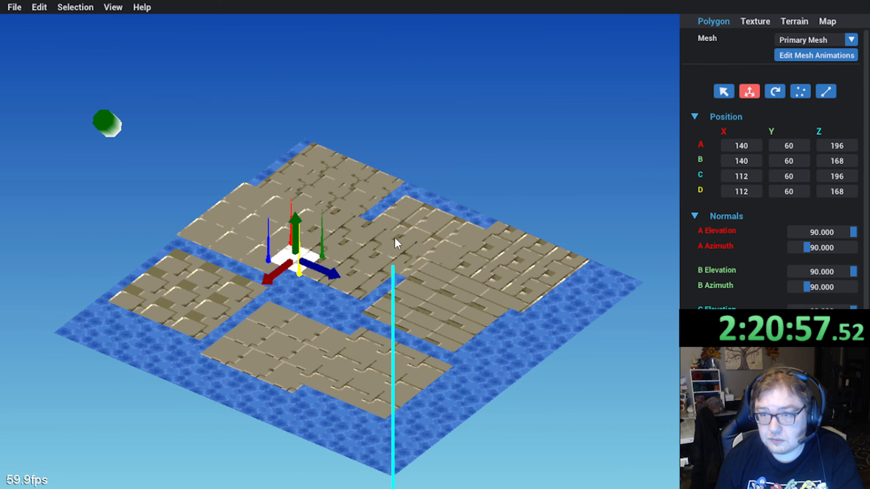
middle_click_drag(300, 269, 293, 290)
scroll(318, 295, "up", 3)
middle_click_drag(390, 250, 330, 272)
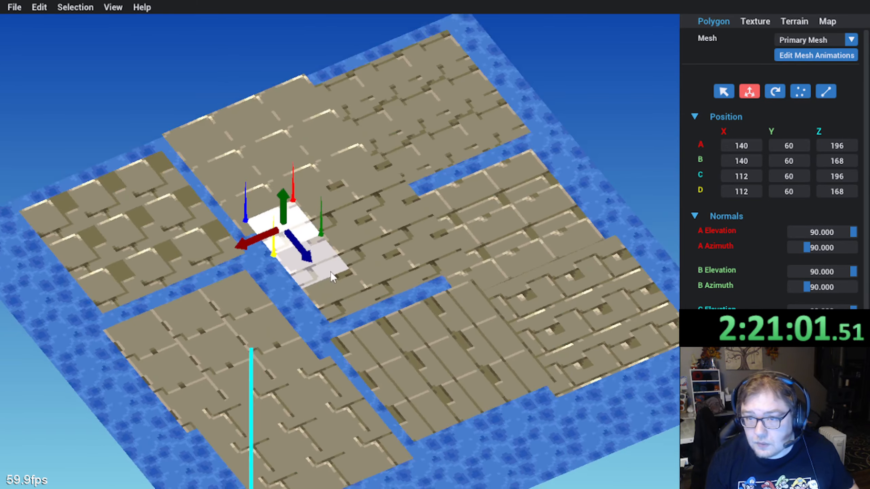
left_click_drag(247, 244, 211, 254)
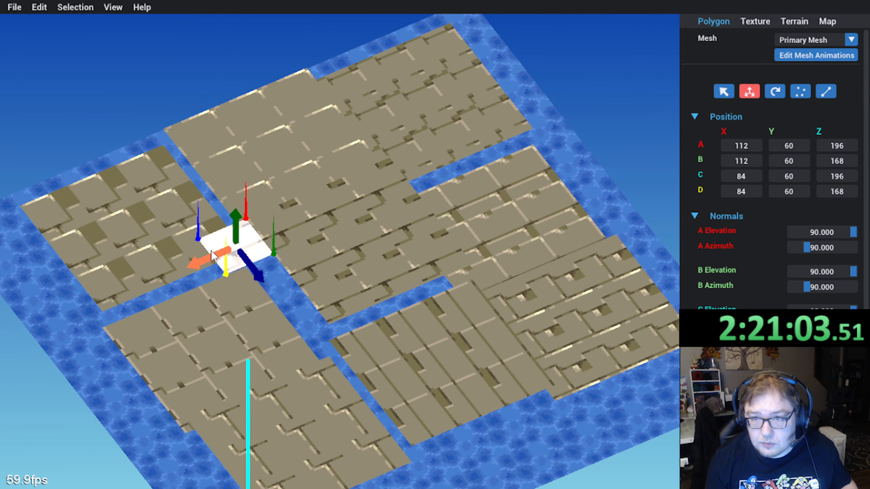
Step: Rotate the polygon around its red corner A into a vertical wall at X 112, spanning Y 32 to 60
left_click(775, 91)
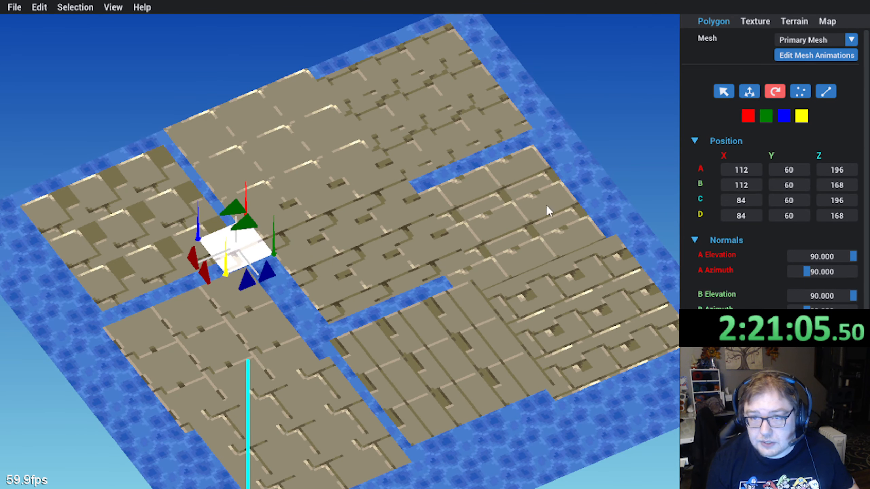
left_click(748, 118)
middle_click_drag(313, 233, 274, 198)
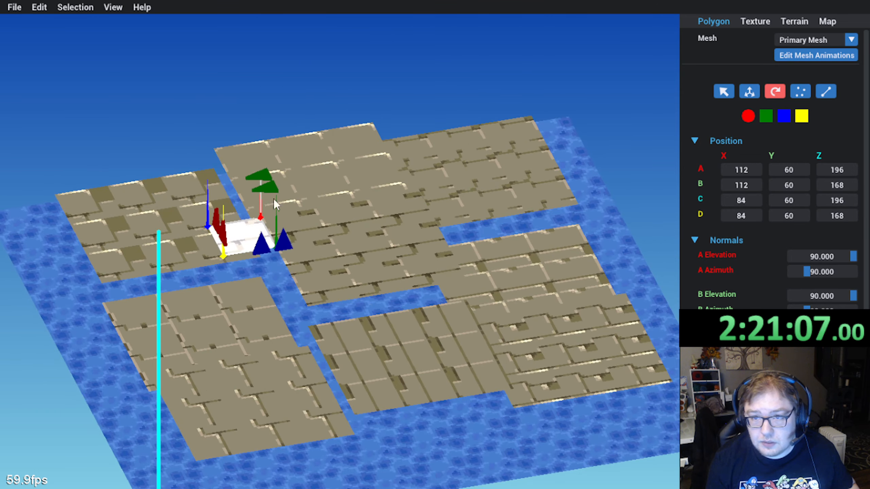
left_click(276, 250)
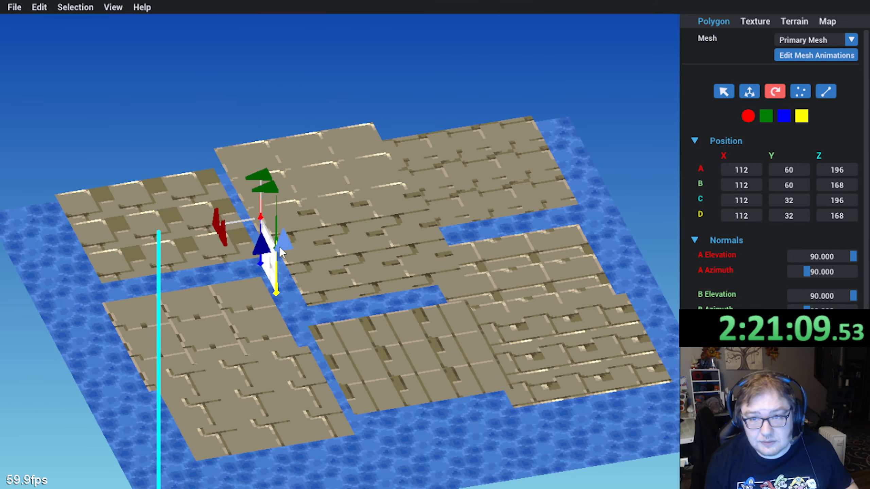
middle_click_drag(281, 253, 291, 301)
scroll(316, 274, "up", 3)
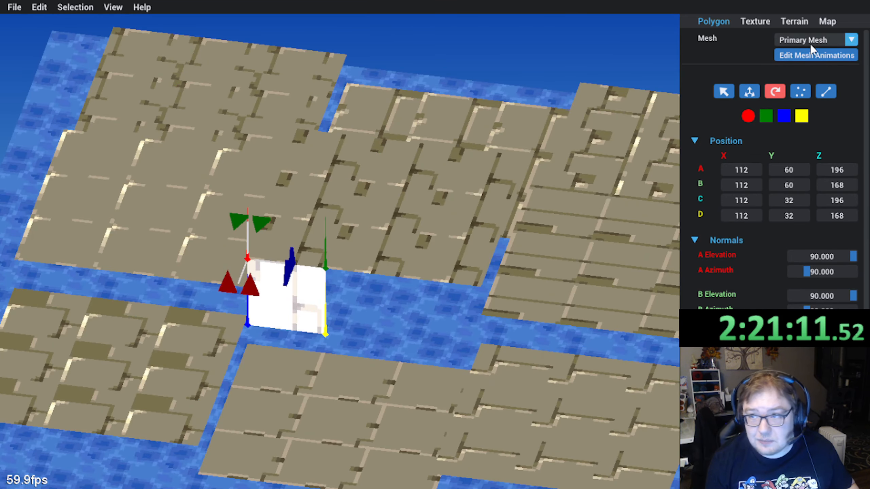
Step: Raise the wall polygon's lower edge to Y 48
left_click(741, 90)
scroll(387, 226, "up", 3)
mouse_move(387, 226)
middle_mouse_down()
mouse_move(347, 237)
mouse_move(393, 238)
middle_mouse_up()
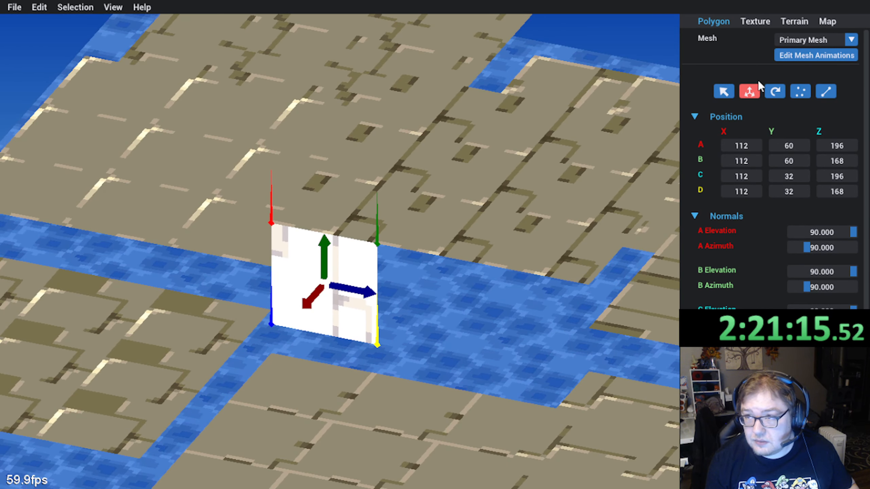
left_click(826, 91)
middle_click_drag(397, 279, 382, 284)
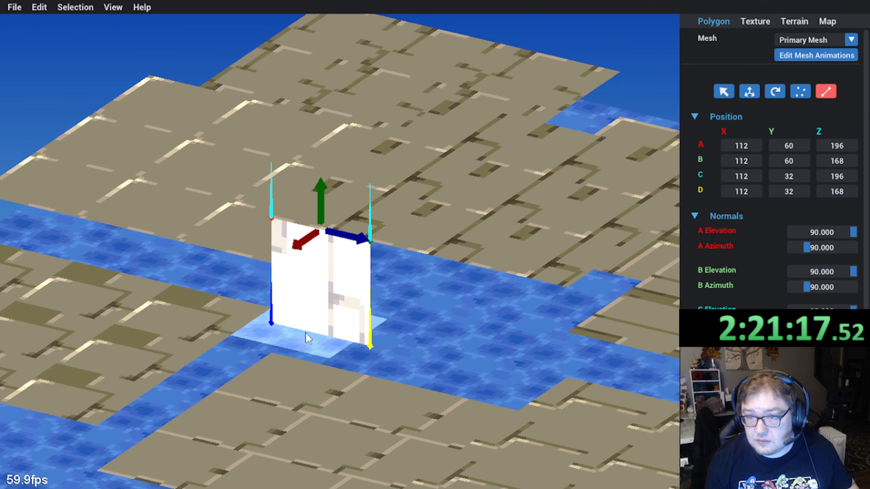
left_click(318, 331)
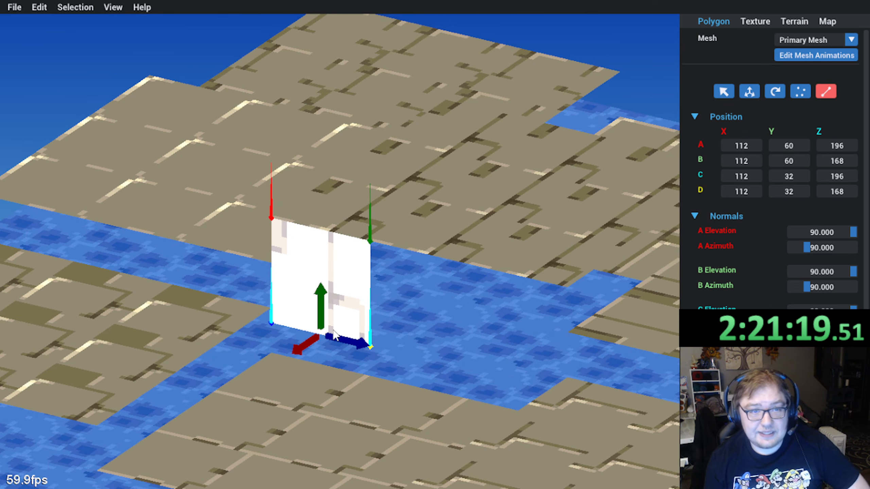
middle_click_drag(328, 312, 329, 283)
left_click_drag(323, 295, 326, 259)
middle_click_drag(394, 324, 367, 353)
right_click_drag(206, 297, 275, 297)
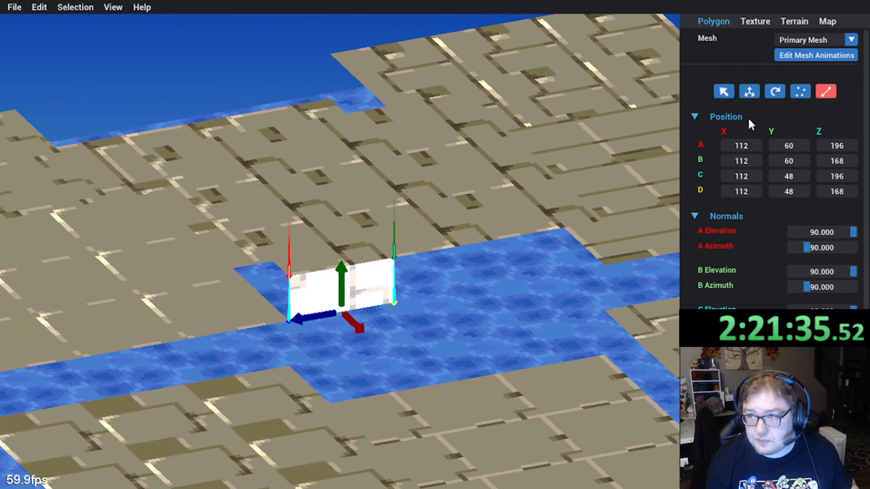
Step: Return to moving whole polygons and reselect the shortened wall at the central platform's edge
right_click_drag(335, 226, 286, 206)
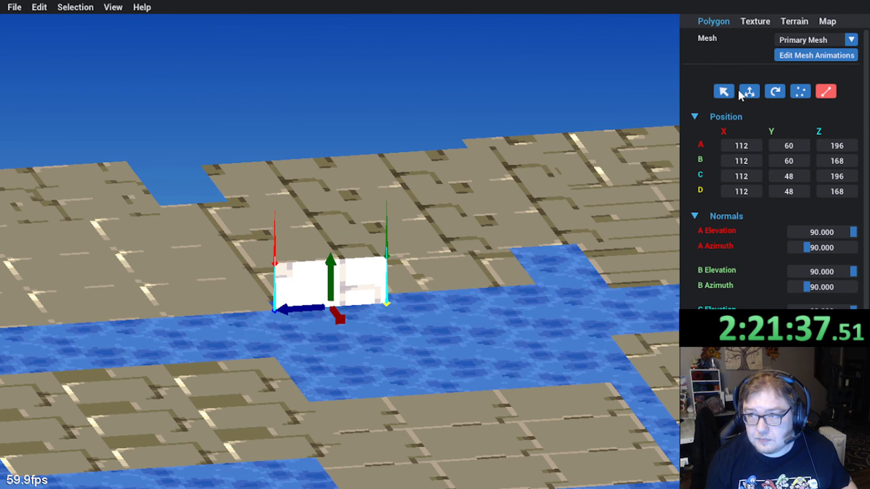
left_click(747, 93)
left_click(387, 137)
right_click_drag(349, 208, 339, 296)
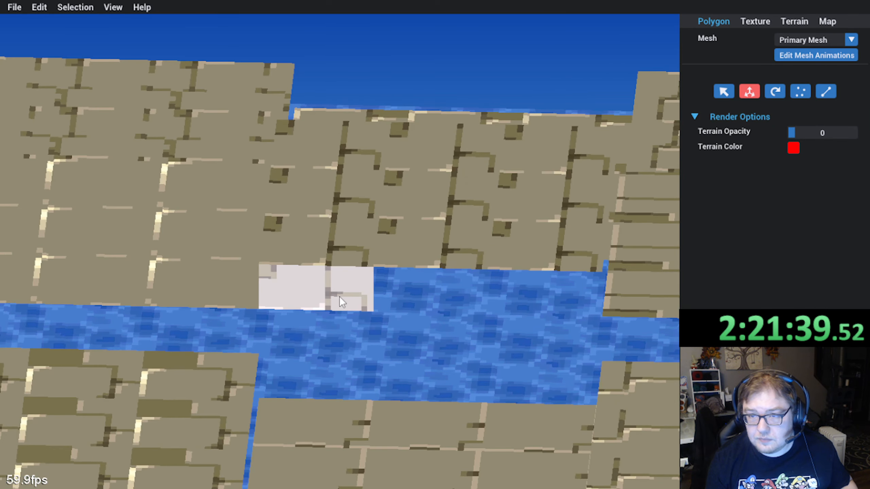
scroll(339, 296, "down", 5)
left_click(339, 296)
Step: Set the wall polygon's texture page to 1 and its texture palette to 8
left_click(755, 21)
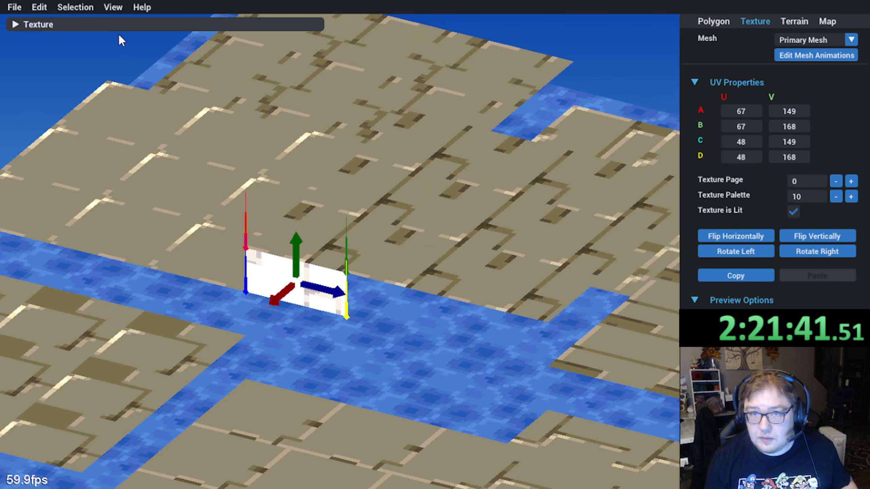
left_click(16, 25)
scroll(144, 137, "down", 2)
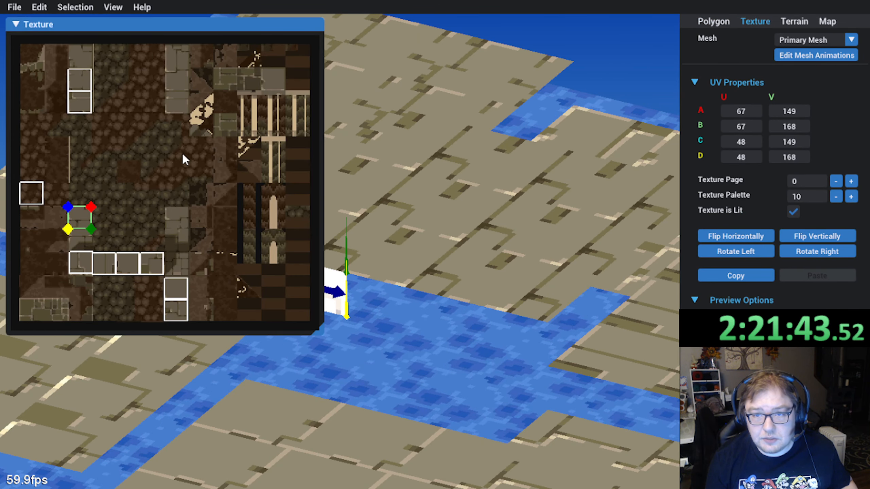
left_click(837, 181)
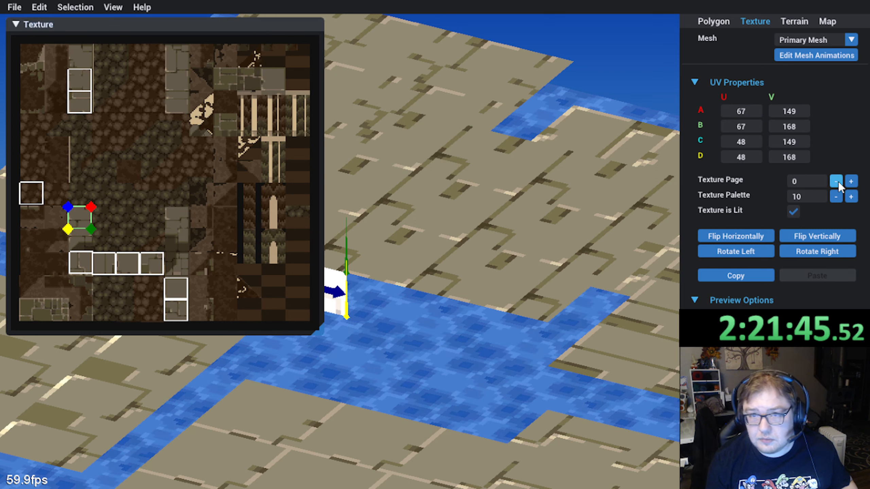
left_click(848, 181)
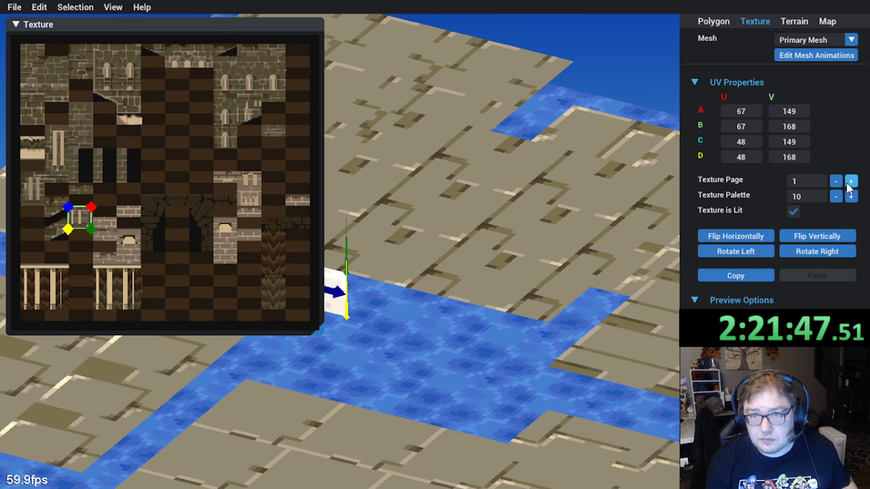
scroll(137, 199, "up", 2)
middle_click_drag(89, 195, 155, 255)
left_click(835, 197)
left_click(836, 197)
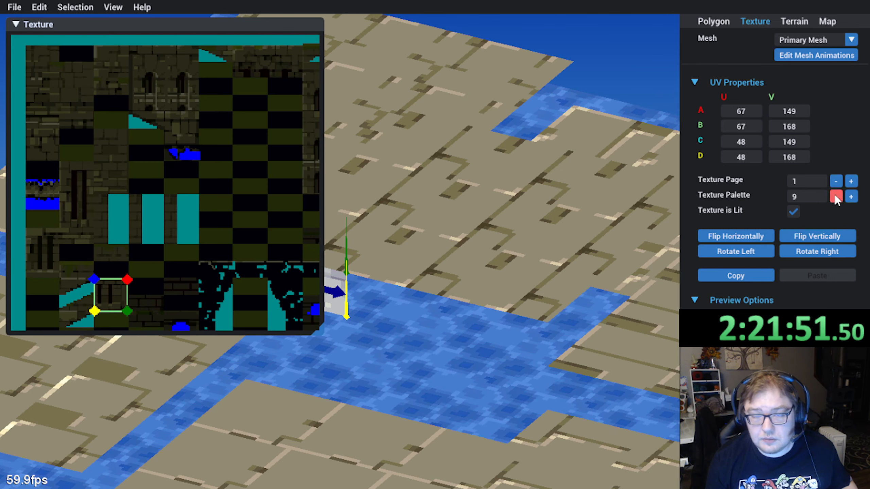
scroll(56, 267, "up", 2)
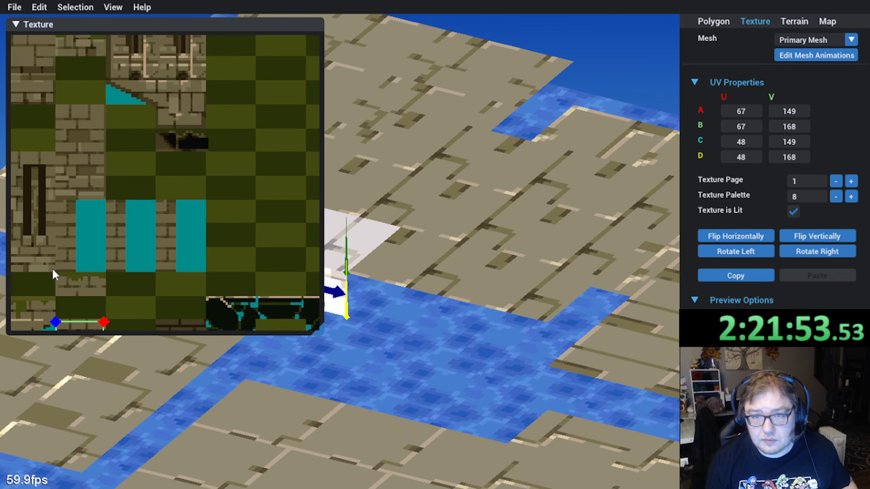
Step: Place the wall's texture area on the brick section at U 48–67, V 58–77
scroll(187, 169, "up", 1)
middle_click_drag(53, 269, 151, 194)
scroll(169, 164, "down", 1)
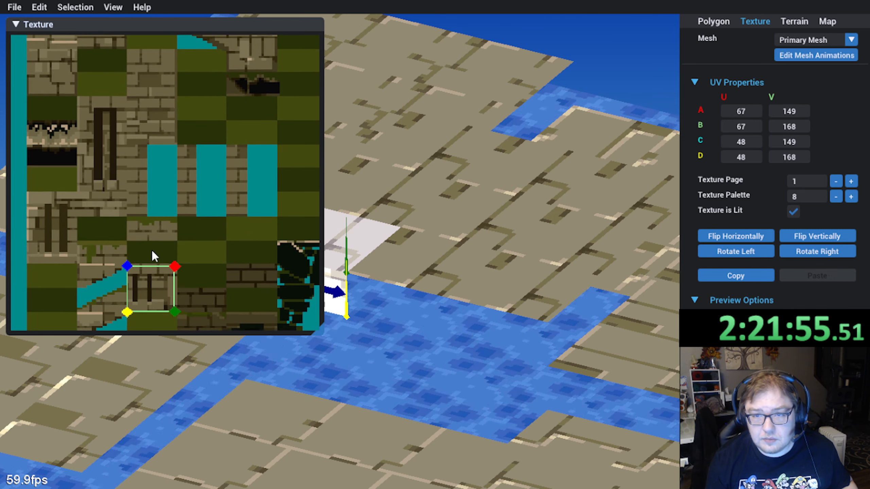
left_click_drag(155, 282, 157, 85)
scroll(161, 83, "up", 3)
middle_click_drag(161, 72, 196, 277)
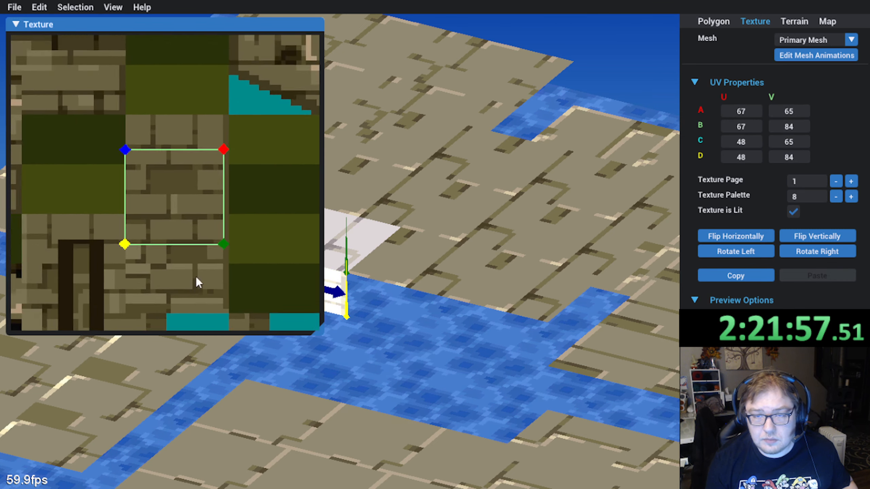
scroll(181, 250, "up", 3)
middle_click_drag(173, 232, 170, 249)
left_click_drag(173, 253, 173, 204)
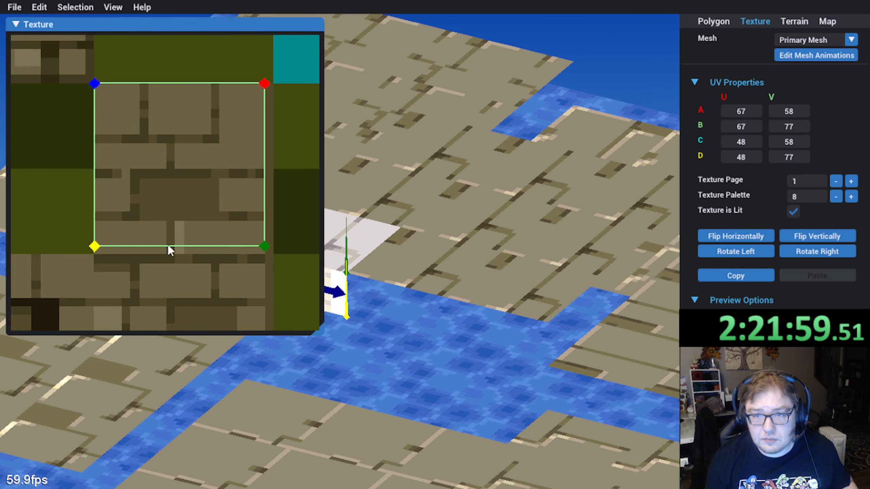
Step: Shorten the wall's texture area to V 58–67 and check the bricks with the polygon unselected
left_click_drag(95, 247, 89, 162)
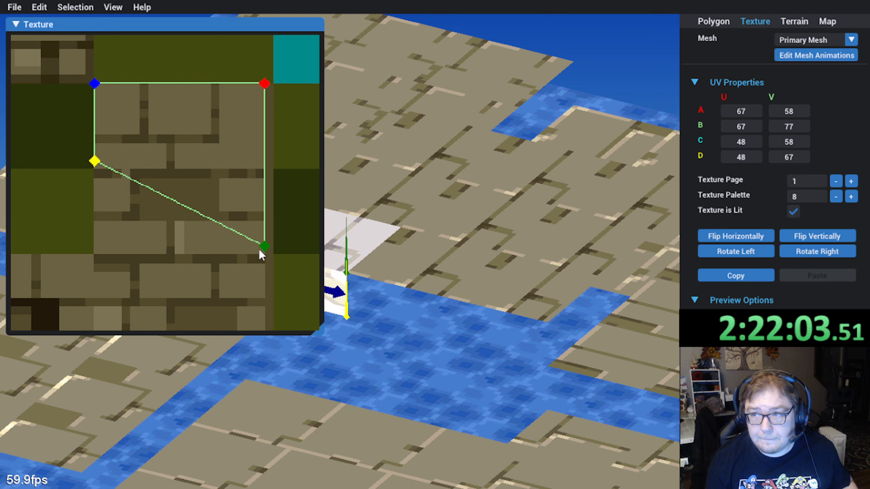
left_click_drag(262, 253, 262, 168)
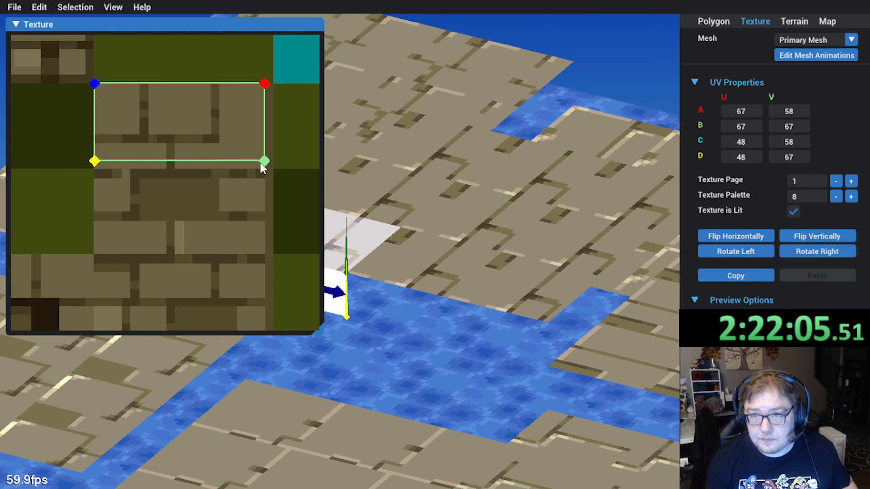
left_click(16, 24)
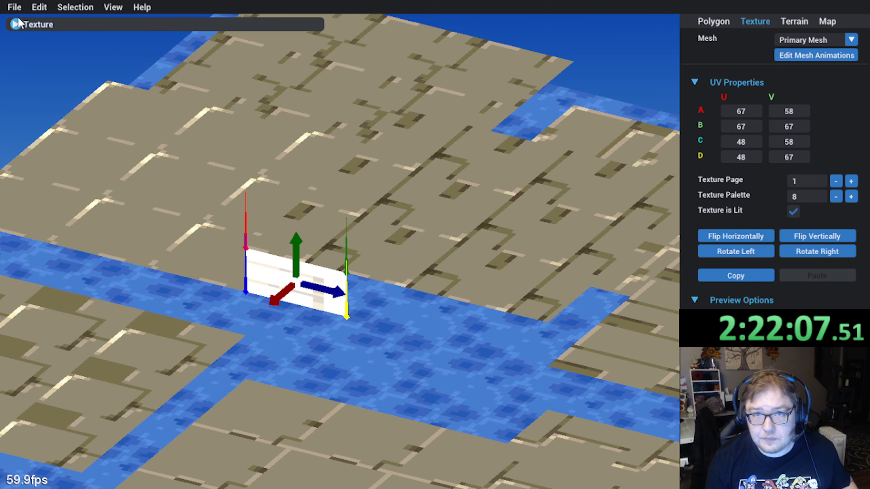
scroll(356, 165, "down", 4)
left_click(439, 102)
middle_click_drag(411, 219, 344, 290)
scroll(372, 238, "up", 5)
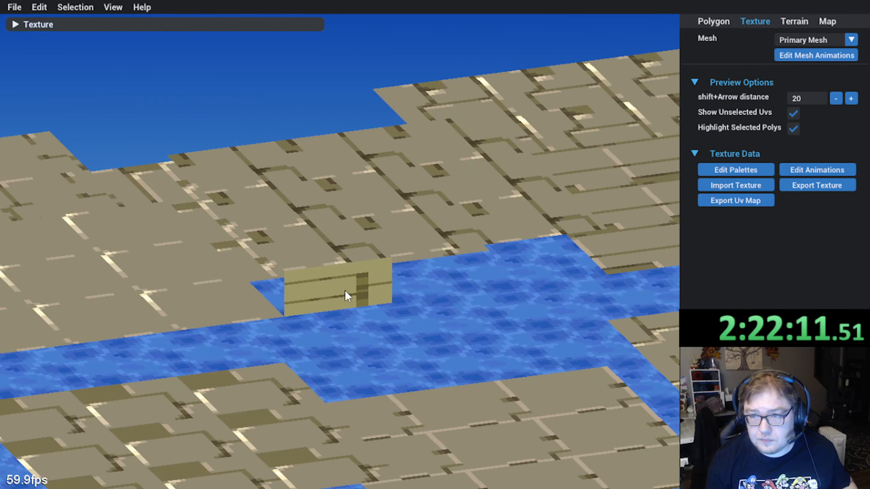
left_click(366, 305)
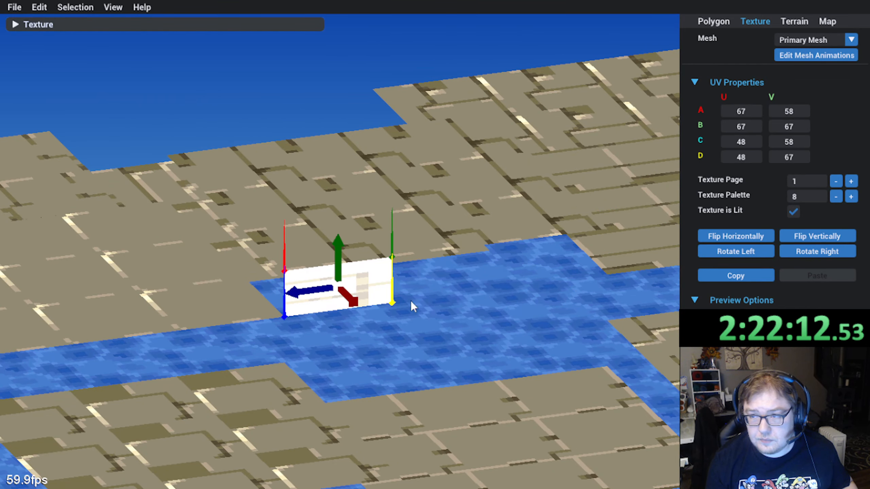
Step: Try texture palettes 9 through 14 on the wall polygon against the surrounding stone
left_click(851, 197)
left_click(302, 114)
middle_click_drag(409, 323, 329, 287)
left_click(330, 287)
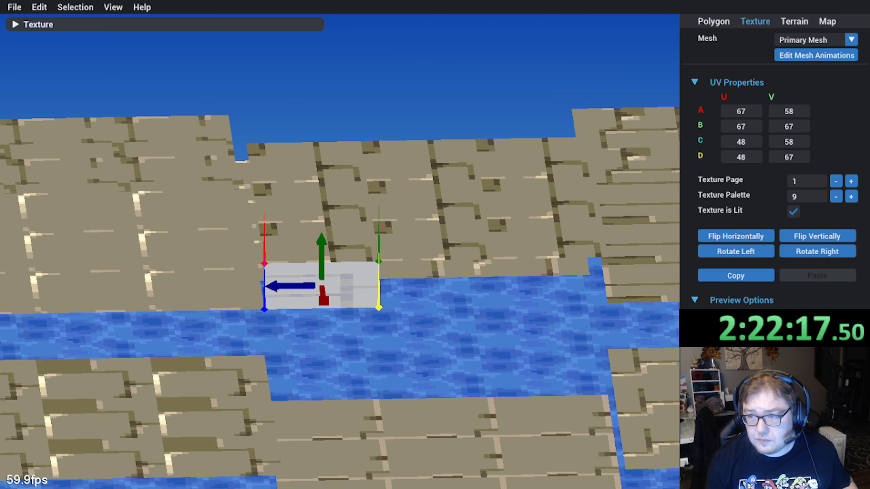
left_click(851, 196)
left_click(851, 197)
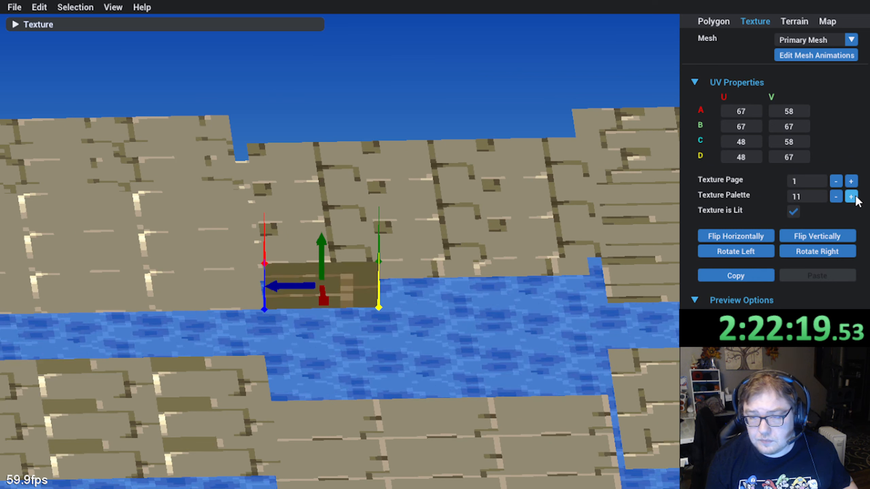
left_click(851, 196)
left_click(851, 196)
left_click(851, 196)
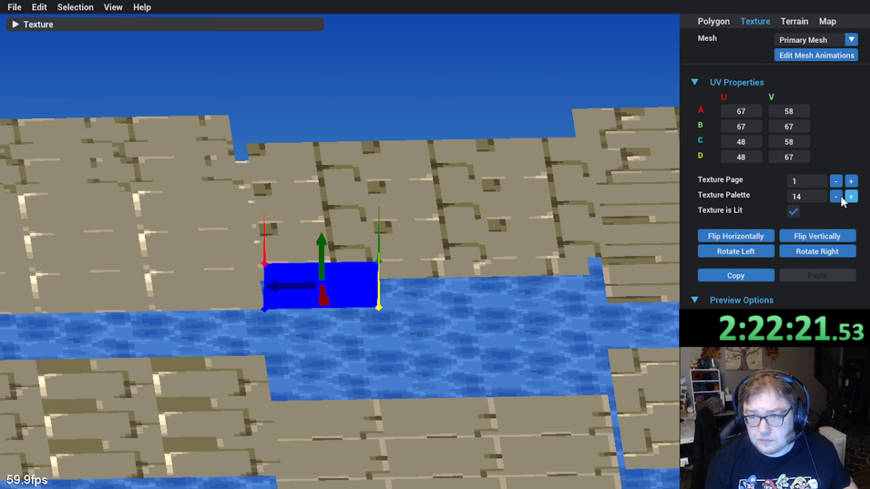
left_click(837, 197)
left_click(837, 197)
left_click(837, 197)
left_click(837, 198)
Step: Step through the lower palettes and set the wall's texture palette to 1, comparing it with the platform
middle_click_drag(534, 236, 394, 239)
left_click(834, 197)
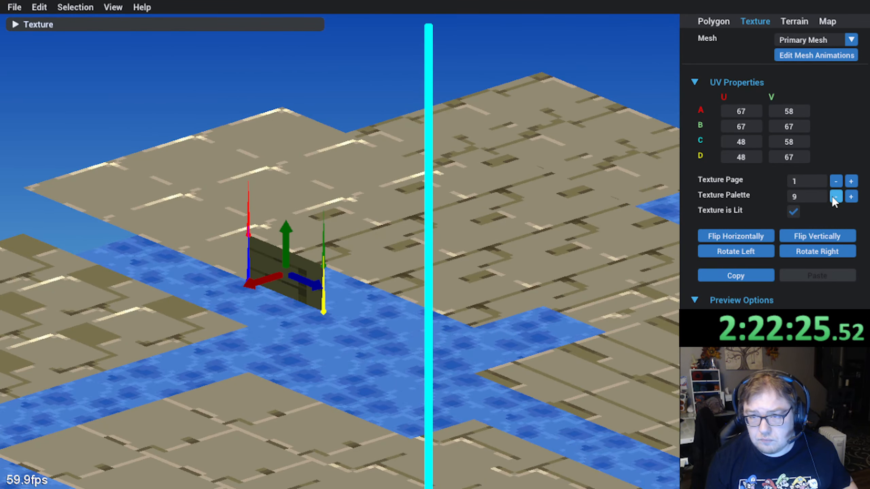
left_click(834, 197)
left_click(834, 197)
left_click(833, 198)
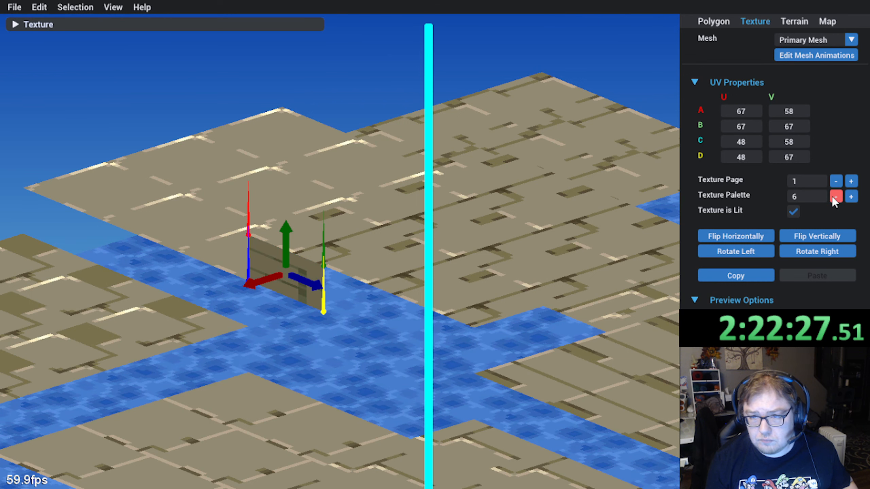
left_click(834, 197)
left_click(834, 197)
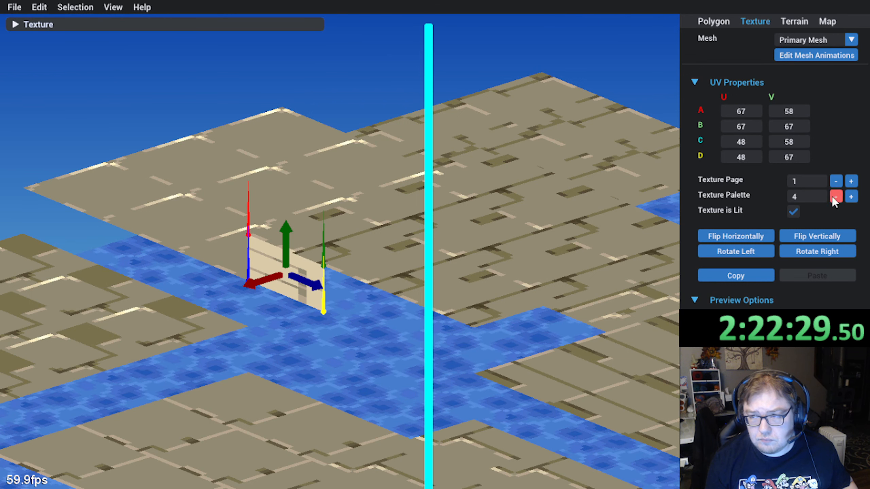
left_click(834, 197)
left_click(834, 198)
left_click(834, 197)
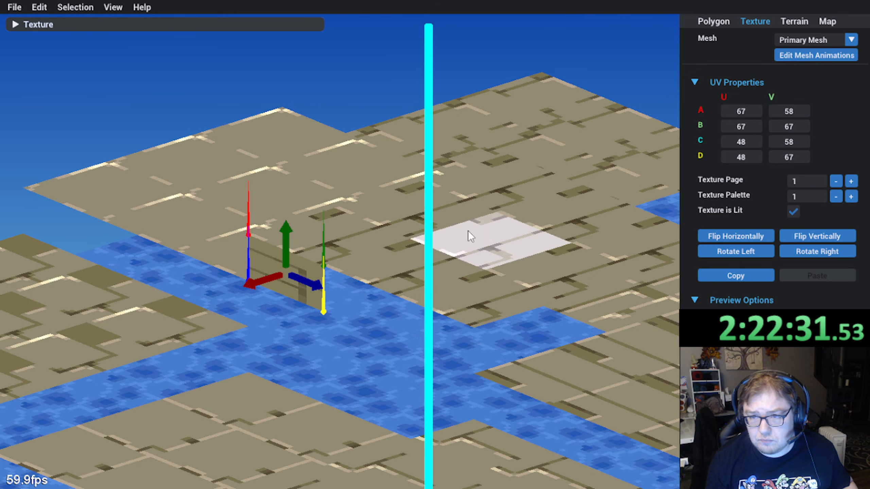
middle_click_drag(468, 231, 373, 309)
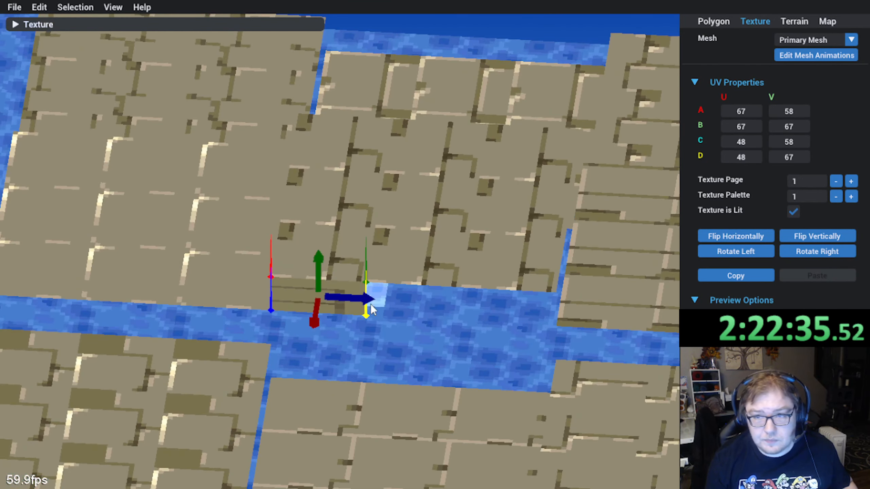
Step: Rotate the wall polygon's texture right twice and flip it vertically within U 48–67, V 58–67
left_click(30, 24)
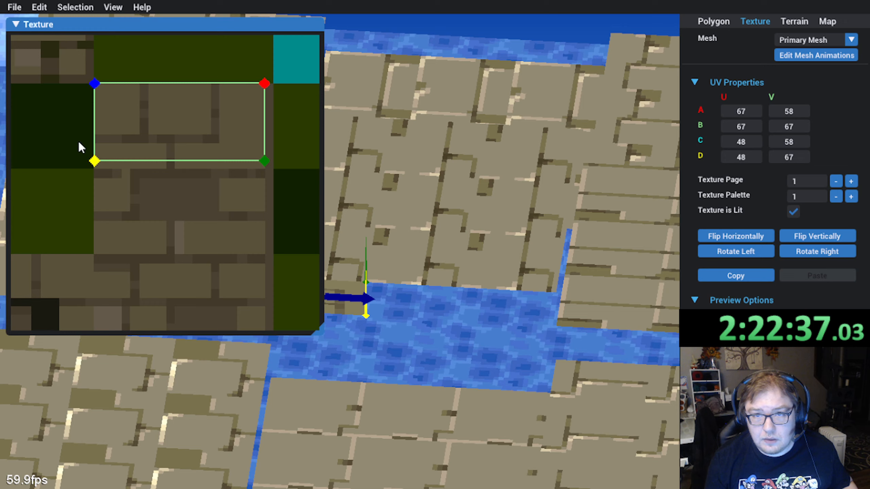
left_click(415, 169)
left_click(819, 252)
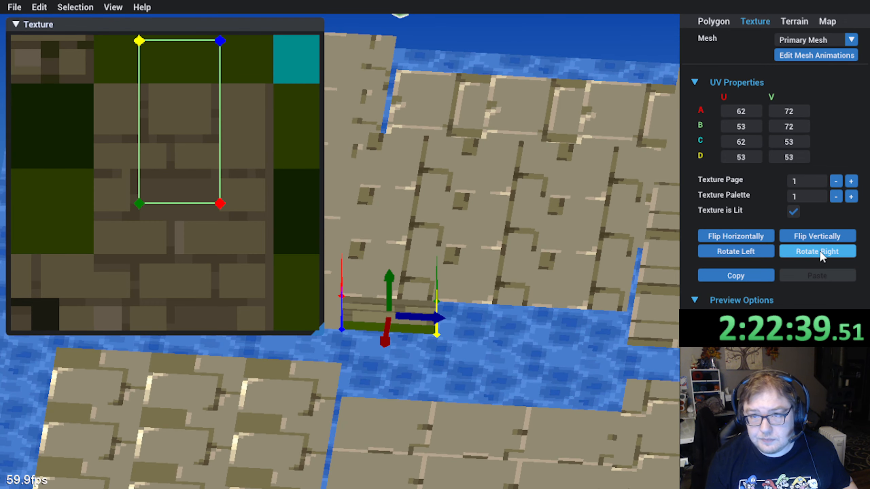
left_click(819, 252)
left_click(814, 236)
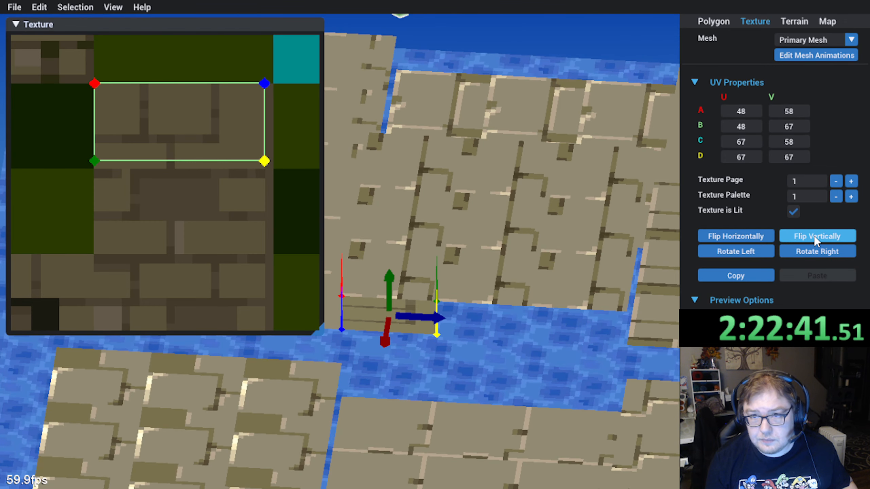
middle_click_drag(198, 120, 237, 144)
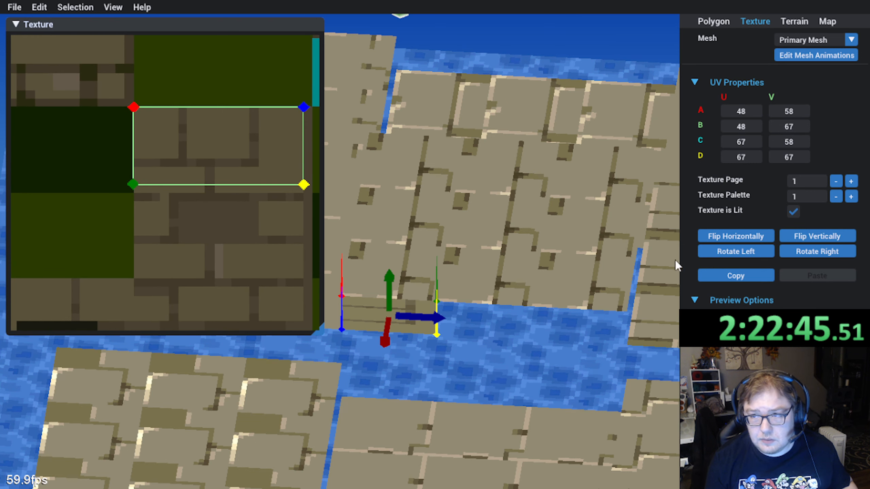
Step: Rotate the wall's texture left, flip it vertically and move its area onto the bricks at U 48–57, V 58–77
left_click(737, 253)
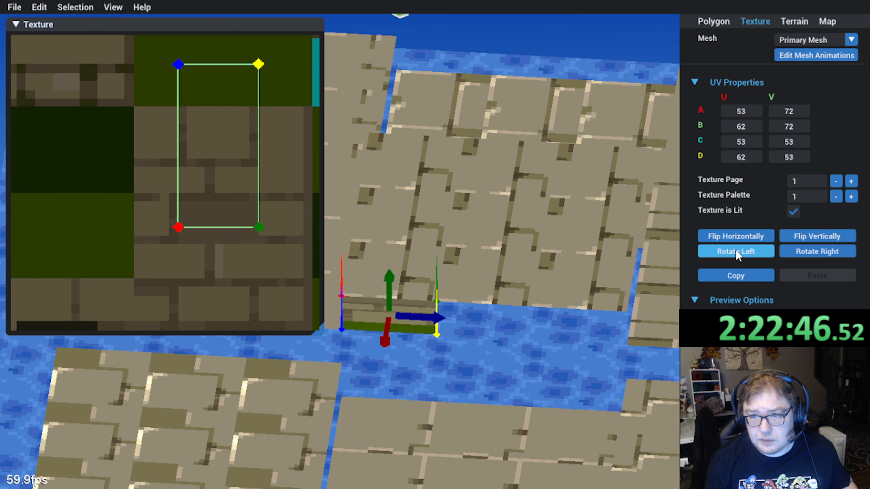
left_click(828, 237)
left_click_drag(229, 145, 184, 188)
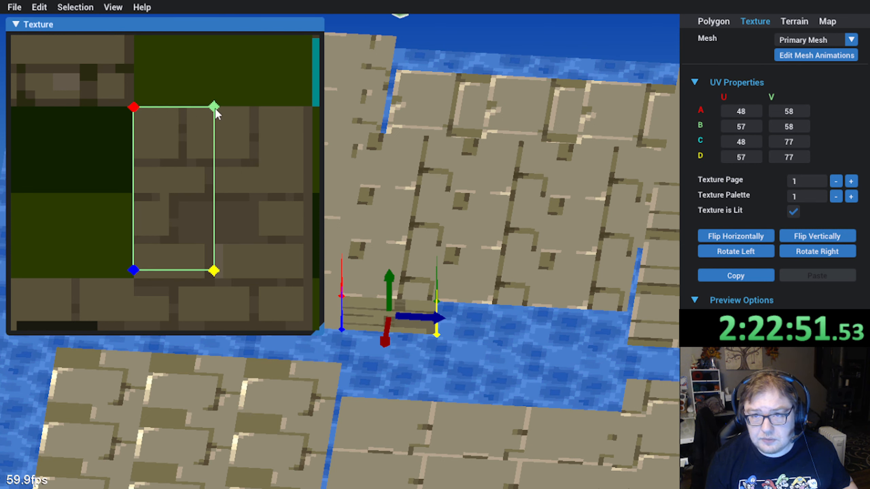
Step: Reshape the wall's texture area to U 48–67, V 58–67 by its corners and check the bricks with the polygon unselected
left_click_drag(213, 108, 303, 108)
left_click_drag(213, 271, 303, 168)
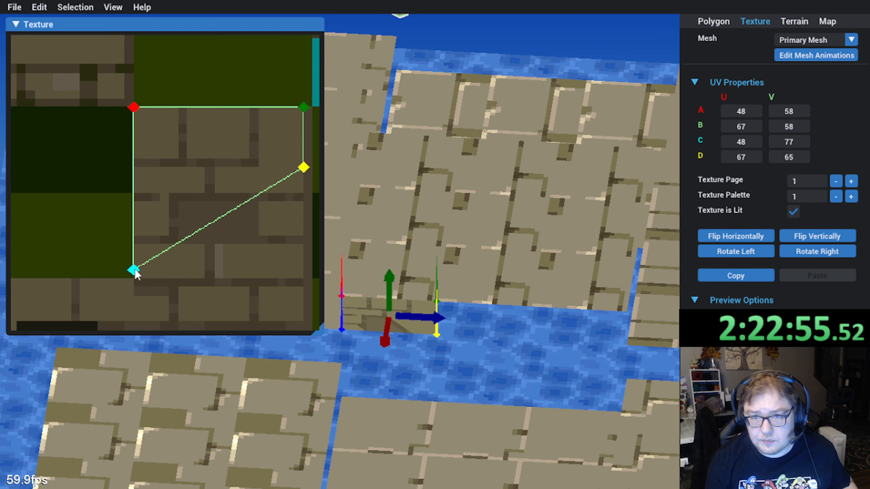
left_click_drag(135, 272, 129, 179)
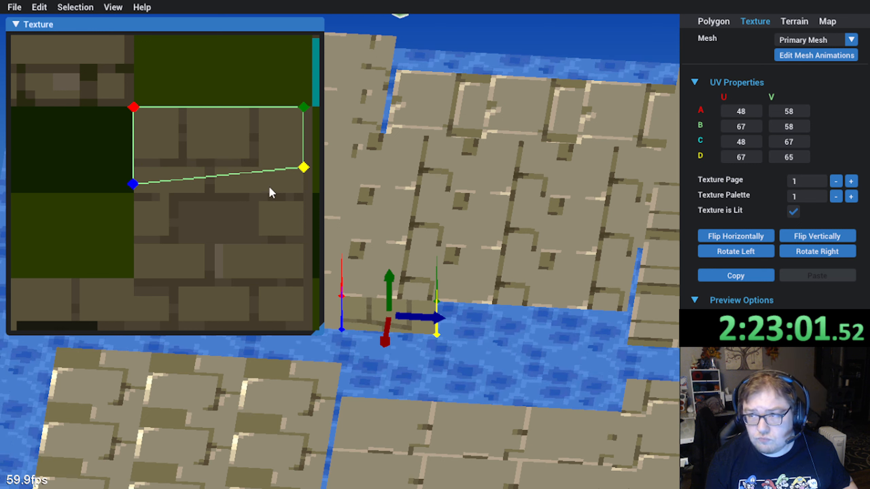
left_click_drag(302, 168, 300, 189)
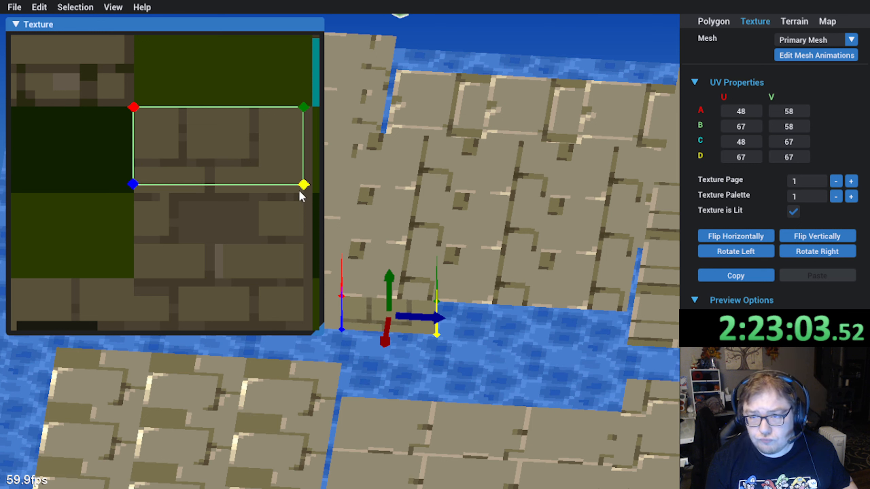
left_click(473, 48)
middle_click_drag(384, 155, 356, 164)
left_click(15, 24)
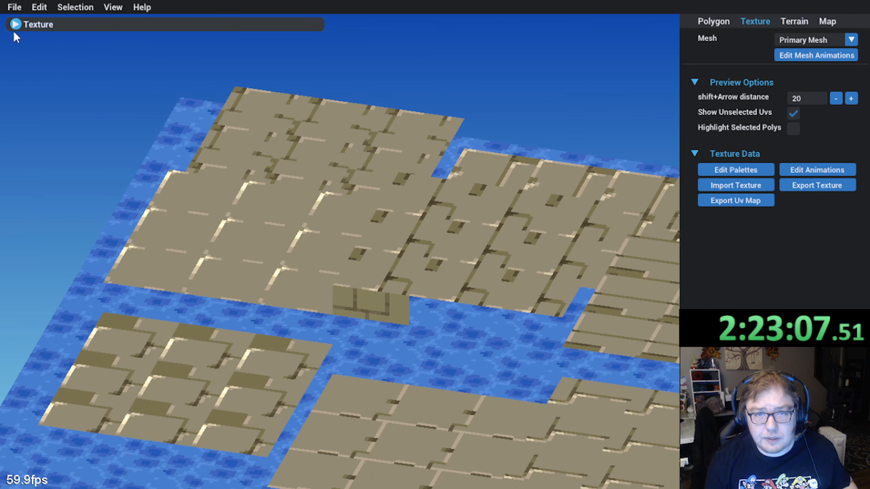
mouse_move(377, 274)
middle_mouse_down()
mouse_move(413, 225)
mouse_move(385, 269)
middle_mouse_up()
middle_click_drag(393, 285, 413, 305)
left_click_drag(422, 303, 506, 342)
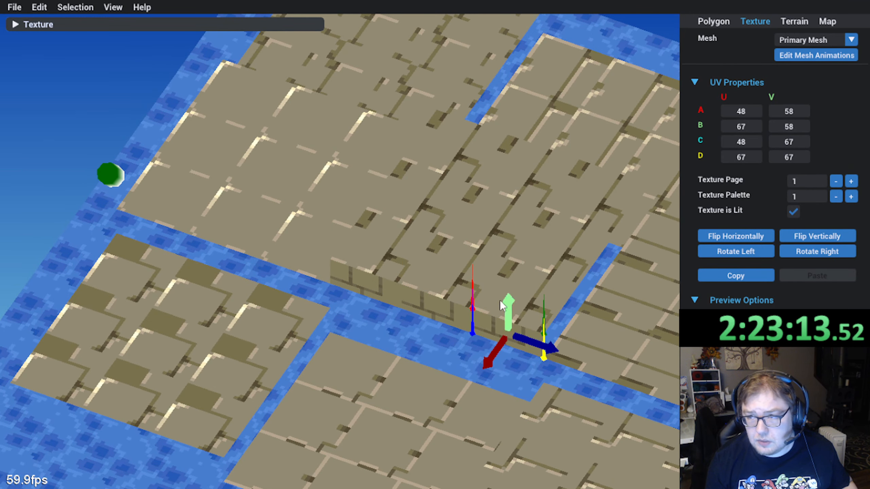
key("Delete")
left_click(430, 306)
key("Delete")
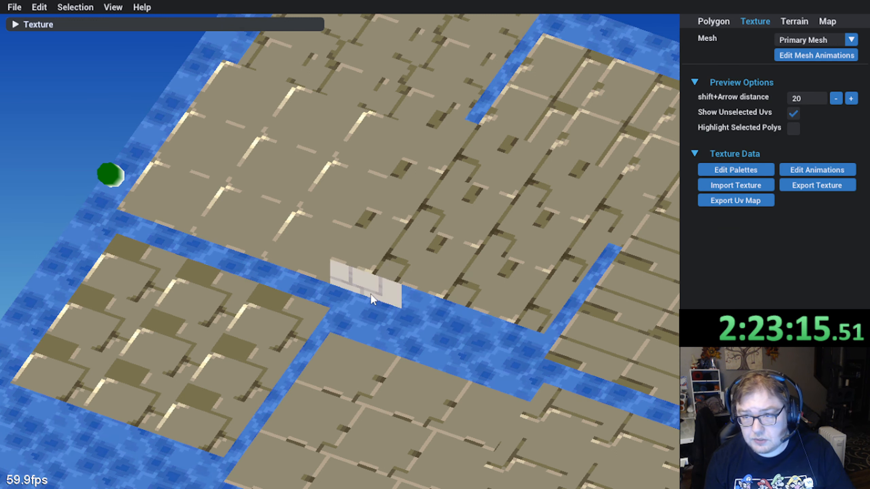
Step: Set the remaining wall polygon's terrain cell to X 255, Z 127
left_click(370, 293)
left_click(714, 21)
scroll(721, 266, "down", 5)
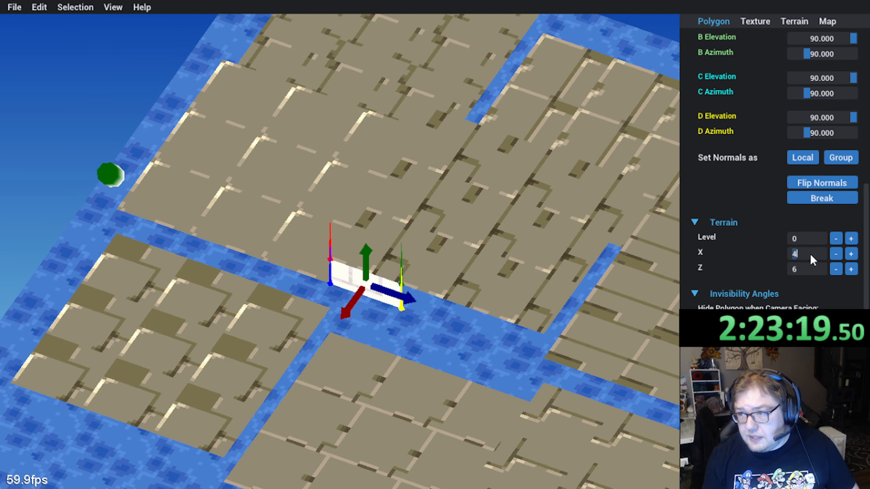
type("255")
key("Tab")
type("127")
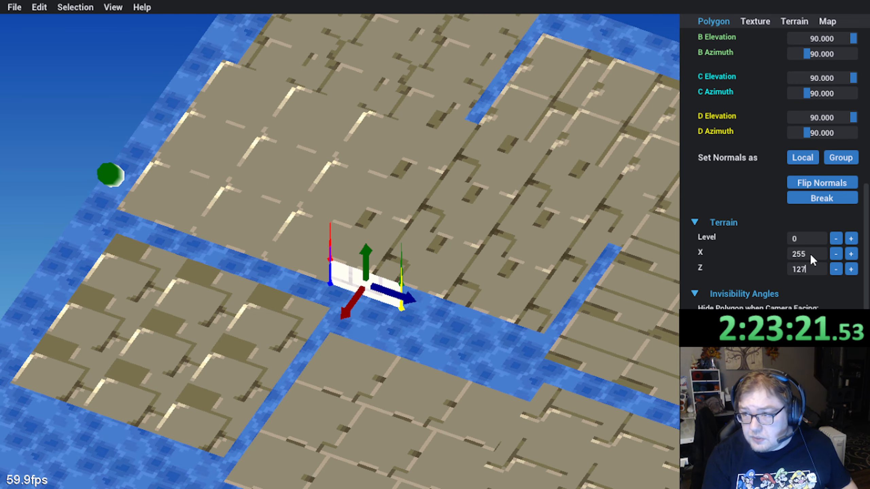
Step: Duplicate the wall polygon twice along the platform edge to form a row of three segments
middle_click_drag(356, 322, 299, 262)
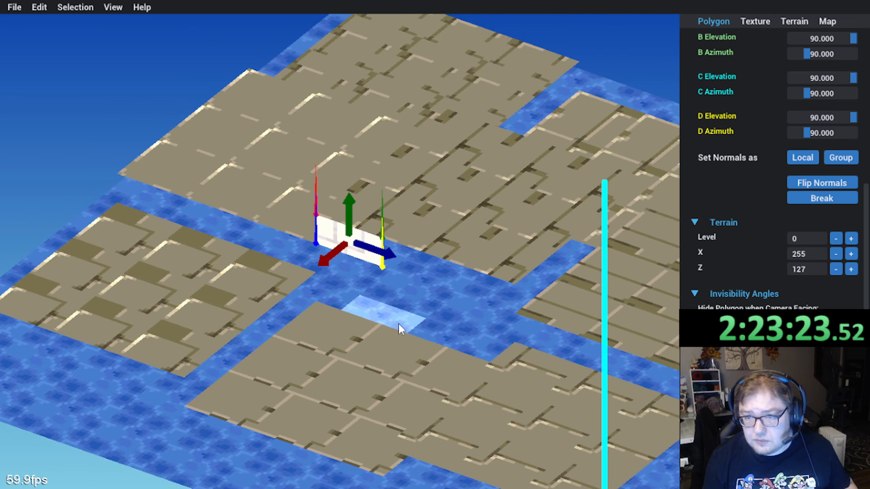
middle_click_drag(398, 324, 293, 338)
scroll(322, 319, "down", 2)
scroll(291, 339, "up", 4)
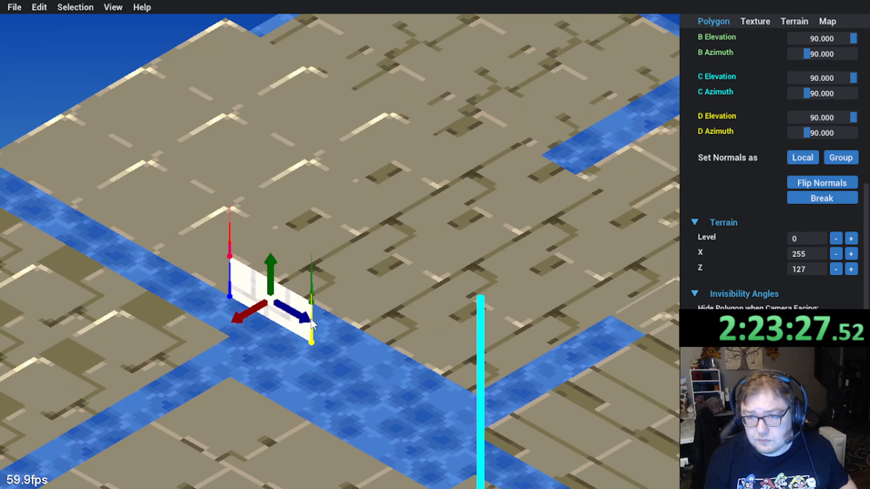
left_click_drag(321, 328, 394, 366)
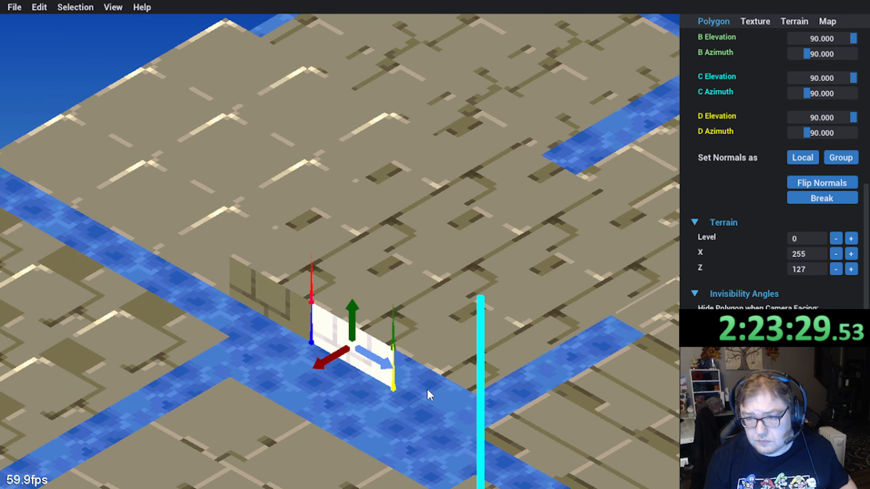
left_click_drag(427, 389, 442, 397)
Step: Select the three wall segments and duplicate the row downward to extend the wall below the raised platform's edge
left_click(285, 310, "shift")
left_click(343, 342, "shift")
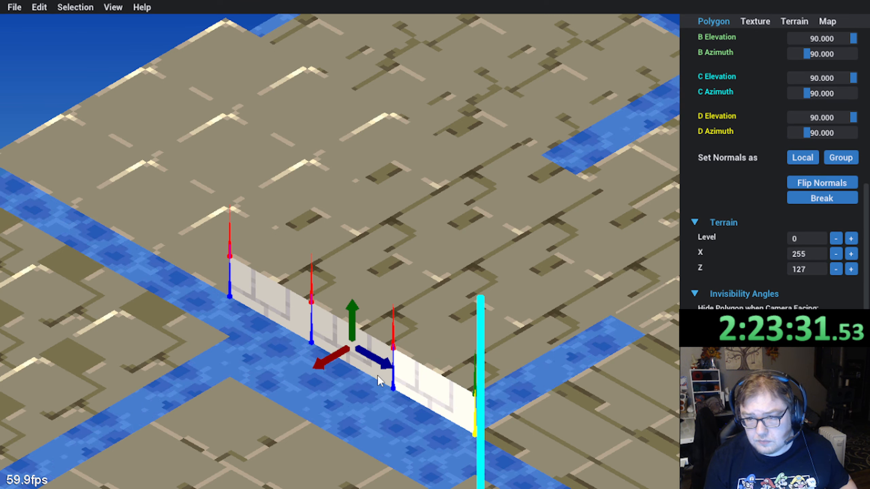
left_click(445, 394, "shift")
middle_click_drag(322, 320, 332, 249)
left_click(457, 331, "shift")
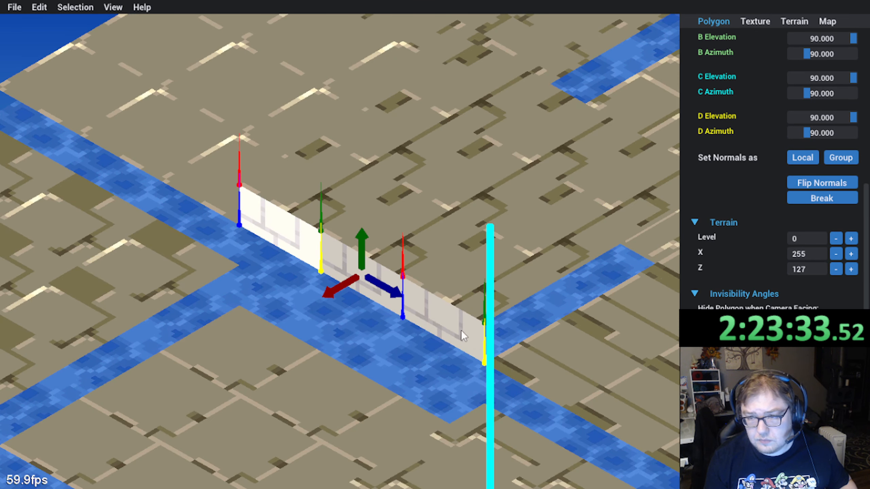
left_click_drag(365, 244, 331, 339)
middle_click_drag(329, 334, 342, 300)
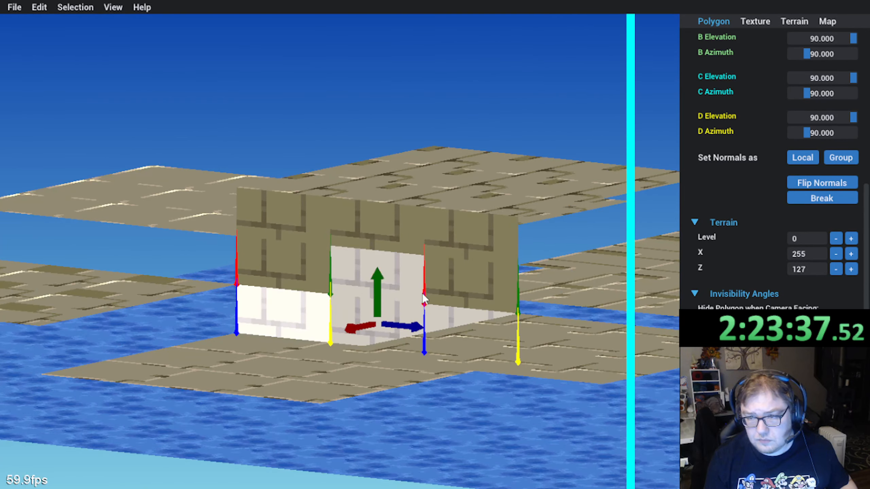
left_click_drag(378, 279, 381, 322)
Step: Select the wall's top row and duplicate it along Z past the platform corner, with its end at Z 280
middle_click_drag(361, 326, 324, 310)
left_click(357, 269)
left_click(407, 248, "shift")
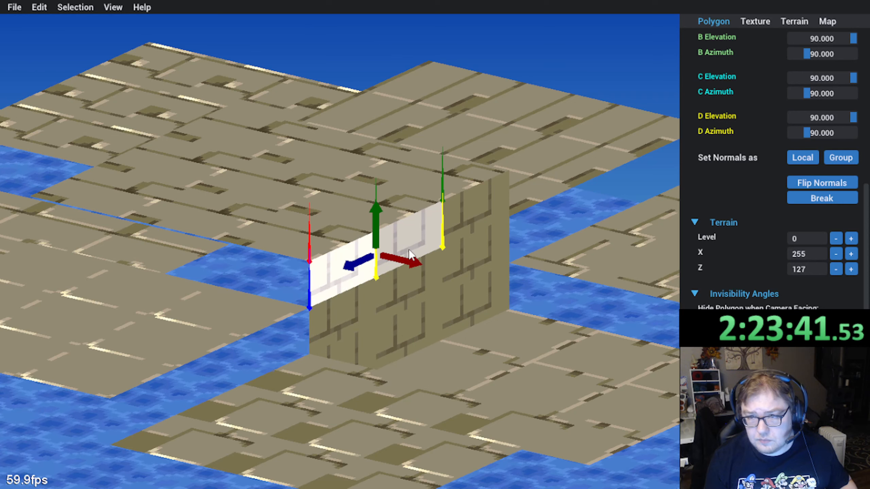
left_click(464, 210, "shift")
middle_click_drag(464, 211, 356, 293)
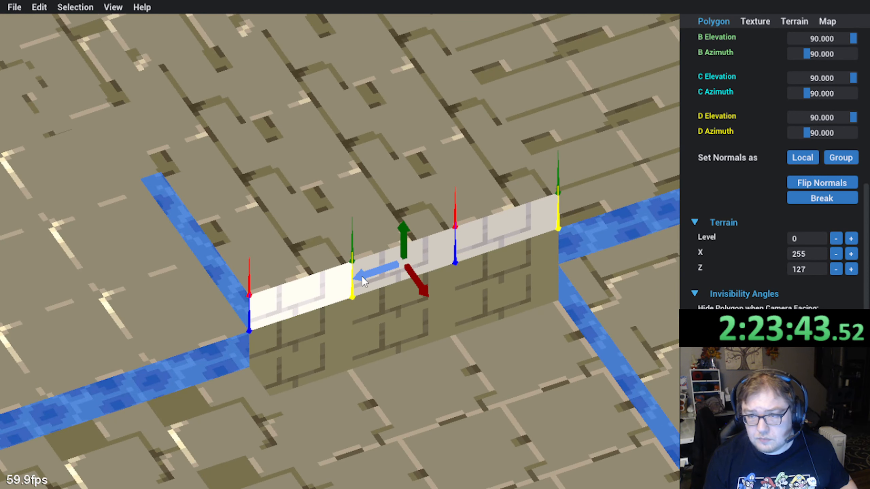
left_click_drag(364, 281, 55, 384)
Step: Rotate the duplicated wall row a quarter turn about the vertical axis so it runs along X
left_click(755, 22)
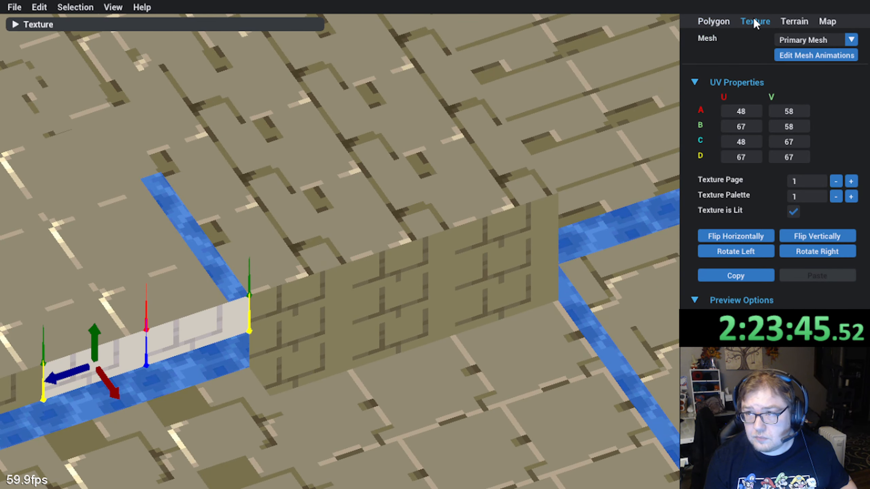
left_click(713, 21)
left_click(774, 91)
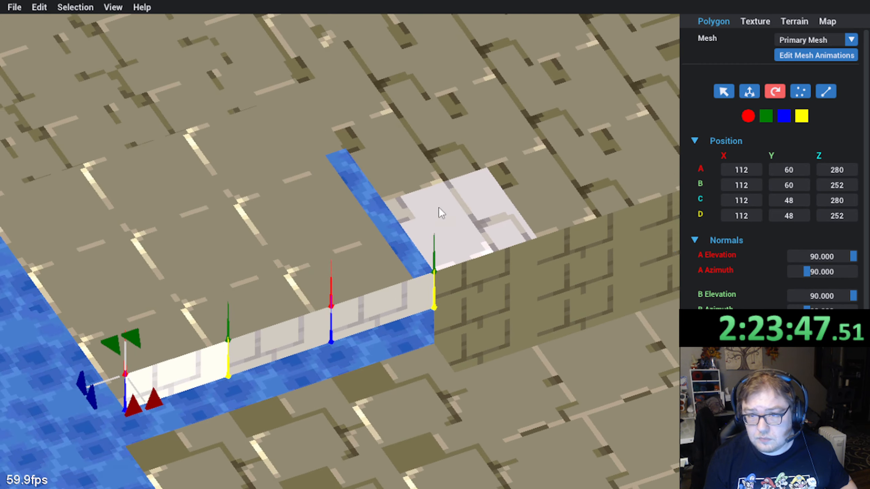
scroll(439, 212, "down", 2)
left_click(203, 302)
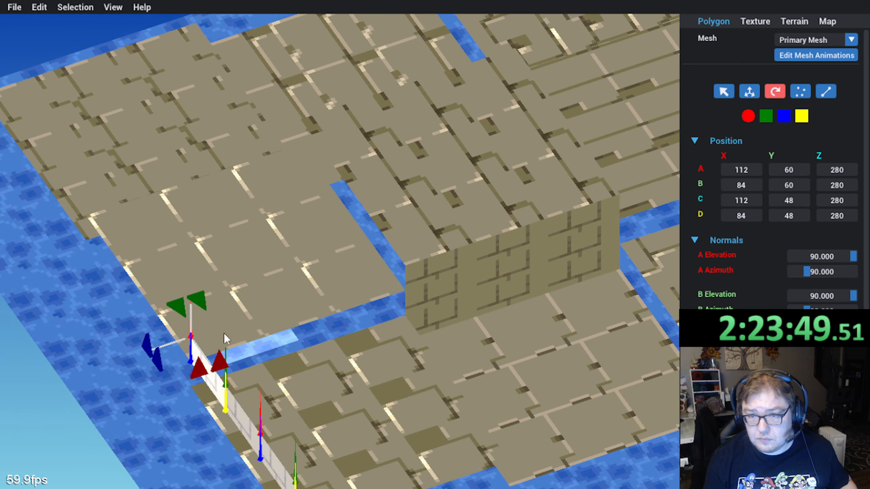
Step: Move the rotated row against the platform's adjoining edge at X 196, Z 196 and duplicate it downward
middle_click_drag(224, 332, 273, 332)
key("w")
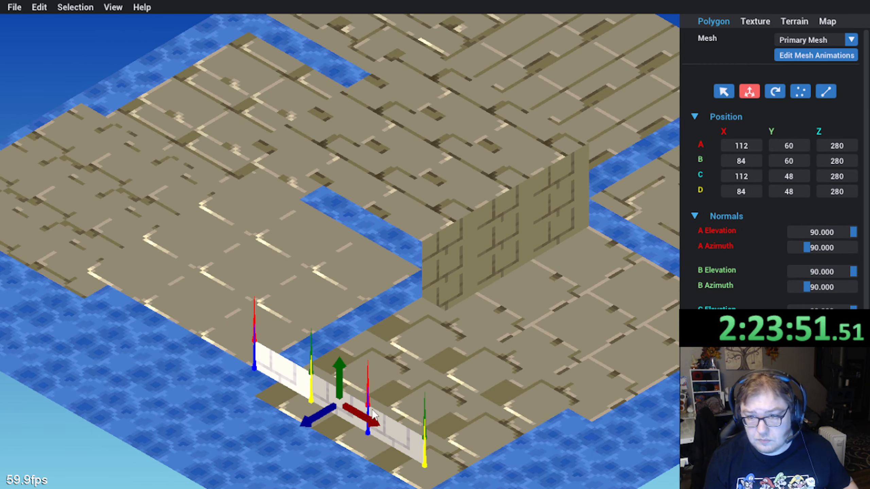
left_click_drag(373, 428, 262, 373)
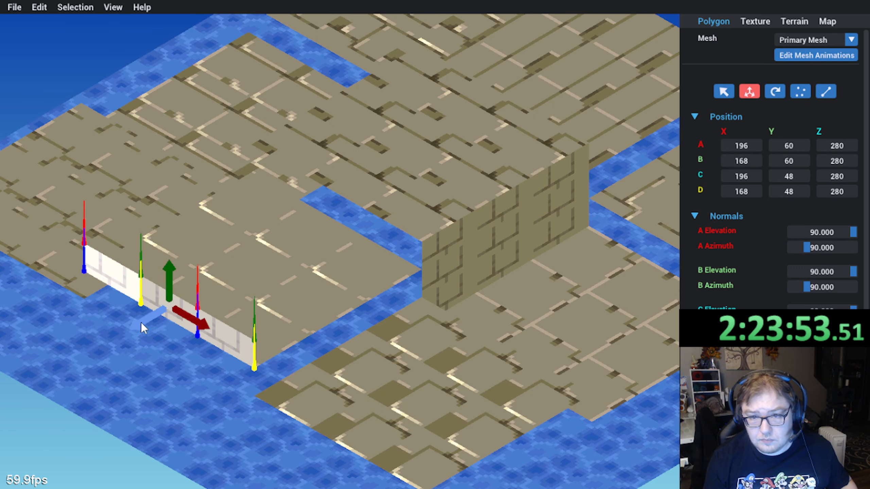
left_click_drag(141, 322, 233, 283)
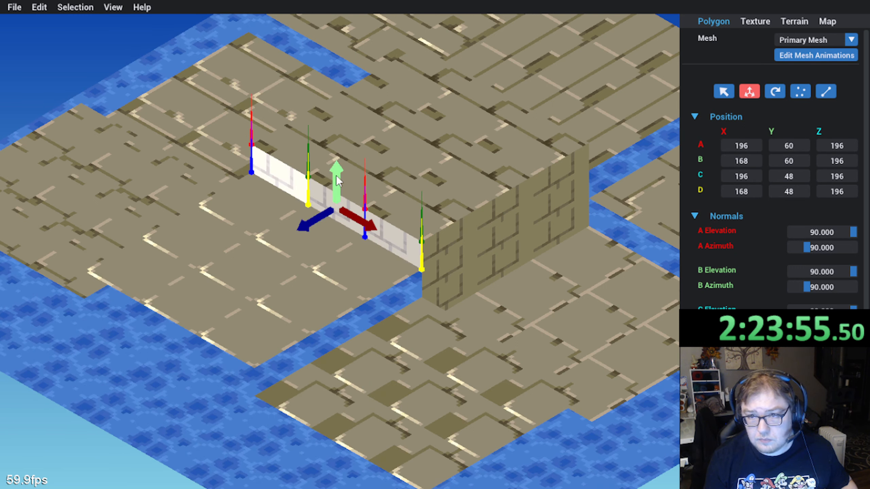
left_click_drag(337, 180, 330, 254)
Step: Select the top row of the second wall and duplicate it along X beyond the corner, with its end at X 280
middle_click_drag(315, 254, 382, 254)
left_click(237, 241)
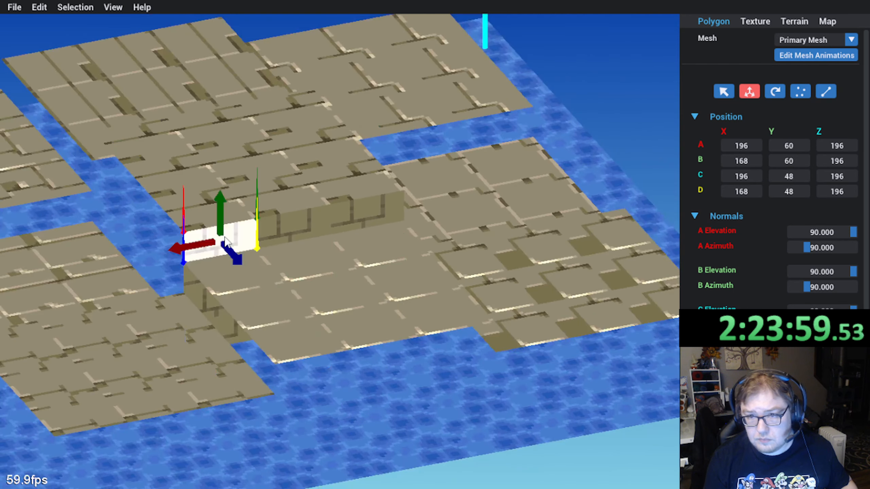
left_click(318, 229, "shift")
left_click(359, 220, "shift")
middle_click_drag(267, 229, 300, 293)
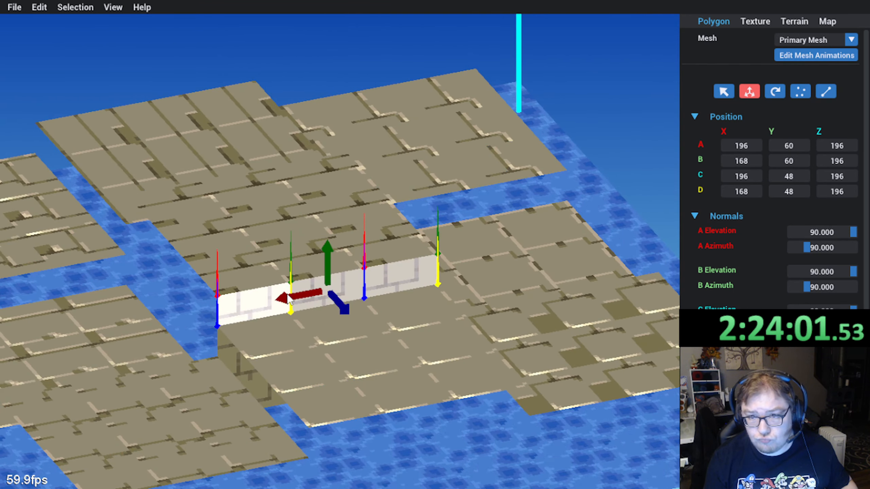
left_click_drag(286, 298, 141, 324)
left_click(268, 304)
mouse_move(255, 268)
left_mouse_down()
mouse_move(254, 236)
mouse_move(253, 268)
left_mouse_up()
middle_click_drag(230, 284, 370, 266)
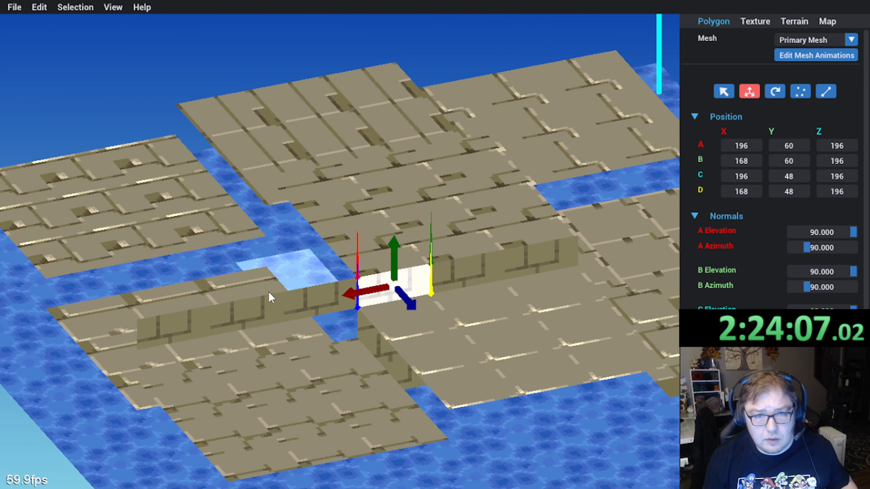
Step: Select the three newly duplicated segments and rotate them about the vertical axis so they run along Z from 196 towards 224
left_click(196, 319)
left_click(272, 322, "shift")
left_click(312, 310, "shift")
left_click(799, 91)
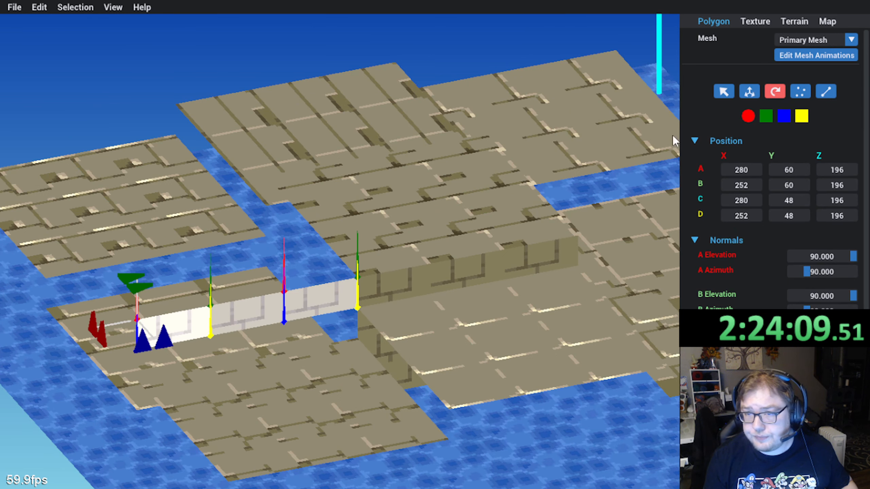
left_click(142, 287)
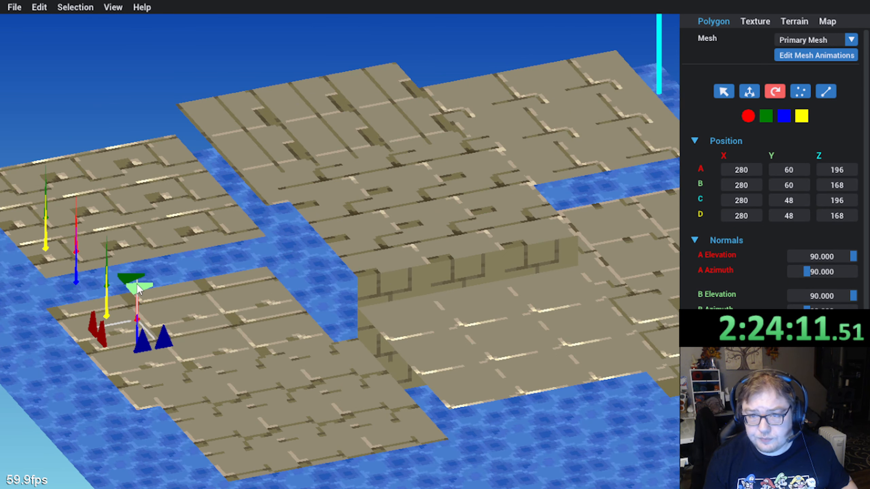
left_click(142, 287)
left_click(141, 287)
Step: Move the rotated row to the platform's third edge at X 196, Z 112 and duplicate it downward to Y 0
right_click_drag(346, 225, 403, 241)
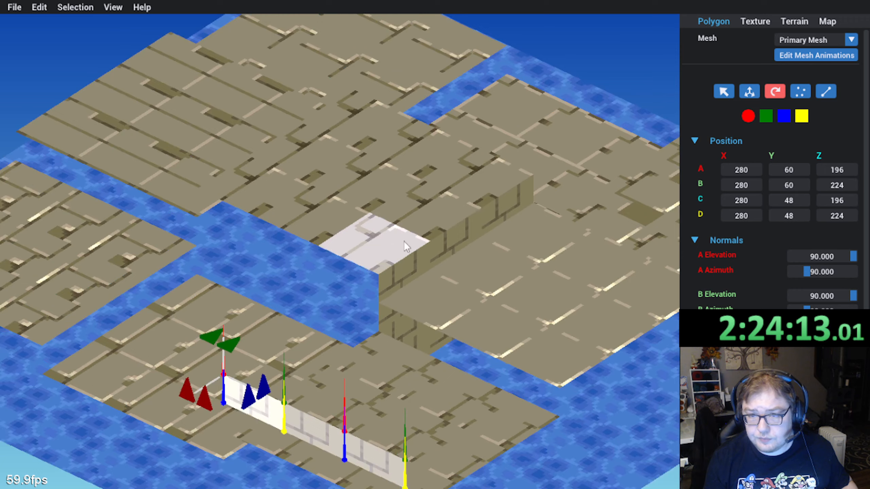
left_click(749, 92)
middle_click_drag(360, 394, 400, 346)
left_click_drag(386, 405, 275, 356)
left_click_drag(152, 320, 309, 214)
left_click_drag(336, 164, 325, 246)
middle_click_drag(299, 276, 311, 250)
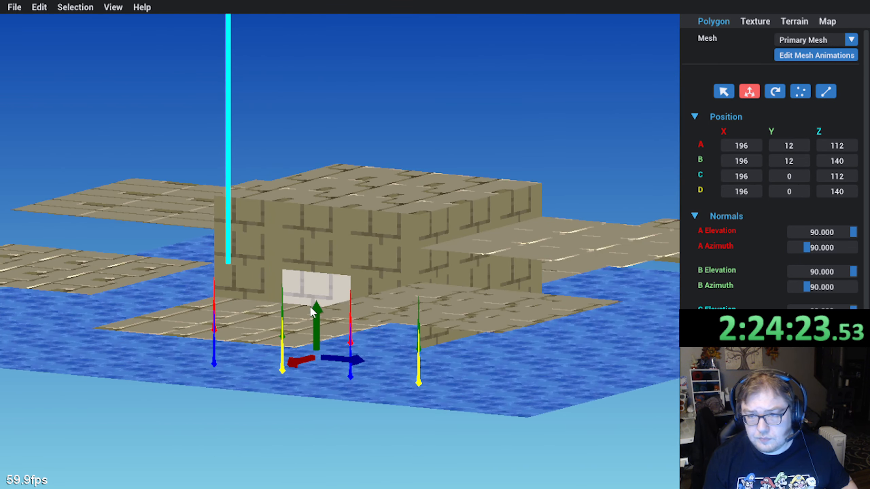
Step: Move the third wall's bottom row up to Y 12–24 and duplicate the top row along Z, starting at Z 28
left_click_drag(313, 289, 300, 284)
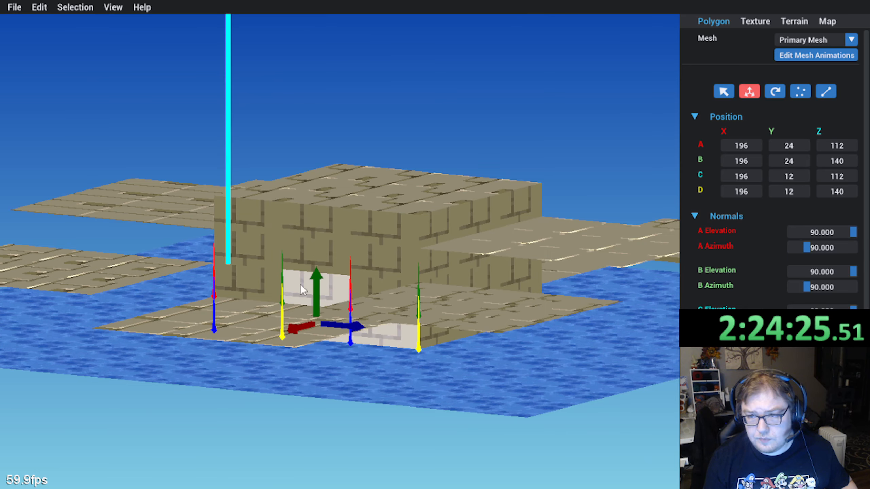
mouse_move(300, 284)
middle_mouse_down()
mouse_move(360, 296)
mouse_move(361, 305)
mouse_move(314, 284)
middle_mouse_up()
left_click_drag(314, 285, 200, 291)
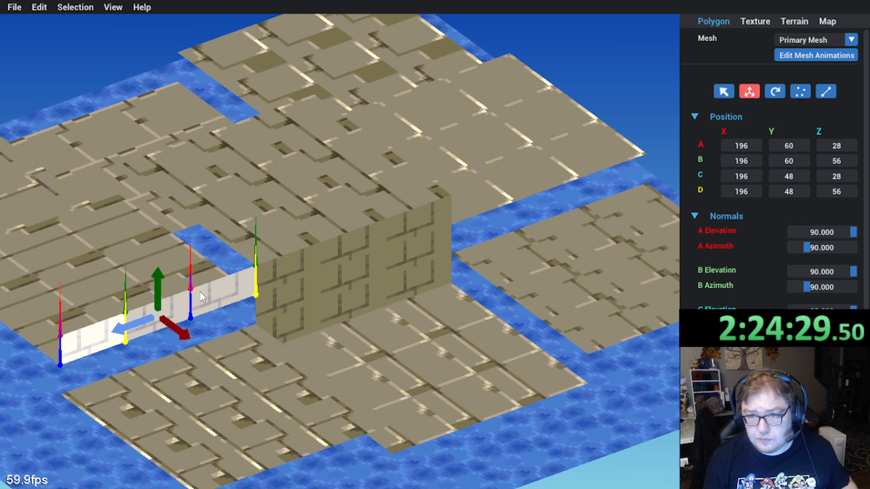
Step: Rotate the three duplicated wall segments about the vertical axis so they run along X from 196 at Z 28
left_click(768, 97)
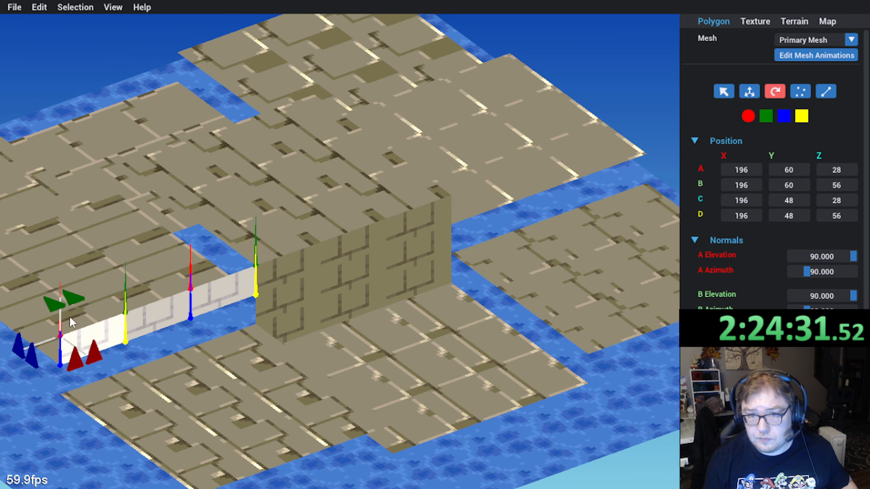
left_click(79, 294)
left_click(88, 312)
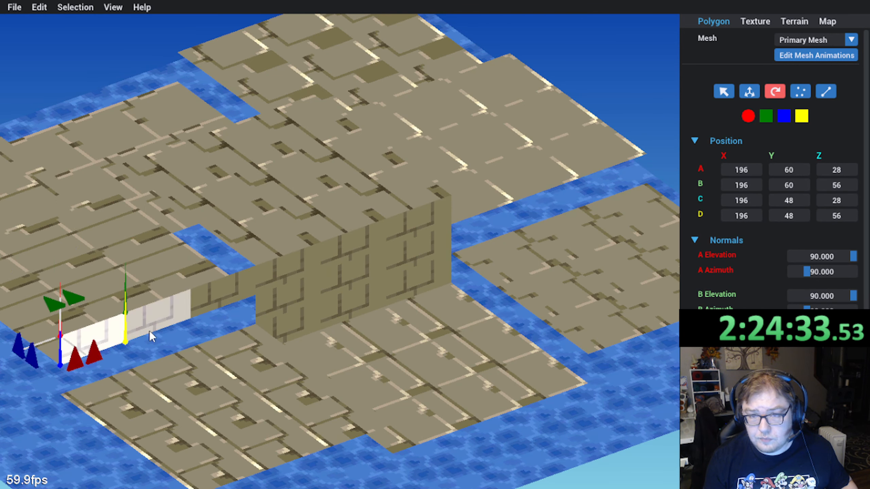
left_click(74, 299)
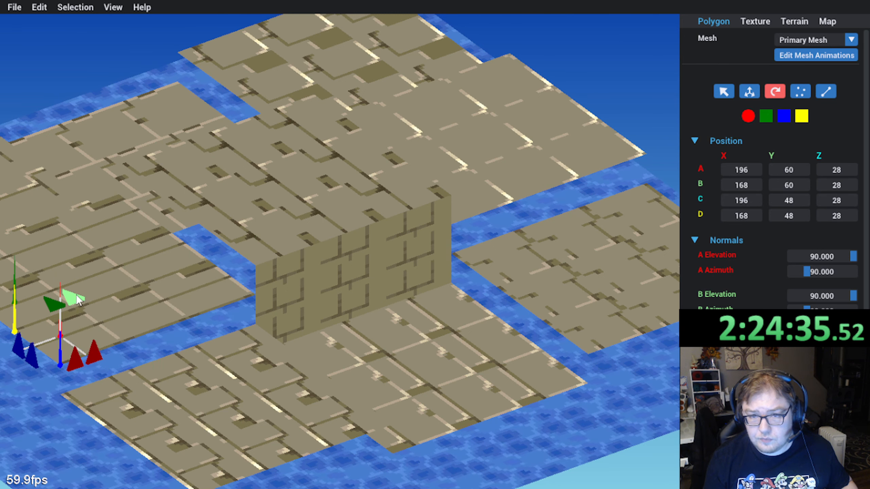
left_click(74, 299)
left_click(74, 299)
left_click(749, 91)
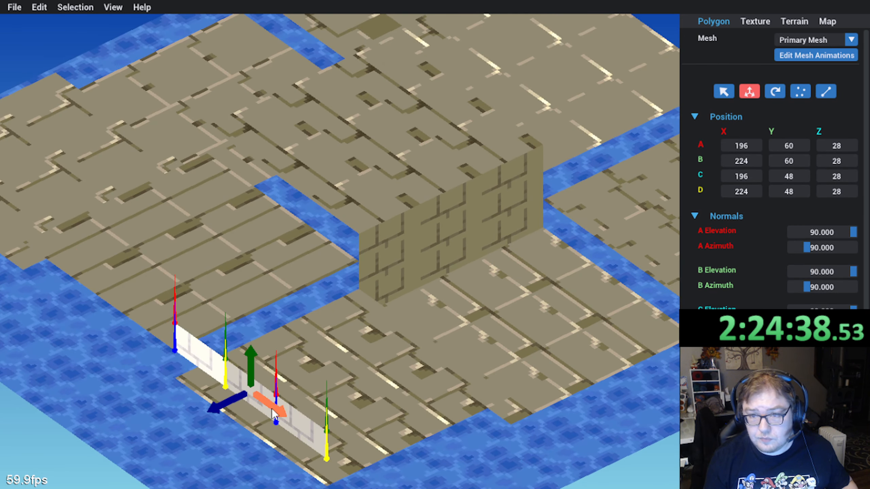
Step: Move the rotated row to the platform's fourth edge at X 112, Z 112 and duplicate it downward to Y 12
left_click_drag(272, 408, 182, 341)
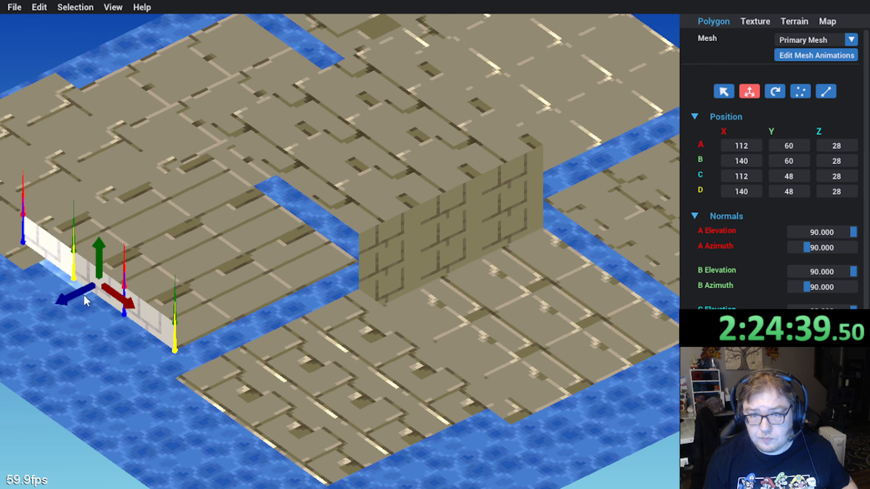
left_click_drag(68, 300, 205, 266)
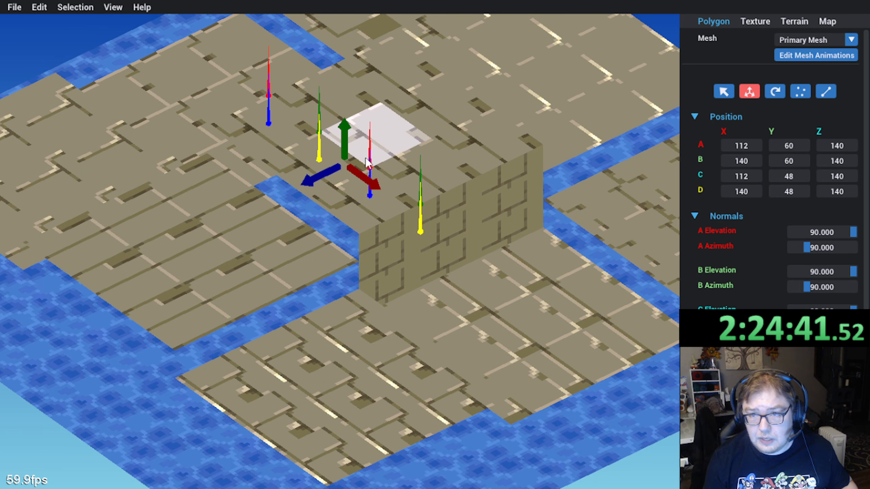
left_click_drag(284, 187, 267, 241)
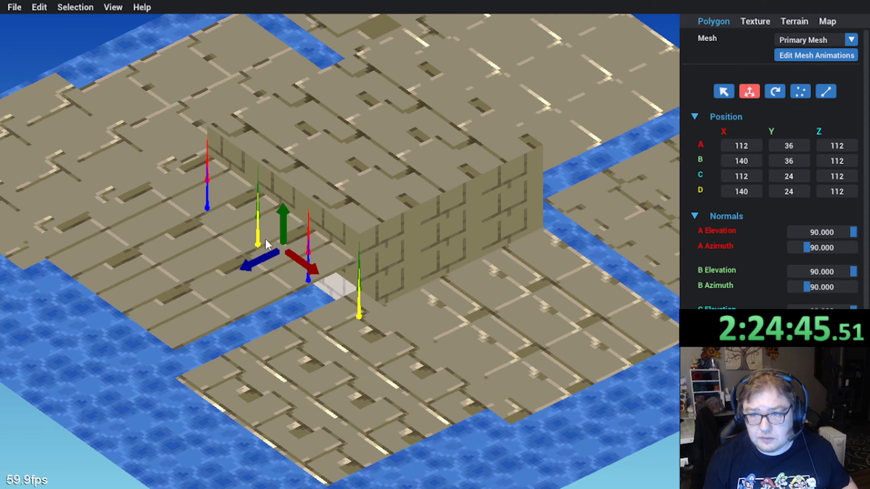
middle_click_drag(265, 239, 284, 201)
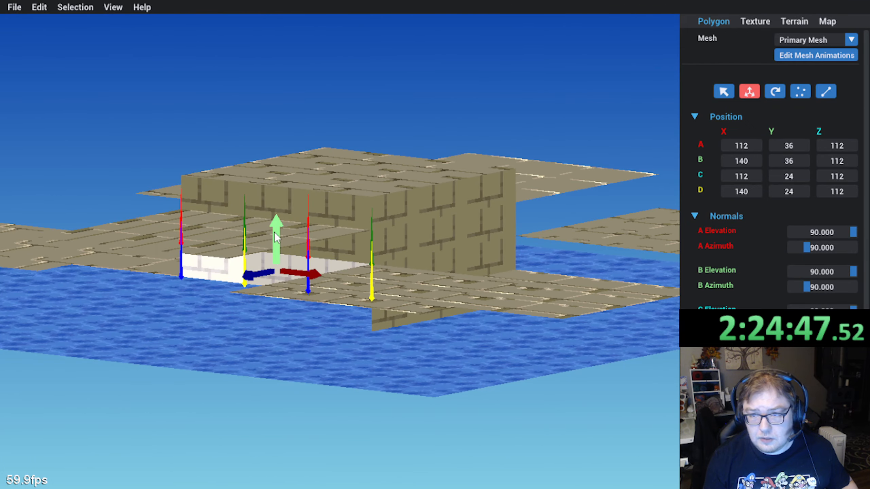
left_click_drag(276, 222, 263, 244)
Step: Clear the selection and save the map
middle_click_drag(262, 243, 284, 254)
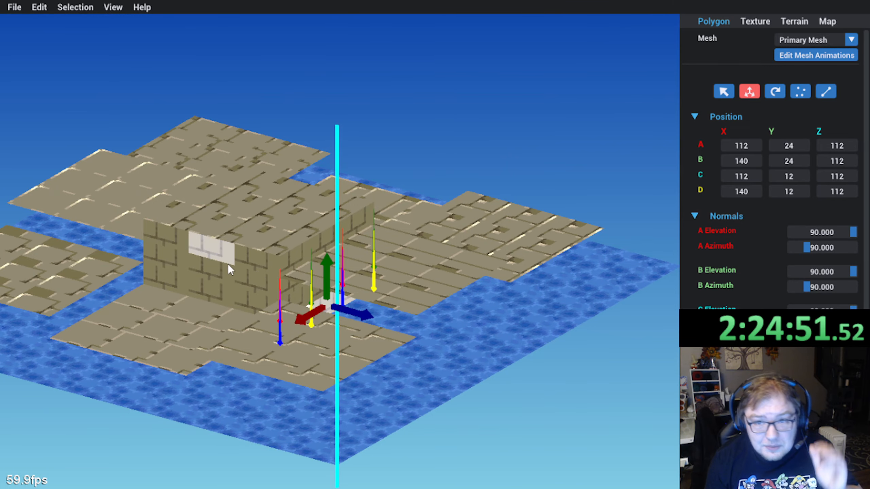
middle_click_drag(228, 264, 237, 256)
left_click(345, 105)
middle_click_drag(347, 108, 329, 255)
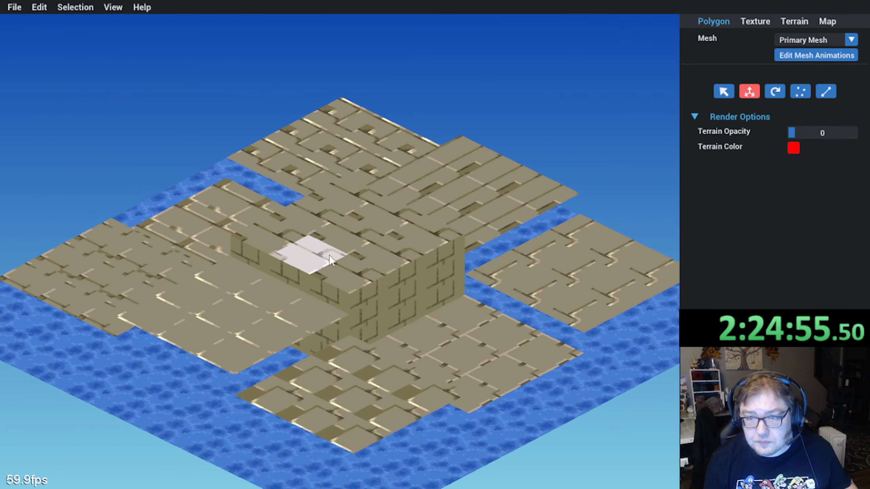
middle_click_drag(374, 169, 356, 160)
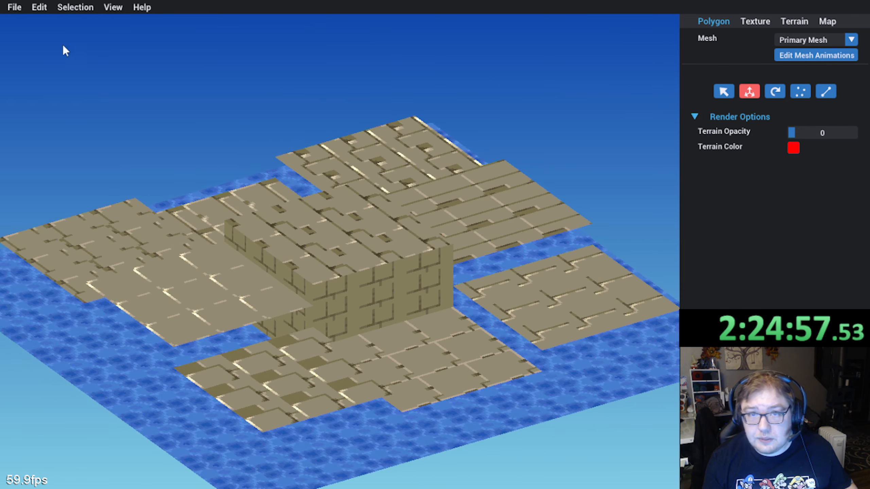
left_click(14, 7)
left_click(16, 50)
Step: Switch to editing Animated Mesh 1 and stop the mesh animation playback
middle_click_drag(148, 230, 620, 87)
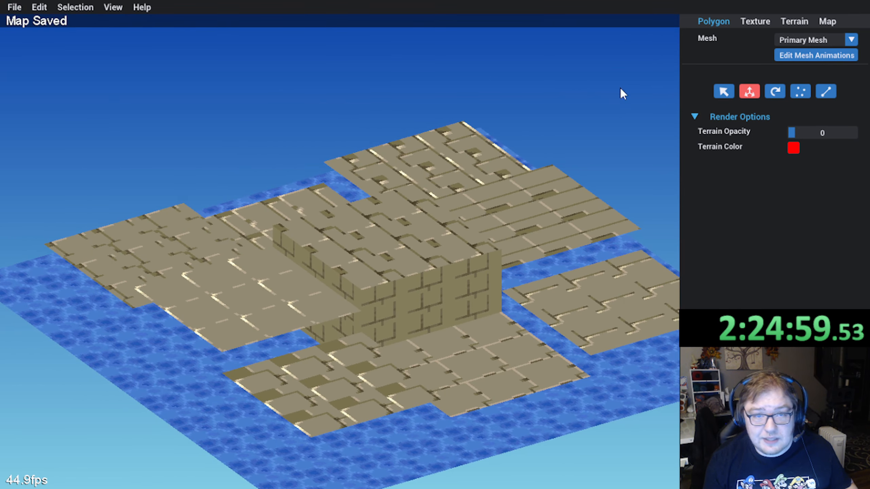
left_click(809, 40)
left_click(812, 64)
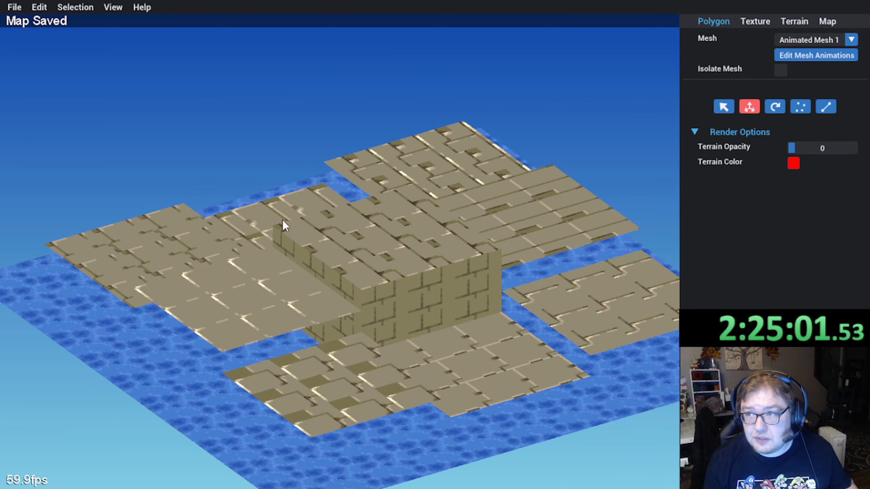
mouse_move(283, 219)
middle_mouse_down()
mouse_move(317, 208)
mouse_move(263, 234)
mouse_move(194, 297)
mouse_move(246, 299)
middle_mouse_up()
left_click(809, 56)
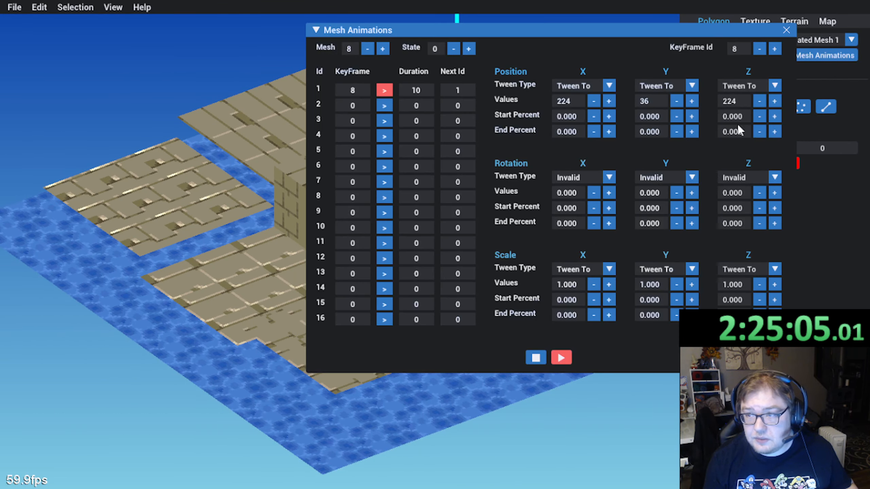
left_click(536, 358)
left_click(785, 29)
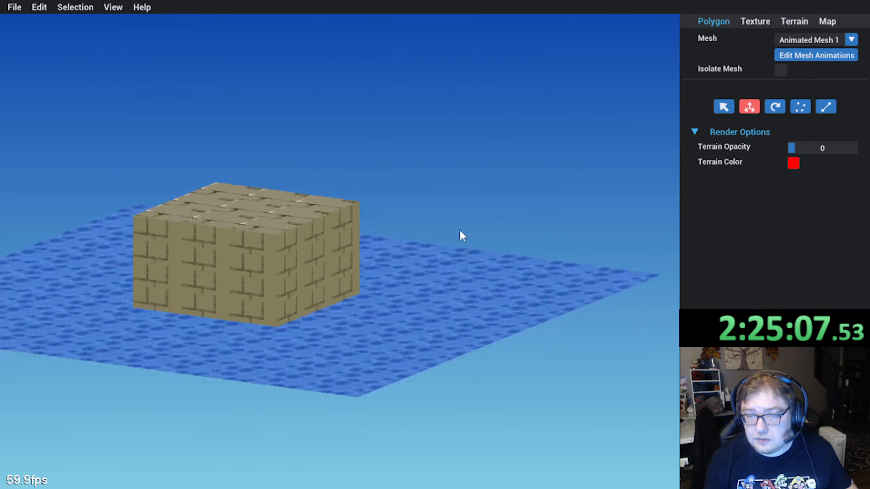
Step: Duplicate the animated mesh's corner tile along X so the copy spans from -28 to -56
middle_click_drag(460, 231, 274, 342)
left_click(187, 427)
middle_click_drag(187, 428, 218, 341)
scroll(727, 243, "down", 3)
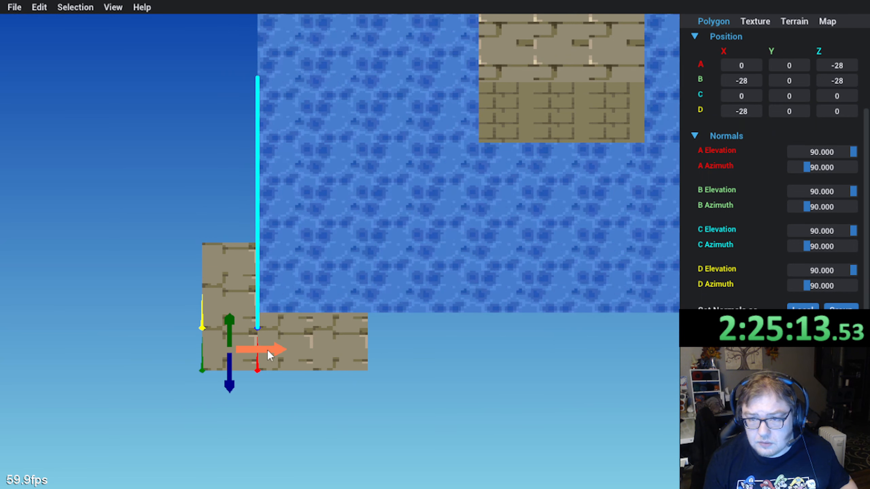
left_click_drag(269, 354, 234, 354)
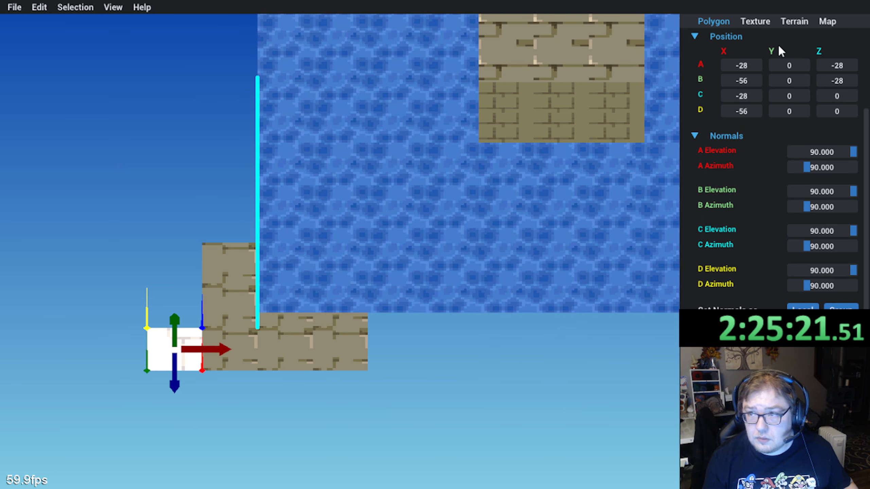
Step: Narrow the duplicated tile by moving its outer edge from the platform inward to X -40
scroll(744, 83, "up", 3)
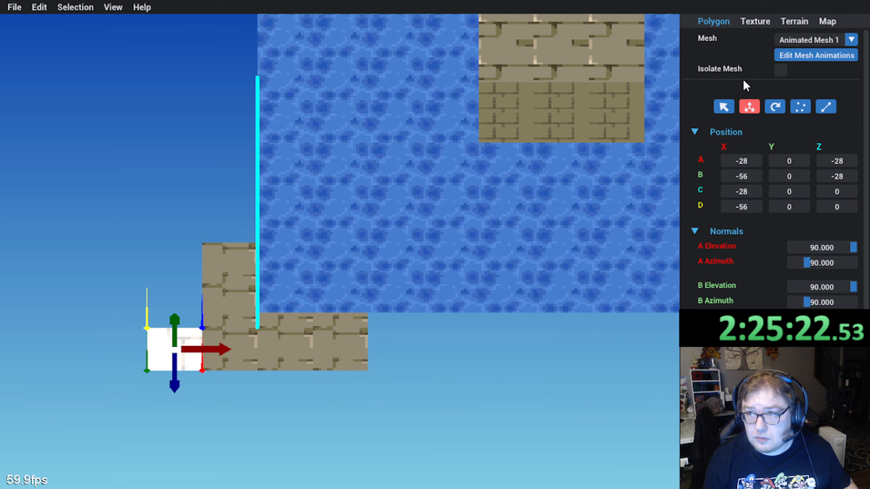
left_click(826, 107)
middle_click_drag(239, 293, 302, 299)
left_click(169, 443)
scroll(302, 299, "up", 3)
scroll(302, 299, "up", 4)
middle_click_drag(286, 332, 272, 395)
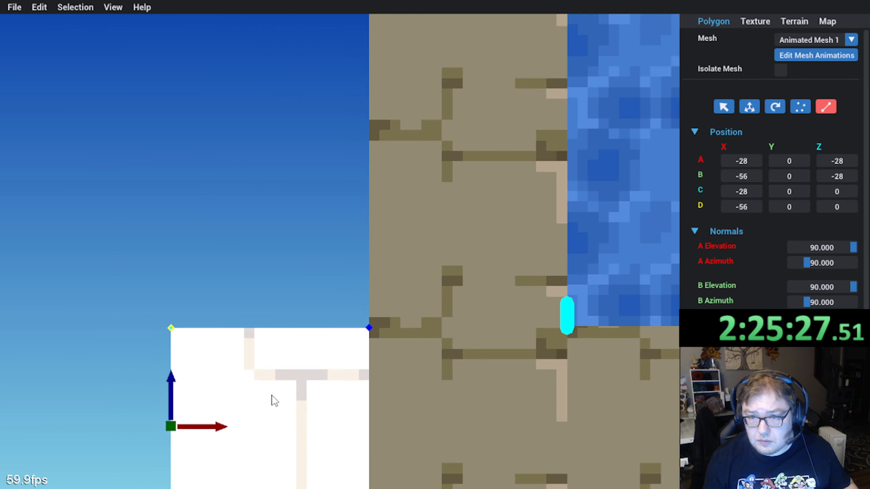
left_click_drag(222, 434, 286, 453)
scroll(271, 409, "down", 5)
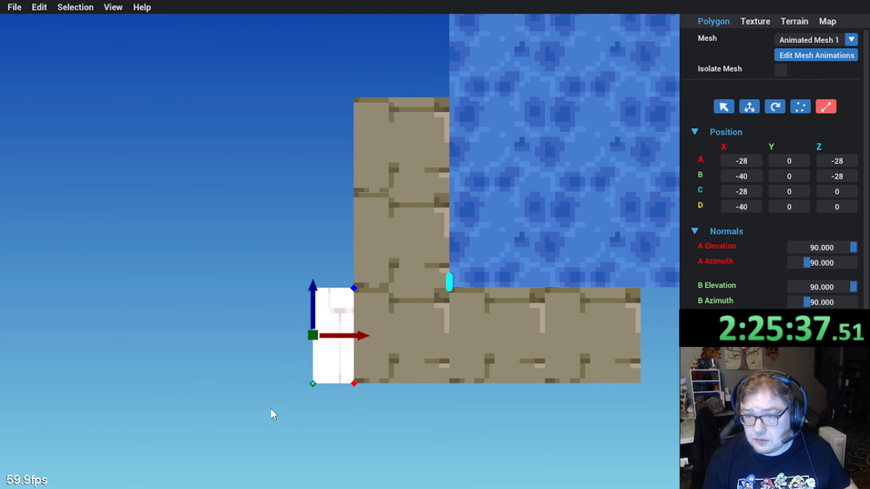
Step: Rotate the narrow tile to hang vertically from the platform's edge at X -28, spanning Y 0 to -12
left_click(775, 107)
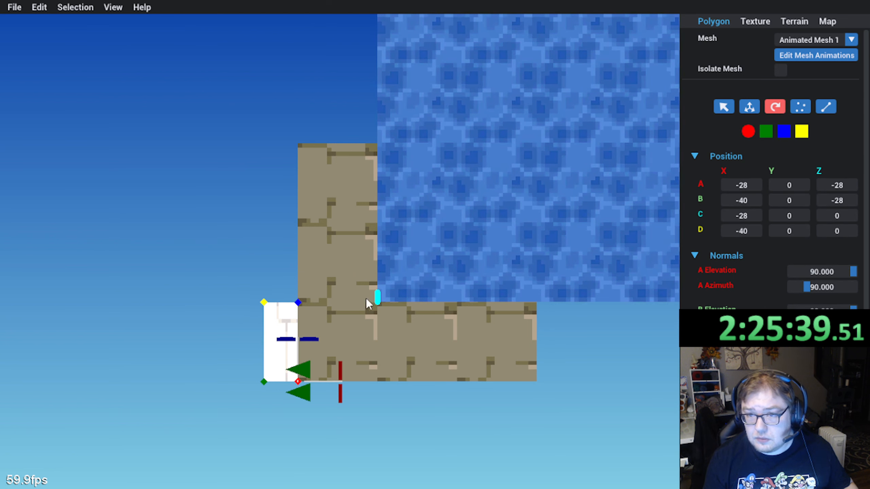
middle_click_drag(370, 304, 330, 260)
left_click(360, 257)
left_click(359, 257)
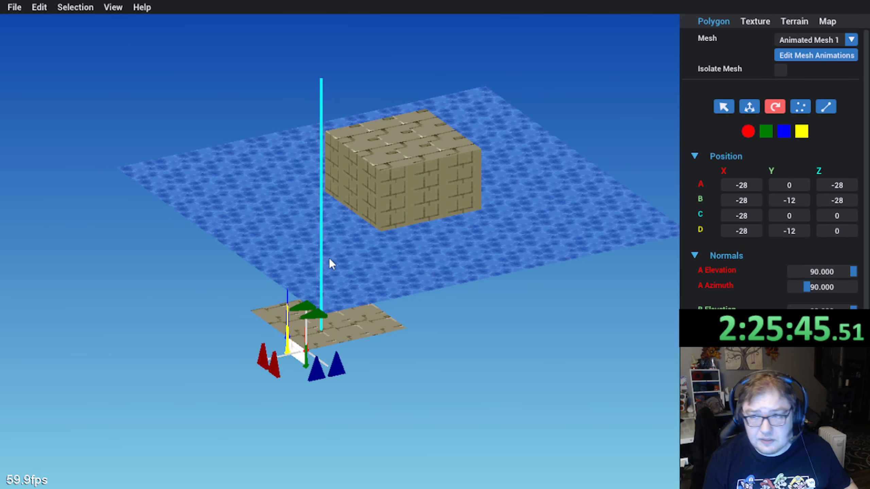
Step: Play the mesh animations and examine how the new side segment lines up with its raised platform
left_click(800, 56)
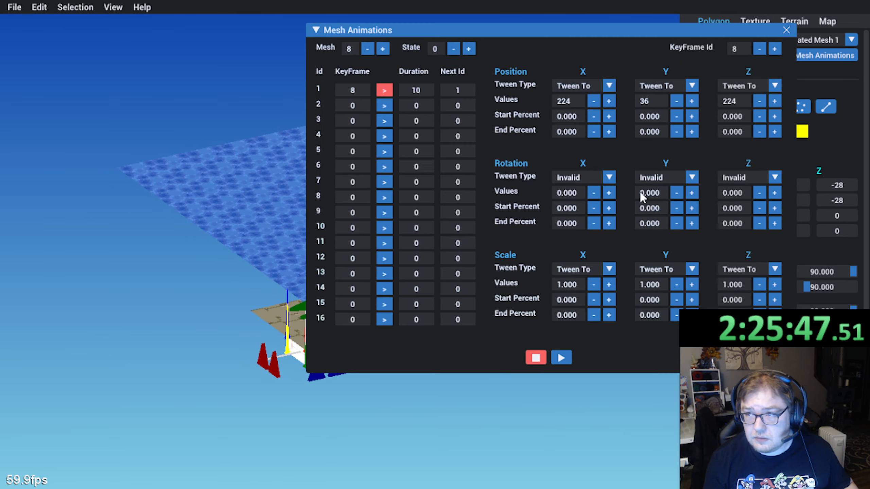
left_click(553, 358)
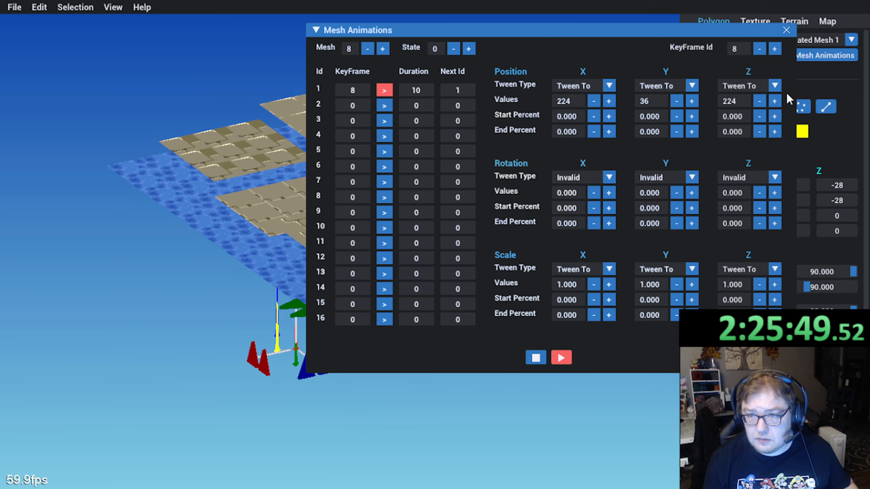
left_click(787, 30)
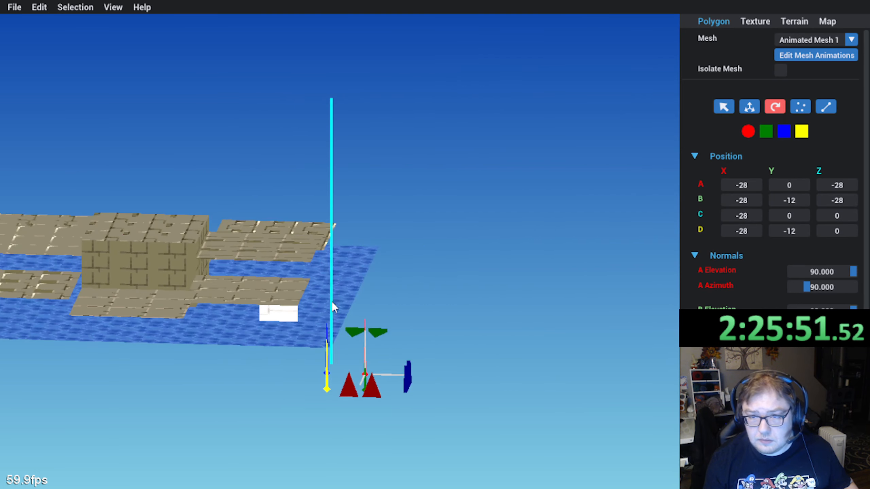
scroll(331, 341, "up", 3)
right_click_drag(332, 341, 515, 263)
middle_click_drag(515, 263, 667, 113)
scroll(708, 42, "down", 3)
scroll(733, 48, "up", 3)
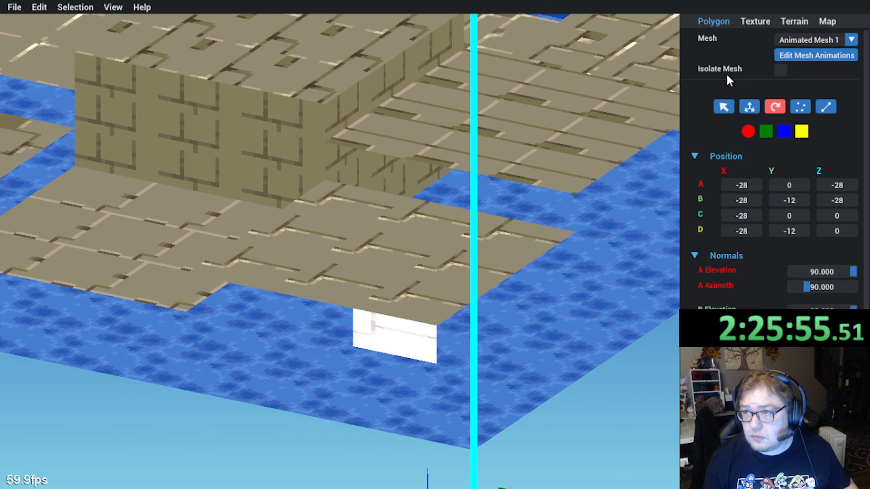
Step: Stop the mesh animation playback and close the animation settings
left_click(819, 55)
left_click(536, 357)
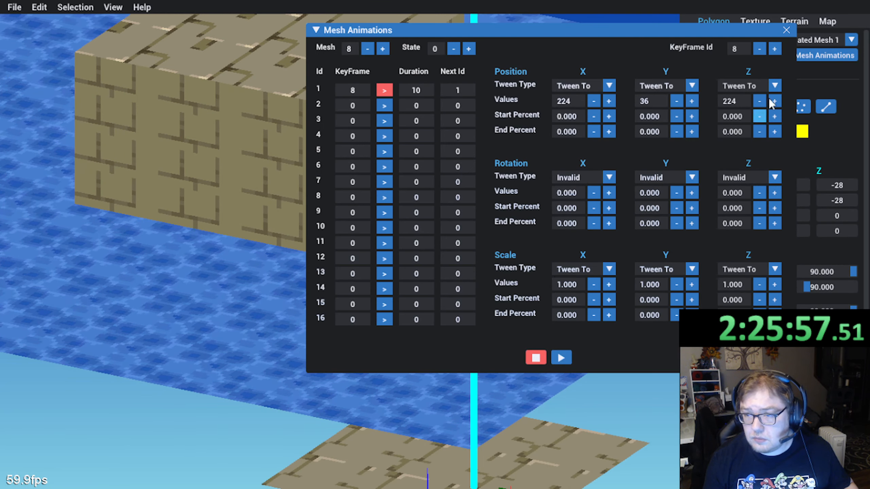
left_click(785, 29)
Step: Duplicate the vertical side segment along Z to cover the rest of the platform's edge
middle_click_drag(471, 230, 318, 327)
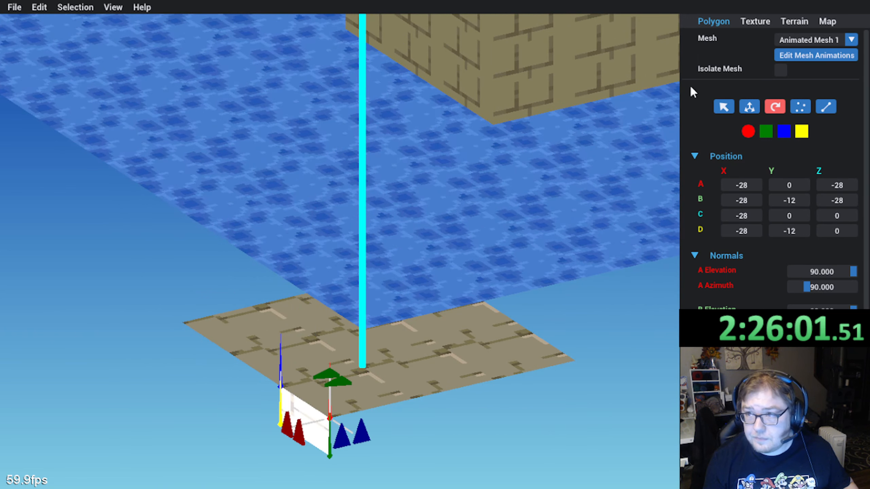
left_click(748, 109)
middle_click_drag(616, 134, 450, 314)
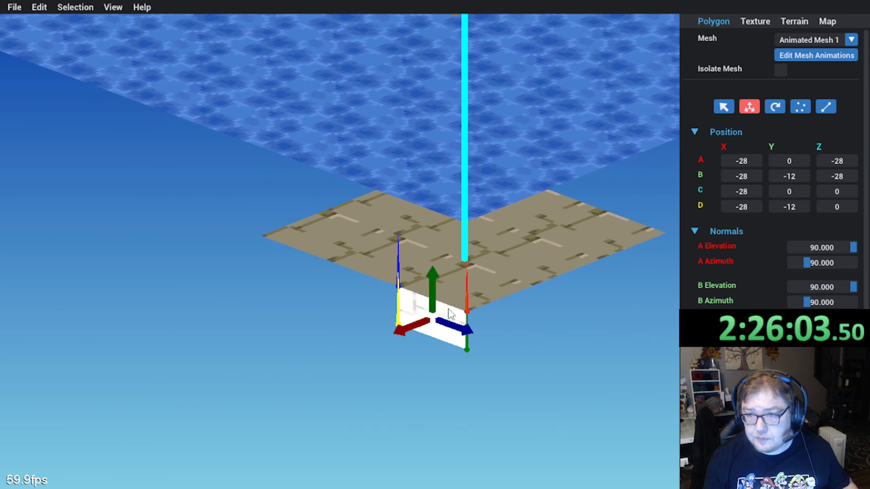
left_click_drag(462, 333, 363, 278)
Step: Delete the duplicated side segments, keeping only the original one at the platform's corner
key("Delete")
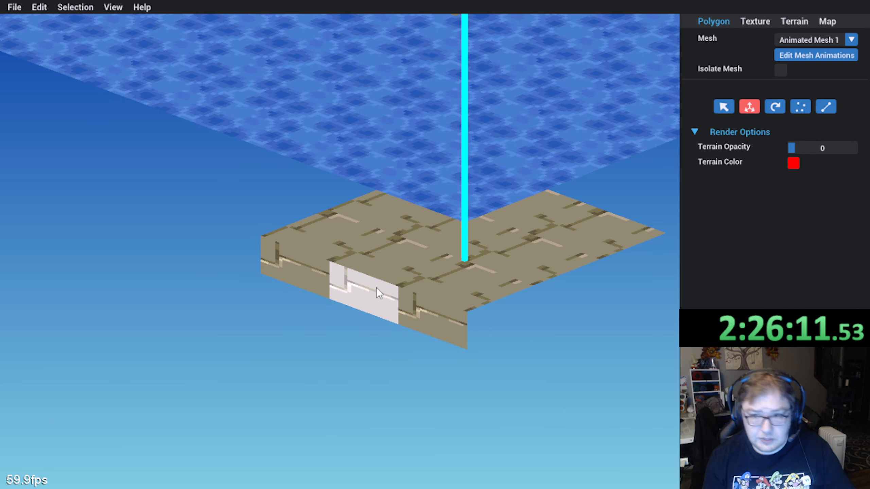
left_click(376, 288)
key("Delete")
left_click(295, 272)
key("Delete")
Step: Set the texture page of the platform's corner side segment to 1
left_click(428, 310)
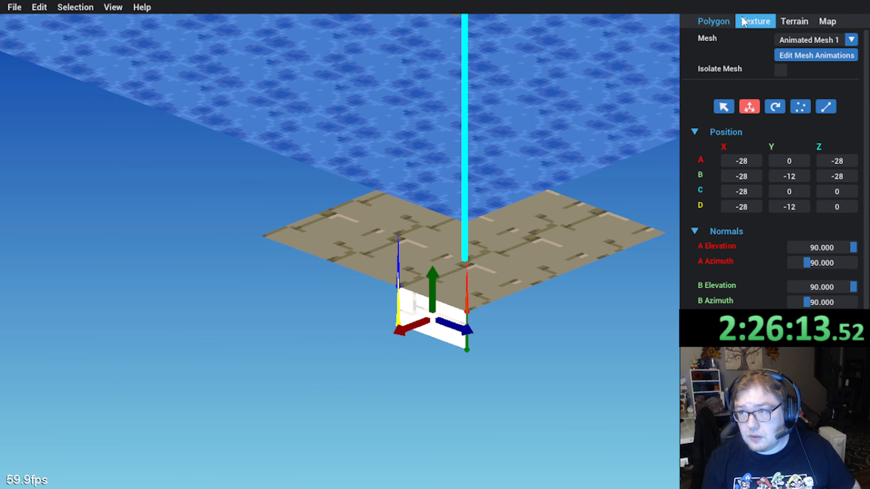
left_click(743, 21)
left_click(23, 25)
scroll(130, 117, "down", 5)
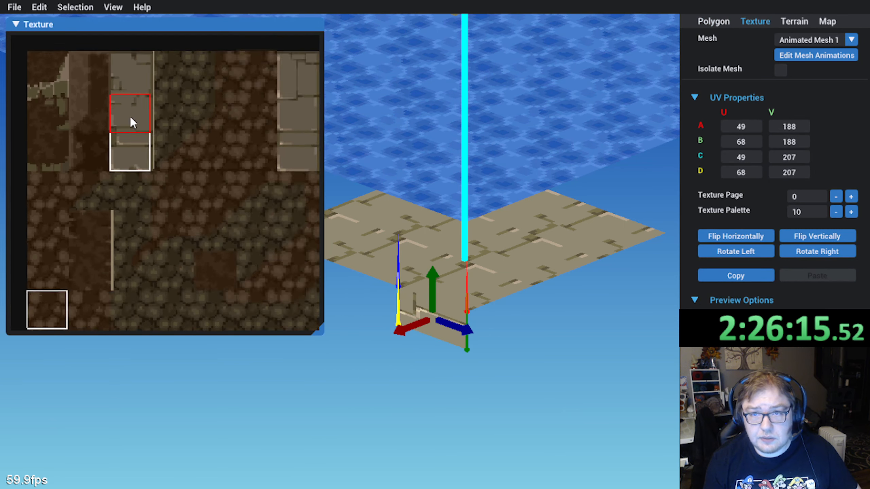
scroll(141, 148, "up", 4)
middle_click_drag(112, 233, 280, 170)
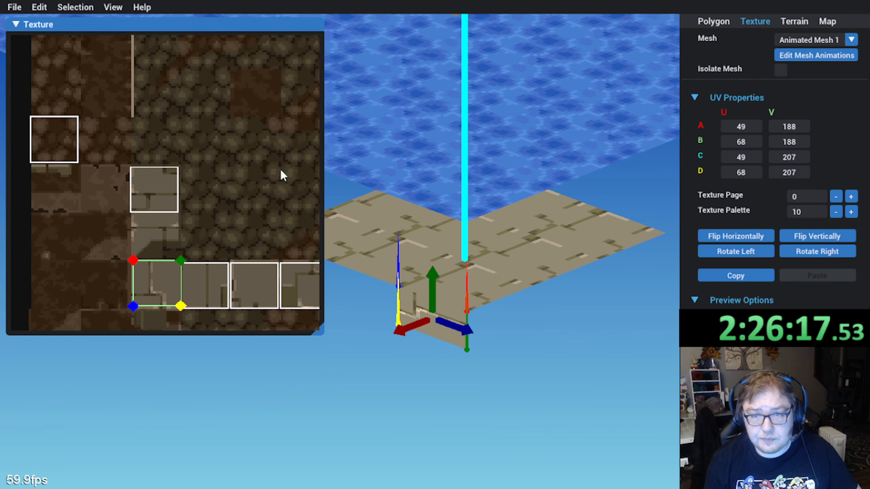
left_click(836, 197)
scroll(257, 179, "down", 4)
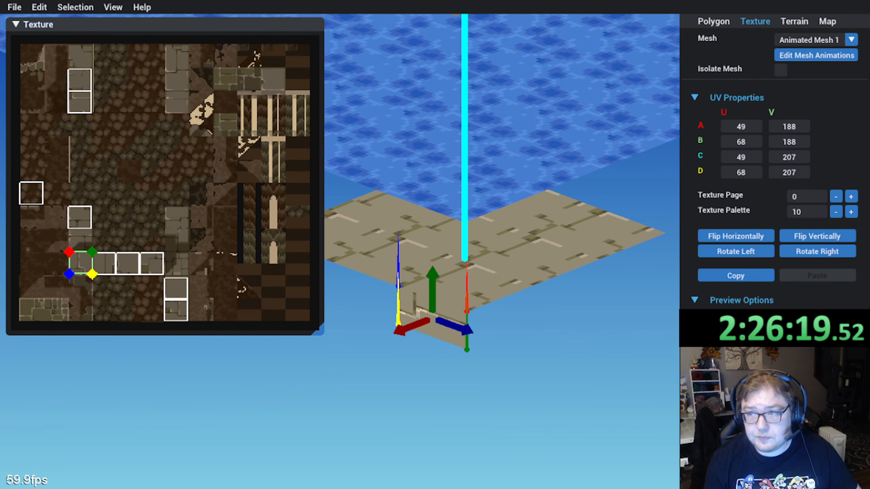
left_click(851, 197)
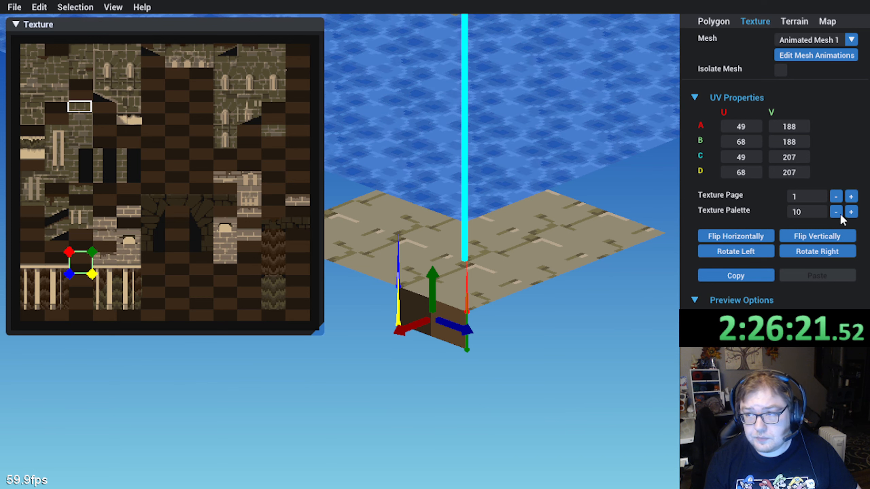
Step: Set the side segment's texture palette to 4
left_click(835, 211)
left_click(835, 212)
left_click(835, 212)
left_click(841, 211)
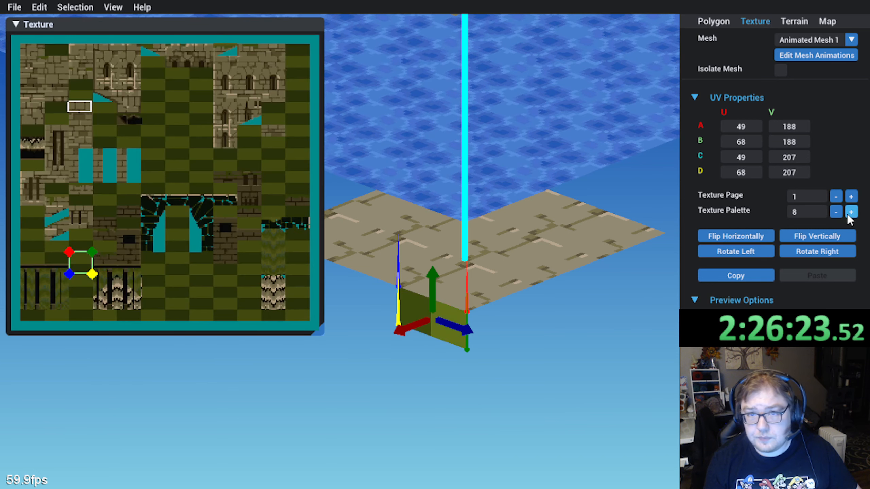
left_click(842, 213)
left_click(841, 214)
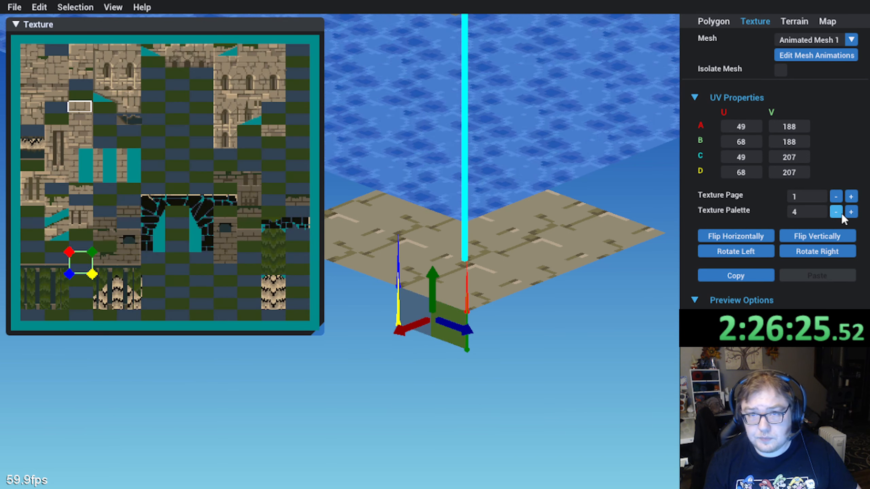
Step: Move the side segment's UV area onto the brickwork at U 28–47, V 38–57, and rotate it right
left_click_drag(86, 262, 88, 109)
scroll(88, 105, "up", 3)
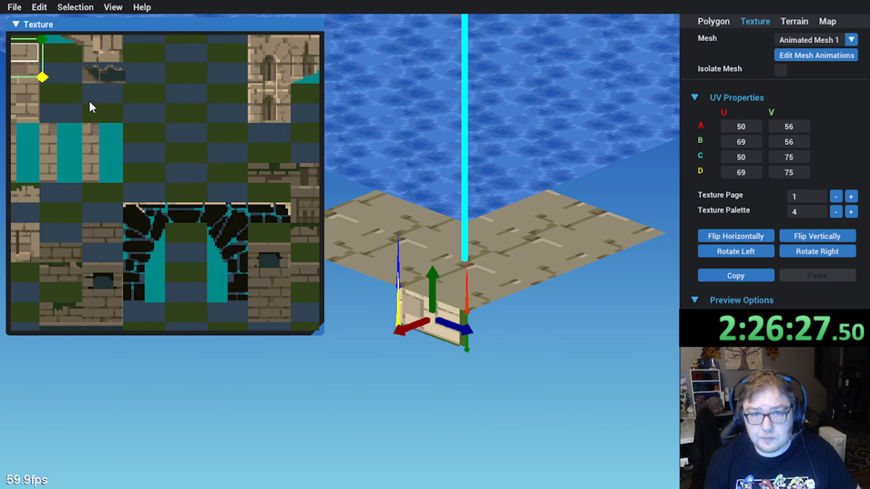
middle_click_drag(88, 105, 202, 212)
scroll(217, 245, "up", 4)
middle_click_drag(108, 154, 215, 231)
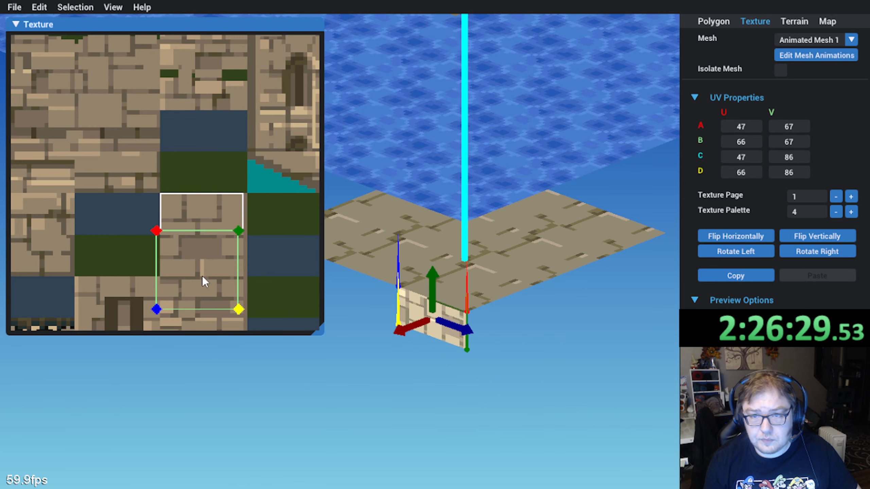
left_click_drag(202, 276, 121, 154)
scroll(120, 186, "up", 3)
middle_click_drag(119, 186, 148, 193)
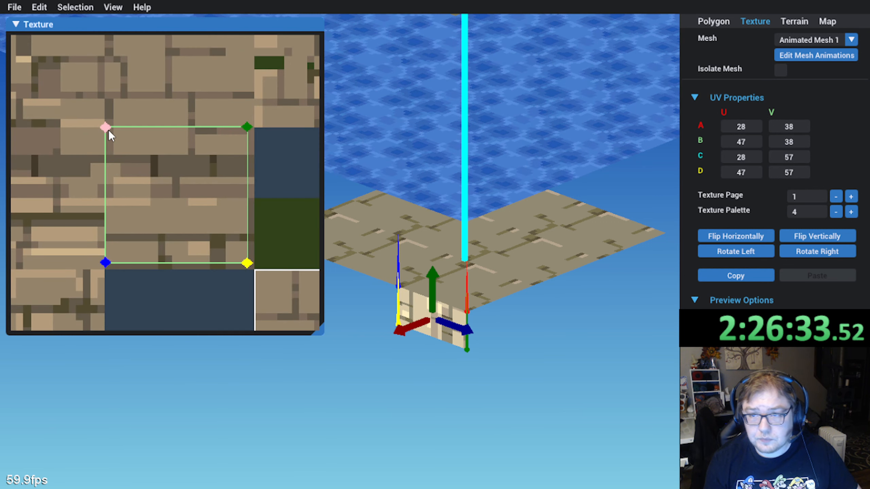
left_click(799, 254)
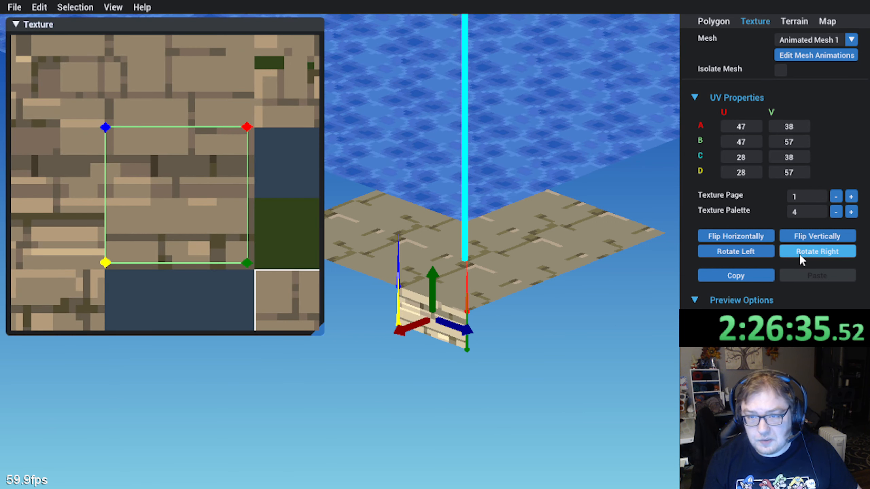
Step: Shorten the segment's UV area to a brick strip by setting points A and C to V 48, and collapse the texture view
scroll(127, 202, "up", 2)
middle_click_drag(127, 202, 134, 113)
left_click_drag(143, 76, 139, 182)
middle_click_drag(268, 174, 160, 156)
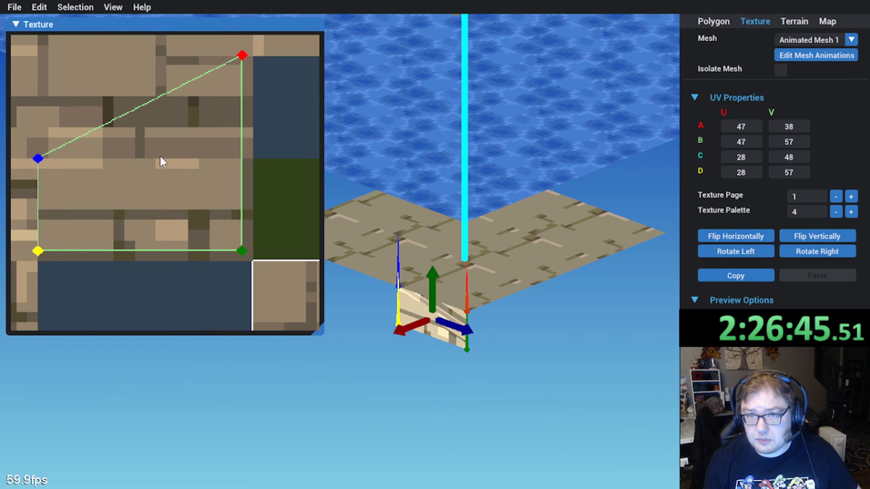
left_click_drag(239, 55, 239, 157)
left_click(509, 339)
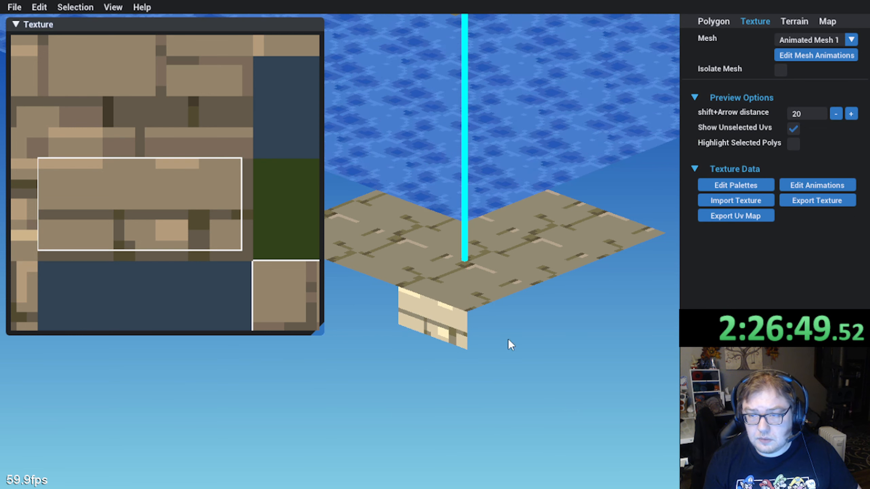
left_click(19, 26)
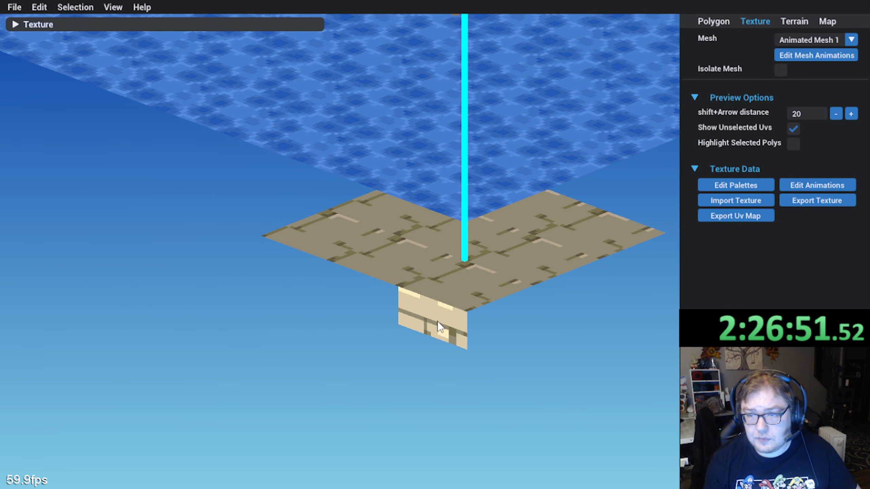
Step: Duplicate the brick segment along Z to span the platform's edge, and copy the three-segment row directly below
left_click(444, 318)
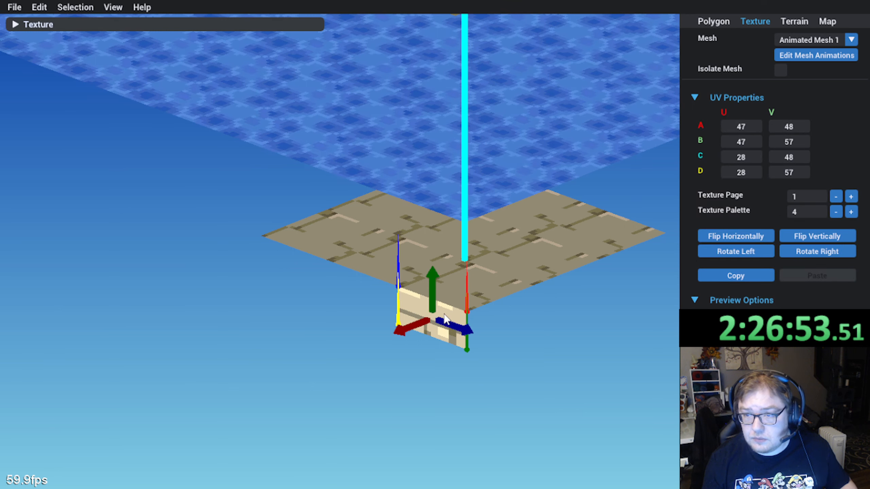
left_click_drag(463, 330, 352, 294)
left_click(436, 327, "shift")
left_click(375, 308, "shift")
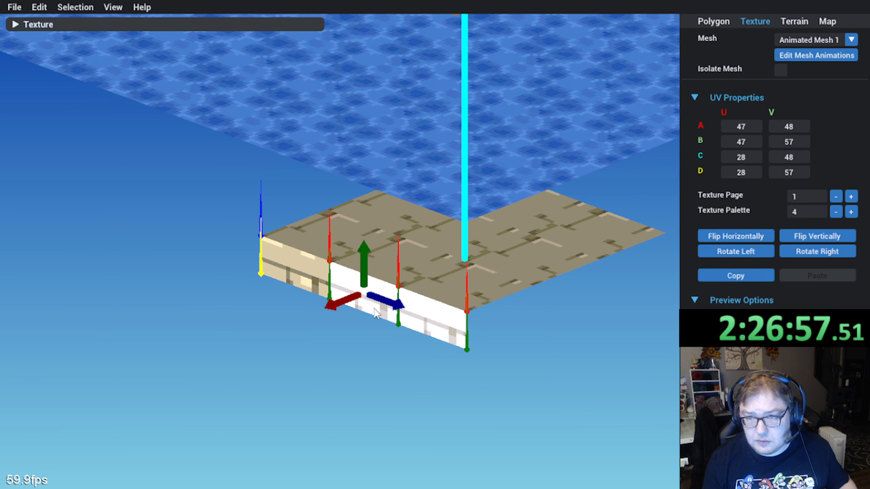
left_click_drag(363, 251, 362, 285, "shift")
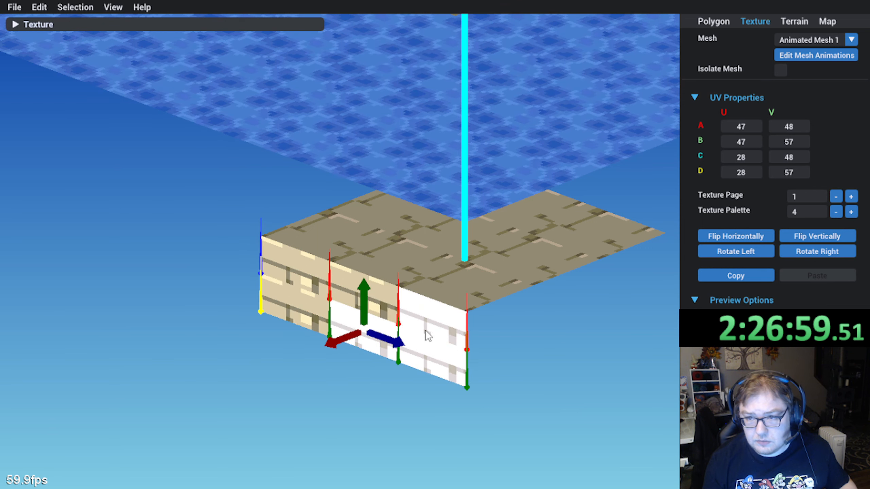
Step: Select all six segments of the two-row wall and duplicate them along Z past the platform's corner
left_click(312, 287)
left_click(363, 329, "shift")
left_click(437, 349, "shift")
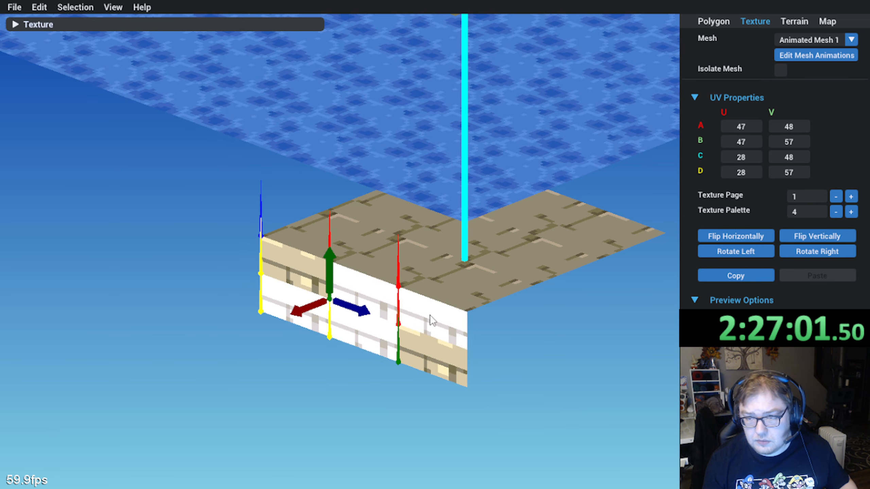
left_click_drag(401, 327, 510, 369, "shift")
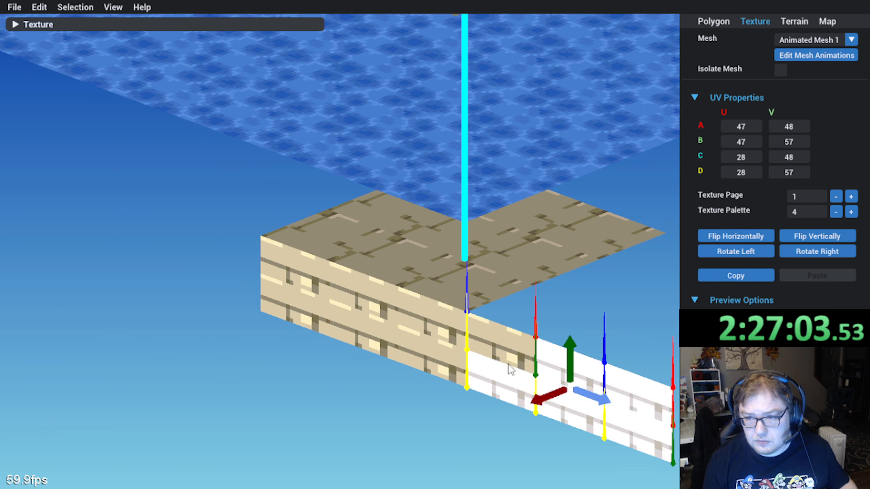
Step: Rotate the duplicated wall about the vertical axis until it runs along X with its bricks facing outward
left_click(718, 26)
middle_click_drag(640, 188, 499, 200)
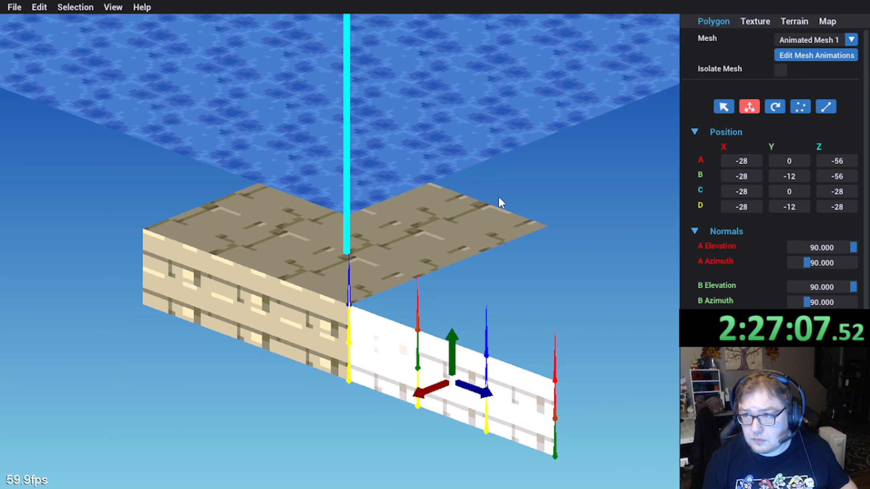
left_click(775, 107)
left_click(428, 292)
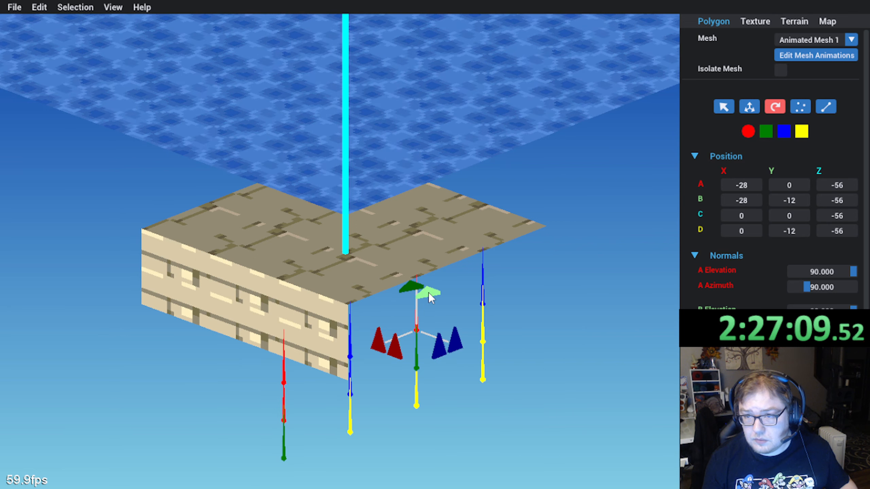
left_click(428, 292)
left_click(751, 108)
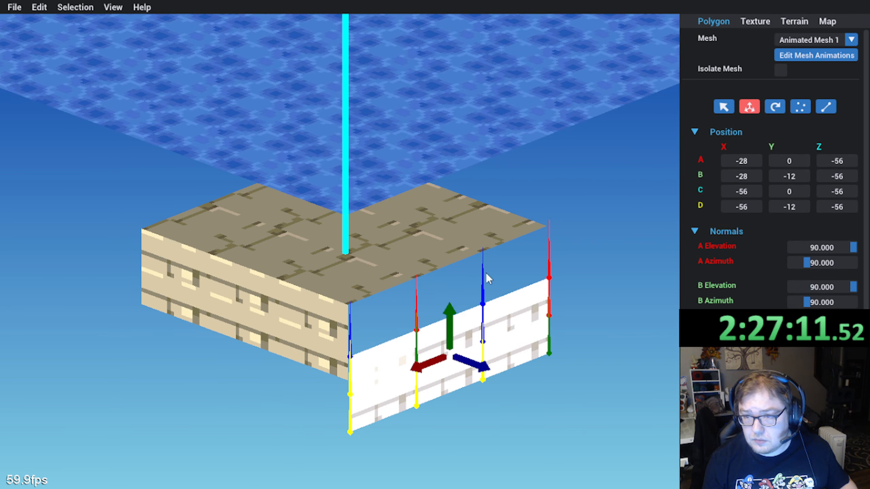
Step: Move the rotated wall along X and Z against the platform's adjacent edge at Z -28
middle_click_drag(485, 272, 379, 370)
left_click_drag(357, 440, 377, 433)
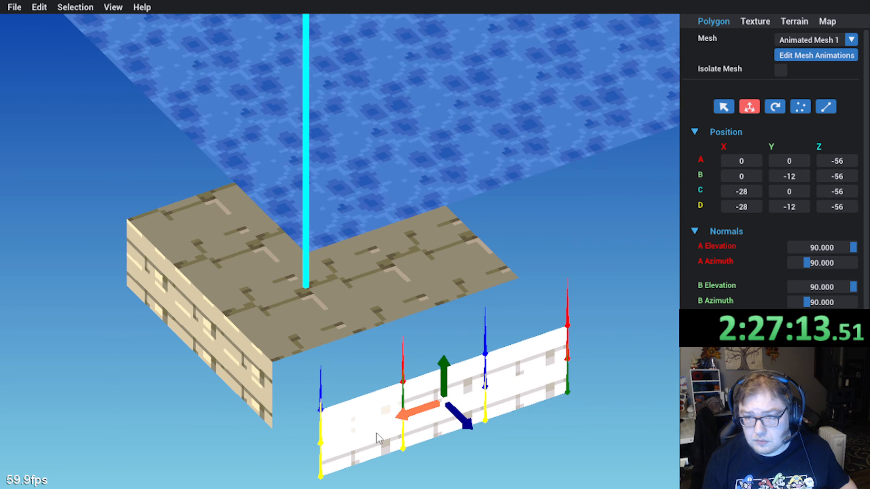
left_click_drag(462, 426, 444, 384)
middle_click_drag(444, 384, 332, 374)
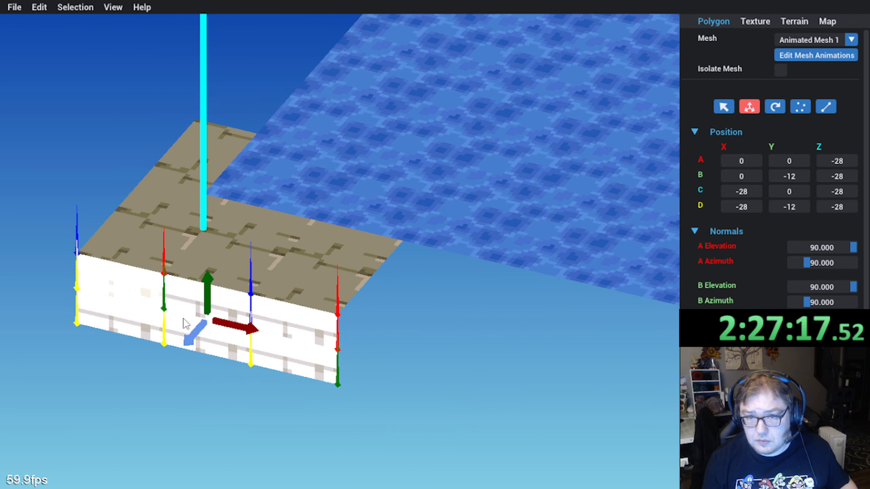
Step: Select all segments of both finished walls and duplicate them, bringing the copies back onto the originals' position
middle_click_drag(162, 308, 260, 332)
left_click(257, 328, "shift")
left_click(267, 303, "shift")
left_click(345, 323, "shift")
left_click(350, 346, "shift")
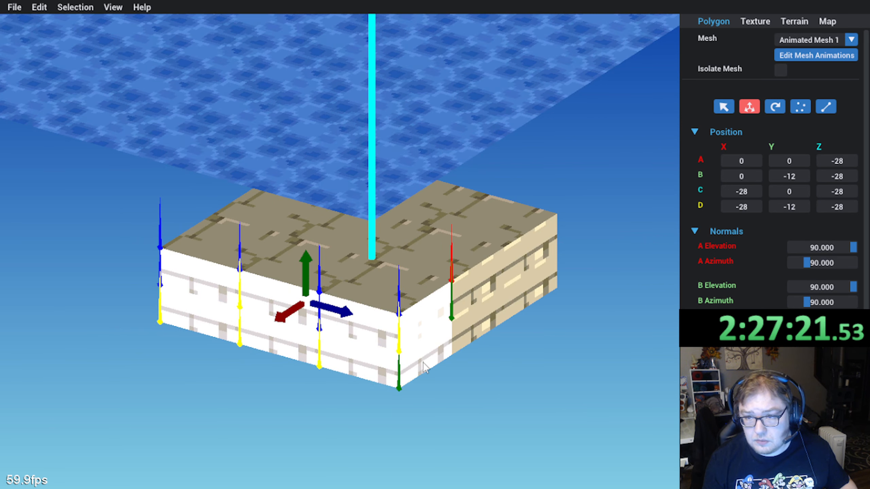
left_click(424, 351, "shift")
left_click(458, 294, "shift")
left_click(476, 324, "shift")
left_click(529, 294, "shift")
left_click(518, 257, "shift")
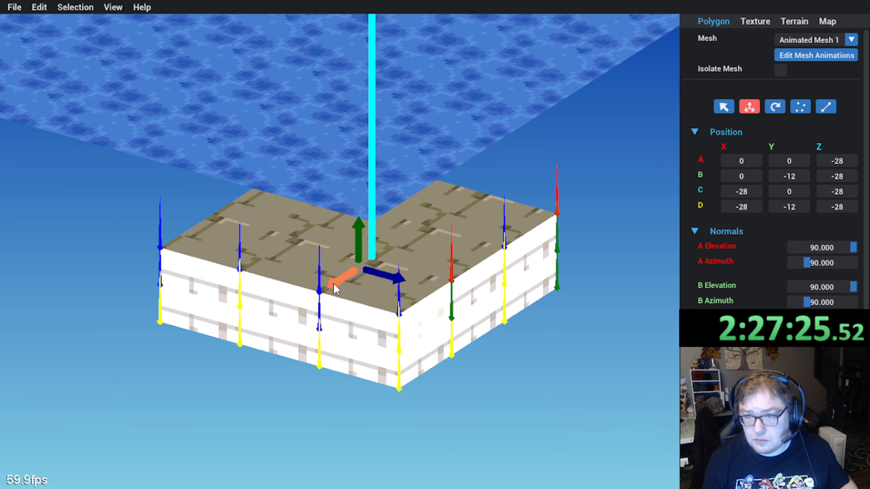
left_click_drag(333, 283, 363, 277)
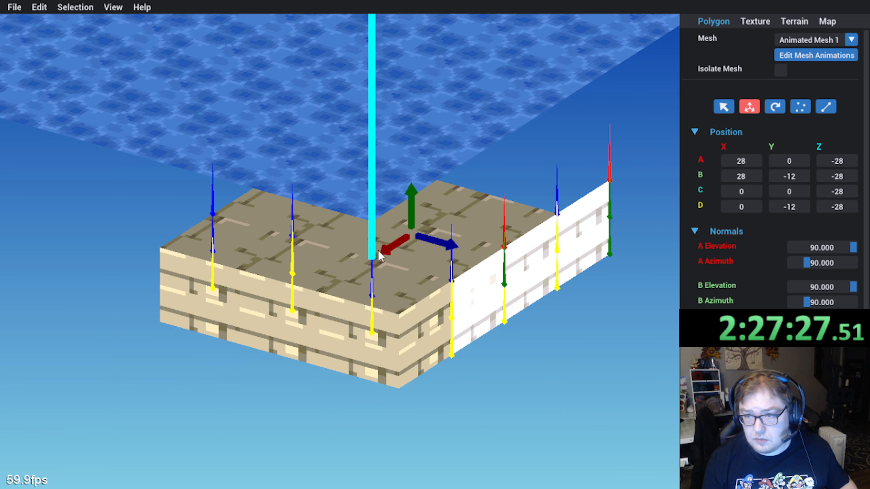
left_click_drag(387, 250, 345, 278)
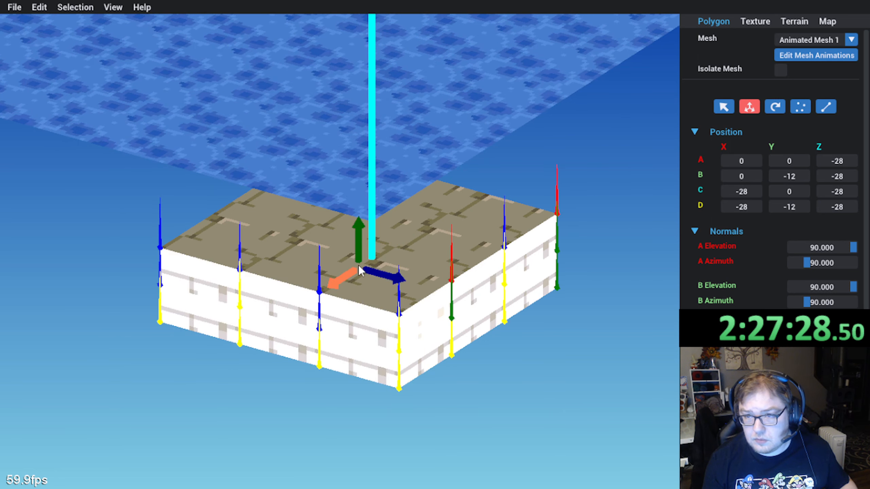
Step: Rotate the duplicated walls 180 degrees about the vertical axis, move them to the platform's two opposite edges, and deselect them
left_click(775, 107)
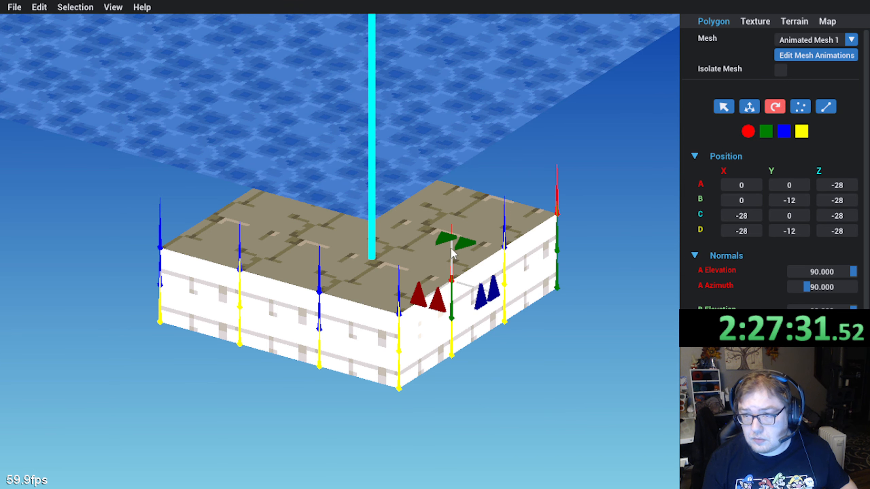
left_click_drag(450, 247, 462, 246)
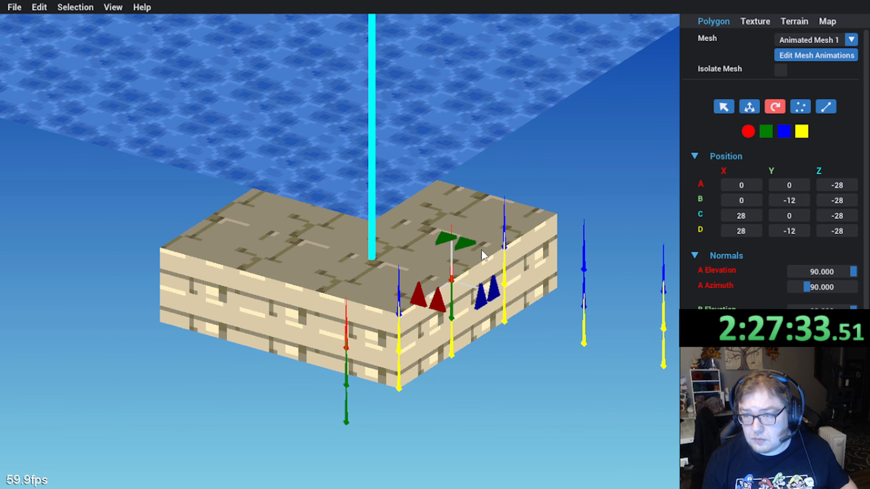
left_click(744, 110)
middle_click_drag(441, 192, 473, 292)
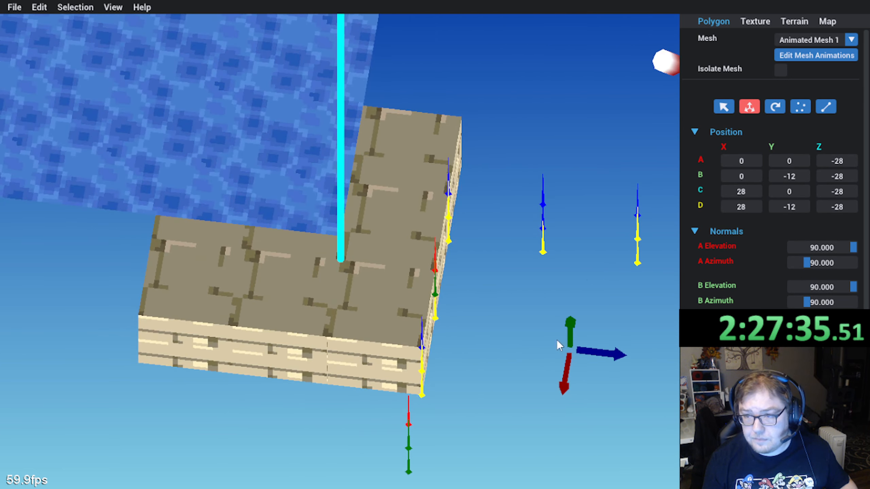
left_click_drag(611, 354, 447, 330)
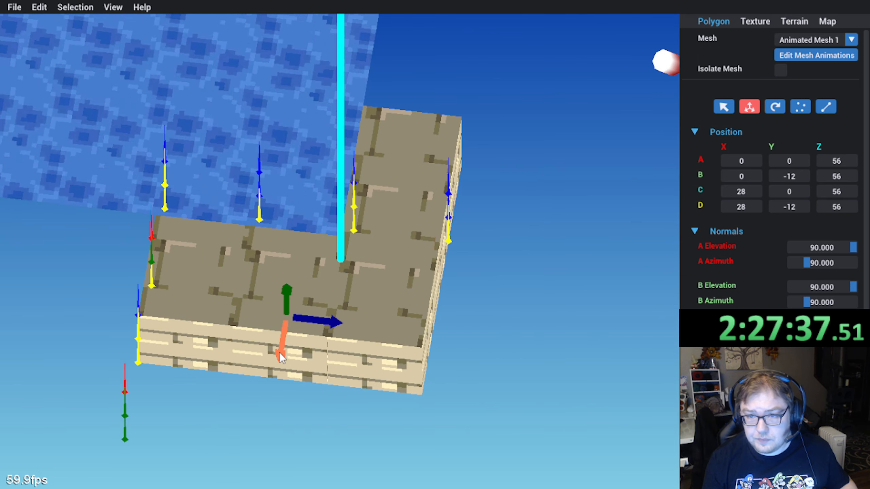
left_click_drag(280, 352, 283, 335)
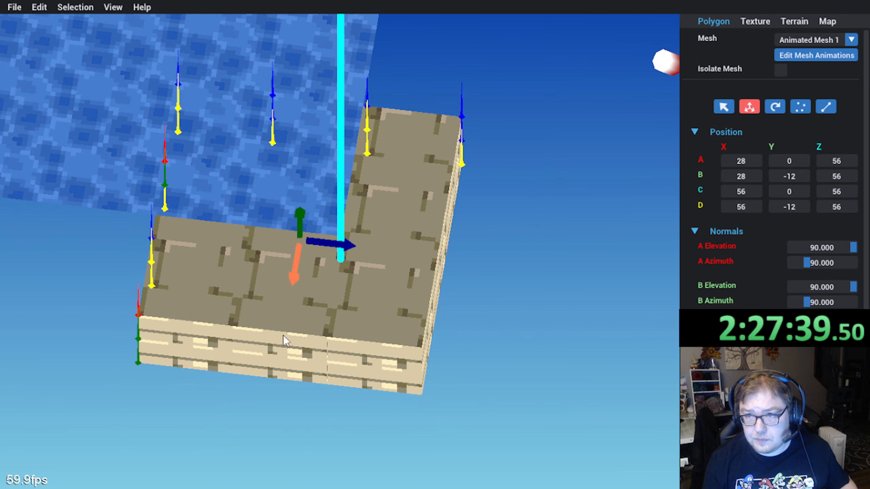
middle_click_drag(283, 335, 131, 310)
left_click(451, 342)
Step: Play the mesh animations to examine how the new brick walls sit on the raised platform
scroll(375, 316, "down", 3)
middle_click_drag(451, 343, 398, 302)
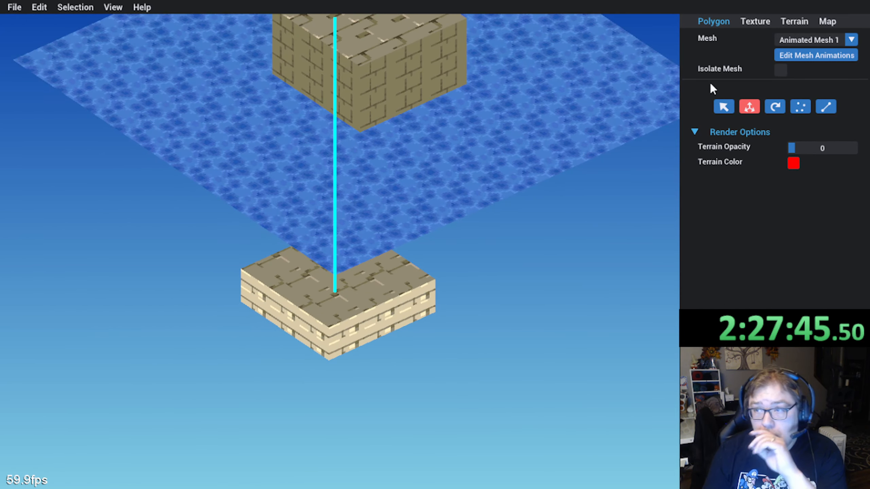
left_click(801, 56)
left_click(561, 358)
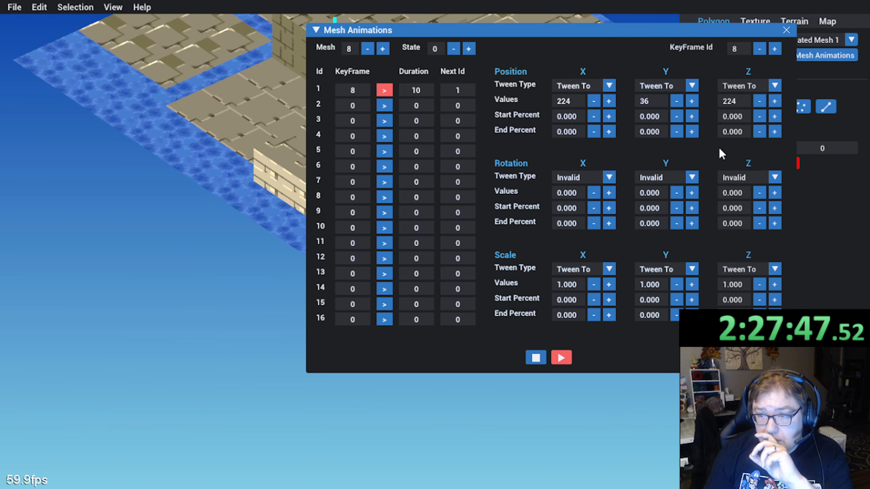
Step: Close the mesh animation editor and save the map
left_click(787, 30)
middle_click_drag(474, 196, 289, 297)
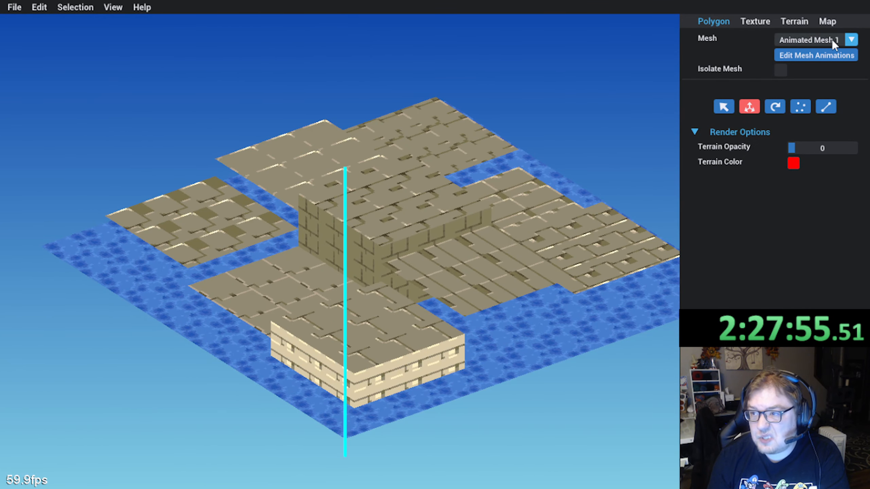
left_click(13, 7)
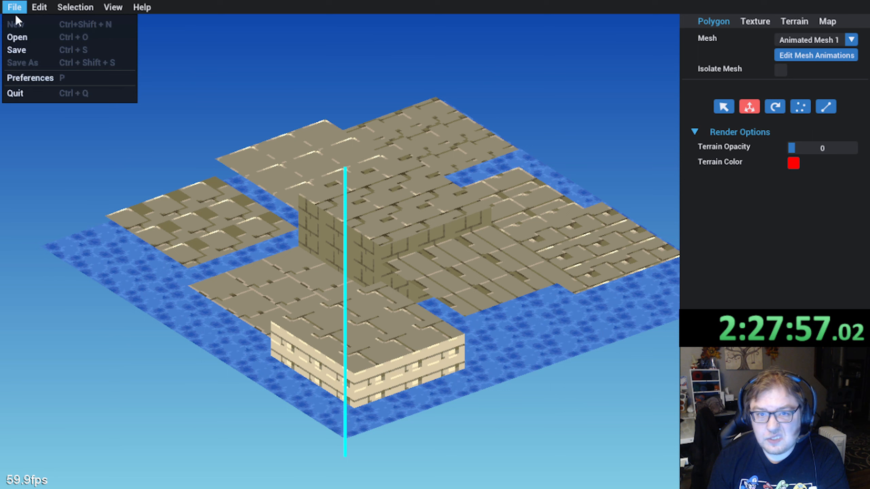
left_click(8, 51)
middle_click_drag(169, 195, 219, 195)
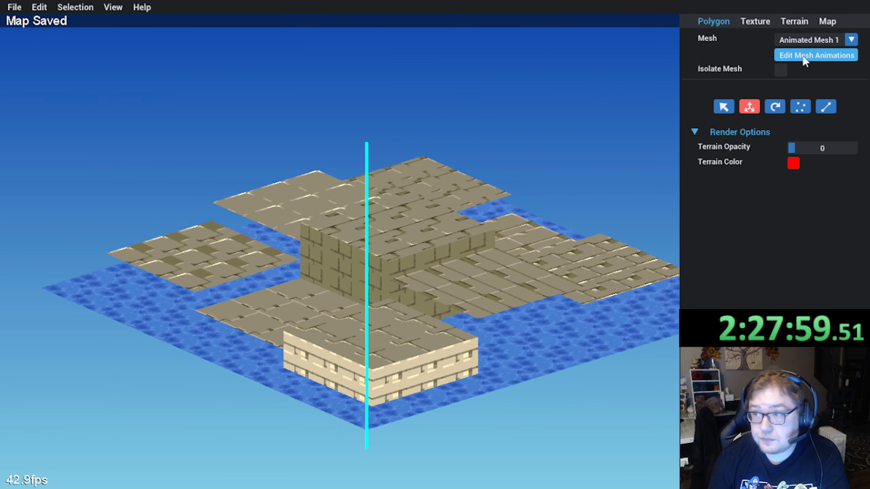
Step: Make Animated Mesh 2 the active mesh, stop the animation playback, and close the animation editor
left_click(851, 39)
left_click(811, 78)
mouse_move(360, 208)
middle_mouse_down()
mouse_move(308, 244)
mouse_move(372, 312)
middle_mouse_up()
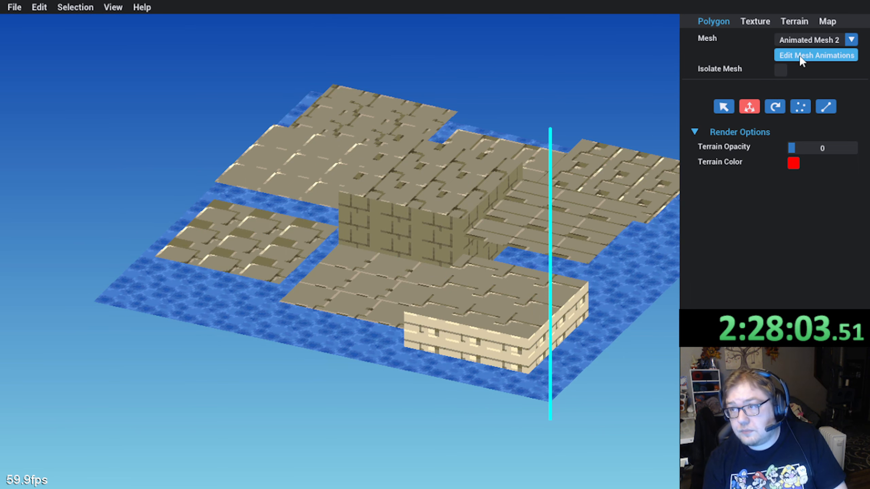
left_click(816, 55)
left_click(536, 358)
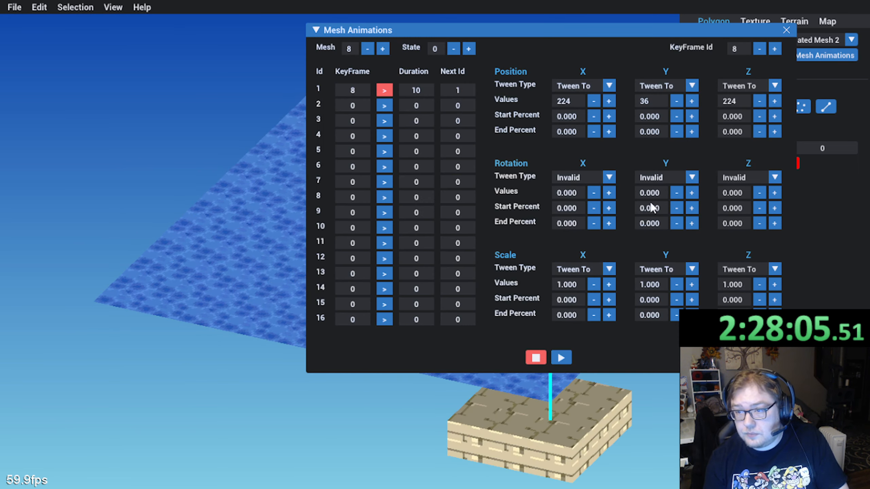
left_click(787, 31)
Step: Duplicate the platform's top polygon at Z 28 to 56 and move the copy outward along X to span -28 to -56
middle_click_drag(530, 171, 371, 291)
left_click(363, 296)
scroll(328, 291, "up", 5)
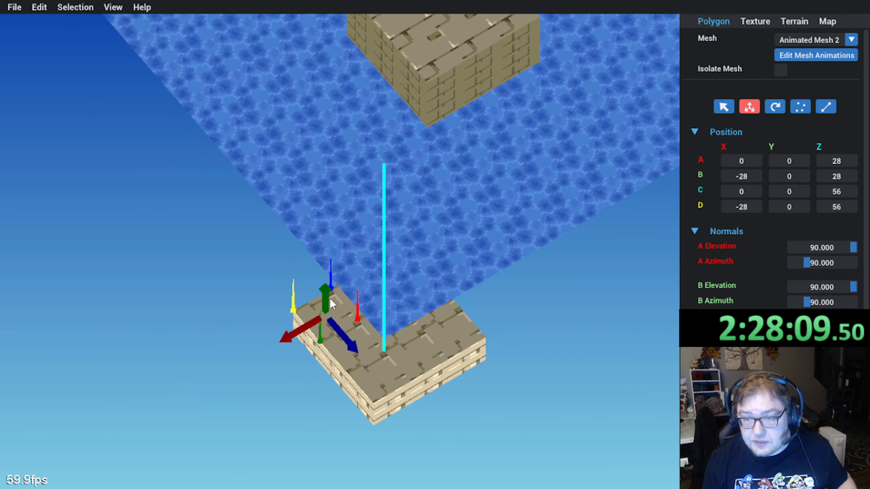
scroll(295, 318, "down", 5)
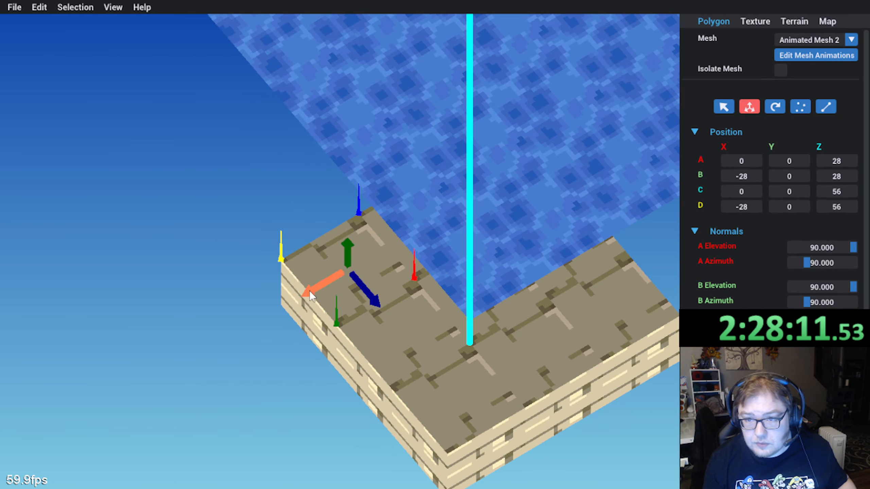
left_click_drag(309, 290, 268, 306)
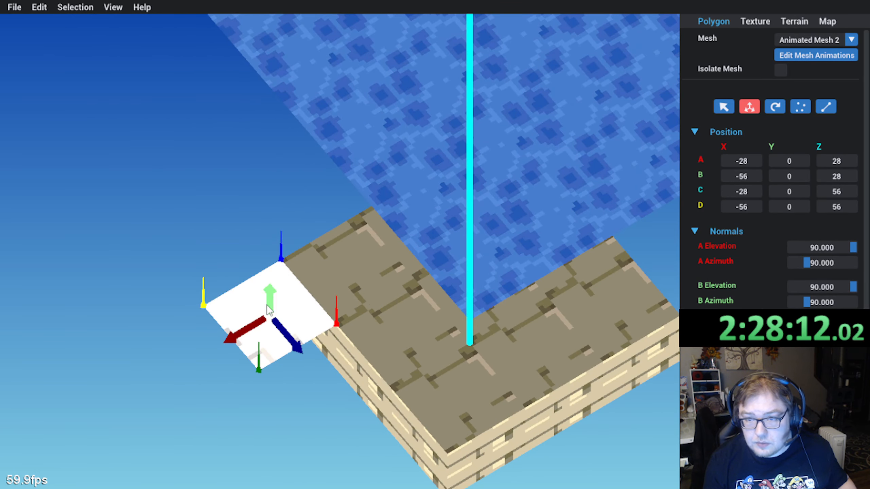
Step: Narrow the duplicated polygon by moving its outer edge inward along X to -40
left_click(825, 107)
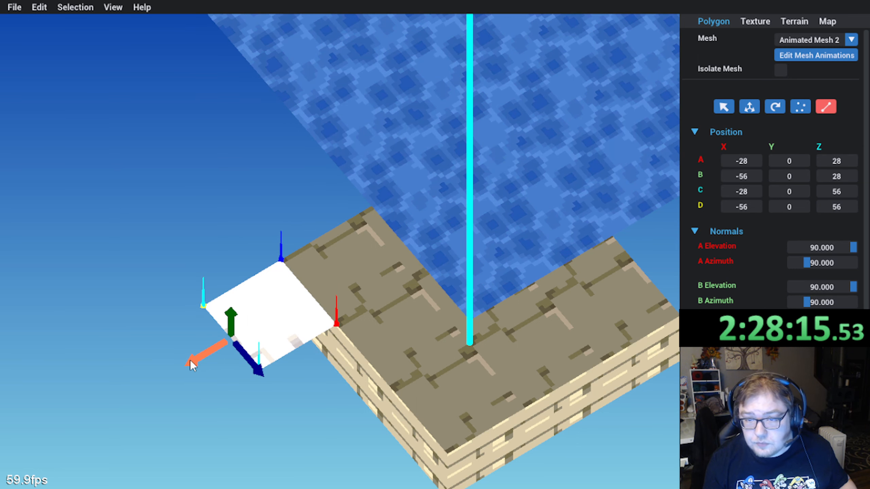
left_click_drag(190, 360, 223, 357)
middle_click_drag(222, 359, 209, 367)
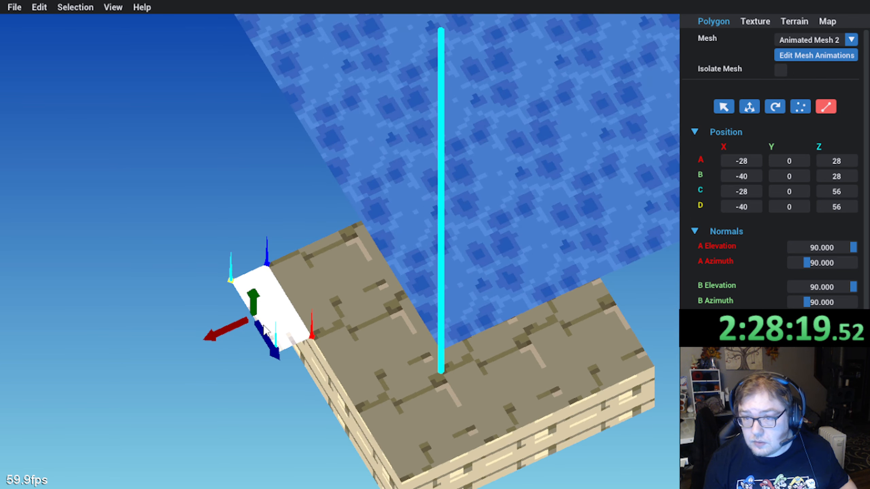
Step: Activate polygon rotation for the narrowed strip beside the platform's edge
left_click(749, 107)
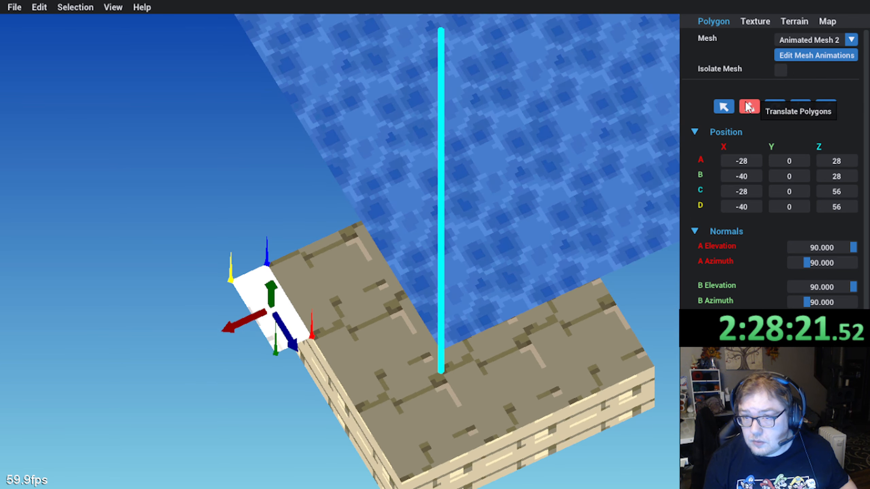
middle_click_drag(302, 360, 328, 238)
left_click(775, 107)
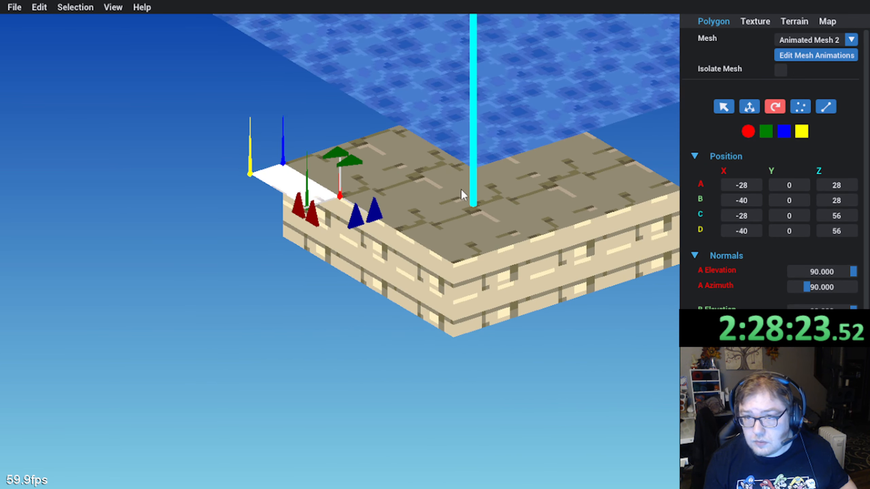
Step: Rotate the selected horizontal polygon upright so it lies on the platform's side at X -28, spanning Y 0 to -12
middle_click_drag(461, 189, 273, 228)
left_click(277, 238)
left_click(277, 238)
left_click(276, 238)
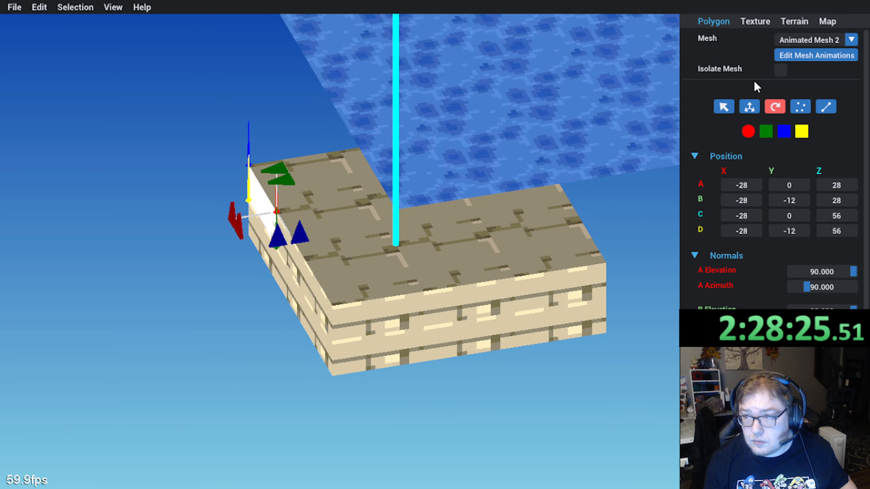
left_click(749, 107)
Step: Open the texture view for the upright polygon and set its texture page to 1
left_click(753, 21)
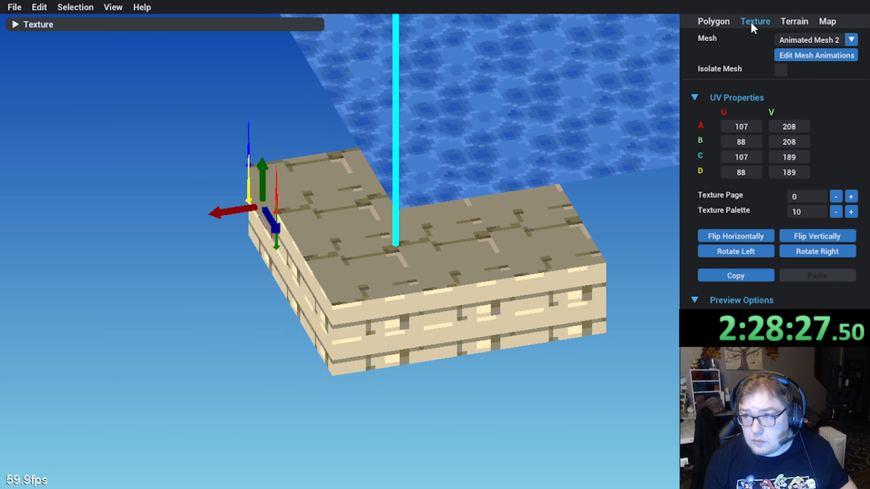
left_click(15, 25)
scroll(102, 121, "down", 5)
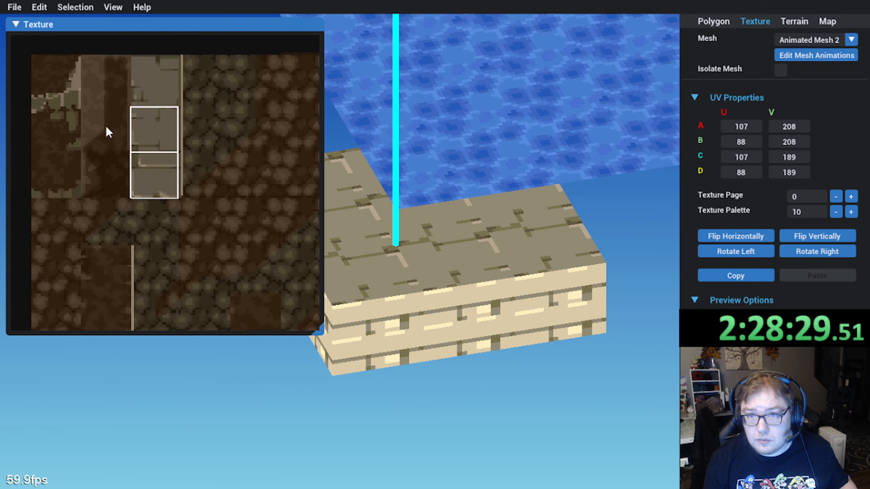
left_click(852, 198)
scroll(85, 139, "up", 2)
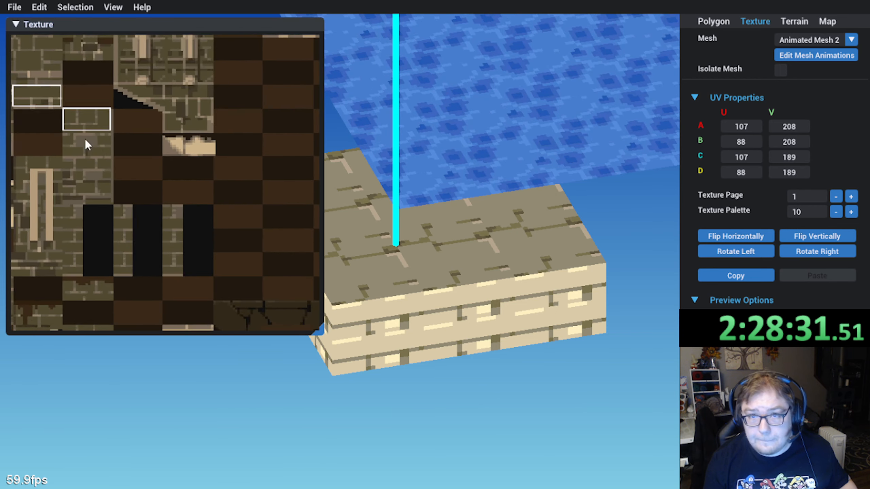
Step: Move the polygon's UV region onto the stone bricks at U 86–105, V 45–64 and rotate the texture left
middle_click_drag(85, 139, 132, 170)
scroll(132, 173, "down", 3)
scroll(133, 177, "down", 1)
left_click_drag(126, 260, 123, 93)
scroll(123, 93, "up", 5)
middle_click_drag(126, 103, 264, 310)
middle_click_drag(203, 218, 209, 221)
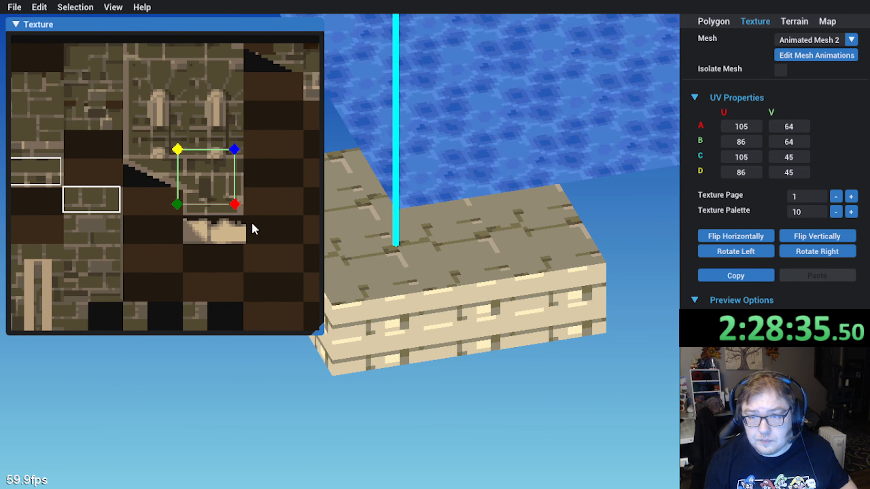
middle_click_drag(507, 245, 450, 269)
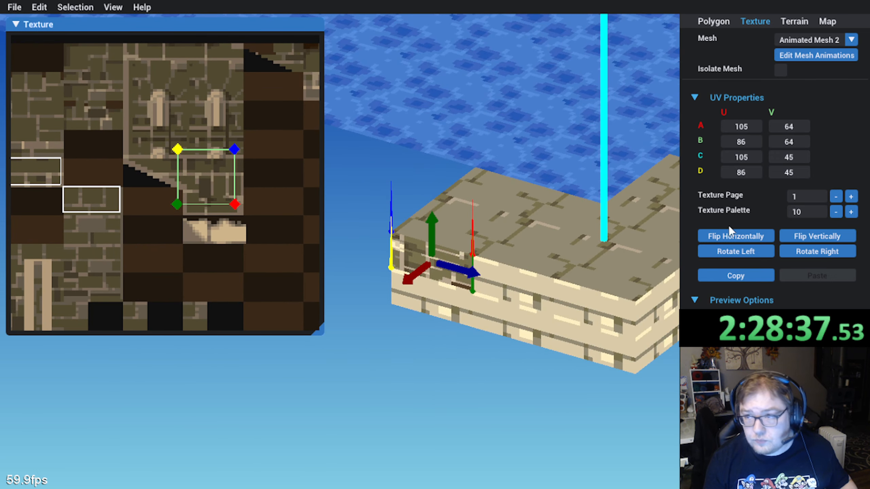
left_click(749, 252)
scroll(169, 227, "up", 3)
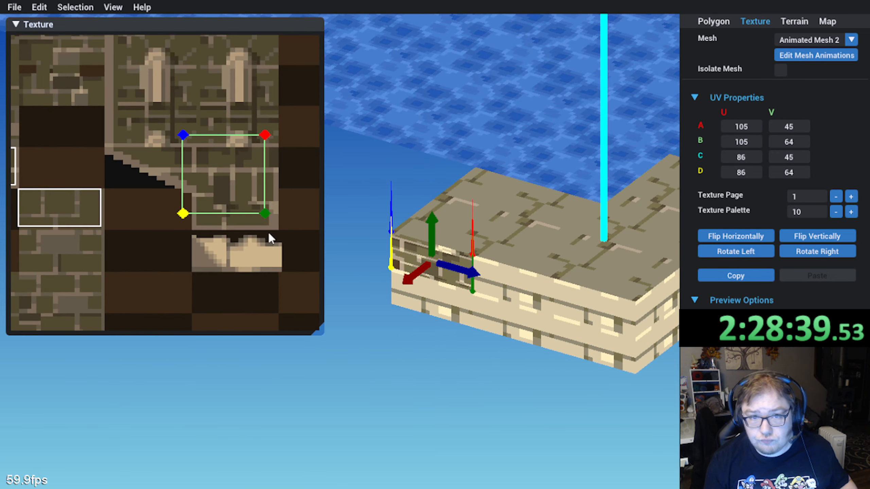
Step: Move the UV region onto the brick tiles spanning U 28 to 47 and V 29 to 48
middle_click_drag(222, 185, 276, 219)
scroll(226, 203, "down", 4)
middle_click_drag(224, 262, 270, 219)
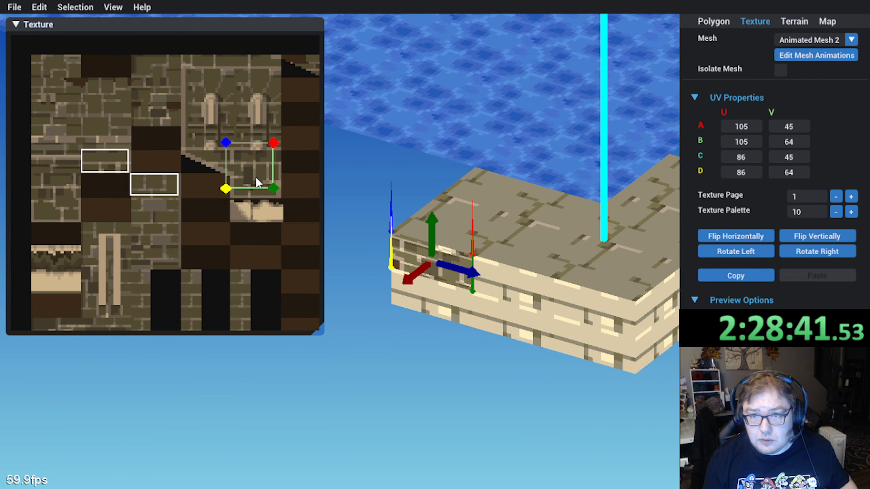
left_click_drag(255, 177, 107, 138)
scroll(107, 139, "up", 2)
scroll(226, 274, "up", 2)
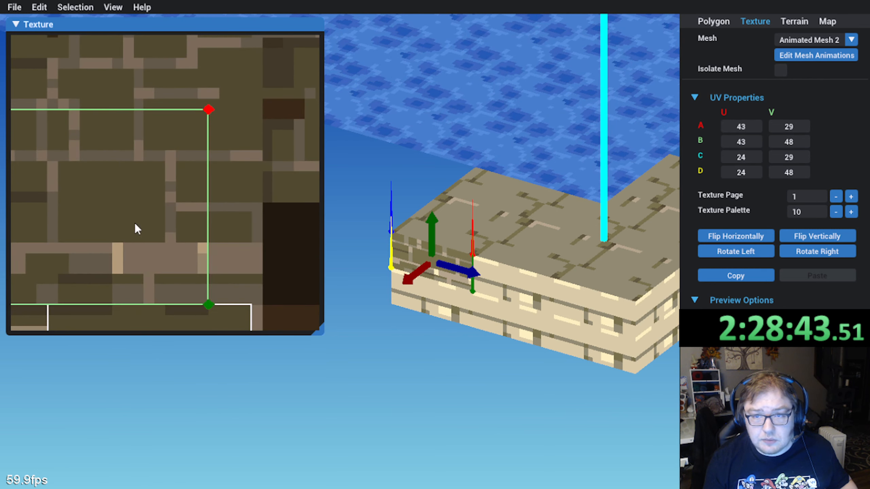
left_click_drag(135, 230, 180, 226)
scroll(160, 203, "down", 1)
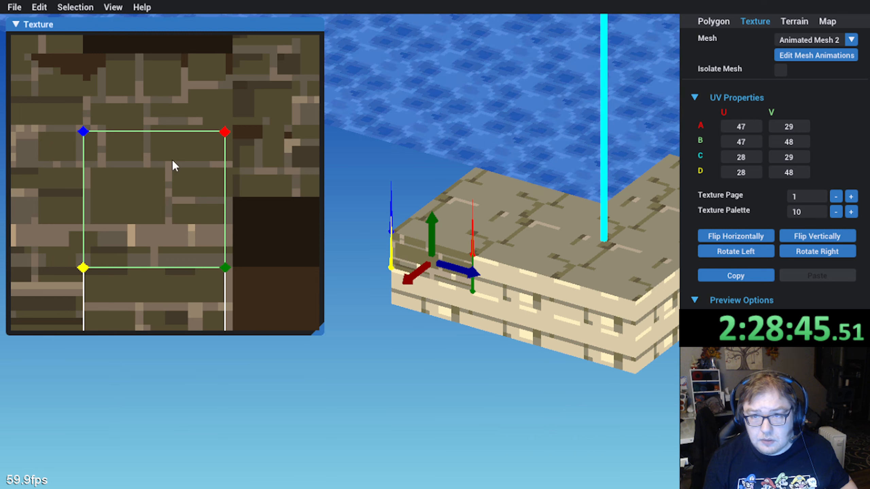
Step: Shrink the UV region's height from its upper edge so that it spans V 39 to 48
left_click_drag(223, 133, 218, 208)
left_click_drag(85, 133, 85, 205)
left_click_drag(208, 204, 216, 205)
scroll(216, 206, "down", 1)
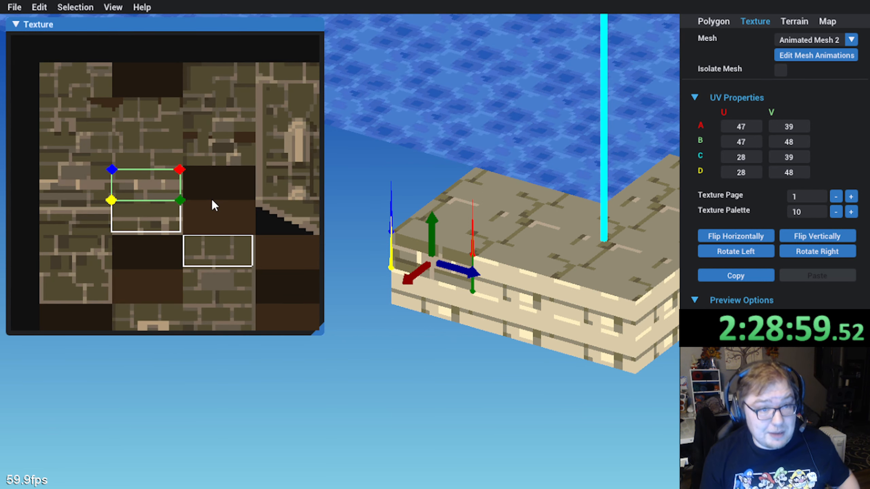
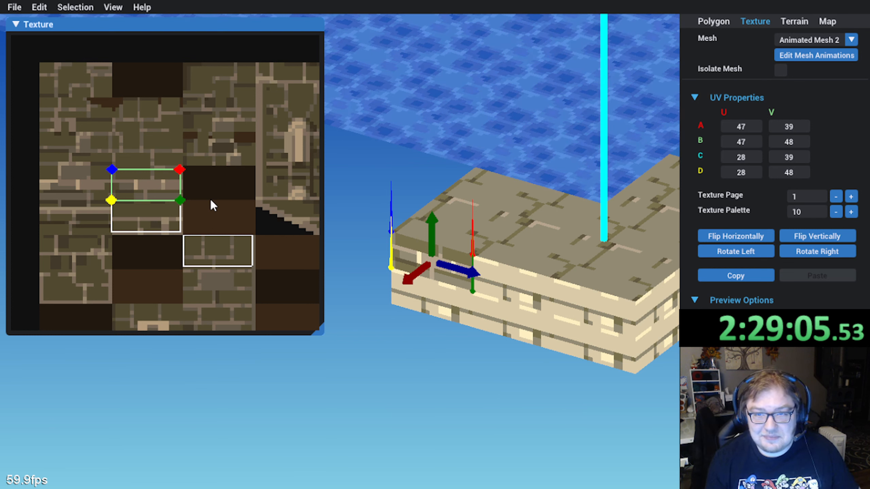
Step: Collapse the texture view and cycle through the polygon's texture palettes, choosing palette 4
left_click(18, 28)
middle_click_drag(192, 256, 253, 301)
left_click(848, 212)
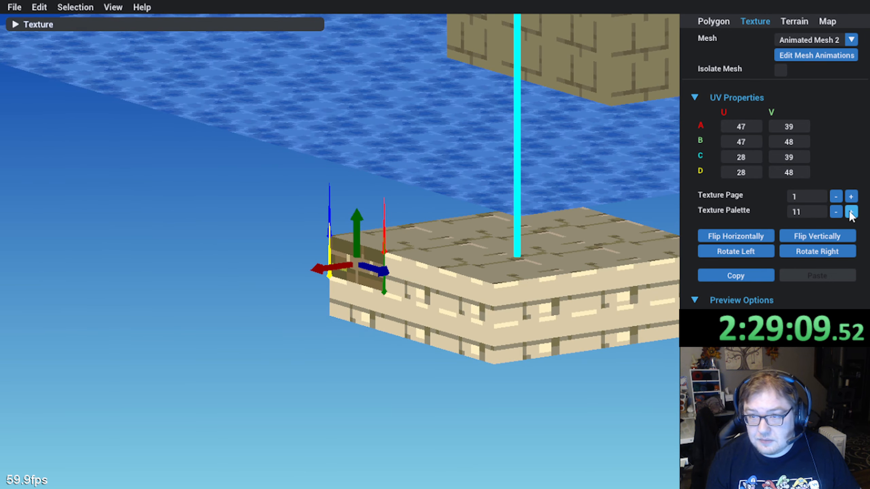
left_click(850, 212)
left_click(850, 212)
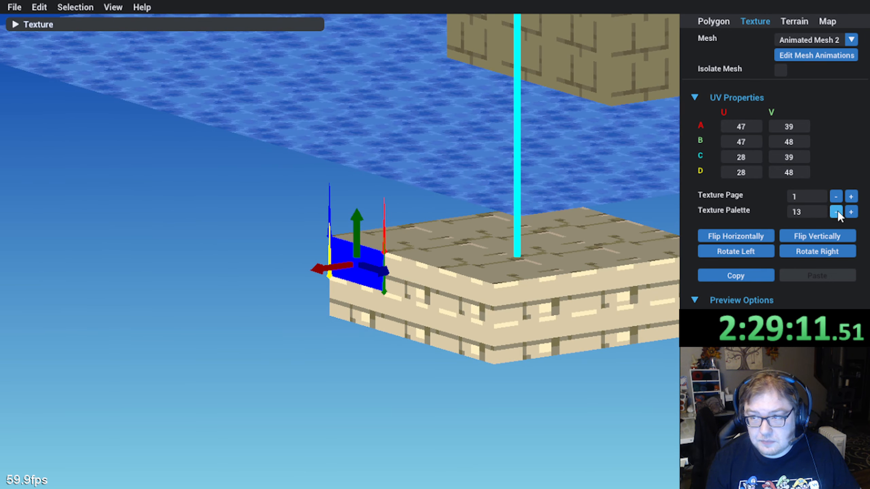
left_click(835, 213)
left_click(836, 212)
left_click(836, 212)
left_click(835, 212)
left_click(836, 212)
left_click(836, 212)
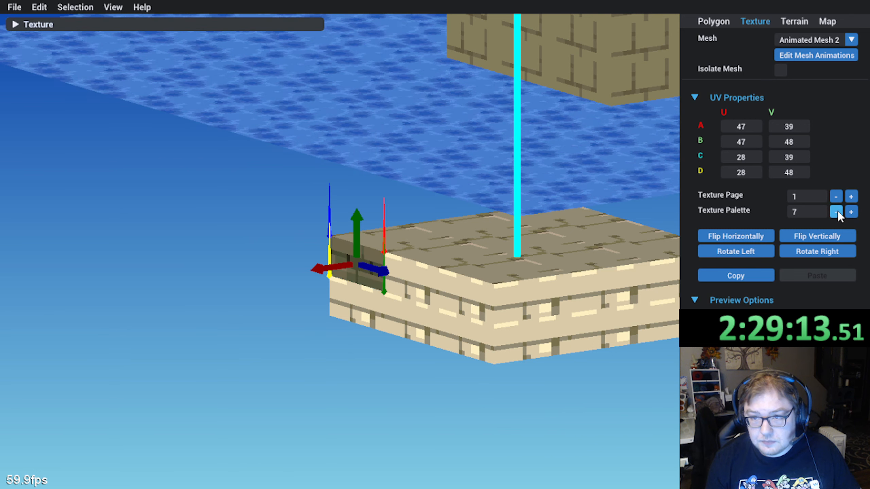
left_click(836, 212)
left_click(836, 212)
left_click(836, 212)
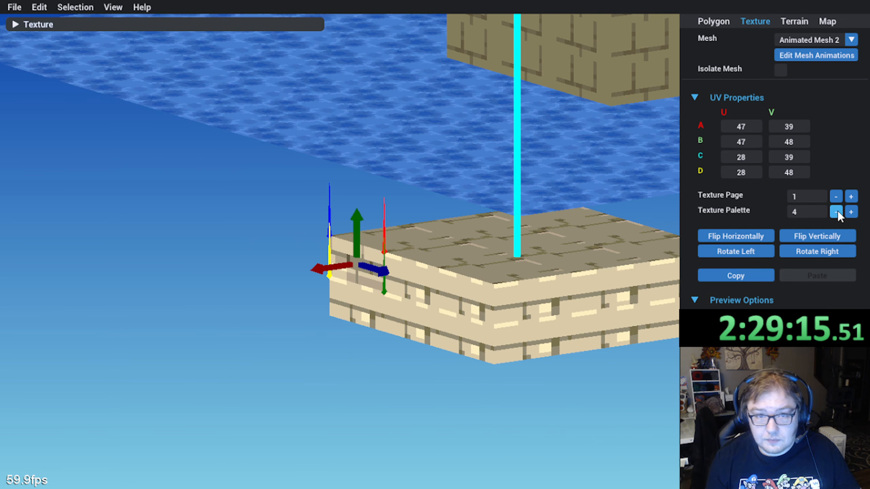
Step: Duplicate the textured brick polygon along the upper row of the platform's side face
middle_click_drag(425, 276, 404, 242)
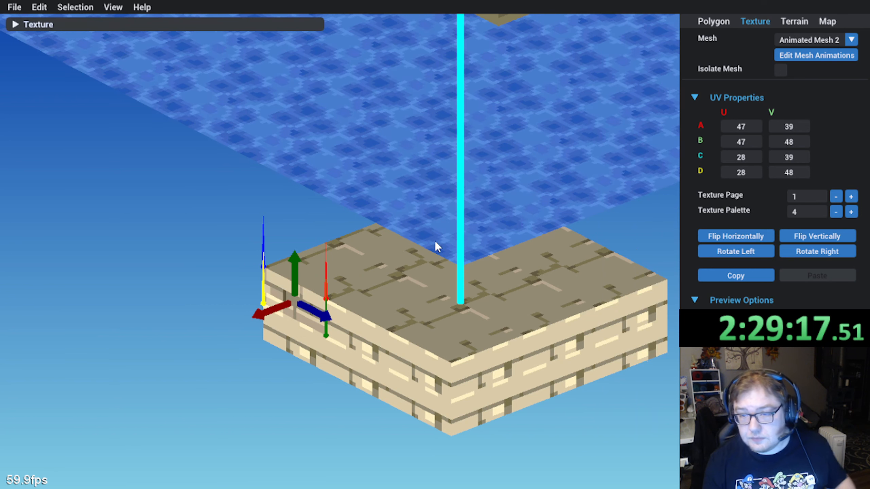
left_click_drag(311, 313, 424, 367)
left_click(305, 311)
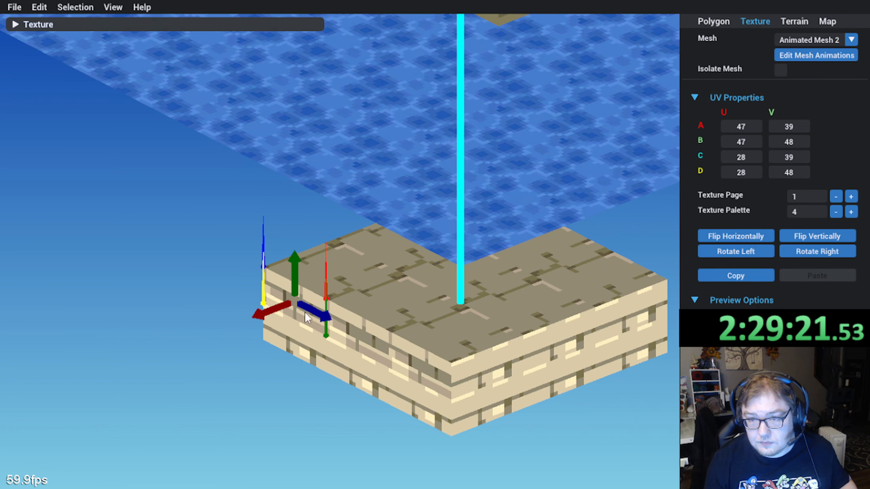
Step: Select the textured polygons along that side and duplicate the row past the platform's front corner
left_click(359, 338, "shift")
left_click(414, 359, "shift")
left_click_drag(380, 344, 567, 442)
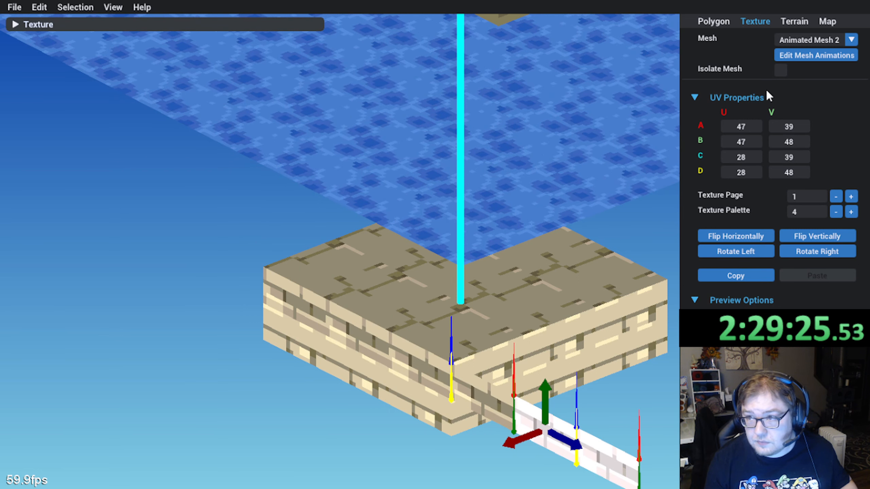
Step: Rotate the duplicated row about the vertical axis and place it along the upper part of the adjacent side
left_click(717, 25)
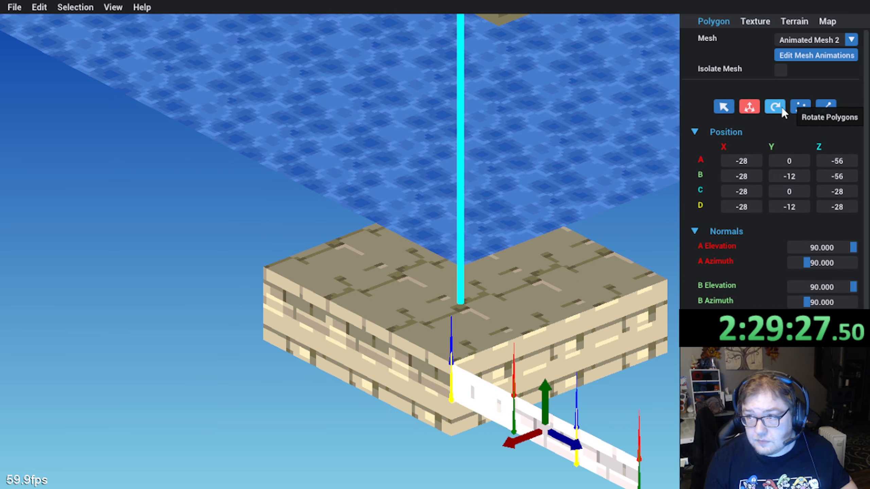
left_click(774, 106)
left_click(452, 303)
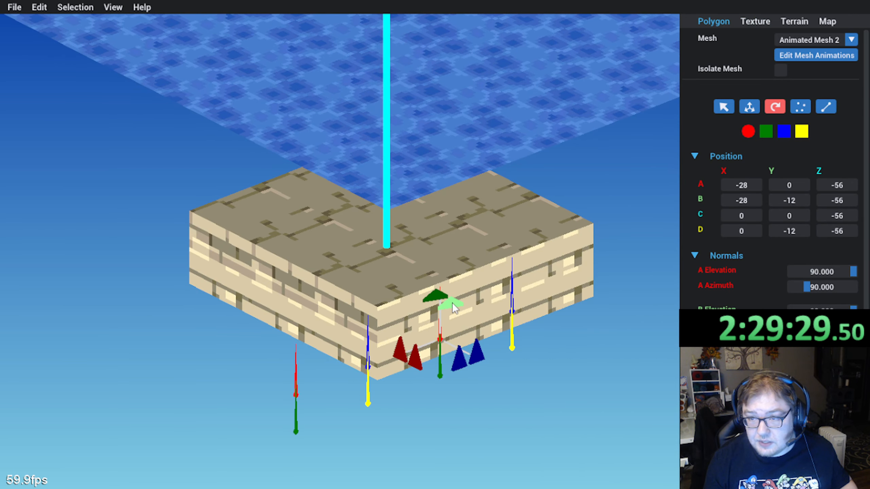
left_click(452, 303)
left_click(749, 107)
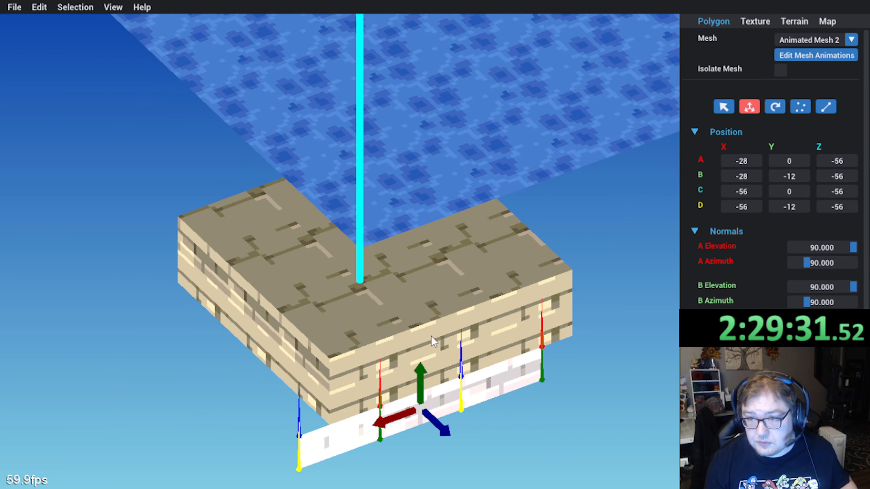
left_click_drag(416, 417, 488, 370)
Step: Add the first side's brick row to the selection and duplicate both rows, offset along the X axis
middle_click_drag(488, 370, 260, 237)
left_click(240, 242, "shift")
left_click(295, 262, "shift")
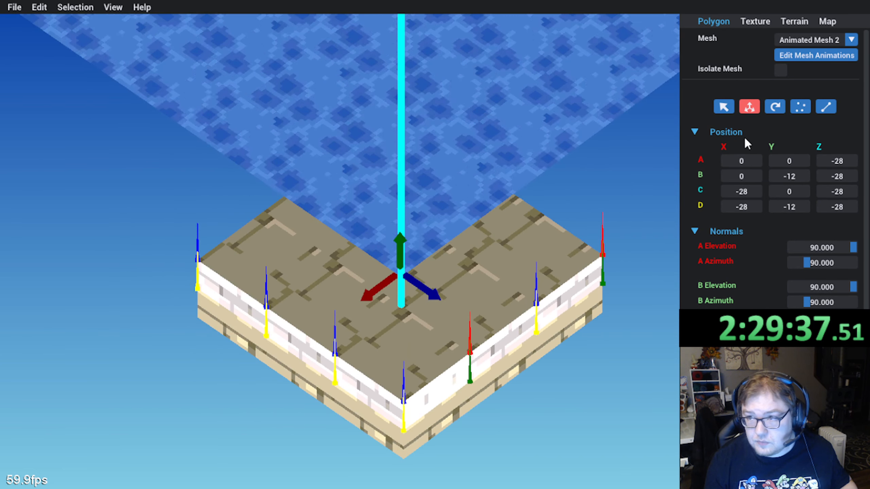
left_click(775, 107)
left_click(749, 107)
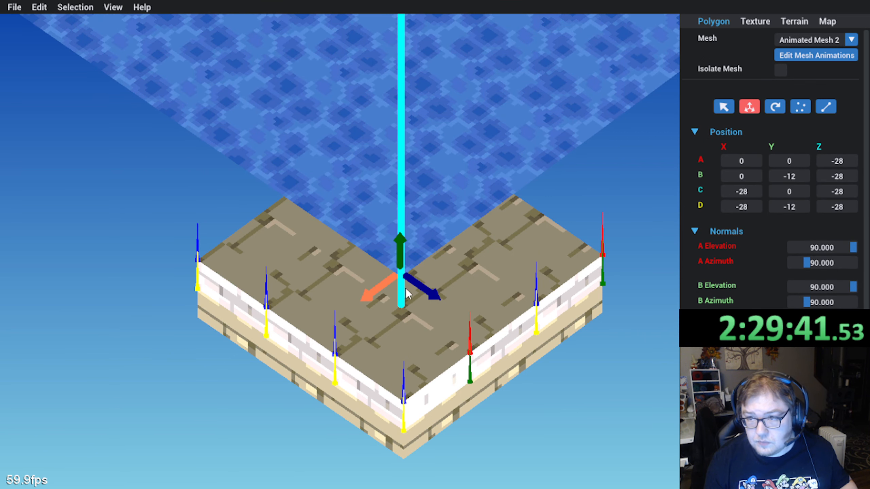
left_click_drag(391, 291, 586, 194)
Step: Rotate the duplicated rows 180 degrees about the vertical axis, place them on the platform's two opposite sides and deselect them
left_click(774, 108)
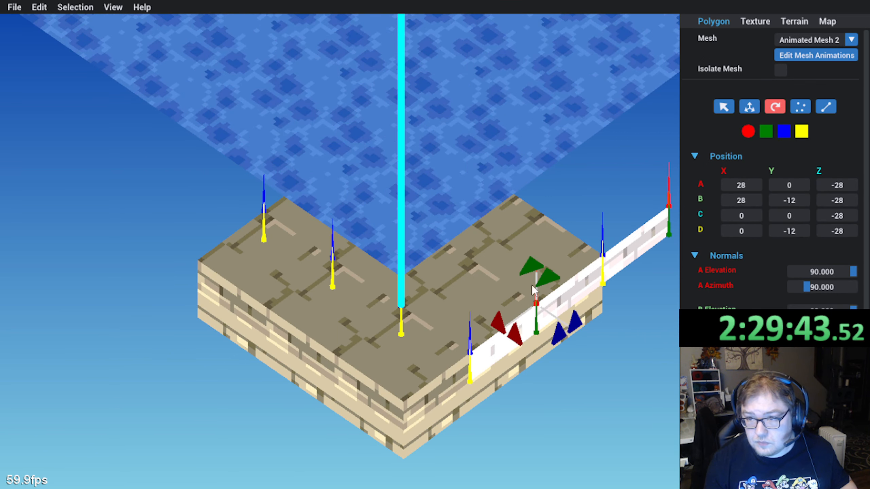
left_click_drag(531, 284, 548, 283)
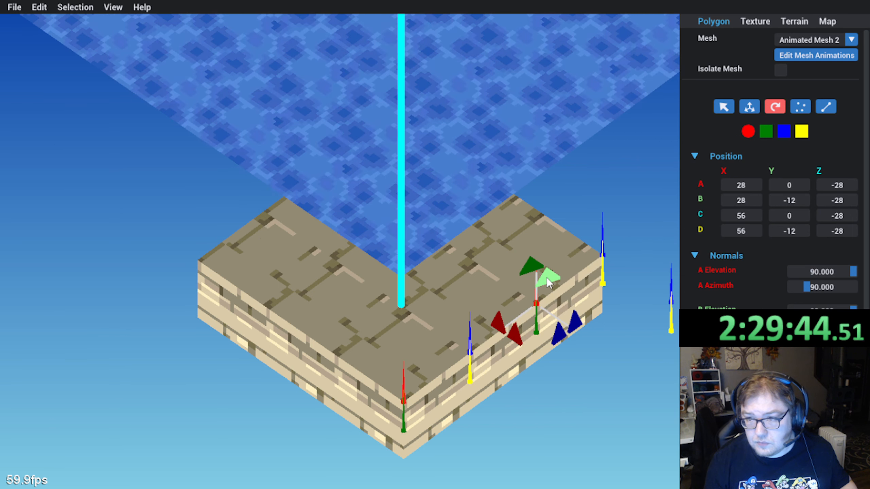
left_click(743, 110)
left_click_drag(631, 437, 443, 331)
middle_click_drag(369, 307, 283, 336)
left_click(518, 386)
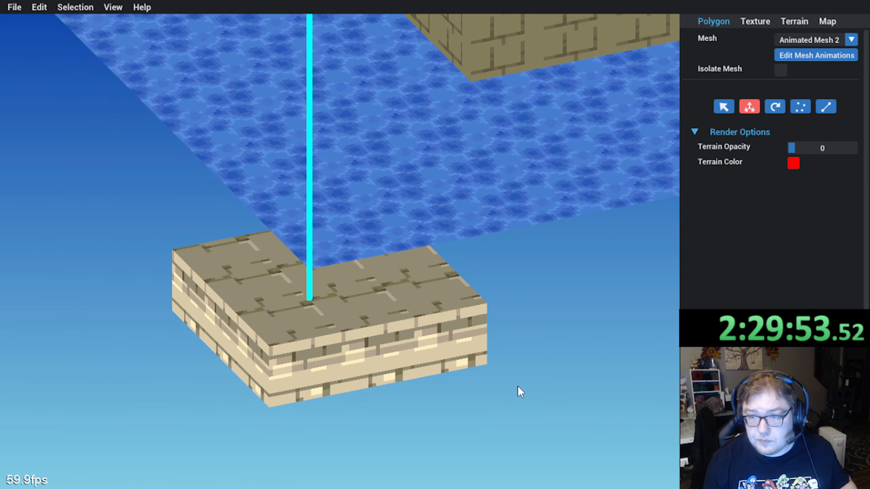
Step: Save the map and play the mesh animations to inspect the assembled platforms from several angles
left_click(14, 7)
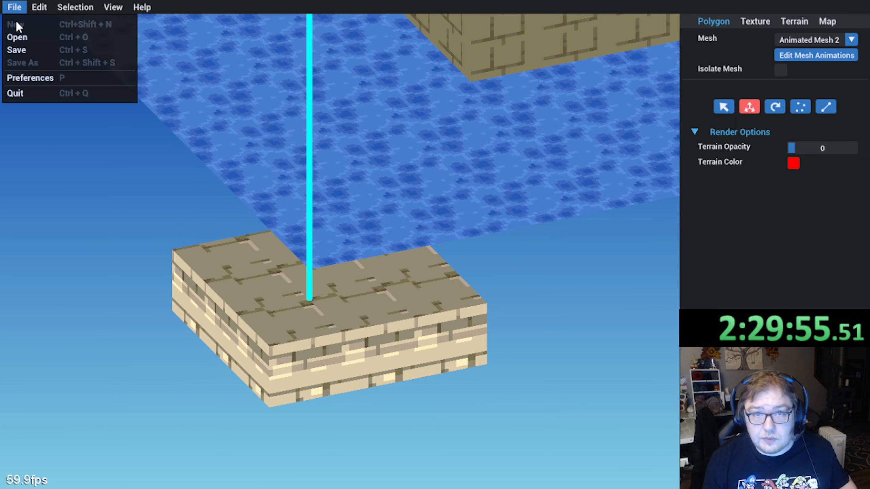
left_click(20, 48)
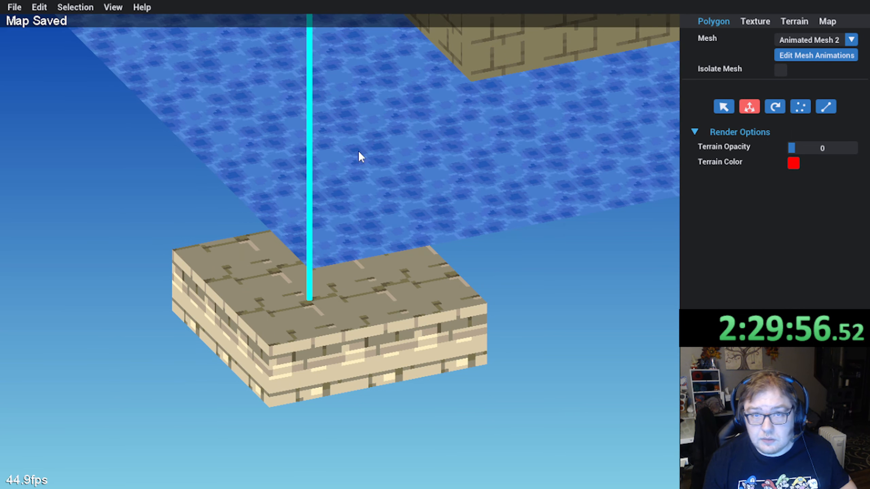
left_click(825, 61)
left_click(561, 358)
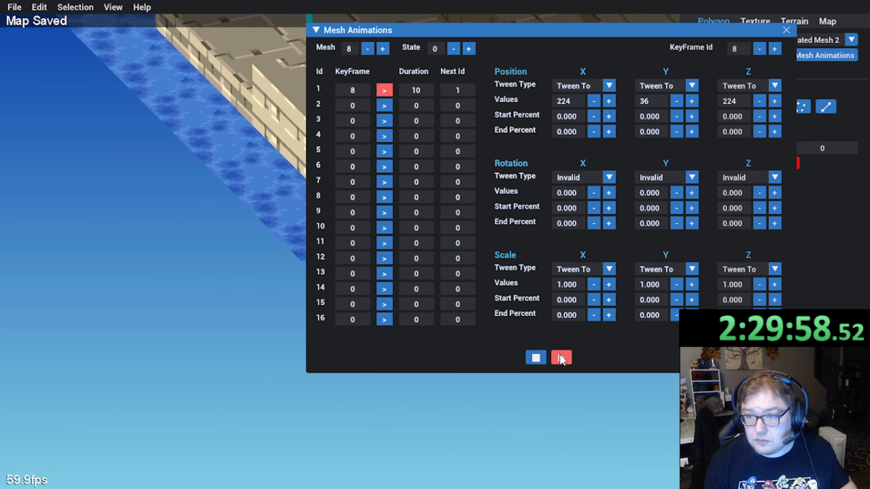
left_click(786, 30)
middle_click_drag(358, 292, 446, 289)
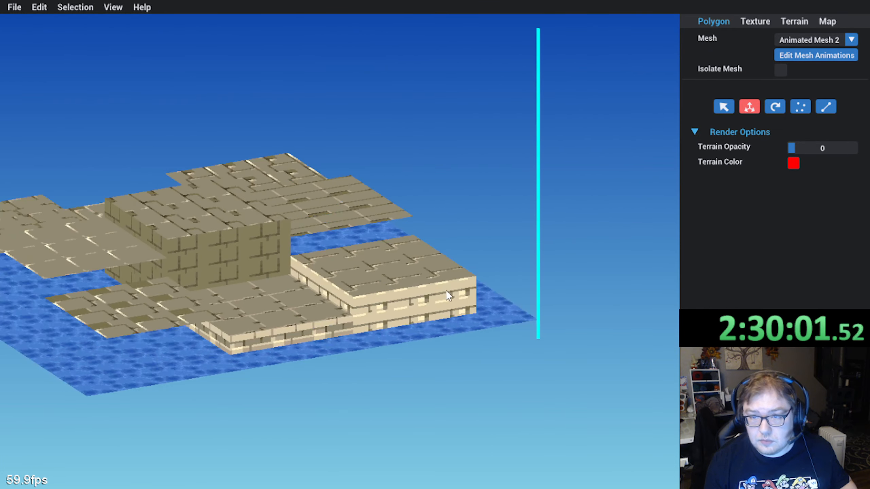
right_click_drag(446, 290, 383, 331)
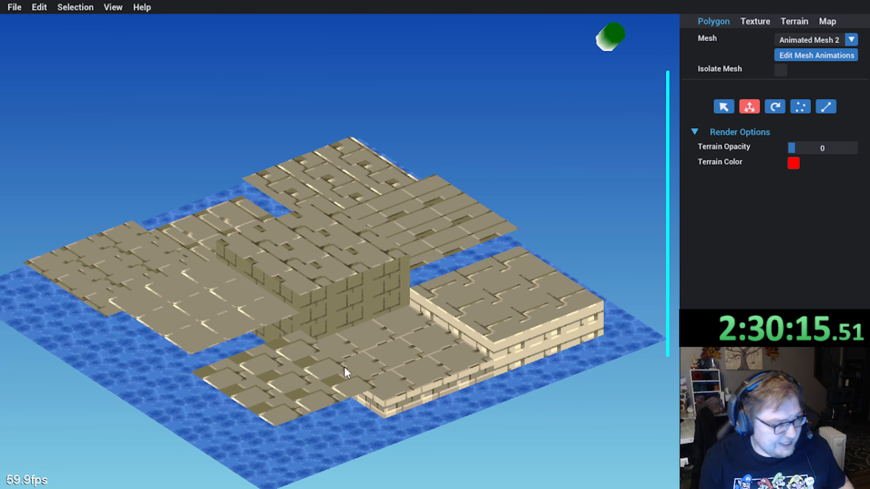
middle_click_drag(372, 395, 405, 230)
key("Right")
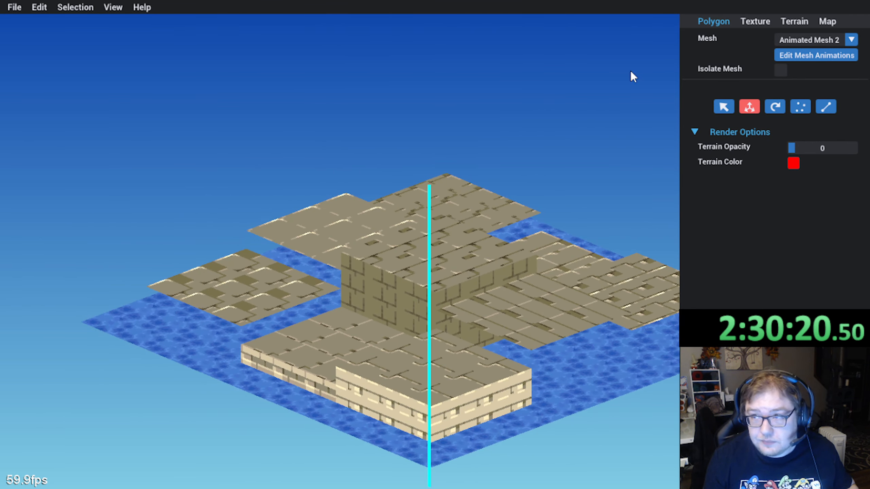
Step: Make Animated Mesh 3 the edited mesh and stop the mesh animation playback
left_click(821, 40)
left_click(816, 90)
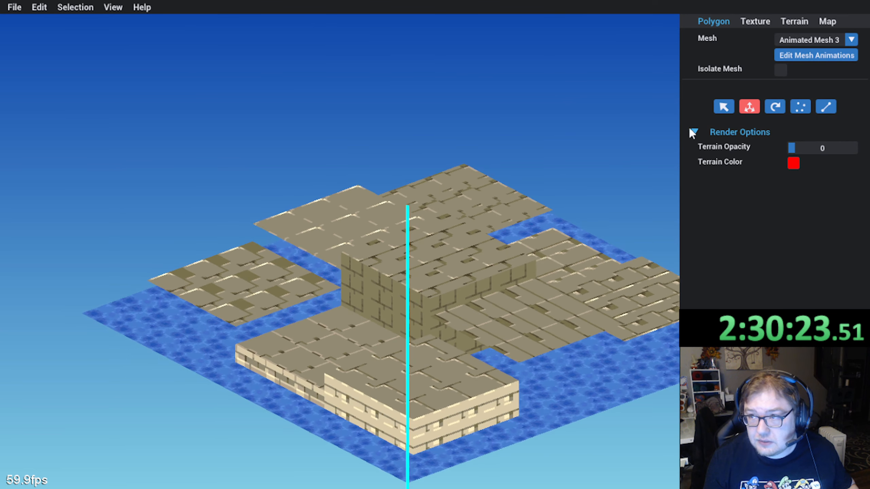
left_click(824, 55)
left_click(560, 358)
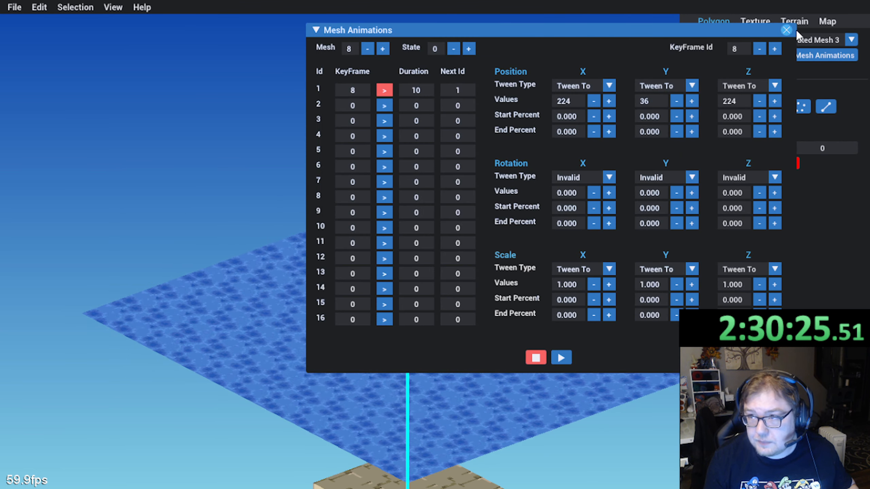
Step: Duplicate the platform's corner top tile outward along X, starting at X -28, and narrow the copy to 12 units wide
left_click(786, 30)
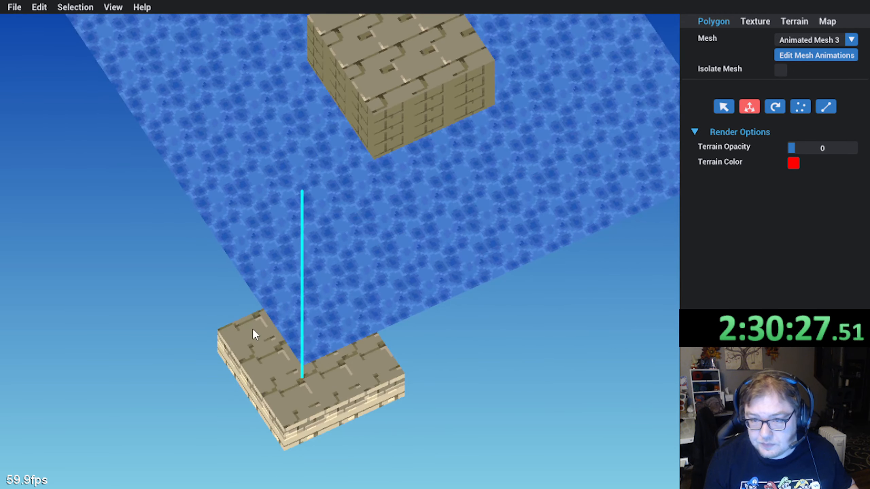
left_click(252, 329)
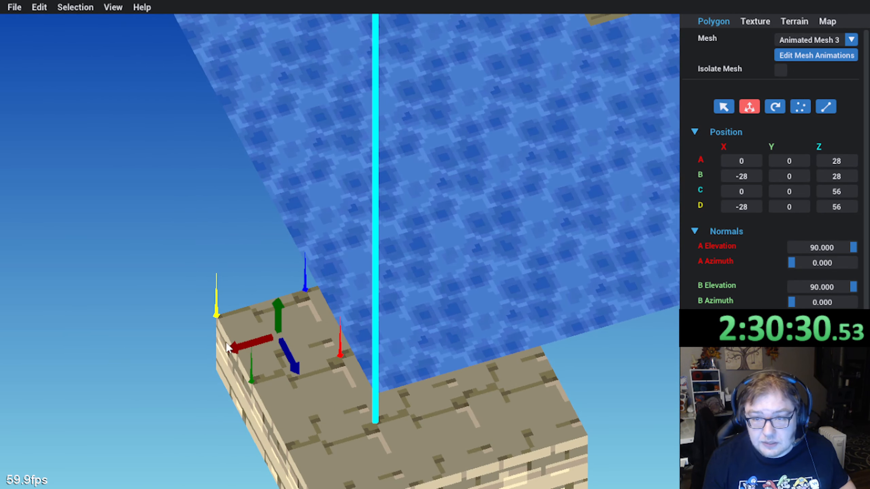
left_click_drag(230, 348, 185, 356)
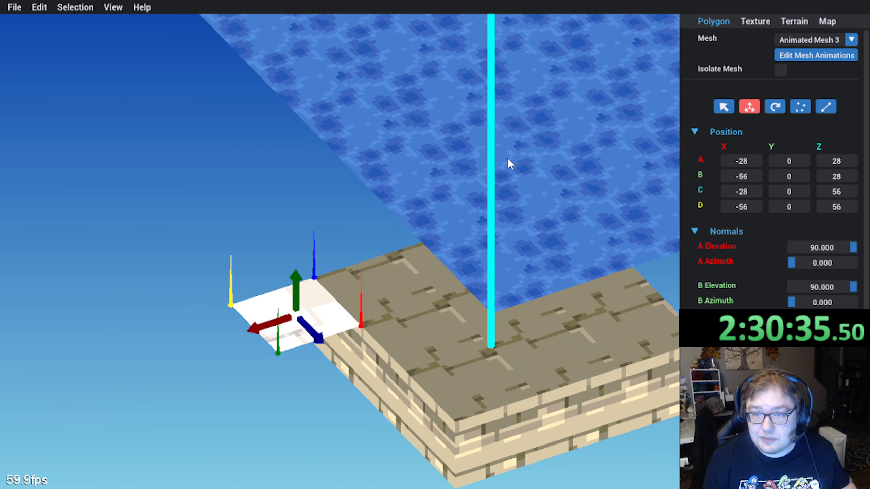
left_click(826, 107)
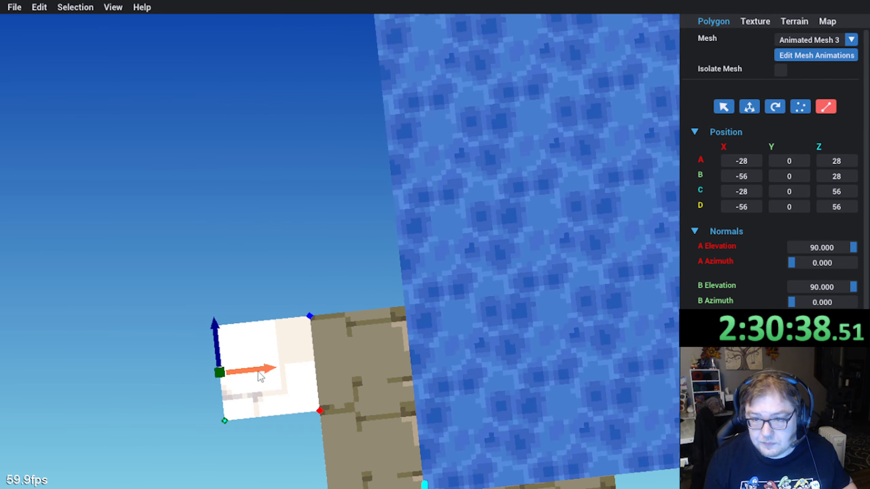
left_click_drag(259, 372, 294, 375)
Step: Rotate the narrow tile upright so it forms a side face at X -28, spanning Y 0 to -12
middle_click_drag(293, 374, 301, 271)
left_click(750, 113)
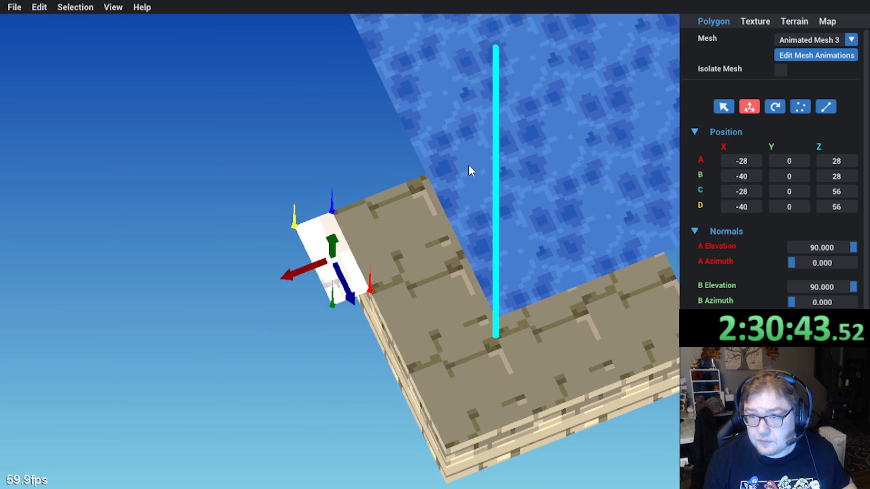
left_click(774, 107)
middle_click_drag(467, 190, 337, 290)
double_click(334, 334)
left_click(335, 335)
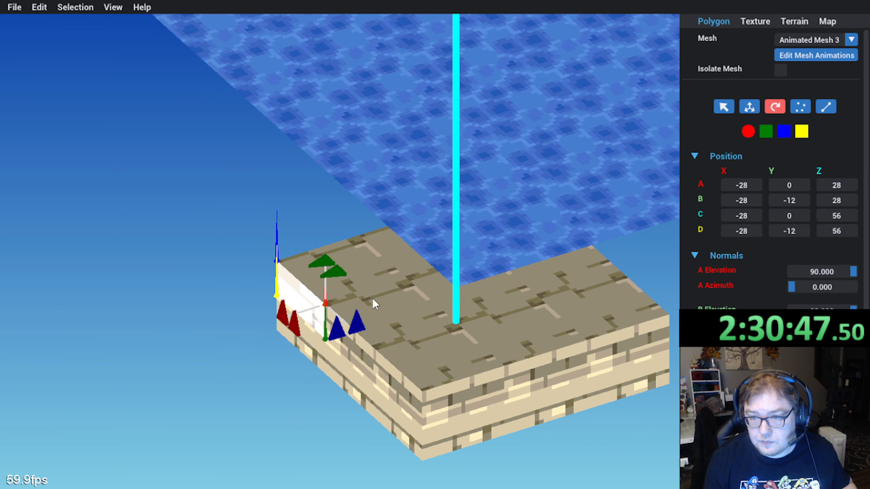
Step: Set the side face's texture page to 1 and place its UV square on the stone bricks at U 28–47, V 20–39
left_click(748, 107)
left_click(756, 19)
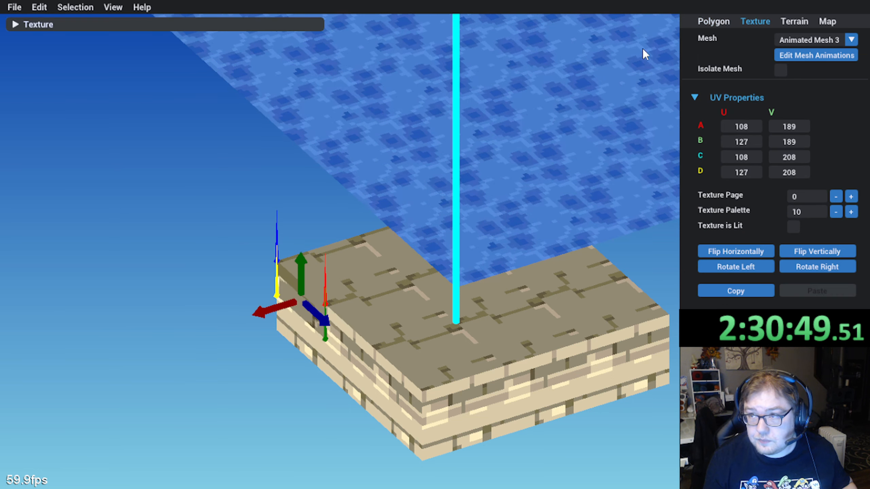
left_click(39, 25)
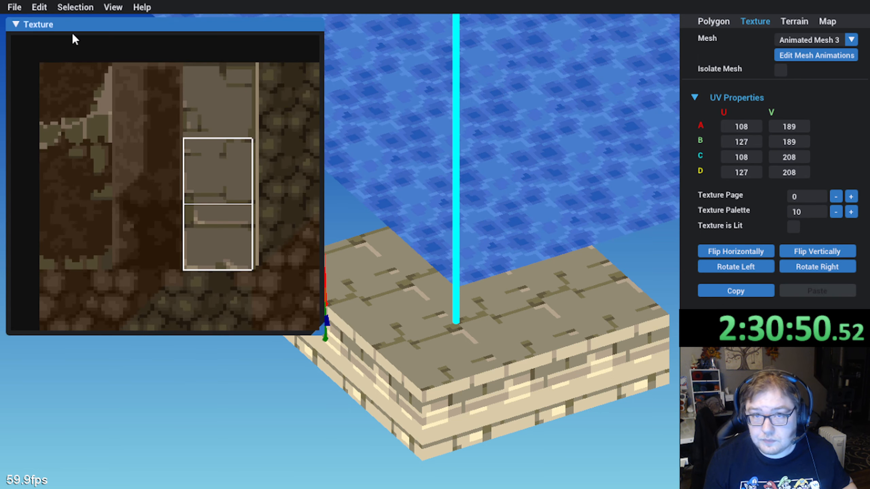
left_click(850, 196)
scroll(220, 181, "down", 3)
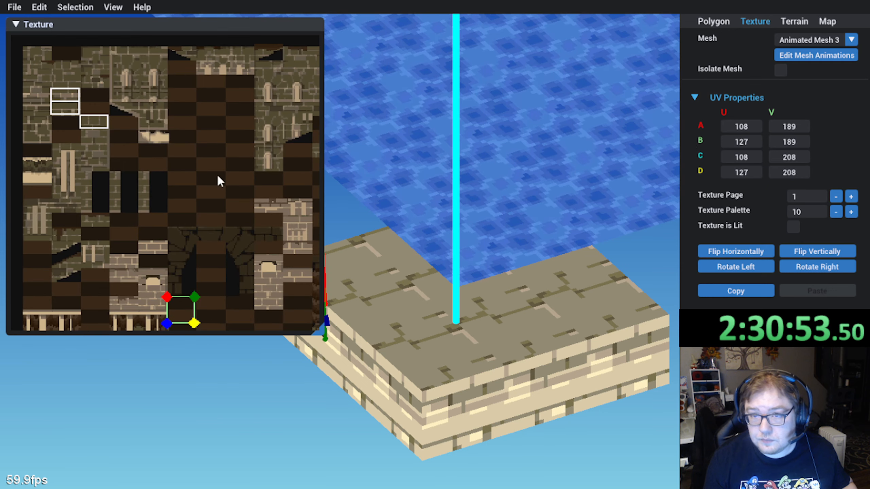
left_click_drag(185, 303, 69, 94)
scroll(72, 93, "up", 3)
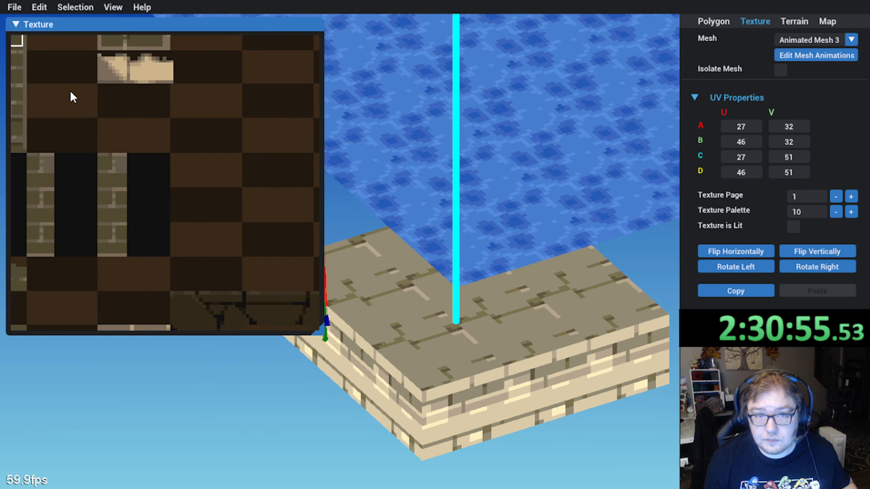
scroll(159, 191, "up", 3)
middle_click_drag(159, 192, 213, 263)
middle_click_drag(88, 173, 258, 274)
left_click_drag(175, 234, 179, 165)
middle_click_drag(436, 217, 545, 263)
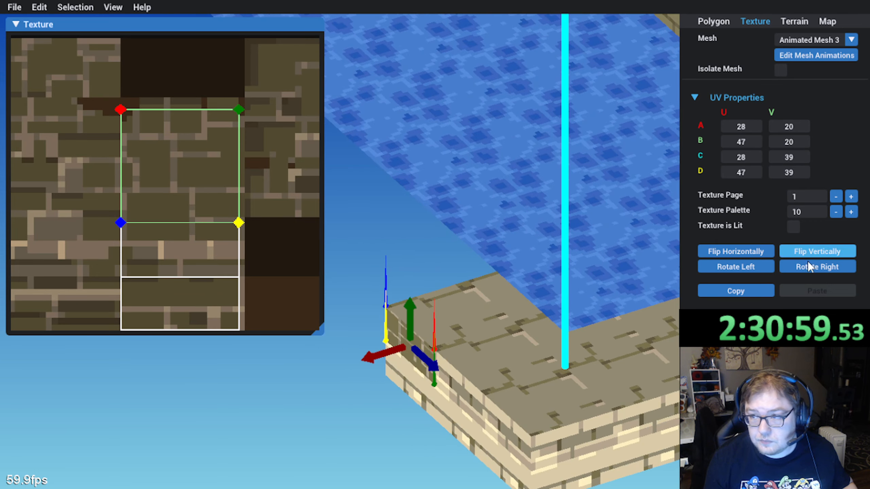
Step: Rotate the side face's UVs right and shorten them to V 30–39, keeping U 28–47
left_click(804, 268)
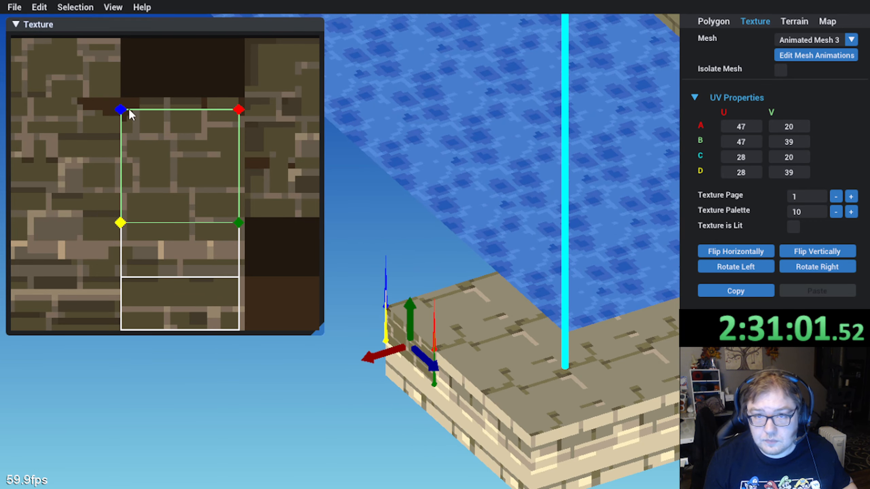
left_click_drag(130, 111, 124, 185)
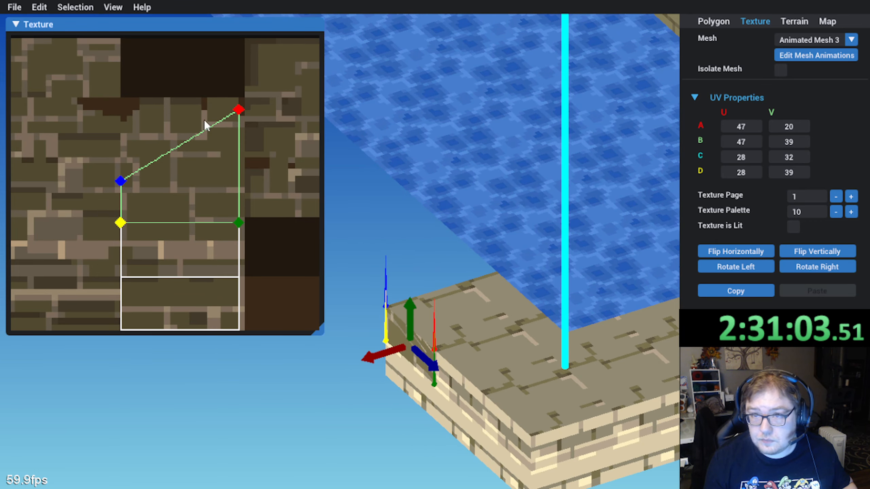
left_click_drag(240, 112, 239, 170)
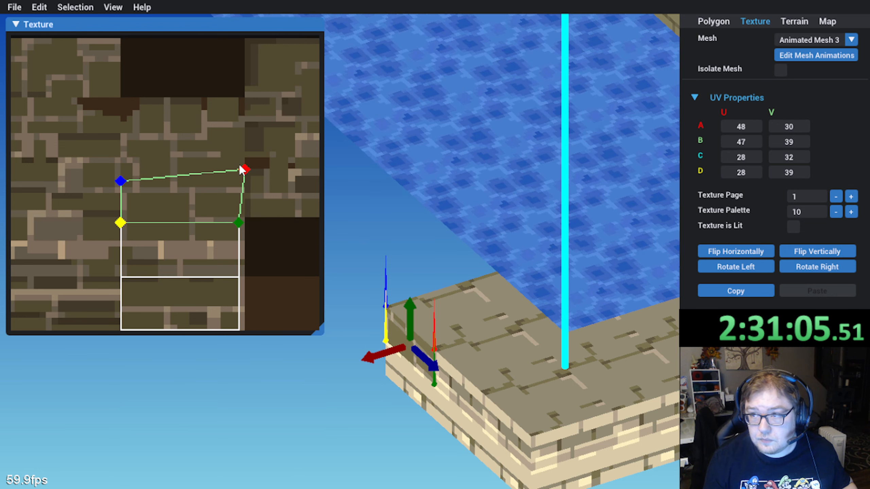
left_click_drag(122, 181, 121, 169)
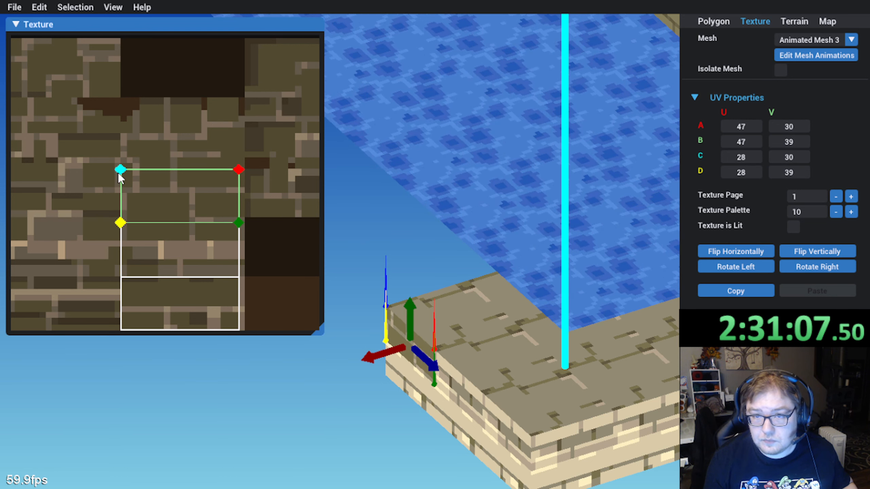
Step: Set the brick side face's texture palette to 4 and collapse the texture preview
scroll(397, 205, "down", 3)
left_click(397, 206)
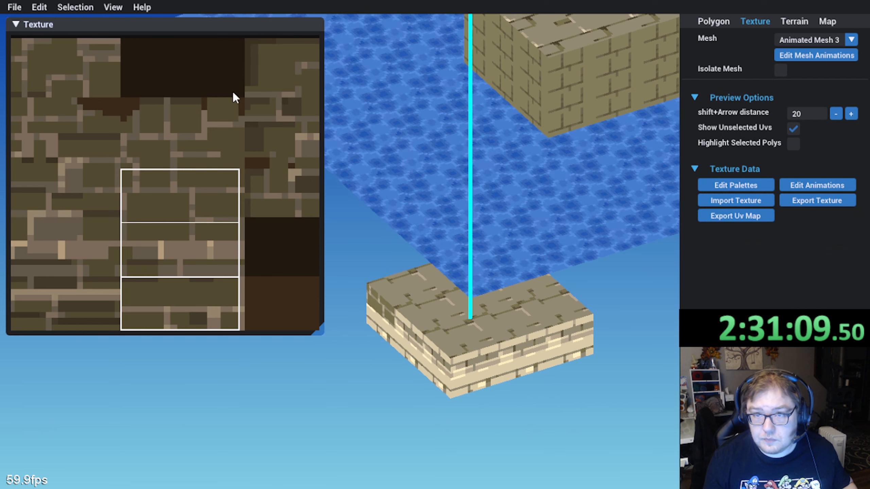
left_click(193, 184)
left_click(836, 212)
left_click(836, 212)
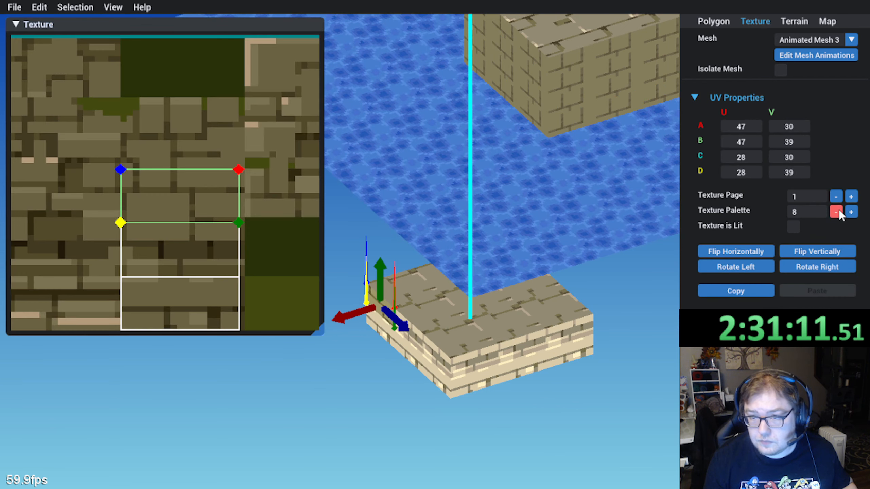
left_click(836, 212)
left_click(835, 212)
left_click(836, 212)
left_click(836, 212)
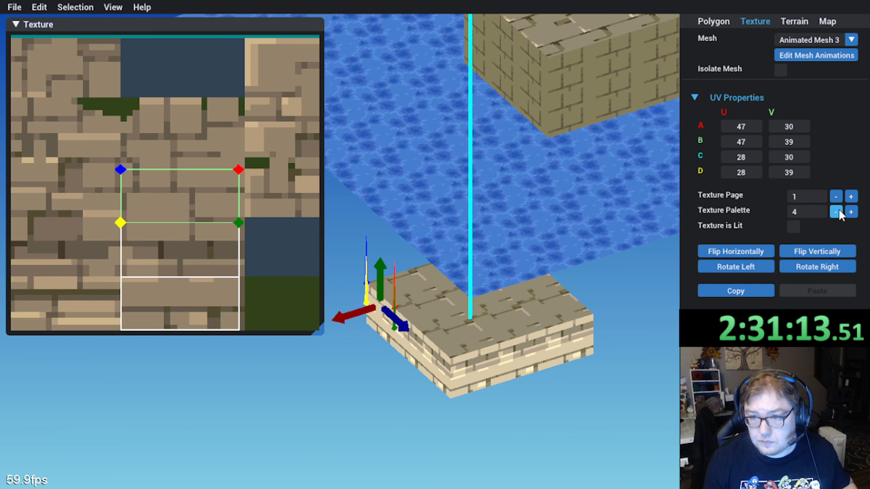
left_click(16, 25)
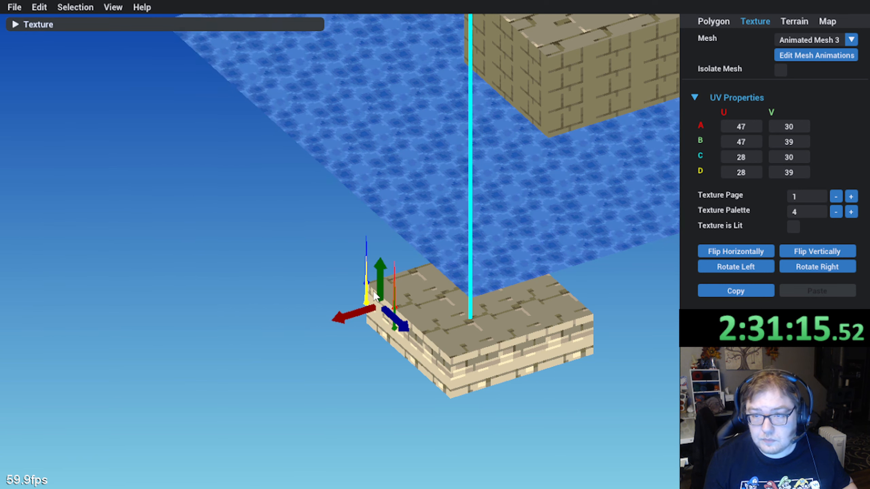
Step: Duplicate the brick face along the Z axis to complete the upper row of the platform's side
scroll(547, 257, "up", 3)
middle_click_drag(423, 274, 226, 229)
left_click(186, 259)
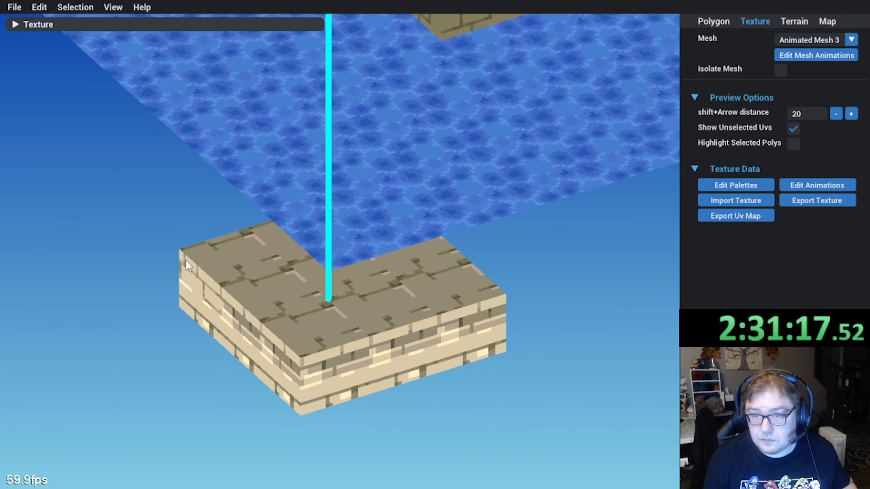
left_click(202, 290)
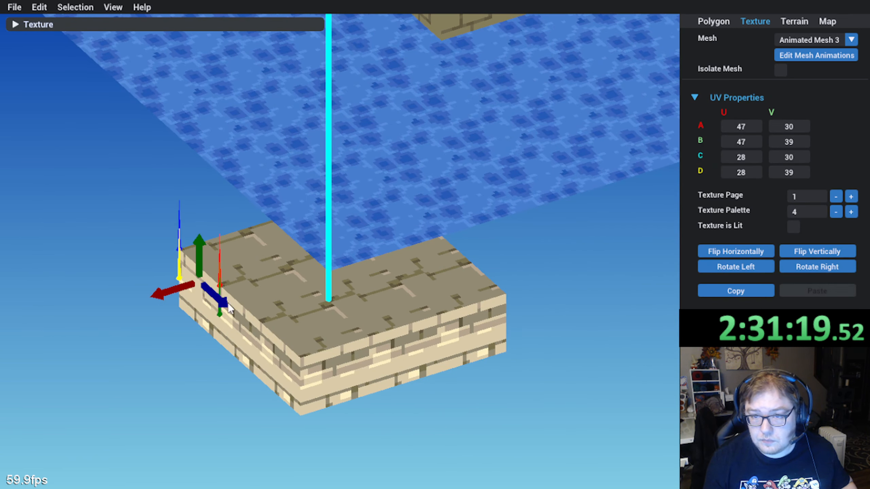
left_click_drag(229, 308, 290, 362)
Step: Select the upper row's three brick faces and duplicate them downward as the side's lower row
left_click(196, 293)
left_click(243, 330, "shift")
left_click(279, 341, "shift")
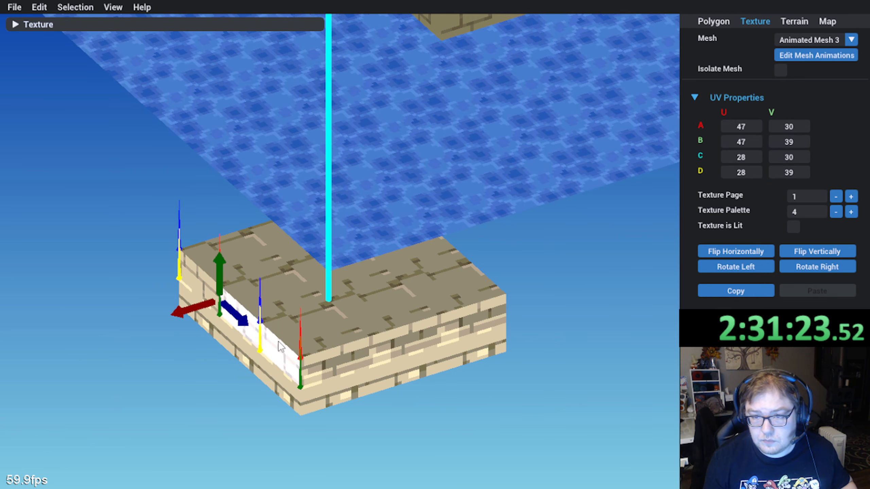
left_click_drag(239, 291, 242, 316)
Step: Select both brick rows of the side and duplicate them along the Z axis, extending past the platform's corner
left_click(202, 292)
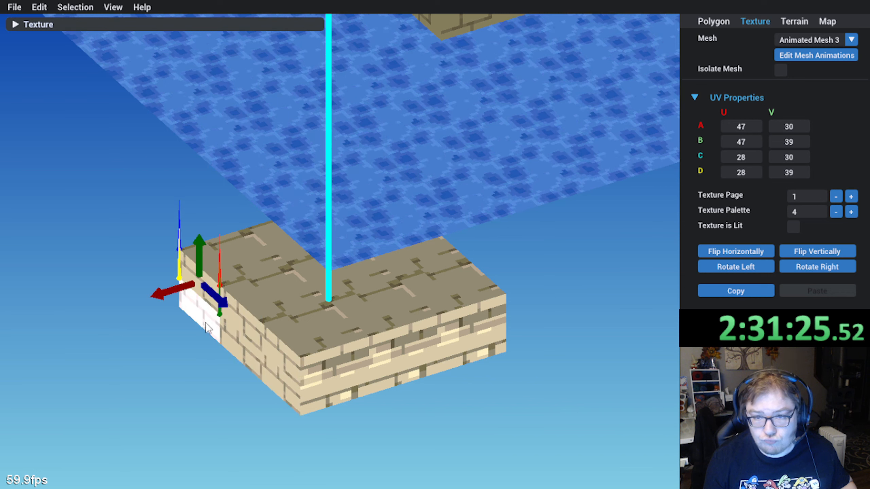
left_click(240, 334, "shift")
left_click(272, 363, "shift")
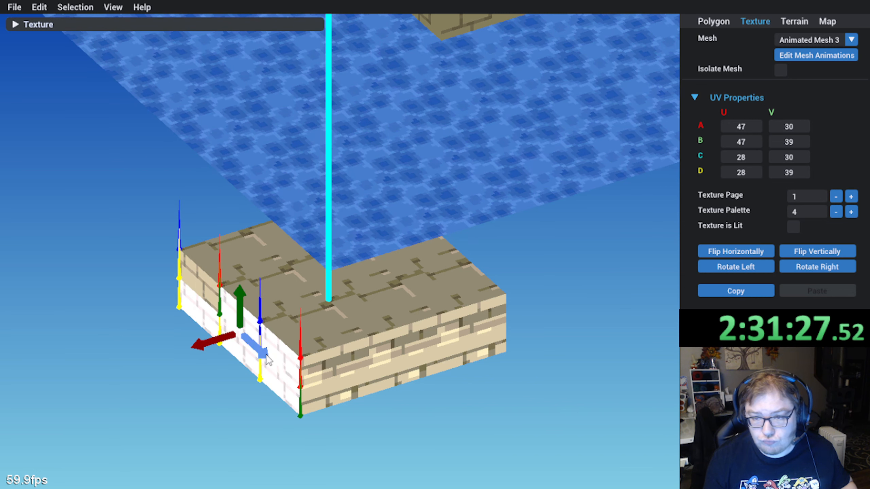
left_click_drag(284, 368, 343, 397)
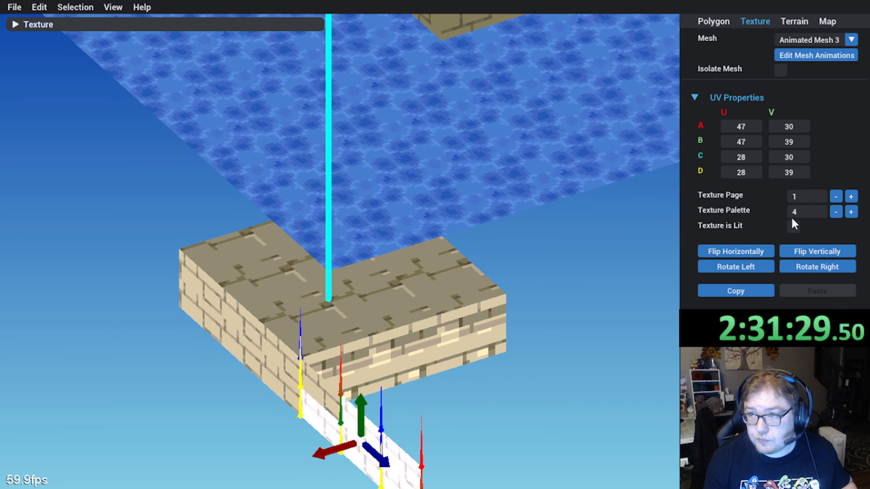
Step: Rotate the duplicated brick rows 90 degrees about the vertical axis and move them onto the adjacent side at Z -28
left_click(727, 23)
left_click(775, 107)
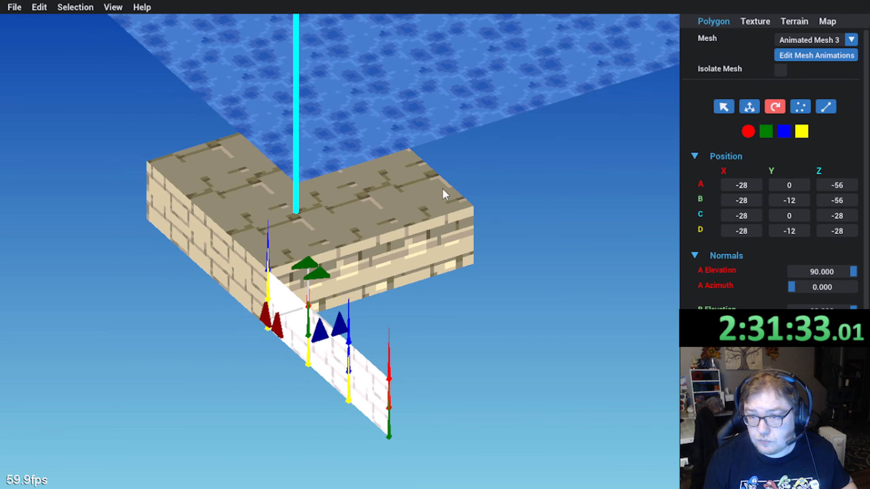
left_click(316, 274)
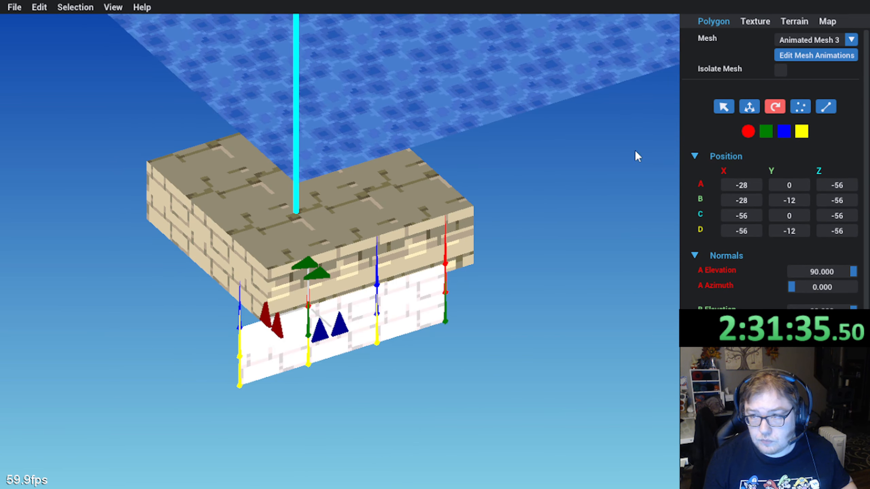
left_click(749, 106)
left_click_drag(307, 339, 344, 330)
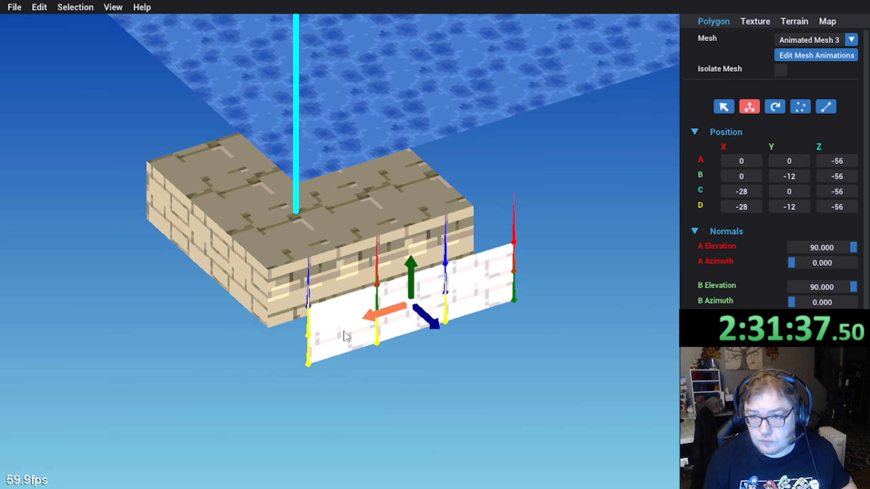
left_click_drag(432, 322, 408, 297)
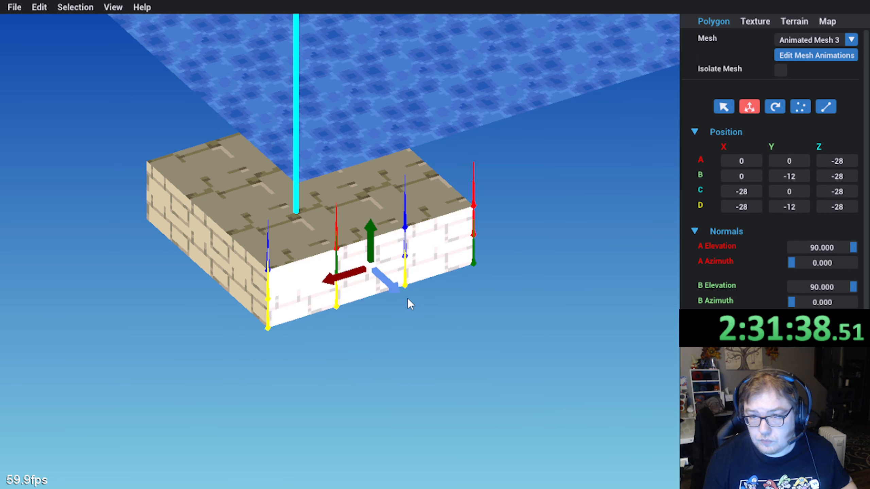
Step: Add the first side's brick faces to the selection and duplicate both sides, offset 28 units along the X axis
left_click(172, 202, "shift")
left_click(178, 233, "shift")
left_click(204, 228, "shift")
left_click(205, 252, "shift")
left_click(248, 279, "shift")
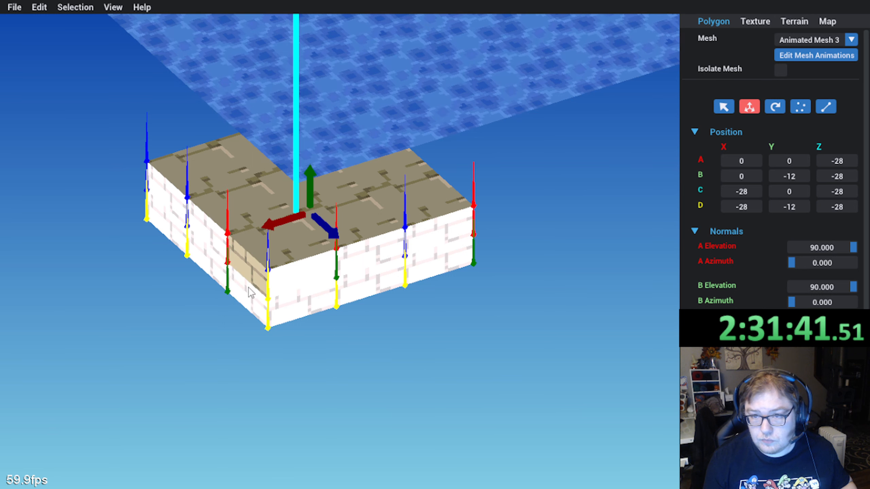
left_click_drag(265, 228, 334, 214)
Step: Rotate the duplicated sides 180 degrees about the vertical axis, fit them onto the platform's two opposite sides and deselect them
left_click(777, 108)
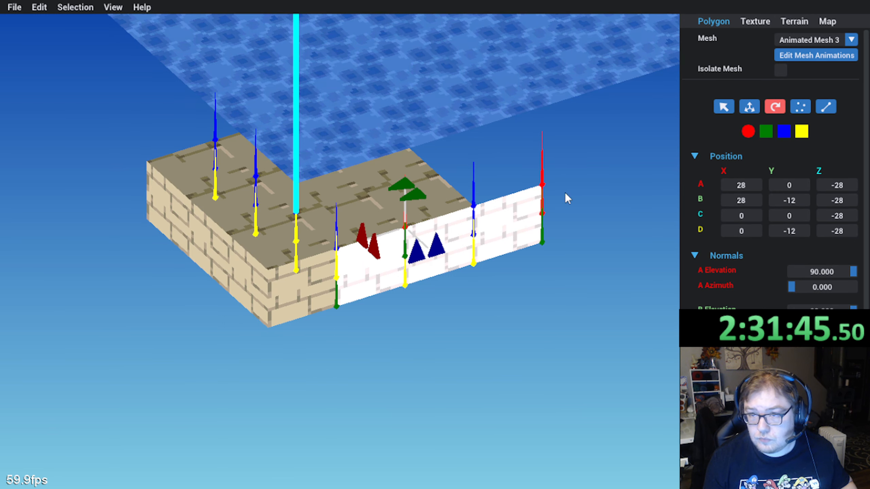
left_click(412, 197)
left_click(411, 196)
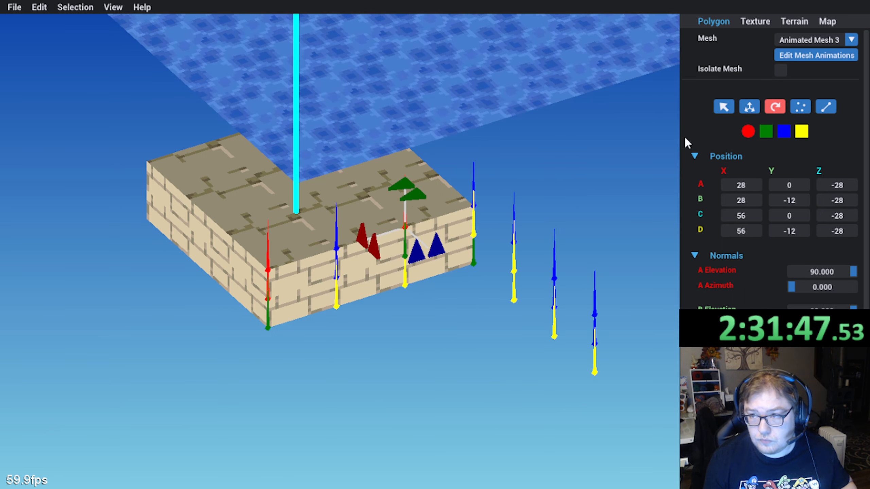
left_click(748, 109)
left_click_drag(456, 341, 380, 258)
left_click(222, 340)
Step: Play the mesh animations and collapse their window to inspect the platform with its new brick sides
middle_click_drag(197, 334, 271, 274)
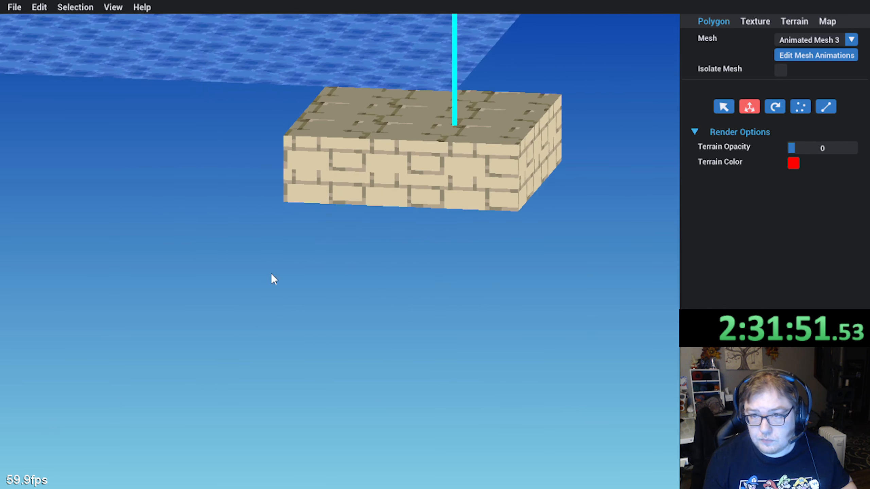
middle_click_drag(265, 206, 251, 278)
scroll(251, 278, "down", 2)
left_click(823, 56)
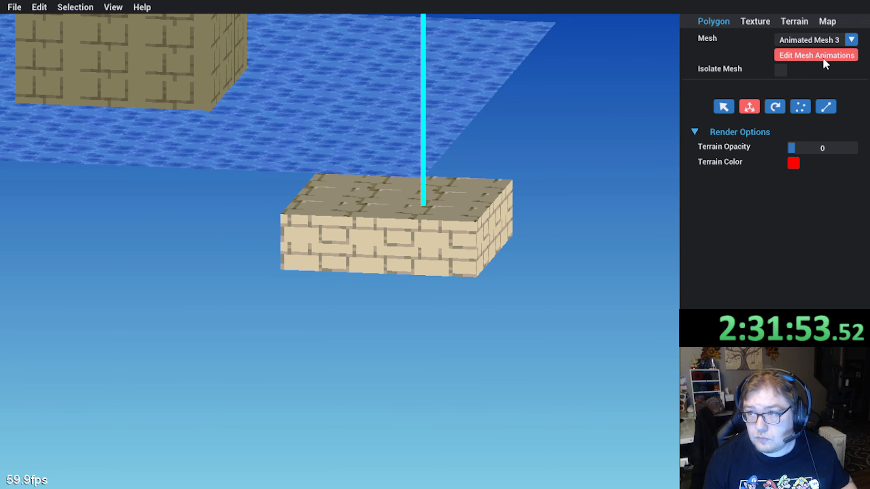
left_click(561, 358)
left_click(315, 30)
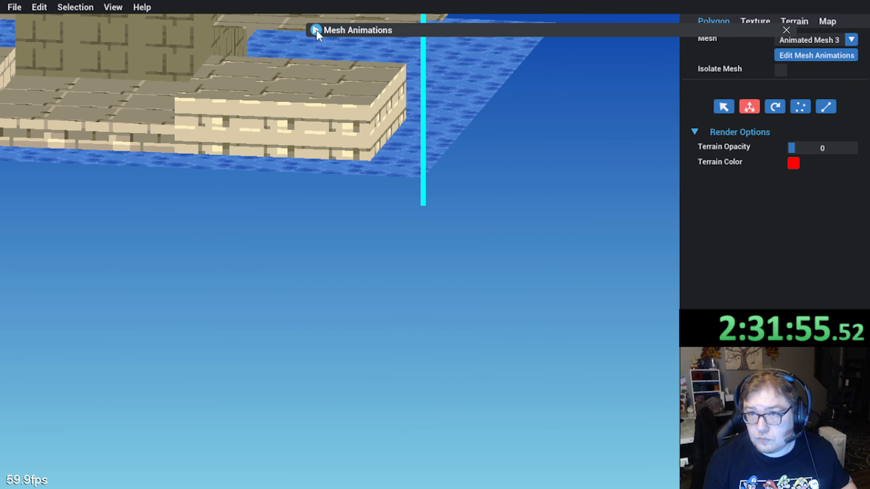
Step: Save the map and close the Mesh Animations window to view the whole platform layout
middle_click_drag(292, 148, 329, 232)
left_click(19, 10)
left_click(20, 50)
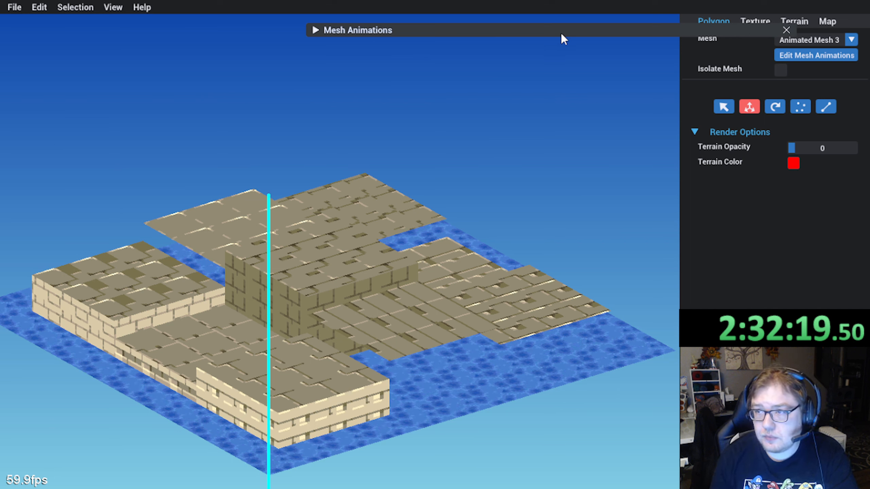
left_click(785, 30)
left_click(743, 18)
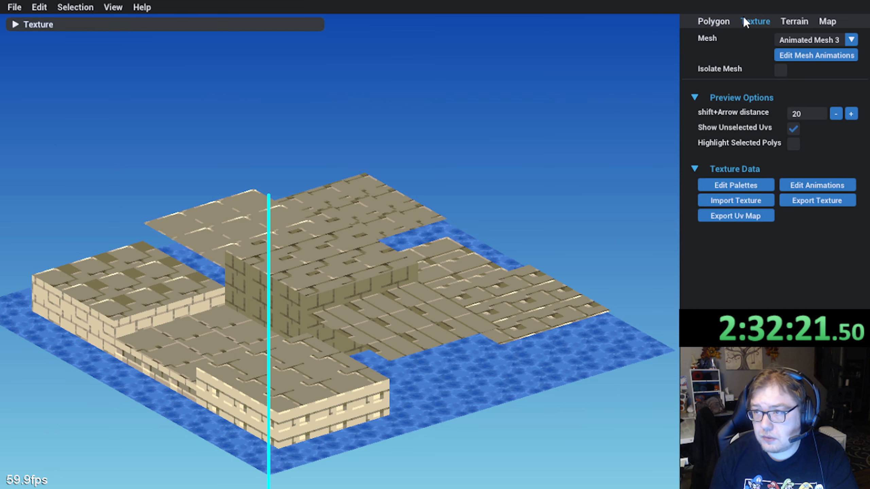
left_click(730, 17)
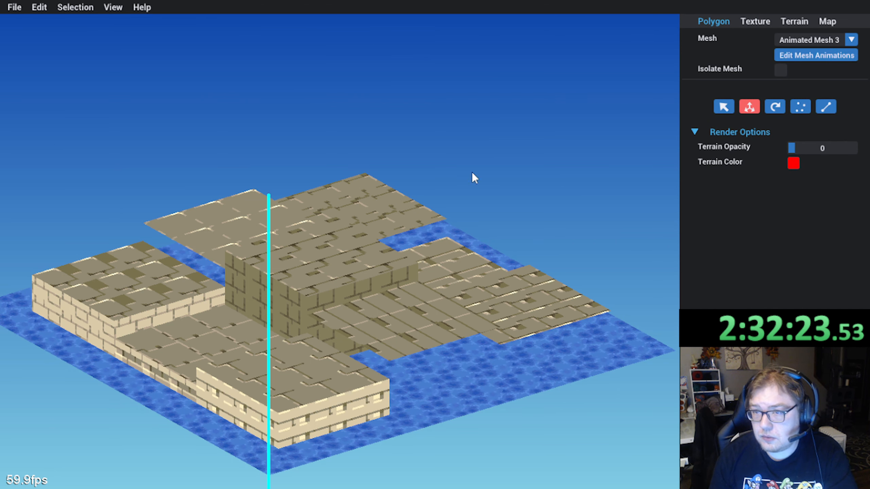
middle_click_drag(405, 252, 426, 233)
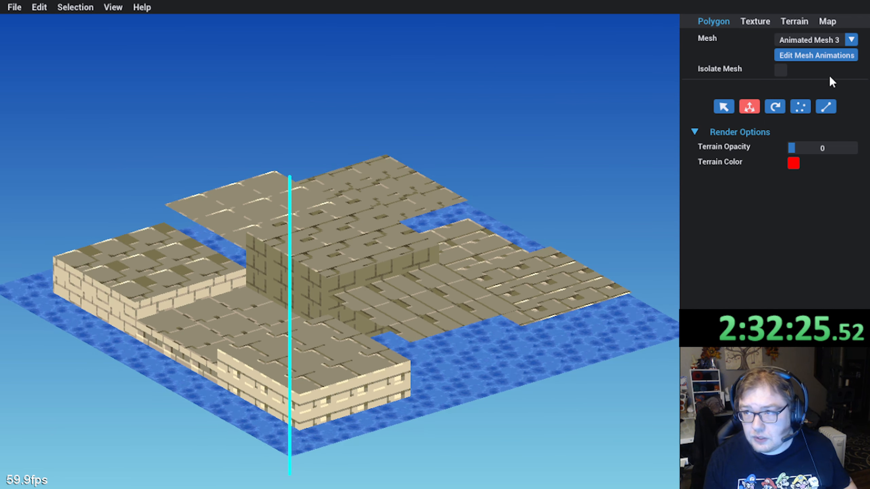
Step: Stop the mesh animation playback and close the animation settings
left_click(823, 56)
left_click(324, 28)
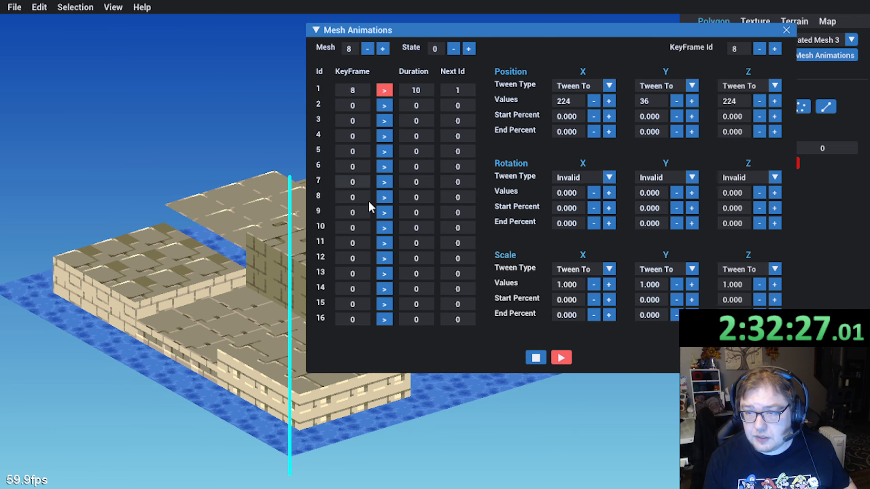
left_click(535, 359)
left_click(786, 30)
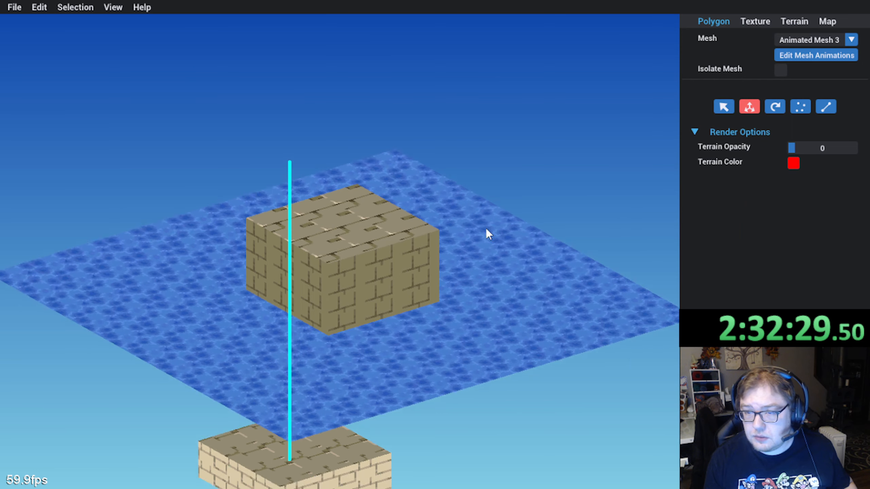
Step: Select all polygons of Animated Mesh 3 and recalculate their normals
left_click(293, 407)
key("ctrl+a")
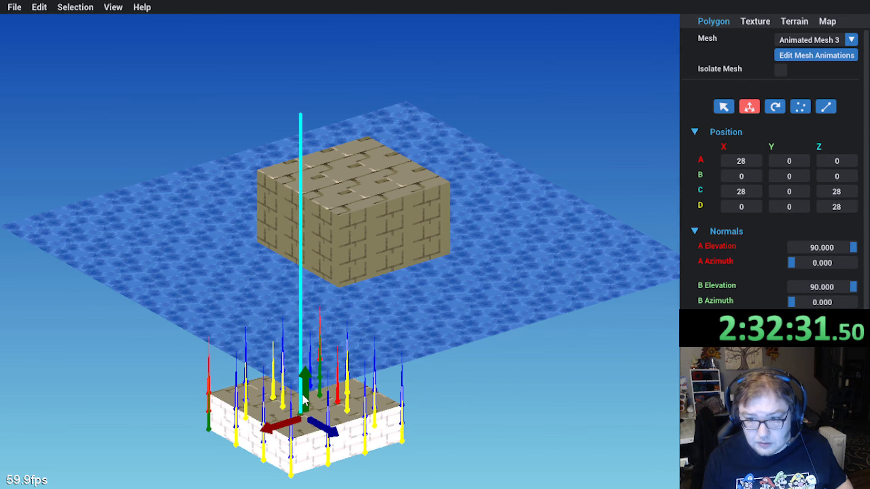
scroll(691, 237, "down", 1)
left_click(816, 362)
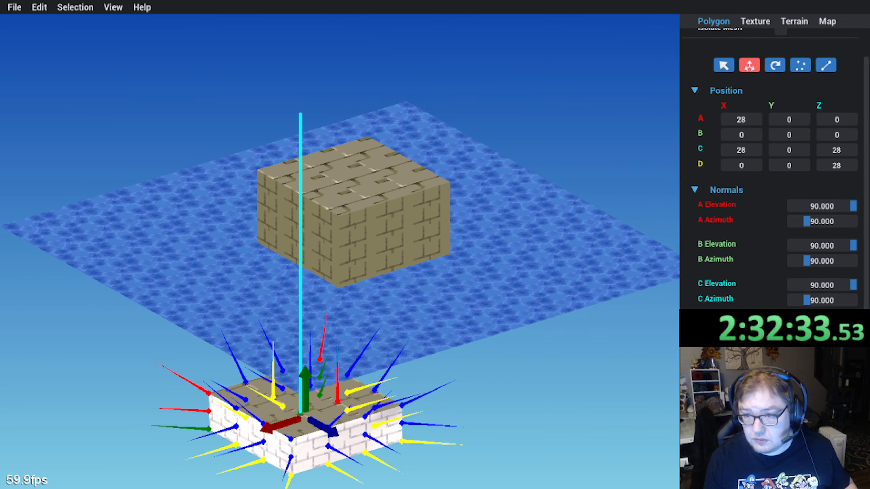
Step: Switch to Animated Mesh 2, select all its polygons and recalculate their normals
scroll(774, 95, "up", 1)
left_click(851, 40)
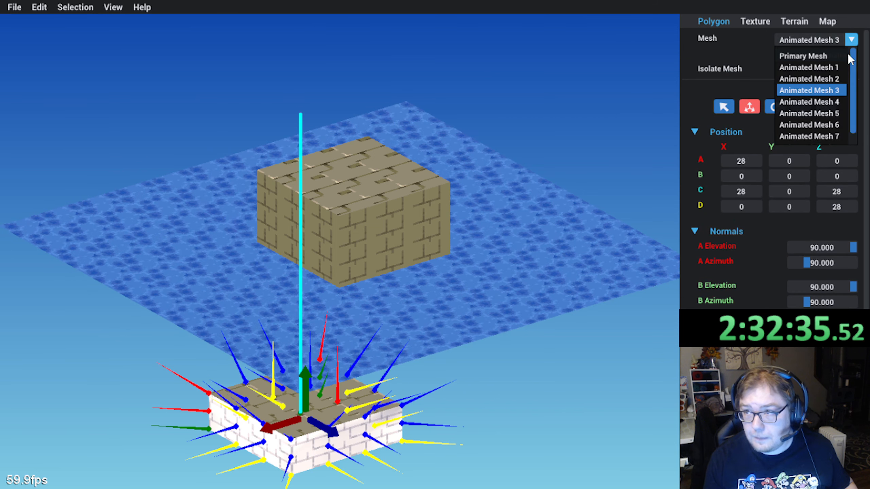
left_click(835, 79)
left_click(330, 397)
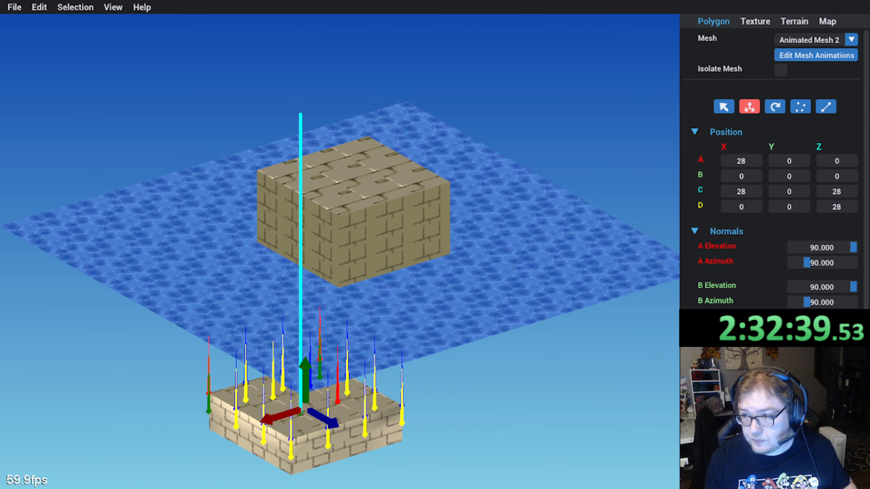
key("n")
Step: Switch to Animated Mesh 1, select all its polygons and recalculate their normals
left_click(814, 40)
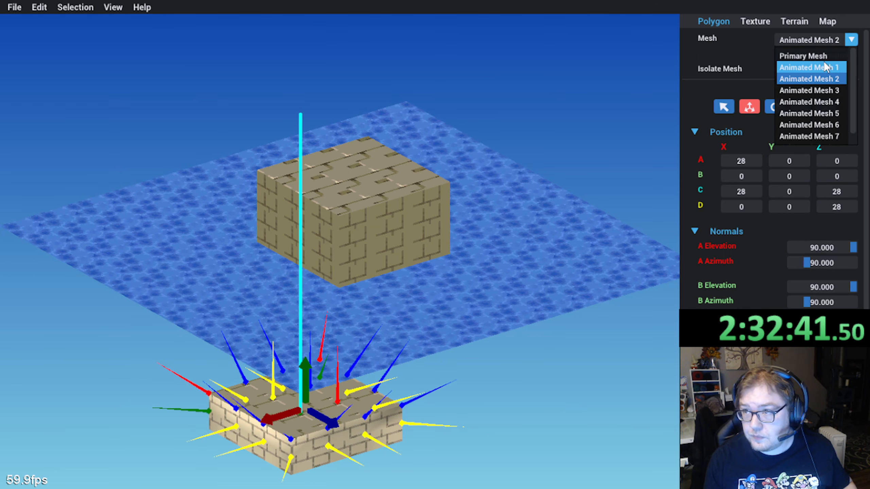
left_click(826, 67)
key("ctrl+a")
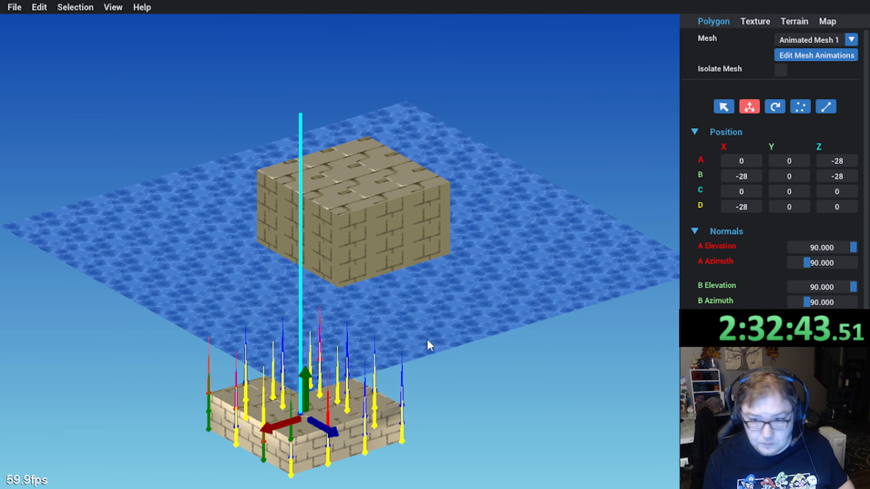
key("n")
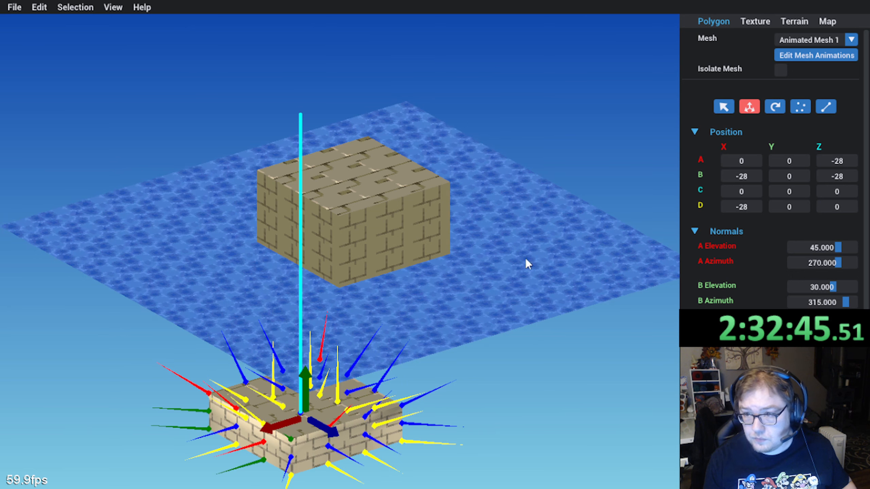
Step: Recalculate the normals of all Primary Mesh polygons, then deselect them and check the shading
left_click(838, 41)
left_click(831, 55)
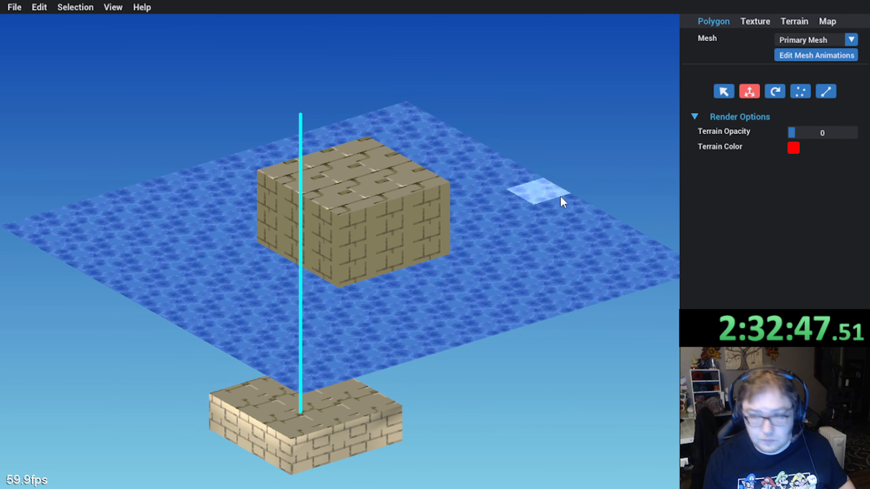
key("ctrl+a")
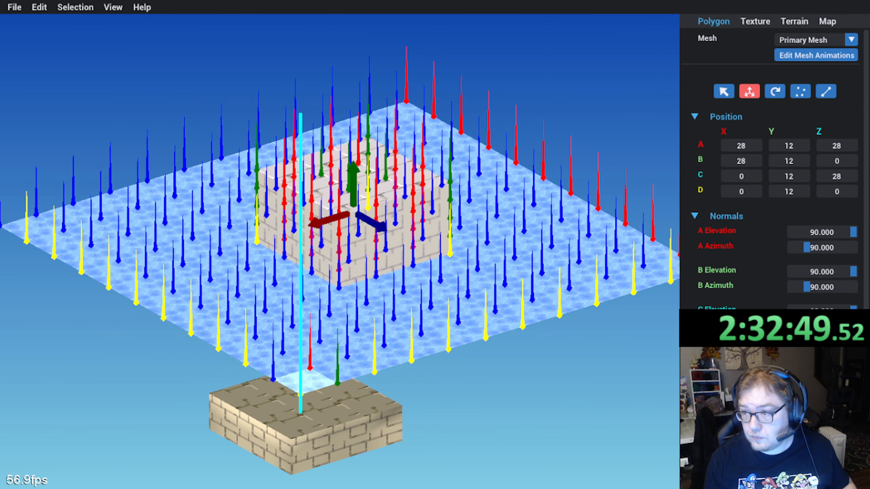
key("n")
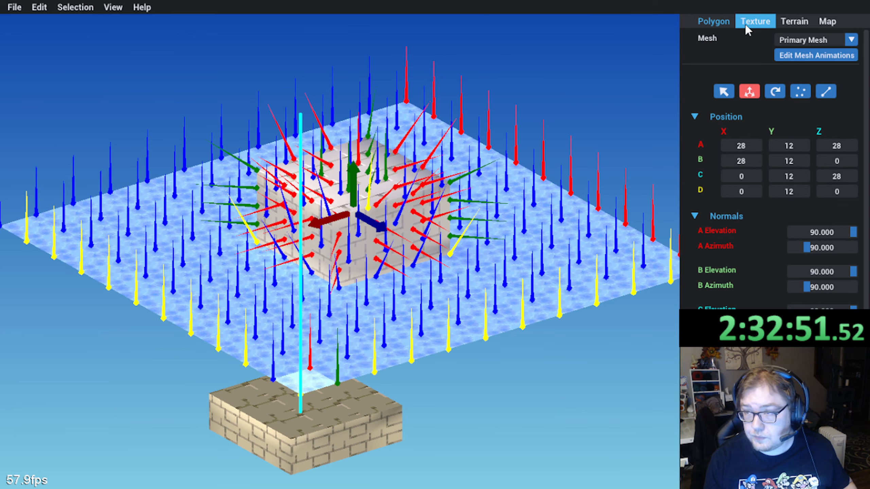
left_click(550, 124)
middle_click_drag(651, 95, 476, 155)
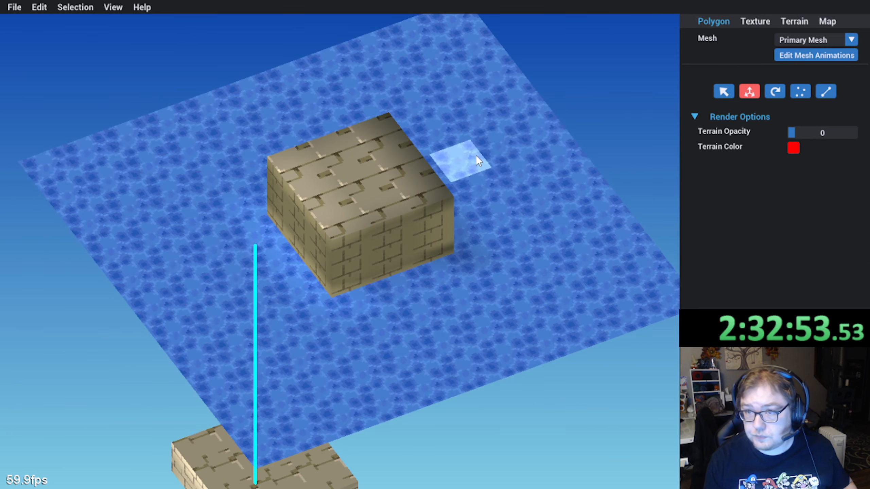
middle_click_drag(552, 113, 723, 67)
Step: Play the mesh animations, close their window and inspect the shading of the raised platforms from several angles
left_click(834, 58)
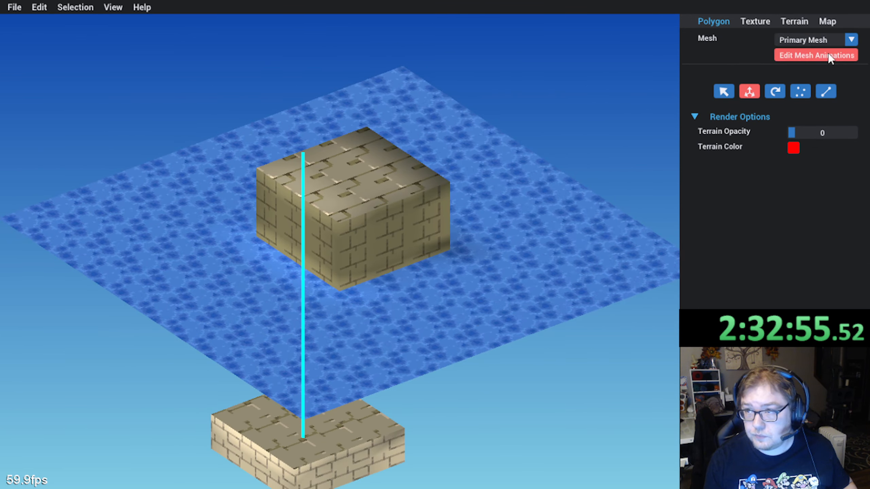
left_click(560, 358)
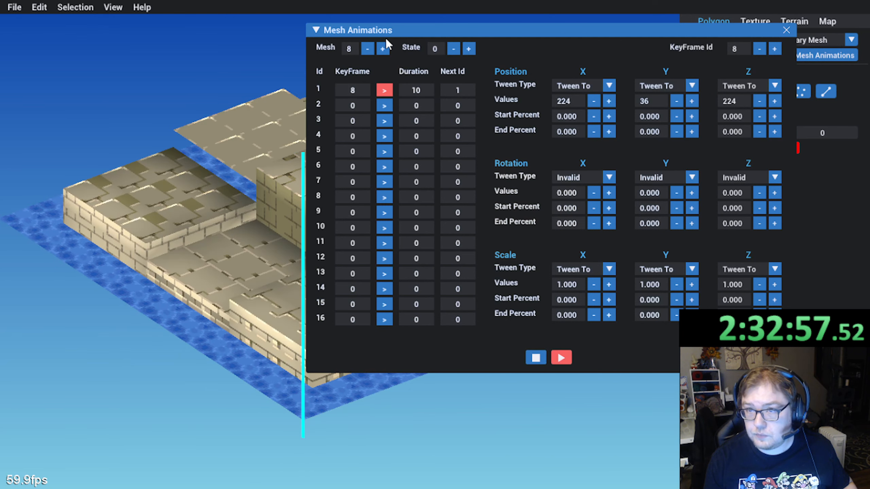
left_click(786, 30)
middle_click_drag(247, 260, 274, 355)
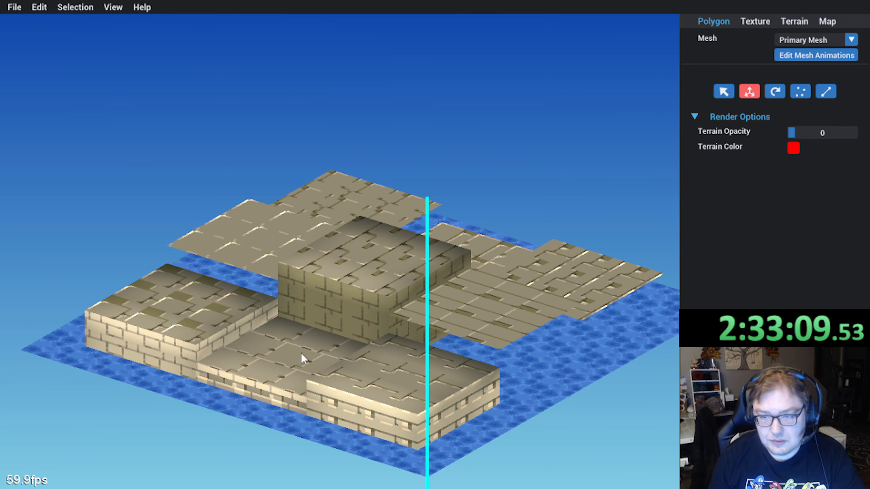
middle_click_drag(301, 353, 251, 351)
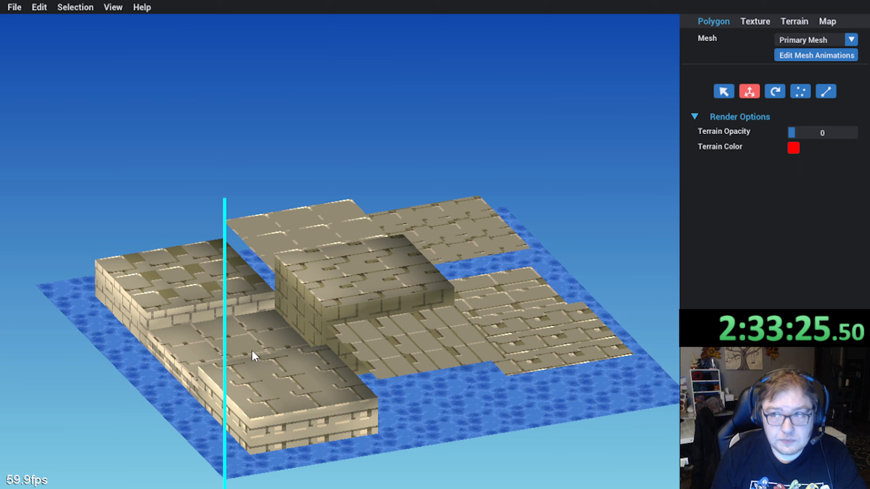
Step: Switch to Animated Mesh 1, open the mesh animations and compare the State 0 keyframes of meshes 1 and 2
left_click(851, 39)
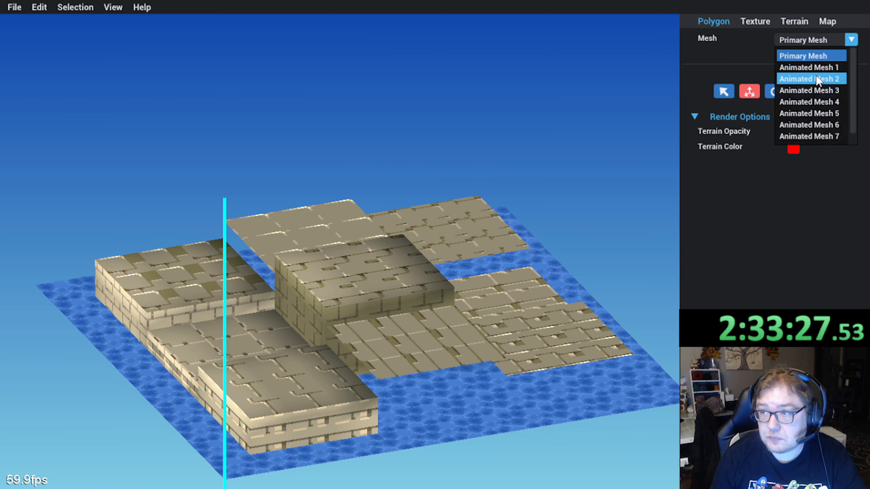
left_click(809, 67)
left_click(815, 55)
left_click_drag(425, 33, 242, 87)
left_click(179, 100)
left_click(179, 100)
left_click(179, 100)
left_click(178, 101)
left_click(179, 100)
left_click(178, 101)
left_click(179, 101)
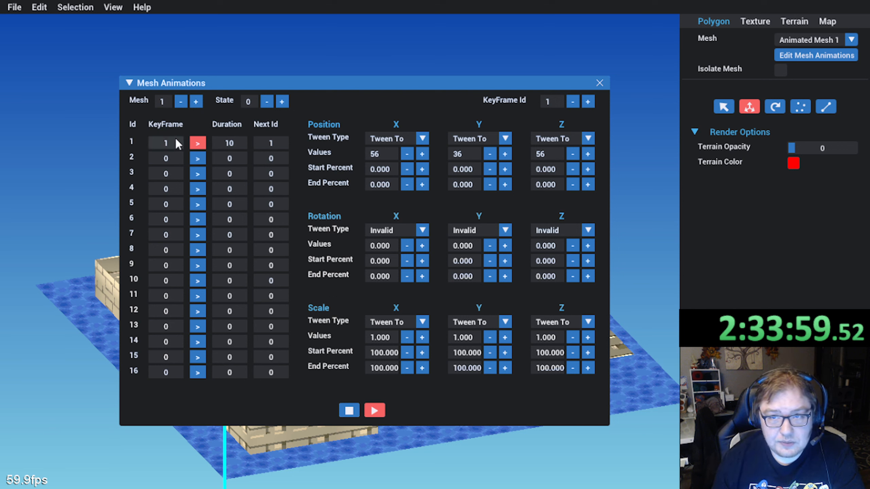
left_click(196, 102)
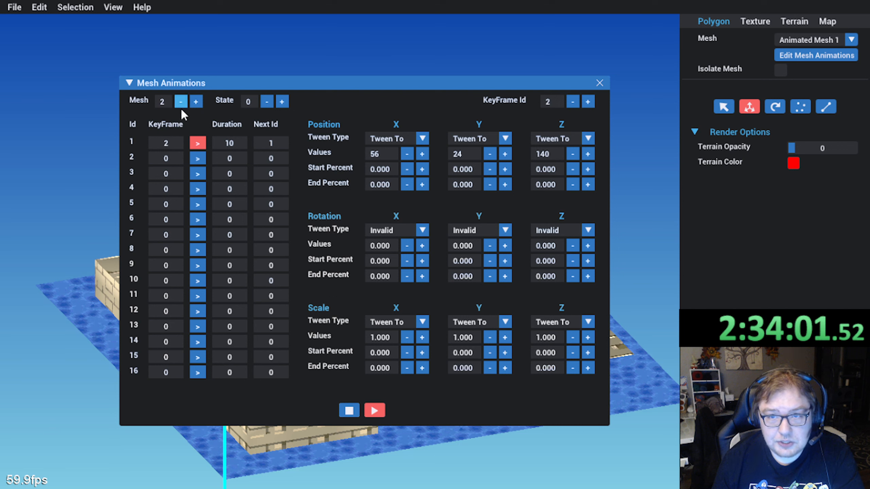
left_click(182, 102)
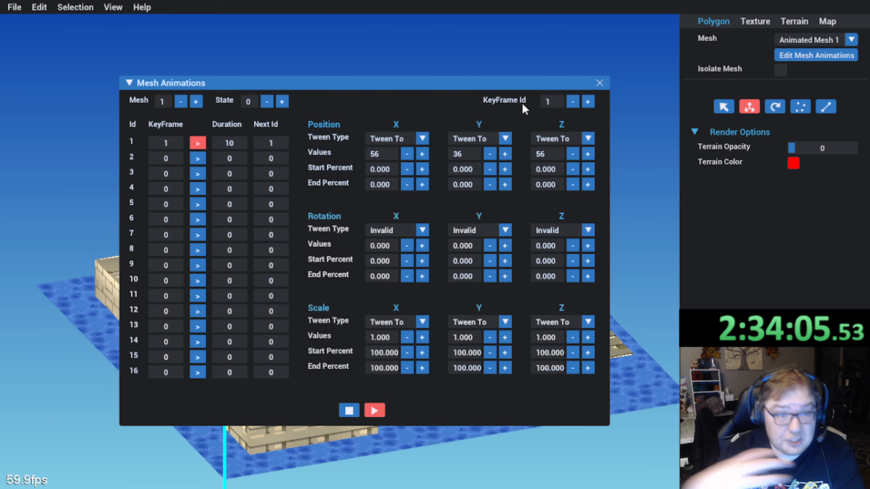
left_click(194, 105)
left_click(181, 101)
Step: Examine the State 1 keyframes, durations and next ids of each mesh, starting from mesh 1
left_click(281, 101)
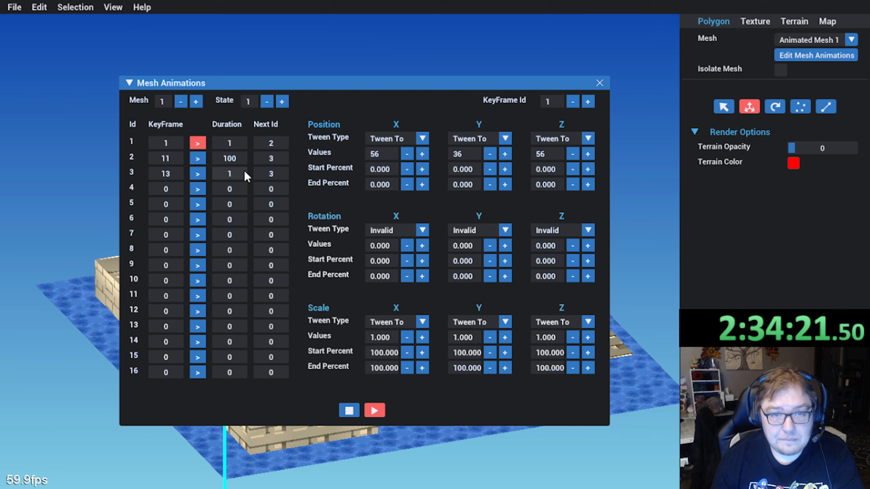
left_click(196, 102)
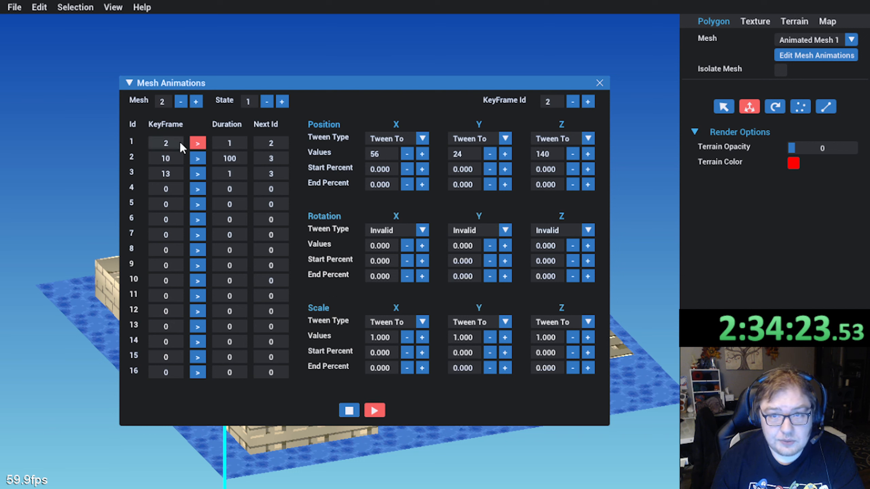
left_click(196, 102)
left_click(196, 101)
left_click(197, 102)
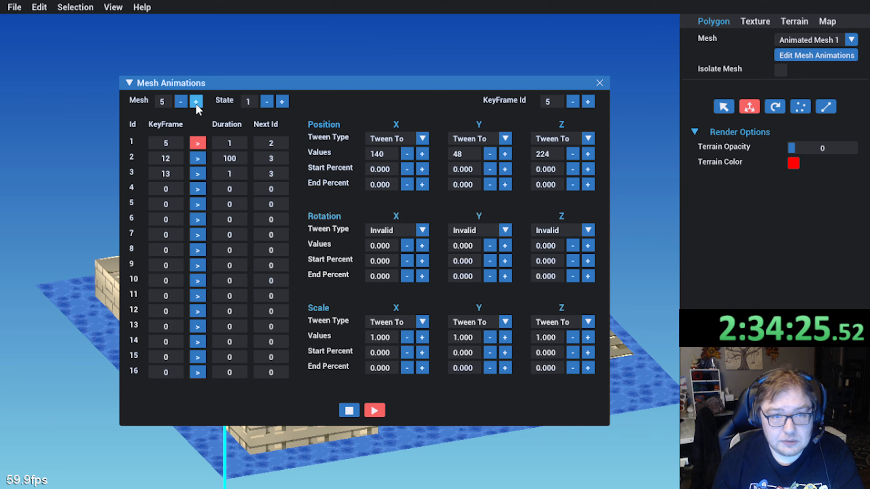
left_click(196, 101)
left_click(196, 101)
left_click(178, 102)
left_click(179, 101)
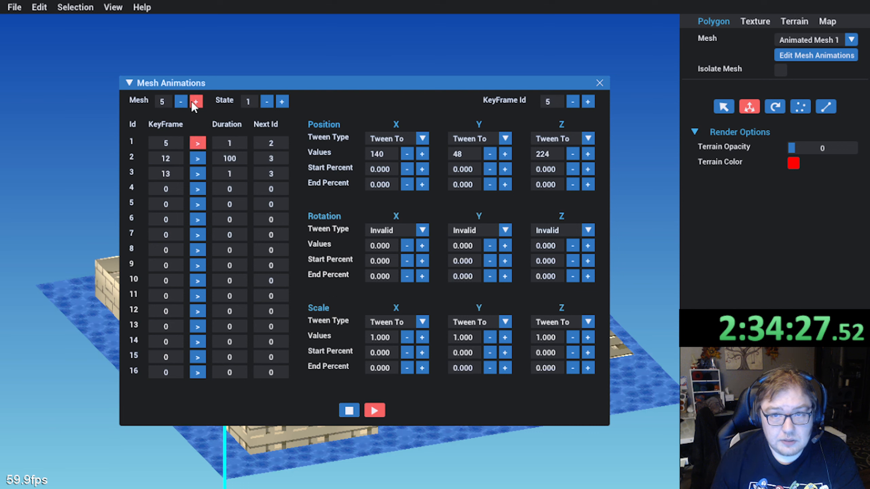
left_click(192, 102)
left_click(193, 103)
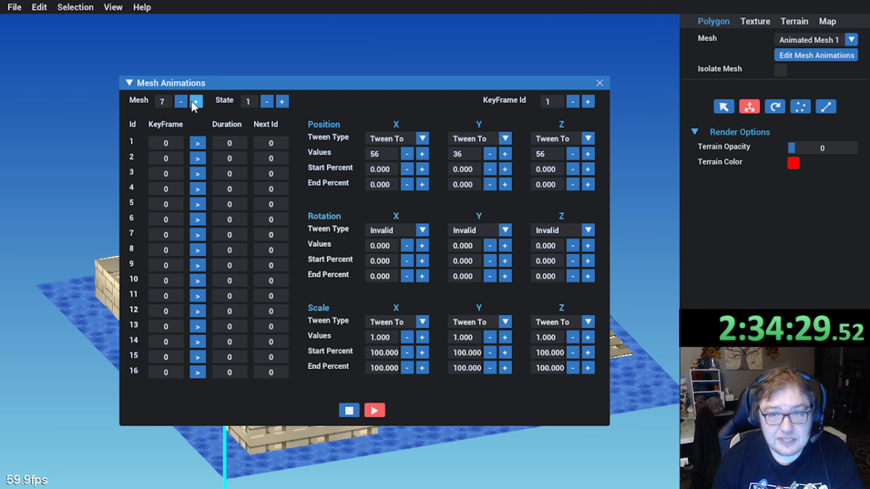
left_click(190, 100)
left_click(181, 102)
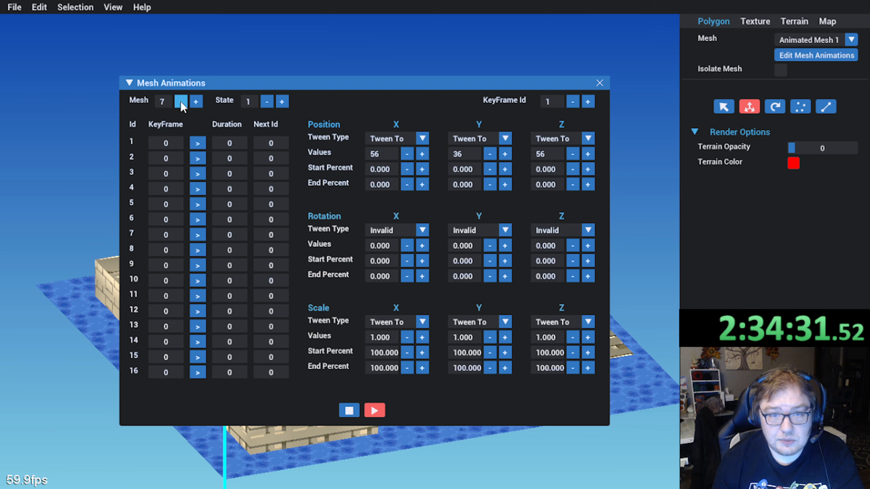
left_click(180, 102)
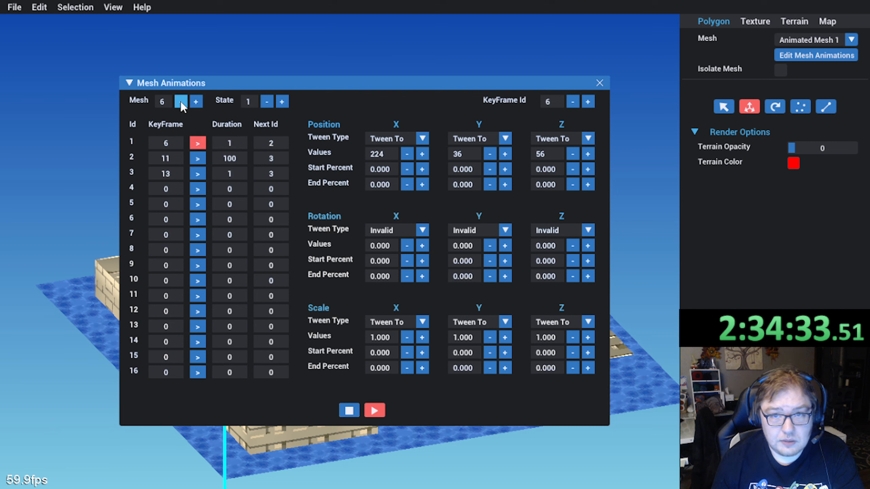
Step: Set the first State 1 entry of mesh 7 to keyframe 7, duration 1 and next id 2
left_click(196, 101)
left_click(282, 101)
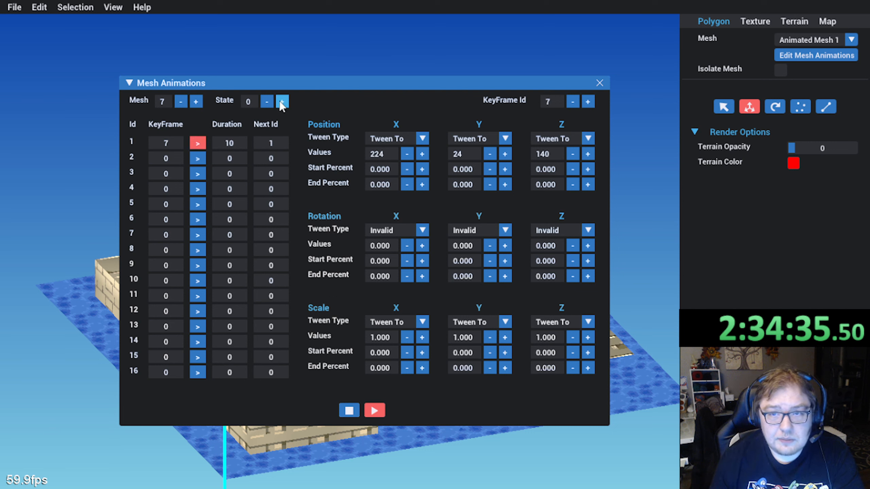
left_click(266, 101)
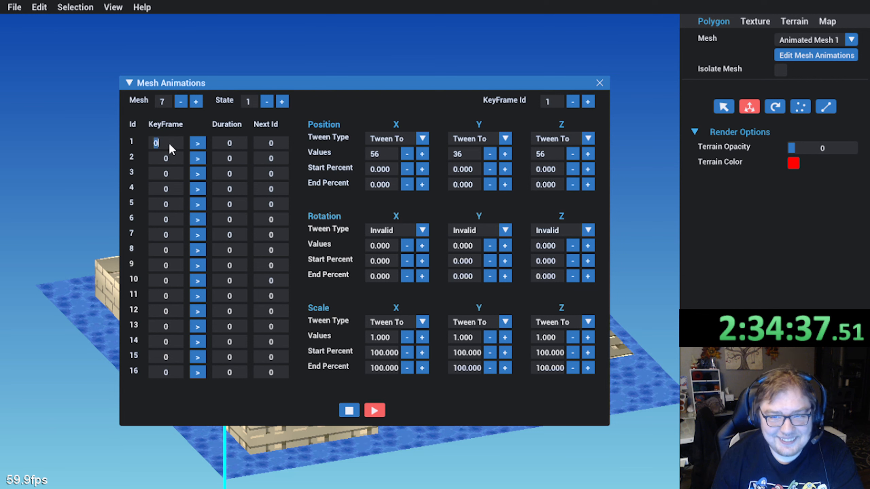
type("7")
key("Tab")
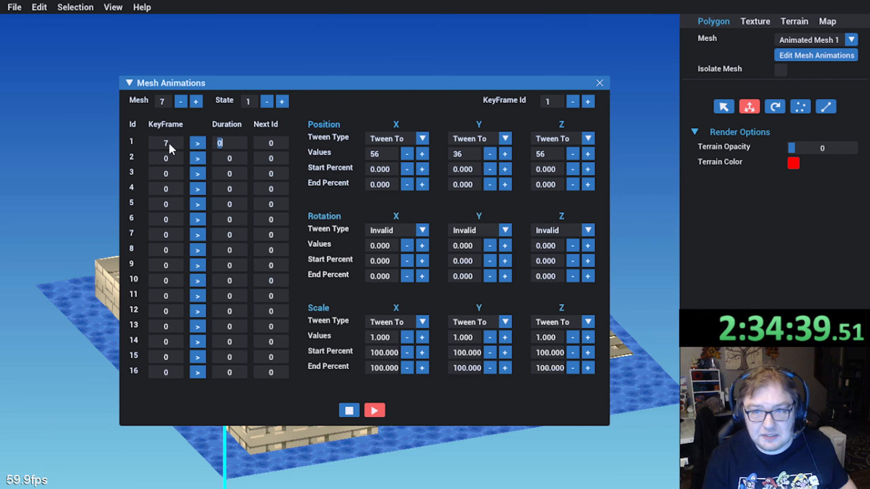
type("1")
key("Tab")
type("2")
key("Tab")
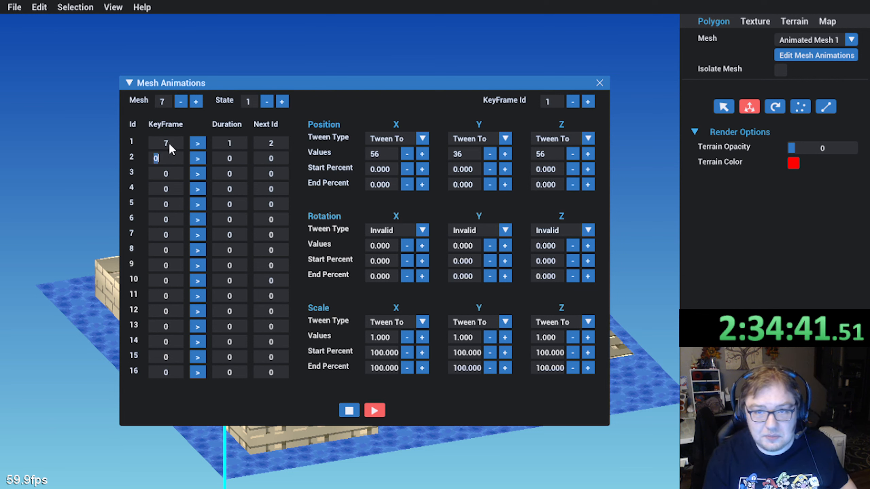
Step: Fill entry 2 of mesh 7's State 1 with keyframe 10, duration 100 and next id 3
type("10")
key("Tab")
key("Tab")
type("100")
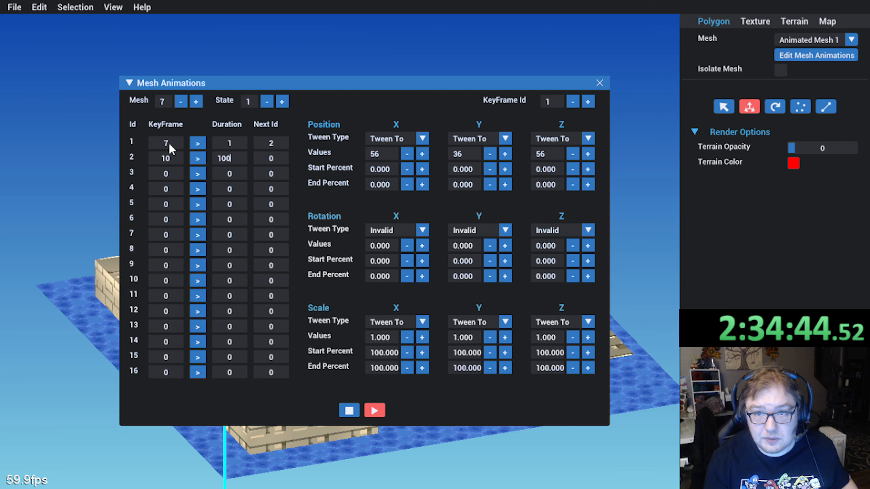
key("Tab")
type("3")
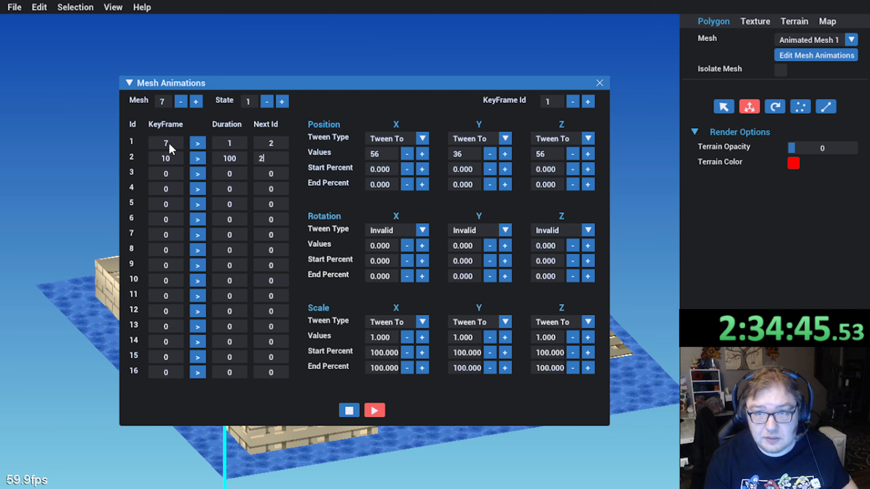
Step: Fill entry 3 of mesh 7's State 1 with keyframe 13, duration 1 and next id 3
key("Tab")
type("13")
key("Tab")
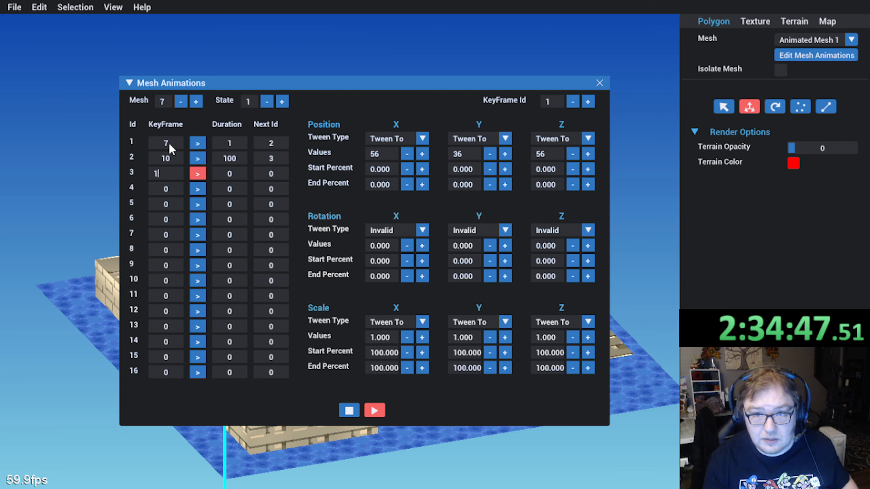
key("Tab")
type("1")
key("Tab")
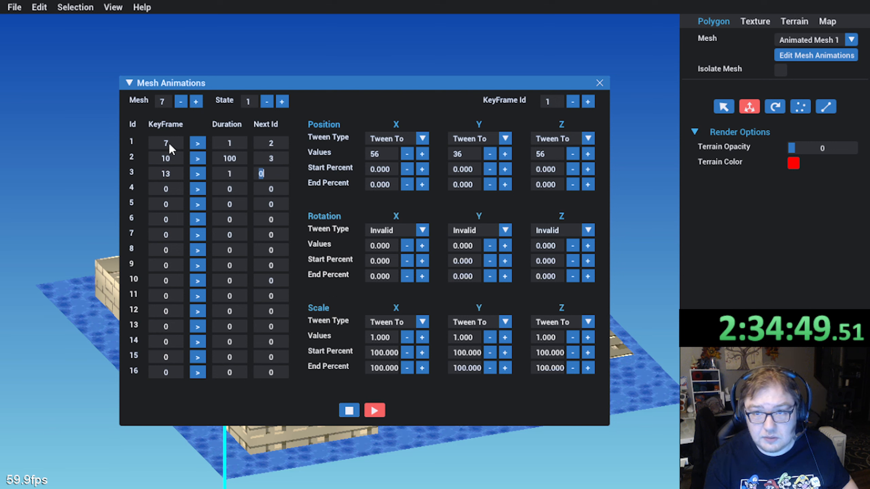
type("3")
key("Return")
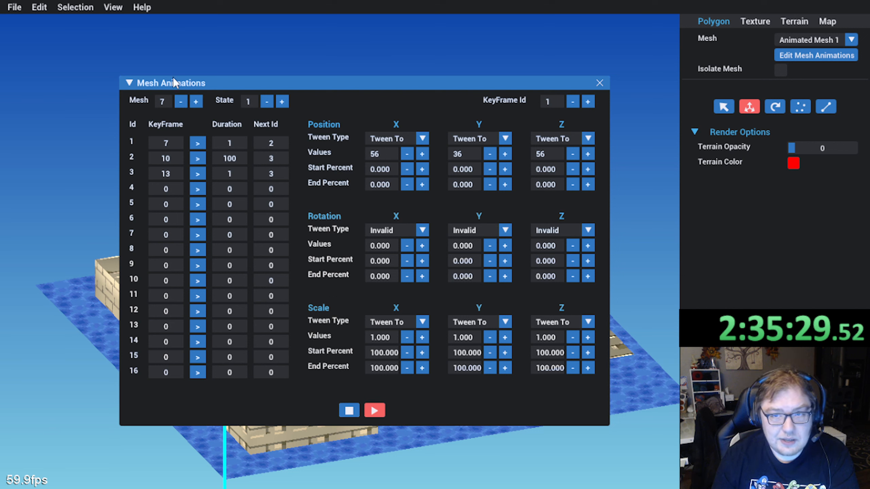
Step: Close the mesh animations window and save the map
left_click(600, 83)
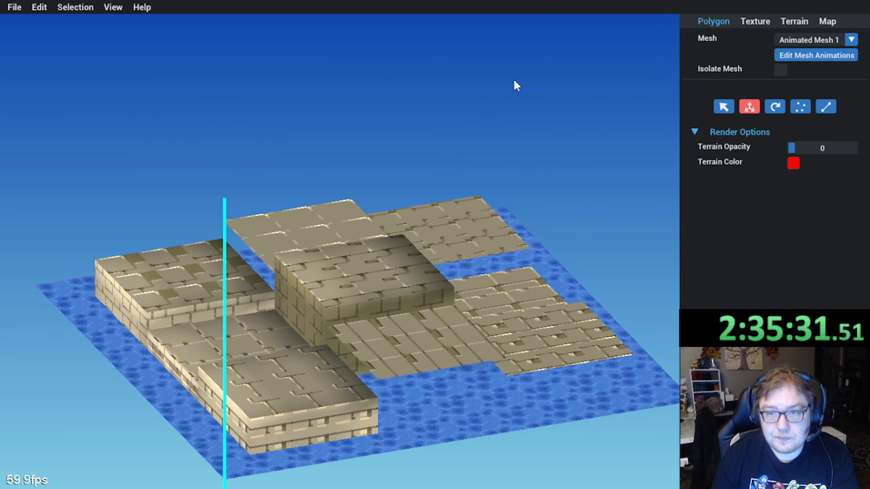
scroll(273, 196, "up", 3)
middle_click_drag(273, 196, 403, 175)
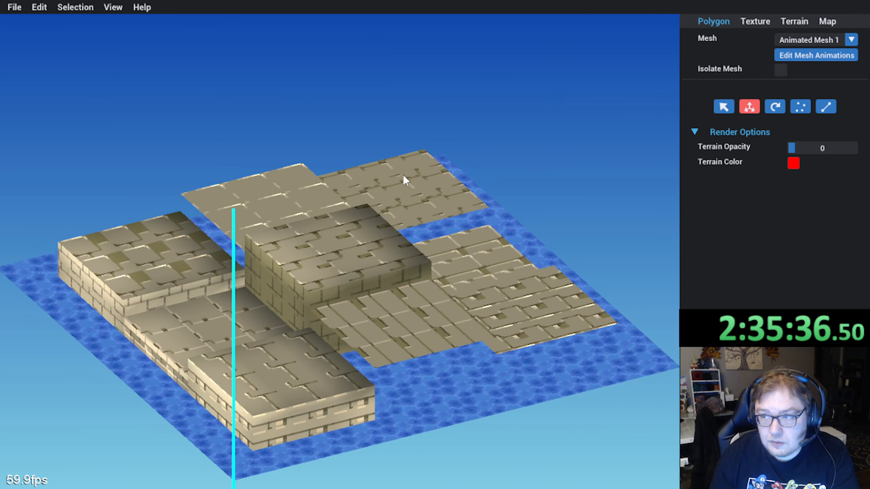
left_click(16, 8)
left_click(34, 50)
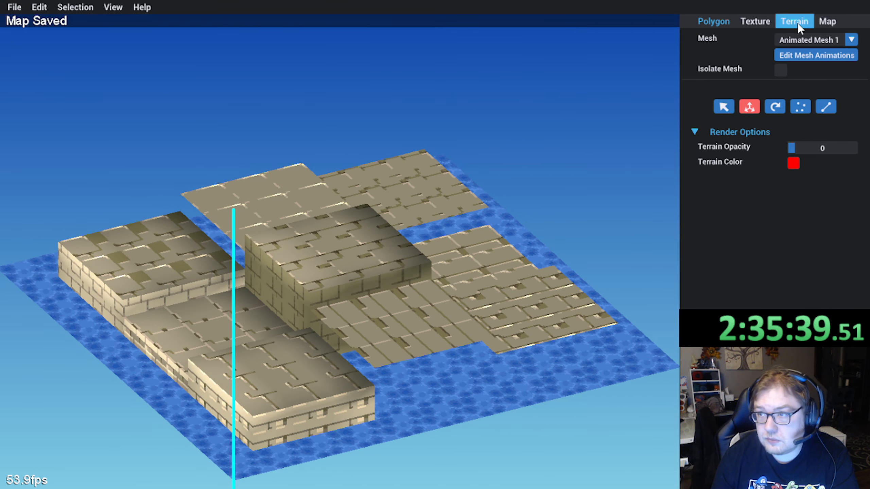
Step: Switch to Animated Mesh 4, stop the mesh animation playback and close the animations window
left_click(835, 41)
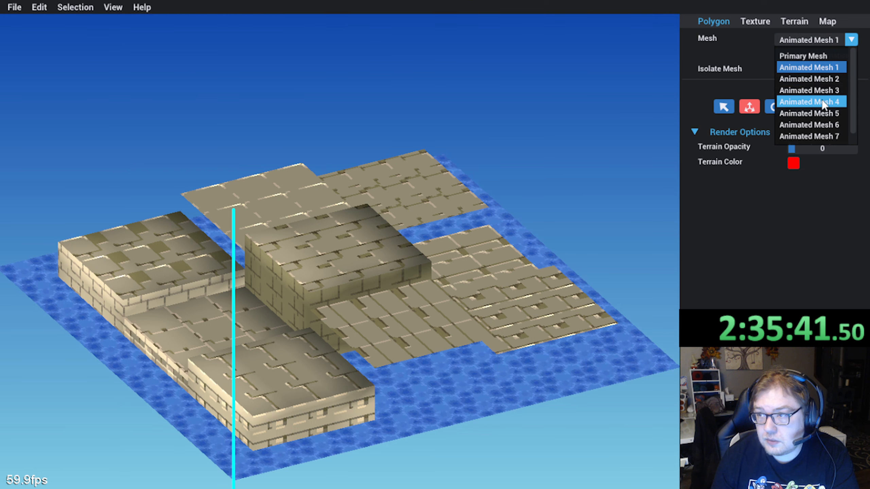
left_click(822, 102)
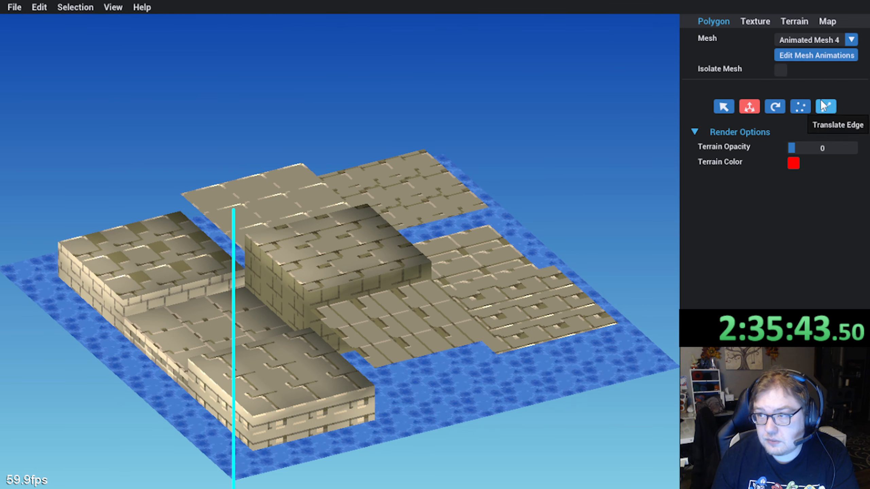
left_click(794, 58)
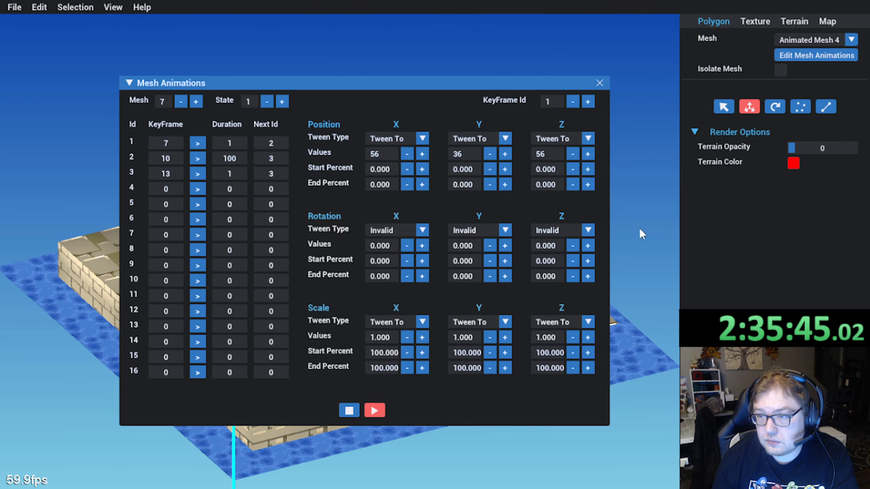
left_click(349, 410)
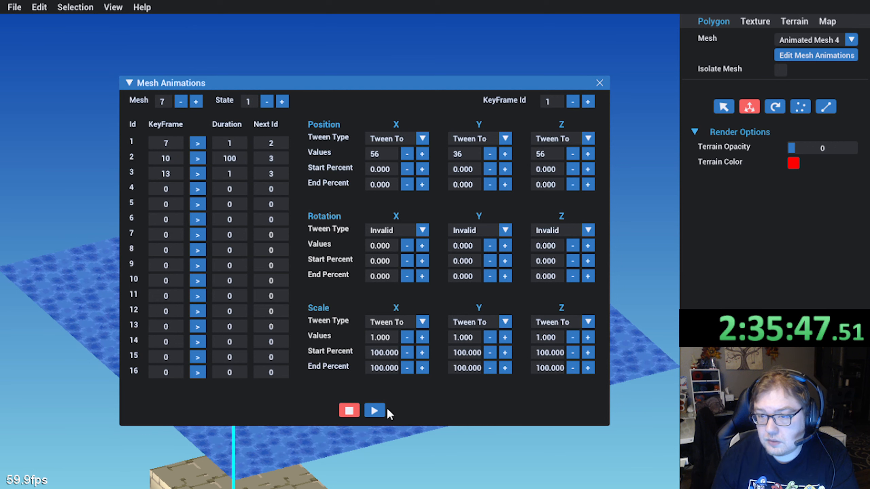
left_click(375, 410)
left_click(599, 83)
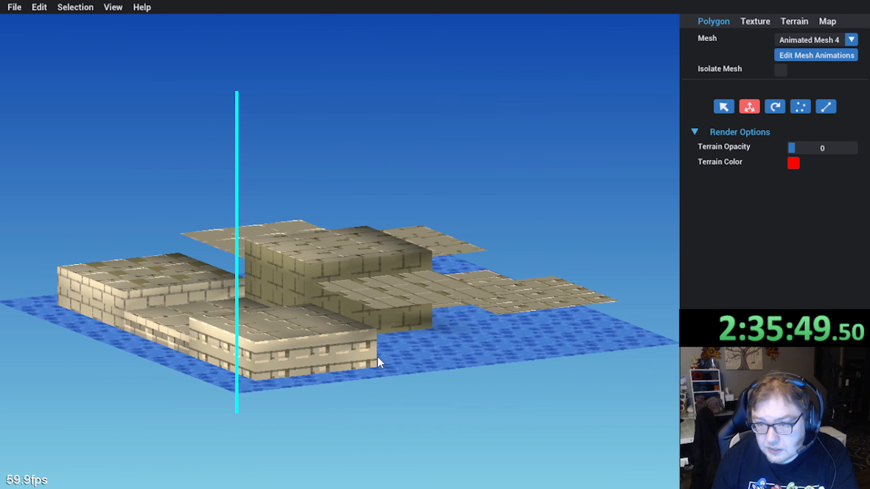
left_click(808, 56)
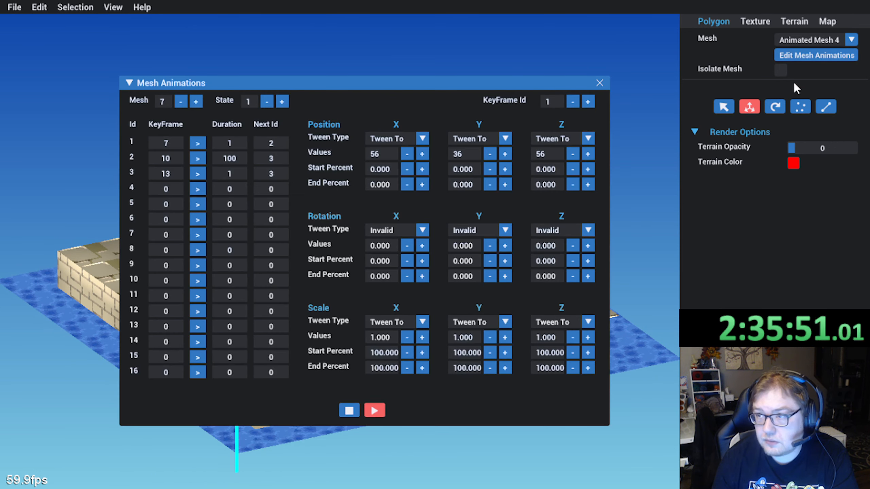
left_click(350, 409)
left_click(599, 83)
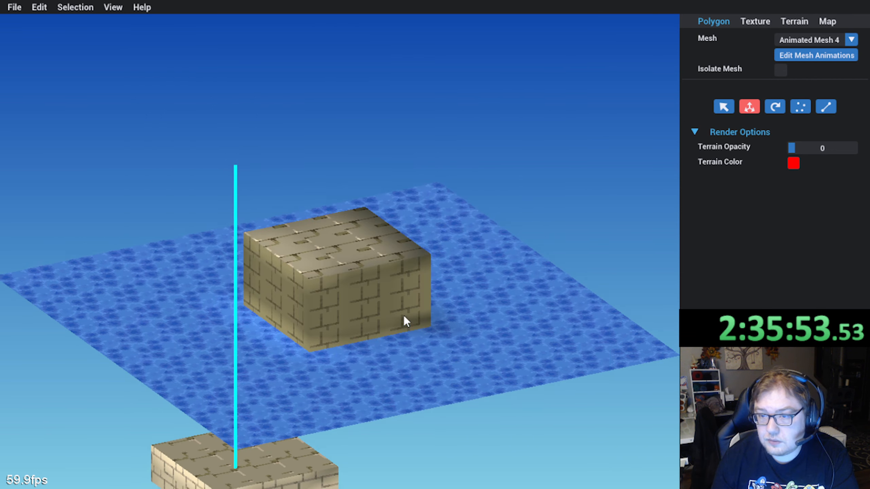
Step: Duplicate the top polygon at the free end of Animated Mesh 4 and move the copy outward along X to span -28 to -56
middle_click_drag(404, 316, 366, 267)
right_click_drag(365, 267, 368, 272)
right_click_drag(320, 413, 244, 388)
middle_click_drag(244, 387, 322, 288)
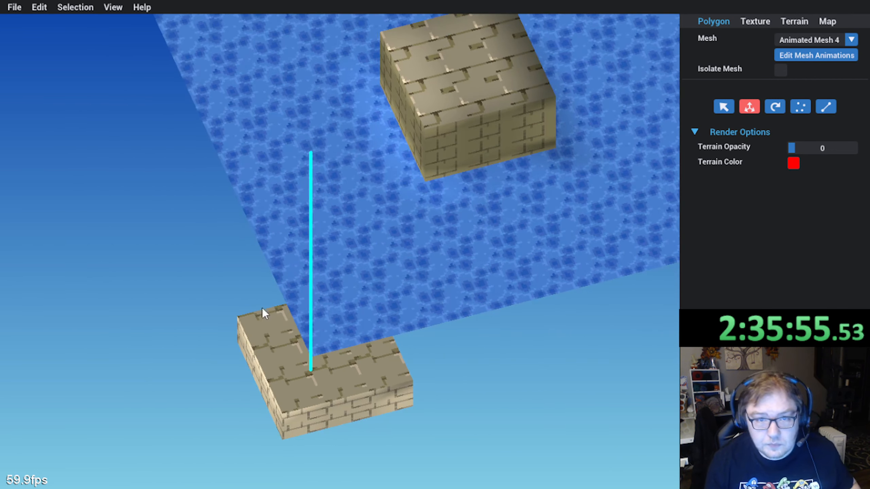
left_click(271, 322)
right_click_drag(236, 297, 249, 310)
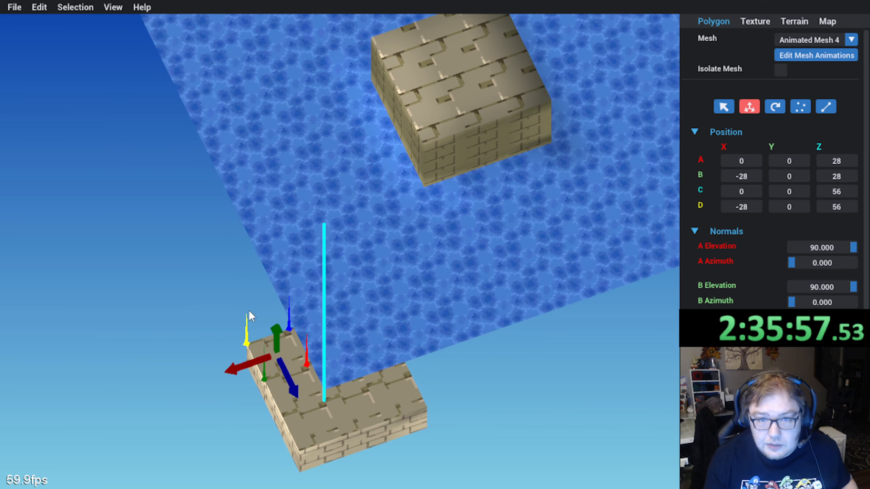
middle_click_drag(259, 279, 298, 280)
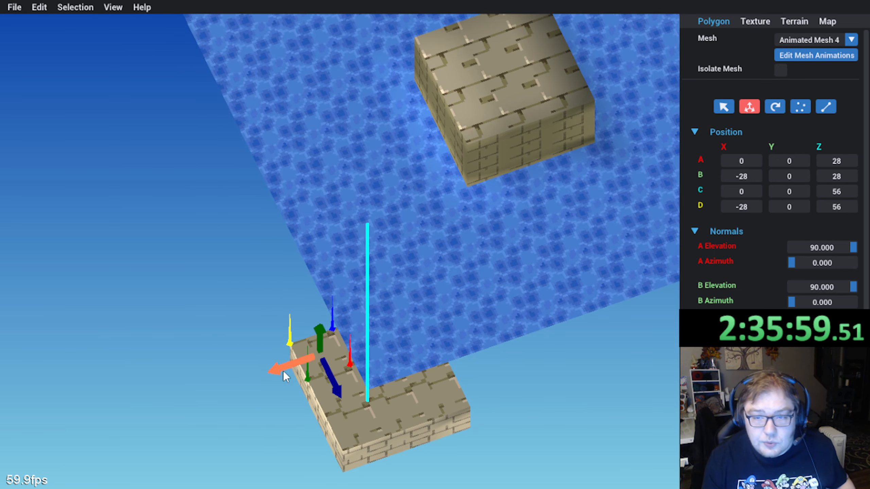
left_click_drag(283, 371, 264, 377)
scroll(265, 375, "up", 3)
scroll(265, 376, "down", 3)
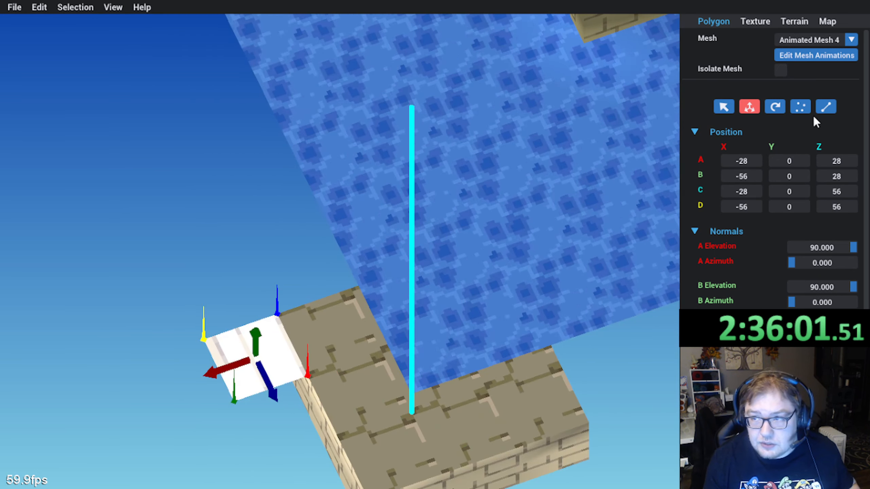
Step: Translate the copied polygon's outer edge inward to X -40, making the polygon 12 units wide
left_click(826, 106)
scroll(168, 344, "up", 3)
middle_click_drag(168, 345, 215, 287)
right_click_drag(215, 288, 209, 381)
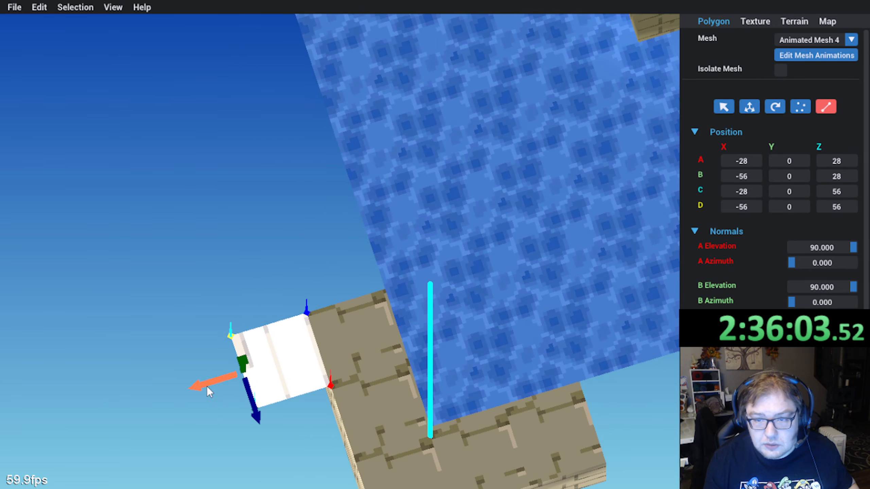
left_click_drag(207, 386, 237, 386)
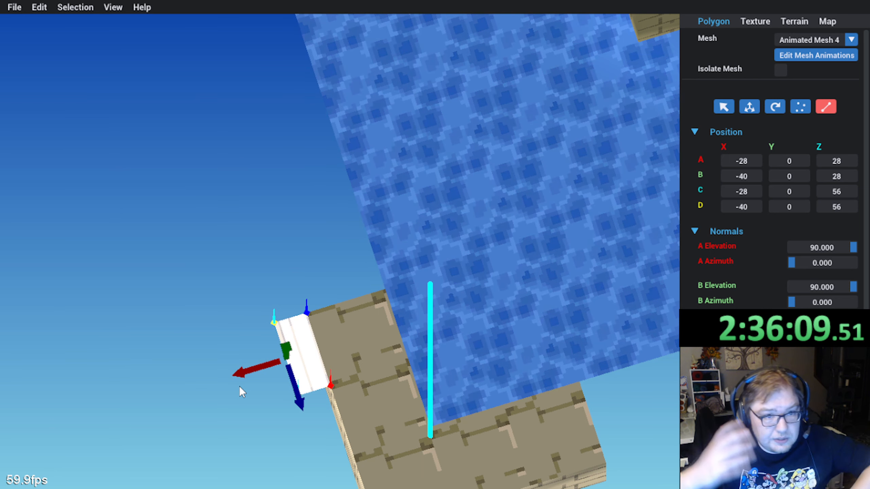
Step: Rotate the narrow polygon to hang vertically against the platform's side, with vertices B and D at X -28, Y -12
middle_click_drag(224, 355, 206, 372)
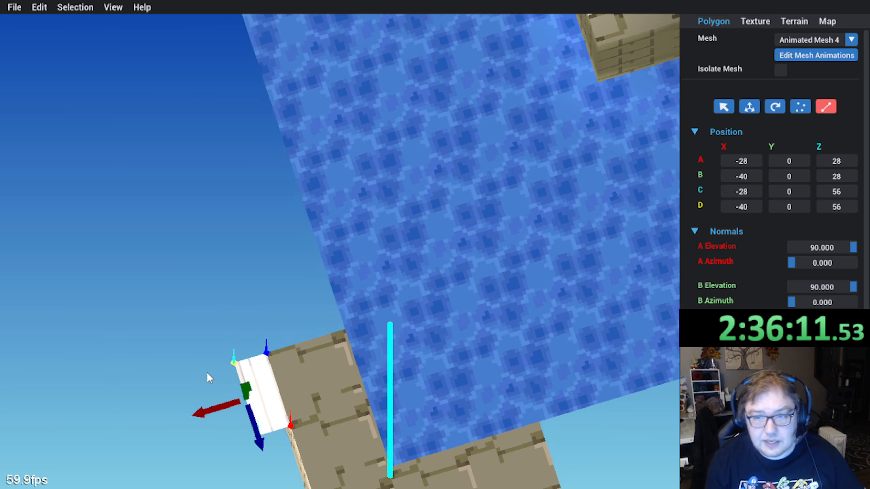
right_click_drag(207, 372, 240, 349)
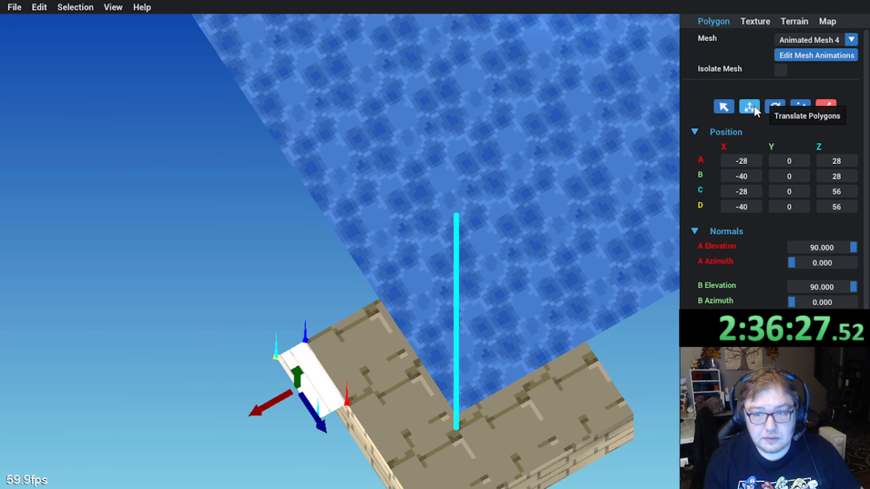
right_click_drag(405, 260, 401, 202)
middle_click_drag(400, 201, 424, 280)
left_click(775, 109)
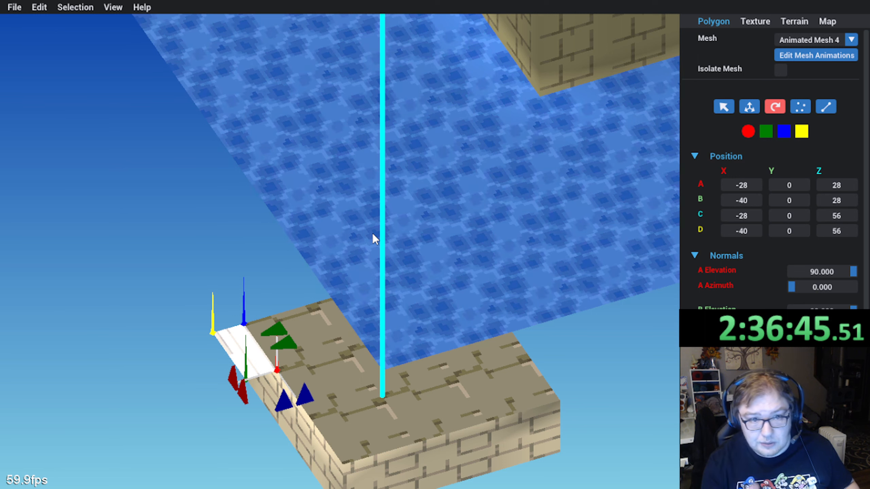
left_click(283, 398)
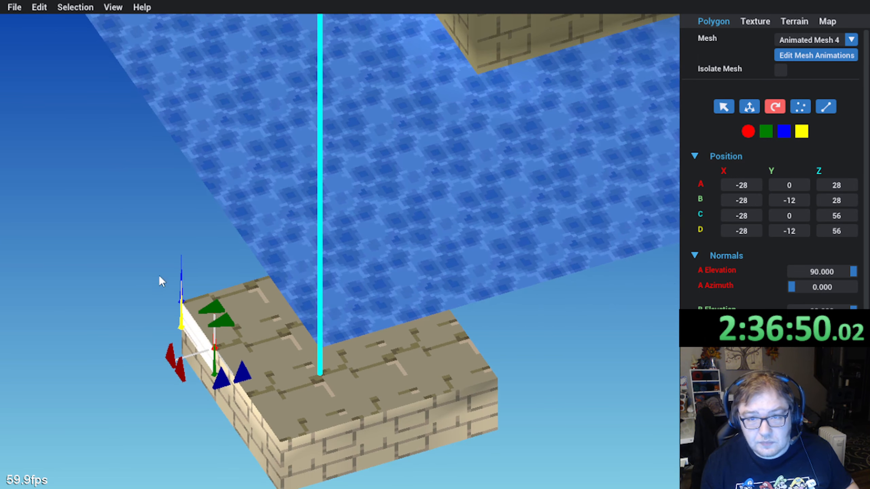
middle_click_drag(159, 275, 163, 296)
scroll(163, 297, "up", 2)
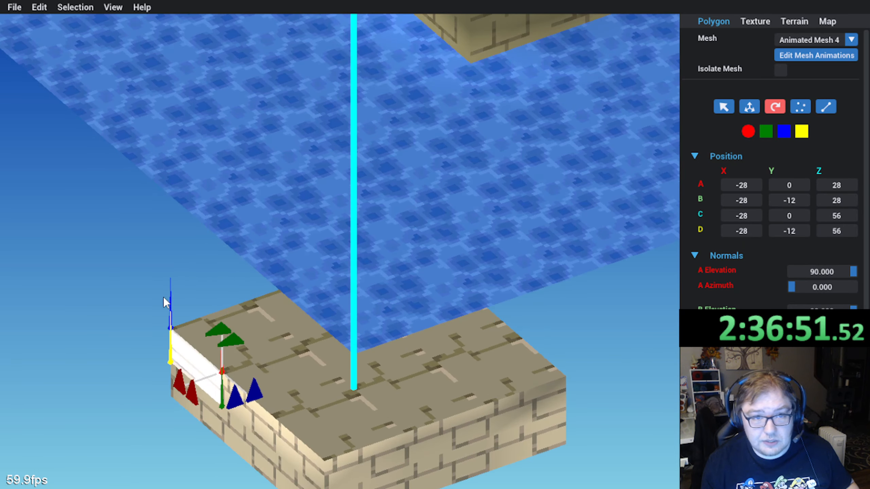
Step: Assign texture page 1 and palette 1 to the vertical side polygon
left_click(750, 109)
left_click(753, 21)
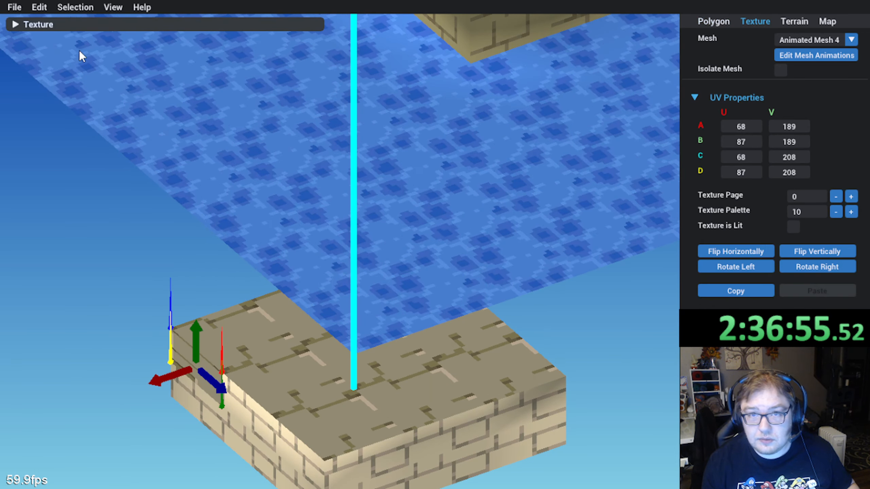
left_click(8, 28)
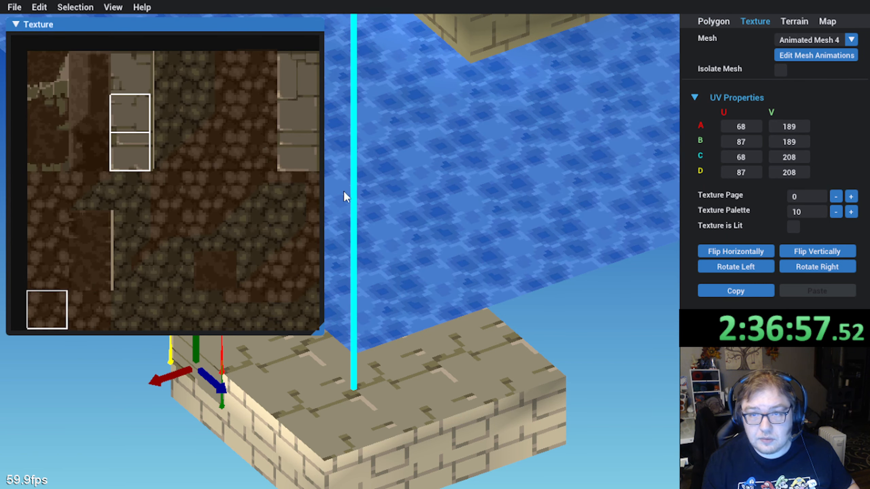
left_click(850, 197)
left_click(836, 211)
left_click(835, 212)
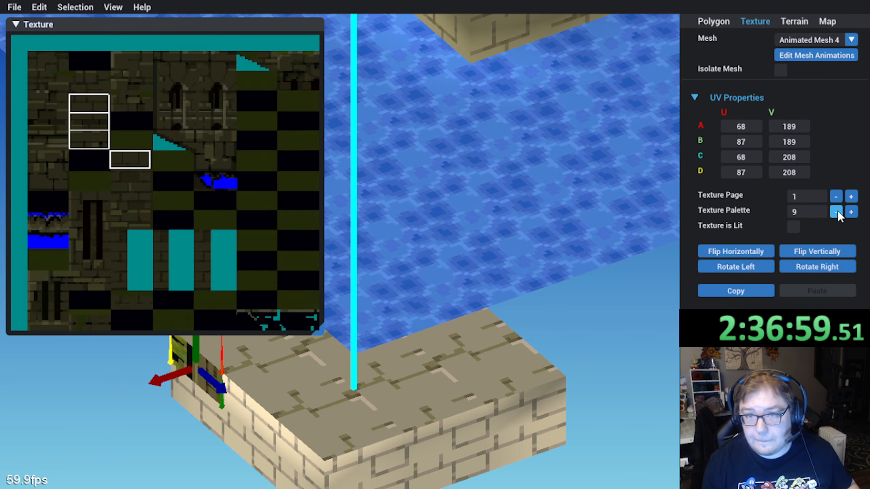
left_click(835, 211)
left_click(836, 212)
left_click(836, 211)
left_click(836, 211)
left_click(836, 212)
left_click(836, 212)
left_click(835, 212)
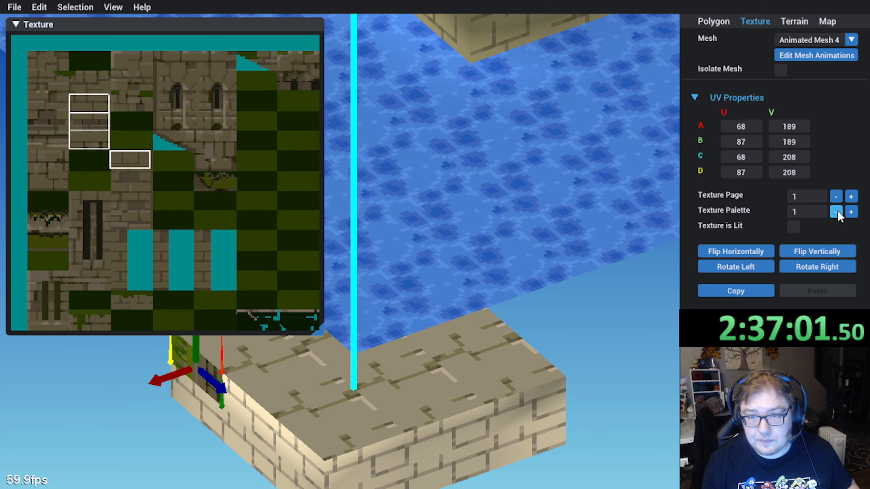
left_click(836, 211)
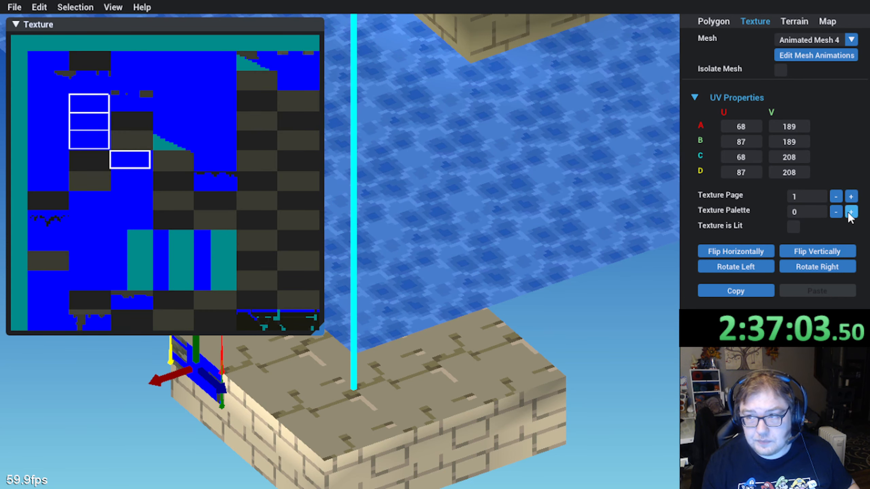
left_click(851, 211)
Step: Move the polygon's UV square onto the stone wall texture at U 64, V 24 and set the texture palette to 4
scroll(224, 240, "down", 2)
left_click_drag(106, 262, 102, 73)
scroll(105, 73, "up", 2)
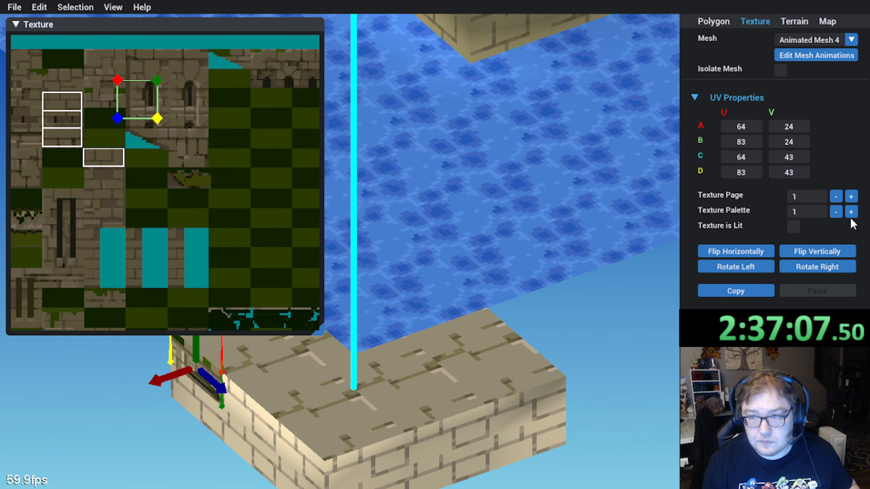
left_click(851, 211)
left_click(851, 212)
left_click(851, 211)
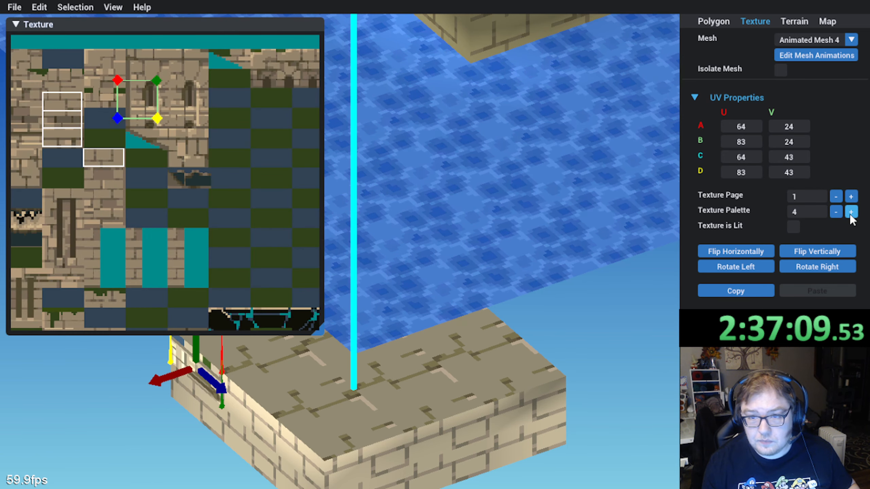
Step: Move the UV square to U 88–107, V 39–58 beneath the window texture and rotate the mapping to the right
scroll(247, 208, "up", 4)
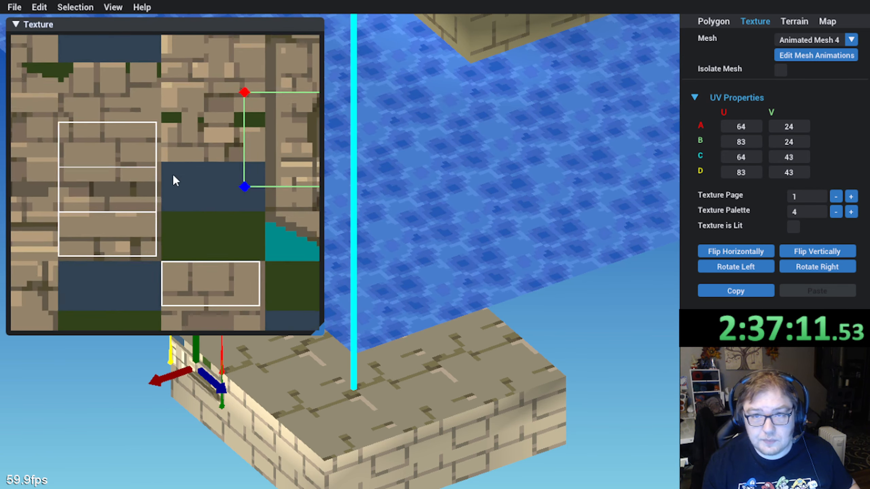
middle_click_drag(225, 183, 118, 182)
left_click_drag(141, 182, 266, 248)
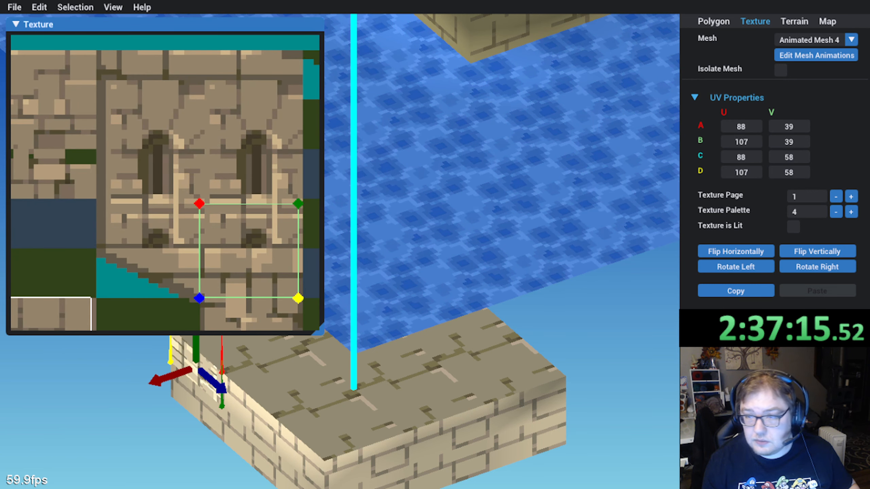
left_click(837, 267)
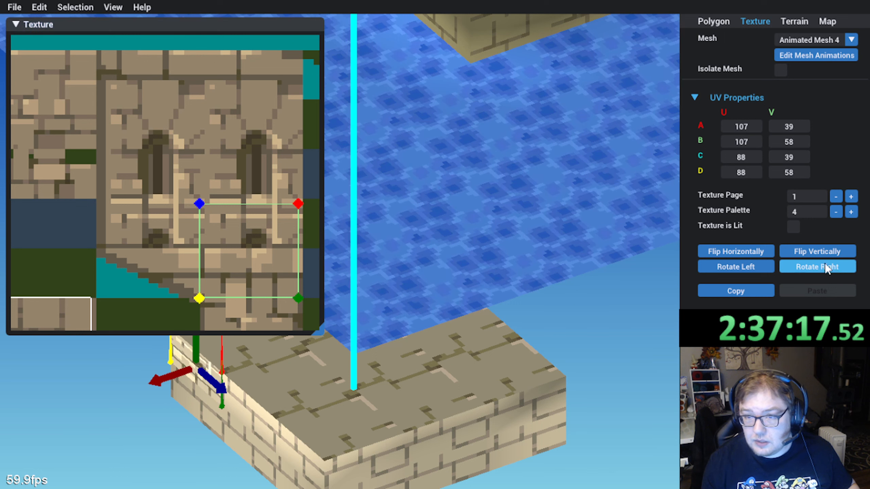
Step: Shift the UV region to U 89–108 starting at V 47, and raise corners B and D to V 56
scroll(216, 174, "up", 2)
middle_click_drag(217, 174, 164, 113)
scroll(198, 137, "up", 1)
middle_click_drag(206, 141, 104, 89)
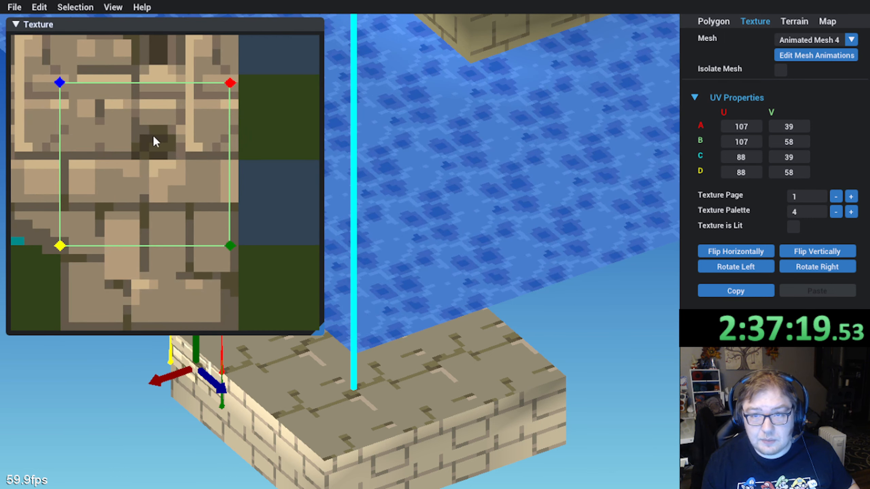
left_click_drag(151, 134, 164, 208)
left_click_drag(240, 313, 242, 229)
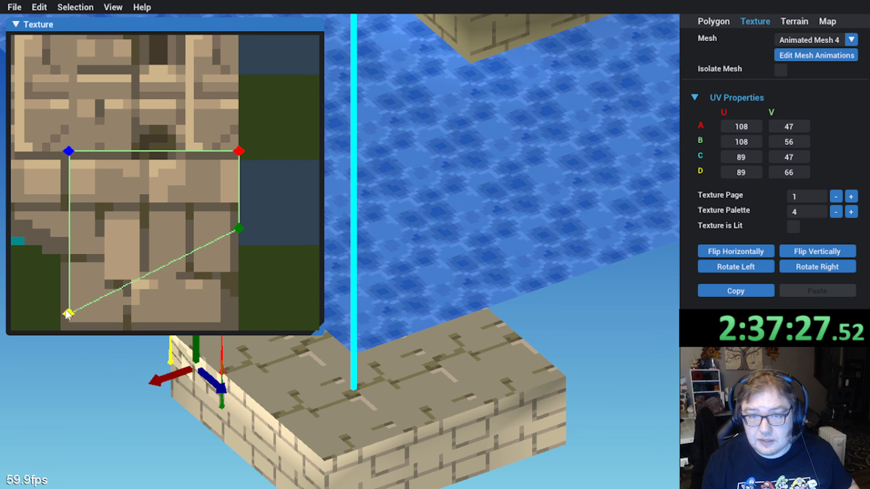
left_click_drag(69, 314, 69, 229)
scroll(86, 225, "down", 2)
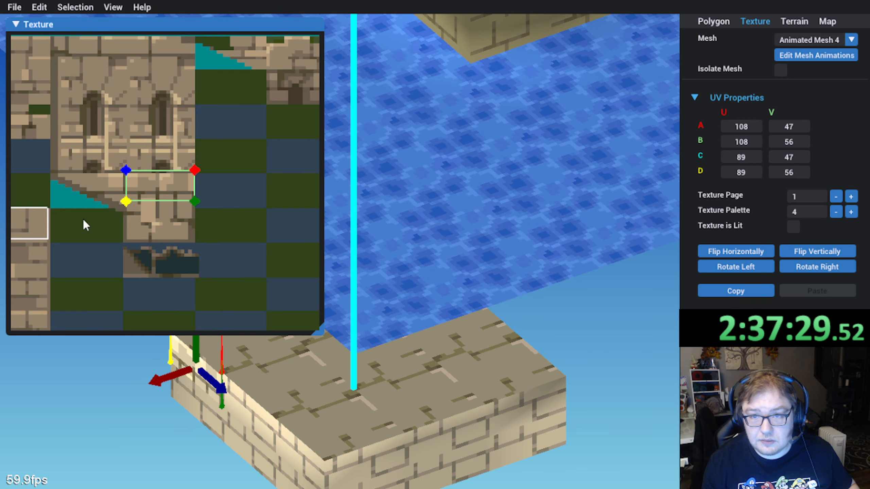
Step: Duplicate the textured side polygon twice along Z to form a row of three along the platform's side
left_click(16, 25)
middle_click_drag(127, 271, 174, 259)
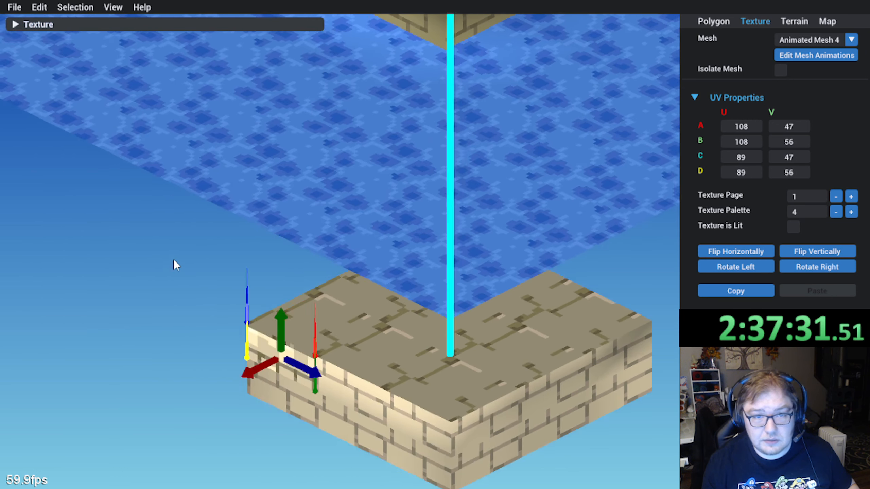
middle_click_drag(255, 315, 242, 280)
middle_click_drag(447, 215, 351, 275)
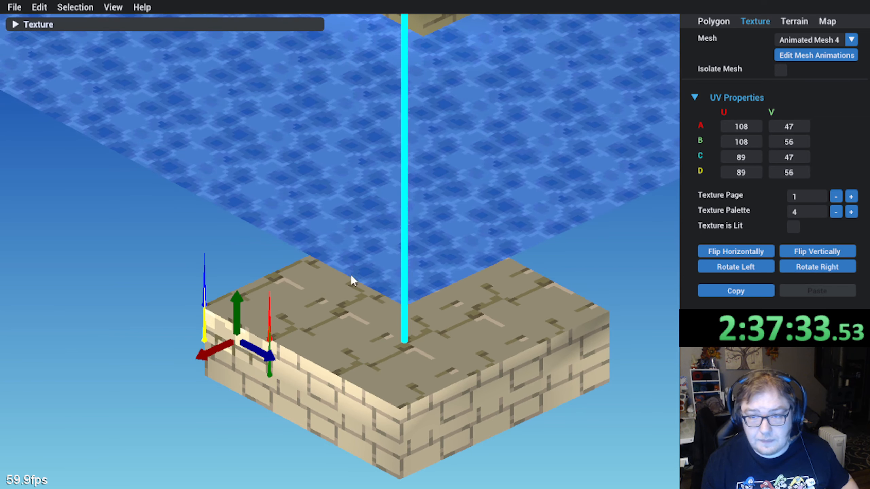
left_click_drag(266, 361, 304, 370)
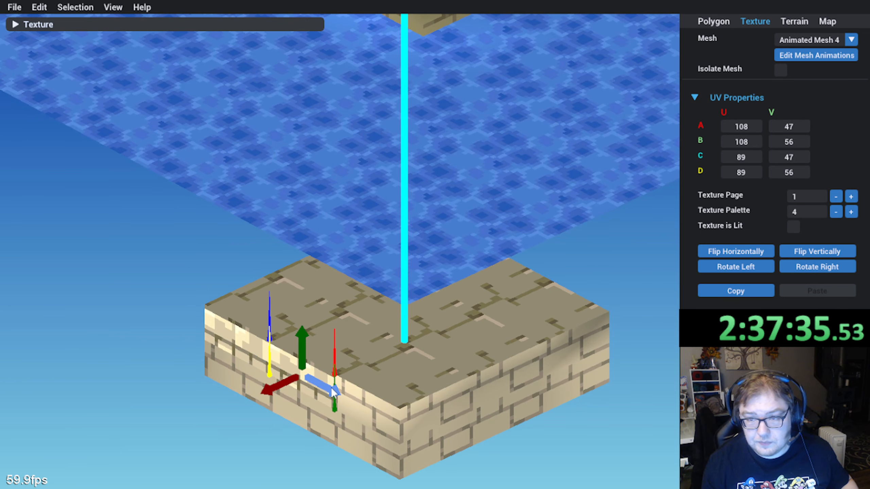
left_click(350, 397)
Step: Select the row's three polygons and duplicate them downward to build a wall three rows high
left_click(252, 351)
left_click(294, 370, "ctrl")
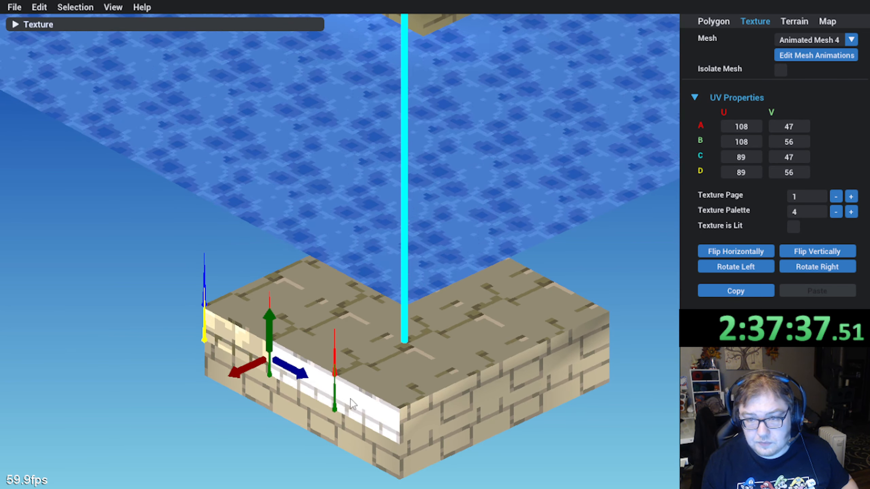
left_click(355, 401, "ctrl")
left_click_drag(305, 340, 306, 404)
Step: Select all nine wall polygons, duplicate them and move the copy one wall length along Z, its first polygon spanning Z -28 to -56
left_click(251, 352)
left_click(252, 388, "ctrl")
left_click(248, 416, "ctrl")
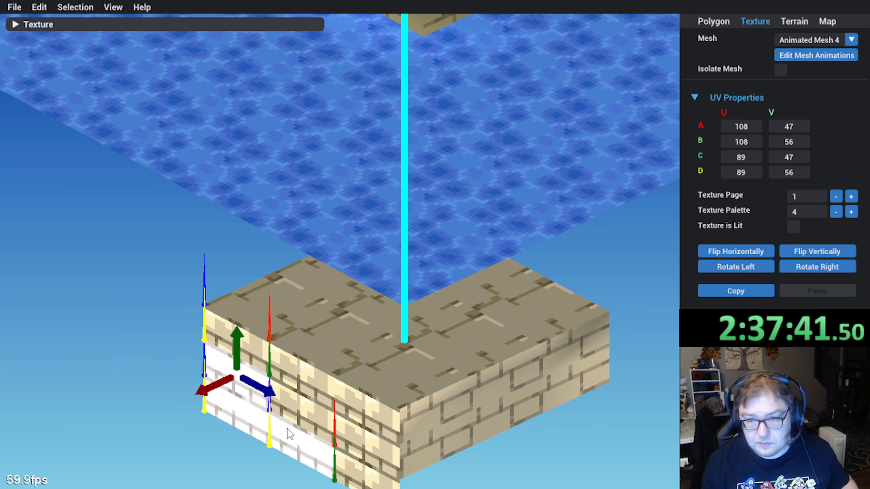
left_click(316, 383, "ctrl")
left_click(316, 413, "ctrl")
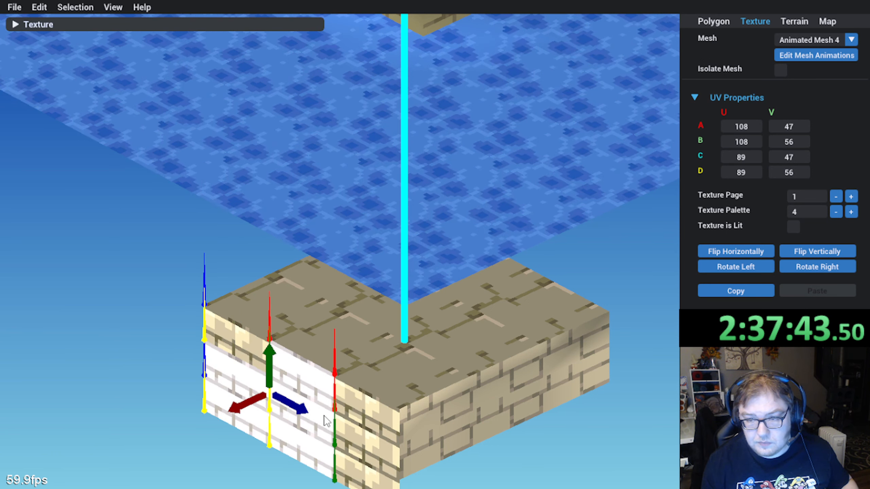
left_click(348, 403, "ctrl")
left_click(364, 441, "ctrl")
left_click(347, 466, "ctrl")
middle_click_drag(442, 446, 371, 353)
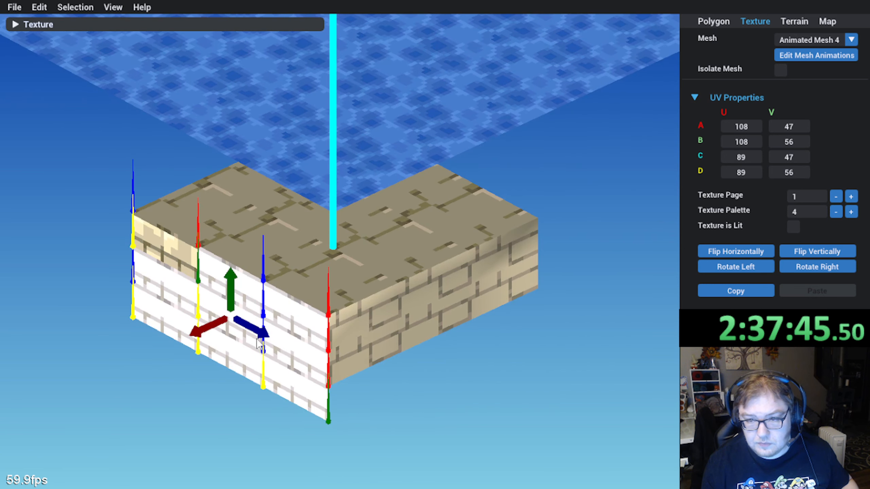
key("ctrl+d")
left_click_drag(265, 335, 367, 379)
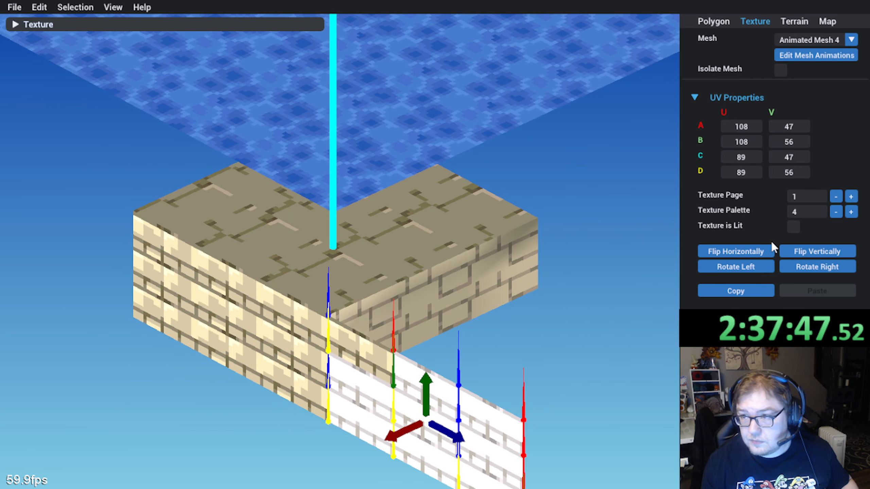
Step: Rotate the copied wall a quarter turn and move it against the platform's adjacent side, its first polygon at X -28 to 0, Z -28
left_click(713, 21)
left_click(774, 106)
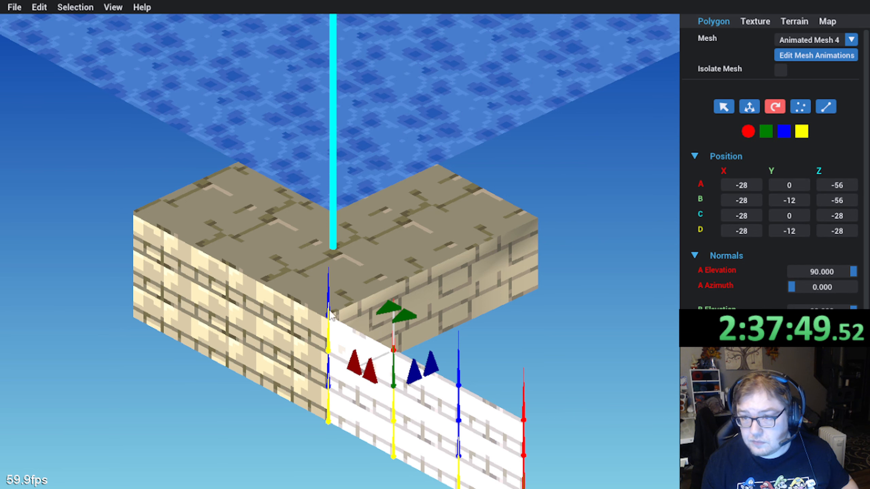
left_click(407, 318)
left_click(407, 317)
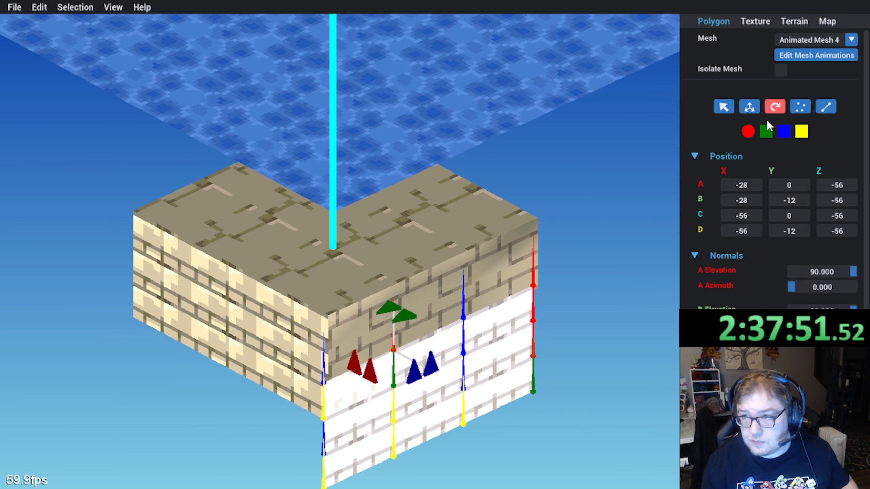
left_click(750, 107)
middle_click_drag(420, 397, 318, 315)
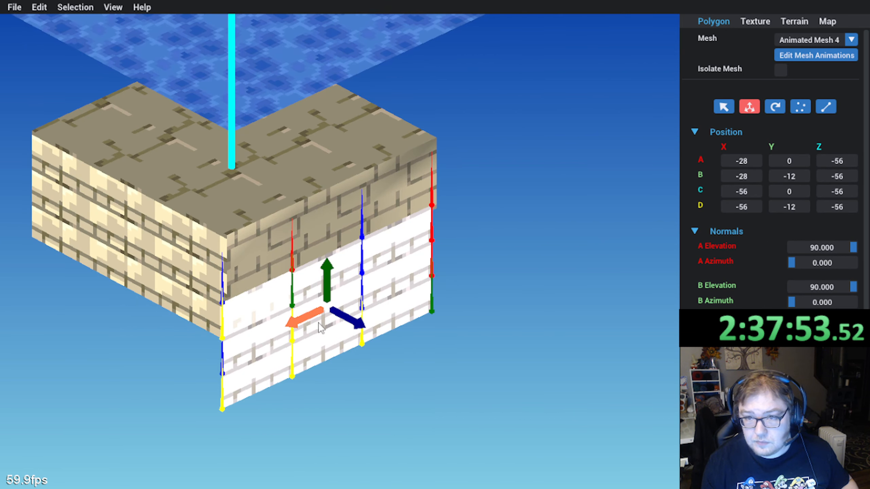
left_click_drag(298, 329, 392, 316)
left_click_drag(428, 294, 392, 276)
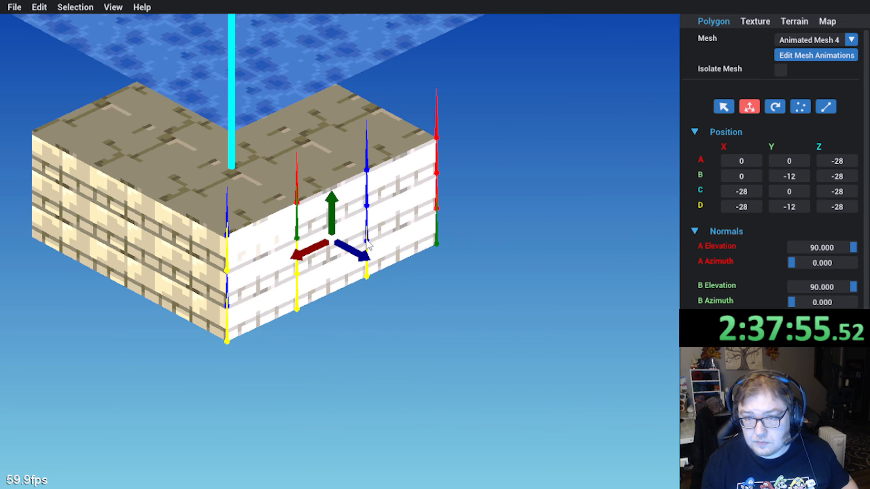
Step: Select the polygons of both textured walls, duplicate the selection and move the copy 28 units along X
middle_click_drag(347, 244, 343, 273)
middle_click_drag(174, 353, 202, 378)
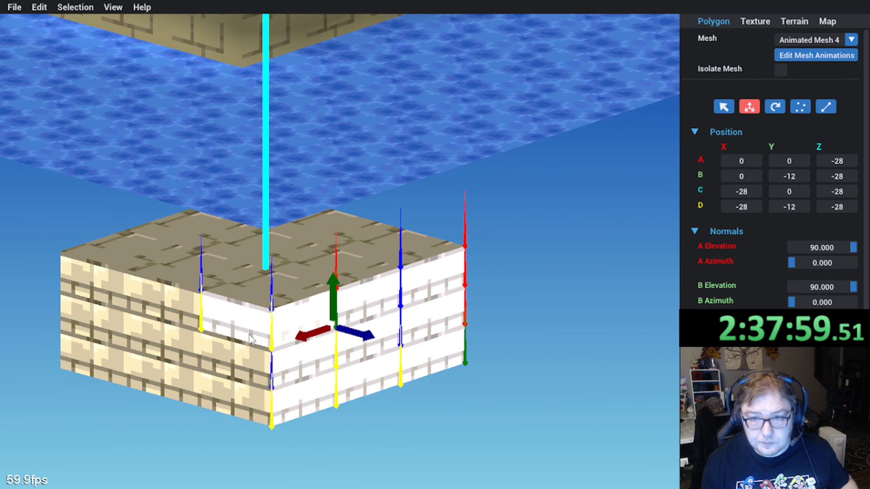
left_click_drag(190, 378, 96, 366)
middle_click_drag(219, 334, 225, 349)
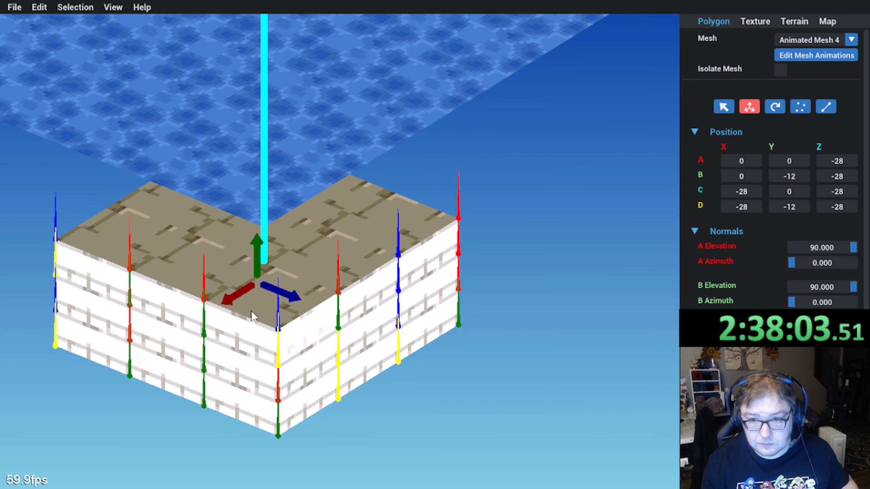
left_click(233, 294)
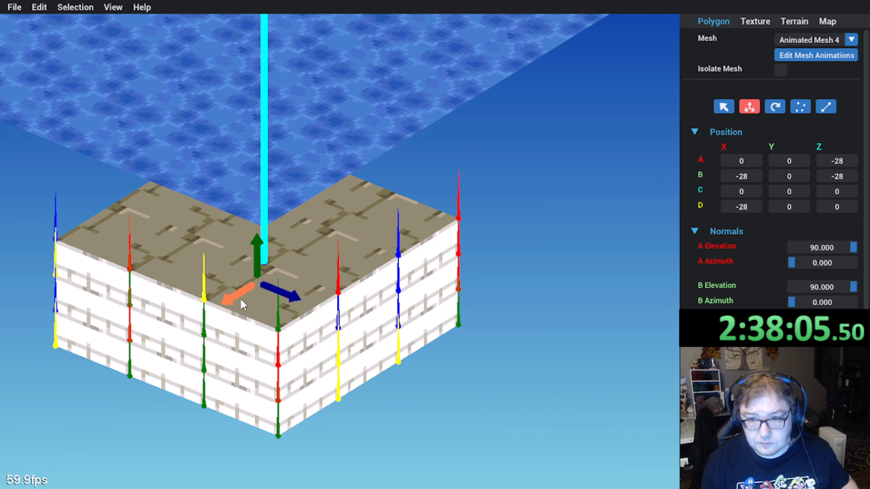
left_click_drag(257, 300, 259, 298)
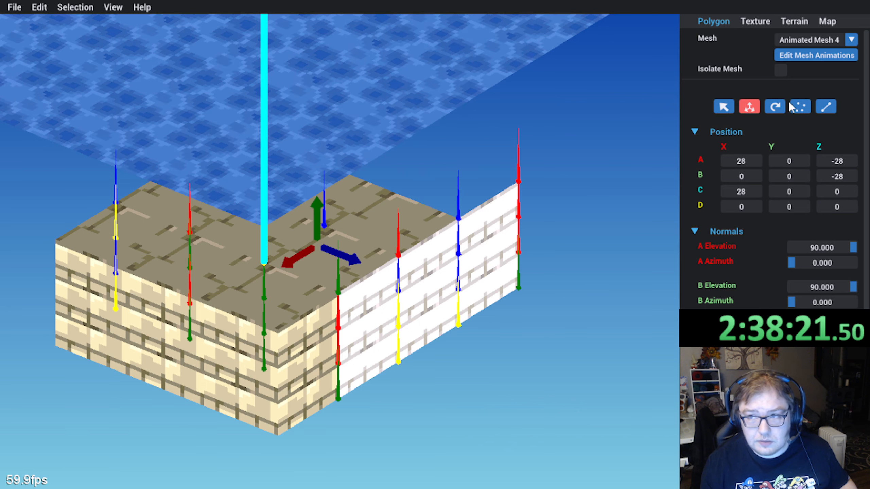
Step: Rotate the copied walls half a turn about the vertical axis and delete the stray top polygon included in the copy
left_click(775, 107)
left_click(411, 222)
left_click(408, 226)
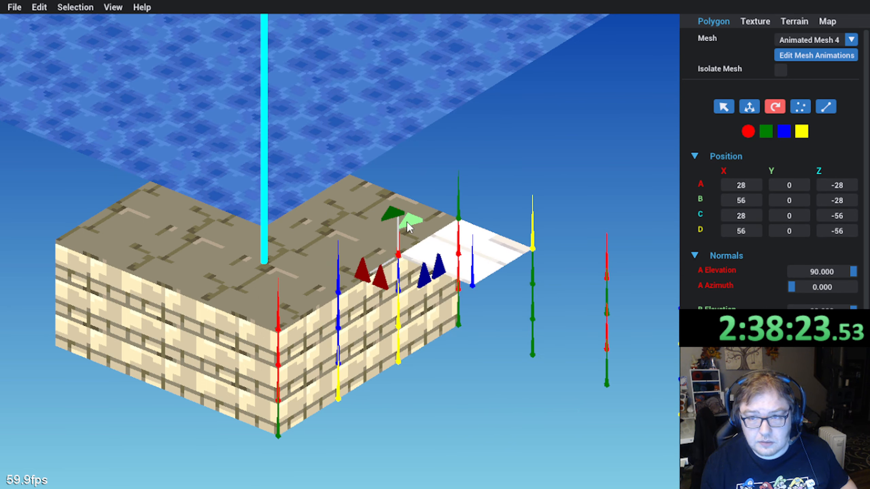
left_click(752, 108)
middle_click_drag(468, 229, 474, 202)
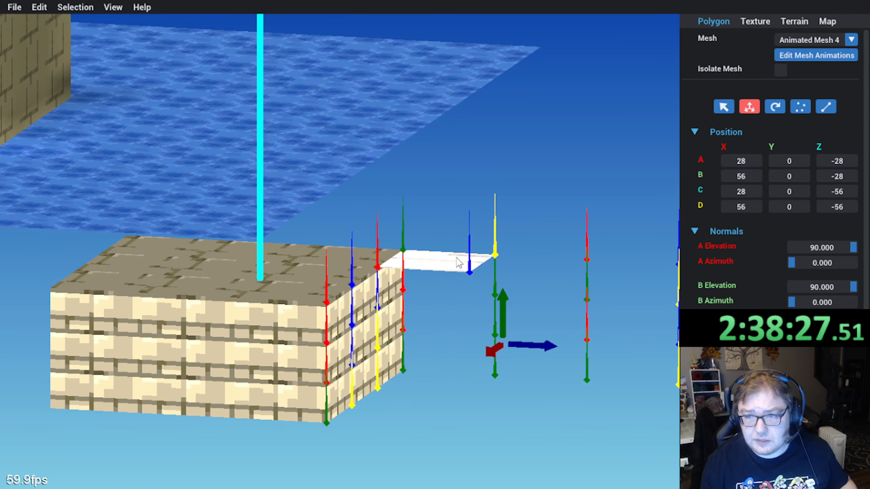
middle_click_drag(454, 271, 173, 332)
key("Delete")
left_click(135, 338)
left_click(143, 381, "shift")
left_click(147, 401, "shift")
left_click(206, 385, "shift")
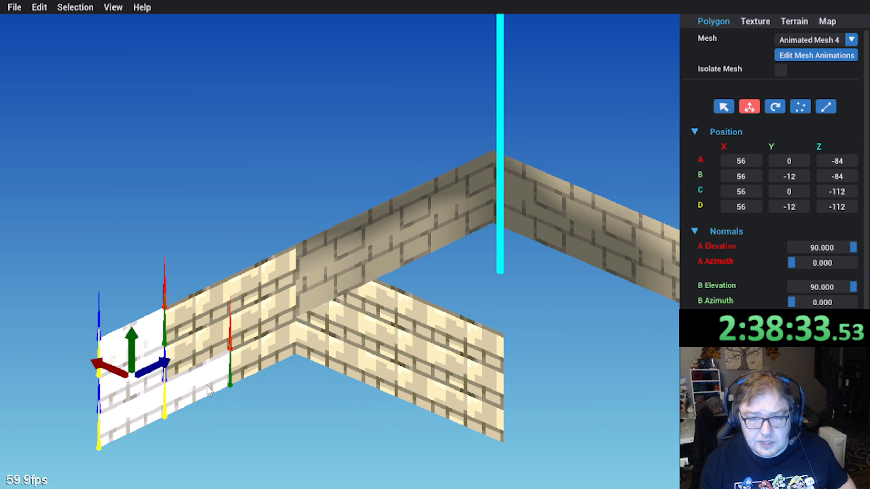
left_click(212, 342, "shift")
left_click(212, 301, "shift")
left_click(254, 288, "shift")
left_click(256, 322, "shift")
left_click(268, 349, "shift")
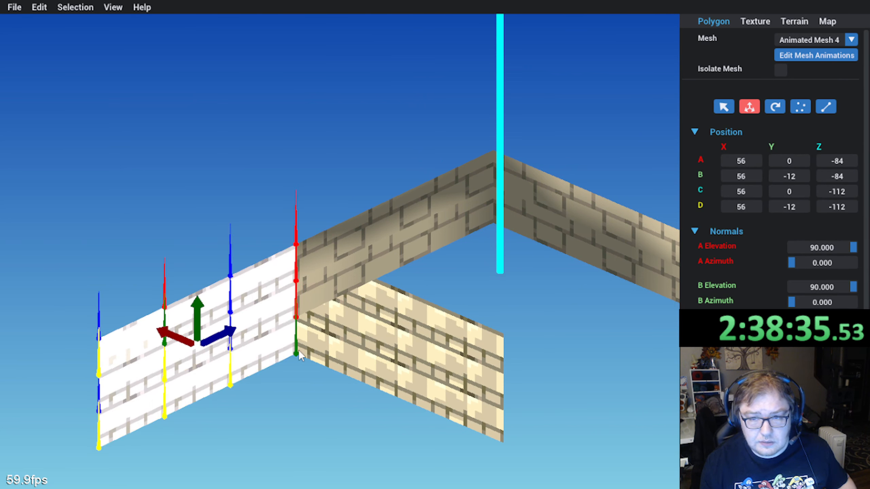
left_click(320, 349, "shift")
left_click(341, 316, "shift")
left_click(354, 297, "shift")
left_click(395, 308, "shift")
left_click(399, 342, "shift")
left_click(399, 375, "shift")
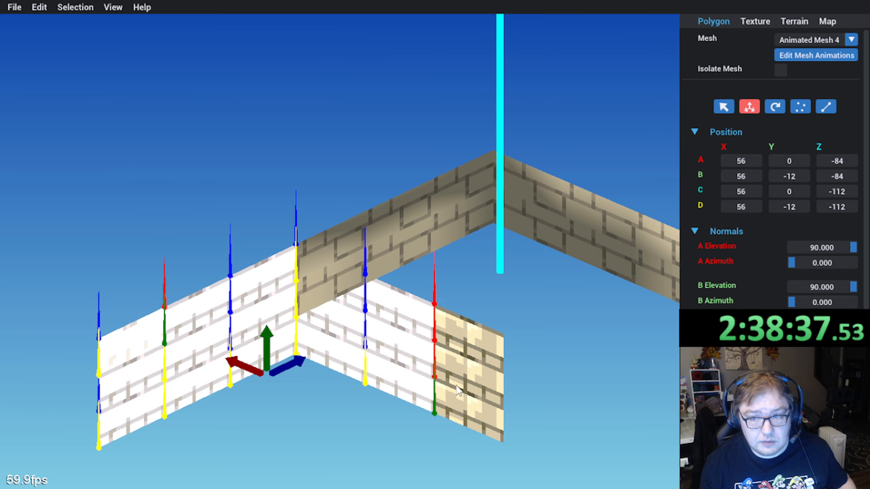
left_click(464, 384, "shift")
left_click(473, 353, "shift")
left_click(462, 406, "shift")
middle_click_drag(274, 381, 313, 412)
left_click(199, 347)
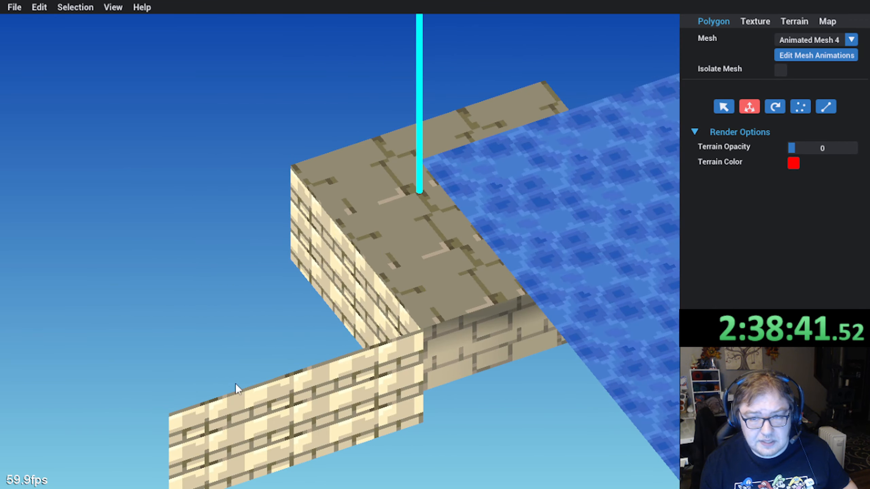
Step: Select the polygons of both copied walls and move them along Z against the platform's remaining open sides
middle_click_drag(168, 416, 240, 394)
left_click(427, 426)
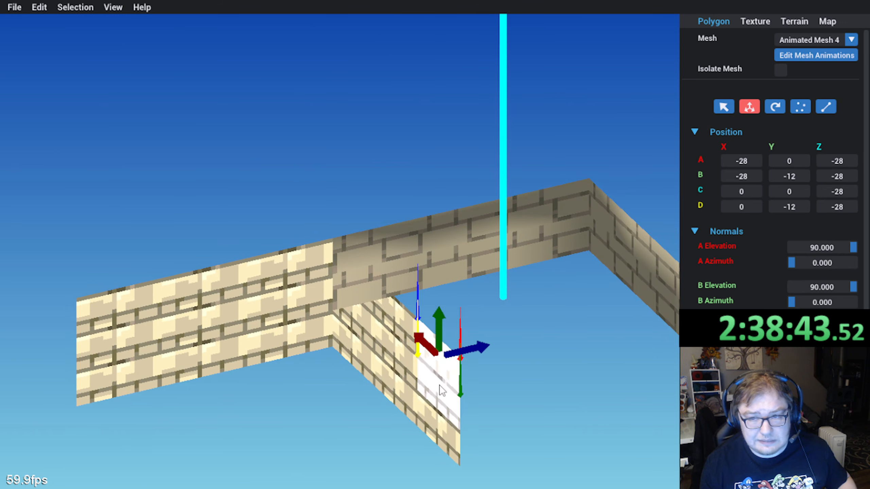
left_click(392, 365, "shift")
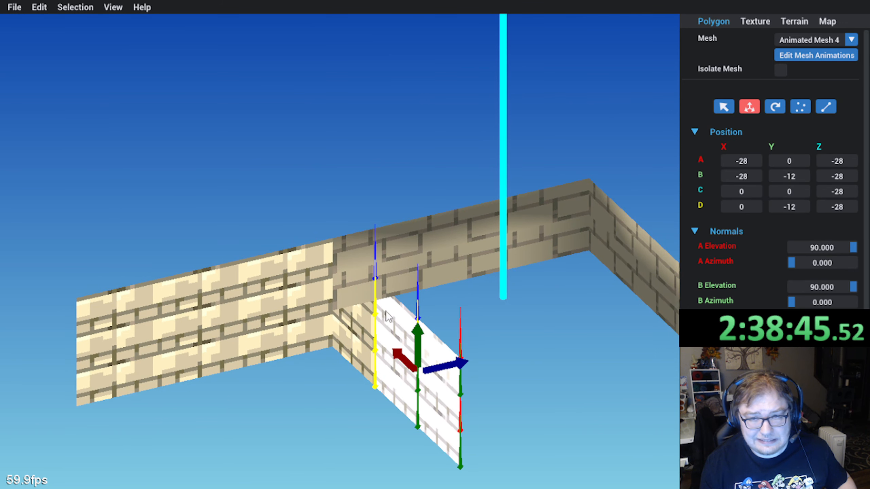
left_click(356, 316, "shift")
left_click(305, 314, "shift")
left_click(283, 273, "shift")
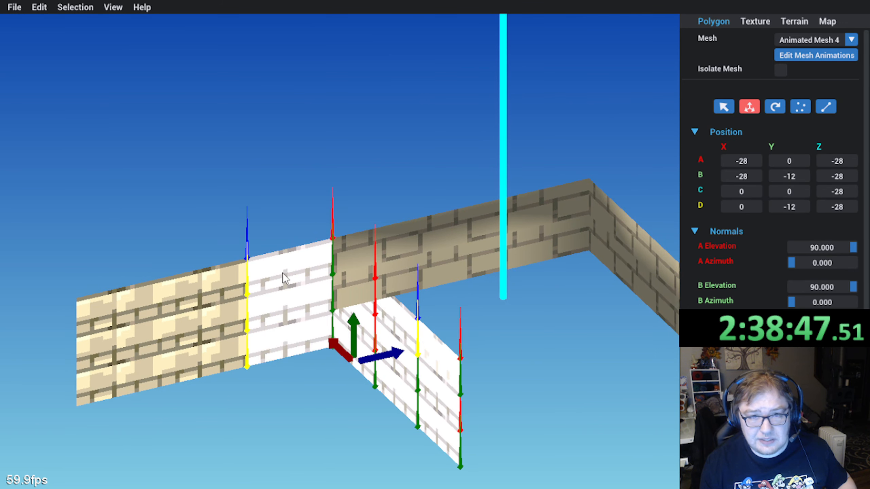
left_click(205, 312, "shift")
left_click(203, 349, "shift")
left_click(139, 364, "shift")
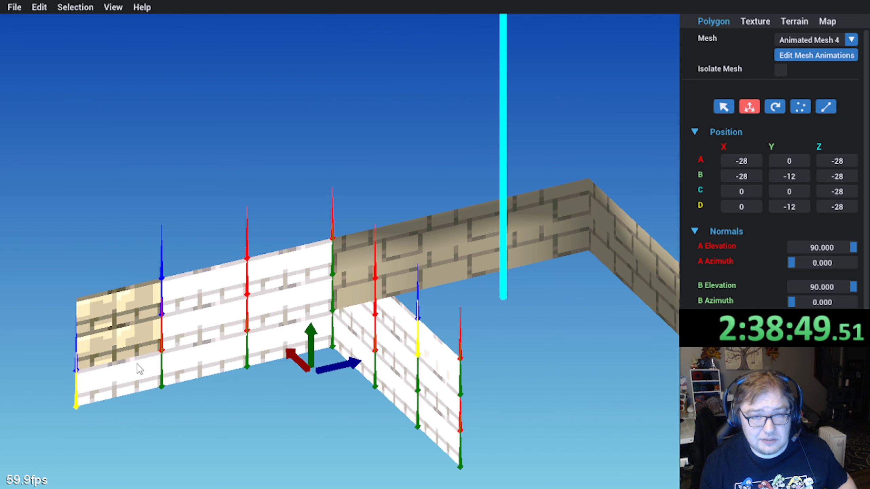
left_click(128, 314, "shift")
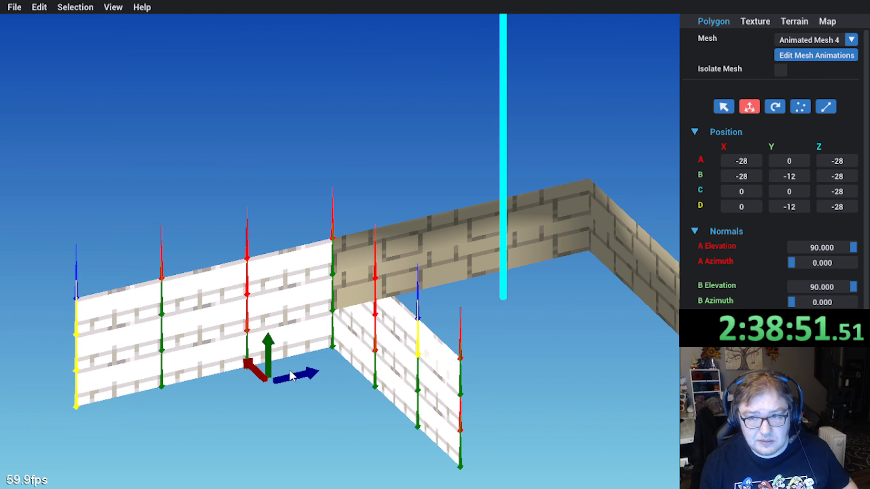
middle_click_drag(289, 370, 321, 385)
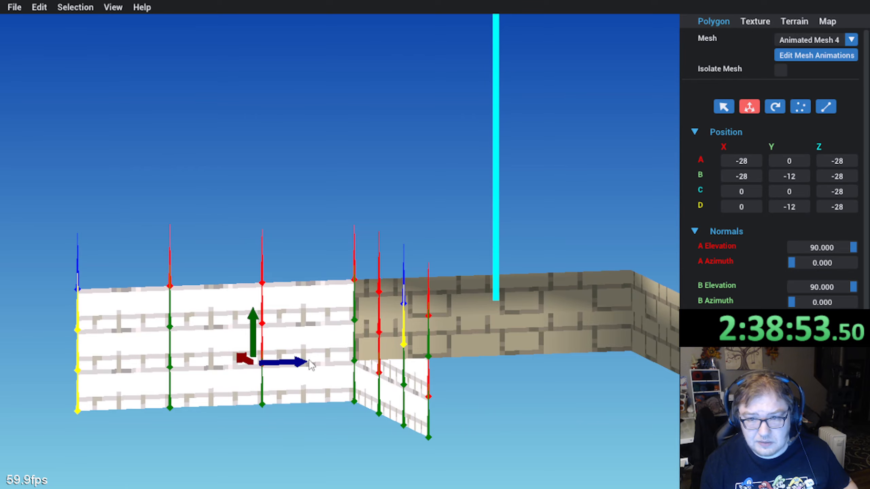
left_click_drag(303, 364, 464, 369)
middle_click_drag(464, 370, 209, 389)
Step: Select every polygon of Animated Mesh 4 and recalculate the normals
left_click(124, 357)
left_click(344, 341)
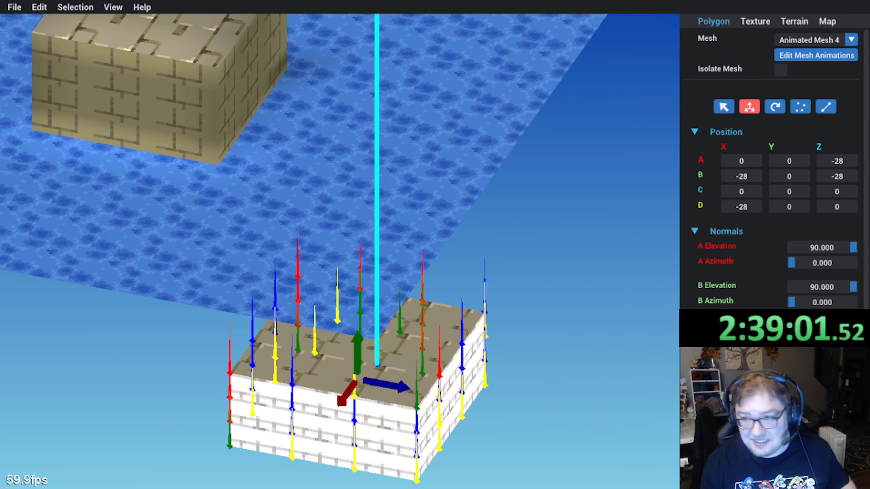
key("n")
middle_click_drag(403, 353, 370, 344)
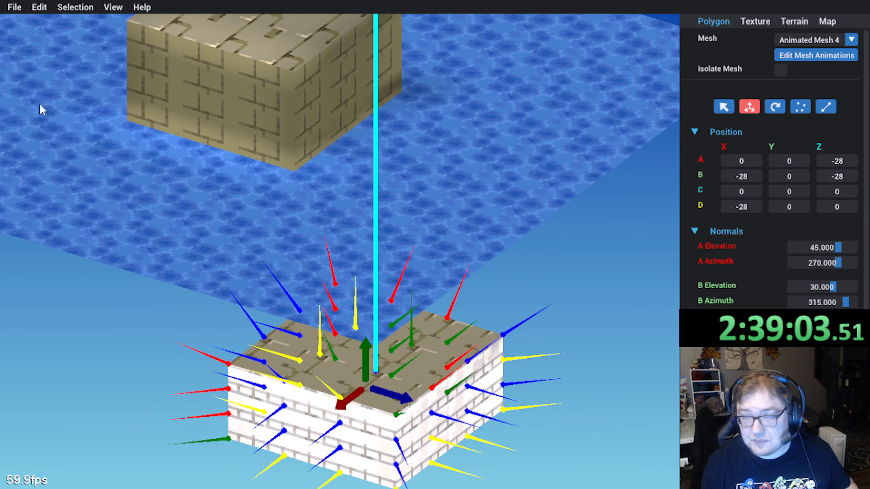
Step: Play the mesh animations to preview the walled platform in its place on the map
left_click(804, 55)
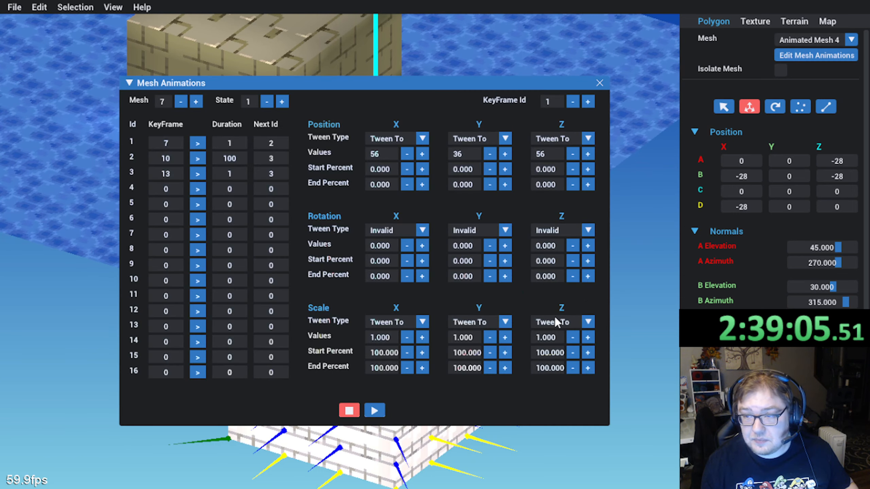
left_click(375, 412)
left_click(599, 83)
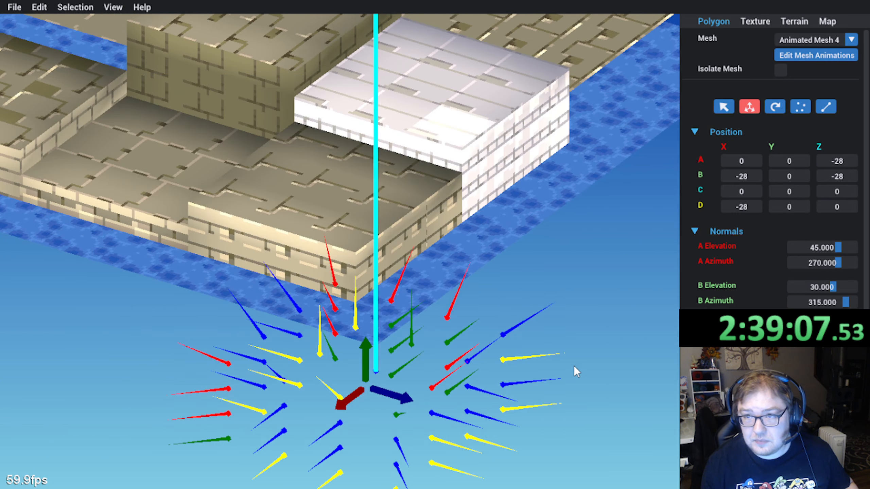
middle_click_drag(540, 353, 652, 204)
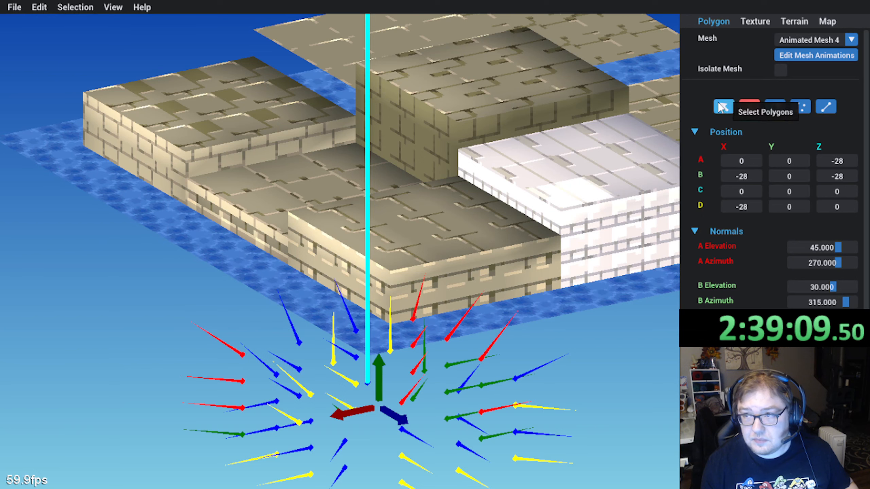
Step: Make the Primary Mesh the active mesh, clear the polygon selection and save the map
left_click(827, 39)
left_click(802, 56)
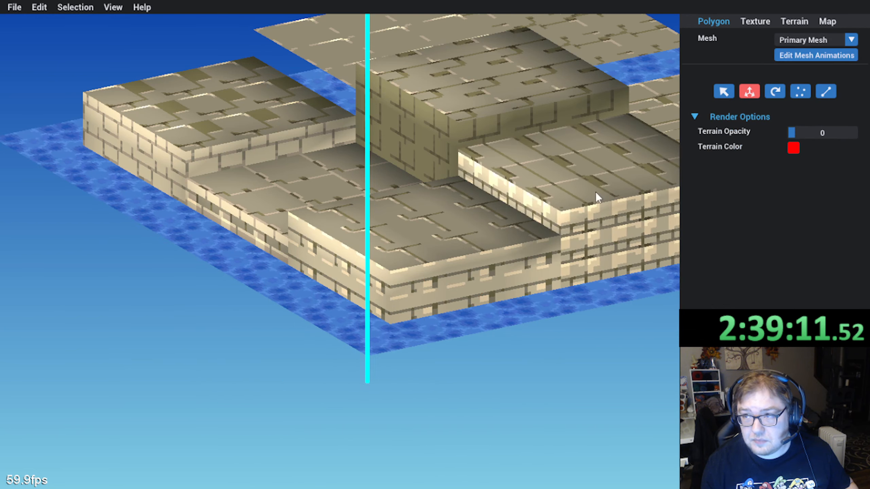
left_click(490, 314)
left_click(578, 331)
middle_click_drag(577, 331, 434, 372)
scroll(435, 370, "down", 3)
middle_click_drag(296, 331, 275, 296)
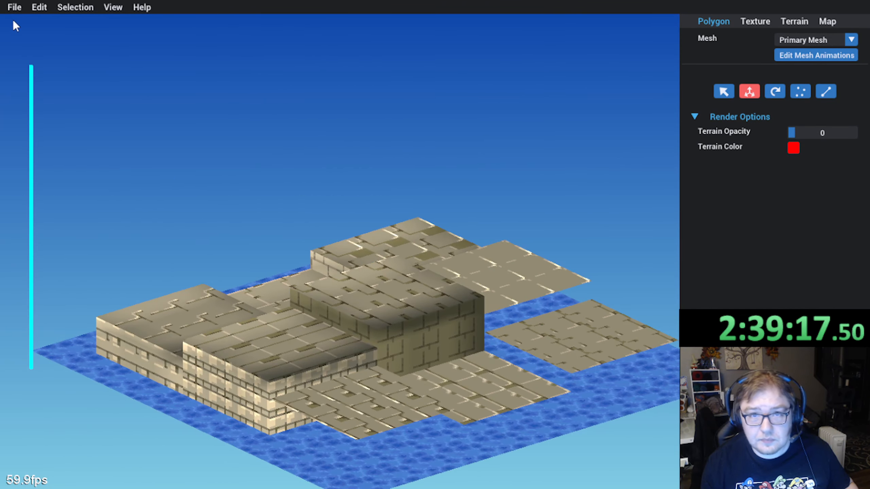
left_click(14, 7)
left_click(23, 52)
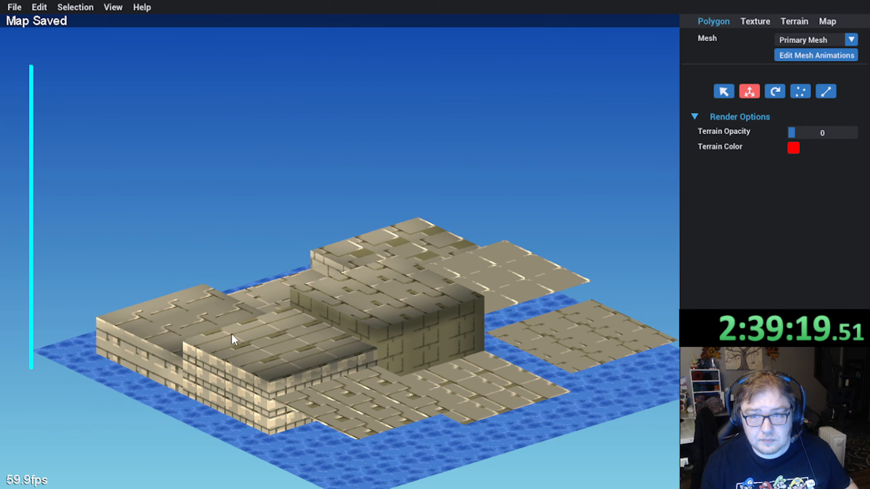
middle_click_drag(231, 333, 291, 331)
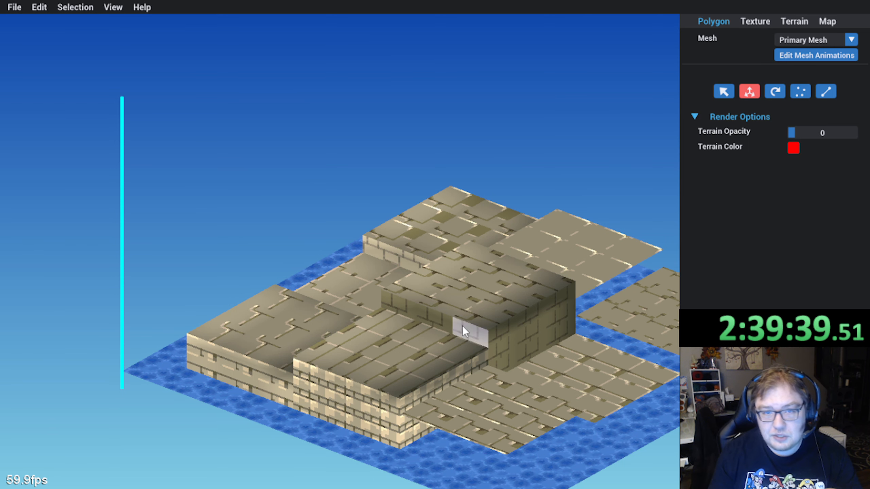
middle_click_drag(411, 322, 317, 318)
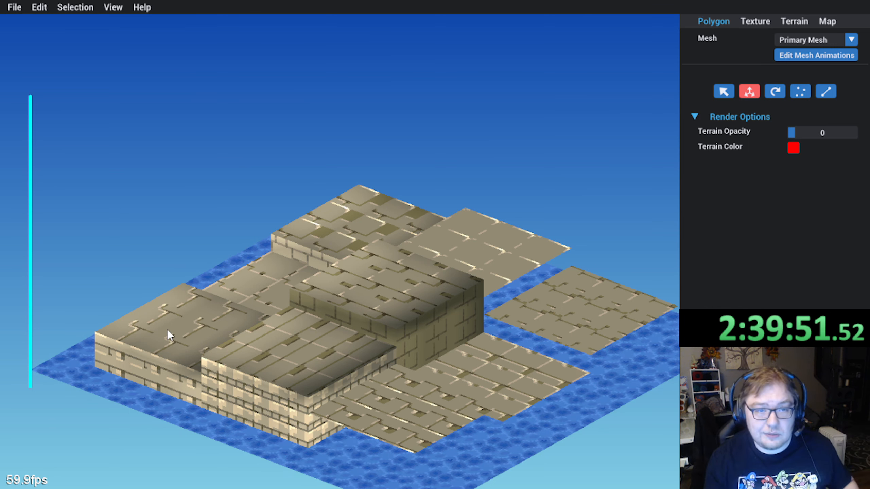
middle_click_drag(218, 345, 486, 244)
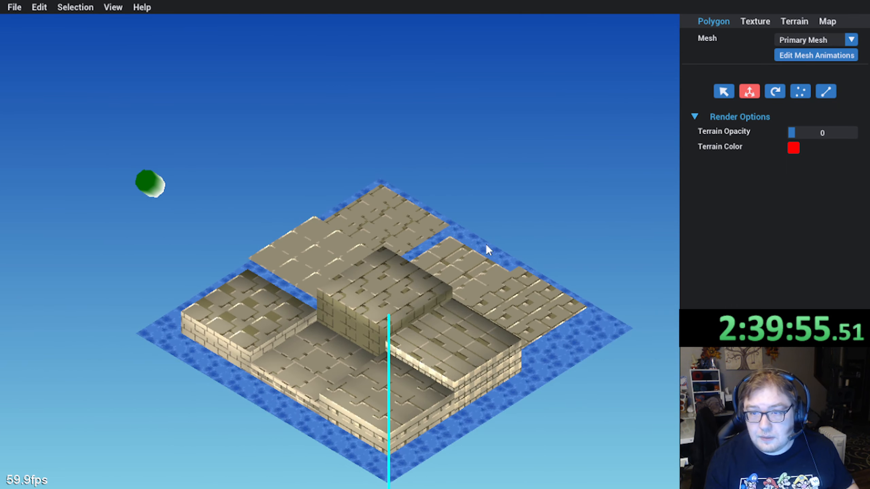
Step: Switch to Animated Mesh 5 and stop the mesh animation playback
left_click(850, 40)
left_click(824, 112)
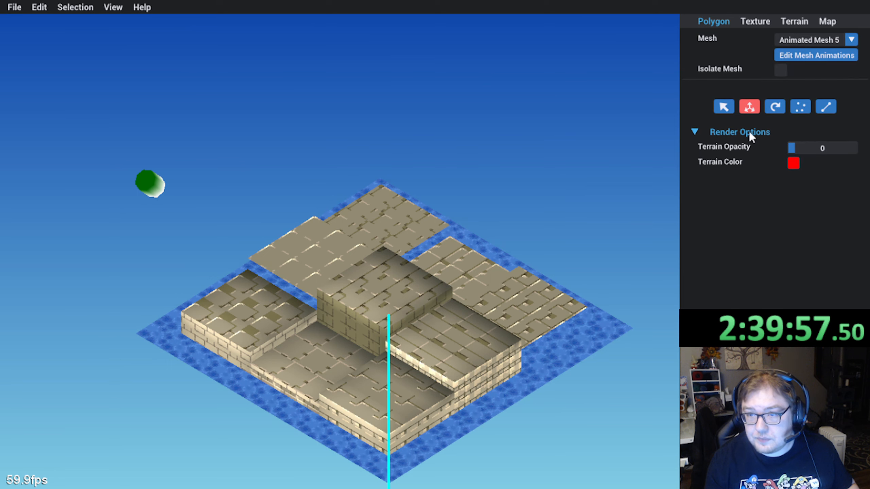
left_click(785, 56)
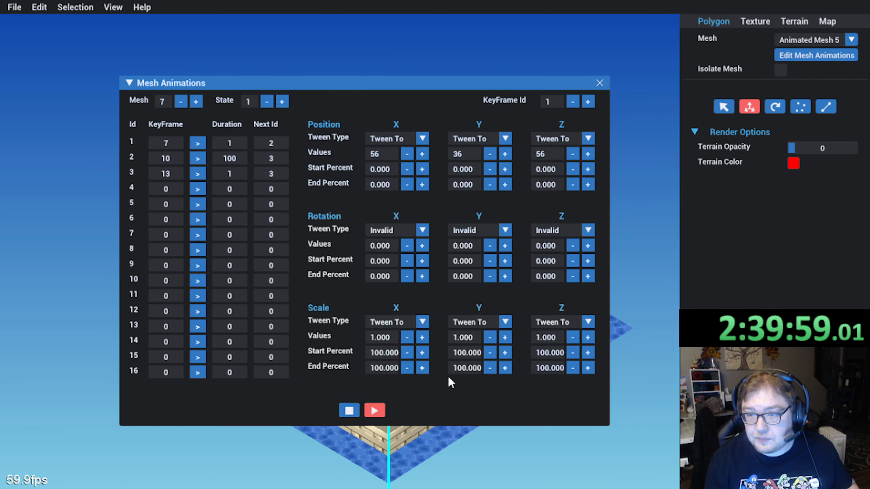
left_click(350, 411)
left_click(600, 83)
Step: Duplicate the top polygon at X 0 to -28, Z 28 to 56 and move the copy outward to X -28 to -56
middle_click_drag(420, 278, 260, 365)
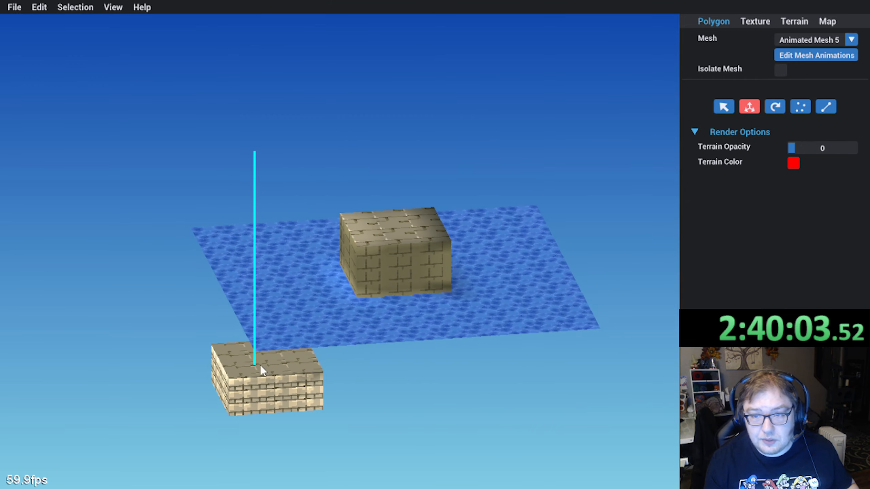
scroll(270, 356, "up", 5)
middle_click_drag(268, 328, 305, 278)
left_click(245, 387)
scroll(306, 342, "up", 1)
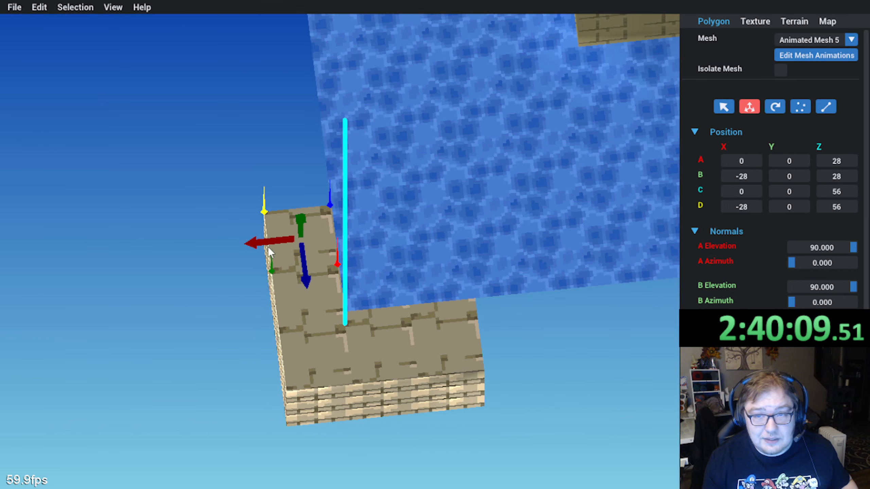
left_click_drag(253, 246, 216, 249)
middle_click_drag(195, 233, 210, 264)
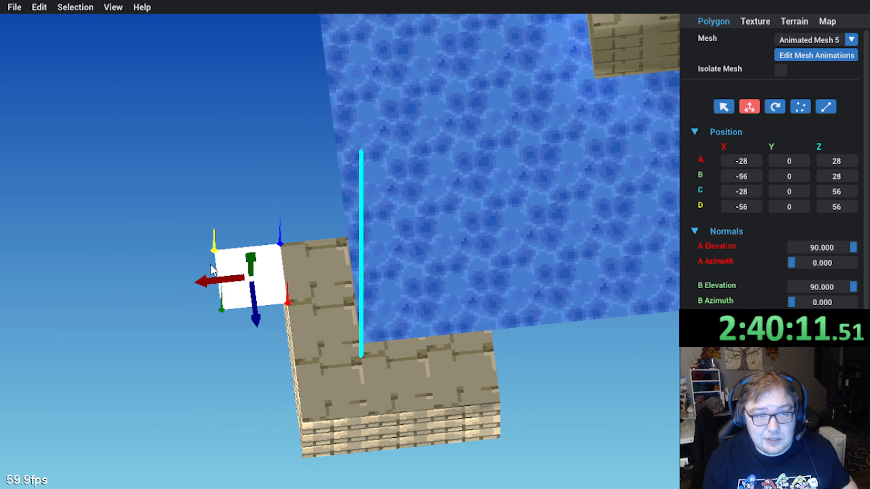
Step: Move the copied polygon's outer edge inward along X to -40, making the polygon 12 units wide
scroll(220, 262, "up", 3)
scroll(254, 252, "down", 1)
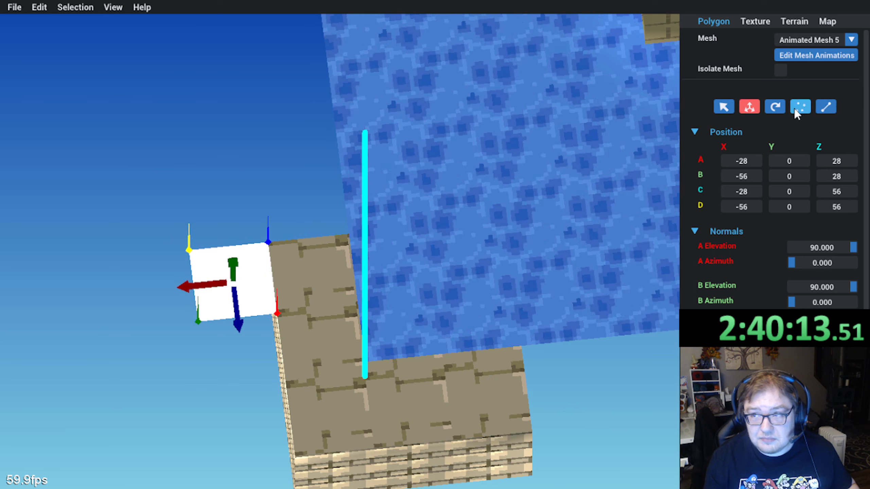
left_click(826, 106)
middle_click_drag(260, 231, 96, 322)
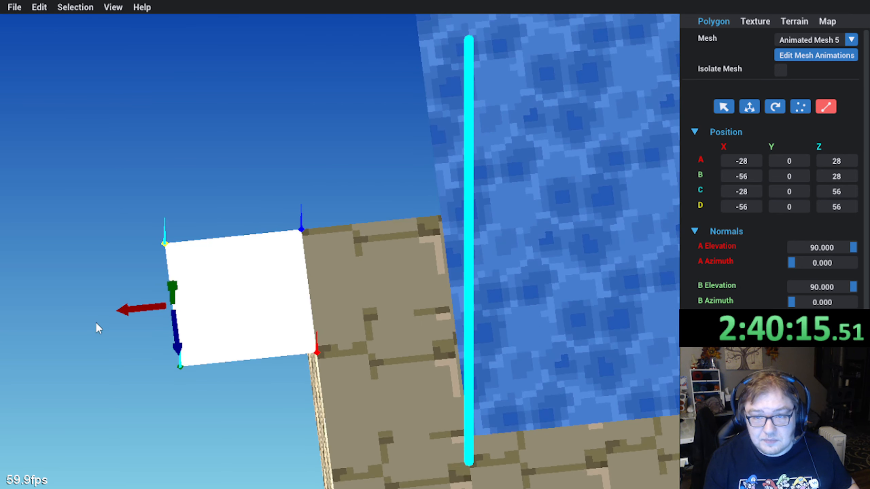
left_click_drag(122, 311, 169, 320)
middle_click_drag(167, 319, 318, 277)
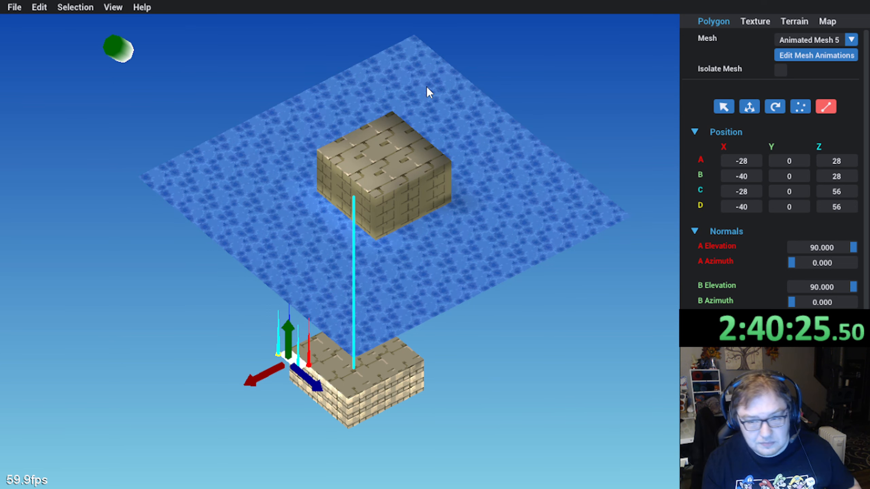
Step: Rotate the narrowed polygon a quarter turn to hang vertically at the platform edge, at X -28 from Y 0 to -12
middle_click_drag(415, 294, 355, 331)
scroll(342, 334, "up", 3)
middle_click_drag(291, 343, 335, 283, "shift")
scroll(336, 283, "up", 1)
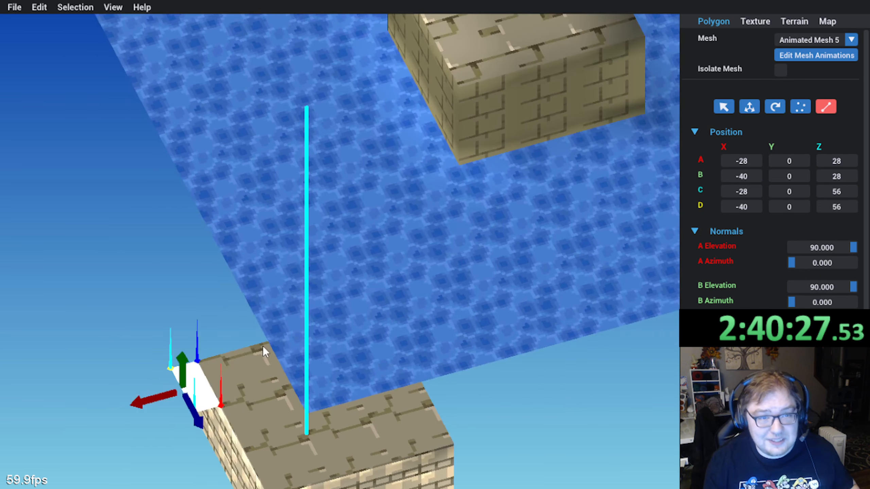
middle_click_drag(262, 346, 290, 317, "shift")
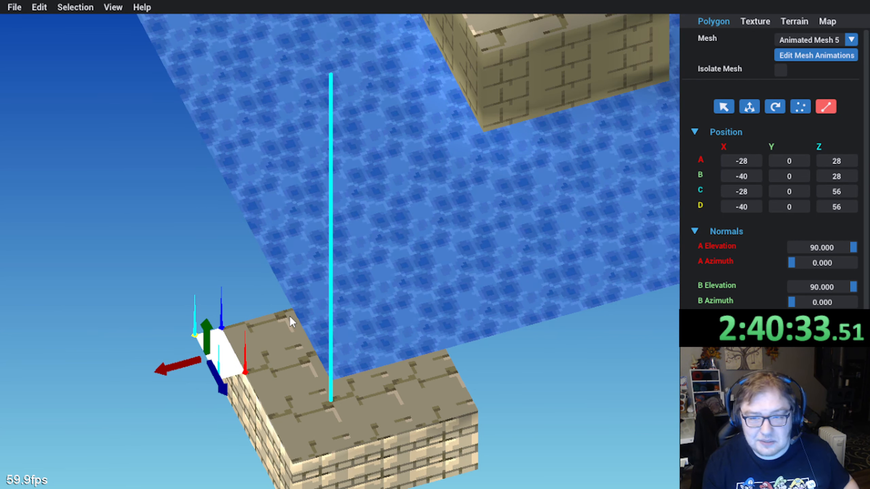
left_click(749, 106)
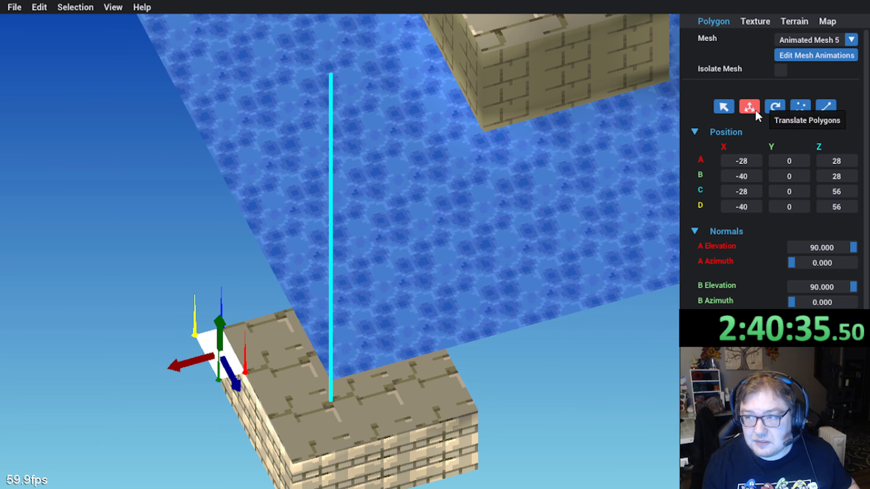
left_click(775, 109)
scroll(266, 335, "up", 4)
middle_click_drag(266, 335, 274, 321)
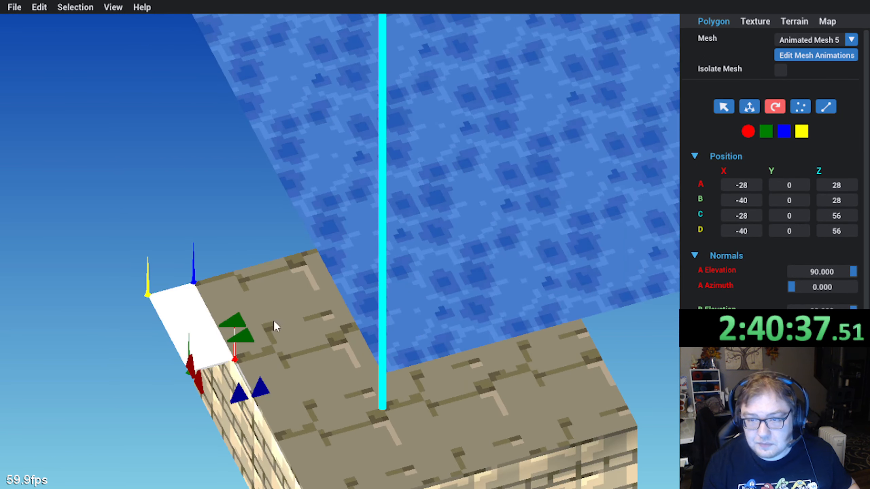
right_click_drag(273, 321, 231, 370)
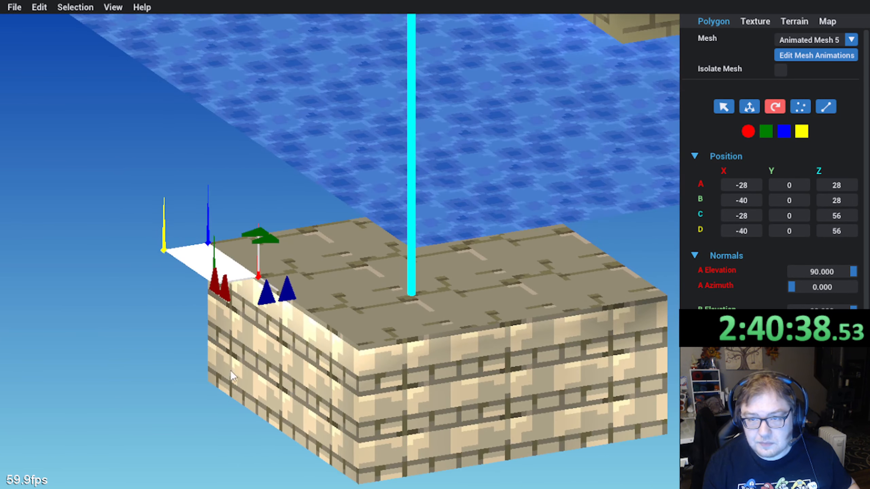
left_click(285, 284)
right_click_drag(295, 271, 312, 298)
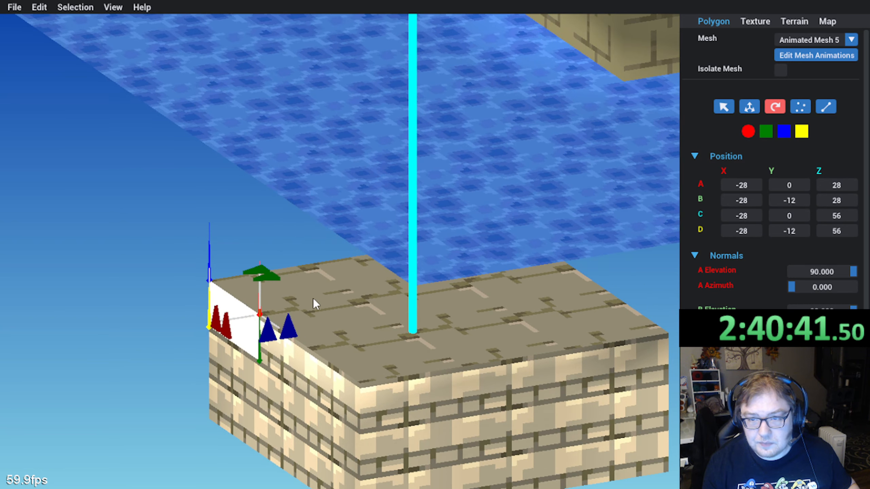
Step: Switch the vertical edge polygon to texture page 1 and rotate its texture mapping a quarter turn to the right
left_click(750, 106)
left_click(754, 22)
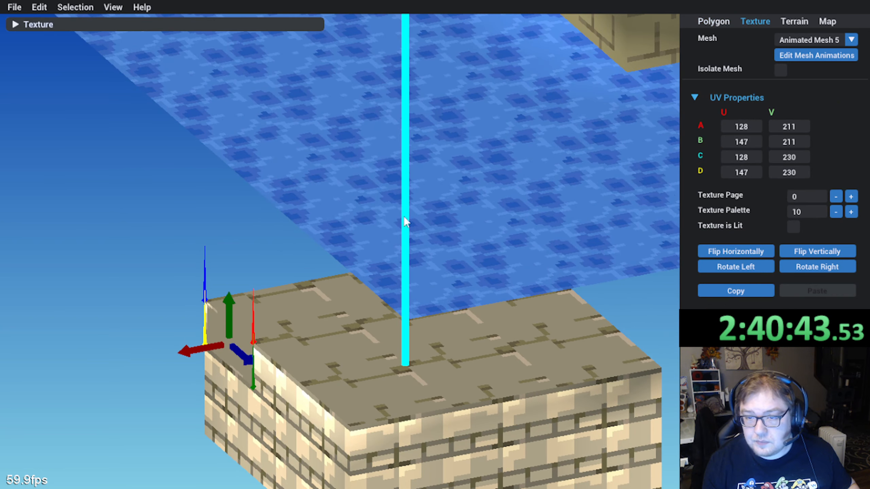
left_click(17, 24)
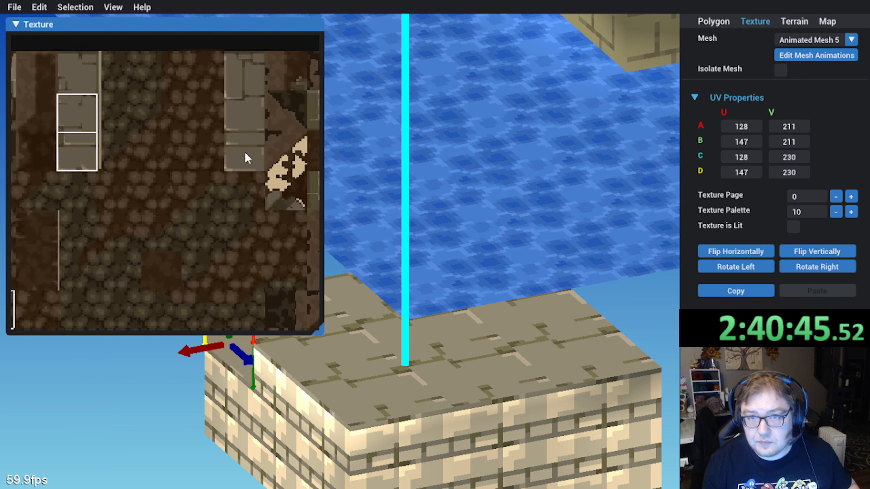
left_click(851, 197)
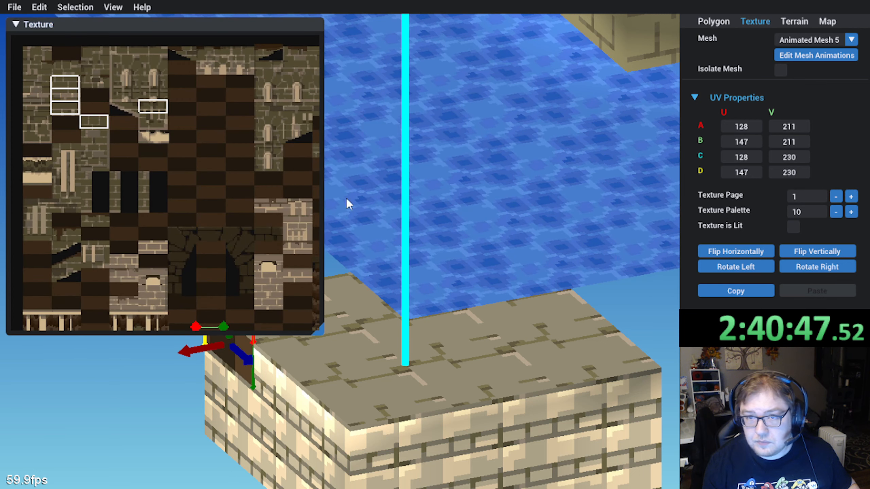
scroll(228, 235, "down", 2)
left_click_drag(168, 292, 88, 155)
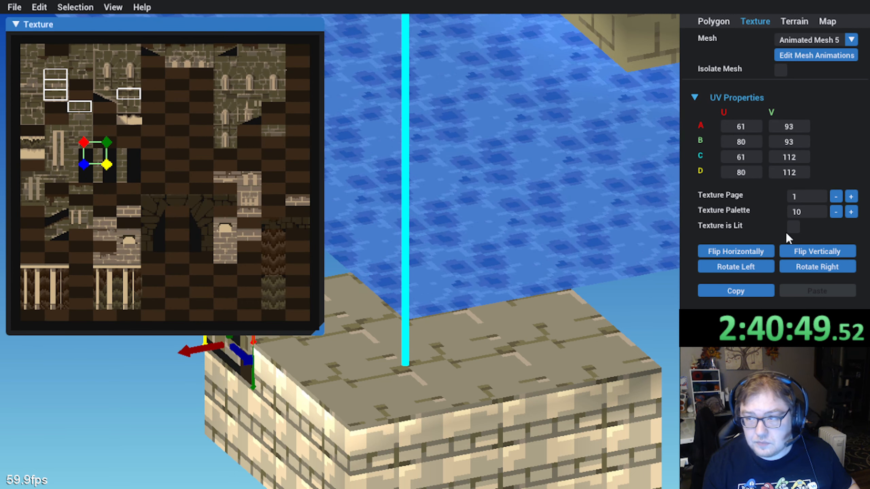
left_click(840, 265)
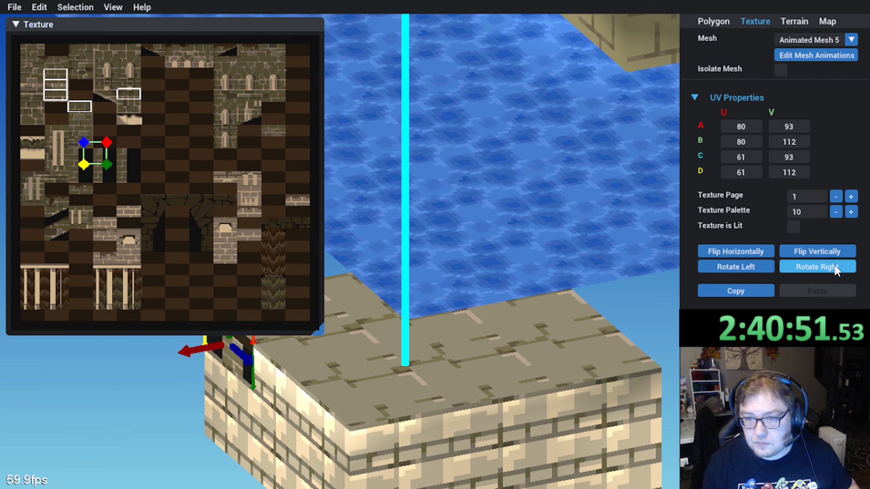
Step: Move the polygon's texture mapping onto the brick area and shorten it to U 89 to 108, V 56 to 65
scroll(182, 173, "up", 3)
scroll(239, 242, "up", 1)
left_click_drag(151, 277, 226, 185)
scroll(226, 189, "up", 3)
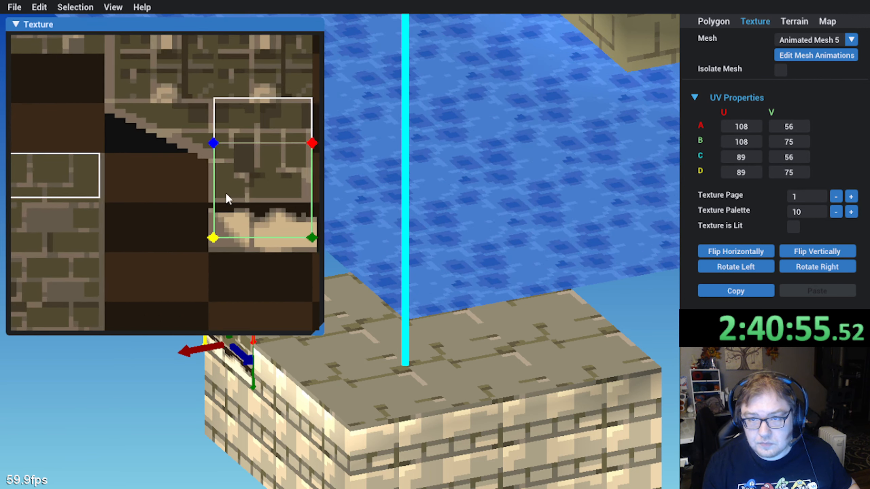
scroll(131, 237, "up", 3)
middle_click_drag(226, 193, 137, 202)
left_click_drag(68, 312, 68, 228)
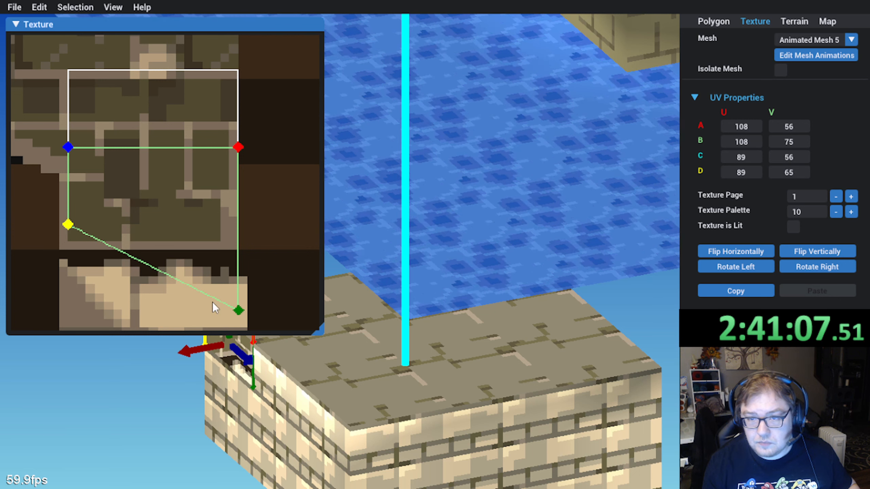
left_click_drag(238, 312, 235, 225)
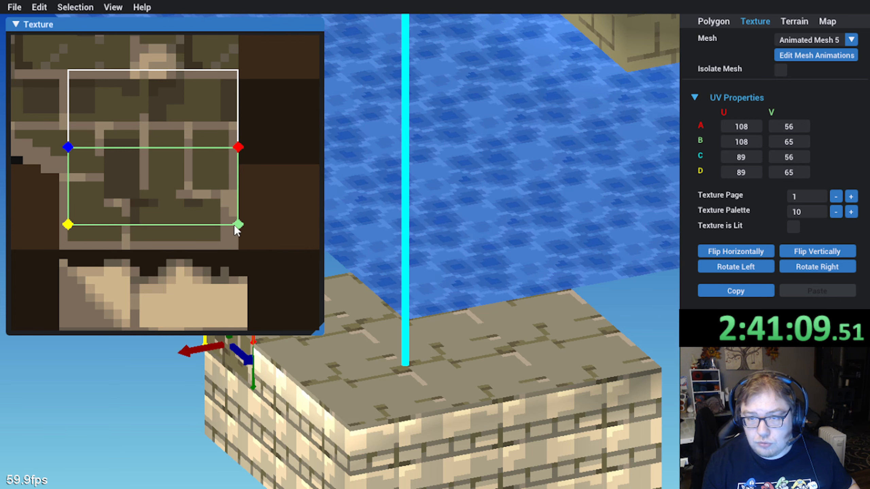
Step: Set the vertical polygon's texture palette to 4
scroll(241, 242, "down", 4)
scroll(127, 43, "down", 3)
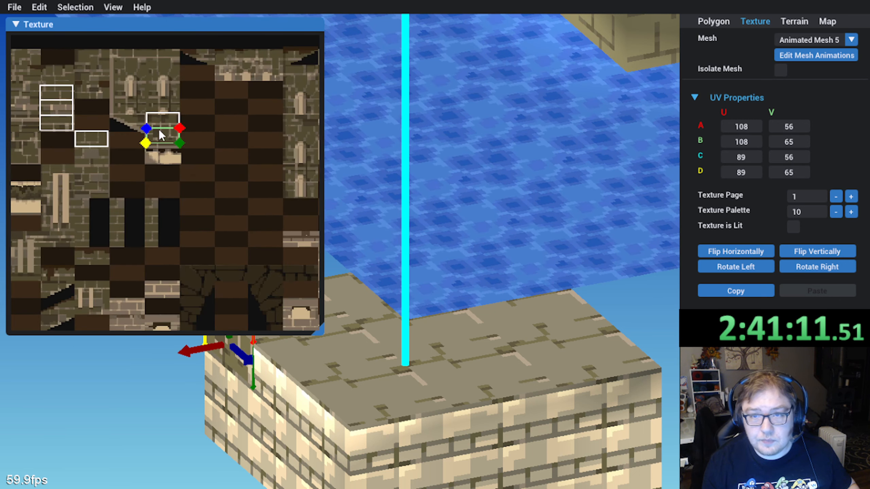
left_click(15, 24)
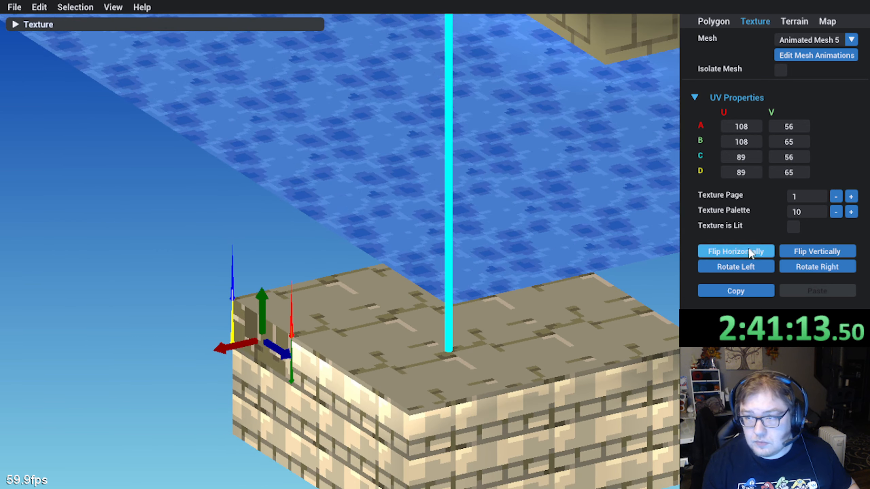
left_click(848, 213)
left_click(834, 212)
left_click(834, 212)
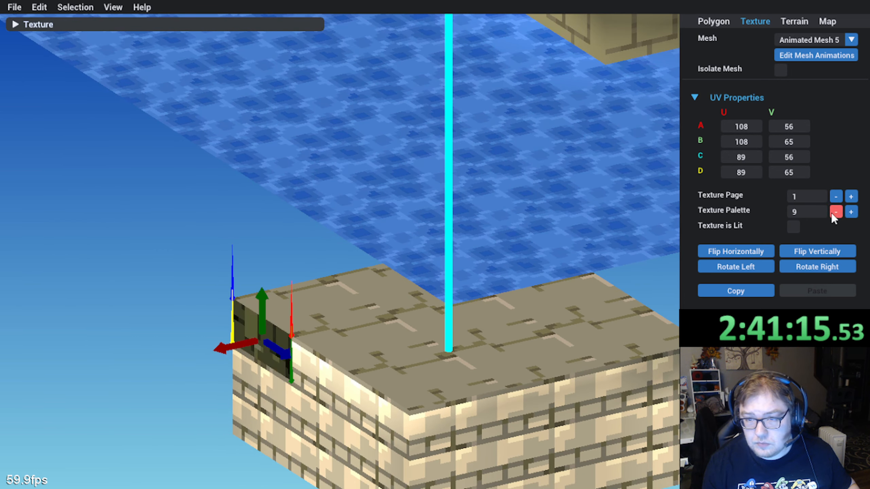
left_click(834, 212)
left_click(834, 212)
left_click(834, 213)
left_click(834, 212)
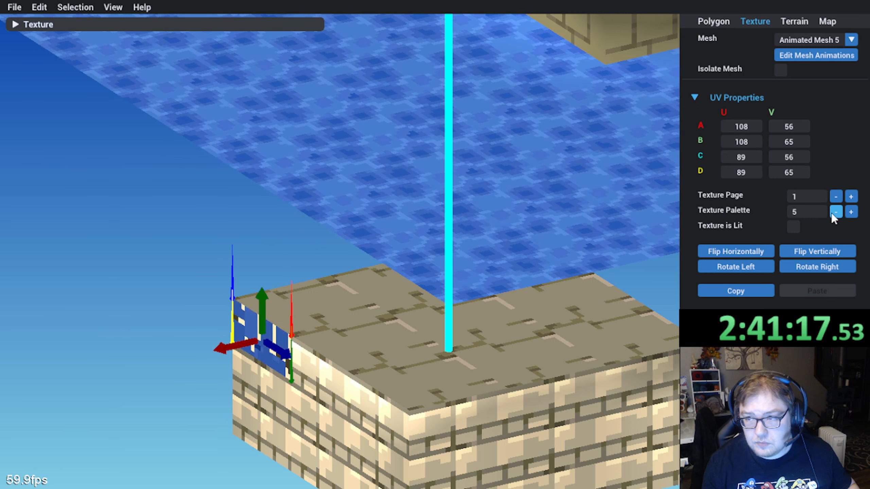
left_click(834, 212)
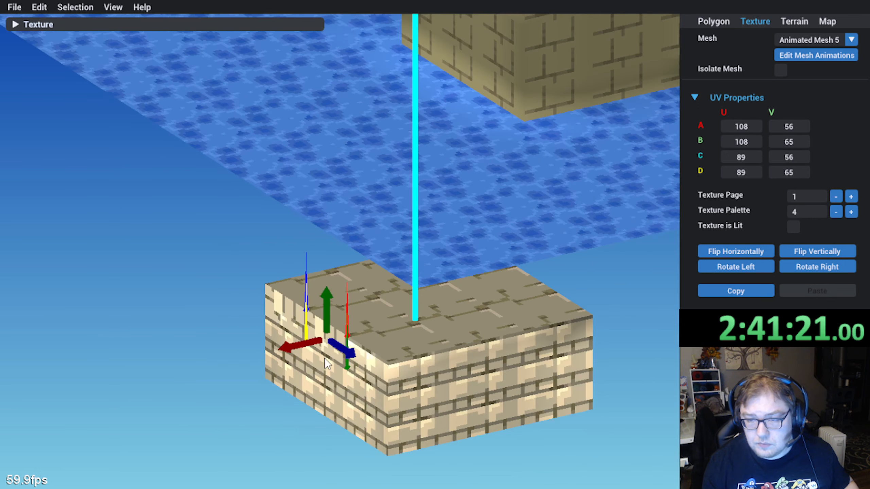
Step: Duplicate the textured polygon along the platform edge into a row of three and copy the row downward to complete the three-row wall
middle_click_drag(325, 358, 326, 339)
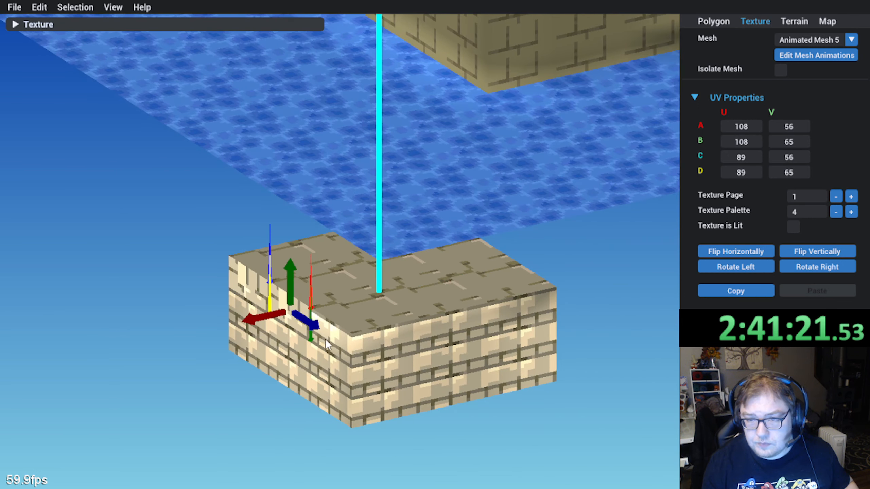
left_click(334, 337)
left_click(255, 289)
left_click(290, 310, "shift")
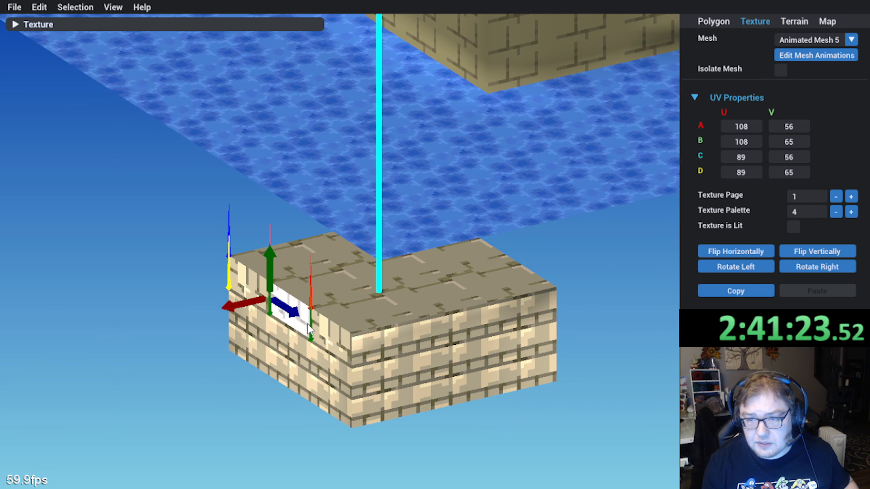
left_click(323, 331, "shift")
left_click_drag(293, 272, 294, 332)
Step: Select the nine polygons of the X -28 wall, duplicate them and move the copy along Z so it starts at -28
left_click(250, 285)
left_click(258, 324, "shift")
left_click(265, 358, "shift")
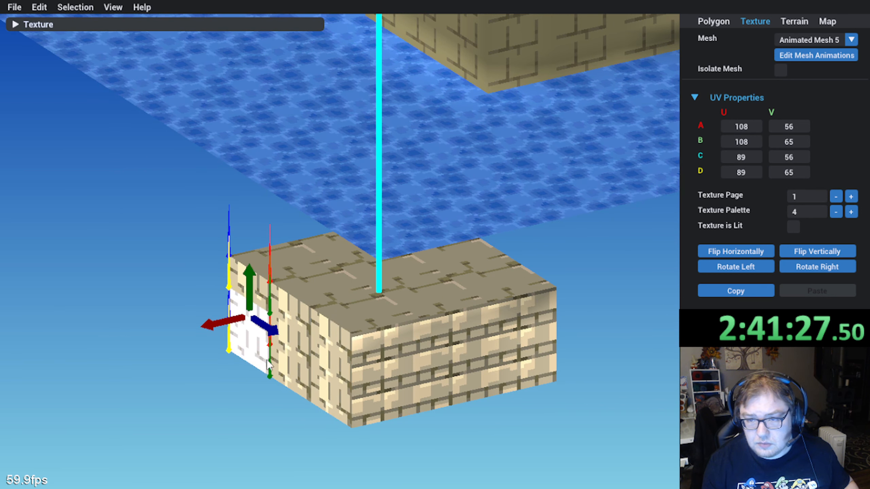
left_click(289, 373, "shift")
left_click(294, 336, "shift")
left_click(292, 310, "shift")
left_click(329, 335, "shift")
left_click(331, 367, "shift")
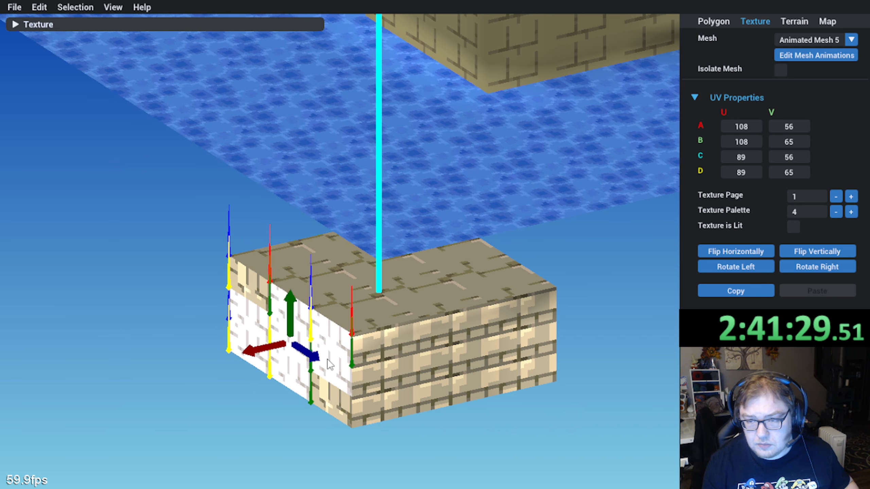
left_click(331, 397, "shift")
left_click_drag(339, 379, 460, 447)
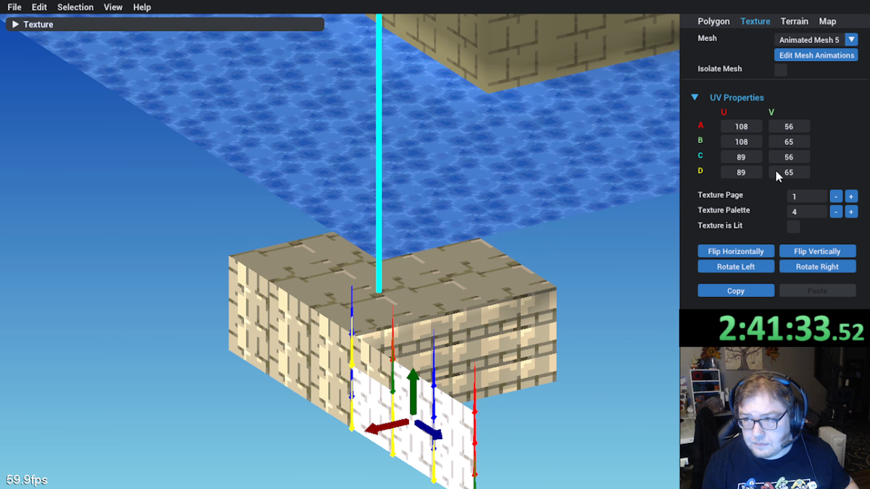
Step: Rotate the copied wall a quarter turn and move it onto the platform's adjacent side at Z -28, starting at X -28
left_click(713, 22)
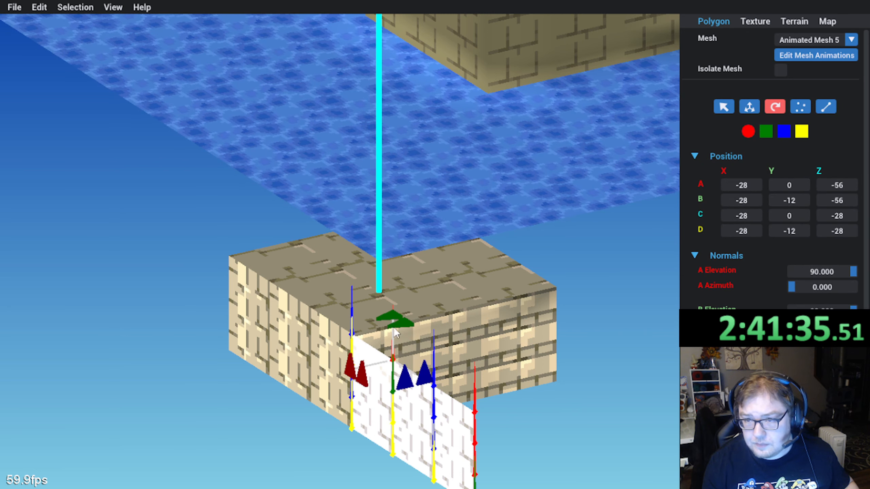
left_click(397, 324)
left_click(750, 107)
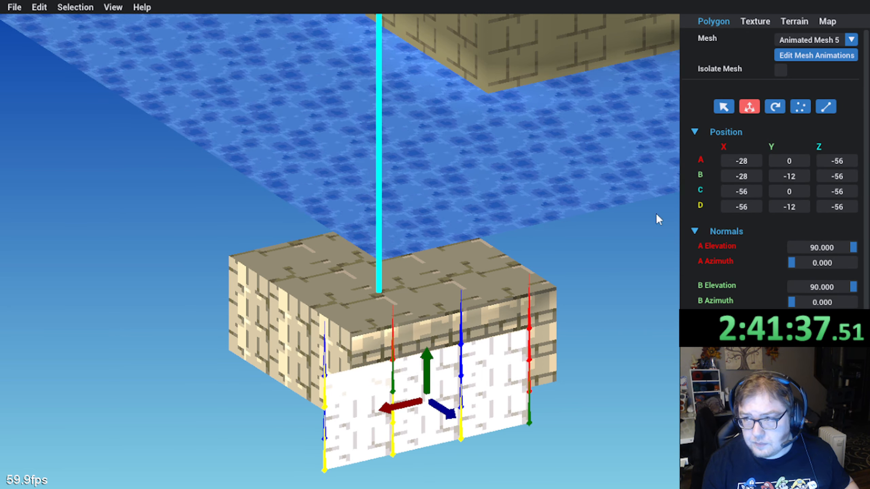
left_click_drag(422, 416, 467, 373)
Step: Add the nine polygons of the X -28 wall to the selection, duplicate both walls and shift the copy 28 units along X
left_click(333, 342, "shift")
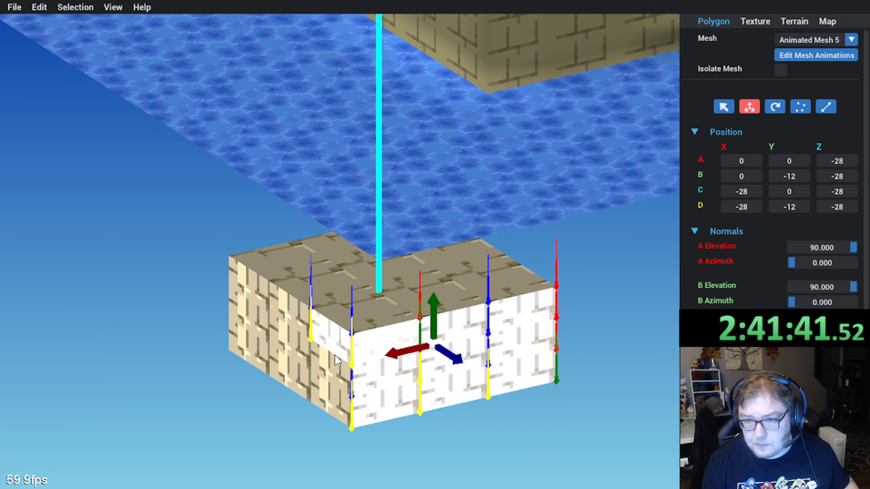
left_click(332, 370, "shift")
left_click(331, 396, "shift")
left_click(294, 375, "shift")
left_click(296, 353, "shift")
left_click(295, 321, "shift")
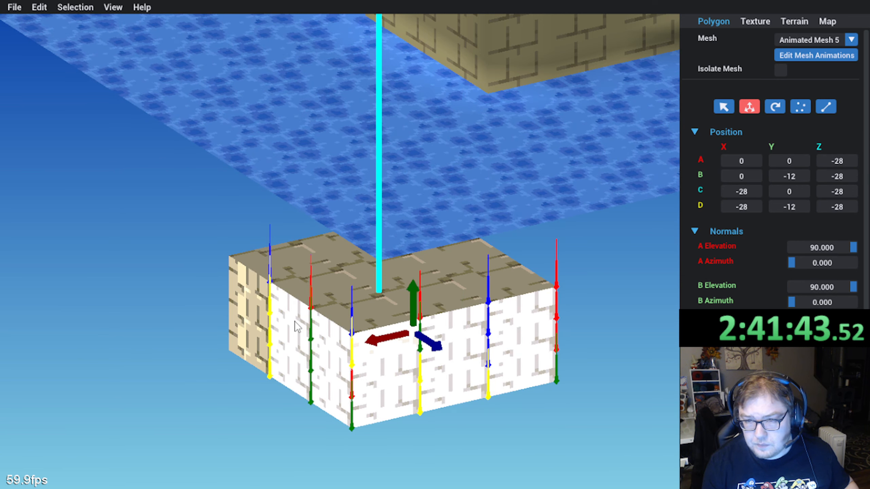
left_click(255, 291, "shift")
left_click(253, 319, "shift")
left_click(252, 349, "shift")
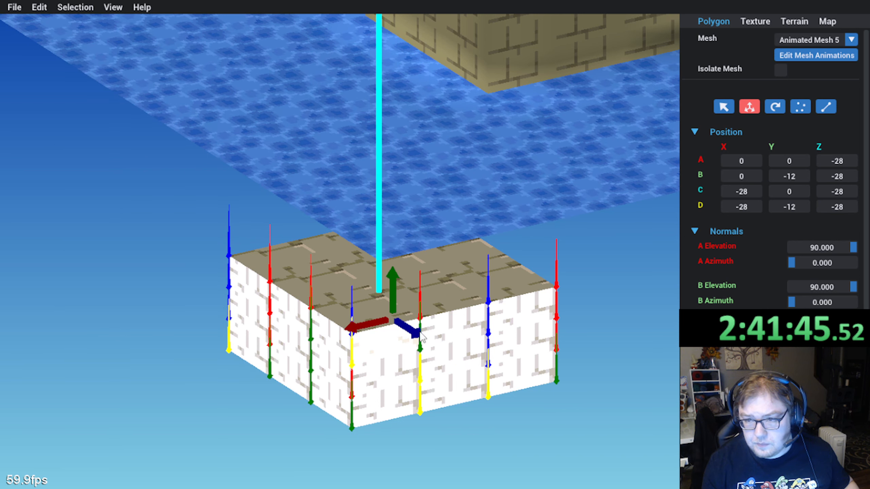
left_click_drag(385, 337, 391, 332)
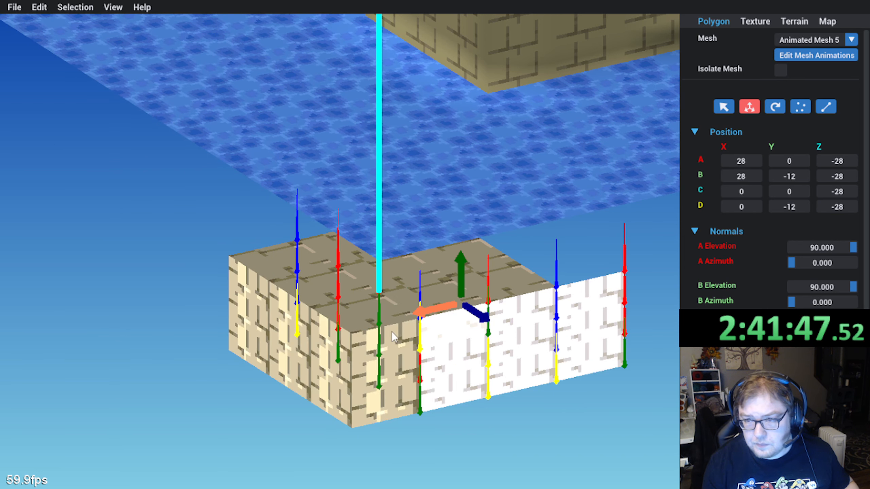
Step: Rotate the duplicated wall pair a half turn, move it onto the platform's two opposite sides and deselect it
left_click(775, 107)
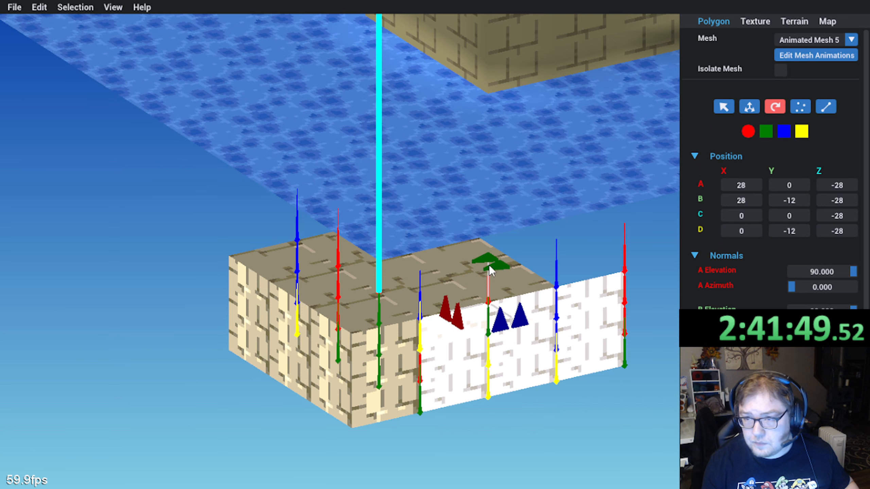
left_click(493, 266)
left_click(493, 266)
left_click(750, 109)
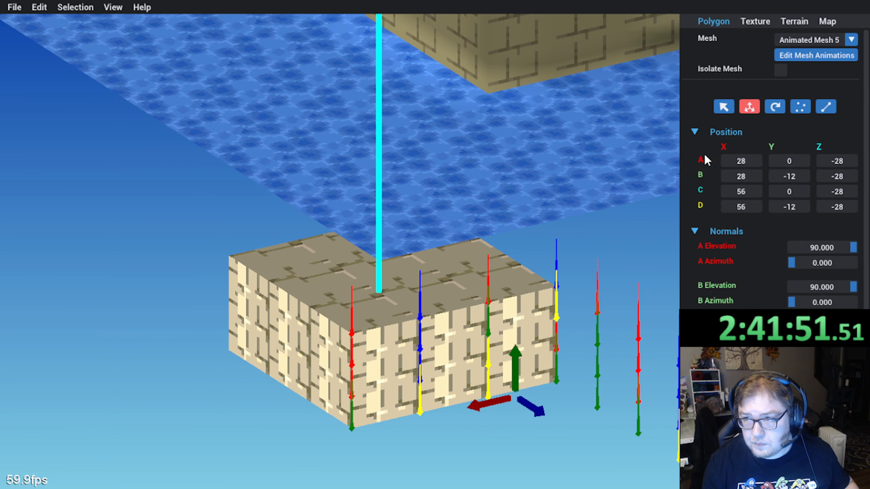
left_click_drag(542, 411, 470, 365)
middle_click_drag(480, 386, 350, 381)
left_click(350, 381)
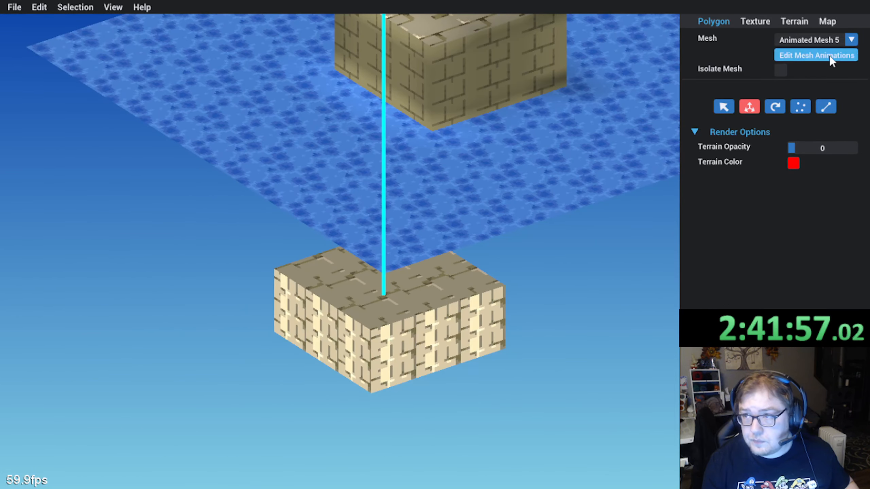
Step: Preview the platforms by playing the mesh animations, and stop the playback
left_click(830, 56)
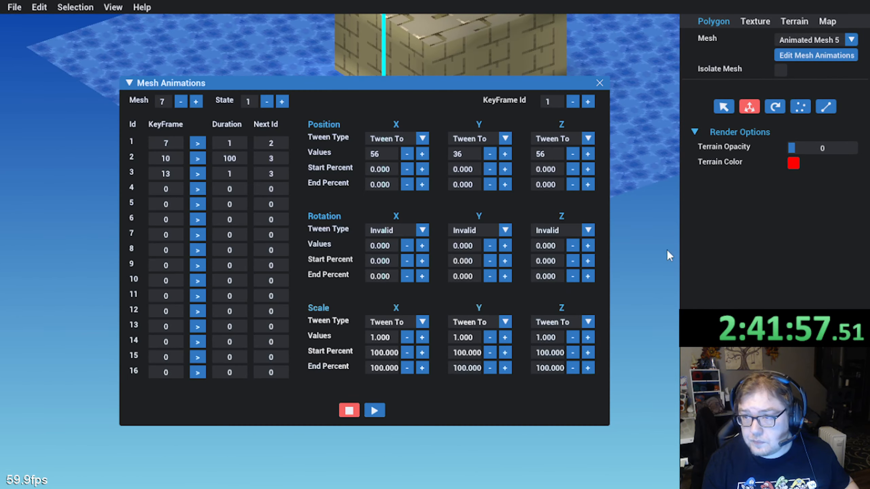
left_click(377, 413)
left_click(600, 83)
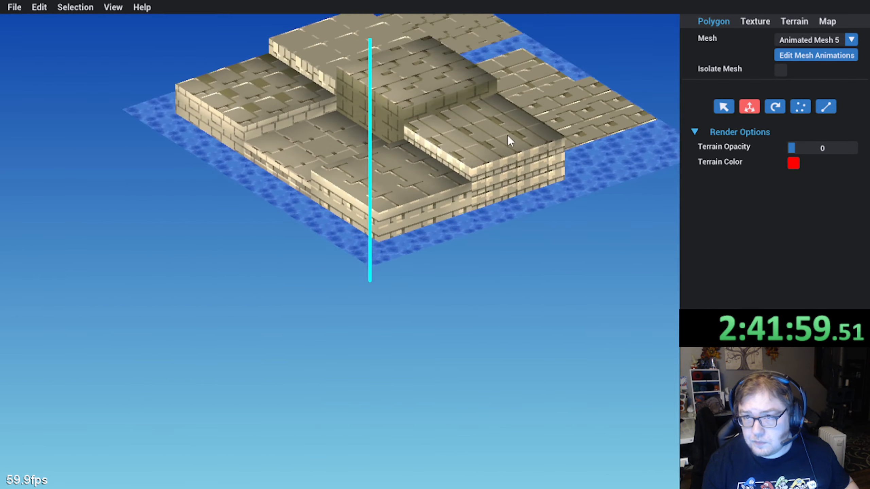
left_click(829, 57)
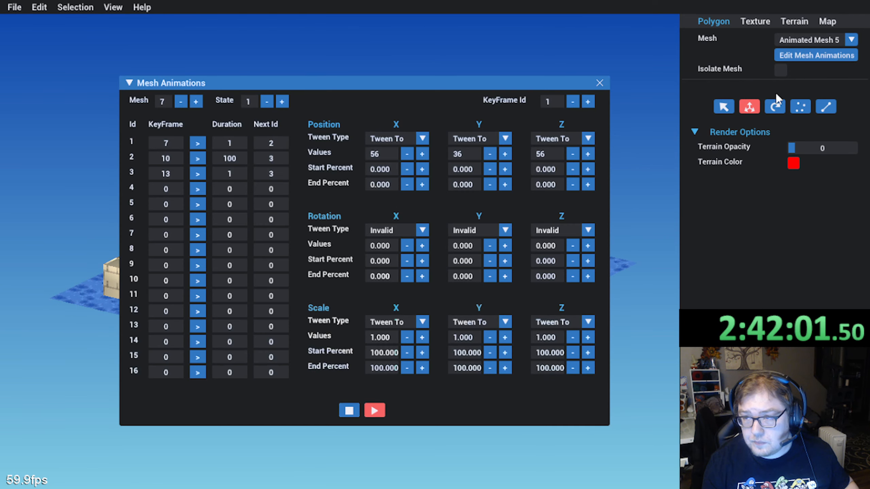
left_click(357, 409)
left_click(599, 83)
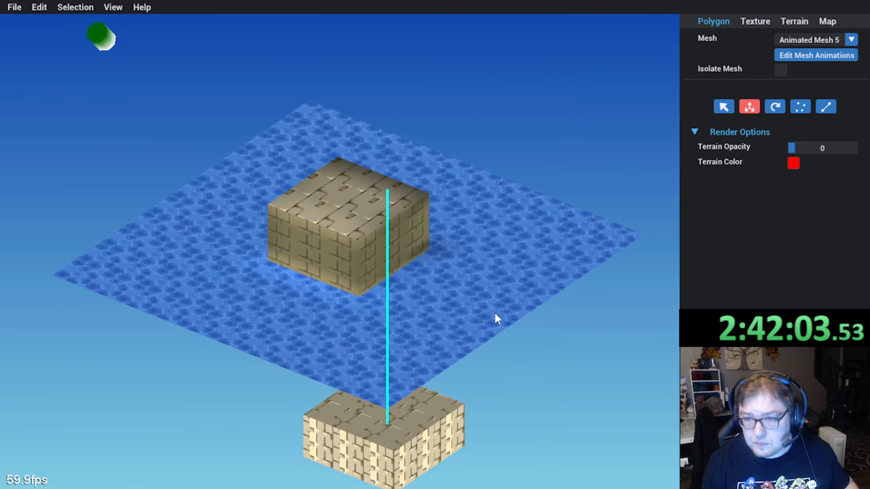
Step: Recalculate the normals of all polygons in Animated Mesh 5 and clear the selection
left_click(416, 420)
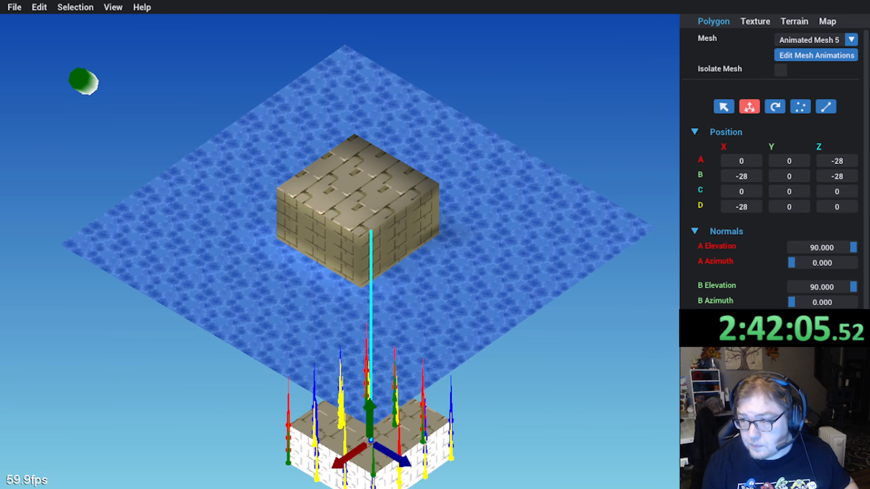
key("n")
middle_click_drag(475, 374, 497, 326)
left_click(524, 379)
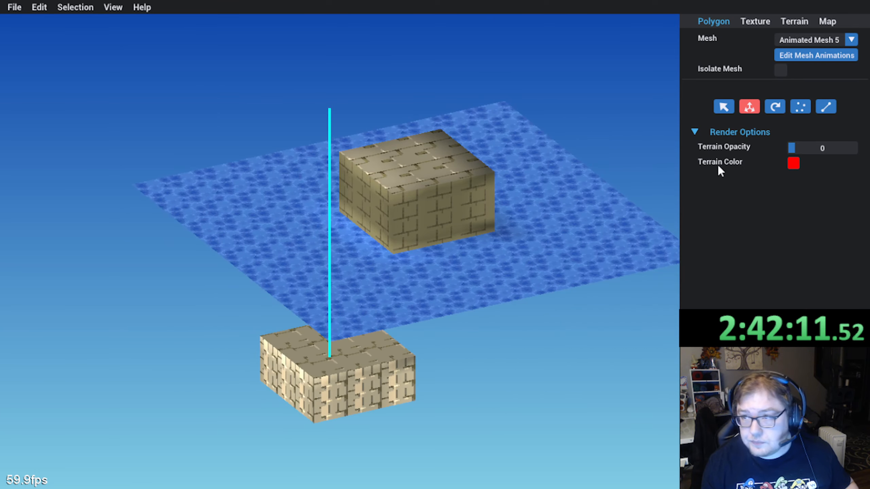
middle_click_drag(386, 294, 357, 301)
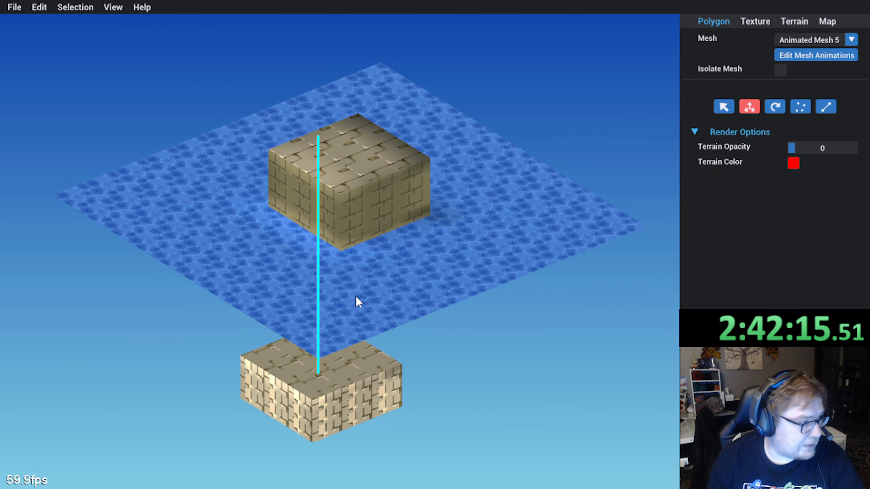
middle_click_drag(318, 297, 268, 271)
scroll(296, 290, "up", 4)
scroll(264, 271, "down", 2)
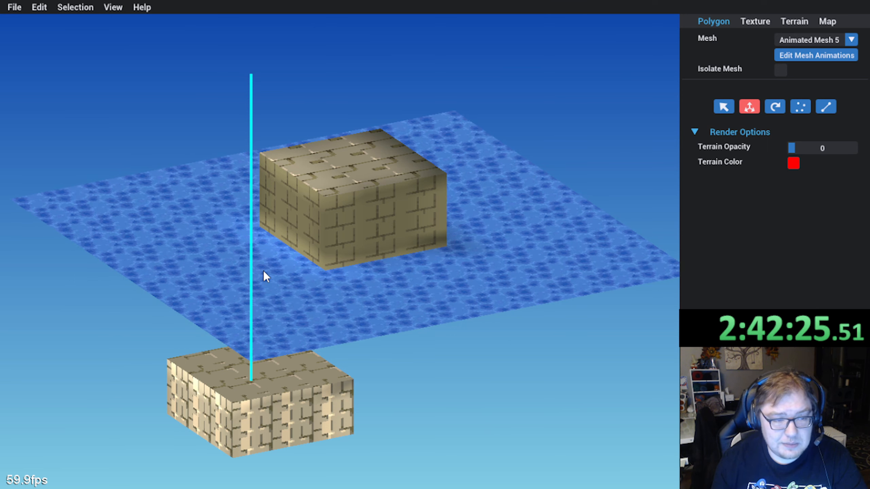
Step: Make Animated Mesh 6 the mesh being edited
middle_click_drag(313, 253, 302, 255)
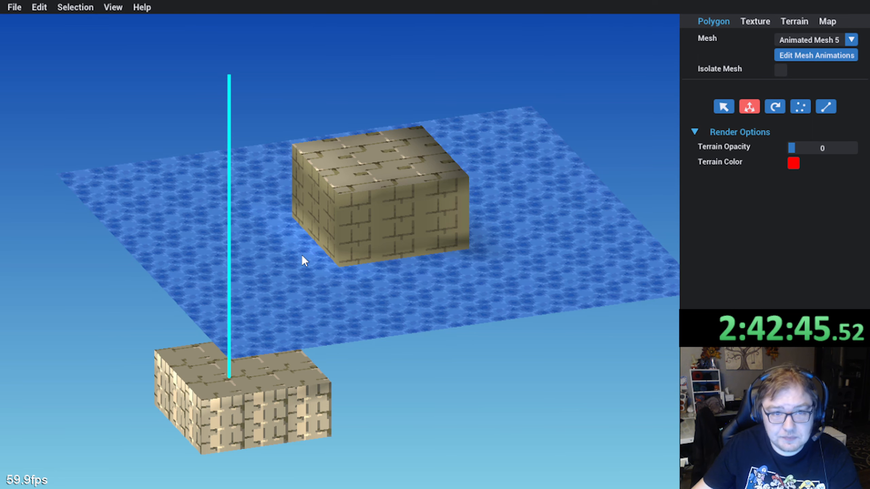
middle_click_drag(344, 325, 239, 361)
scroll(224, 376, "down", 3)
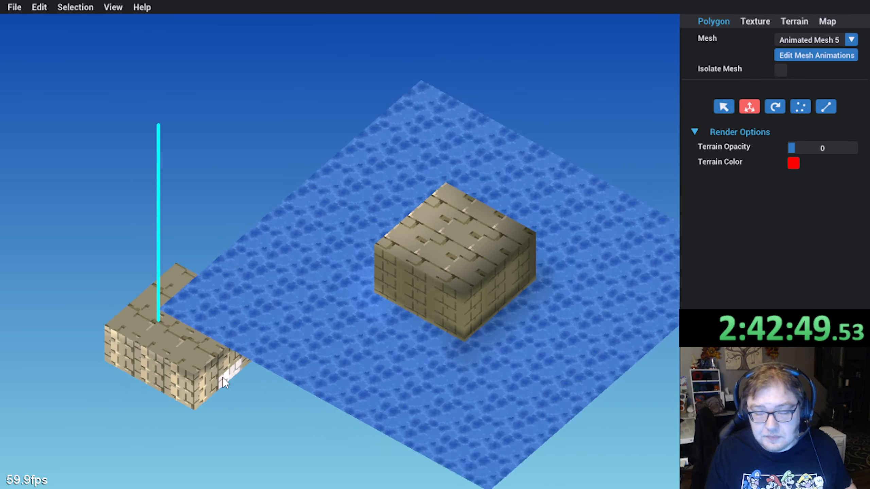
middle_click_drag(308, 355, 403, 343)
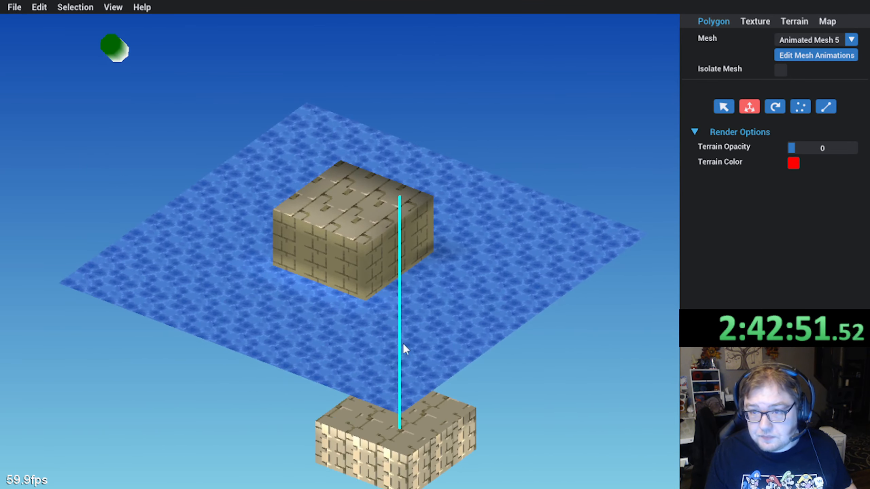
left_click(850, 41)
left_click(822, 126)
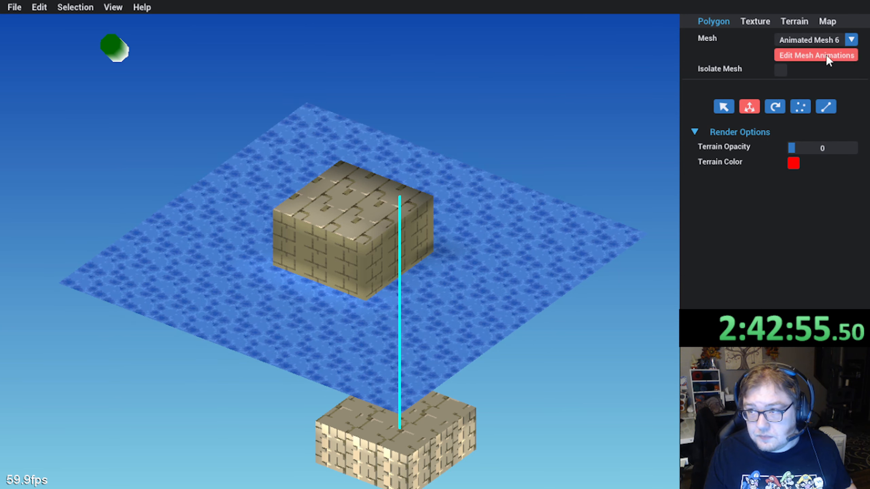
Step: Play the mesh animations, inspect the platforms around Animated Mesh 6, and stop the playback
left_click(826, 55)
left_click(382, 413)
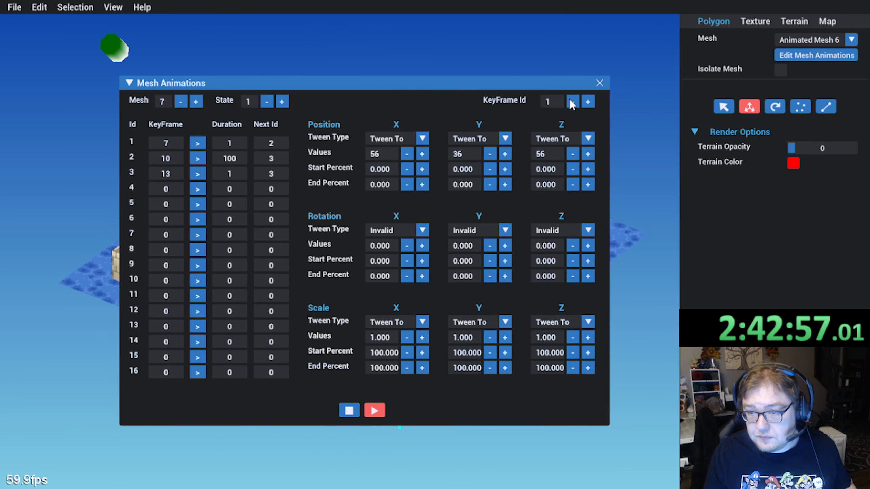
left_click(597, 82)
middle_click_drag(579, 130, 272, 214)
scroll(254, 292, "up", 3)
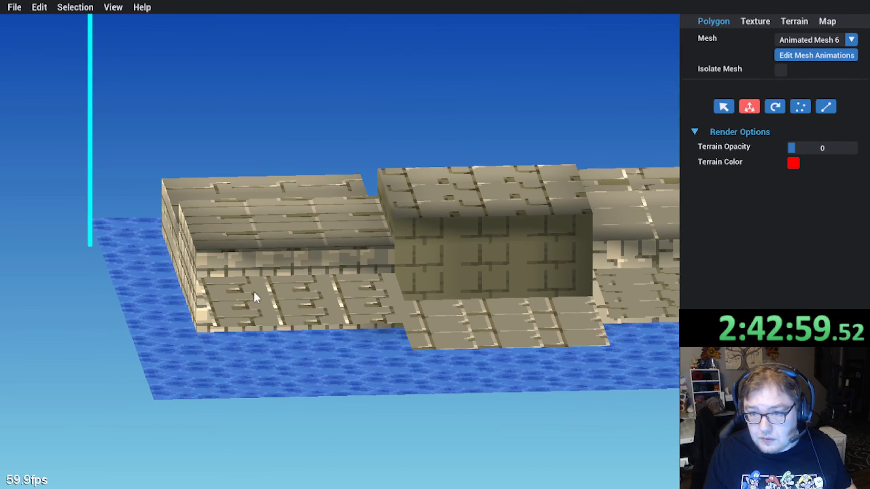
middle_click_drag(254, 292, 301, 294)
scroll(475, 209, "up", 3)
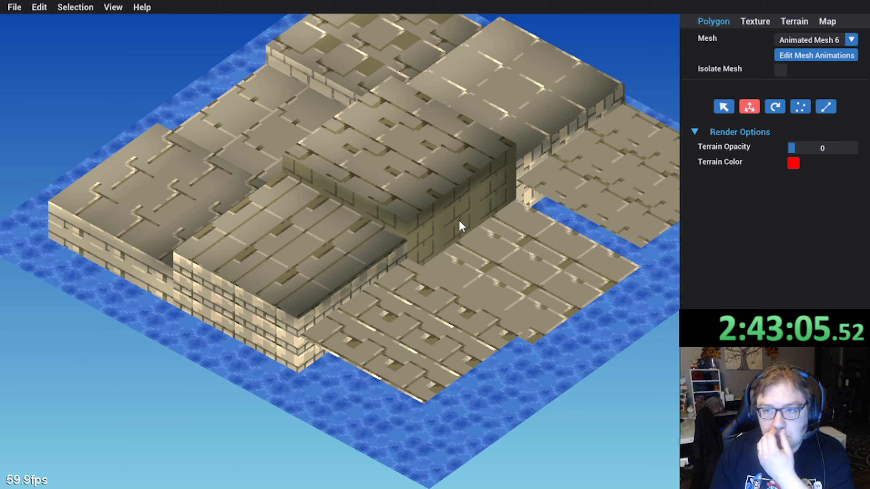
left_click(851, 40)
left_click(858, 47)
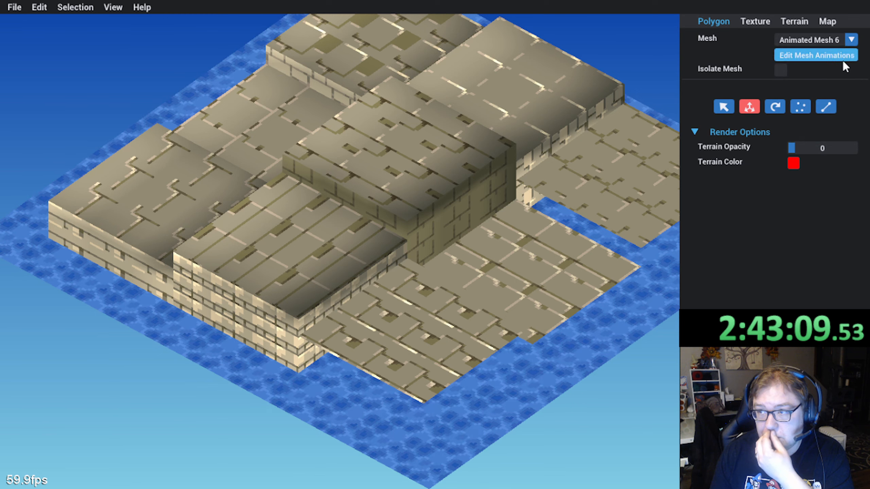
left_click(841, 57)
left_click(367, 409)
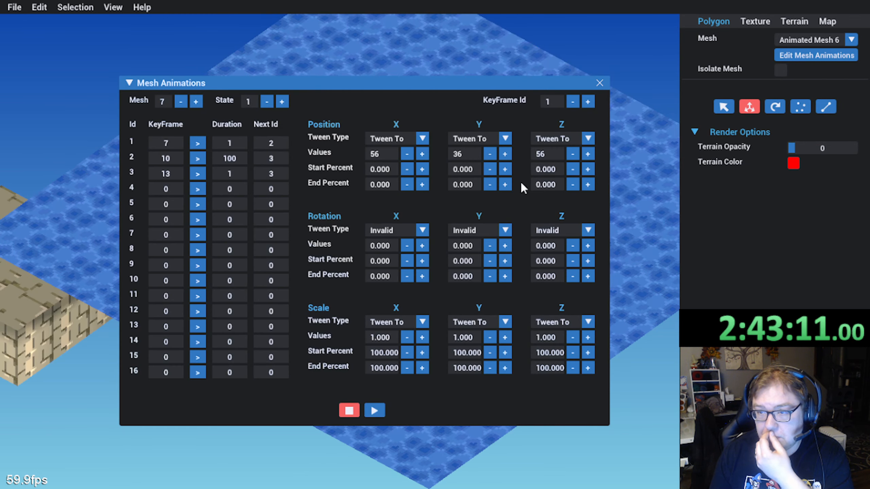
left_click(599, 85)
Step: Duplicate the platform's top polygon at X 0 to -28, Z 28 to 56, and shift the copy 28 units outward along X
middle_click_drag(297, 273, 255, 313)
left_click(234, 371)
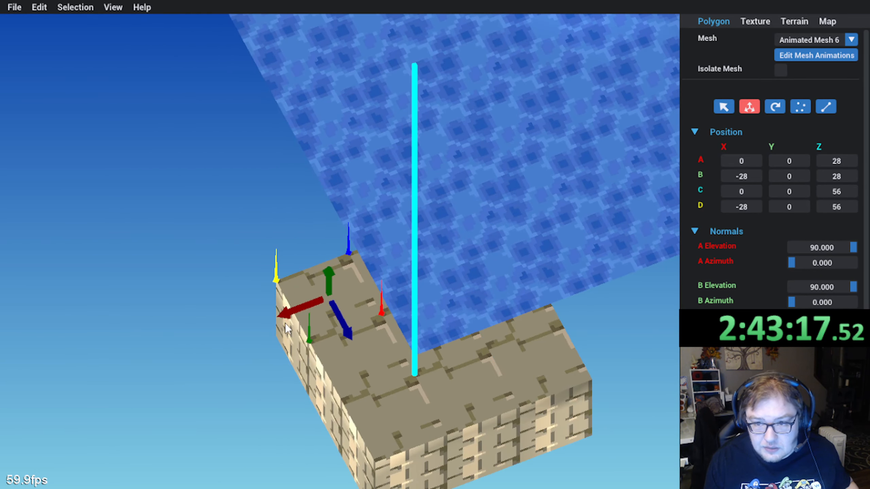
left_click_drag(288, 329, 241, 331)
Step: Move the copied polygon's outer edge inward to X -40
left_click(826, 109)
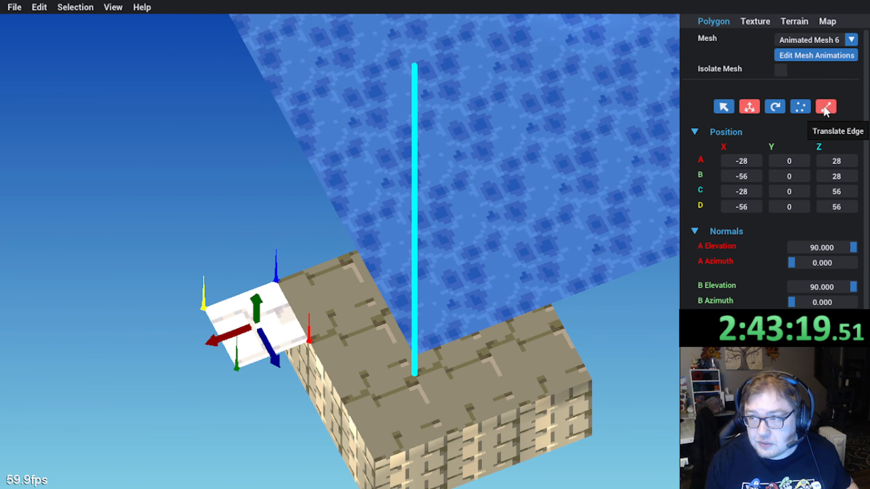
scroll(342, 268, "up", 3)
middle_click_drag(342, 268, 400, 241, "shift")
left_click_drag(177, 363, 217, 371)
middle_click_drag(216, 371, 179, 373, "shift")
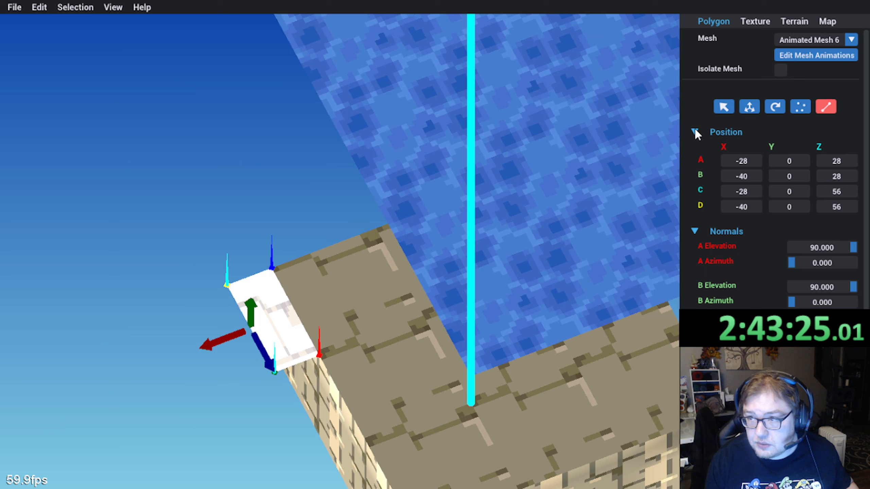
Step: Rotate the narrowed polygon downward into a vertical wall piece at X -28, reaching Y -12
left_click(774, 107)
left_click(314, 360)
left_click(315, 364)
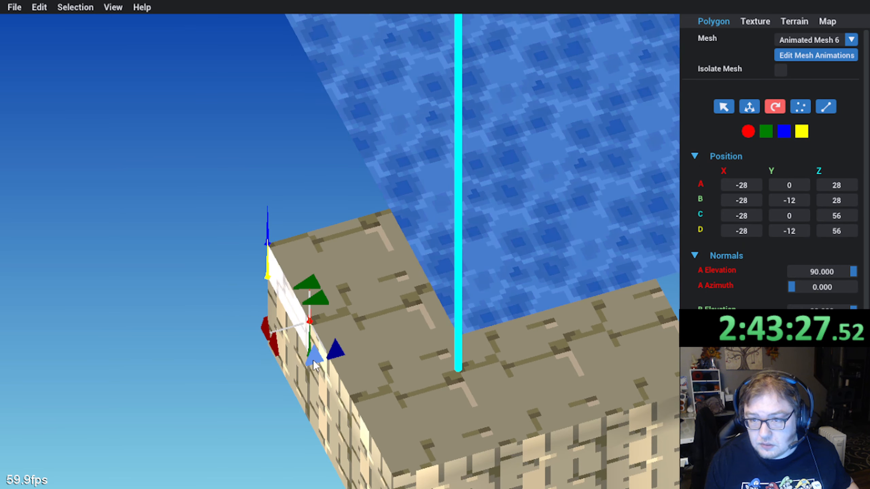
left_click(749, 107)
Step: Assign texture page 1 to the wall piece and rotate its texture mapping right
left_click(751, 25)
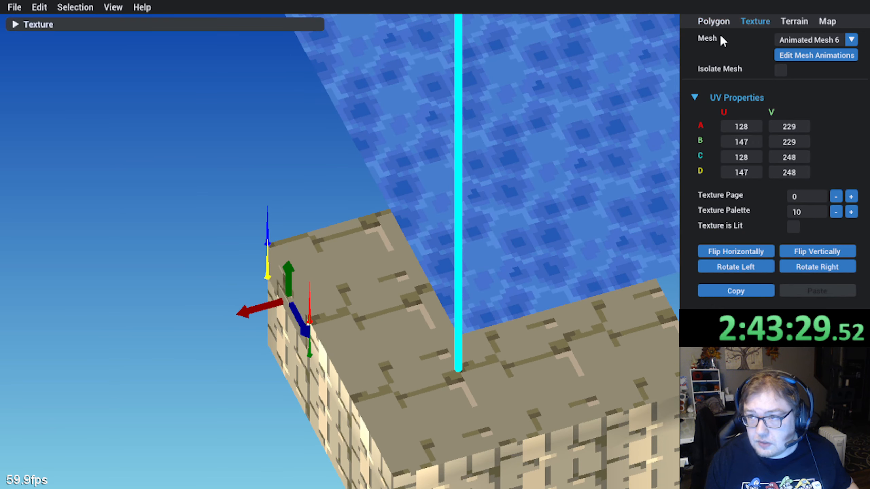
left_click(17, 24)
scroll(99, 145, "down", 2)
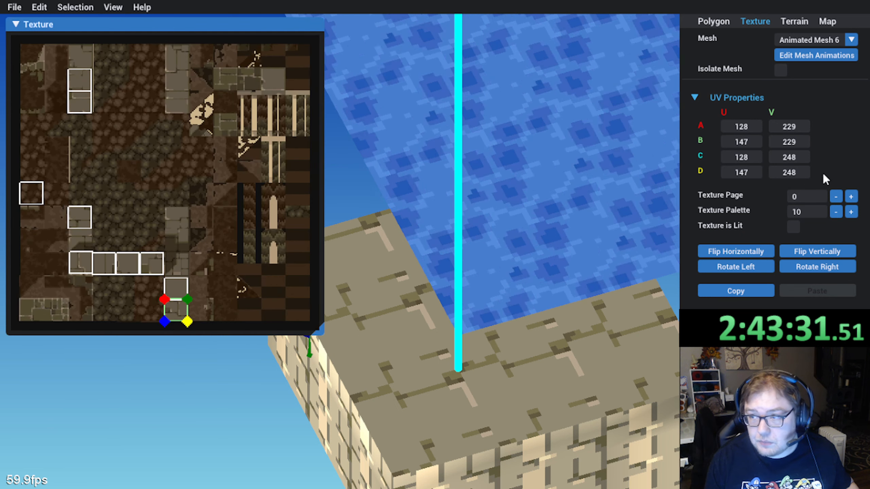
left_click(849, 206)
left_click(853, 197)
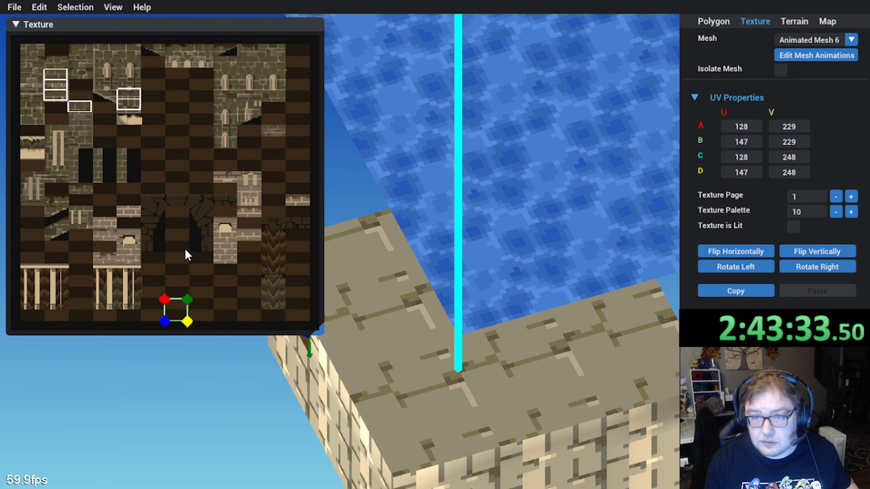
left_click_drag(179, 307, 177, 277)
left_click(815, 267)
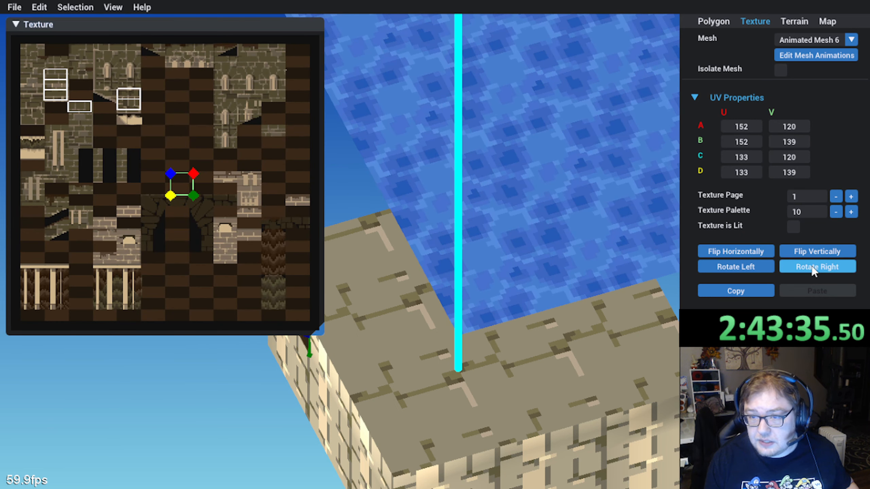
Step: Fit the wall piece's texture area onto the stone bricks spanning U 89 to 108 and V 38 to 47
left_click_drag(183, 193, 129, 97)
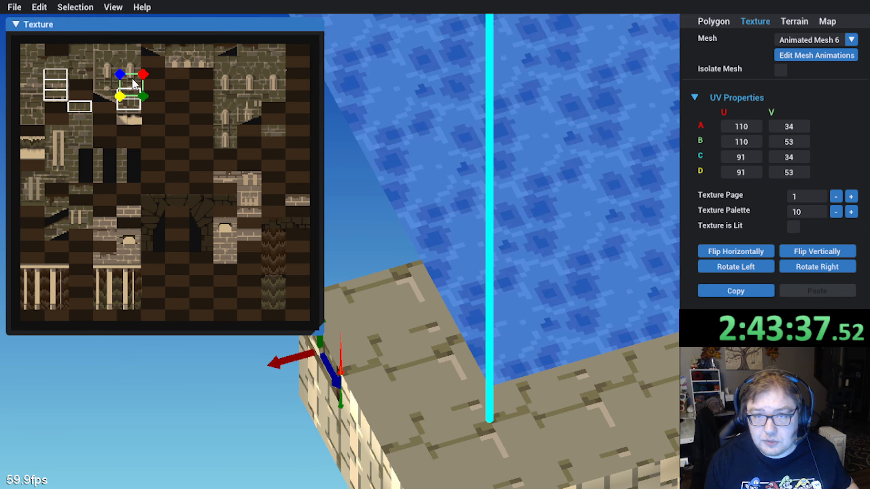
scroll(175, 307, "up", 6)
left_click_drag(158, 206, 145, 168)
scroll(146, 168, "up", 2)
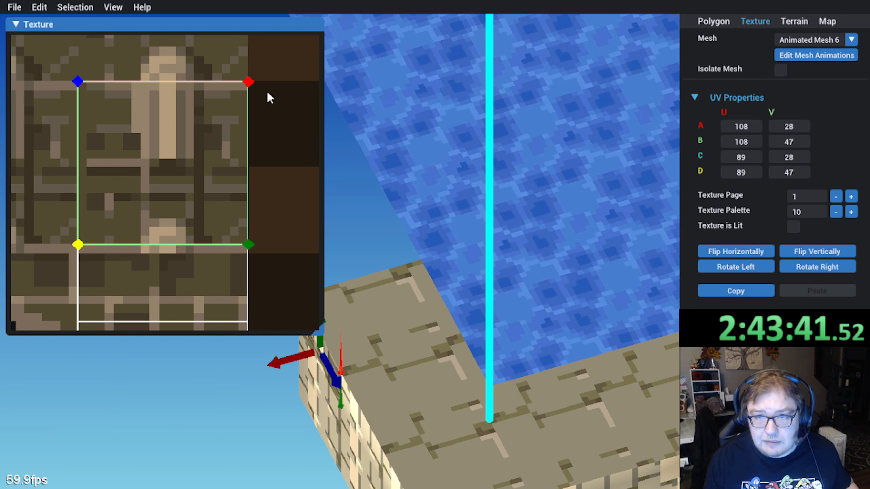
left_click_drag(249, 82, 244, 172)
left_click_drag(78, 81, 78, 167)
scroll(89, 153, "down", 2)
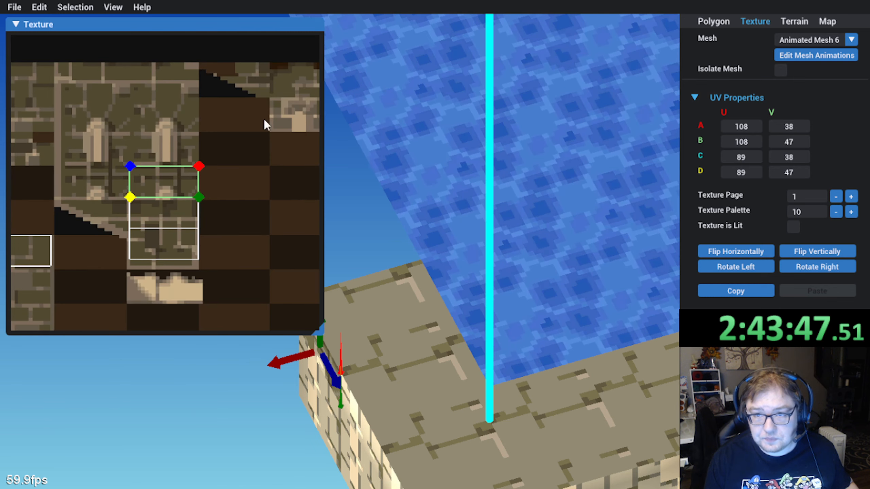
left_click(25, 27)
Step: Set the wall piece's texture palette to 4
right_click_drag(235, 245, 259, 207)
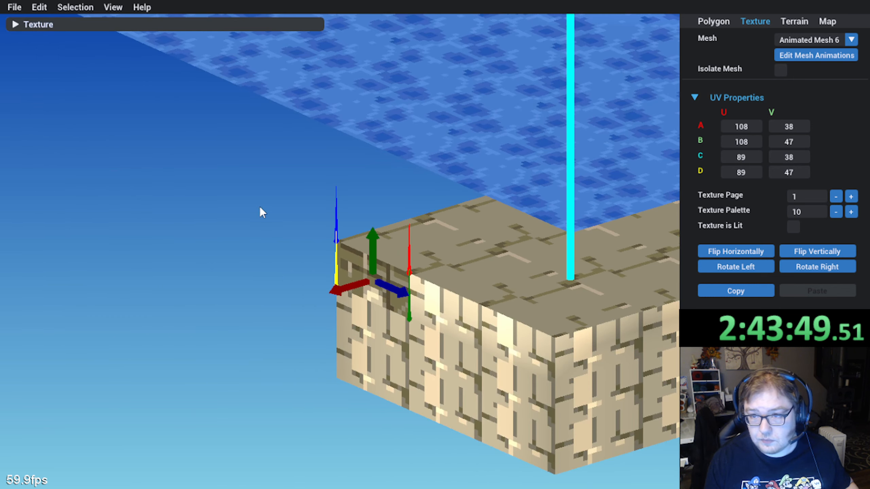
left_click(837, 212)
left_click(837, 212)
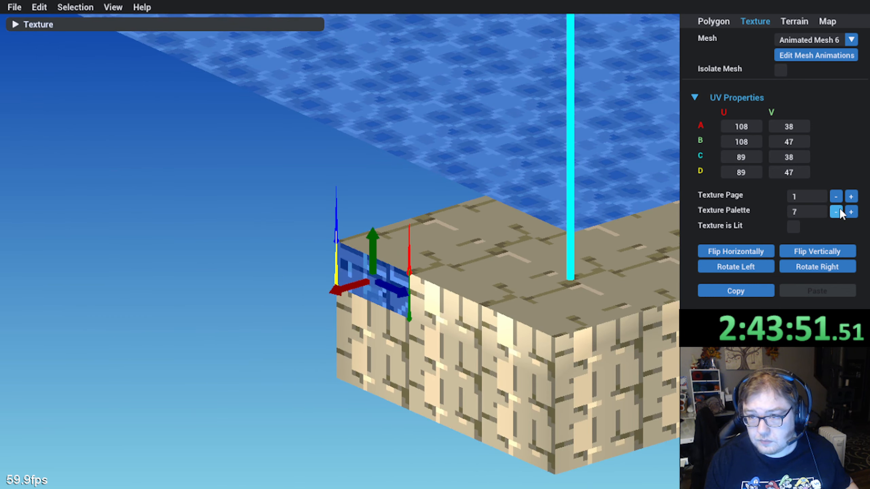
left_click(833, 211)
left_click(834, 211)
left_click(833, 212)
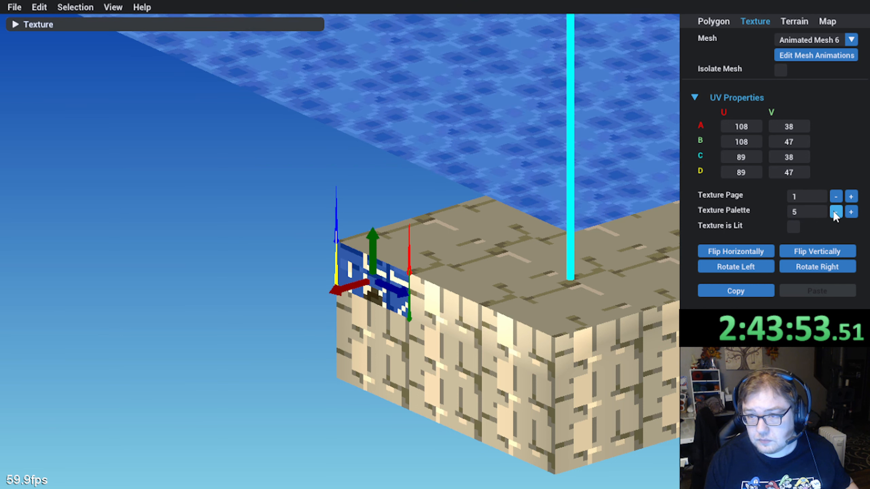
left_click(833, 212)
Step: Duplicate the wall piece along Z into a row of three, and copy that row directly below
middle_click_drag(412, 282, 344, 285)
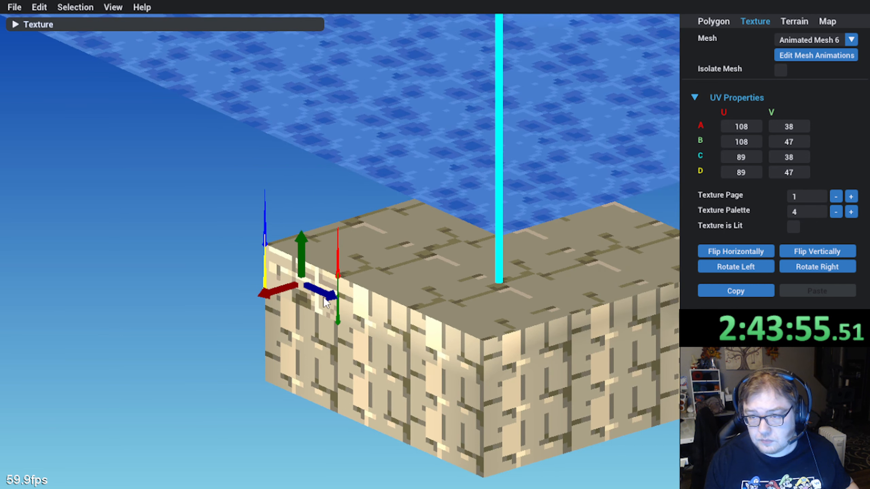
left_click_drag(329, 295, 419, 327)
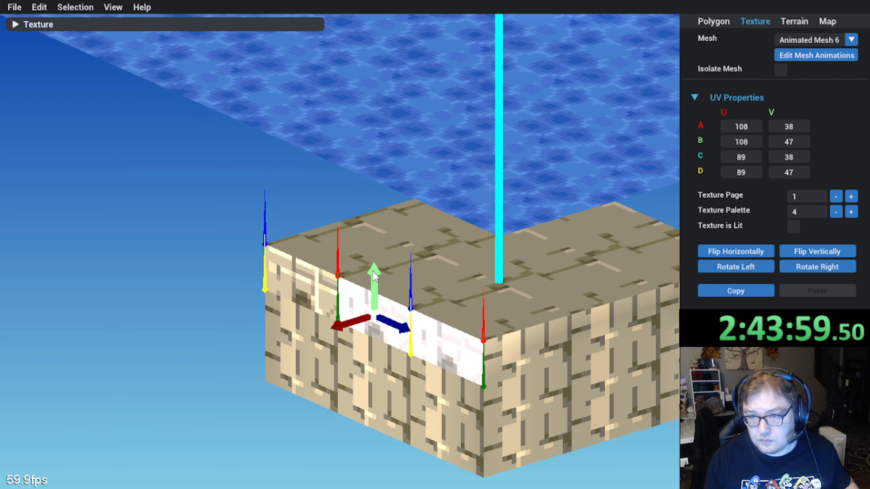
left_click_drag(373, 272, 367, 319)
Step: Select the six wall polygons, duplicate them and move the copy 84 units along Z, past the platform's corner
left_click(300, 297)
left_click(312, 341, "shift")
left_click(377, 320, "shift")
left_click(381, 363, "shift")
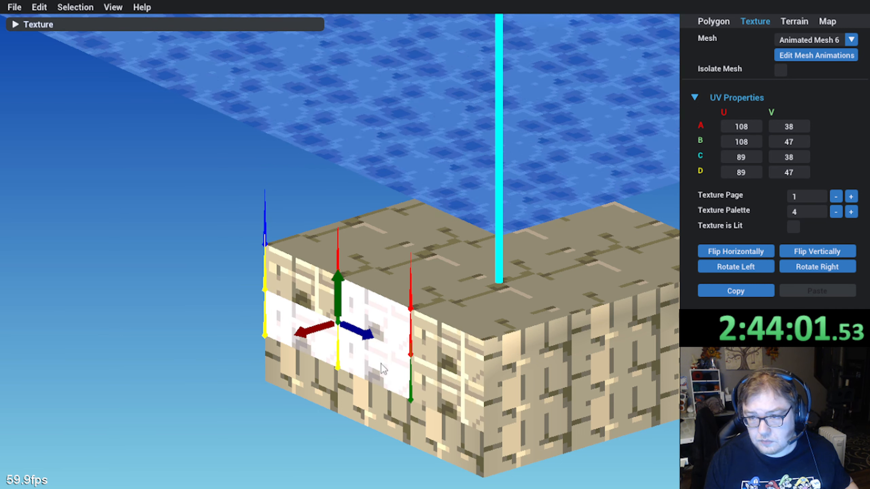
left_click(442, 348, "shift")
left_click(442, 390, "shift")
left_click_drag(405, 355, 621, 447)
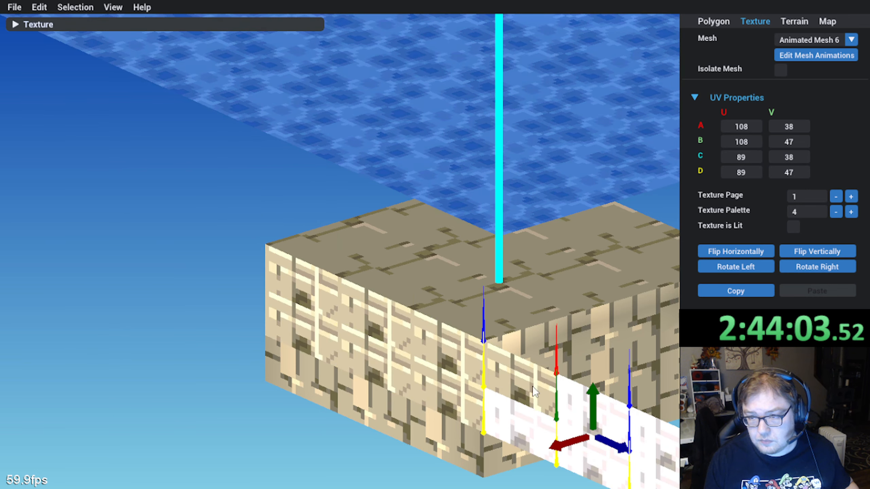
middle_click_drag(616, 425, 412, 407)
Step: Rotate the duplicated wall a quarter turn about the vertical axis so it runs along X
left_click(719, 22)
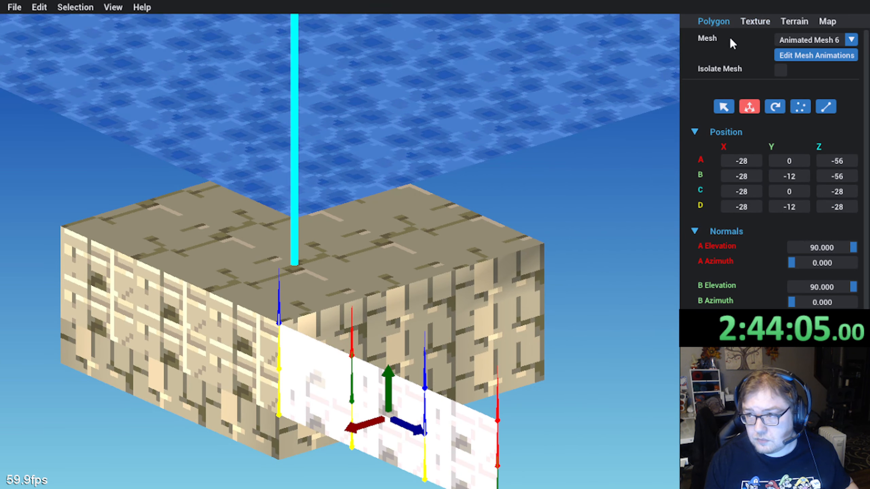
left_click(775, 107)
left_click(362, 318)
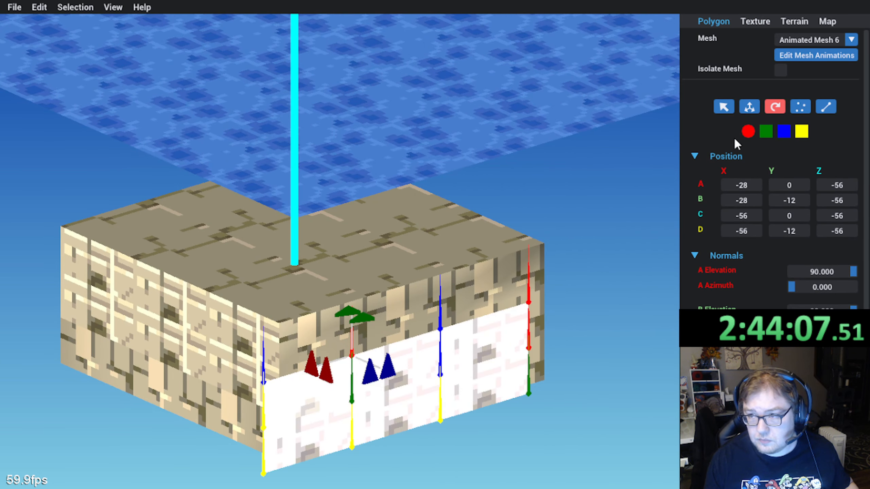
Step: Move the rotated wall 28 units along X and onto the platform's side at Z -28
left_click(749, 110)
right_click_drag(421, 274, 353, 339)
middle_click_drag(353, 339, 374, 246)
mouse_move(238, 404)
middle_mouse_down()
mouse_move(258, 367)
mouse_move(235, 401)
middle_mouse_up()
left_click_drag(235, 408, 322, 400)
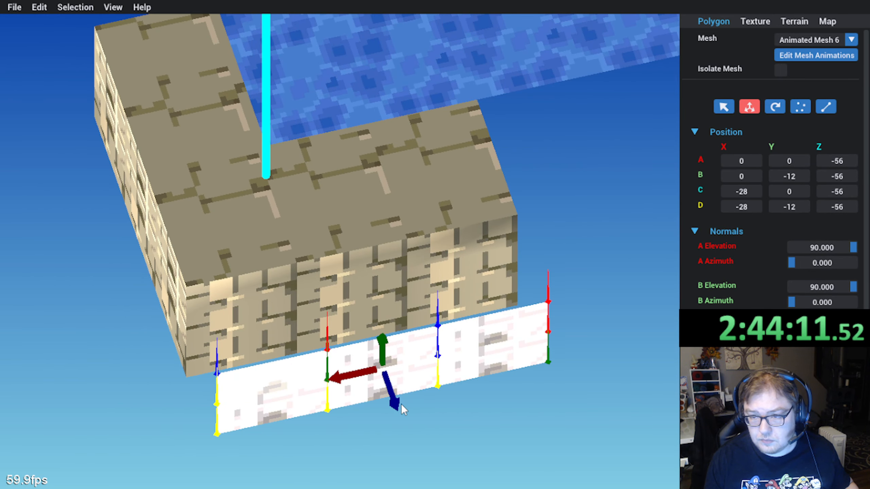
left_click_drag(394, 400, 358, 310)
Step: Select all twelve polygons of the two brick walls, duplicate them and shift the copy 28 units along X
right_click_drag(140, 354, 200, 290)
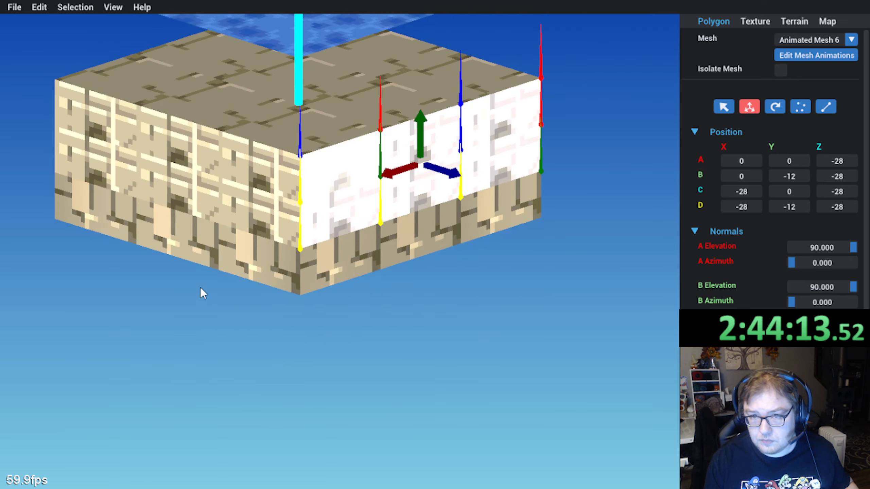
middle_click_drag(200, 290, 217, 382)
left_click(118, 219)
left_click(118, 257, "shift")
left_click(191, 236, "shift")
left_click(200, 274, "shift")
left_click(274, 257, "shift")
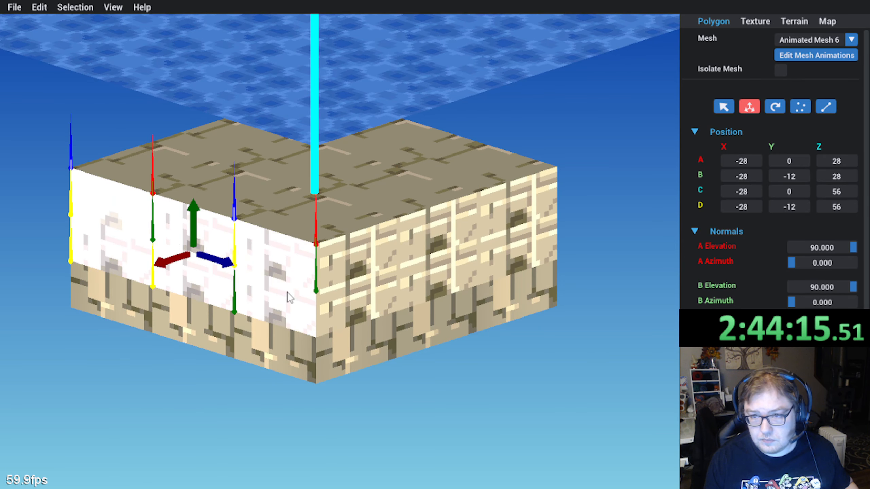
left_click(288, 293, "shift")
left_click(340, 250, "shift")
left_click(354, 293, "shift")
left_click(430, 234, "shift")
left_click(436, 272, "shift")
left_click(507, 214, "shift")
left_click(516, 257, "shift")
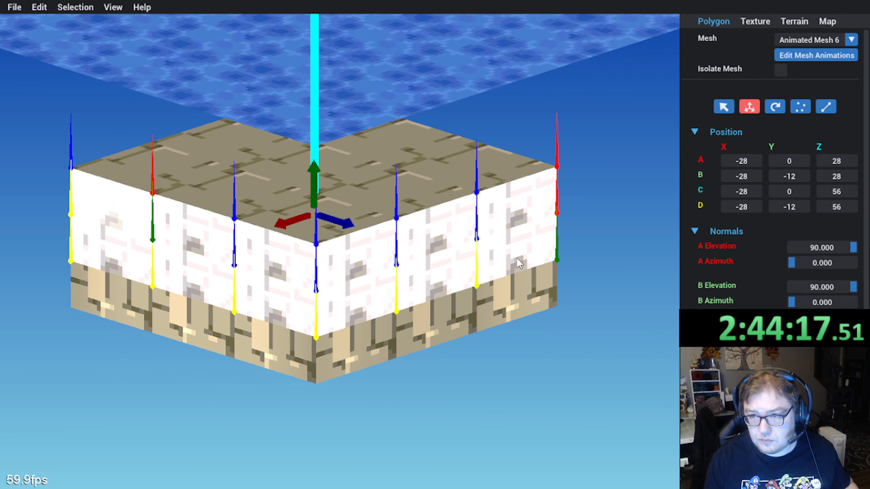
right_click_drag(461, 259, 435, 276)
left_click_drag(297, 239, 386, 195)
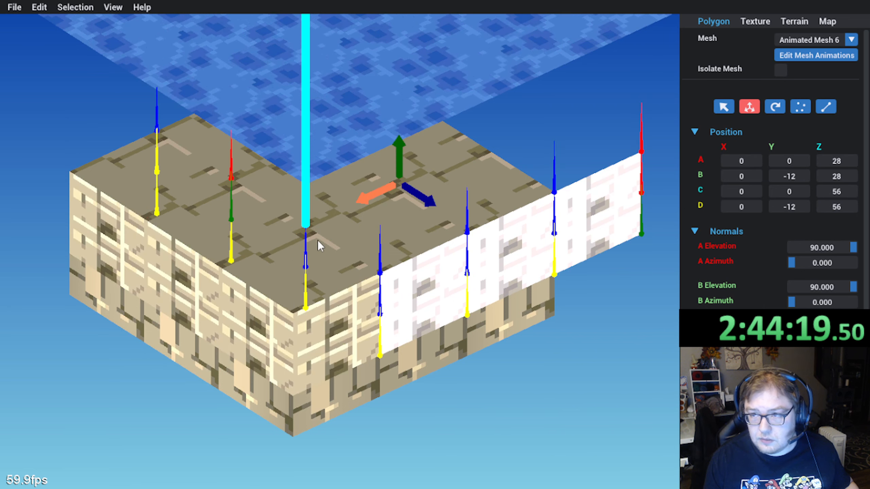
Step: Rotate the duplicated brick walls a half turn about the vertical axis
left_click(774, 107)
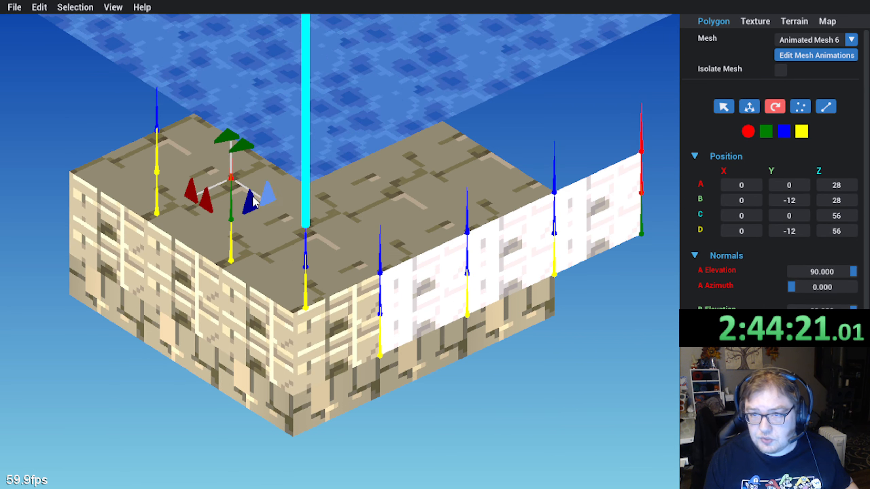
left_click(248, 148)
left_click(246, 147)
right_click_drag(247, 147, 482, 156)
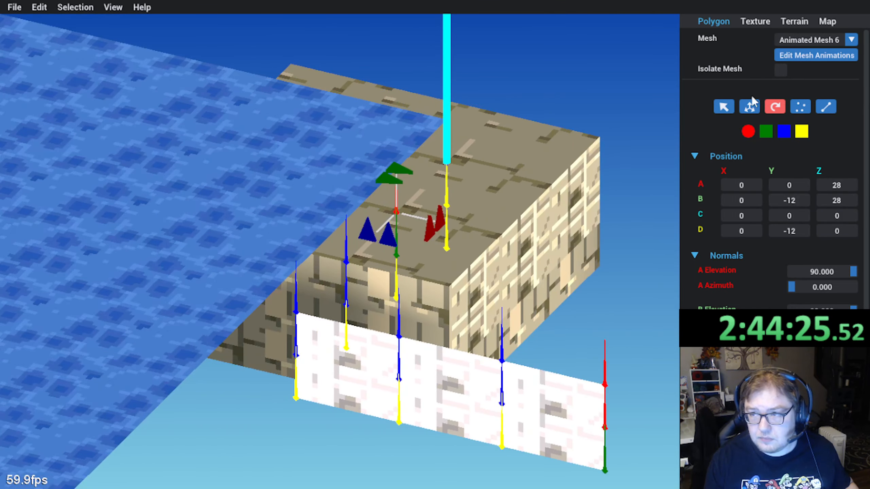
Step: Move the rotated walls 56 units along X and -28 units along Z, onto the platform's remaining outer sides
left_click(749, 107)
left_click_drag(541, 320, 443, 294)
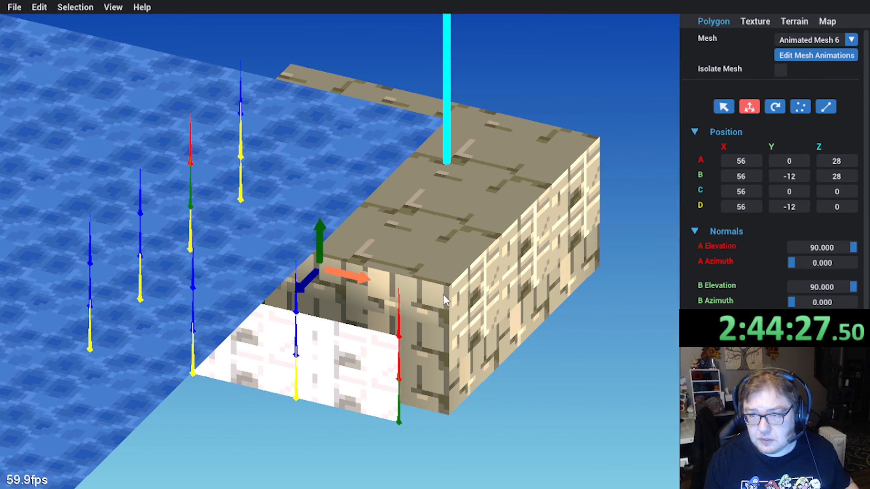
left_click_drag(301, 289, 336, 275)
right_click_drag(336, 276, 191, 365)
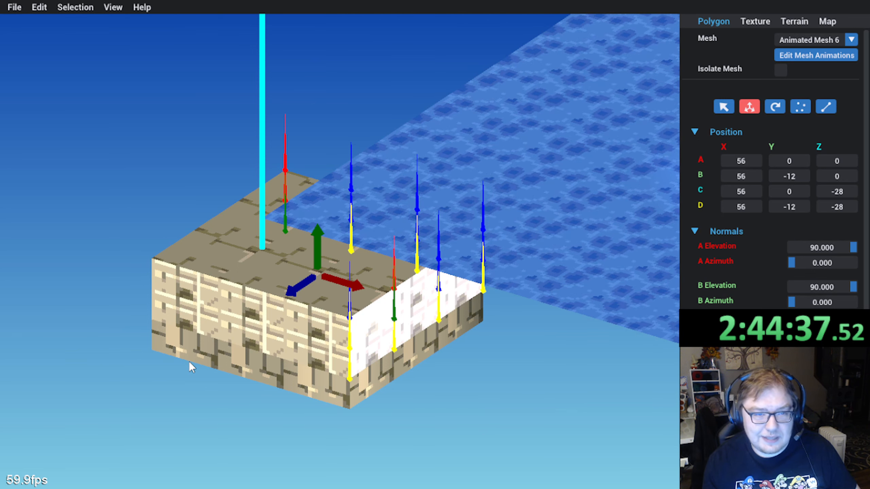
middle_click_drag(279, 331, 252, 386)
right_click_drag(253, 386, 357, 352)
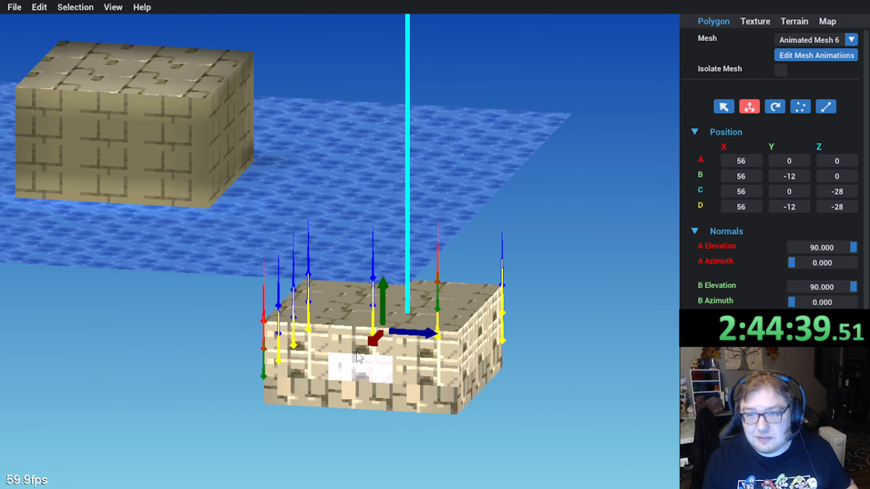
Step: Deselect the walls and save the map
left_click(156, 331)
right_click_drag(155, 331, 242, 338)
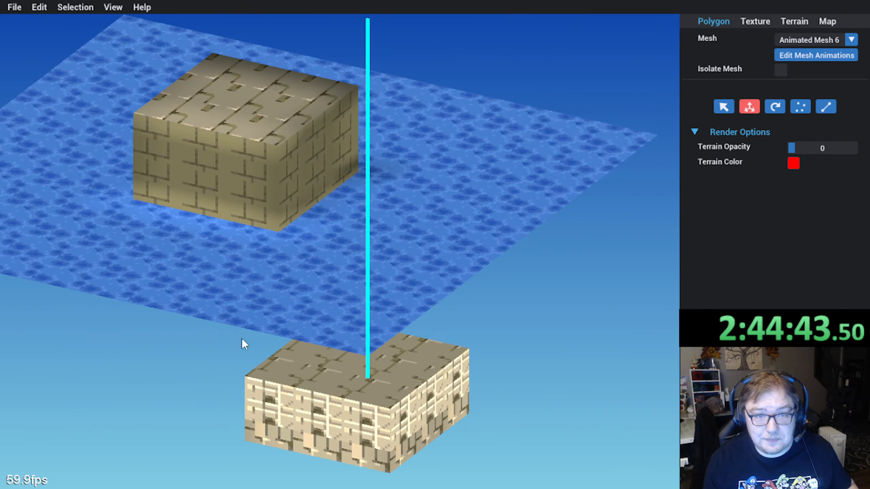
middle_click_drag(536, 191, 582, 221)
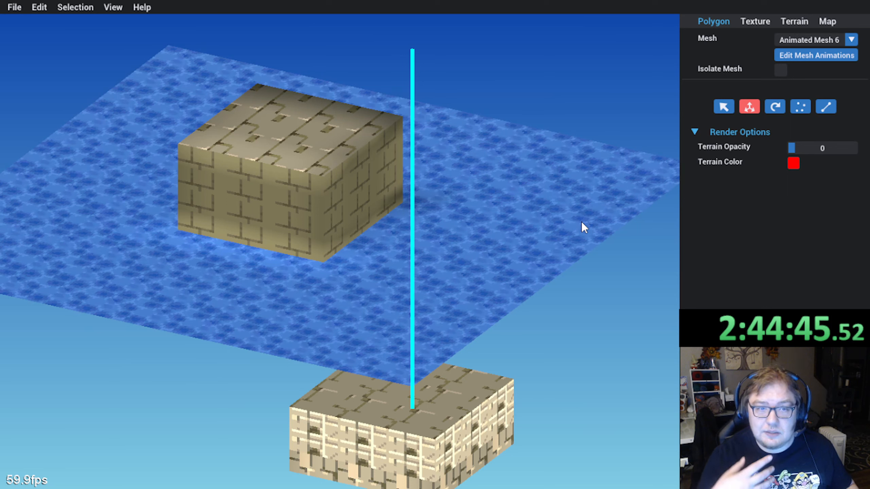
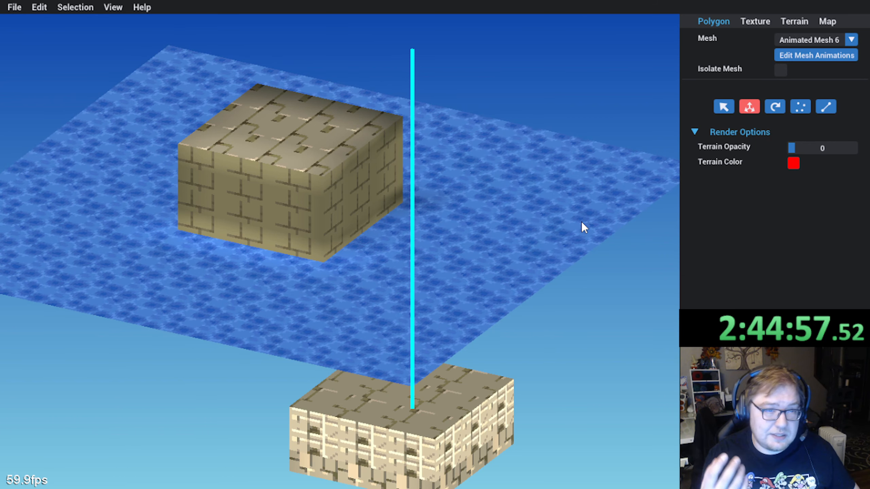
middle_click_drag(557, 219, 475, 222)
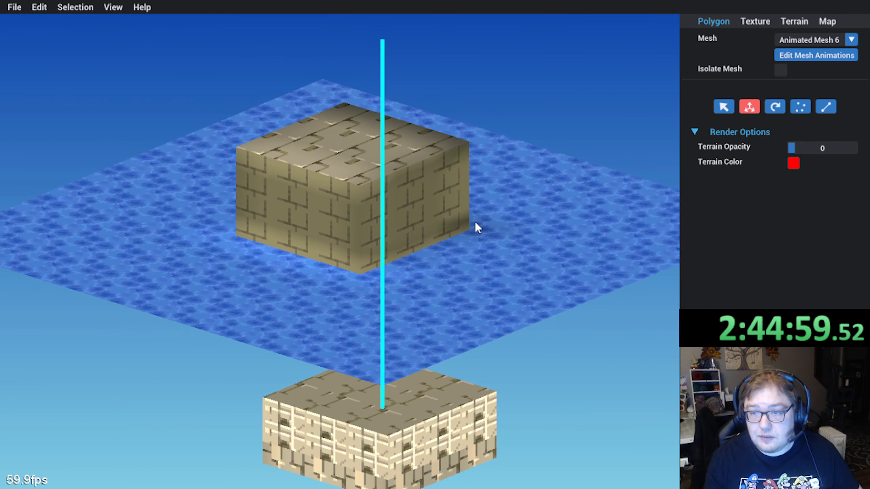
left_click(19, 11)
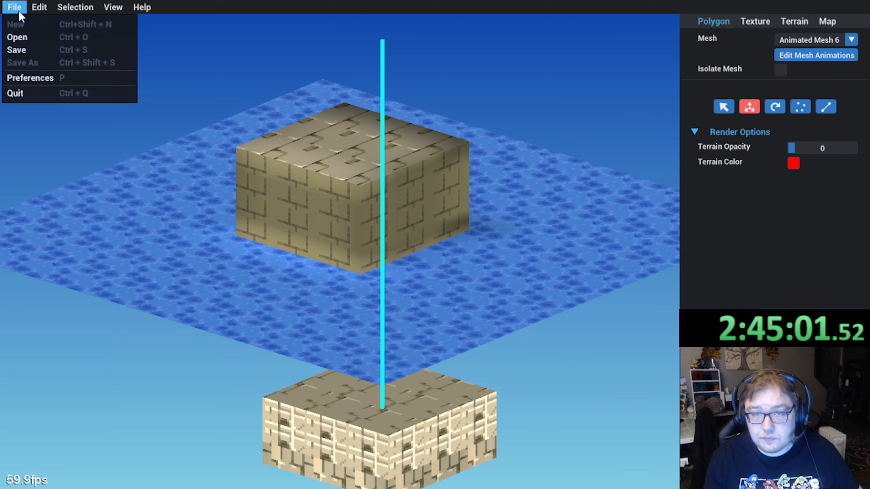
left_click(31, 50)
Step: Play the State 1 mesh animations, examine how the walled platform fits among the other platforms, and stop the playback
left_click(800, 56)
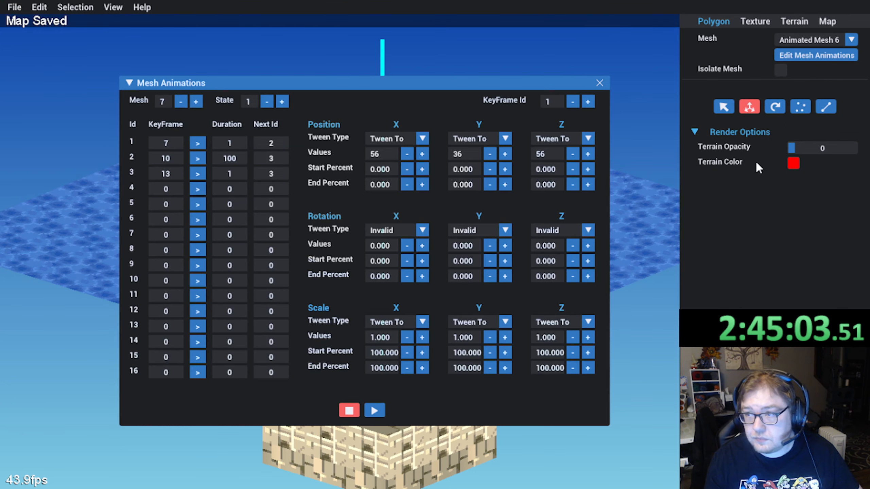
left_click(375, 410)
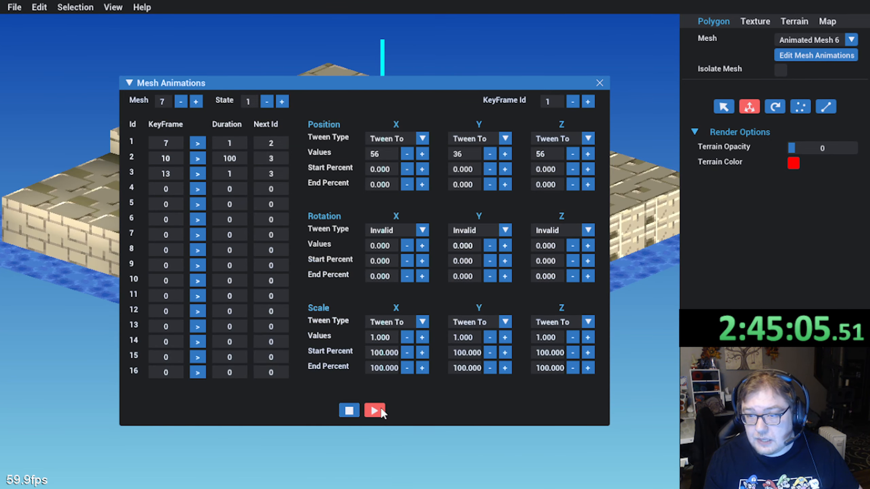
left_click(600, 83)
middle_click_drag(481, 149, 454, 295)
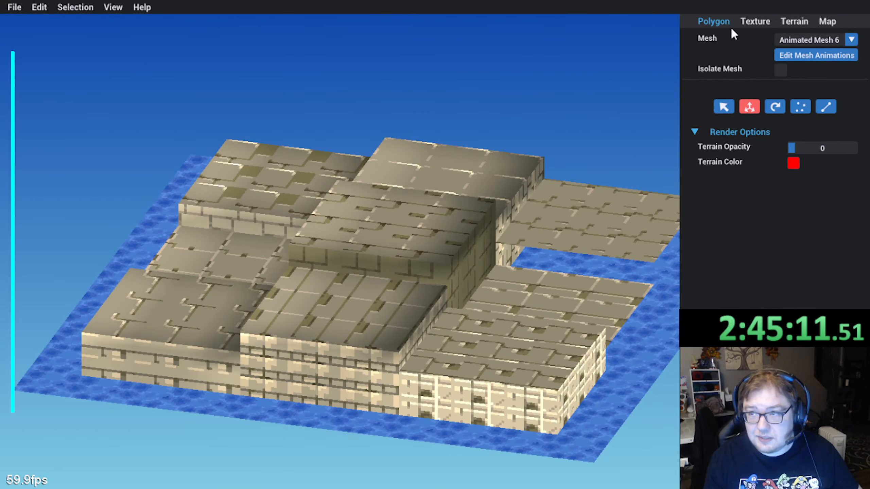
left_click(824, 57)
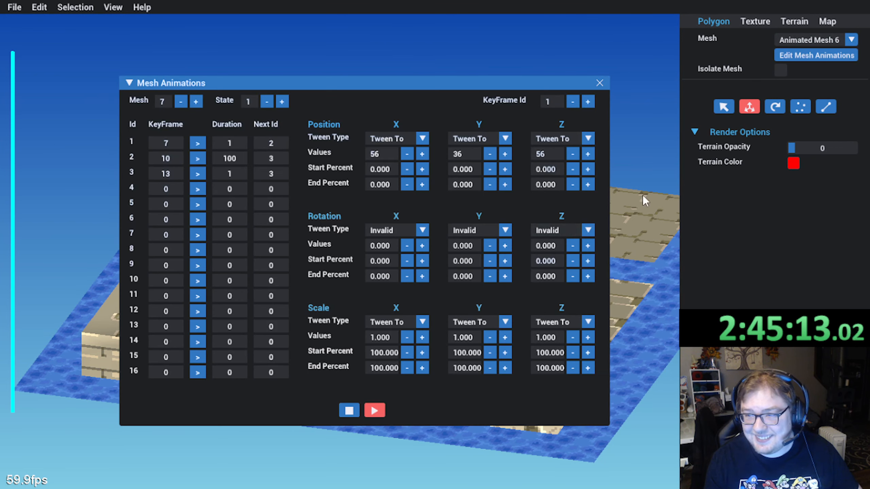
left_click(349, 410)
left_click(600, 82)
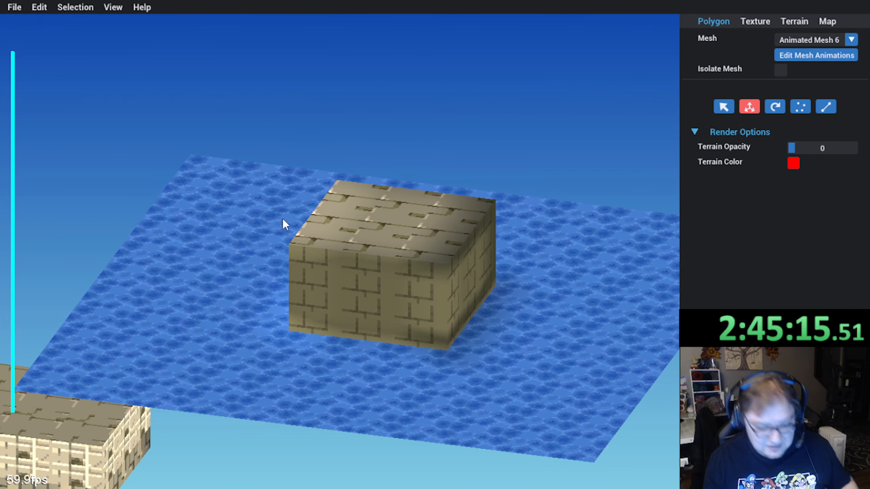
Step: Select all polygons of Animated Mesh 6, recalculate their normals and clear the selection
middle_click_drag(283, 218, 335, 217, "shift")
key("ctrl+a")
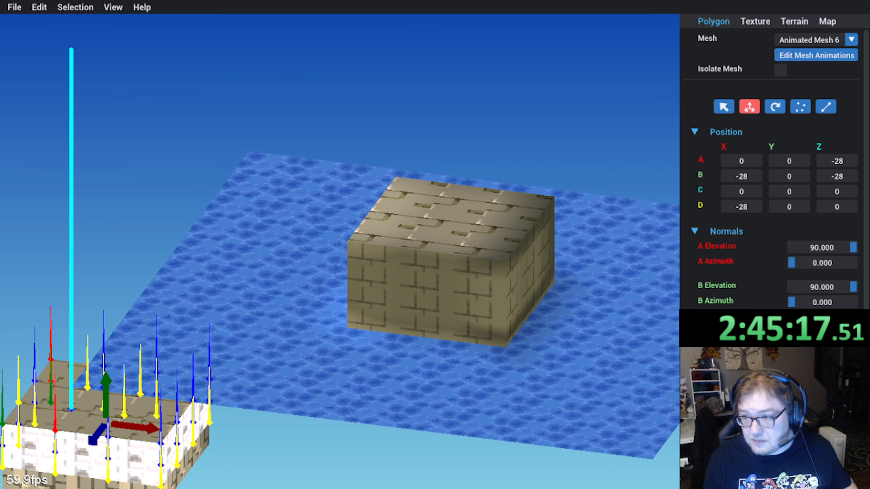
left_click(816, 405)
middle_click_drag(318, 245, 443, 203, "shift")
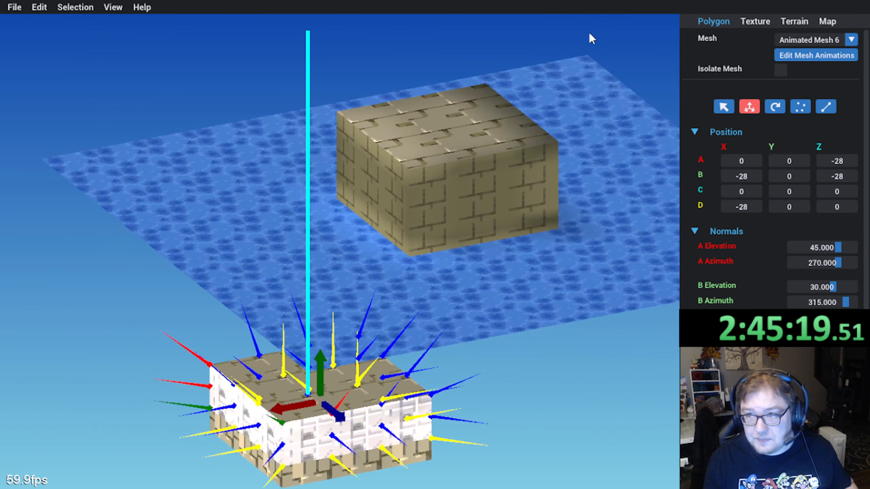
left_click(505, 49)
middle_click_drag(505, 49, 442, 114, "shift")
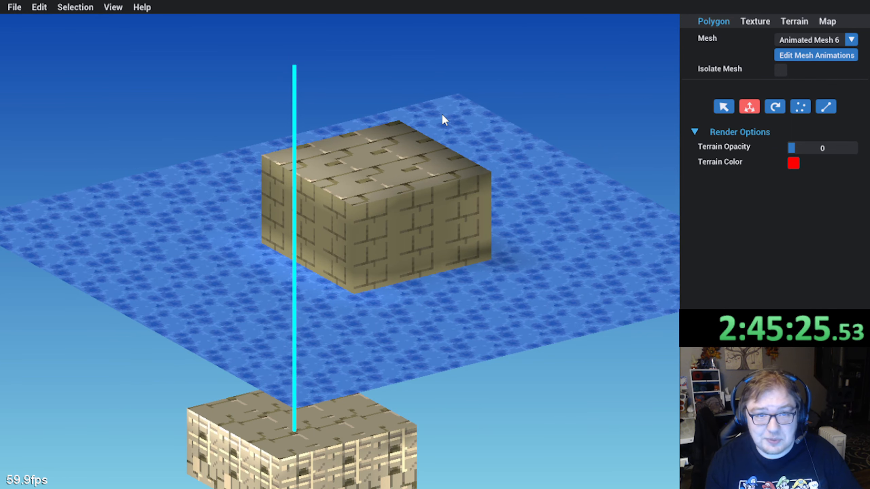
mouse_move(442, 114)
middle_mouse_down()
mouse_move(391, 146)
mouse_move(415, 168)
mouse_move(422, 204)
mouse_move(353, 201)
middle_mouse_up()
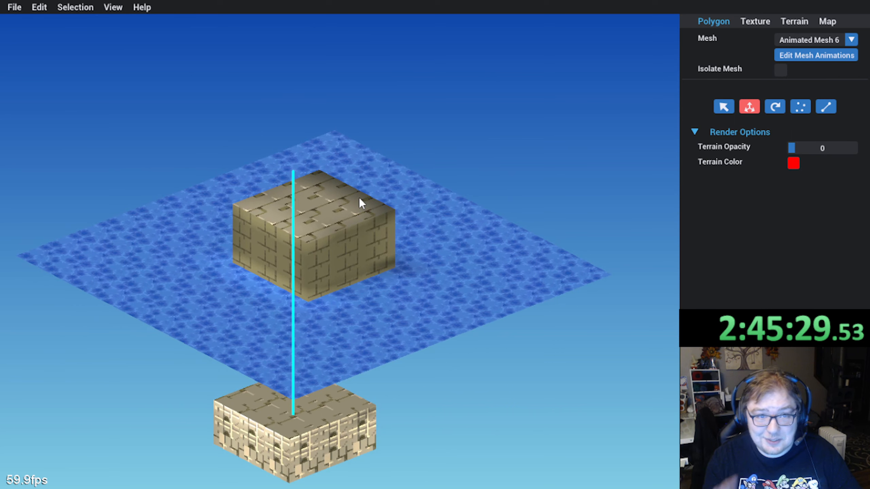
middle_click_drag(359, 197, 371, 186)
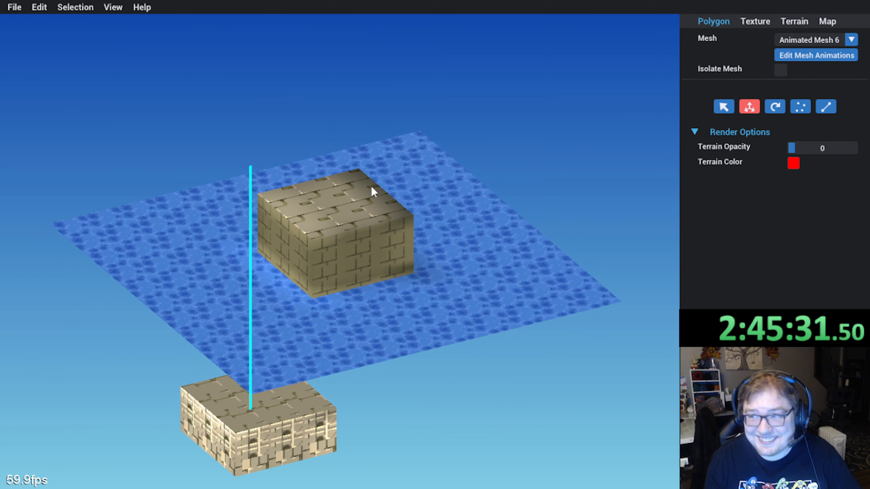
Step: Switch to Animated Mesh 7 and select its top polygon spanning X -28 to 0 and Z 28 to 56
left_click(851, 41)
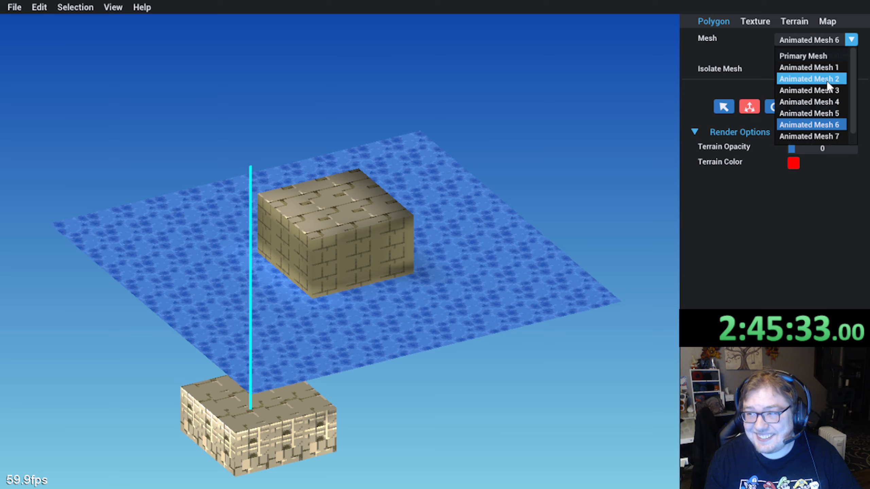
left_click(826, 132)
scroll(381, 180, "down", 1)
right_click_drag(249, 287, 309, 221)
middle_click_drag(308, 221, 281, 350)
scroll(323, 286, "up", 2)
left_click(306, 316)
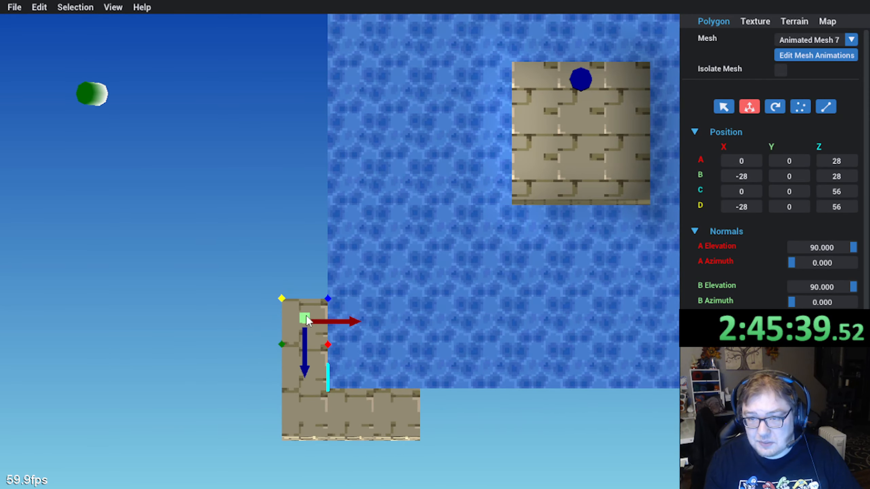
scroll(306, 318, "up", 2)
right_click_drag(306, 317, 300, 286)
middle_click_drag(300, 286, 324, 250)
right_click_drag(324, 250, 308, 282)
middle_click_drag(307, 281, 306, 269)
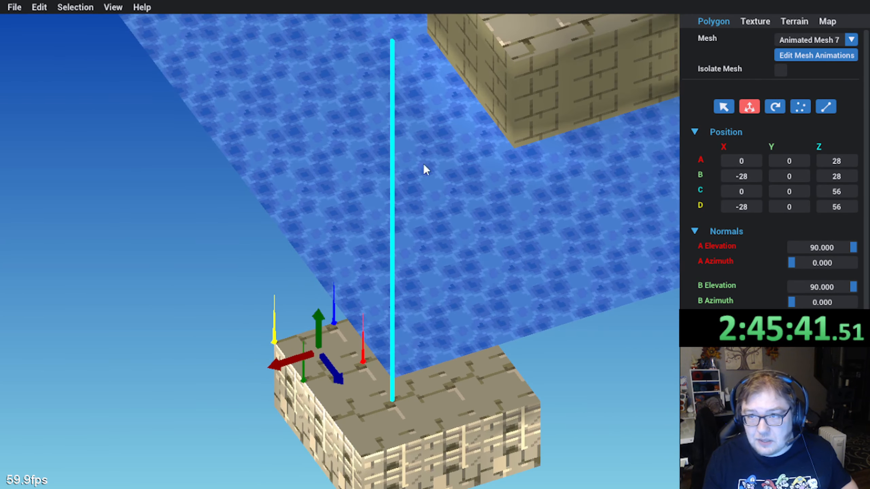
Step: Play the mesh animations to see where the selected polygon ends up on the assembled map, and stop the playback
scroll(441, 157, "down", 3)
left_click(794, 56)
left_click(374, 410)
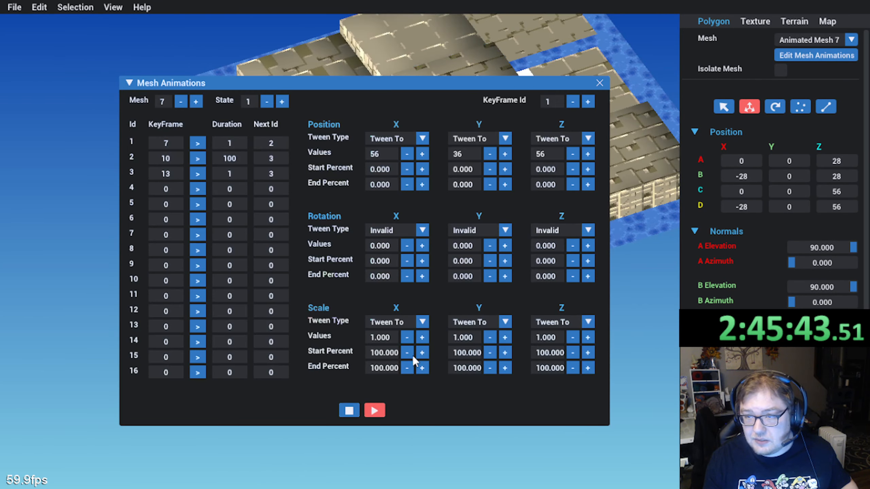
left_click(598, 87)
middle_click_drag(510, 188, 445, 164)
right_click_drag(617, 326, 447, 319)
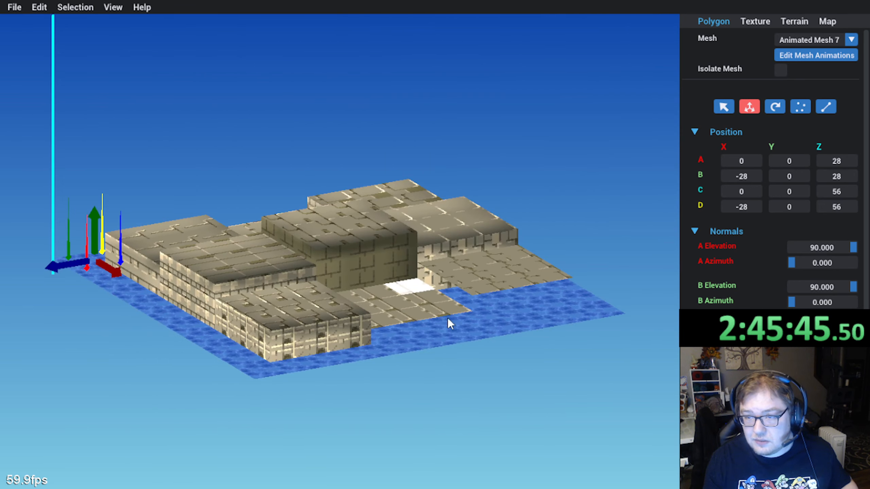
middle_click_drag(447, 319, 496, 330)
left_click(784, 56)
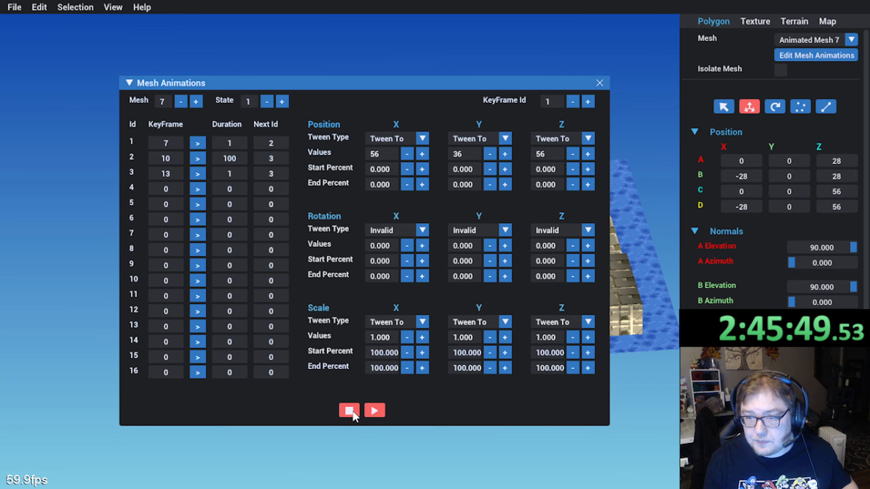
left_click(599, 83)
Step: Duplicate the selected polygon, shift the copy -28 units along X and pull its outer edge in to X -40
middle_click_drag(318, 232, 265, 219)
scroll(265, 219, "up", 3)
left_click_drag(217, 262, 173, 267)
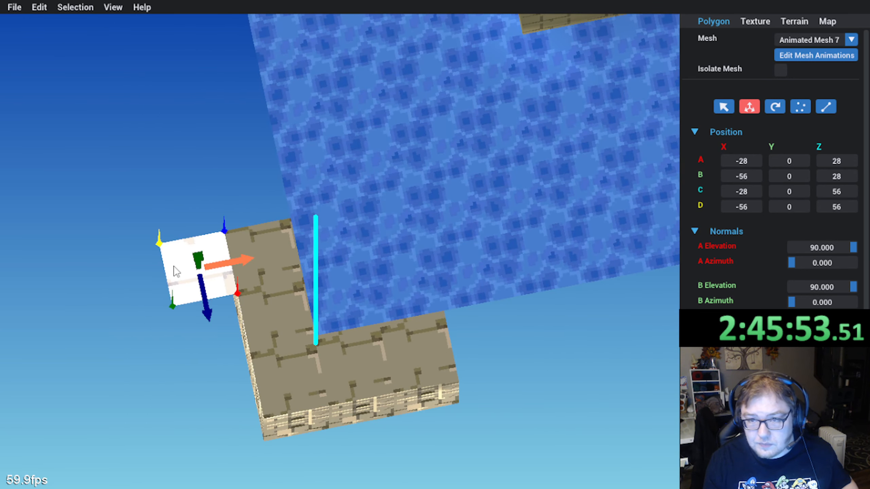
left_click(825, 107)
scroll(342, 236, "up", 2)
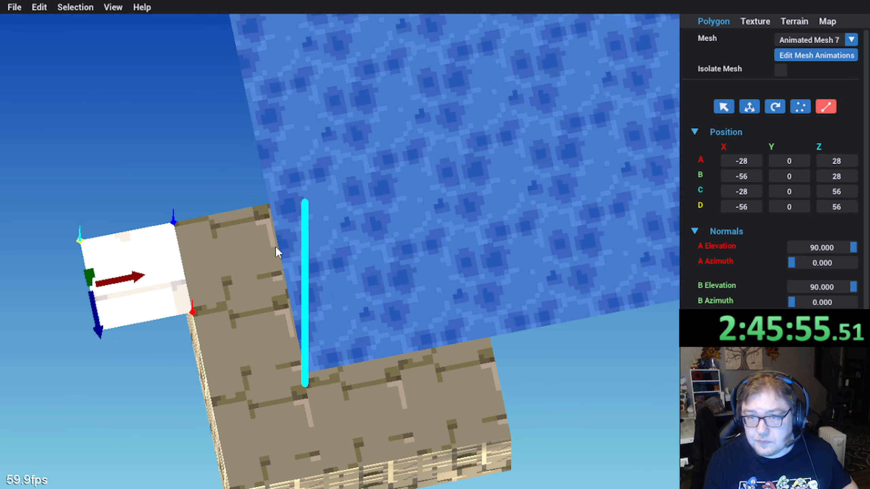
left_click_drag(132, 279, 171, 283)
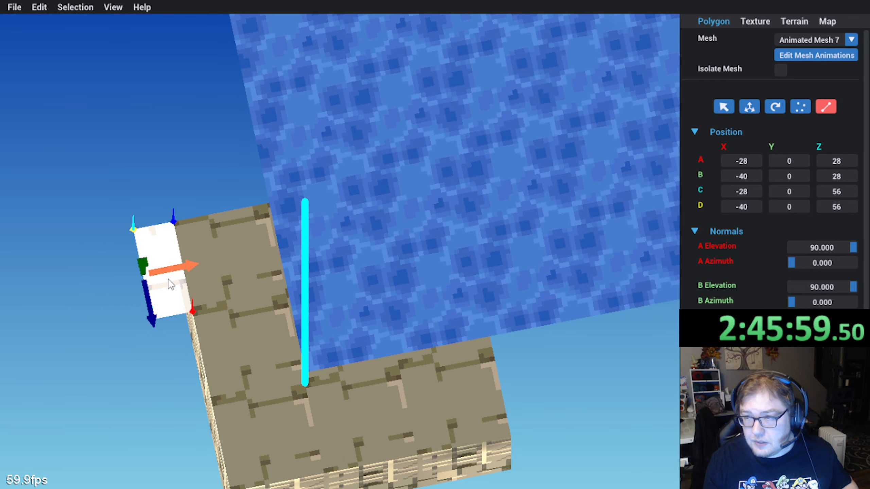
Step: Rotate the narrow copy a quarter turn about the Z axis so it hangs vertically at X -28, down to Y -12
left_click(775, 107)
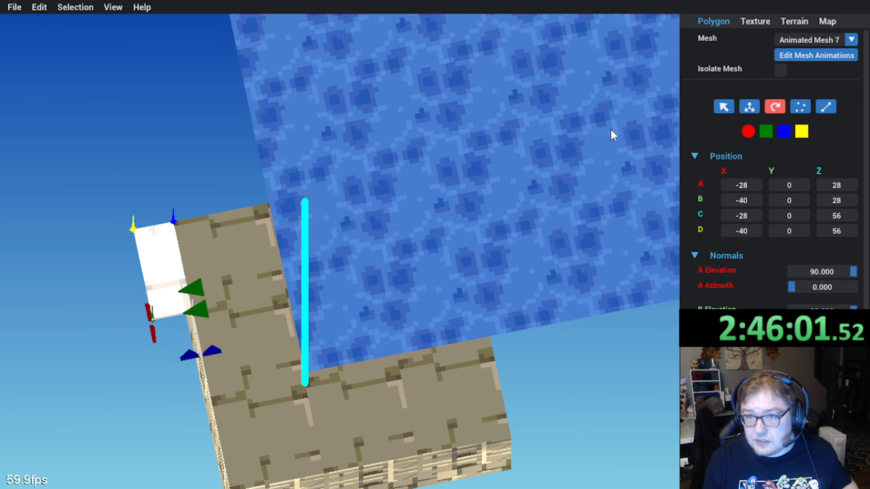
middle_click_drag(207, 283, 228, 252)
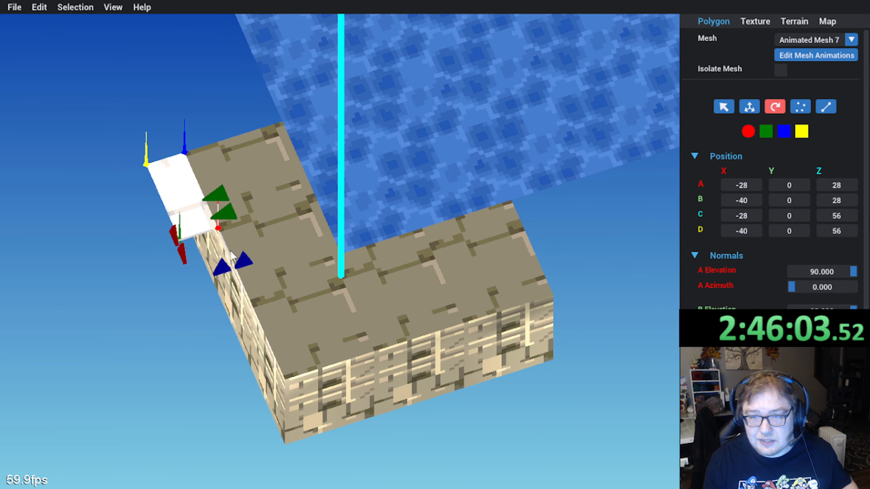
left_click(239, 263)
left_click(239, 264)
left_click(239, 263)
left_click(239, 264)
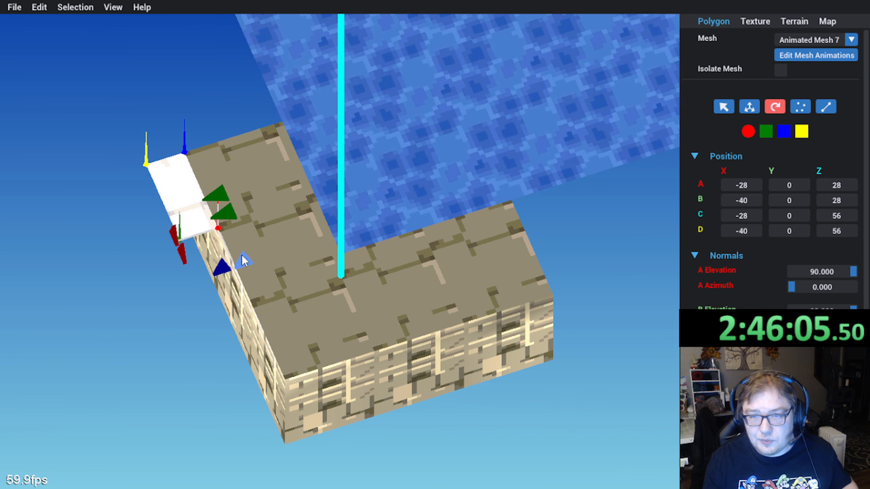
left_click(243, 263)
middle_click_drag(244, 263, 253, 238)
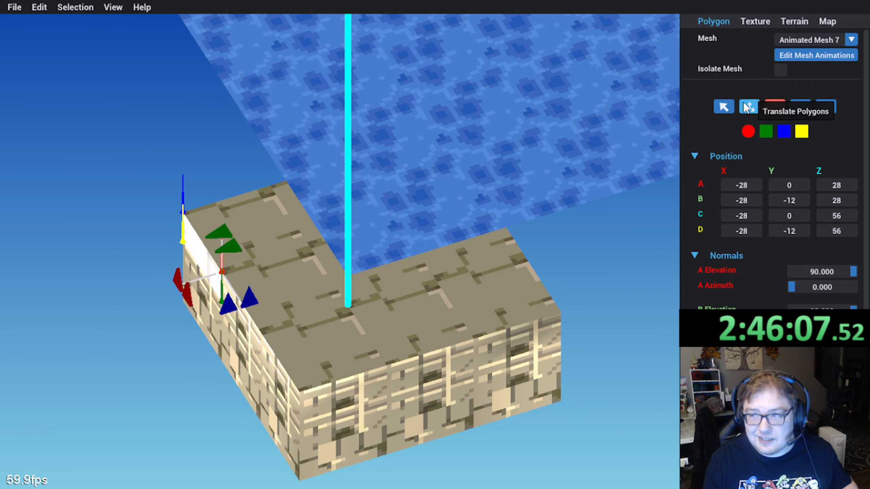
Step: Assign texture page 1 to the vertical wall polygon and rotate its texture a quarter turn to the right
left_click(751, 107)
middle_click_drag(259, 271, 173, 203)
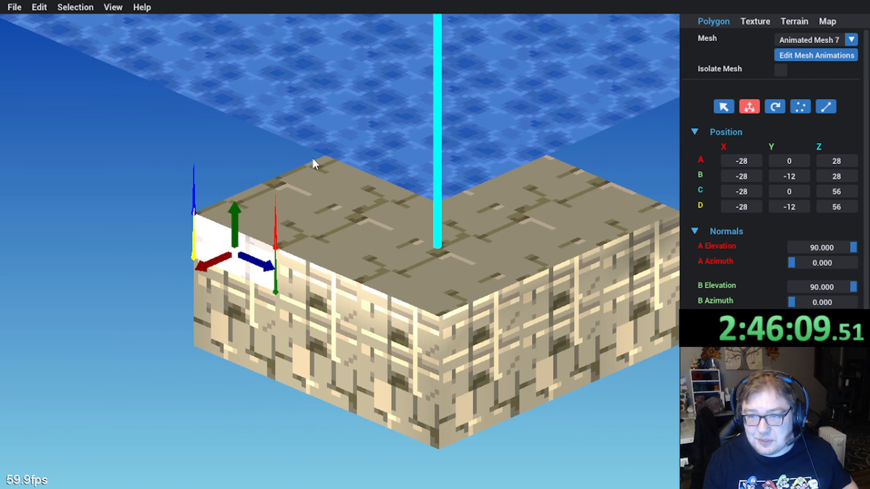
left_click(750, 23)
left_click(17, 25)
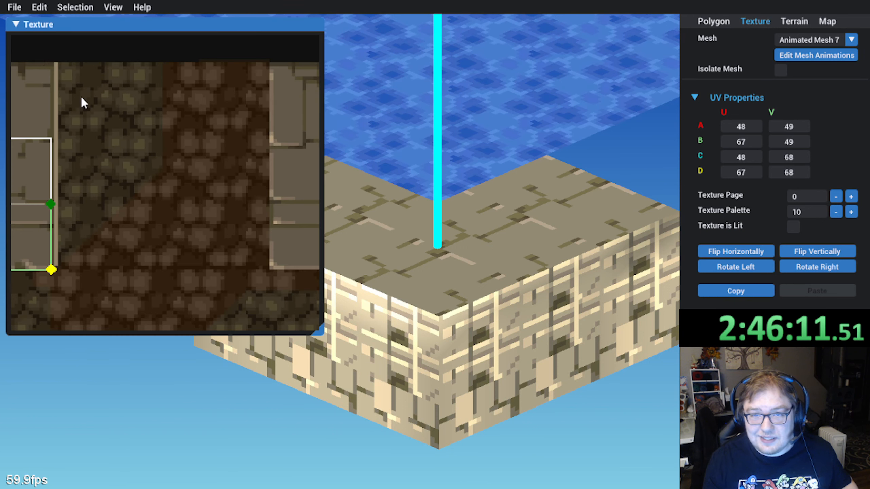
left_click(851, 197)
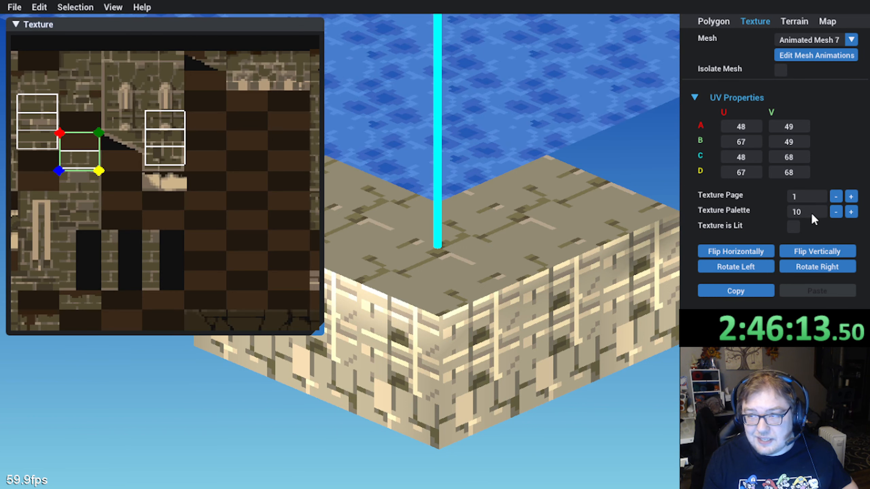
middle_click_drag(296, 245, 321, 248)
middle_click_drag(417, 237, 680, 258)
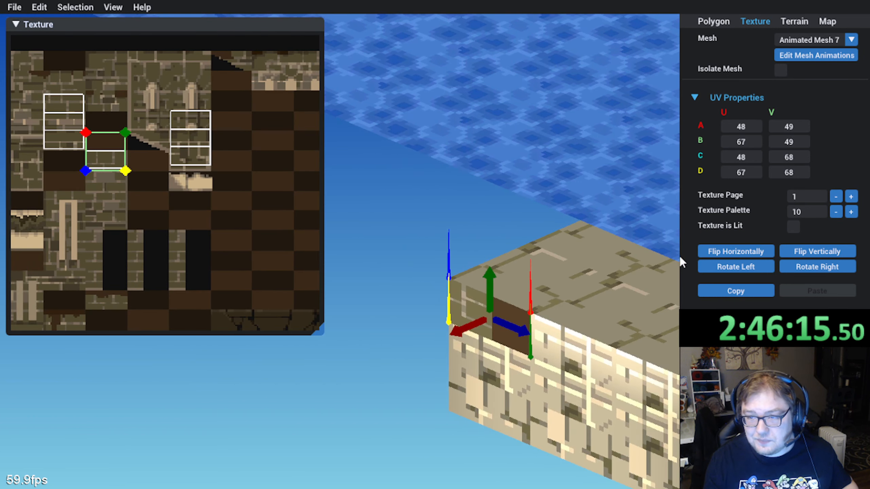
scroll(188, 200, "down", 3)
scroll(89, 170, "up", 3)
middle_click_drag(90, 170, 216, 310)
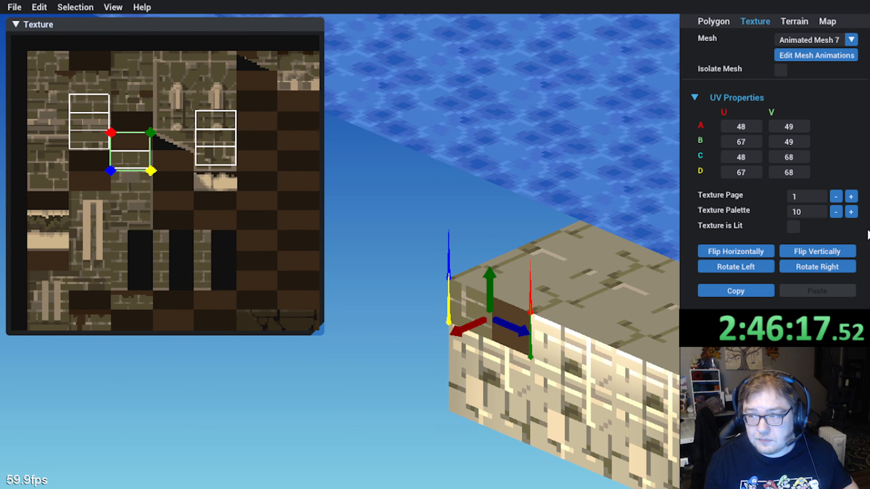
left_click(840, 269)
Step: Fit the wall polygon's texture area to the brick section spanning U 28 to 47 and V 21 to 30
scroll(216, 153, "up", 1)
middle_click_drag(216, 153, 246, 182)
left_click(149, 186)
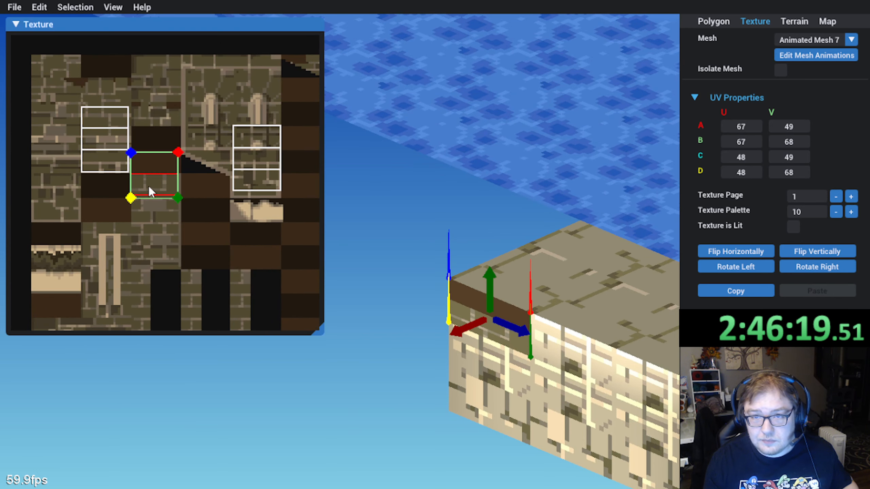
left_click_drag(149, 192, 100, 96)
scroll(101, 96, "up", 1)
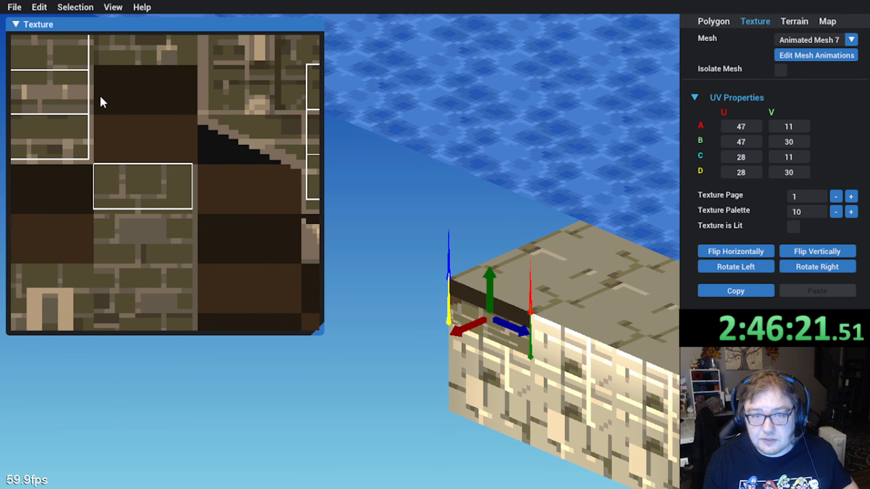
middle_click_drag(103, 101, 189, 287)
left_click_drag(181, 48, 180, 116)
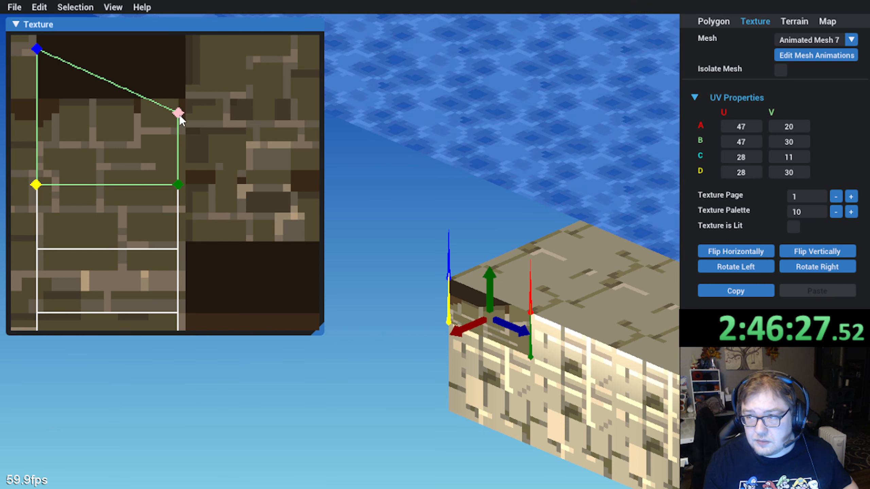
left_click_drag(36, 108, 32, 118)
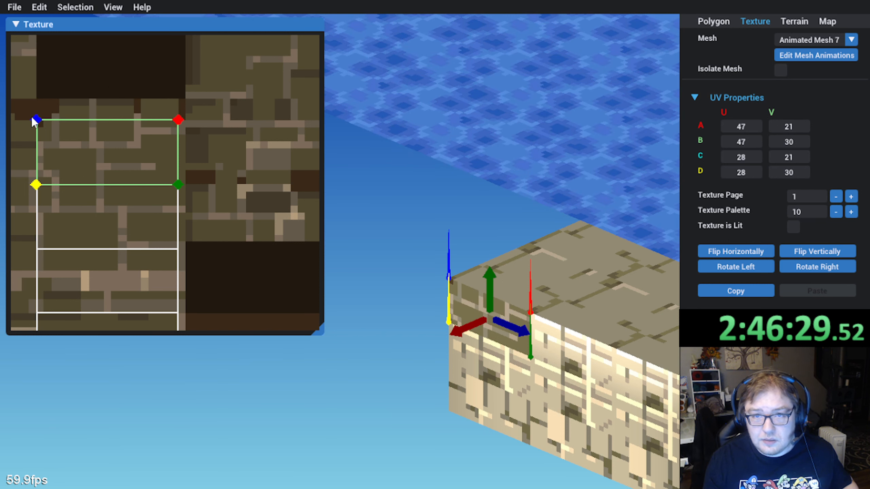
Step: Try lower texture palettes on the wall polygon, going down to 0, and set the palette to 4
scroll(64, 124, "down", 2)
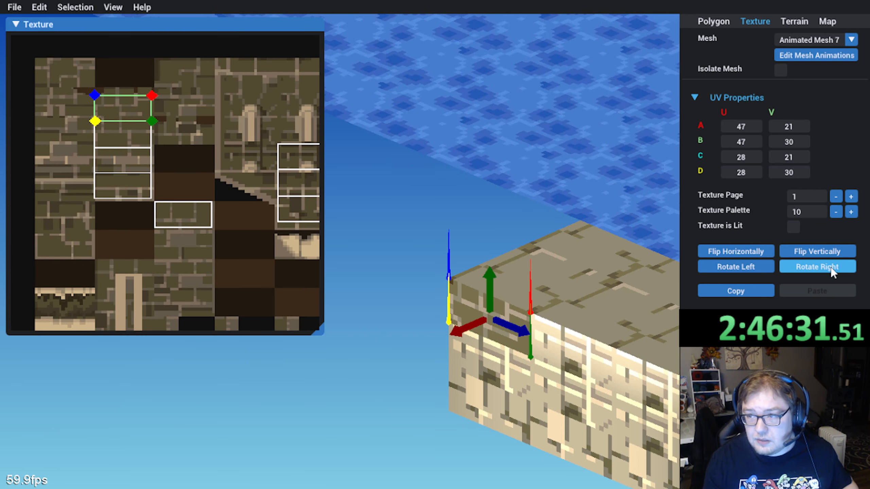
left_click(840, 211)
left_click(841, 212)
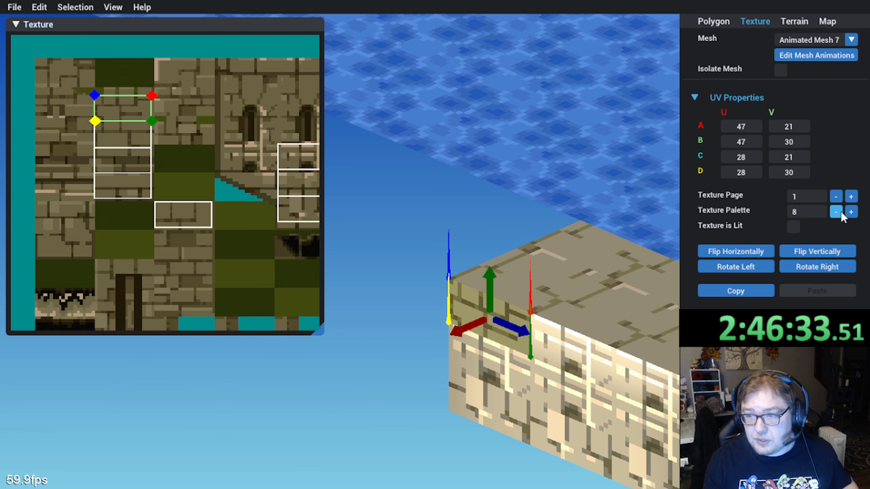
left_click(841, 211)
left_click(841, 211)
left_click(841, 212)
left_click(840, 211)
left_click(840, 211)
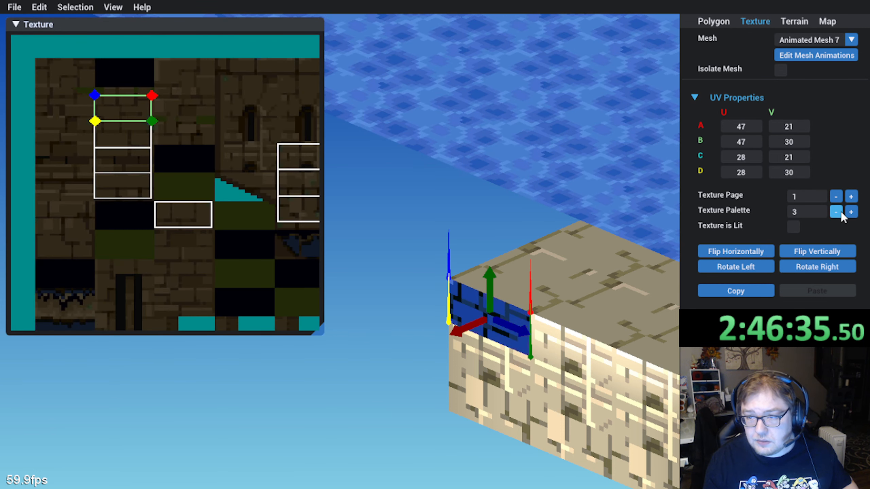
left_click(841, 212)
left_click(840, 211)
left_click(841, 211)
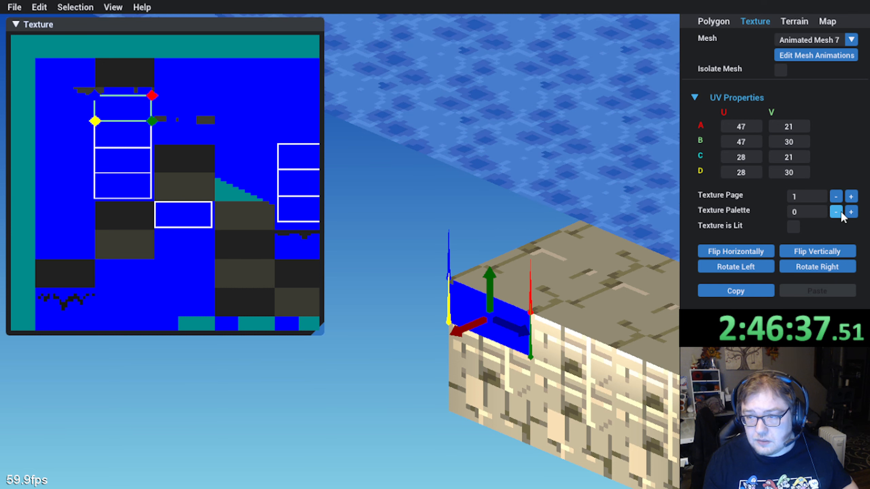
left_click(851, 212)
left_click(851, 212)
left_click(851, 212)
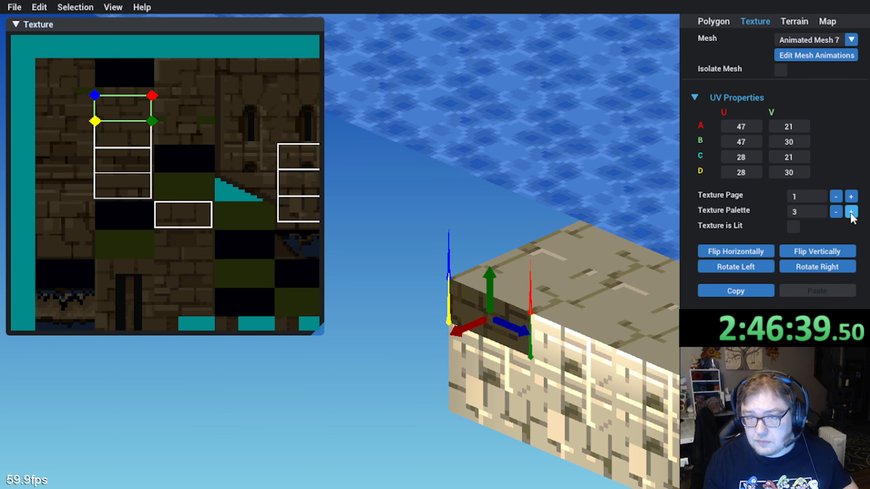
left_click(851, 212)
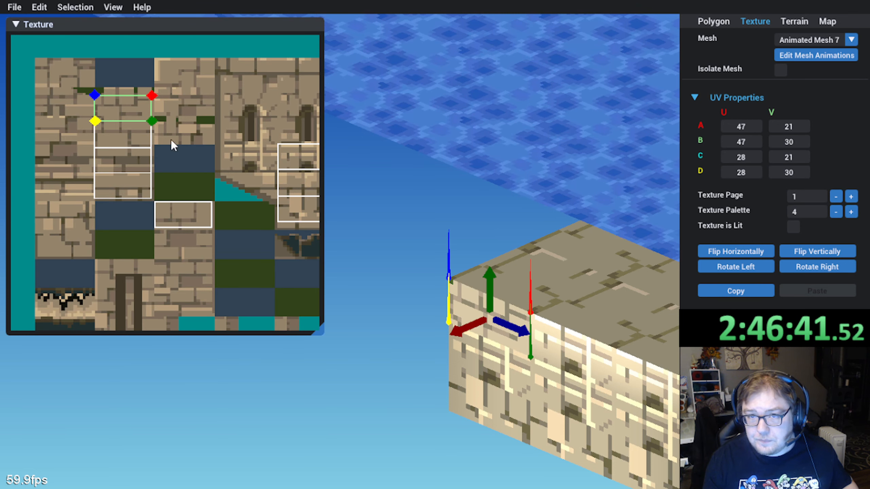
Step: Duplicate the textured wall polygon twice along Z in -28 steps to span the block's side, and select all three pieces
middle_click_drag(469, 202, 415, 194)
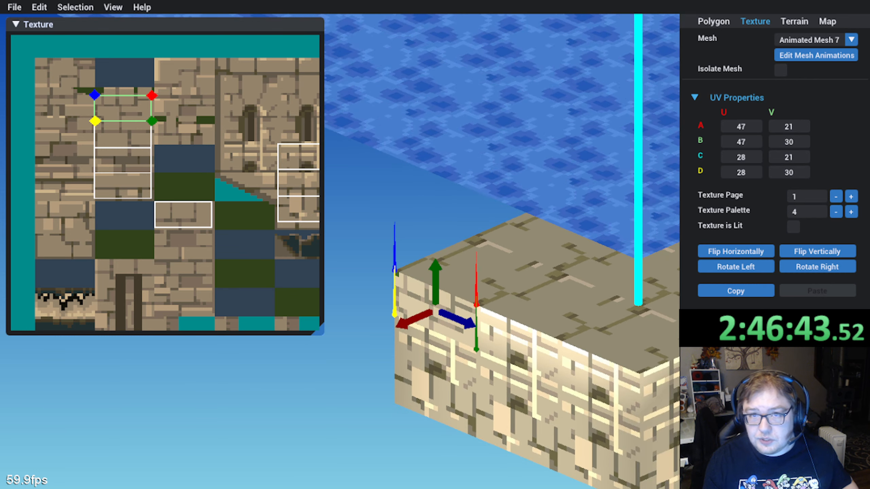
left_click(713, 21)
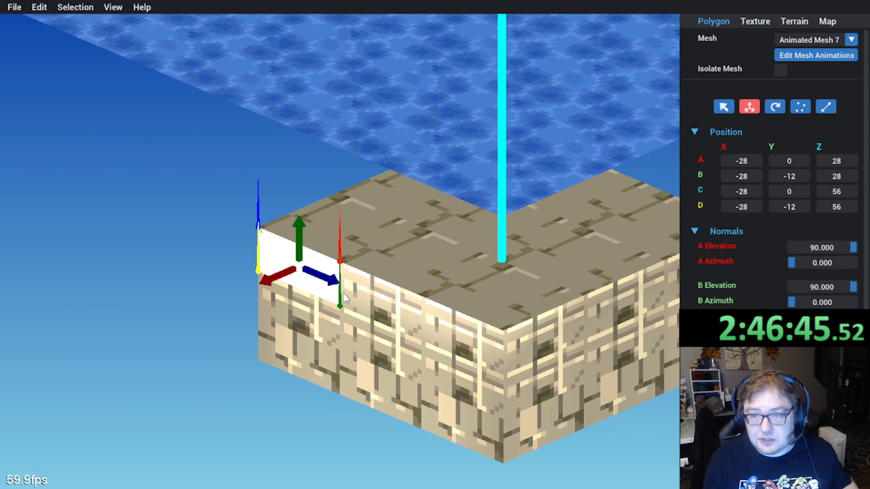
left_click_drag(331, 279, 467, 340)
left_click(297, 278)
left_click(378, 303, "shift")
left_click(450, 328, "shift")
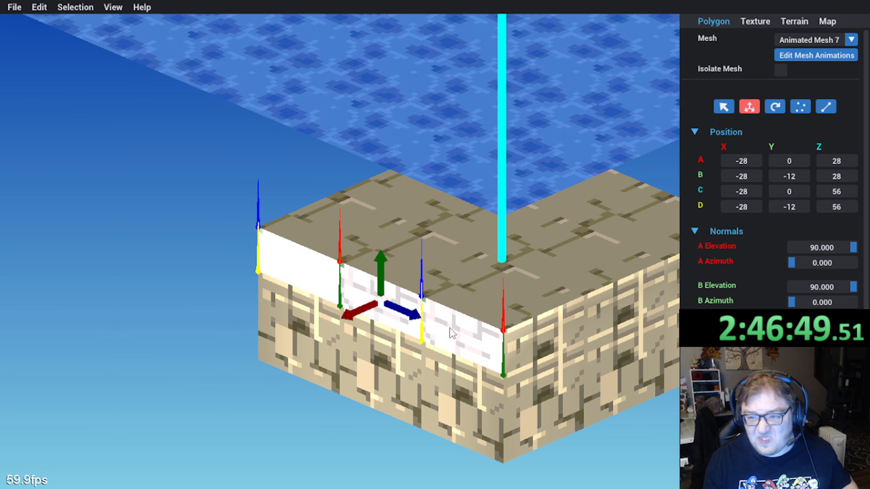
Step: Duplicate the three-piece strip, shift the copy -84 units along Z and rotate it about Y to run along X at Z -56
left_click_drag(410, 316, 654, 417)
middle_click_drag(545, 329, 414, 325)
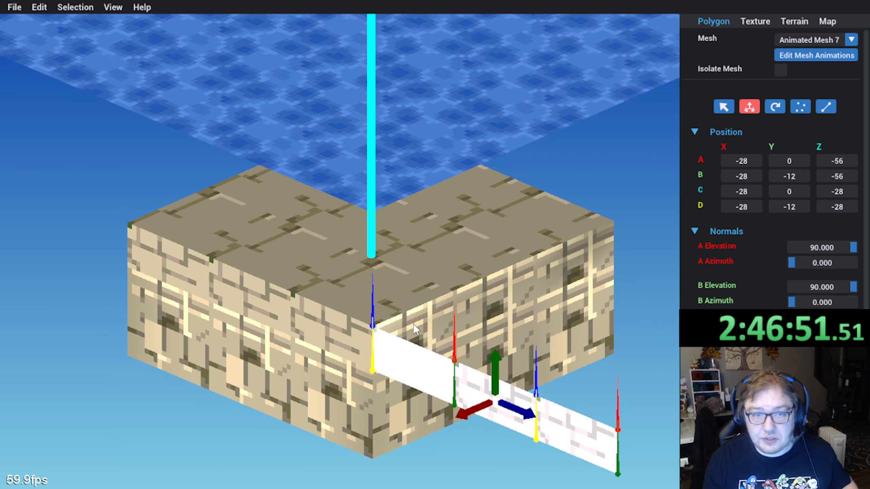
left_click(775, 107)
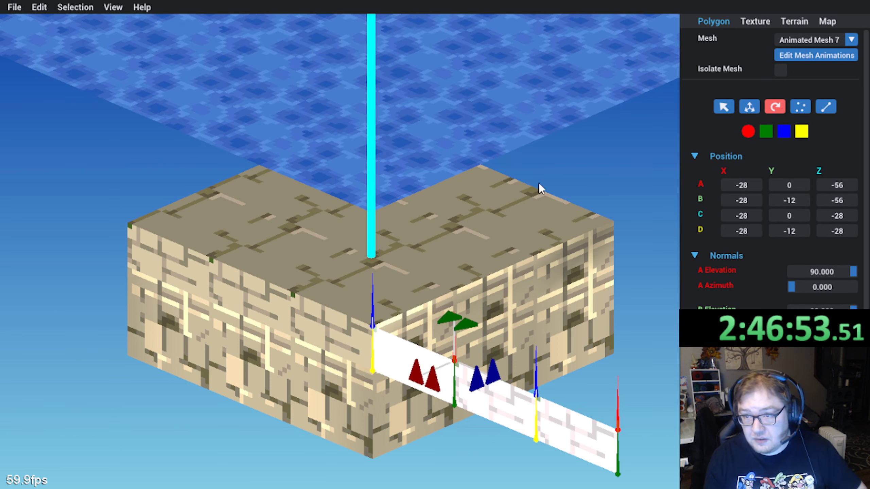
scroll(539, 184, "down", 1)
left_click(450, 309)
left_click(450, 309)
left_click(451, 308)
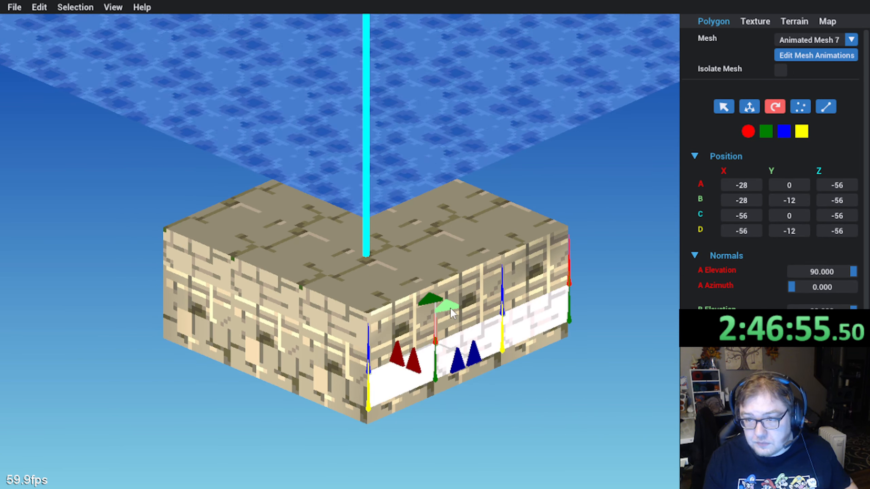
Step: Move the rotated strip 28 units along X and 28 along Z, flush with the block's side at Z -28
left_click(750, 110)
right_click_drag(562, 195, 469, 274)
middle_click_drag(469, 274, 461, 200)
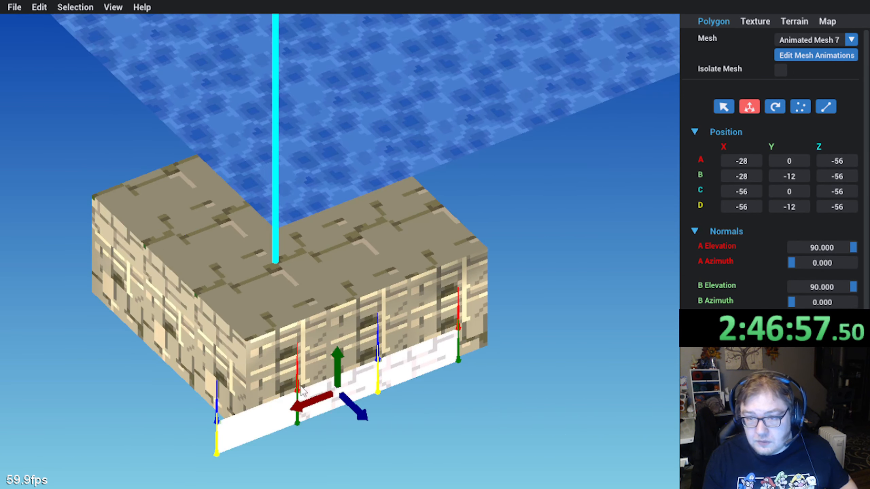
left_click_drag(297, 409, 365, 397)
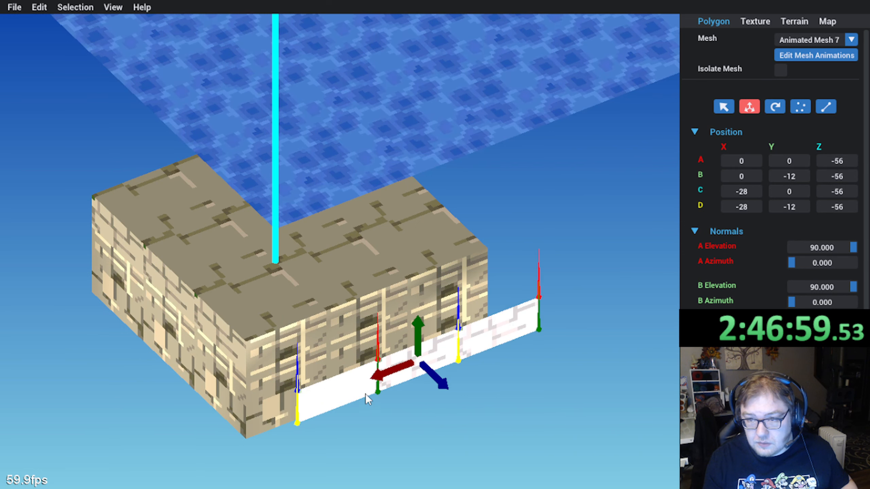
left_click_drag(445, 386, 415, 358)
Step: Add the three pieces of the adjacent strip to the selection, duplicate all six and shift the copy 28 units along X
left_click(128, 238, "shift")
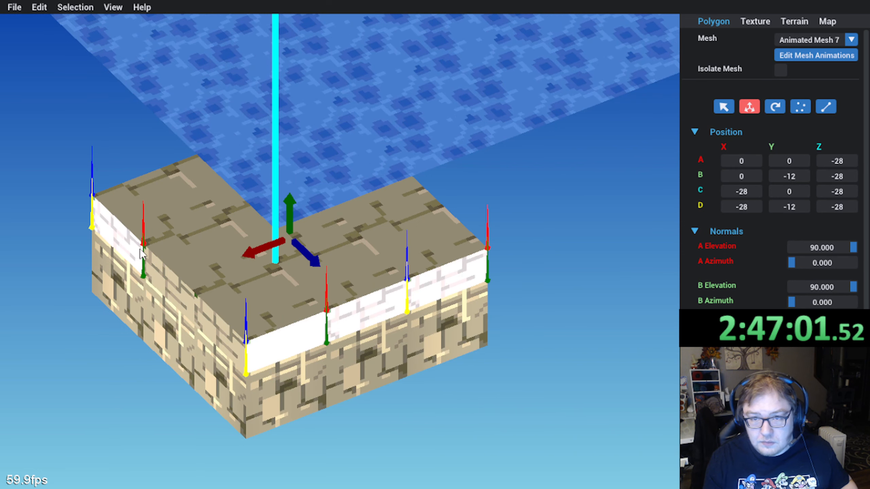
left_click(168, 285, "shift")
left_click(219, 309, "shift")
left_click(775, 106)
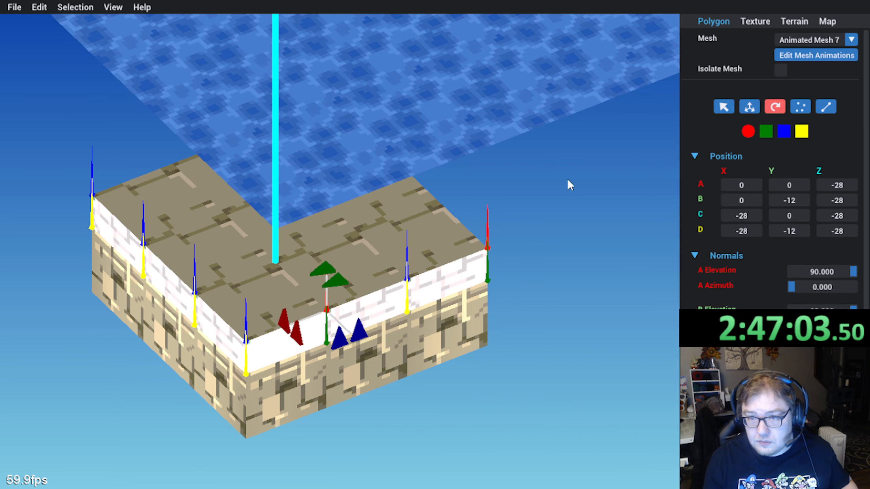
left_click(747, 109)
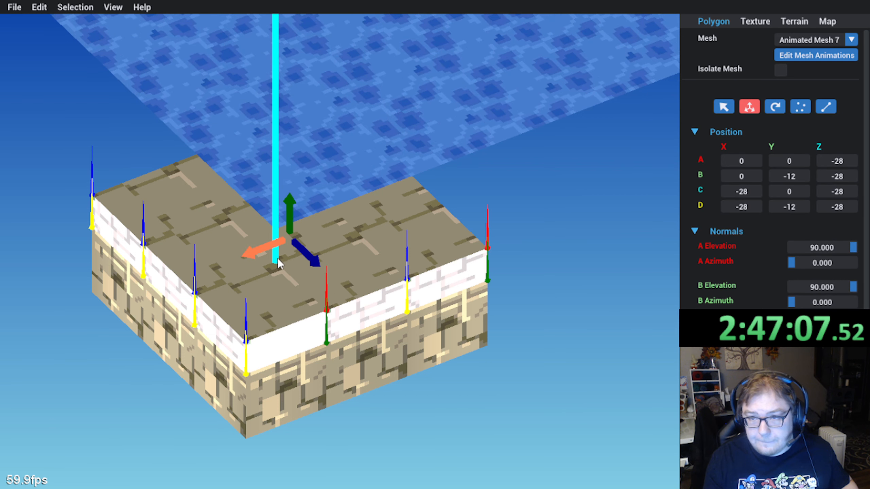
left_click_drag(277, 263, 303, 261)
Step: Rotate the copied strips a half turn about Y and move them 84 units along Z to cover the two remaining sides
left_click(775, 107)
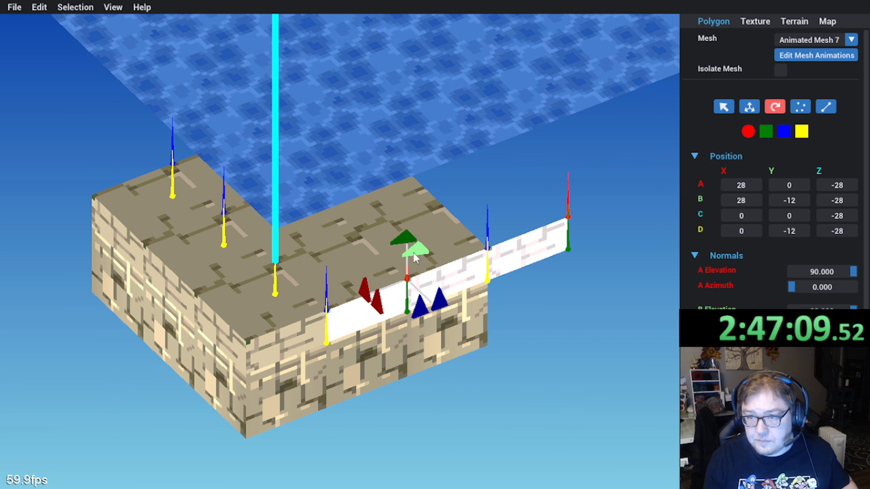
left_click_drag(415, 257, 428, 240)
left_click(749, 106)
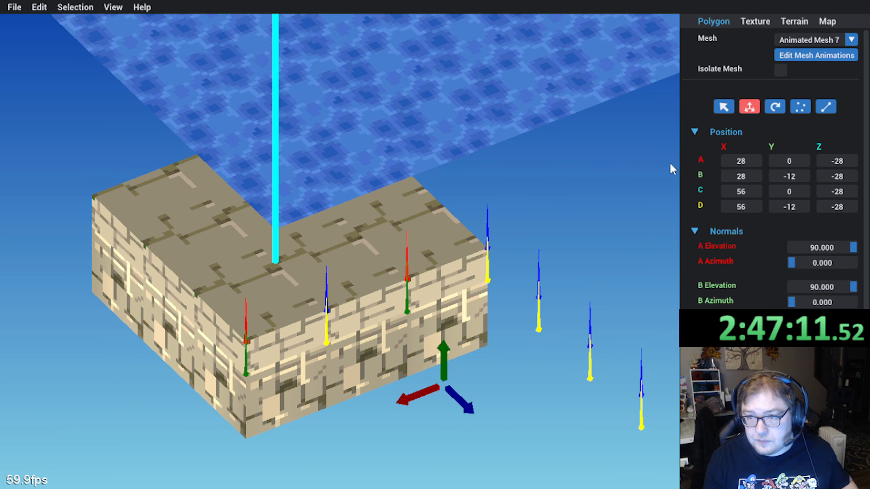
left_click_drag(459, 401, 326, 351)
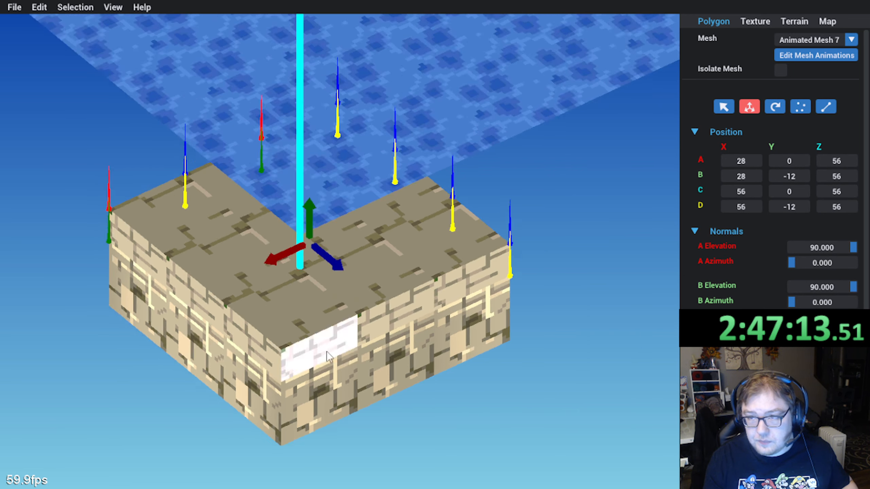
Step: Select the upper brick wall pieces on all sides, recalculate their vertex normals and clear the selection
middle_click_drag(326, 350, 385, 331)
scroll(308, 353, "down", 2)
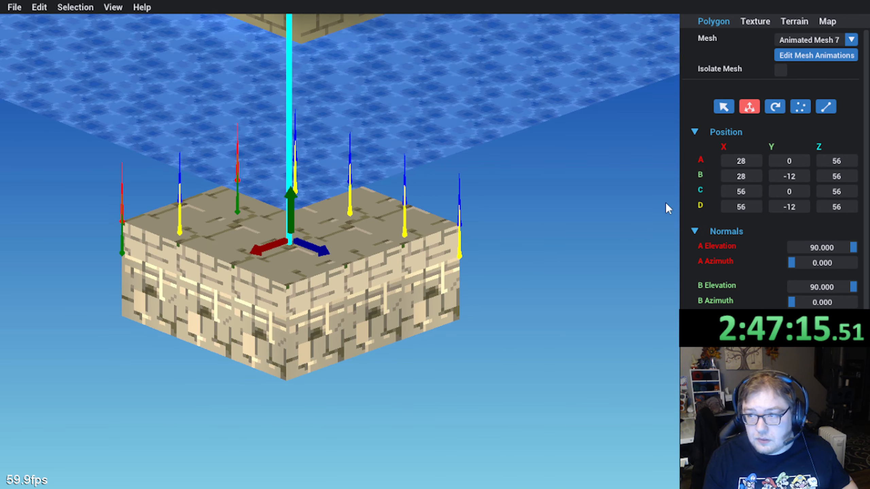
key("f")
key("n")
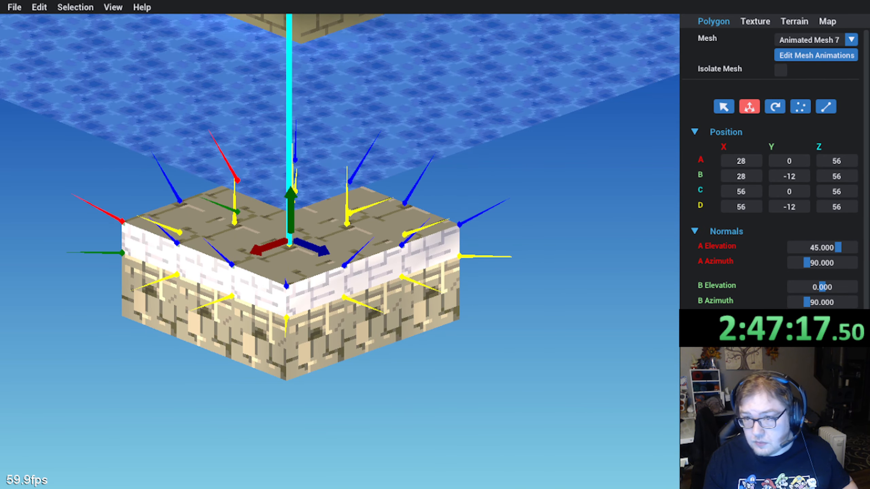
left_click(516, 354)
Step: Play the mesh animations to assemble the map, close the animation window, save the map and inspect the platforms from another angle
middle_click_drag(516, 354, 481, 334)
scroll(576, 156, "down", 2)
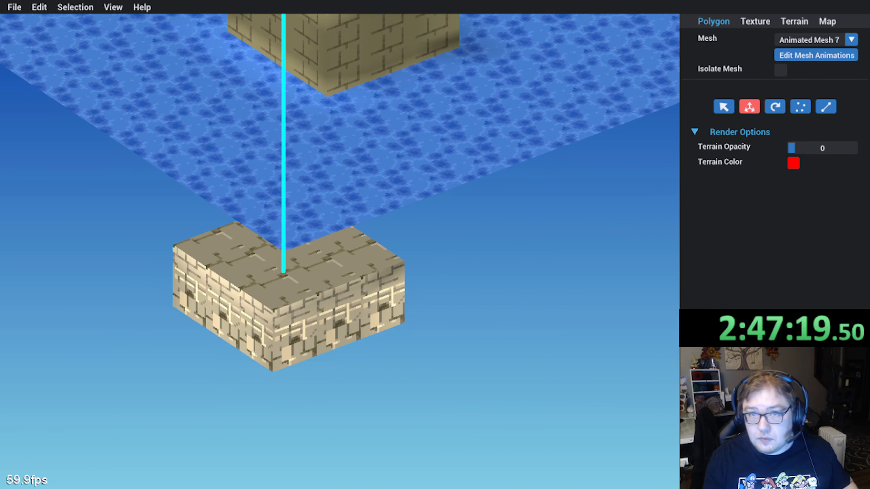
left_click(784, 55)
left_click(376, 410)
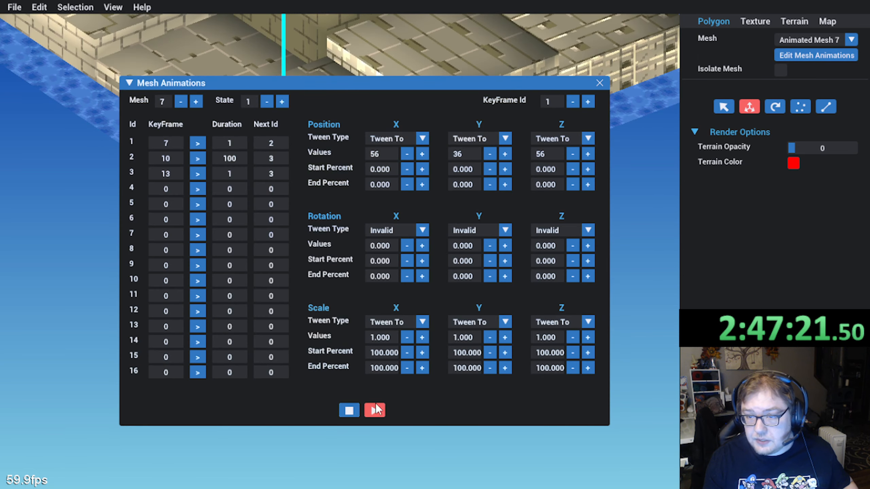
left_click(599, 83)
left_click(14, 7)
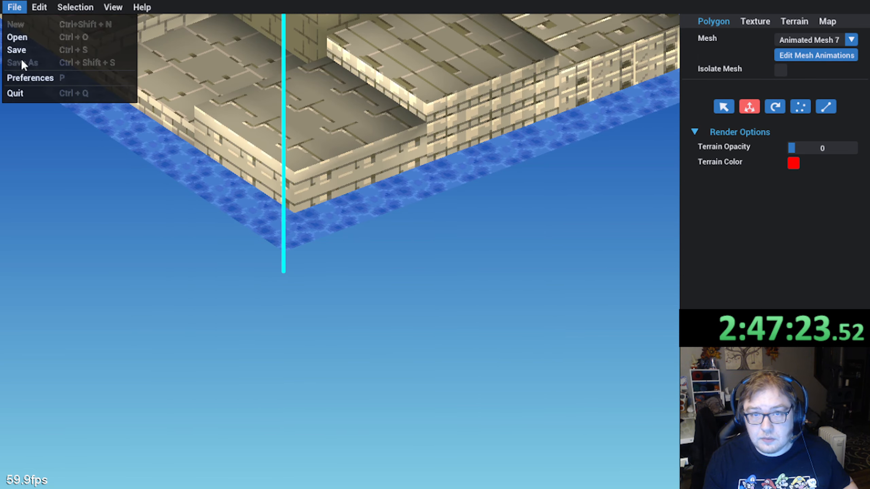
left_click(18, 51)
middle_click_drag(353, 116, 306, 271)
middle_click_drag(248, 285, 505, 245)
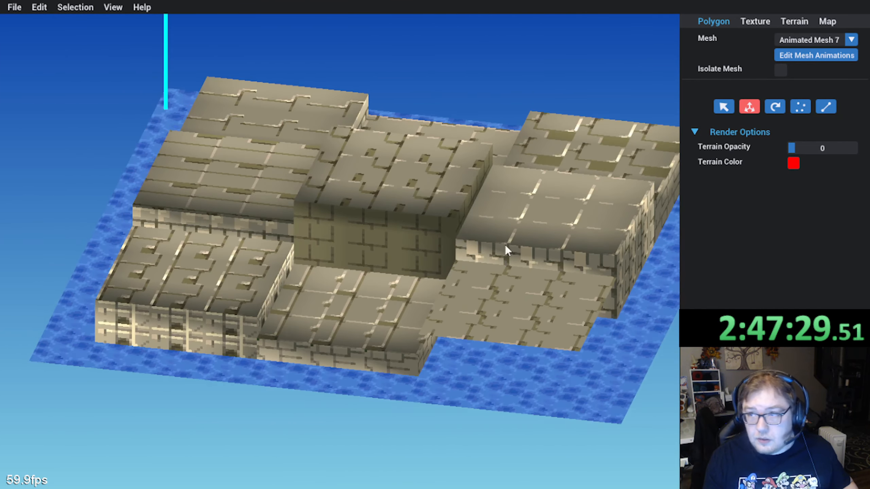
Step: Make Animated Mesh 8 the active mesh and return the meshes to their unanimated positions using the mesh animations
left_click(846, 40)
scroll(807, 135, "down", 1)
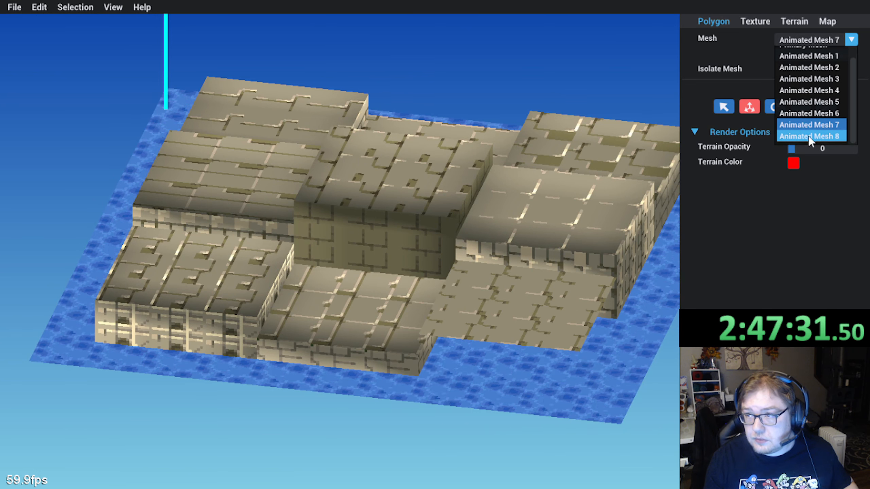
left_click(809, 136)
middle_click_drag(617, 222, 763, 202)
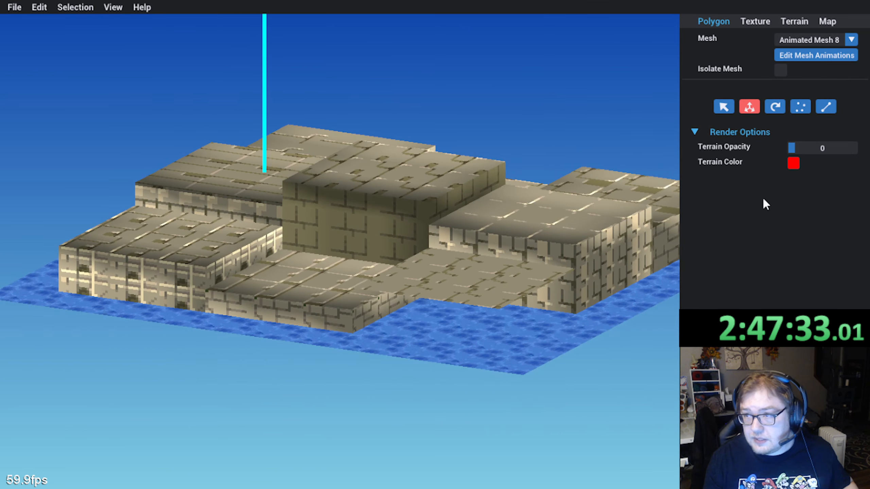
left_click(822, 55)
left_click(356, 411)
left_click(598, 83)
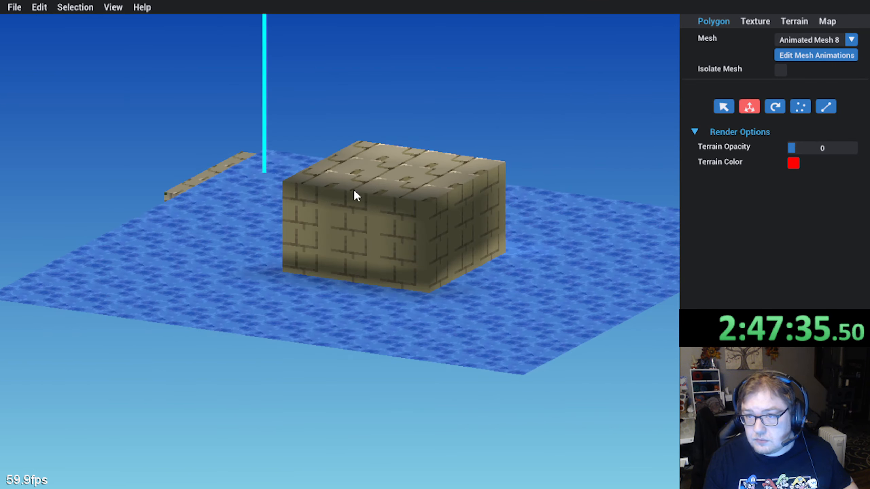
Step: Duplicate the end tile of the L-shaped stone top at Z 28 to 56 and shift the copy 28 units along negative X
middle_click_drag(354, 190, 535, 212)
middle_click_drag(154, 303, 276, 245)
left_click(278, 296)
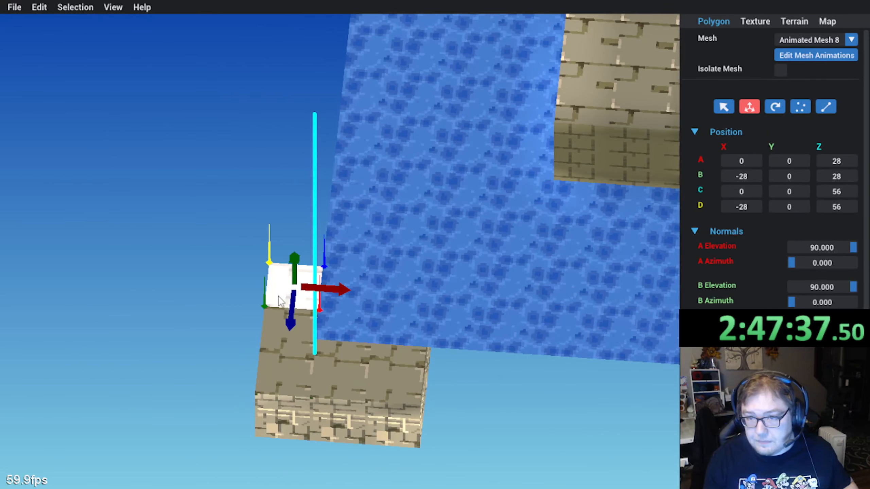
middle_click_drag(280, 300, 311, 350)
left_click_drag(310, 349, 263, 351)
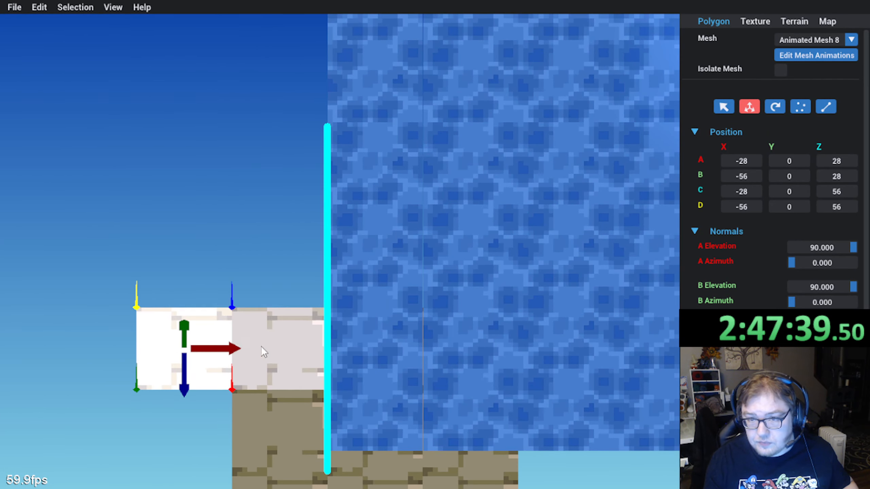
Step: Narrow the copied tile to 12 units along X and rotate it a quarter turn about Z into a vertical side wall
middle_click_drag(261, 346, 345, 288)
left_click(826, 106)
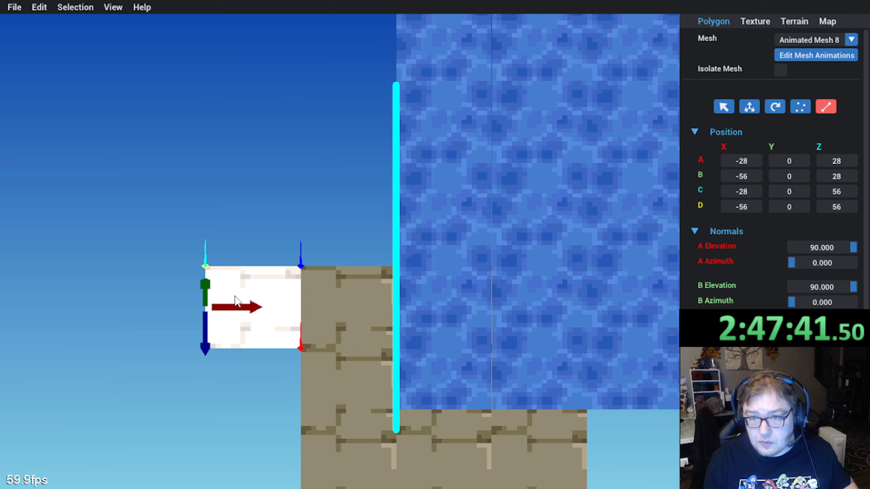
left_click_drag(252, 305, 287, 319)
middle_click_drag(254, 326, 271, 335)
left_click(775, 107)
middle_click_drag(332, 367, 313, 324)
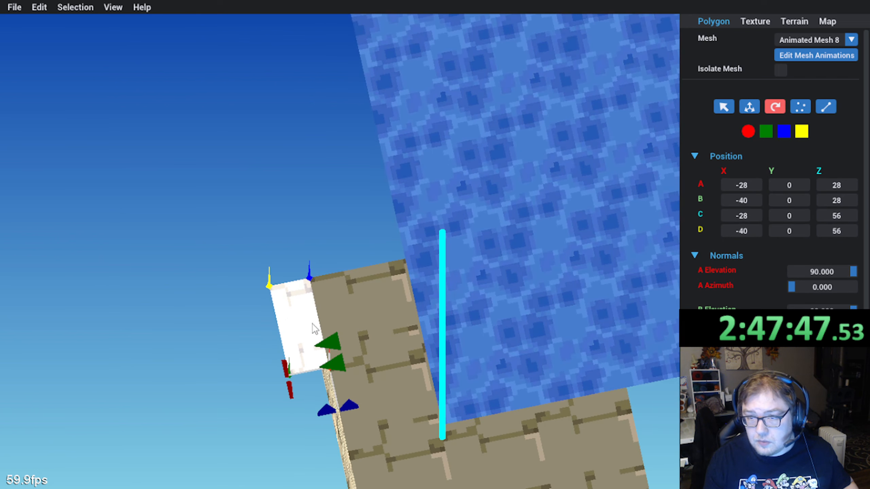
left_click(329, 409)
middle_click_drag(329, 409, 328, 296)
left_click(327, 296)
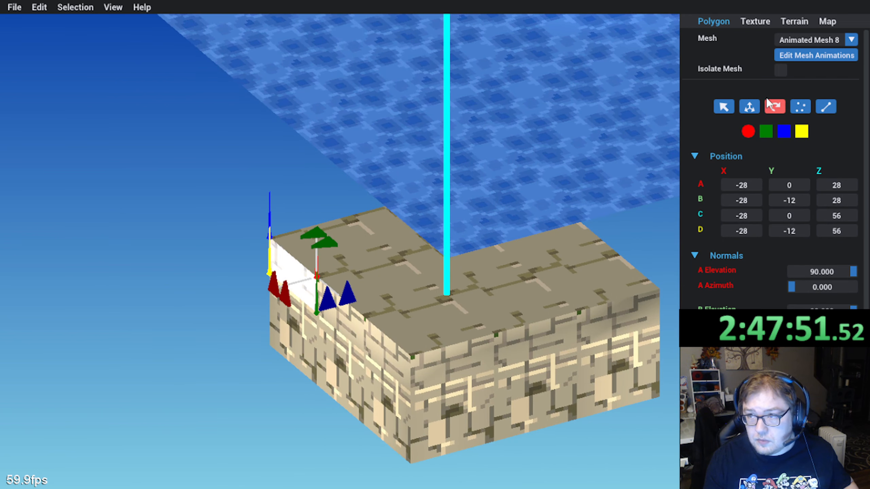
Step: Set the wall piece's texture page to 1, move its texture area to U 86–105, V 19–38, and rotate the texture right
left_click(754, 22)
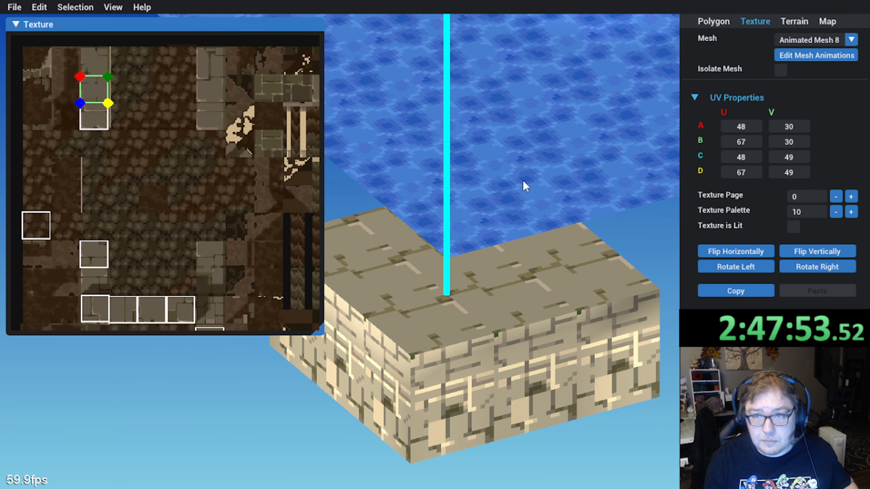
left_click(848, 196)
scroll(140, 201, "up", 2)
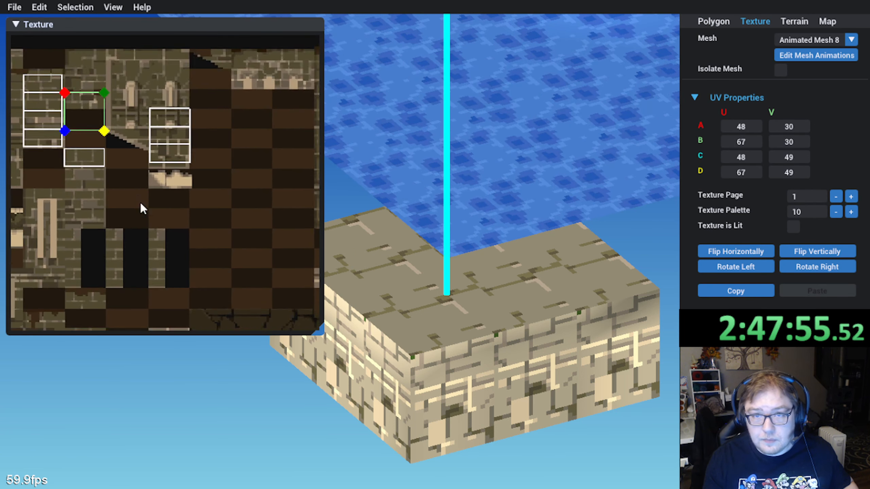
scroll(140, 202, "up", 2)
scroll(159, 155, "up", 2)
left_click_drag(89, 132, 257, 92)
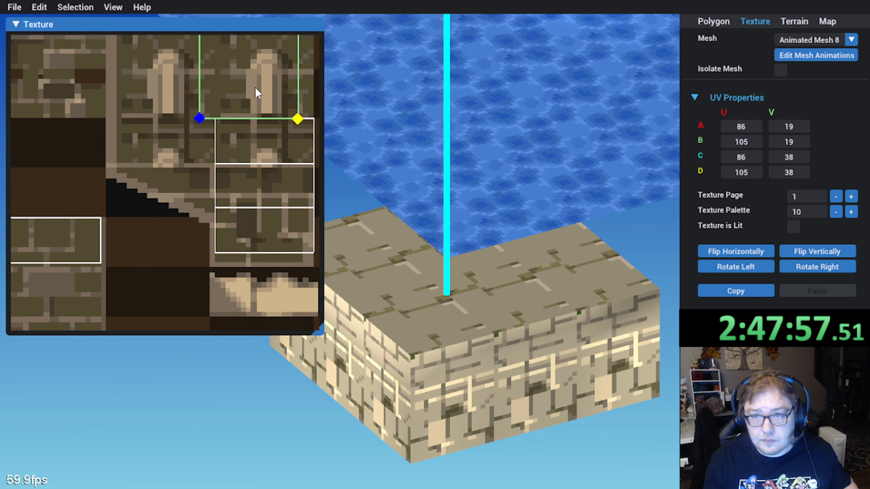
left_click(817, 267)
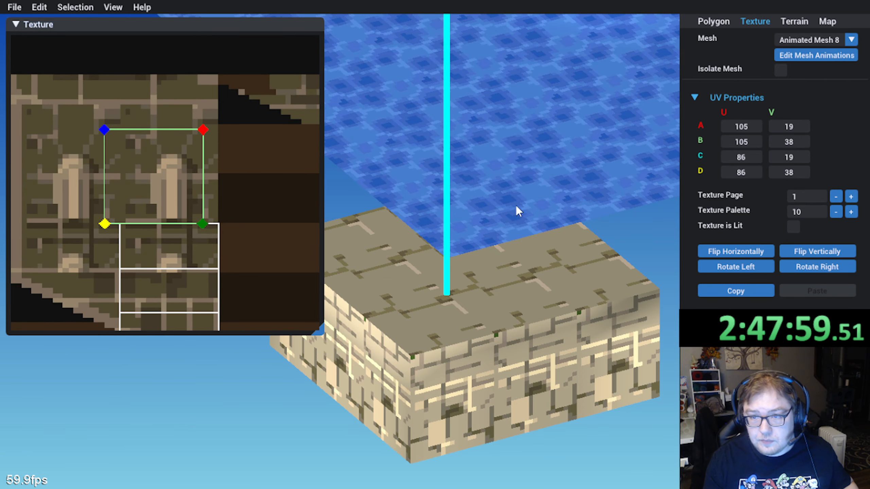
Step: Shift the wall piece's texture area to U 89–108 and shorten it to V 31–38
middle_click_drag(515, 206, 613, 230)
left_click_drag(124, 179, 145, 178)
left_click_drag(120, 129, 117, 195)
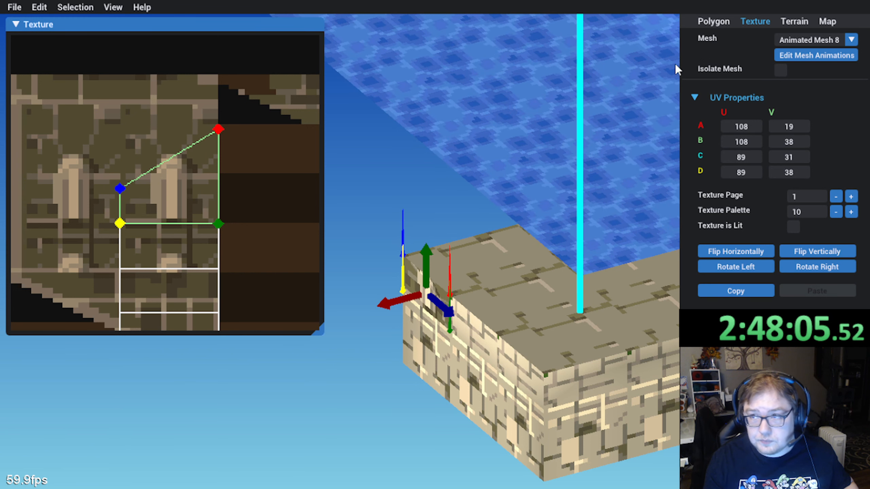
left_click(716, 21)
scroll(725, 151, "down", 3)
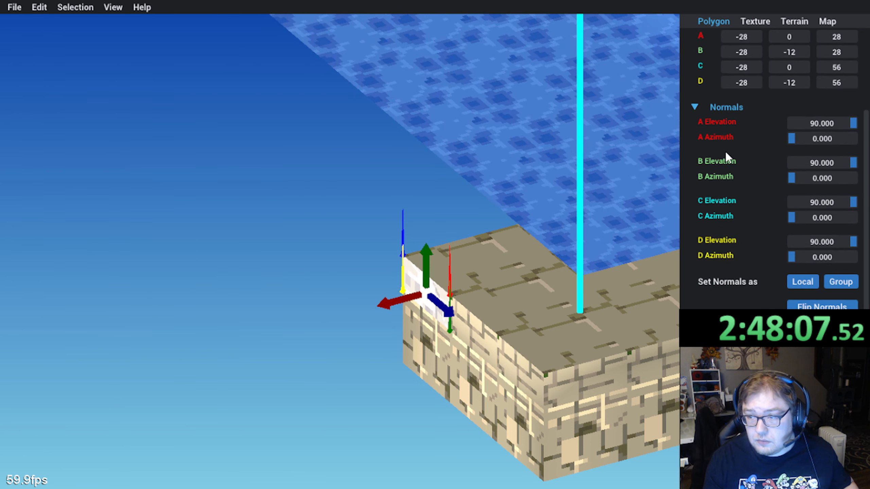
scroll(725, 151, "up", 3)
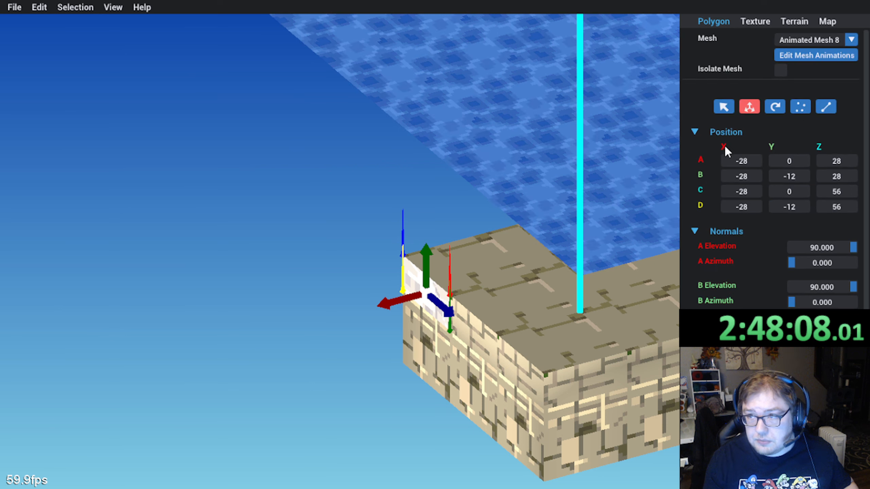
left_click(753, 22)
scroll(211, 103, "up", 2)
left_click_drag(258, 91, 257, 193)
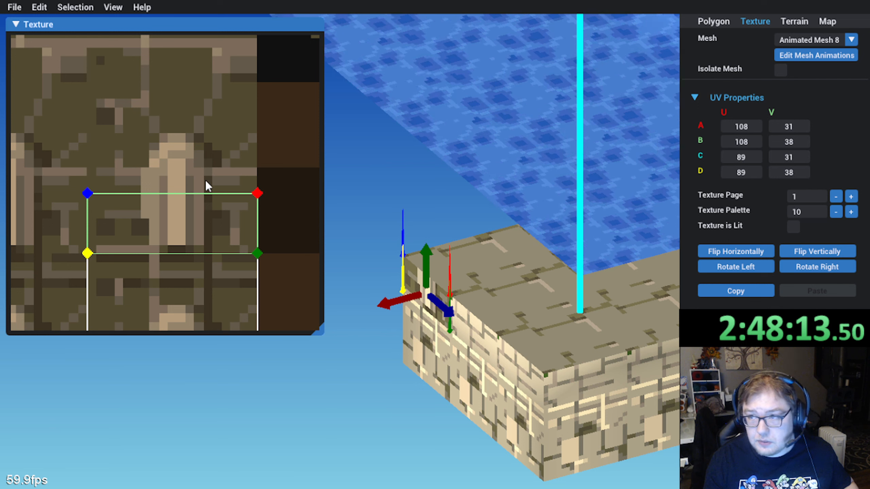
Step: Raise both upper corners of the texture area to V 29 and collapse the texture view
left_click_drag(87, 193, 87, 160)
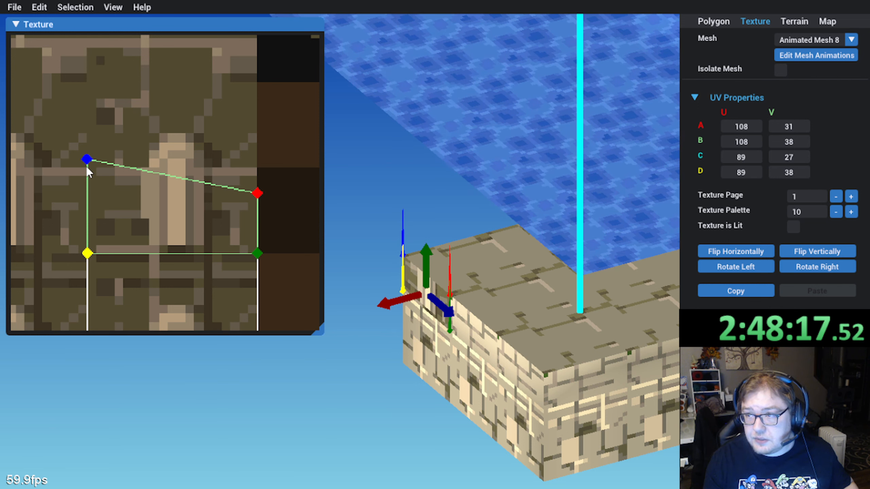
left_click_drag(258, 193, 259, 176)
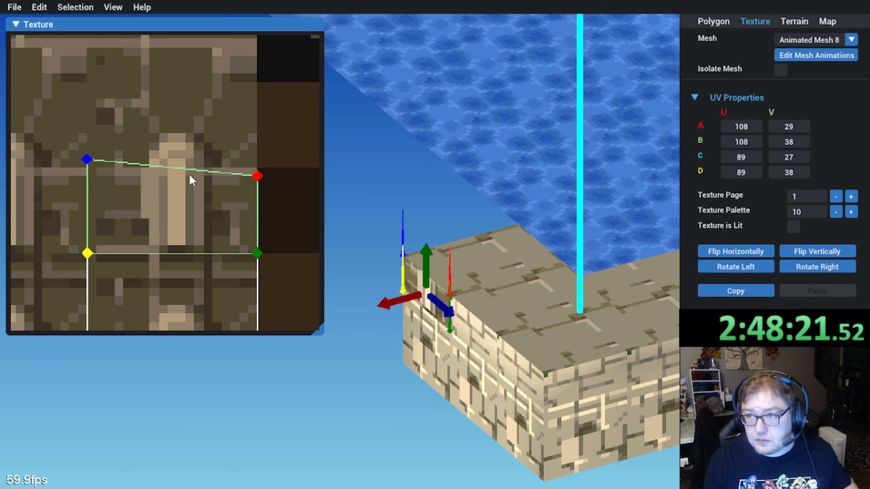
left_click_drag(87, 159, 86, 176)
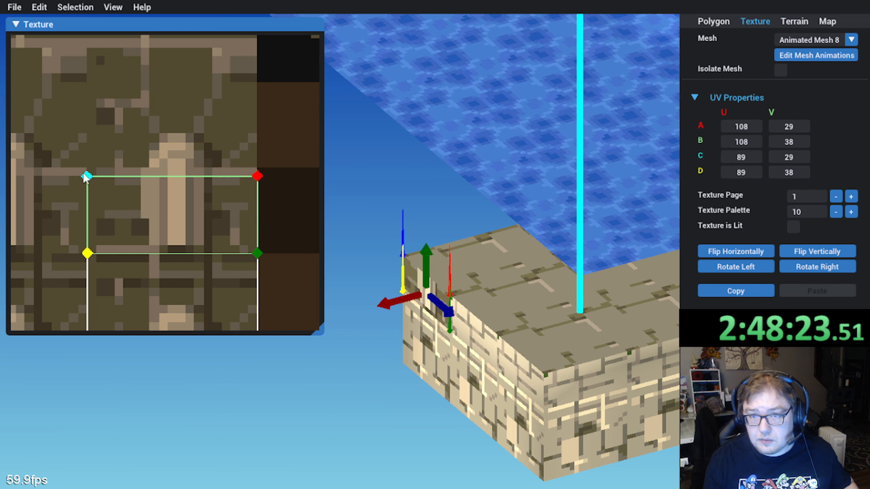
left_click(14, 25)
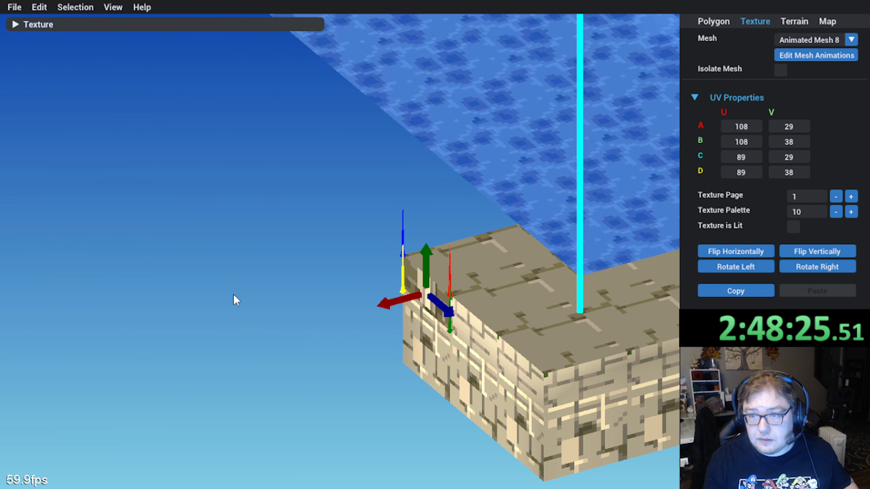
Step: Set the wall piece's texture palette to 4
left_click(233, 295)
middle_click_drag(339, 291, 222, 286)
left_click(298, 286)
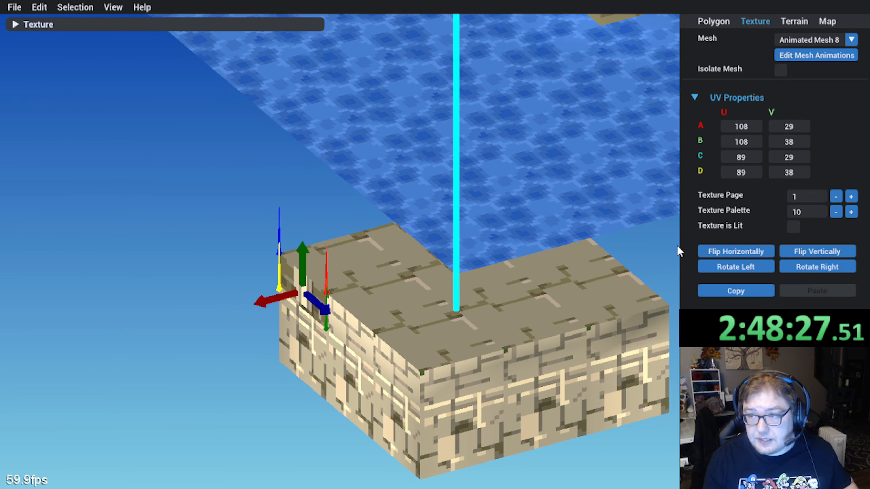
left_click(836, 212)
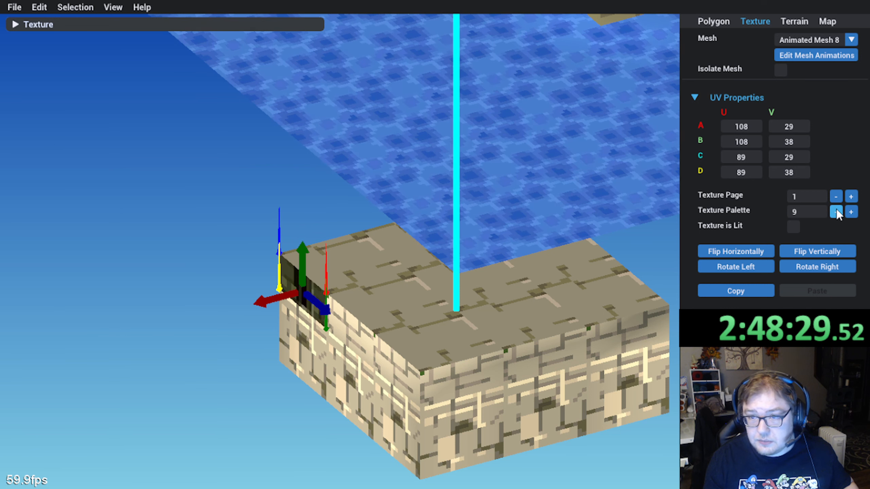
left_click(836, 212)
left_click(835, 212)
left_click(836, 212)
left_click(836, 212)
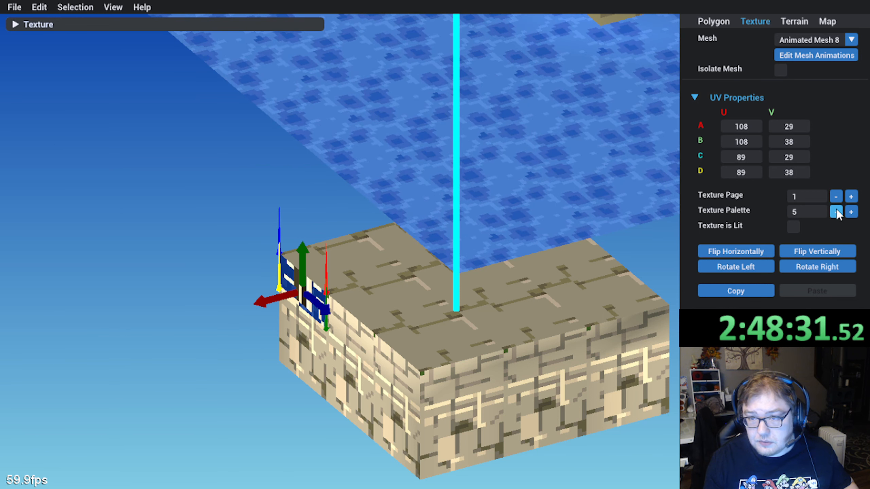
left_click(836, 212)
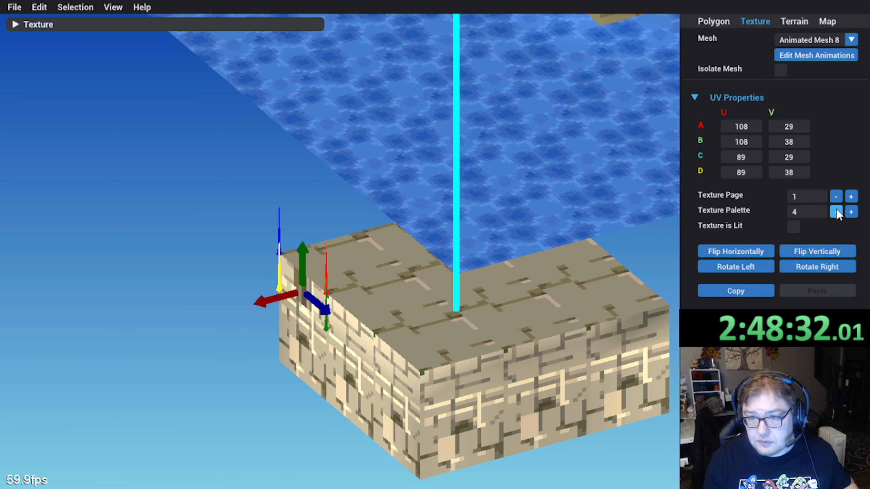
Step: Duplicate the wall piece twice along Z to complete the row, and add a copy of the row 12 units lower
left_click(349, 327)
left_click(384, 353)
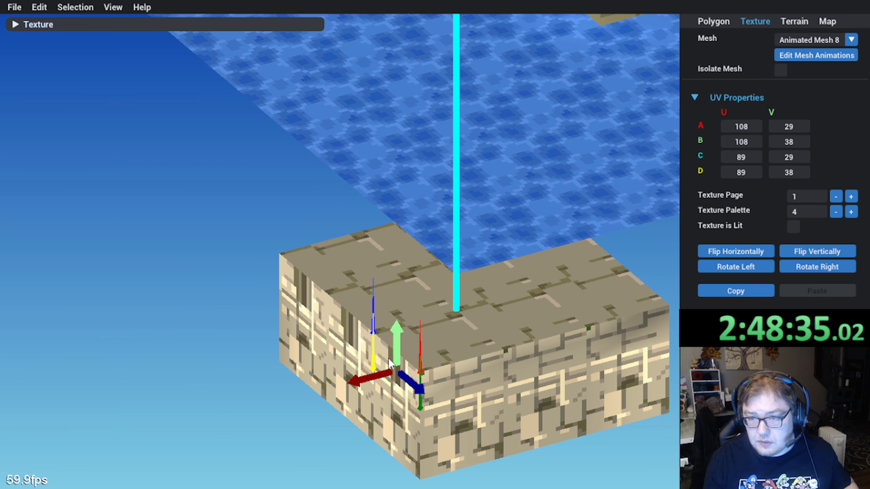
left_click(315, 310, "shift")
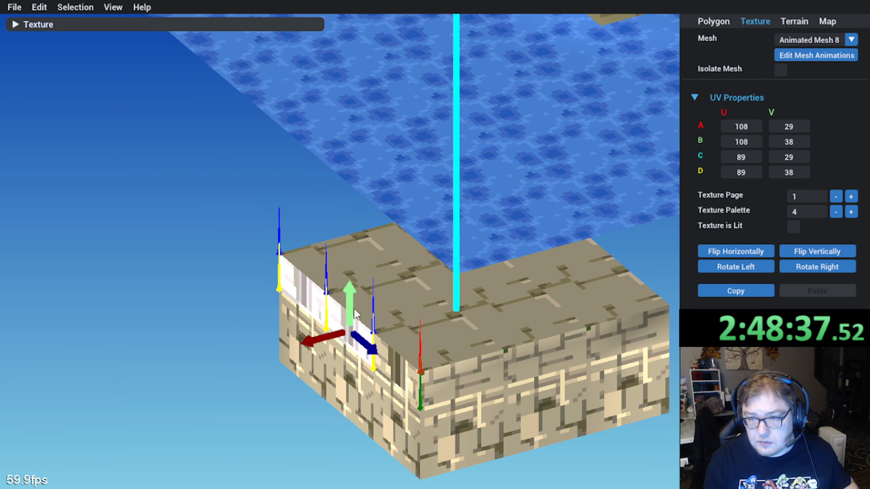
left_click_drag(354, 309, 354, 329)
left_click(306, 301, "shift")
left_click(363, 336, "shift")
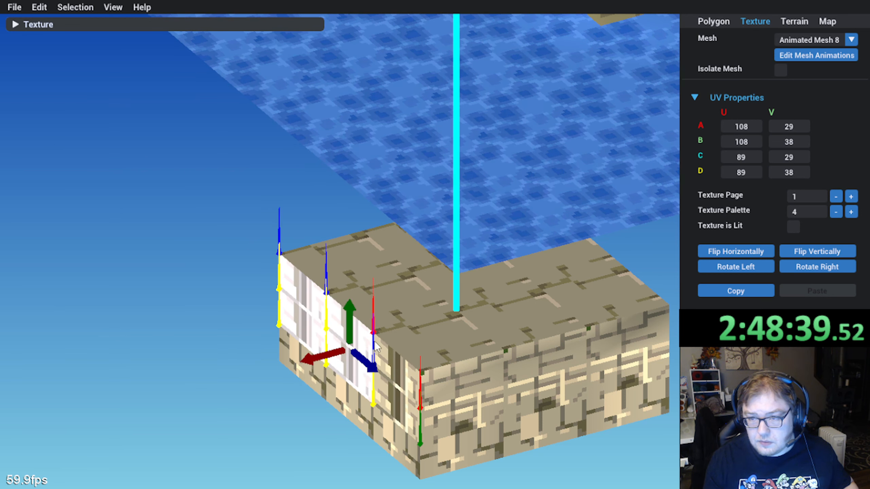
Step: Duplicate all six wall pieces and shift the copy 84 units along negative Z
left_click_drag(370, 366, 462, 426)
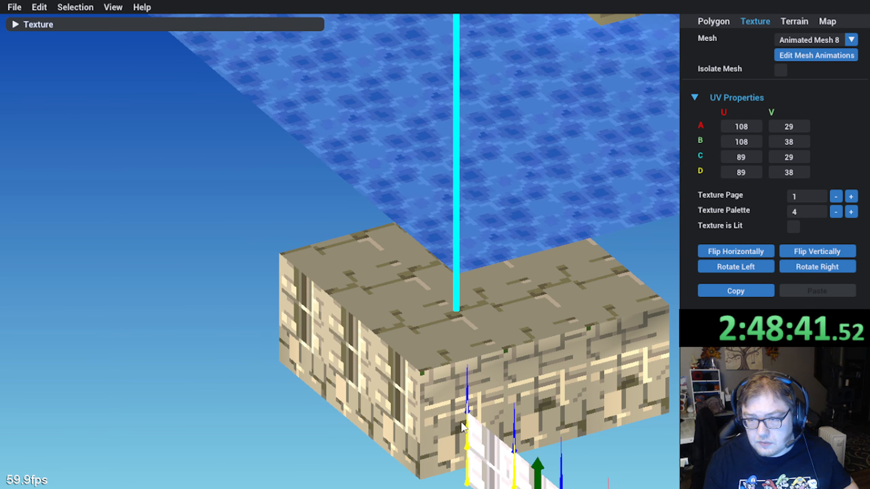
left_click(449, 416, "shift")
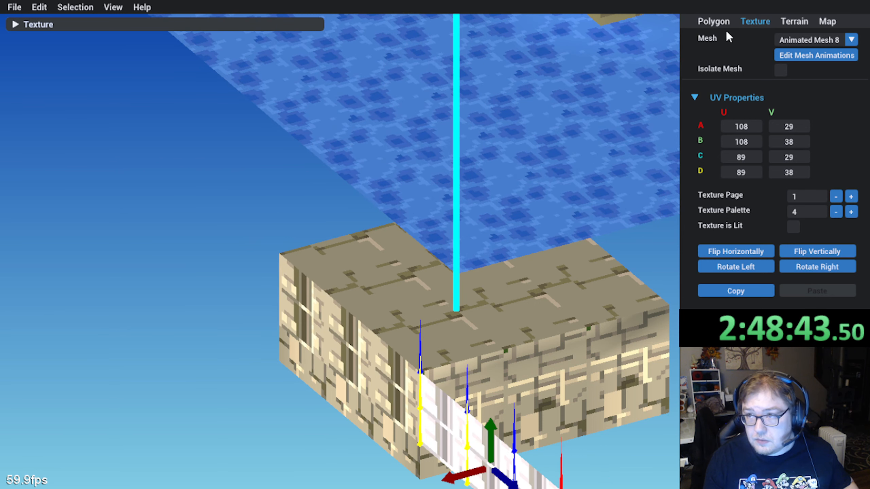
left_click(713, 22)
left_click(775, 106)
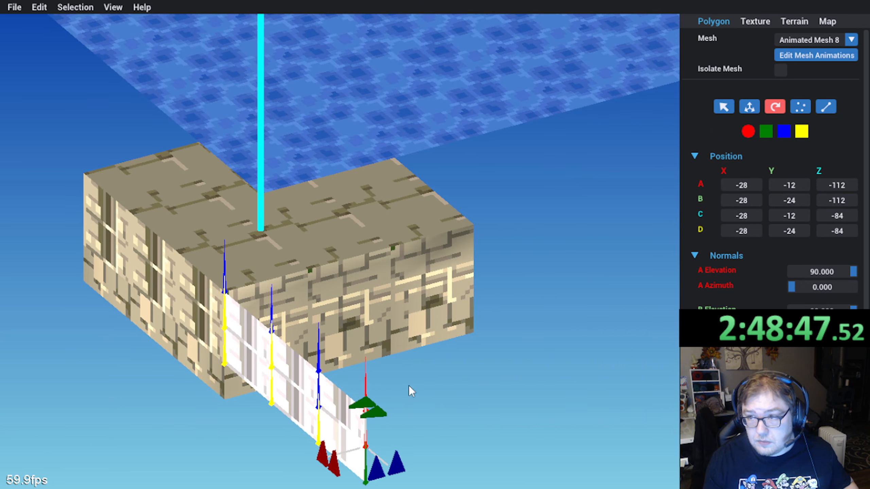
left_click(749, 106)
Step: Move the copied wall 84 units back along Z and 84 along positive X, and rotate it a quarter turn about Y onto the adjacent side
scroll(329, 349, "down", 3)
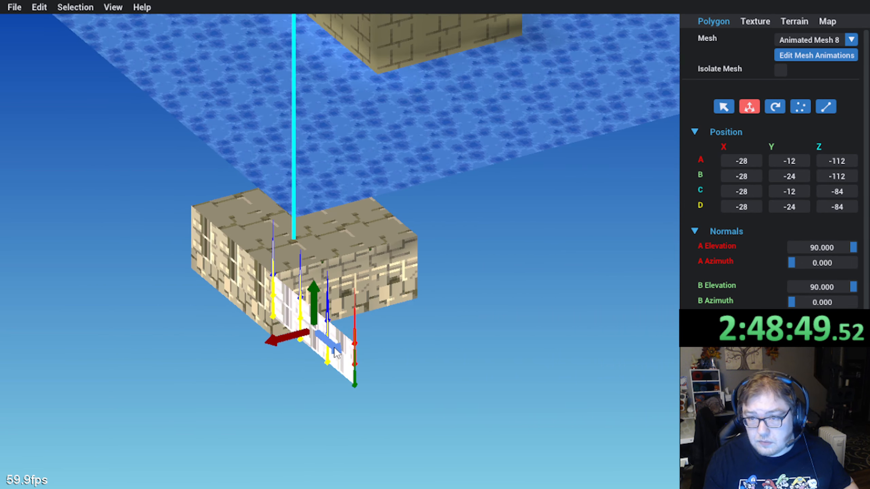
left_click_drag(338, 353, 291, 307)
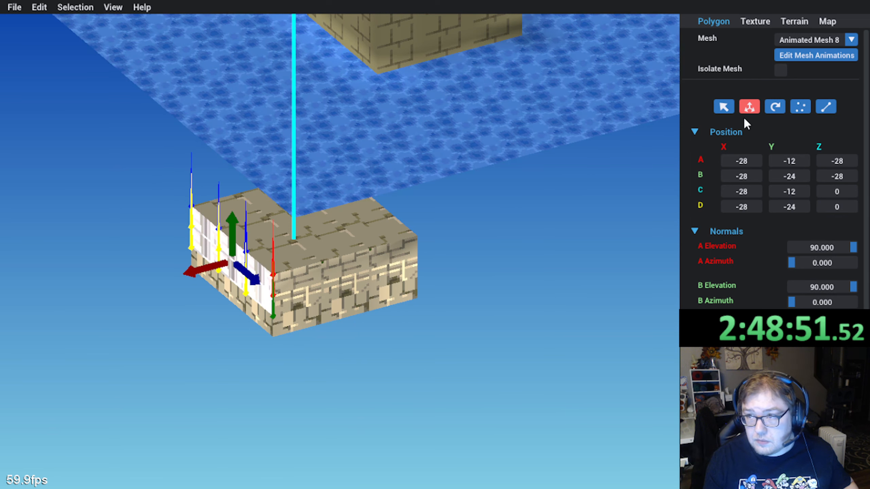
left_click_drag(192, 273, 342, 244)
left_click(775, 106)
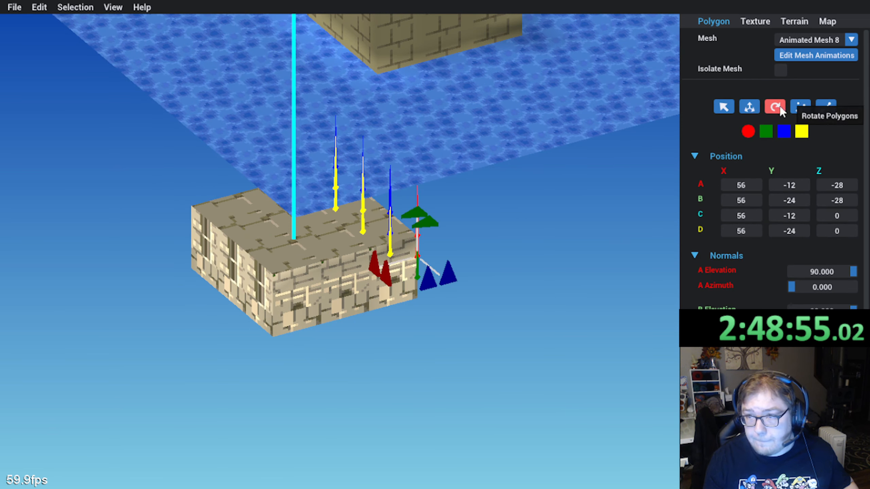
left_click(429, 221)
left_click(429, 222)
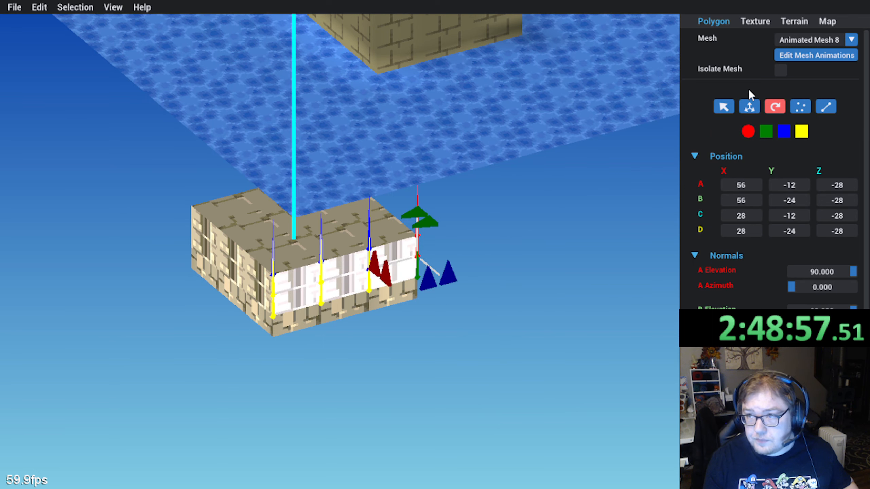
middle_click_drag(424, 250, 445, 228)
left_click(743, 111)
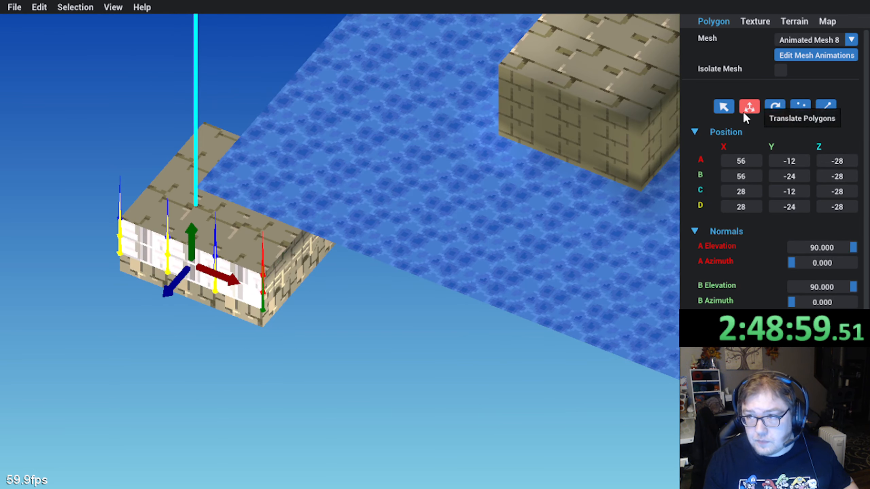
Step: Move the copied wall 84 units along positive Z and rotate it a quarter turn about Y onto the X 56 side
middle_click_drag(222, 279, 236, 330)
left_click_drag(169, 310, 224, 308)
left_click(774, 106)
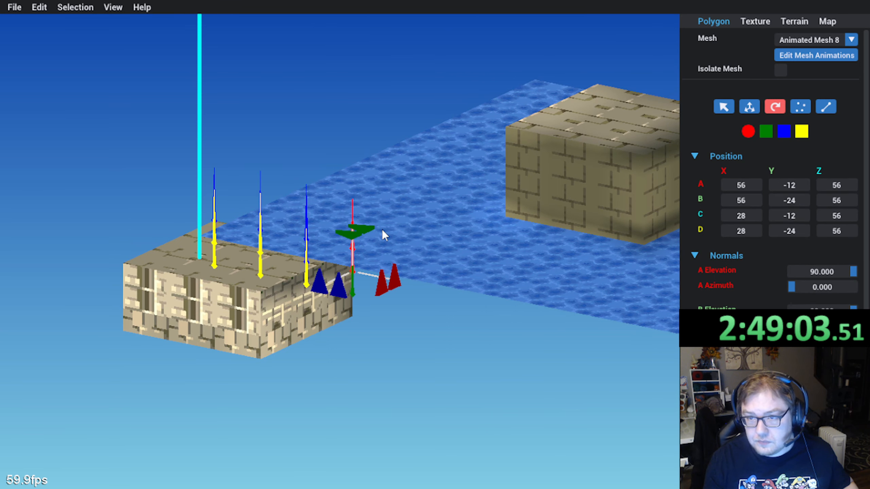
left_click(355, 235)
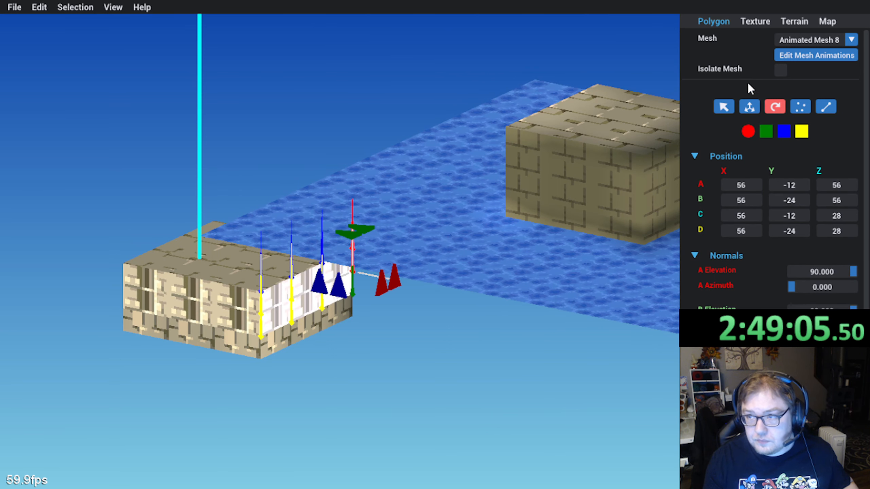
Step: Move the copied wall 84 units along negative X, rotate it a quarter turn about Y onto the remaining side, and deselect it
left_click(750, 107)
middle_click_drag(489, 223, 280, 239)
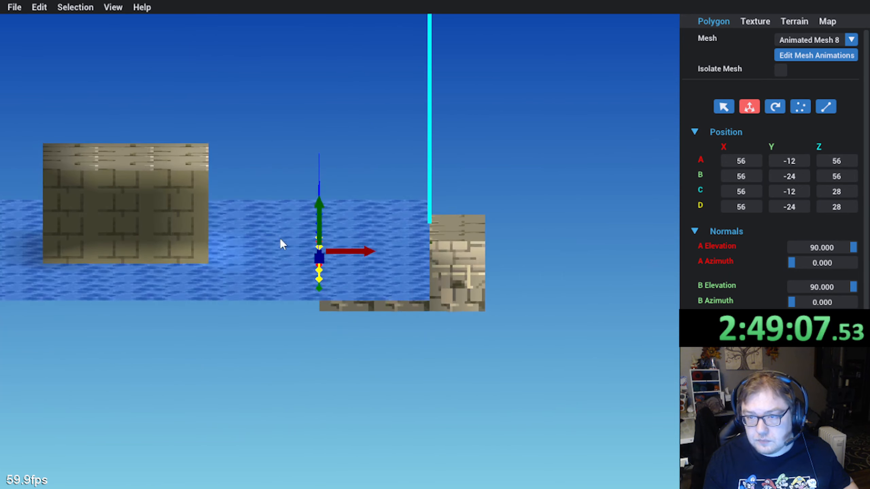
left_click_drag(373, 254, 464, 254)
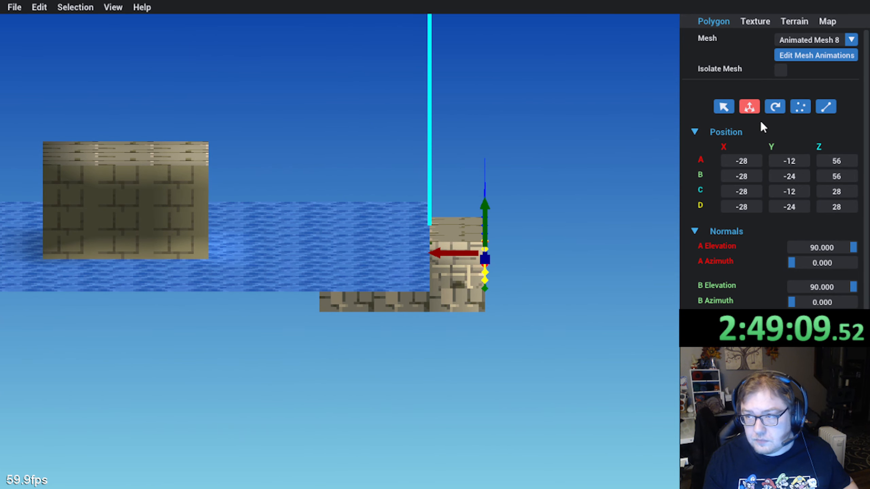
left_click(775, 110)
middle_click_drag(445, 178, 500, 219)
left_click(478, 197)
left_click(477, 195)
left_click(604, 210)
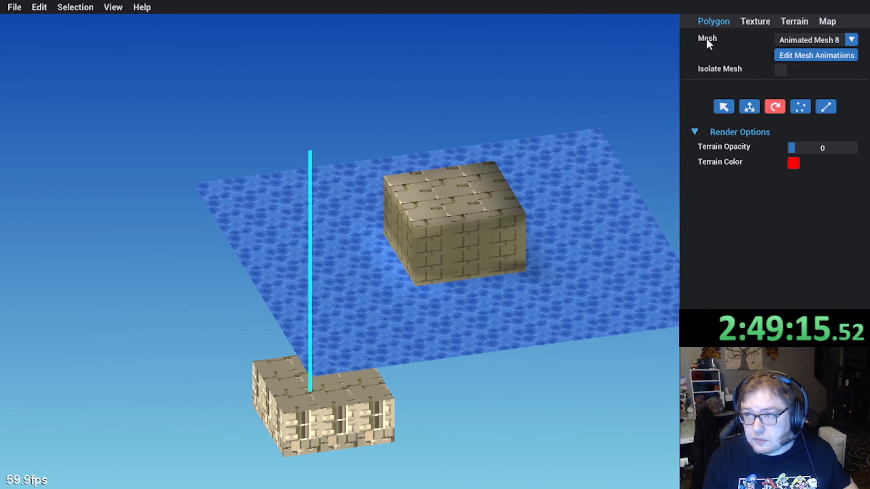
Step: Switch the edited mesh to Primary Mesh and play the mesh animation for mesh 7, state 1
left_click(851, 40)
left_click(811, 55)
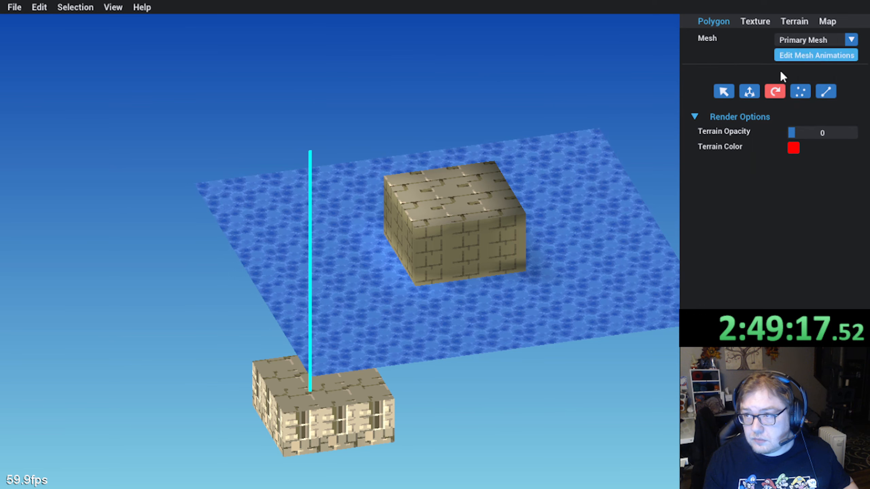
middle_click_drag(535, 84, 349, 169)
left_click(795, 56)
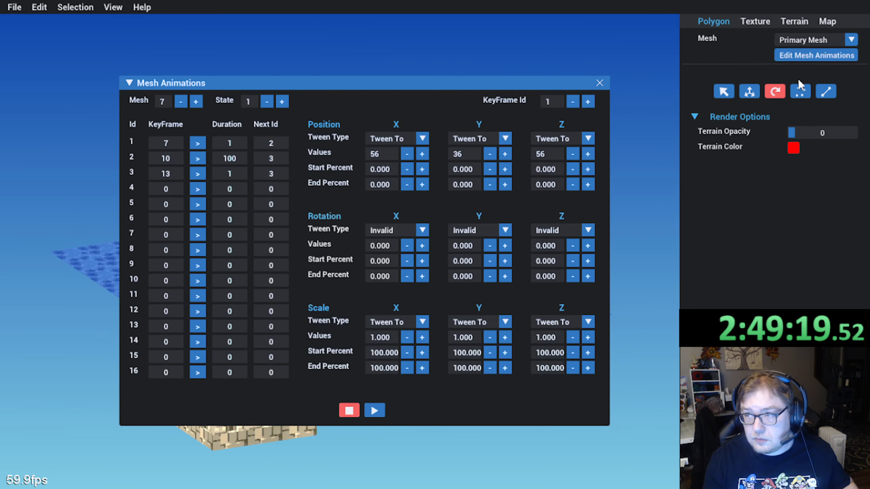
left_click(377, 410)
left_click(600, 83)
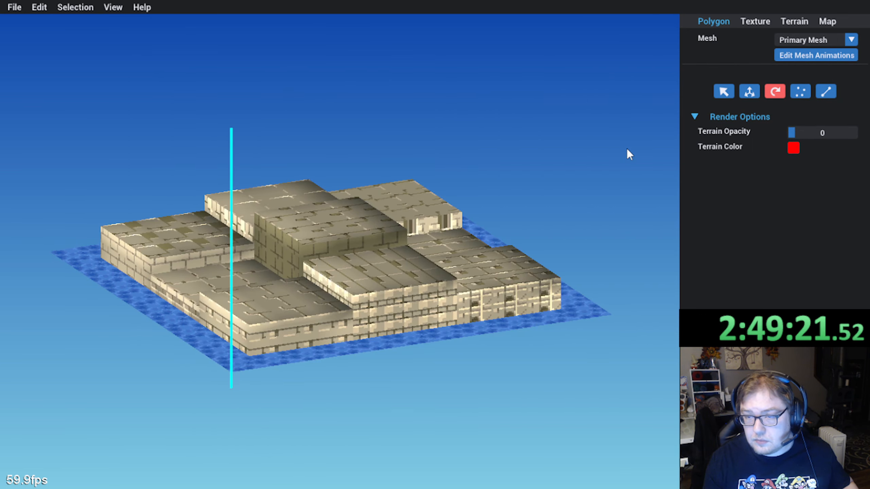
Step: Save the map with the completed side walls
middle_click_drag(628, 150, 381, 221)
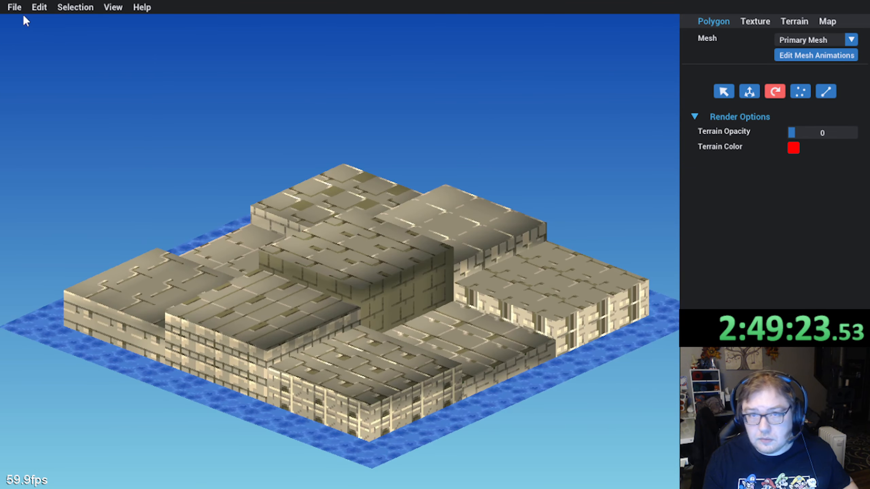
left_click(16, 7)
left_click(21, 49)
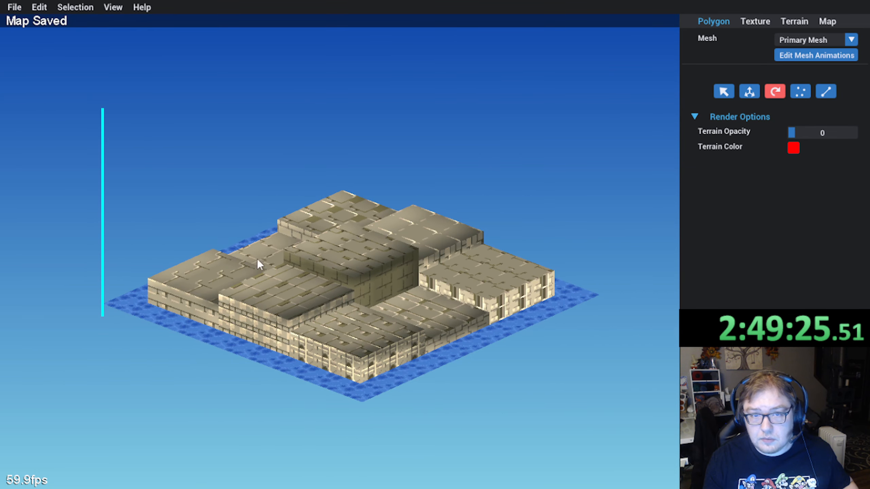
Step: Examine the assembled stone platforms and their textured side walls from several sides, up close and at a distance
middle_click_drag(257, 258, 255, 275)
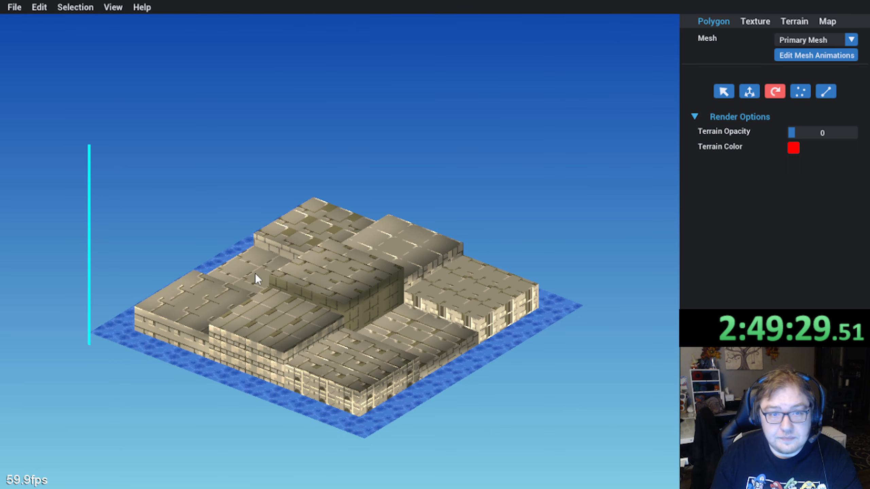
middle_click_drag(270, 113, 306, 243)
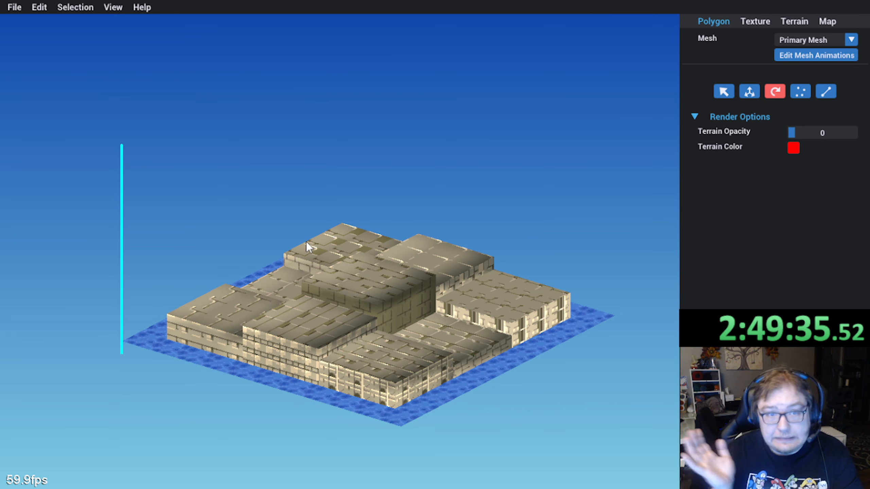
mouse_move(306, 241)
middle_mouse_down()
mouse_move(246, 256)
mouse_move(146, 250)
mouse_move(253, 272)
mouse_move(221, 313)
middle_mouse_up()
middle_click_drag(169, 354, 321, 363)
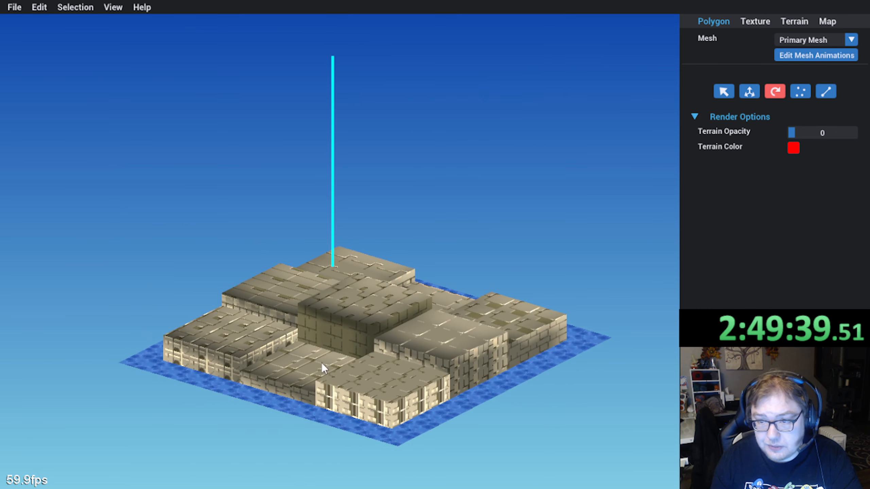
left_click(462, 385)
middle_click_drag(462, 383, 347, 301)
scroll(347, 302, "up", 4)
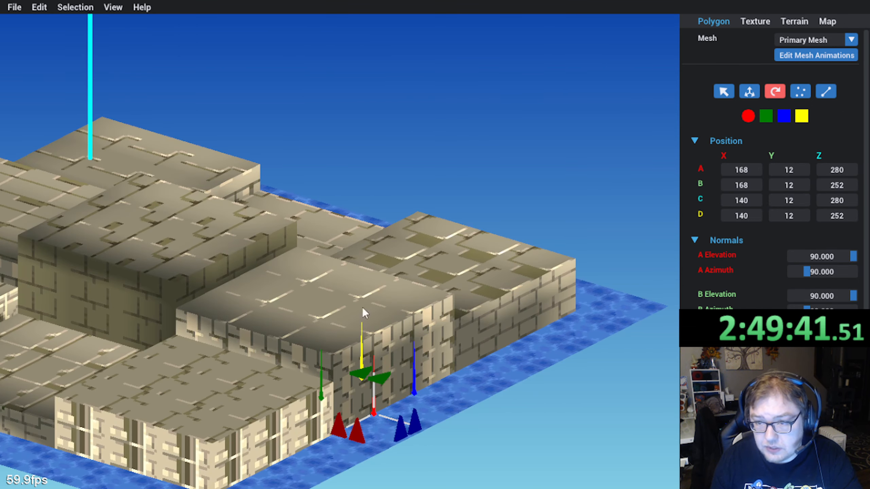
left_click(593, 398)
scroll(482, 347, "down", 1)
middle_click_drag(482, 347, 359, 343)
scroll(359, 343, "up", 2)
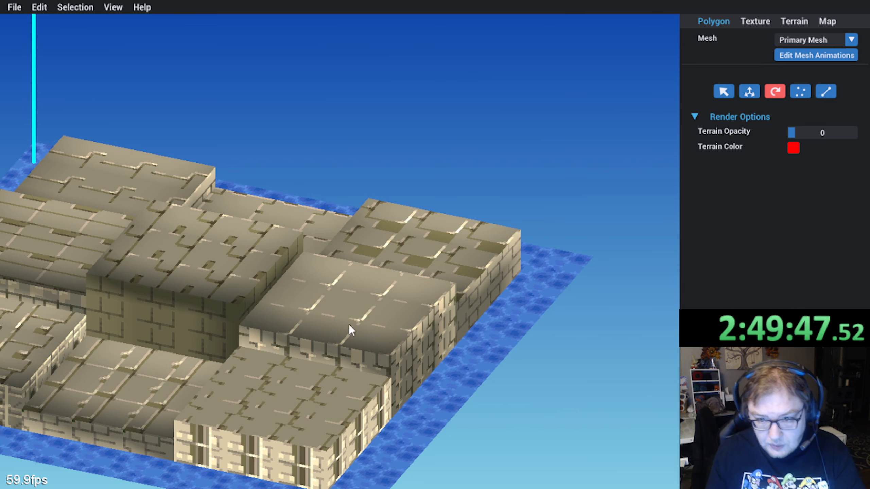
middle_click_drag(249, 317, 321, 314)
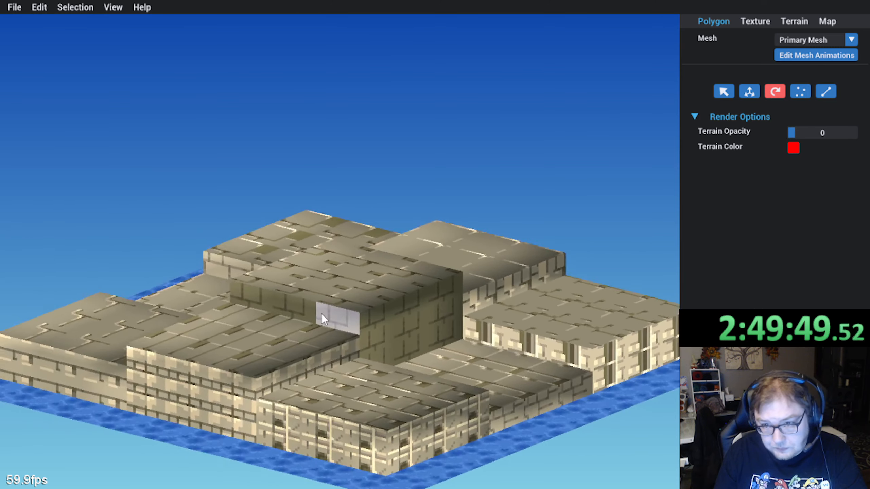
scroll(322, 314, "down", 5)
middle_click_drag(380, 327, 396, 268)
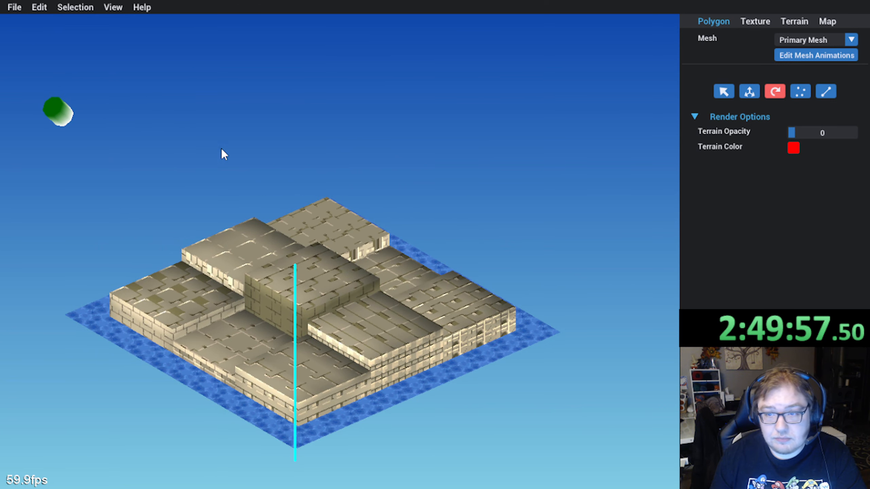
middle_click_drag(222, 149, 245, 165)
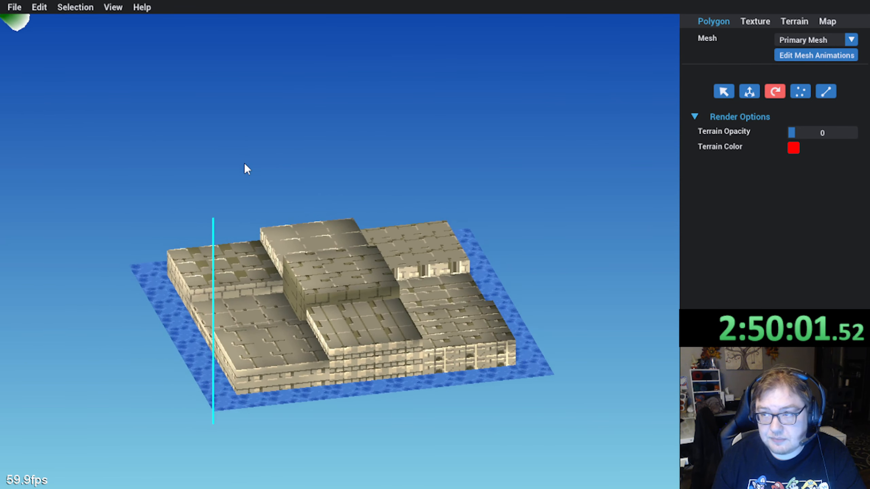
Step: Save the map again
left_click(14, 7)
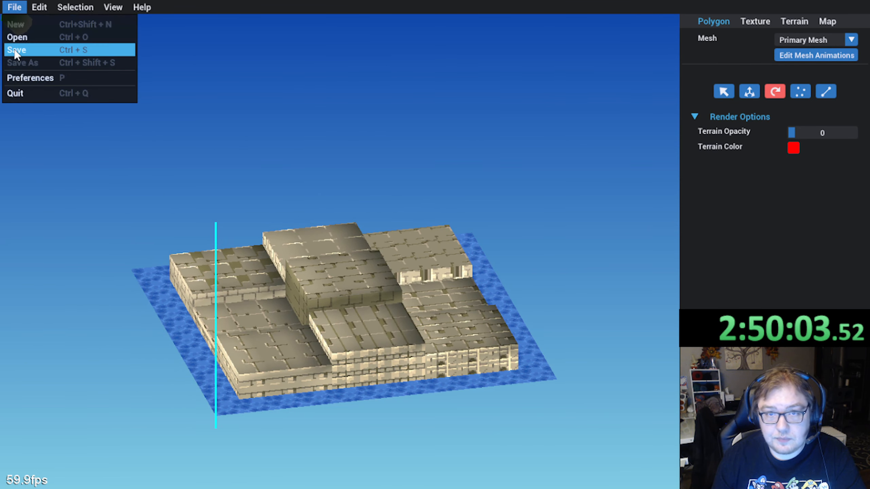
left_click(14, 55)
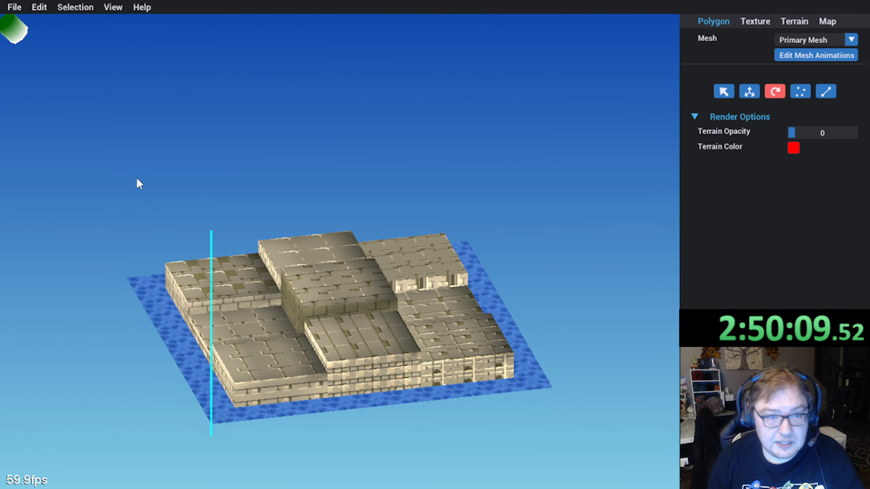
middle_click_drag(139, 170, 120, 229)
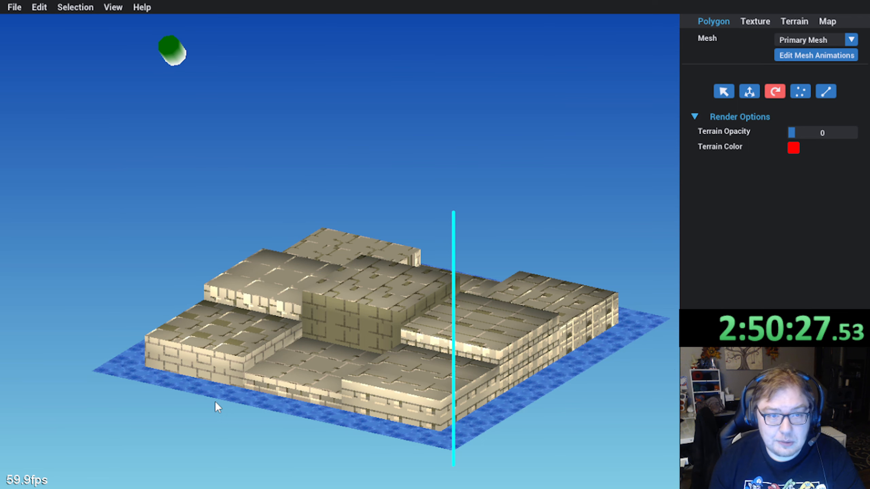
scroll(215, 401, "up", 2)
scroll(214, 404, "down", 4)
right_click_drag(213, 407, 253, 333)
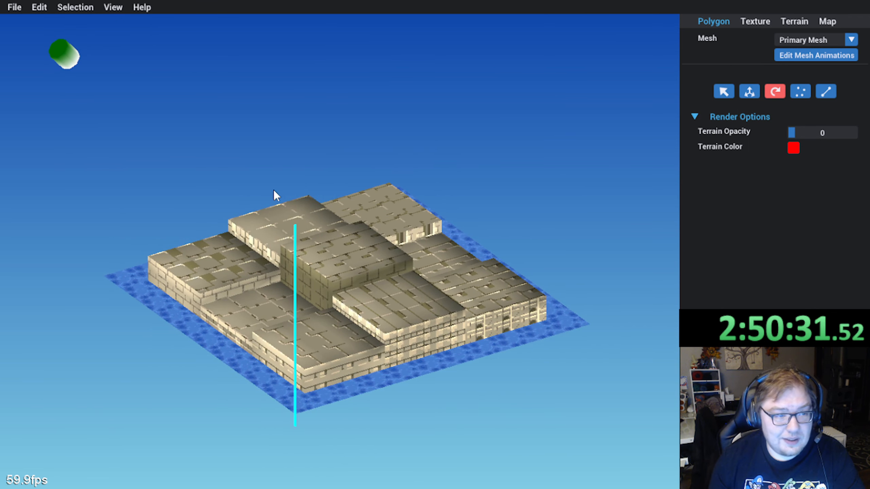